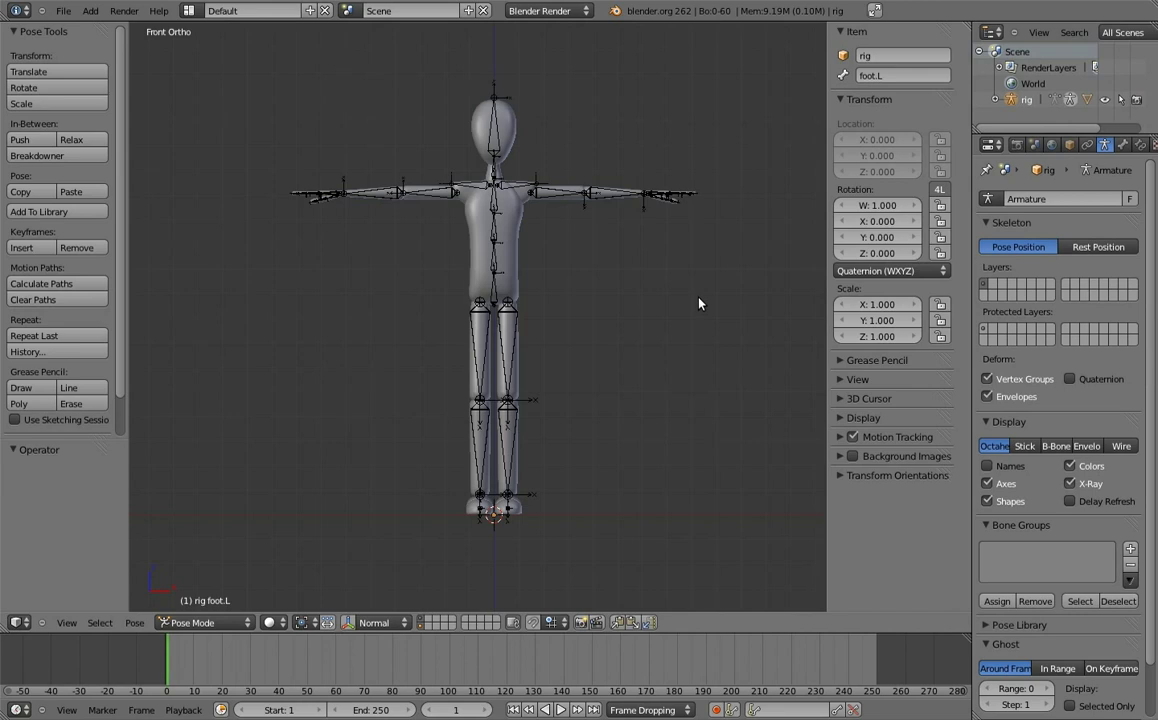
- In Right Ortho edit mode, add a bone lying flat along the floor from the feet and start naming it root
key("KP_3")
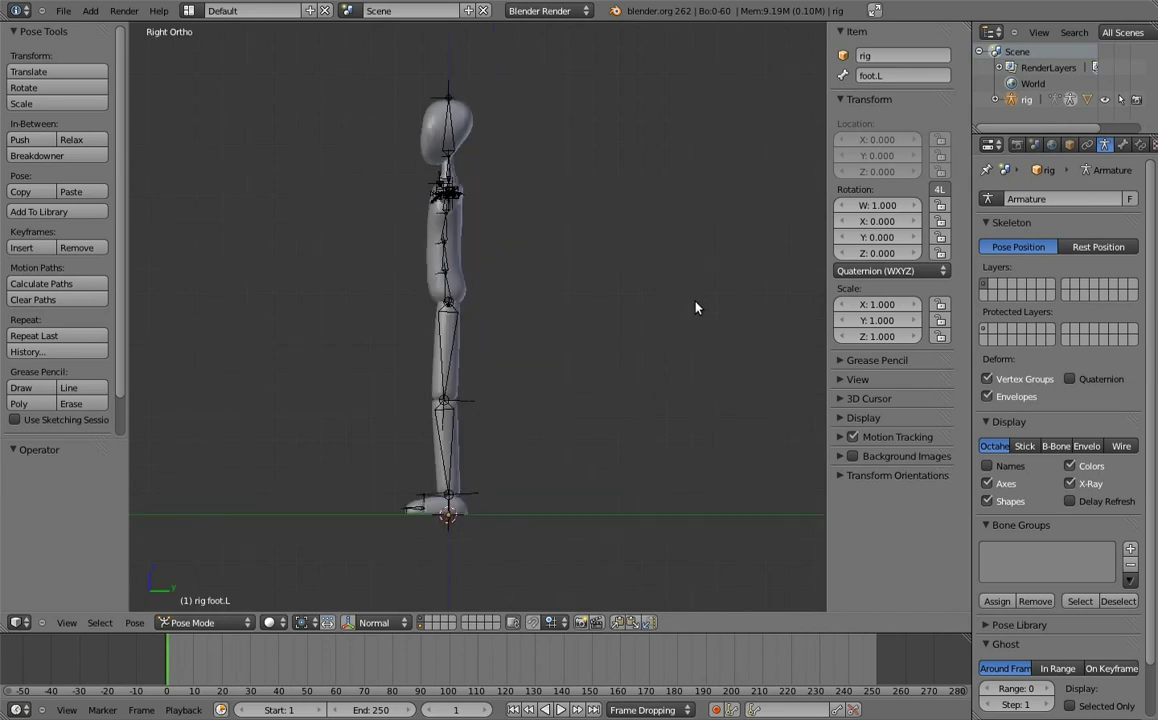
key("Tab")
key("shift+a")
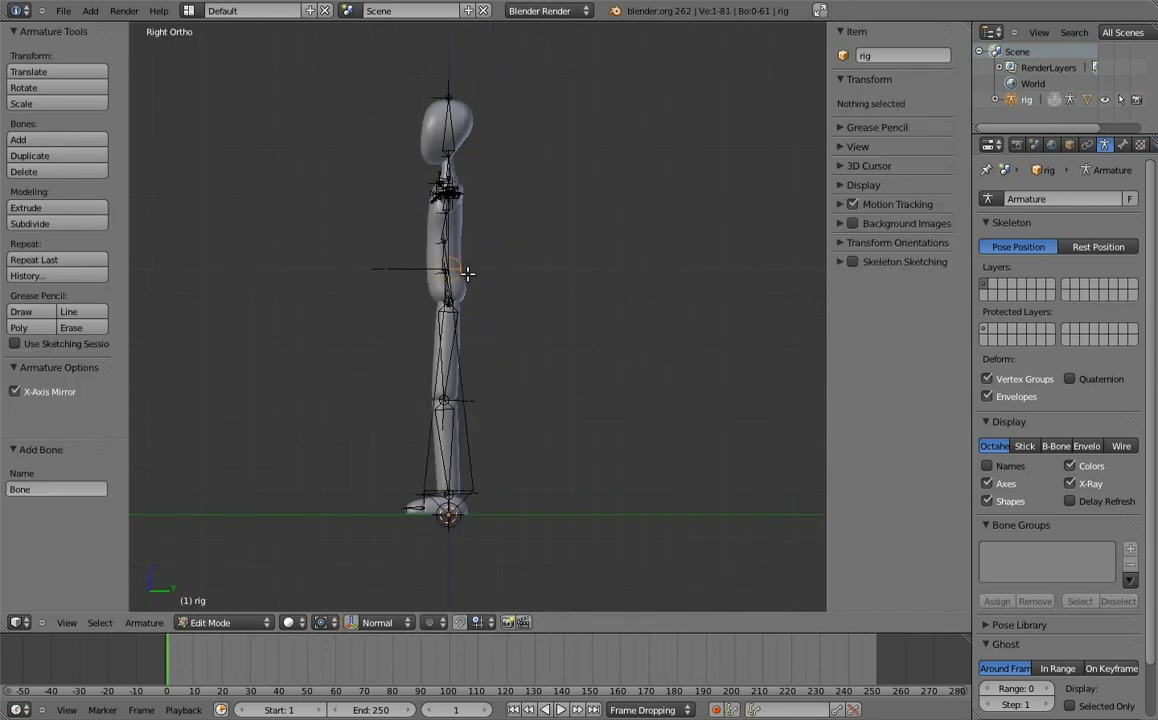
key("g")
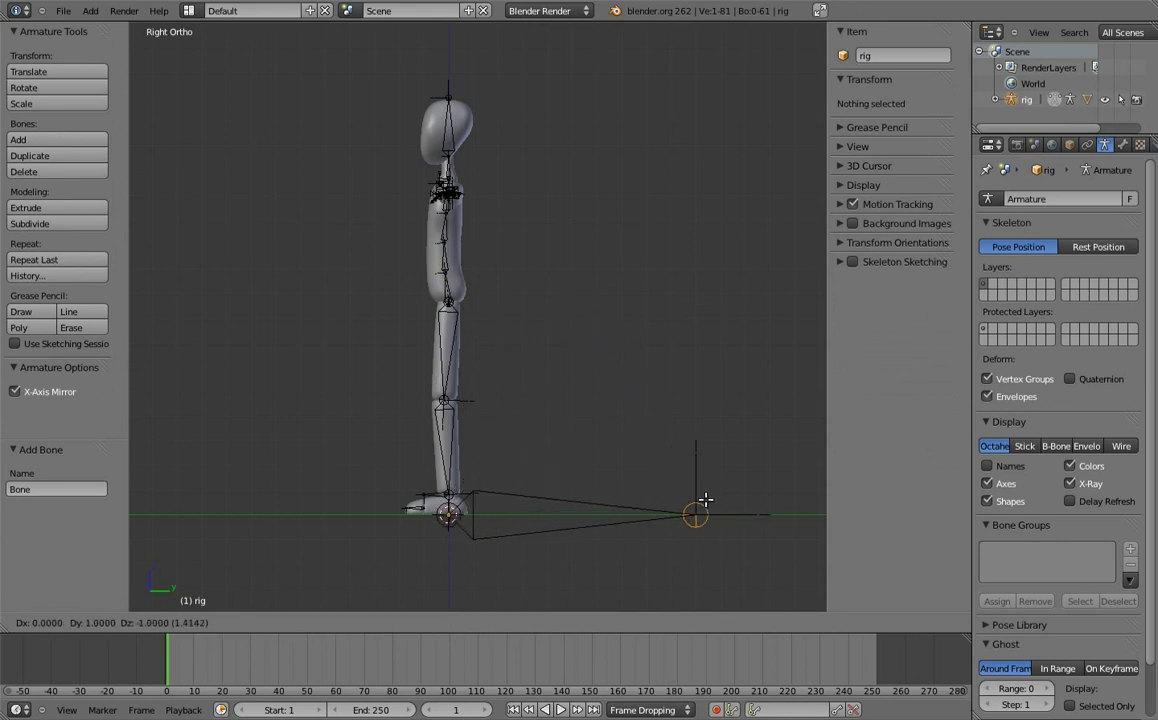
left_click(702, 485)
left_click(899, 77)
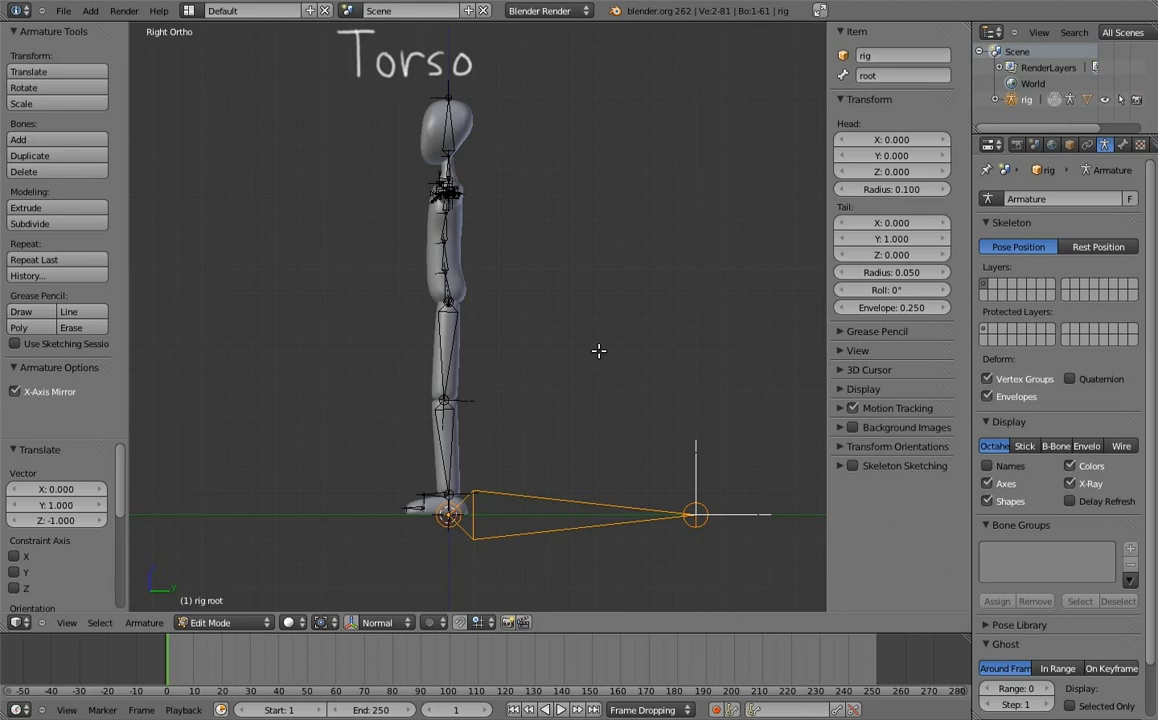
- Select the four spine bones, from the top chest bone down to the hips
key("Tab")
key("Tab")
scroll(592, 225, "up", 2)
scroll(567, 210, "up", 2)
right_click(566, 180)
right_click(564, 222, "shift")
right_click(564, 278, "shift")
right_click(568, 335, "shift")
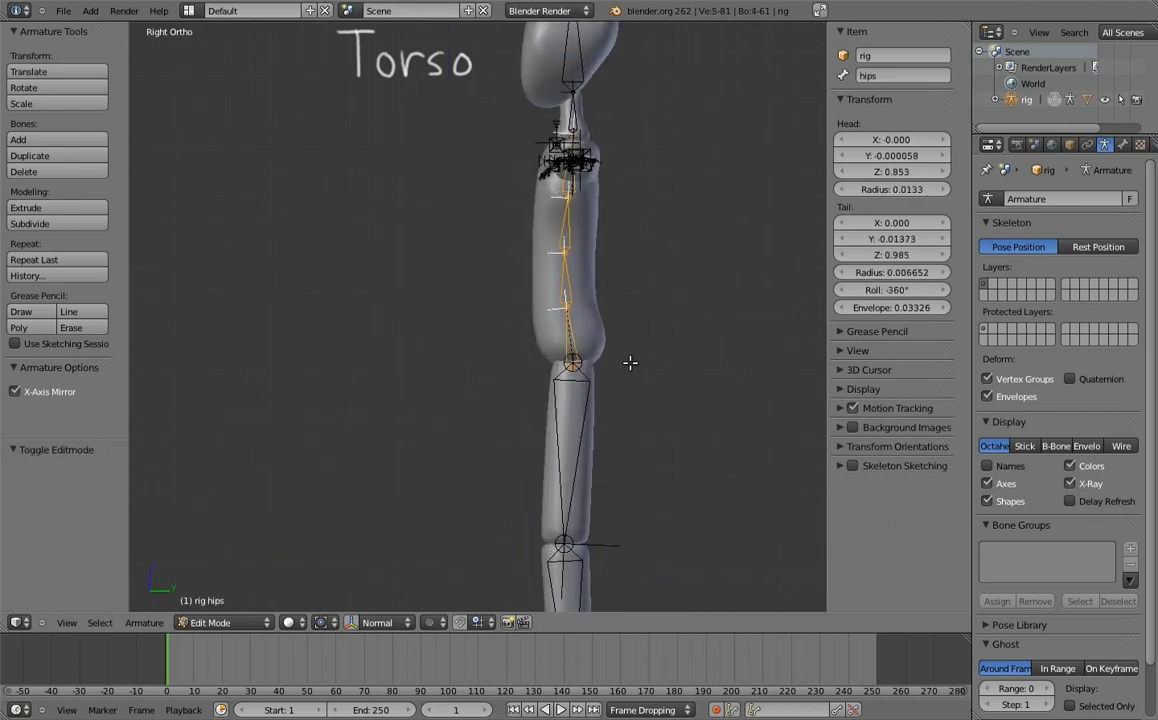
scroll(620, 362, "down", 3)
- Duplicate the spine chain twice along Y, placing one copy on each side of the character
key("shift+d")
key("y")
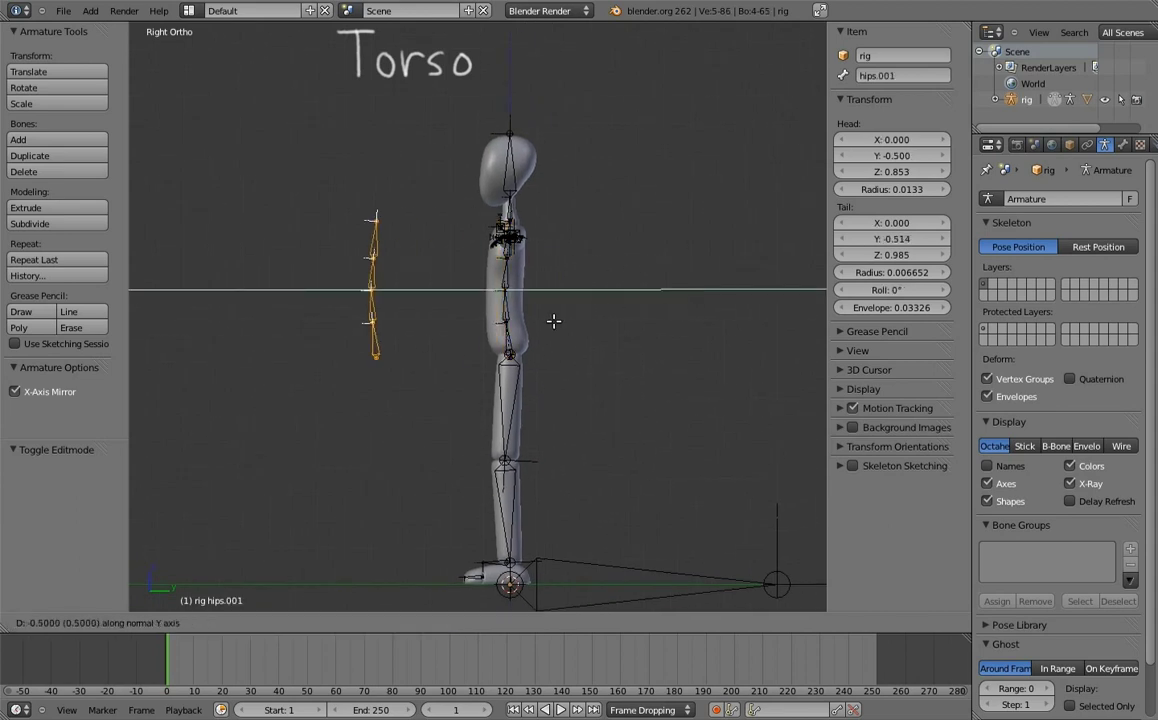
left_click(552, 320)
middle_click_drag(607, 315, 468, 302, "shift")
key("shift+d")
key("y")
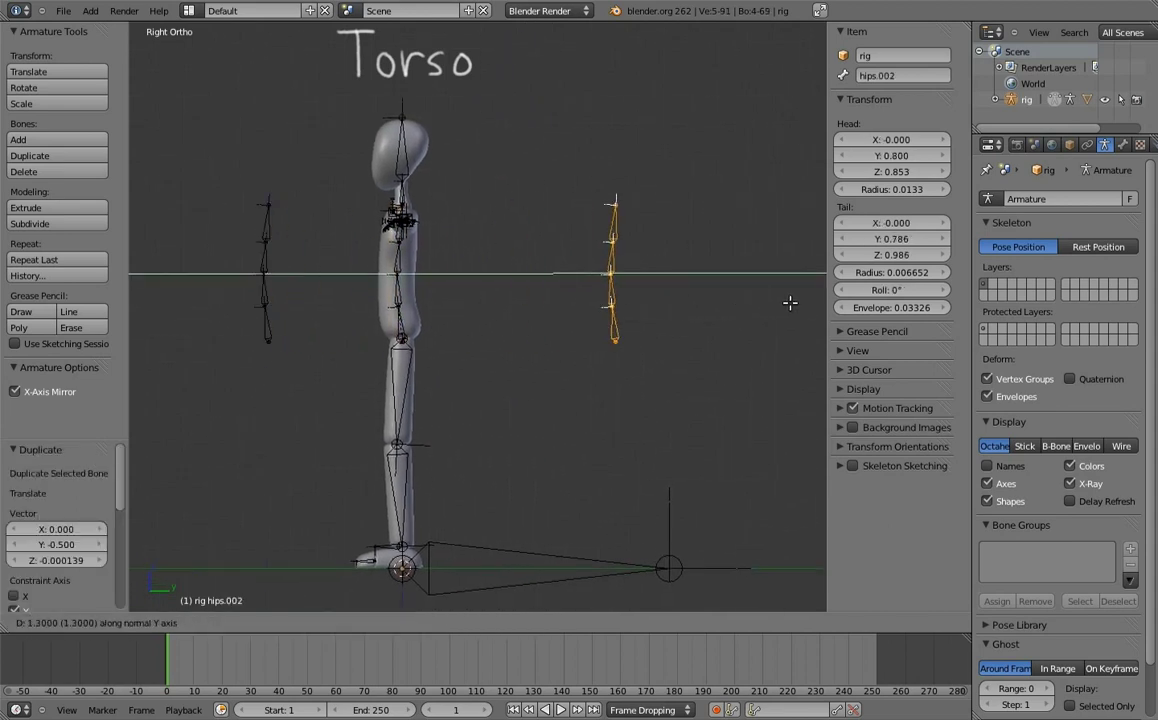
left_click(738, 304)
- Select the left copy's top bone and begin renaming it MCH-reverse_chest.0
scroll(700, 308, "down", 4, "ctrl")
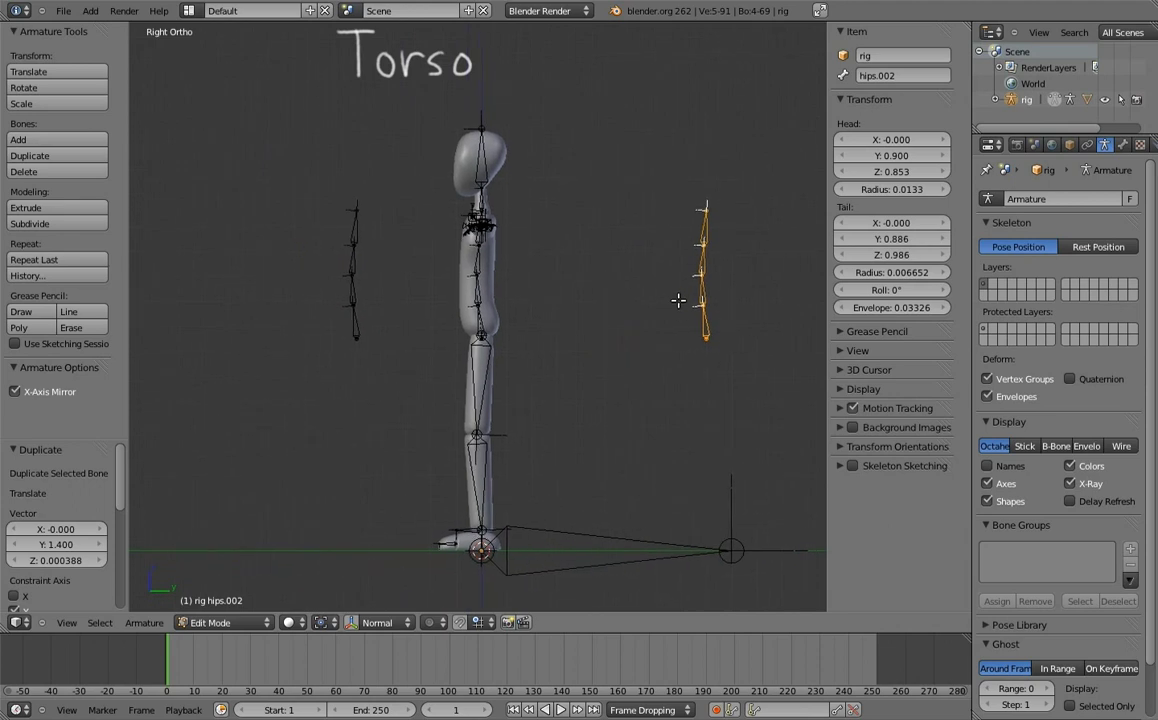
right_click(352, 228)
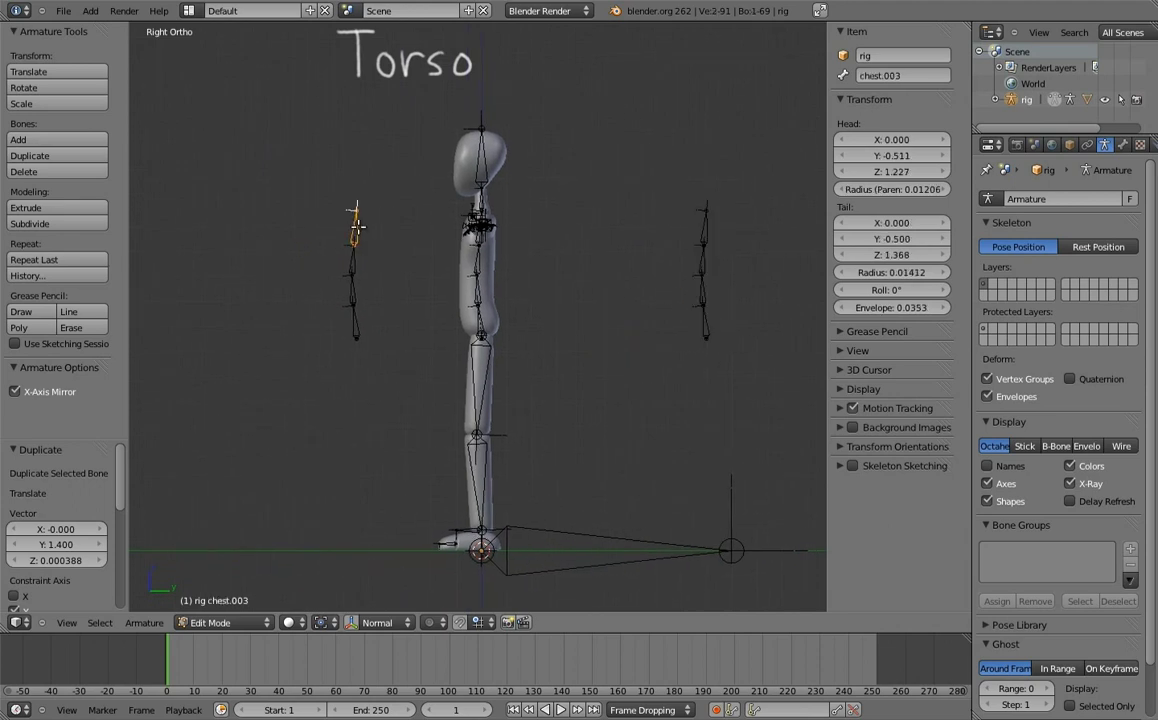
left_click(925, 75)
type("MCH-reverse_")
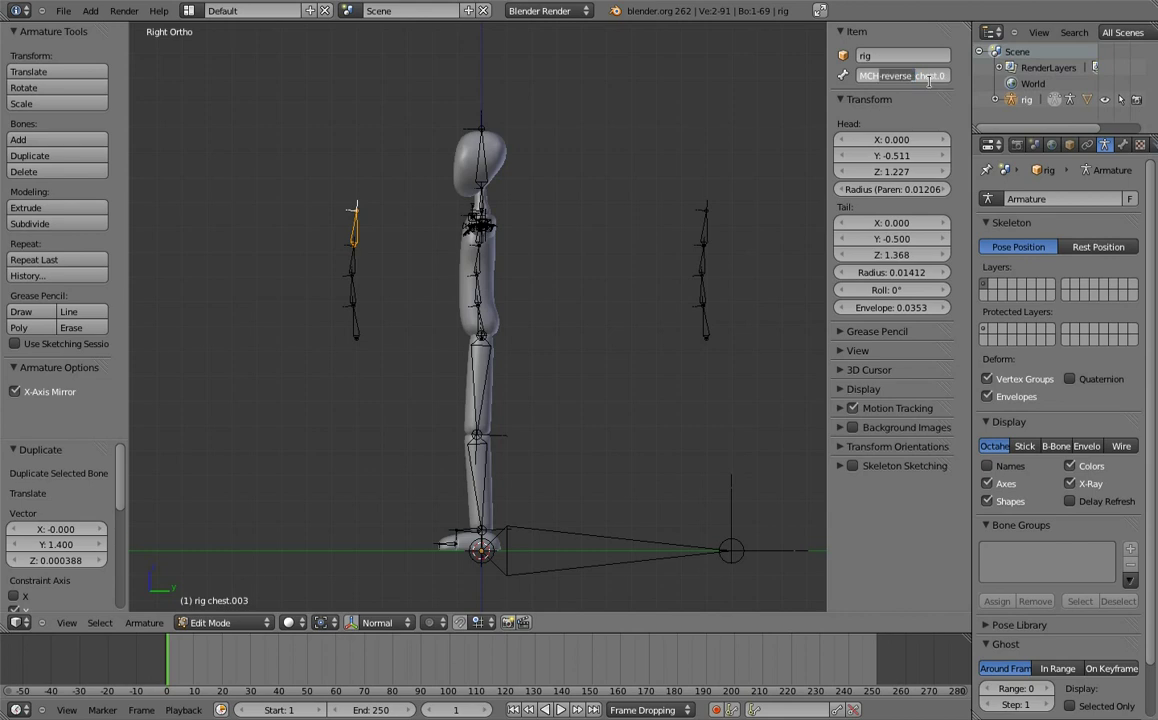
- Finish naming MCH-reverse_chest.02, then paste an MCH-reverse name onto the chest bone below it
type("2")
key("Return")
right_click(351, 264)
left_click(893, 75)
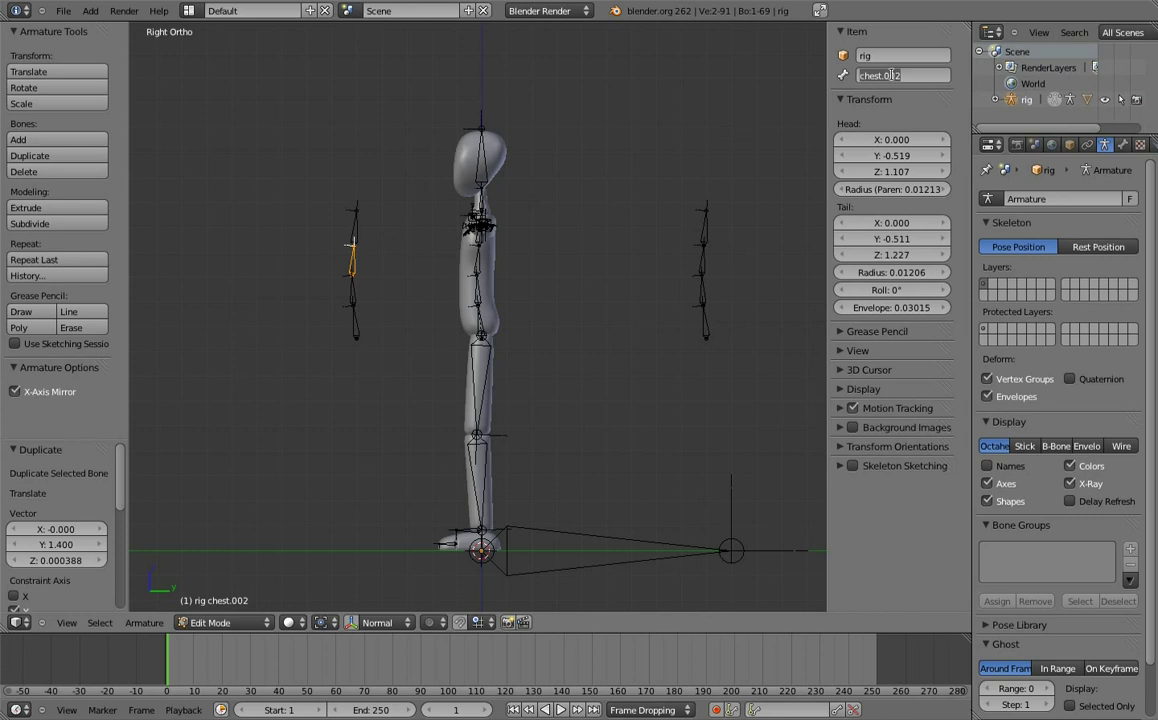
key("ctrl+a")
key("ctrl+v")
key("Return")
- Rename the right copy's lower bone from hips.002 to MCH-ctrl_hips
right_click(704, 315)
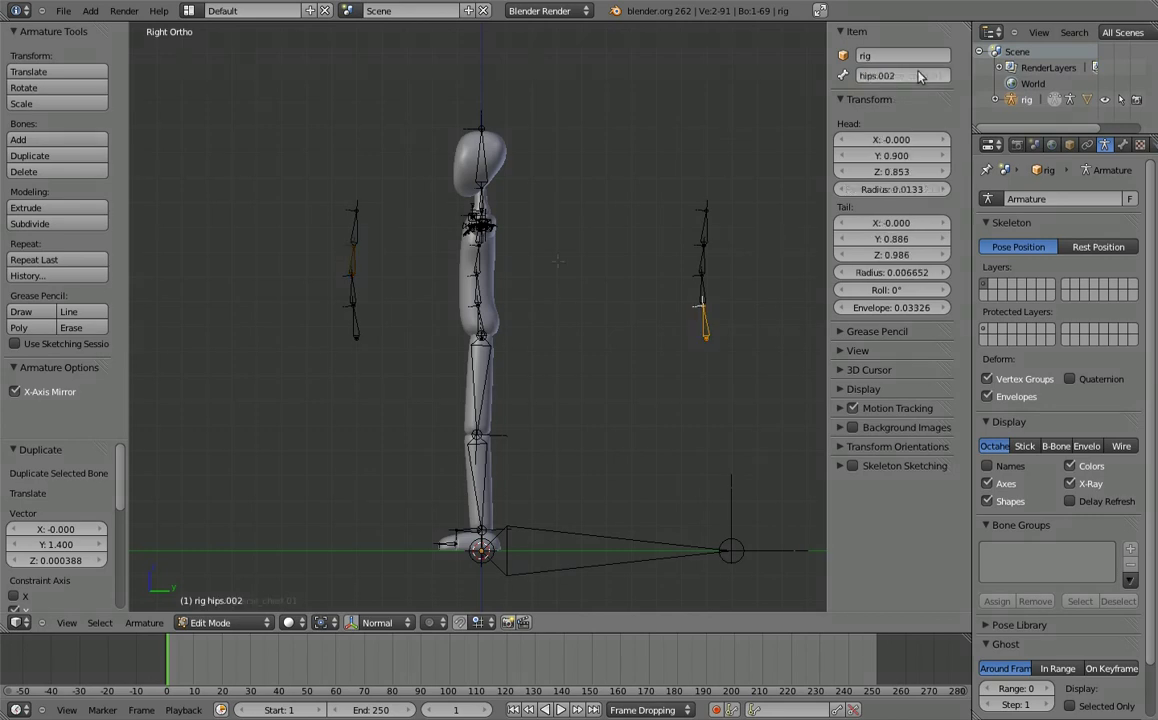
key("ctrl+a")
type("MCH-ctrl_")
key("Return")
- Add the MCH- prefix to the original spine's chest.02 and chest.01 bones
right_click(703, 228)
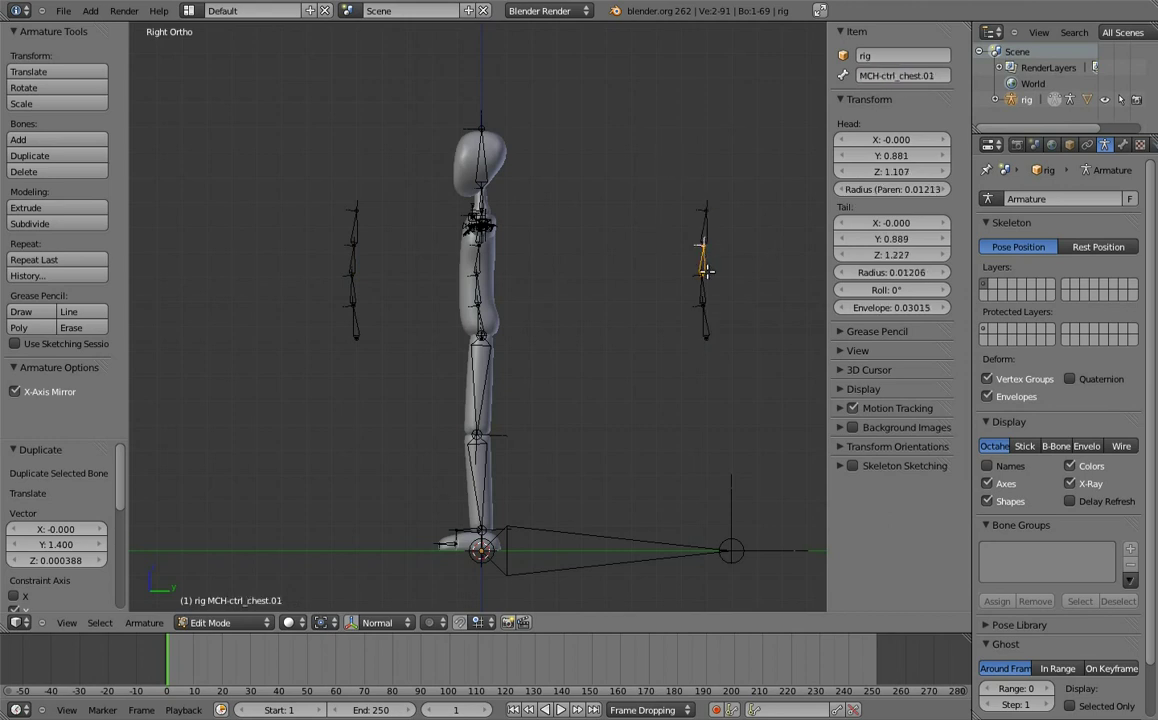
key("a")
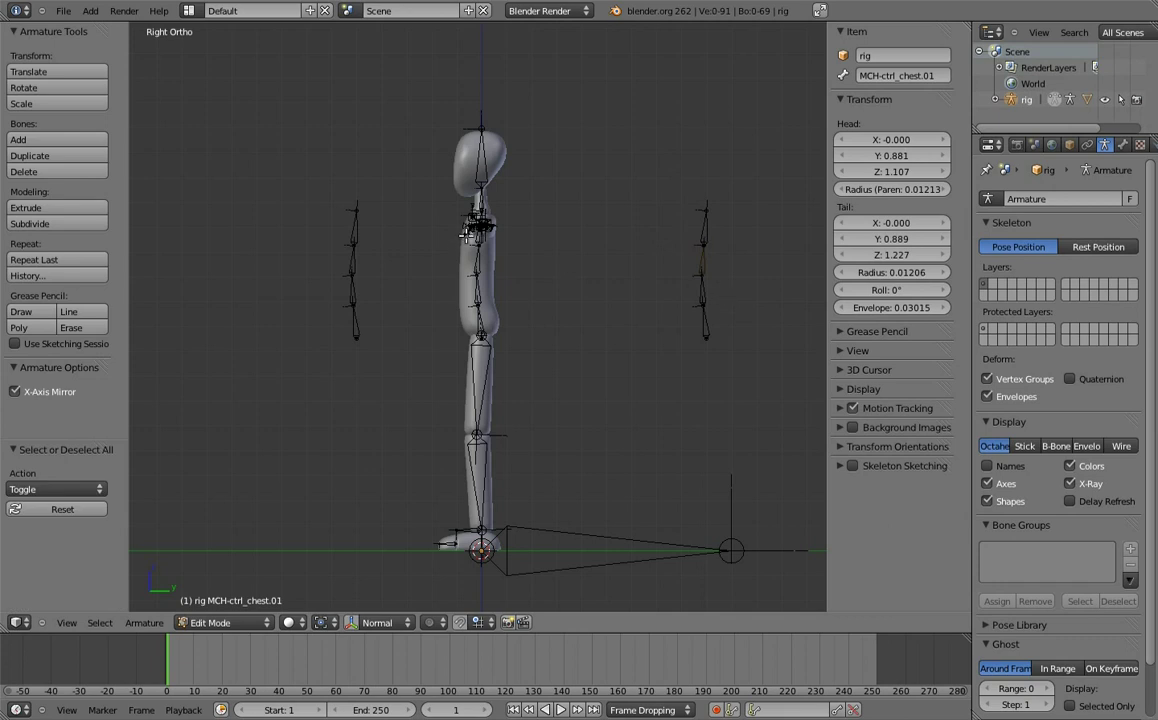
right_click(477, 233)
left_click(902, 79)
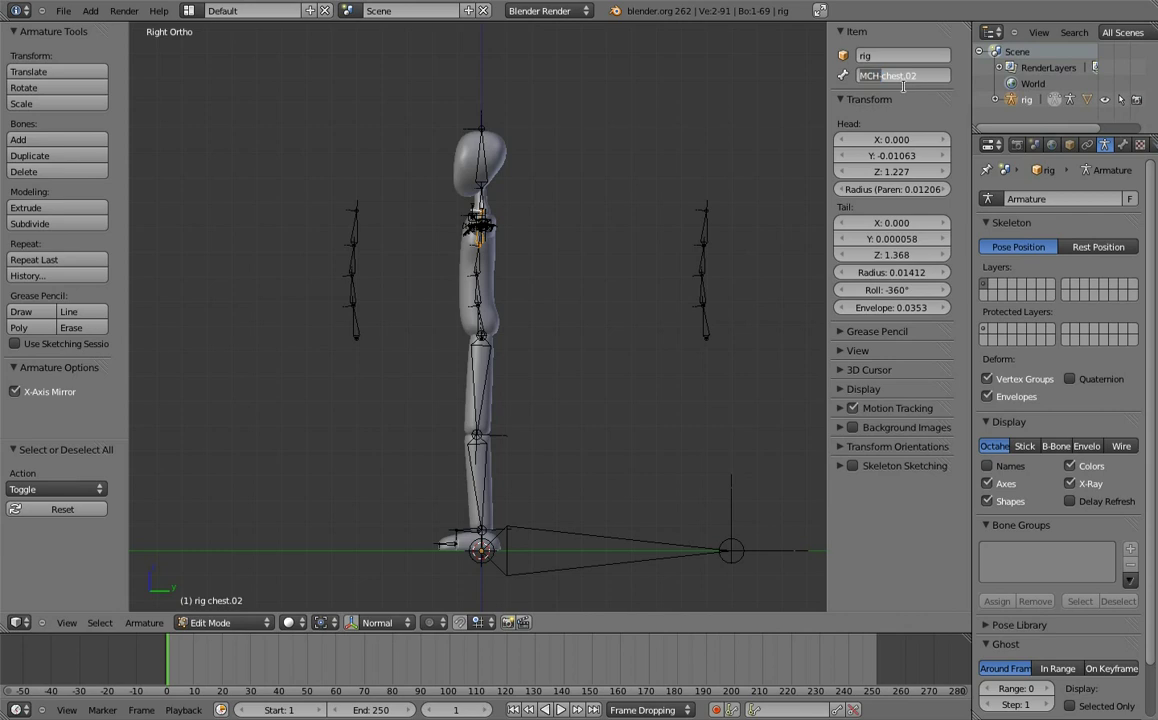
right_click(433, 240)
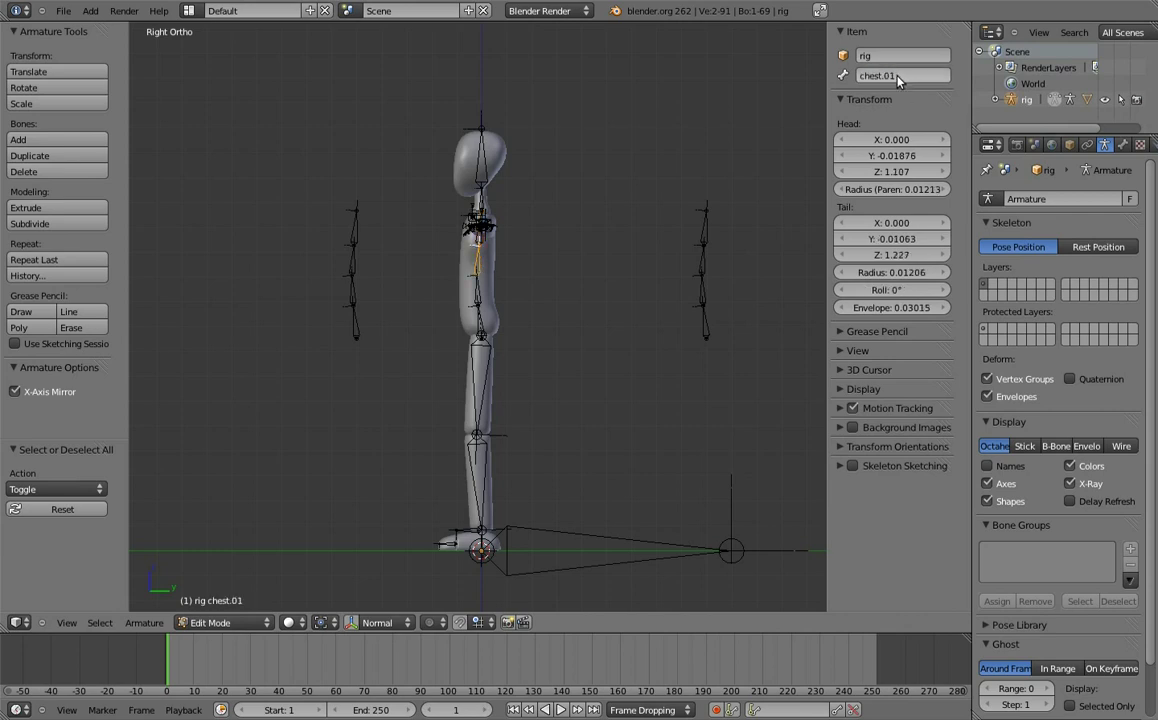
key("bracketleft")
key("bracketleft")
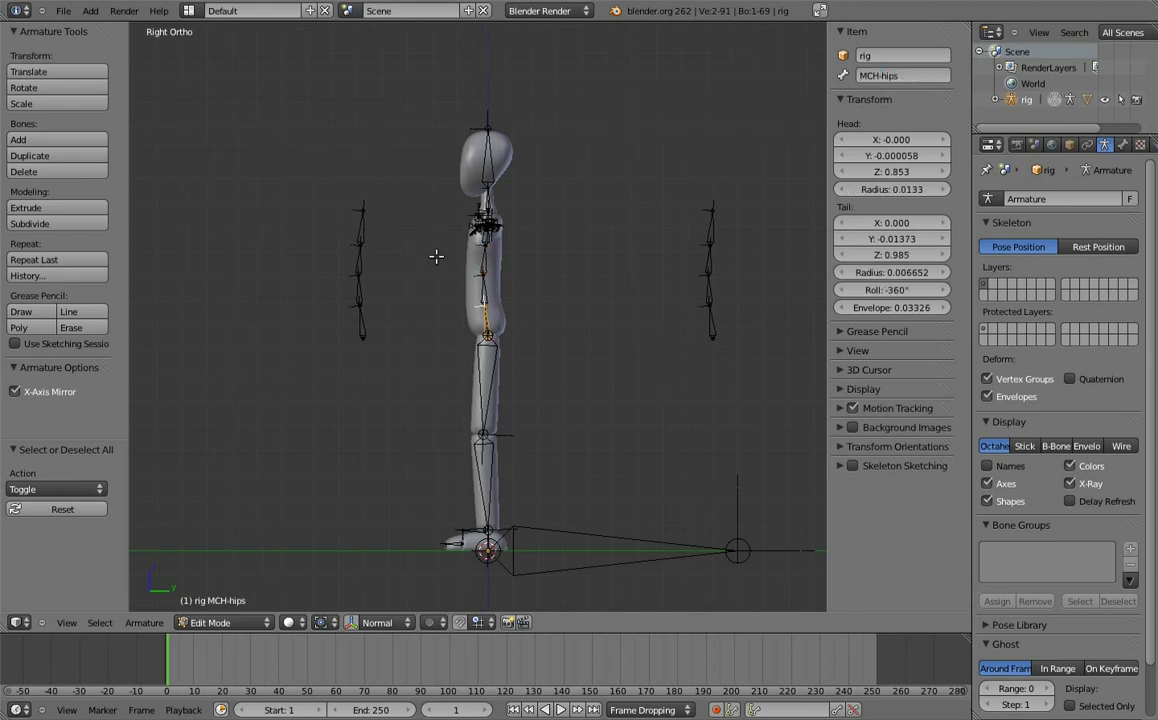
- Select the four MCH-reverse bones and clear their parents
middle_click_drag(437, 256, 582, 253, "shift")
scroll(582, 253, "up", 3)
right_click(510, 215, "shift")
right_click(505, 265, "shift")
right_click(503, 315, "shift")
right_click(512, 370, "shift")
key("alt+p")
left_click(512, 372)
- Restack the chain by moving MCH-reverse_spine and MCH-reverse_chest.02 downward
right_click(507, 327)
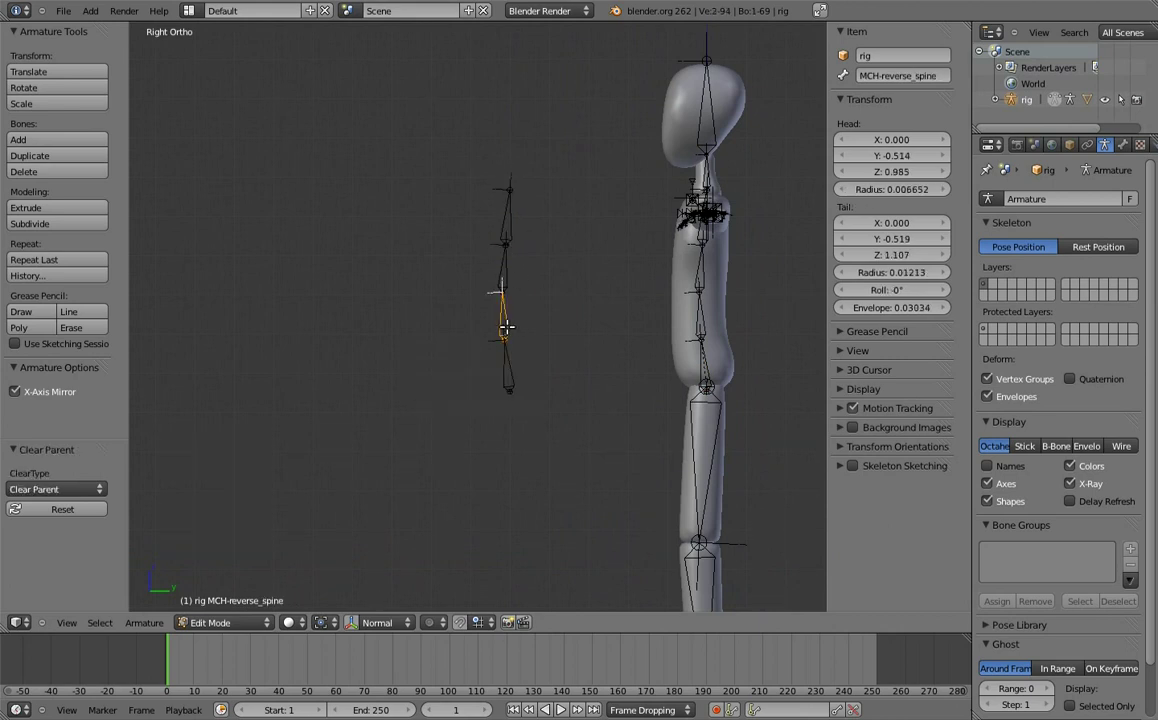
key("g")
left_click(510, 435)
key("g")
left_click(538, 499)
right_click(507, 240)
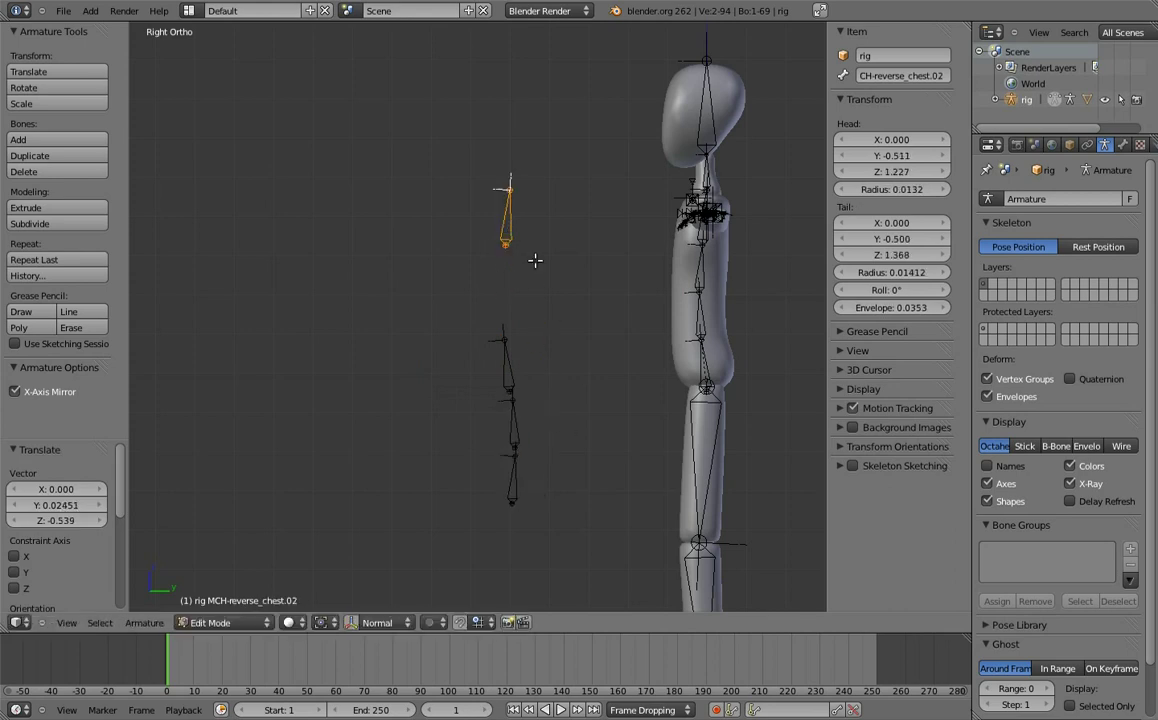
key("g")
left_click(525, 563)
- Select the MCH-reverse chain bones and switch their direction with Alt+F
right_click(513, 432, "shift")
right_click(511, 410, "shift")
right_click(507, 355, "shift")
key("alt+f")
- Move the reversed chain down beside the character's legs
middle_click_drag(589, 408, 502, 356, "shift")
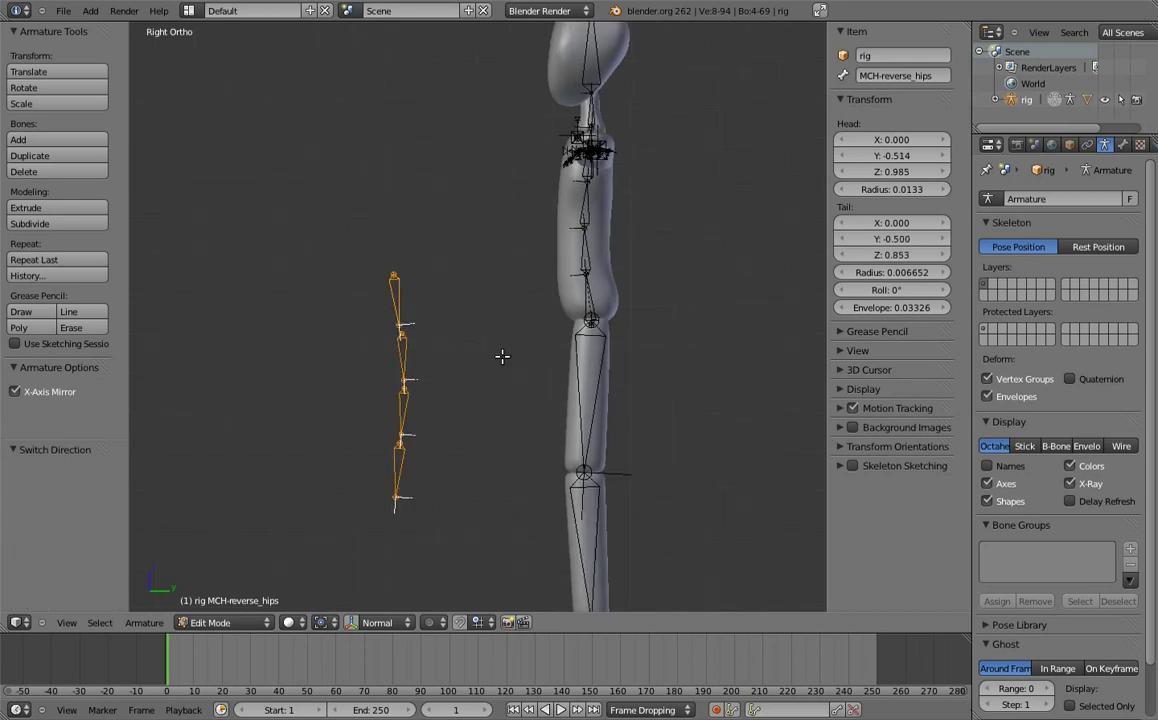
scroll(502, 356, "down", 1)
key("g")
left_click(610, 401)
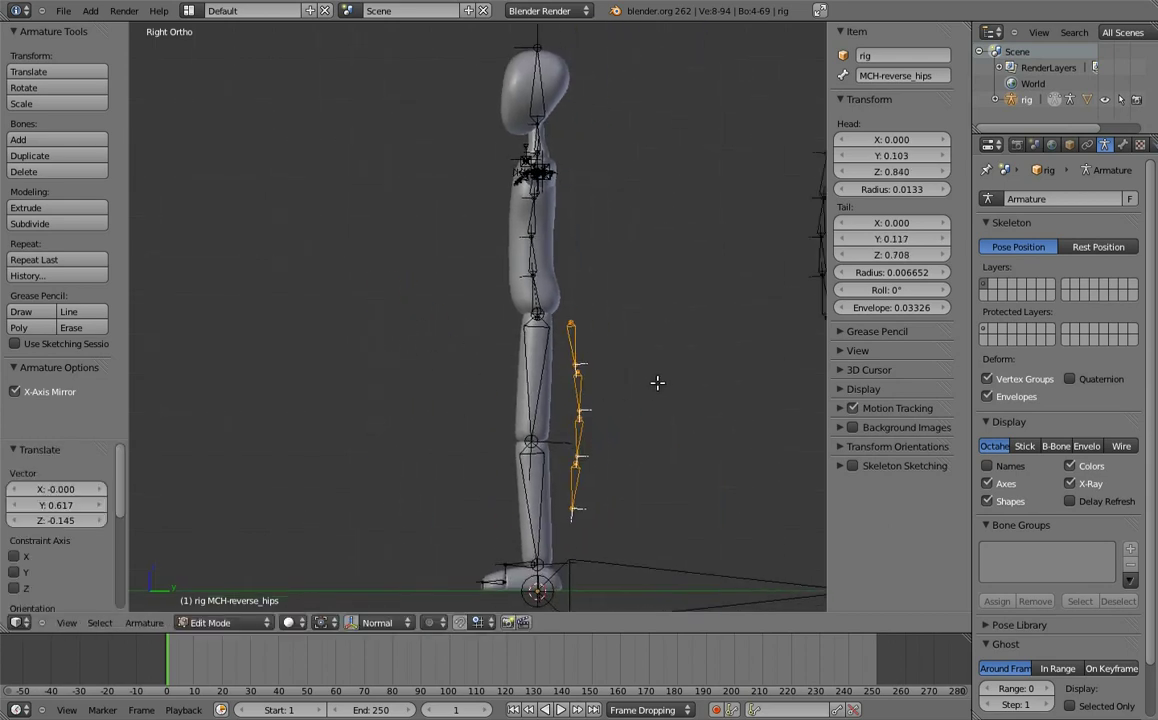
middle_click_drag(657, 383, 517, 373, "shift")
- Parent MCH-reverse_chest.02 and MCH-reverse_chest.01 to their MCH-ctrl chest bones with Keep Offset
right_click(434, 478)
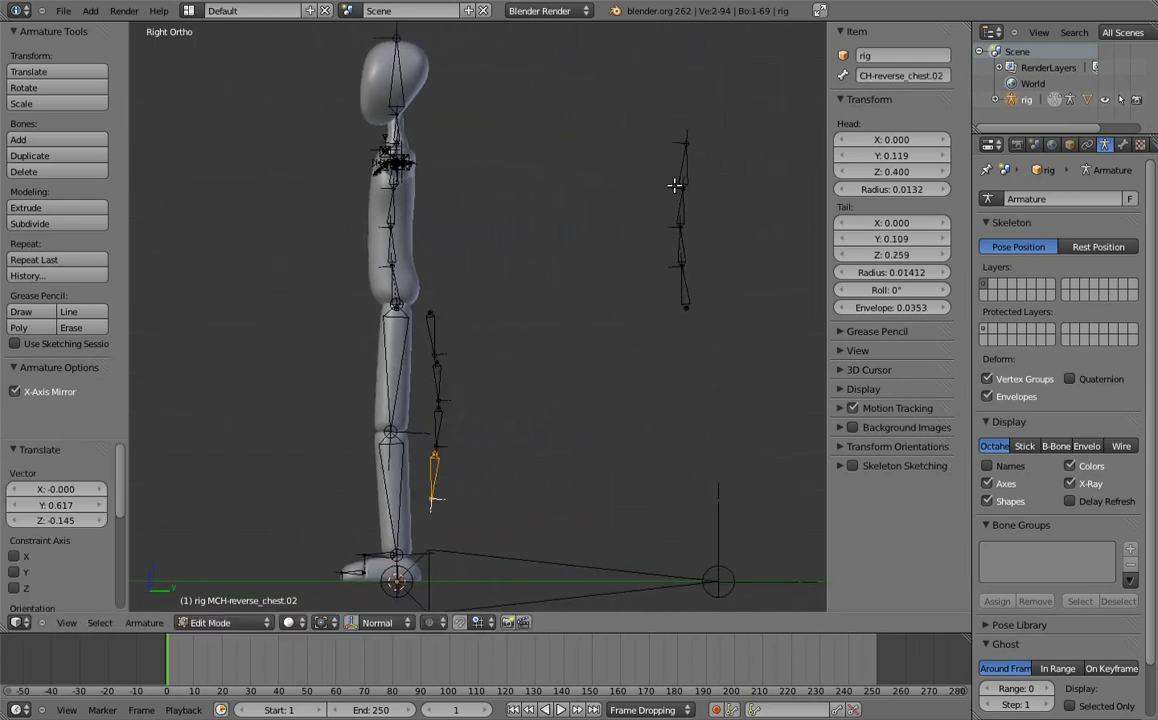
right_click(685, 168, "shift")
key("ctrl+p")
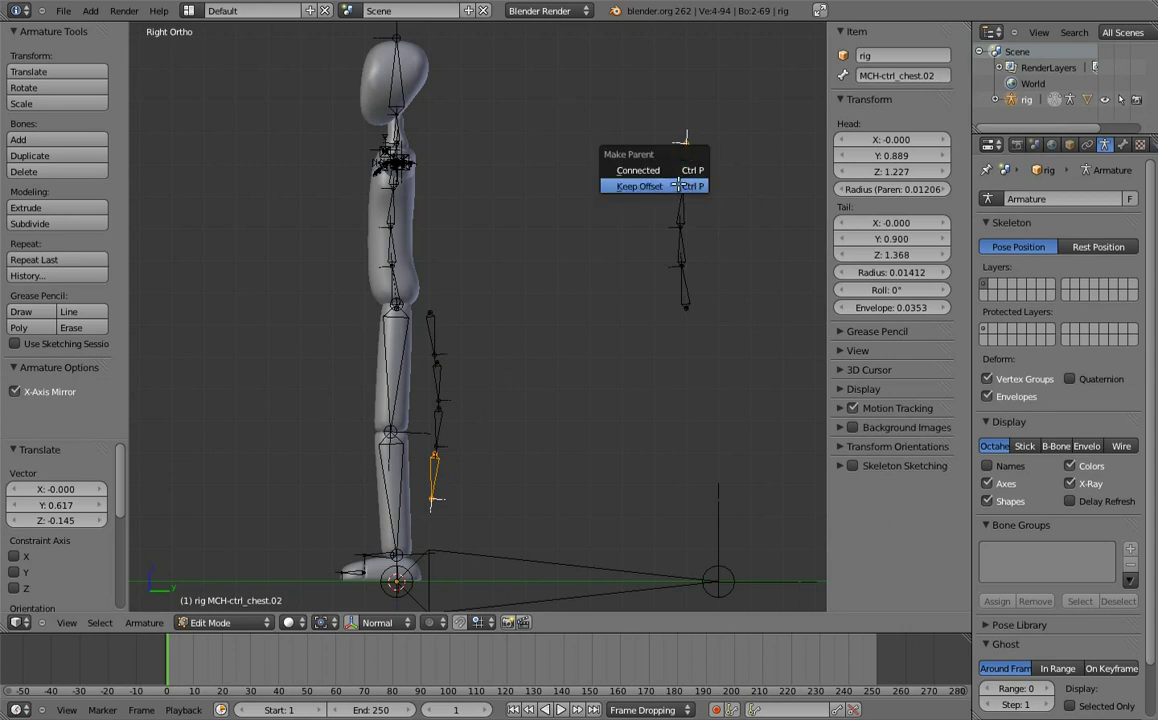
left_click(660, 186)
right_click(445, 422)
right_click(681, 214, "shift")
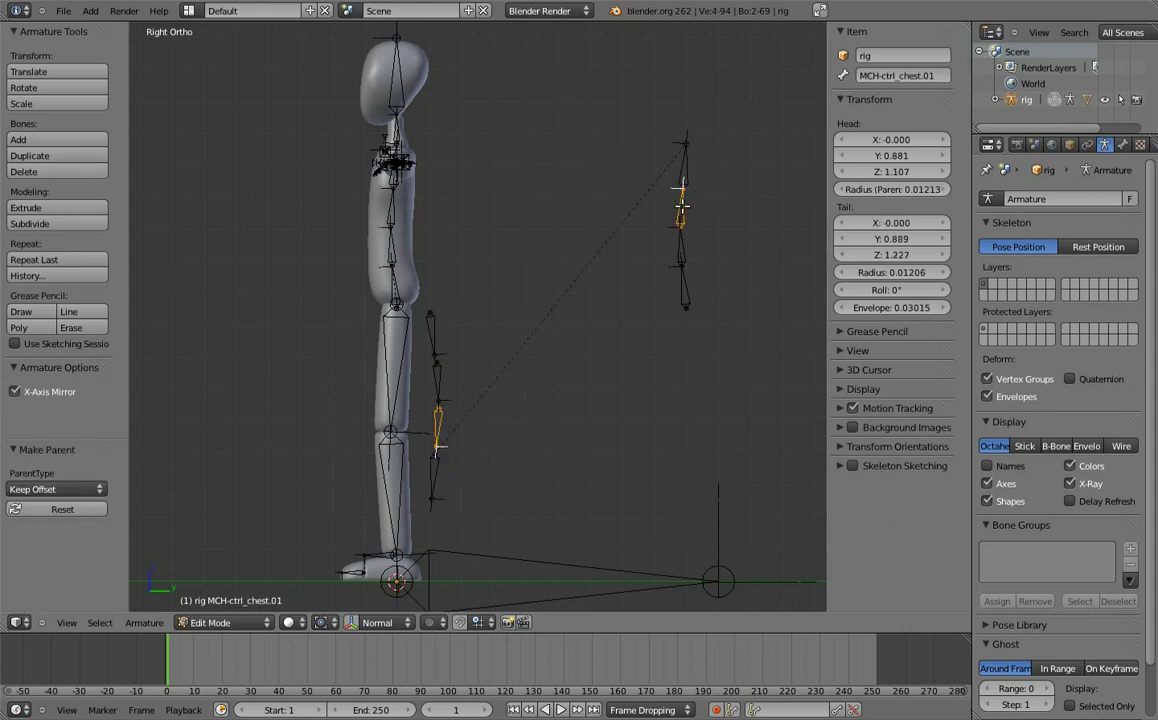
key("ctrl+p")
left_click(681, 209)
- Parent MCH-reverse_spine and MCH-reverse_hips to MCH-ctrl_spine and MCH-ctrl_hips with Keep Offset
right_click(439, 382)
right_click(681, 245, "shift")
key("ctrl+p")
left_click(612, 250)
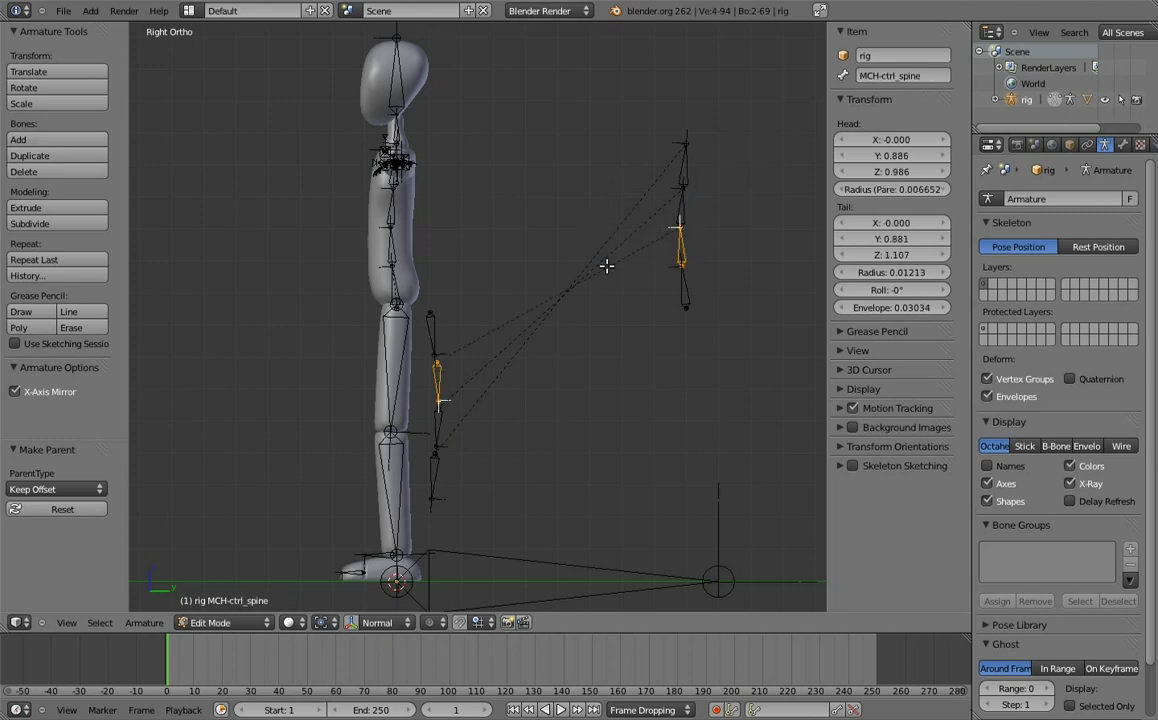
right_click(430, 322)
right_click(690, 284, "shift")
key("ctrl+p")
left_click(600, 255)
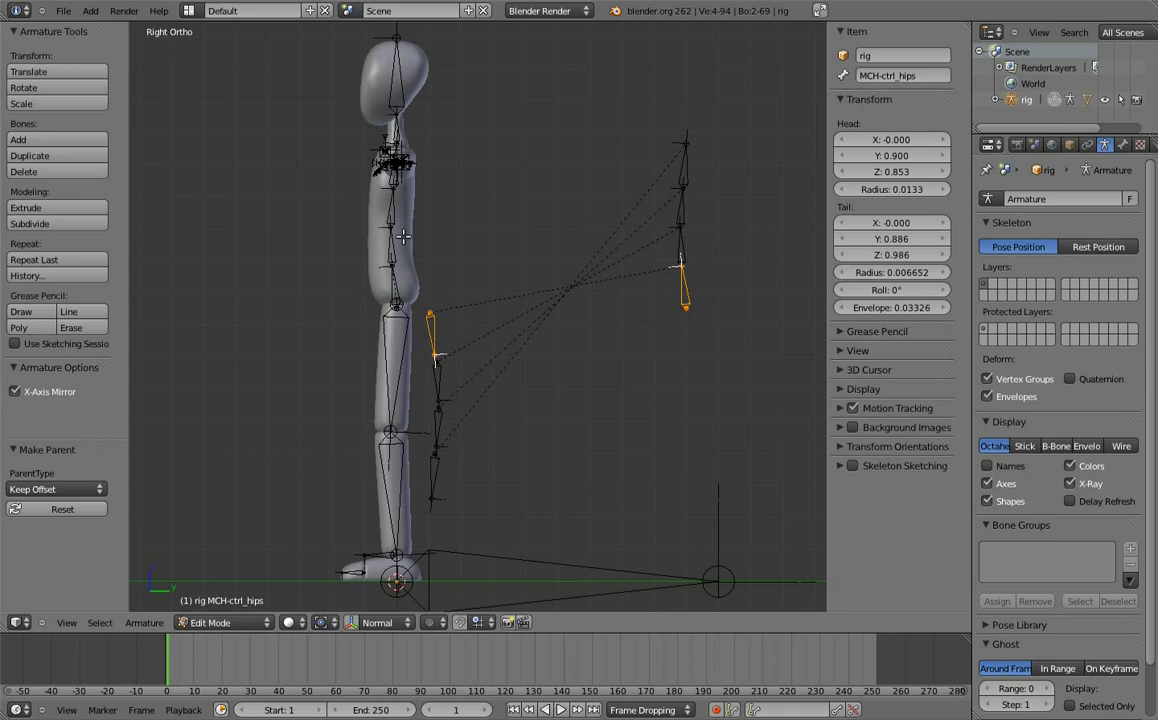
middle_click_drag(403, 236, 607, 233, "shift")
scroll(607, 233, "up", 3)
- Snap MCH-reverse_hips onto MCH-hips using the 3D cursor
right_click(587, 260)
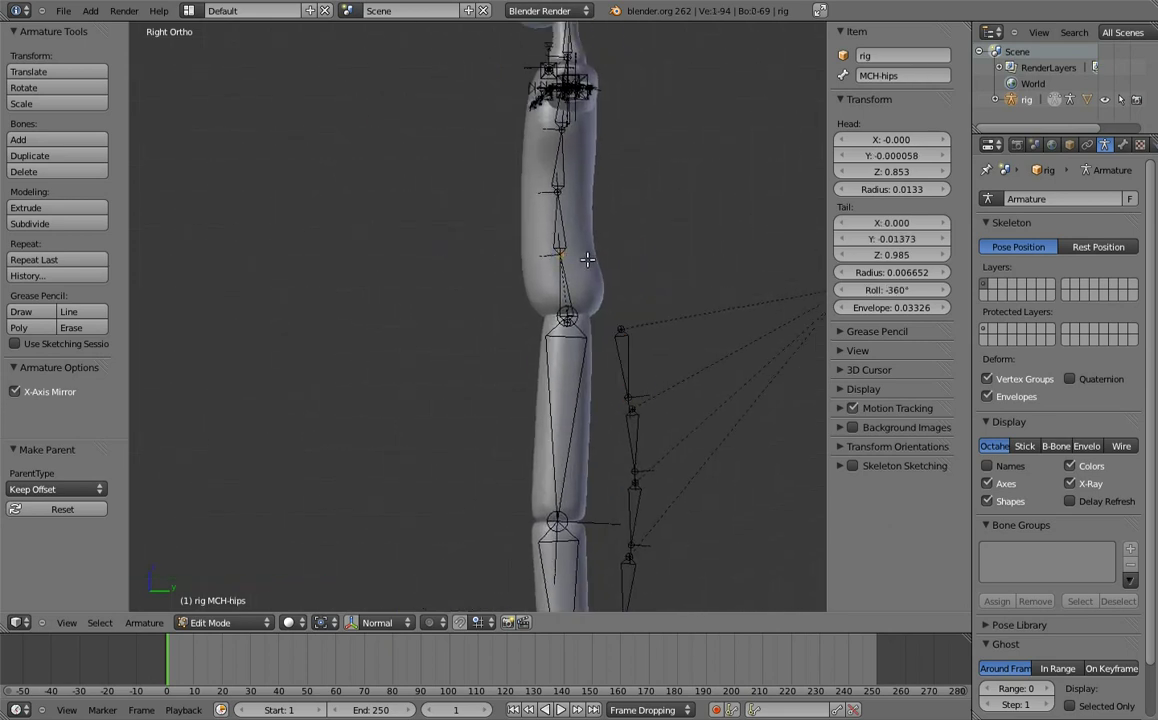
key("shift+s")
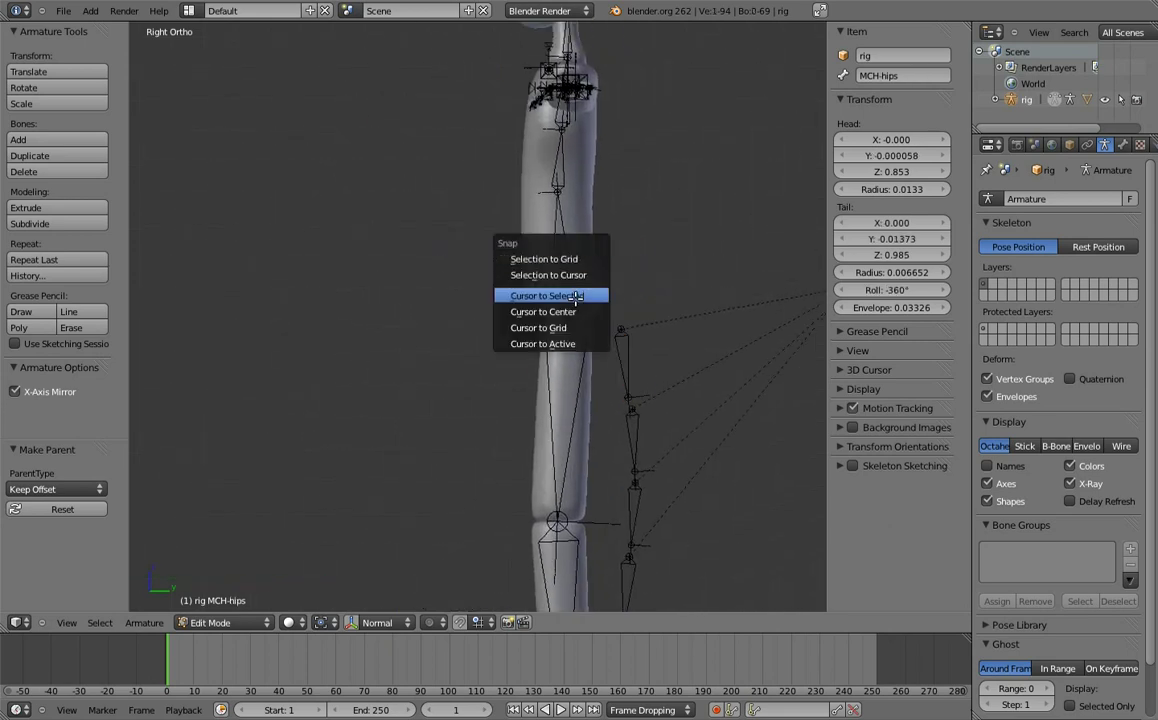
left_click(580, 296)
right_click(622, 335)
key("shift+s")
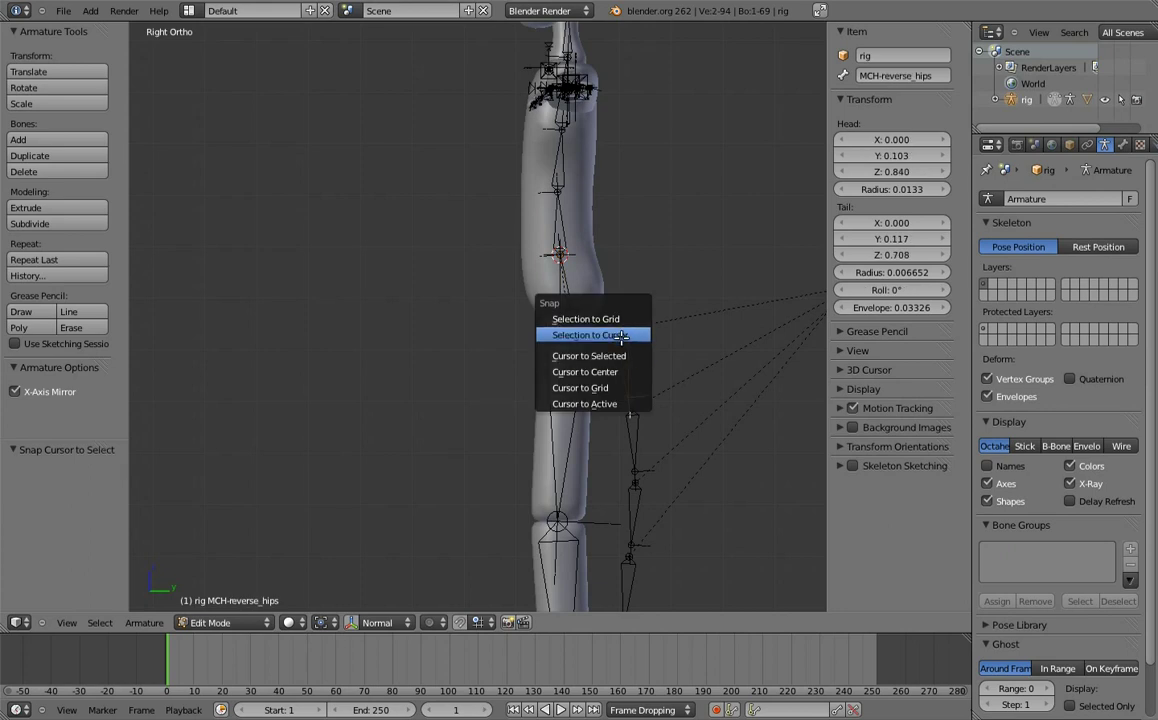
left_click(625, 335)
- Put the 3D cursor at the hip joint and snap MCH-reverse_spine onto it
scroll(594, 340, "up", 1)
scroll(594, 340, "up", 2)
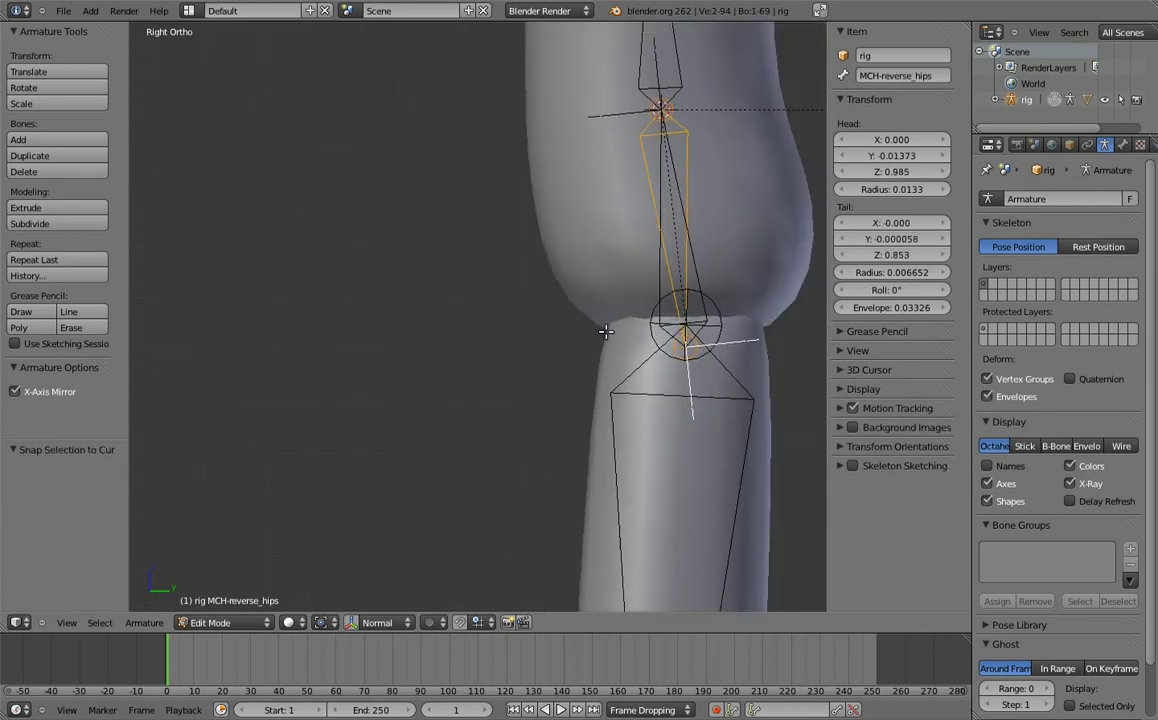
scroll(600, 330, "up", 1)
right_click(645, 365)
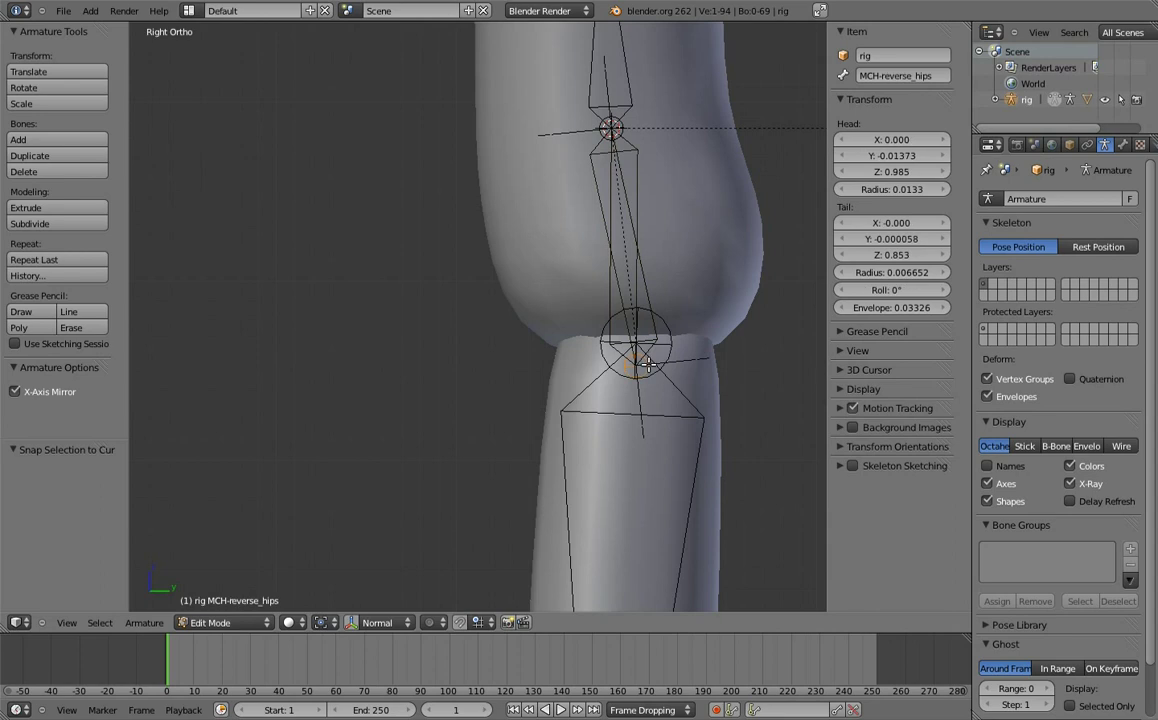
key("shift+s")
left_click(615, 385)
scroll(659, 240, "down", 4)
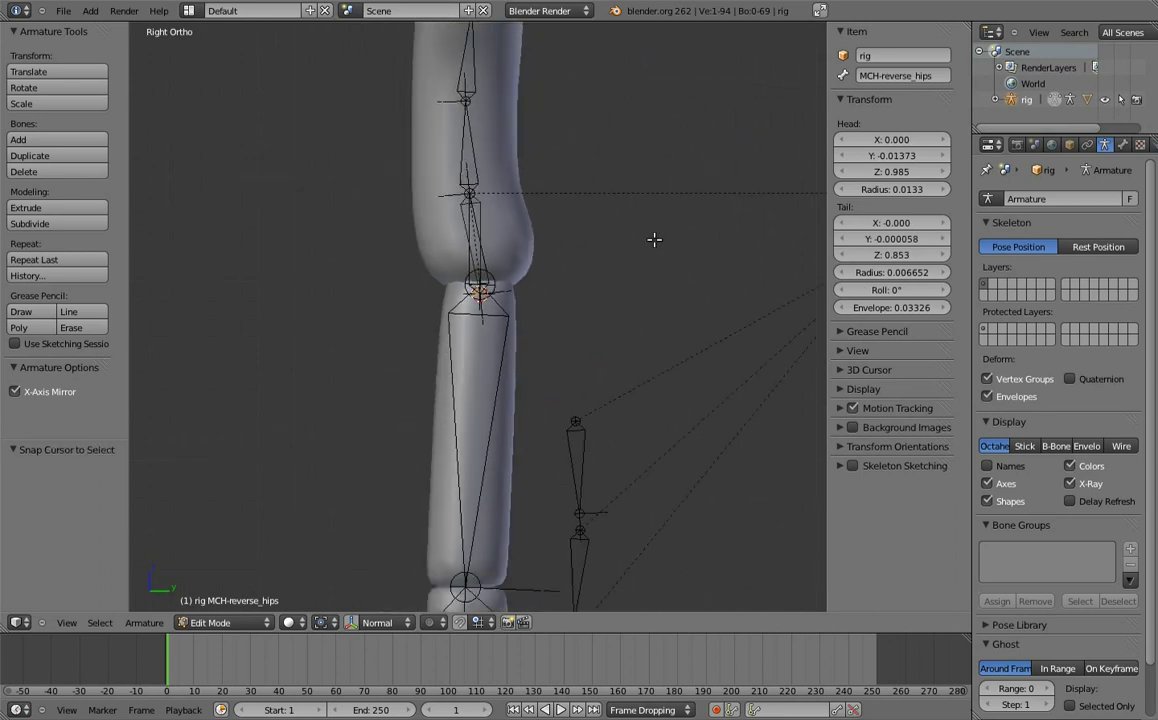
scroll(615, 357, "down", 2, "shift")
right_click(612, 372)
key("shift+s")
left_click(605, 364)
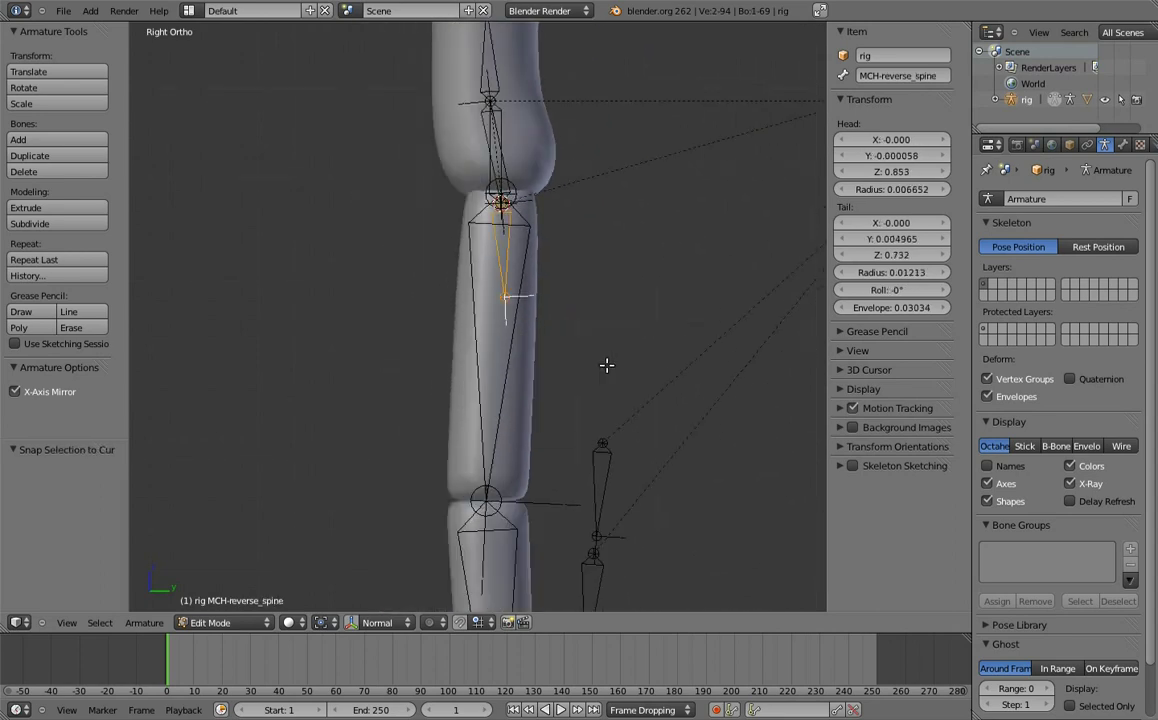
- Chain MCH-reverse_chest.01 onto the spine's end and MCH-reverse_chest.02 onto chest.01's end
key("shift+s")
left_click(502, 317)
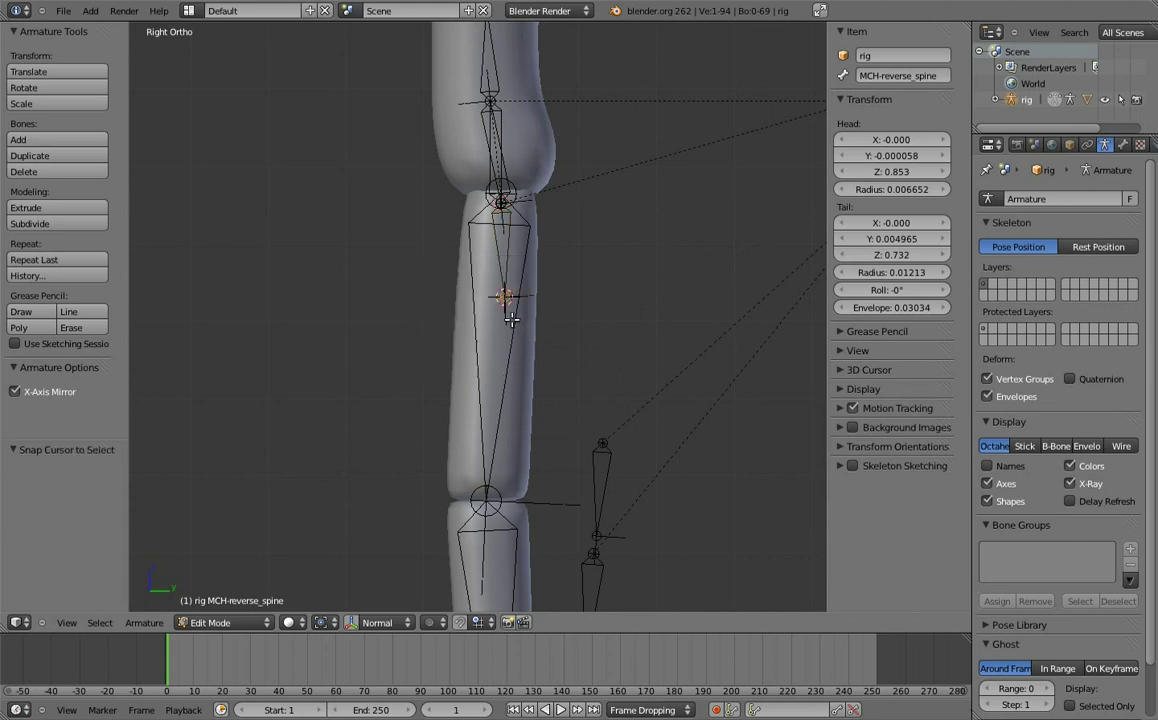
key("shift+s")
left_click(562, 456)
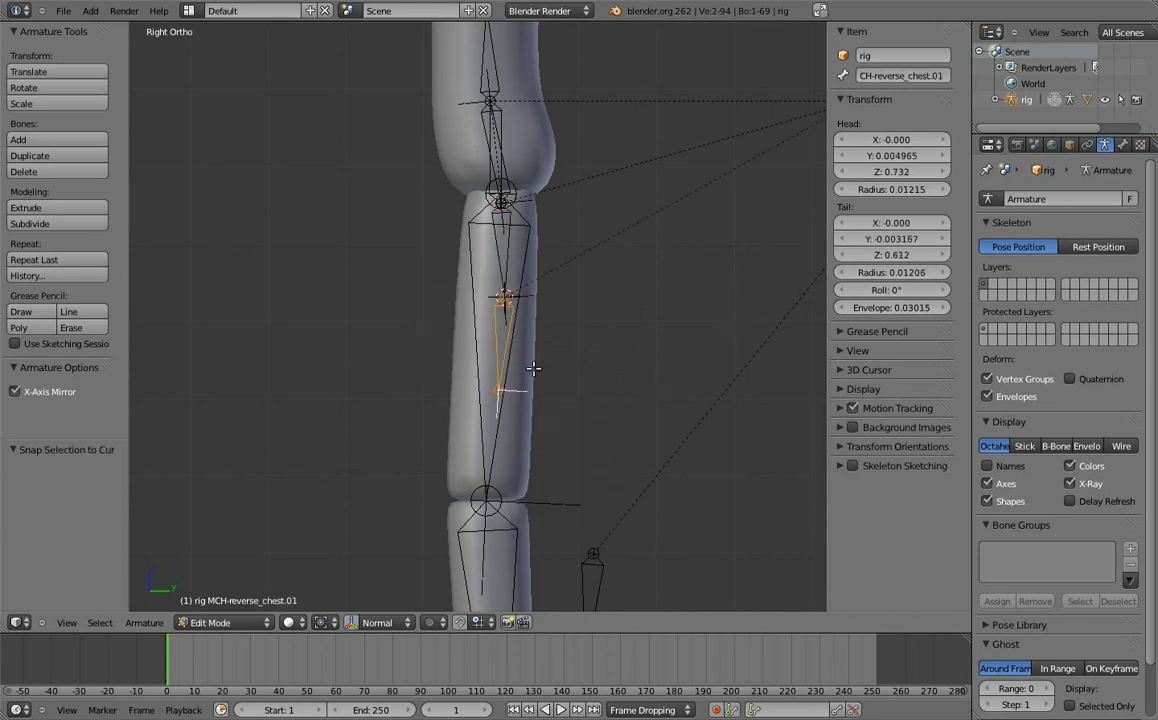
key("shift+s")
left_click(455, 413)
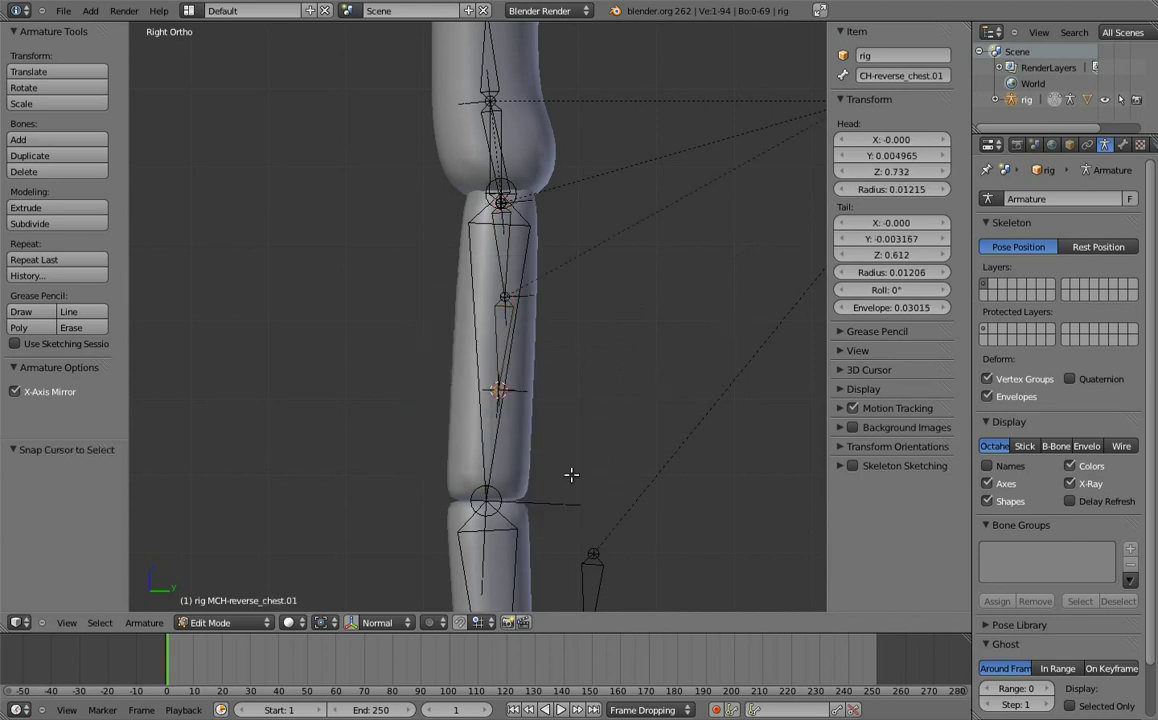
scroll(610, 428, "down", 5, "shift")
right_click(610, 428)
key("shift+s")
left_click(610, 414)
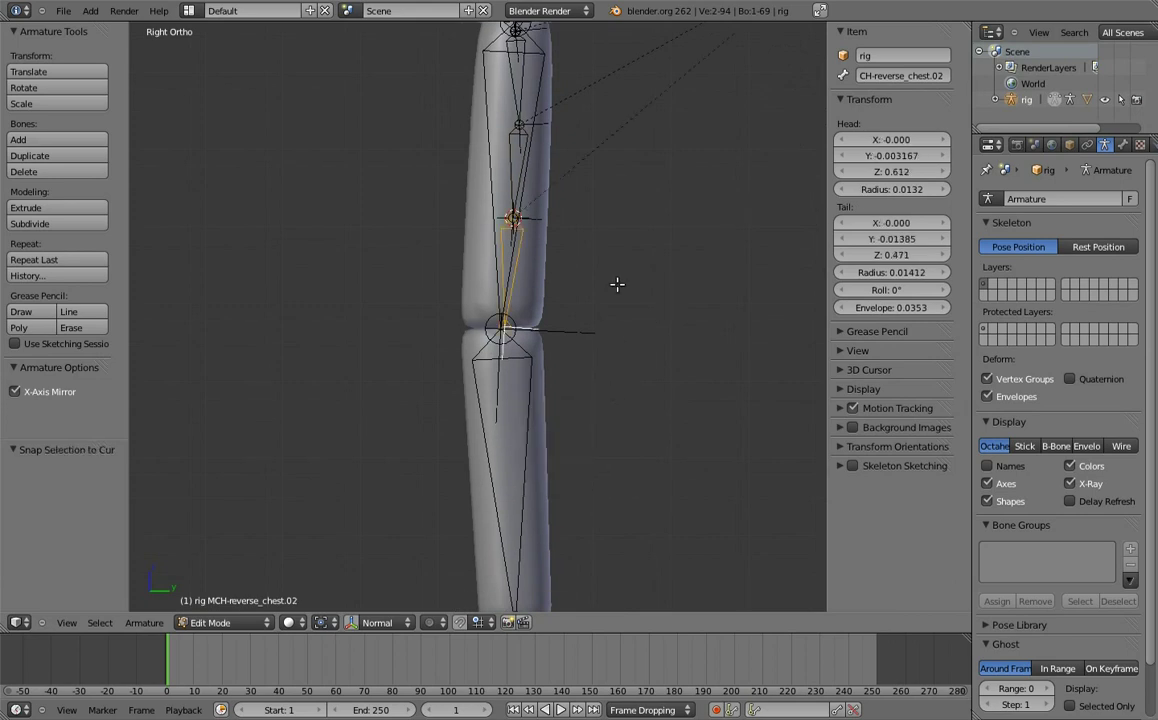
- Place the 3D cursor at the MCH-reverse_hips bone
scroll(626, 466, "up", 5, "shift")
key("a")
scroll(626, 466, "up", 3)
scroll(578, 270, "up", 2, "shift")
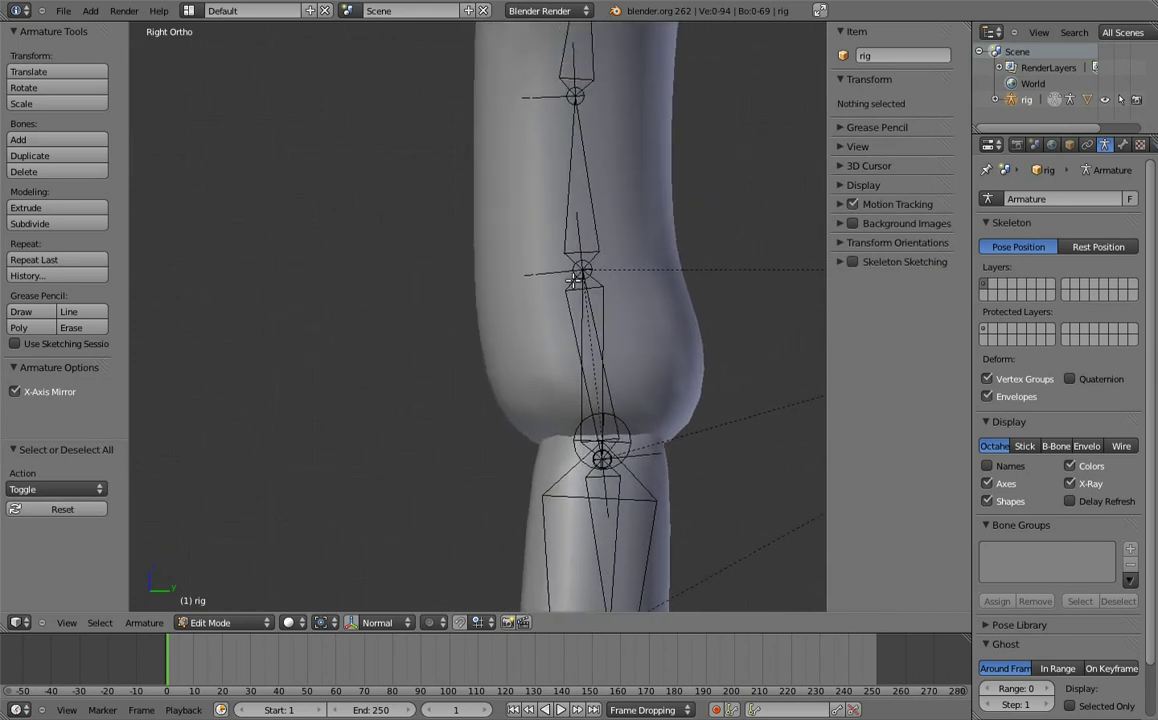
right_click(578, 270)
right_click(523, 244)
key("shift+s")
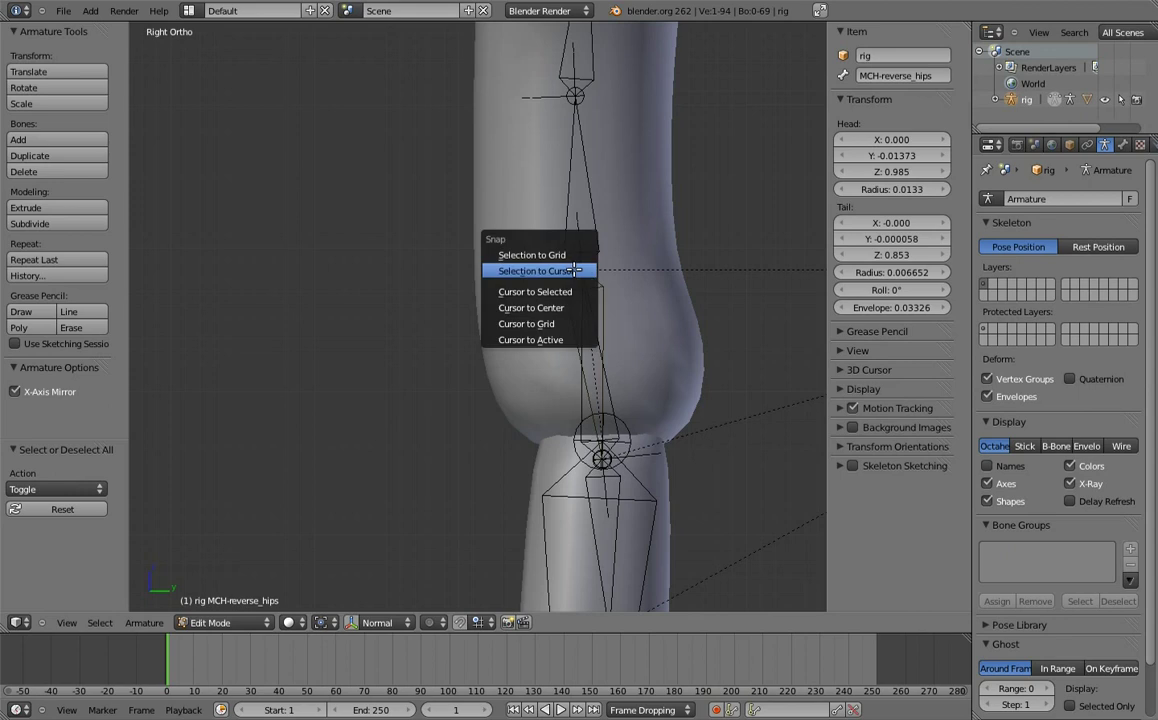
left_click(567, 291)
scroll(567, 291, "up", 2, "shift")
- Add a bone at the cursor and move its tail so it points horizontally
key("shift+a")
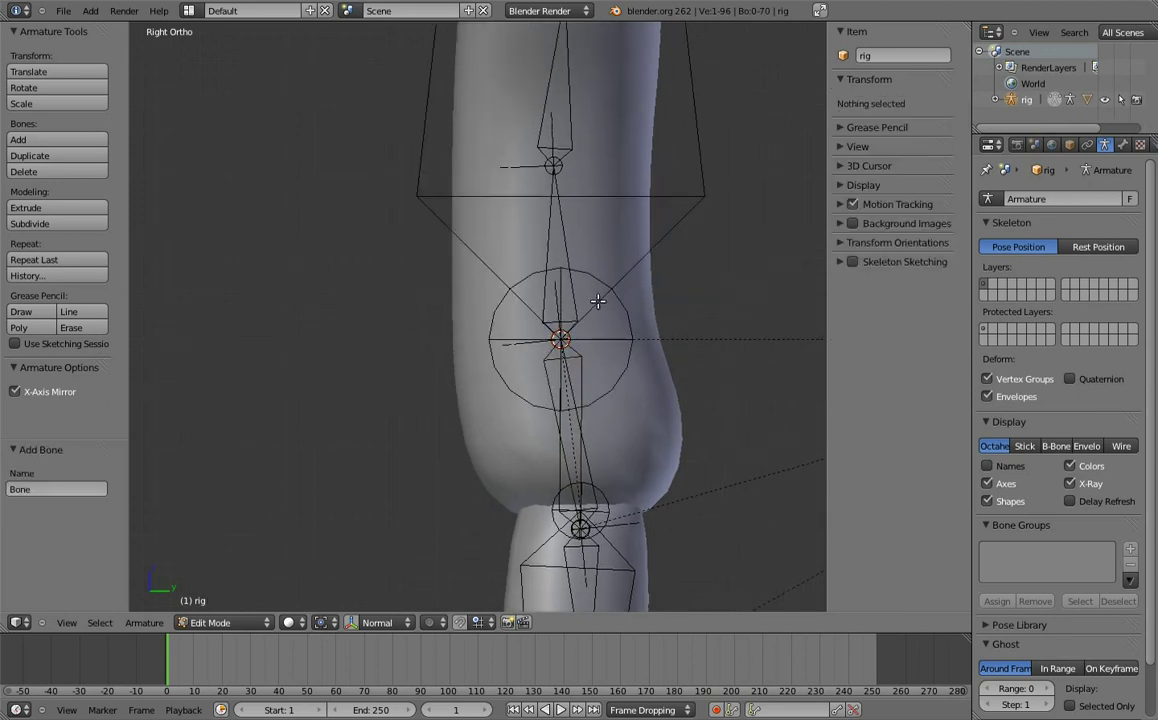
scroll(578, 399, "up", 4, "shift")
scroll(594, 188, "down", 4)
scroll(599, 163, "down", 2)
scroll(574, 129, "up", 2, "shift")
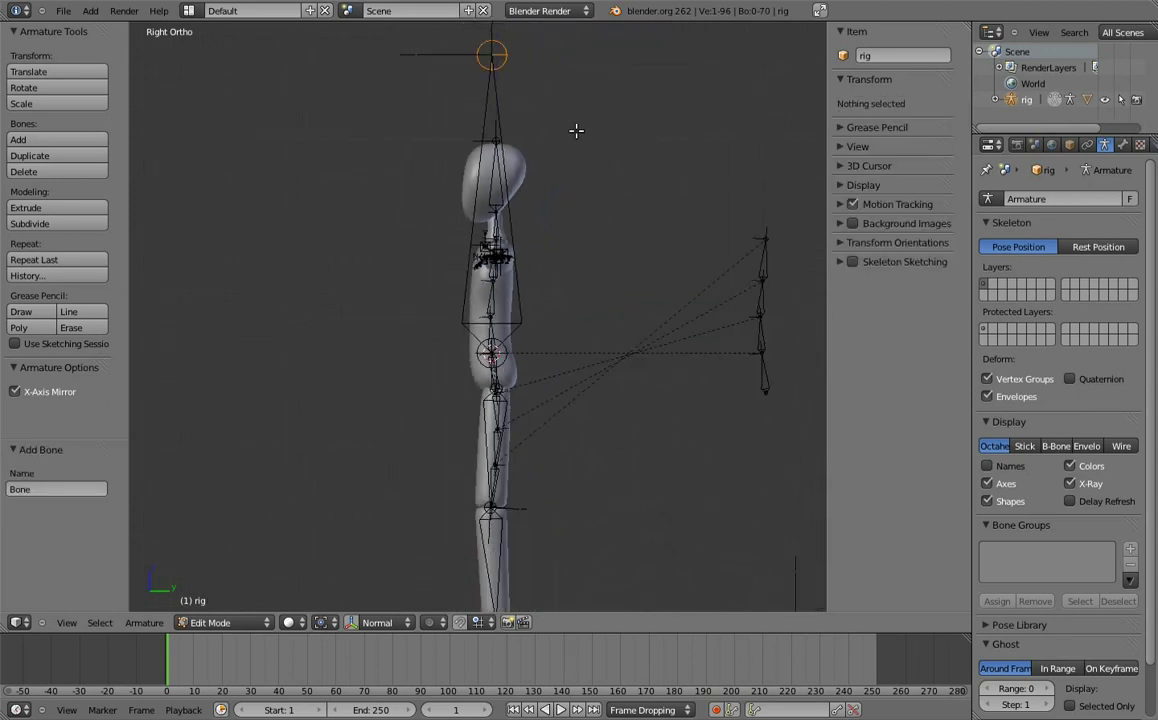
right_click(505, 47)
key("g")
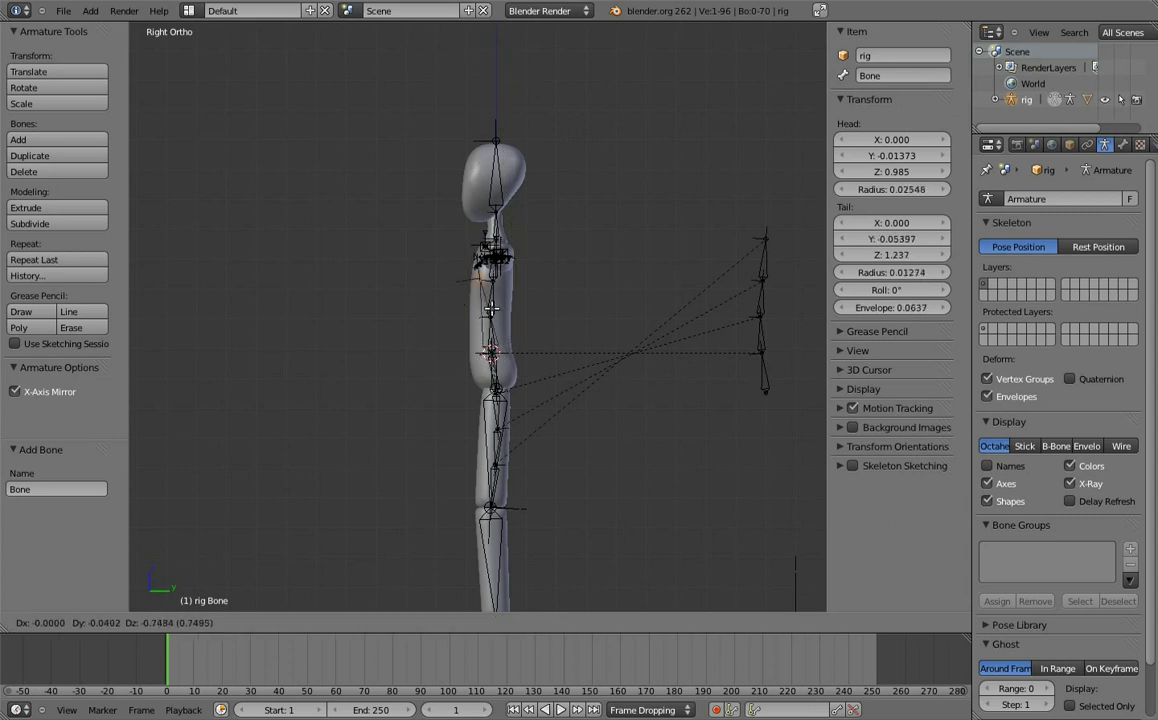
key("Return")
scroll(540, 310, "up", 2)
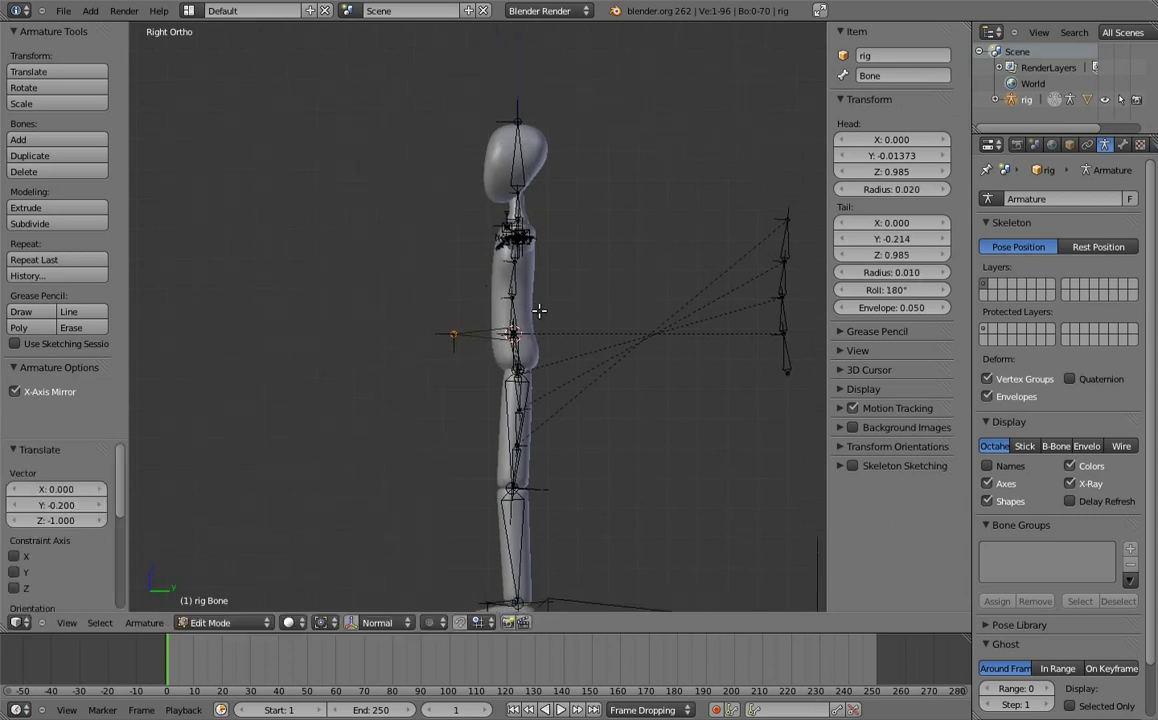
scroll(596, 350, "up", 3)
- Rename the new bone body
middle_click_drag(596, 350, 579, 324, "shift")
right_click(467, 323)
left_click(905, 75)
type("body")
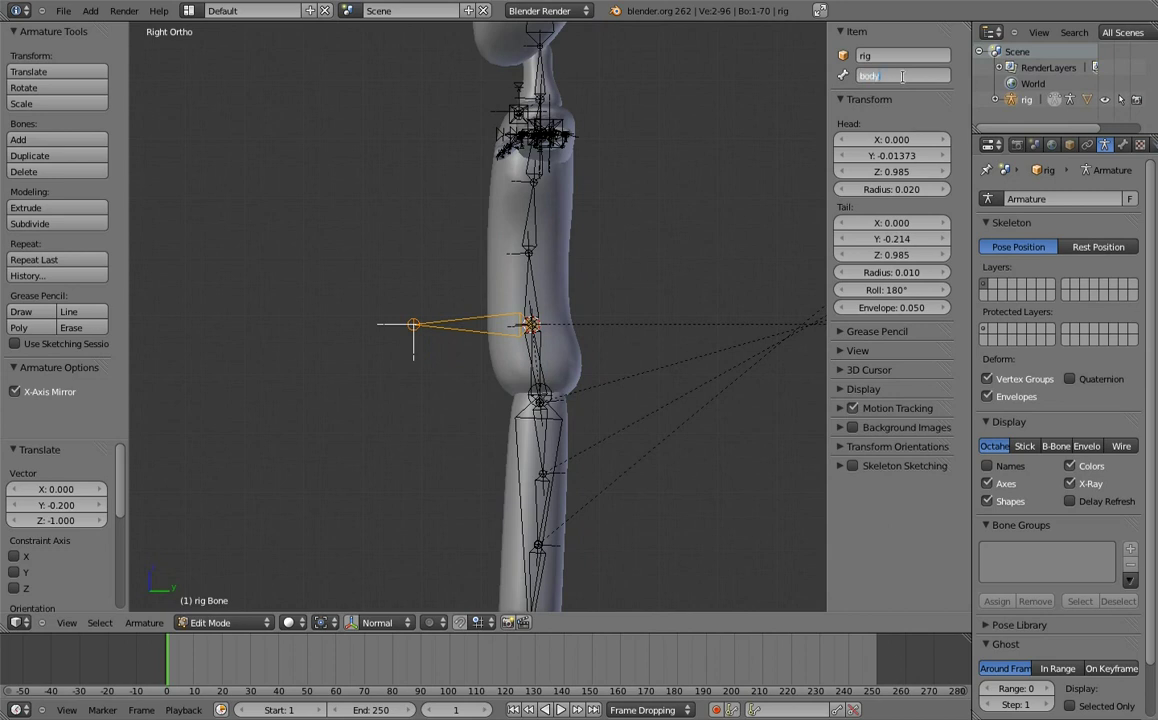
key("Return")
- Switch to Pose Mode and select MCH-reverse_hips to add a constraint
key("ctrl+Tab")
right_click(545, 347)
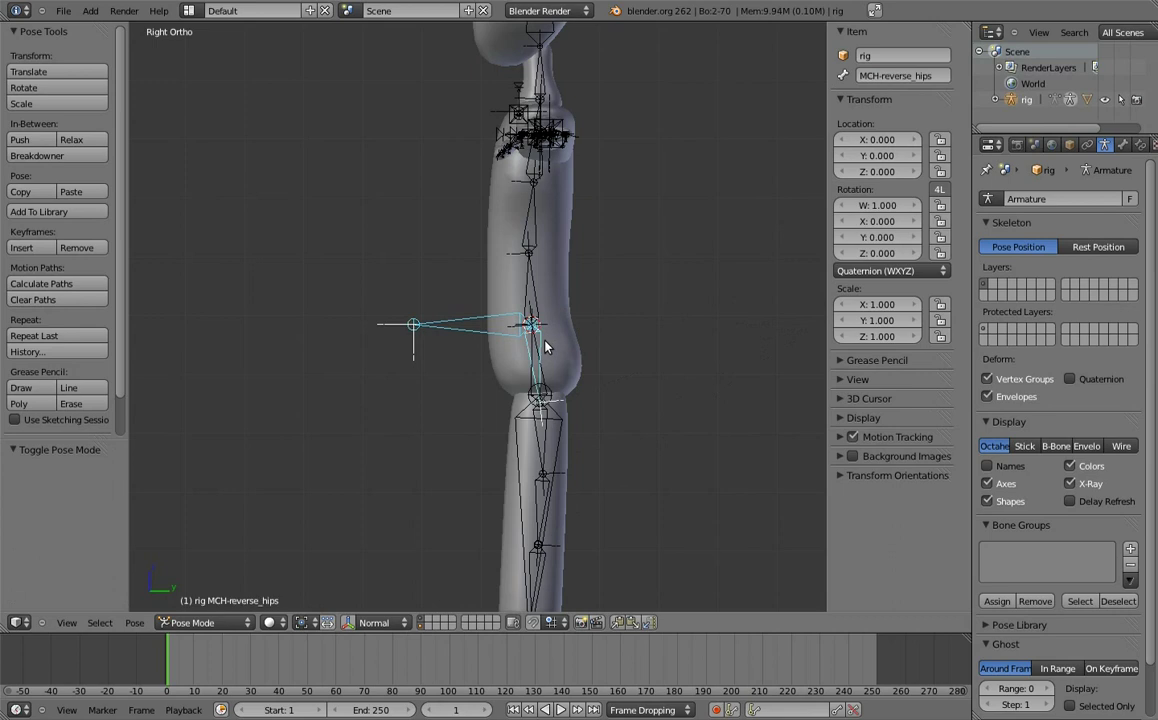
key("ctrl+shift+c")
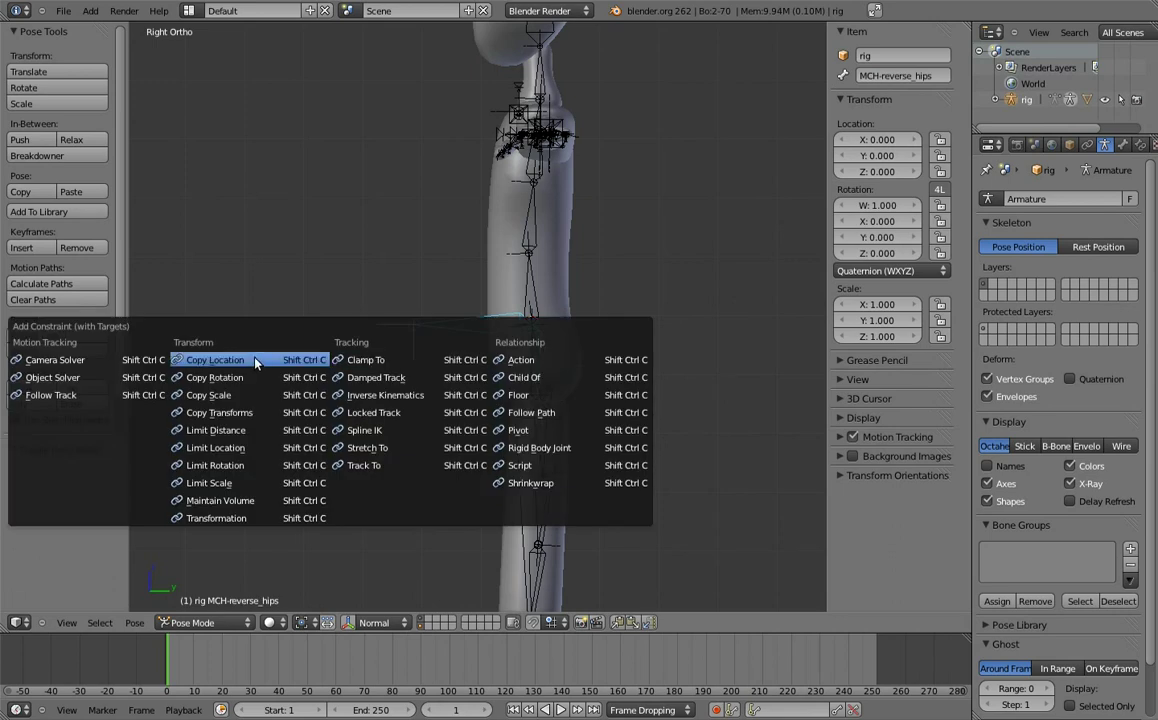
- Make MCH-reverse_hips copy body's location, and snap MCH-reverse_spine to MCH-reverse_hips' tail (Head/Tail 1.0)
left_click(255, 363)
right_click(474, 389)
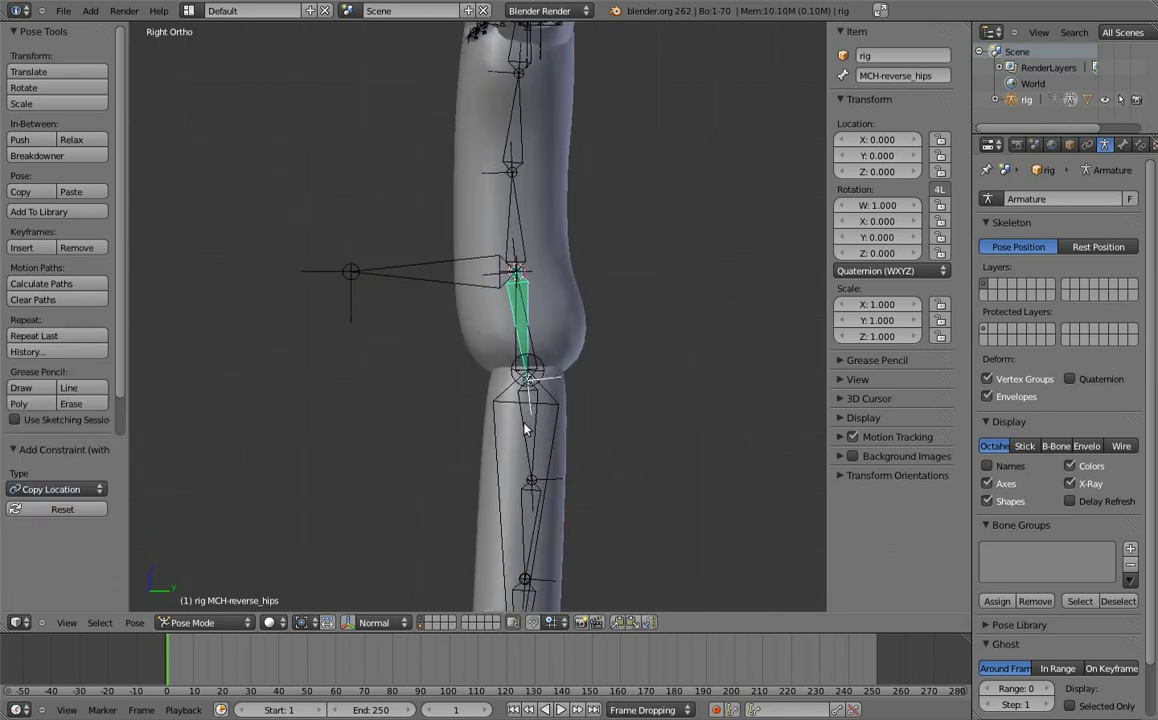
key("ctrl+shift+c")
left_click(521, 436)
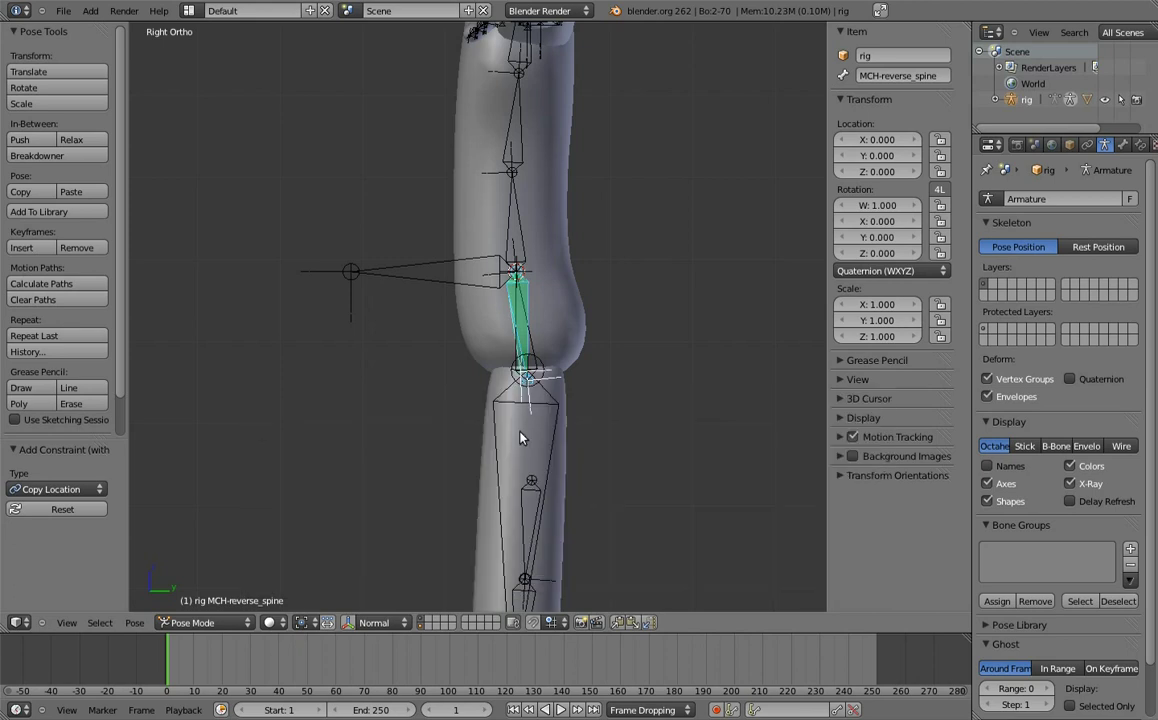
left_click(1141, 146)
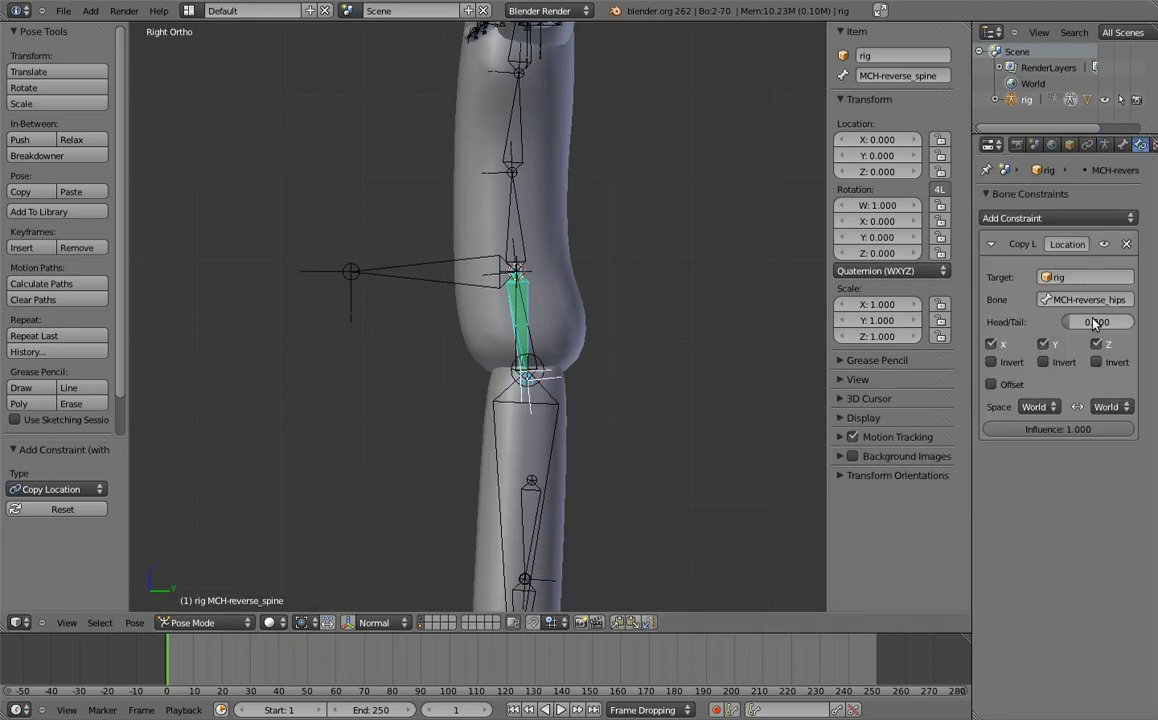
left_click_drag(1095, 322, 1130, 322)
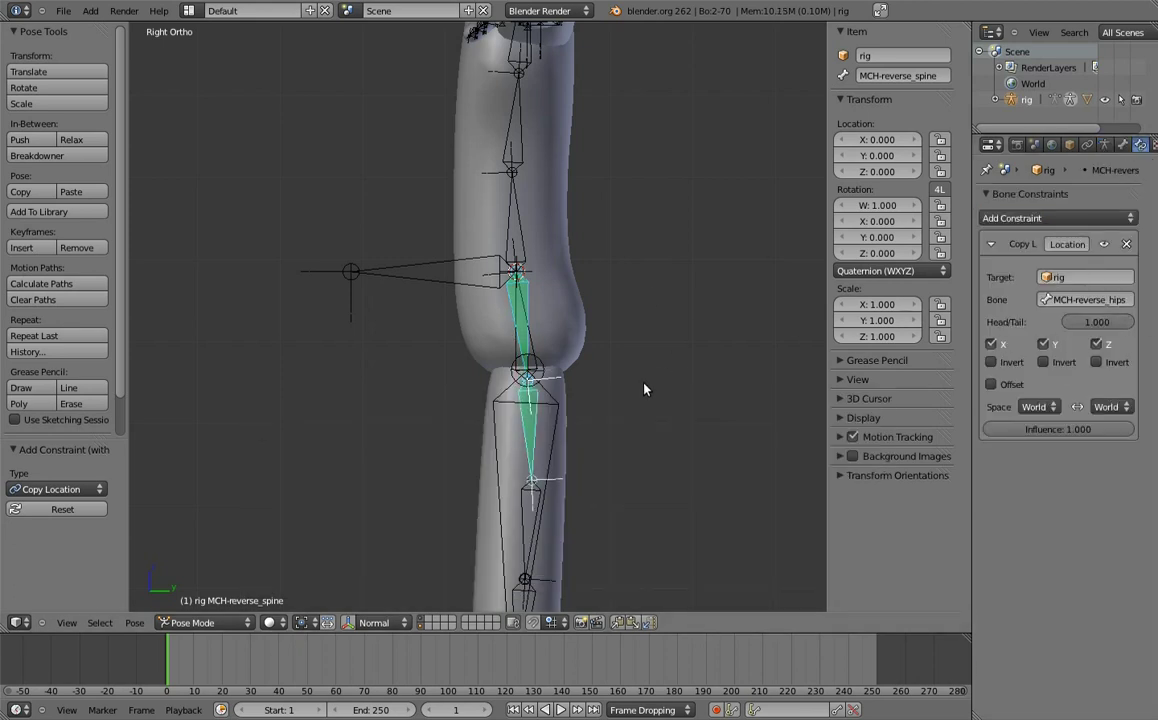
- Add a Copy Location to MCH-reverse_chest.01 targeting MCH-reverse_spine's tail, Head/Tail 1.0
middle_click_drag(644, 390, 600, 283, "shift")
right_click(546, 372)
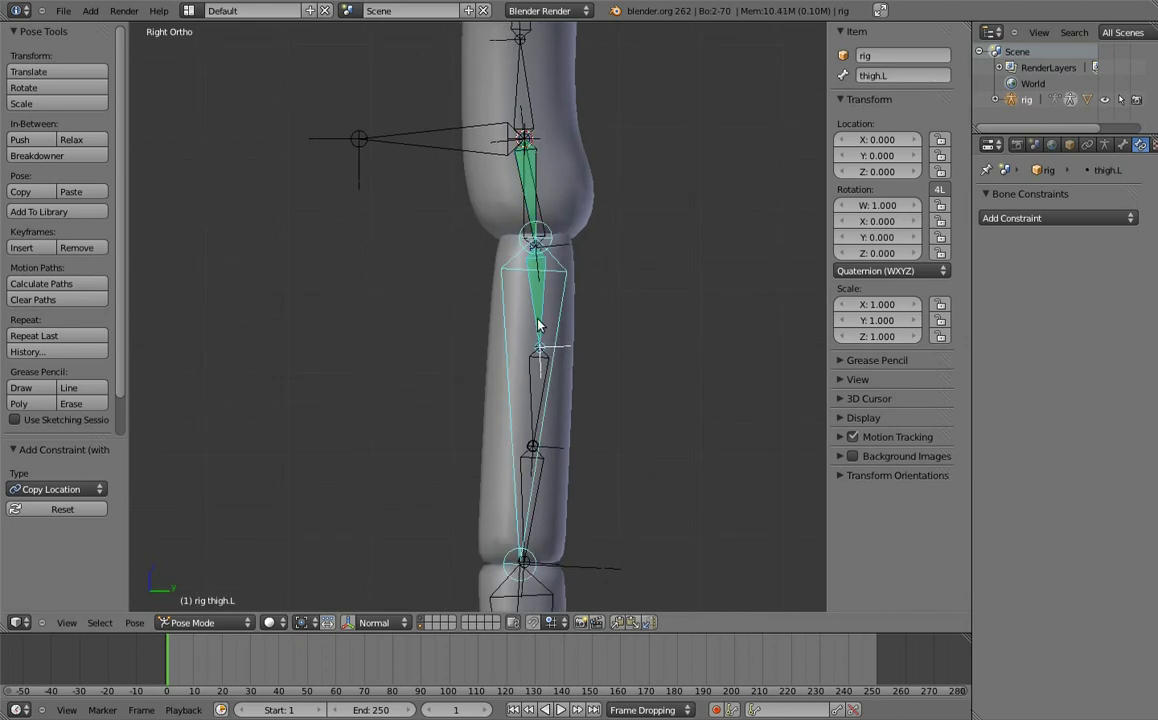
right_click(537, 372)
right_click(536, 374)
key("shift+ctrl+c")
left_click(535, 374)
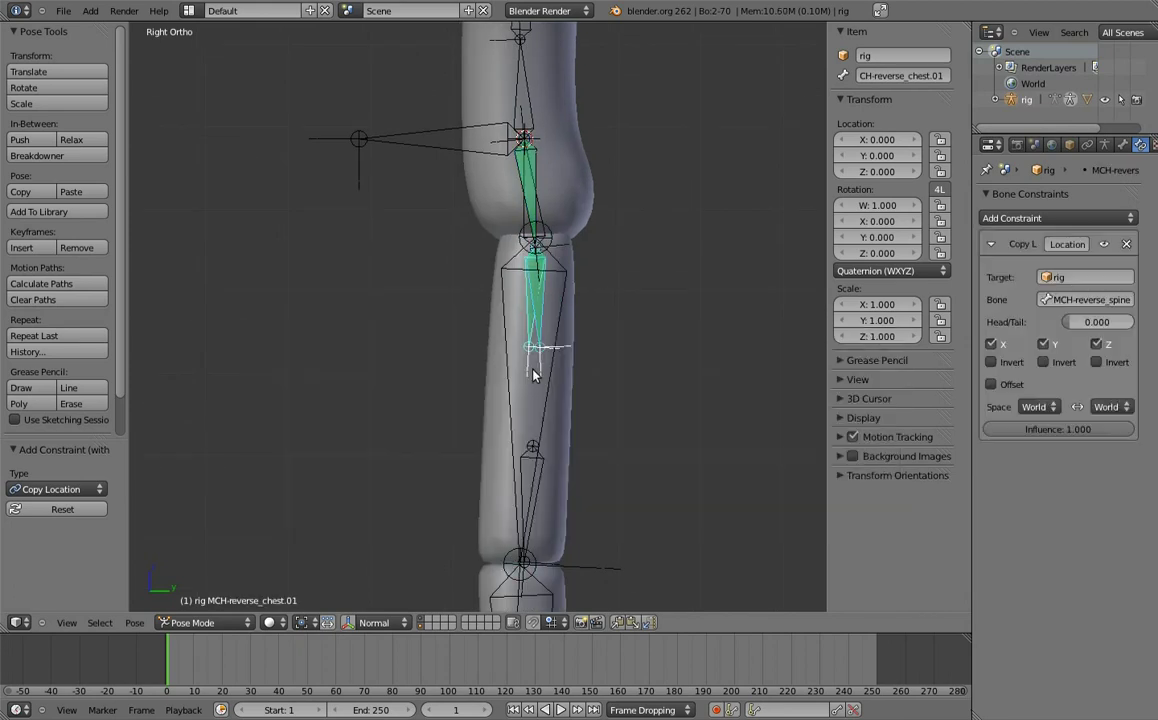
left_click_drag(1075, 321, 1130, 321)
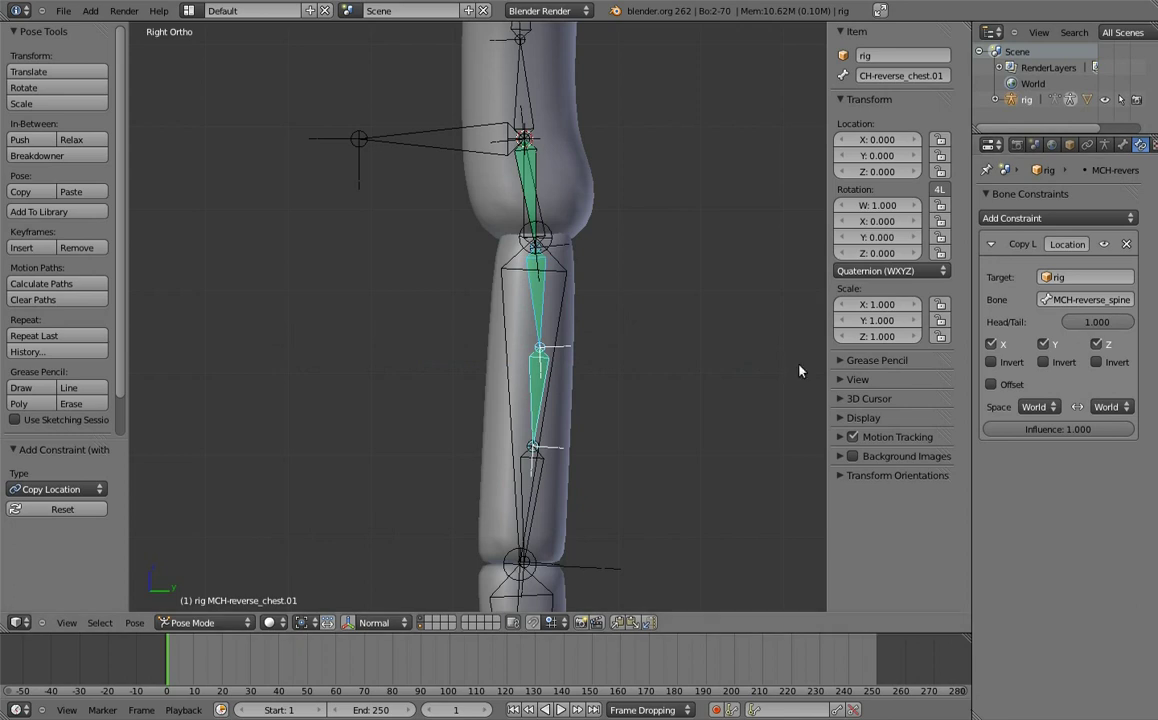
- Add a Copy Location to MCH-reverse_chest.02 targeting MCH-reverse_chest.01's tail, Head/Tail 1.0
right_click(528, 455, "shift")
key("shift+ctrl+c")
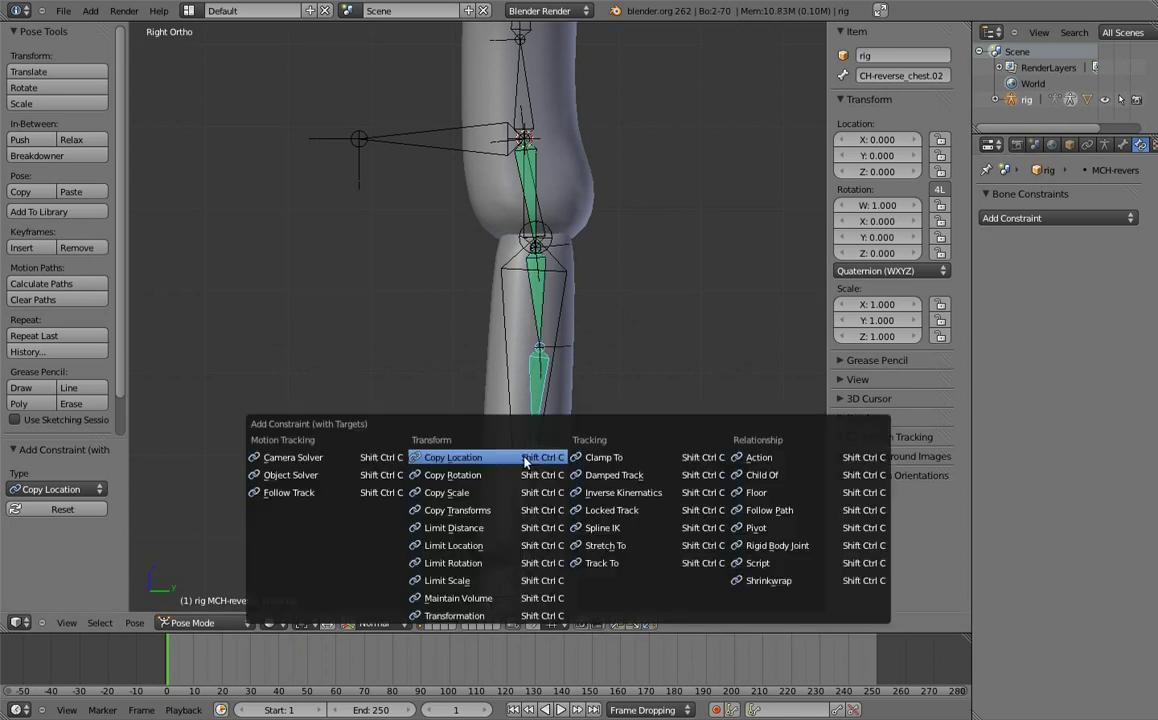
left_click(524, 460)
left_click_drag(1080, 321, 1135, 321)
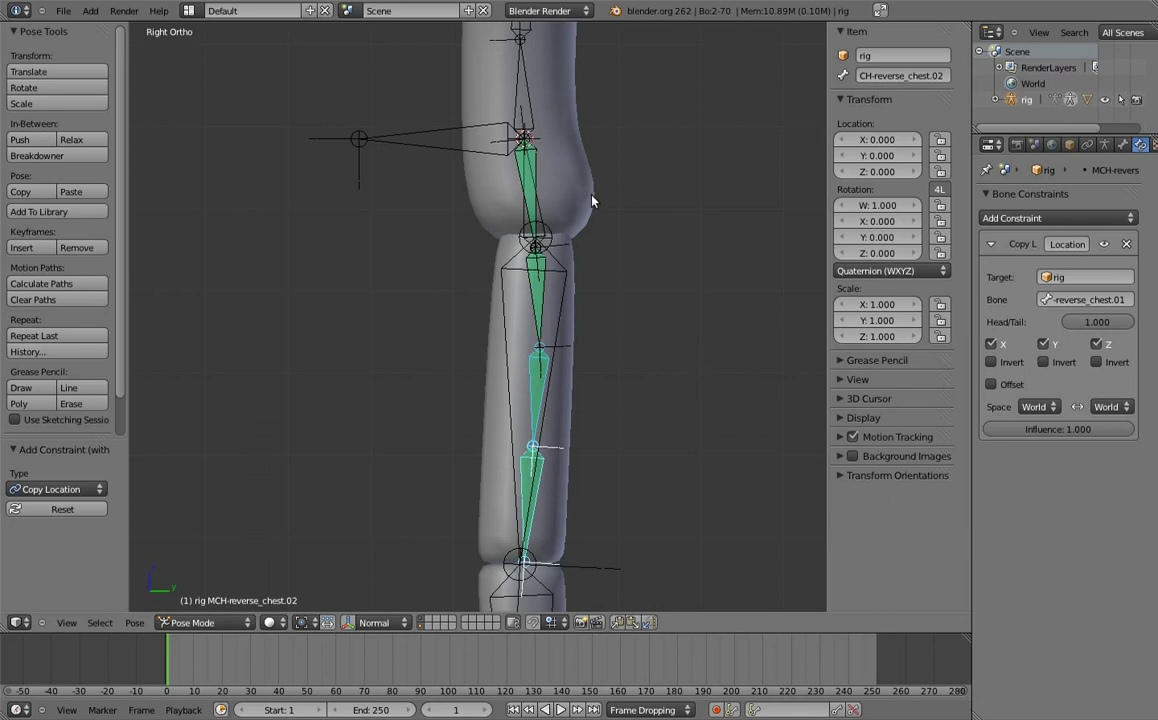
middle_click_drag(592, 201, 578, 337, "shift")
- Add Copy Location constraints to MCH-hips targeting MCH-reverse_hips and MCH-reverse_spine
right_click(548, 325, "shift")
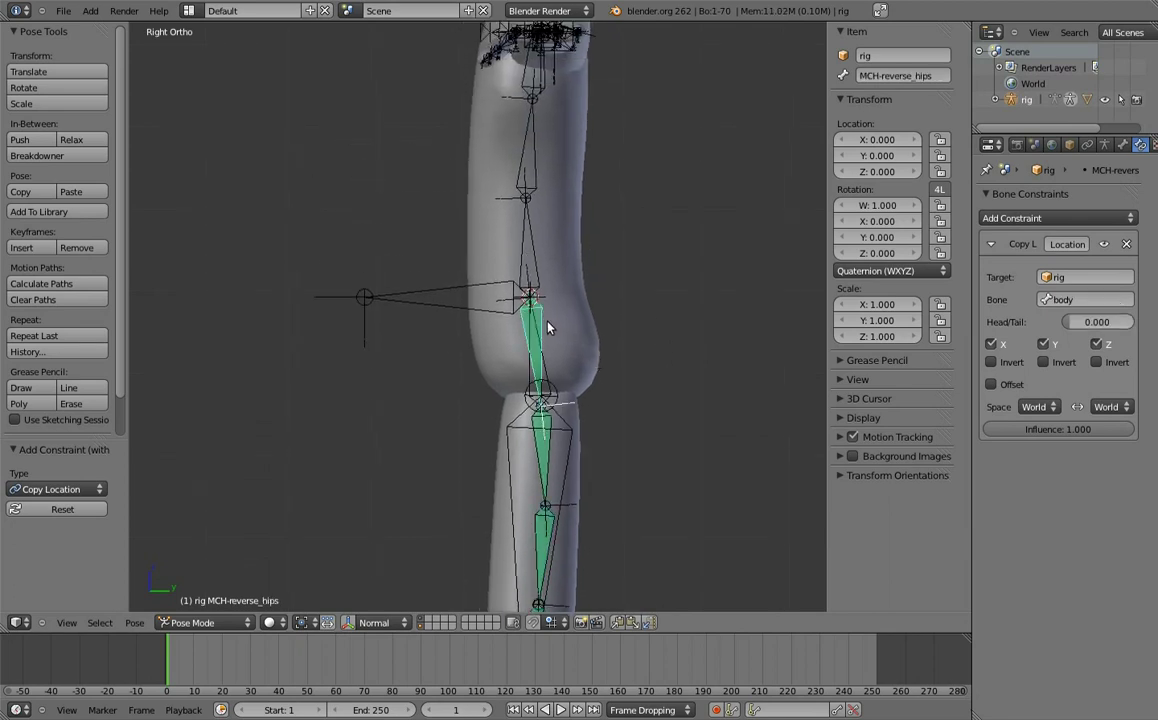
right_click(550, 373)
key("shift+ctrl+c")
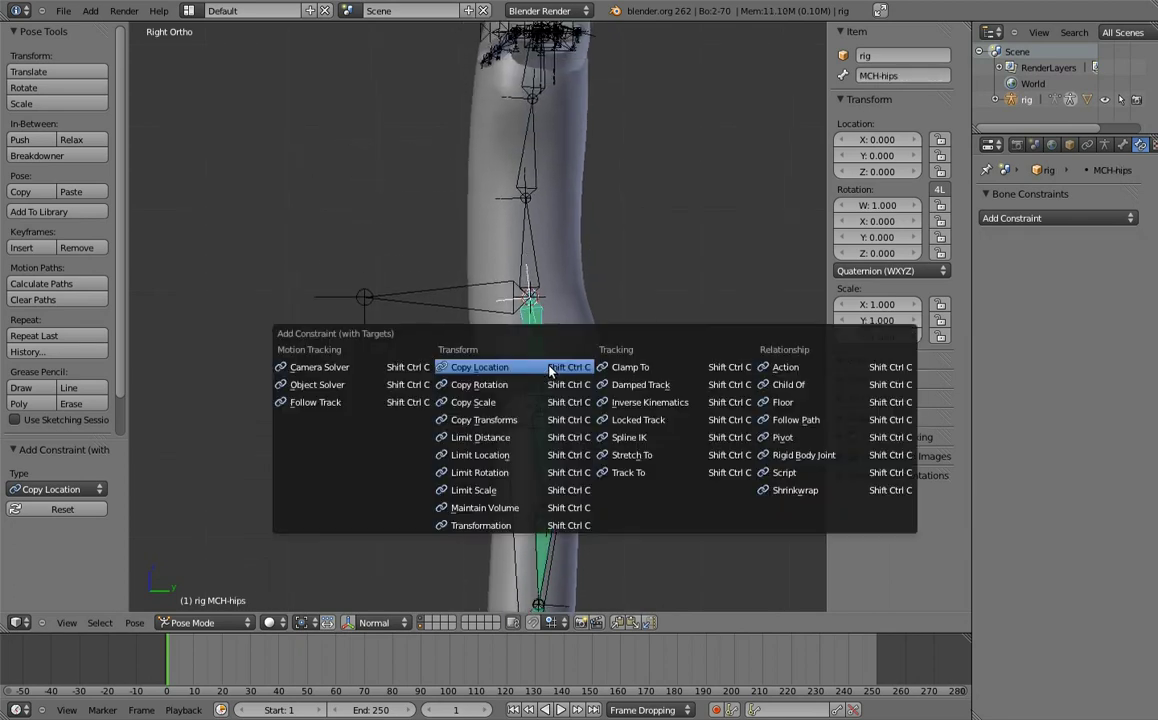
left_click(549, 369)
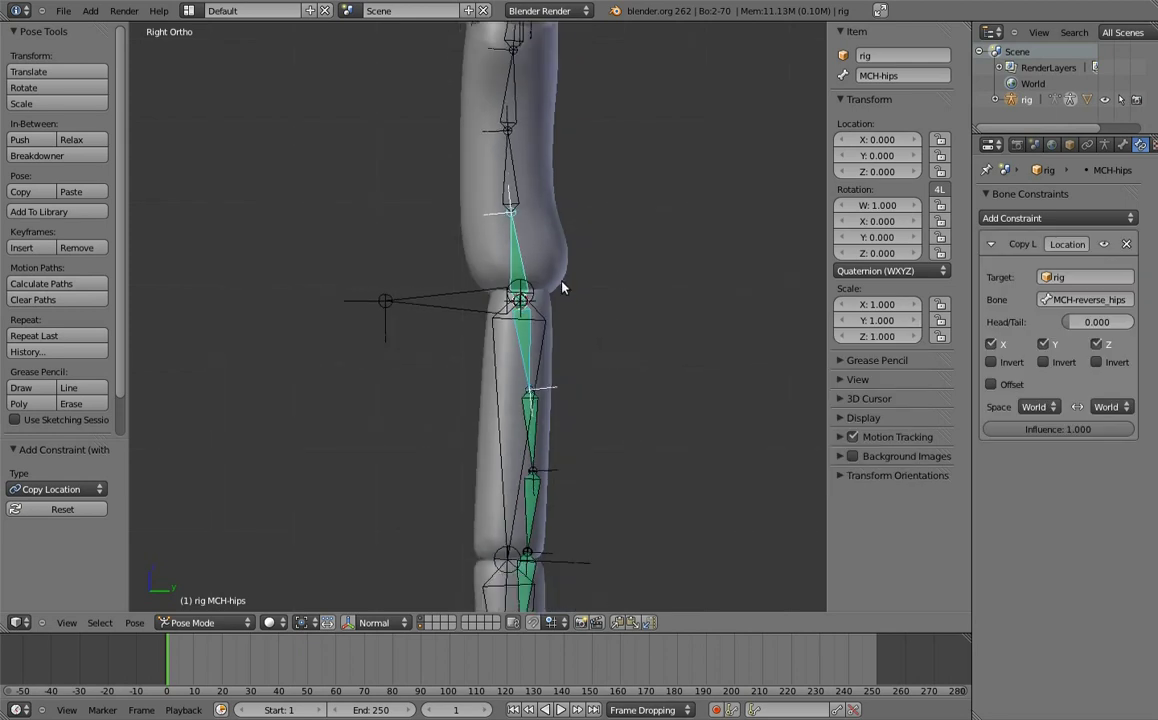
right_click(490, 189)
right_click(490, 189, "shift")
key("shift+ctrl+c")
left_click(492, 196)
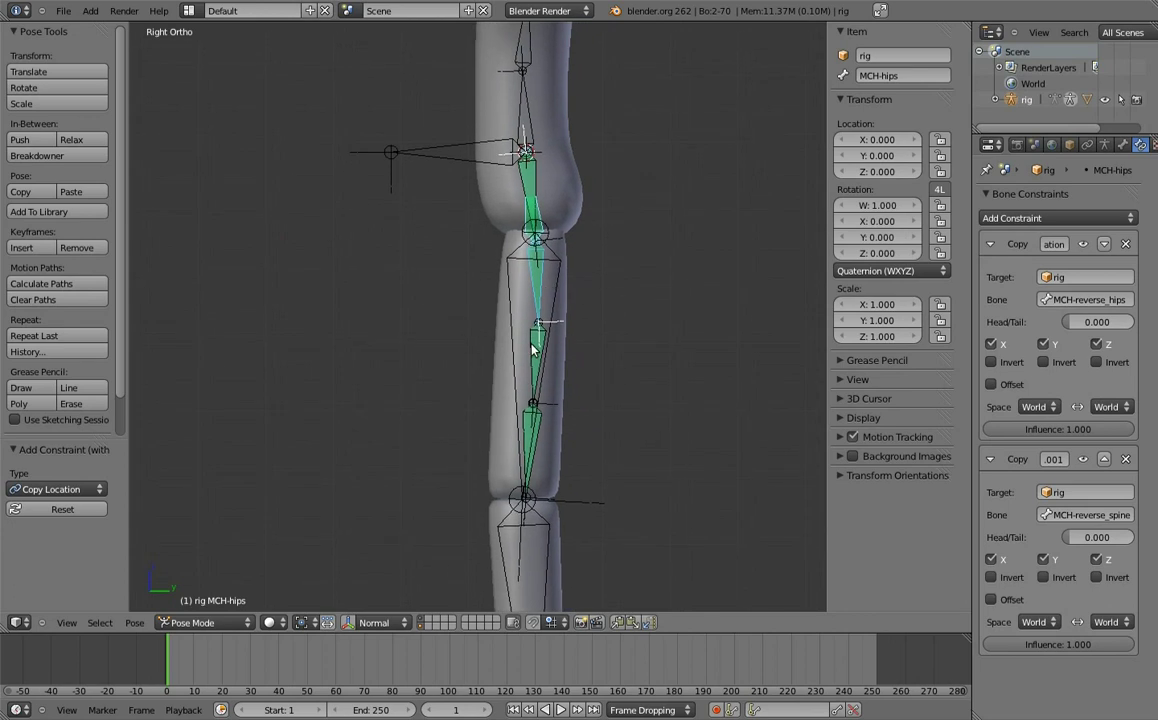
- Add MCH-hips Copy Location constraints targeting MCH-reverse_chest.01 and MCH-reverse_chest.02
right_click(530, 358)
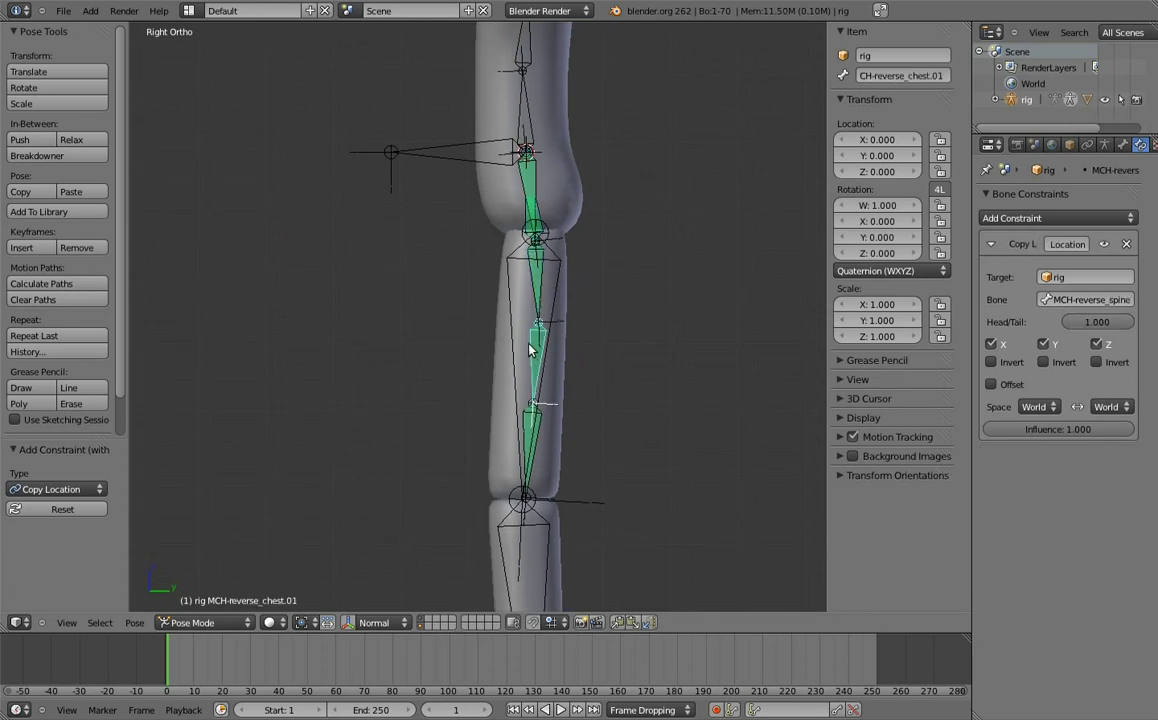
right_click(524, 222, "shift")
key("shift+ctrl+c")
left_click(474, 212)
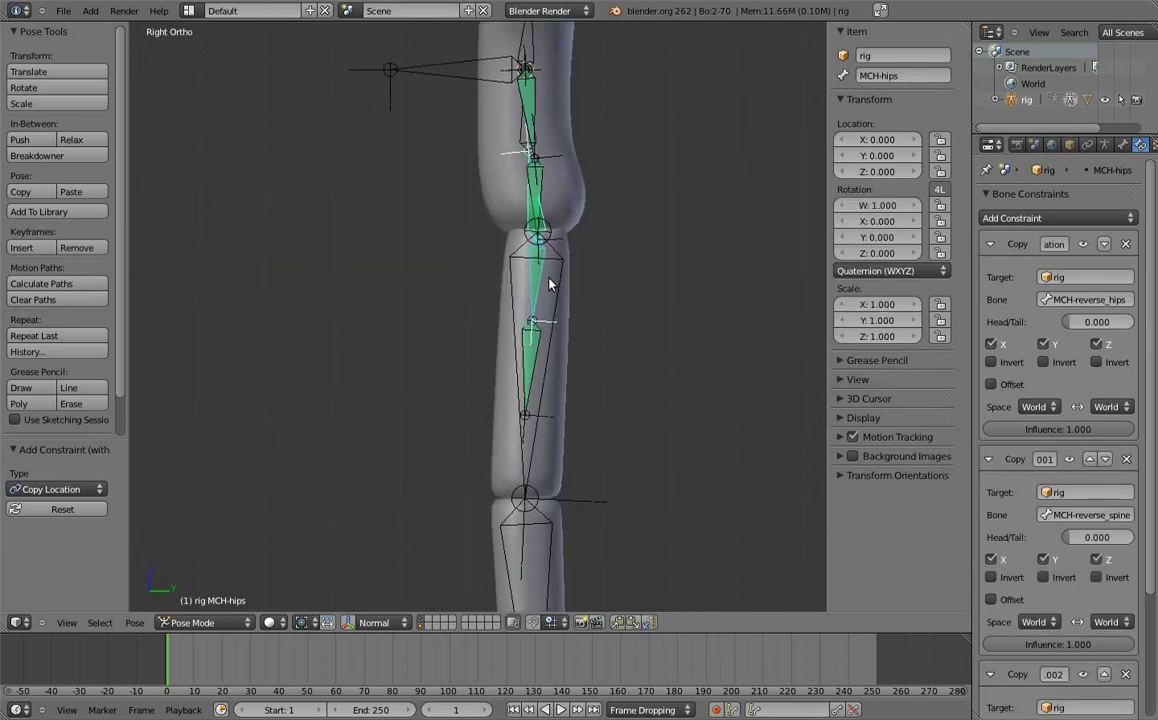
right_click(530, 303)
right_click(527, 217, "shift")
key("shift+ctrl+c")
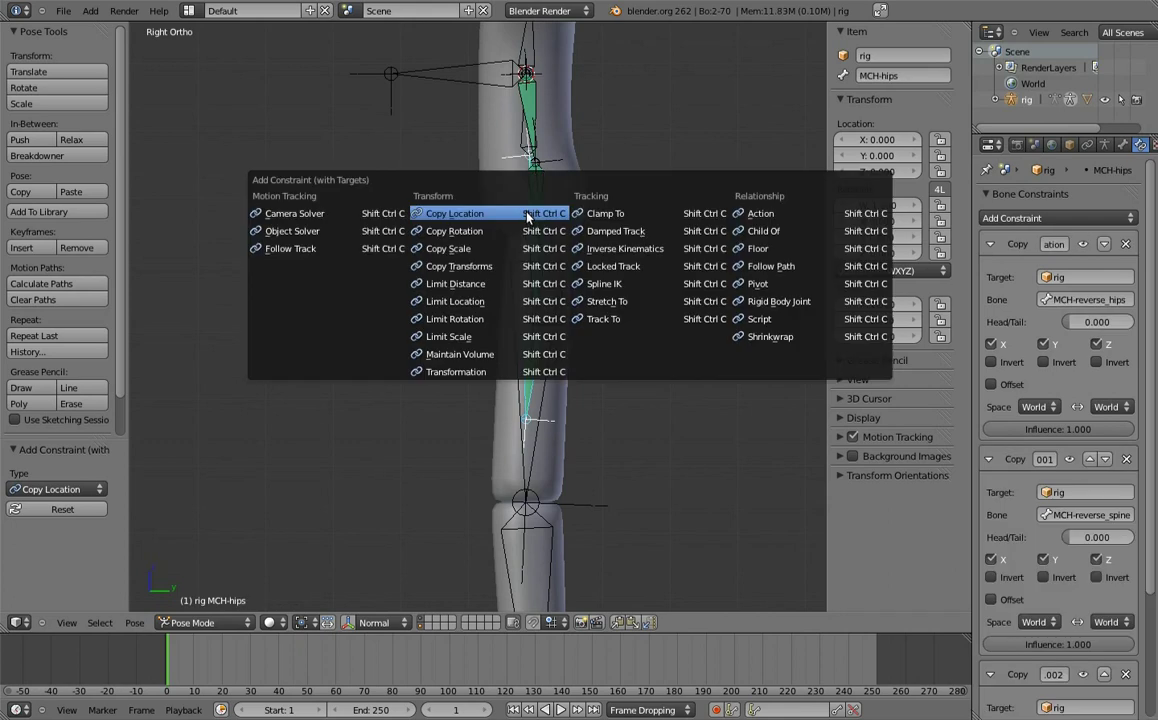
left_click(530, 217)
- Add a second MCH-reverse_chest.02 Copy Location to MCH-hips with Head/Tail set to 1.0
key("shift+ctrl+c")
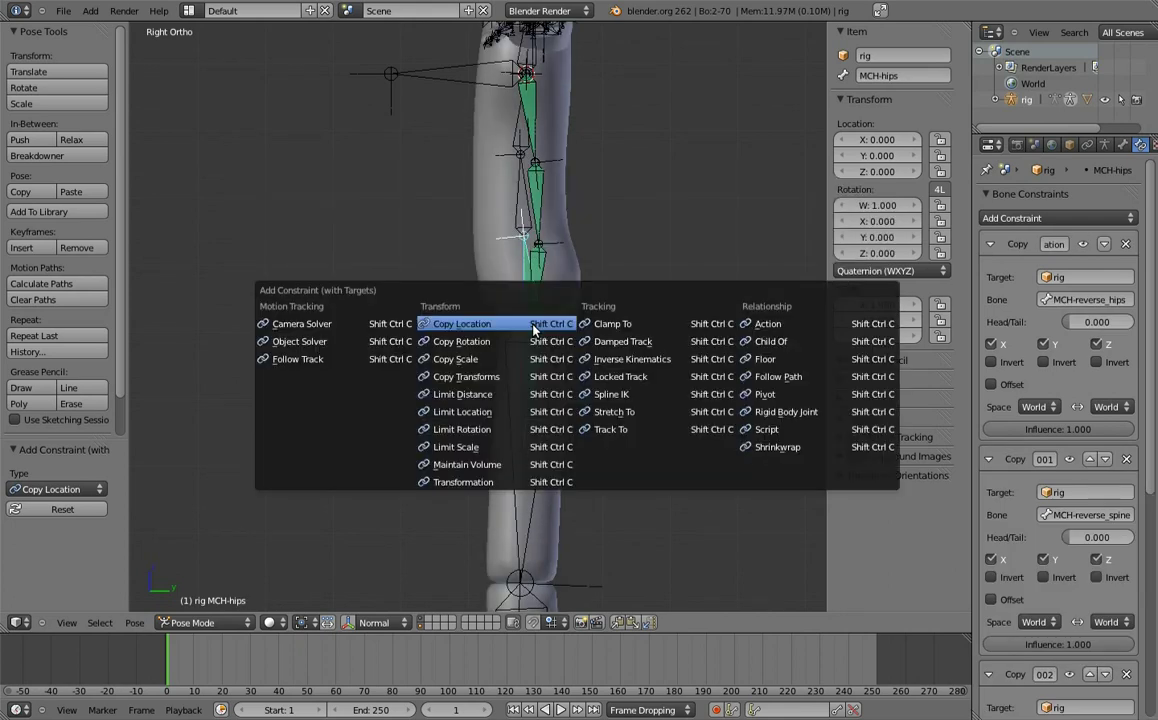
left_click(534, 325)
scroll(1063, 335, "down", 3)
scroll(1063, 335, "down", 5)
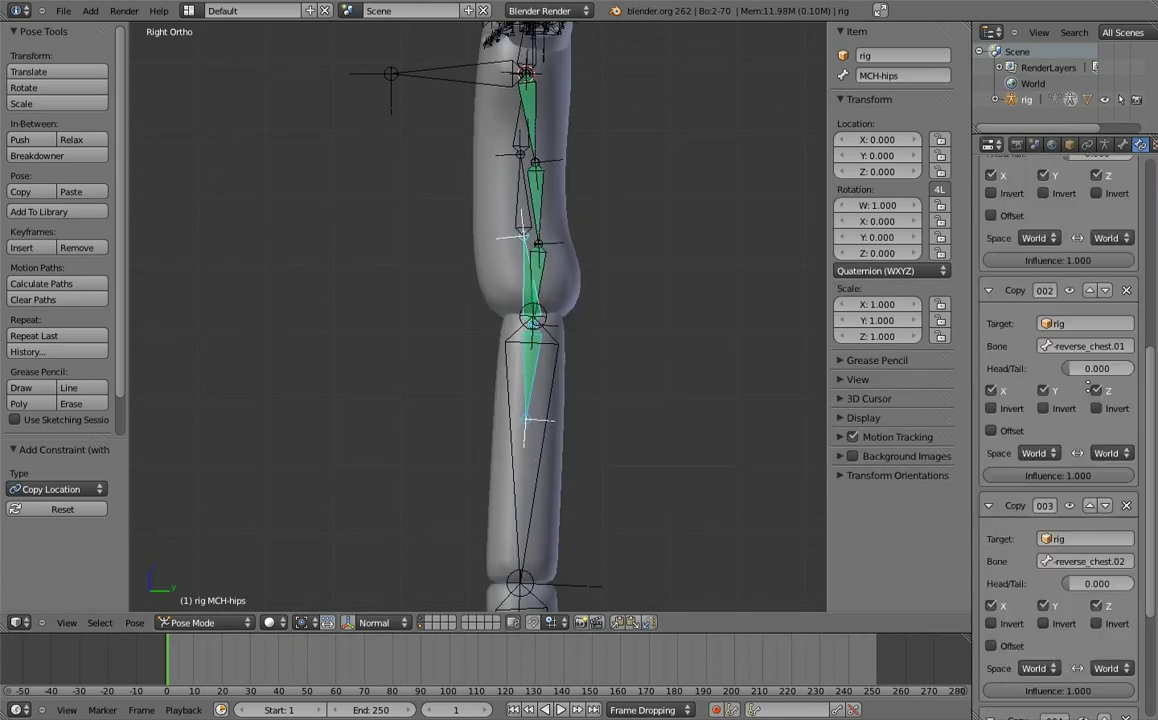
scroll(1095, 369, "down", 3)
left_click_drag(1080, 594, 1130, 594)
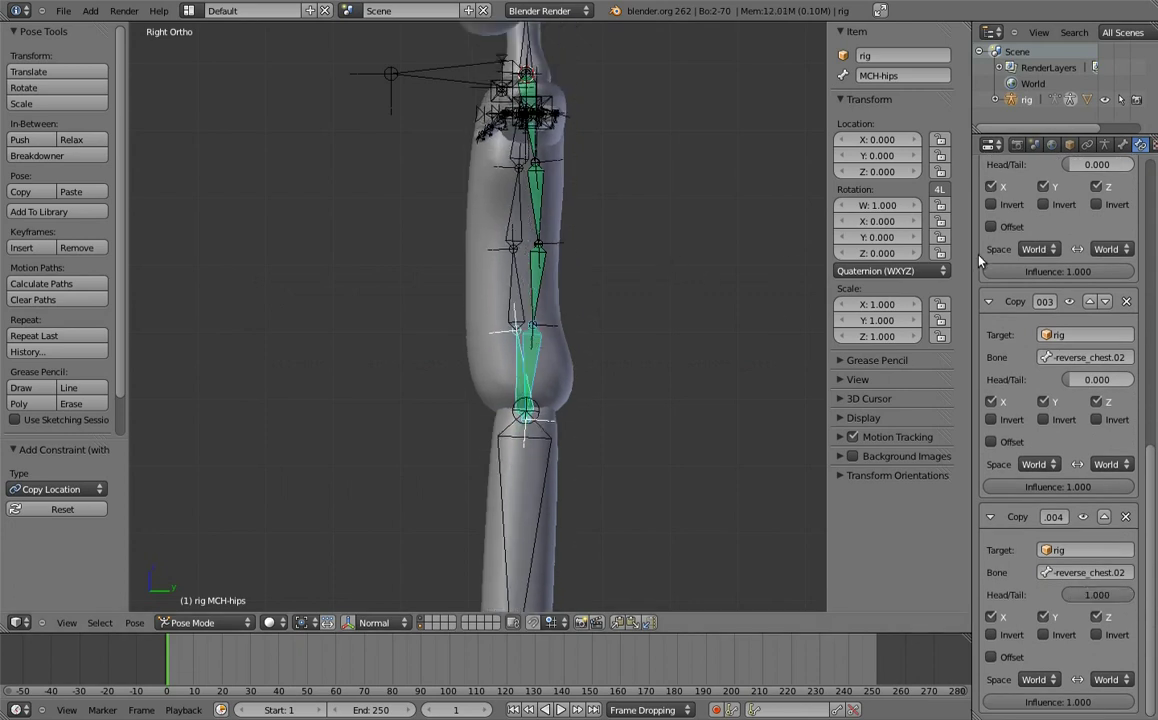
scroll(1060, 300, "up", 2)
scroll(1080, 250, "up", 5)
scroll(1120, 190, "up", 3)
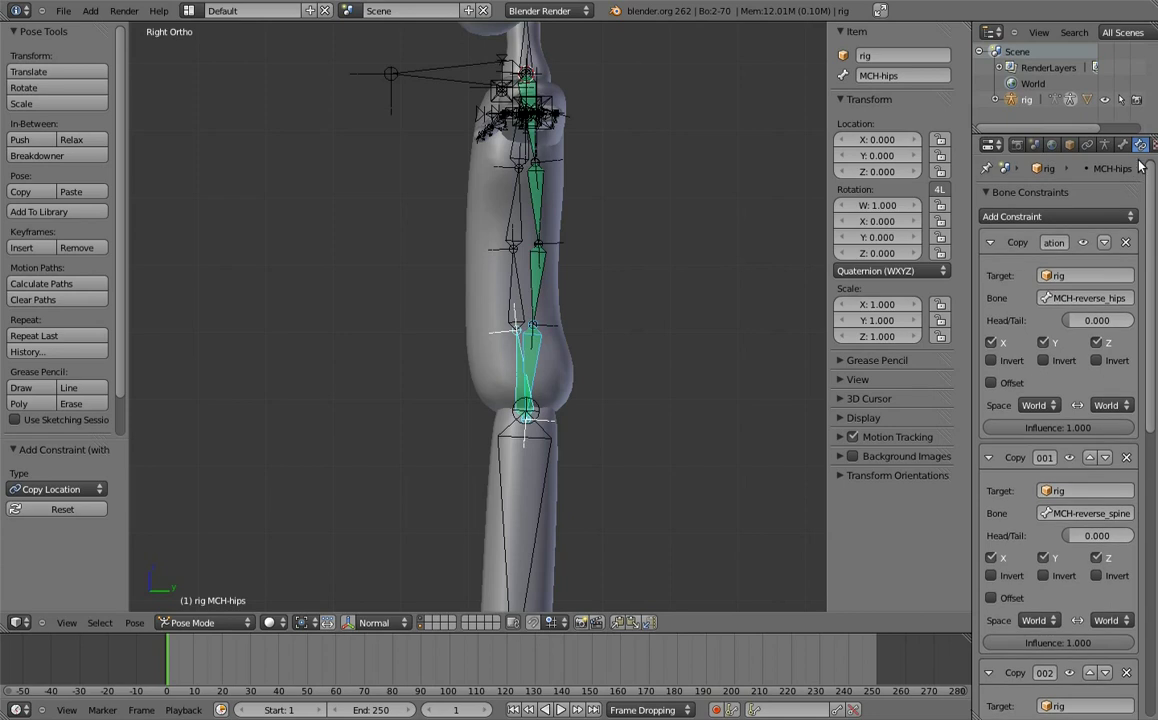
- Rename the first two location constraints Anchor and Slide.01, widening the Properties editor
left_click(1055, 243)
type("A")
left_click_drag(953, 289, 924, 290)
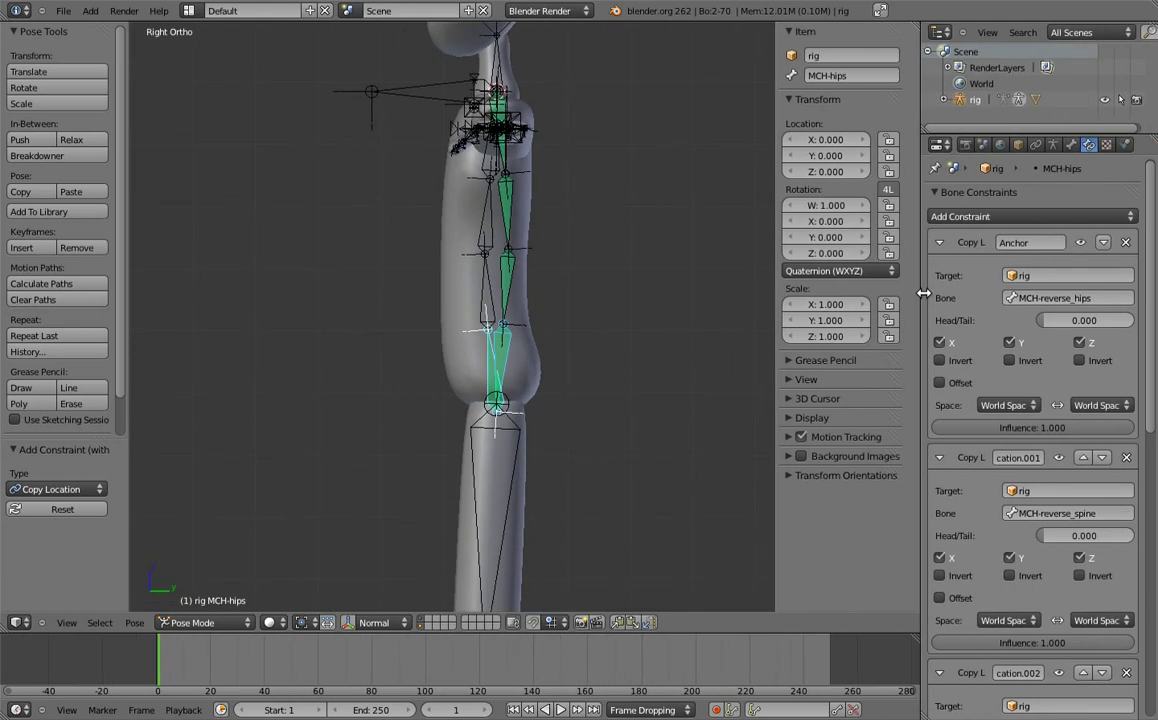
left_click(1024, 456)
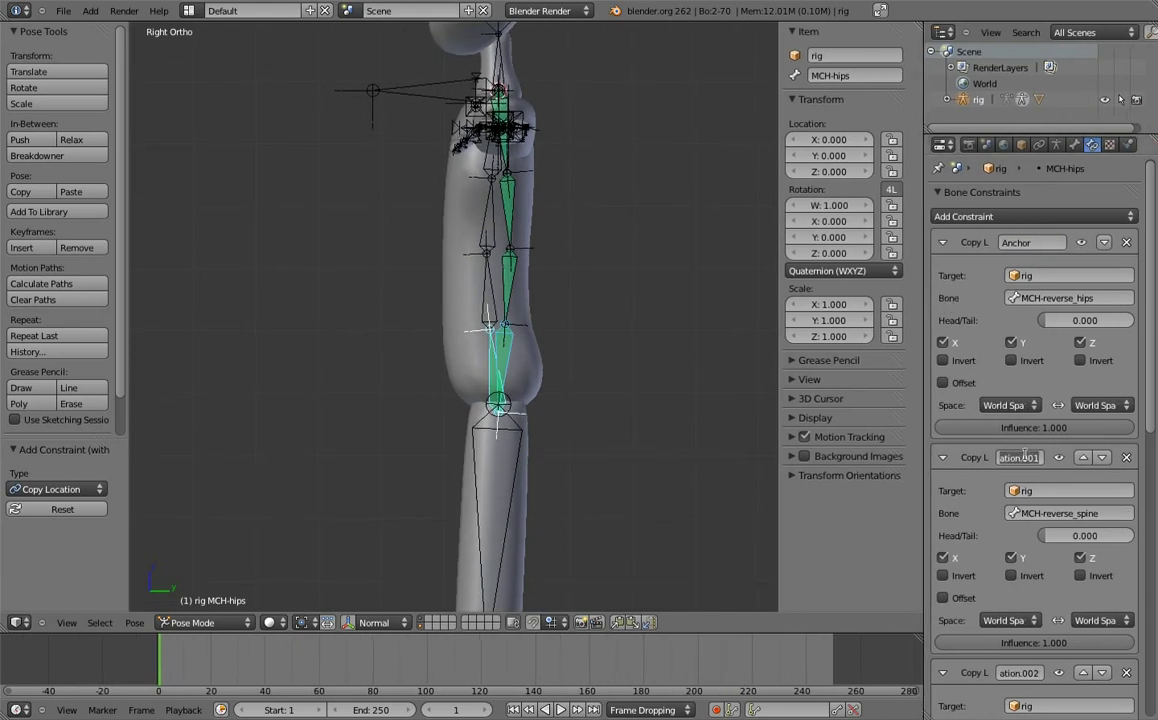
type("Slide.")
key("Return")
- Rename the third and fourth location constraints Slide.02 and Slide.03
scroll(1100, 420, "down", 3)
scroll(1100, 420, "down", 2)
left_click(1015, 514)
type("Slide.01")
type("2")
key("Return")
scroll(1152, 388, "down", 1)
scroll(1100, 420, "down", 5)
left_click(1015, 455)
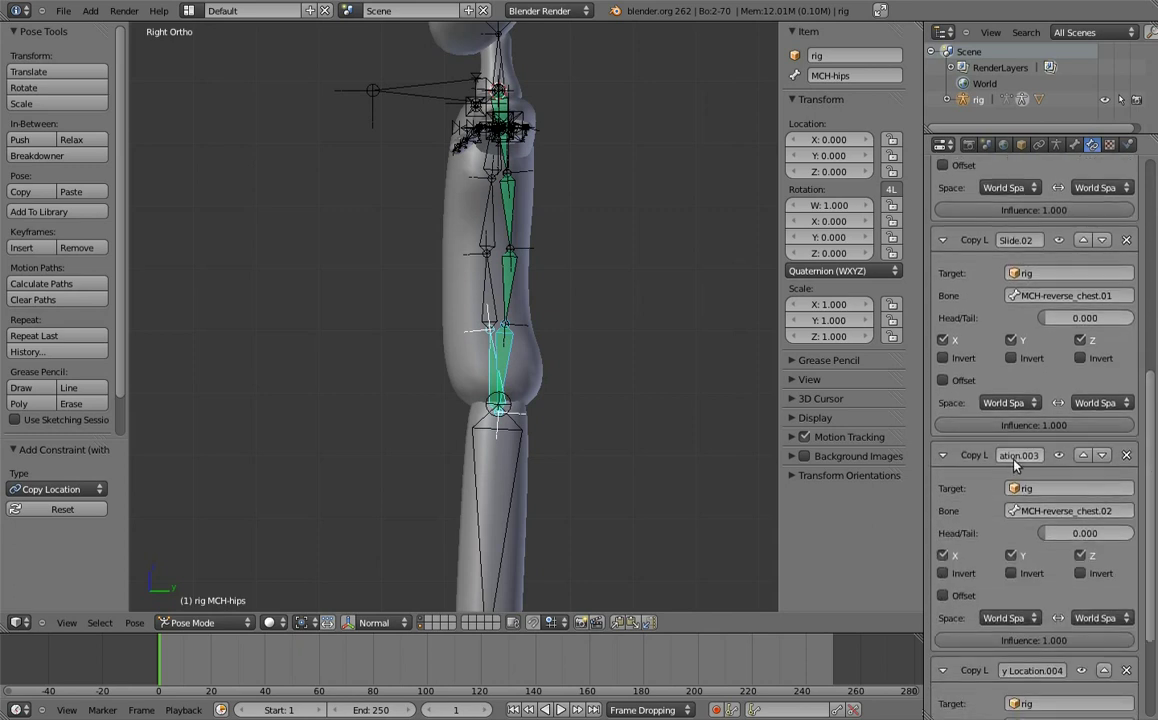
type("Slide.01")
type("3")
key("Return")
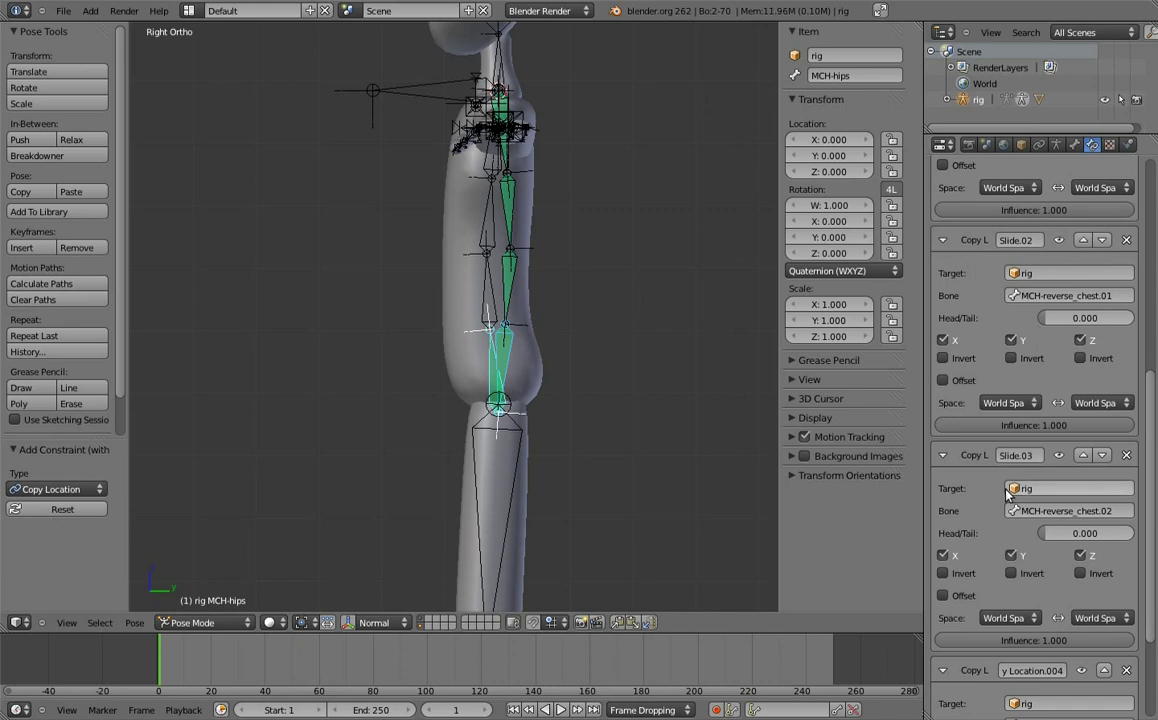
- Name the last constraint Slide.04 and set Slide.02–Slide.04 influence to 0
type("Slide.01")
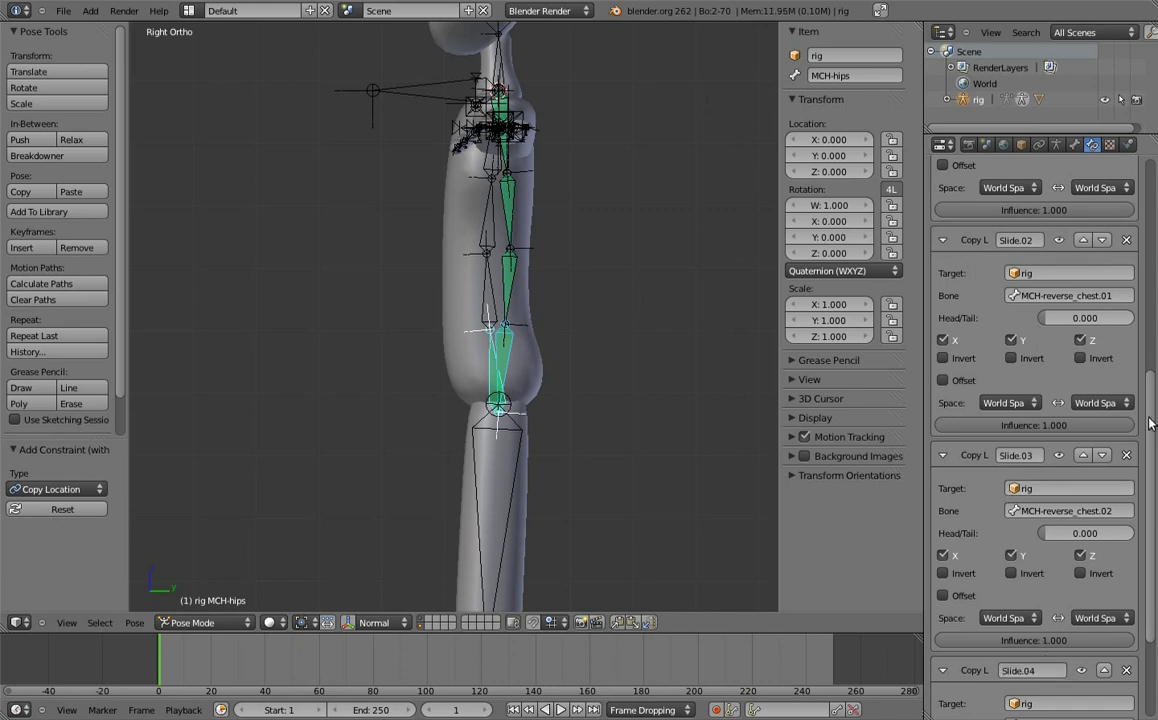
scroll(1045, 600, "down", 4)
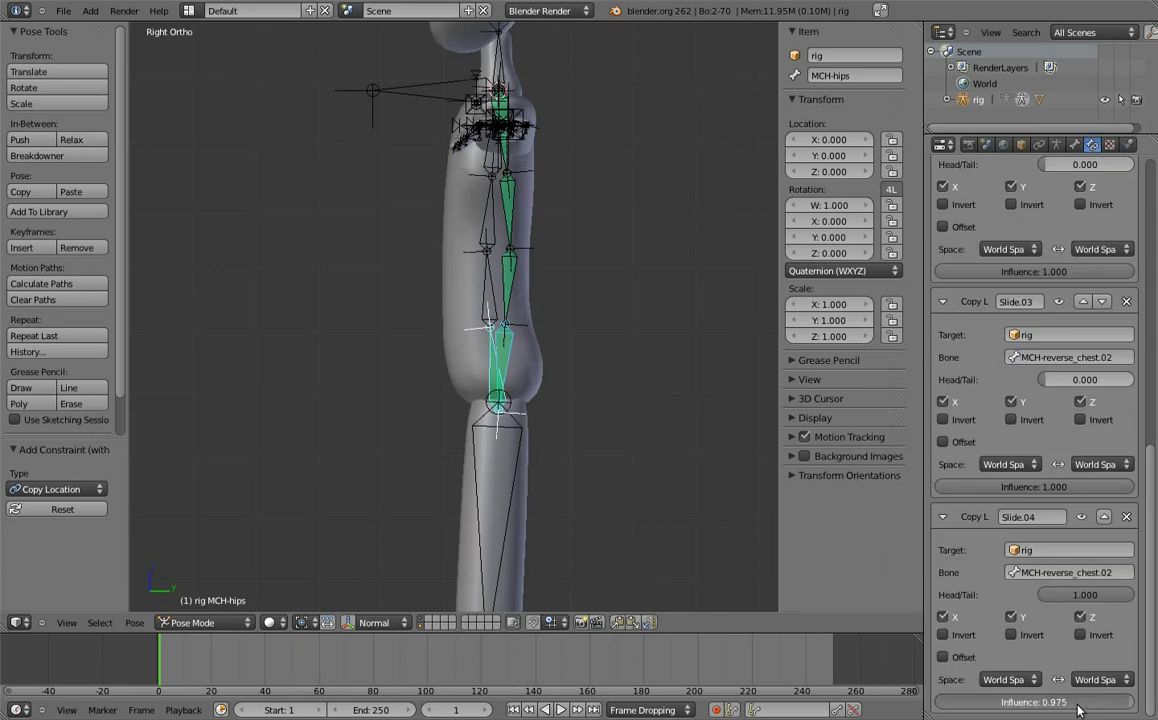
key("BackSpace")
key("BackSpace")
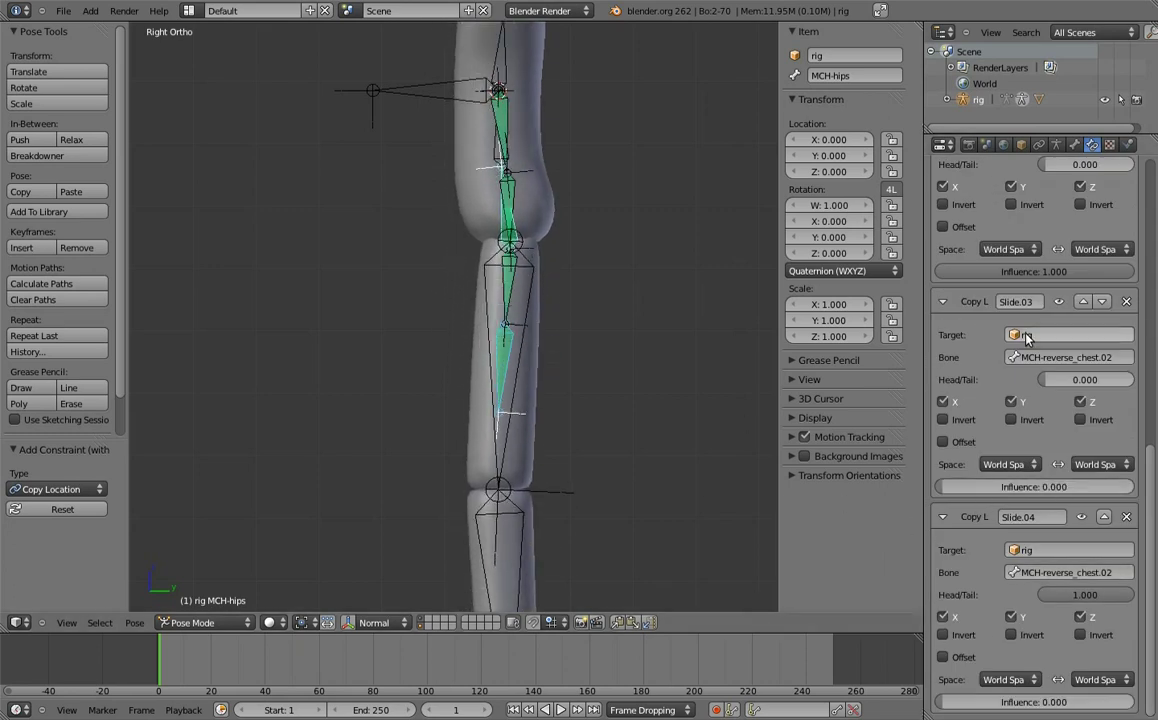
key("BackSpace")
scroll(620, 240, "up", 1, "shift")
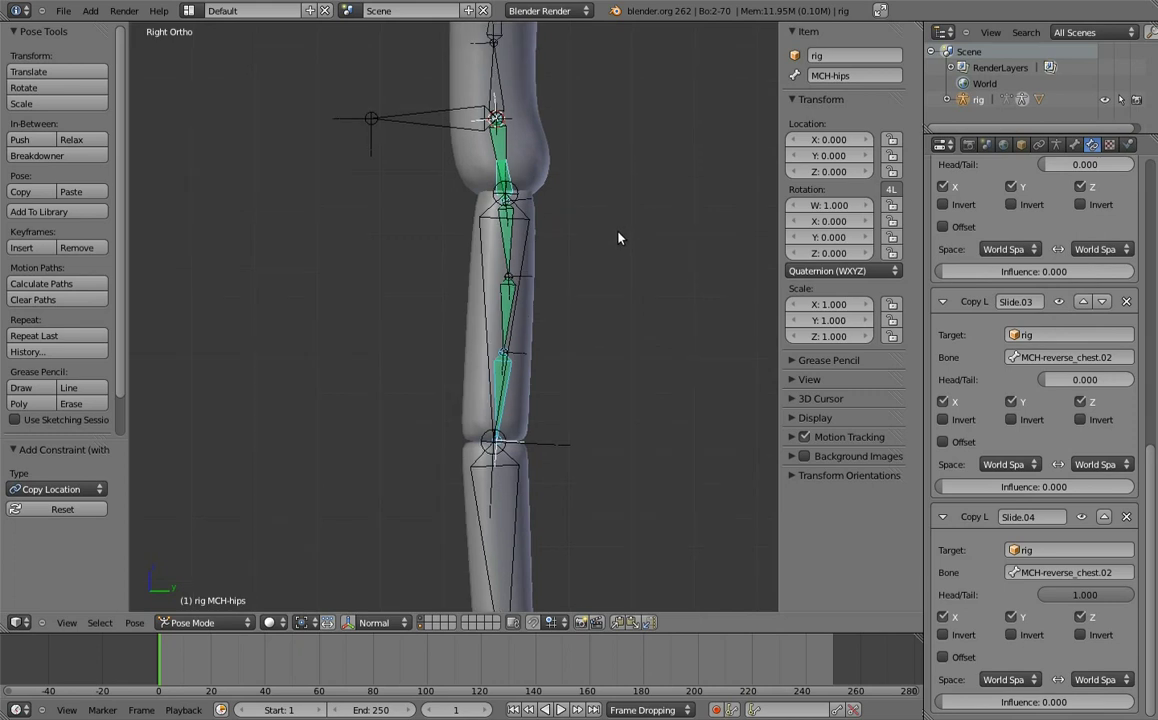
scroll(620, 400, "up", 6, "shift")
scroll(603, 385, "up", 1, "shift")
scroll(603, 385, "down", 2)
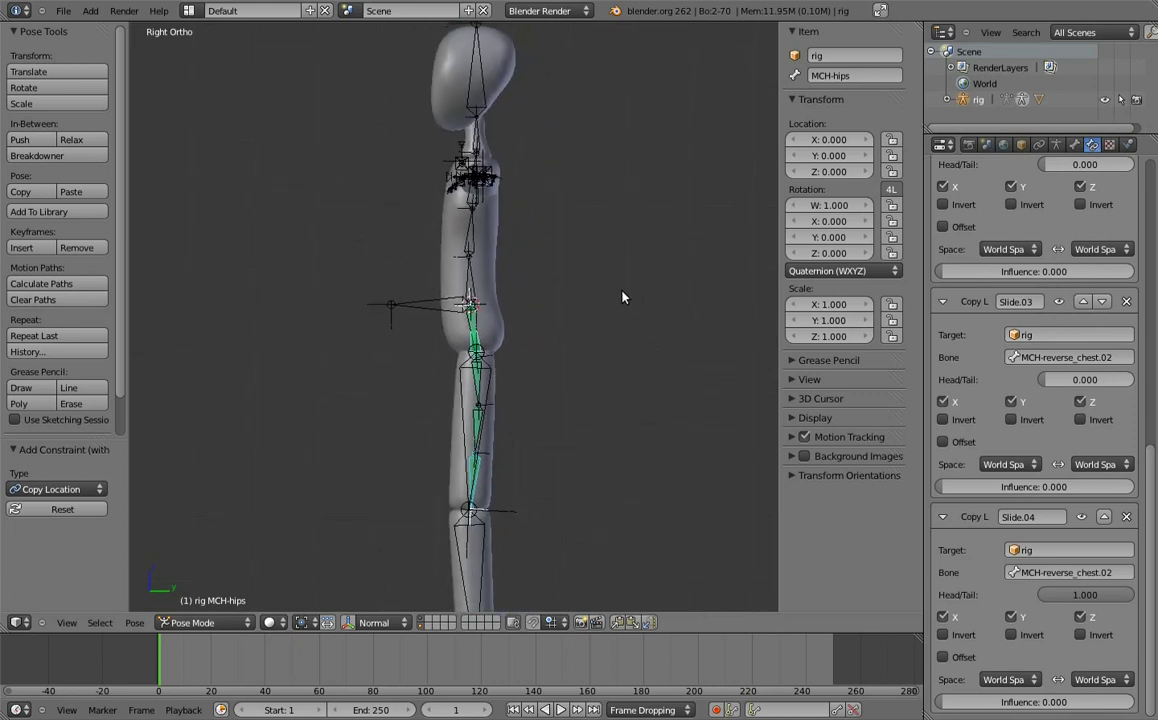
- Add a Copy Transforms constraint to MCH-hips targeting MCH-ctrl_hips
middle_click_drag(657, 293, 514, 271, "shift")
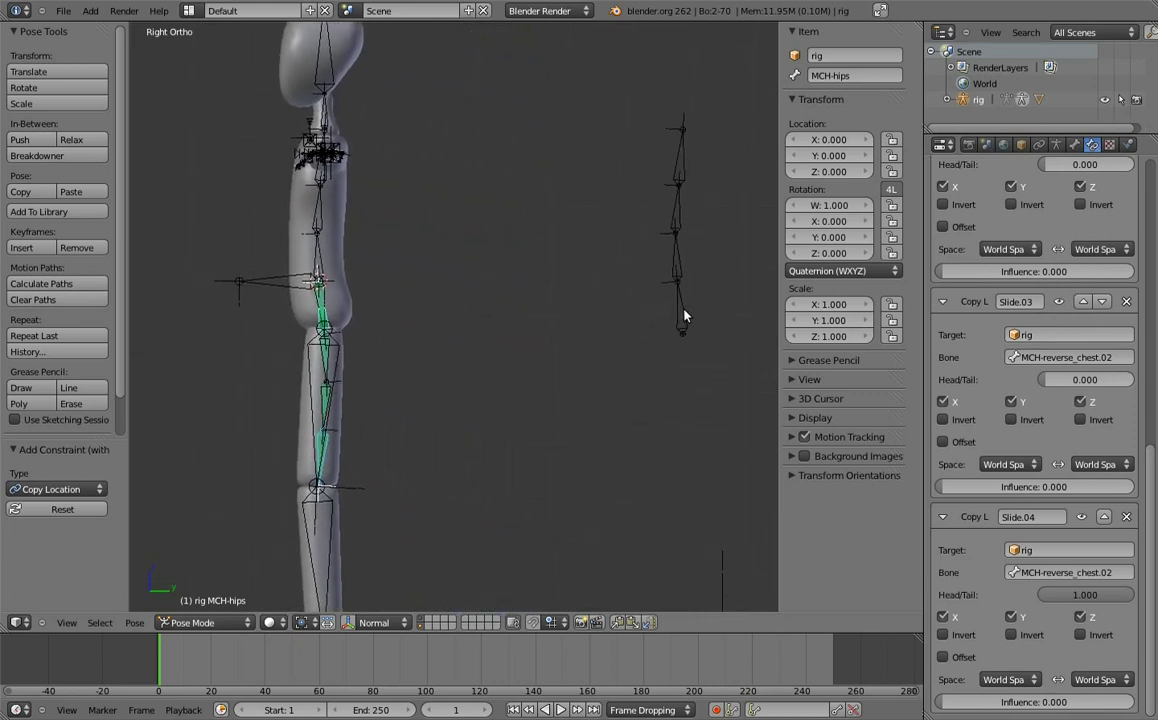
right_click(703, 310)
scroll(445, 291, "up", 4)
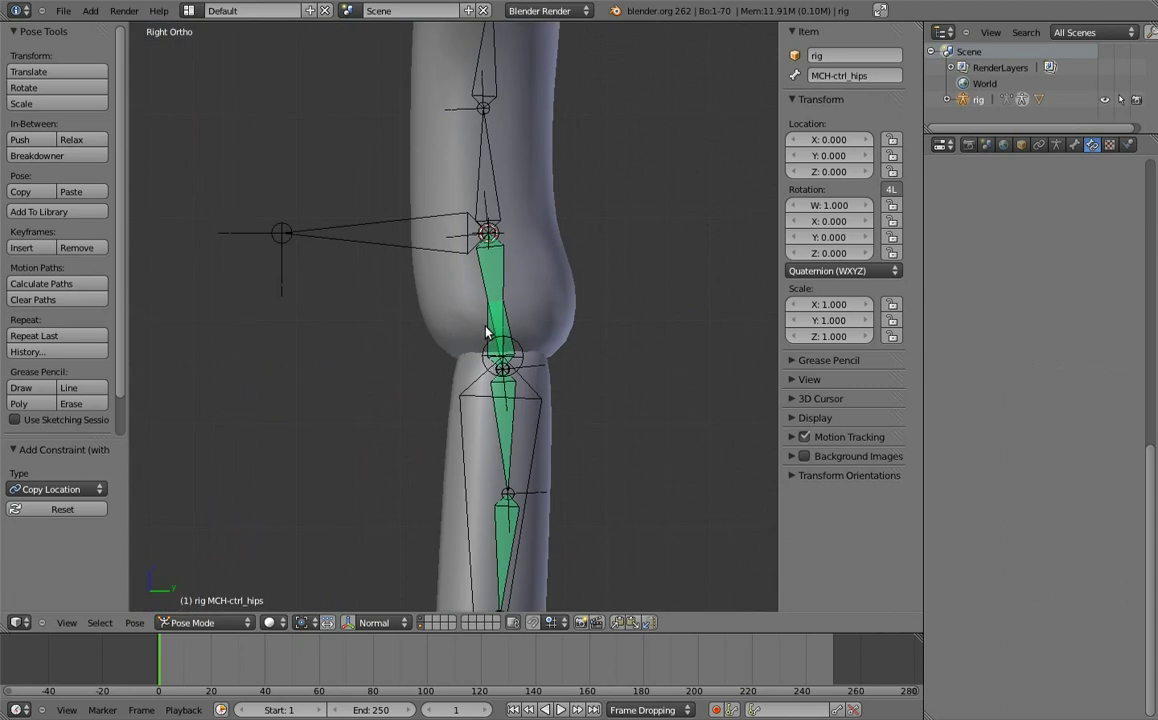
right_click(488, 336)
key("shift+ctrl+c")
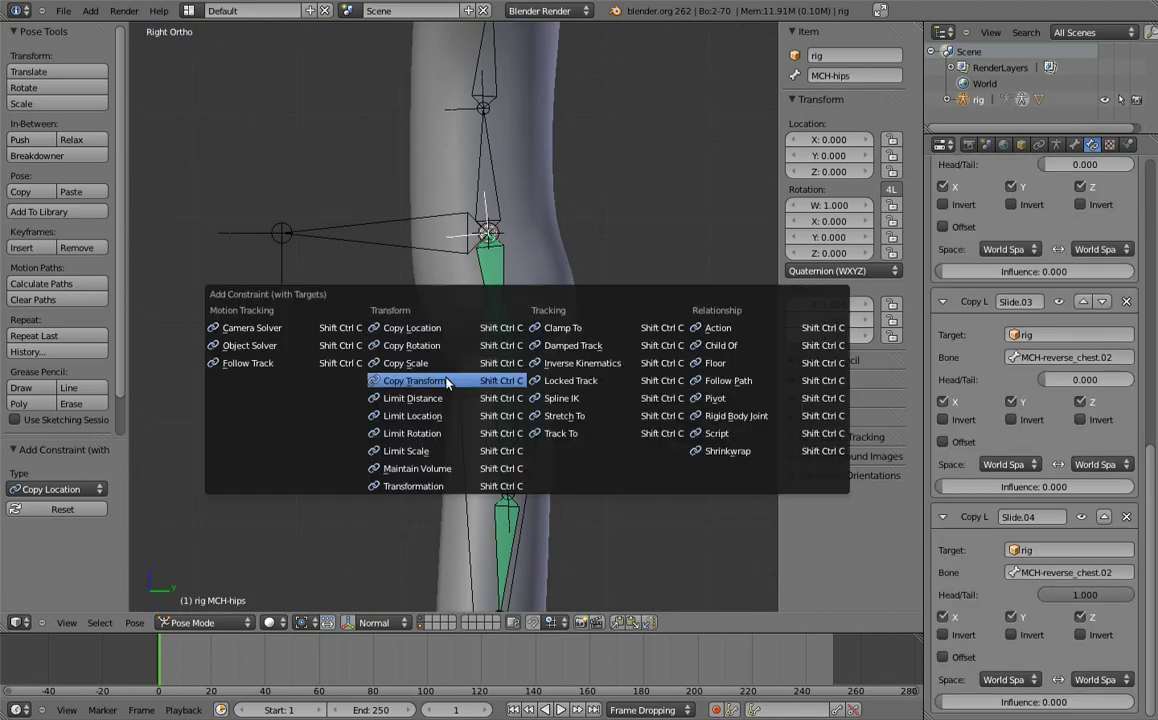
left_click(368, 380)
- Collapse the Anchor and Slide.01–Slide.04 constraint panels on MCH-hips
scroll(535, 181, "down", 5)
scroll(538, 251, "down", 2)
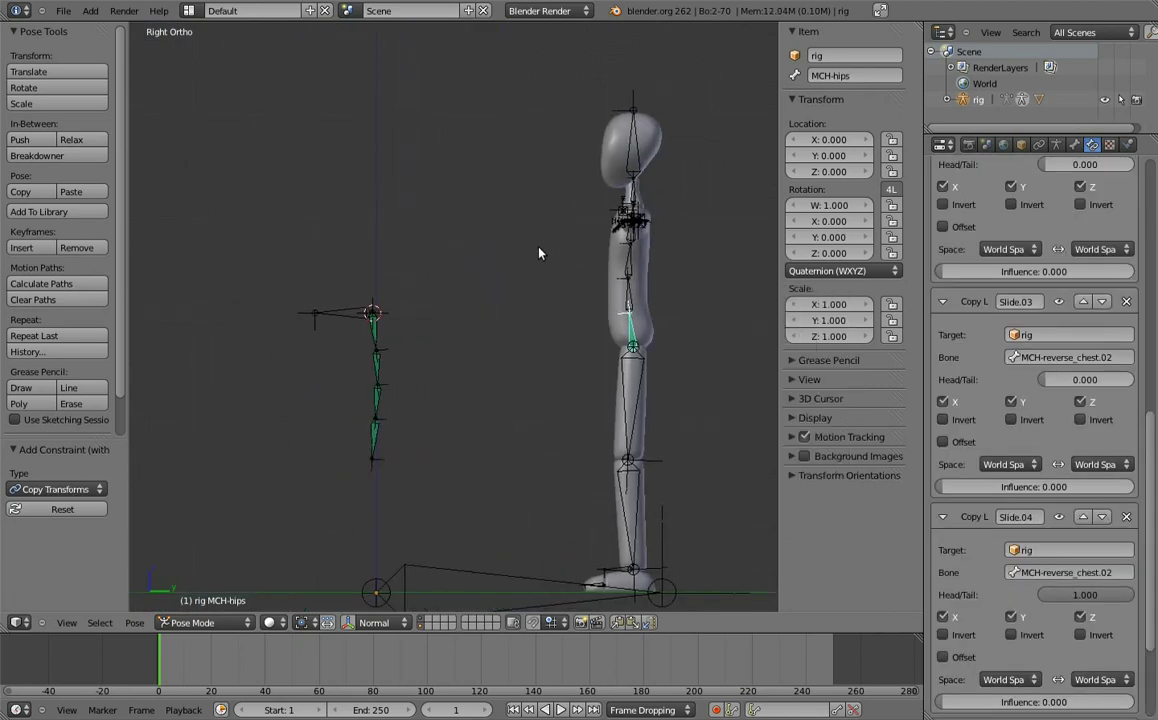
scroll(960, 400, "up", 5)
scroll(955, 330, "up", 5)
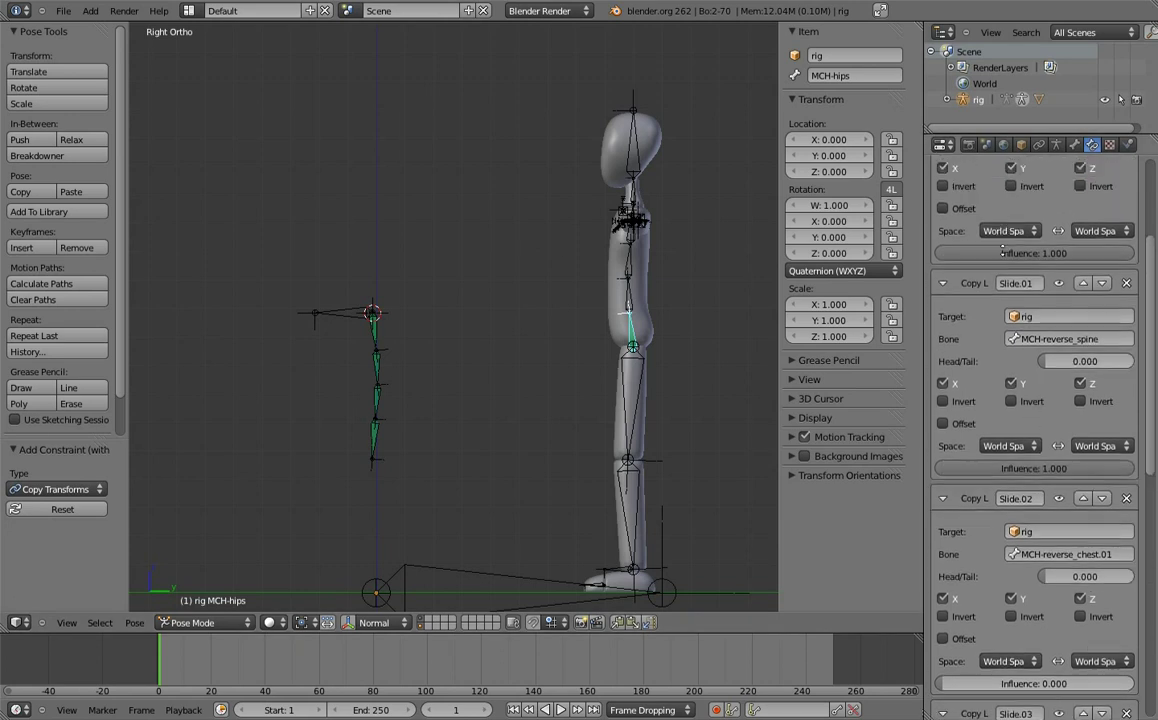
scroll(951, 250, "up", 5)
left_click(941, 244)
left_click(941, 274)
left_click(941, 304)
left_click(941, 335)
left_click(941, 366)
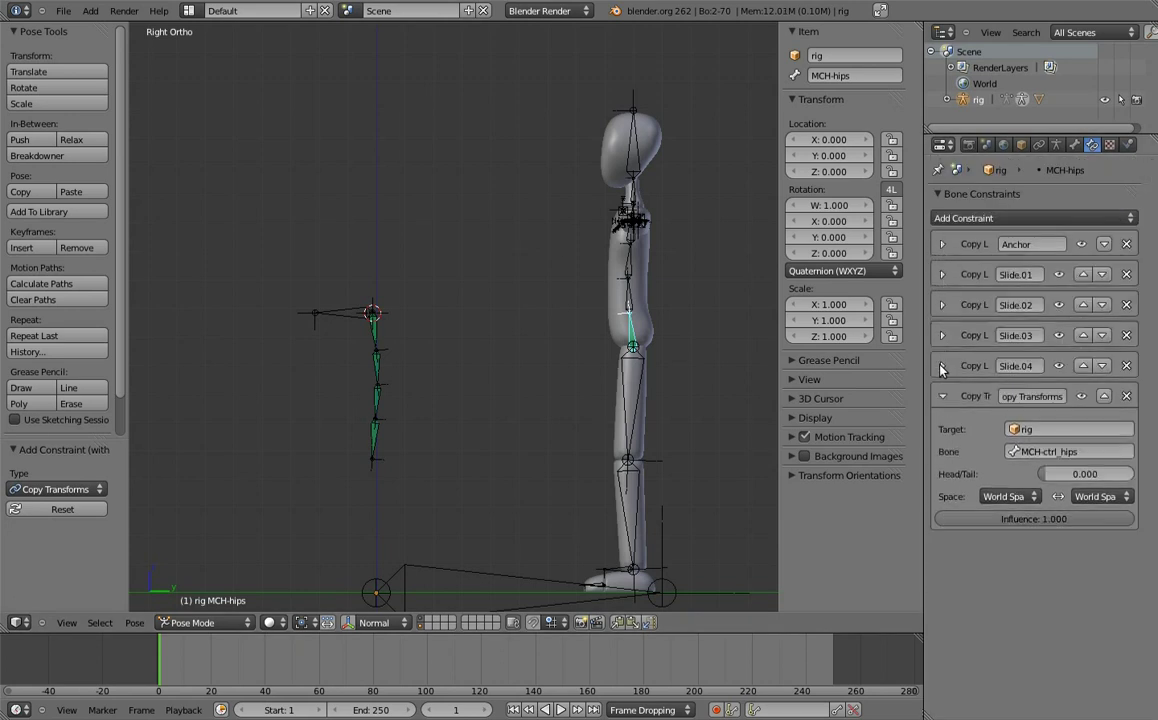
- Move the Copy Transforms constraint to the top of MCH-hips' constraint stack
left_click(1104, 396)
left_click(1083, 366)
left_click(1083, 335)
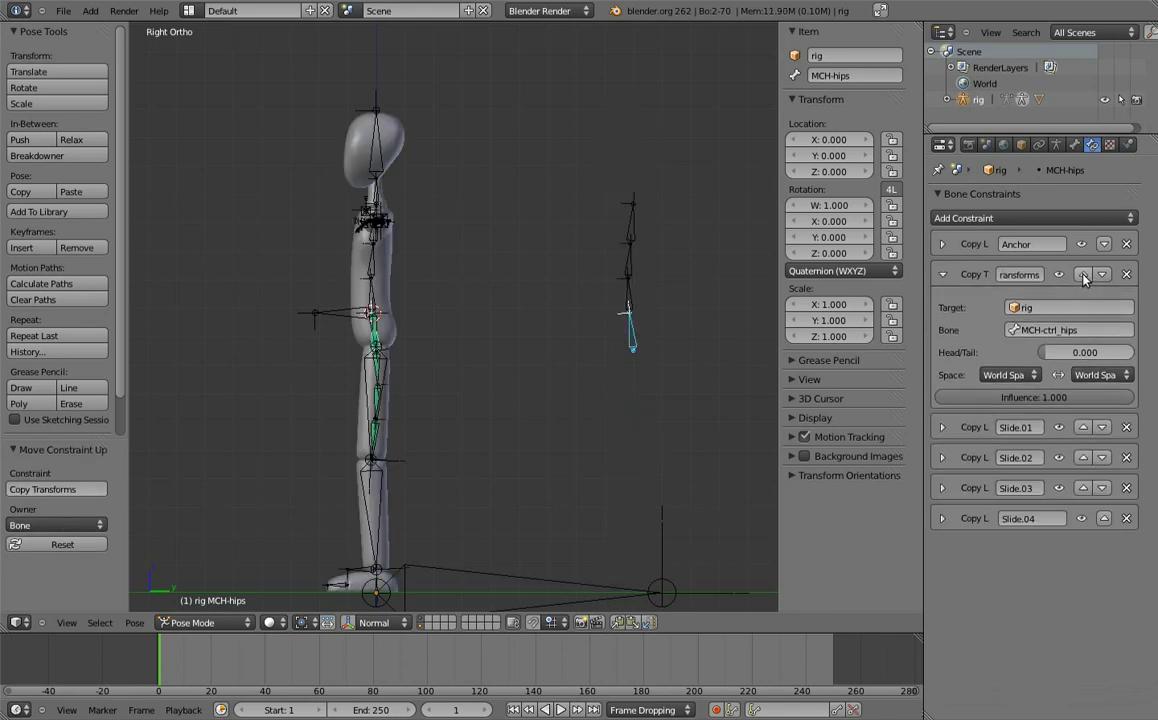
left_click(1083, 304)
left_click(1083, 274)
scroll(667, 258, "up", 2)
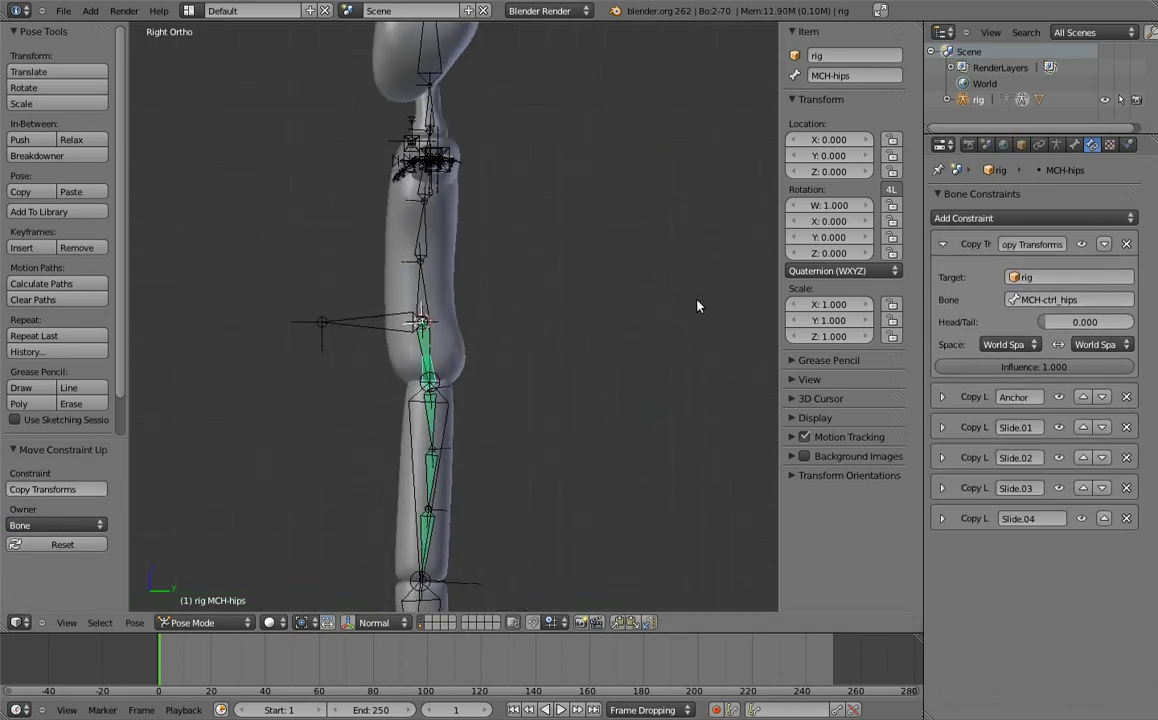
scroll(698, 305, "up", 1)
- Give MCH-spine.01 and MCH-chest.01 Copy Transforms targeting MCH-ctrl_spine and MCH-ctrl_chest.01
right_click(733, 275)
right_click(285, 266, "shift")
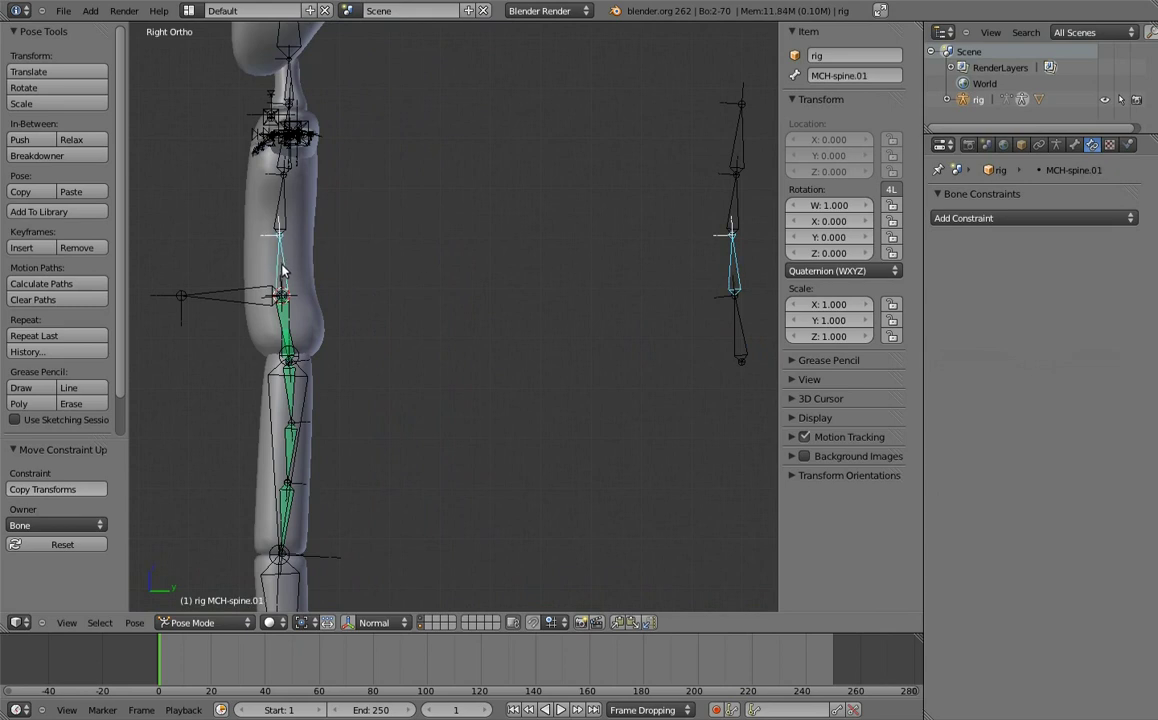
key("ctrl+shift+c")
left_click(285, 265)
right_click(740, 190)
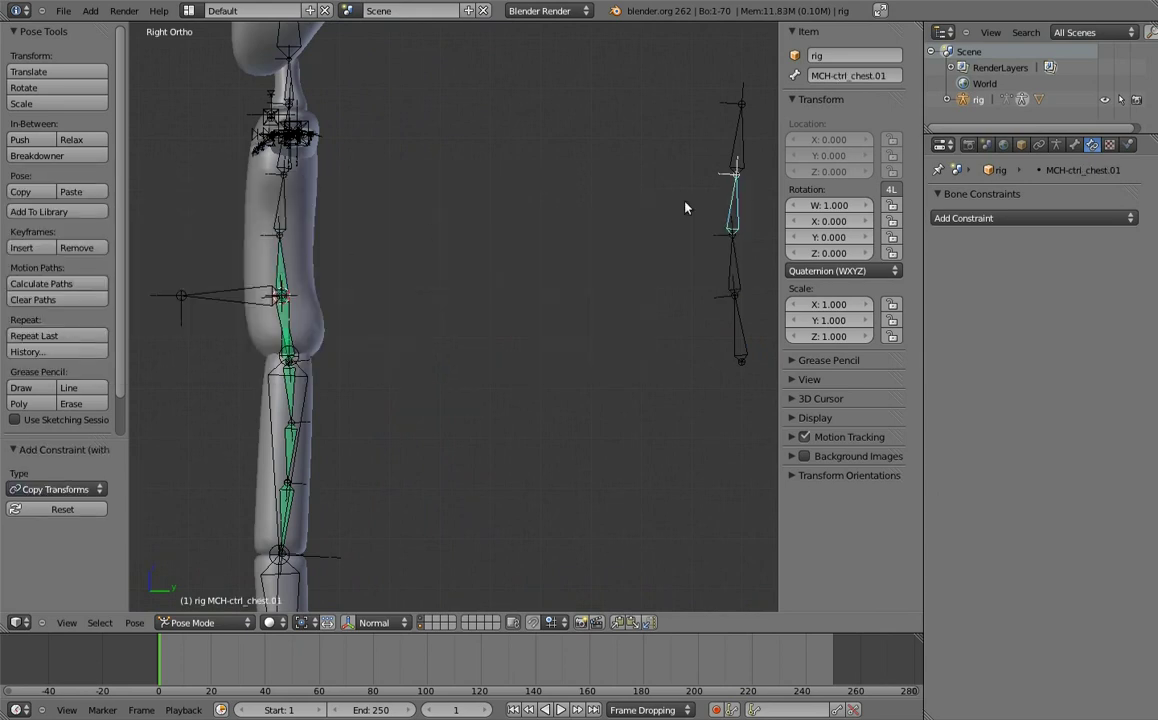
right_click(280, 205, "shift")
key("ctrl+shift+c")
left_click(419, 163)
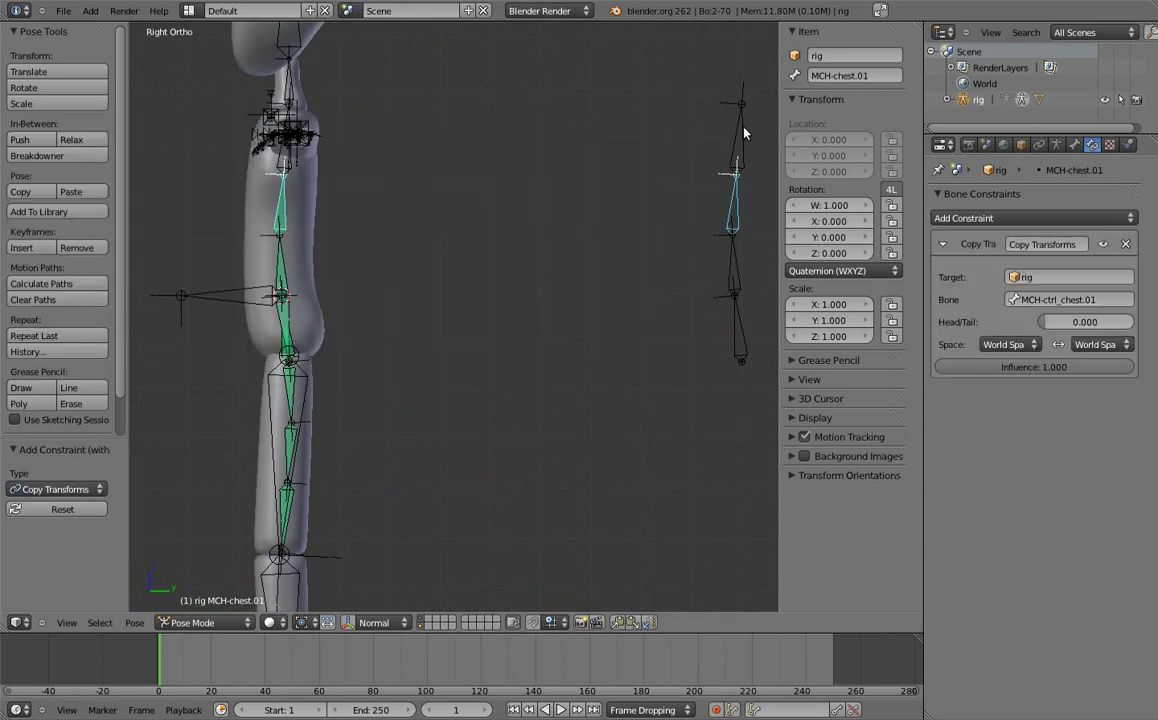
- Add a Copy Transforms to MCH-chest.02 targeting MCH-ctrl_chest.02
right_click(744, 133)
right_click(278, 172, "shift")
key("ctrl+shift+c")
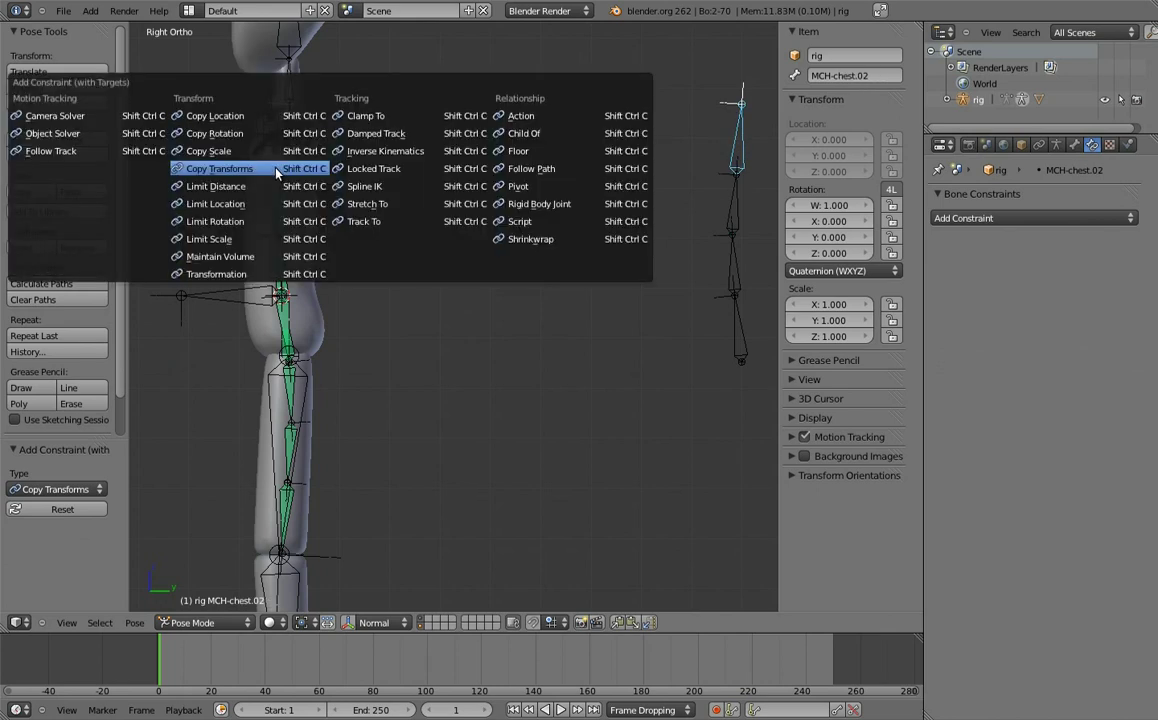
left_click(249, 158)
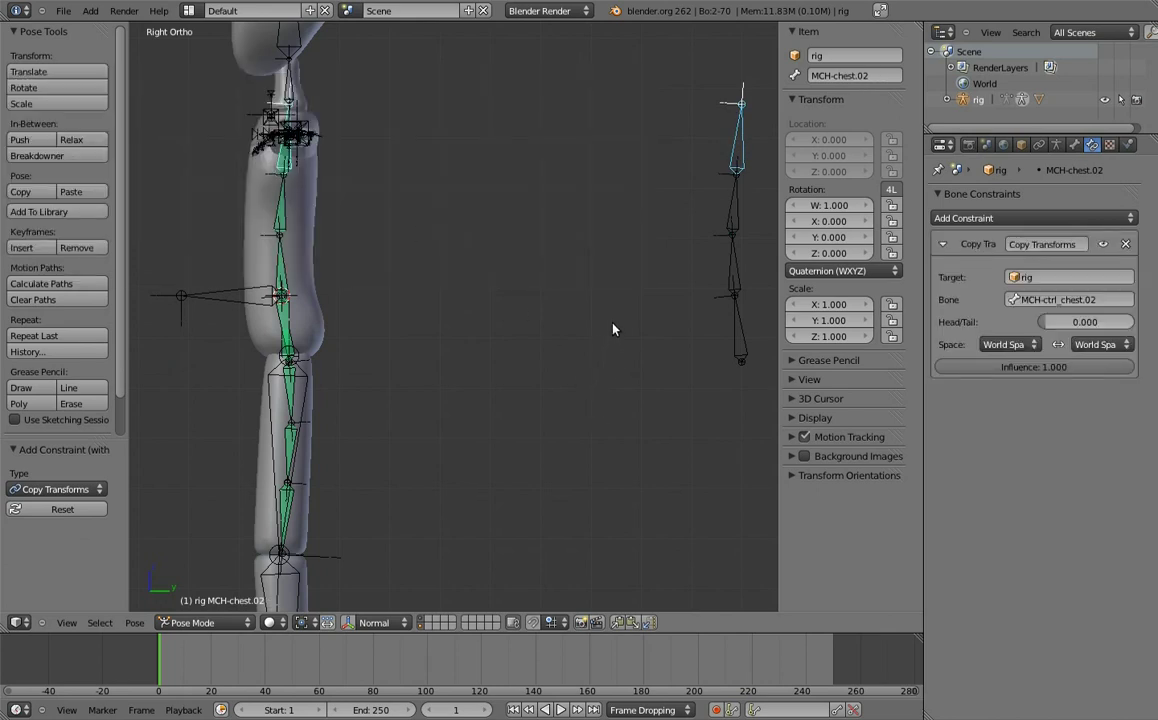
scroll(620, 315, "down", 3)
right_click(647, 362)
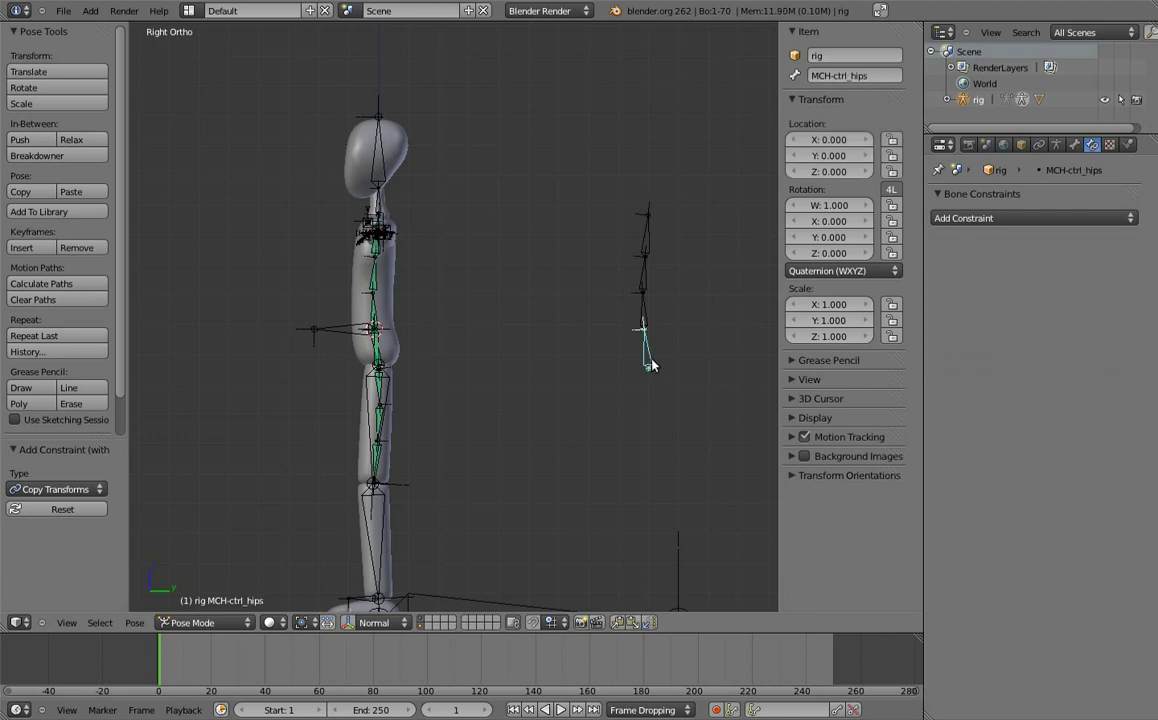
key("r")
left_click(651, 439)
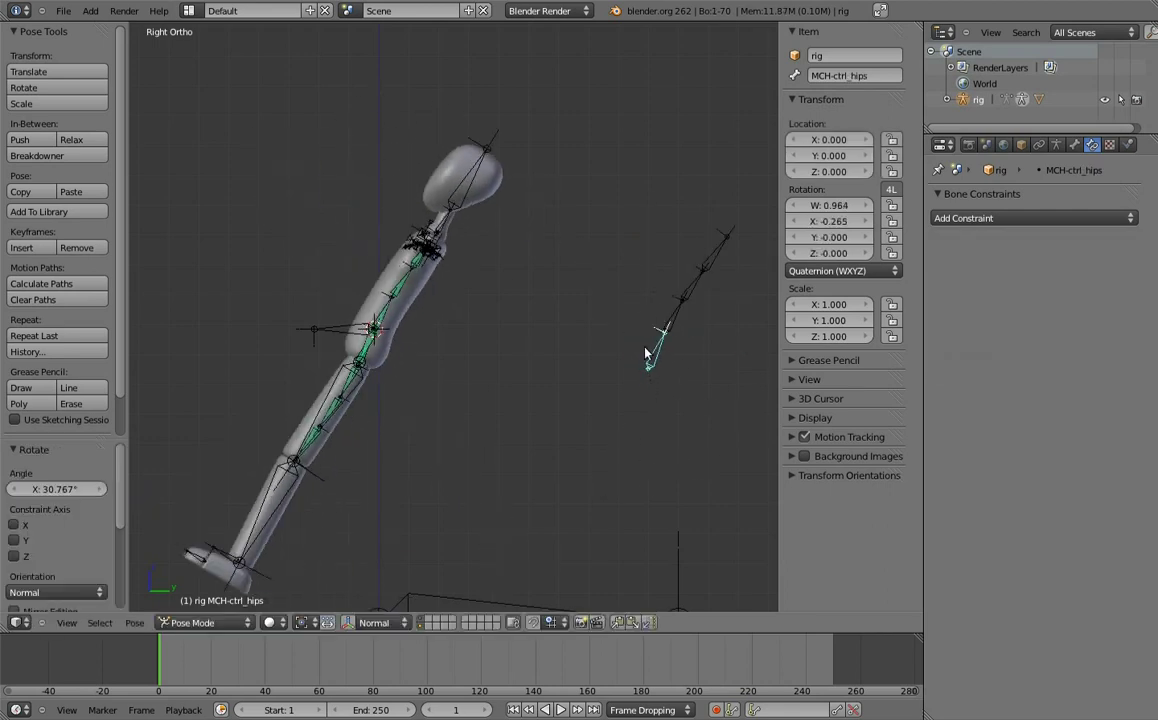
right_click(687, 298)
key("r")
left_click(595, 228)
right_click(607, 250)
key("r")
left_click(570, 210)
right_click(603, 246)
key("r")
left_click(594, 265)
key("a")
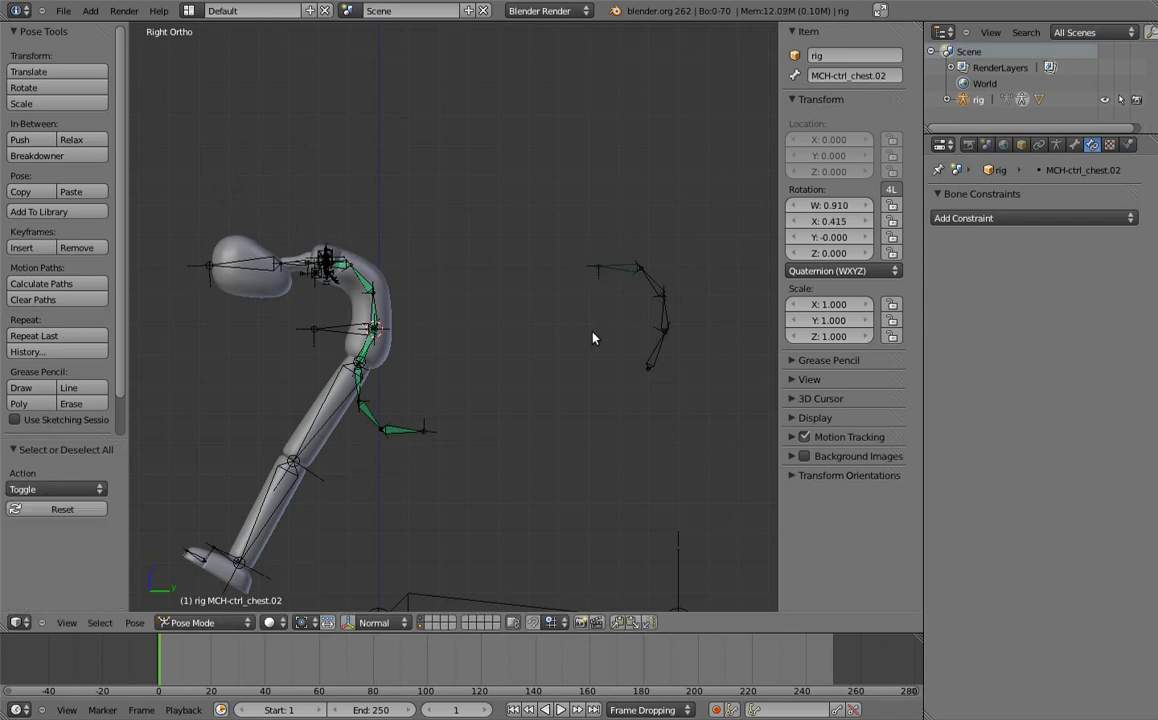
key("alt+r")
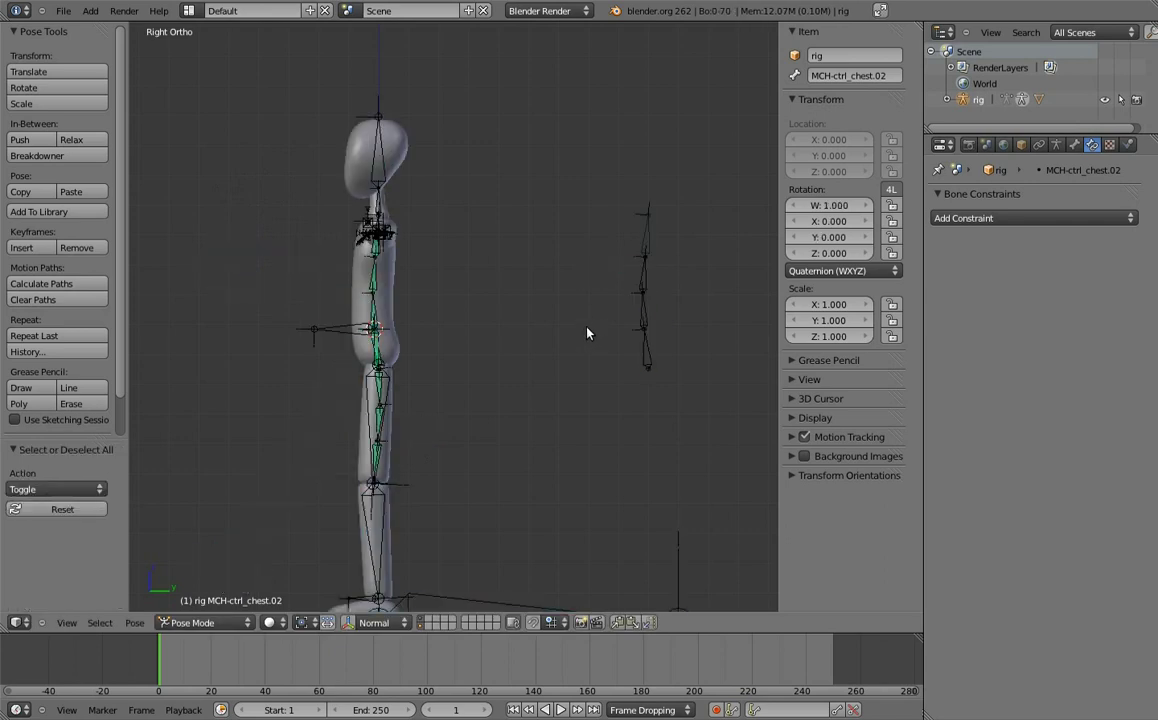
- Add a custom property named pivot_slide to the body bone
right_click(318, 329)
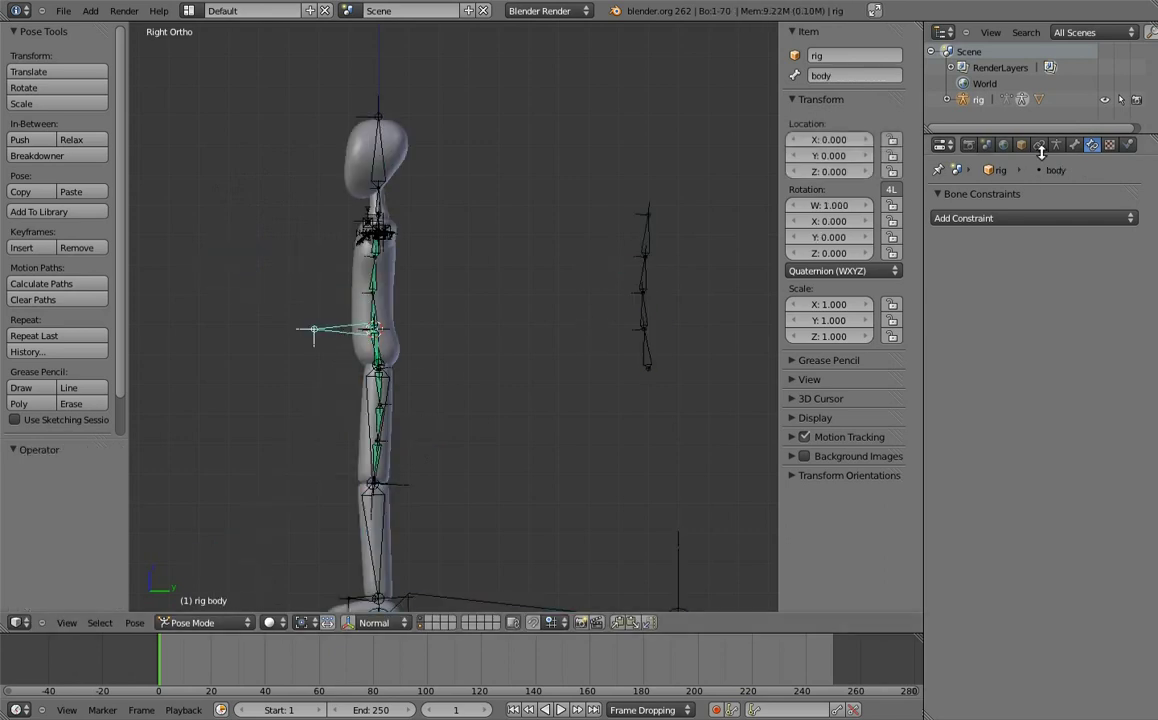
left_click(1074, 145)
left_click(980, 613)
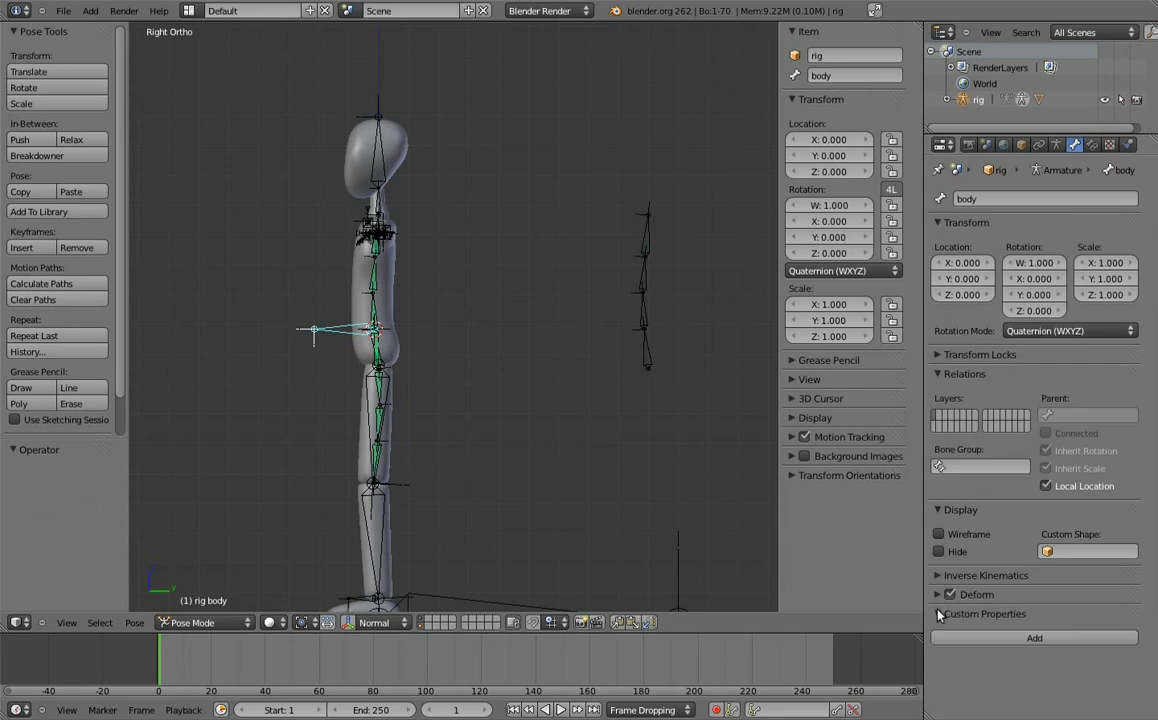
left_click(1050, 638)
left_click(1099, 668)
left_click(1087, 582)
type("pivot_slide")
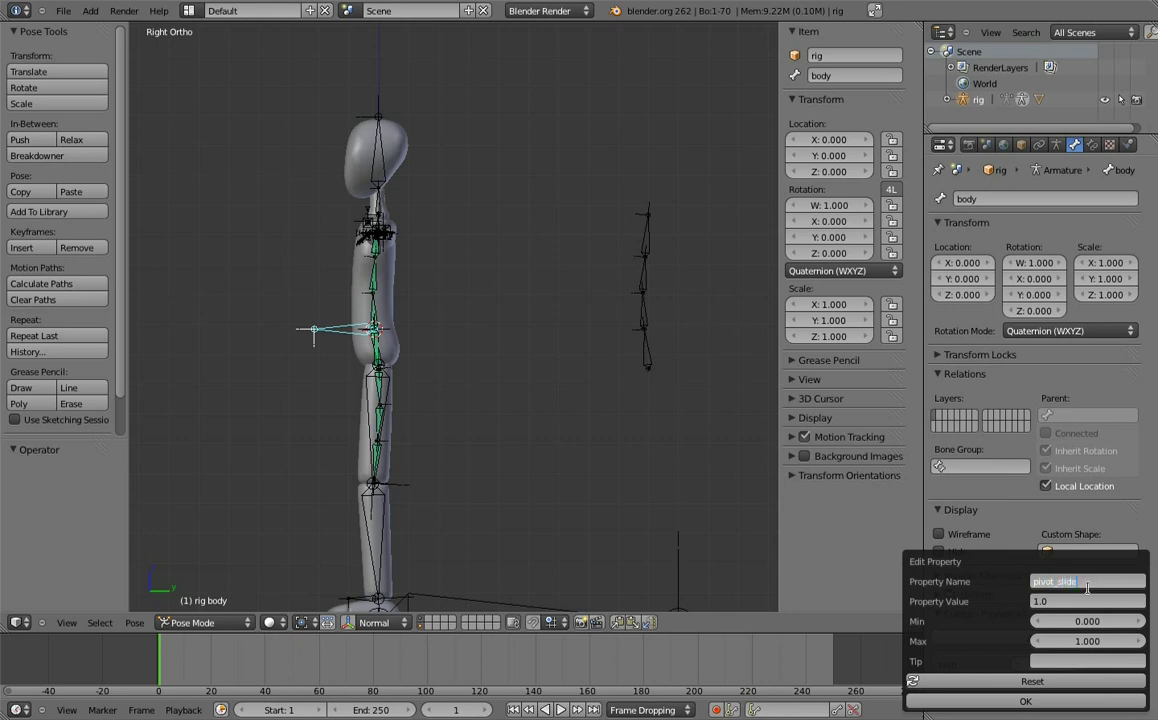
key("Return")
left_click(1028, 703)
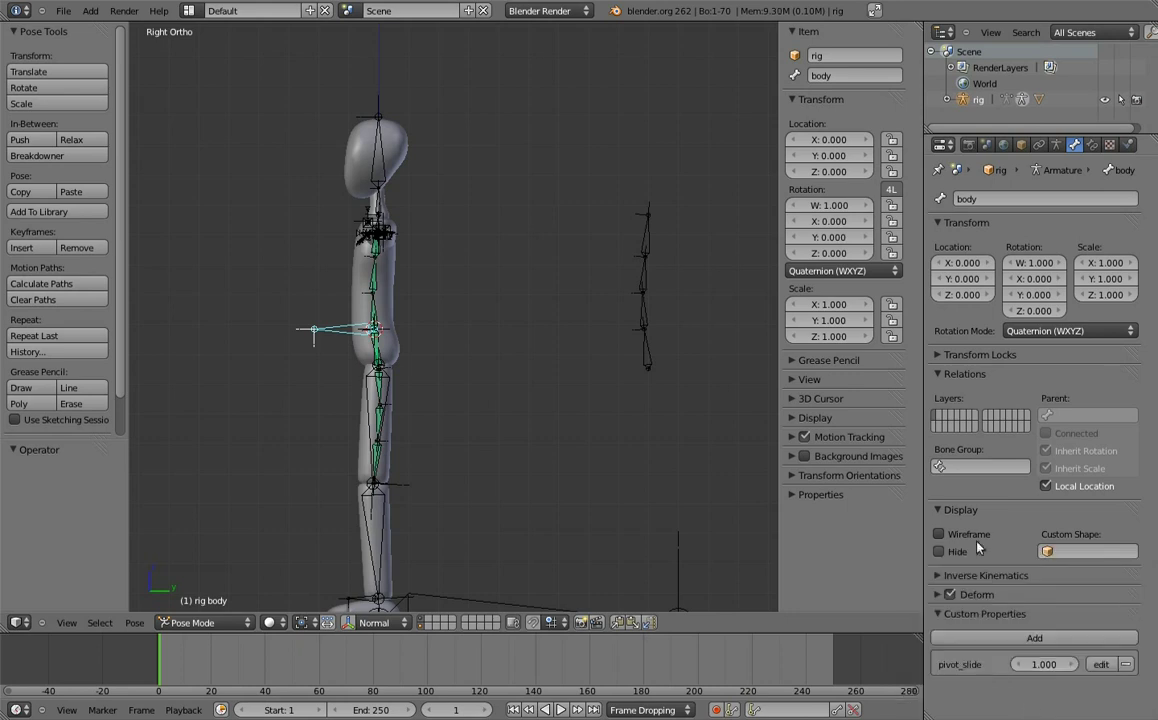
- Copy the pivot_slide property's data path from the sidebar slider
left_click(792, 495)
right_click(877, 532)
left_click(872, 530)
scroll(510, 333, "up", 3)
- Add a driver to MCH-hips' Slide.01 influence, then split the 3D view into two areas
right_click(583, 421)
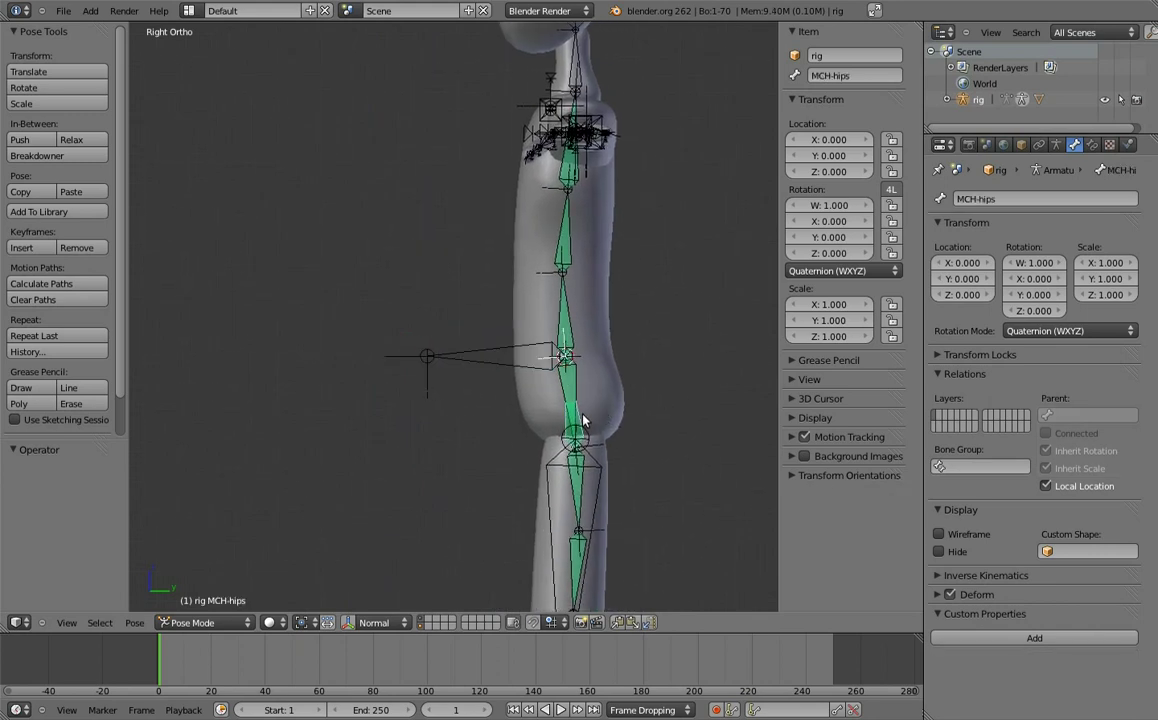
left_click(1092, 145)
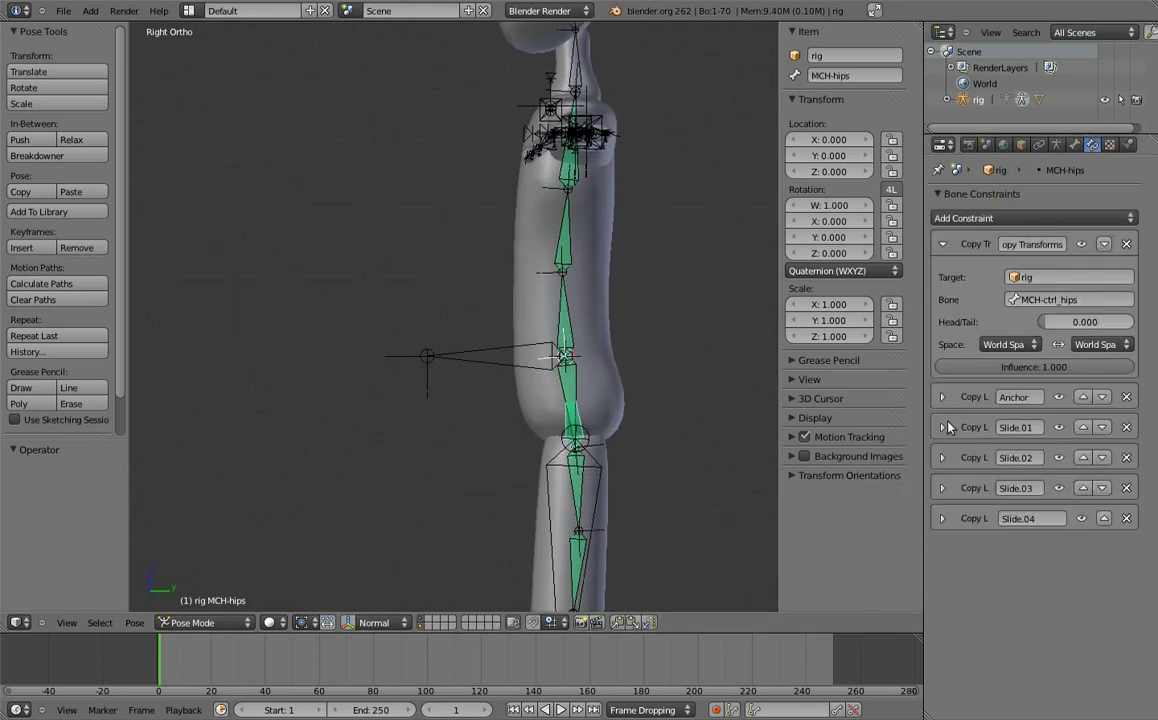
left_click_drag(943, 515, 948, 430)
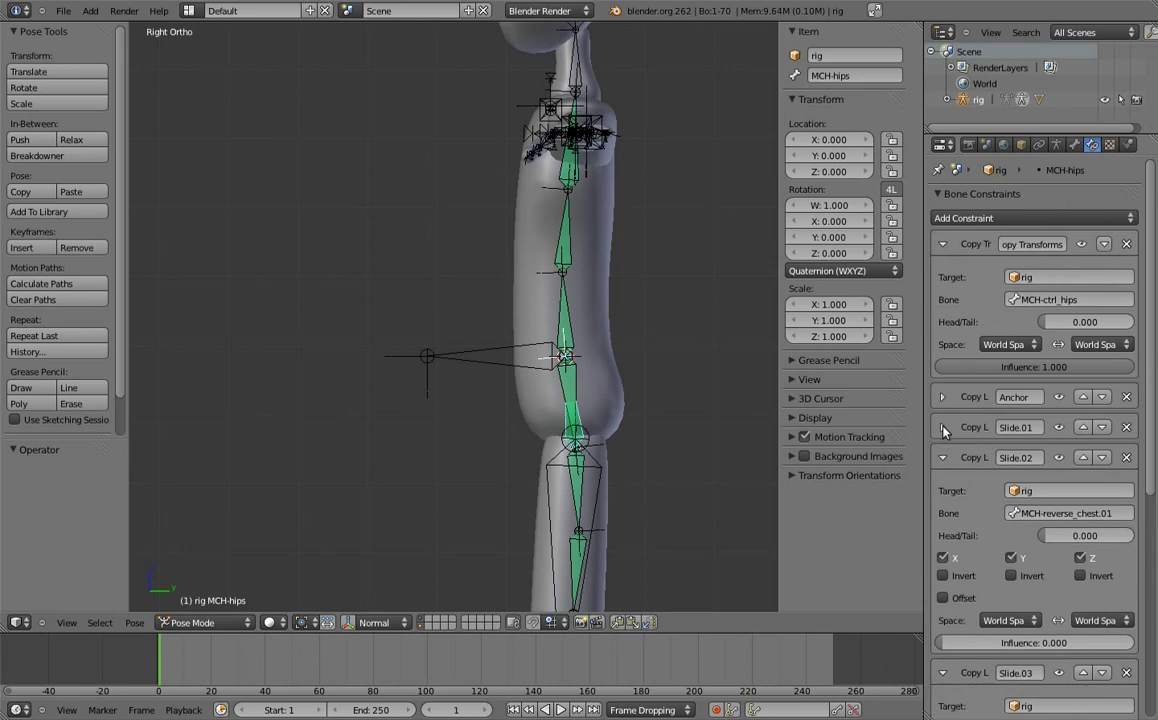
scroll(1000, 425, "down", 4)
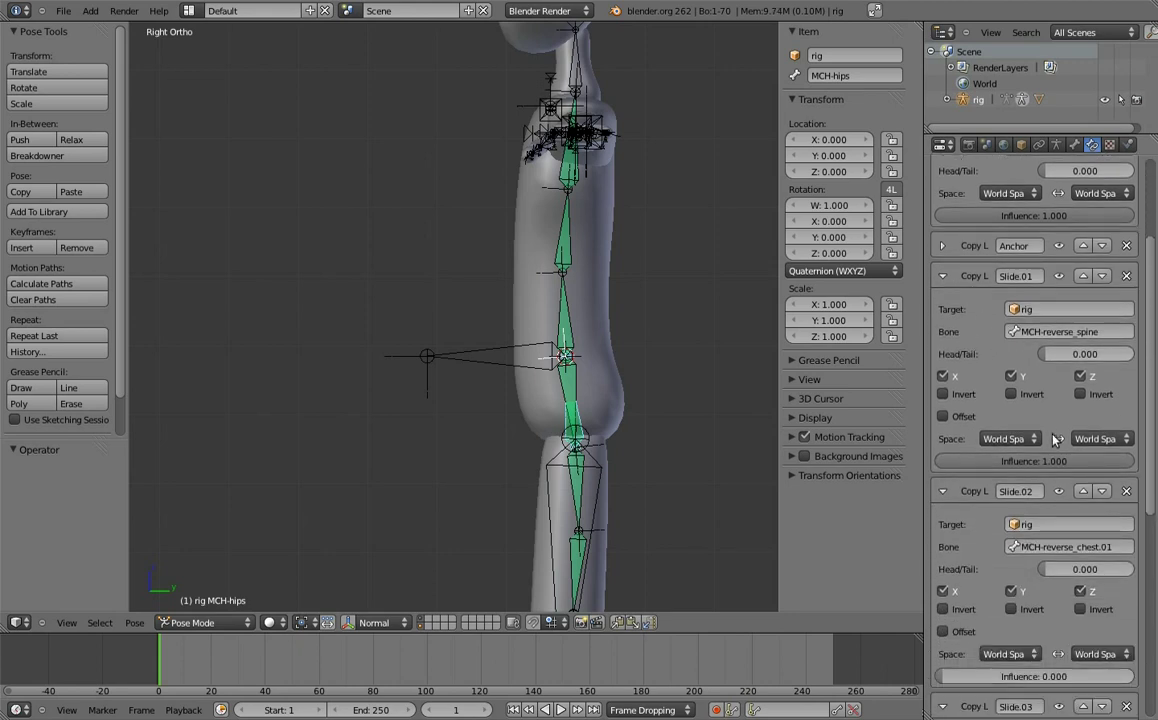
right_click(1045, 467)
left_click(1026, 479)
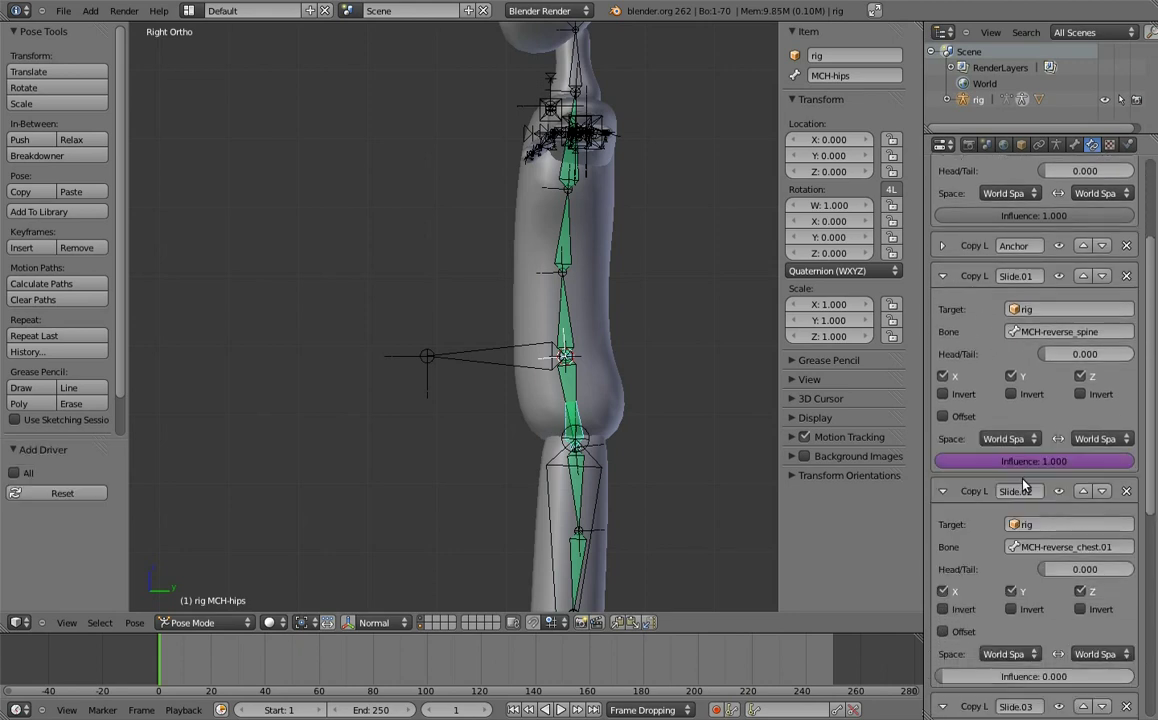
left_click_drag(920, 22, 477, 103)
- Switch the left area to the Graph Editor in Drivers mode and show the Slide.01 driver's settings
left_click(20, 621)
left_click(45, 571)
left_click(270, 622)
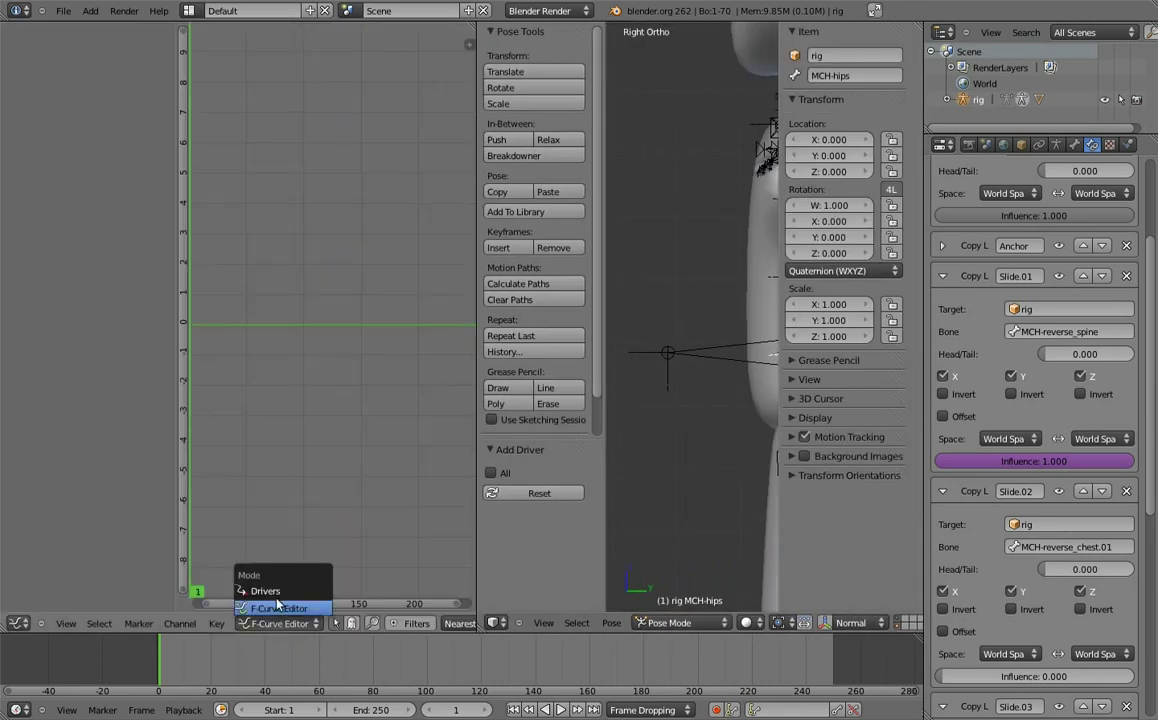
left_click(262, 538)
left_click(76, 64)
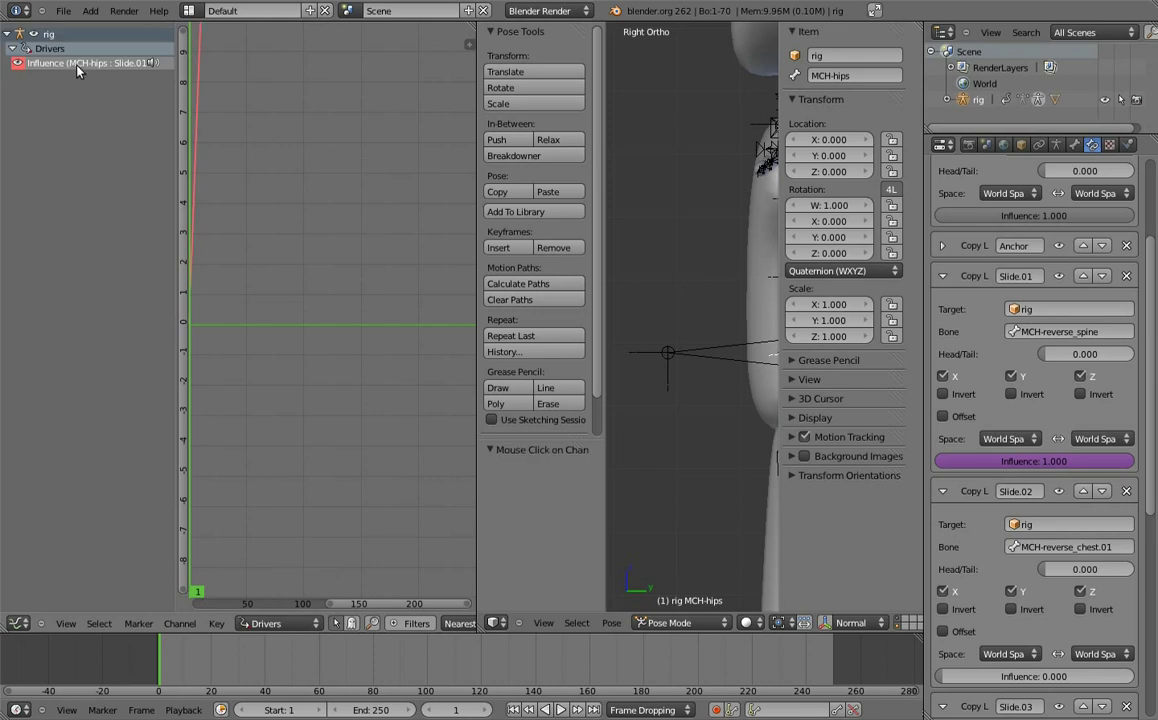
key("n")
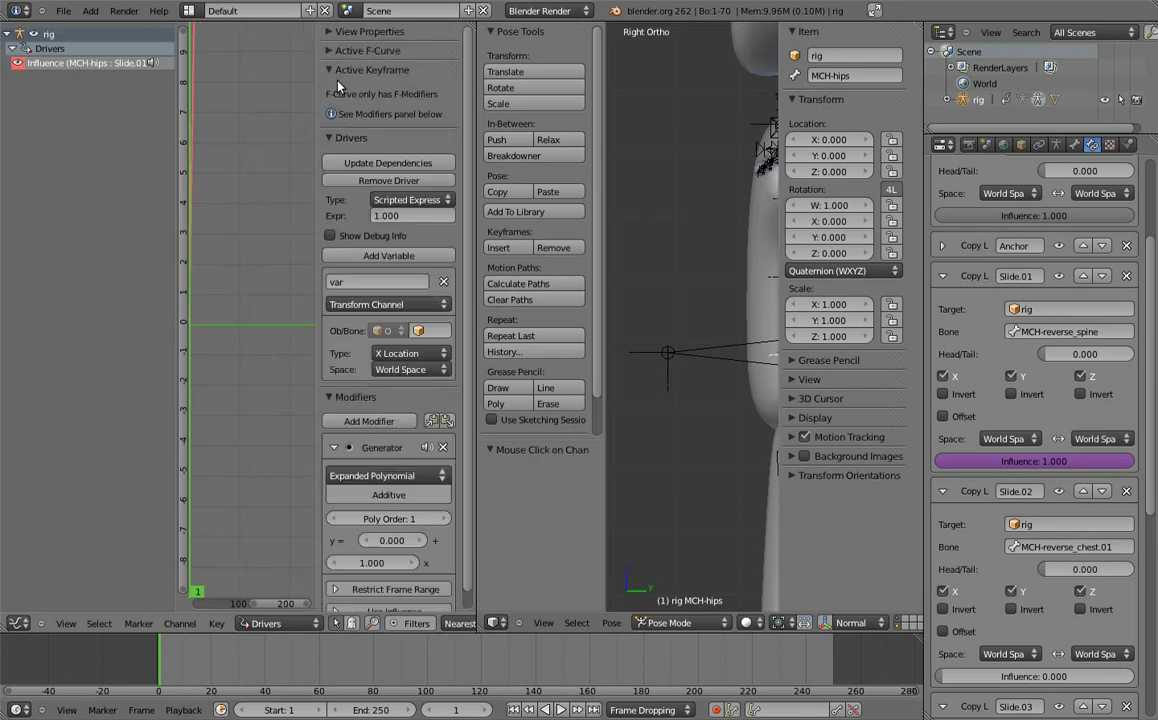
left_click(330, 349)
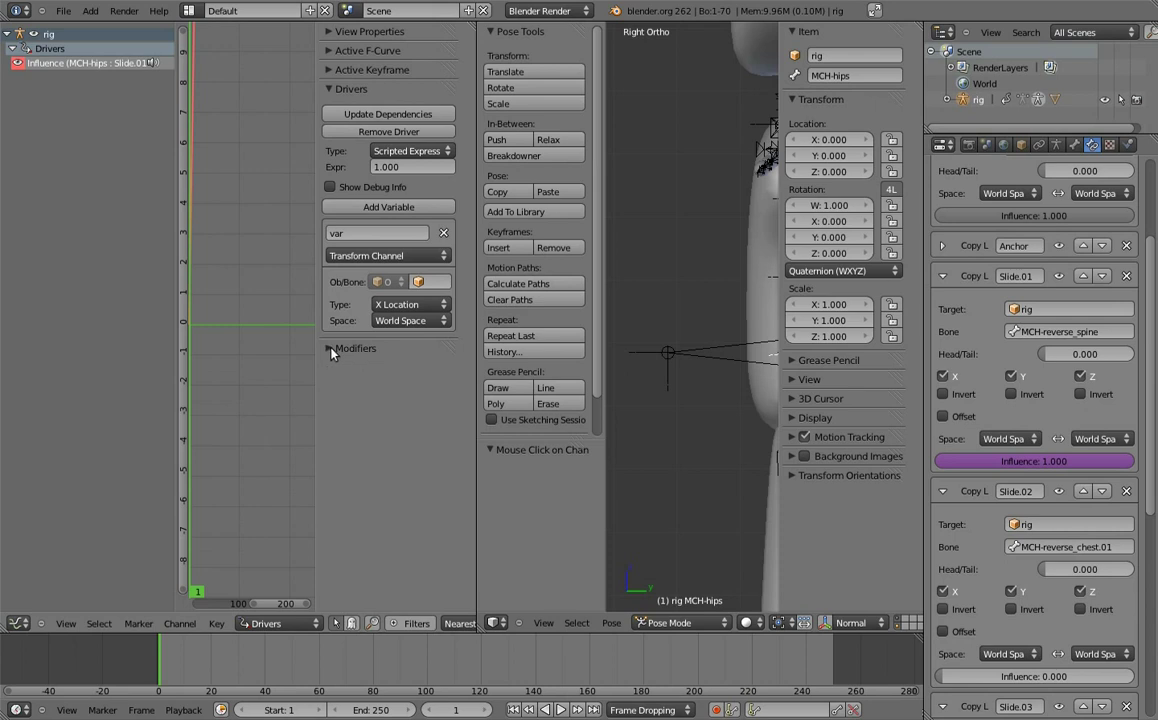
- Make the driver variable a Single Property on the rig reading pivot_slide, with expression var * 4
left_click(410, 255)
left_click(410, 241)
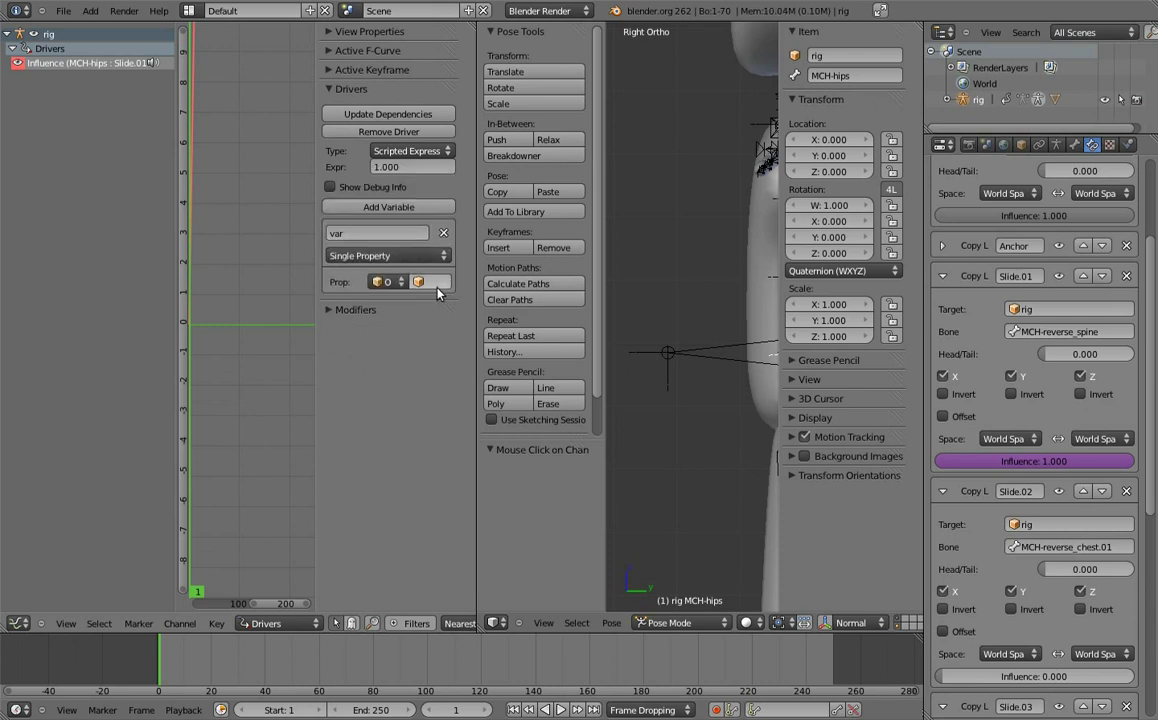
left_click(428, 282)
left_click(420, 322)
key("ctrl+v")
left_click(418, 166)
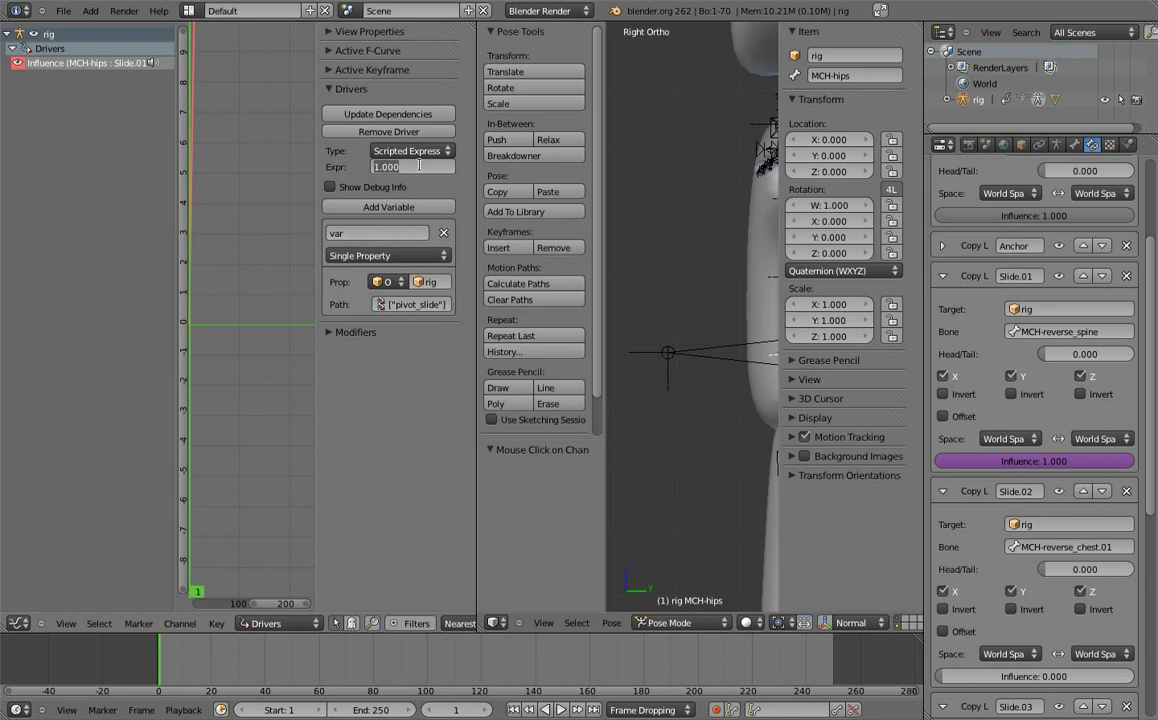
type("var * 4")
key("Return")
left_click(400, 114)
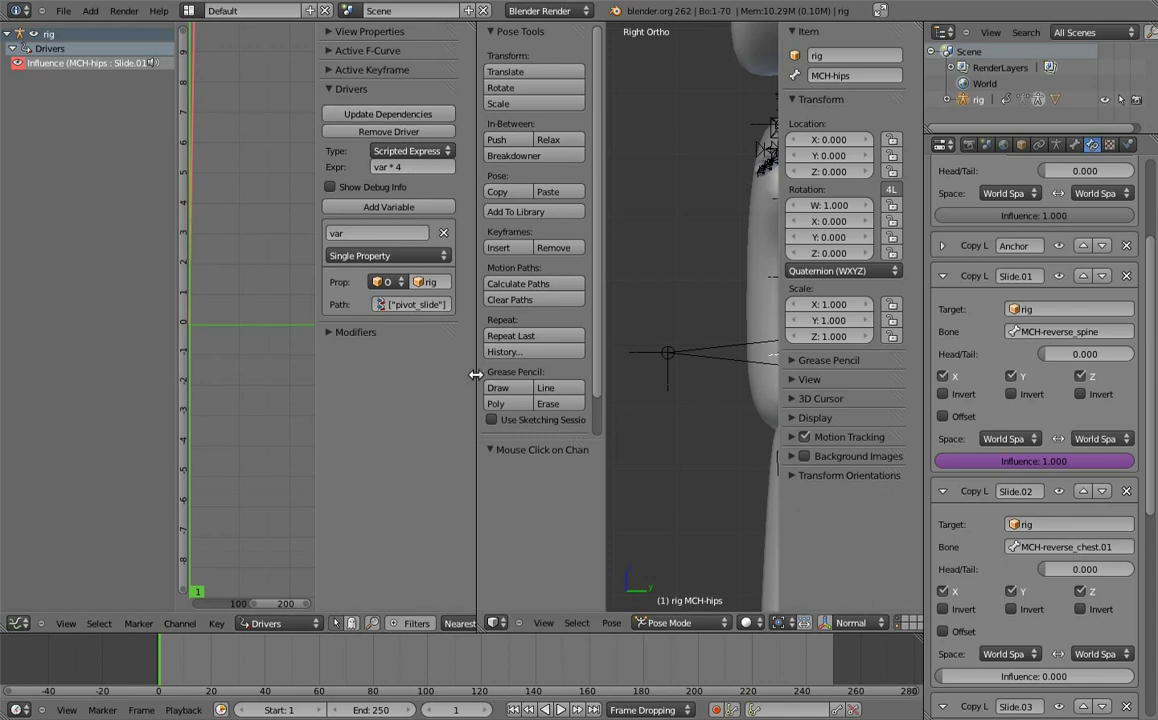
- Widen the 3D view, select the body bone and slide pivot_slide back and forth, ending at 0.000
left_click_drag(476, 374, 387, 374)
scroll(600, 300, "down", 3)
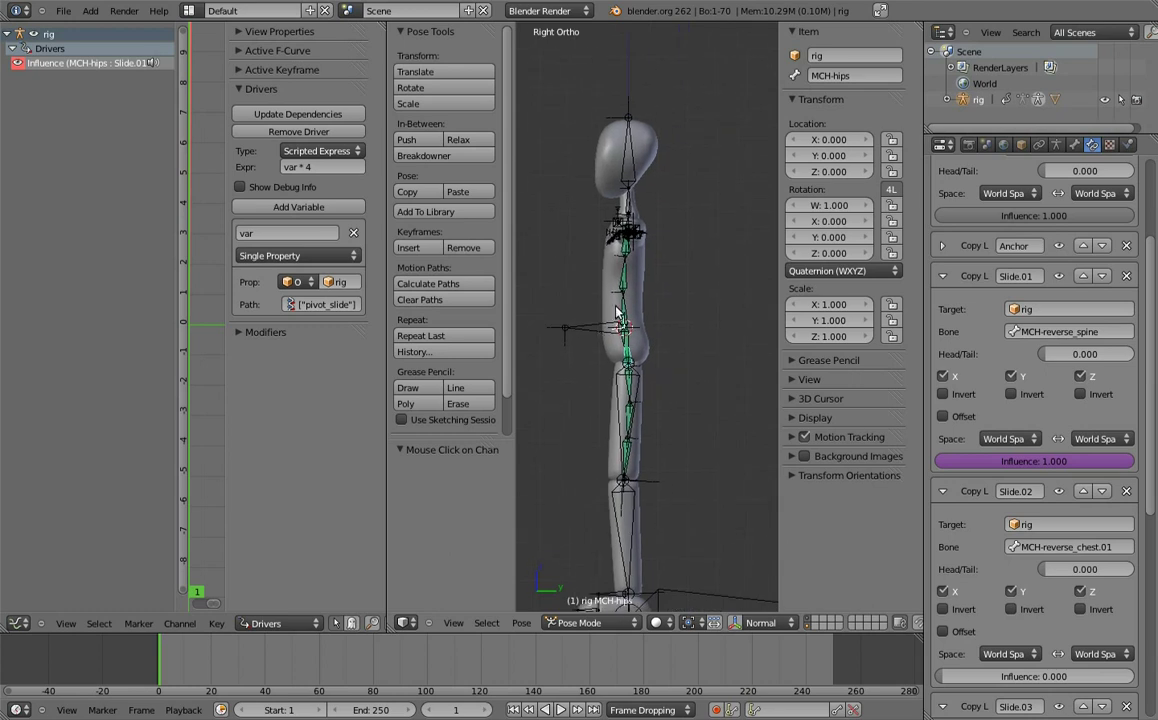
right_click(562, 322)
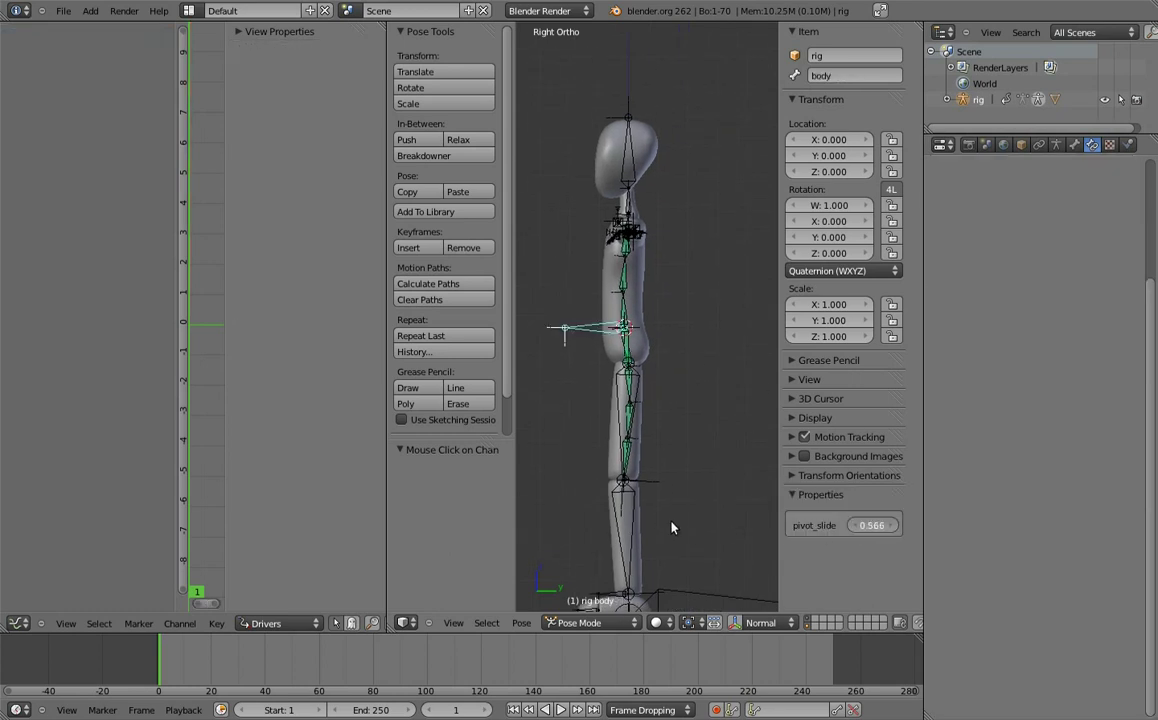
mouse_move(771, 545)
left_mouse_down()
mouse_move(350, 504)
mouse_move(490, 512)
mouse_move(233, 535)
mouse_move(357, 533)
left_mouse_up()
left_click_drag(430, 530, 180, 520)
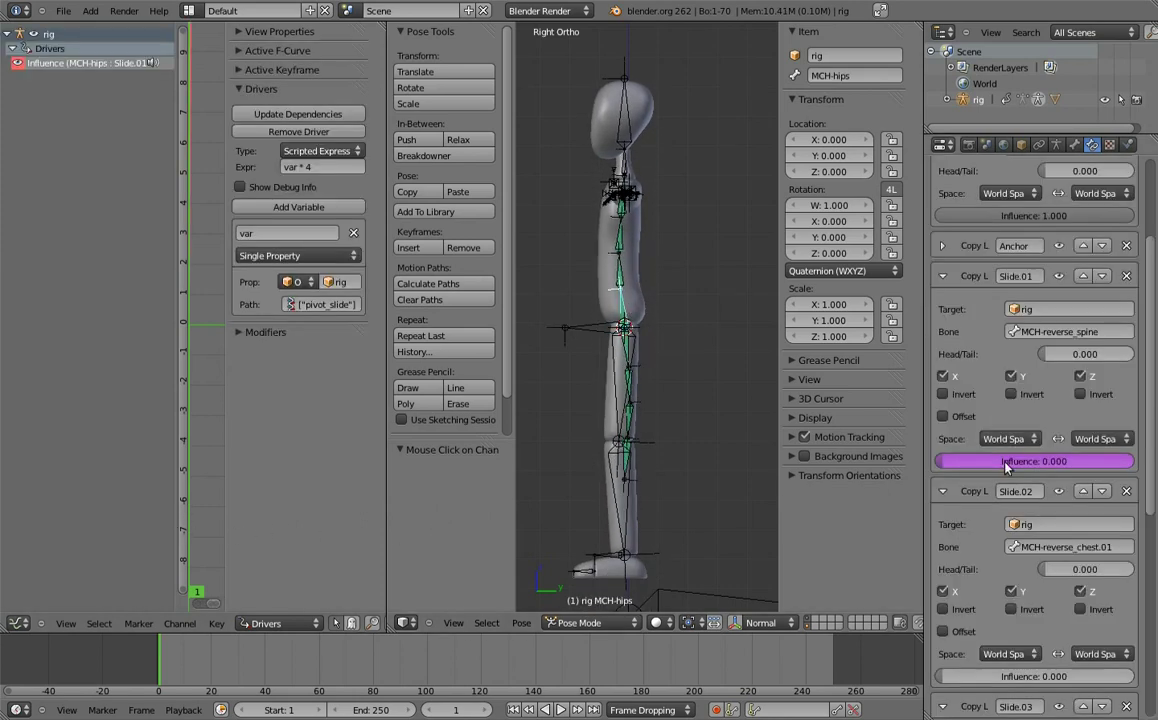
- Paste the pivot_slide driver onto the Slide.02, Slide.03 and Slide.04 influences of MCH-hips
right_click(1003, 462)
scroll(990, 430, "down", 1)
scroll(990, 400, "down", 5)
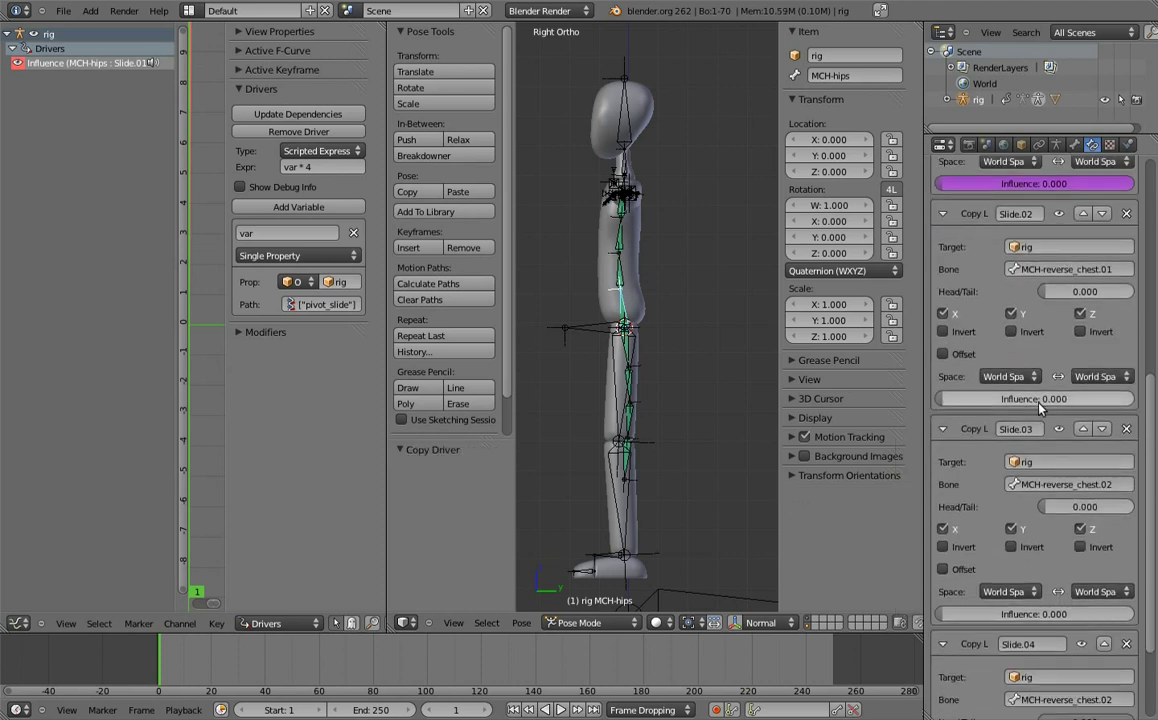
right_click(1033, 400)
left_click(1010, 440)
scroll(1010, 440, "down", 3)
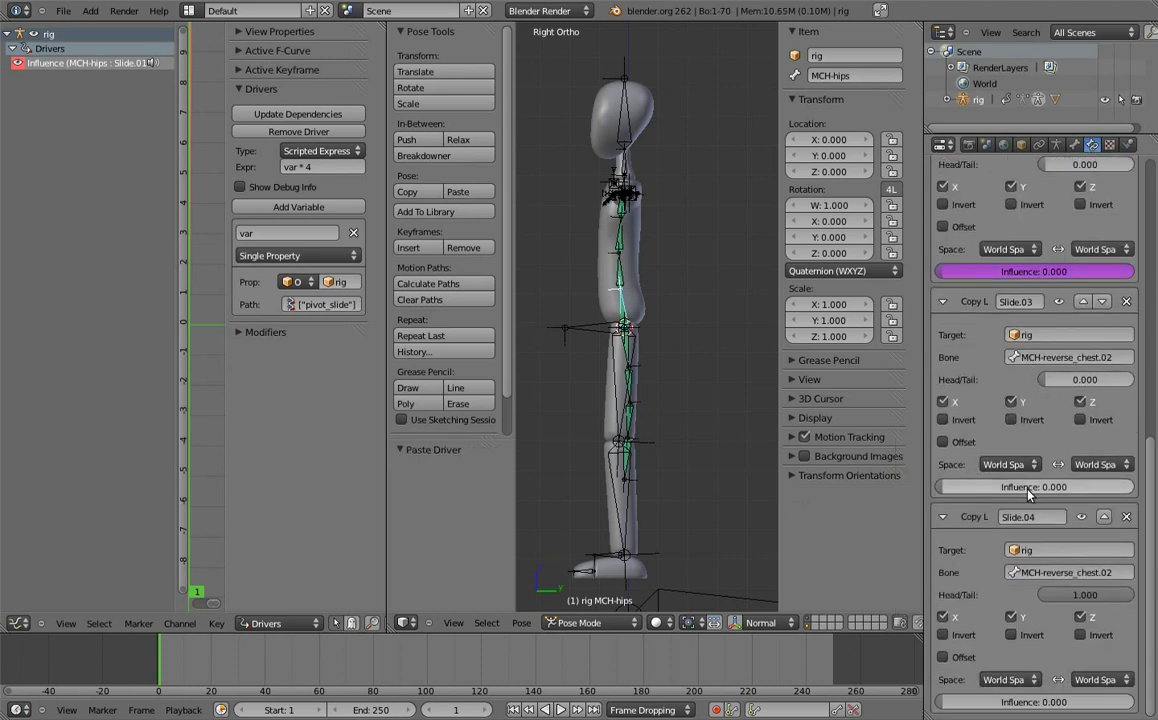
right_click(1024, 490)
left_click(1024, 492)
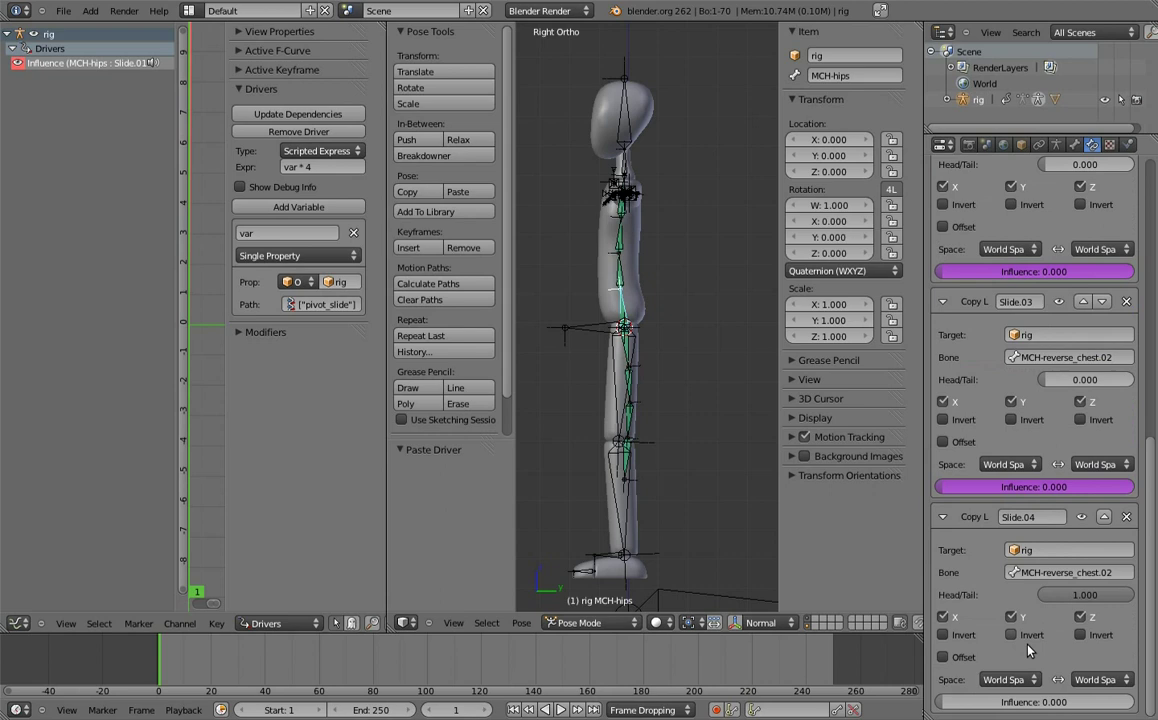
right_click(1014, 699)
left_click(985, 578)
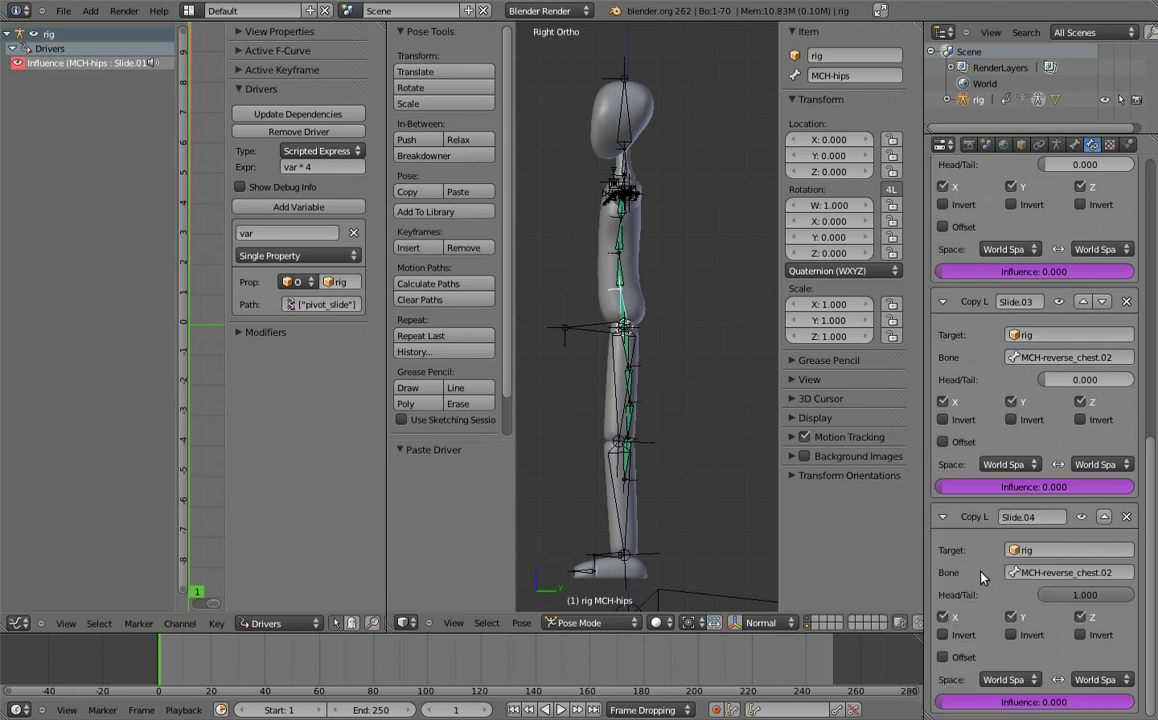
- Set the Slide.02 and Slide.03 driver expressions to var * 4 - 1 and var * 4 - 2
left_click(69, 94)
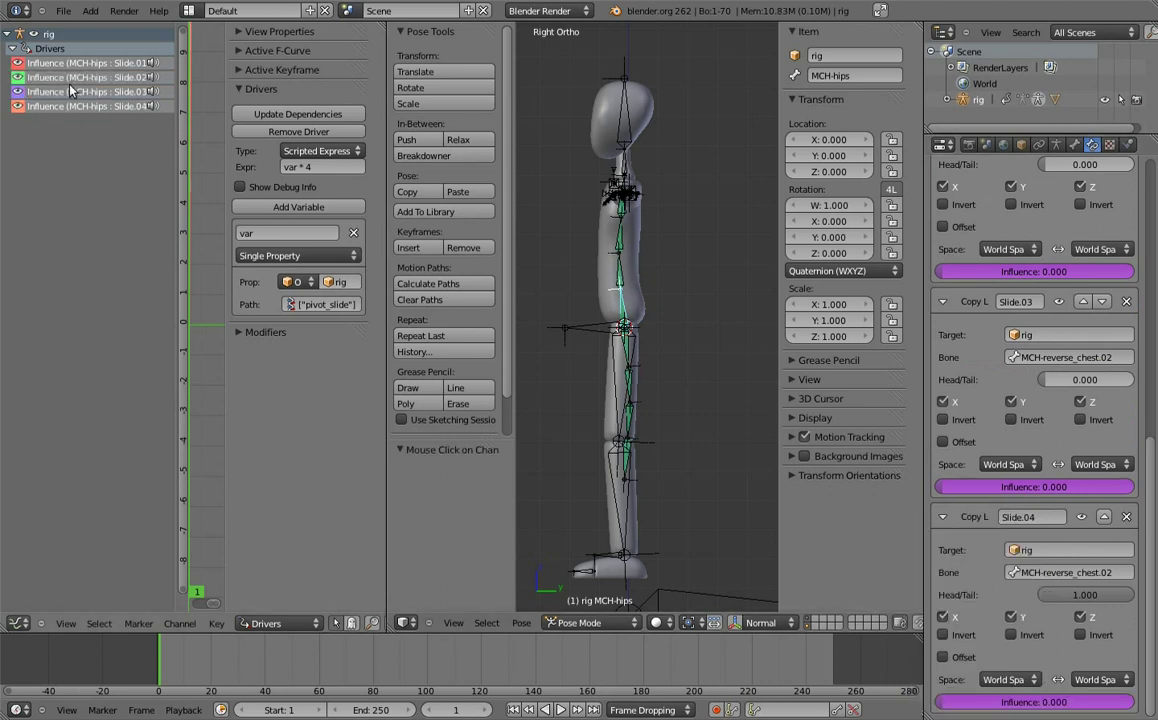
left_click(67, 78)
left_click(343, 167)
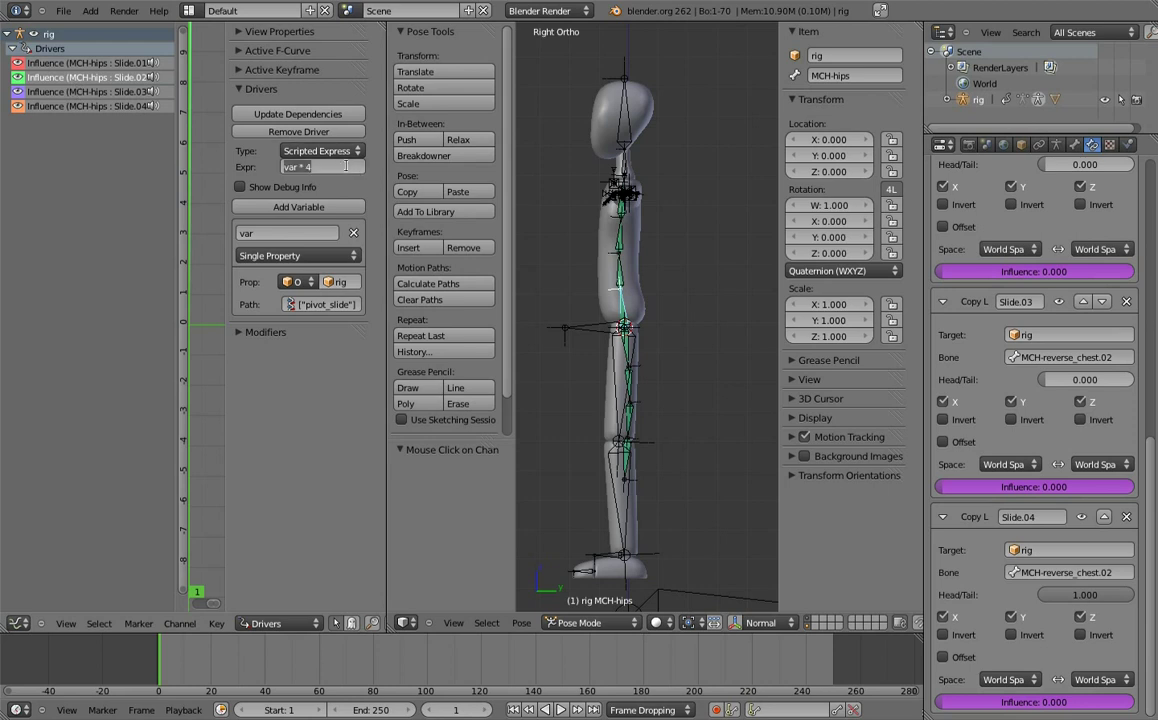
type("- 1")
key("Return")
left_click(70, 91)
left_click(343, 168)
key("Return")
- Set the Slide.04 driver expression to var * 4 - 3, then recheck the Slide.02 and Slide.04 drivers
left_click(100, 105)
left_click(343, 168)
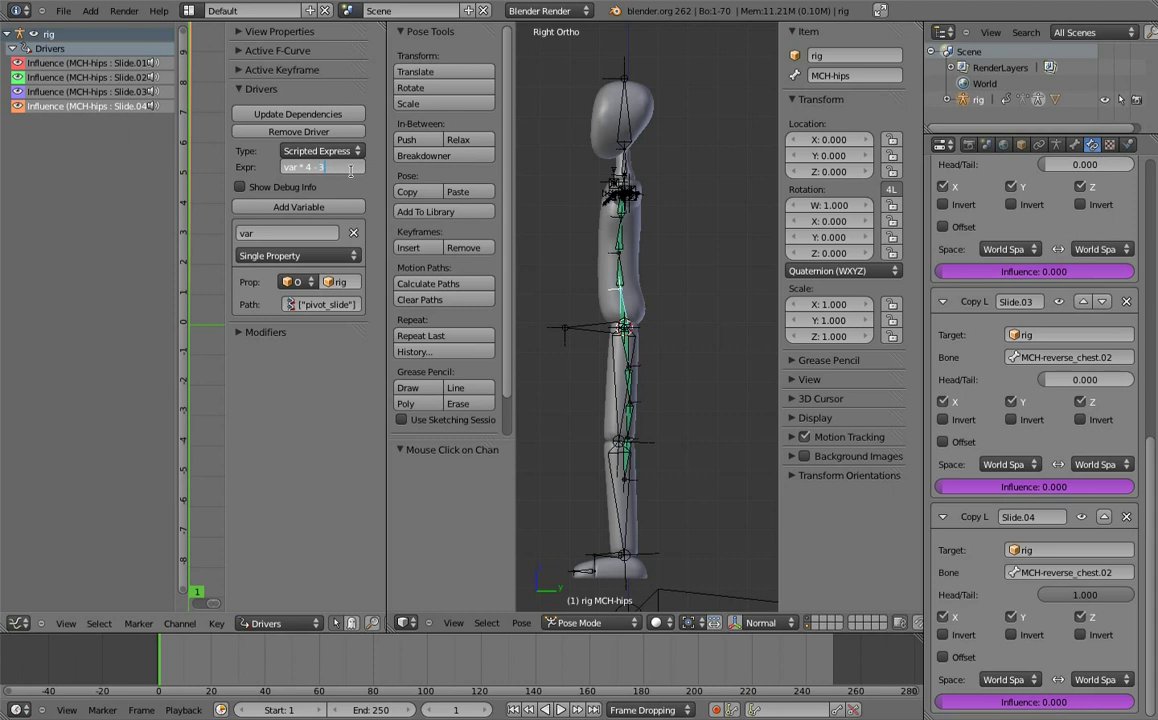
key("Return")
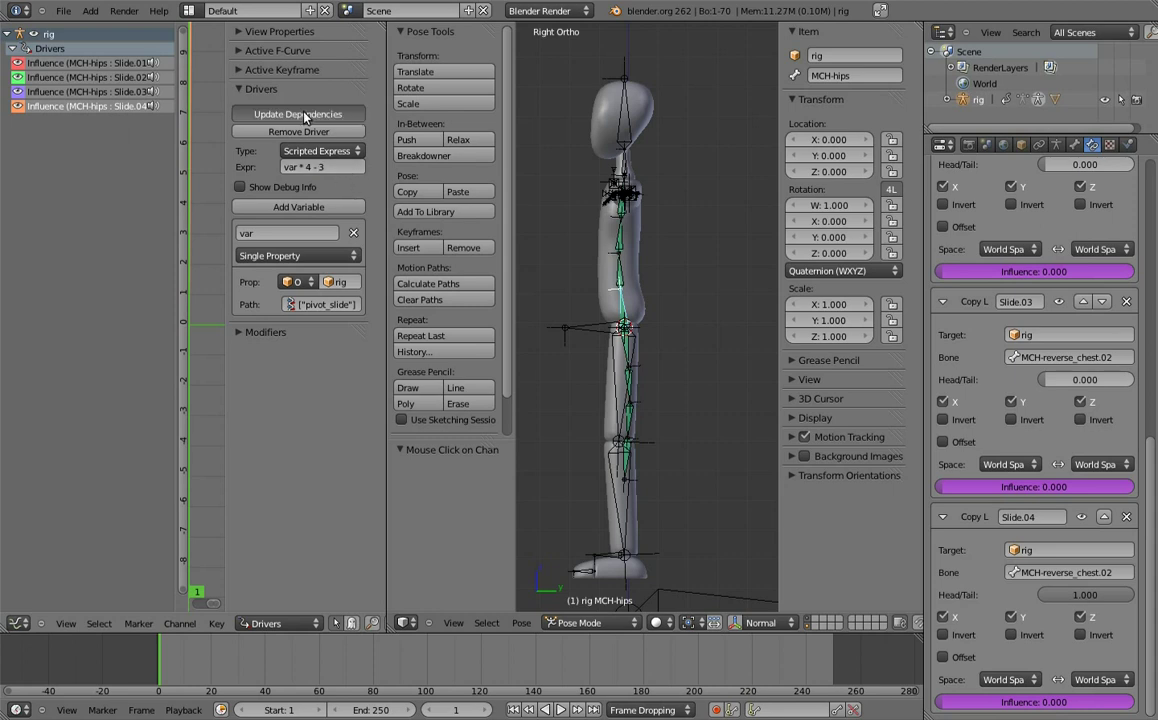
left_click(100, 77)
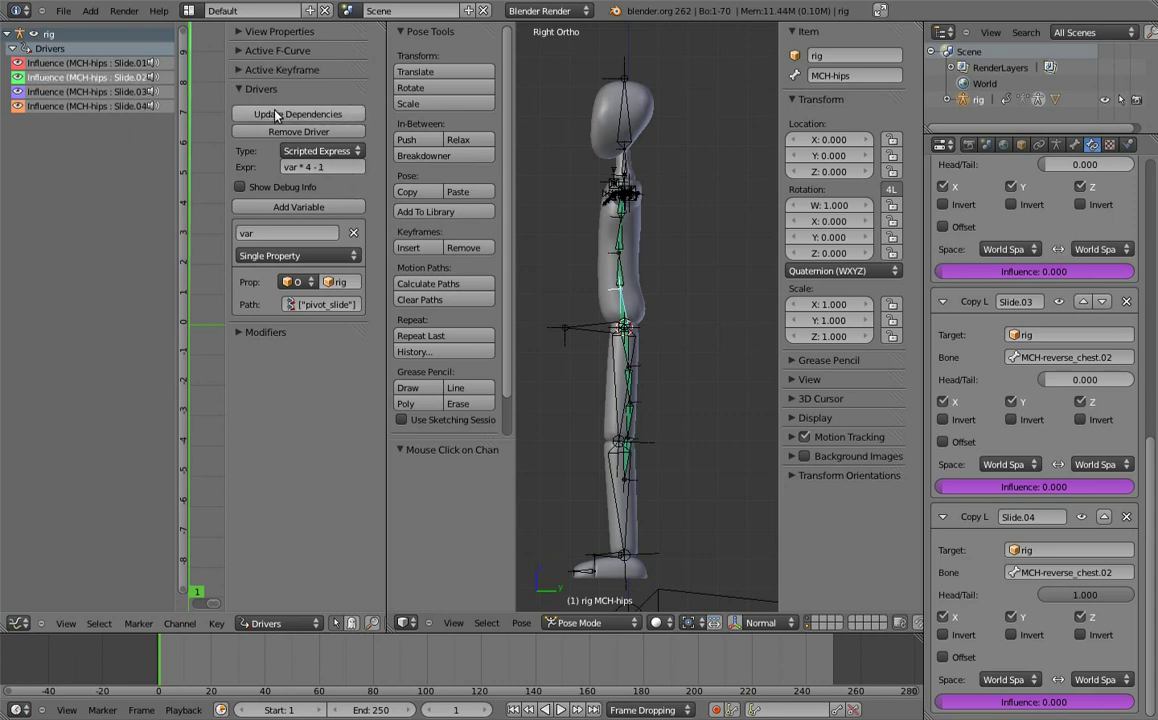
left_click(130, 106)
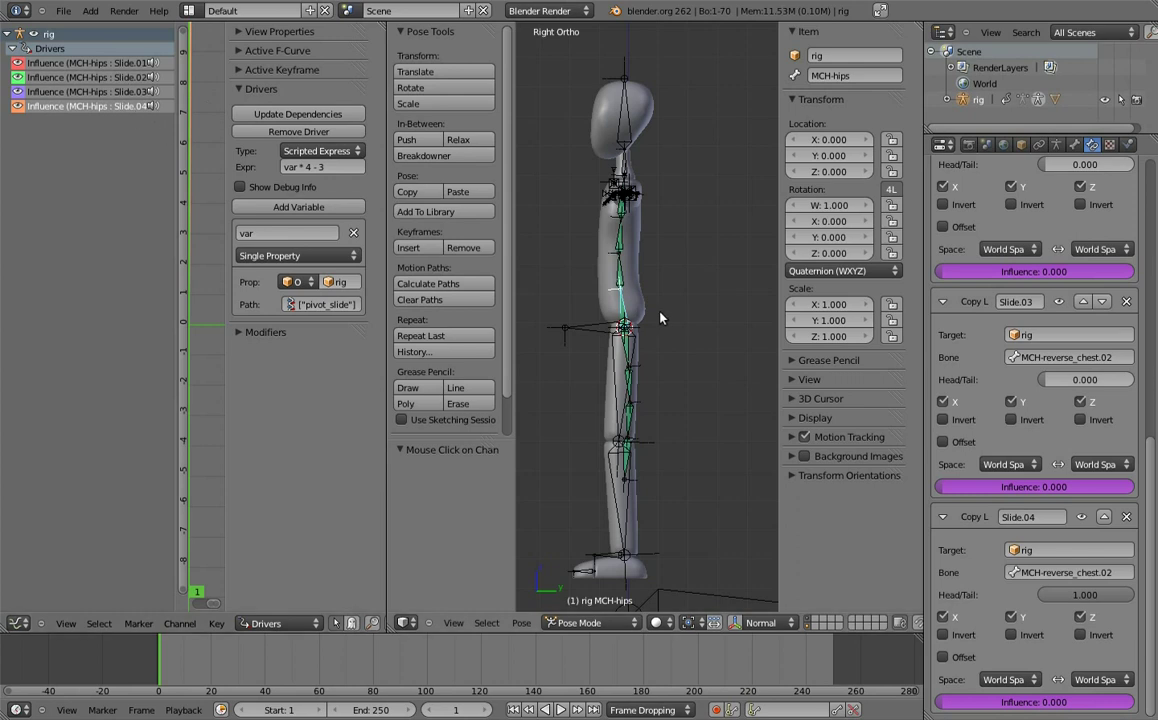
- Test pivot_slide on the body bone, then bend the rig by rotating the spine and chest controls
right_click(620, 335)
mouse_move(860, 525)
left_mouse_down()
mouse_move(1026, 530)
mouse_move(744, 535)
mouse_move(587, 305)
left_mouse_up()
scroll(634, 232, "down", 2)
right_click(717, 300)
key("r")
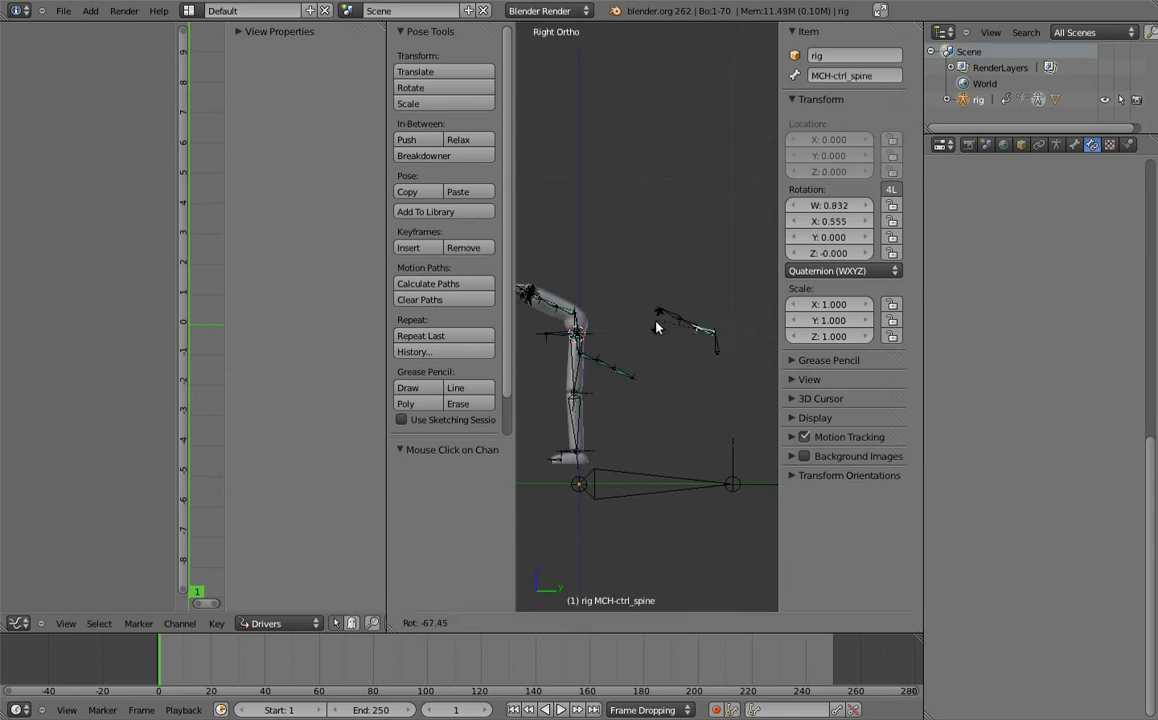
left_click(657, 325)
right_click(750, 284)
key("r")
left_click(755, 330)
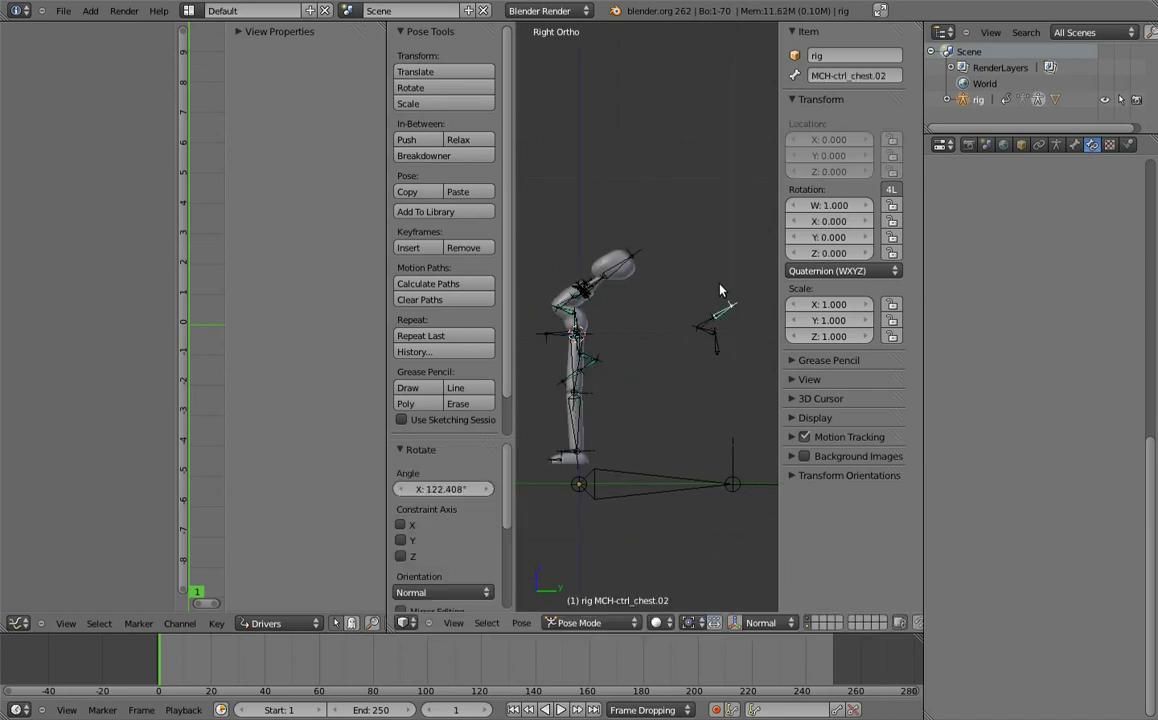
key("r")
left_click(648, 313)
- Try pivot_slide on the bent pose and enter 0.250 as its value
right_click(553, 339)
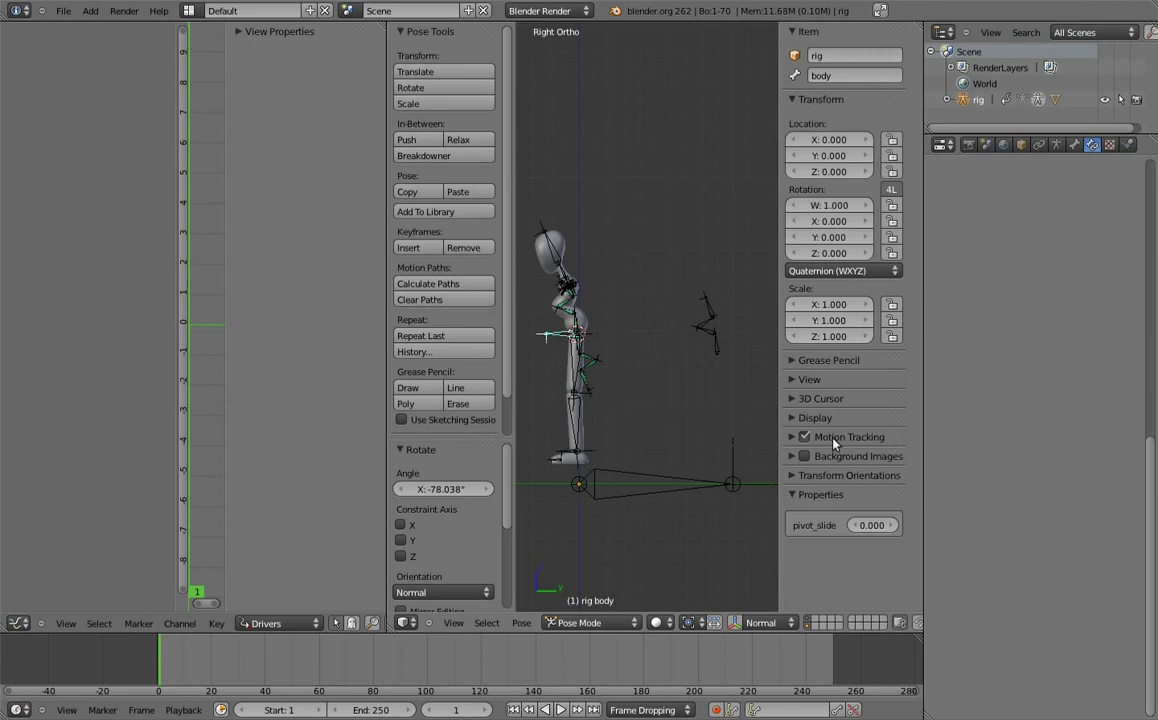
mouse_move(866, 528)
left_mouse_down()
mouse_move(1065, 527)
mouse_move(1114, 548)
mouse_move(680, 542)
mouse_move(815, 471)
left_mouse_up()
left_click(876, 525)
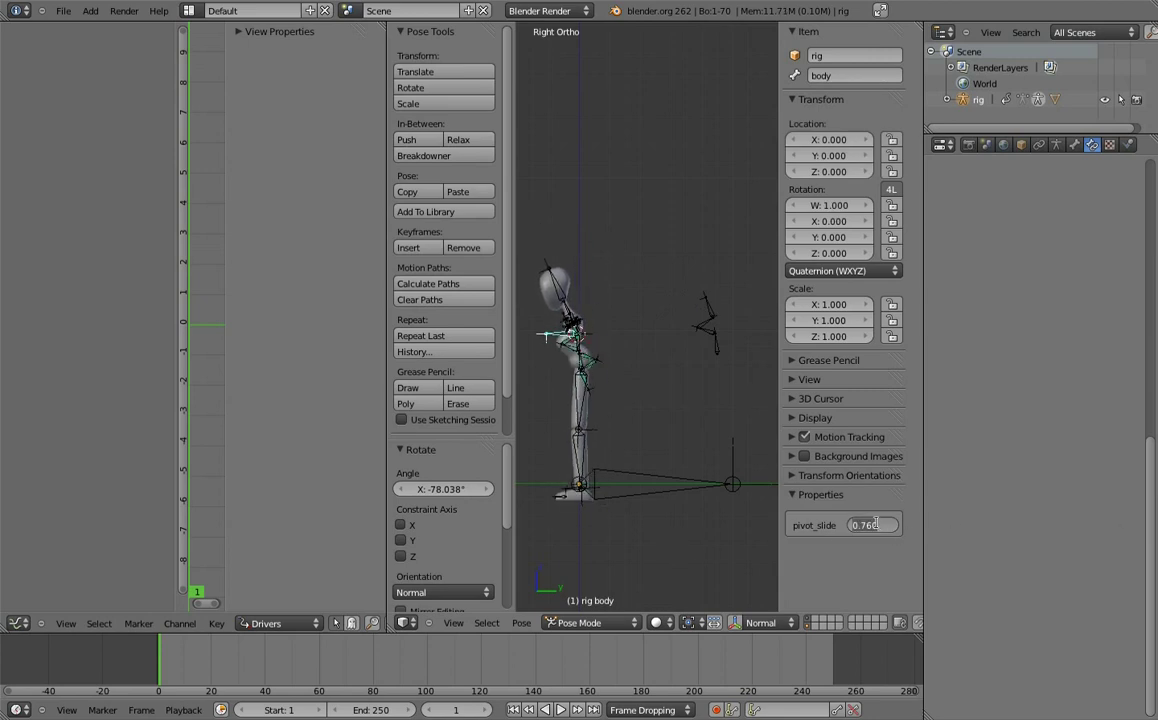
key("BackSpace")
key("Return")
- Reset the rig's test pose and join away the Drivers editor to enlarge the 3D view
key("a")
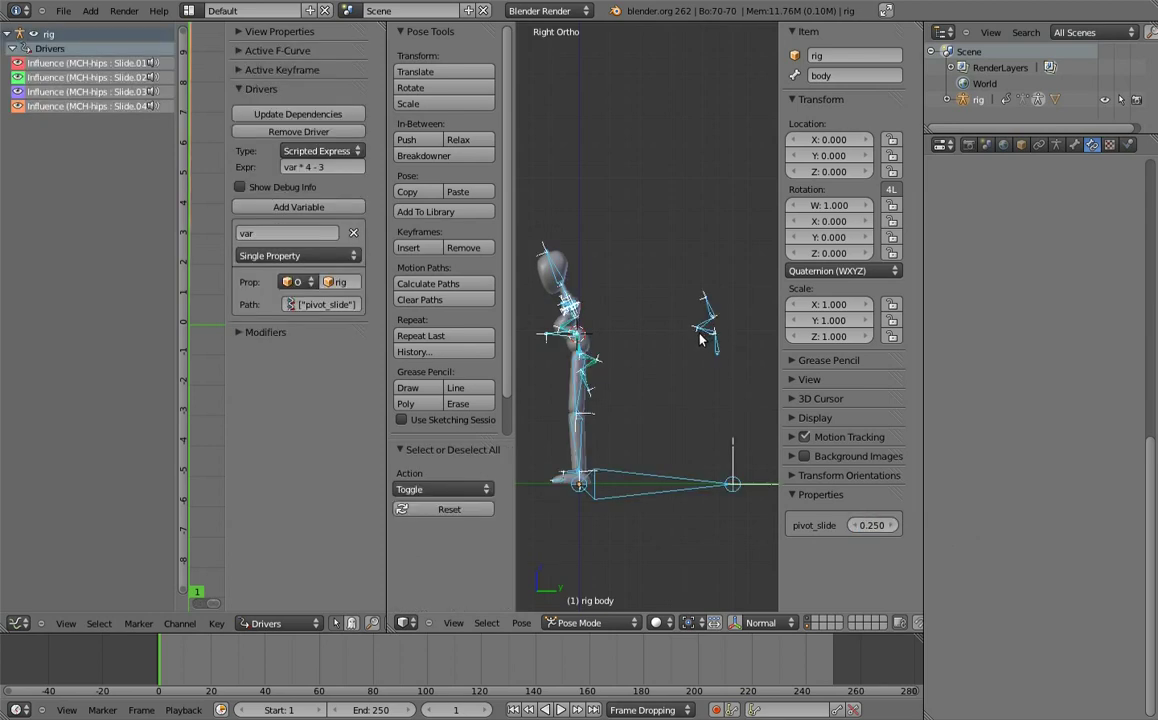
key("a")
left_click_drag(391, 606, 355, 565)
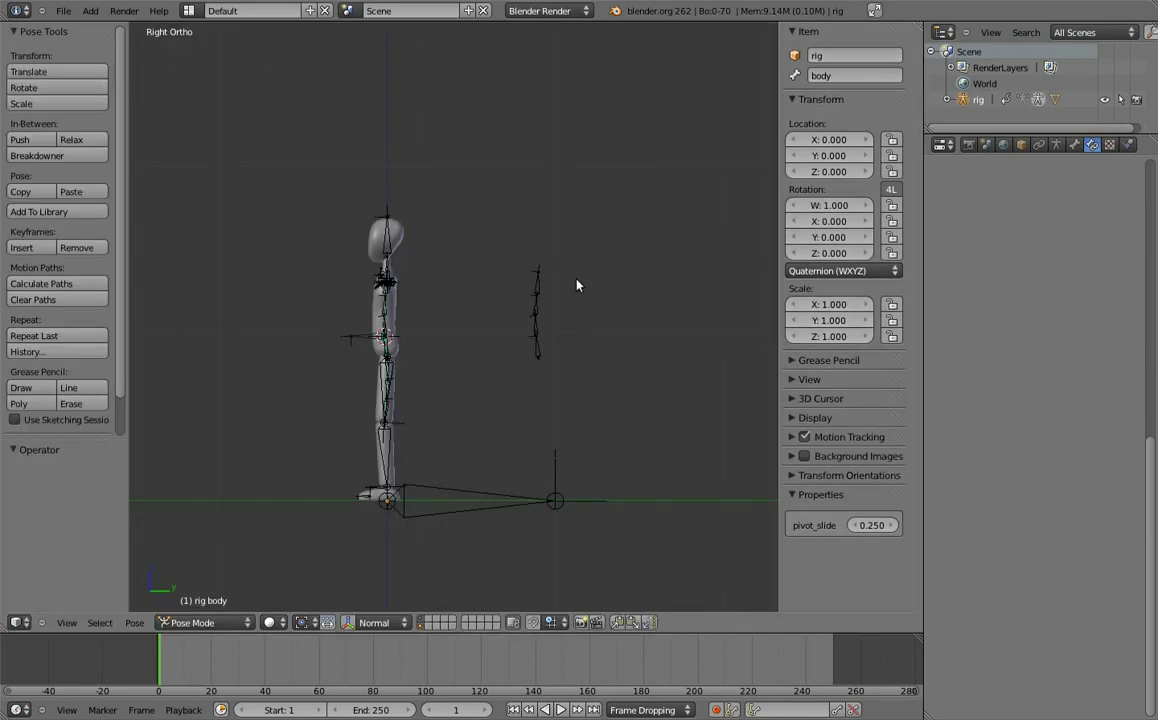
- Zoom and pan the view onto the small MCH-ctrl bone chain
scroll(600, 298, "up", 1)
scroll(613, 300, "up", 2)
scroll(607, 339, "up", 2)
scroll(553, 305, "up", 2)
middle_click_drag(580, 336, 551, 316, "shift")
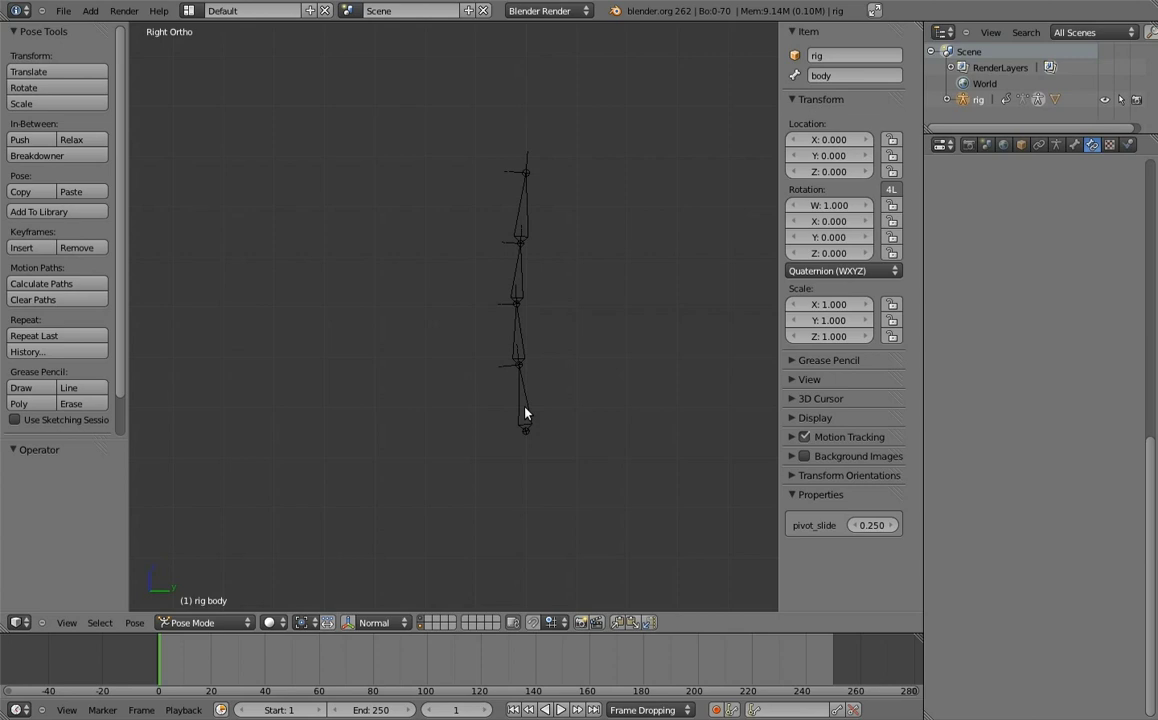
- In Edit Mode, extrude two vertical bones from MCH-ctrl_hips, the second 0.060 long
right_click(523, 408)
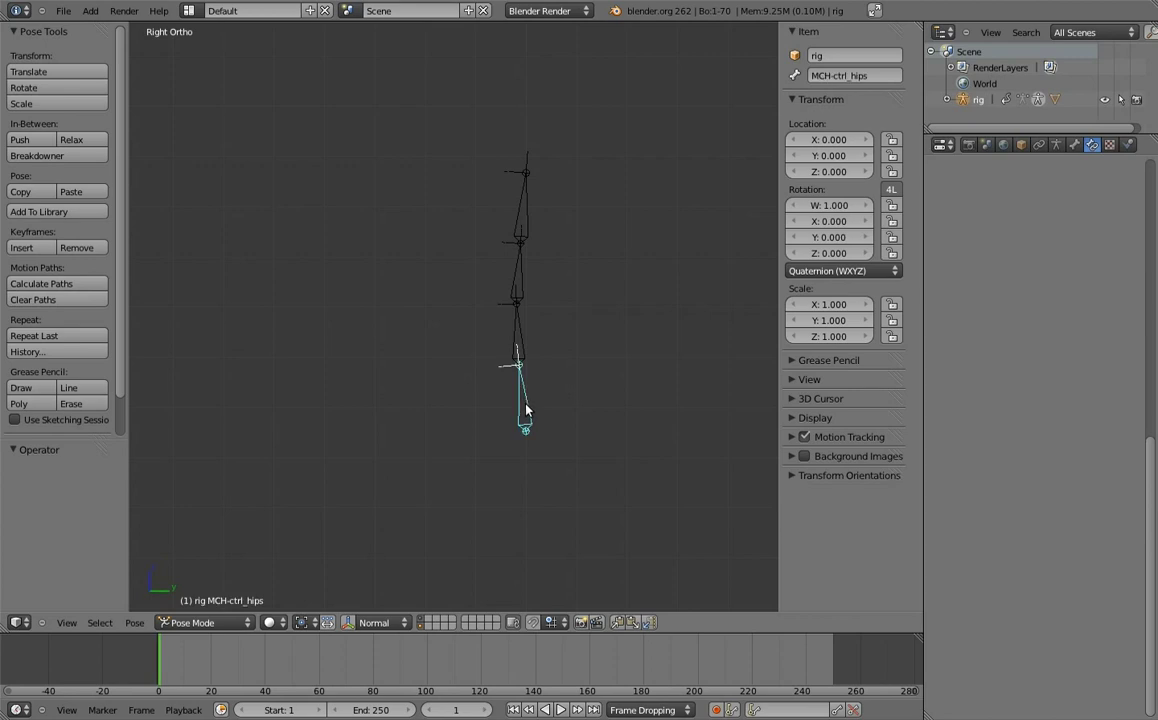
key("Tab")
scroll(581, 344, "up", 2)
scroll(581, 344, "up", 1, "shift")
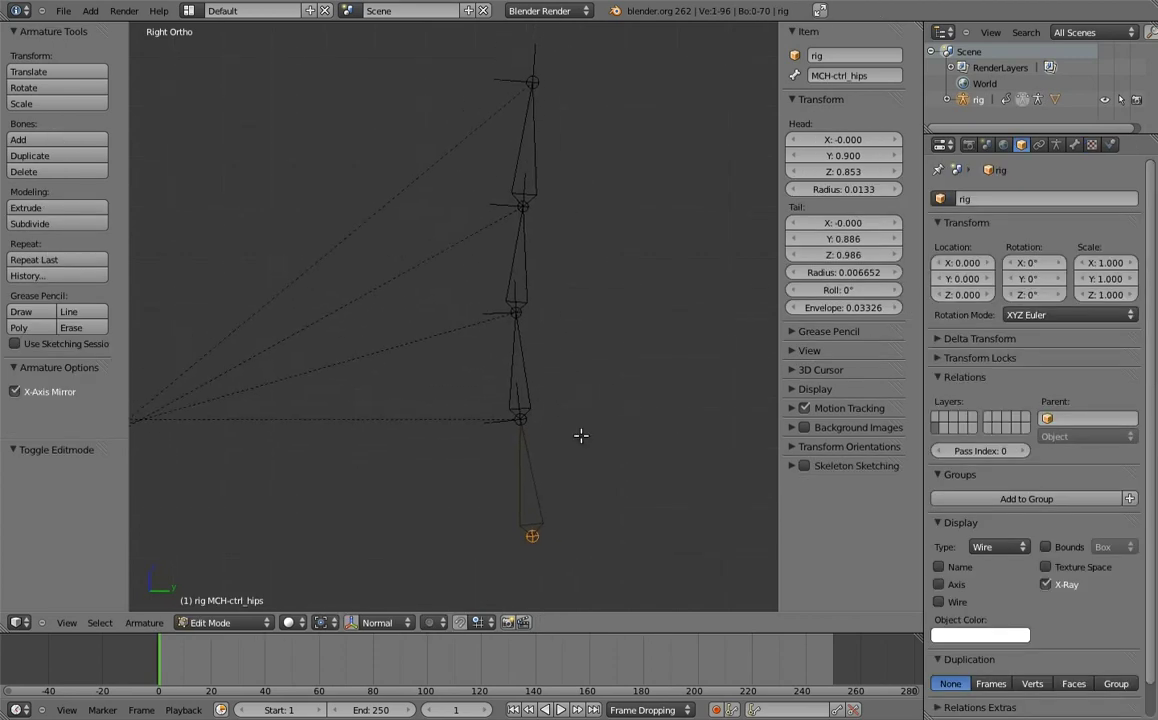
key("shift+d")
key("z")
left_click(583, 376)
right_click(525, 408)
key("e")
key("z")
left_click(588, 335)
- Extrude new bones from the MCH-ctrl spine and chest bones and downward from MCH-ctrl_hips.001
scroll(540, 322, "up", 1, "shift")
right_click(517, 336)
key("e")
key("z")
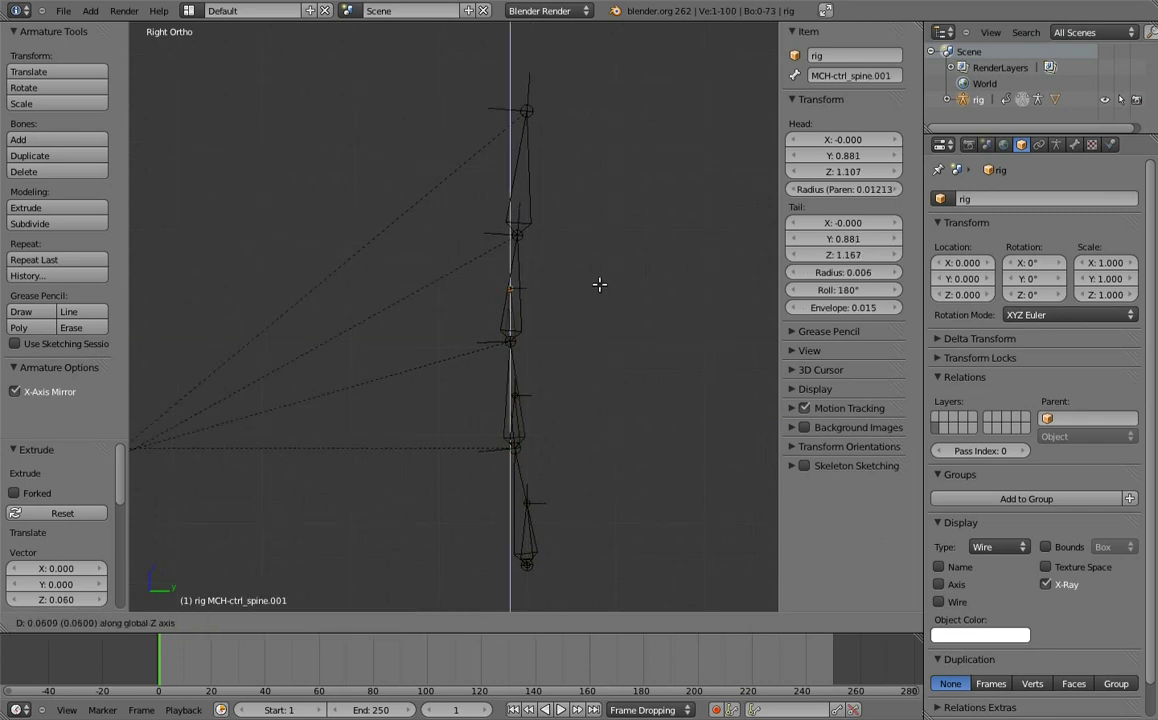
left_click(597, 284)
right_click(522, 238)
key("e")
left_click(579, 208)
right_click(530, 504)
key("e")
key("z")
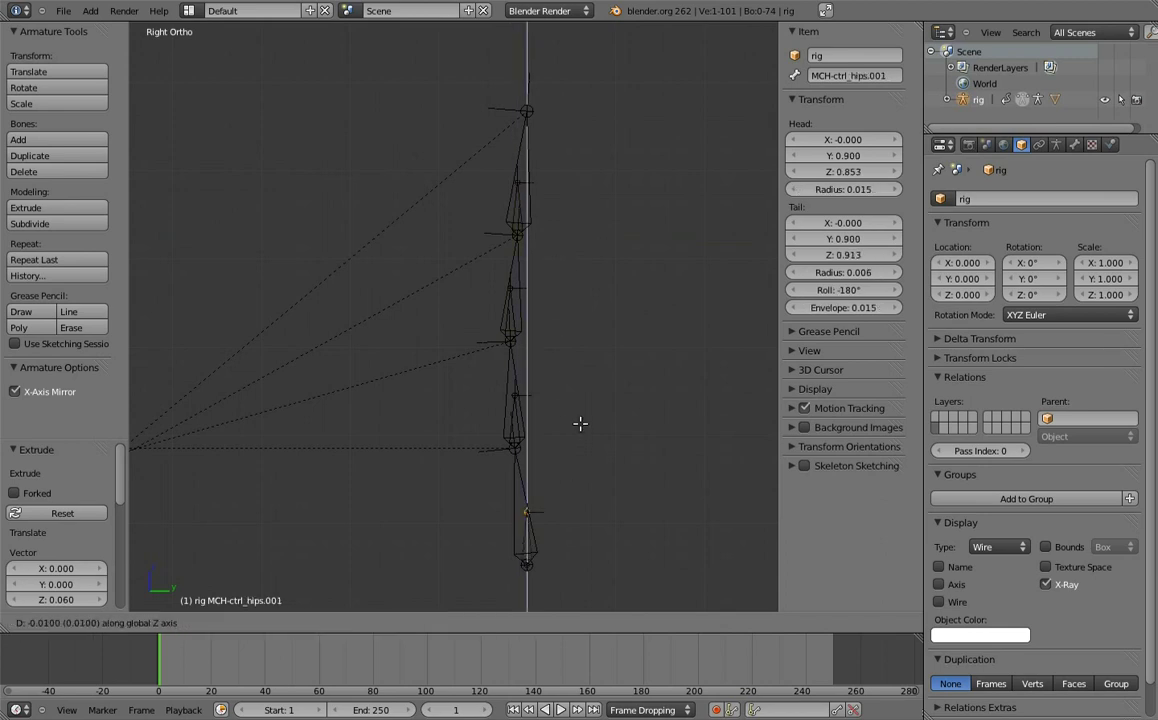
left_click(581, 424)
- Set roll 180° on the bottom bone and MCH-ctrl_spine.001, 0° on MCH-ctrl_hips.002 and MCH-ctrl_chest.002
right_click(525, 540)
key("ctrl+r")
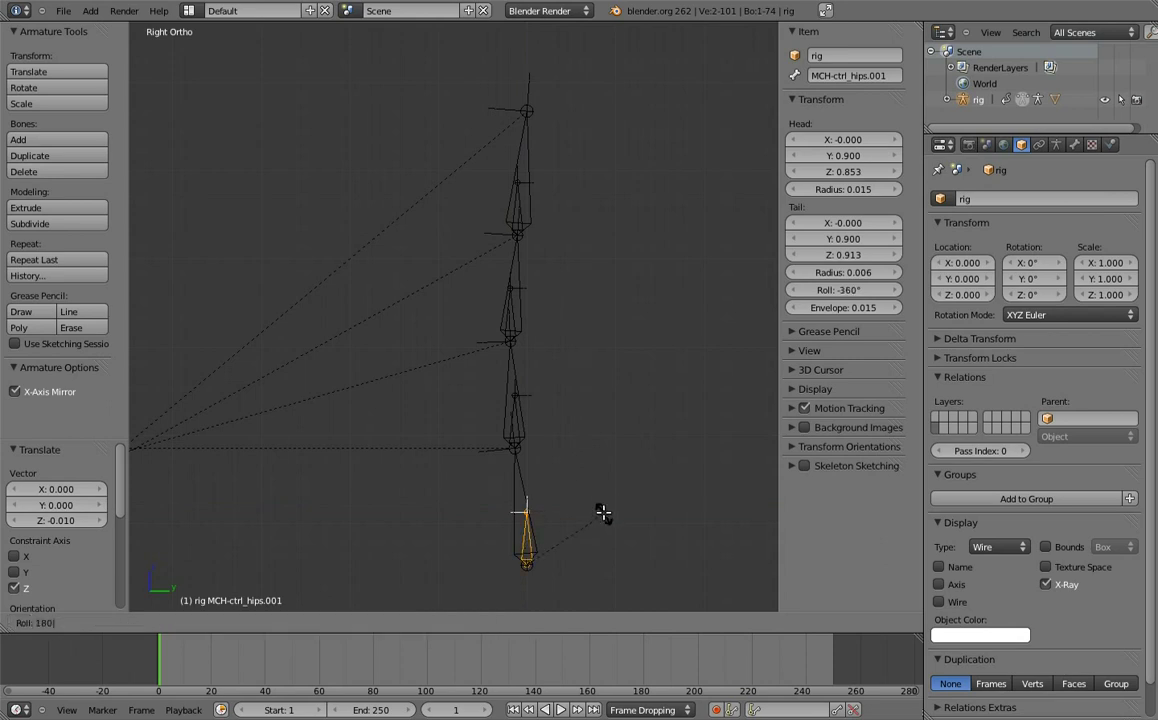
key("Return")
right_click(517, 424)
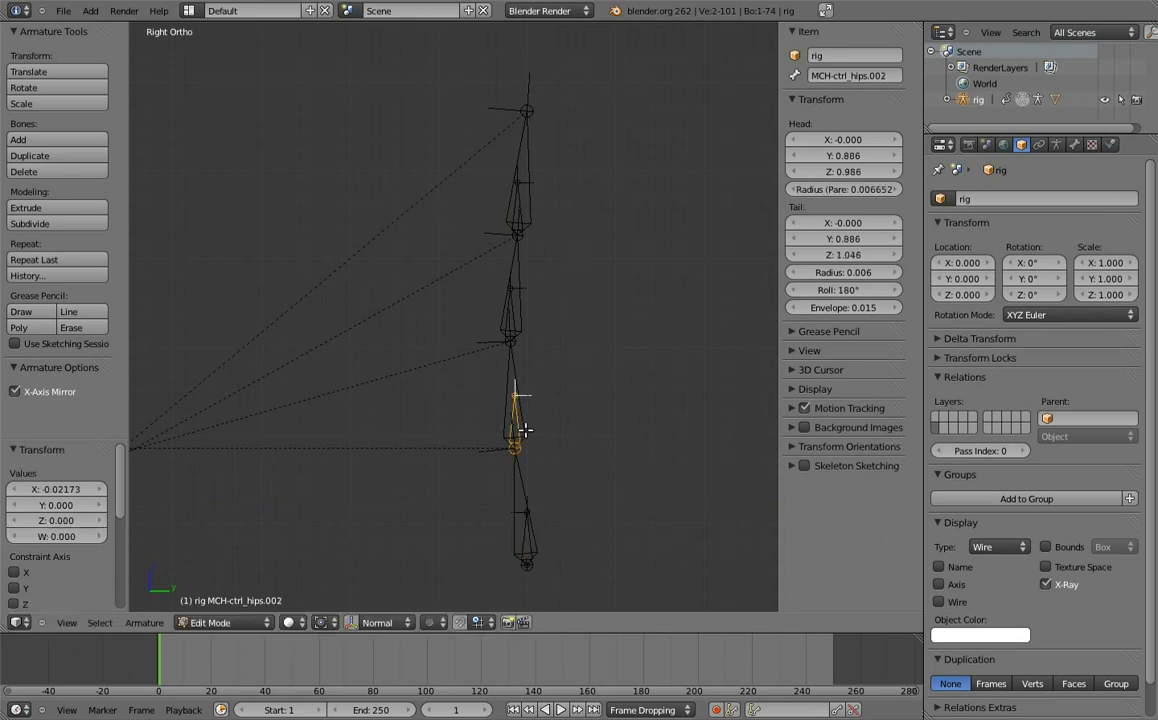
key("ctrl+r")
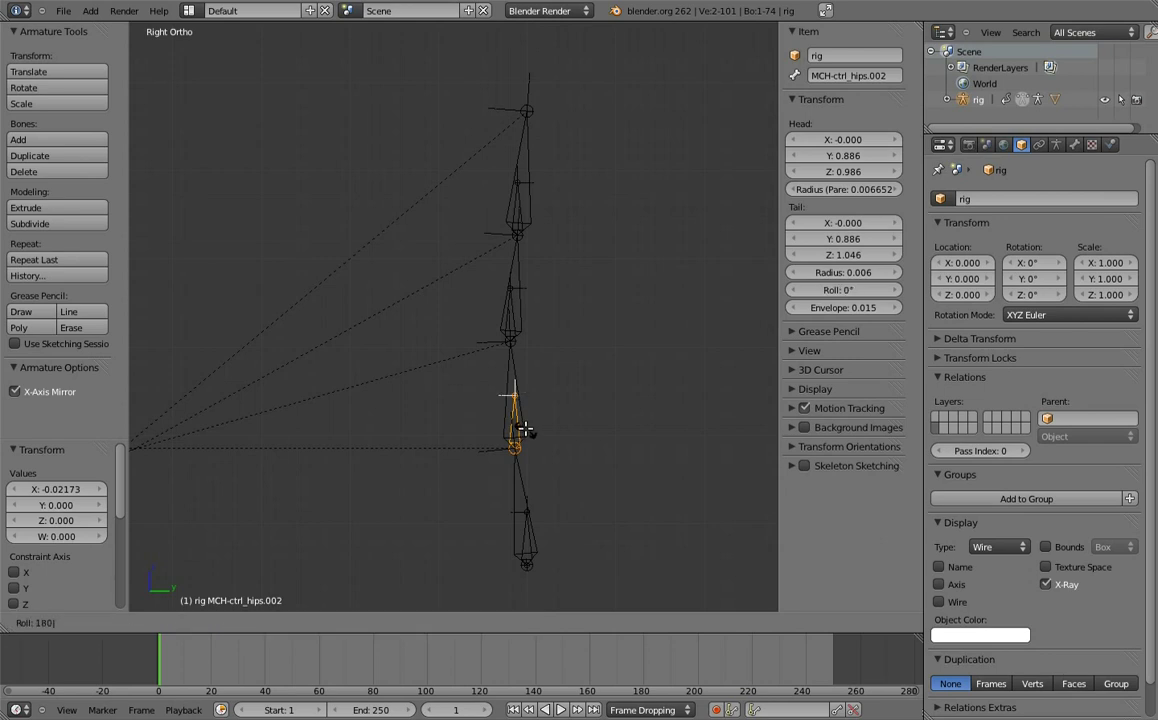
key("Return")
right_click(517, 330)
key("ctrl+r")
type("180")
key("Return")
right_click(517, 212)
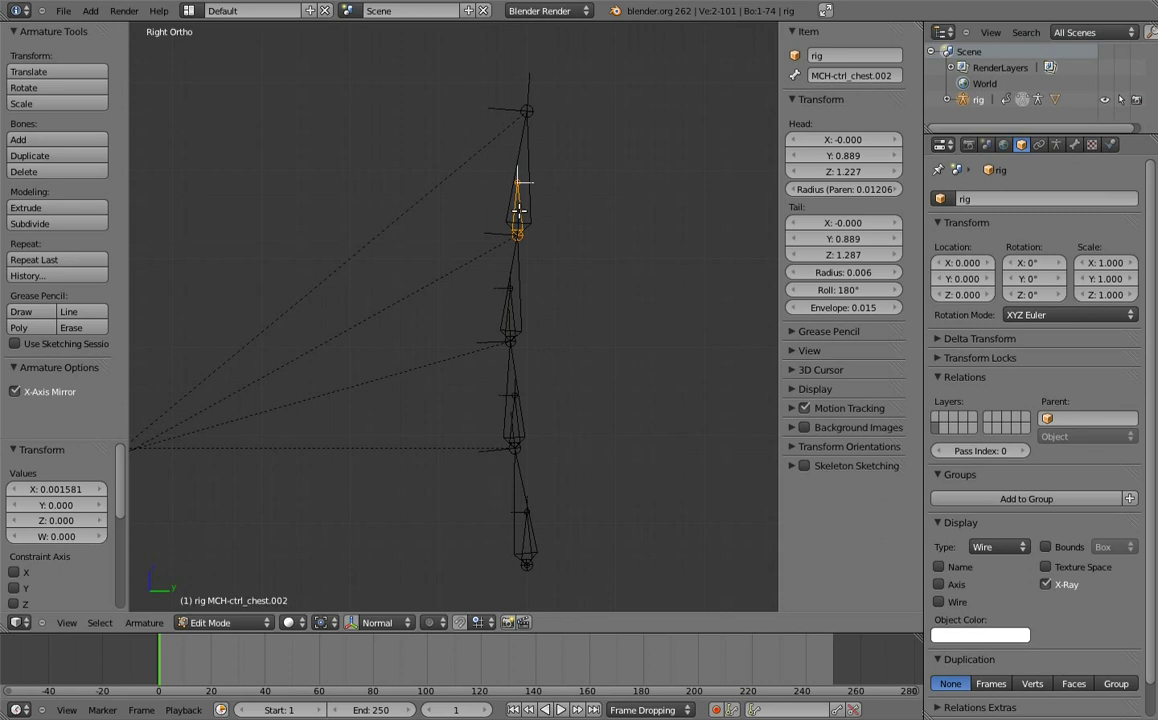
key("ctrl+r")
key("Return")
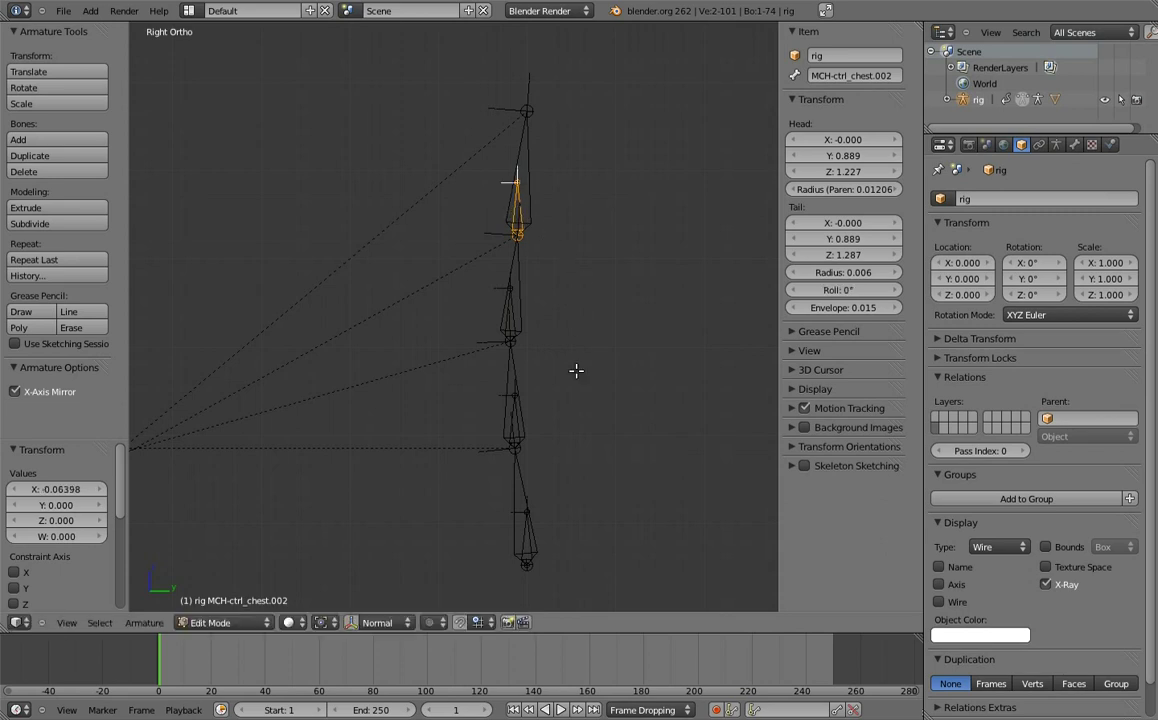
- Rename the new hip and spine bones to MCH-ctrl_hips_parent and MCH-ctrl_spine_parent
right_click(482, 490)
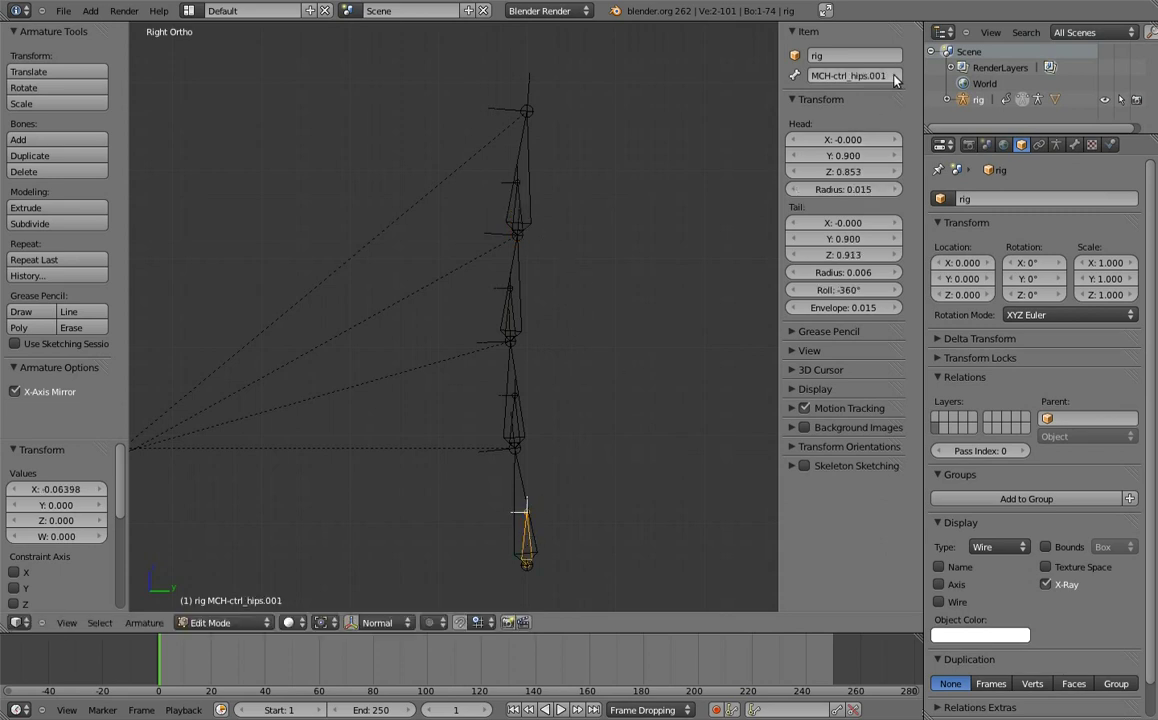
left_click(810, 75)
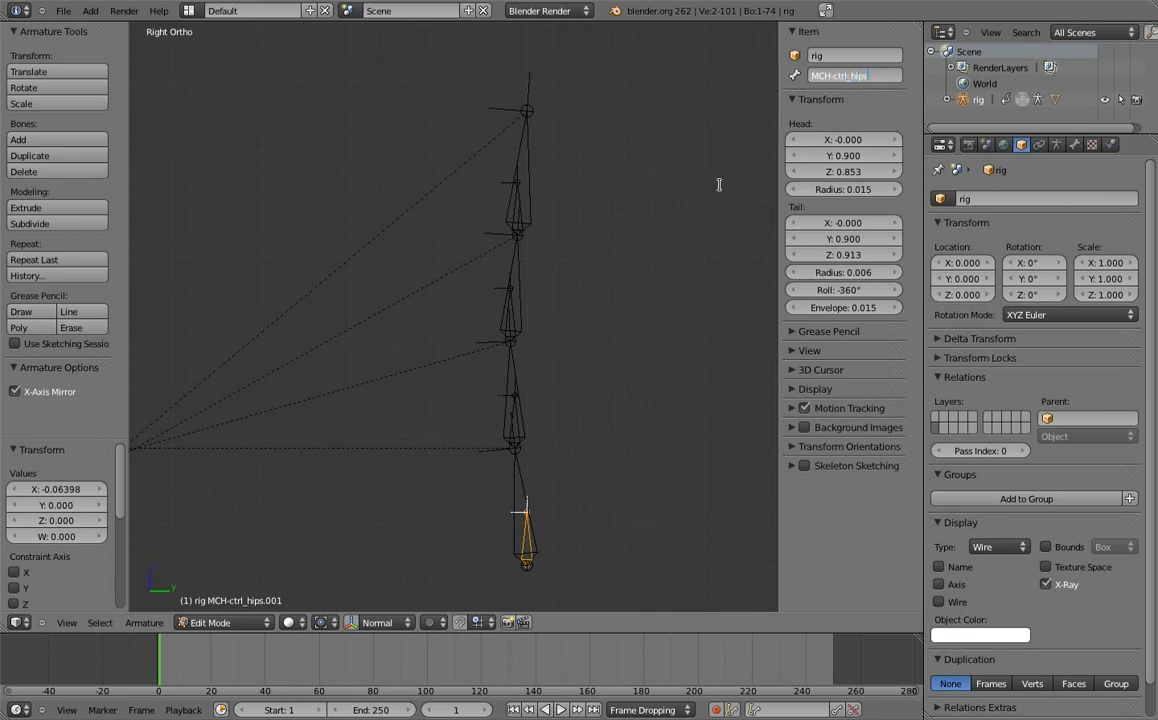
type("_parent")
key("Return")
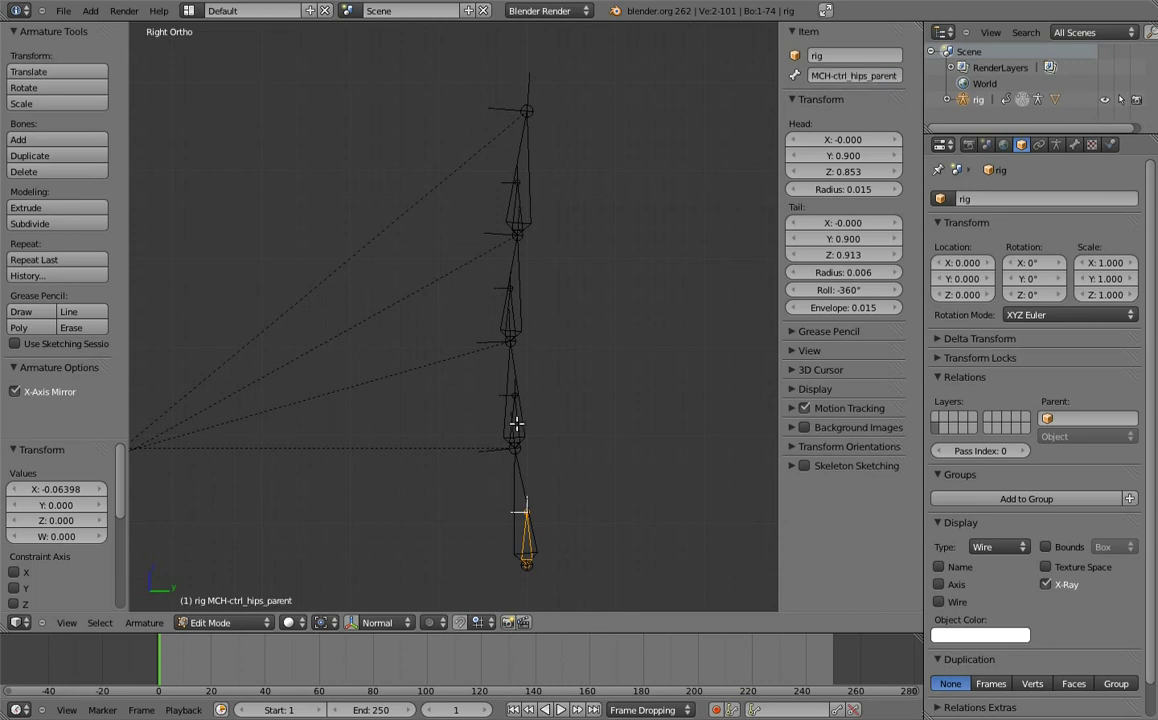
right_click(518, 422)
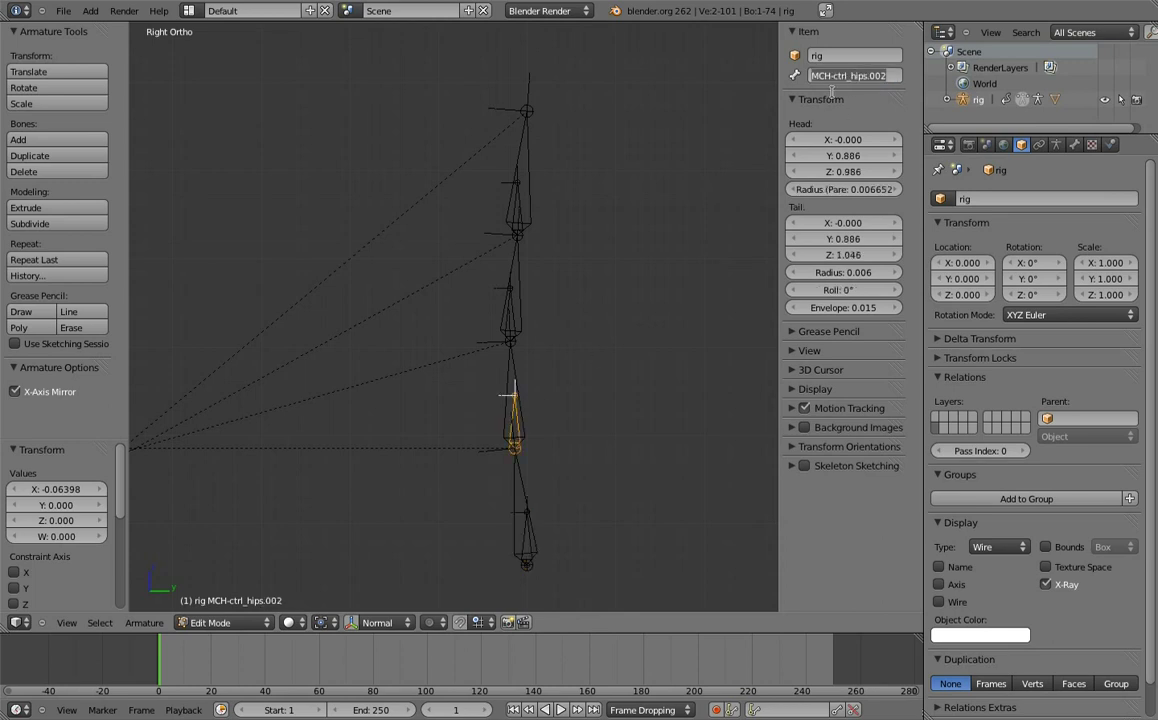
right_click(512, 380)
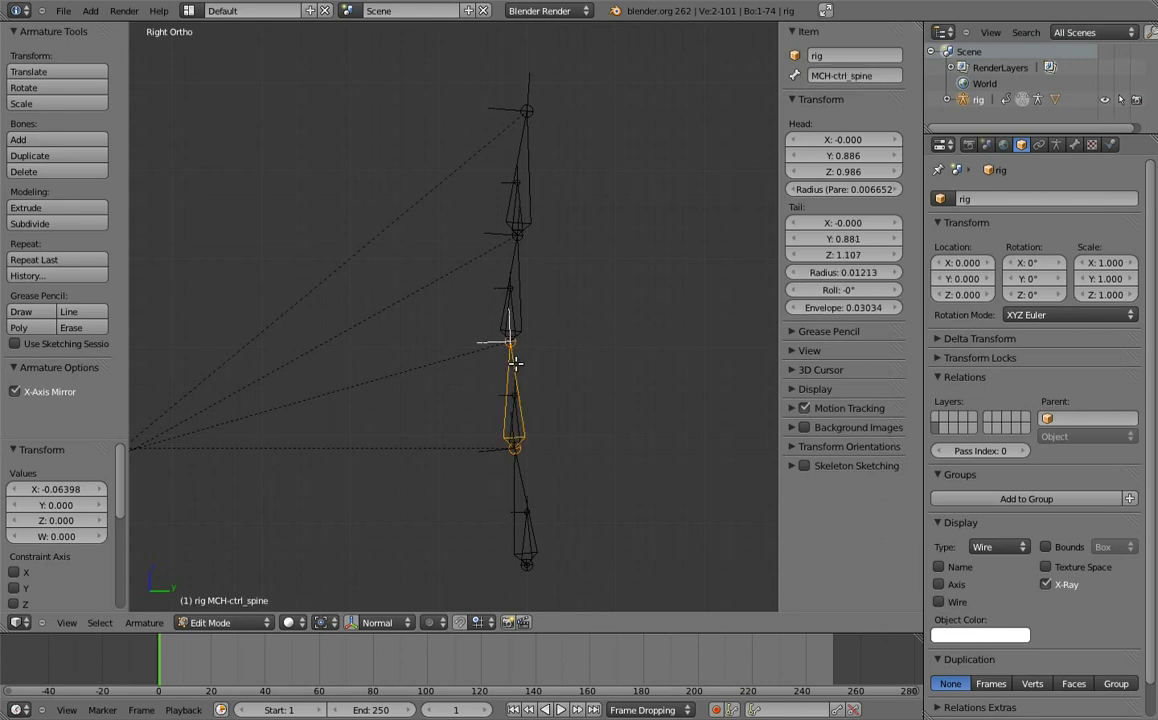
right_click(513, 412)
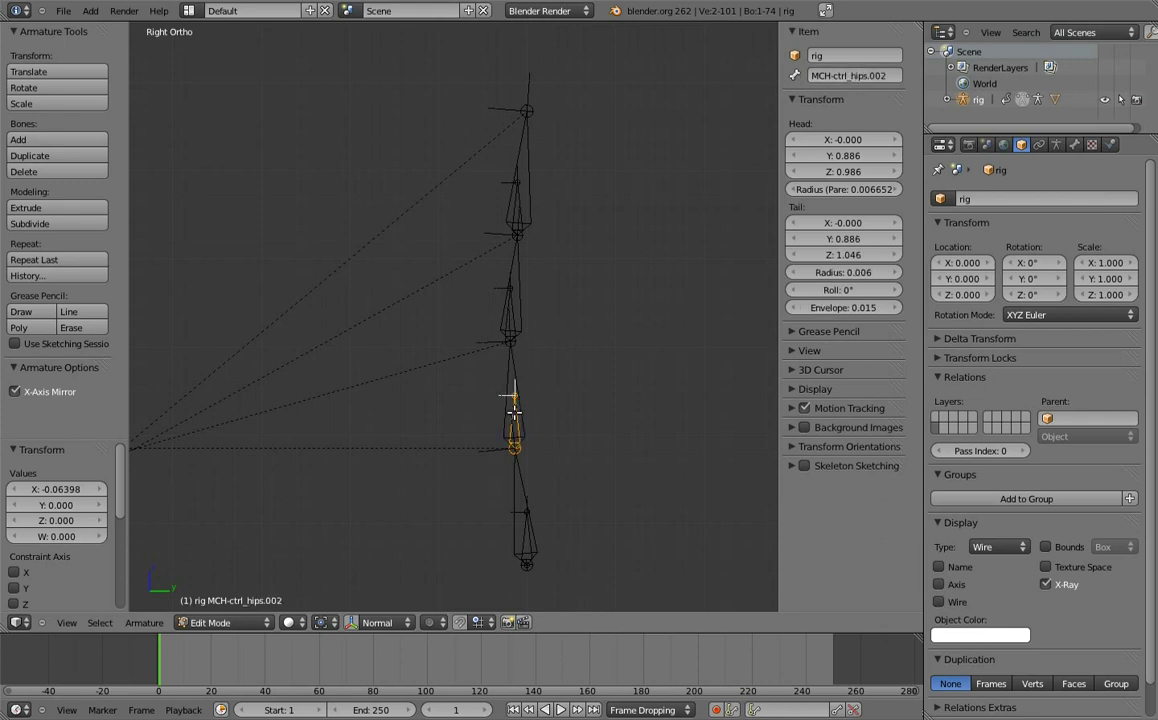
left_click(874, 79)
type("MCH-ctrl_spine")
key("Return")
- Add 'parent' to the two small chest bones, naming them MCH-ctrl_chest_parent.01 and .02
right_click(522, 292)
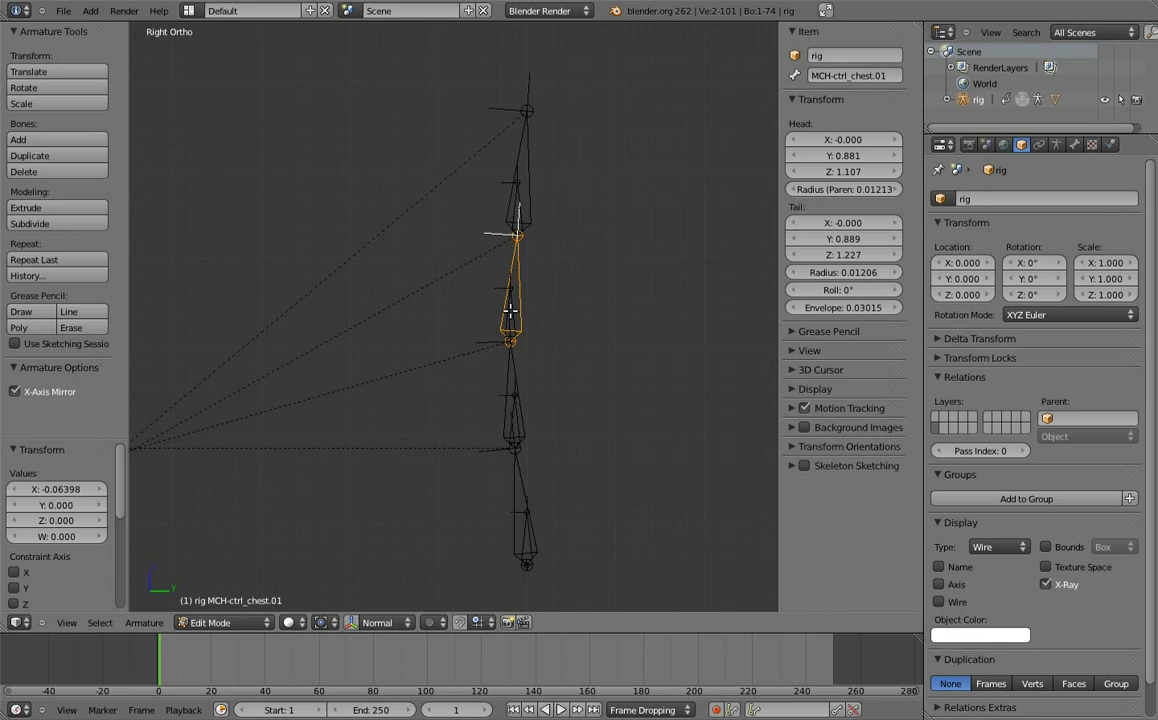
right_click(509, 311)
double_click(850, 75)
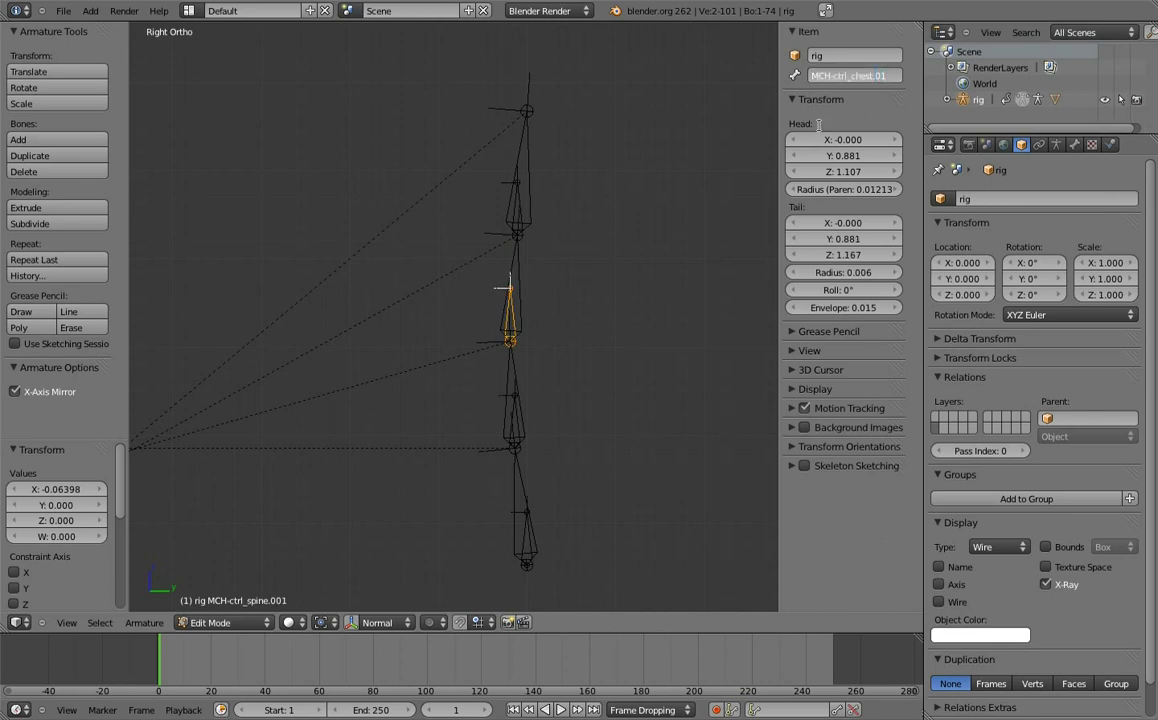
type("parent")
key("Return")
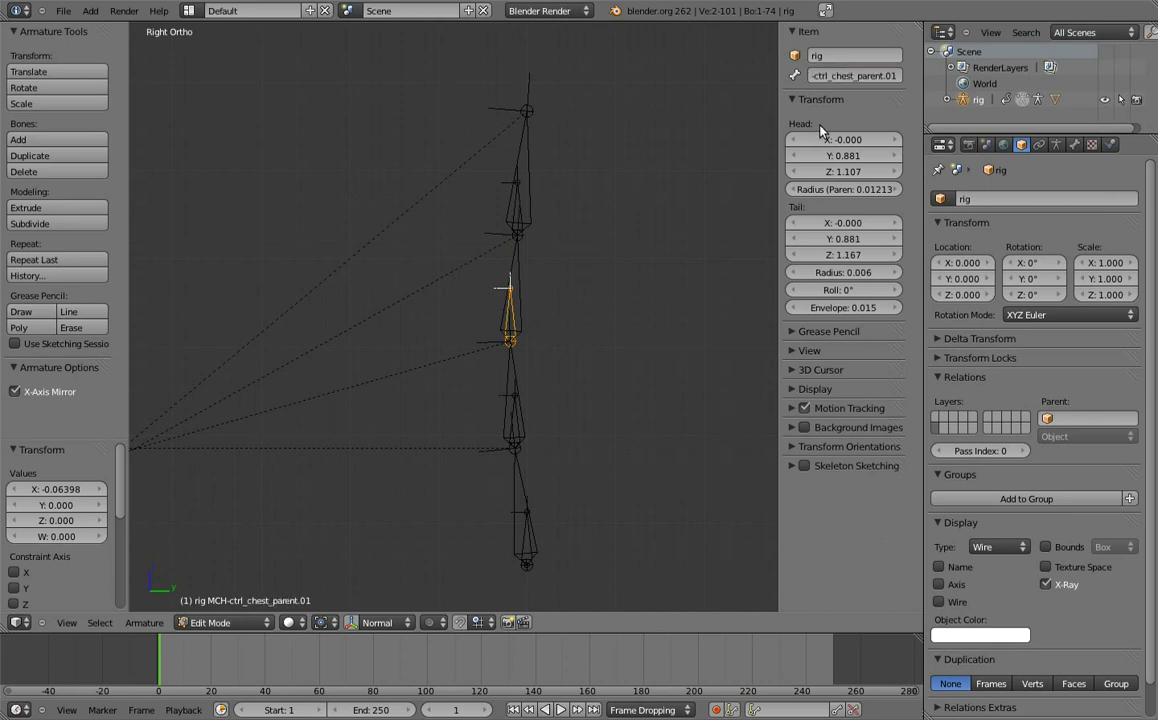
right_click(532, 189)
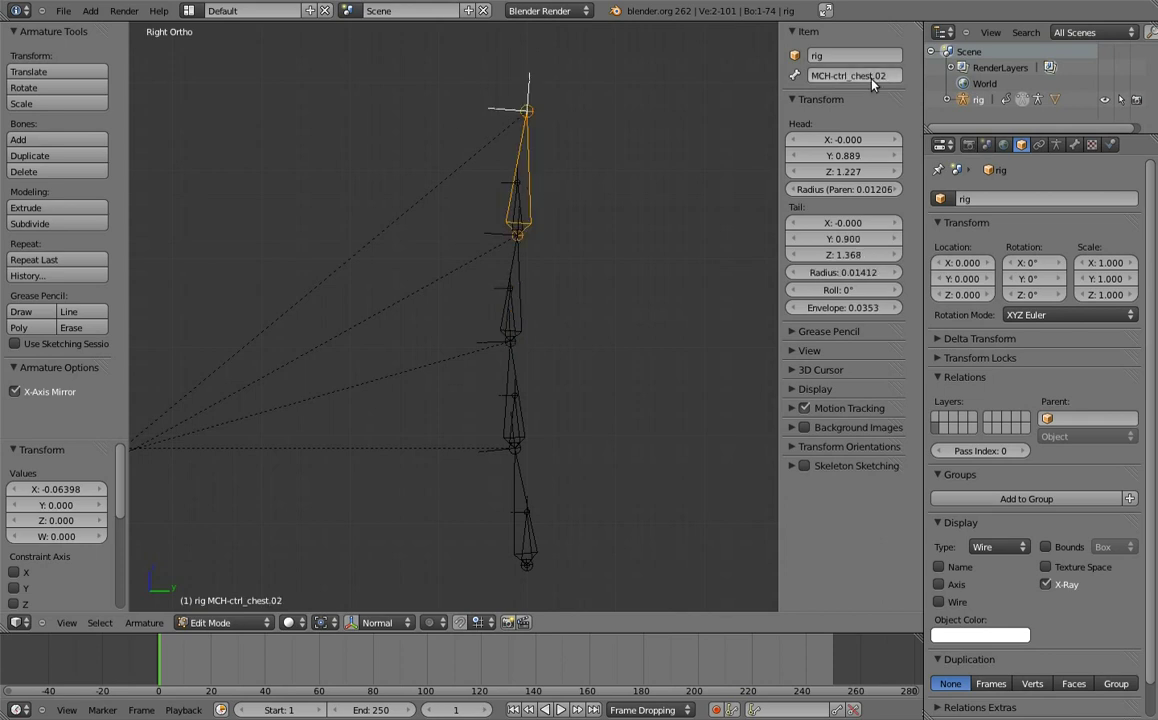
right_click(532, 189)
double_click(815, 75)
type("_parent")
key("Return")
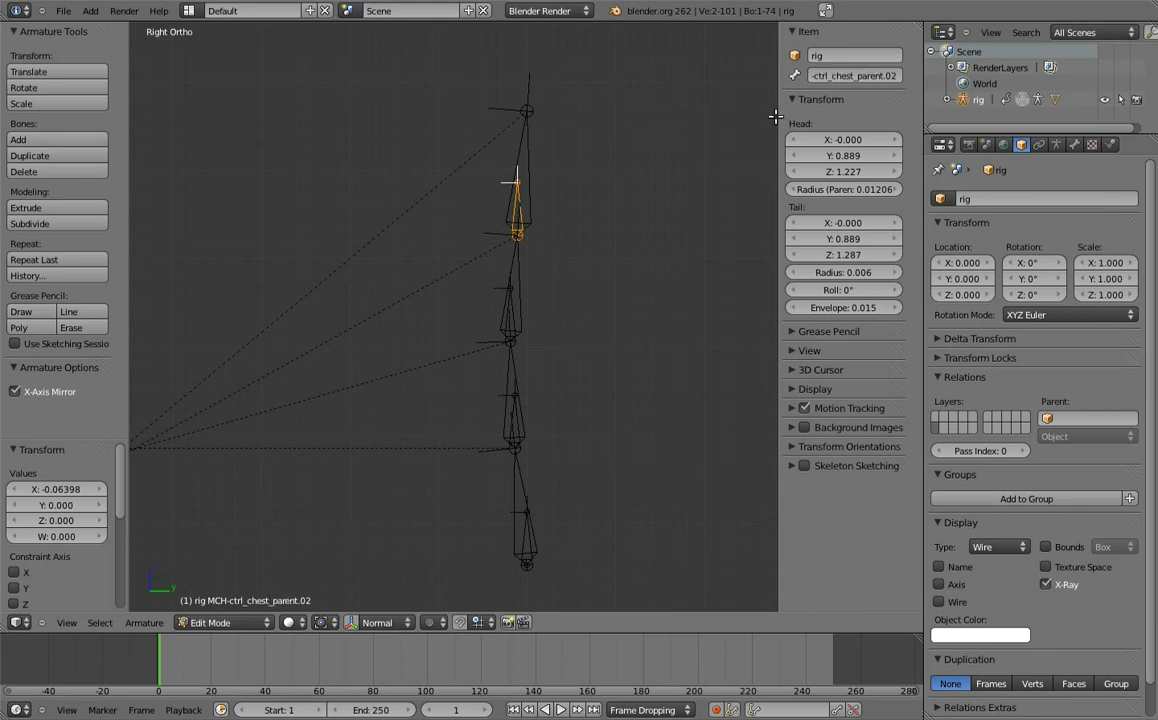
- Parent the MCH hips, spine, lower chest and upper chest bones to their _parent bones with Keep Offset
middle_click_drag(520, 383, 533, 330, "shift")
right_click(538, 480)
key("ctrl+p")
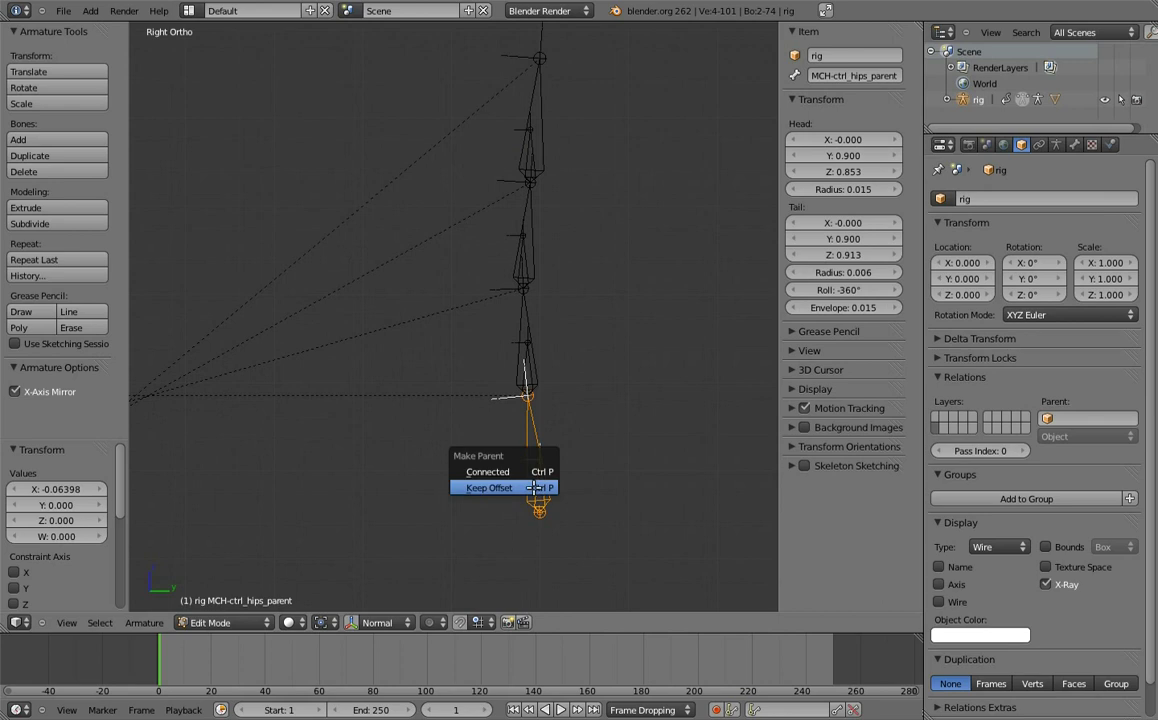
left_click(520, 472)
right_click(530, 338)
right_click(527, 372)
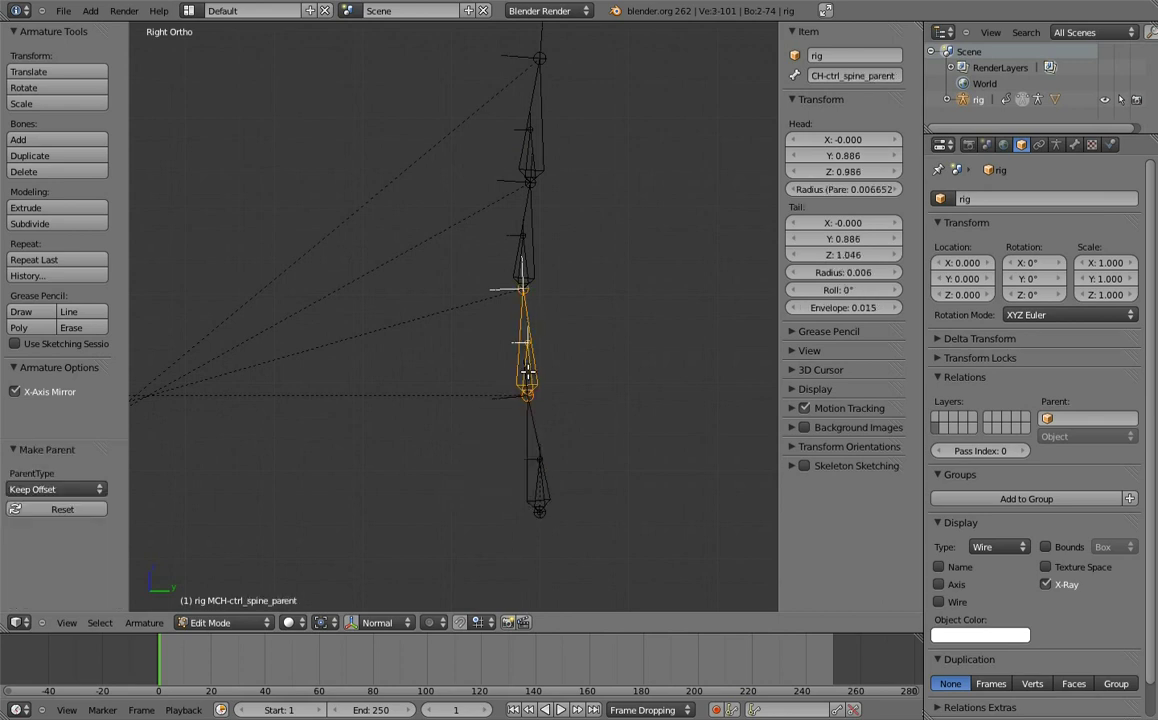
key("ctrl+p")
left_click(491, 372)
right_click(526, 262)
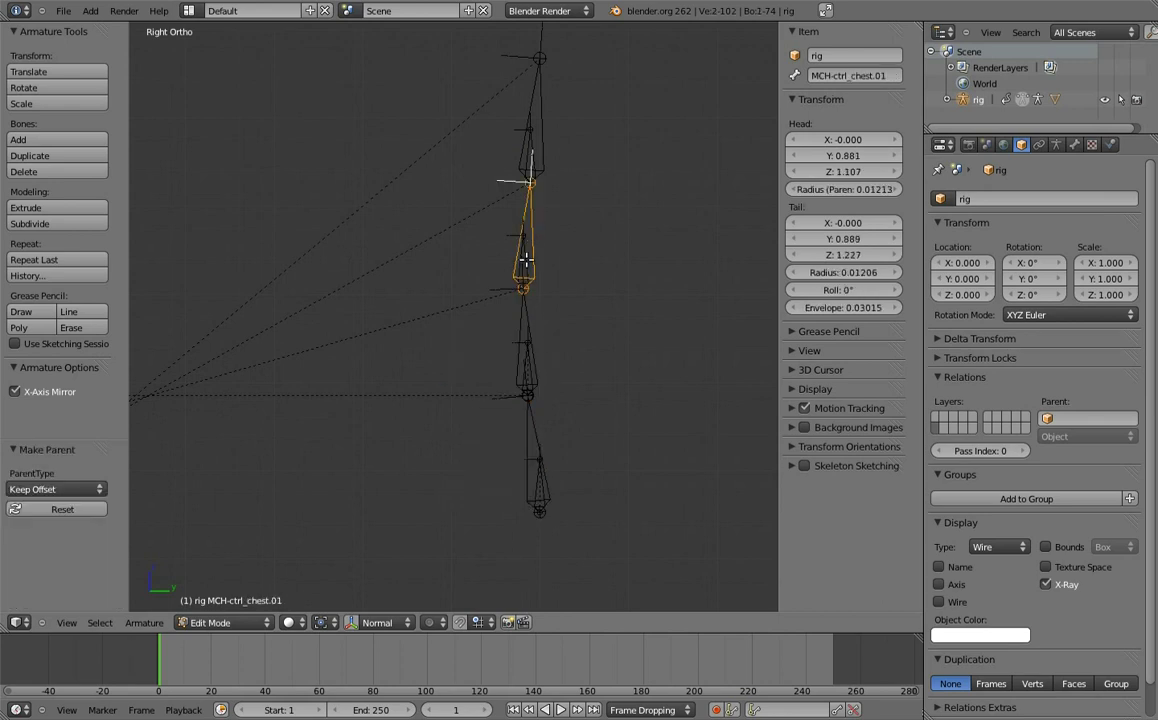
key("ctrl+p")
left_click(525, 263)
right_click(534, 155)
scroll(558, 212, "down", 1)
scroll(551, 290, "down", 1)
- In Pose Mode, test-rotate the hips, spine, lower chest and upper chest controls
key("ctrl+Tab")
right_click(510, 463)
key("r")
left_click(545, 400)
scroll(545, 400, "up", 1)
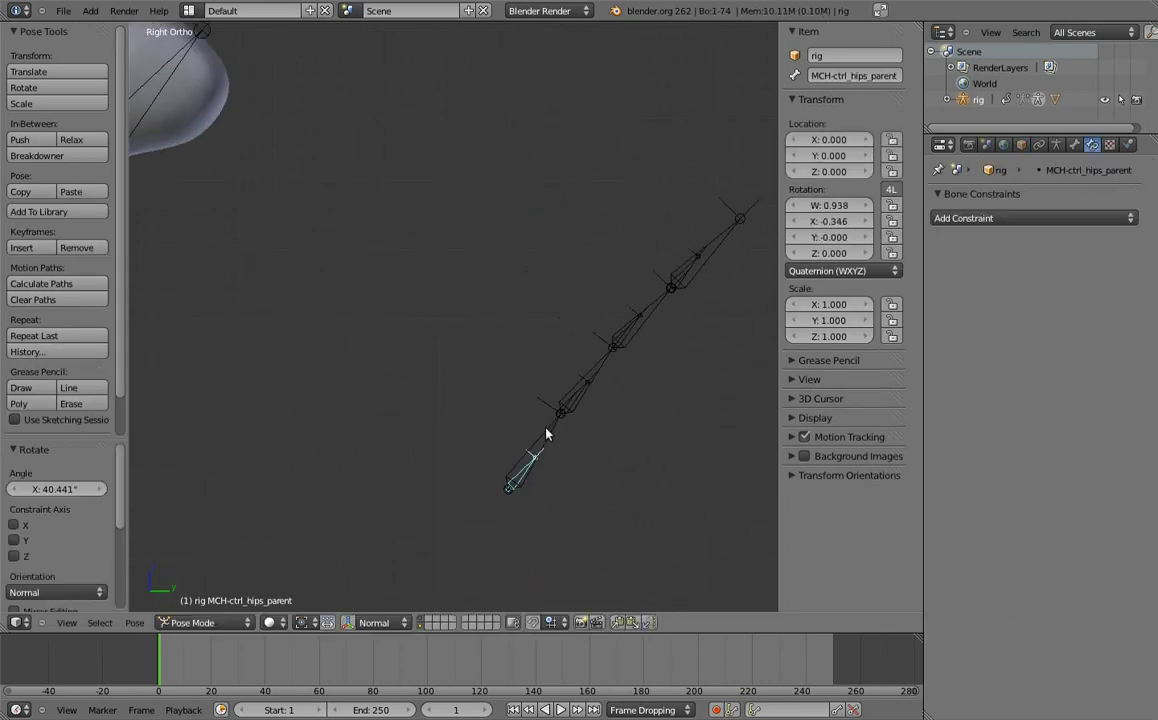
scroll(574, 434, "up", 2)
right_click(619, 436)
right_click(630, 430)
key("r")
left_click(668, 403)
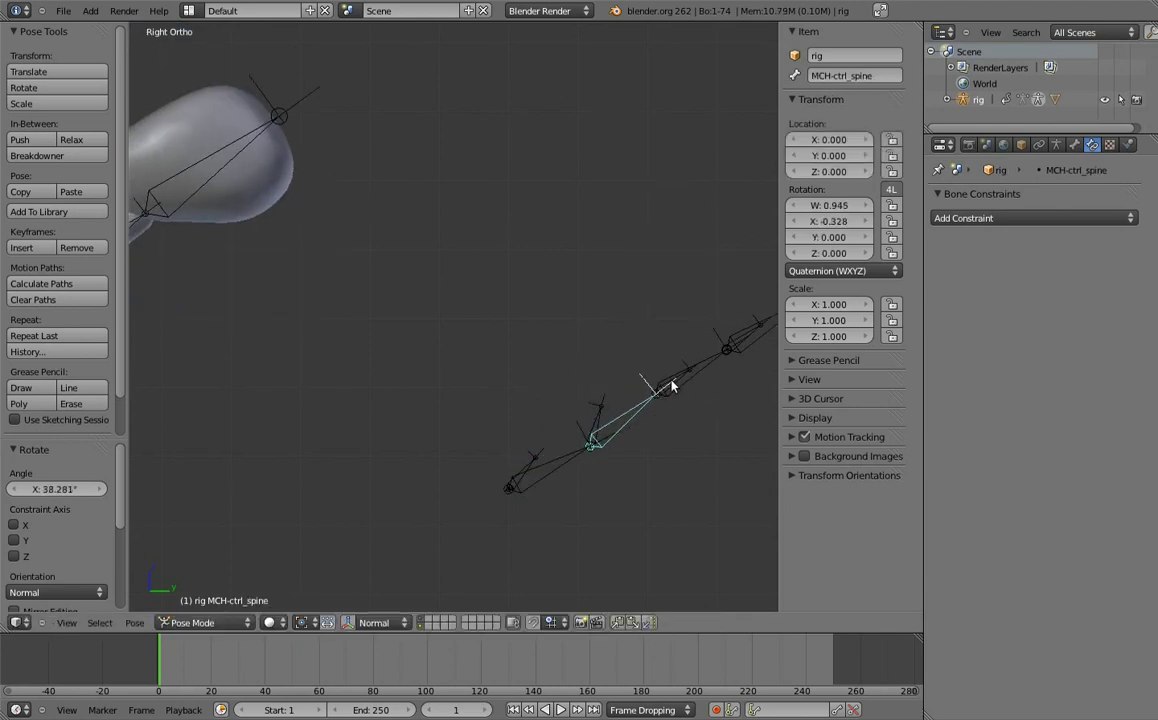
right_click(668, 398)
key("r")
left_click(741, 321)
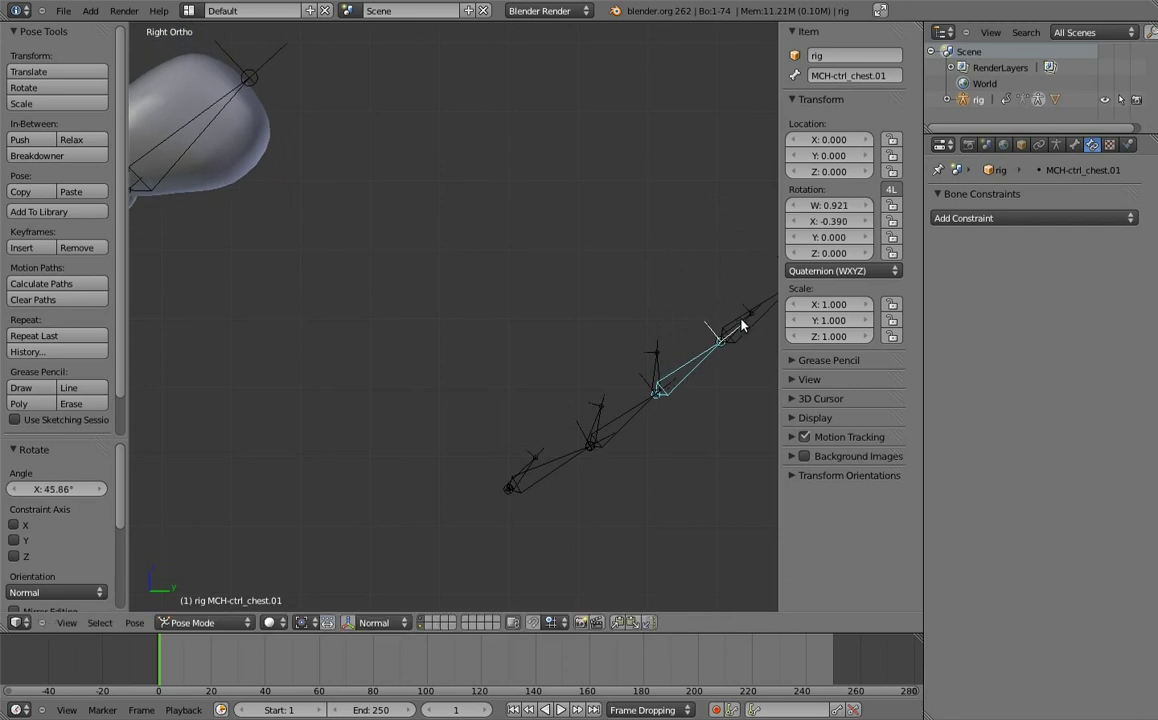
right_click(741, 321)
key("r")
left_click(760, 328)
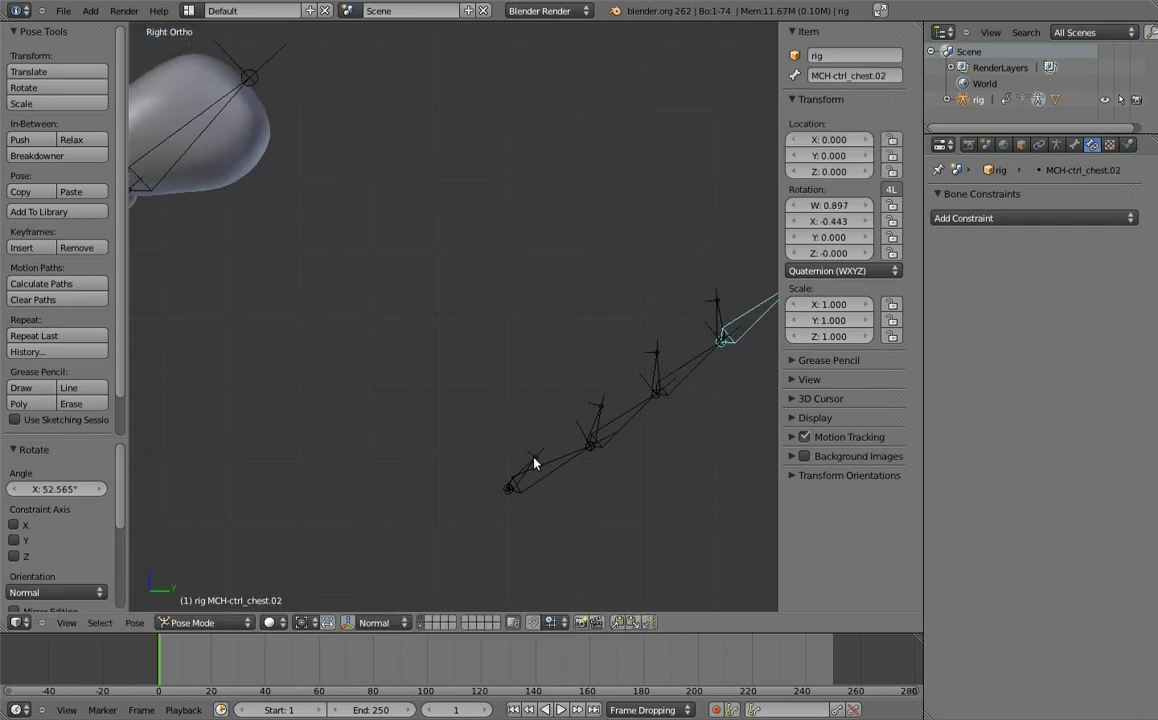
- Test-rotate the hips, spine and chest parent bones to check the hierarchy
right_click(535, 465)
key("r")
left_click(574, 388)
right_click(565, 400)
key("r")
left_click(578, 322)
right_click(578, 322)
key("r")
left_click(566, 252)
right_click(563, 251)
key("r")
left_click(548, 256)
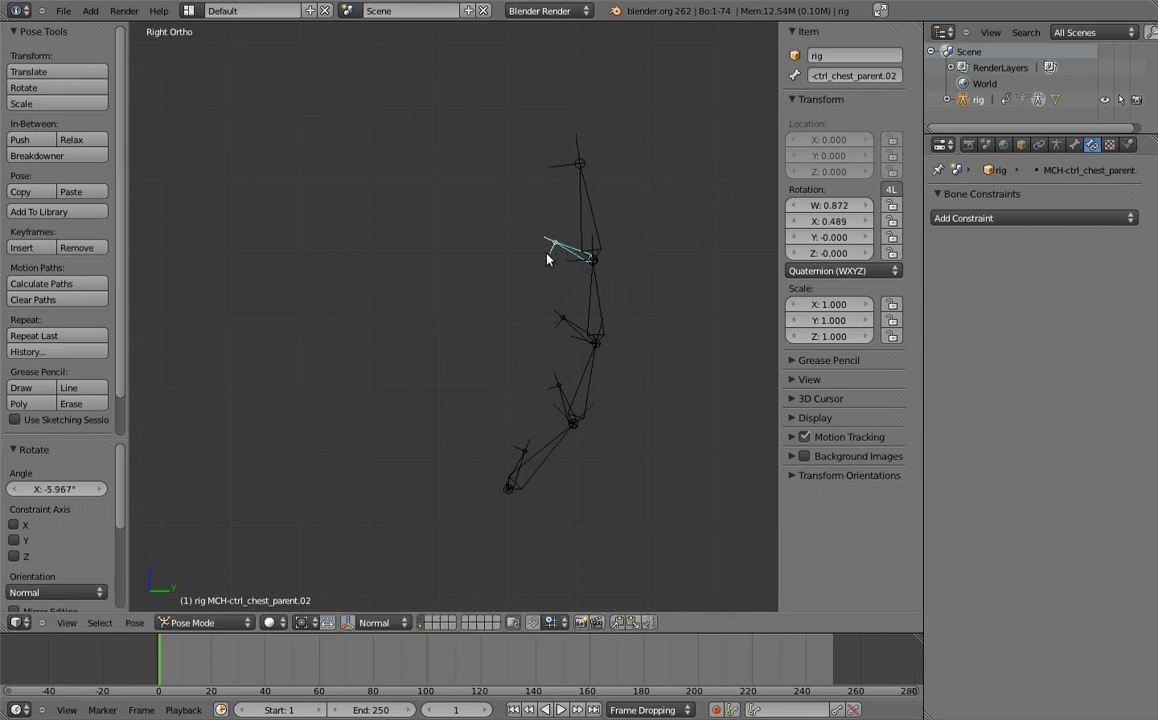
- Clear all test rotations so the chain stands straight, and return to Edit Mode
key("a")
key("a")
key("alt+r")
key("a")
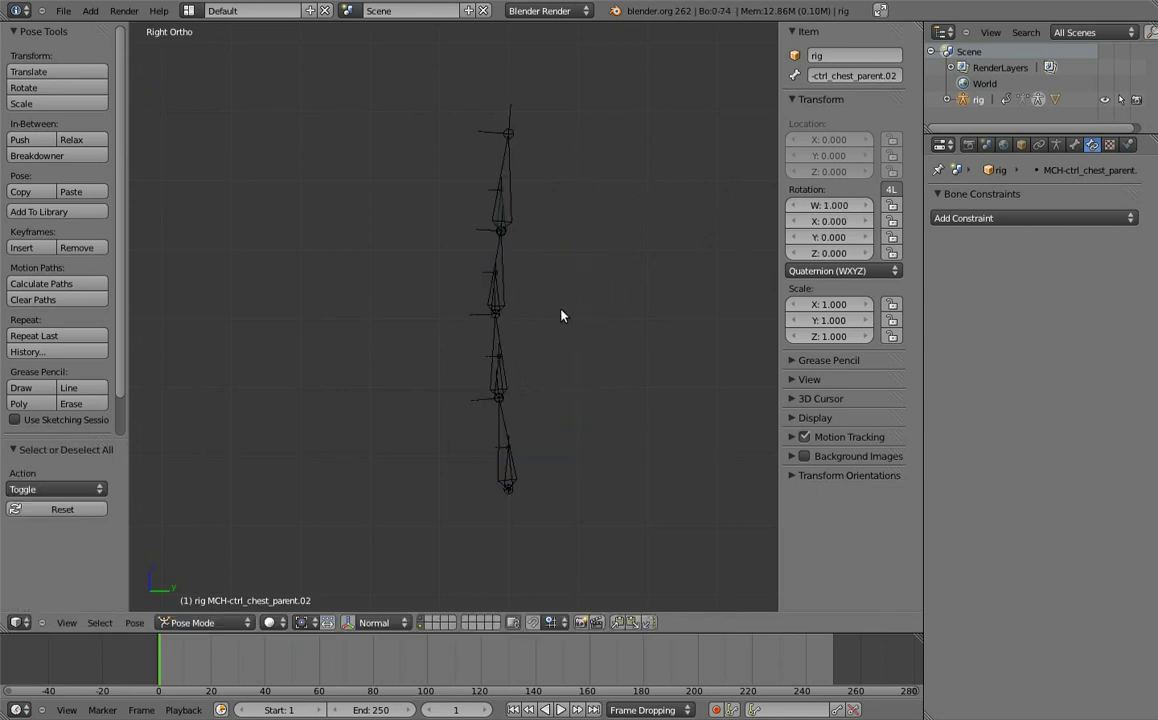
key("Tab")
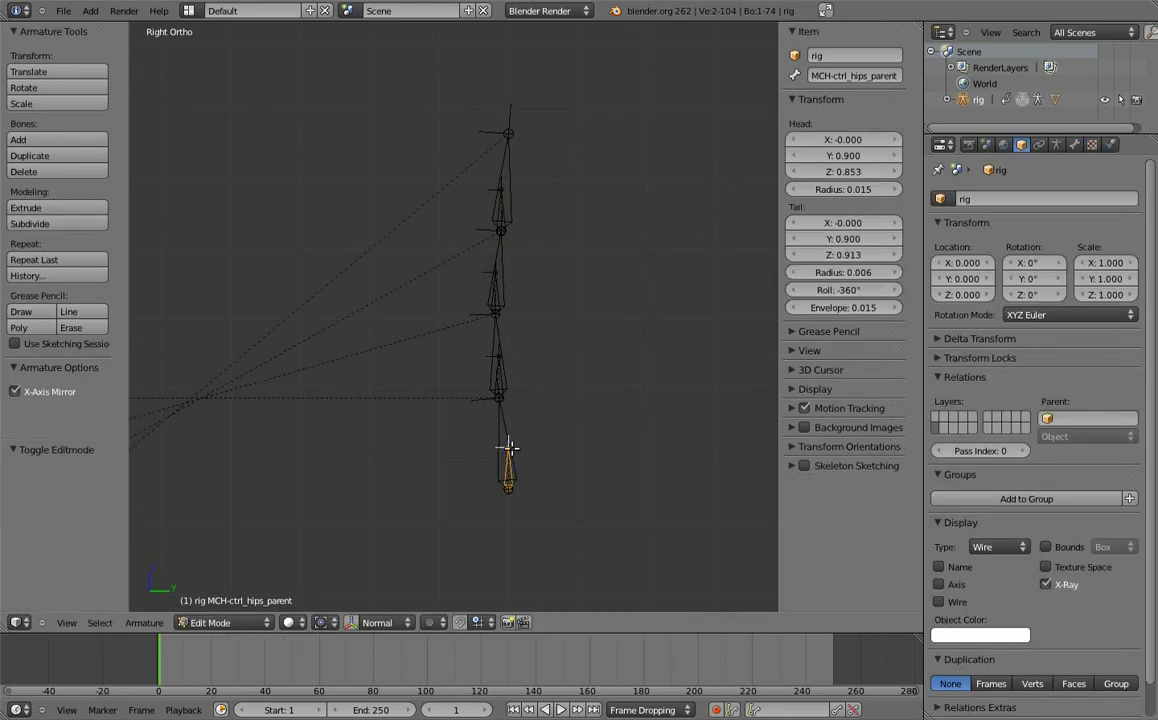
- Duplicate the hips parent bone into three copies beside the spine, stacked upward
key("shift+d")
key("y")
left_click(641, 472)
key("g")
left_click(661, 469)
key("shift+d")
key("z")
left_click(672, 324)
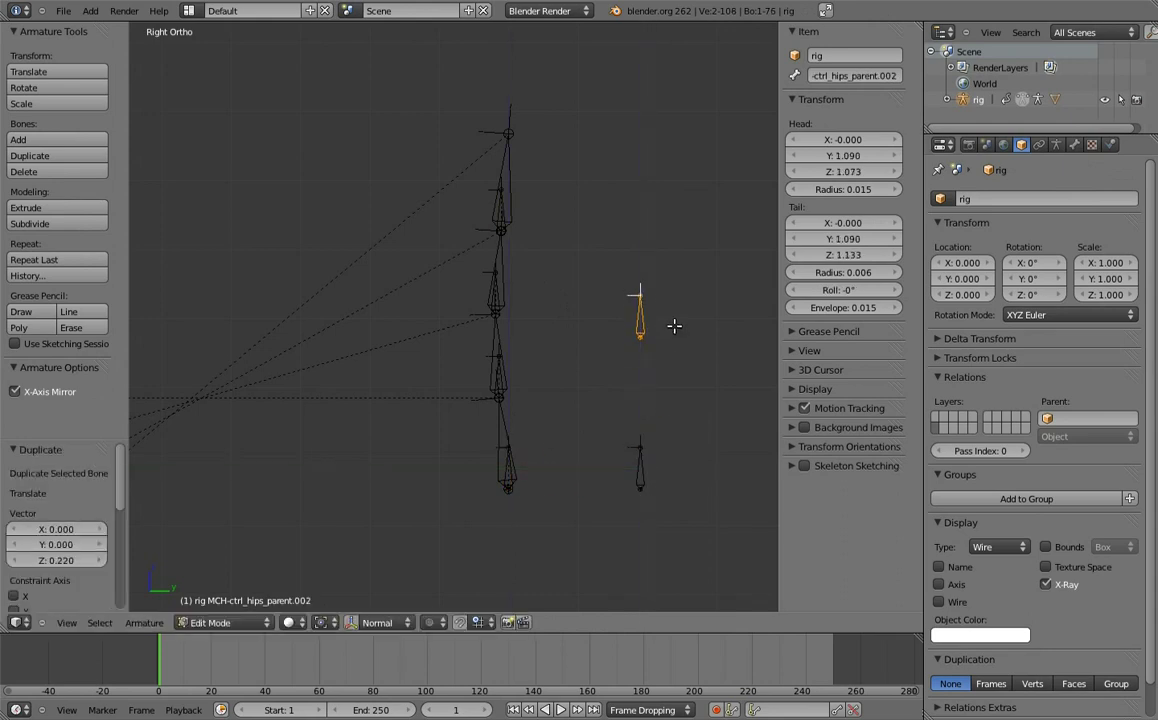
key("z")
left_click(681, 209)
- Rename the three new bones hips, spine and chest from bottom to top, then enter Pose Mode
right_click(641, 470)
left_click(840, 80)
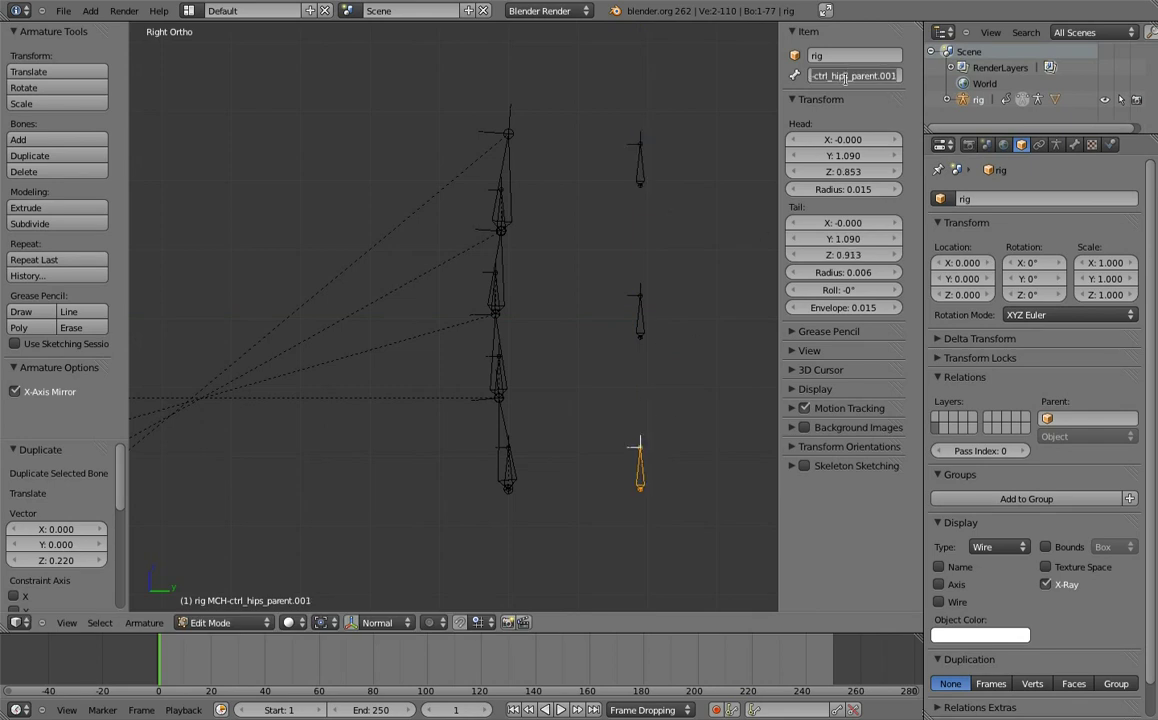
type("hips")
key("Escape")
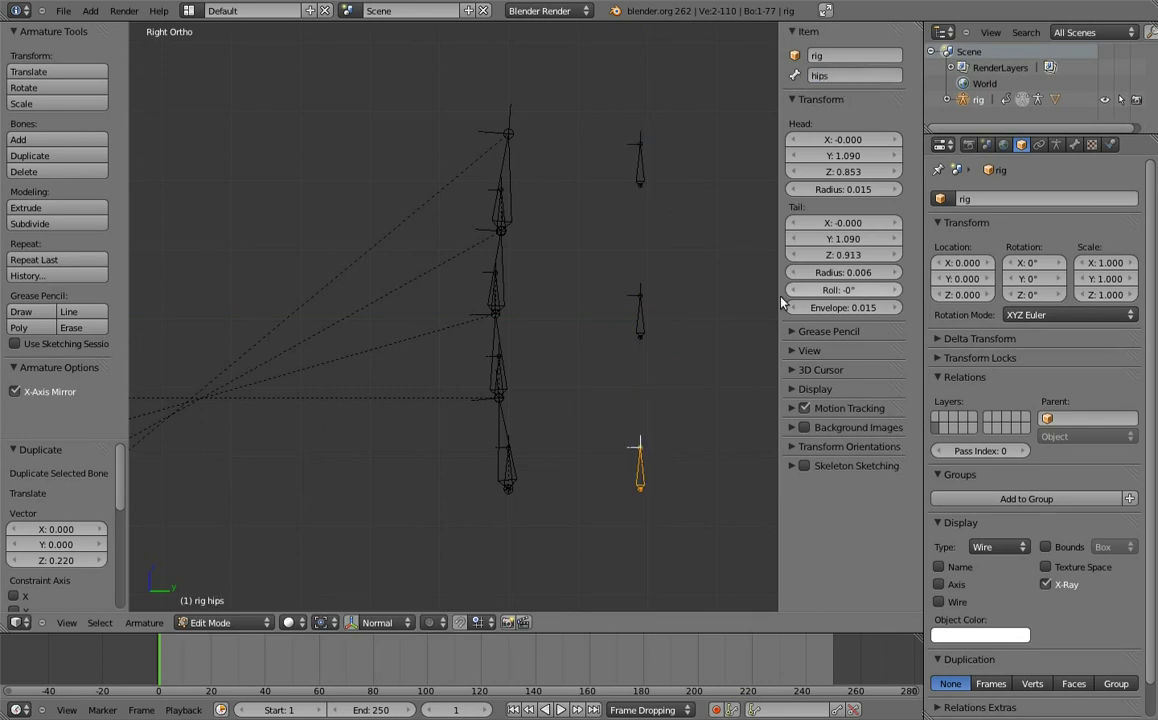
right_click(632, 310)
left_click(853, 75)
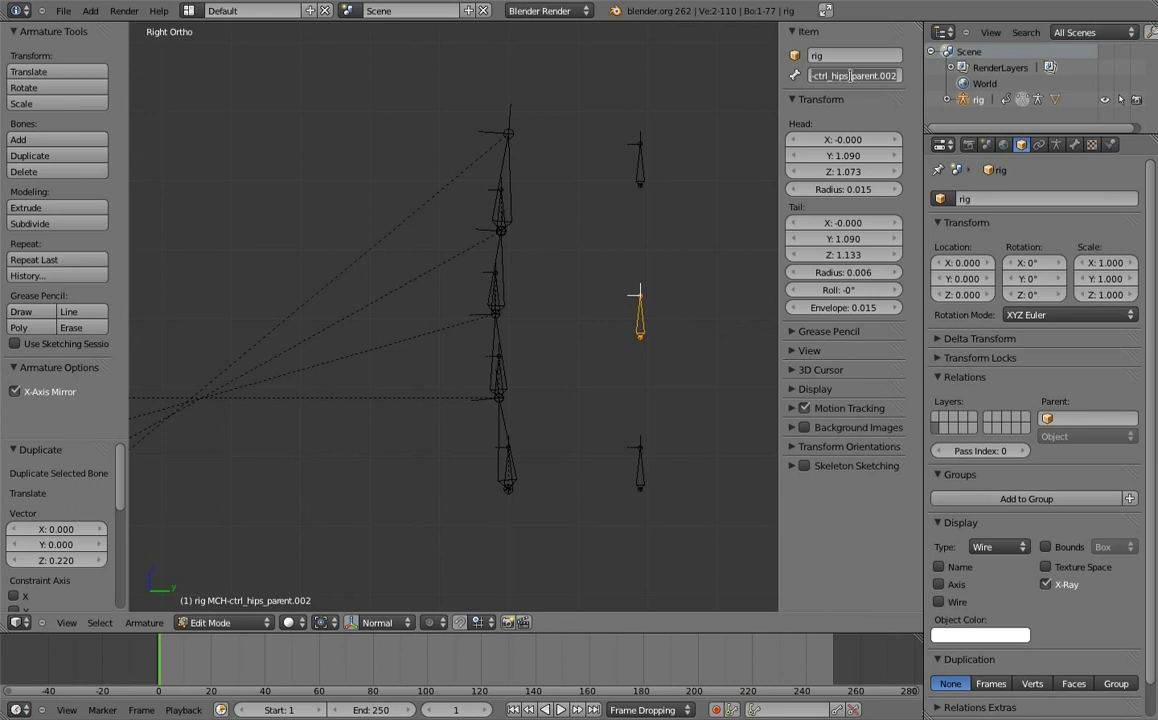
type("spi")
key("Return")
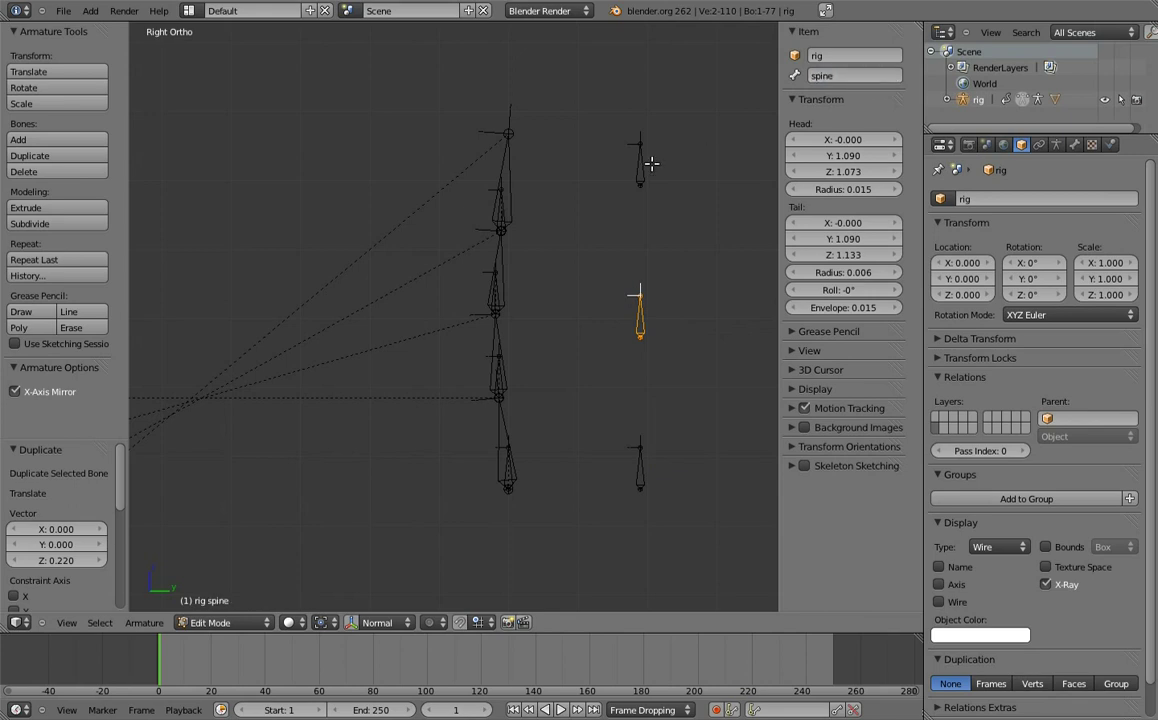
right_click(641, 160)
left_click(876, 75)
type("c")
key("Return")
key("ctrl+Tab")
left_click(640, 465)
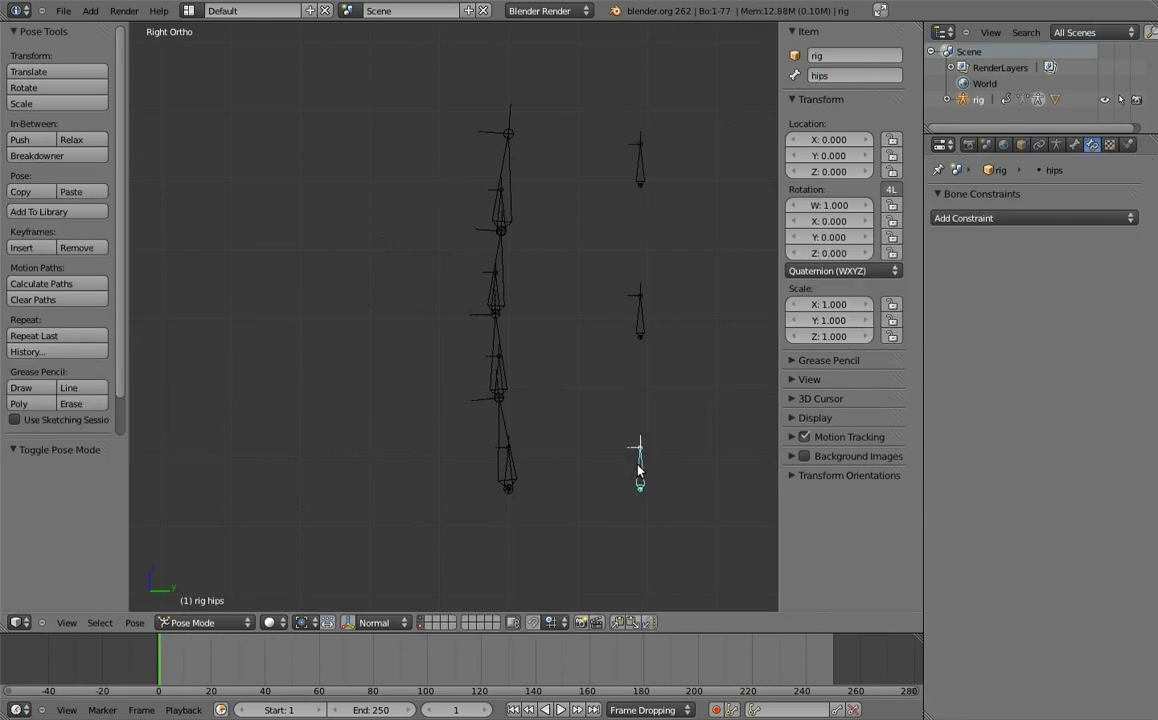
- Add Copy Transforms constraints: hips parent copies hips, both chest parents copy chest
left_click(507, 467, "shift")
key("shift+ctrl+c")
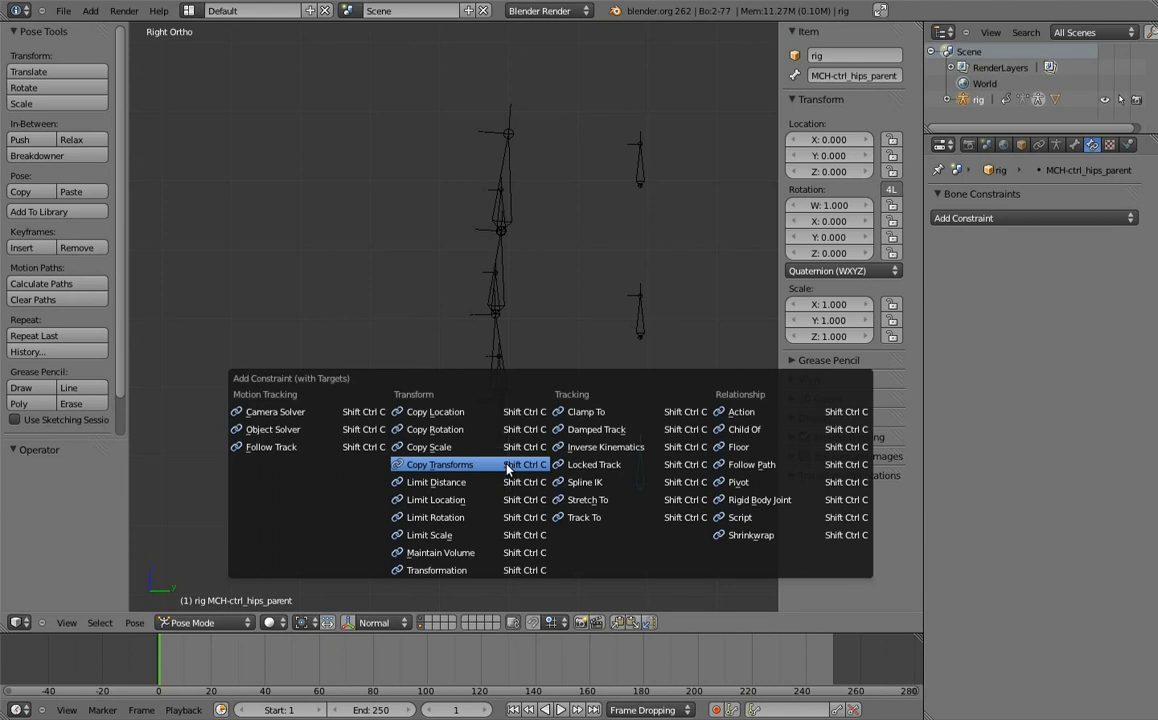
left_click(498, 467)
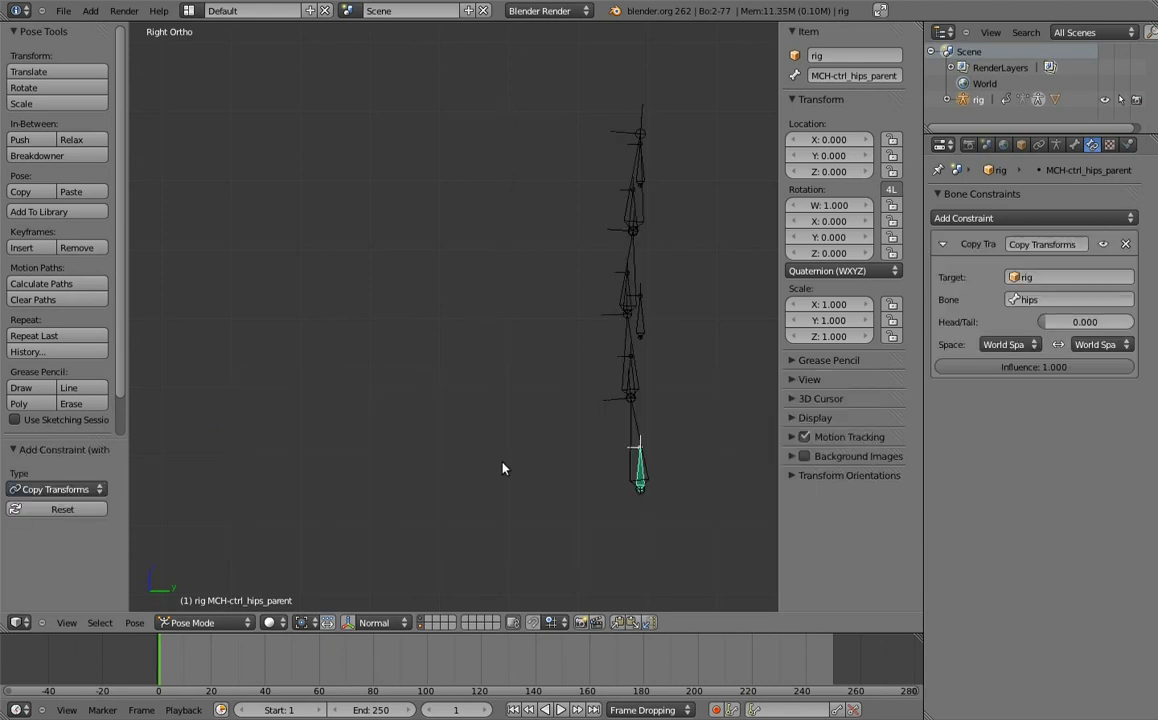
right_click(641, 332)
right_click(640, 183)
right_click(640, 183)
right_click(640, 186, "shift")
key("shift+ctrl+c")
left_click(590, 209)
right_click(640, 183)
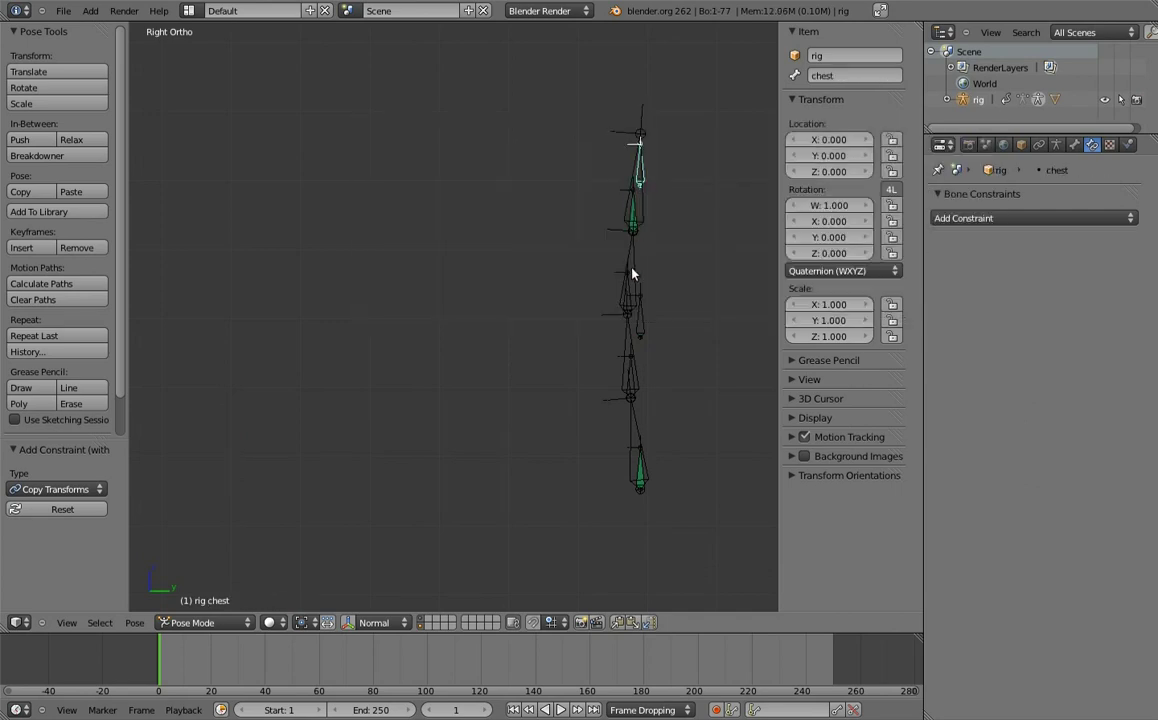
right_click(627, 290, "shift")
key("shift+ctrl+c")
left_click(574, 294)
- Make the spine parent copy spine, and add a second Copy Transforms from spine to the lower chest parent
right_click(644, 326)
right_click(629, 378, "shift")
key("shift+ctrl+c")
left_click(560, 374)
right_click(640, 322)
right_click(629, 293, "shift")
key("shift+ctrl+c")
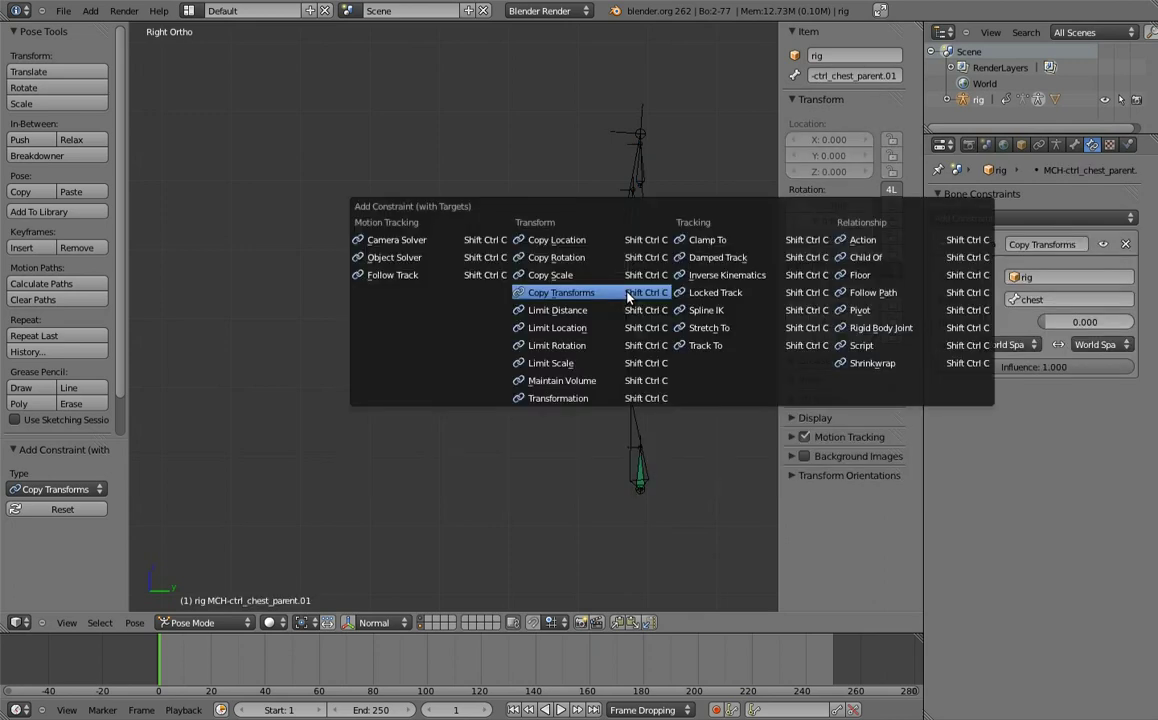
left_click(628, 294)
- Test-rotate chest and spine, then lower the chest parent's spine constraint influence to 0.238
right_click(640, 180)
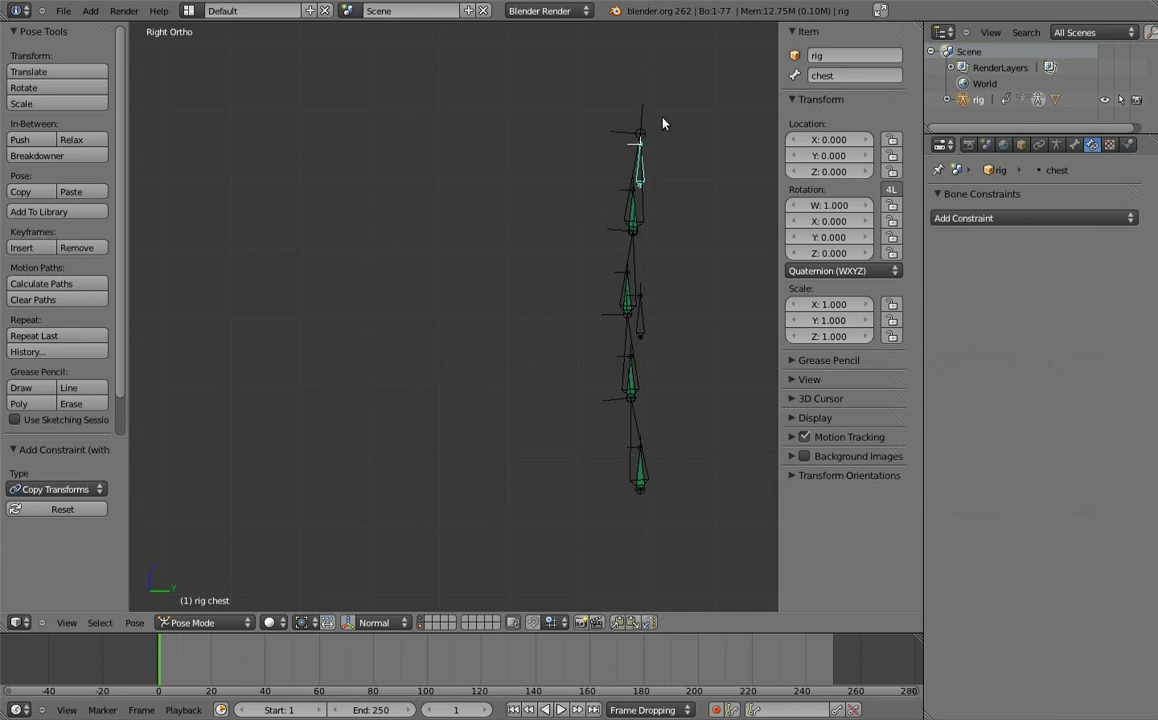
key("r")
left_click(543, 163)
right_click(643, 309)
key("r")
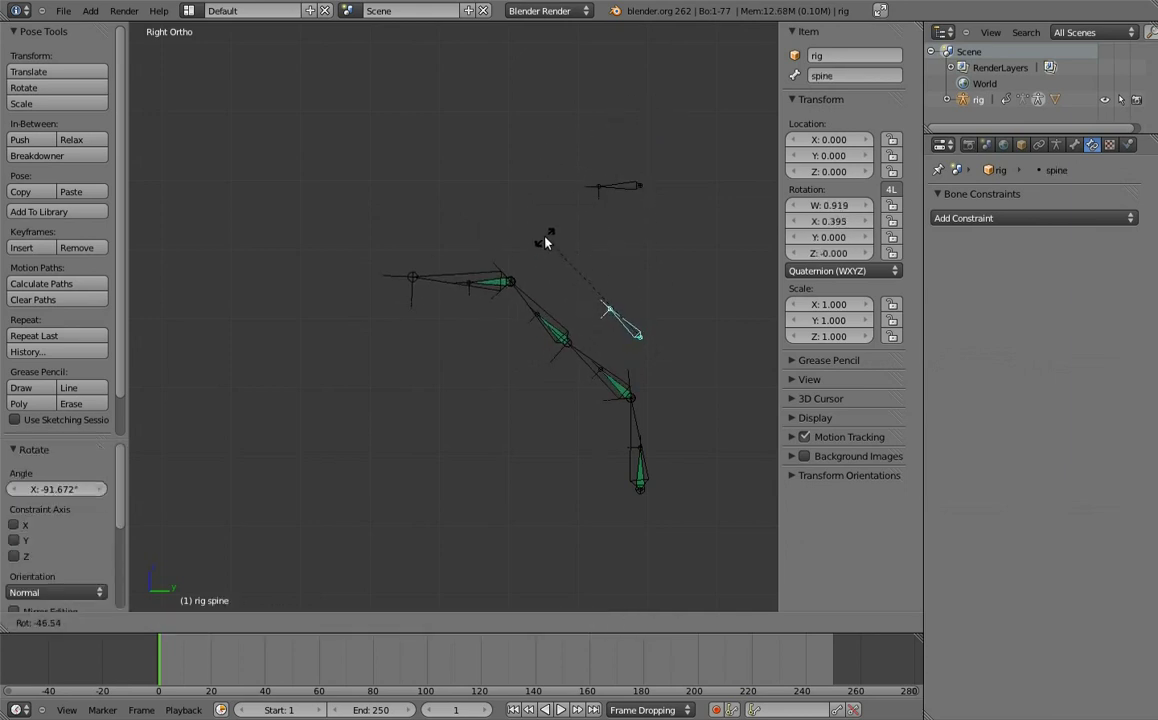
left_click(554, 290)
right_click(550, 320)
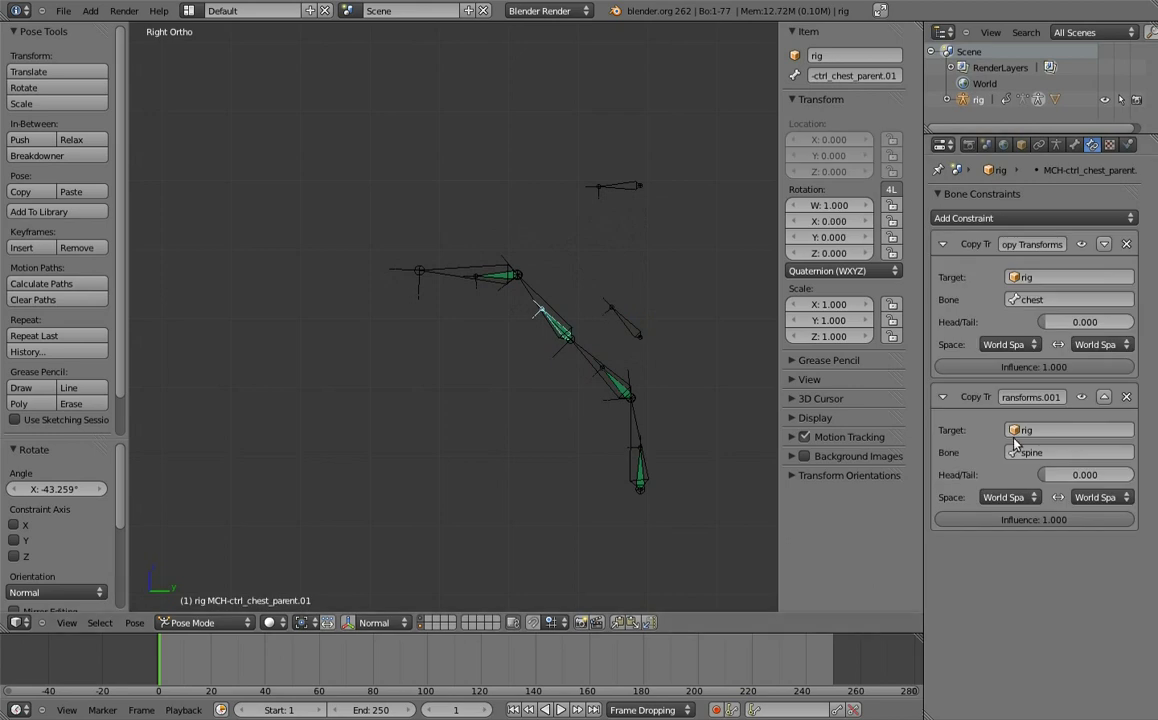
left_click_drag(1080, 521, 928, 536)
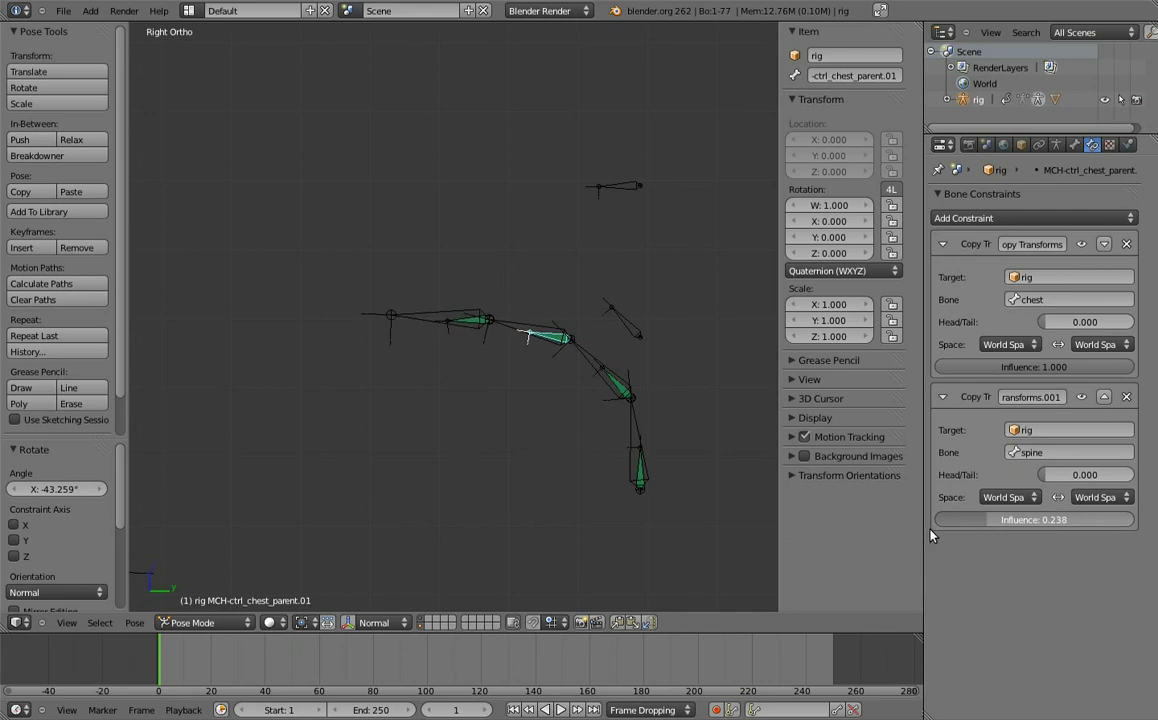
- Clear all test rotations and switch the armature back to Edit Mode
right_click(600, 188)
key("r")
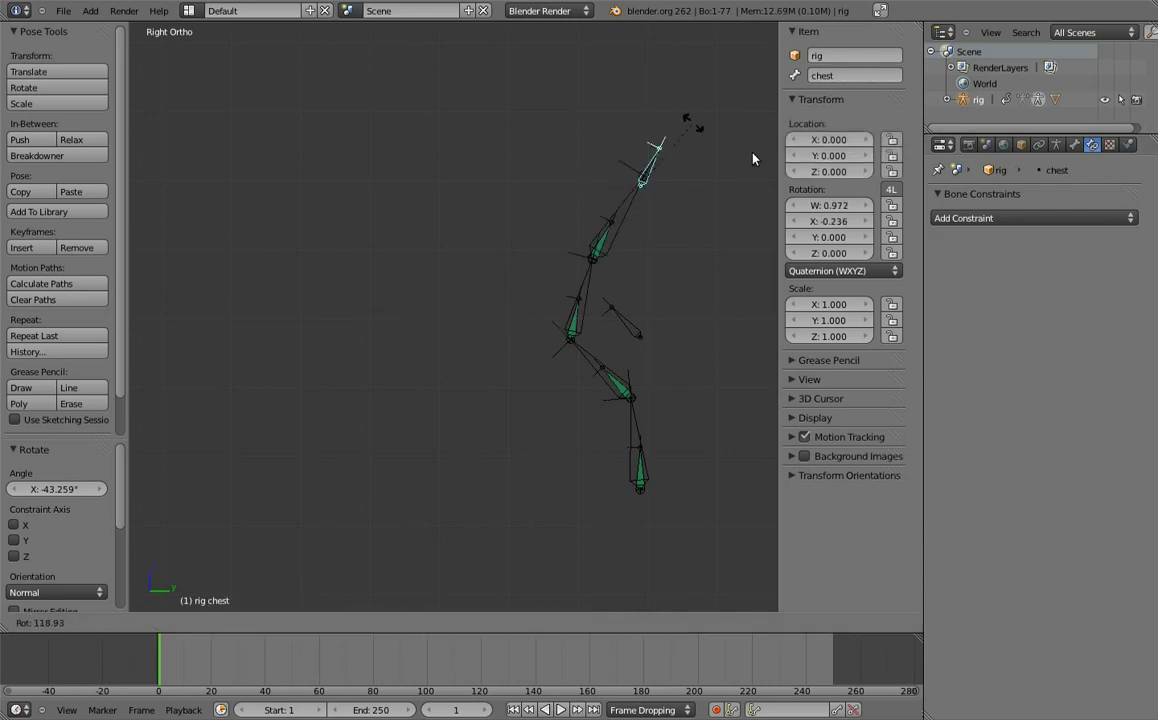
key("Escape")
key("r")
key("Escape")
key("a")
key("alt+r")
key("a")
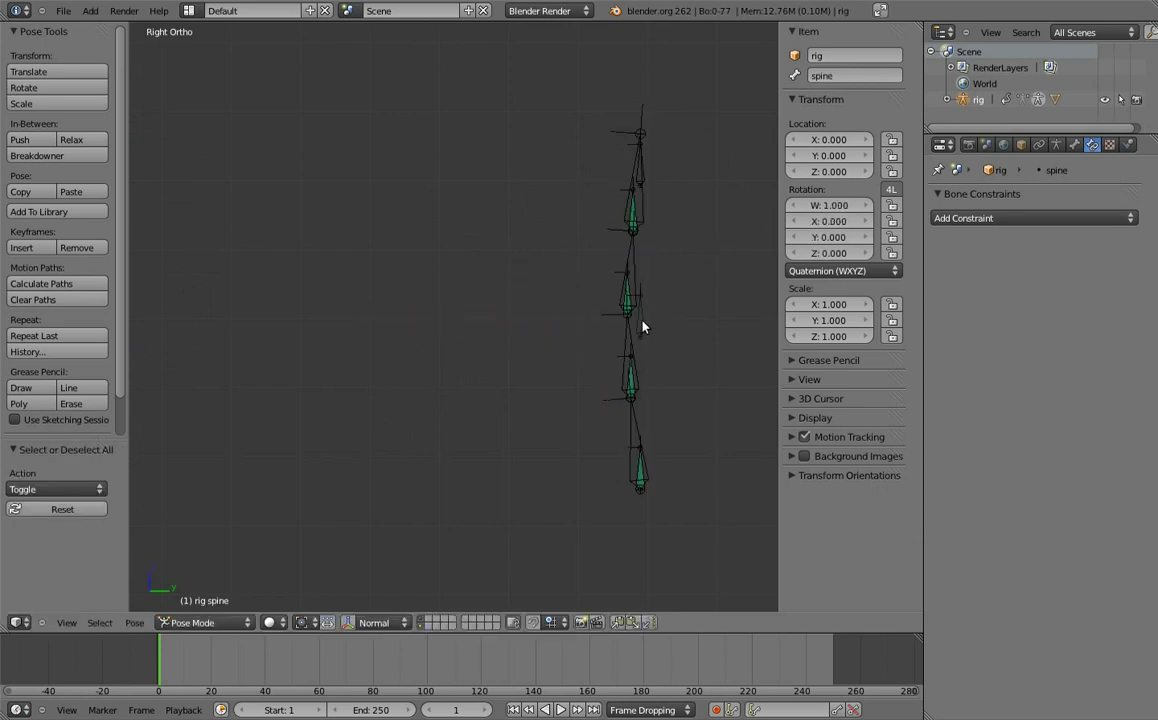
key("Tab")
scroll(620, 312, "up", 2)
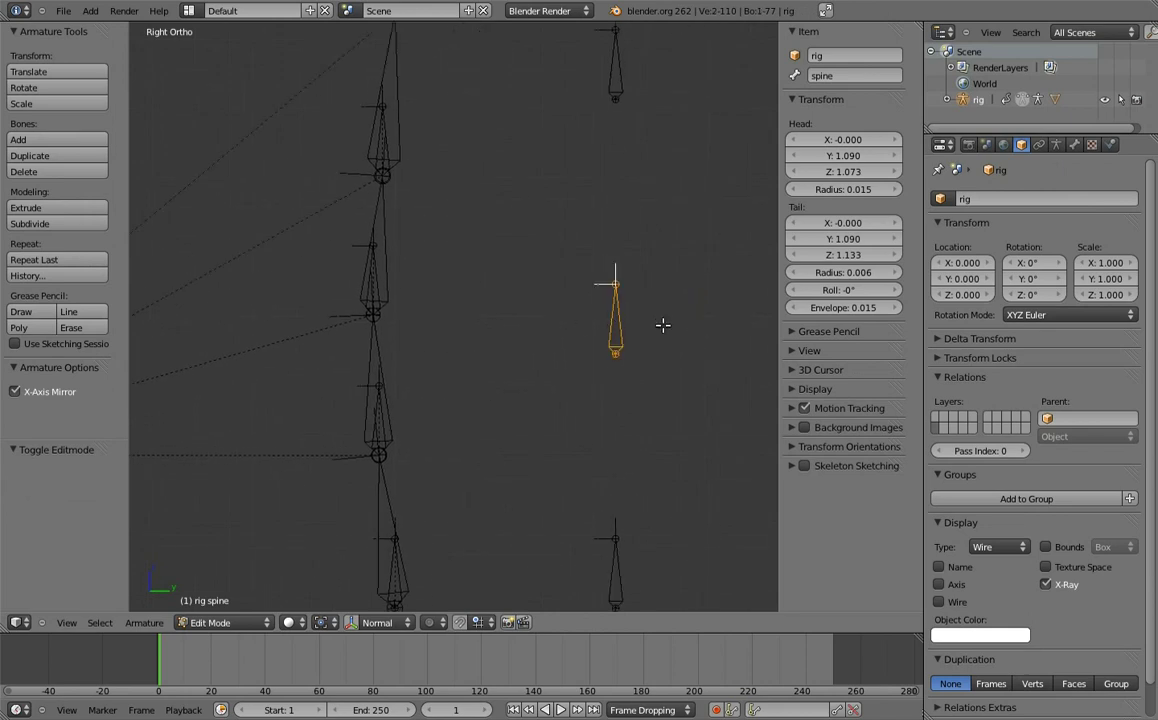
- Duplicate the spine bone, rename the copy MCH-spine_parent, and shift it 0.020 along Y onto spine
key("shift+d")
key("y")
left_click(630, 308)
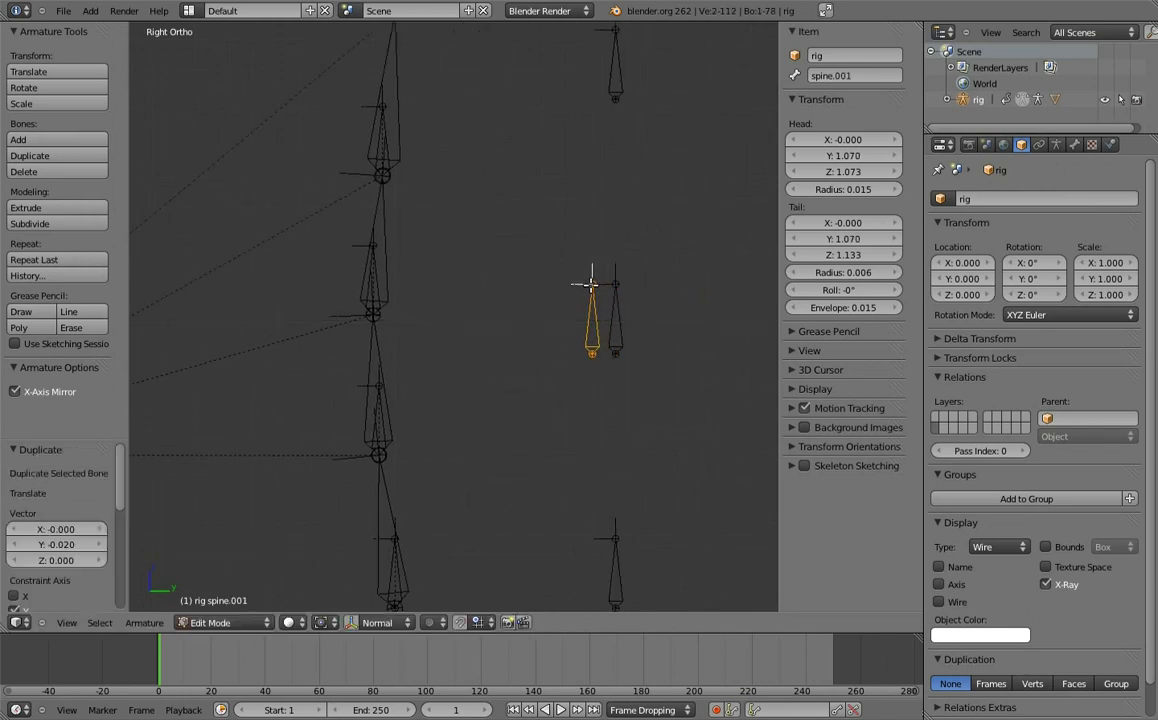
key("g")
key("z")
left_click(615, 277)
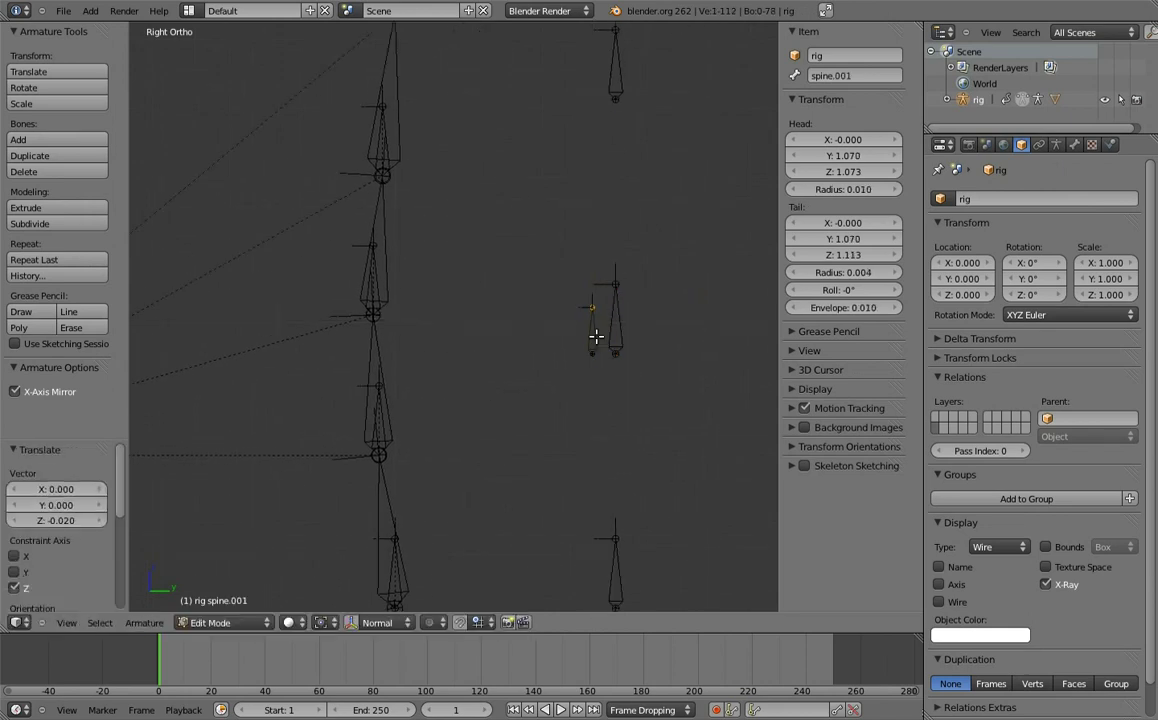
left_click(838, 77)
type("MCH-")
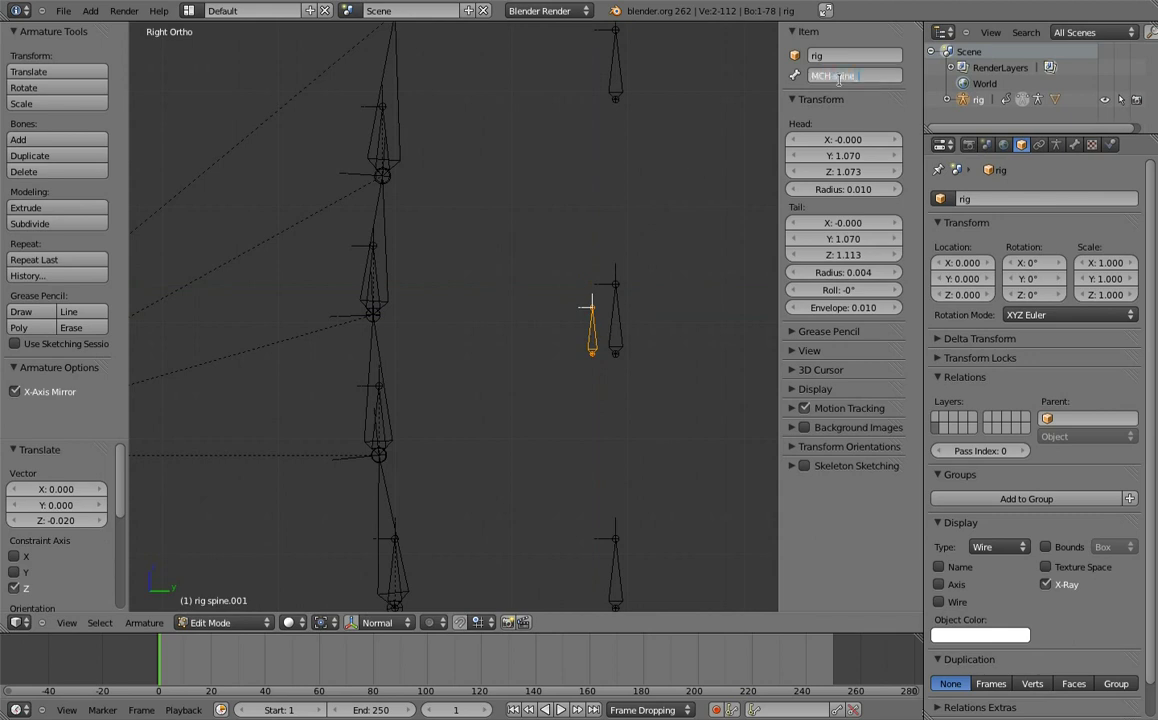
type("_parent")
key("Return")
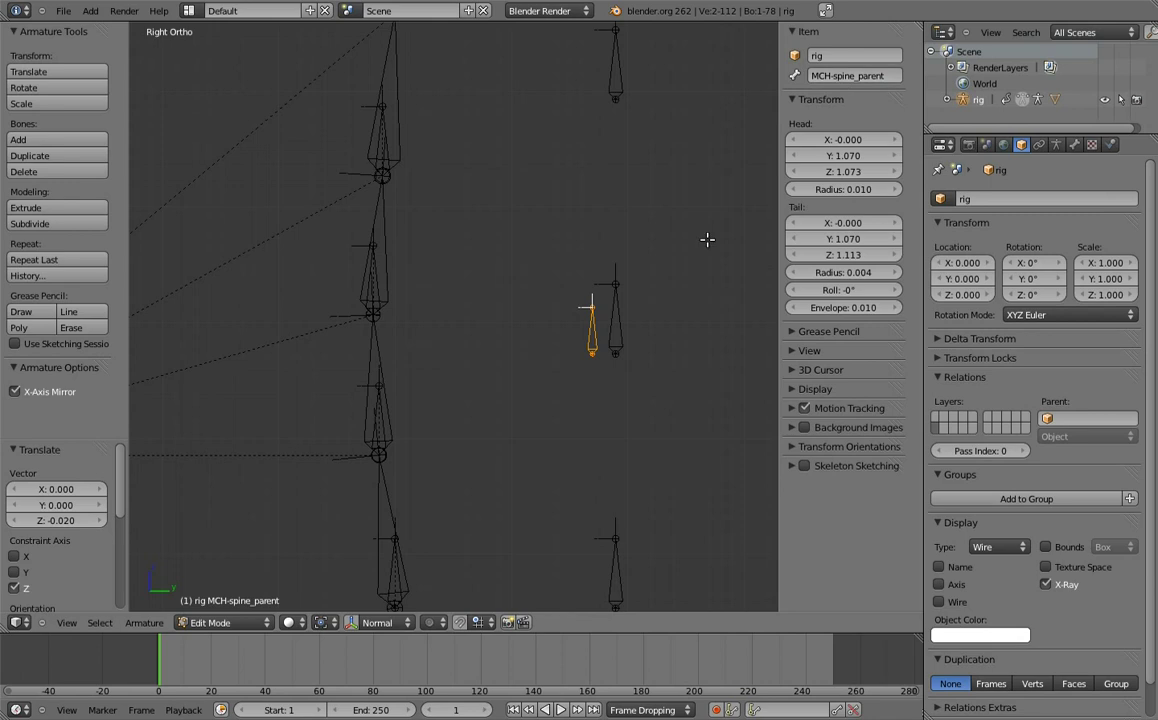
key("g")
key("y")
left_click(620, 330)
- Parent spine to MCH-spine_parent with Keep Offset and return to Pose Mode
right_click(617, 332)
right_click(618, 332)
key("ctrl+p")
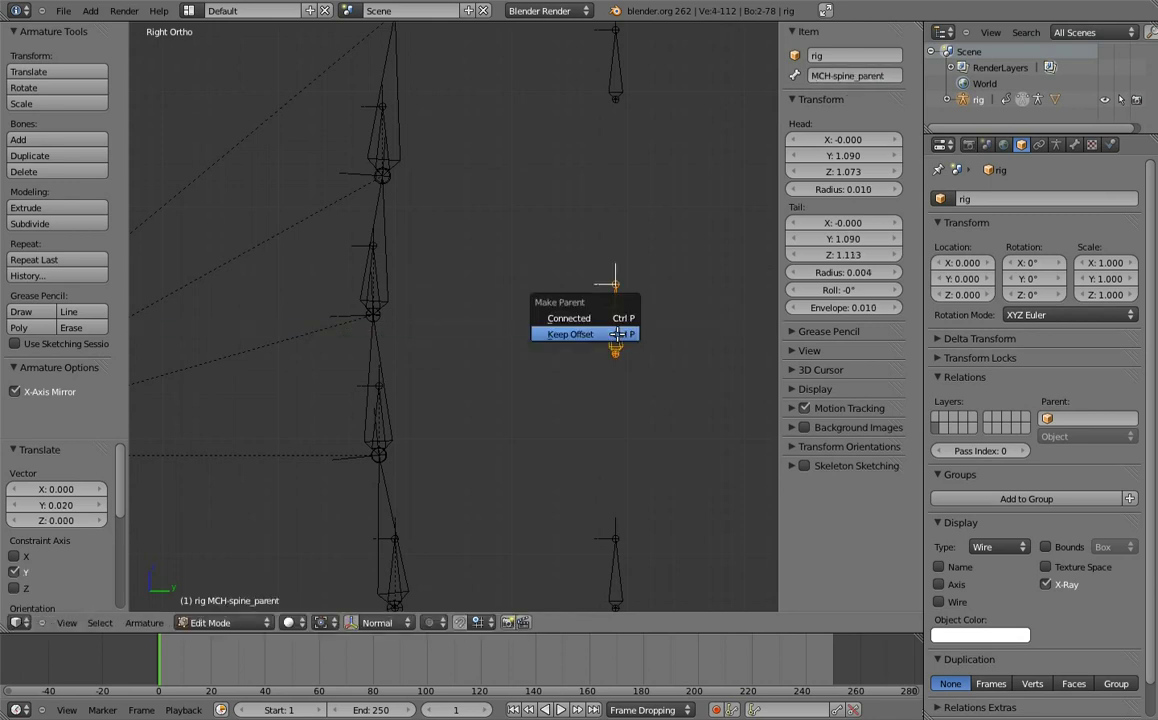
left_click(615, 346)
key("ctrl+Tab")
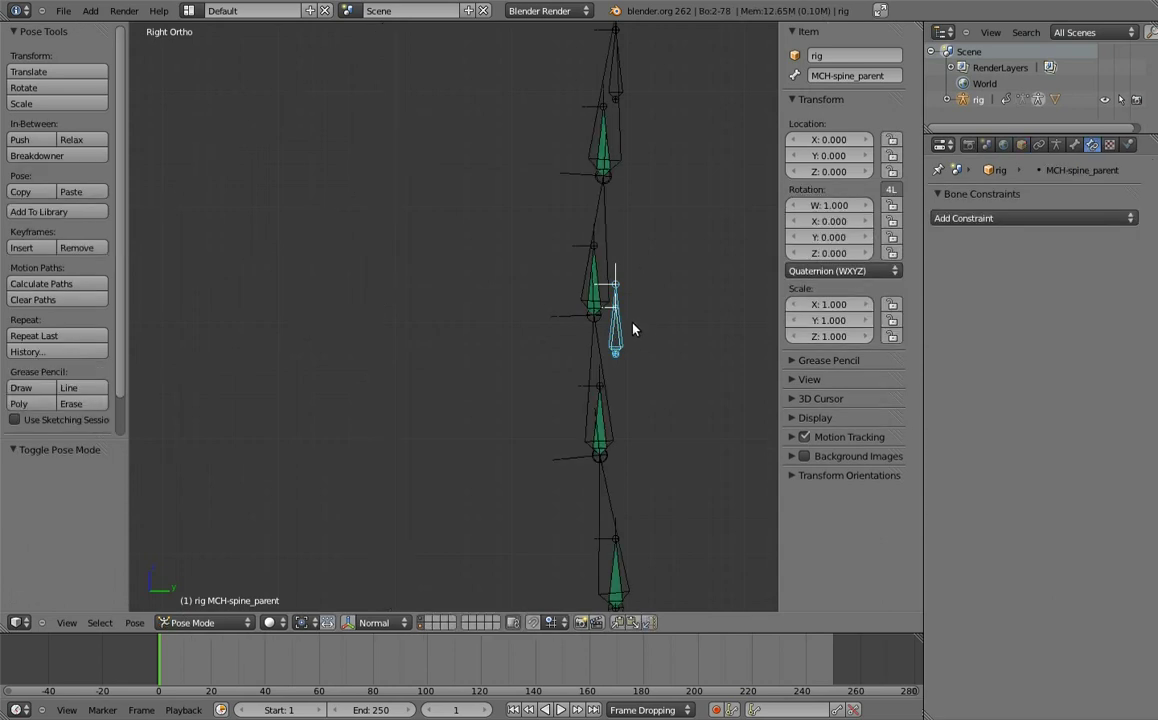
scroll(620, 118, "up", 2, "shift")
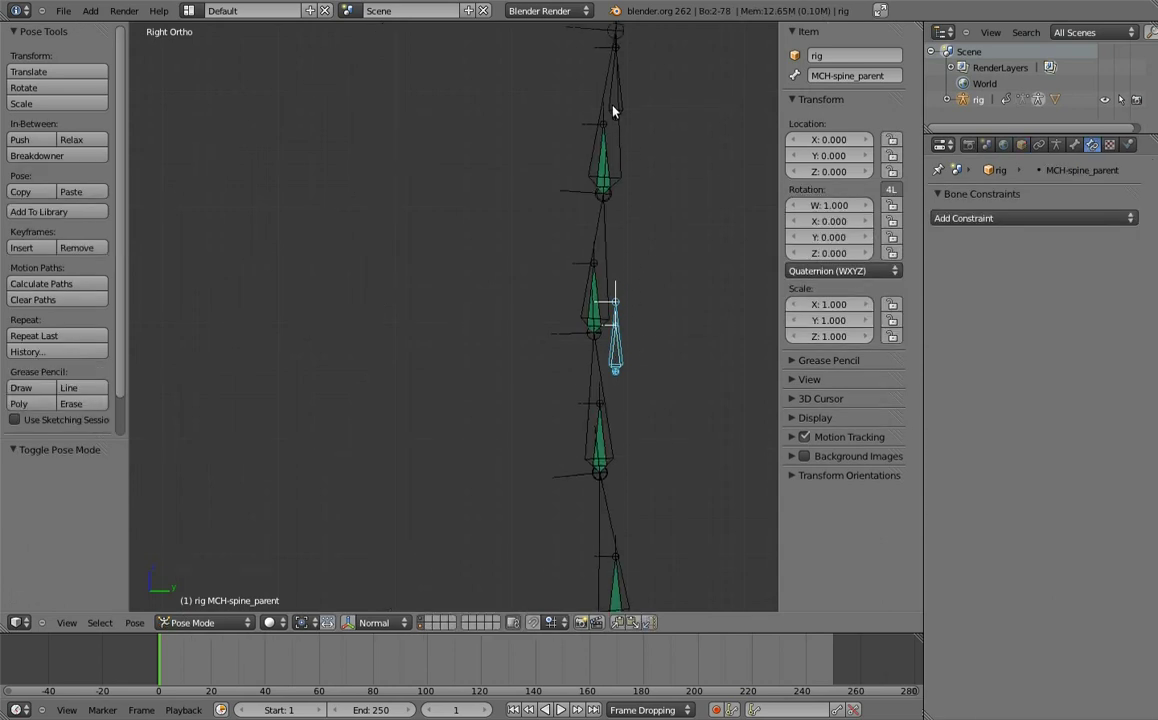
right_click(614, 112)
right_click(617, 358, "shift")
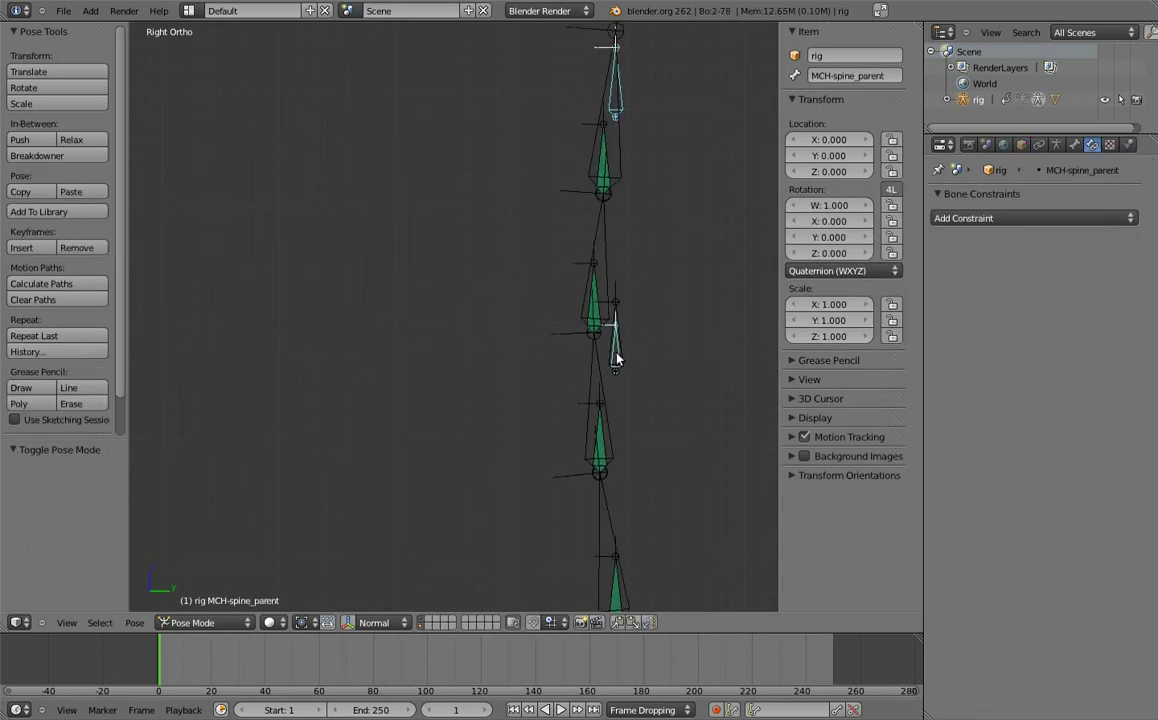
- Add Copy Transforms constraints on MCH-spine_parent targeting the chest, then the hips
key("ctrl+shift+c")
left_click(614, 357)
middle_click_drag(628, 388, 589, 451, "shift")
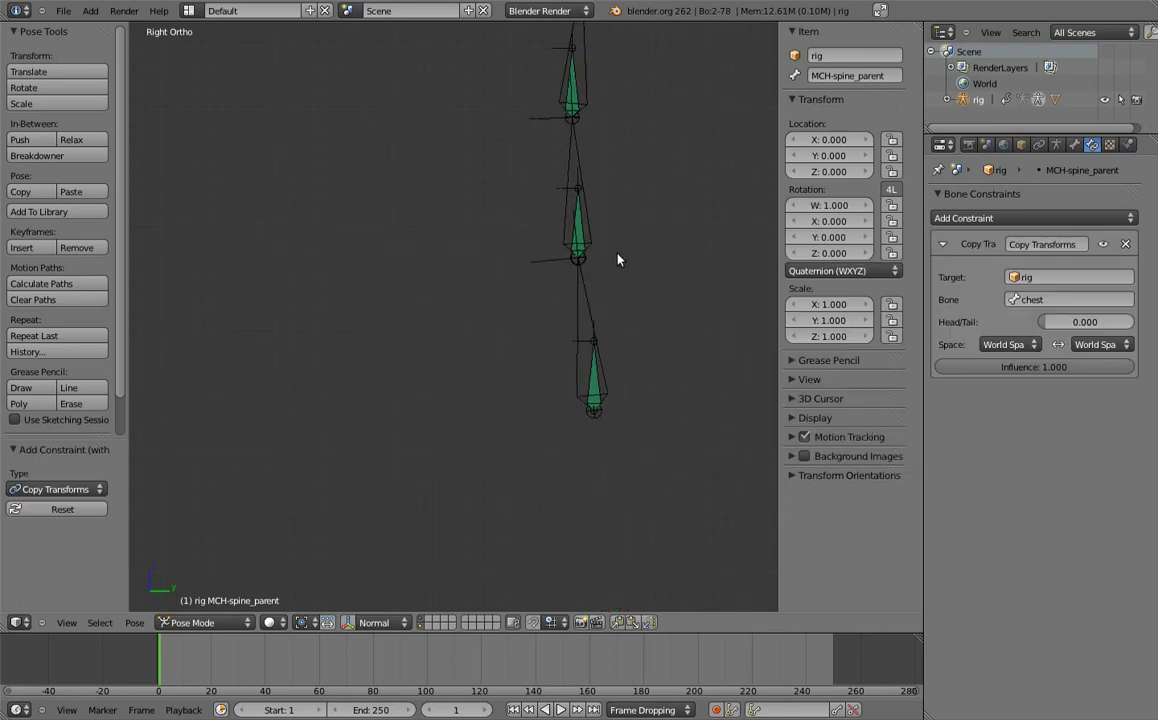
right_click(589, 451)
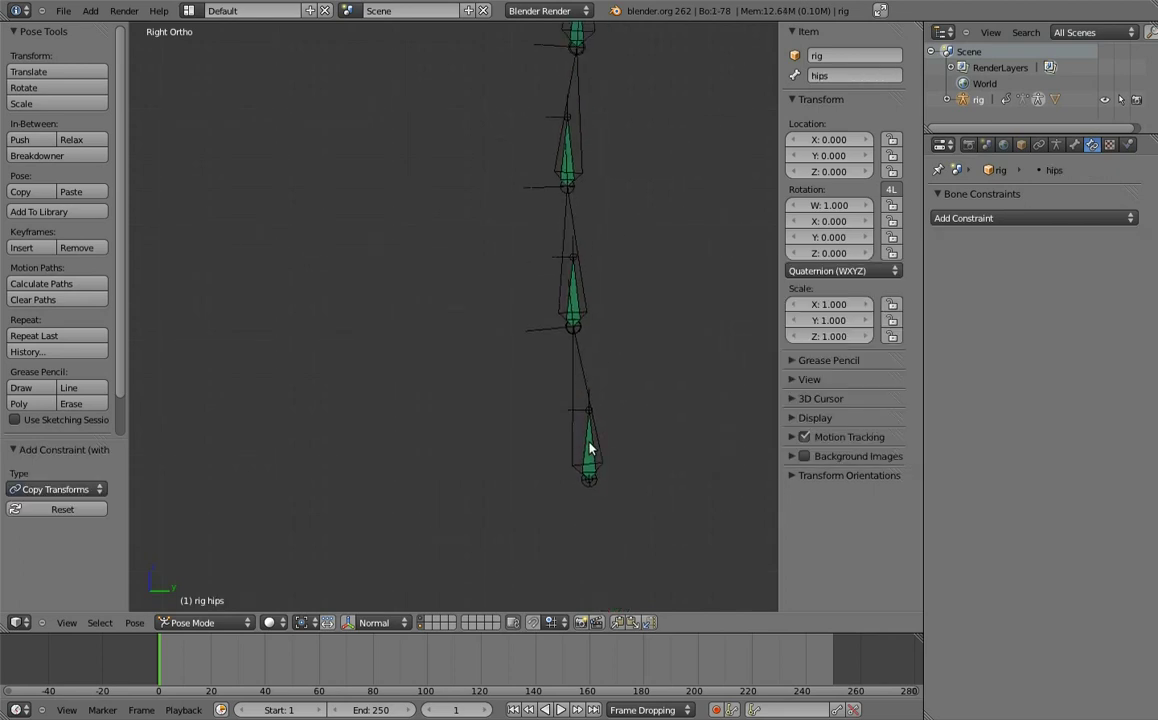
right_click(589, 451)
right_click(589, 451)
scroll(610, 300, "up", 3, "shift")
scroll(605, 300, "up", 3, "shift")
scroll(594, 300, "up", 2)
scroll(580, 268, "up", 2)
scroll(620, 290, "up", 2)
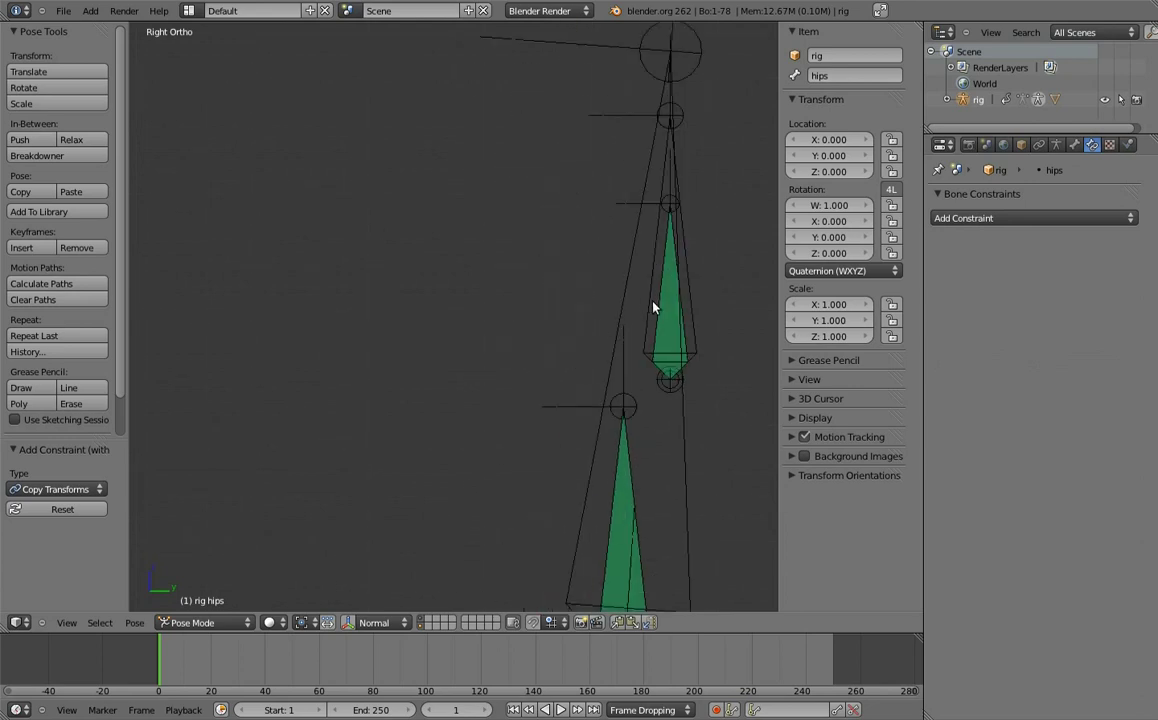
right_click(662, 319)
key("shift+ctrl+c")
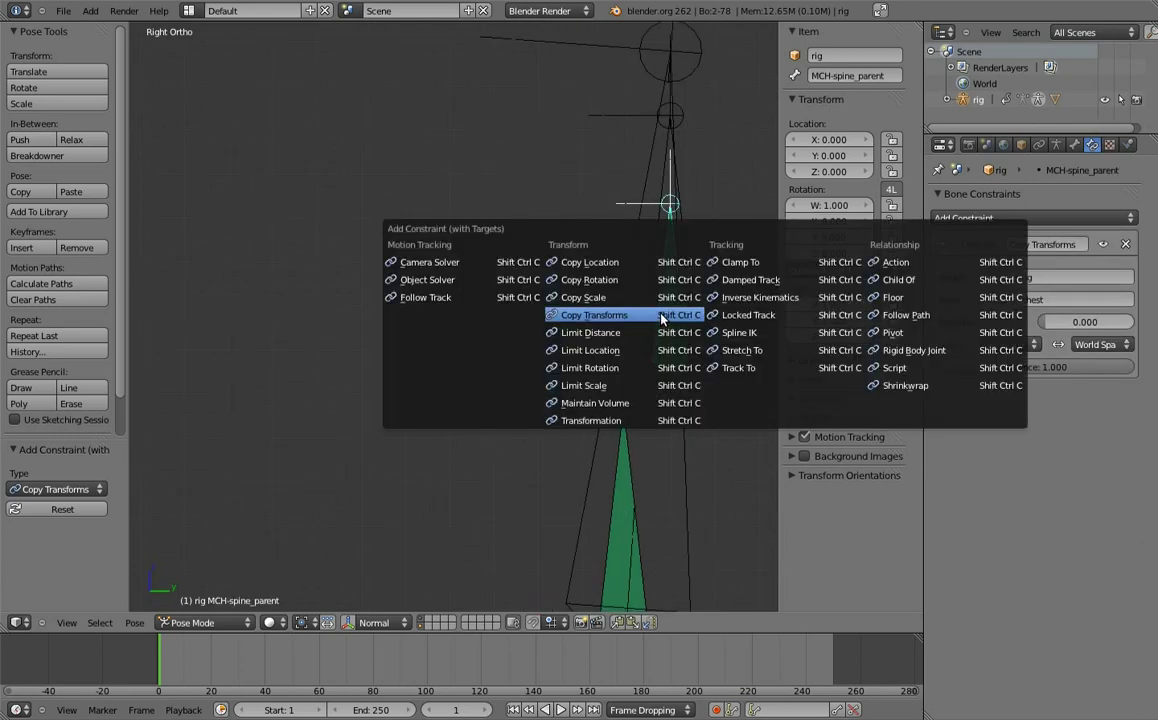
left_click(662, 320)
- Set the hips Copy Transforms constraint's influence to 0.500
scroll(605, 393, "down", 1)
scroll(607, 305, "down", 2)
scroll(607, 300, "down", 3)
left_click(1044, 522)
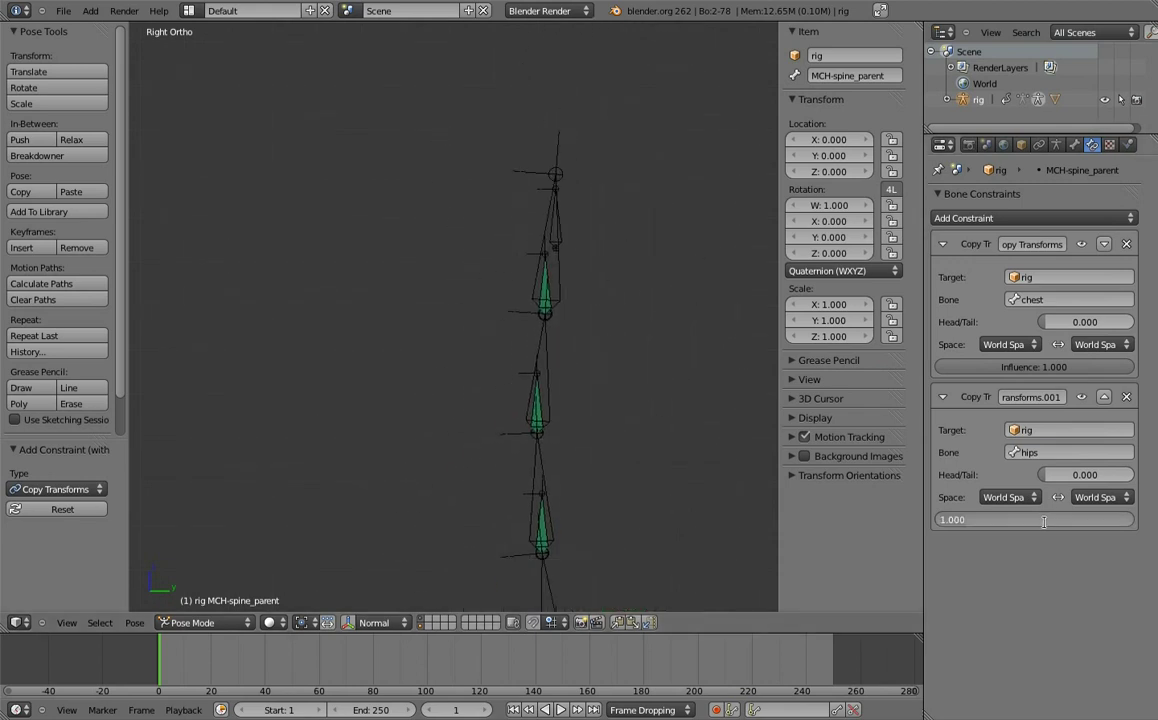
key("Return")
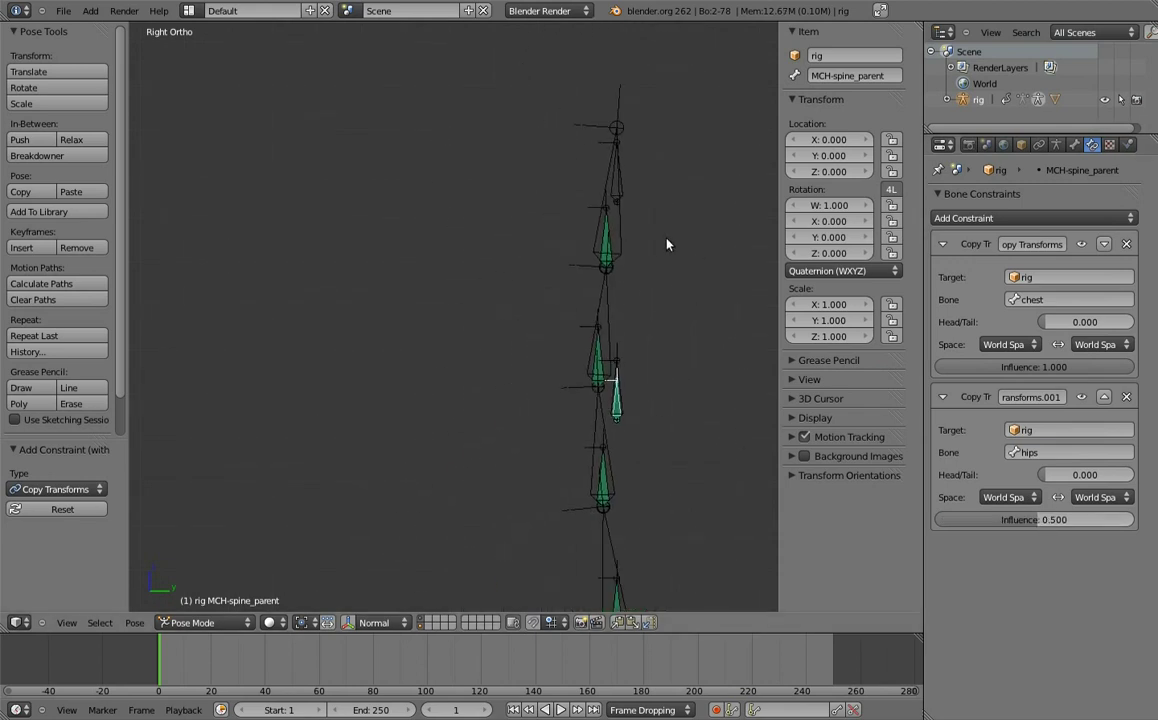
- Test-rotate the chest to check the blend, then clear all bone rotations back to rest
right_click(590, 186)
key("r")
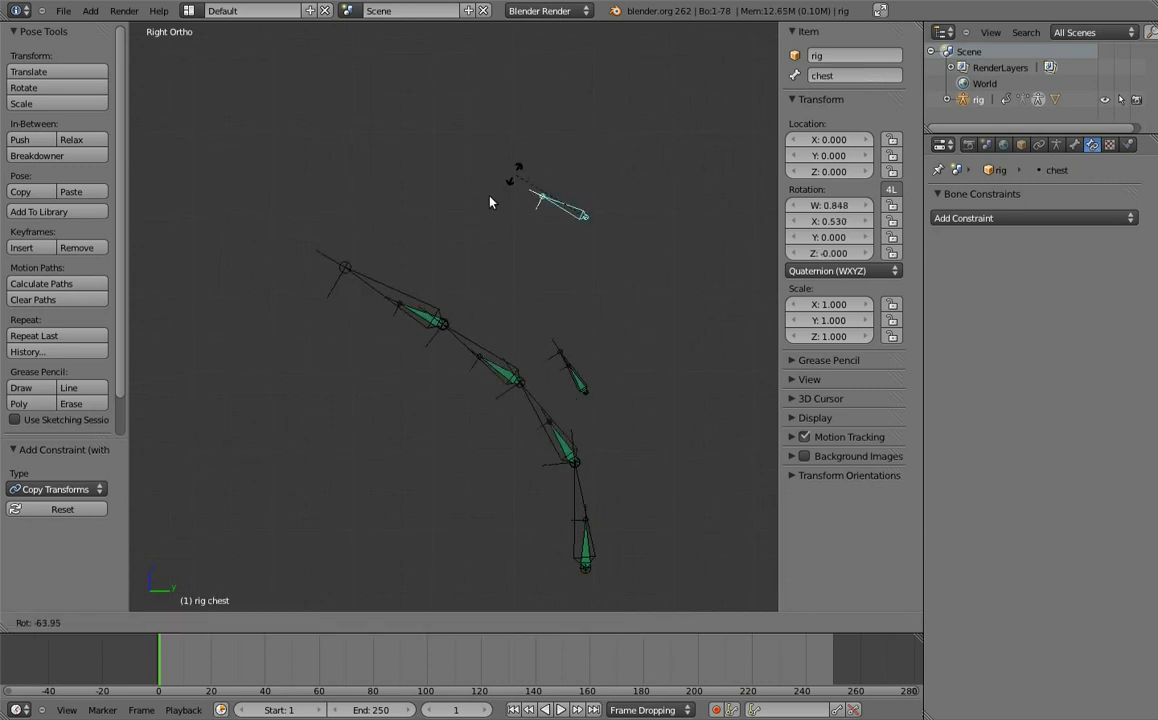
left_click(522, 256)
key("s")
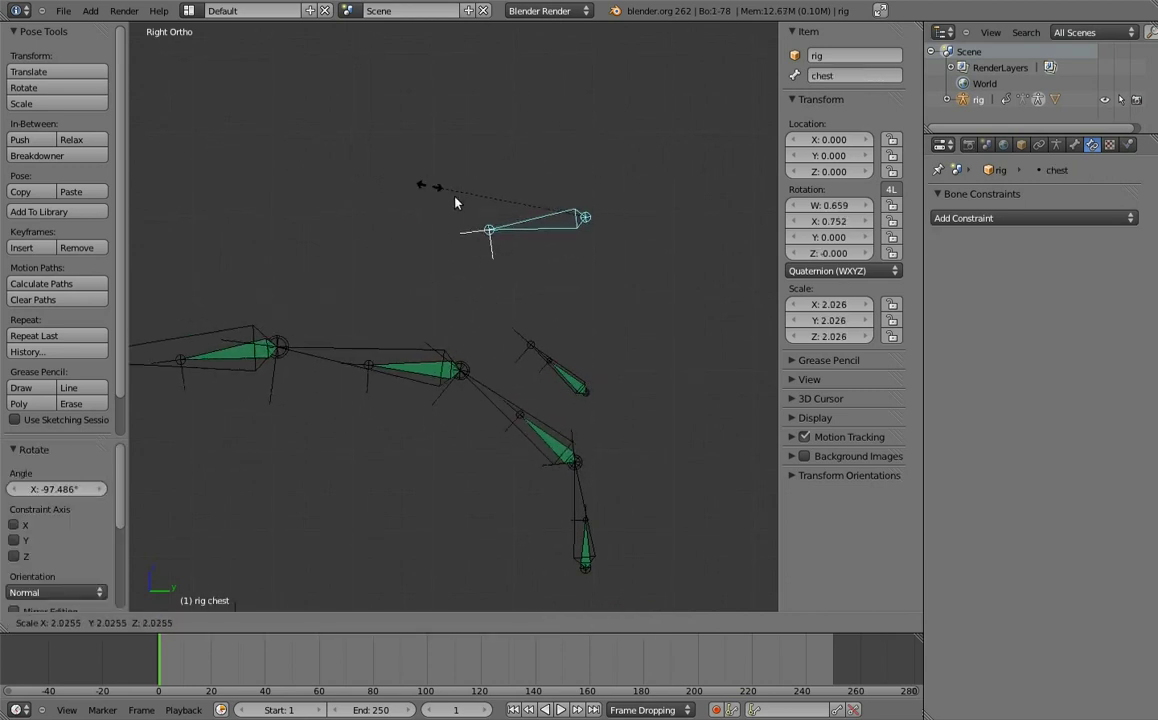
right_click(490, 215)
key("a")
key("a")
key("alt+r")
key("a")
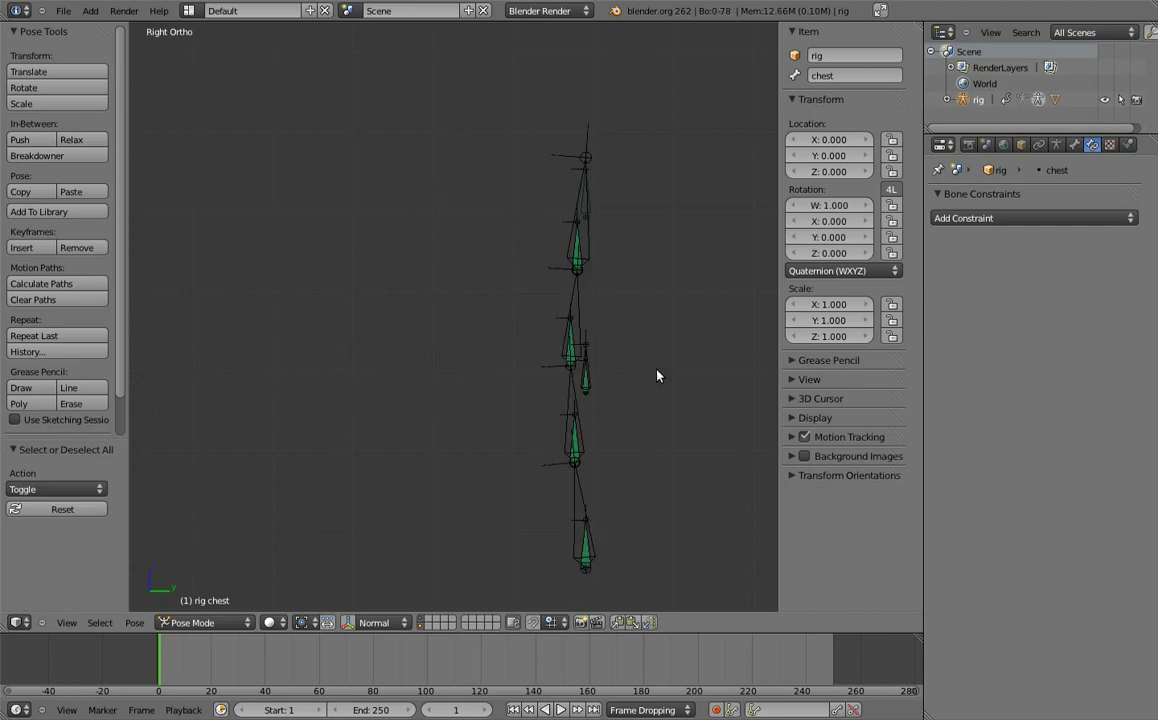
scroll(650, 375, "down", 1)
scroll(638, 377, "down", 1)
- In Edit Mode, select the body, MCH-hips, hips and chest bones
scroll(708, 344, "down", 4)
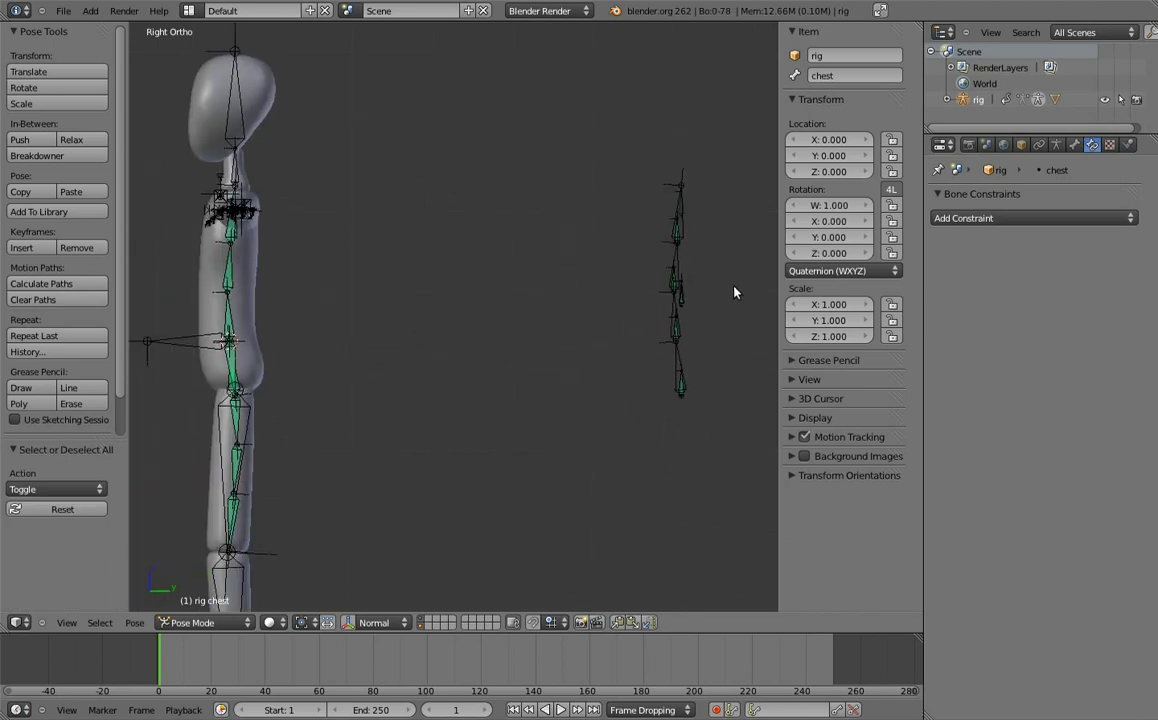
key("Tab")
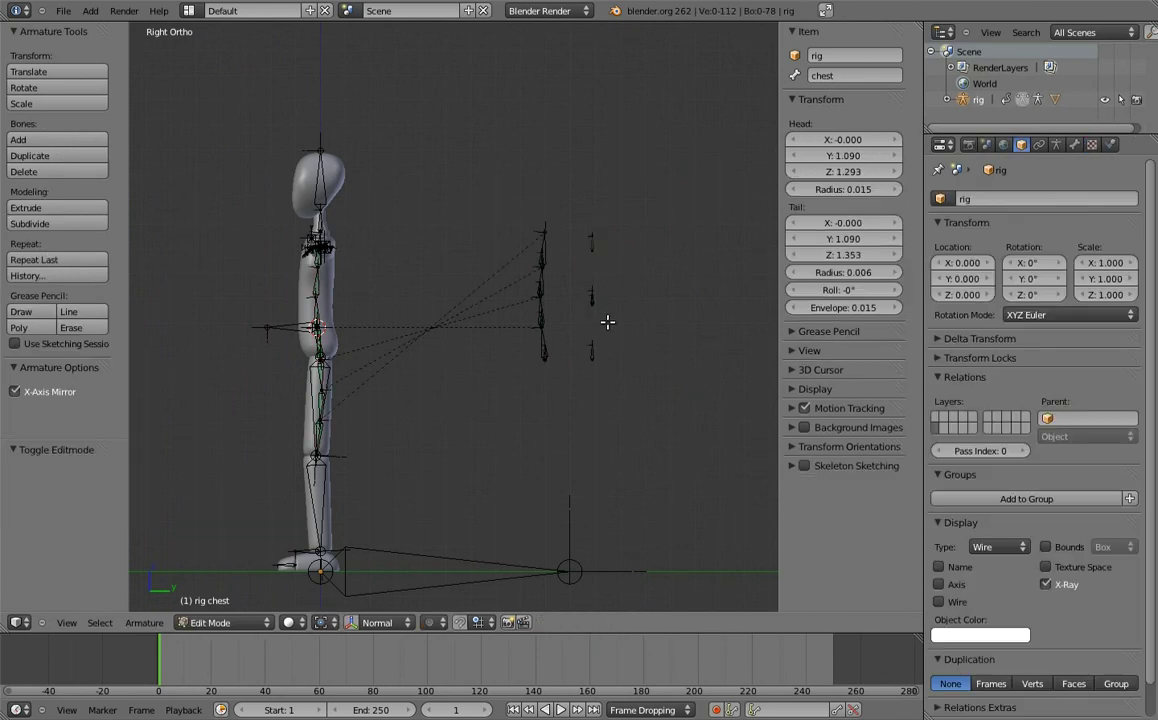
scroll(378, 297, "up", 1)
scroll(416, 289, "up", 2)
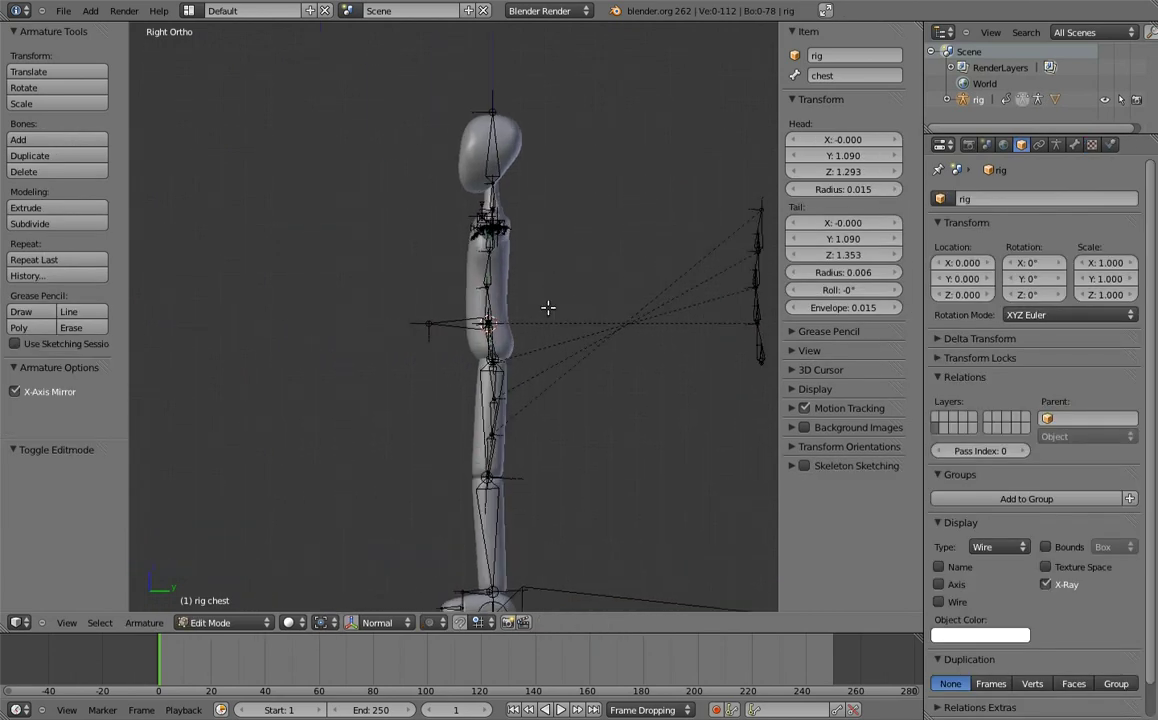
scroll(548, 307, "up", 2)
scroll(527, 251, "up", 2)
middle_click_drag(467, 305, 478, 333, "shift")
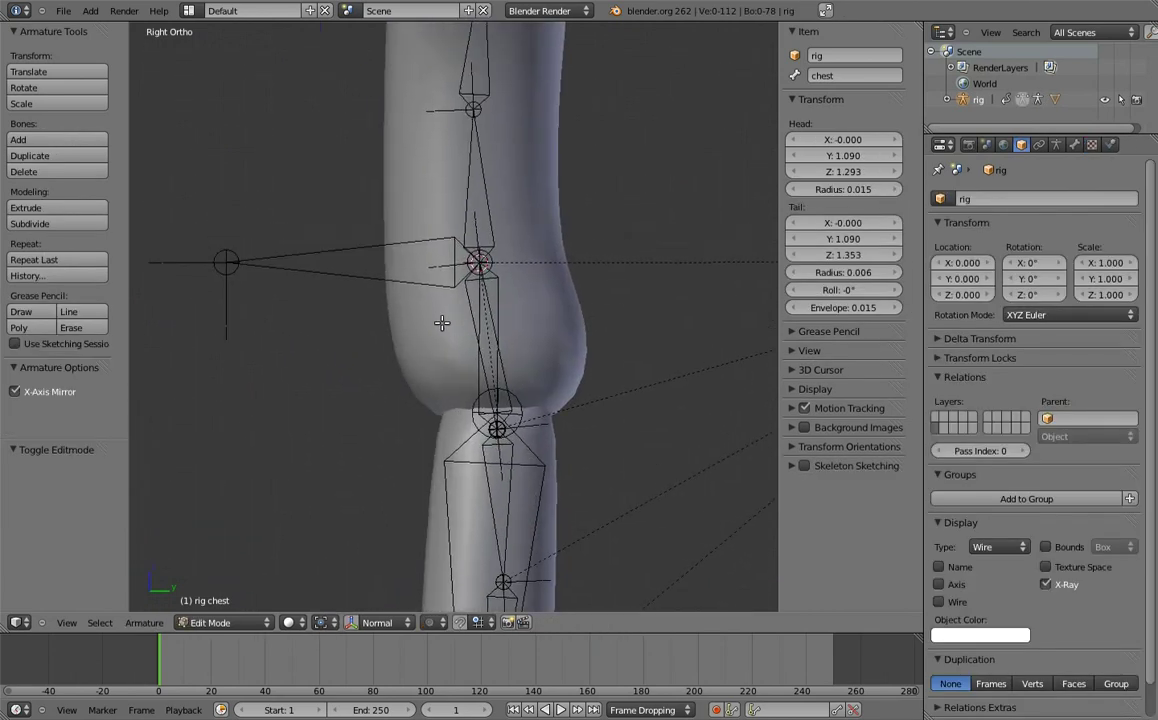
right_click(388, 248)
right_click(506, 376, "shift")
scroll(610, 338, "down", 3, "ctrl")
scroll(510, 324, "down", 3, "ctrl")
scroll(505, 320, "down", 3, "ctrl")
right_click(645, 393)
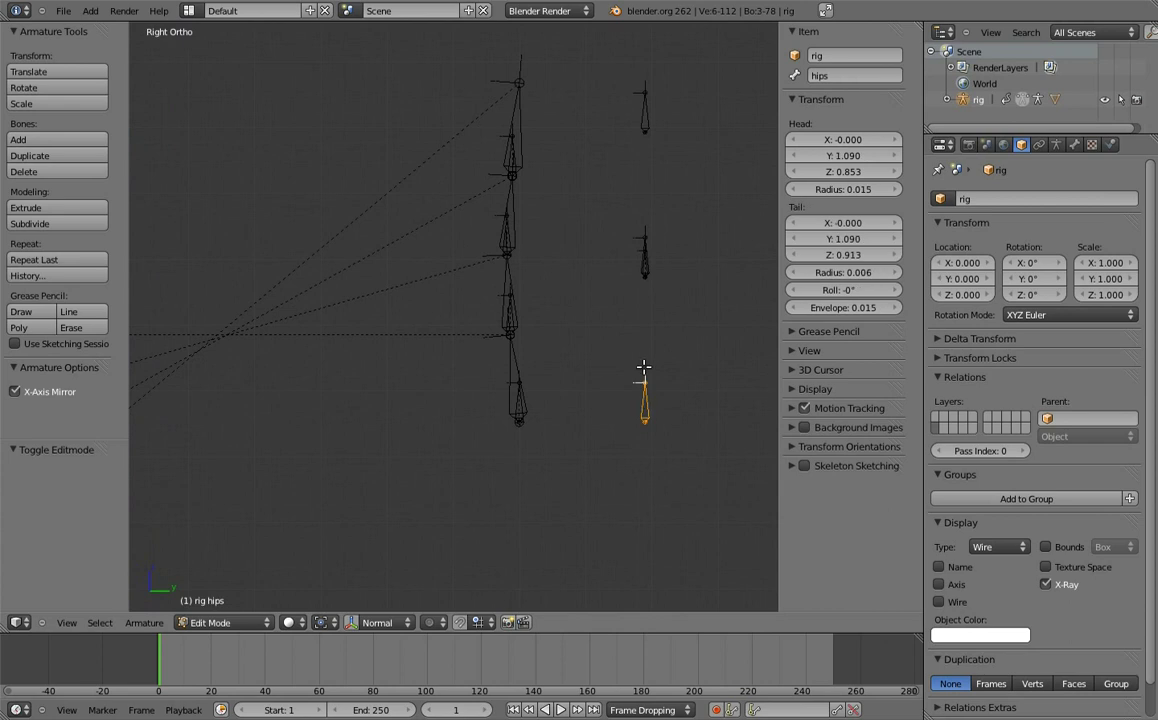
right_click(645, 111, "shift")
- Add MCH-ctrl_hips_parent and MCH-spine_parent to the selection, with root as the active bone
scroll(590, 336, "up", 3)
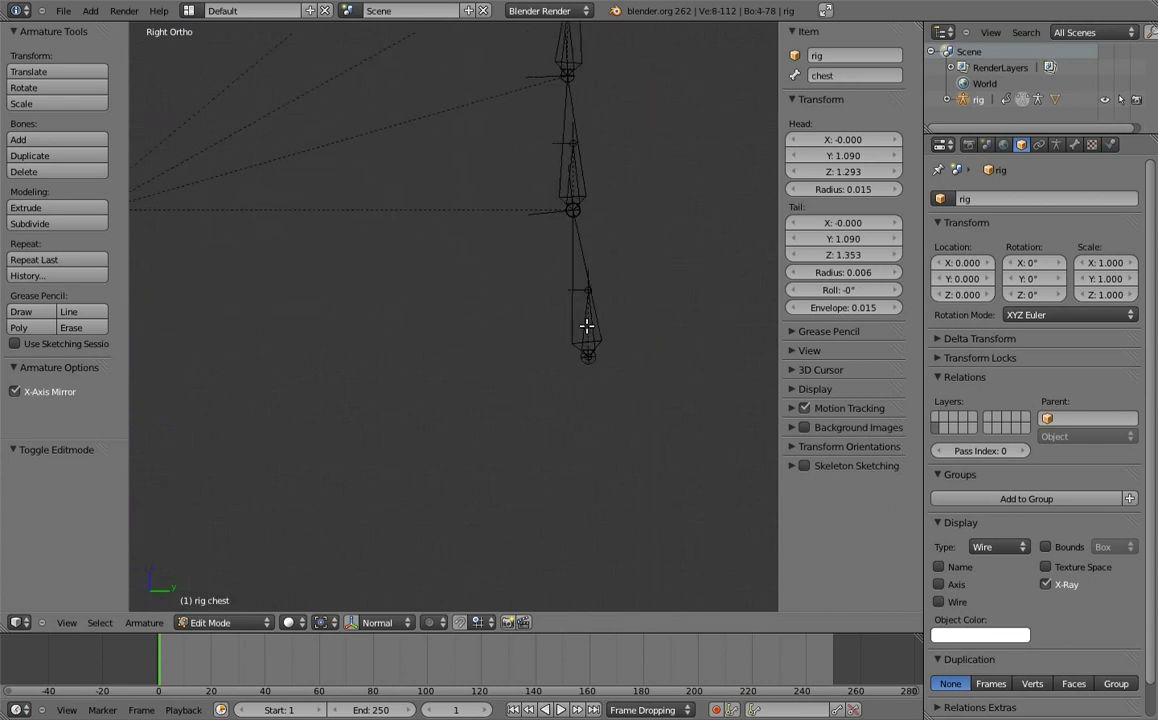
right_click(586, 325, "shift")
scroll(455, 383, "down", 3)
scroll(455, 383, "down", 3, "ctrl")
scroll(540, 395, "up", 3)
right_click(549, 398, "shift")
scroll(538, 333, "down", 3)
scroll(455, 395, "down", 2)
scroll(595, 311, "up", 3)
mouse_move(595, 311)
middle_mouse_down()
mouse_move(499, 370)
mouse_move(509, 377)
mouse_move(506, 468)
middle_mouse_up()
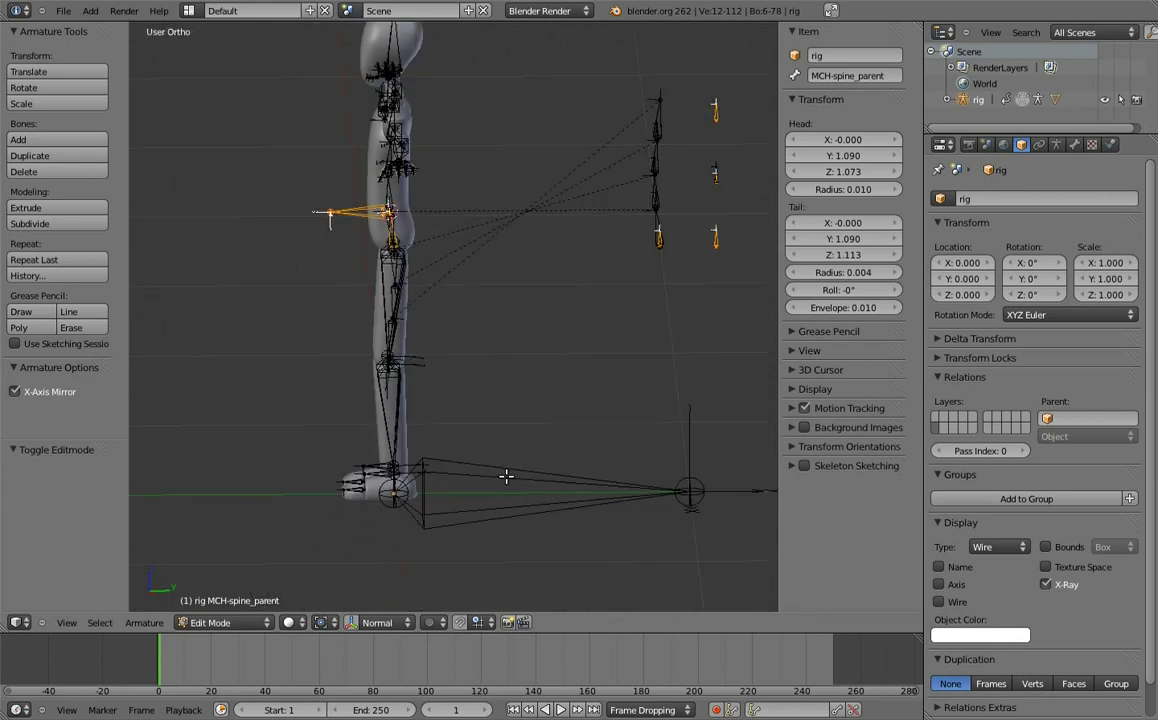
right_click(506, 477, "shift")
- Parent the selected bones to root with Keep Offset and return to Pose Mode
key("ctrl+p")
left_click(499, 476)
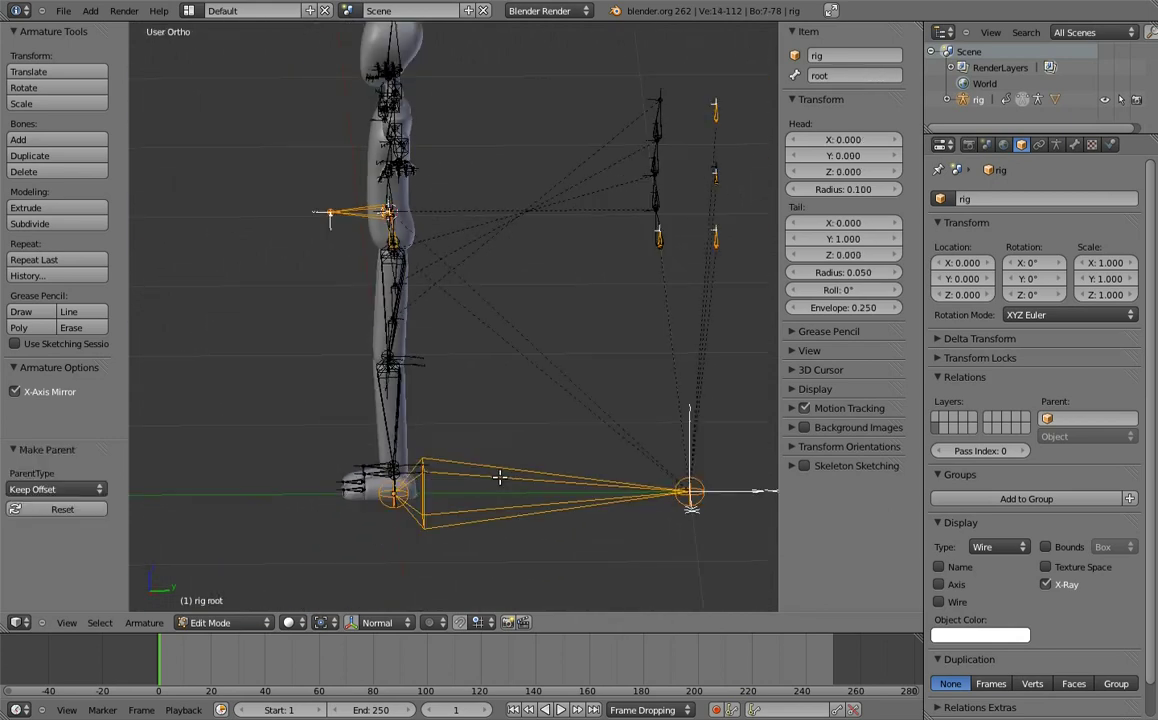
key("KP_3")
key("ctrl+Tab")
- Test rotating and scaling the whole rig from the root, cancelling each test
left_click(507, 434)
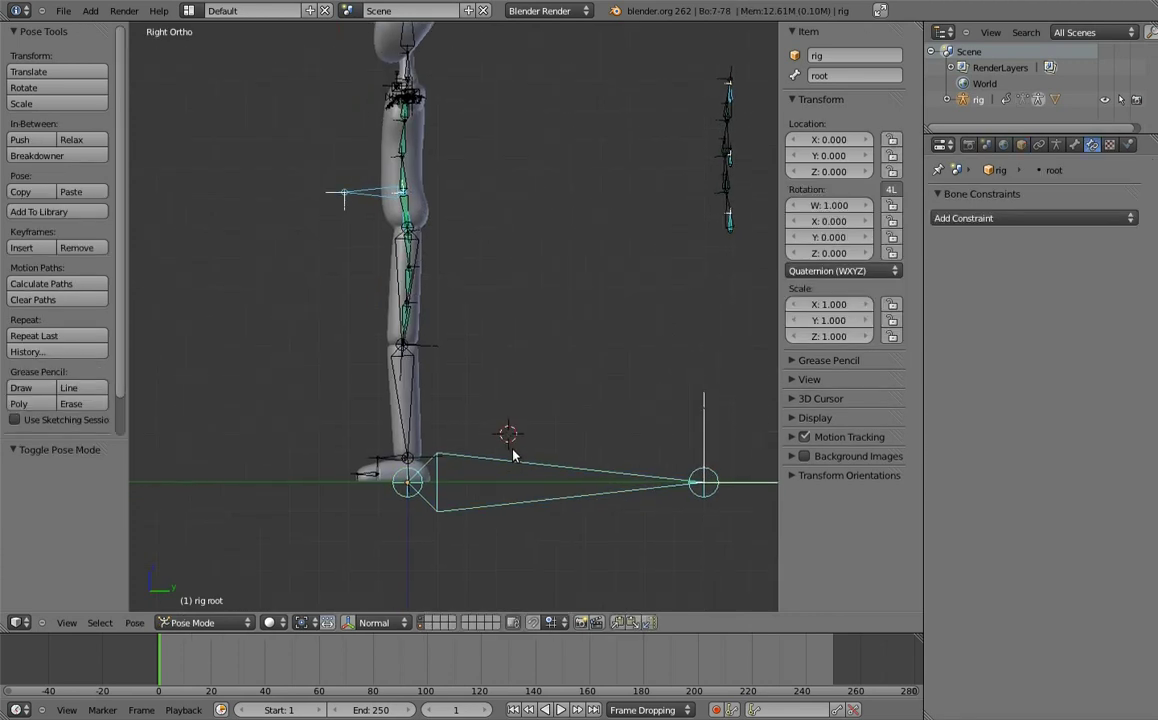
scroll(501, 438, "down", 2)
key("r")
key("r")
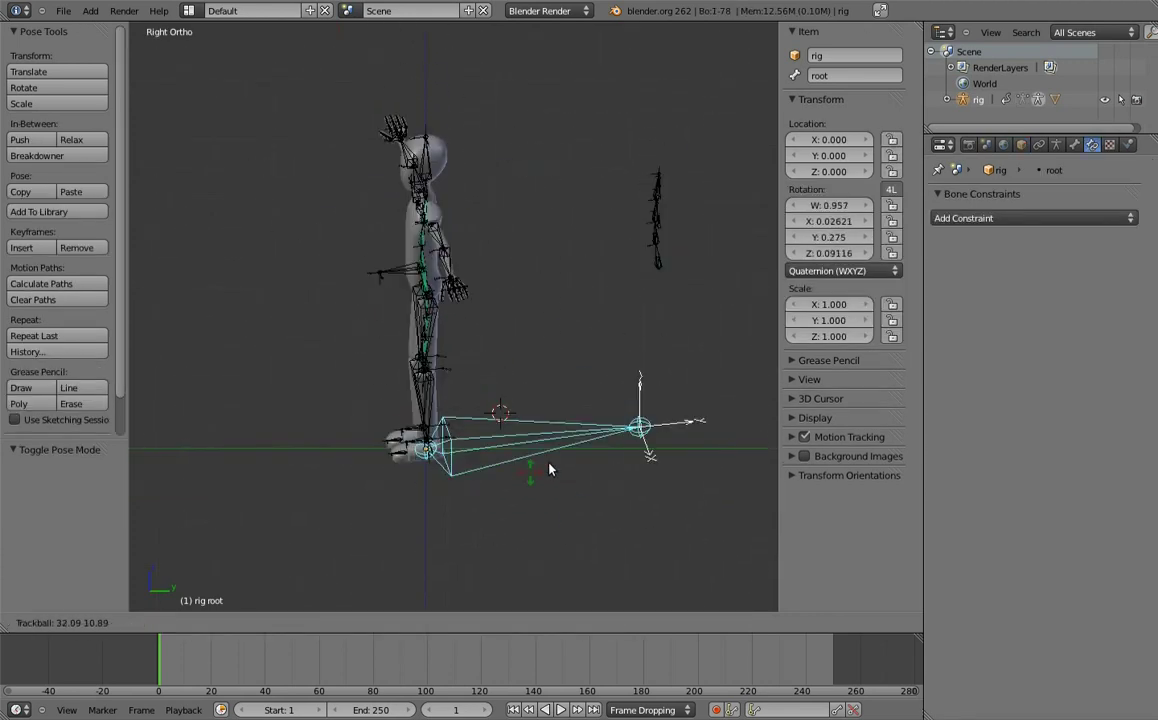
key("Escape")
key("s")
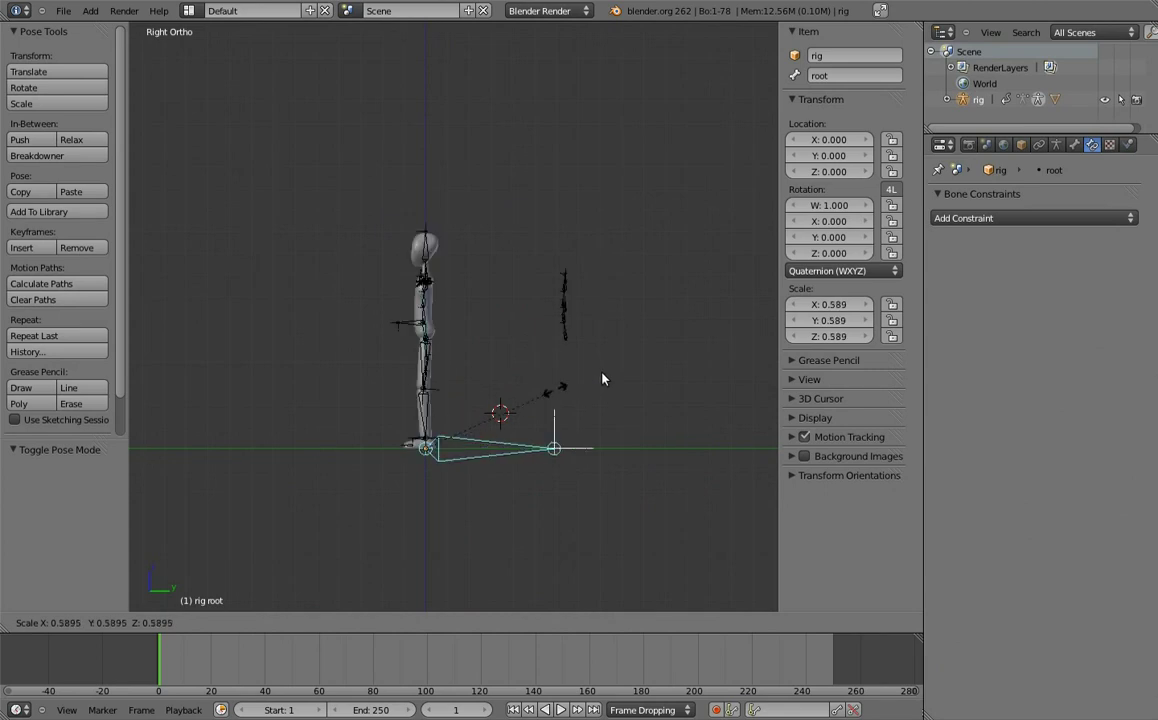
key("Escape")
key("s")
key("Escape")
scroll(496, 274, "up", 3)
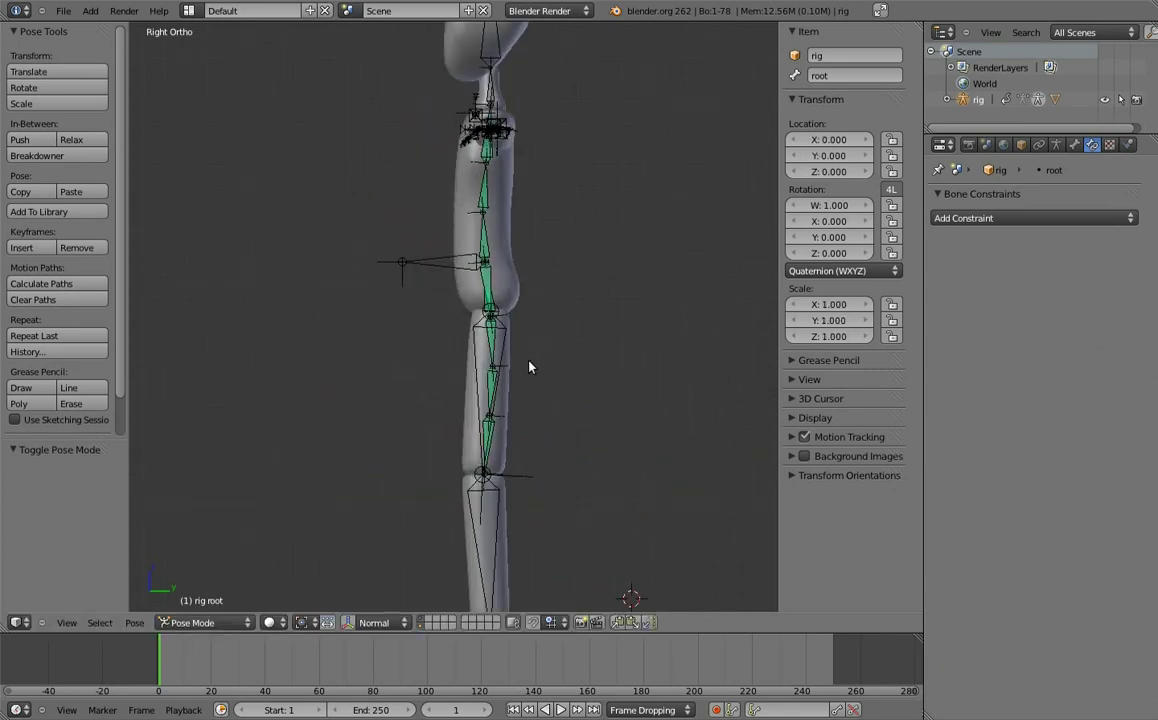
scroll(527, 323, "down", 1)
- Move MCH-chest.02, MCH-spine.01 and MCH-hips to a hidden bone layer
right_click(480, 288)
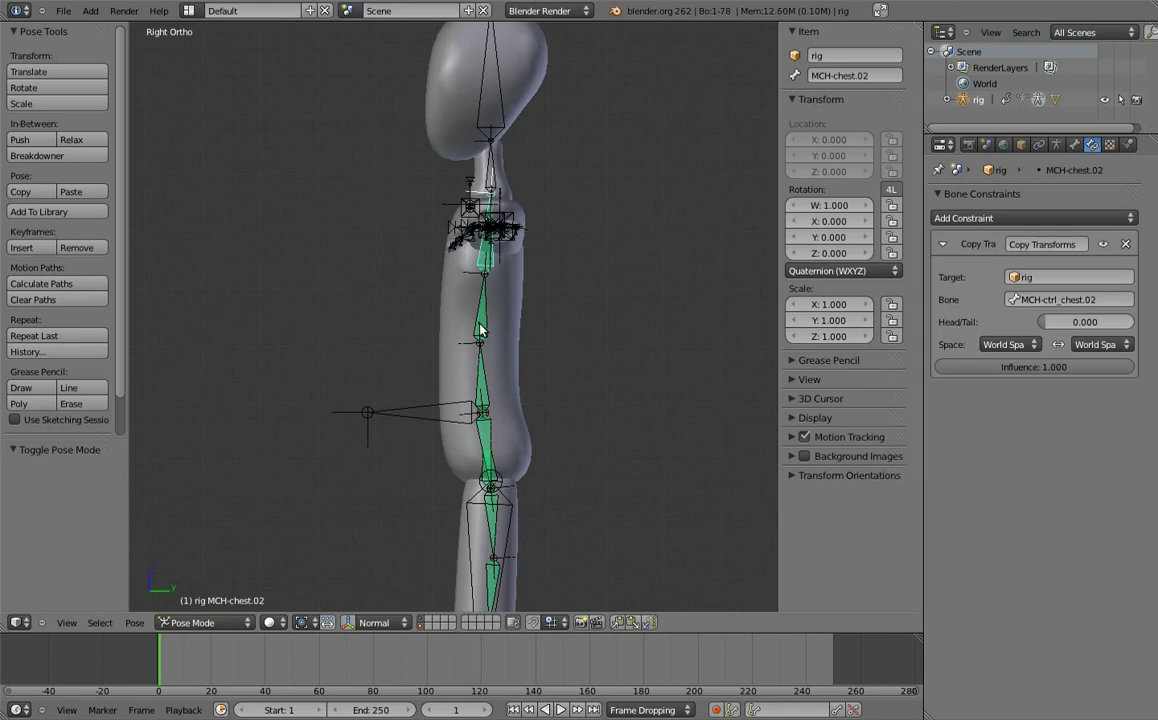
right_click(481, 378)
key("KP_Decimal")
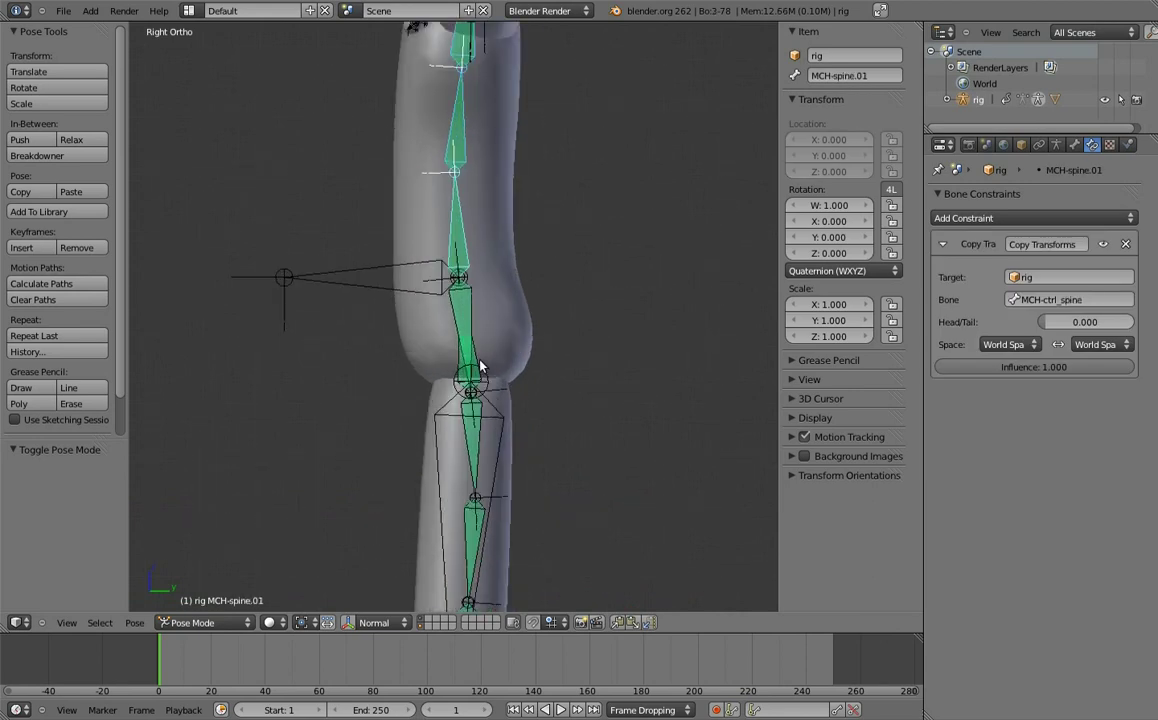
right_click(480, 367)
key("m")
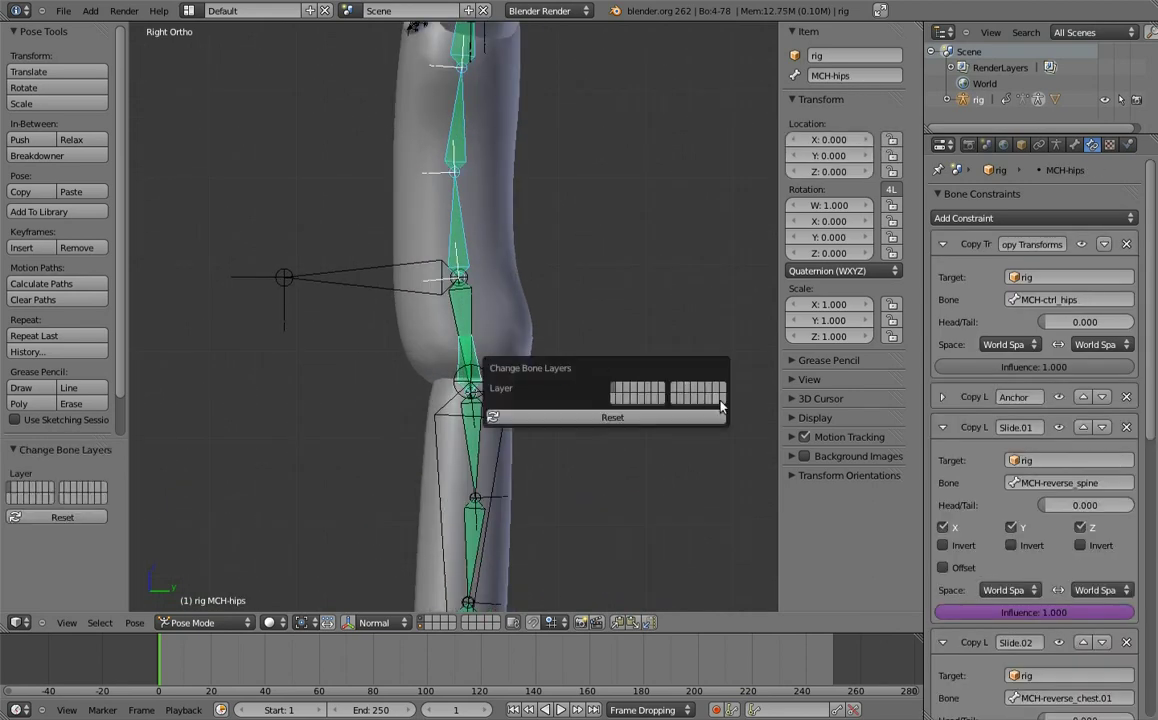
left_click(720, 401)
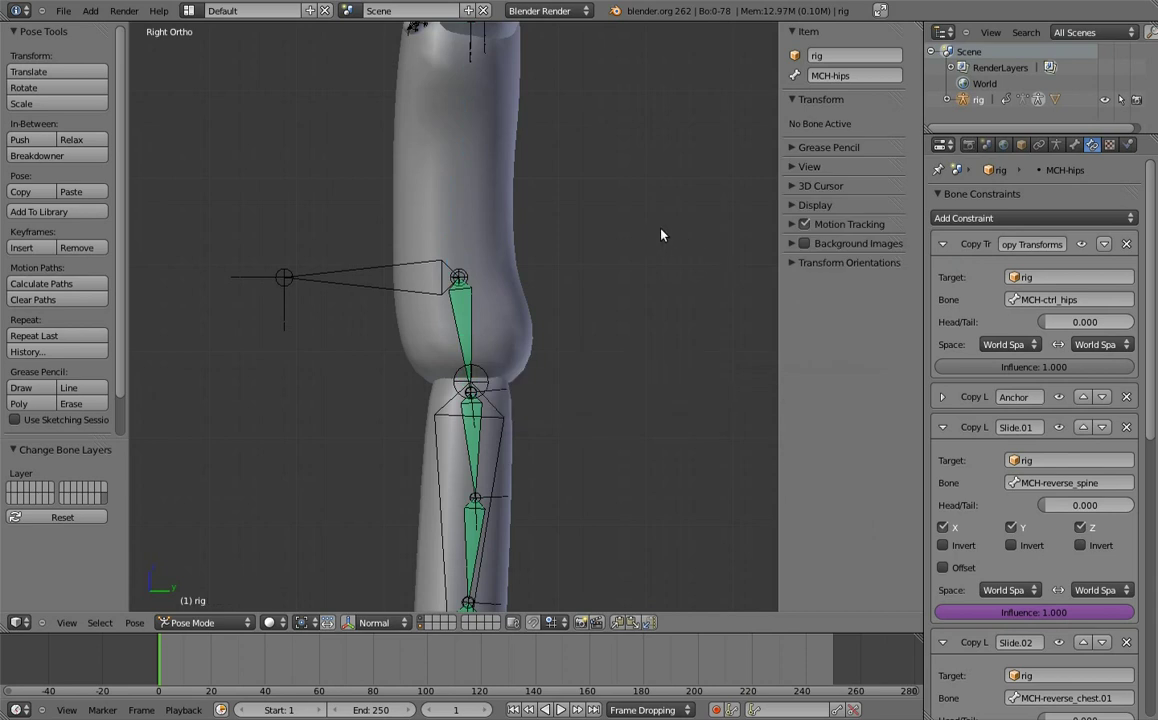
- Move the MCH-reverse_chest bones to a hidden bone layer as well
left_click(1056, 145)
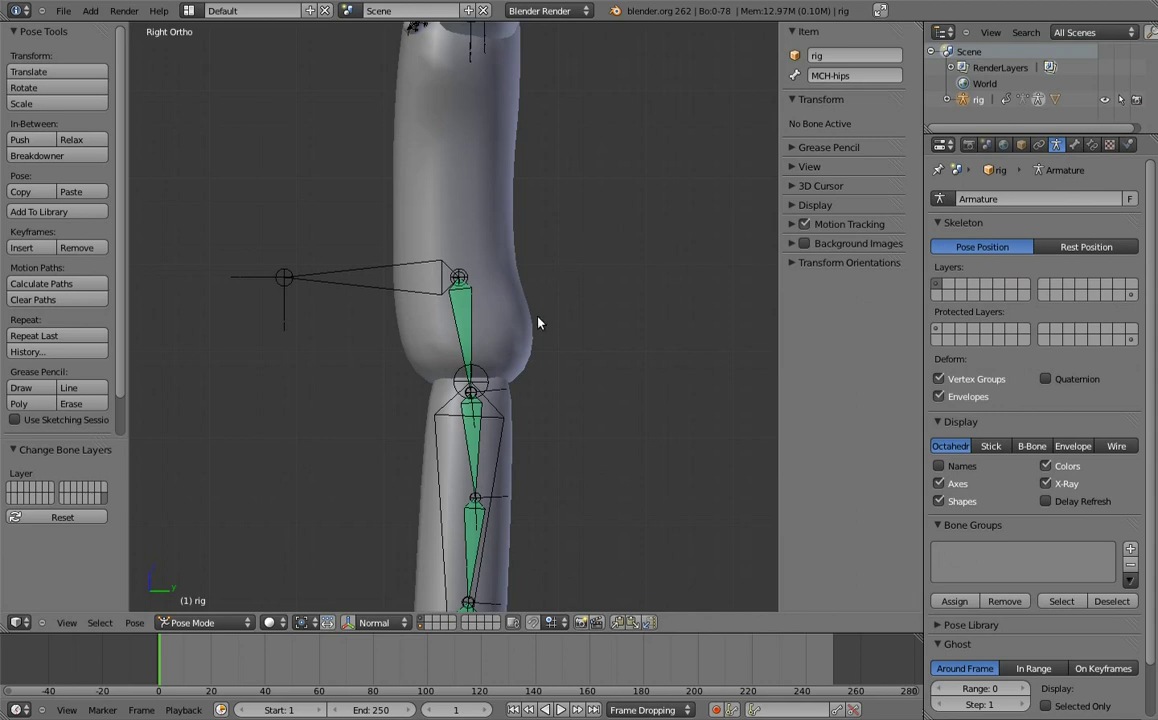
middle_click_drag(527, 365, 480, 150, "shift")
right_click(527, 280)
right_click(530, 385)
right_click(521, 458)
scroll(540, 325, "up", 5, "shift")
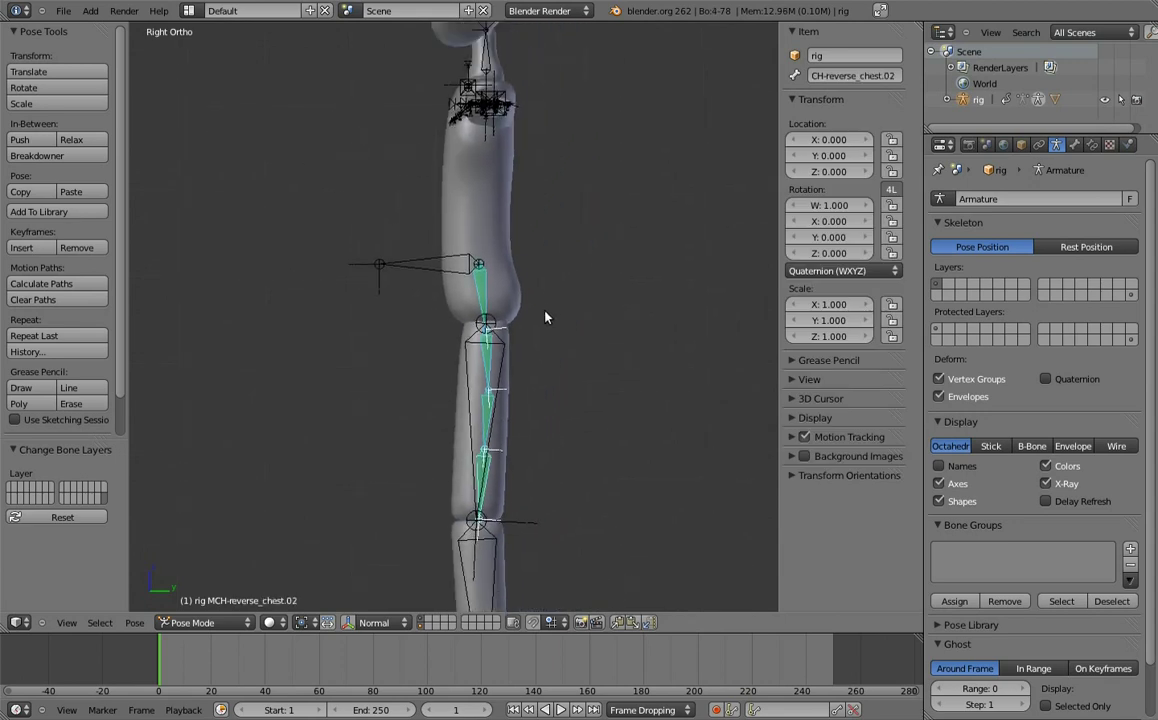
key("m")
left_click(677, 345)
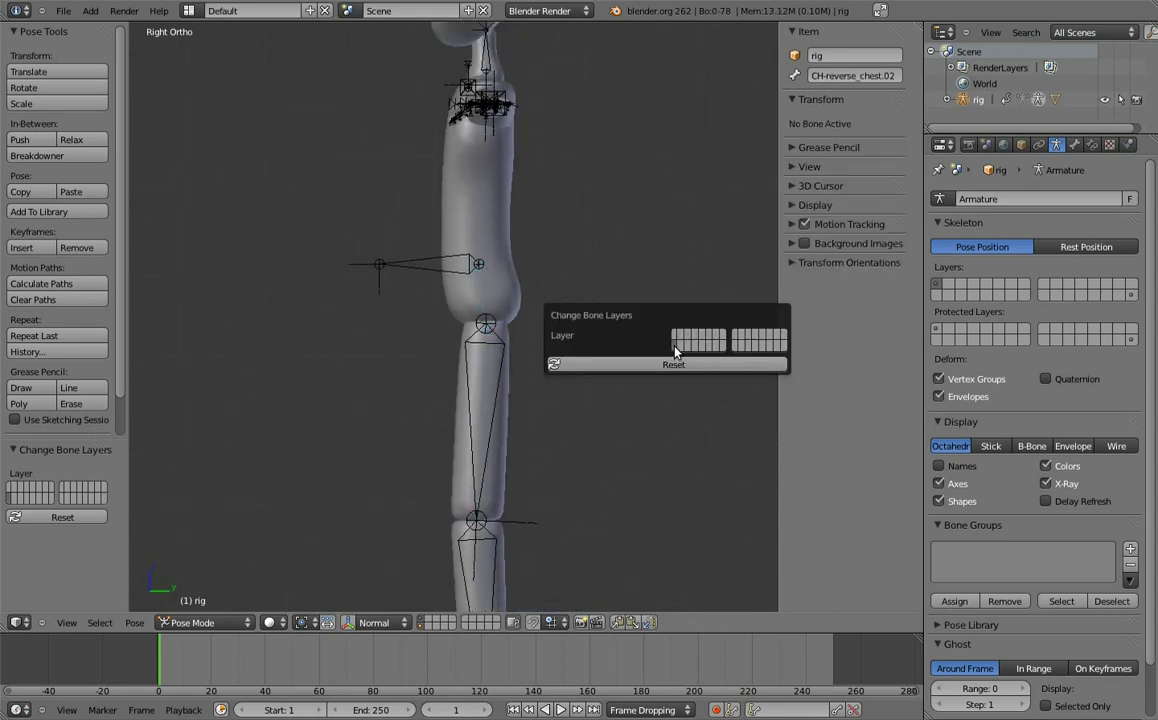
- Switch the armature into Edit Mode
key("Tab")
scroll(561, 271, "down", 3, "ctrl")
scroll(600, 277, "down", 5)
scroll(602, 372, "up", 5)
scroll(587, 342, "down", 3, "ctrl")
- Box-select the whole separate chain of MCH control-parent bones beside the character
scroll(587, 342, "up", 1)
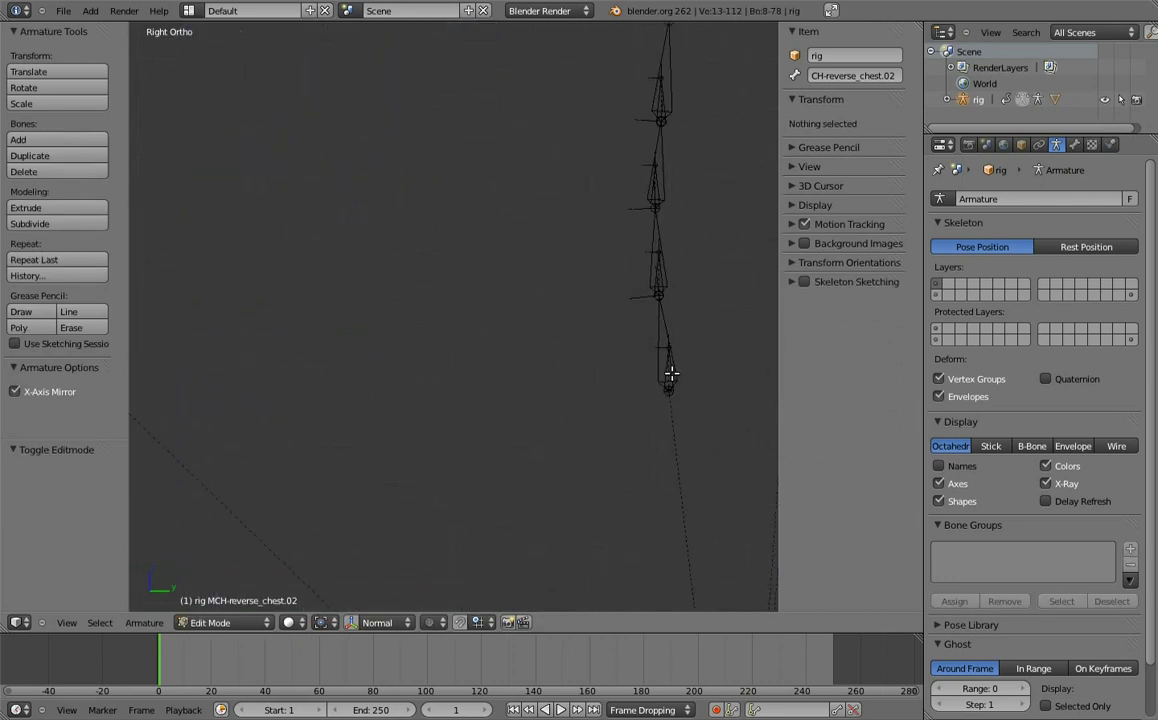
right_click(659, 349)
right_click(651, 323, "shift")
right_click(658, 278, "shift")
right_click(658, 278, "shift")
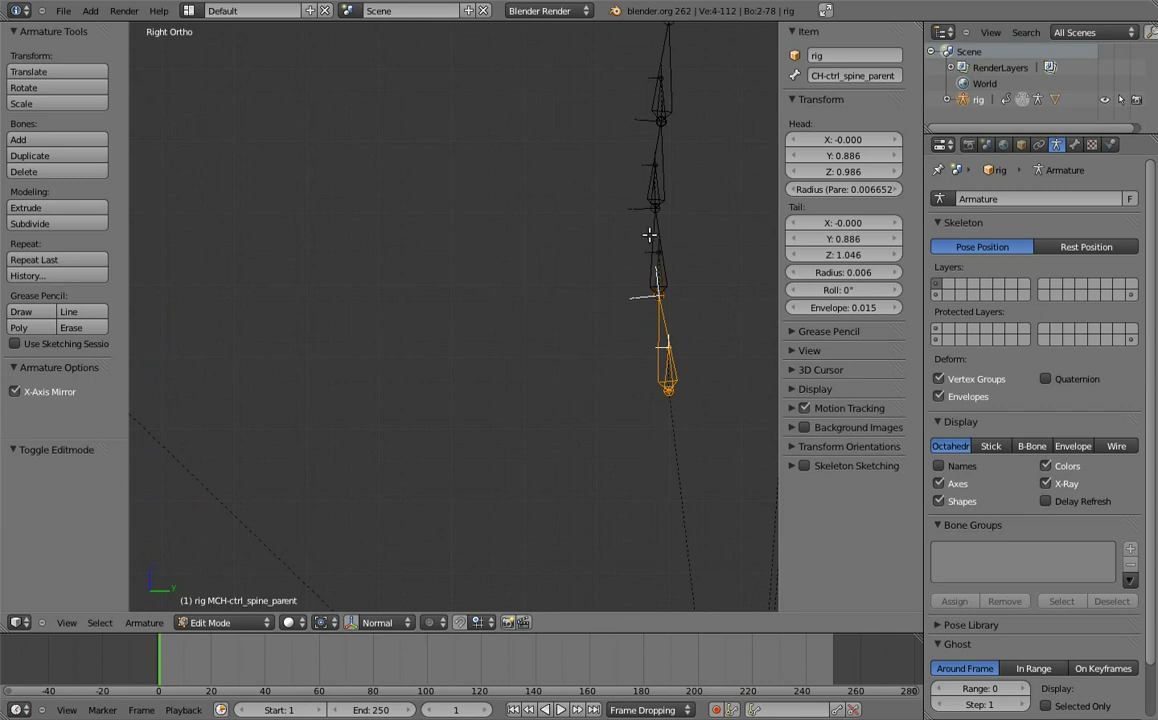
scroll(655, 220, "down", 4)
key("b")
left_click_drag(517, 168, 574, 354)
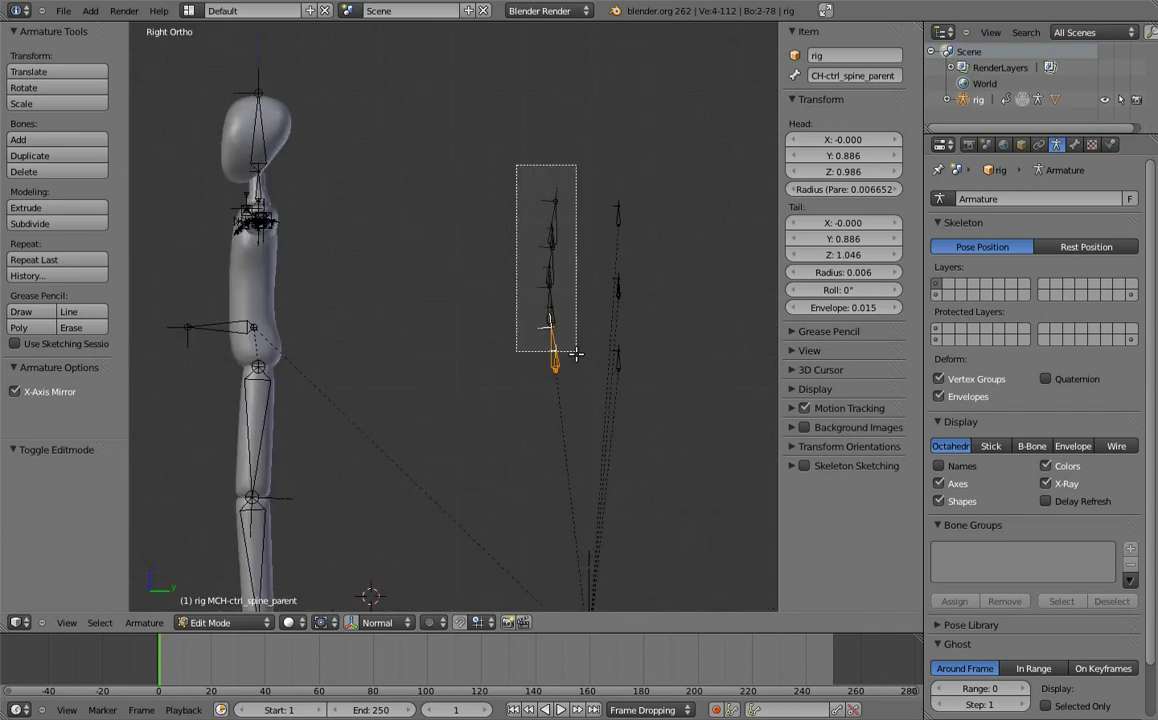
scroll(516, 323, "down", 1)
- Move the selected chain onto the character's spine
key("g")
left_click(345, 245)
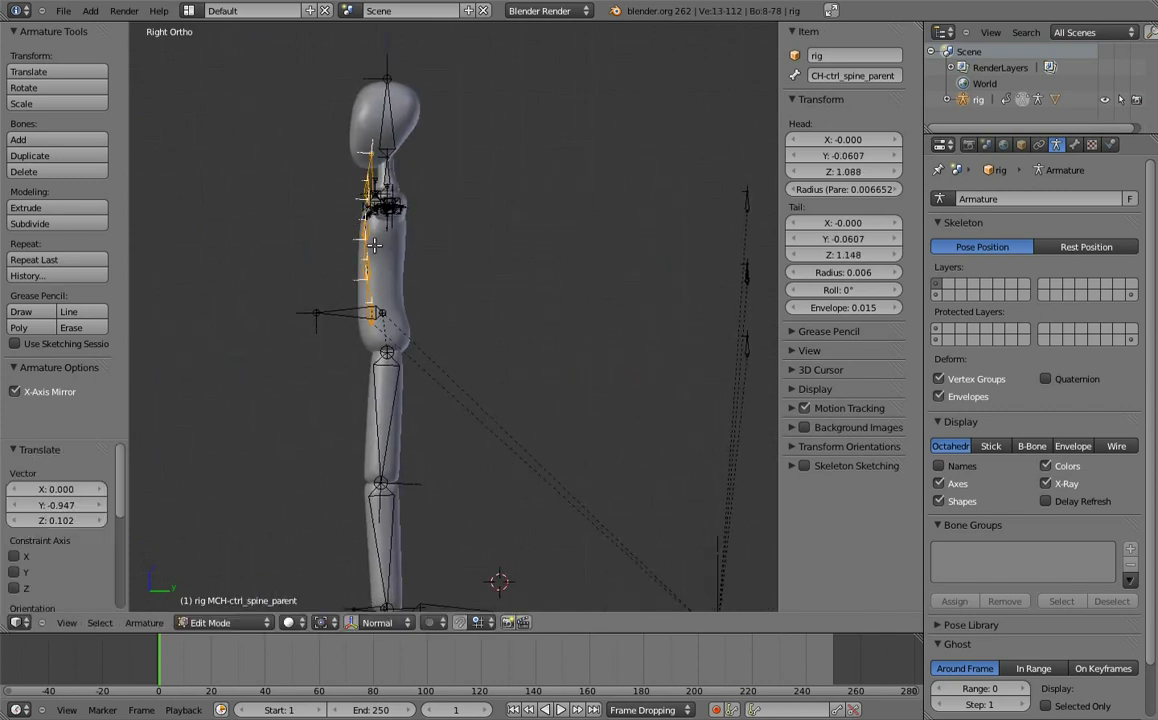
scroll(530, 367, "up", 2)
scroll(530, 367, "up", 1)
scroll(538, 357, "up", 4)
scroll(553, 344, "up", 2)
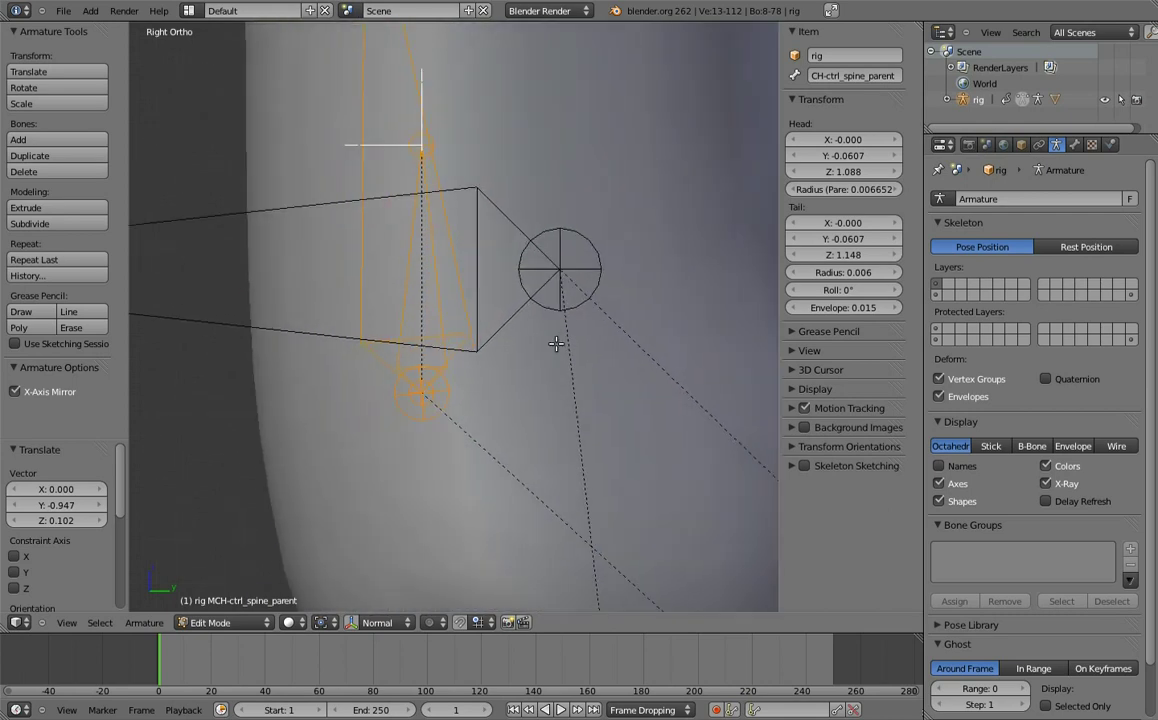
scroll(553, 344, "up", 2)
- Move the chain's base bone onto the hip control circle
key("g")
left_click(586, 260)
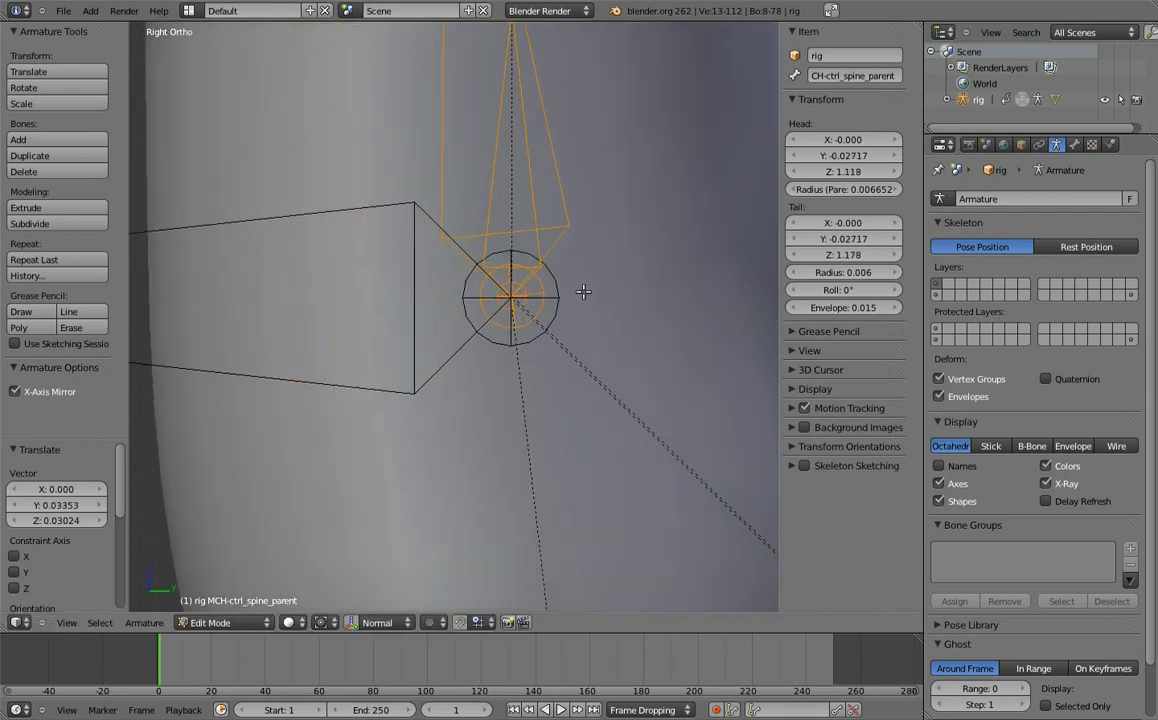
scroll(570, 285, "up", 5)
scroll(615, 246, "up", 3)
scroll(512, 457, "up", 2)
scroll(582, 380, "up", 2)
scroll(598, 260, "up", 1)
- Nudge the bone head exactly onto the hip circle's centre
key("g")
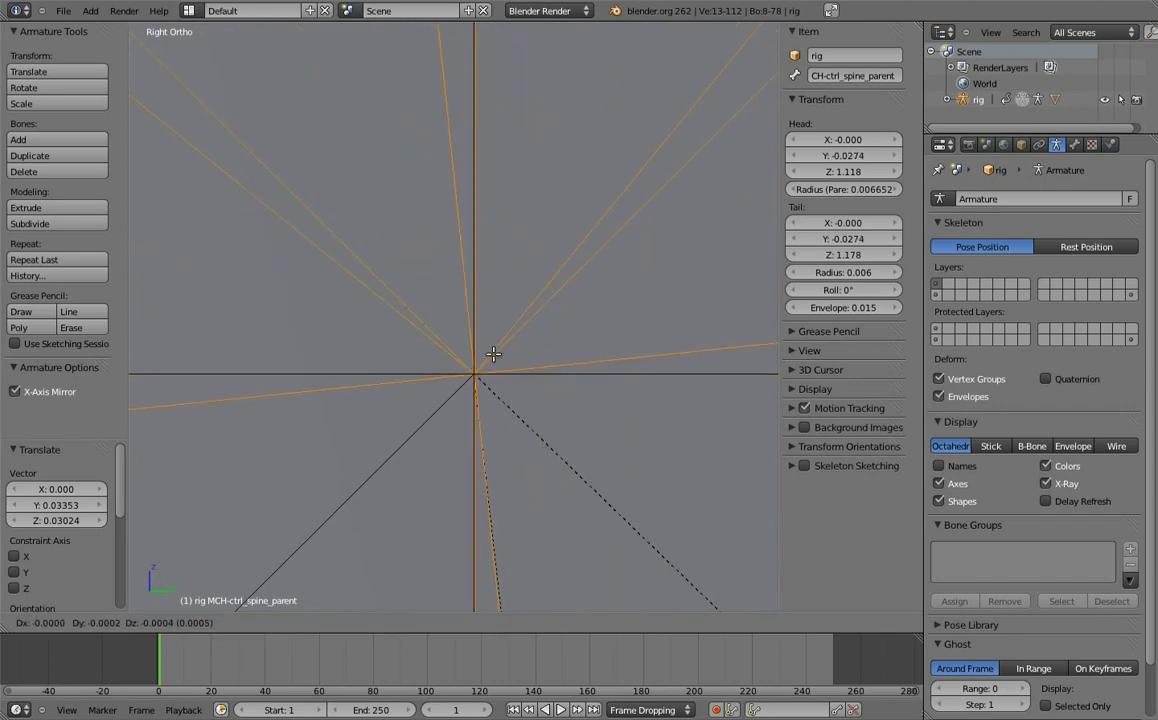
left_click(491, 350)
scroll(504, 452, "down", 1)
scroll(525, 457, "down", 1)
scroll(535, 318, "down", 2)
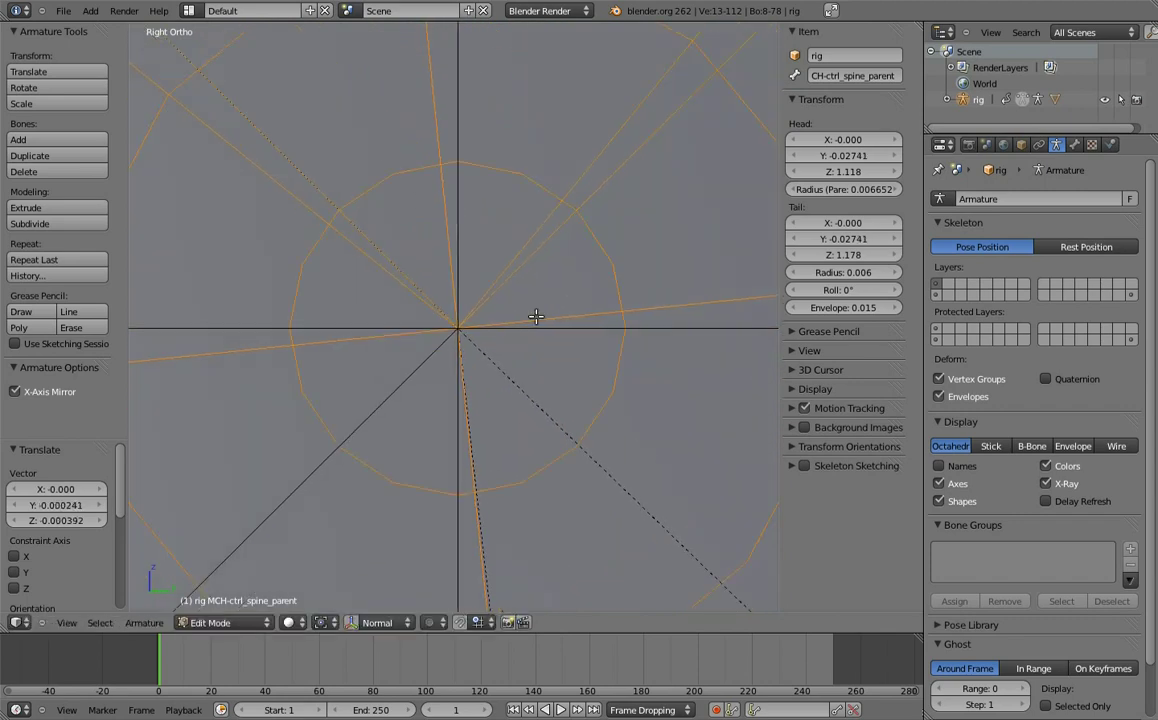
scroll(559, 229, "down", 2)
scroll(565, 222, "down", 2)
scroll(590, 228, "down", 2)
scroll(618, 228, "down", 2)
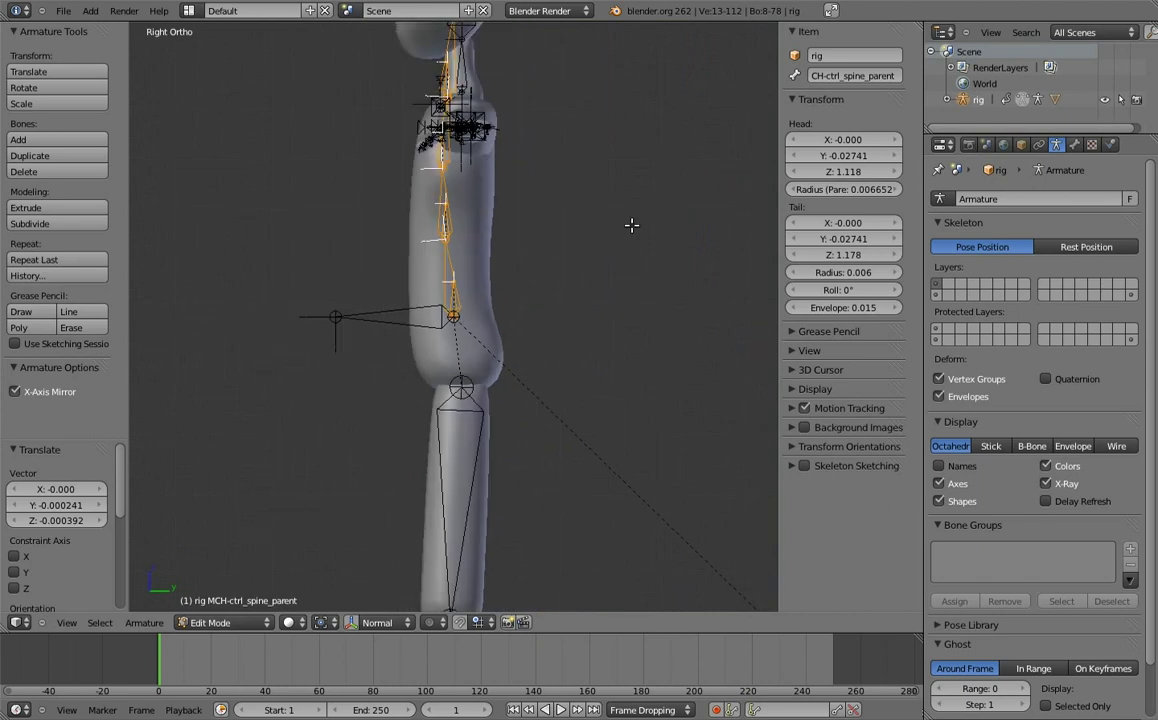
scroll(640, 218, "down", 1)
- Check MCH-ctrl_hips_parent in Edit Mode, then return the armature to Pose Mode
middle_click_drag(640, 257, 607, 245, "shift")
scroll(607, 245, "up", 1)
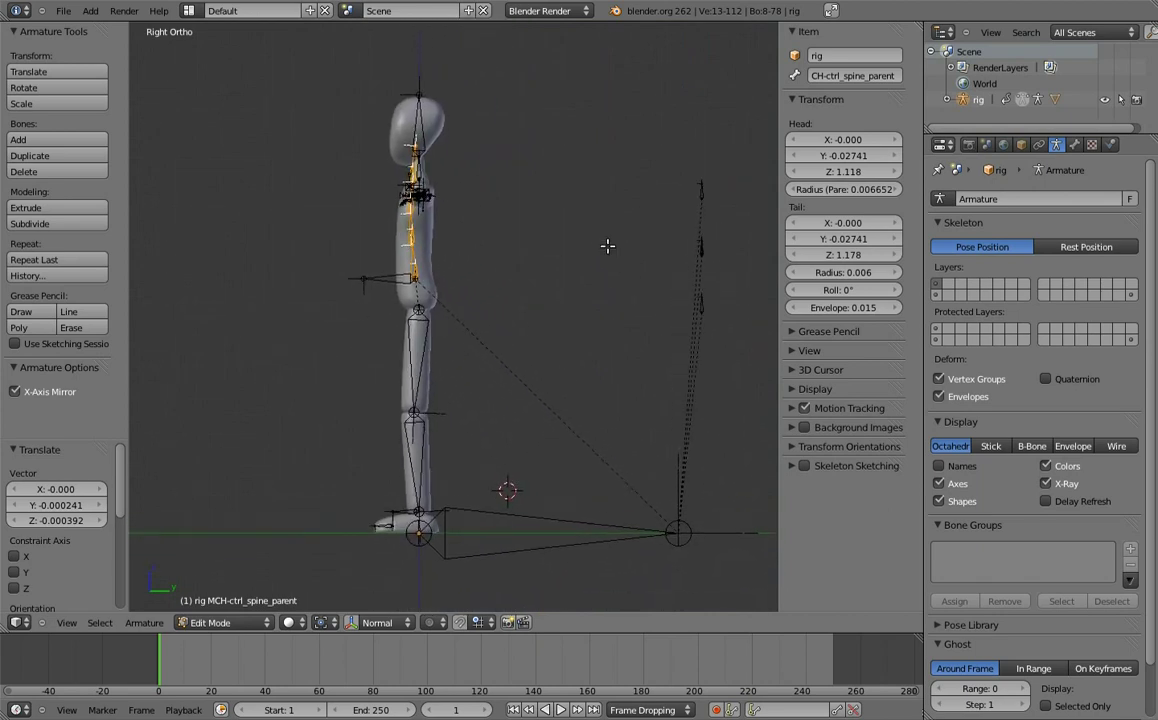
middle_click_drag(502, 265, 584, 297, "shift")
scroll(584, 297, "up", 5)
key("ctrl+Tab")
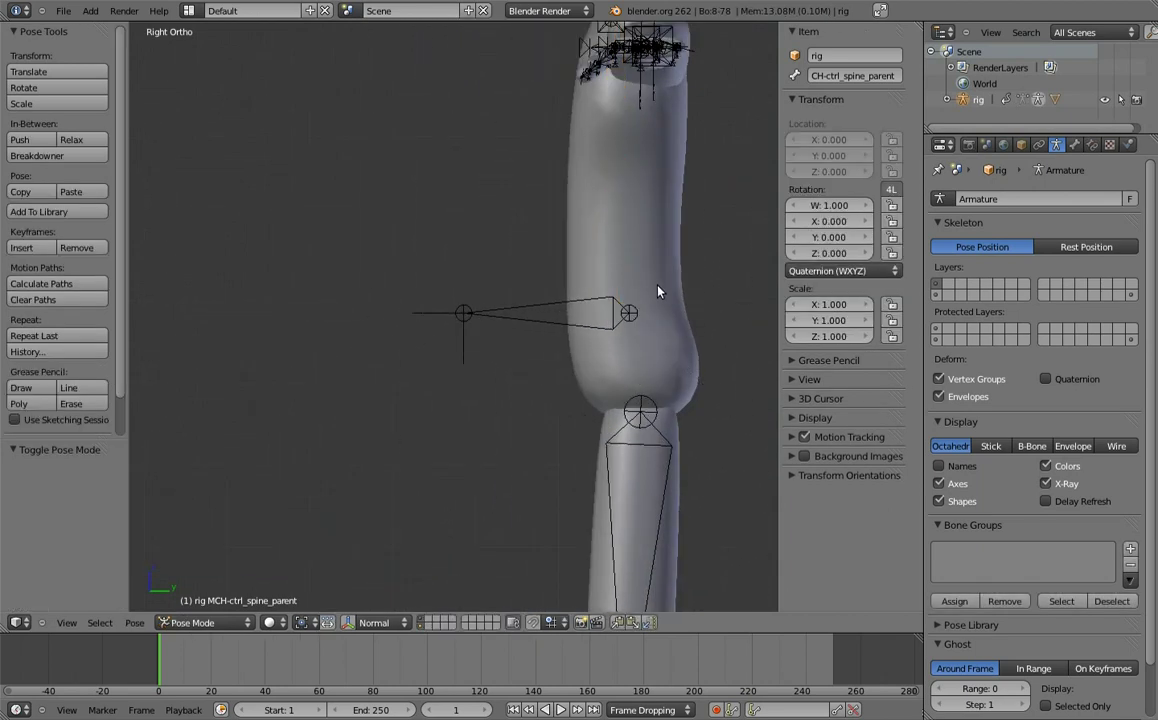
middle_click_drag(659, 292, 592, 328, "shift")
key("Tab")
right_click(528, 297)
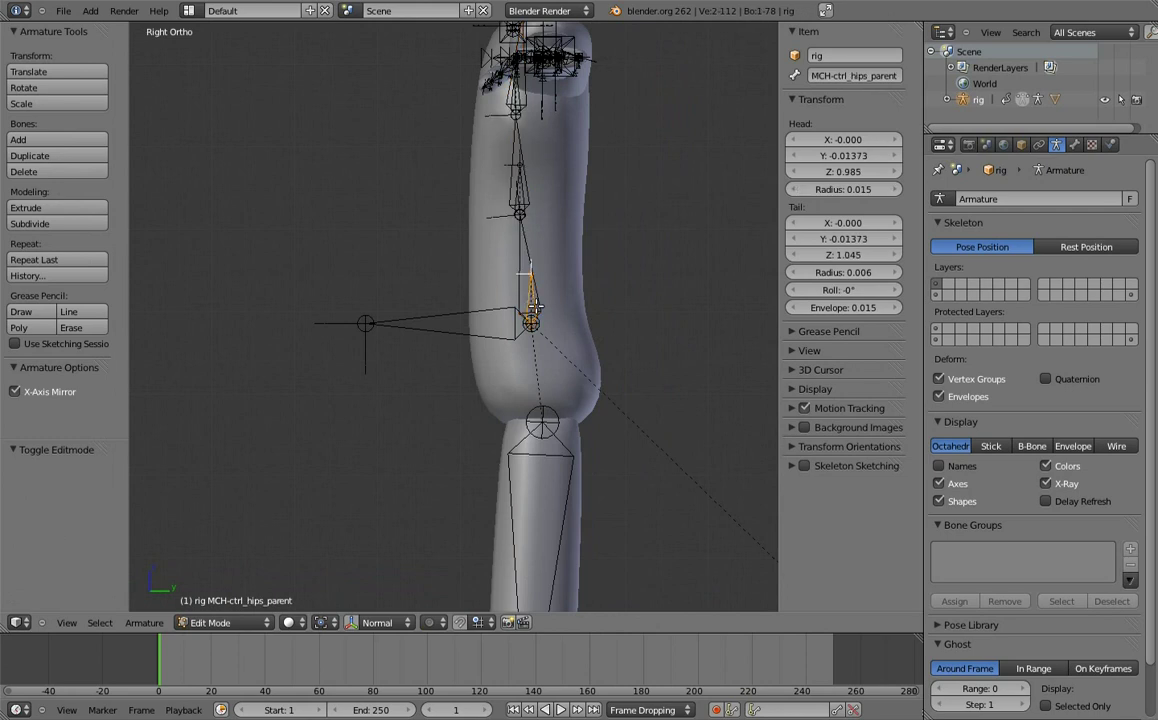
key("ctrl+Tab")
scroll(530, 360, "down", 2, "ctrl")
scroll(448, 310, "down", 4, "ctrl")
scroll(430, 300, "down", 1, "ctrl")
scroll(421, 312, "up", 5)
scroll(521, 325, "up", 3, "ctrl")
- Select the body control bone, then the hips bone, hiding the body mesh layer and showing it again
right_click(519, 323)
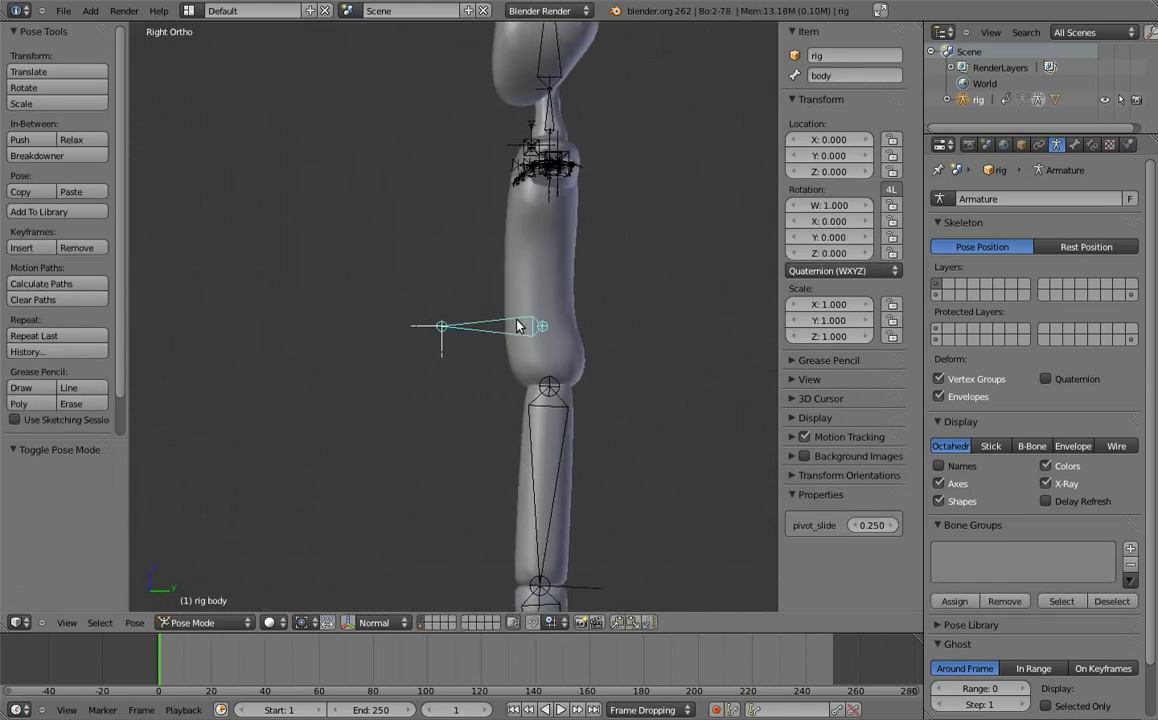
scroll(530, 277, "down", 2)
key("2")
scroll(532, 300, "up", 3)
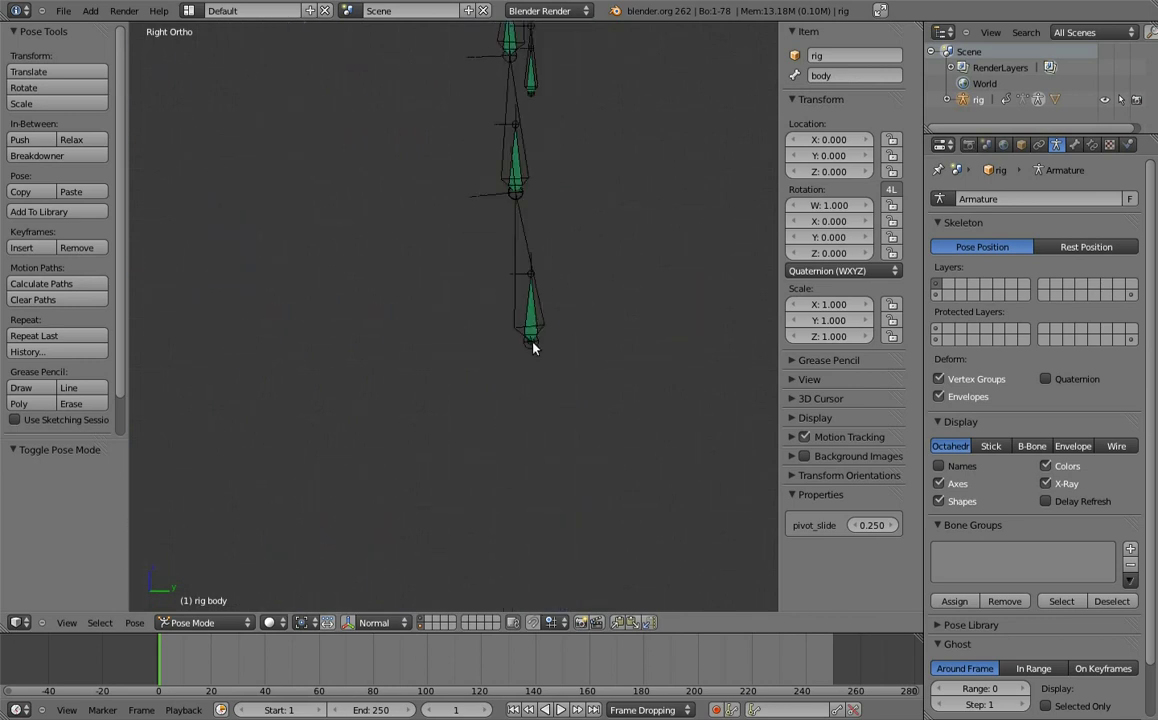
right_click(530, 330)
scroll(600, 305, "up", 3, "ctrl")
key("1")
scroll(610, 310, "up", 4)
scroll(450, 270, "up", 4, "ctrl")
- With the body mesh layer hidden, select the body control bone and then MCH-ctrl_hips_parent
right_click(368, 236)
scroll(390, 235, "down", 3, "ctrl")
key("2")
scroll(540, 260, "down", 2, "ctrl")
scroll(540, 277, "down", 2, "ctrl")
scroll(545, 285, "up", 3)
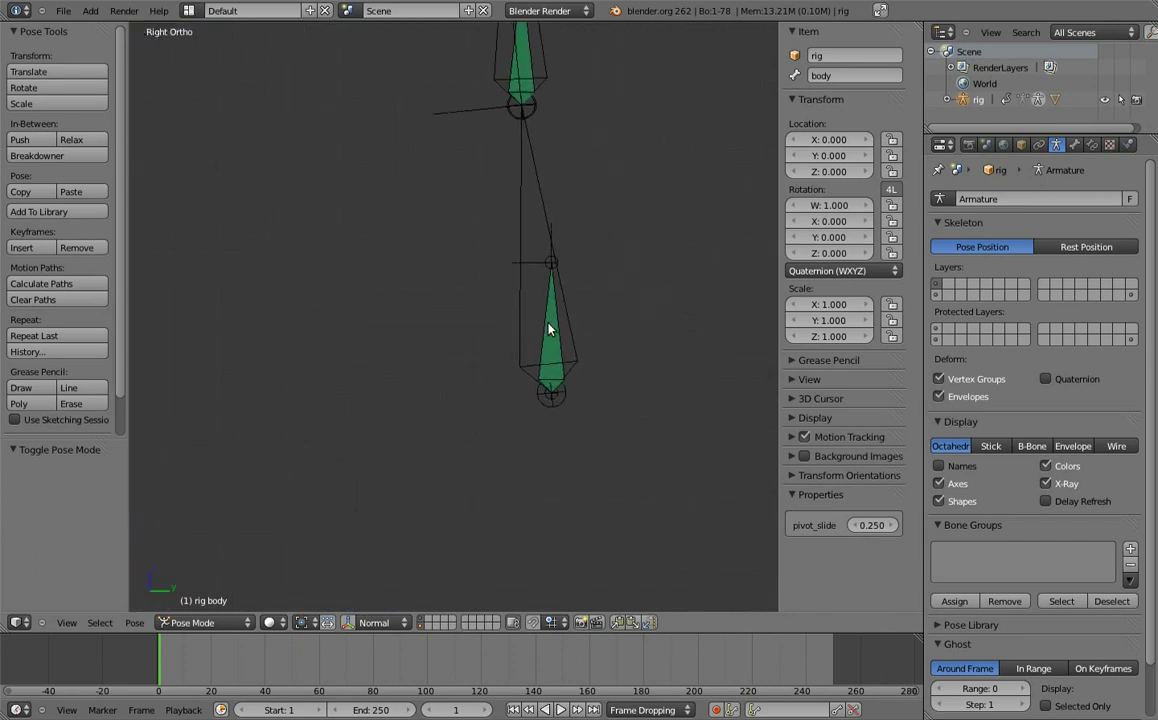
right_click(549, 333)
- Give MCH-ctrl_hips_parent a Copy Transforms constraint targeting the body control, then deselect all bones
key("shift+ctrl+c")
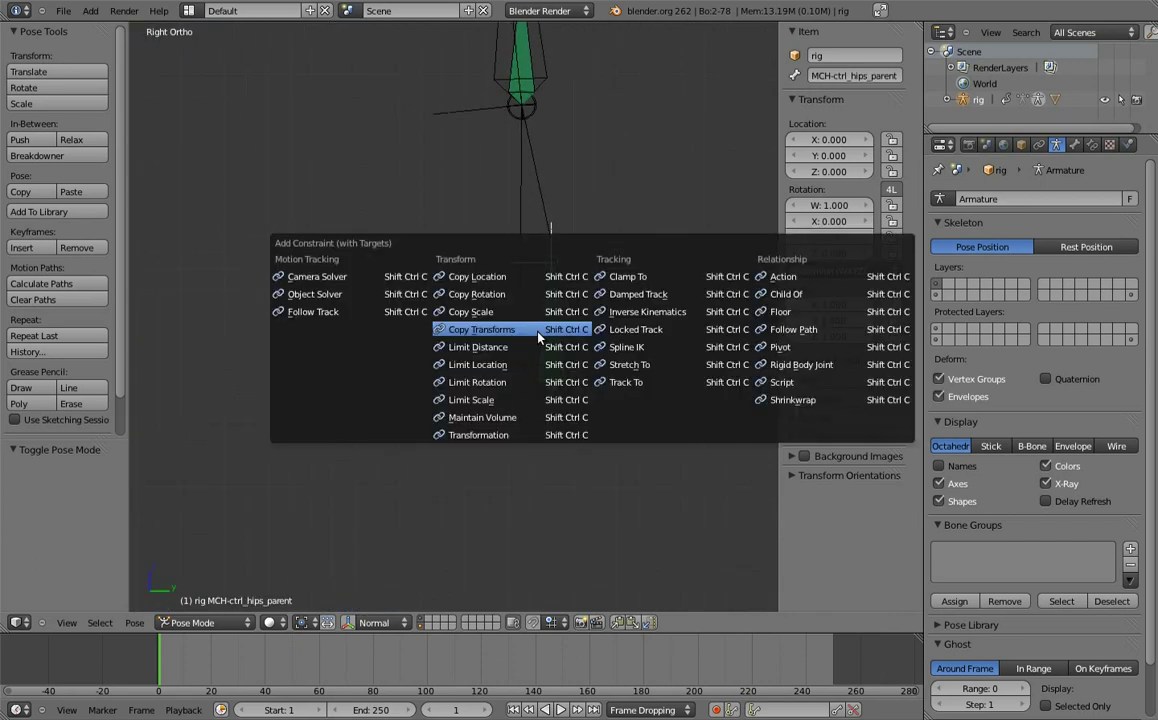
left_click(470, 276)
scroll(500, 300, "down", 3)
scroll(520, 200, "up", 3, "ctrl")
scroll(414, 289, "up", 3)
scroll(500, 300, "up", 3, "ctrl")
scroll(545, 310, "up", 1, "ctrl")
key("a")
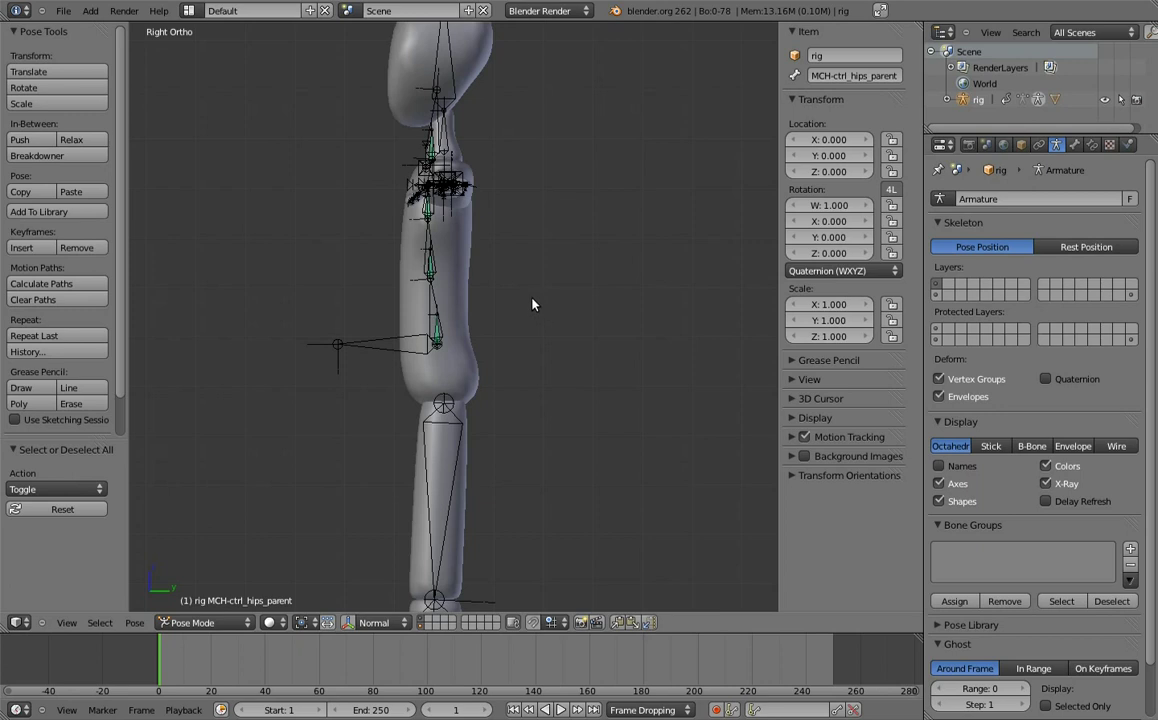
- Select the MCH-ctrl spine and chest control bones, including MCH-ctrl_chest.02
middle_click_drag(478, 293, 545, 323, "shift")
scroll(545, 323, "up", 2)
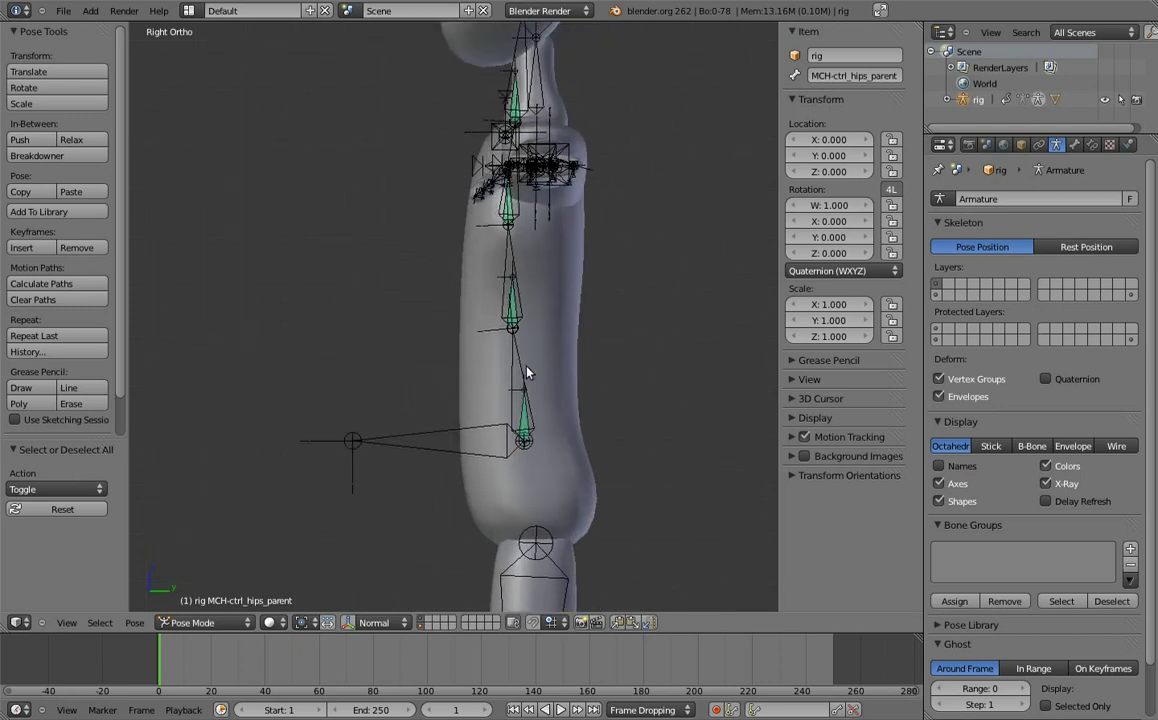
left_click(523, 411)
left_click(511, 300, "shift")
left_click(509, 215, "shift")
mouse_move(507, 251)
middle_mouse_down()
mouse_move(515, 370)
mouse_move(574, 344)
middle_mouse_up()
scroll(592, 440, "up", 3)
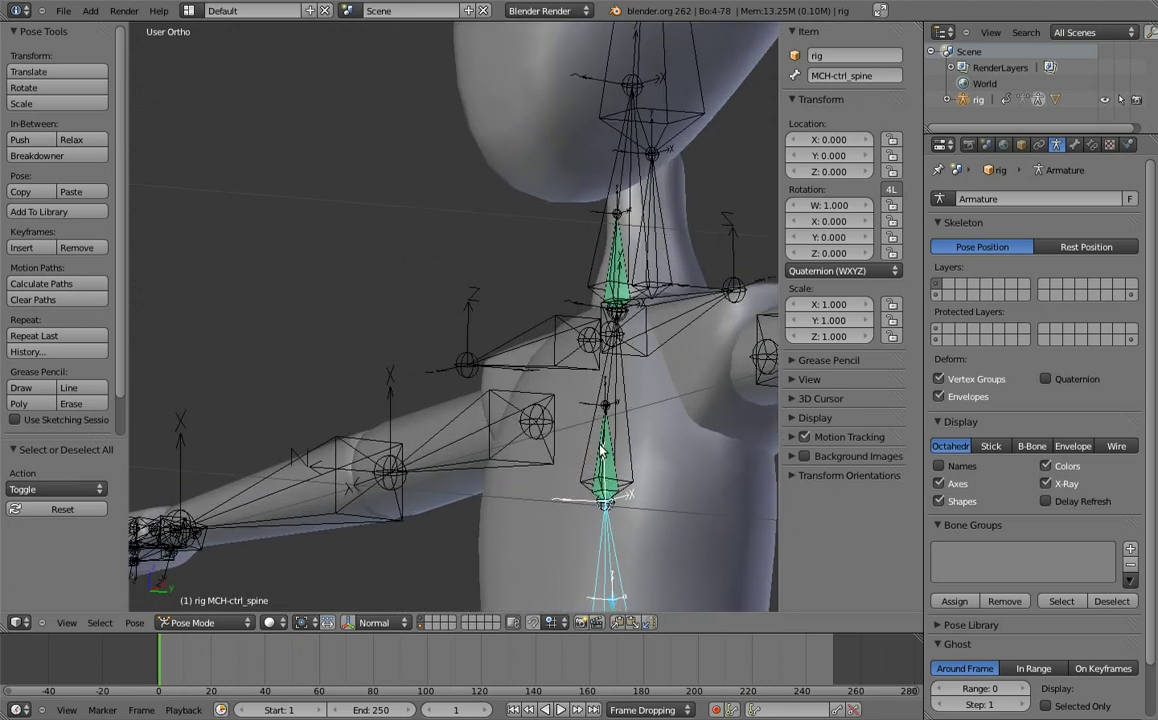
middle_click_drag(600, 452, 615, 360)
scroll(615, 360, "up", 2)
left_click(624, 346)
left_click(624, 346)
- Move the selected control bones onto another bone layer with M
key("KP_1")
scroll(600, 290, "down", 3)
scroll(595, 284, "down", 1)
scroll(585, 339, "up", 2)
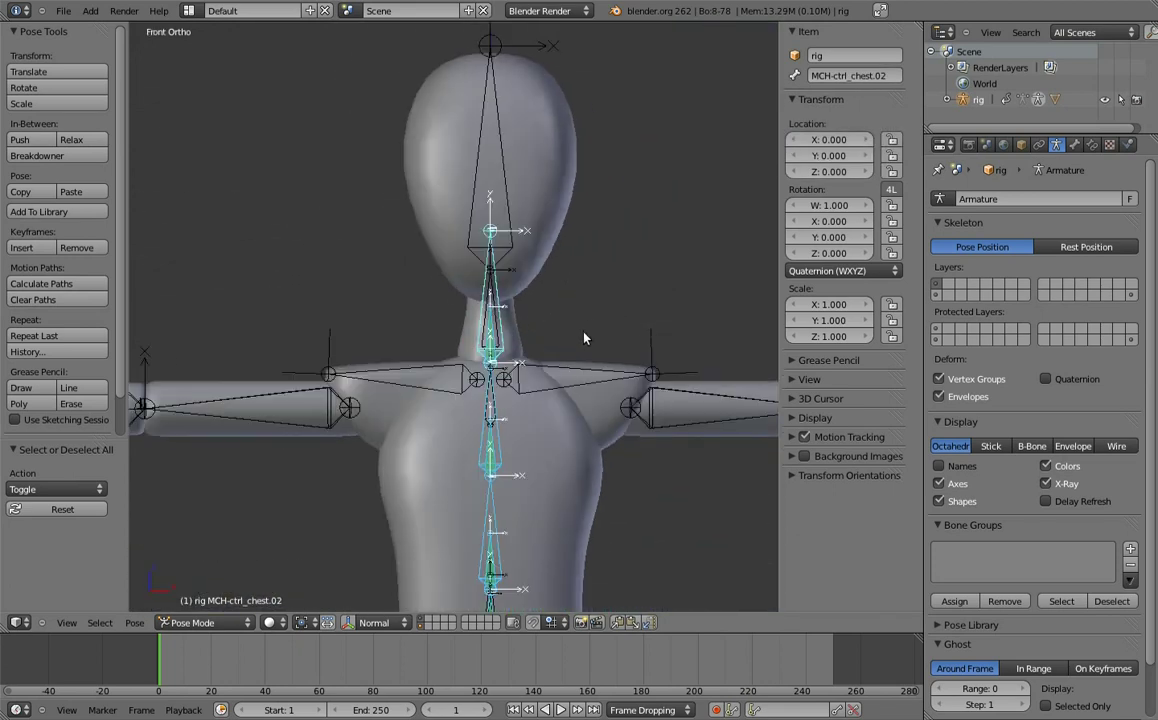
key("KP_3")
scroll(575, 350, "down", 4)
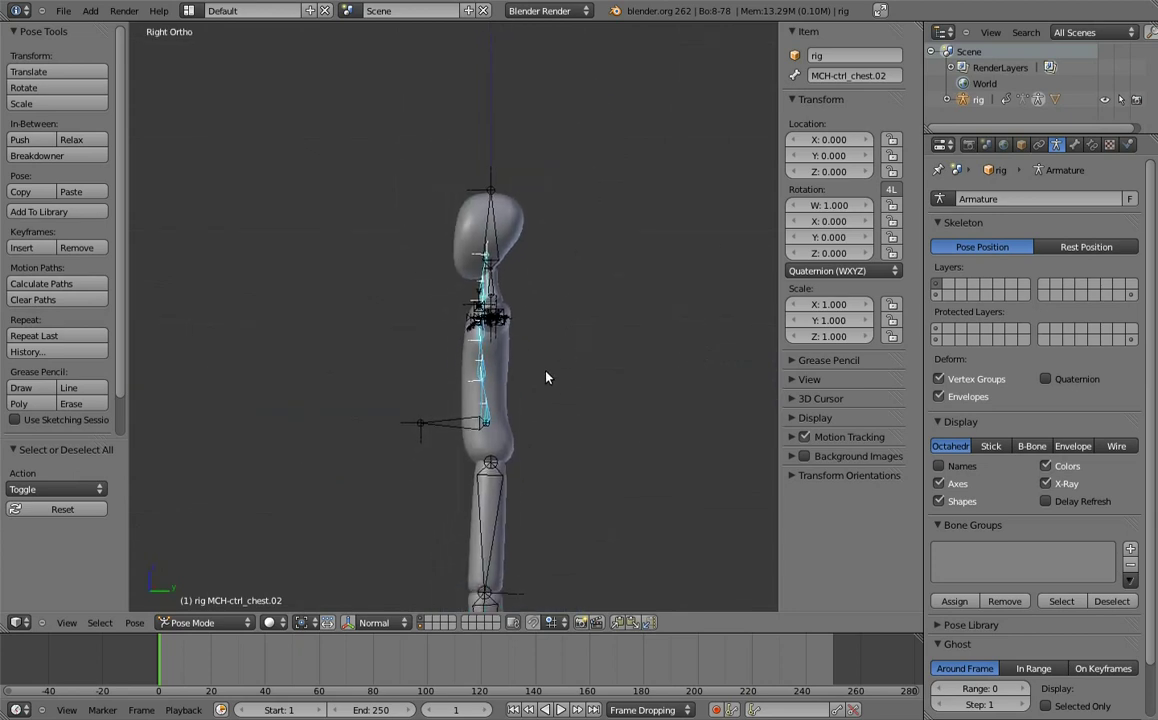
key("m")
left_click(672, 405)
- Put the armature into Edit Mode with the dotted bone chain in view
mouse_move(625, 406)
middle_mouse_down("shift")
mouse_move(610, 320)
mouse_move(486, 287)
middle_mouse_up("shift")
key("Tab")
middle_click_drag(636, 336, 571, 315, "shift")
- Raise the hips bone 0.04 along Z
scroll(568, 331, "up", 3)
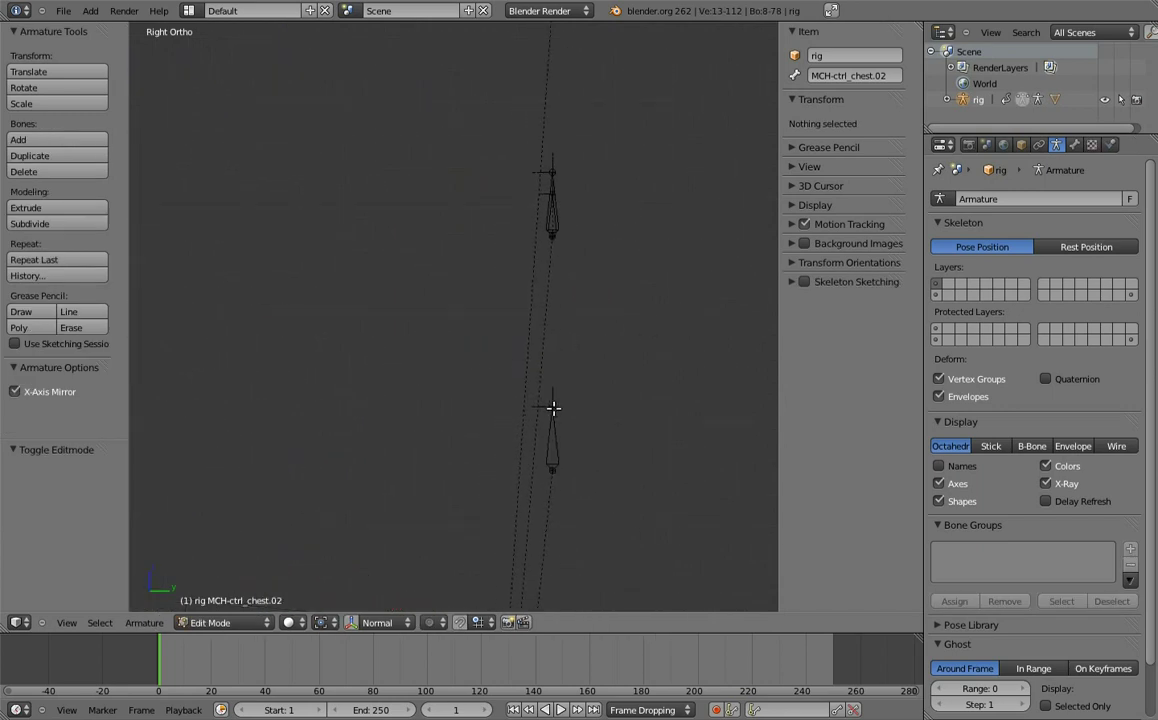
right_click(553, 408)
key("g")
key("z")
left_click(583, 374)
middle_click_drag(583, 374, 611, 459, "shift")
- Raise the spine bone 0.09 and the chest bone 0.13 along Z
right_click(574, 302)
key("g")
key("z")
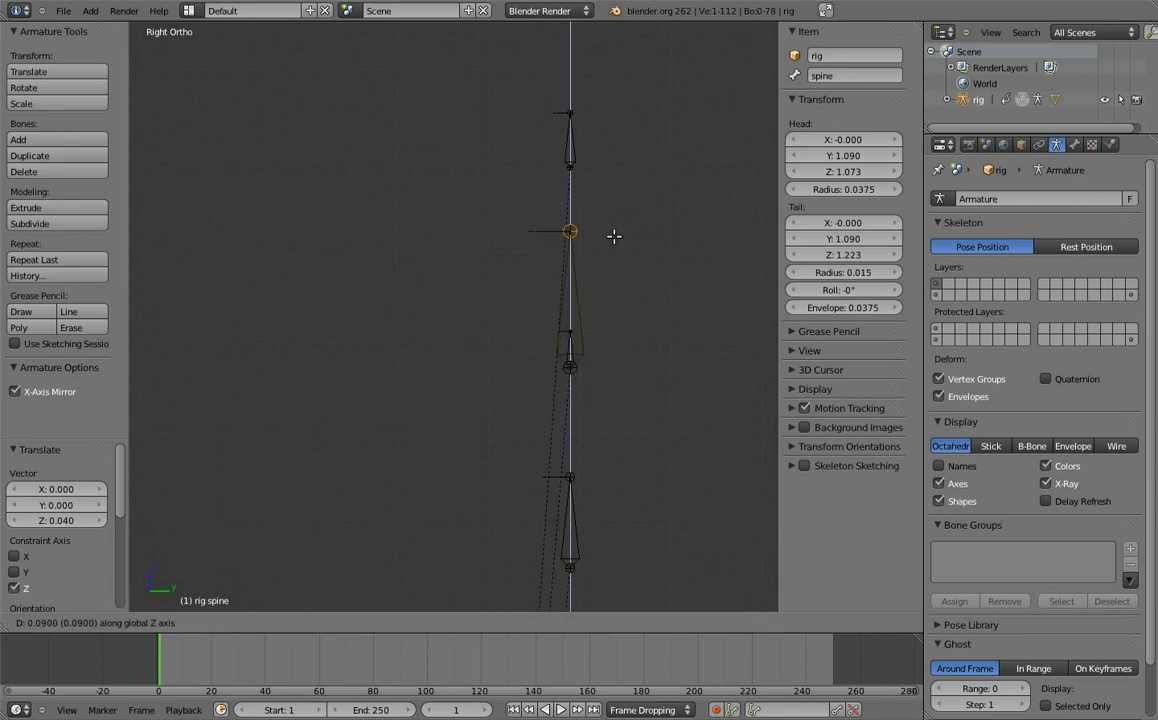
left_click(614, 236)
middle_click_drag(612, 235, 566, 186, "shift")
right_click(566, 186)
key("g")
key("z")
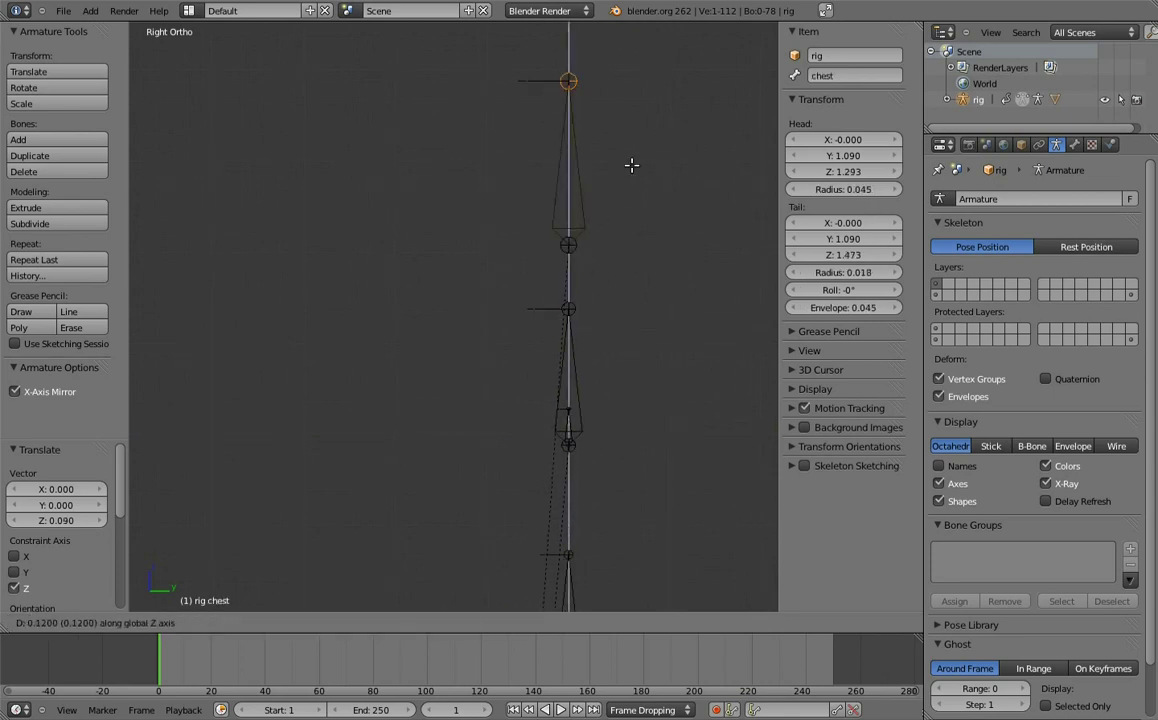
left_click(633, 150)
- Snap the 3D cursor to the body bone's joint
mouse_move(644, 248)
middle_mouse_down("shift")
mouse_move(638, 336)
mouse_move(562, 443)
middle_mouse_up("shift")
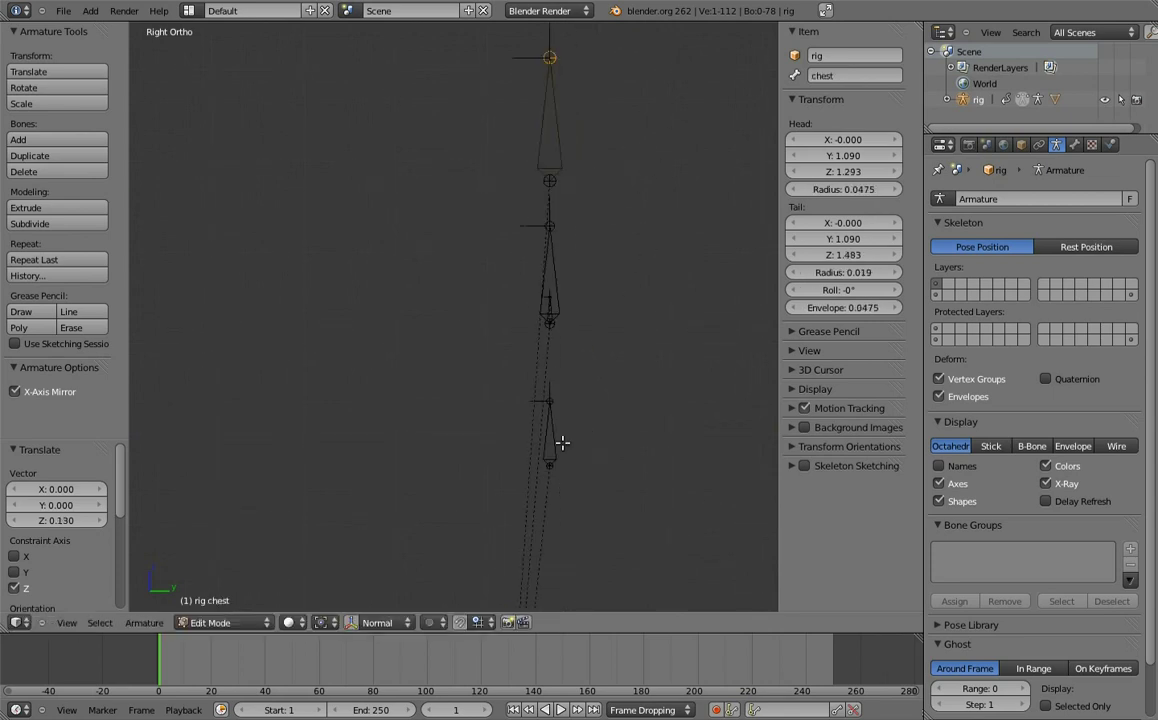
middle_click_drag(451, 365, 531, 264, "shift")
right_click(515, 318)
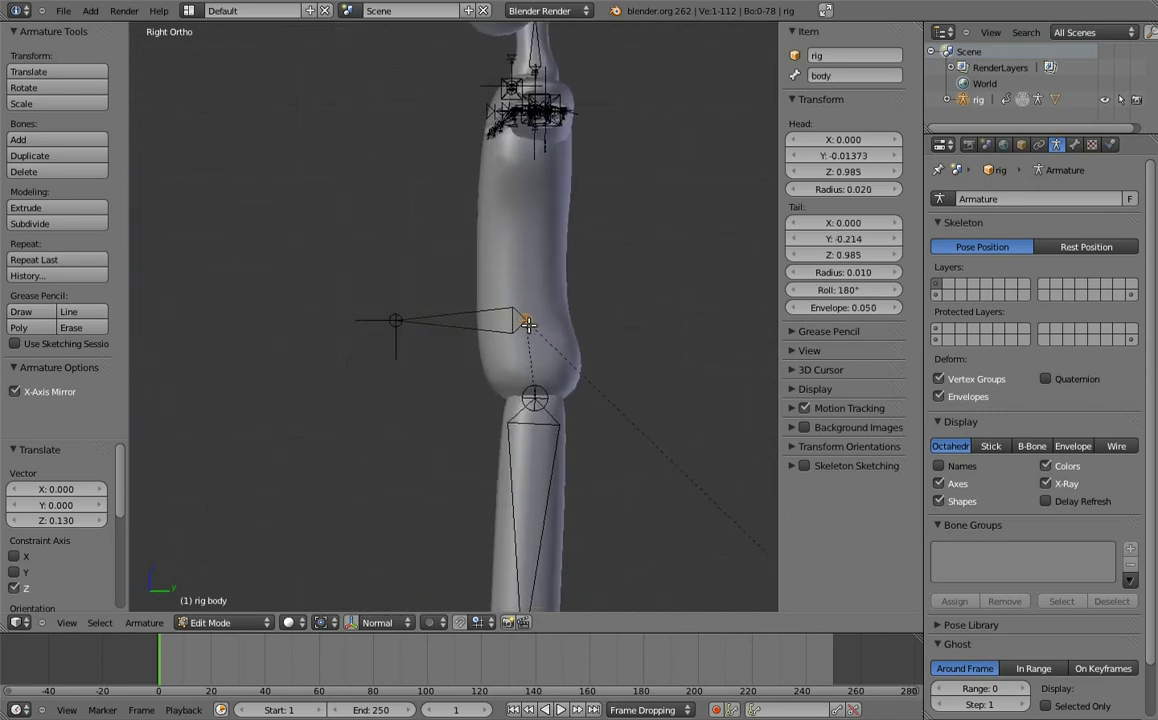
key("shift+s")
left_click(531, 323)
- Snap the hips and spine bones to the cursor at the body joint
mouse_move(716, 284)
middle_mouse_down("shift")
mouse_move(602, 315)
mouse_move(623, 266)
middle_mouse_up("shift")
right_click(712, 321)
key("shift+s")
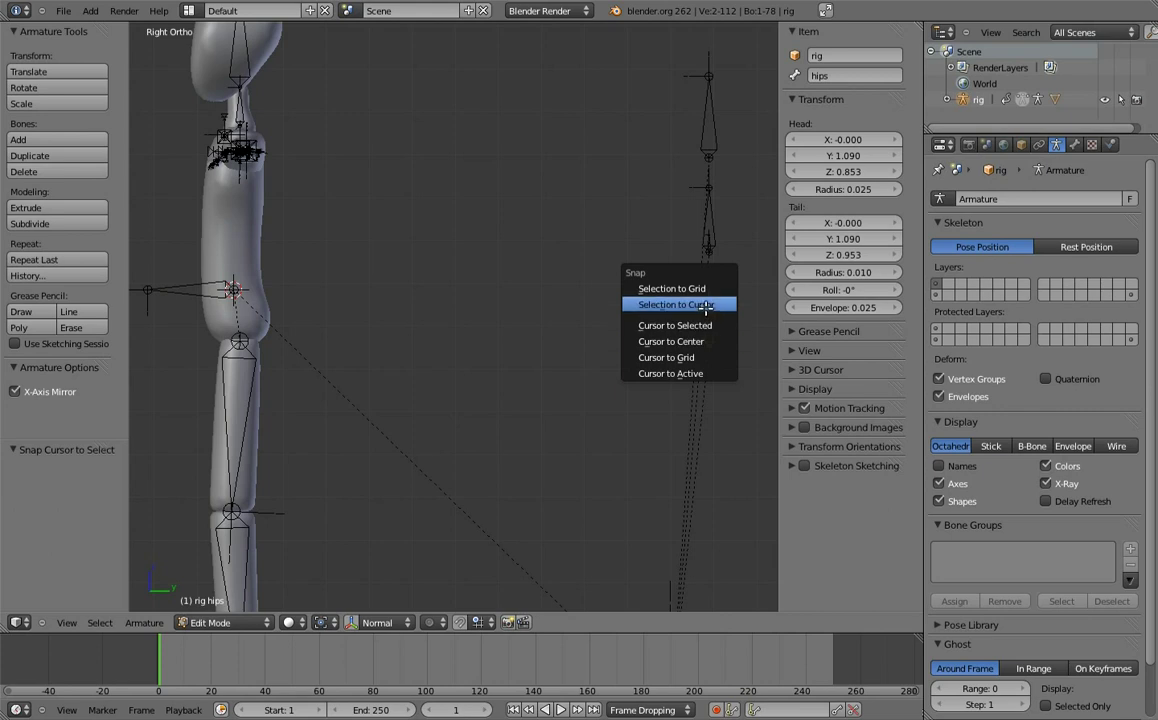
left_click(705, 305)
right_click(710, 240)
key("shift+s")
left_click(710, 247)
- Snap the chest bone to the cursor at the body joint
key("shift+s")
left_click(709, 220)
key("bracketright")
key("shift+s")
left_click(714, 132)
middle_click_drag(400, 285, 594, 263, "shift")
scroll(600, 255, "up", 2)
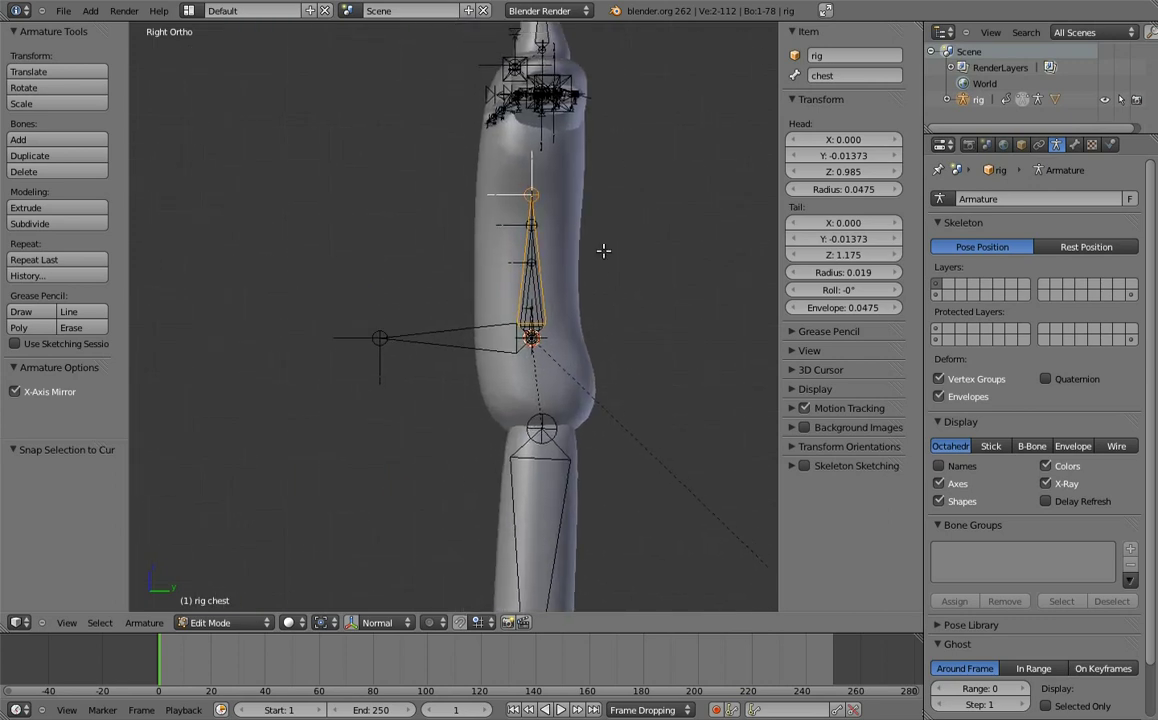
scroll(620, 280, "up", 3)
- In Pose Mode, give the hips bone a Copy Location constraint targeting body
key("ctrl+Tab")
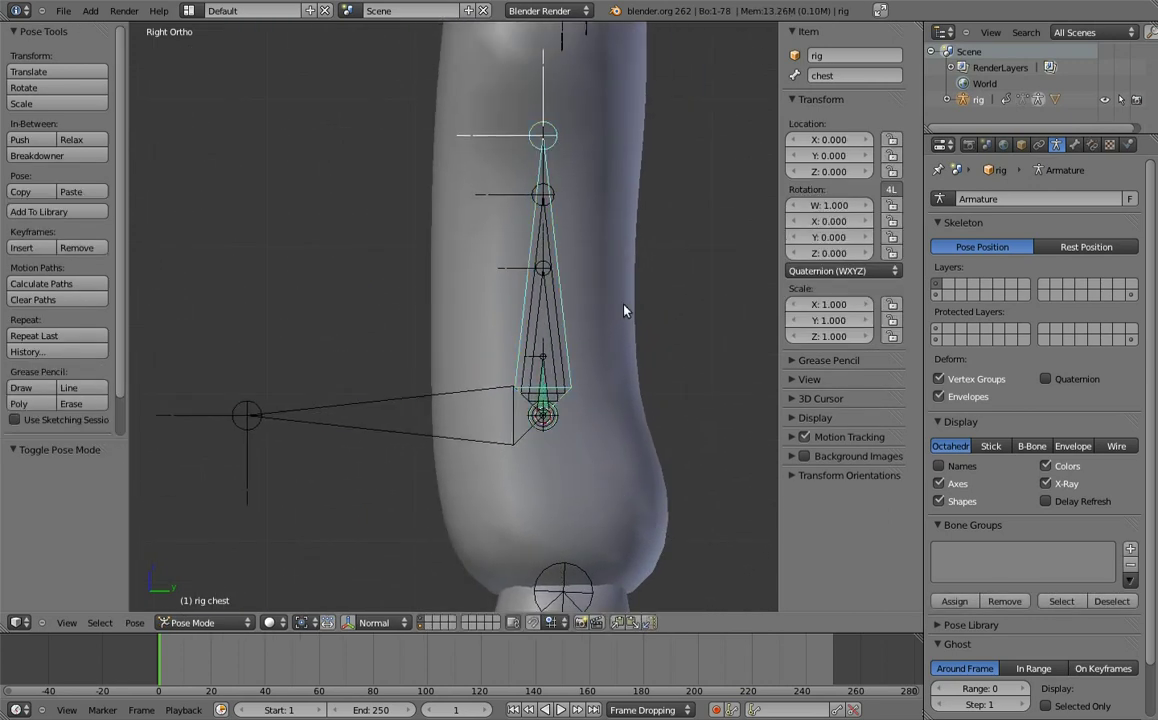
right_click(545, 378)
right_click(555, 360, "shift")
key("shift+ctrl+c")
left_click(547, 361)
- Give the spine and chest bones Copy Location constraints targeting body
right_click(532, 355)
right_click(531, 347, "shift")
key("shift+ctrl+c")
left_click(529, 349)
right_click(471, 280, "shift")
key("shift+ctrl+c")
left_click(474, 283)
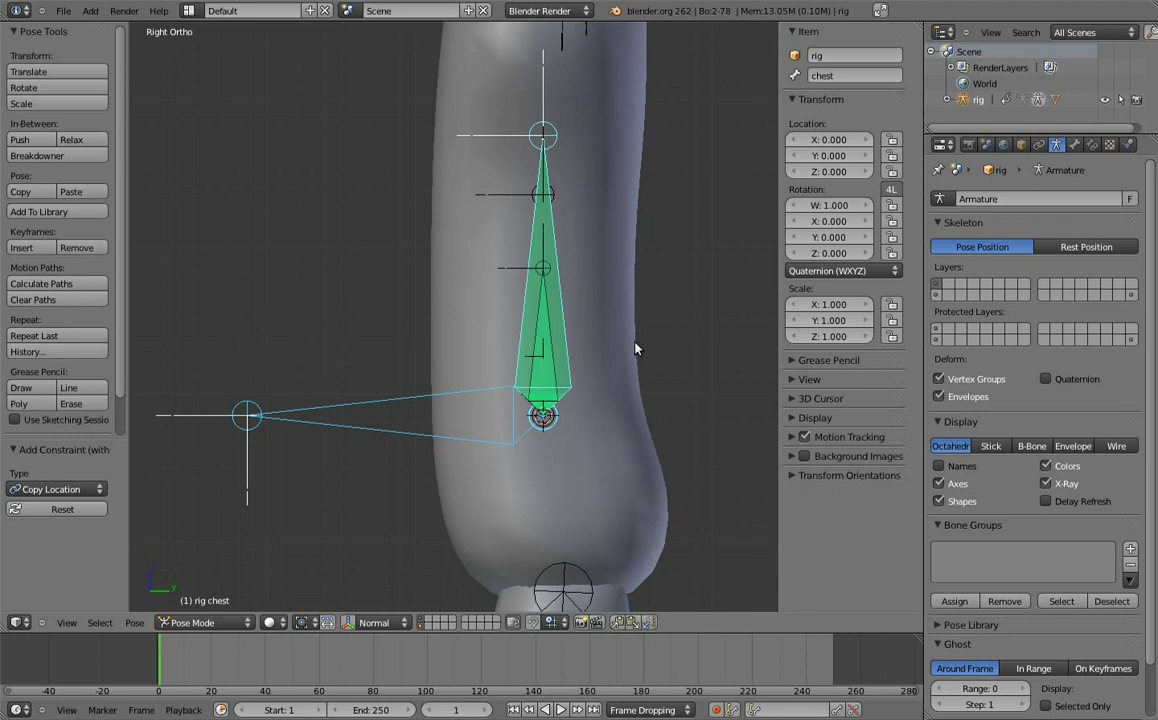
- In wireframe view, lock the hips bone's location
key("z")
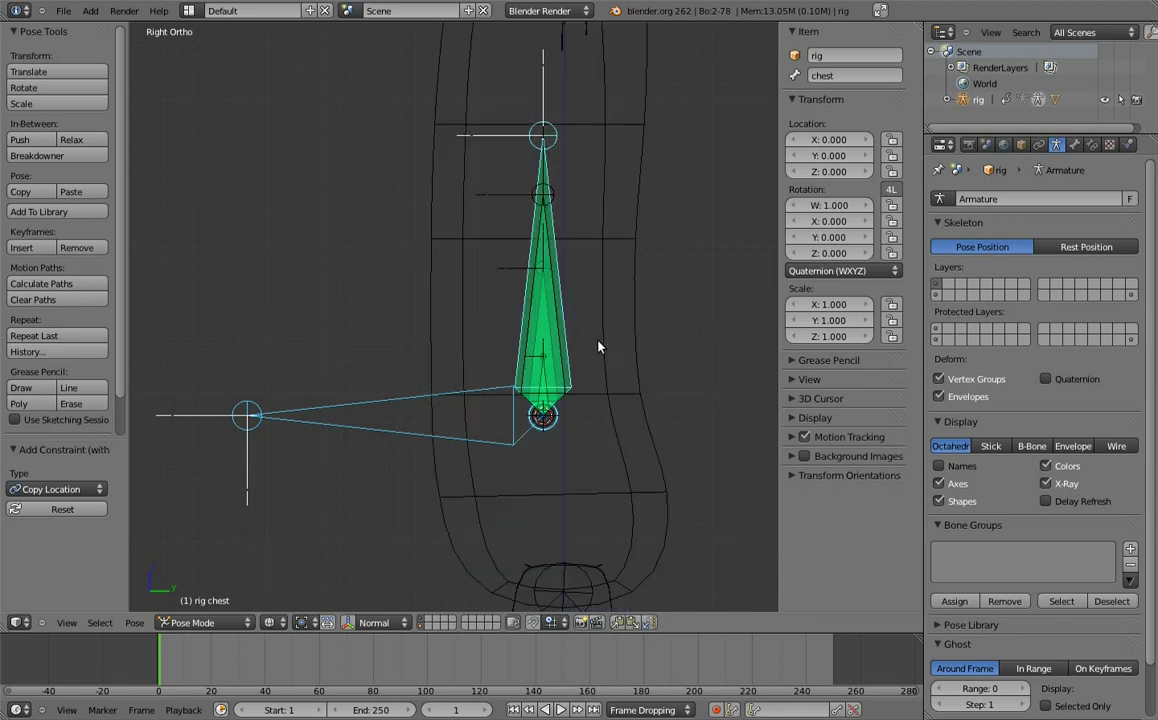
right_click(550, 368)
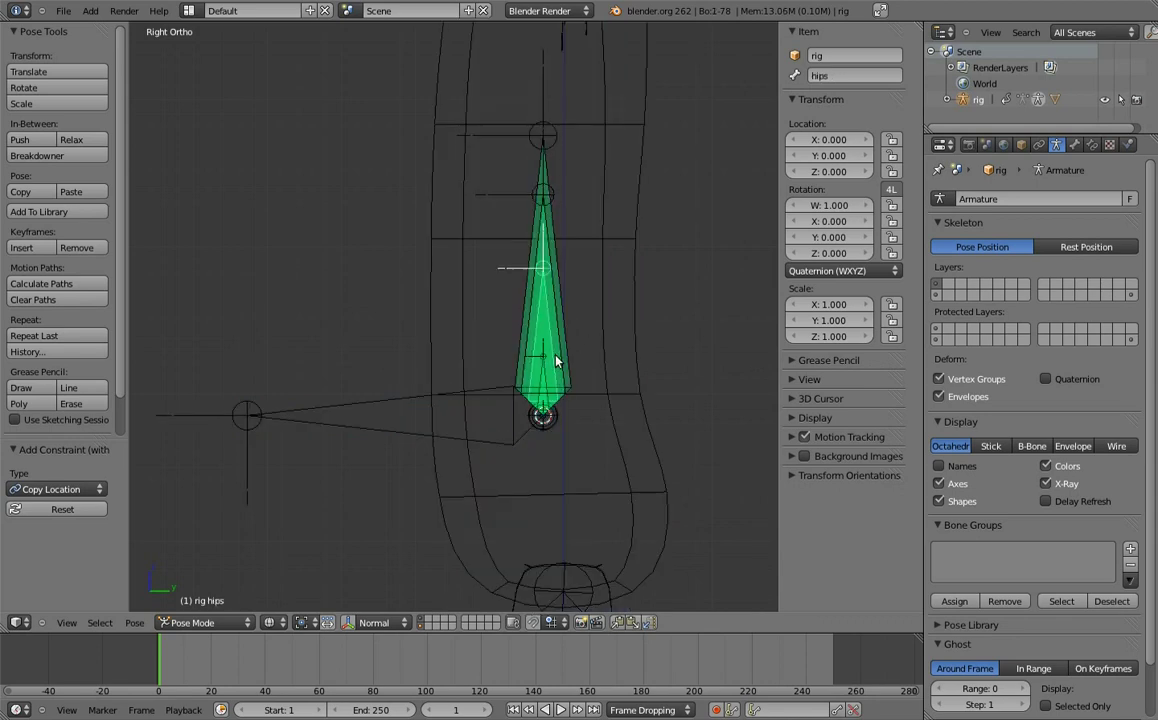
left_click(891, 139)
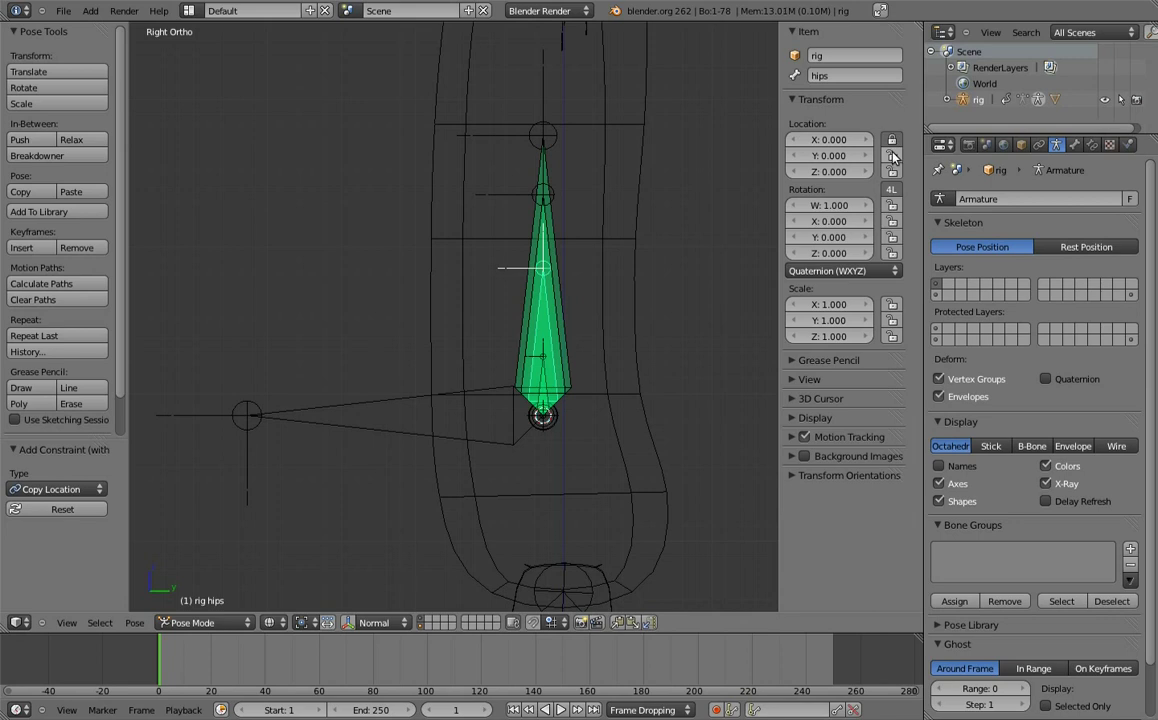
right_click(558, 302)
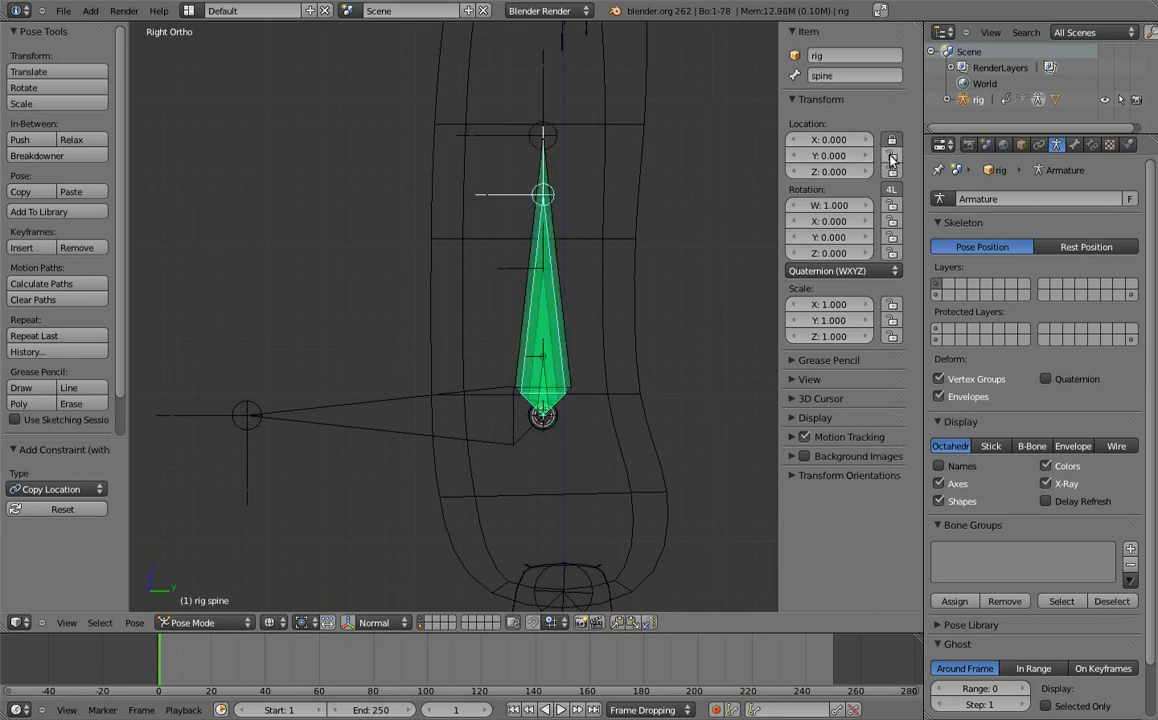
right_click(556, 244)
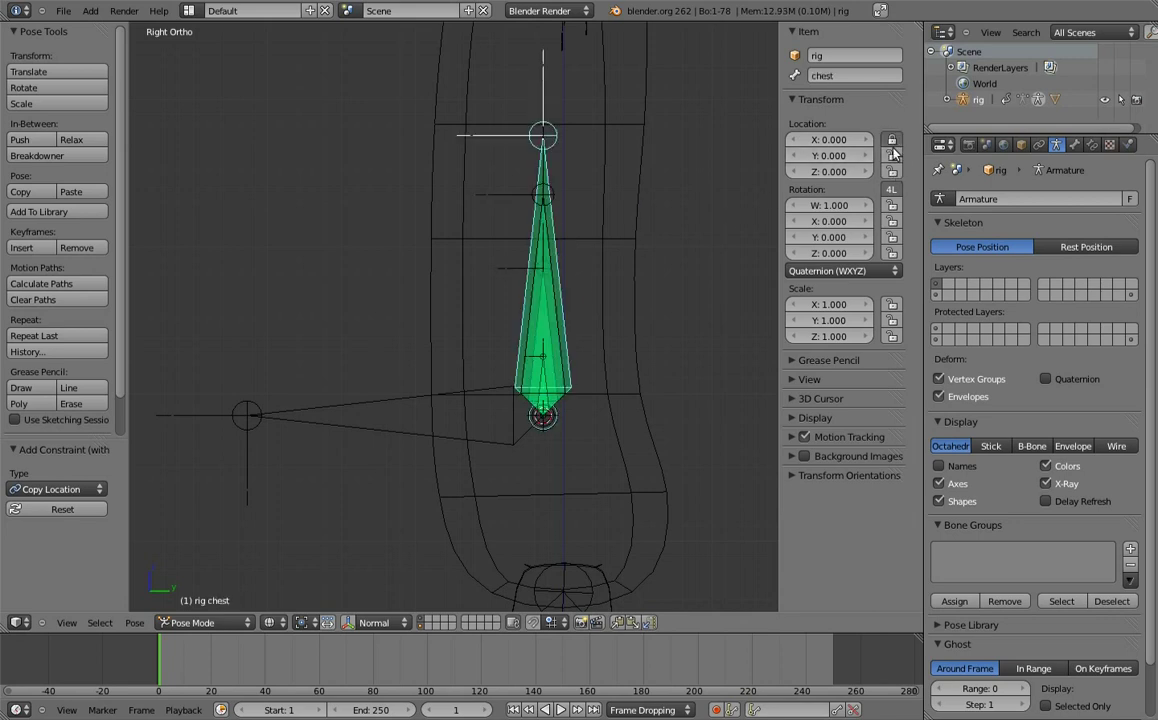
- Lock the body bone's W, X, Y and Z rotation and show its bone properties
right_click(493, 396)
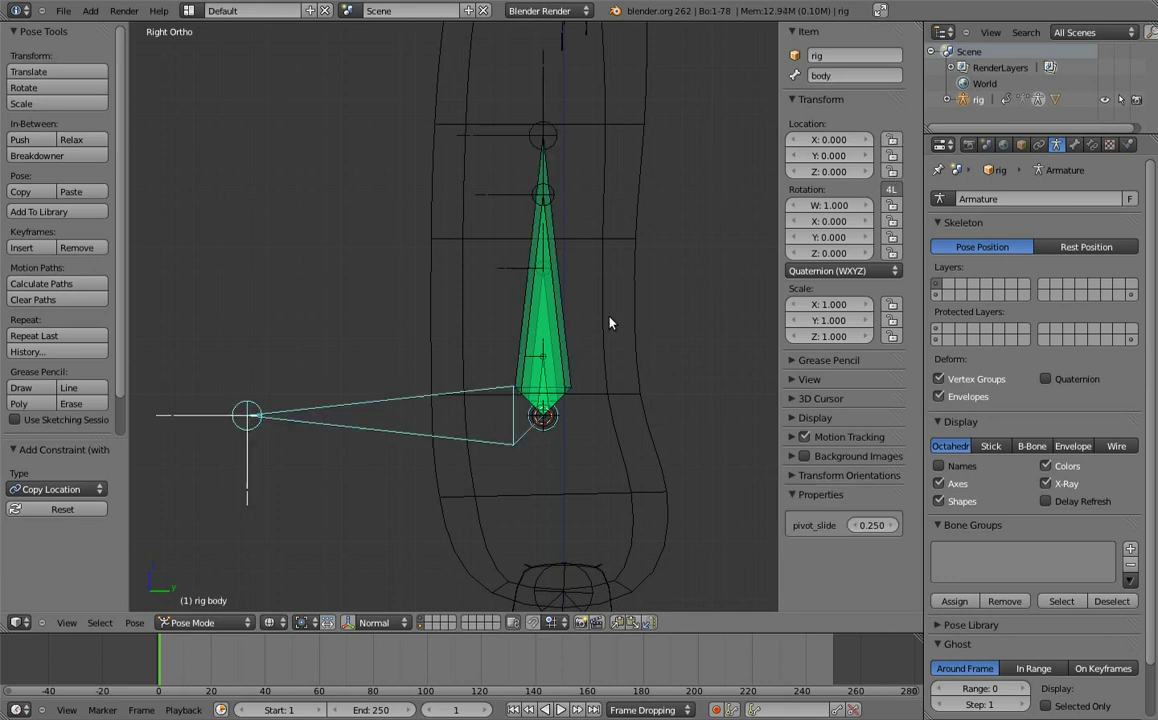
left_click(892, 205)
left_click_drag(892, 221, 892, 253)
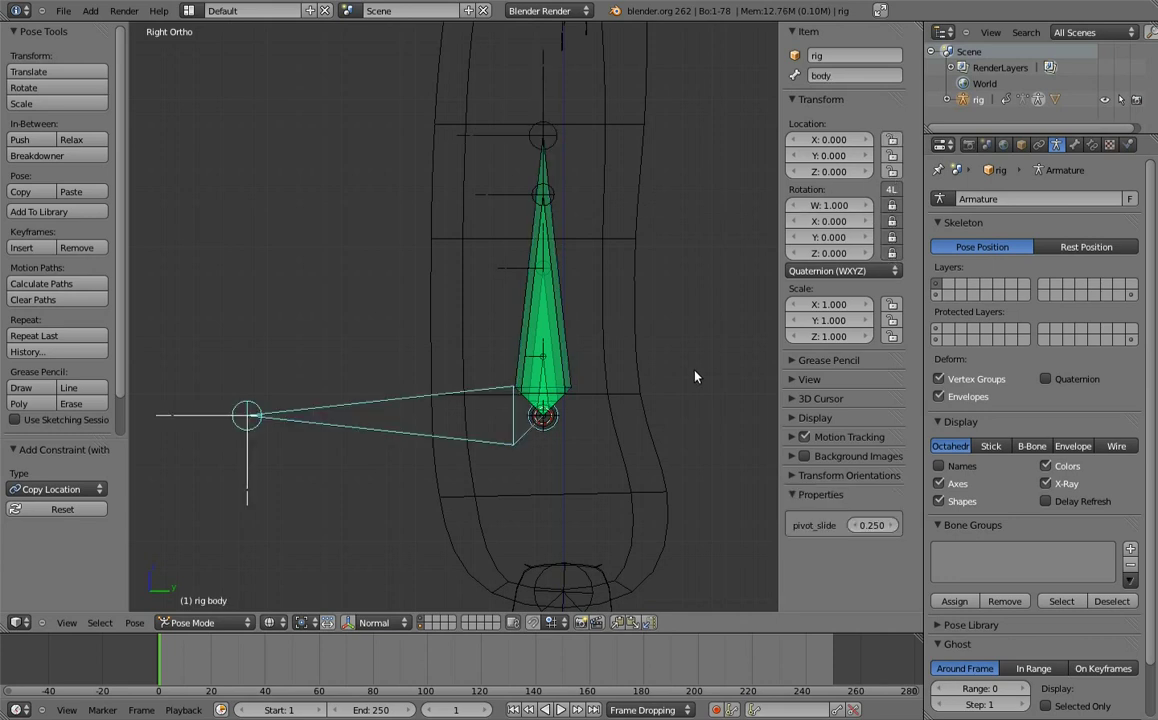
left_click(1074, 145)
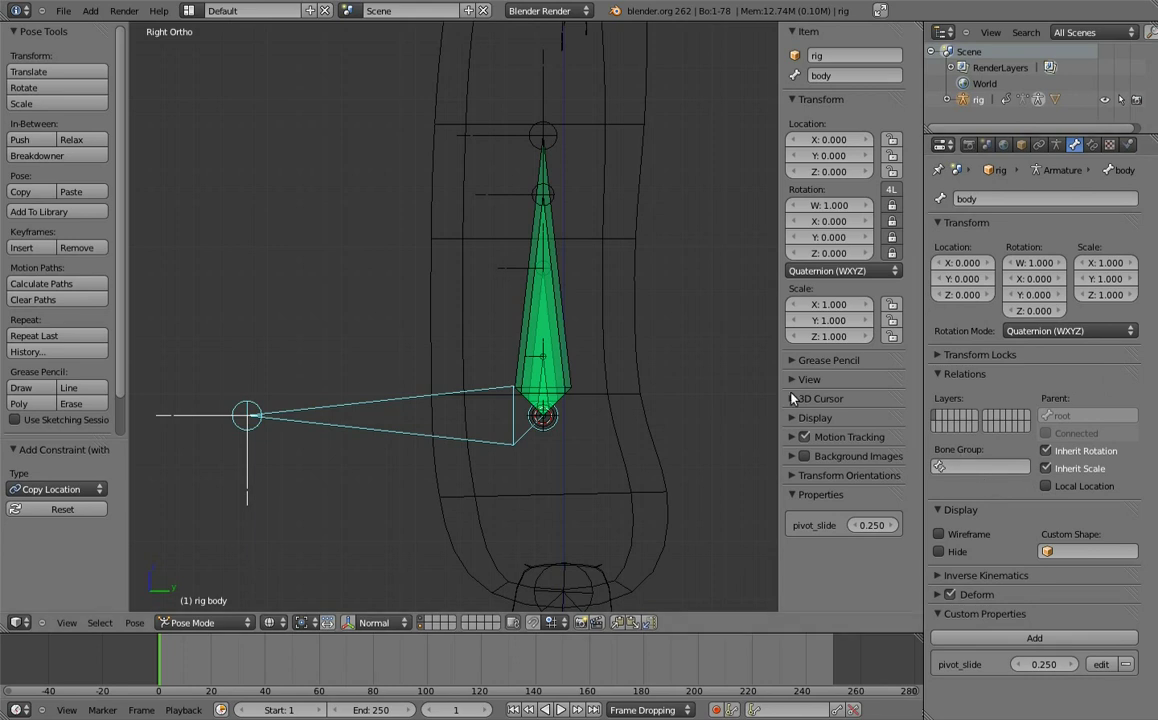
- Move MCH-spine_parent to another bone layer
right_click(545, 385)
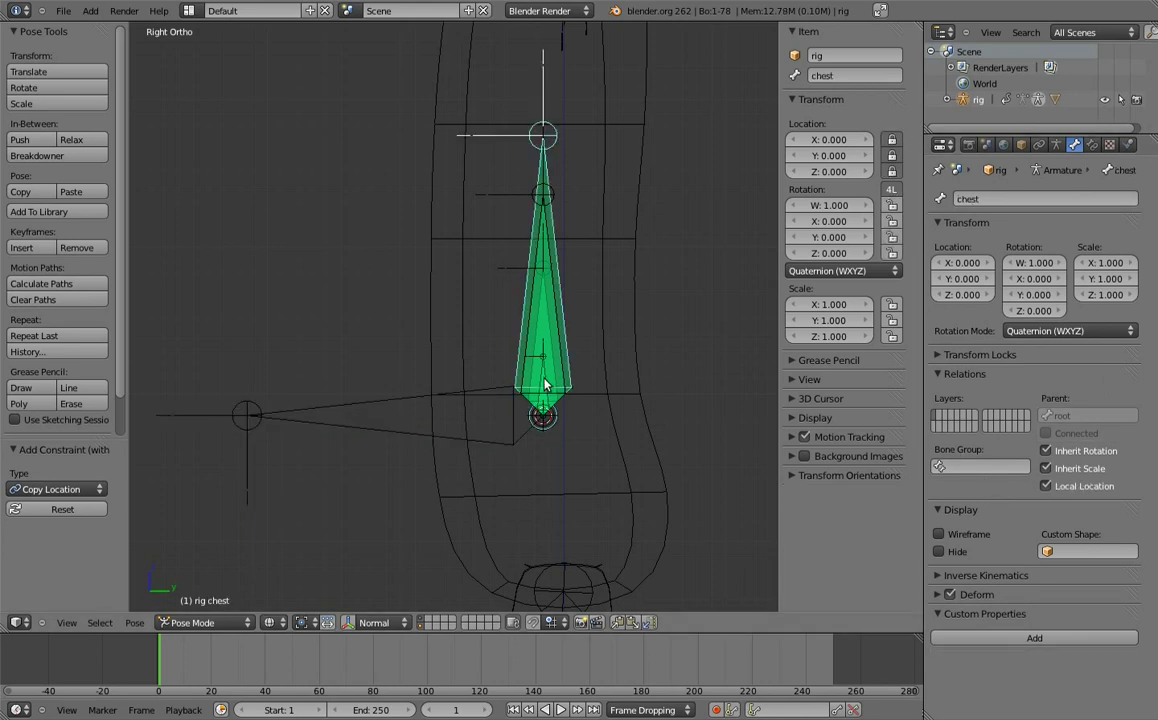
key("m")
left_click(672, 416)
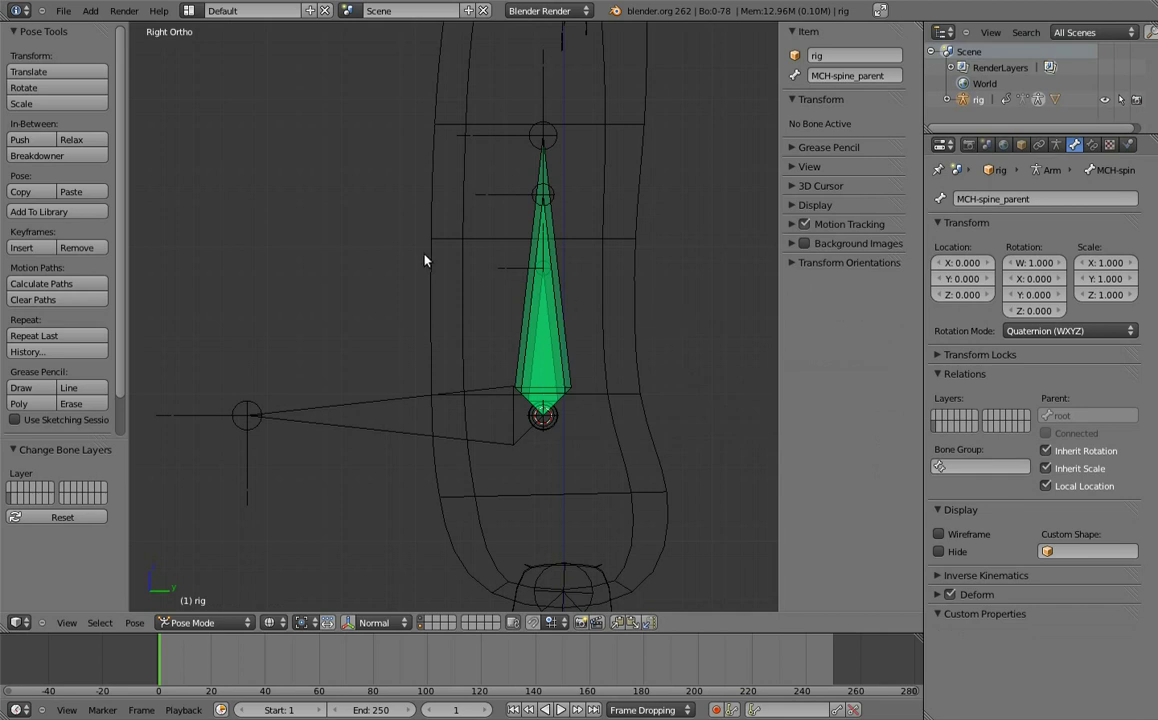
- Back in solid view, test-move the body and rotate the hips to swing the legs
scroll(664, 312, "down", 3)
scroll(583, 302, "down", 3)
scroll(585, 302, "down", 2)
key("z")
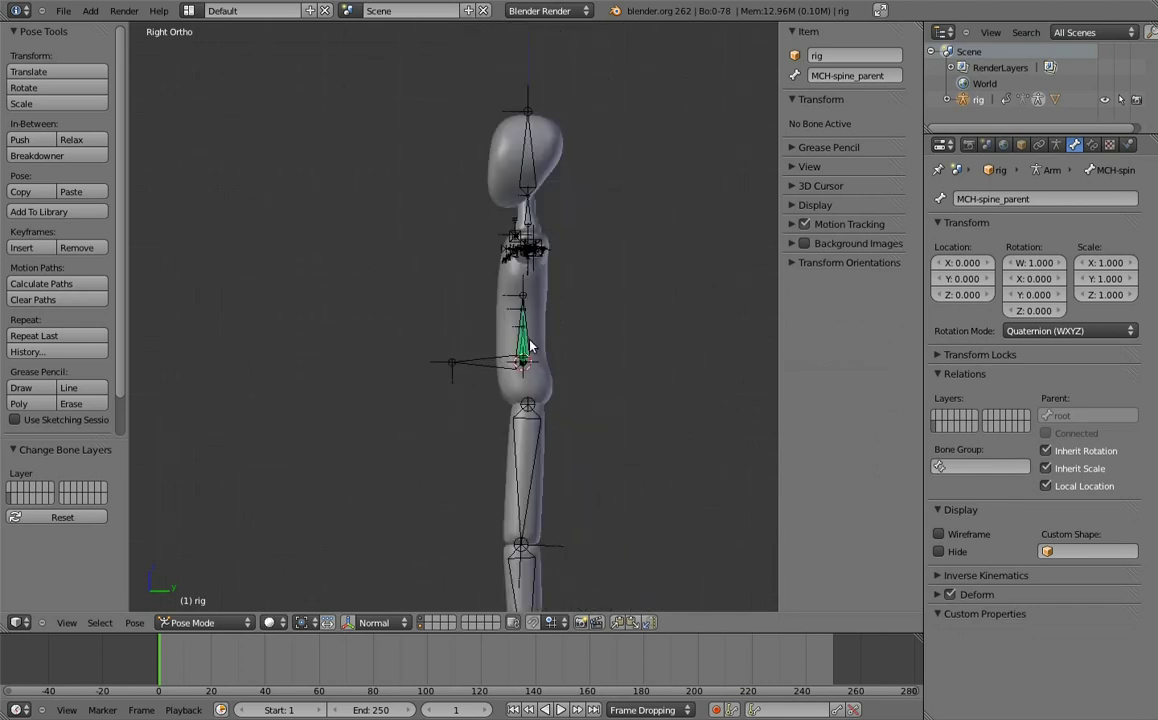
right_click(481, 368)
key("g")
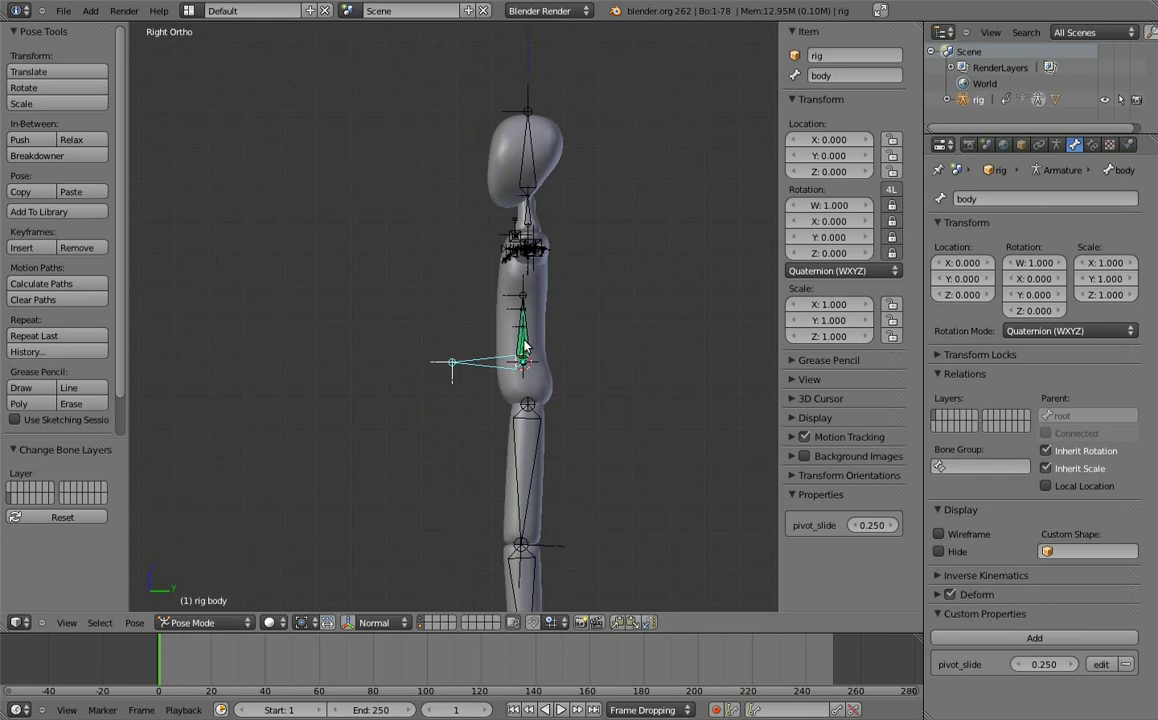
right_click(527, 345)
key("r")
left_click(524, 322)
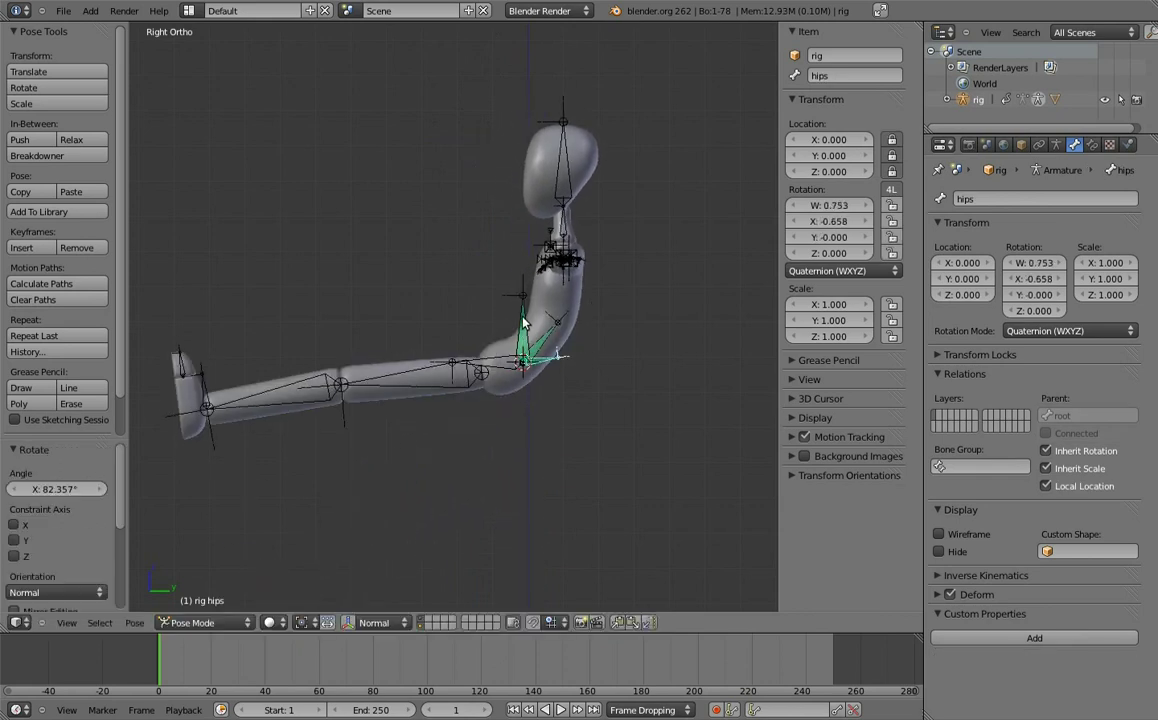
- Test-rotate the spine to about -3.3° and move the whole rig by the body bone
right_click(530, 330)
key("r")
left_click(560, 300)
key("r")
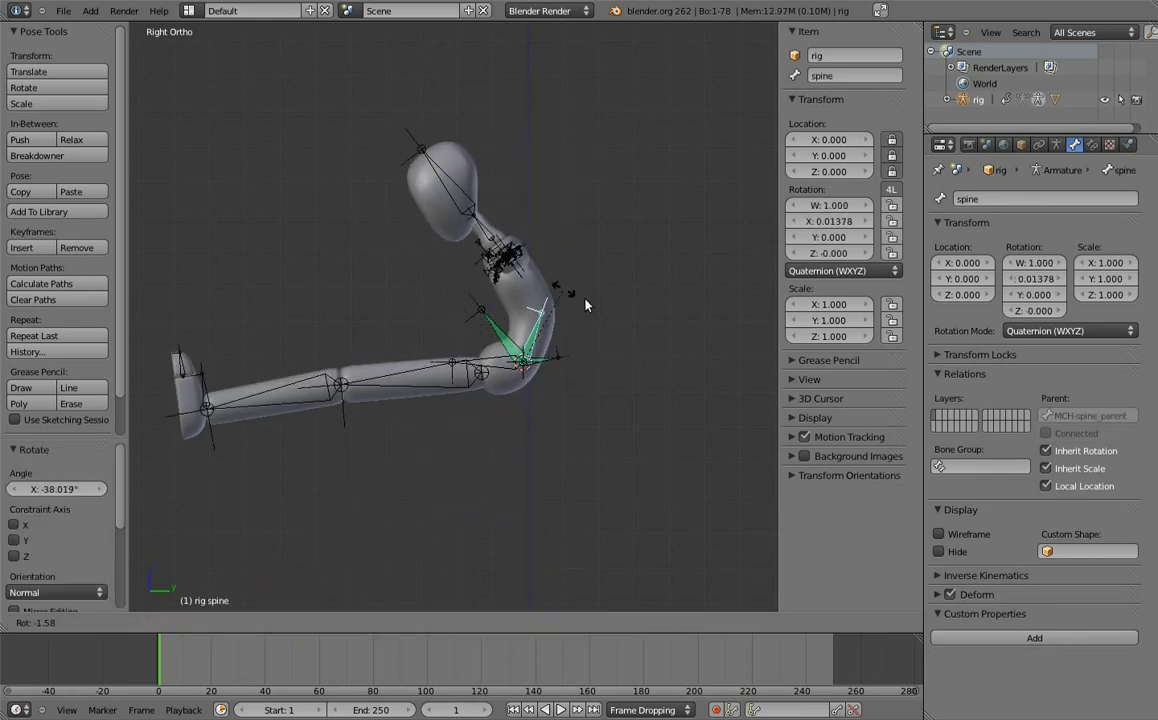
left_click(600, 320)
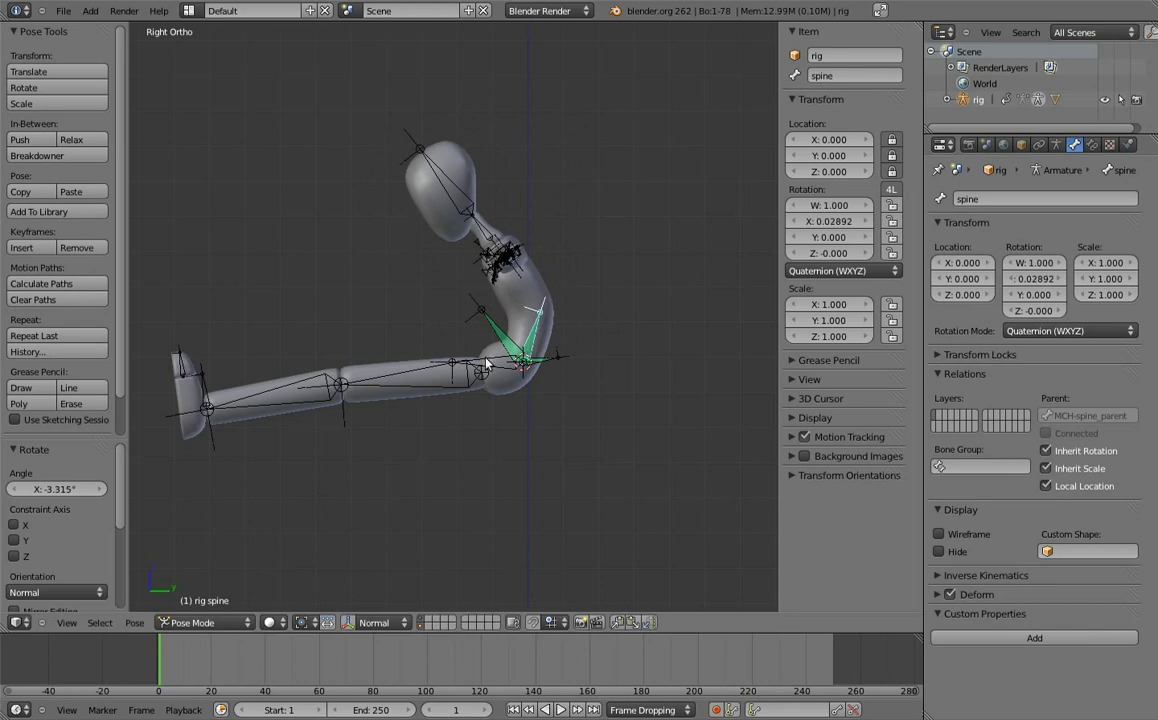
right_click(480, 370)
key("g")
left_click(530, 335)
- Test free rotations of the hips and chest bones
right_click(545, 330)
key("r")
key("r")
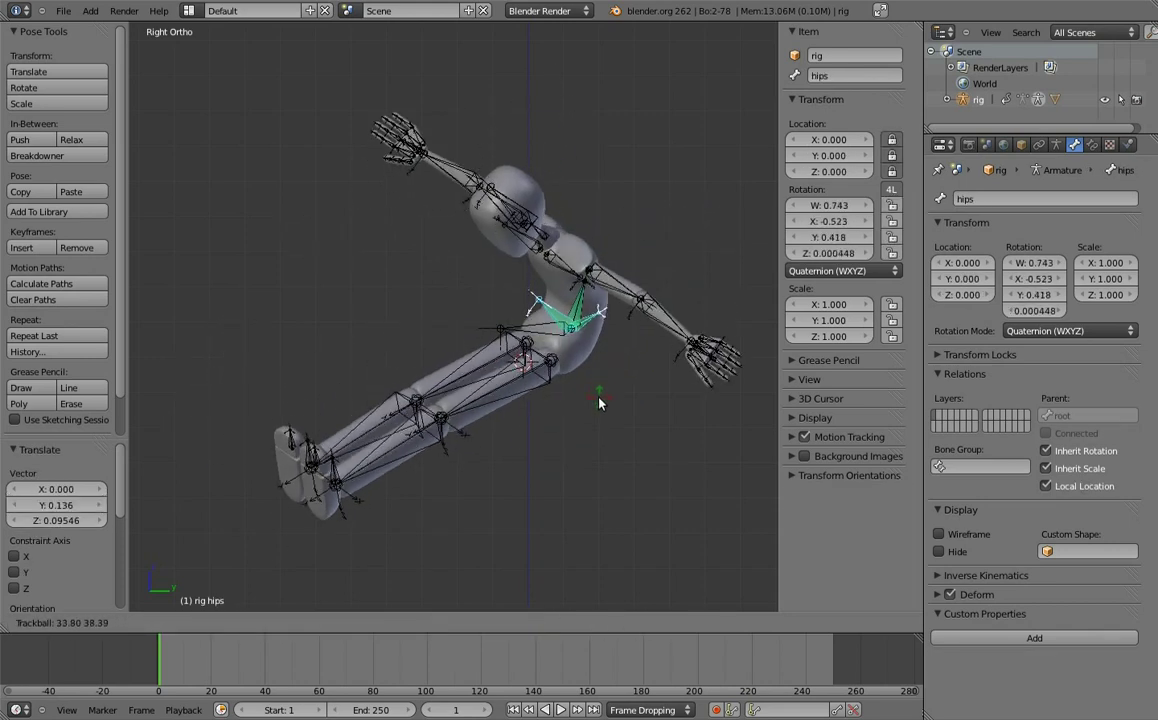
left_click(545, 355)
right_click(530, 265)
key("r")
key("r")
left_click(398, 222)
mouse_move(398, 224)
middle_mouse_down()
mouse_move(604, 307)
mouse_move(473, 331)
mouse_move(483, 318)
middle_mouse_up()
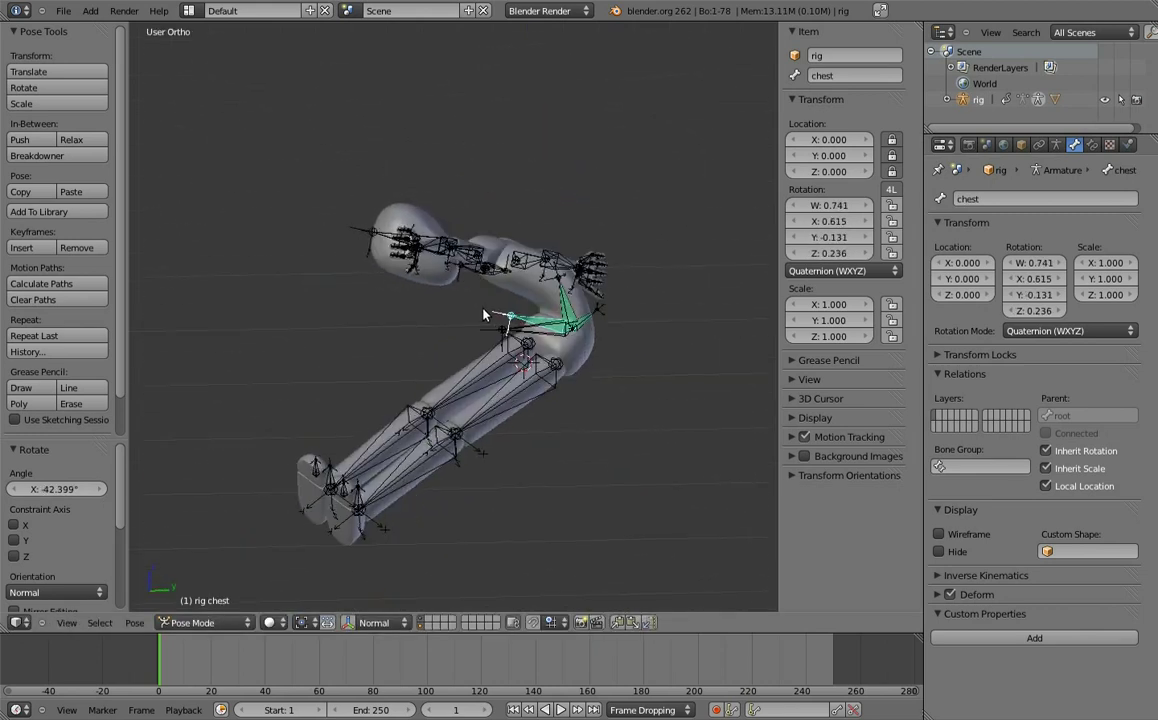
- Clear all bone rotations, then test-rotate the hips from the right side view
key("a")
key("alt+r")
key("a")
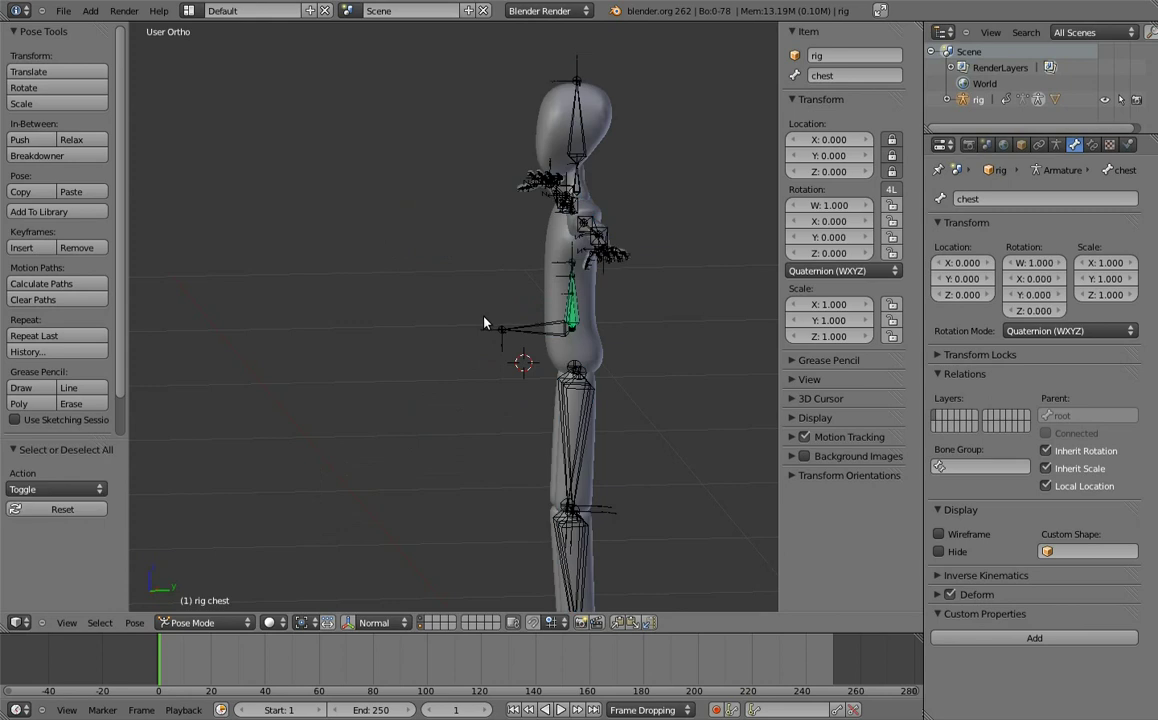
key("KP_3")
right_click(530, 339)
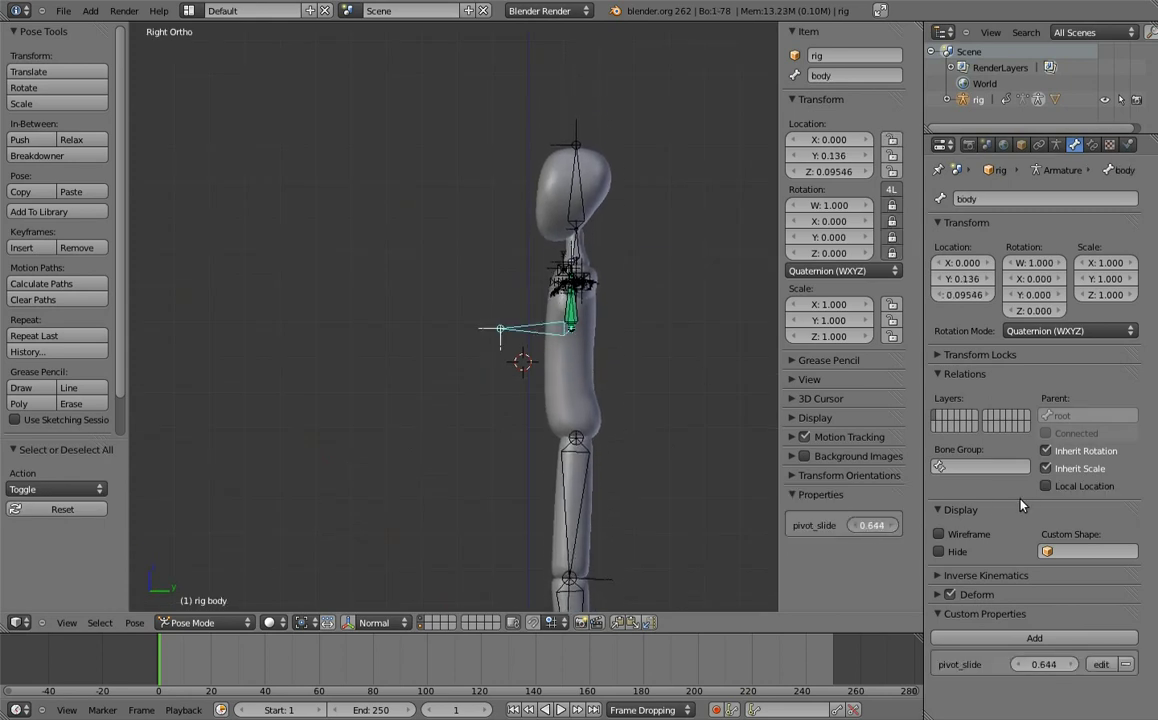
right_click(572, 318)
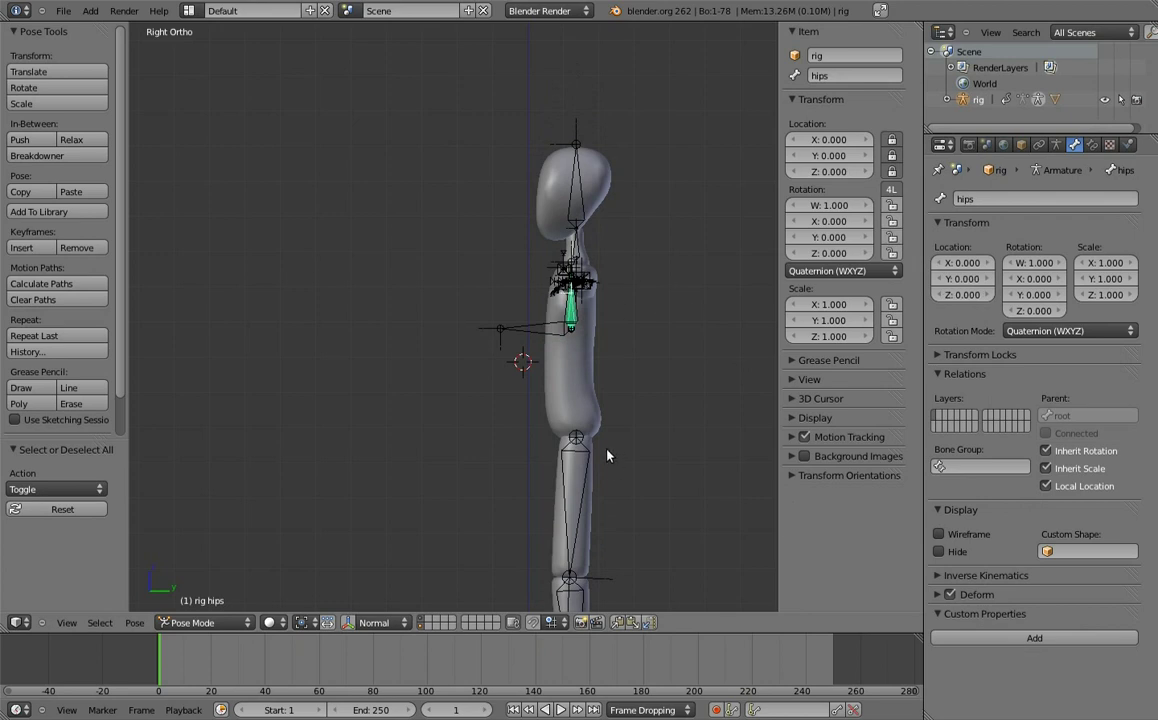
key("r")
left_click(404, 440)
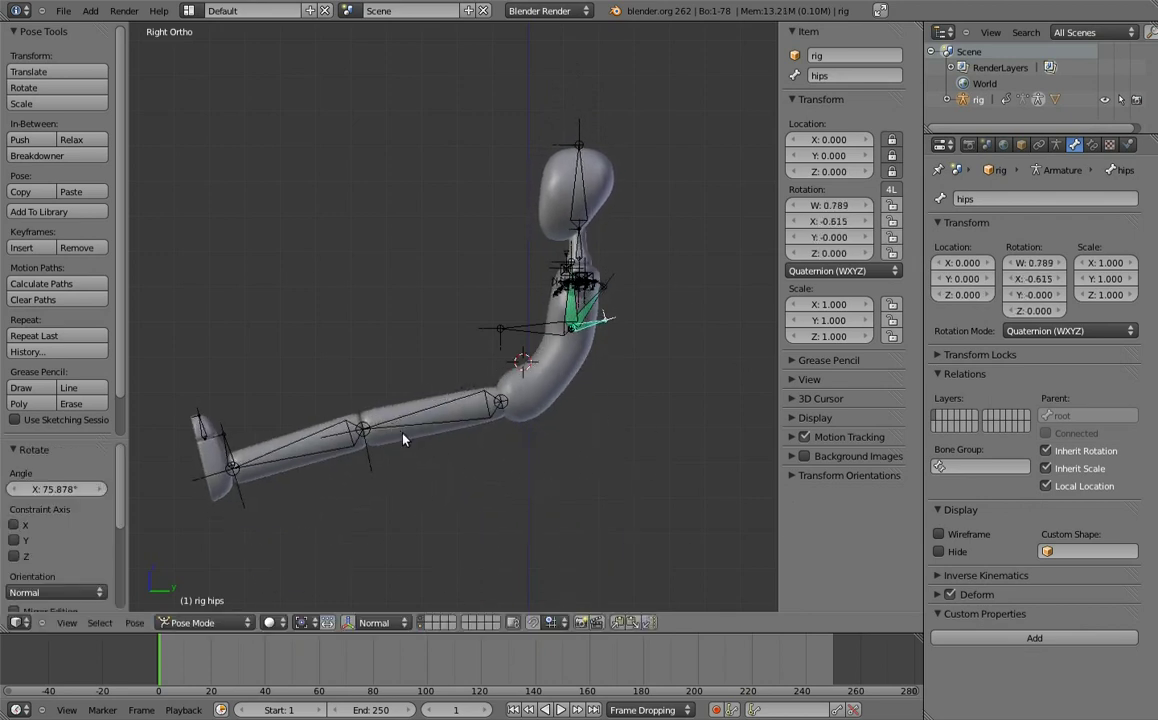
- Clear rotation and location on all bones to restore the rest pose
key("KP_1")
key("r")
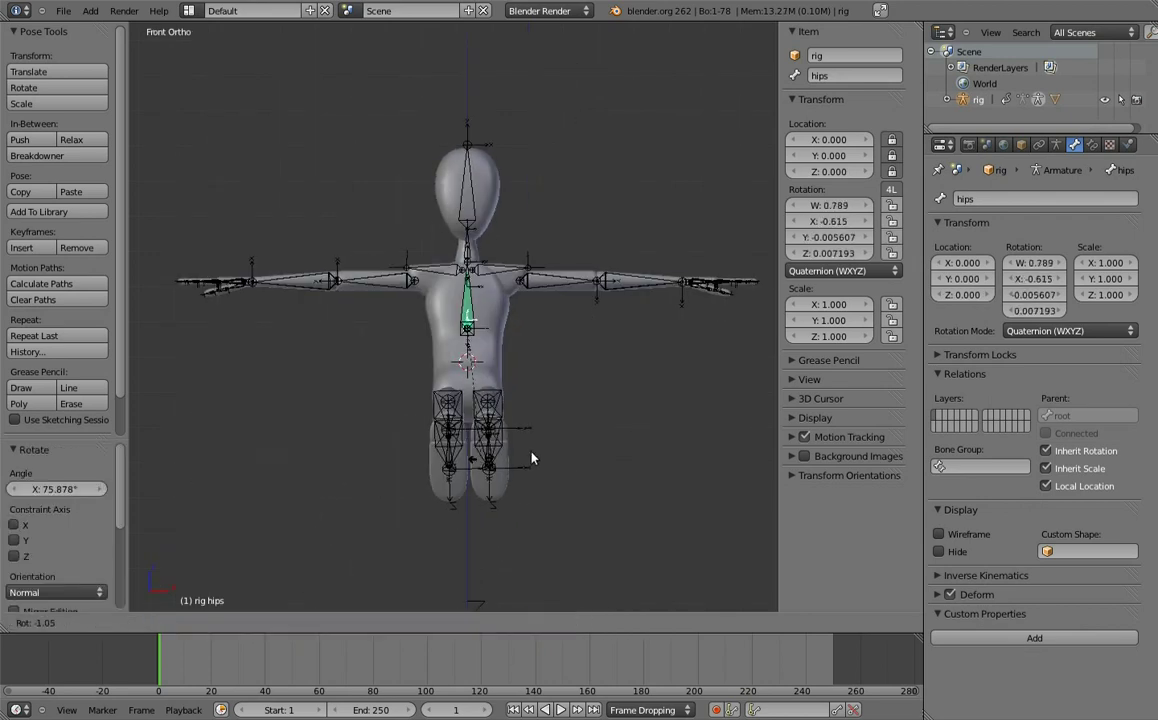
key("Escape")
key("a")
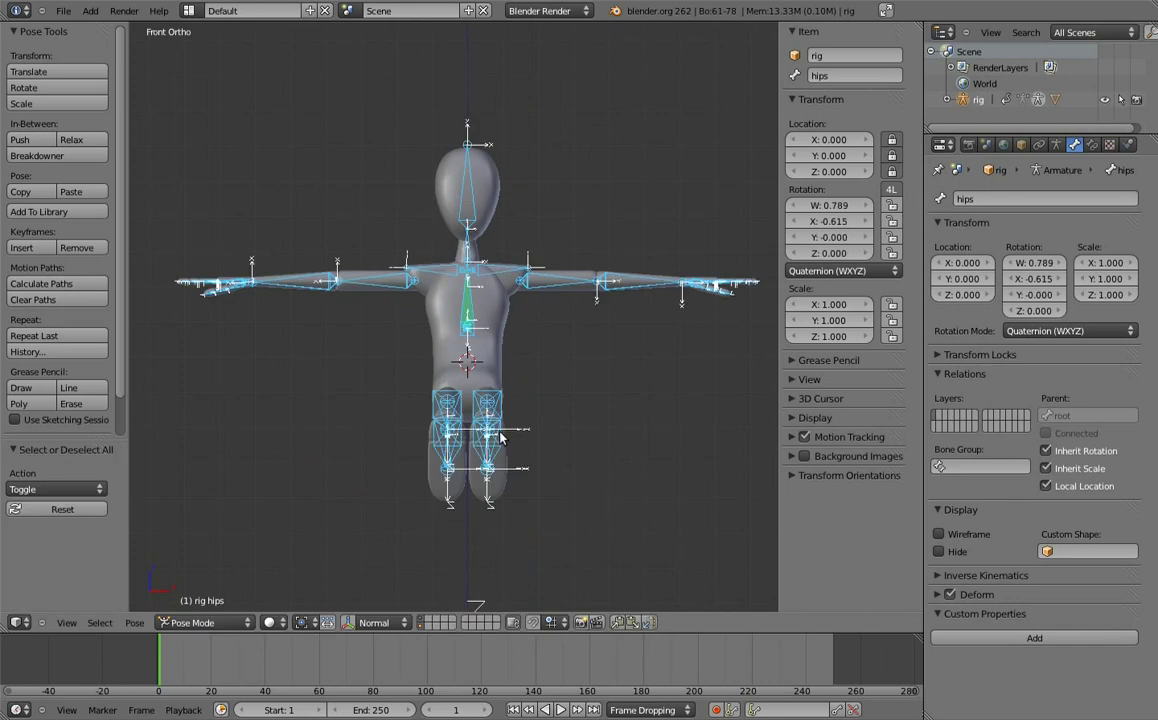
key("alt+r")
key("alt+g")
- Set the body bone's pivot_slide to 0.250 and view the rig from the right side
right_click(475, 377)
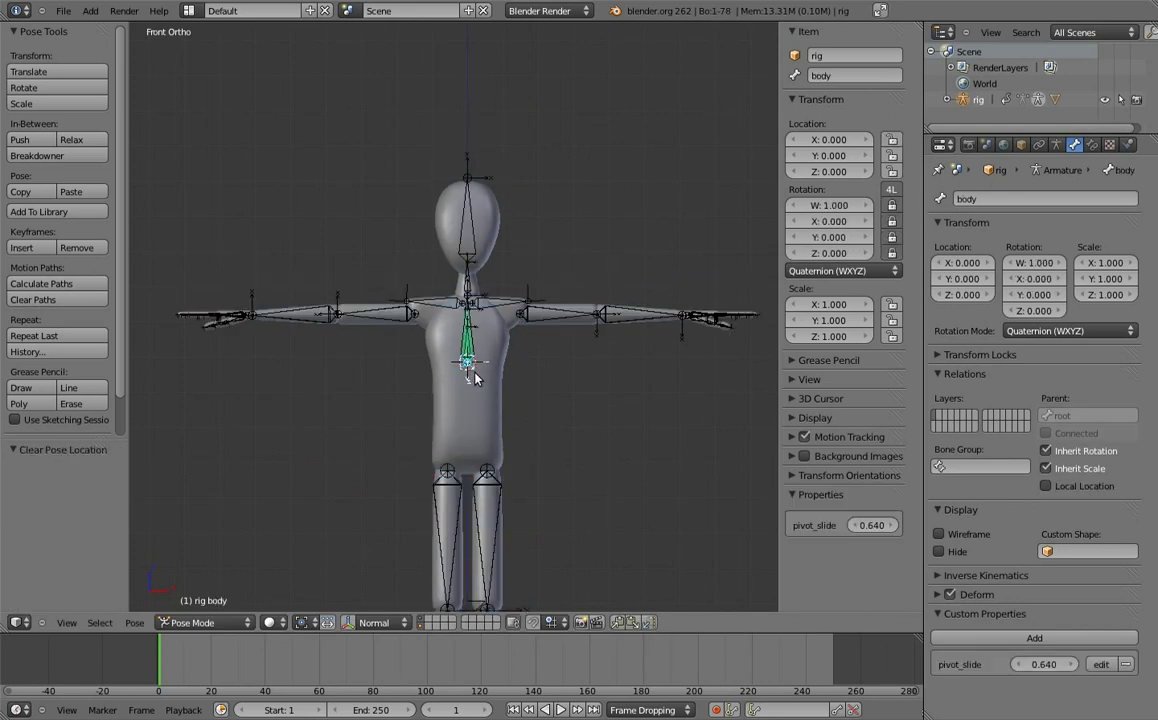
middle_click_drag(475, 377, 560, 350)
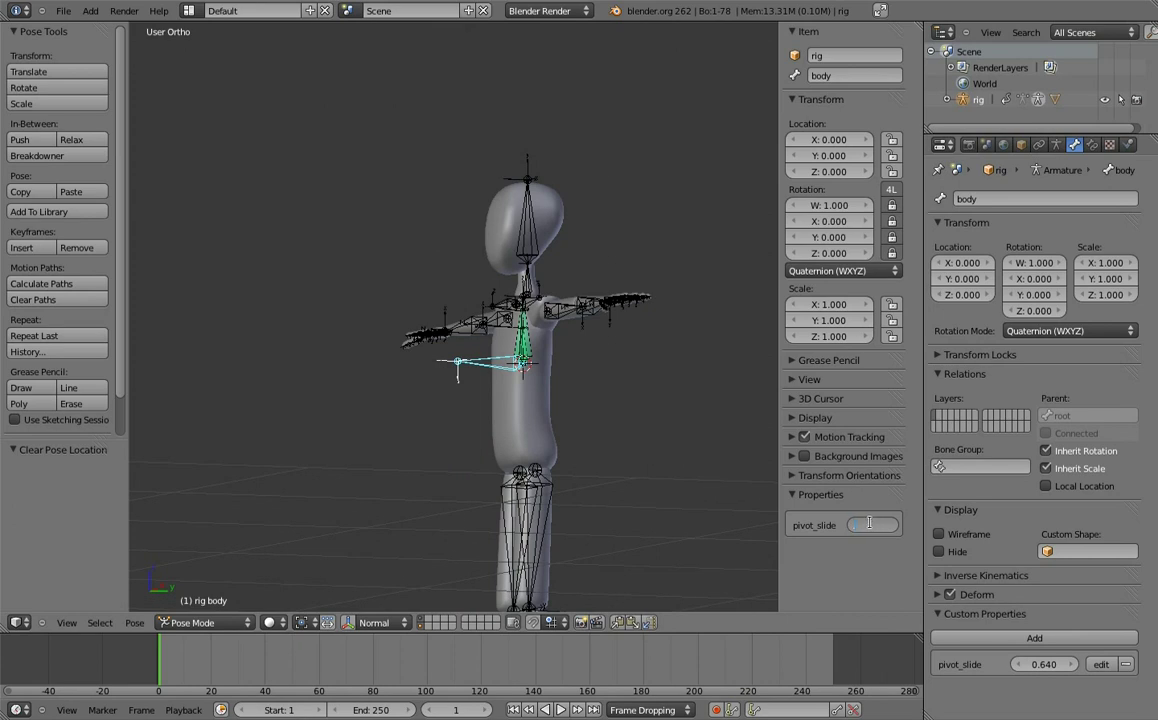
type("0.25")
key("Return")
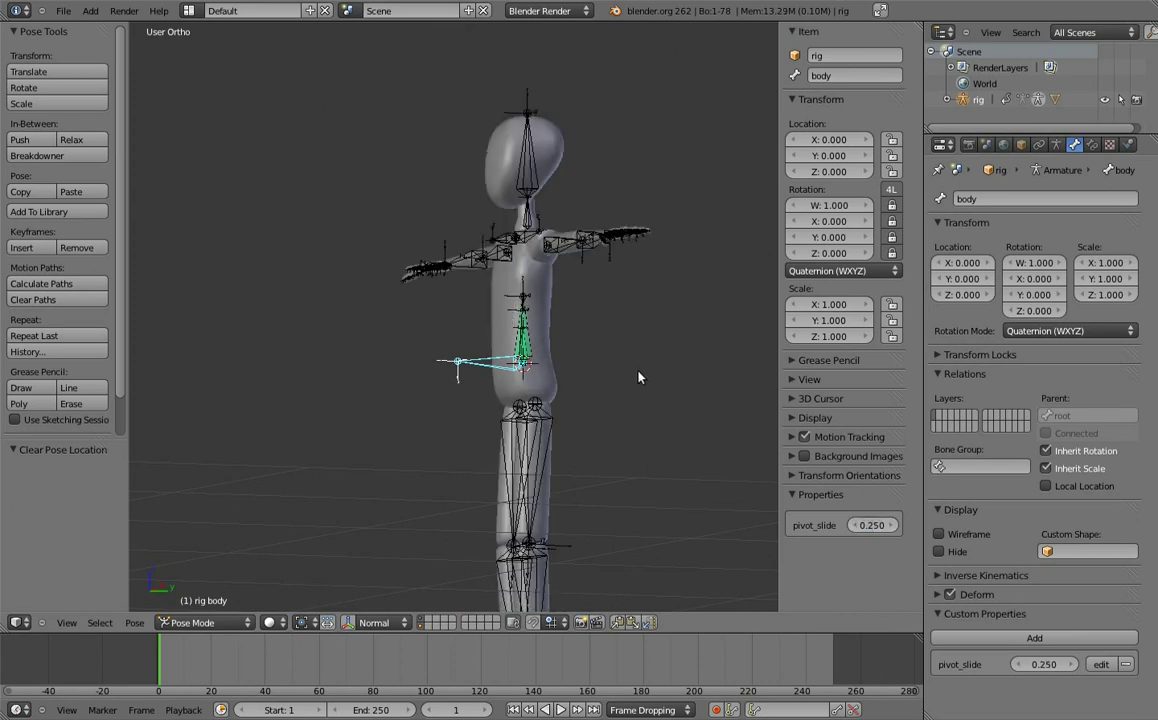
key("a")
key("KP_3")
scroll(567, 321, "down", 2)
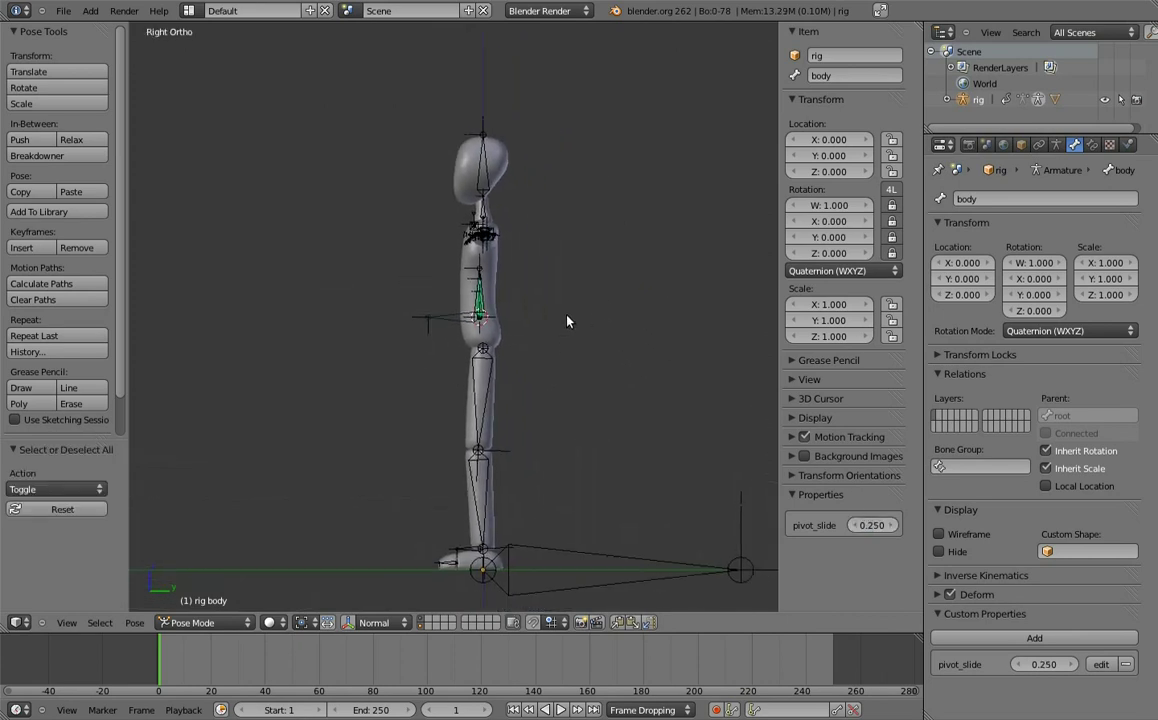
middle_click_drag(567, 321, 571, 365, "shift")
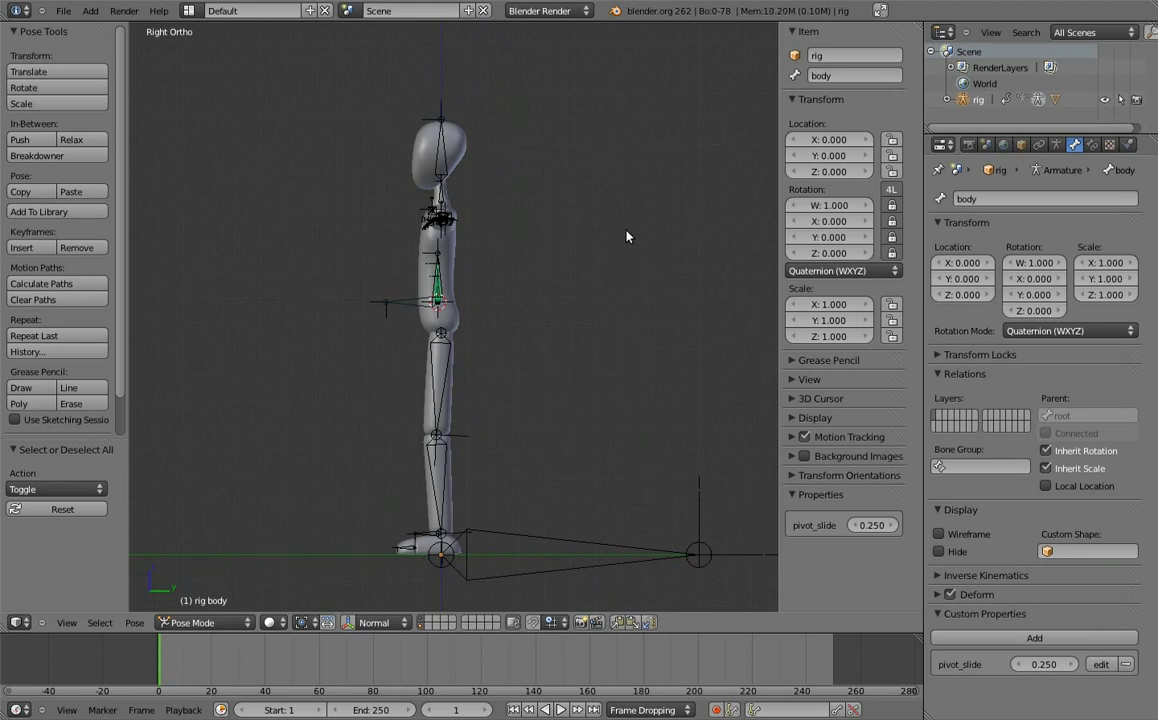
- Add a mesh circle and stack two duplicates above it along Z
key("shift+a")
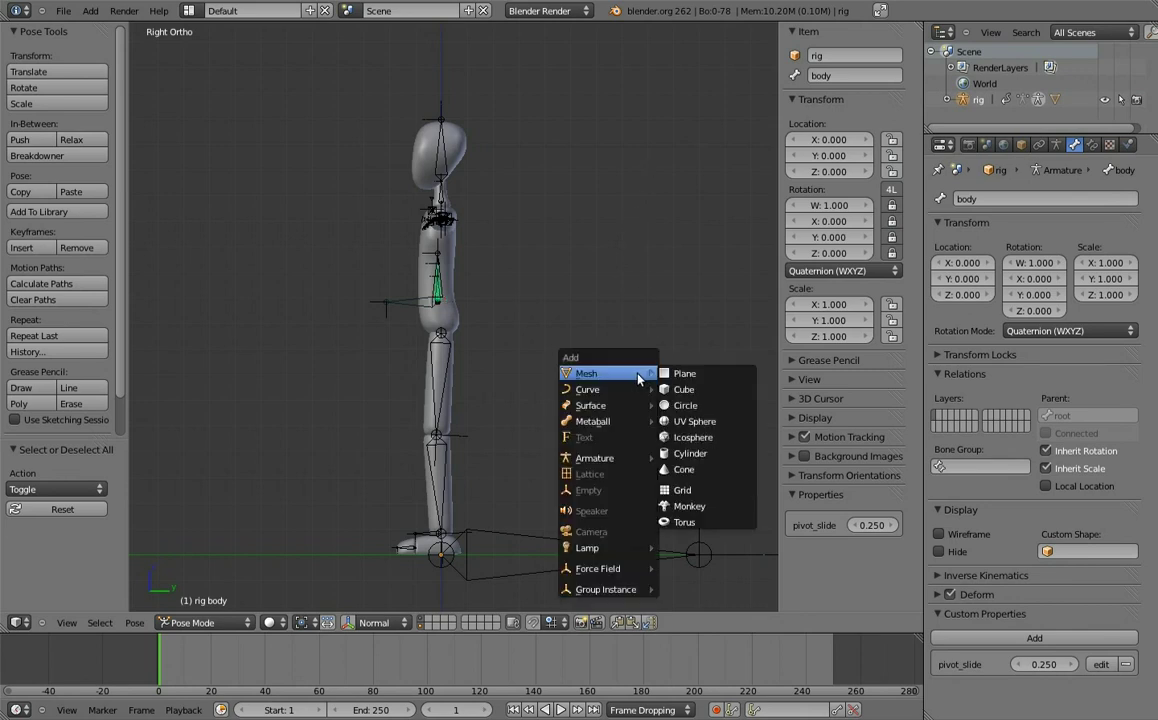
left_click(680, 405)
scroll(690, 307, "down", 2)
scroll(615, 346, "down", 2)
key("shift+d")
key("z")
left_click(602, 318)
key("shift+d")
key("z")
left_click(611, 252)
- Rename the bottom, middle and top circles WGT-hips, WGT-spine and WGT-chest
right_click(592, 412)
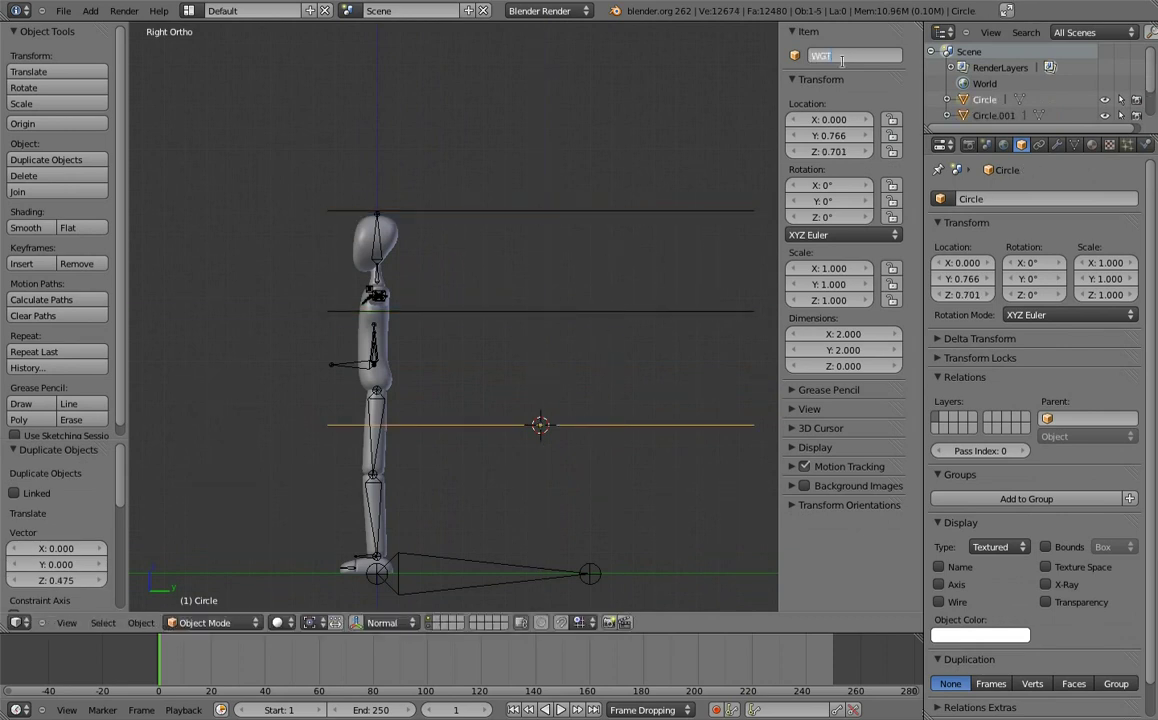
type("-hips")
key("Return")
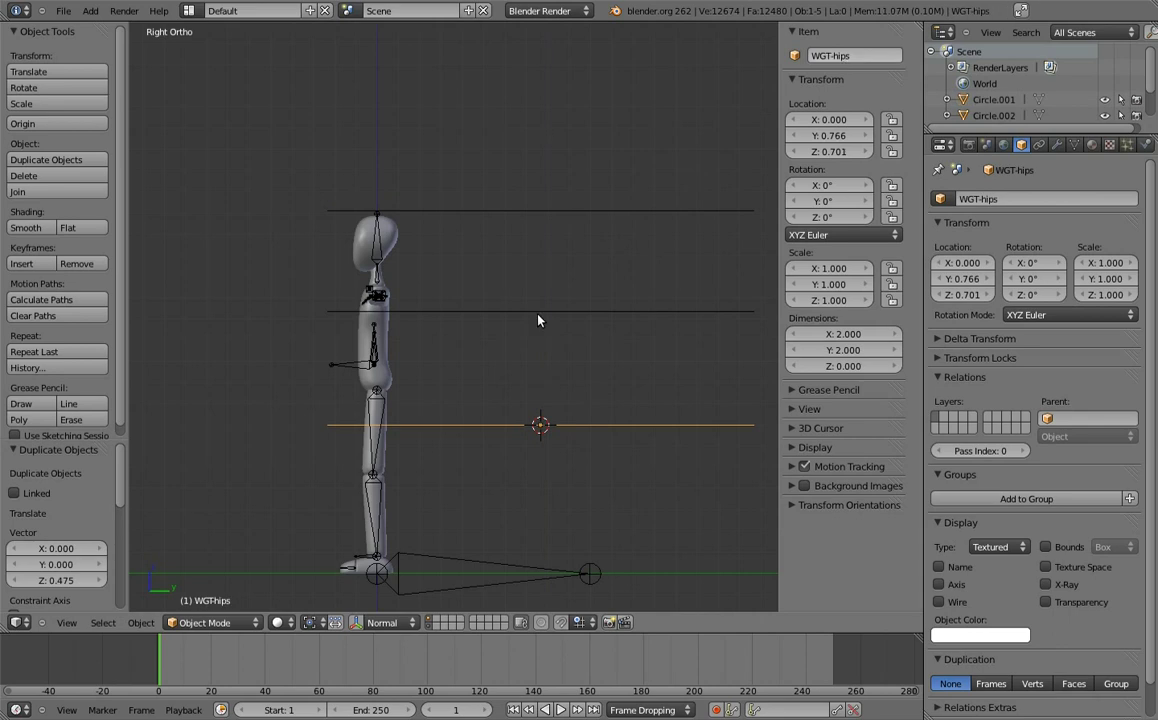
right_click(540, 314)
left_click(846, 57)
type("WG")
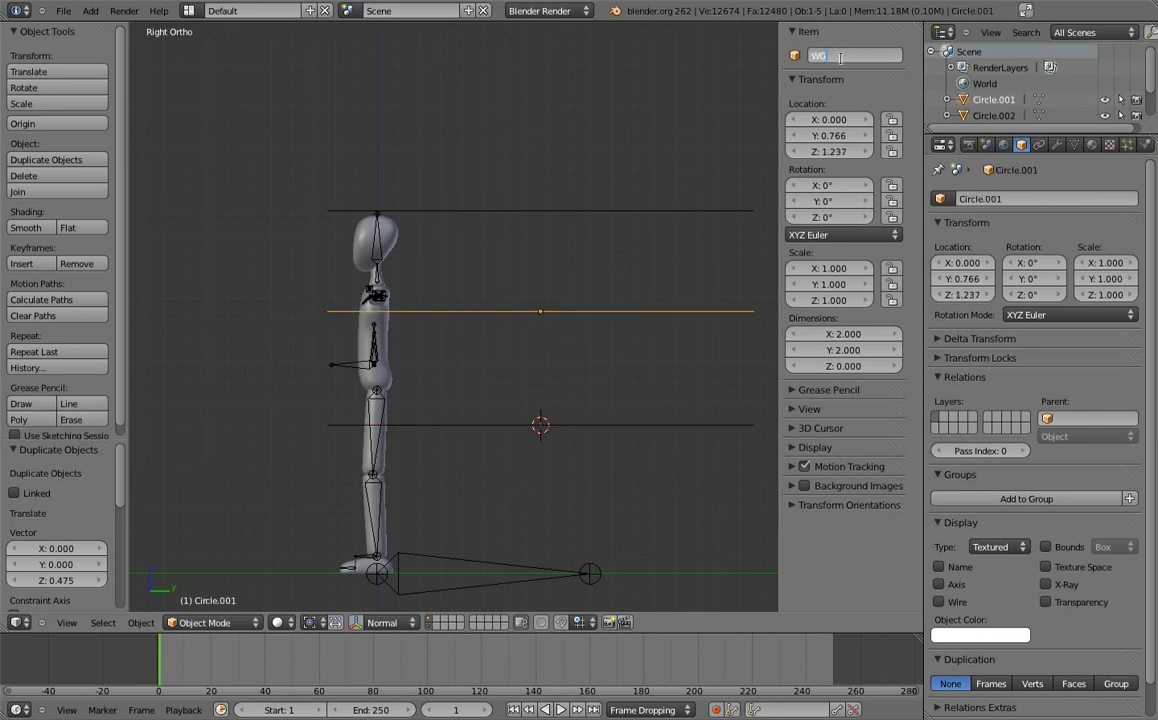
type("T-spine")
key("Return")
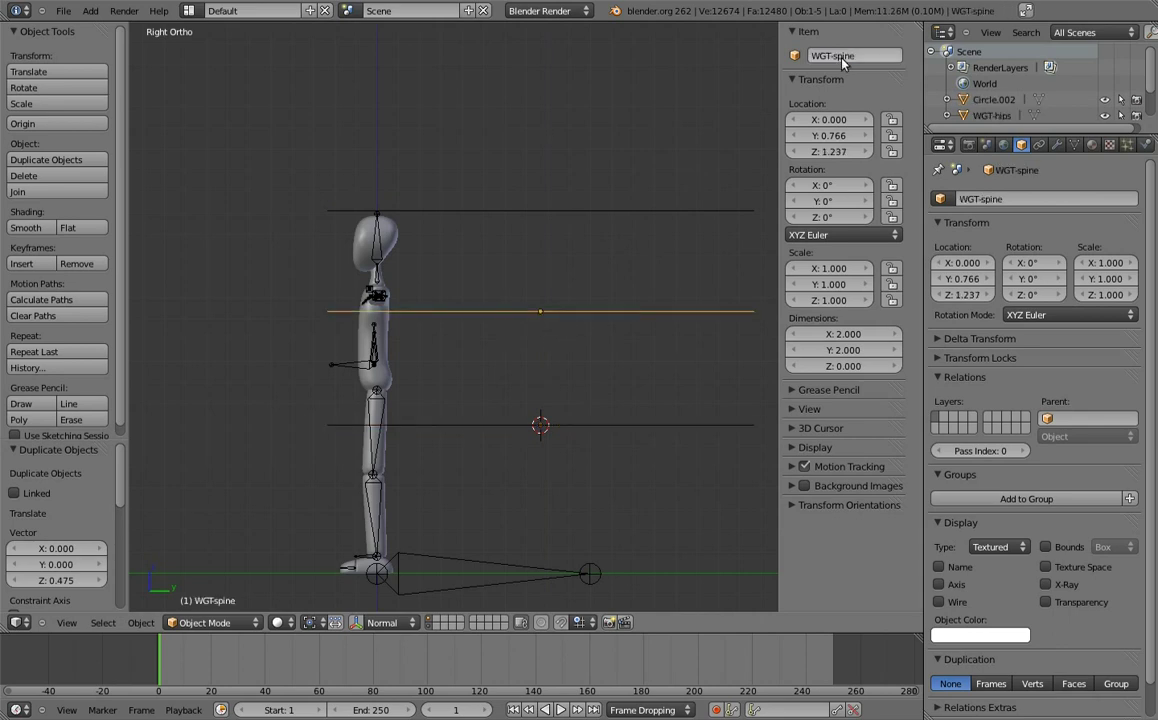
right_click(575, 211)
left_click(855, 56)
type("WG")
type("st")
key("Return")
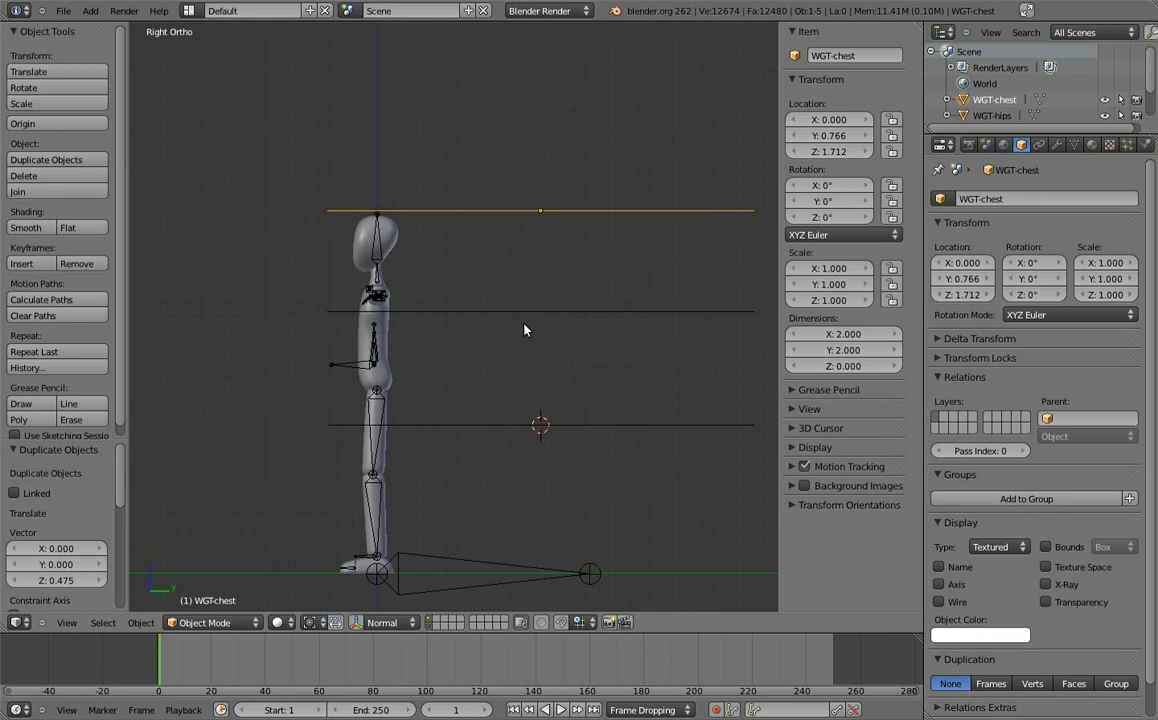
- Zoom in on the torso and select the rig's hips bone
middle_click_drag(525, 330, 633, 318, "shift")
scroll(613, 341, "up", 2)
scroll(563, 362, "up", 3)
scroll(512, 386, "up", 3)
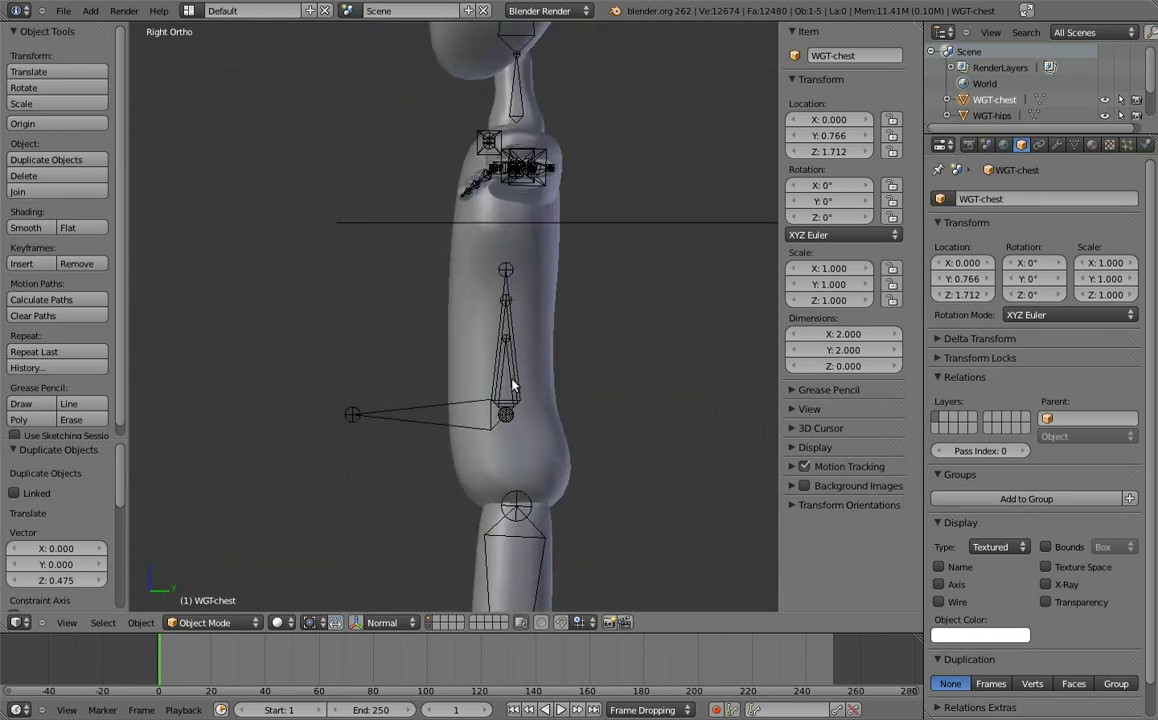
right_click(512, 386)
- In wireframe view, give the hips bone custom shape WGT-hips placed at MCH-hips
key("z")
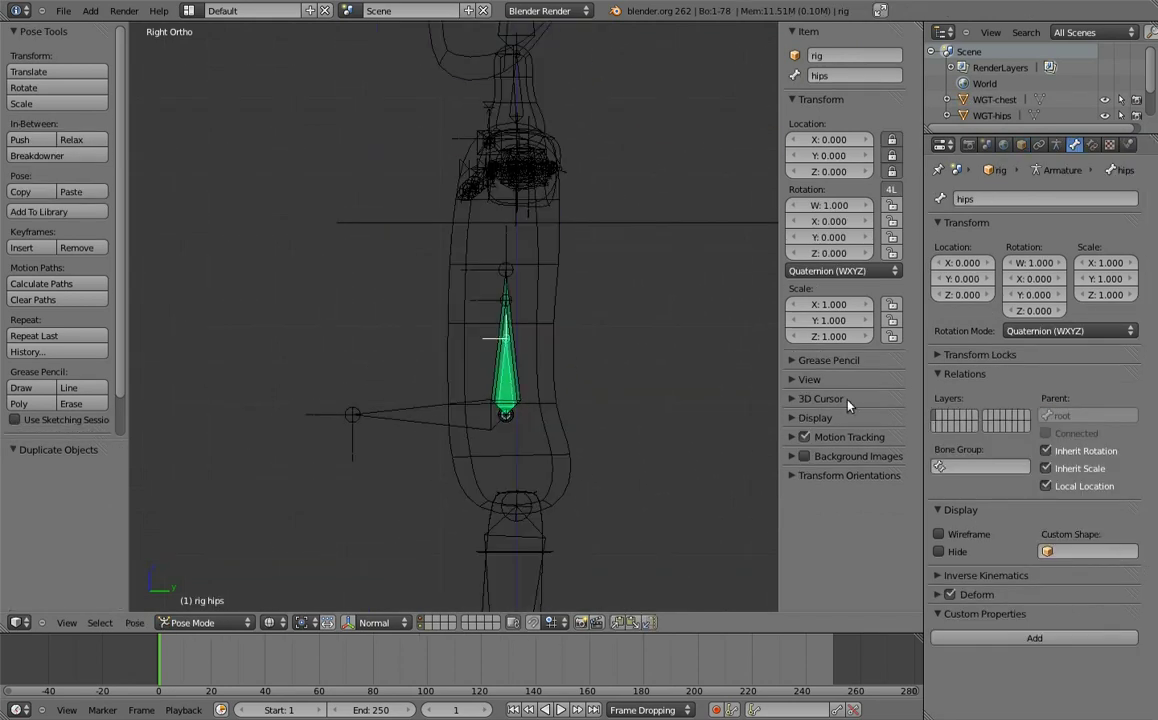
left_click(1088, 551)
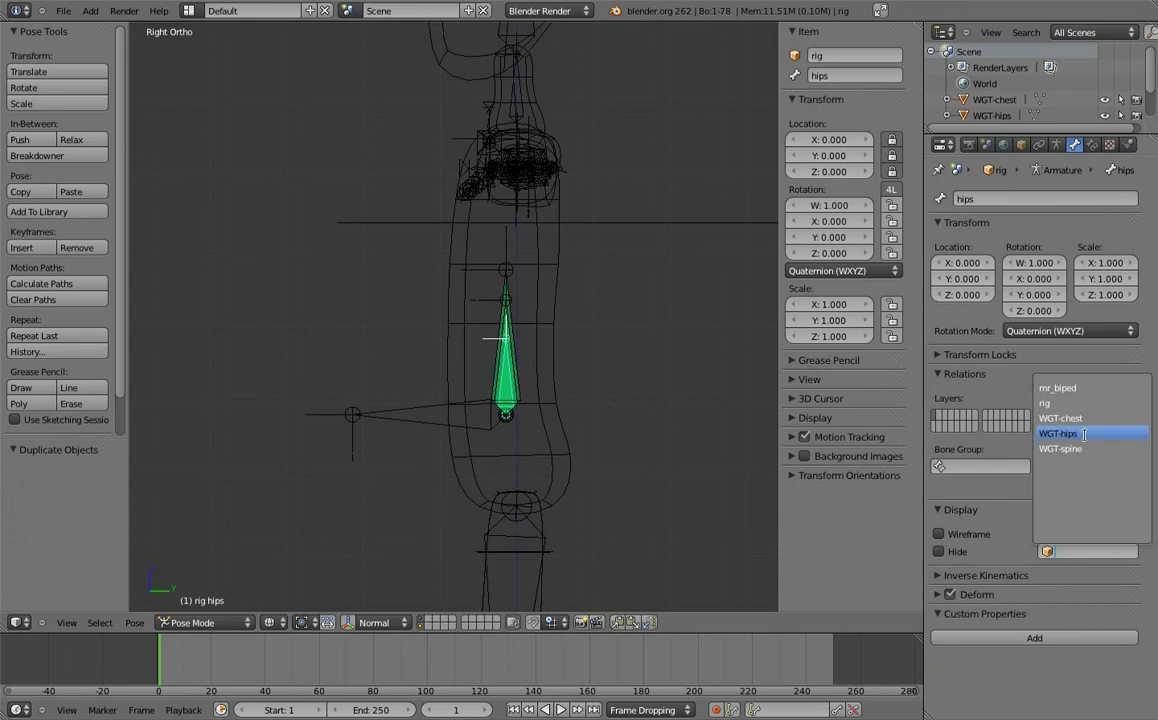
left_click(1084, 434)
left_click(1100, 573)
type("hip")
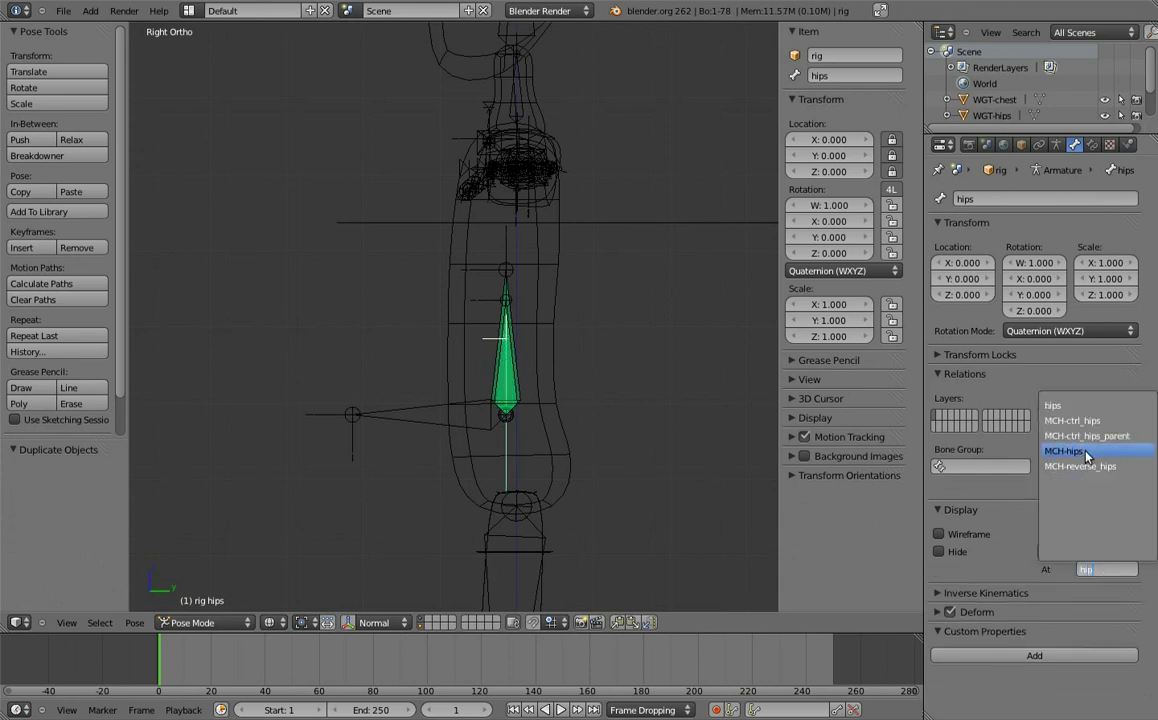
left_click(1087, 456)
- Give the spine bone custom shape WGT-spine placed at MCH-spine
right_click(507, 371)
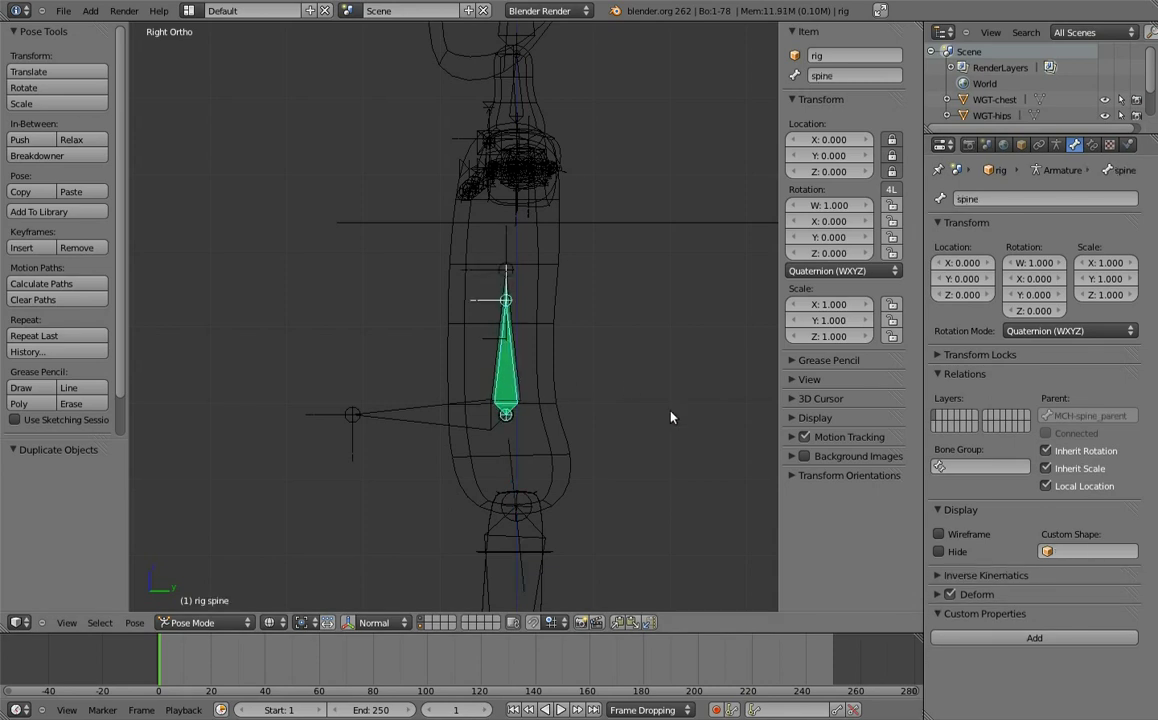
left_click(1071, 551)
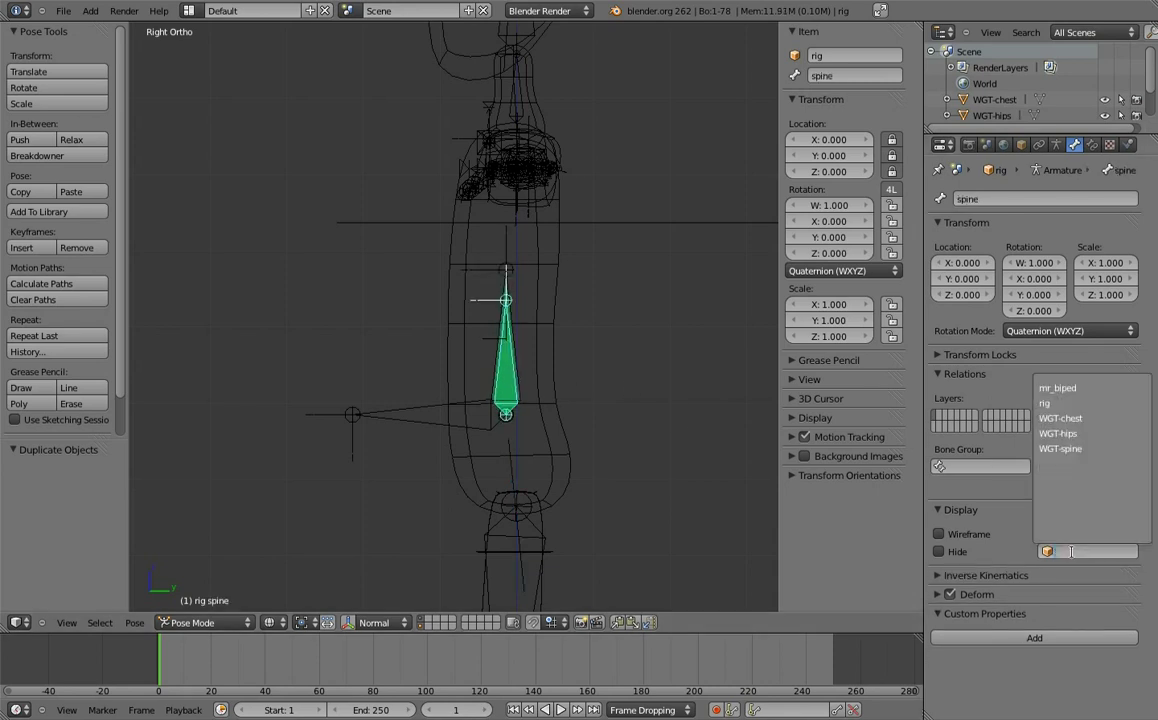
left_click(1060, 448)
left_click(1101, 569)
type("spi")
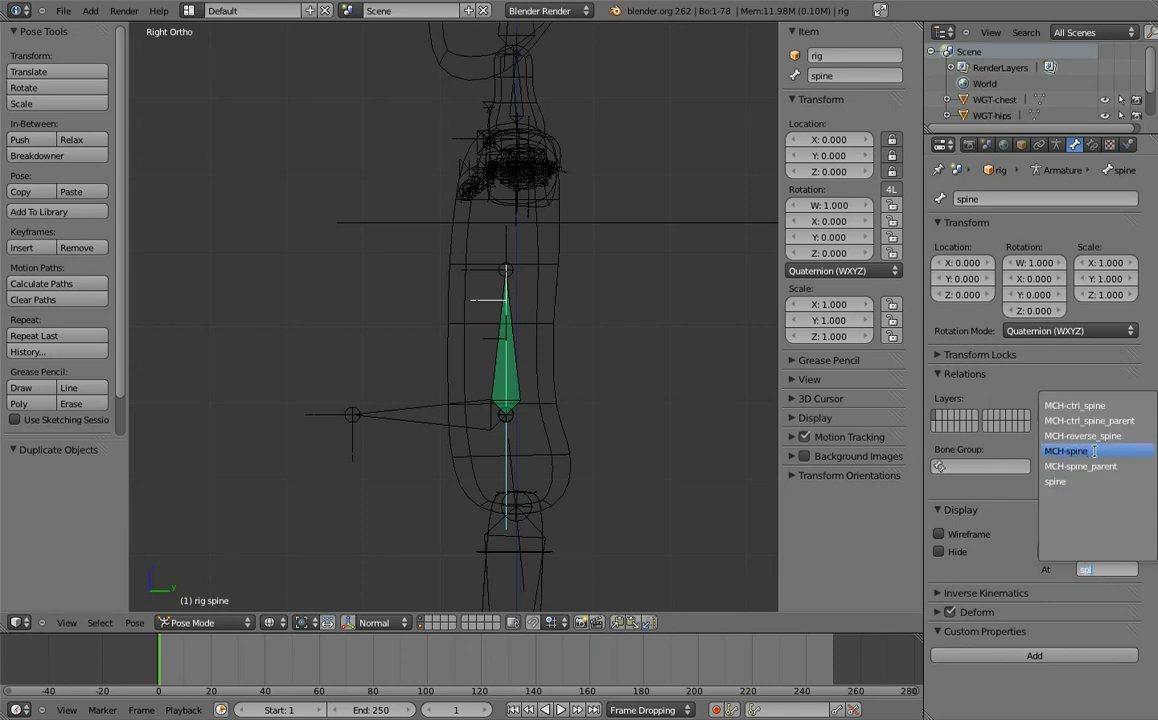
left_click(1094, 451)
- Give the chest bone custom shape WGT-chest at MCH-chest.02, then return to solid shading
right_click(516, 370)
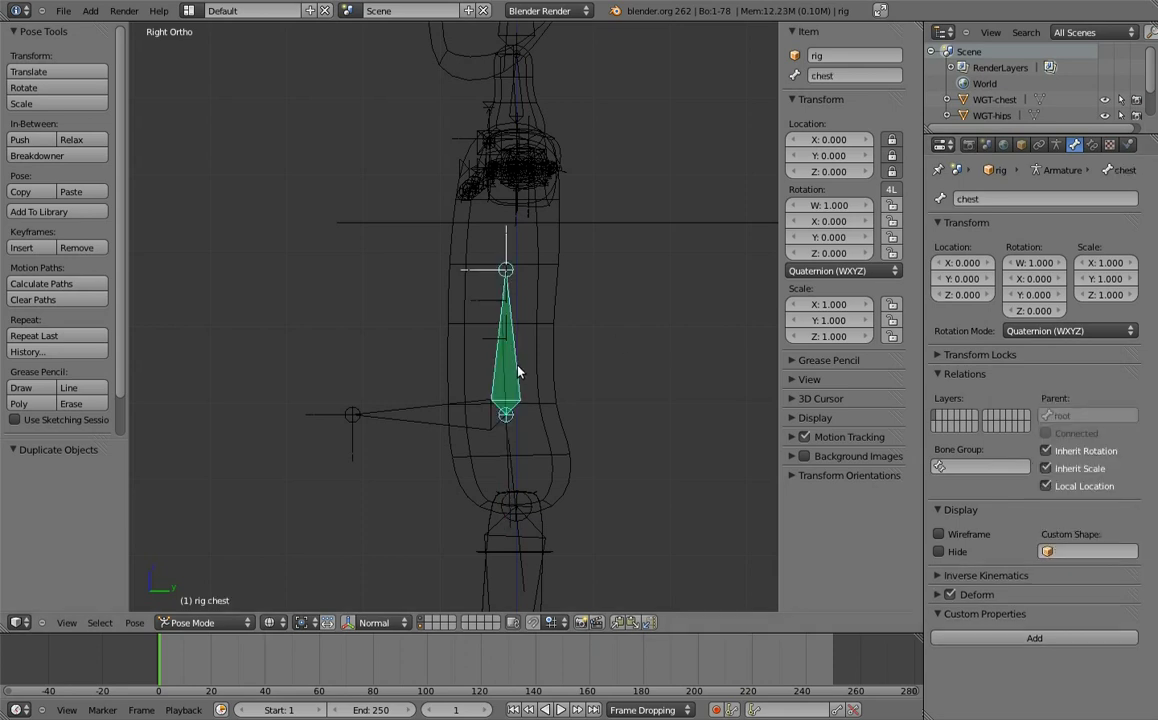
left_click(1079, 555)
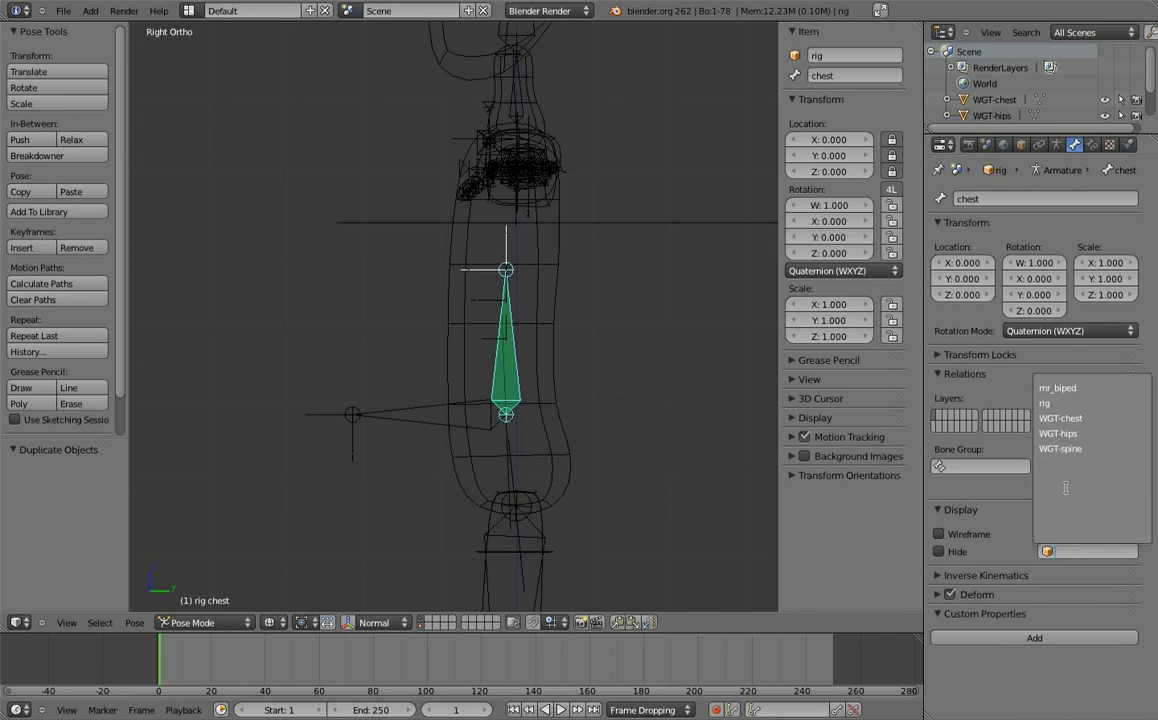
left_click(1085, 436)
left_click(1106, 568)
type("chest")
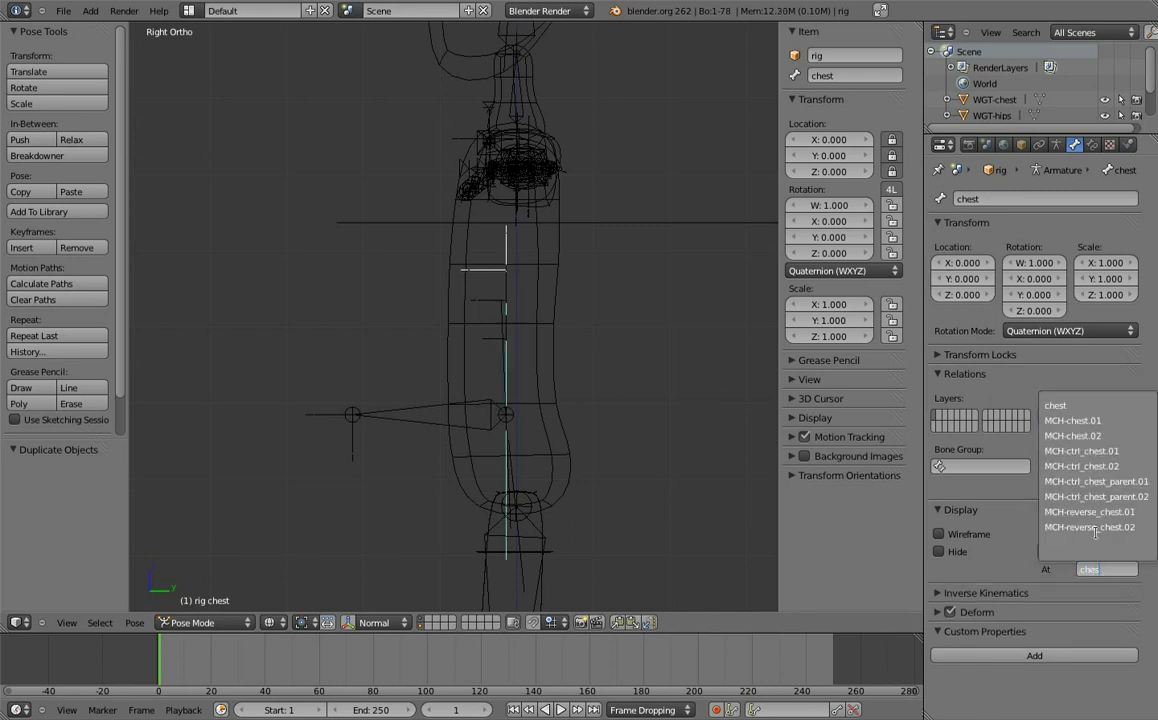
left_click(1095, 436)
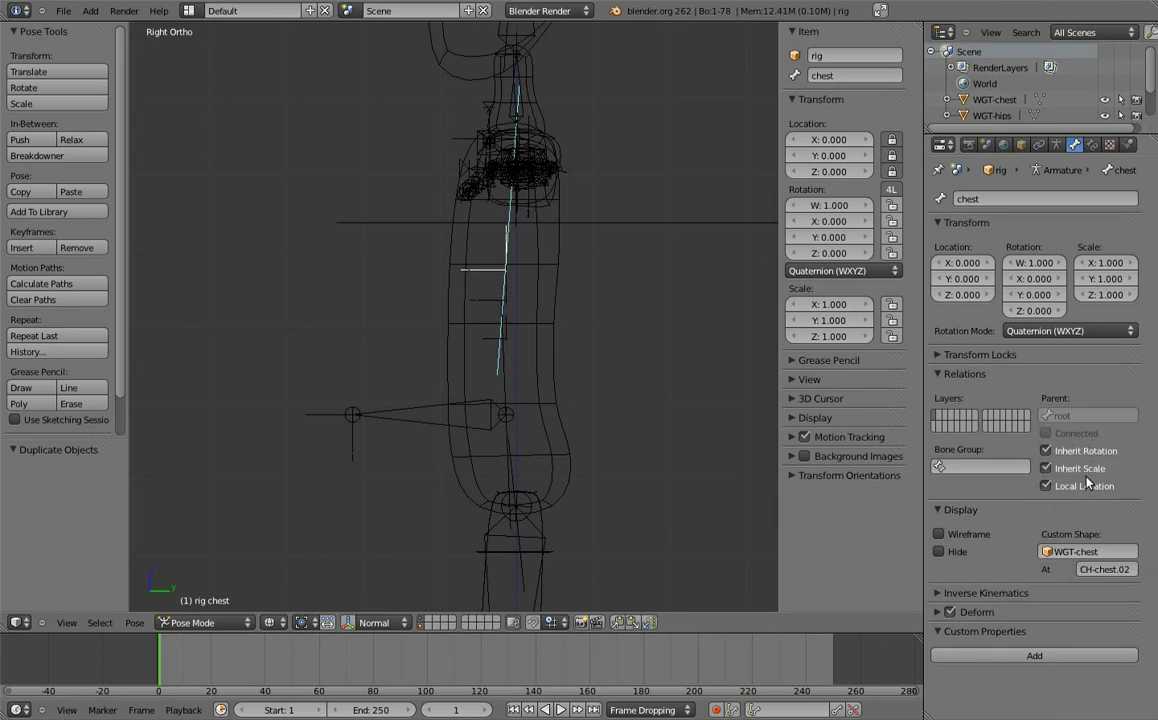
key("z")
scroll(610, 333, "down", 1)
scroll(631, 320, "down", 2)
scroll(568, 370, "down", 2)
scroll(590, 477, "down", 1)
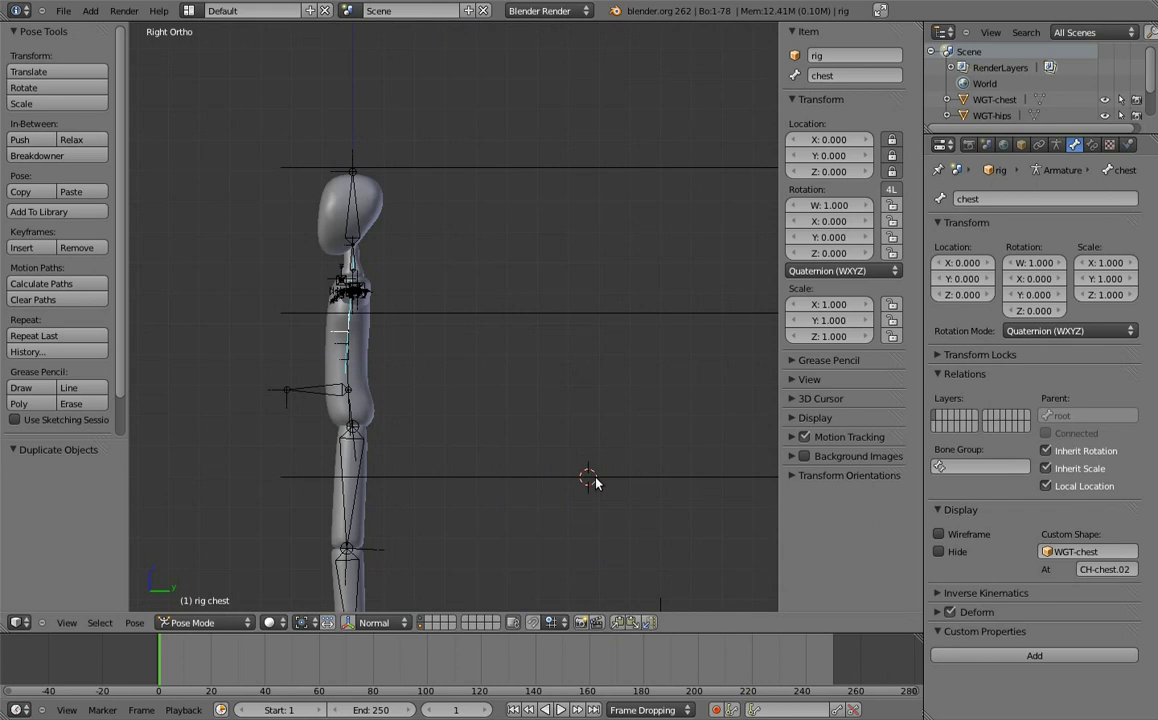
- Turn on axis display for the WGT-hips and WGT-spine widget objects
right_click(594, 480)
left_click(939, 586)
right_click(725, 322)
left_click(939, 586)
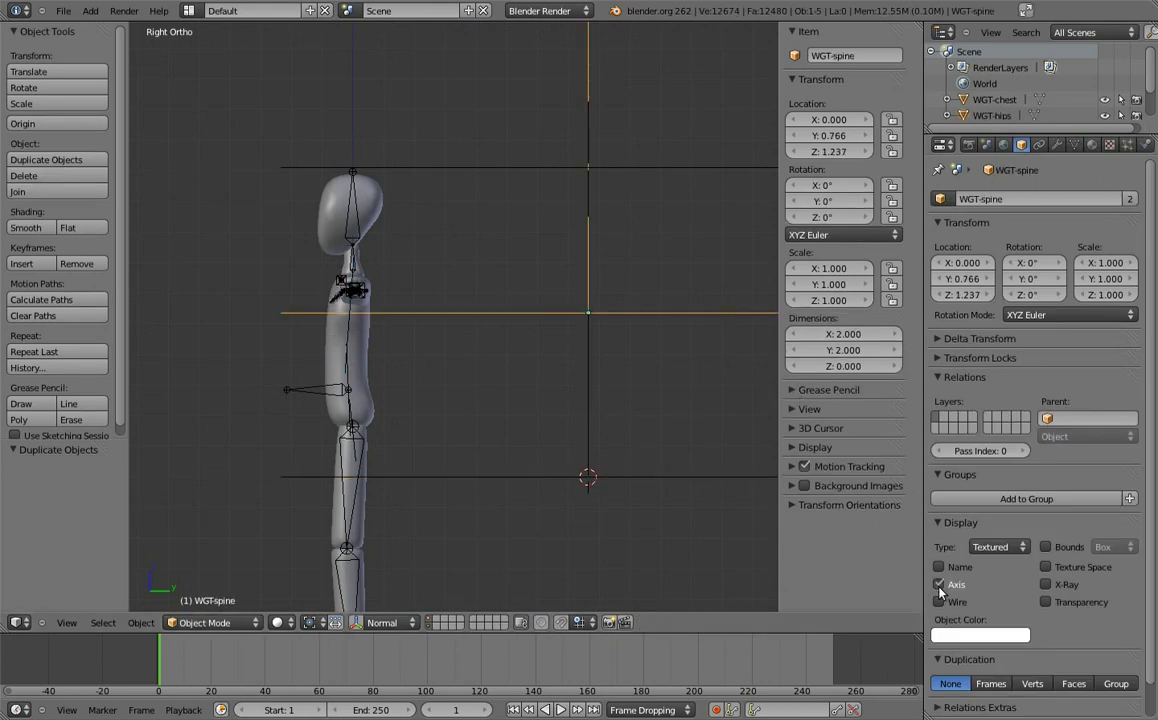
right_click(700, 168)
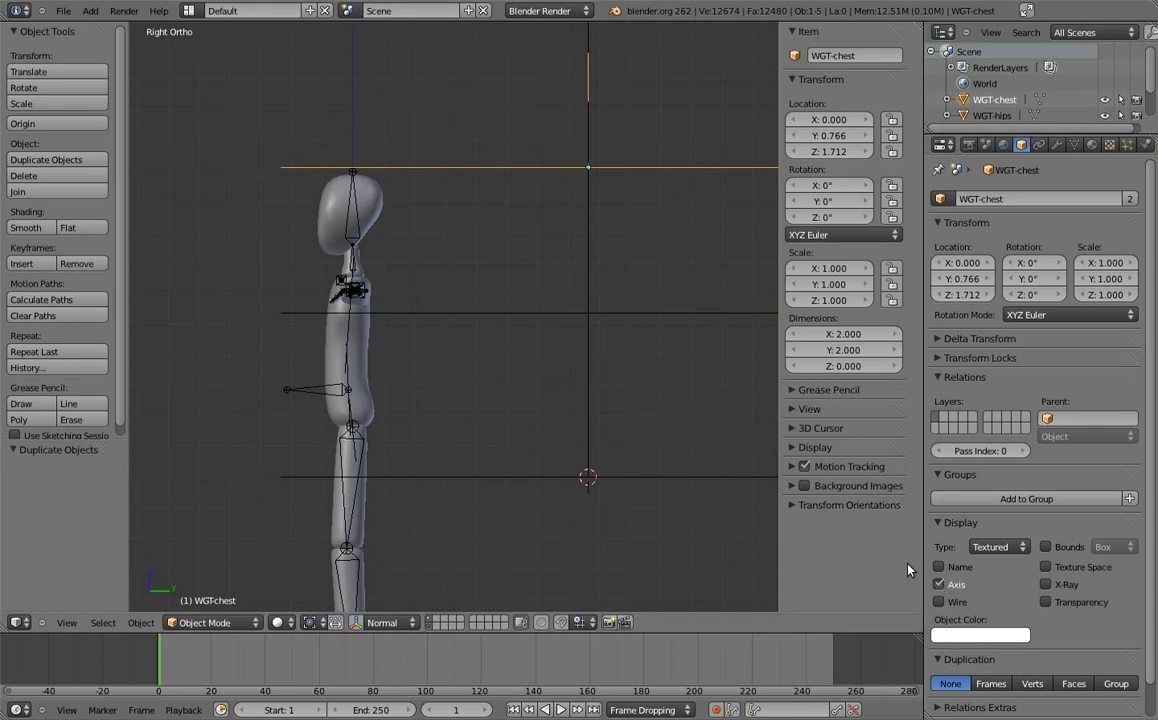
- Orbit around the rig to inspect the widgets, then return to the right side view
middle_click_drag(619, 511, 407, 413)
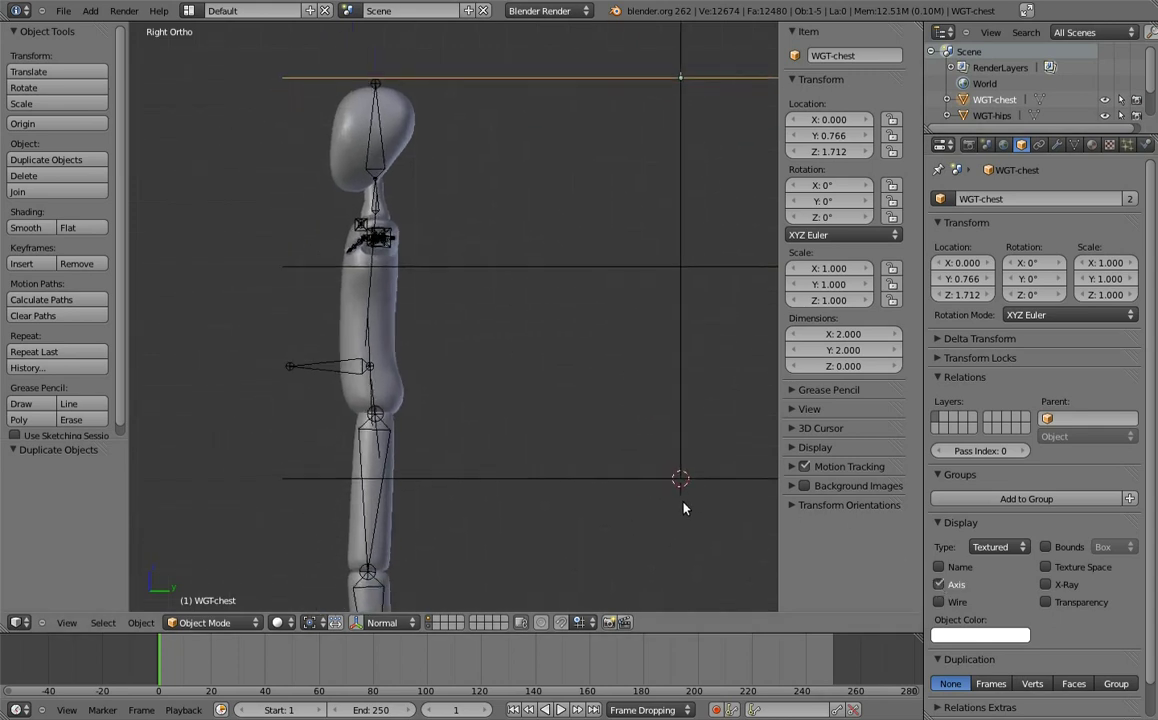
right_click(379, 455)
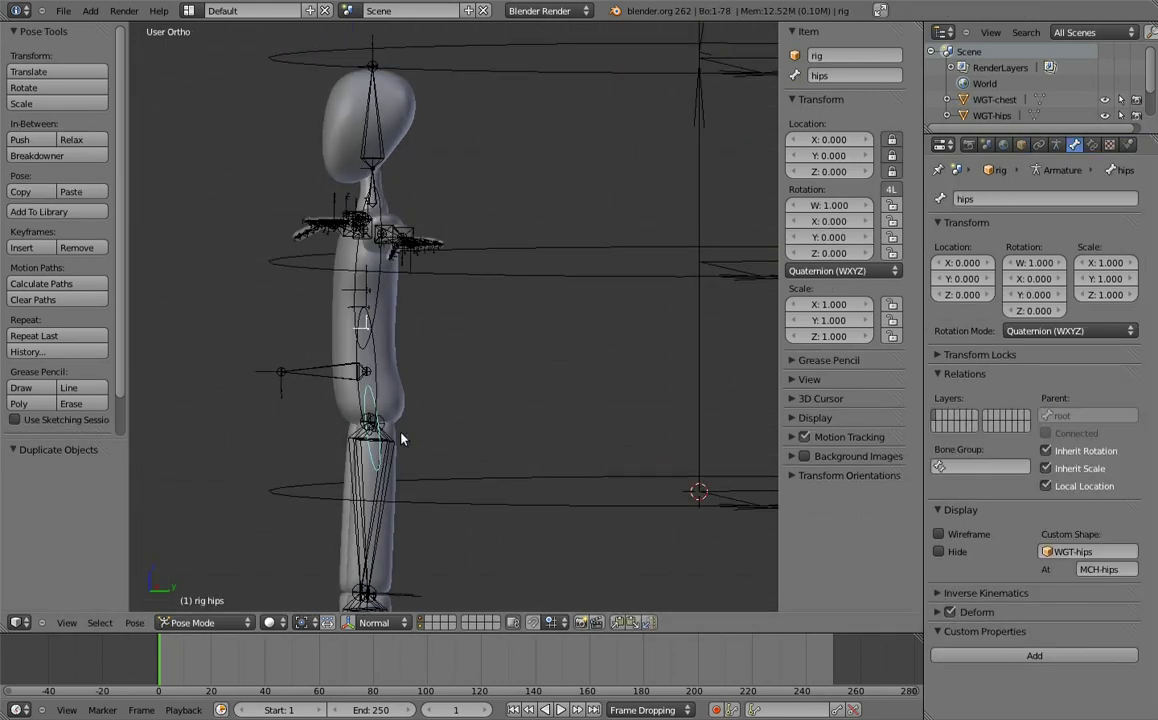
scroll(401, 438, "up", 3)
scroll(465, 438, "up", 1)
scroll(445, 419, "up", 1)
scroll(427, 427, "up", 1)
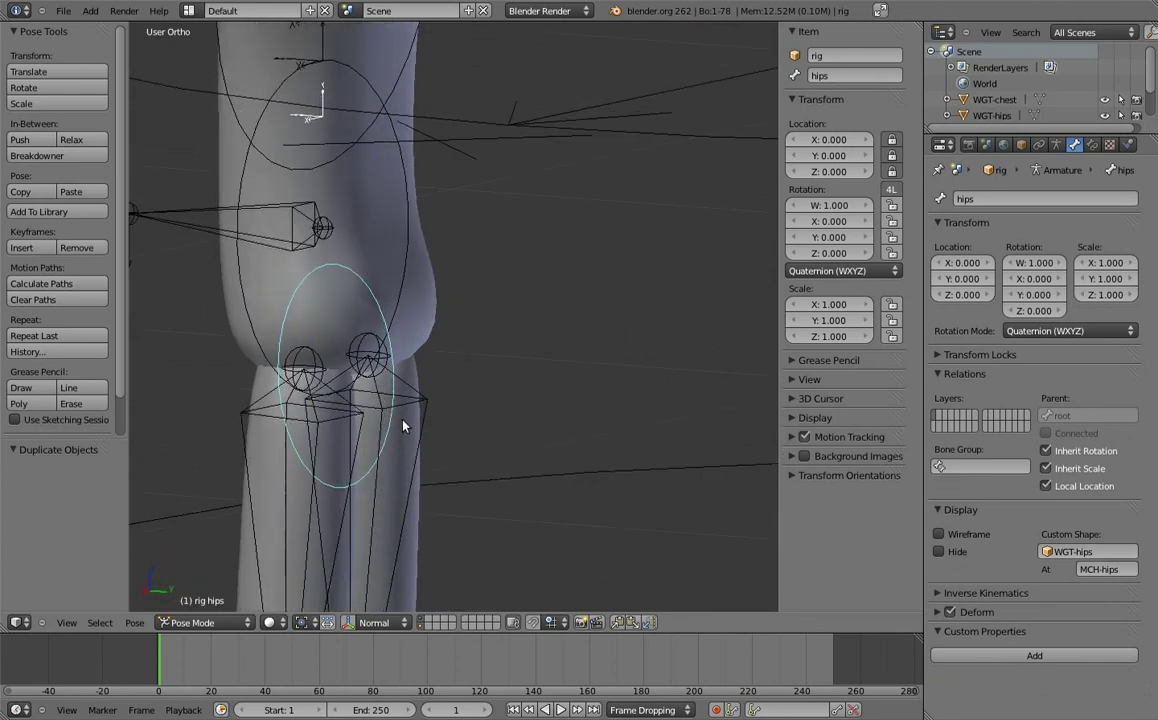
scroll(404, 426, "down", 2)
scroll(486, 434, "down", 2)
key("KP_3")
key("ctrl+Tab")
right_click(604, 379)
mouse_move(604, 379)
middle_mouse_down()
mouse_move(491, 383)
mouse_move(509, 390)
middle_mouse_up()
key("KP_3")
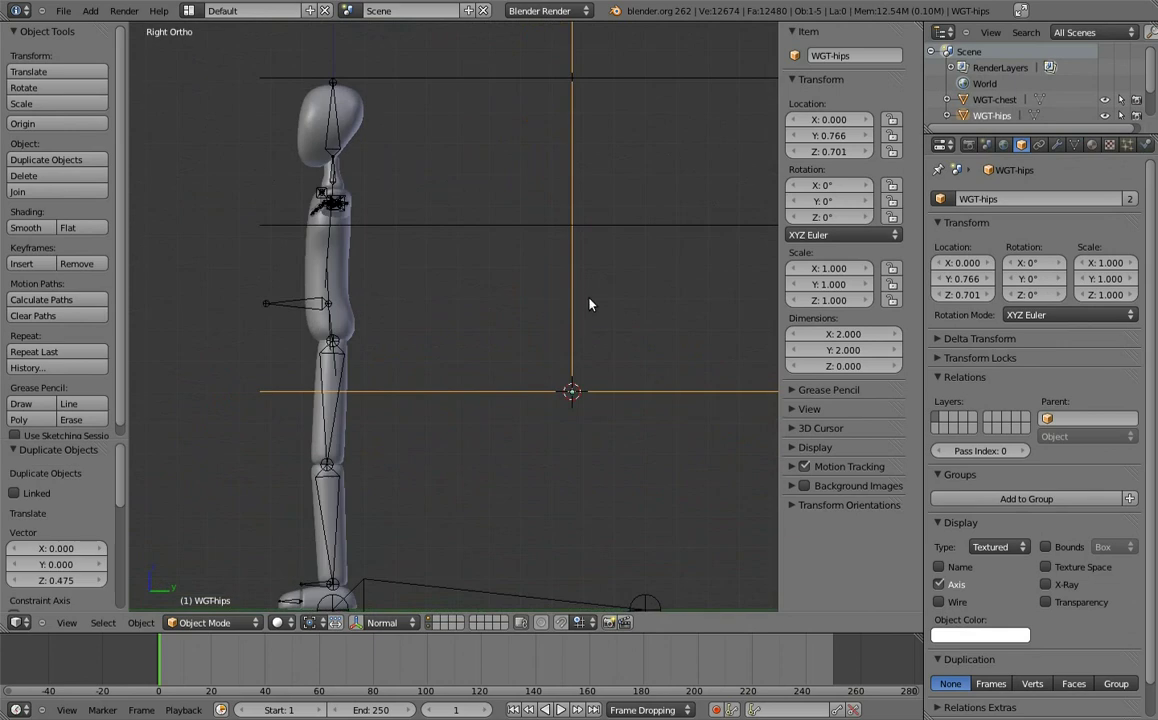
scroll(590, 304, "down", 3)
scroll(630, 360, "down", 2, "ctrl")
- Rotate the hips, spine and chest widget objects 90° around X
key("r")
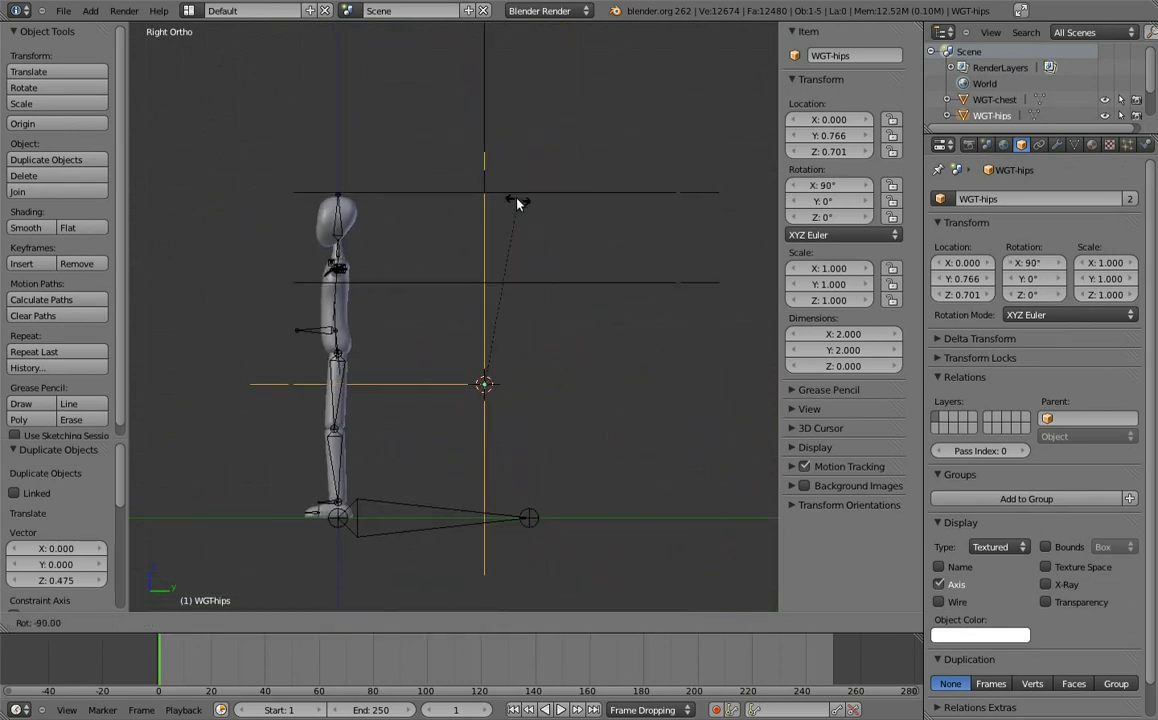
left_click(517, 203)
right_click(640, 283)
key("r")
left_click(486, 173)
right_click(598, 189)
key("r")
left_click(494, 129)
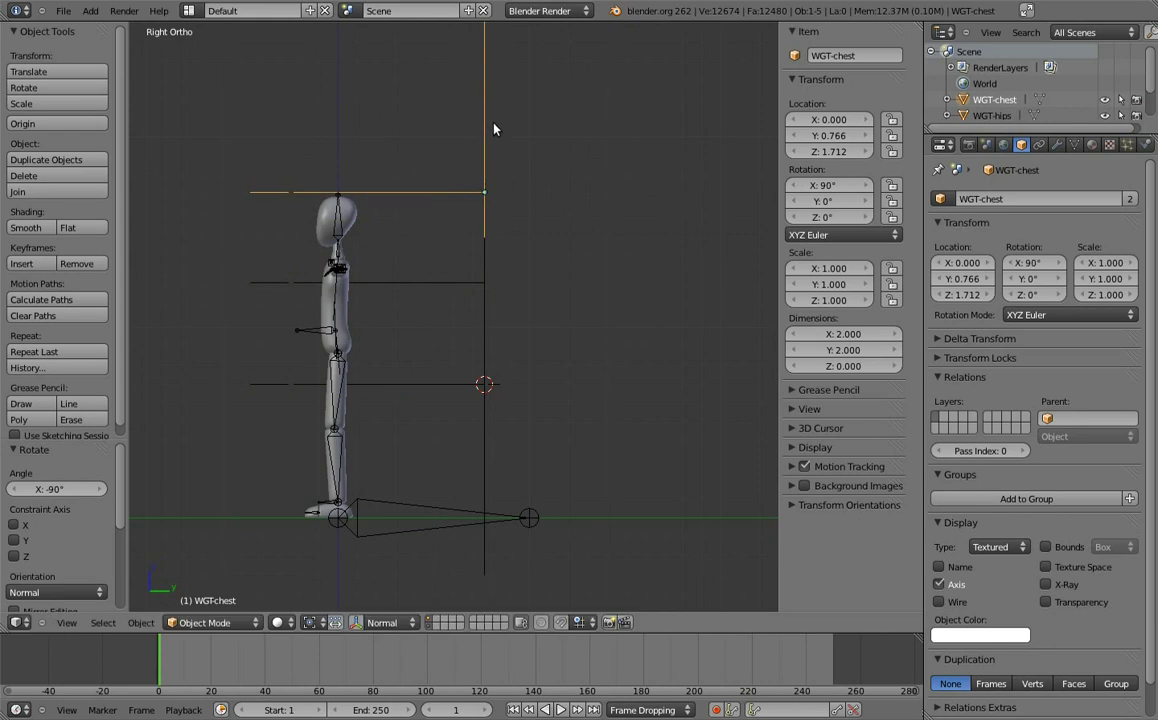
scroll(494, 129, "up", 1)
middle_click_drag(494, 129, 551, 160, "shift")
- Counter-rotate the WGT-chest and WGT-spine meshes 90° in Edit Mode
key("Tab")
key("r")
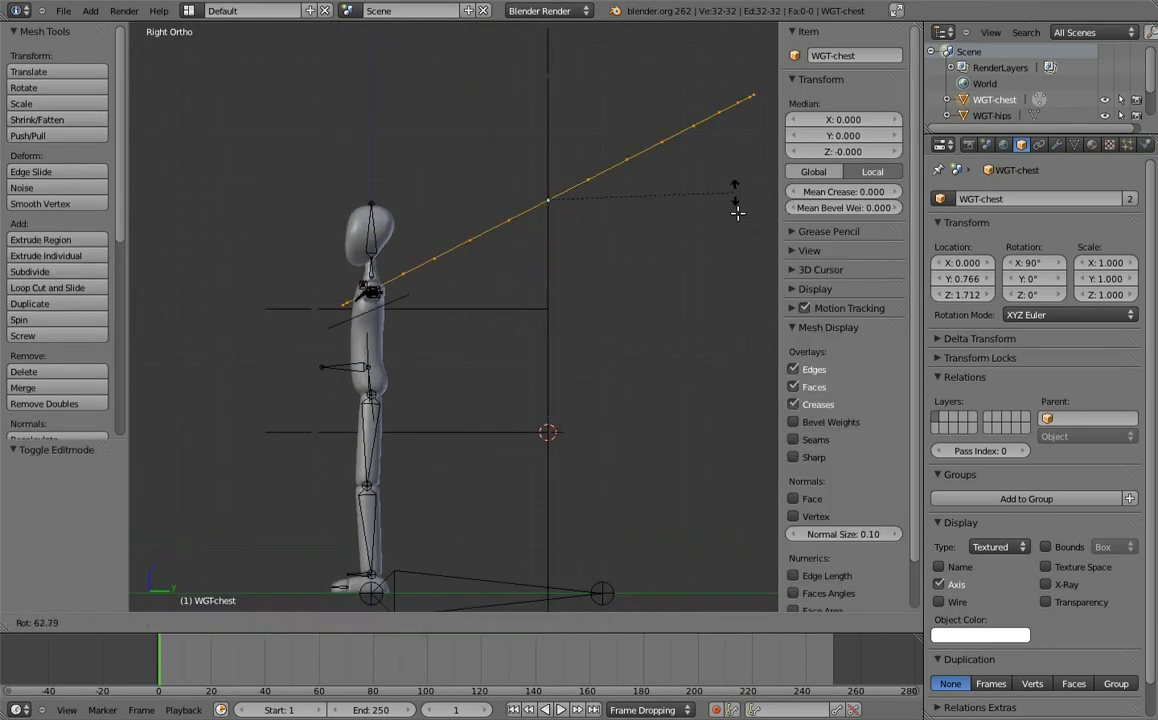
left_click(724, 283)
key("Tab")
right_click(548, 300)
key("Tab")
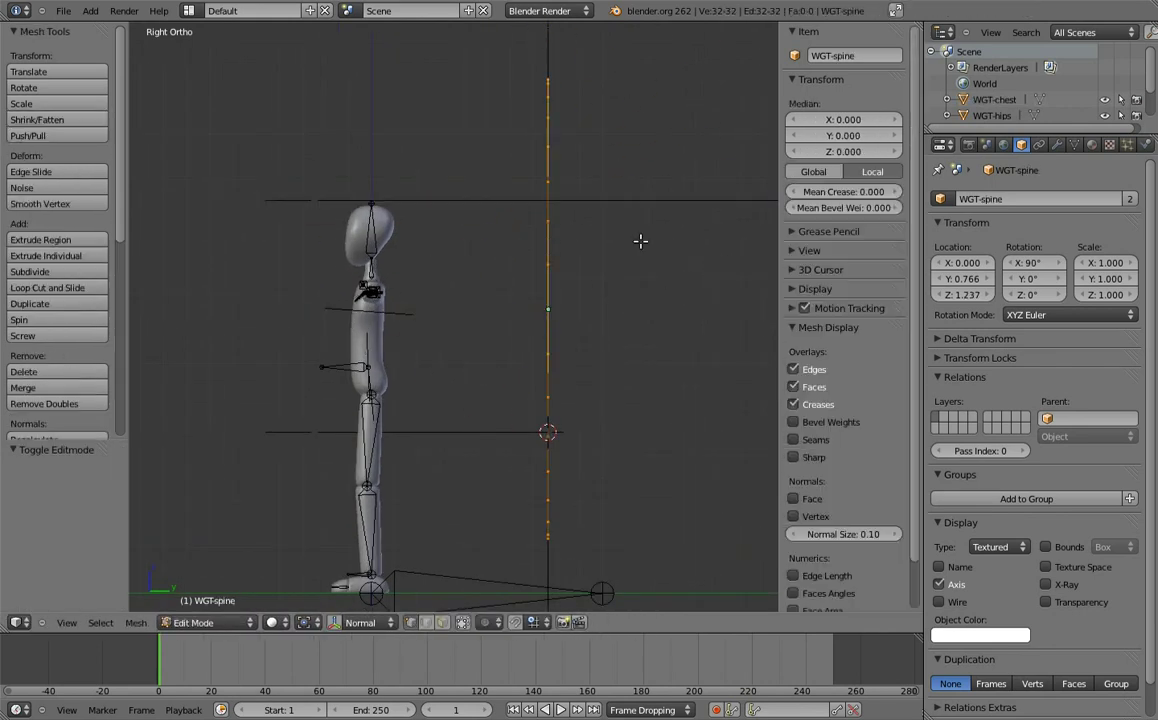
key("r")
left_click(654, 366)
key("Tab")
- Counter-rotate the WGT-hips mesh in Edit Mode, then select all three widgets
right_click(512, 434)
key("Tab")
key("r")
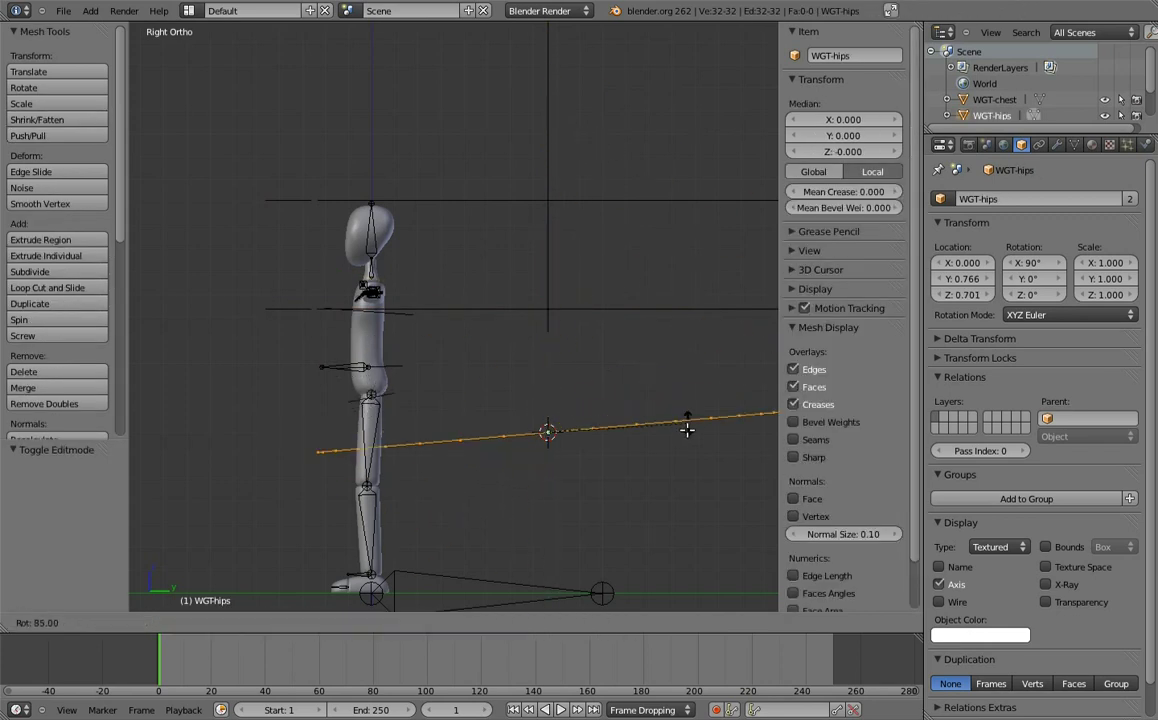
left_click(686, 436)
key("Tab")
right_click(613, 205, "shift")
right_click(618, 308, "shift")
right_click(623, 430, "shift")
- Shrink the three torso widgets together and move them onto the torso
key("s")
left_click(517, 300)
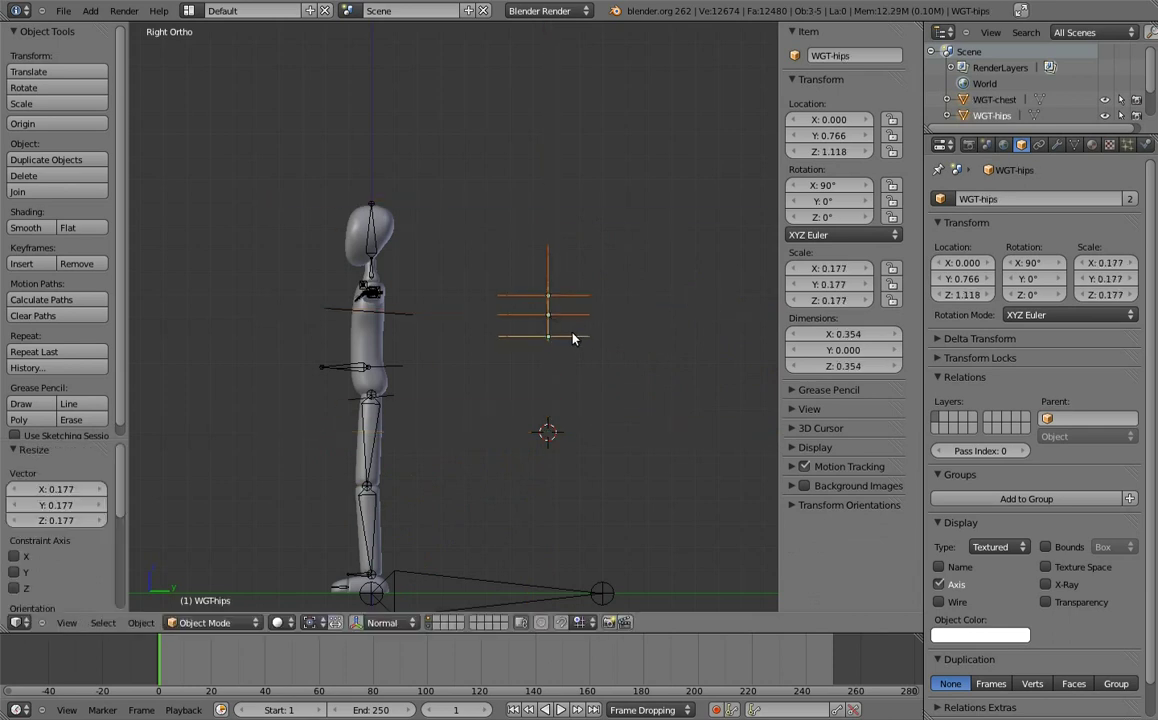
key("h")
key("alt+h")
key("g")
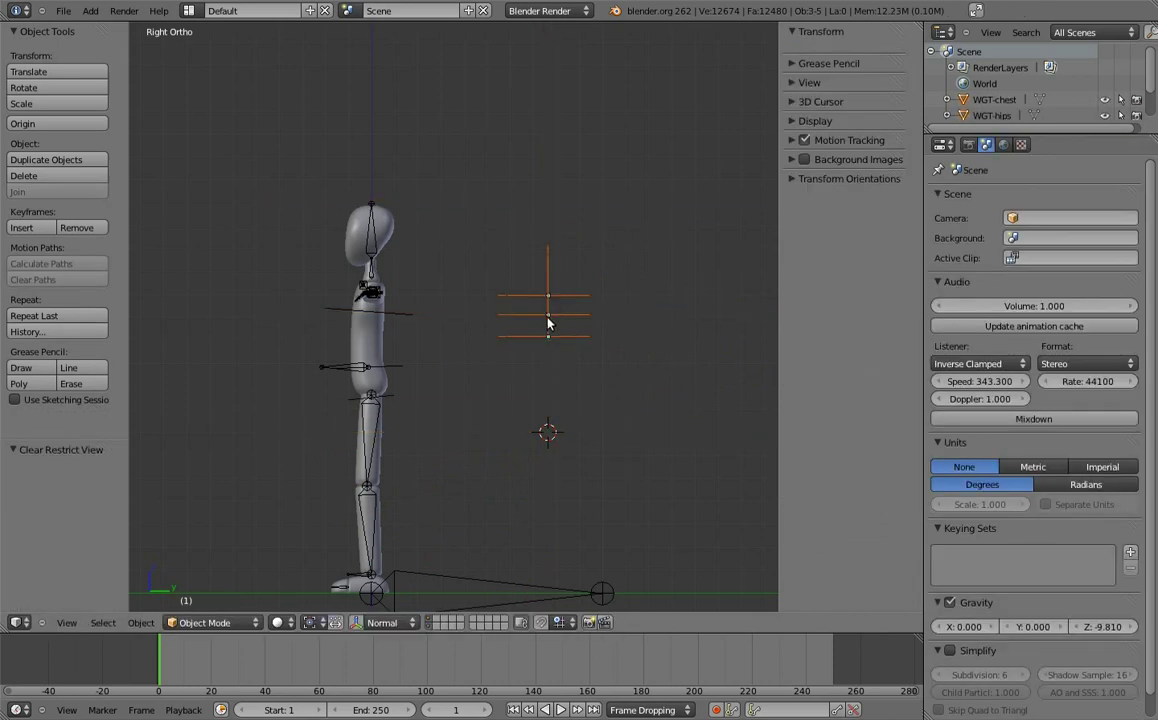
left_click(470, 343)
middle_click_drag(470, 343, 555, 328, "shift")
scroll(580, 335, "up", 2)
scroll(610, 370, "up", 2)
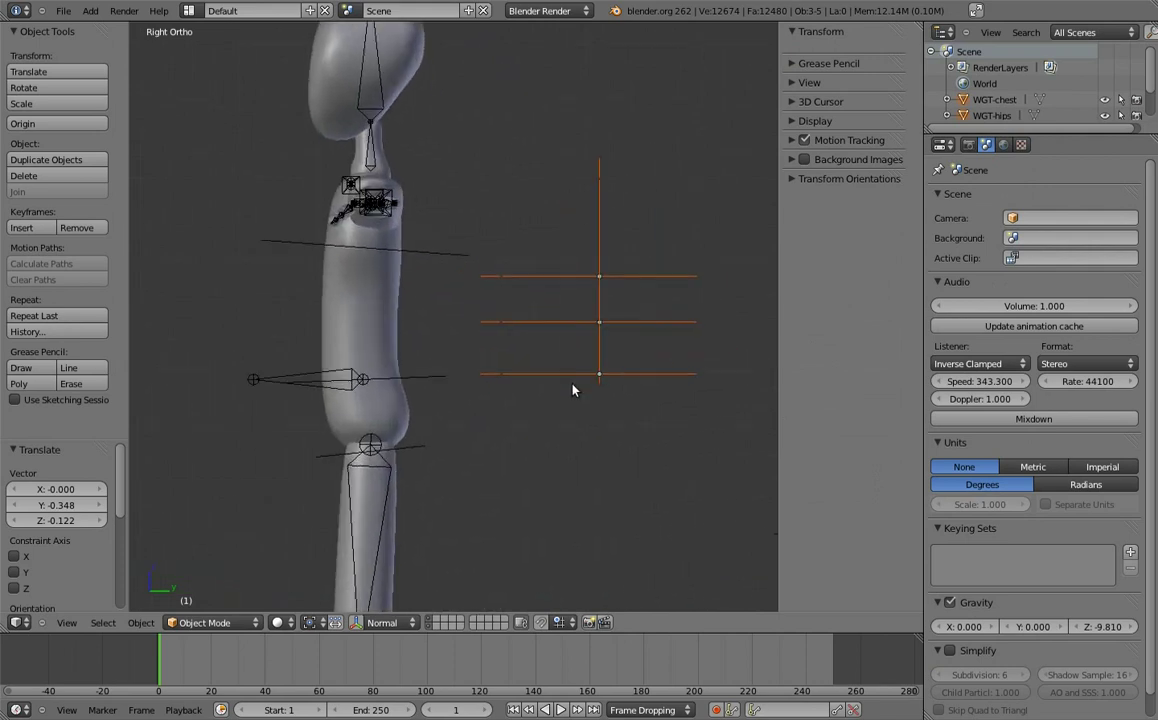
- Lower the hips widget and shrink it to 0.077
right_click(600, 368)
key("g")
left_click(590, 433)
key("s")
left_click(612, 434)
- Shrink the spine widget to 0.126 and lower it, then raise the chest widget slightly
right_click(647, 323)
key("s")
left_click(665, 321)
key("g")
left_click(638, 395)
right_click(629, 278)
key("g")
left_click(645, 284)
- Raise the spine widget's edge along global Z in Edit Mode
right_click(582, 380)
key("Tab")
key("g")
key("z")
key("Escape")
key("g")
key("z")
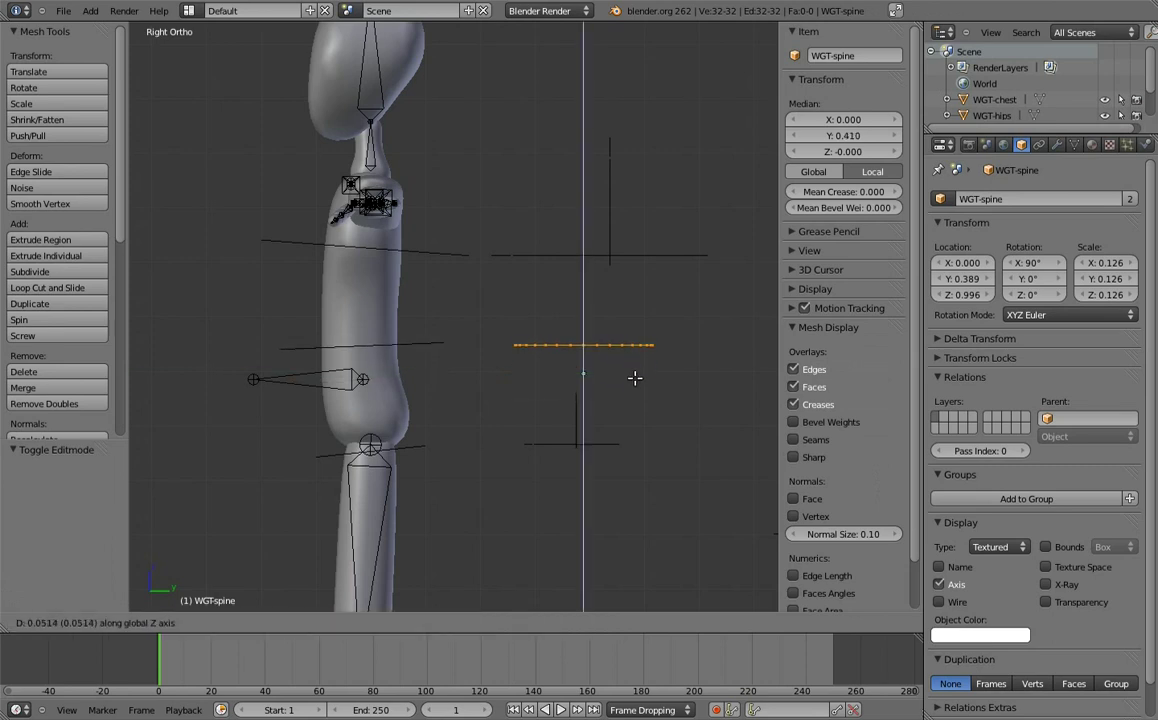
left_click(630, 372)
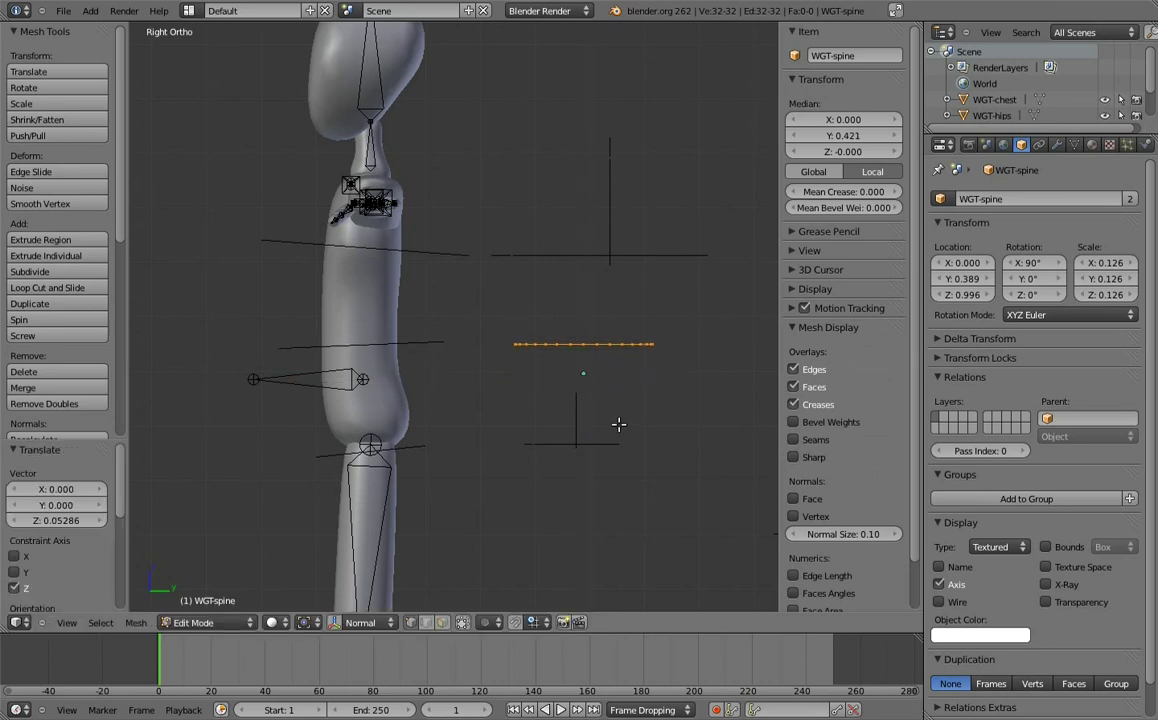
key("g")
key("z")
left_click(631, 362)
key("Tab")
- Raise the hips widget's edge vertically along Z in Edit Mode
right_click(600, 445)
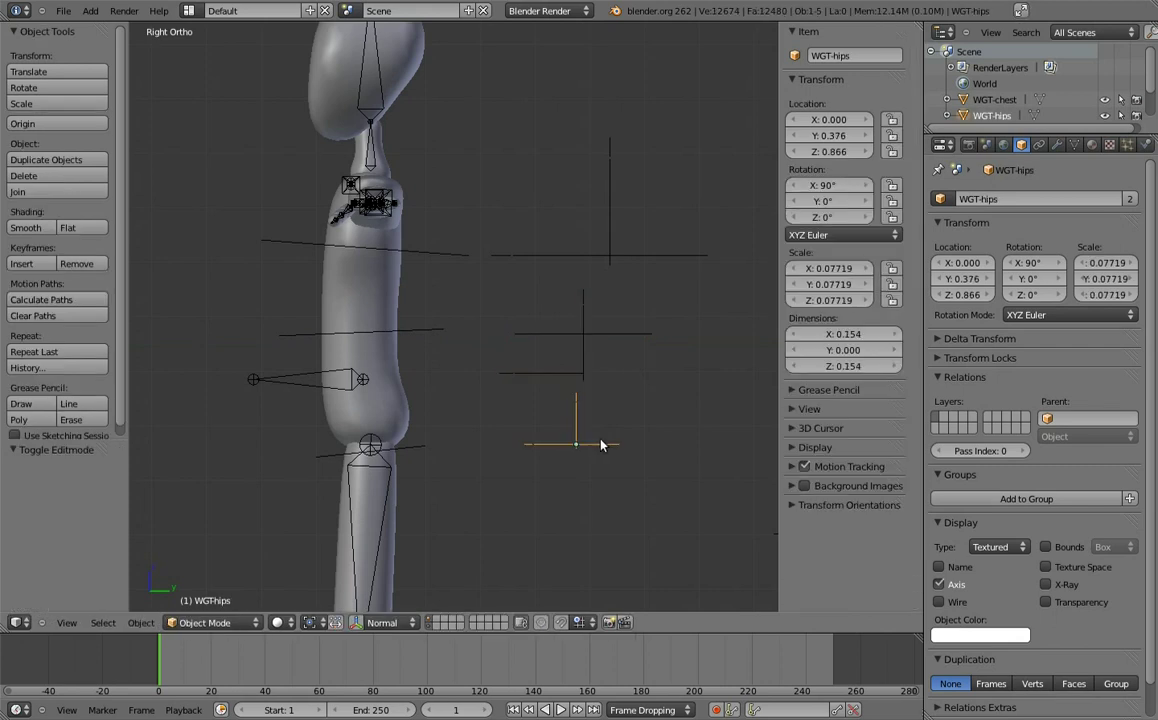
key("Tab")
key("g")
key("z")
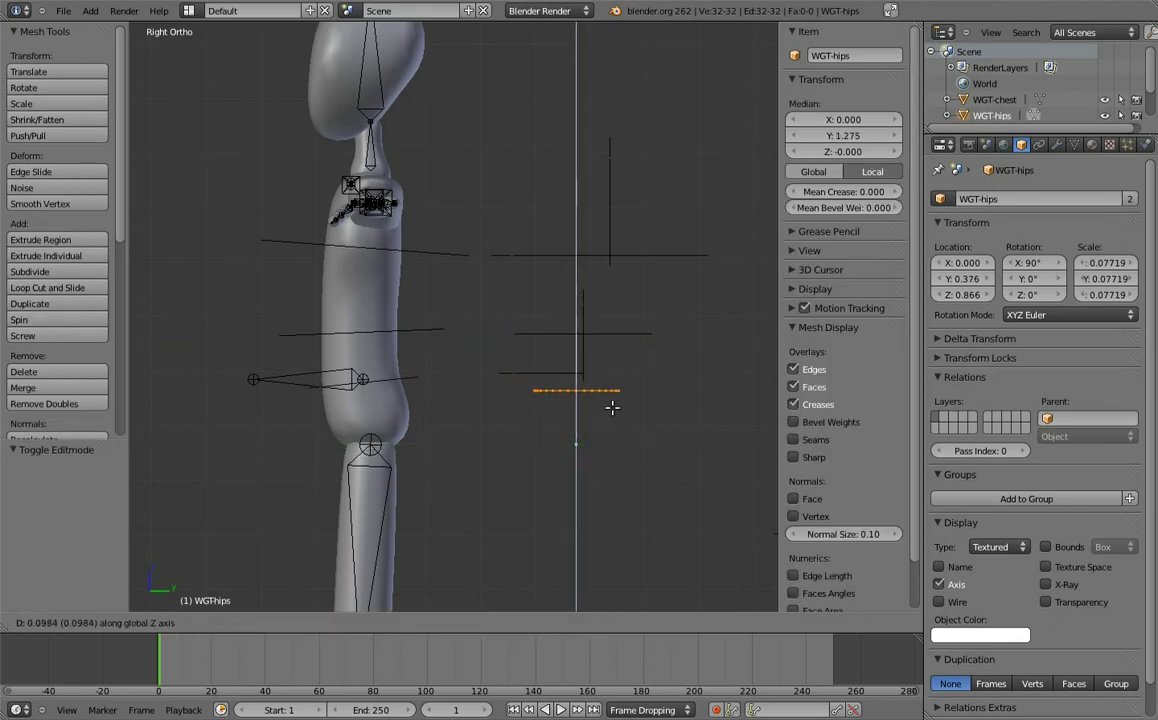
left_click(610, 409)
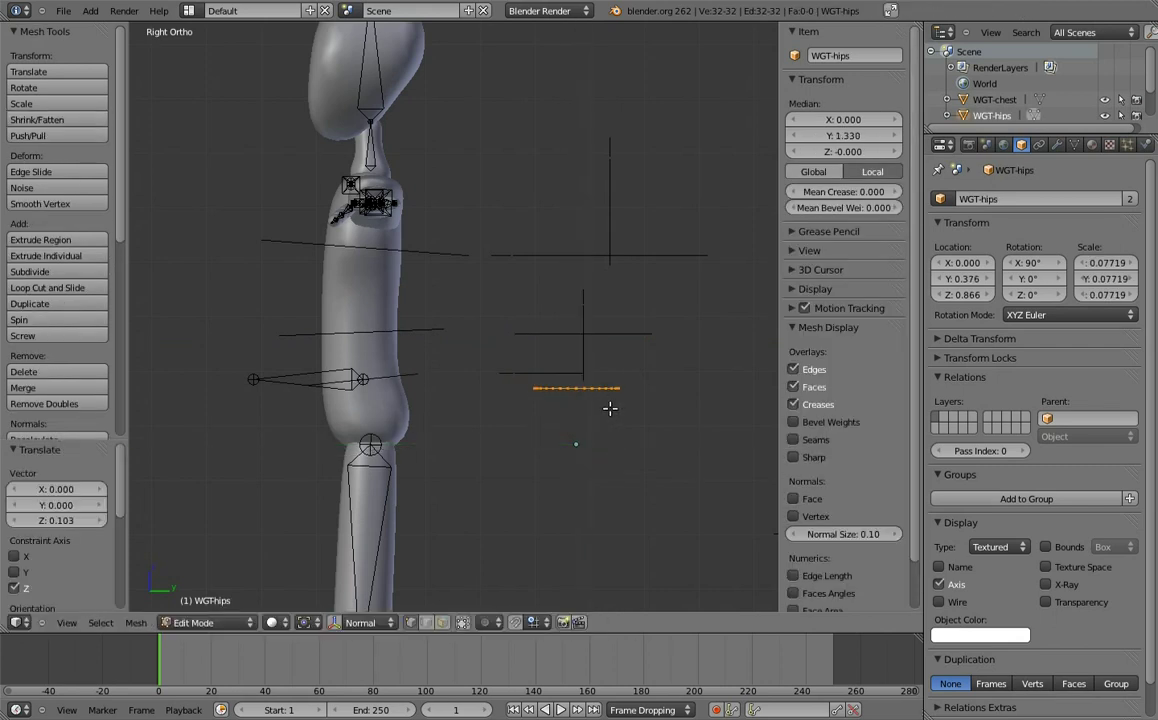
middle_click_drag(510, 348, 592, 386, "shift")
key("Tab")
- Widen the hips widget's edge to 1.39 in Edit Mode
right_click(503, 412)
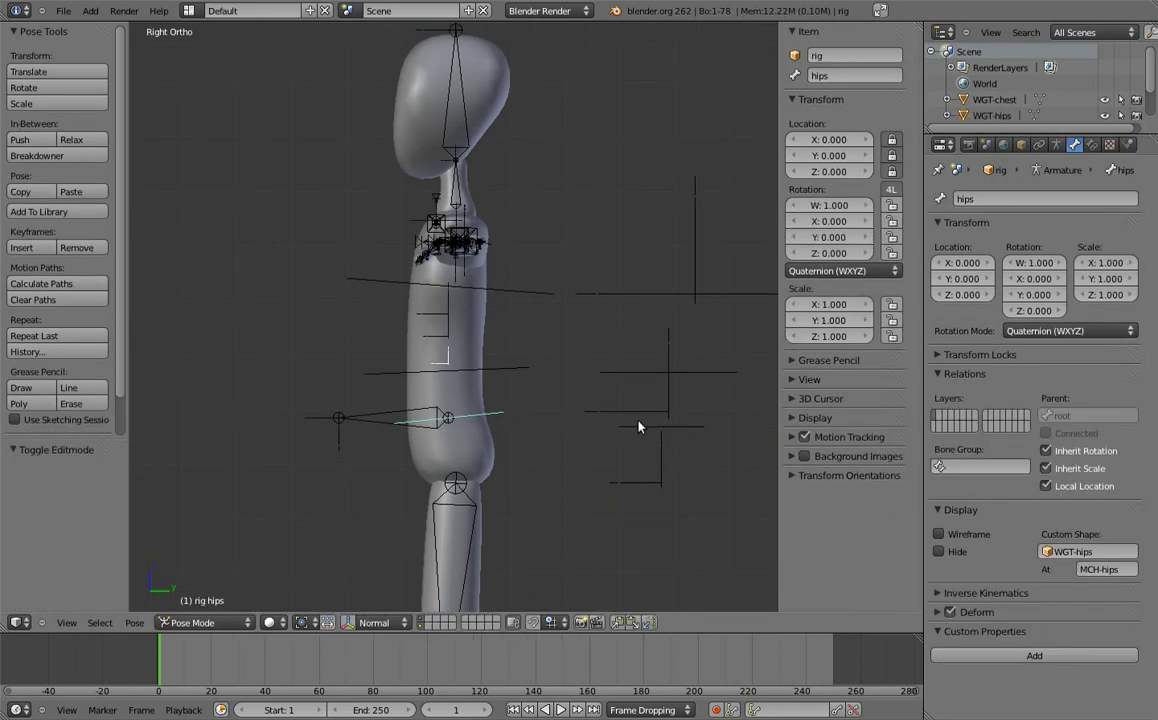
key("ctrl+Tab")
right_click(640, 427)
key("Tab")
key("s")
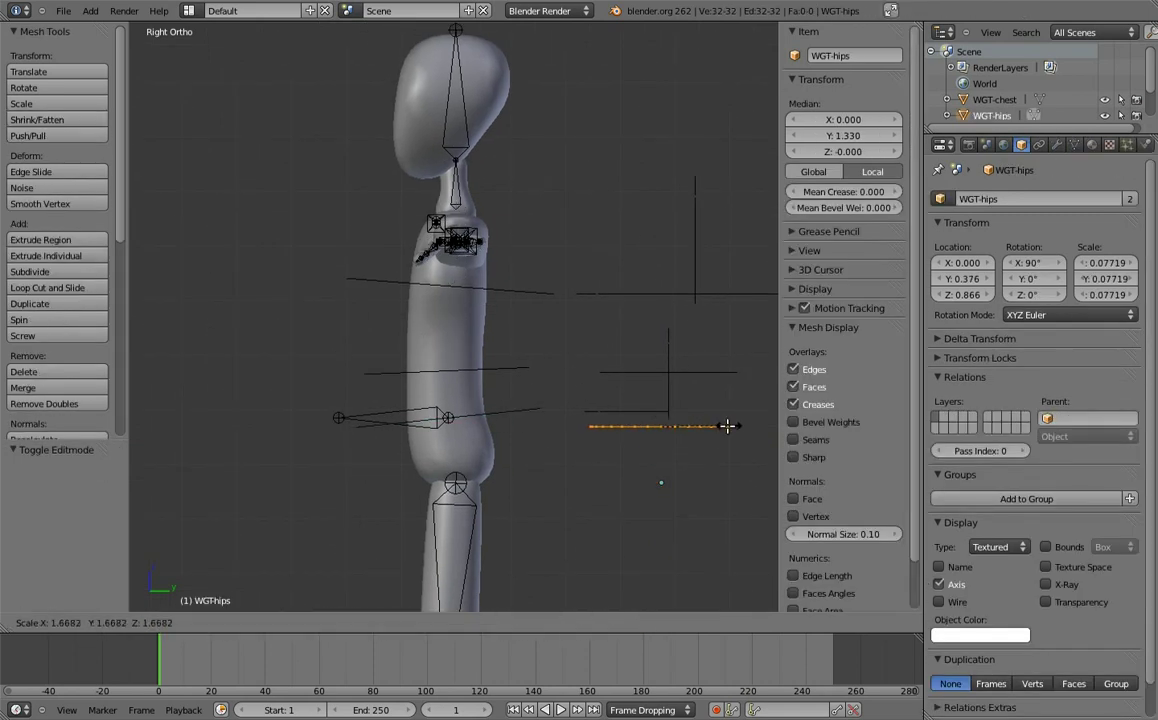
left_click(716, 425)
middle_click_drag(726, 305, 667, 339, "shift")
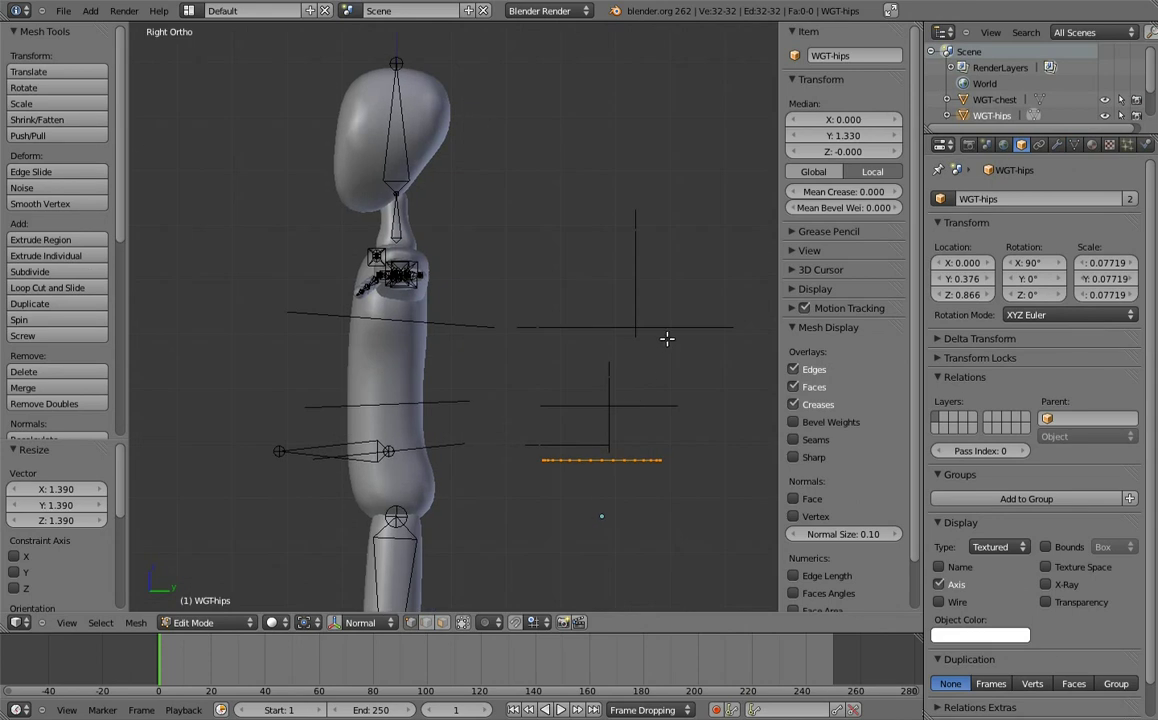
key("Tab")
- Shrink the chest widget ring to 0.781 in Edit Mode, viewed from the front
right_click(667, 335)
key("KP_1")
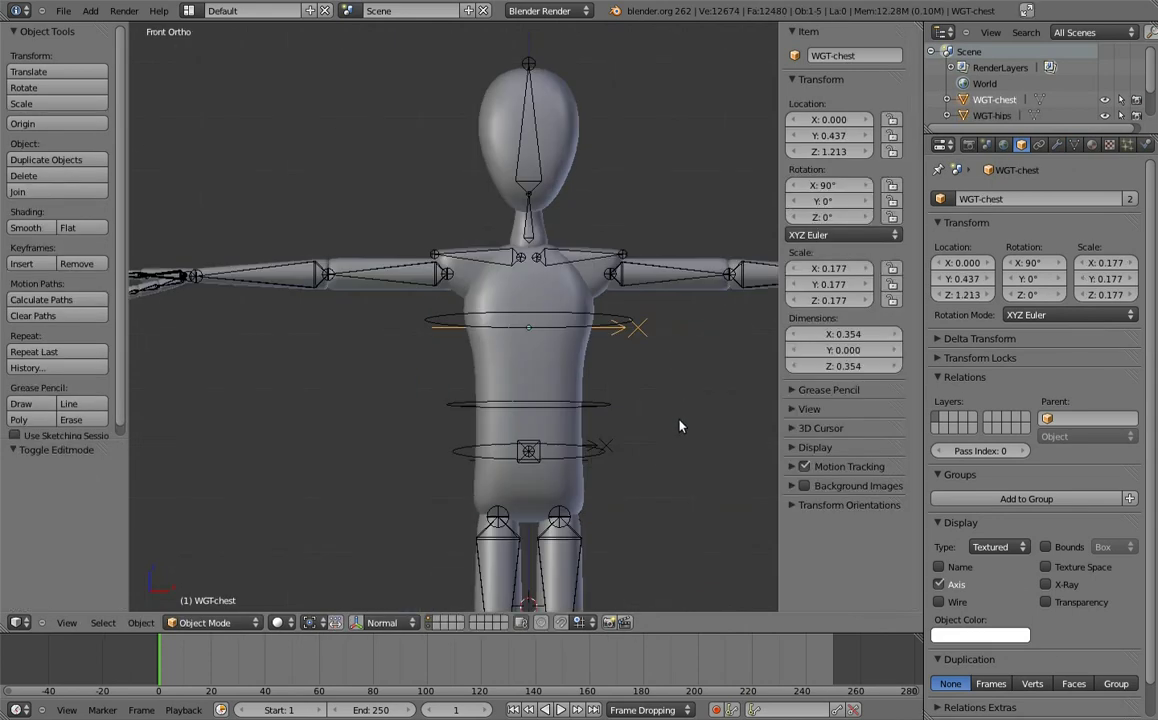
key("Tab")
key("s")
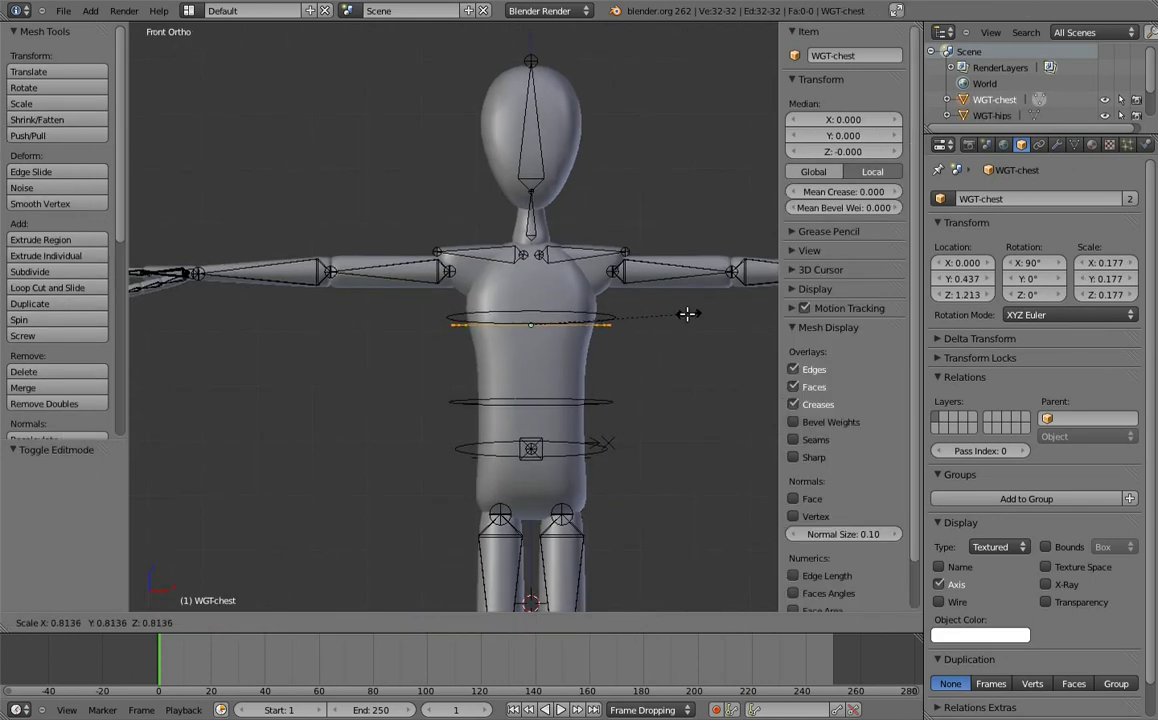
left_click(683, 315)
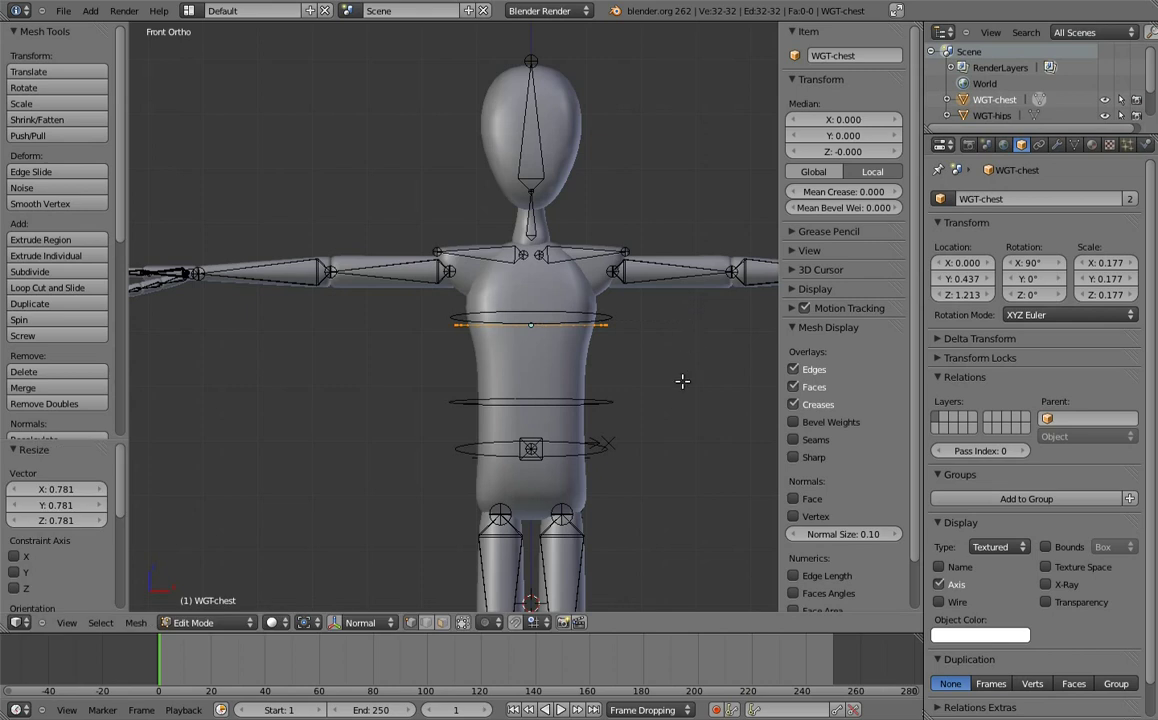
key("Tab")
- Shrink the spine widget ring to 0.866, then reselect the rig in right side view
middle_click_drag(618, 406, 607, 393)
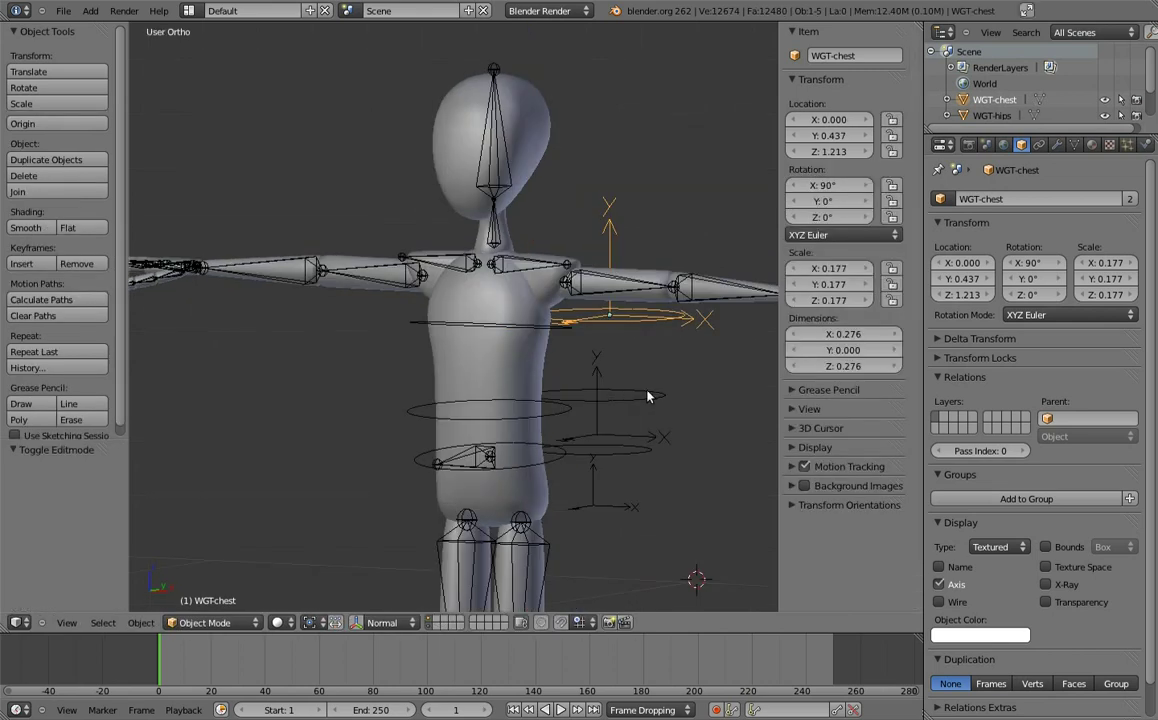
right_click(655, 395)
key("Tab")
key("s")
left_click(702, 382)
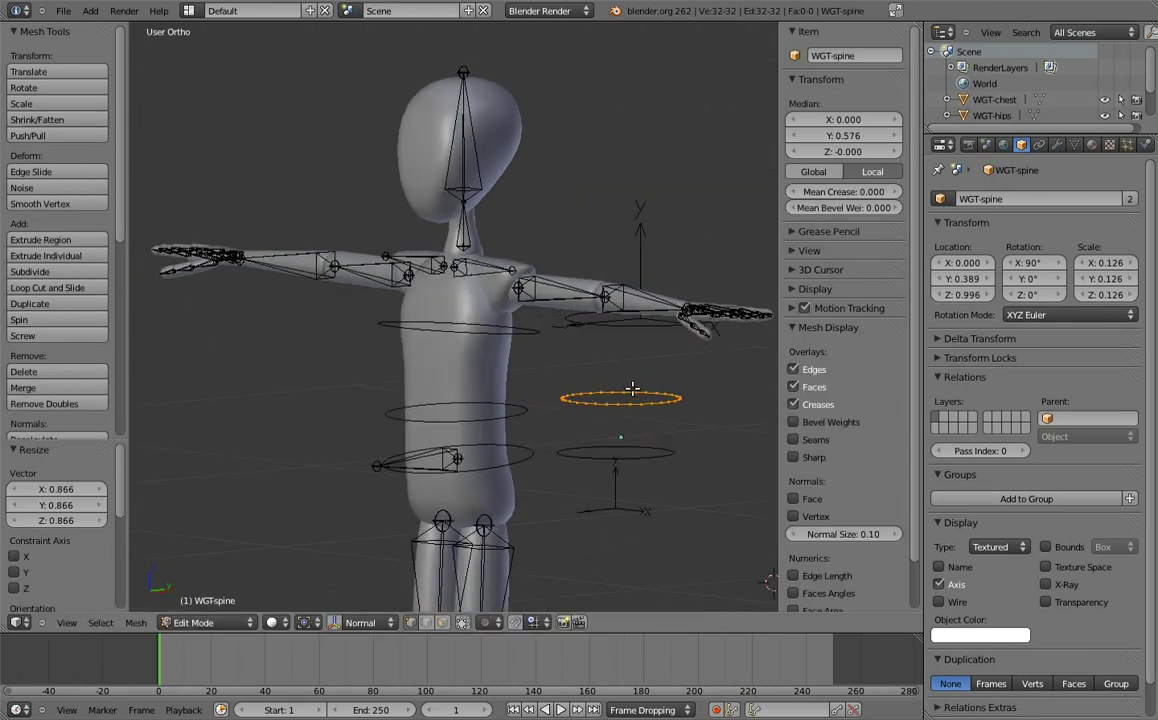
middle_click_drag(702, 382, 541, 381)
key("Tab")
key("KP_3")
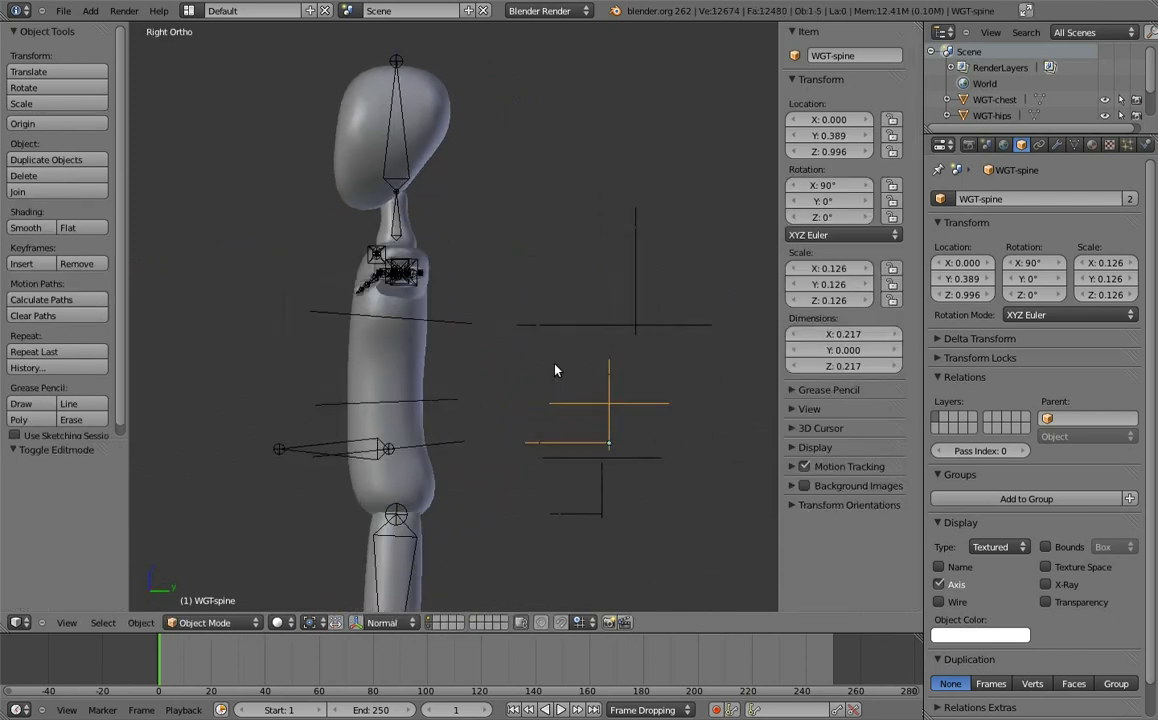
key("a")
right_click(470, 355)
- Test-rotate the hips and chest bones in Pose Mode, cancelling each rotation
key("ctrl+Tab")
right_click(545, 406)
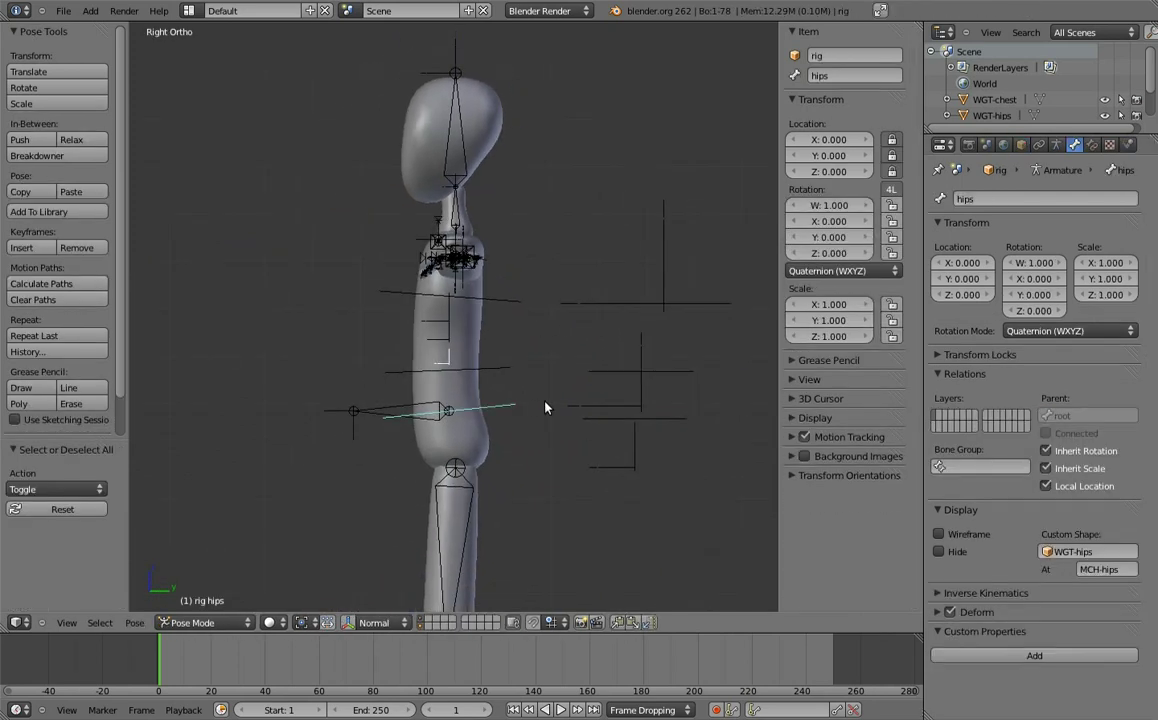
key("r")
key("Escape")
right_click(441, 290)
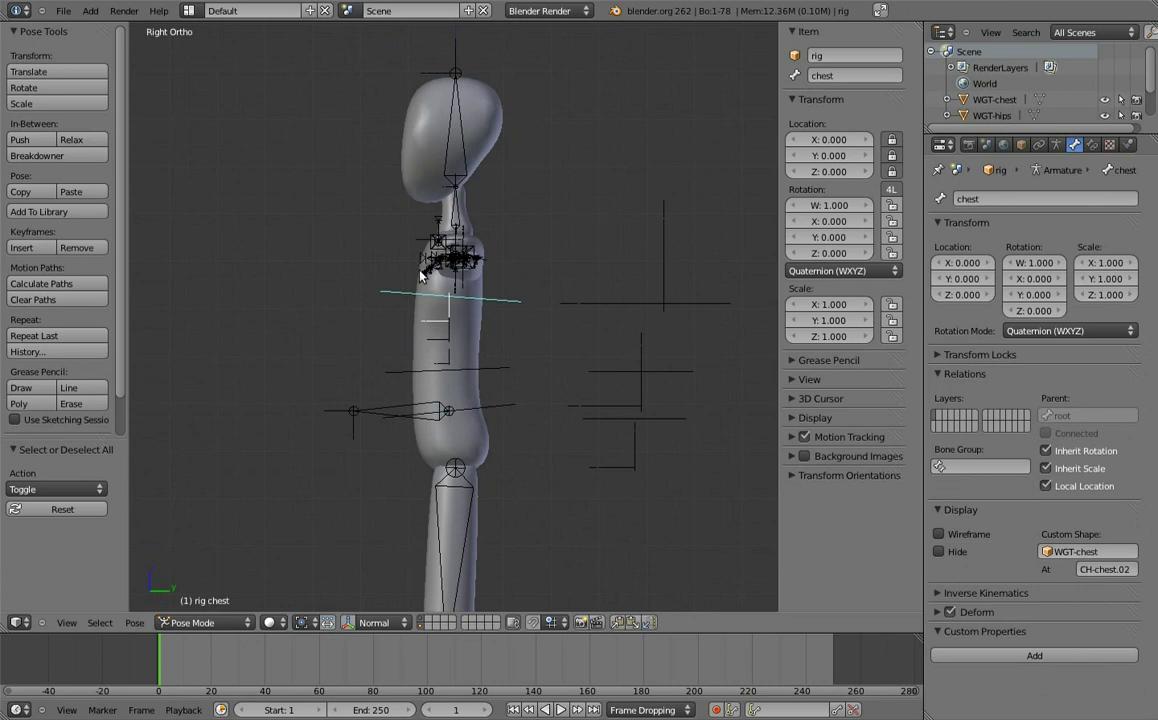
key("r")
key("Escape")
- Test-rotate the spine bone, cancel it, and bring up the Add menu
right_click(443, 329)
key("r")
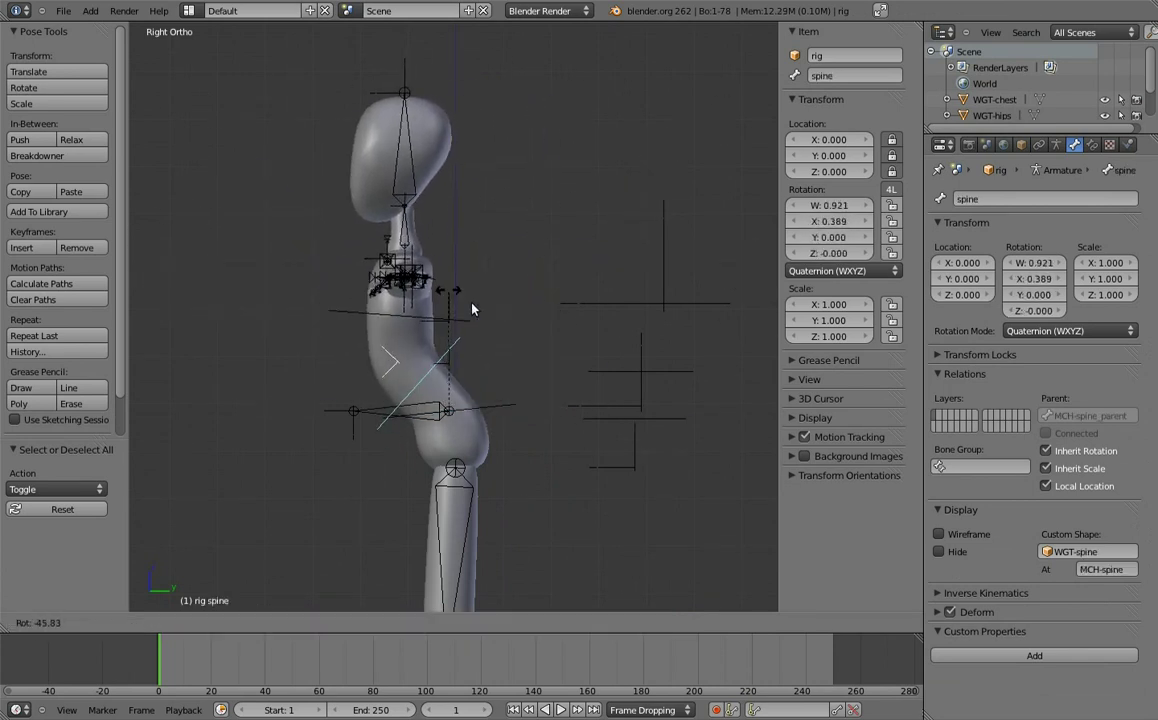
key("Escape")
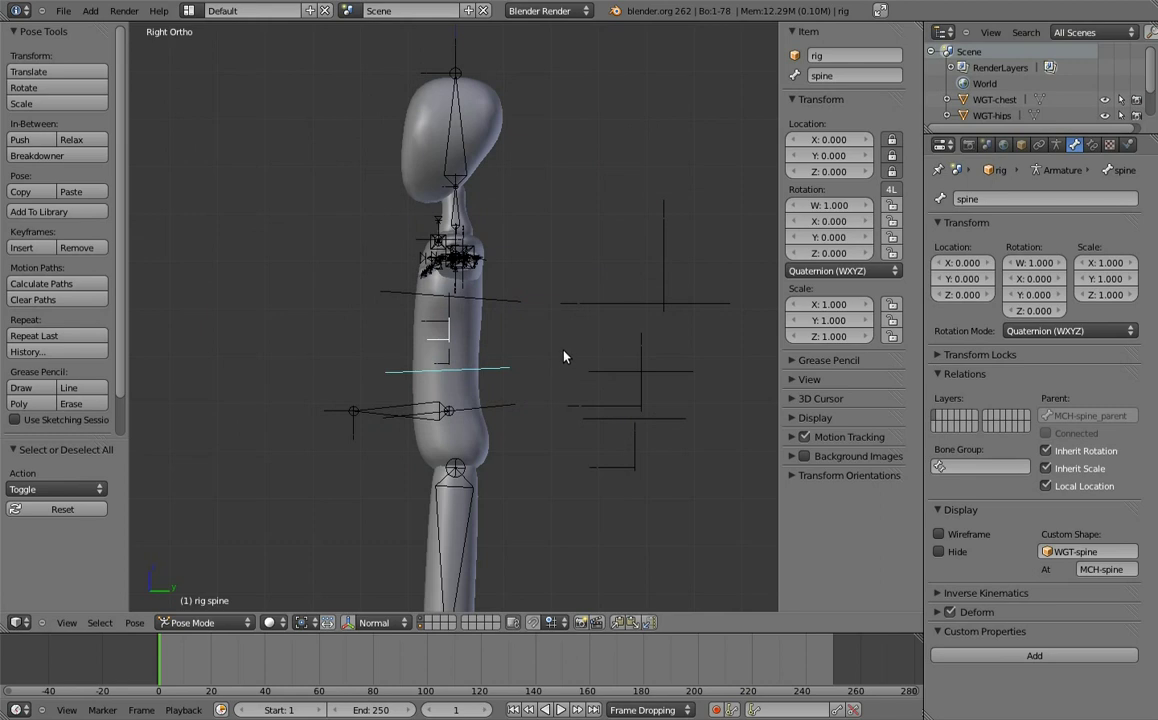
middle_click_drag(563, 353, 584, 277)
key("shift+a")
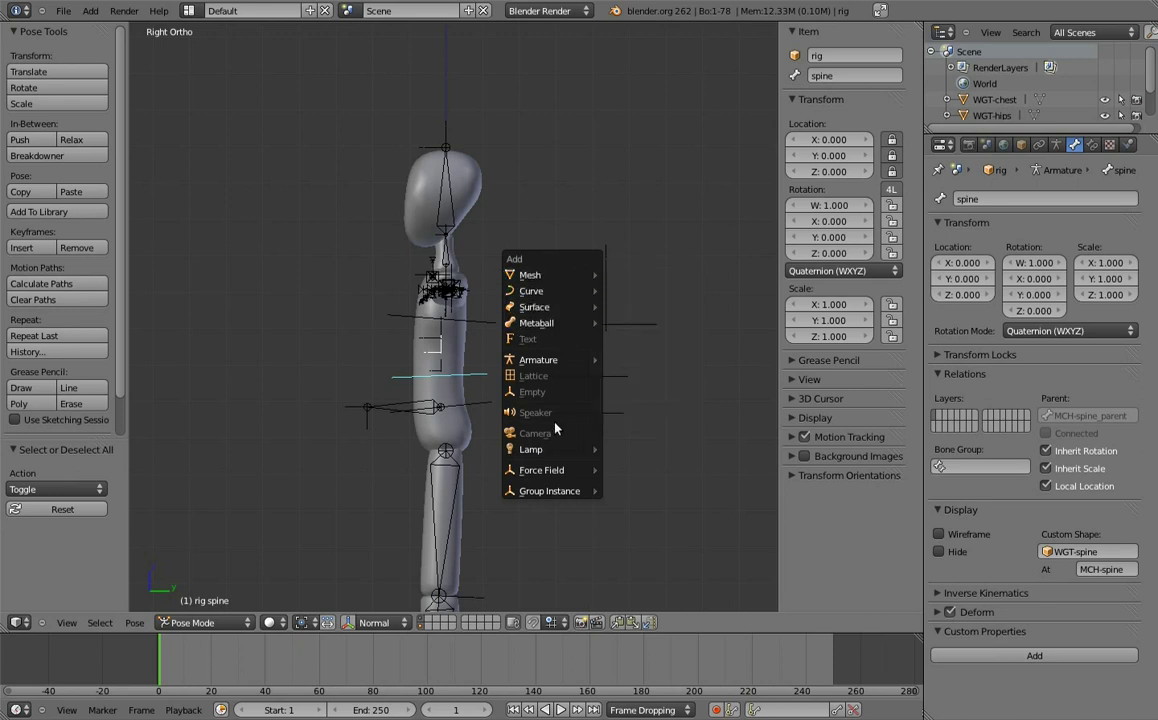
- Add an Empty in Object Mode and name it WGT-body
key("Escape")
key("ctrl+Tab")
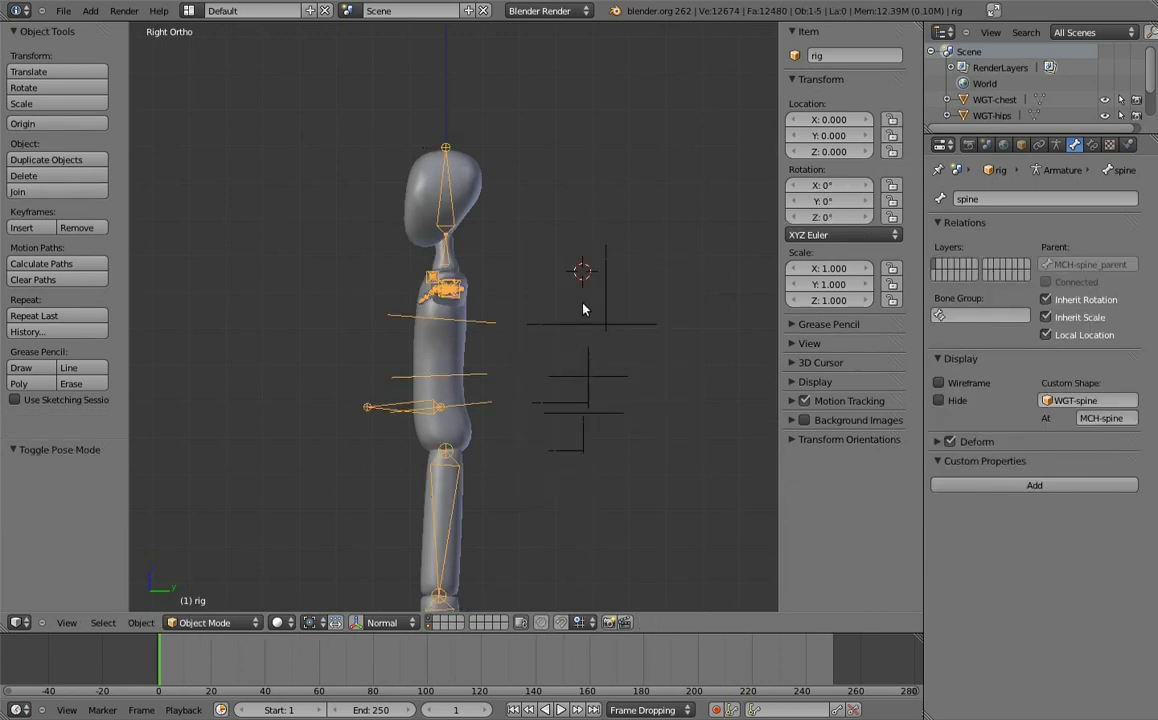
key("shift+a")
left_click(560, 420)
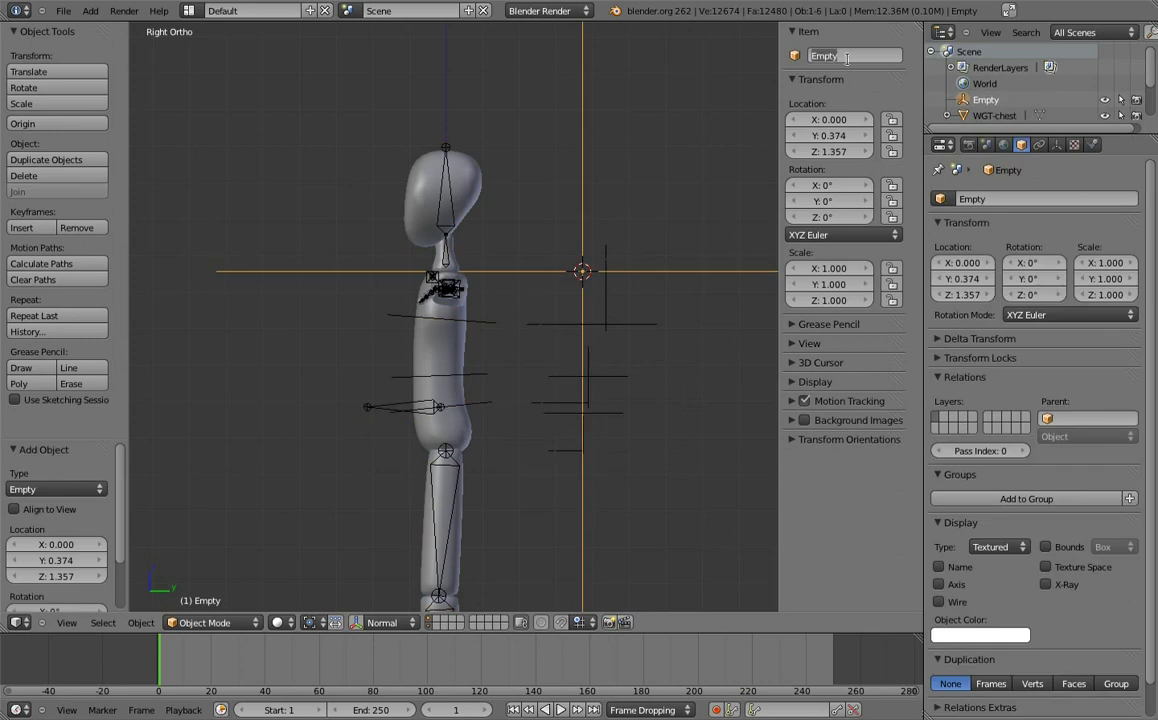
type("WGT-body")
key("Return")
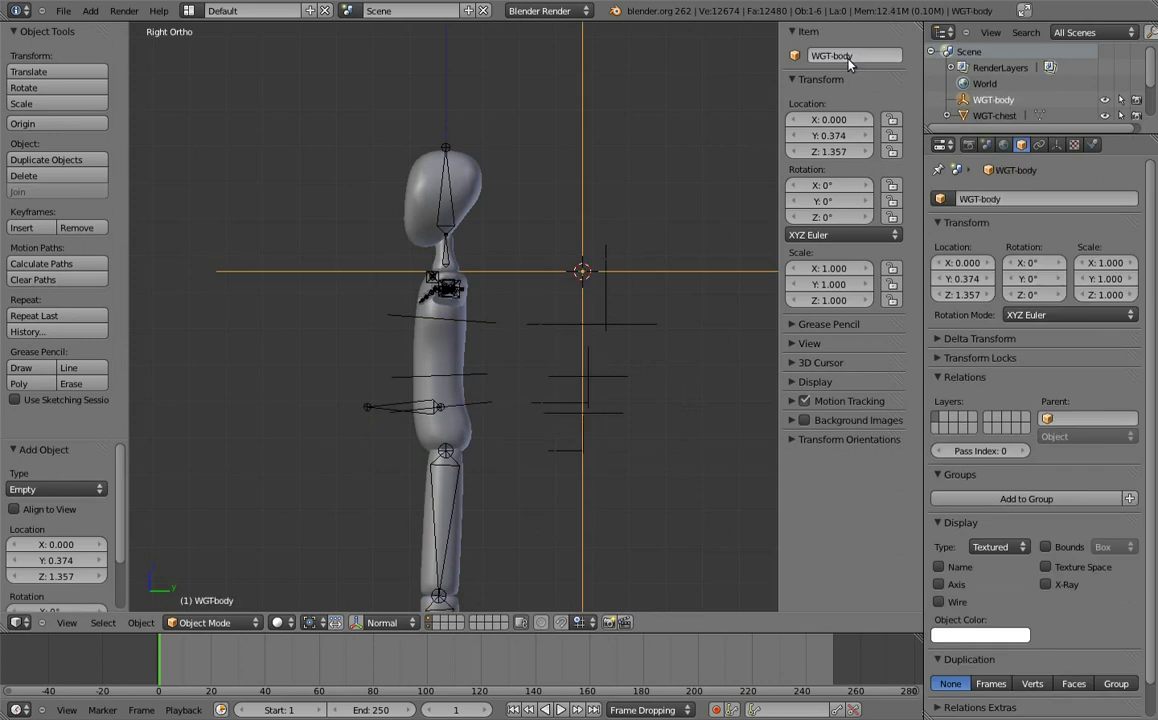
- Set WGT-body as the body bone's Custom Shape
right_click(389, 409)
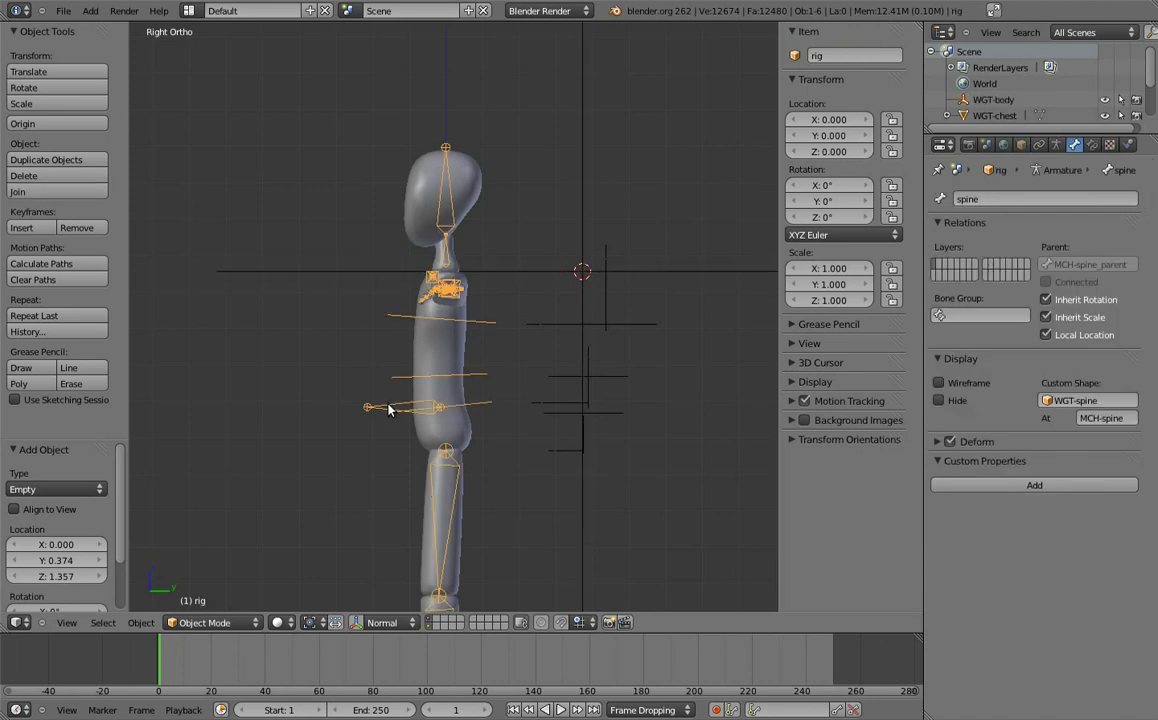
key("ctrl+Tab")
right_click(388, 411)
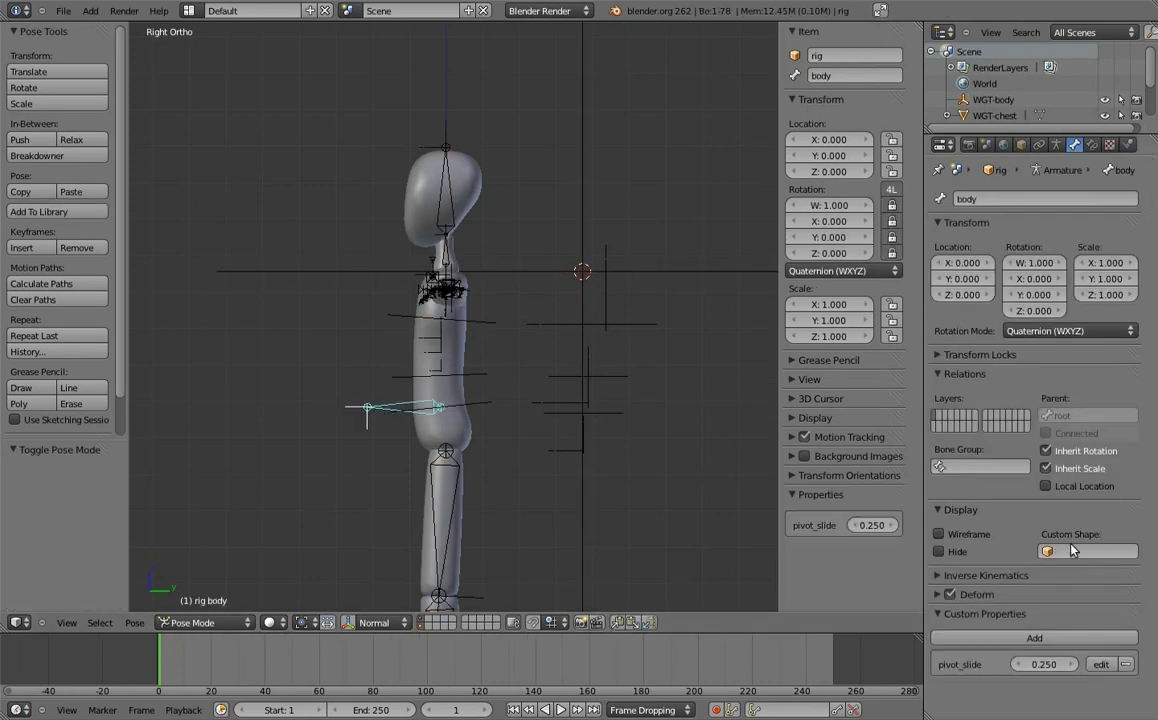
left_click(1077, 551)
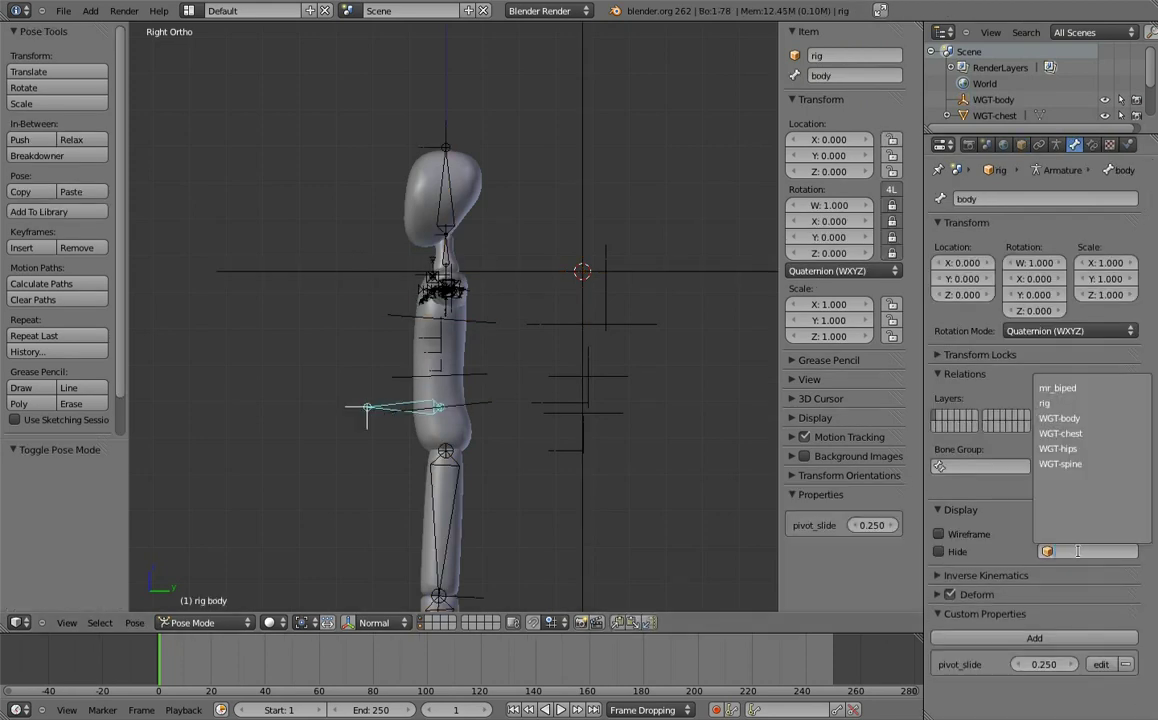
left_click(1060, 418)
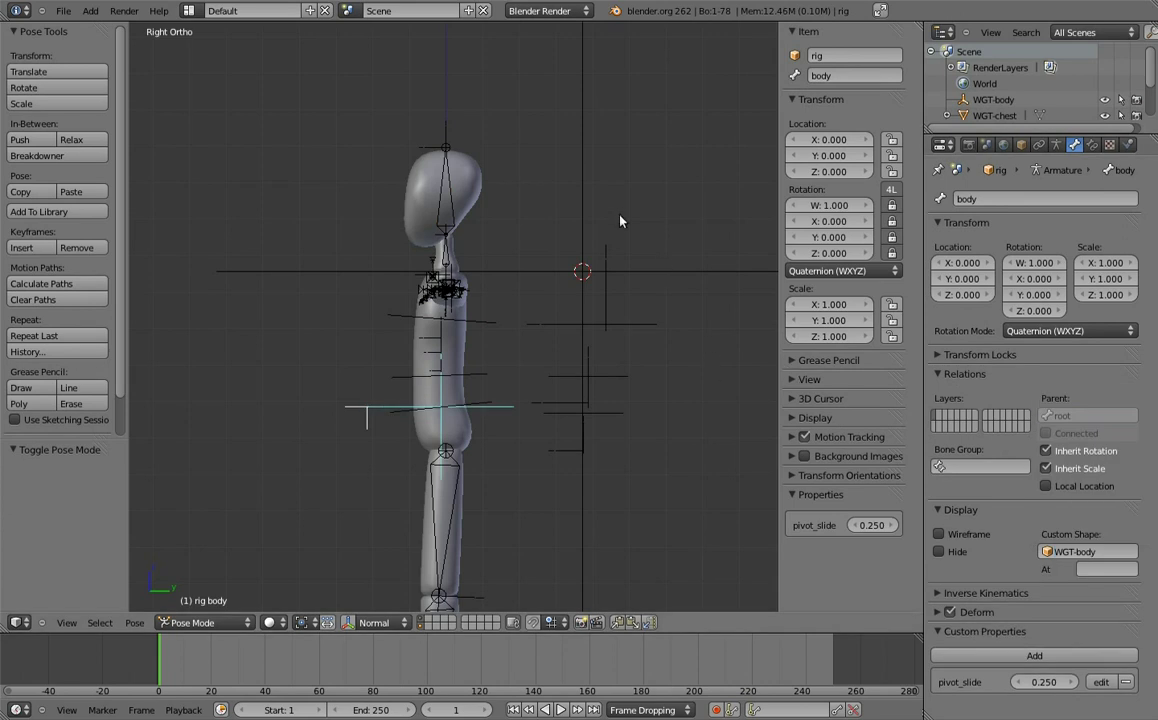
- Scale the WGT-body empty to 0.185 and display it as a Cube of size 0.64
key("ctrl+Tab")
right_click(584, 205)
key("s")
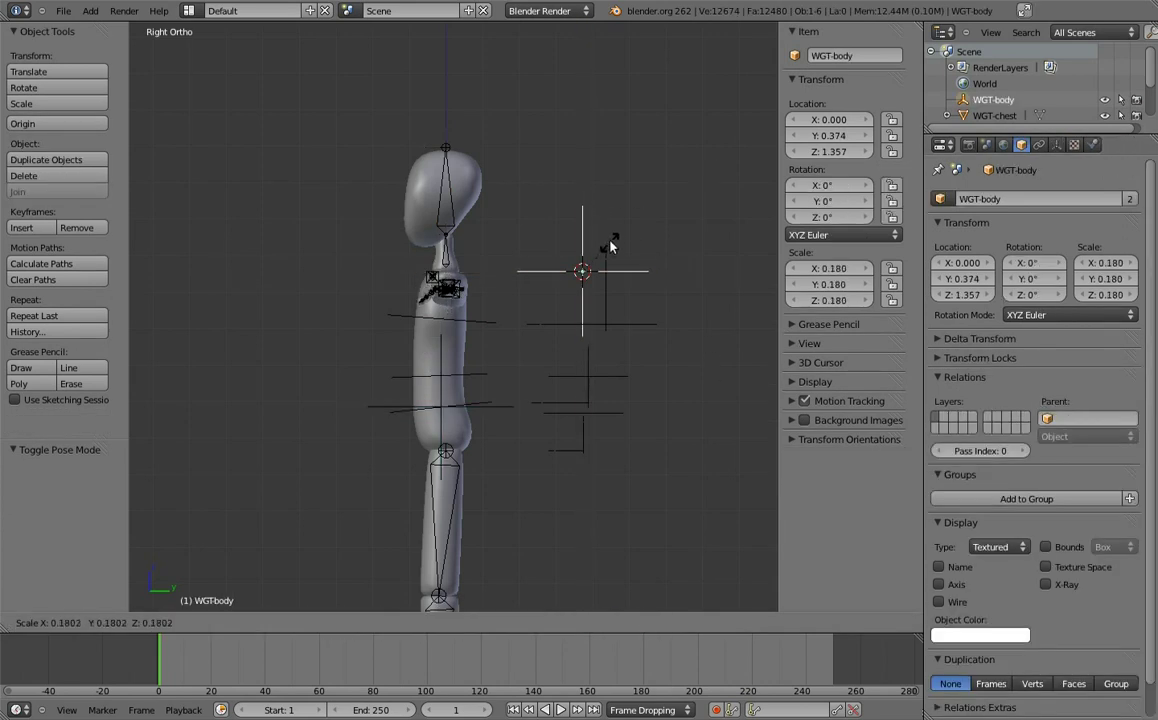
left_click(613, 244)
left_click(1056, 144)
left_click(1035, 218)
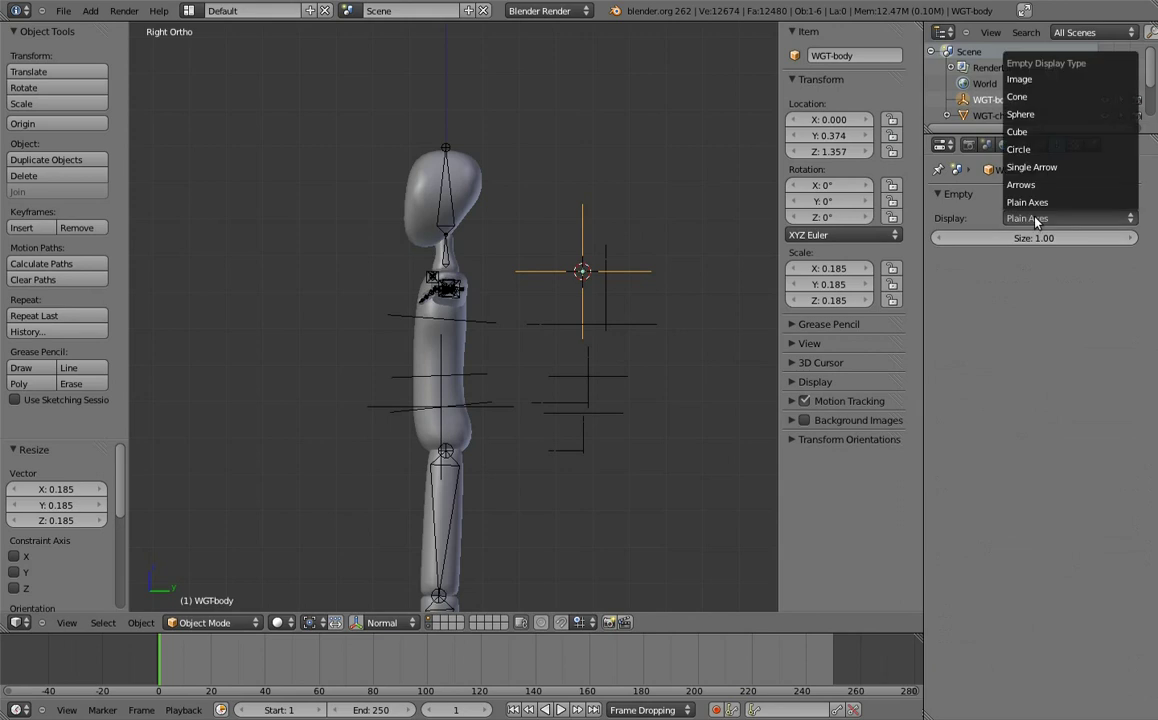
left_click(1018, 131)
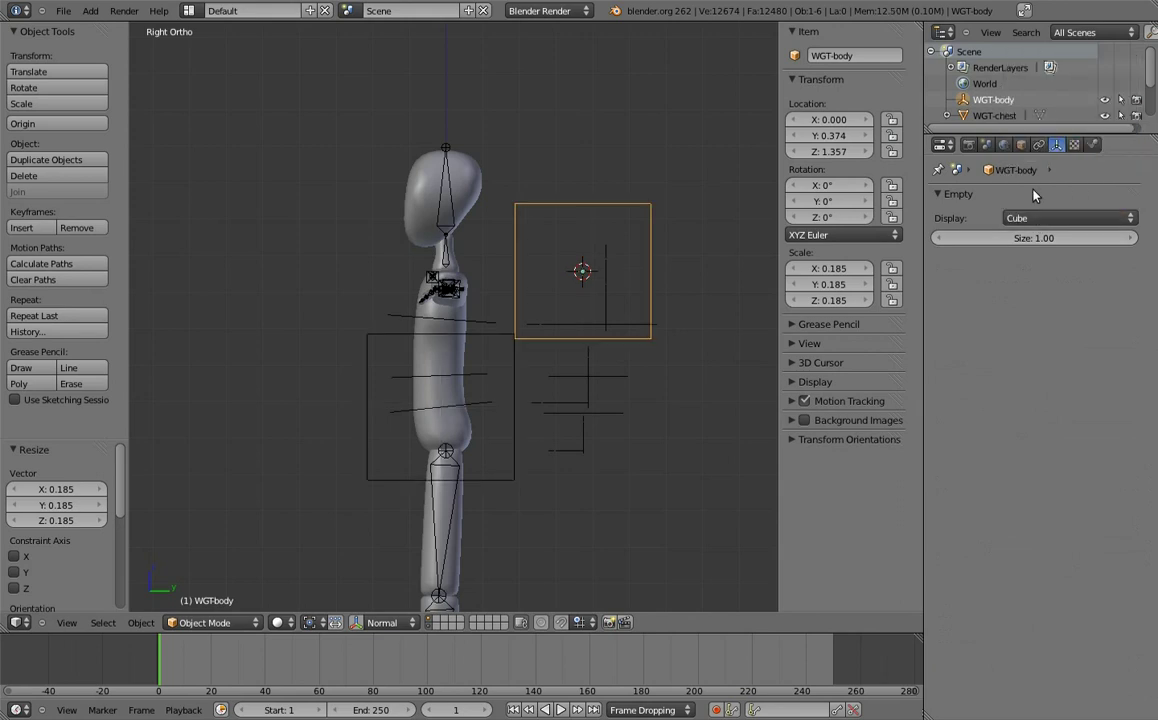
left_click_drag(1080, 238, 1046, 242)
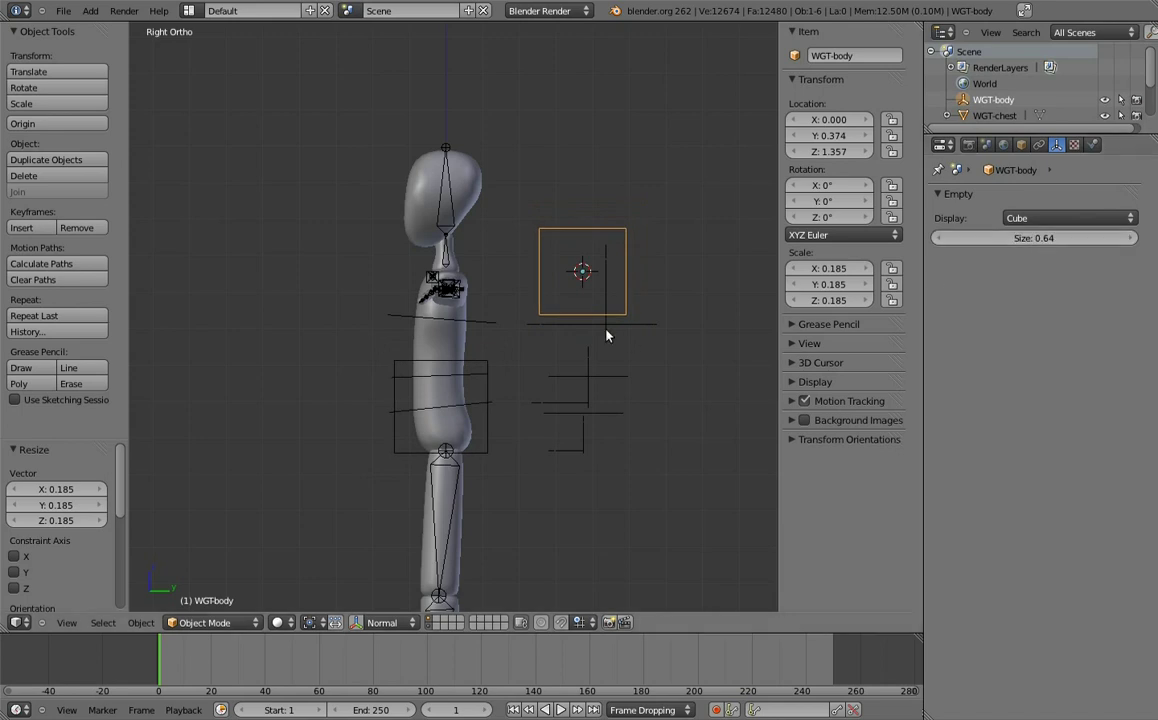
- Test-move the body bone, then lower the WGT-body cube to fit it
right_click(484, 369)
key("g")
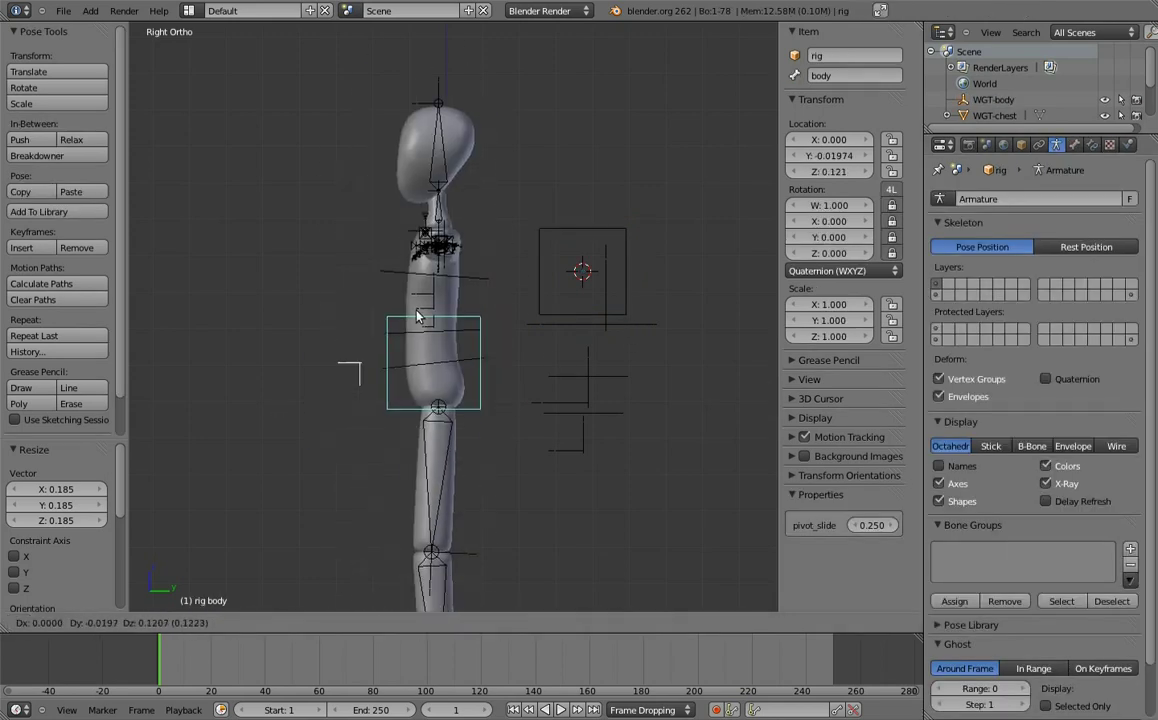
key("Escape")
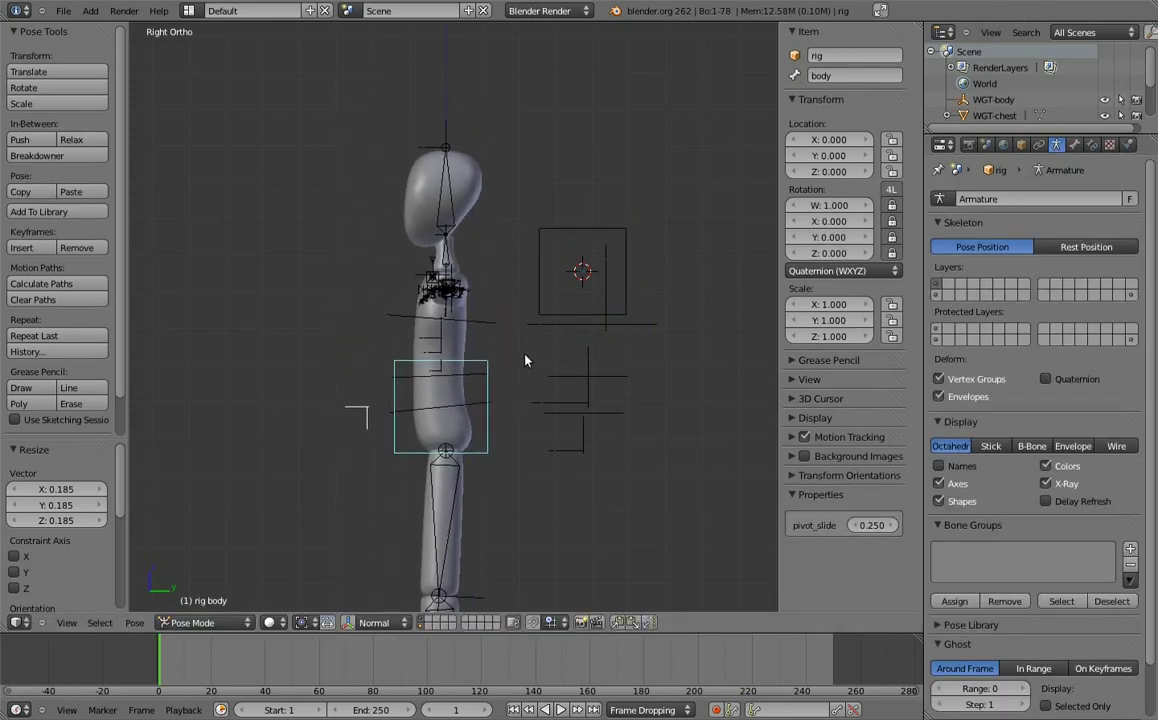
key("ctrl+Tab")
right_click(574, 238)
key("g")
left_click(563, 388)
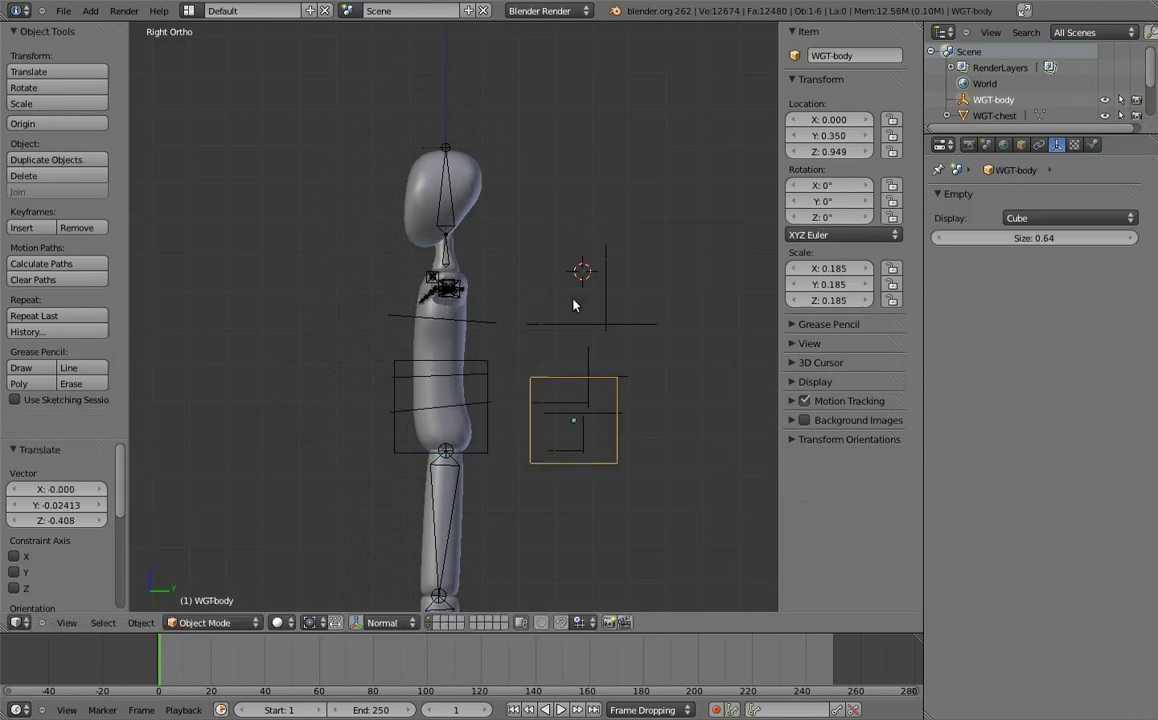
- Move WGT-chest and WGT-body to another layer, then reselect the body bone in Pose Mode
right_click_drag(596, 341, 587, 350)
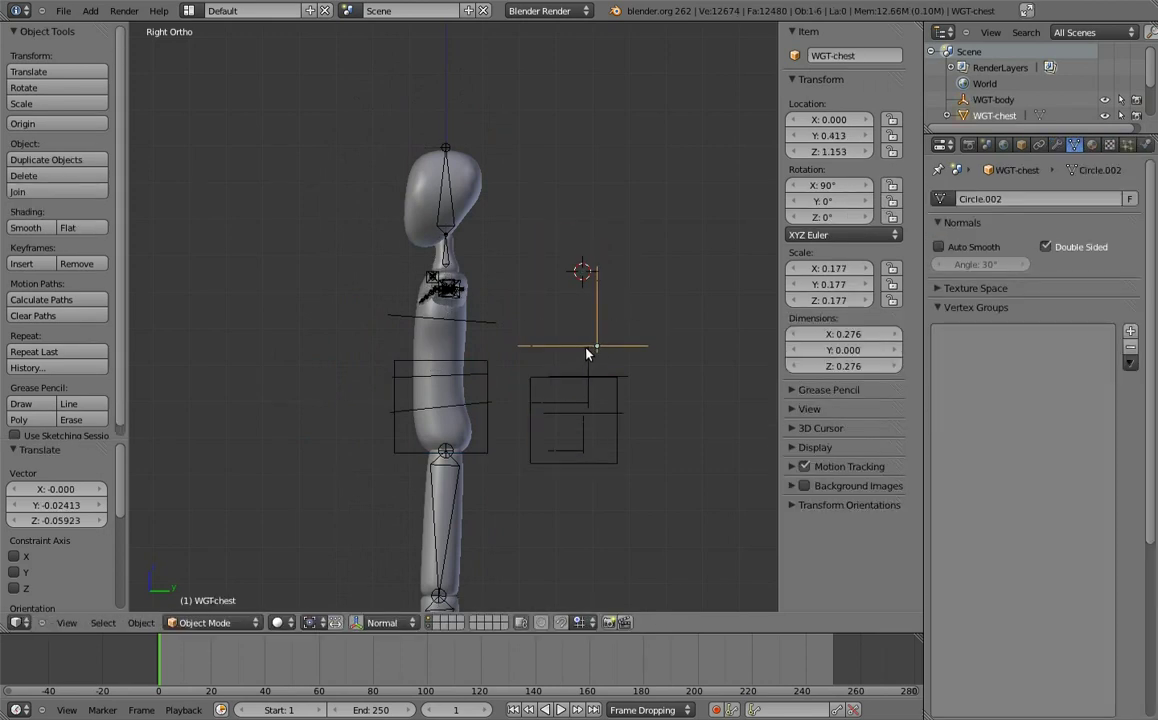
right_click(570, 450, "shift")
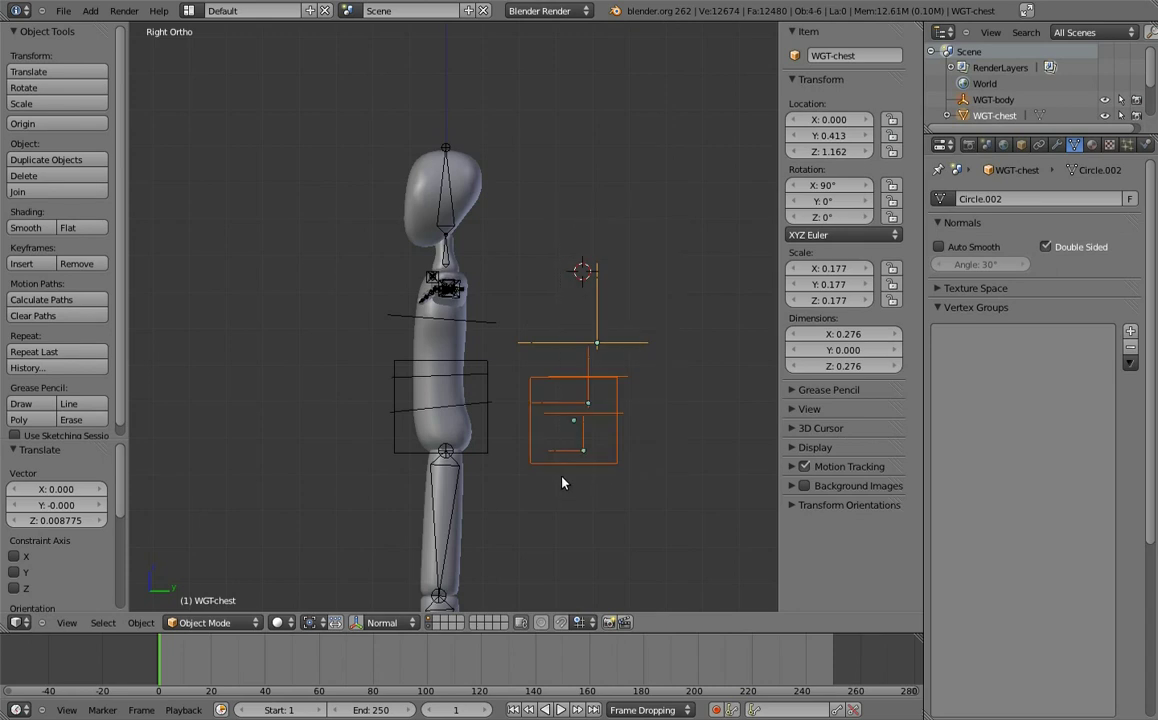
key("m")
left_click(819, 461)
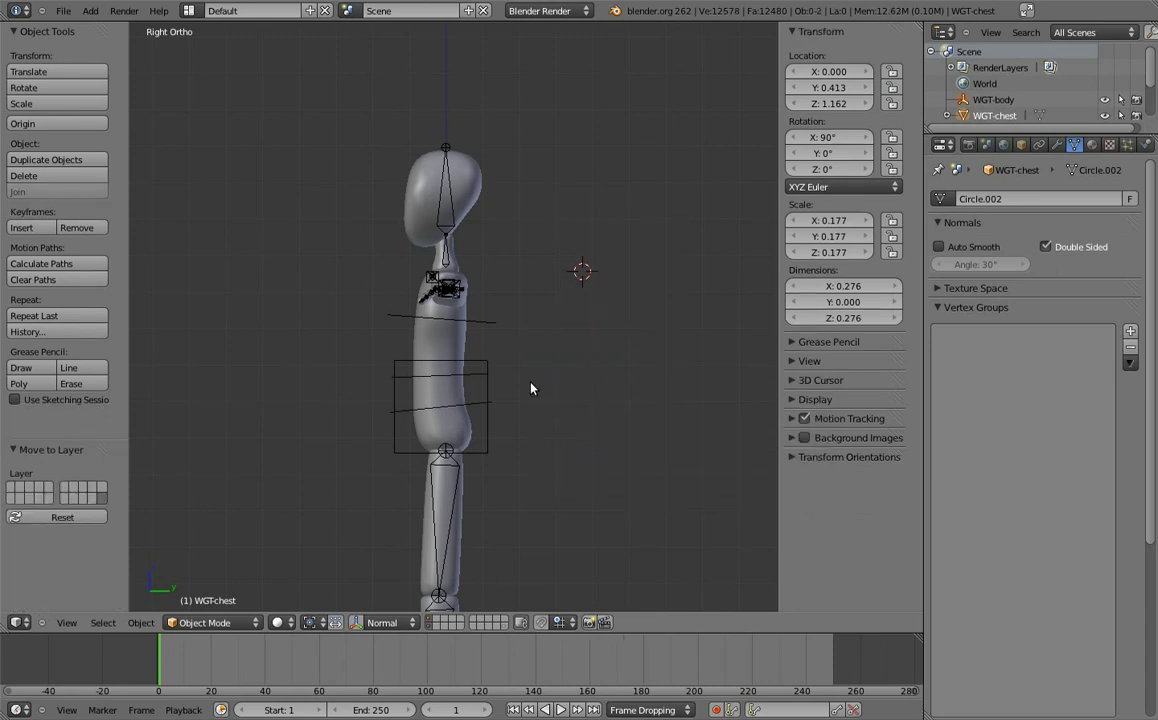
middle_click_drag(510, 351, 589, 354, "shift")
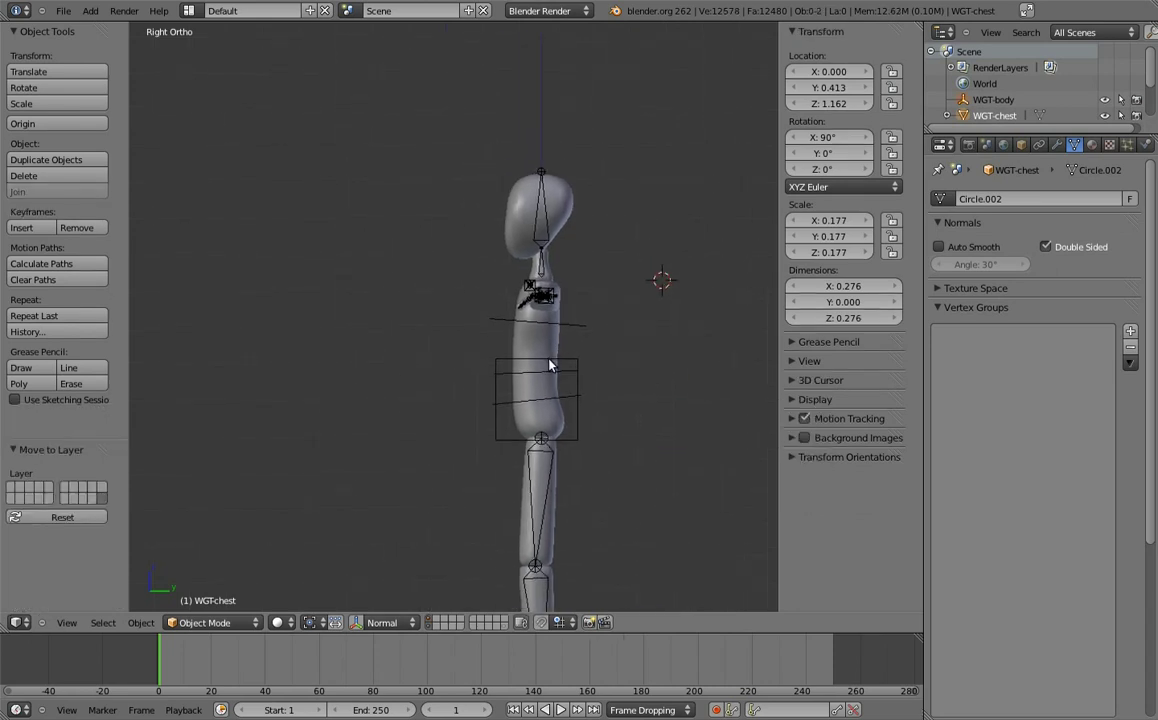
right_click(551, 365)
key("ctrl+Tab")
- Test-pose the rig by moving the body bone and rotating the hips and chest bones
key("g")
left_click(502, 293)
right_click(509, 344)
key("r")
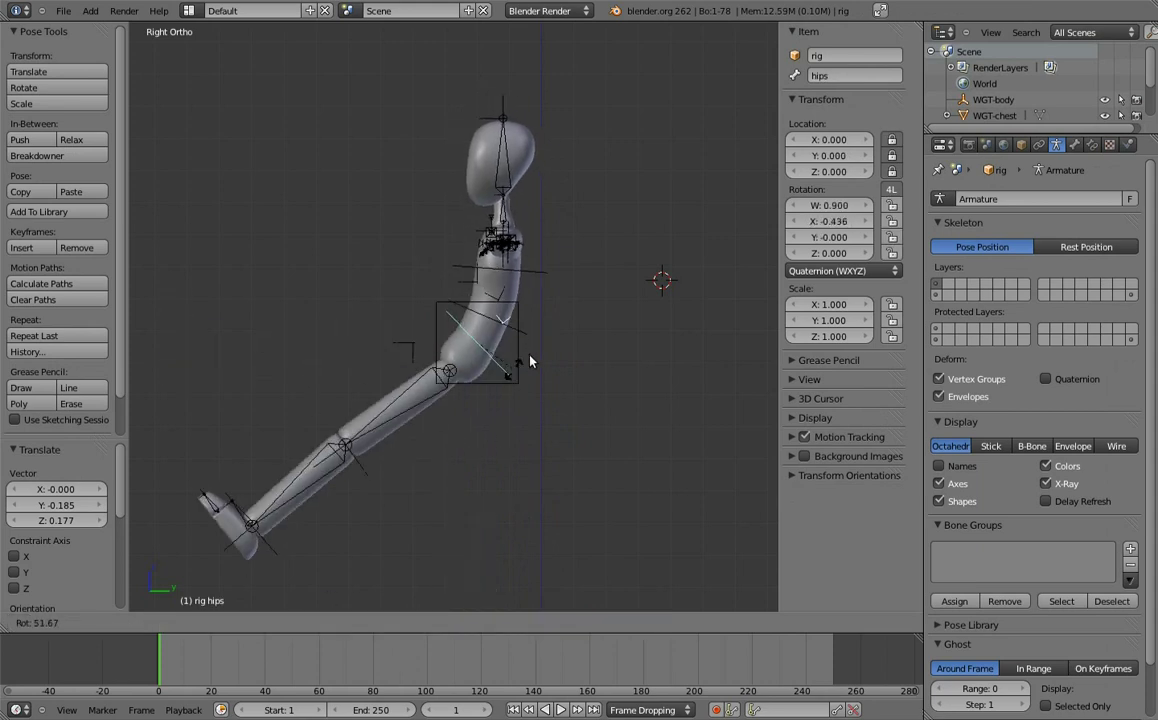
left_click(497, 323)
right_click(497, 320)
key("r")
left_click(415, 218)
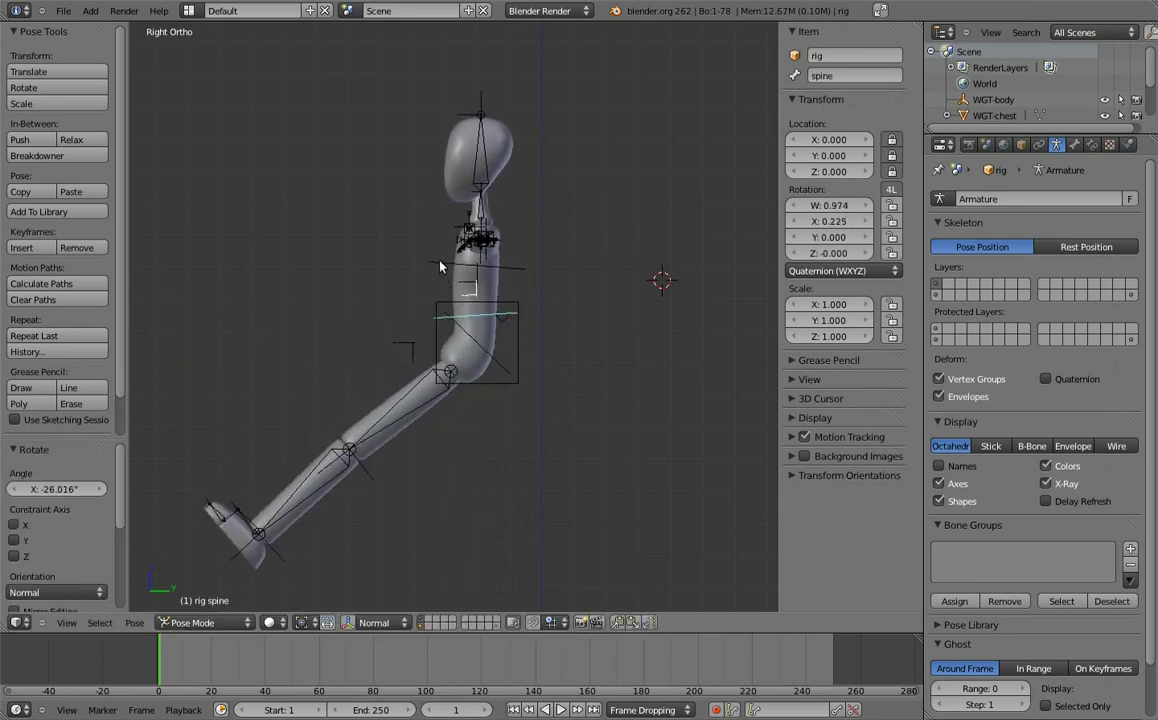
key("r")
left_click(430, 300)
right_click(505, 330)
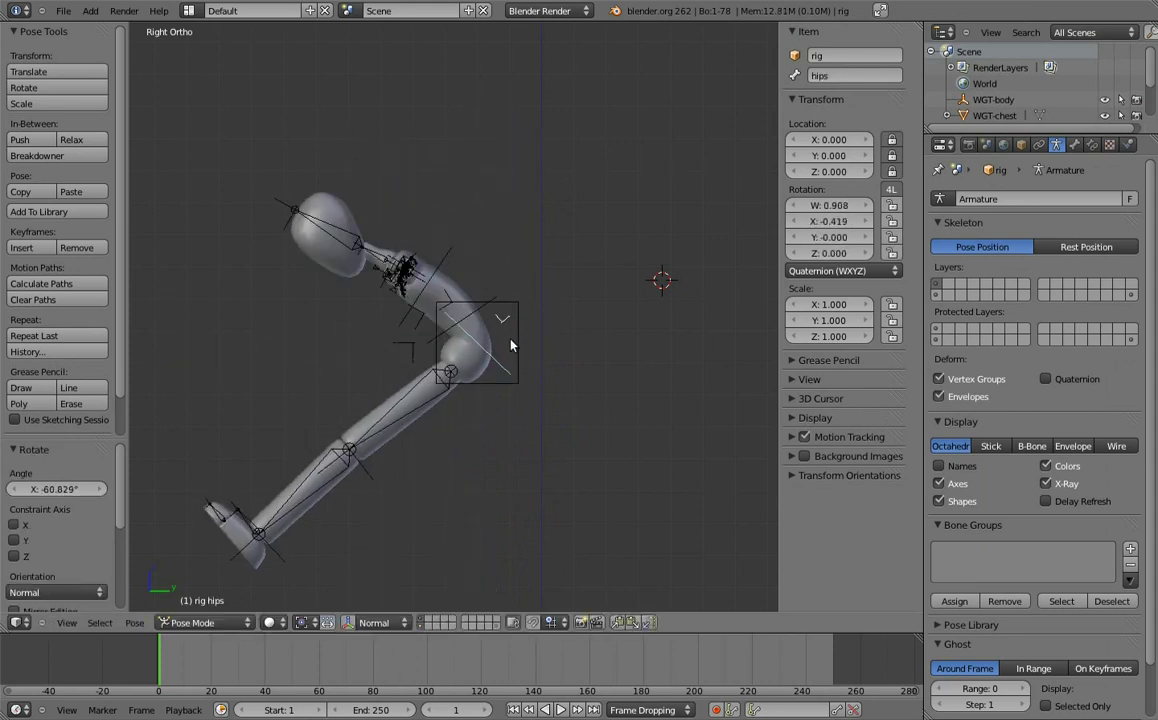
key("r")
left_click(505, 334)
key("alt+r")
key("r")
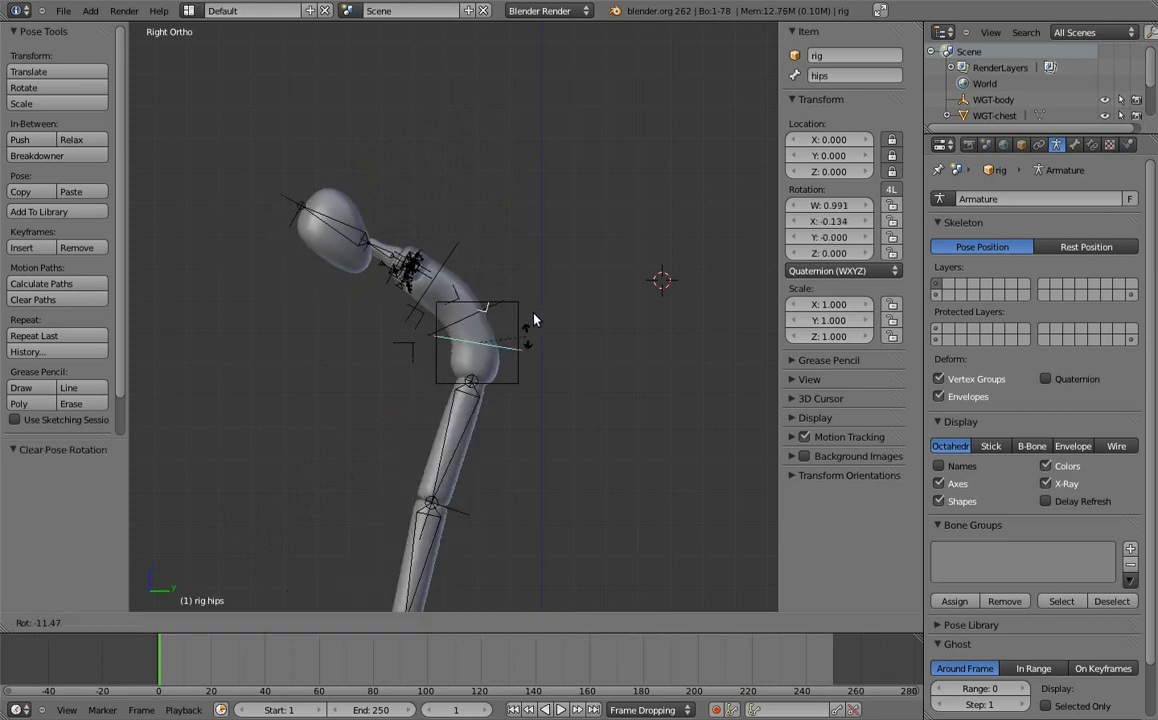
left_click(482, 362)
- In front view, tilt the hips and set the body bone's pivot_slide to 0.586
key("KP_1")
key("r")
left_click(541, 312)
right_click(541, 312)
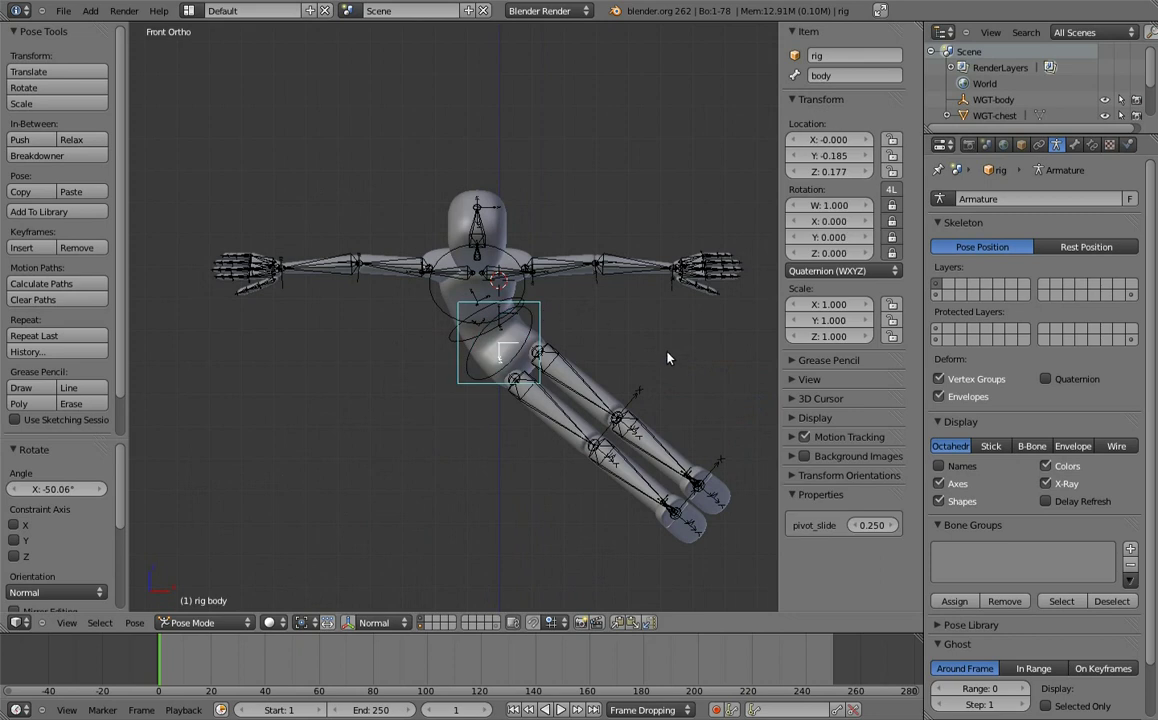
mouse_move(870, 532)
left_mouse_down()
mouse_move(669, 540)
mouse_move(807, 479)
mouse_move(790, 490)
left_mouse_up()
mouse_move(696, 373)
middle_mouse_down()
mouse_move(466, 328)
mouse_move(480, 326)
middle_mouse_up()
- Clear bone rotations, then from the right side bend the chest forward and swing the hips
key("a")
key("a")
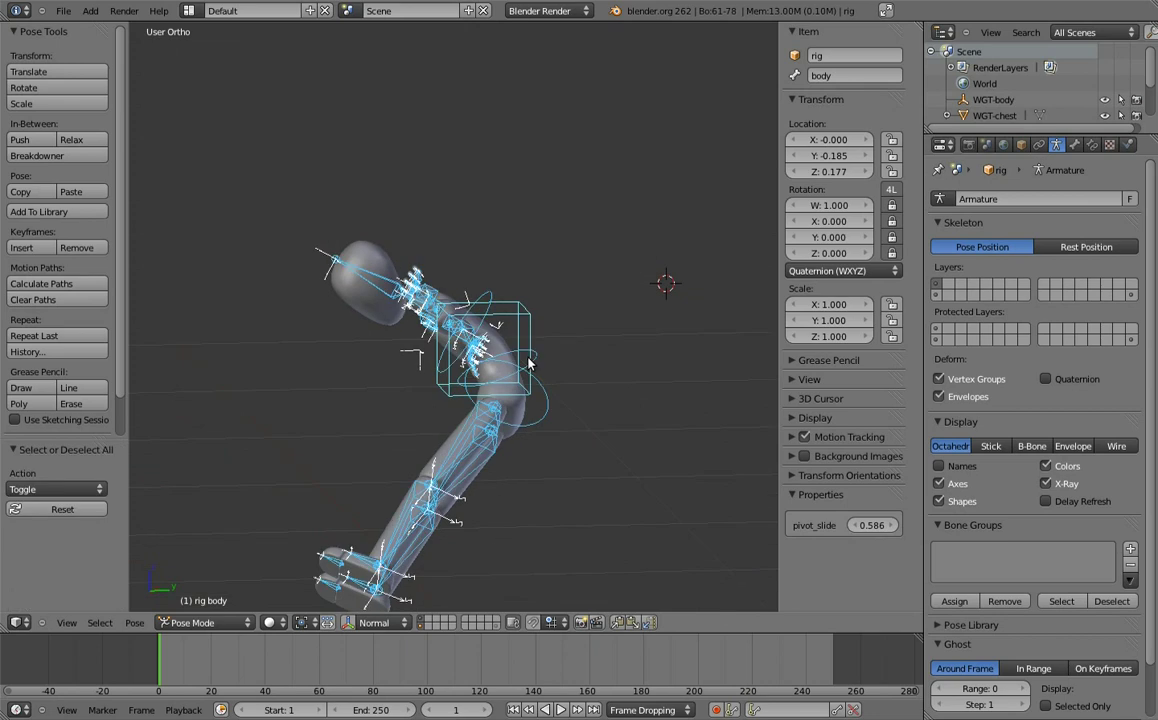
key("alt+r")
key("KP_3")
key("a")
right_click(518, 330)
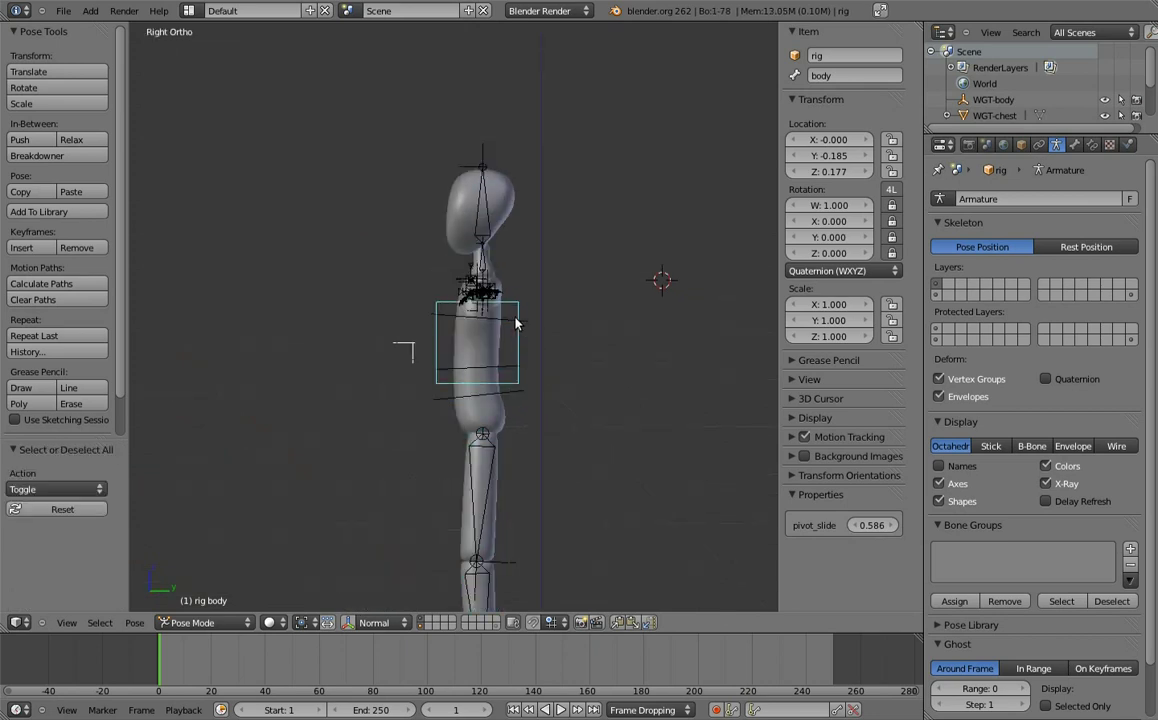
key("r")
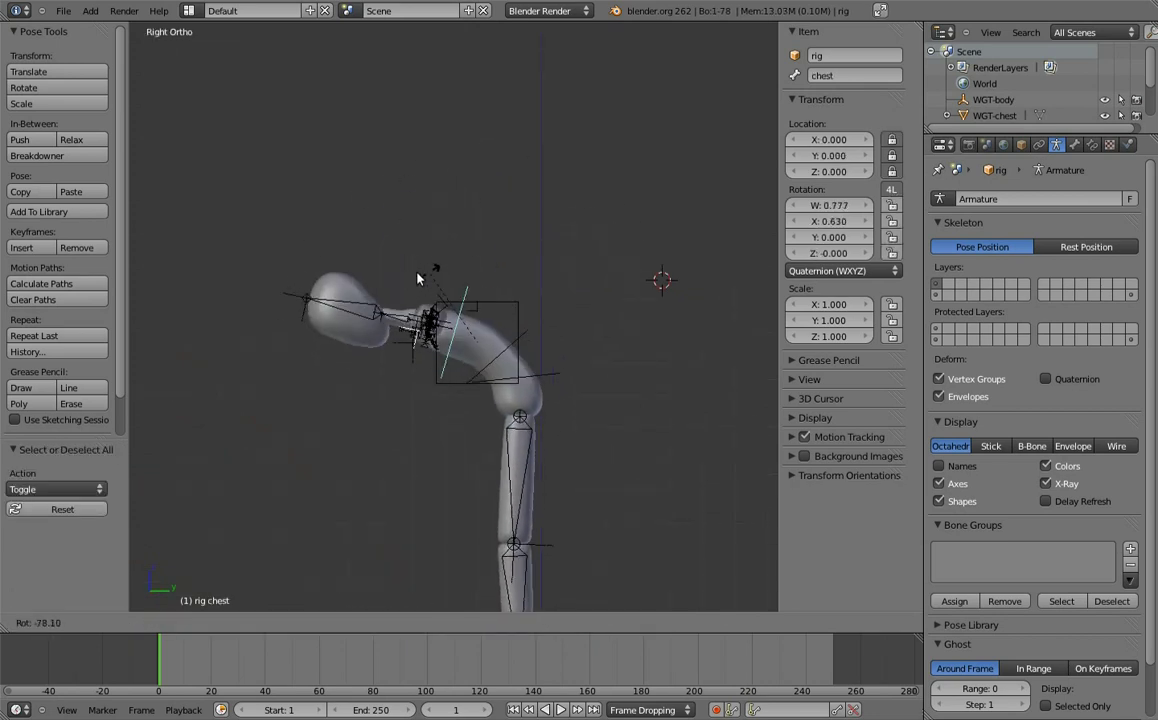
left_click(557, 372)
right_click(533, 405)
key("r")
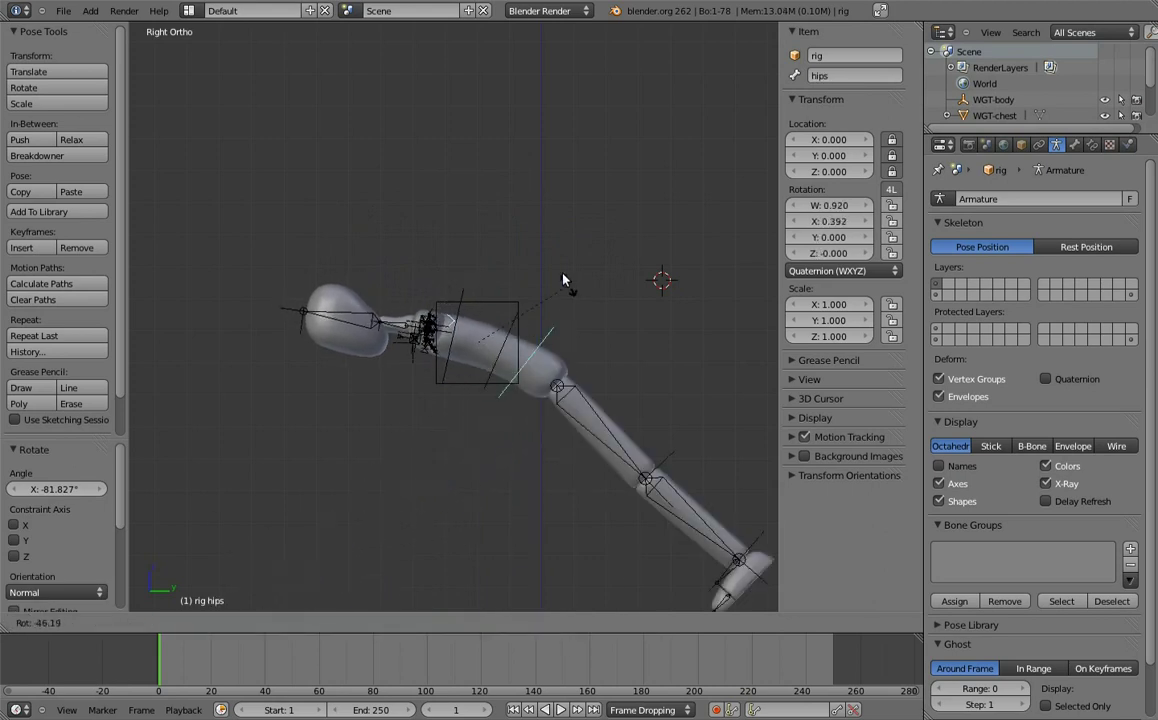
left_click(448, 273)
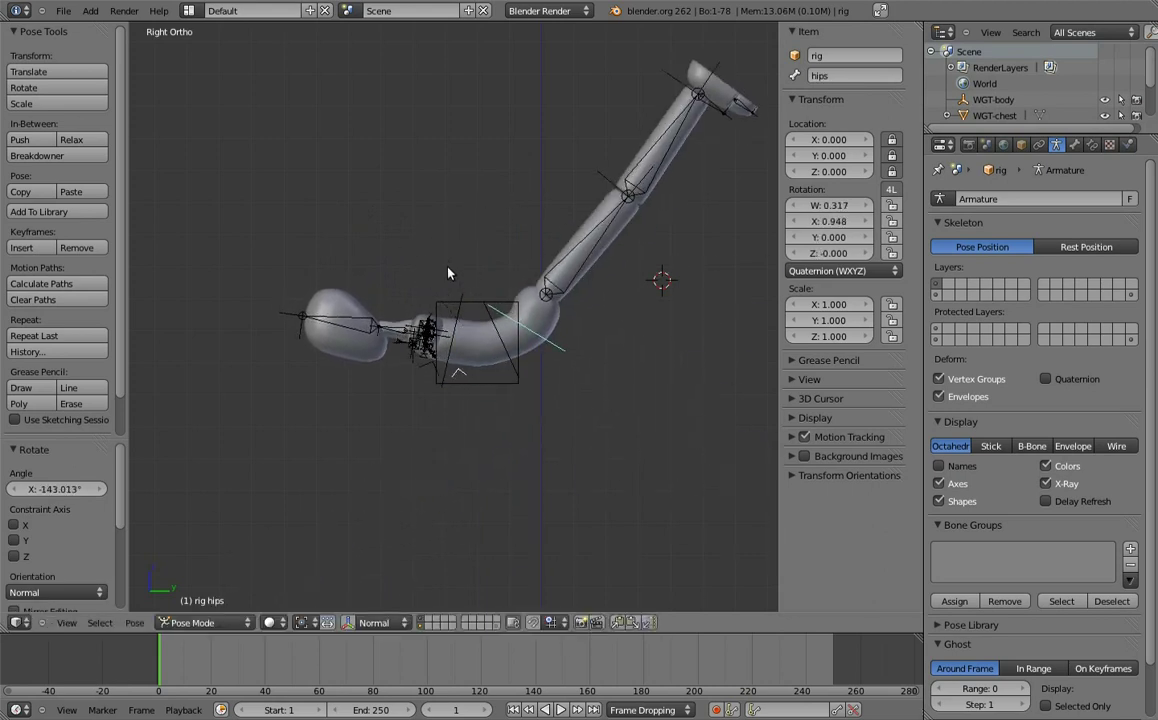
- Select all bones and clear their pose rotation and scale back to rest
key("a")
key("alt+r")
key("alt+s")
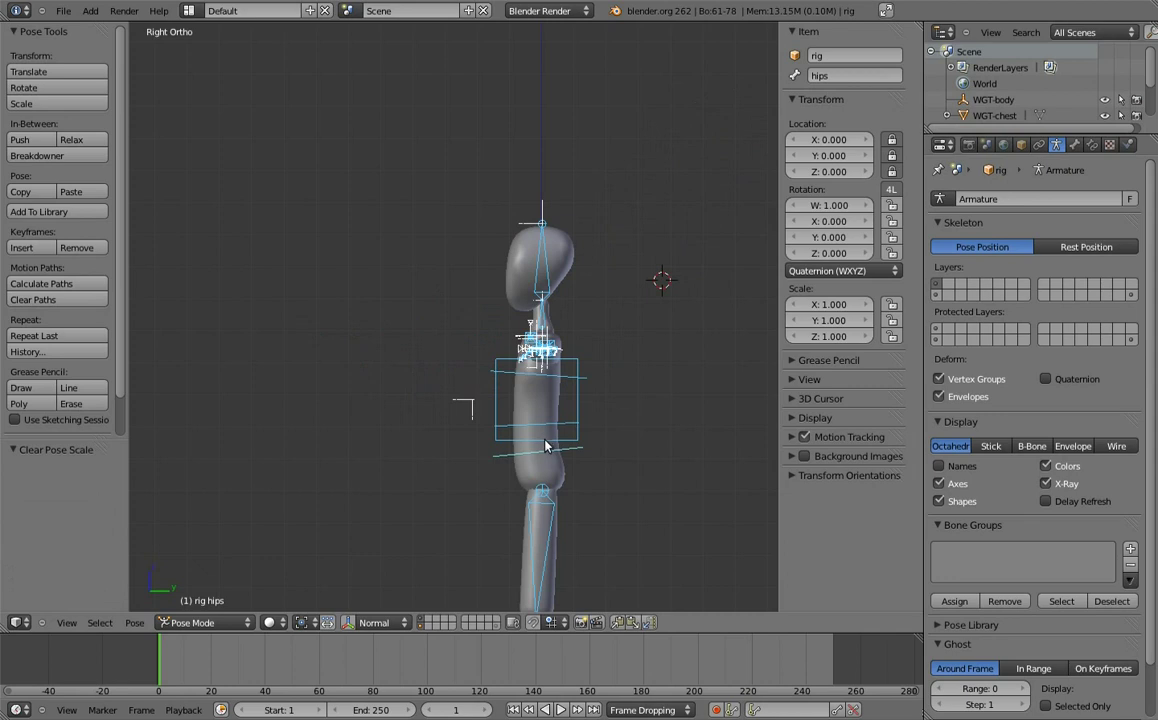
- Reset the body bone's pivot_slide to 0.250, show the last bone layer, and view from the front
right_click(577, 417)
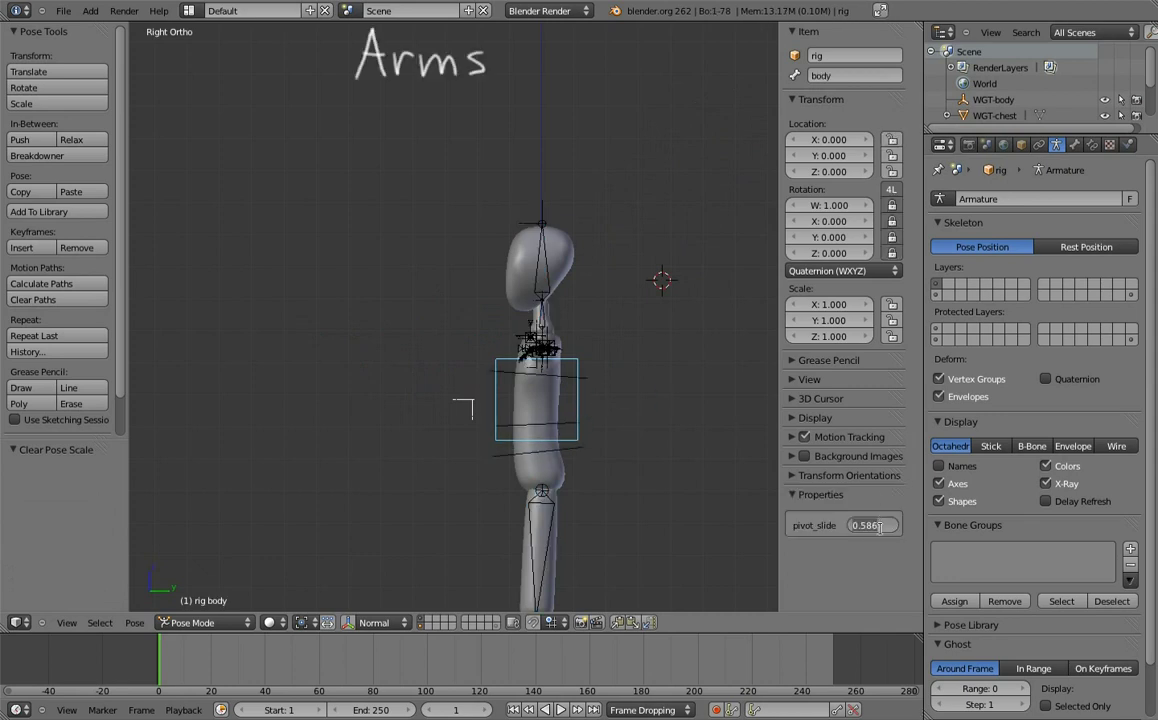
key("a")
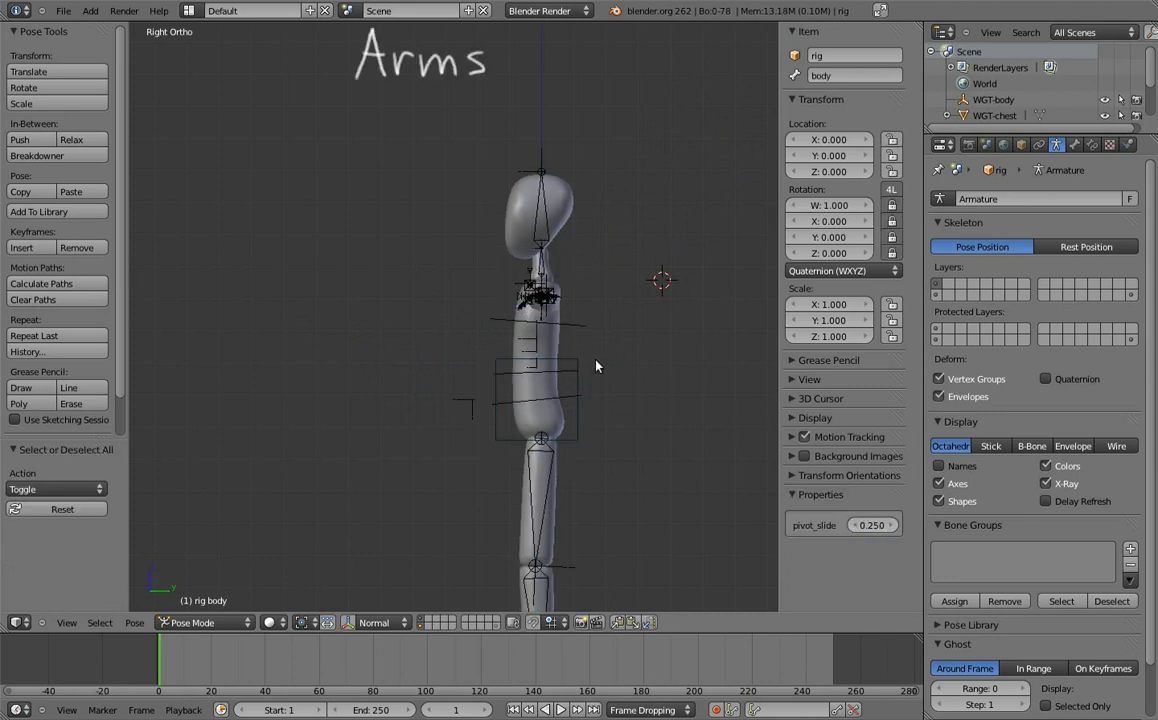
middle_click_drag(612, 408, 596, 372, "shift")
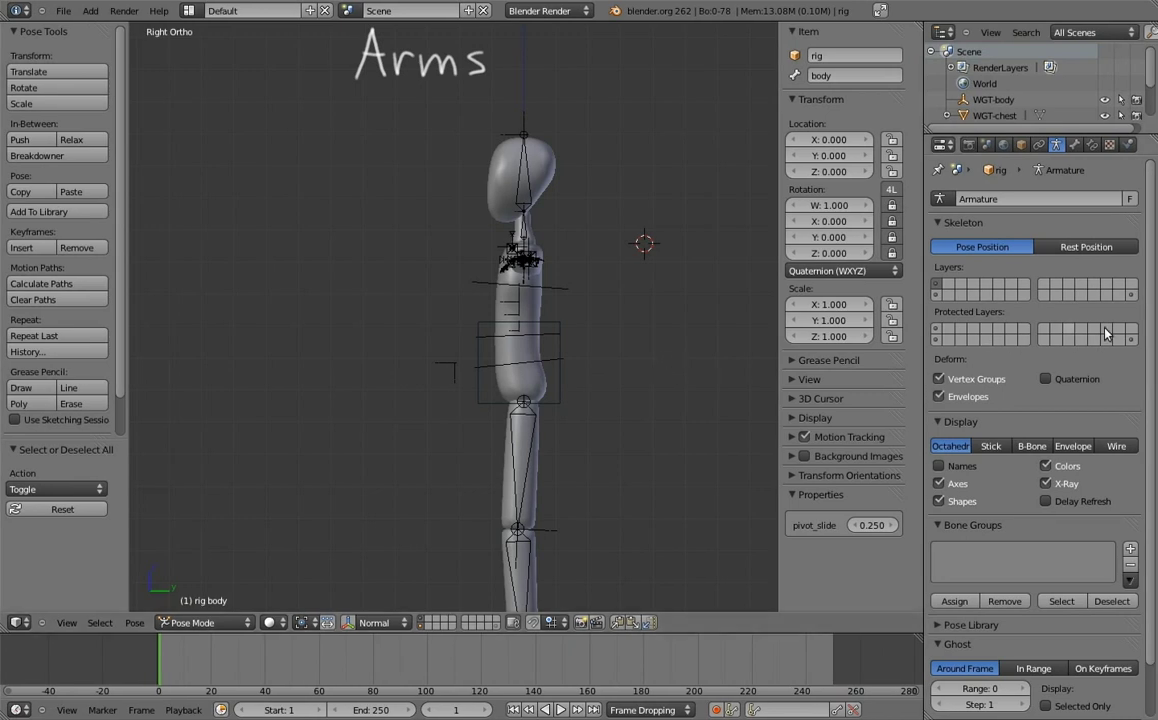
left_click(1132, 297, "shift")
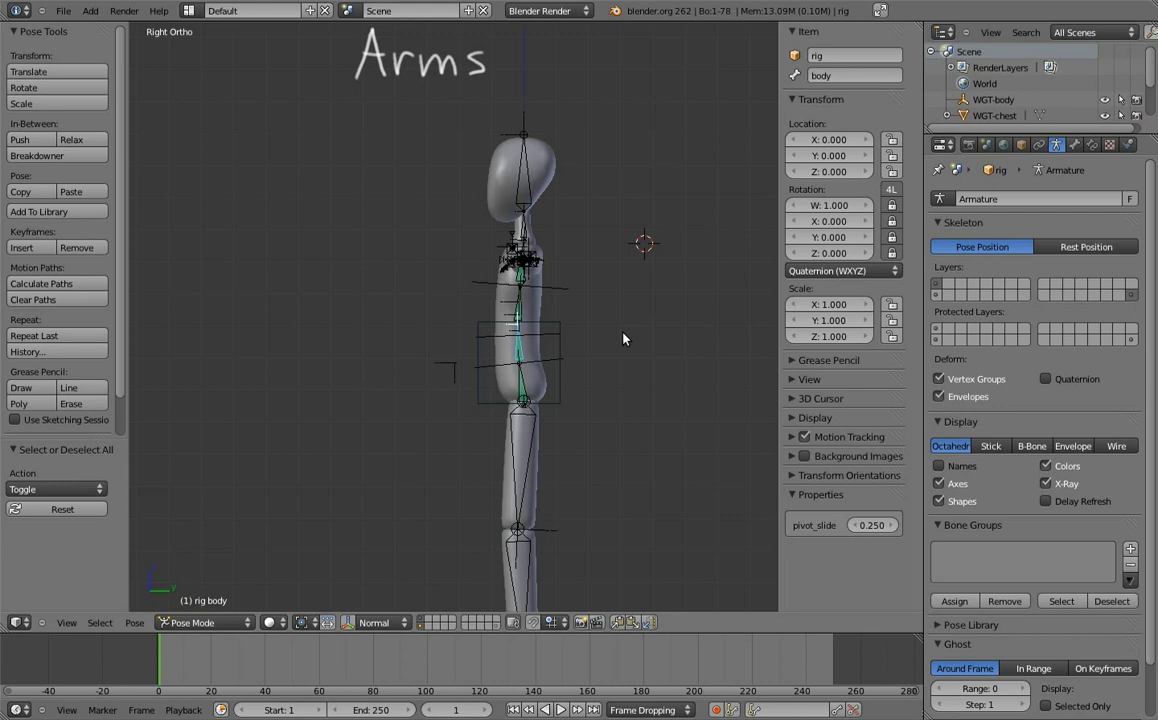
key("KP_1")
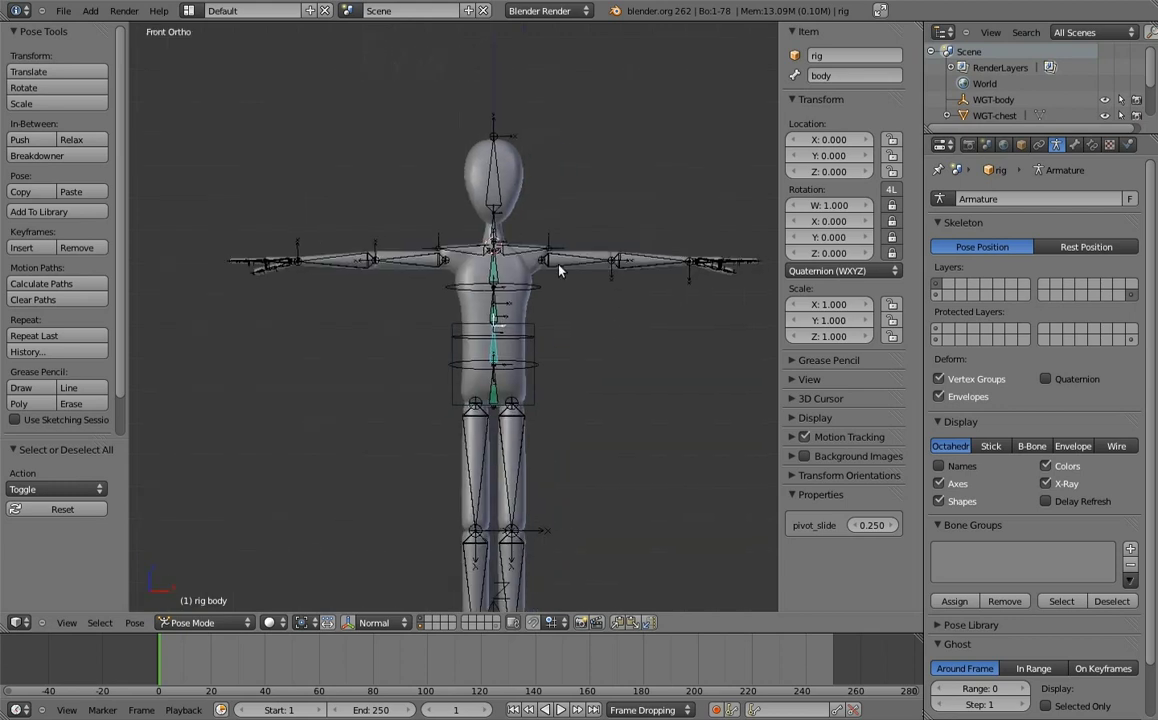
scroll(547, 327, "up", 2)
- In Edit Mode, select the left arm's upper_arm, forearm and hand.L bones
scroll(476, 263, "down", 2, "ctrl")
key("Tab")
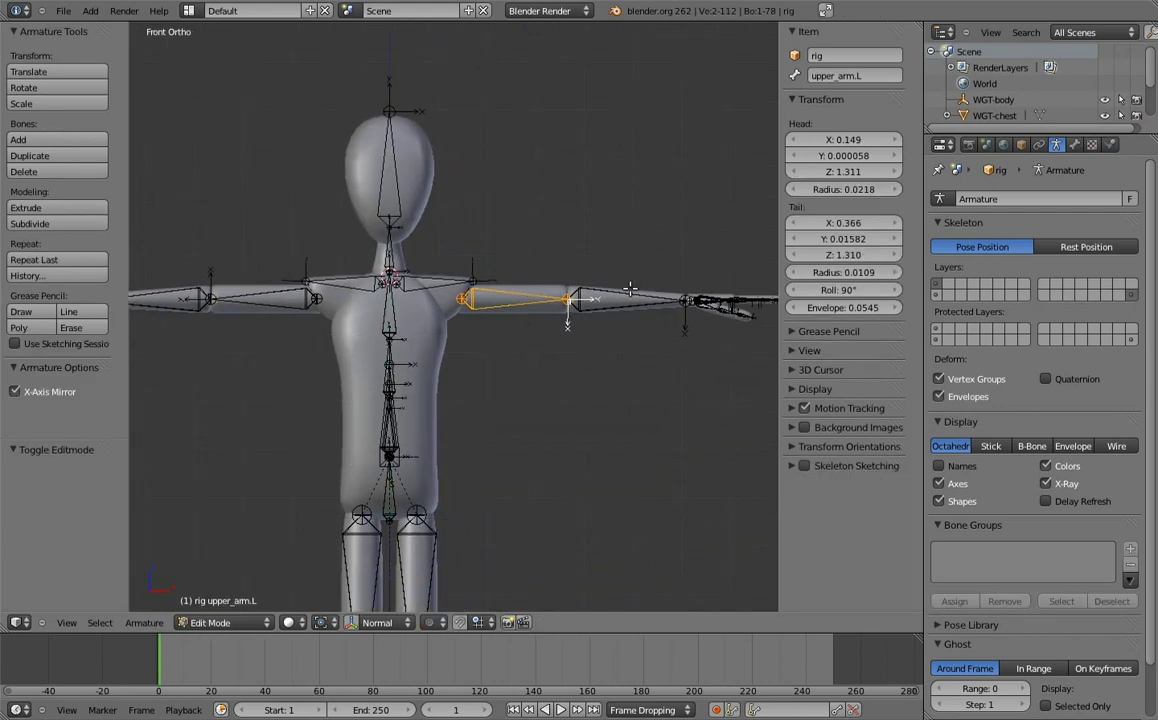
right_click(597, 281, "shift")
scroll(597, 281, "down", 2, "ctrl")
scroll(597, 281, "up", 3)
mouse_move(522, 339)
middle_mouse_down()
mouse_move(610, 243)
mouse_move(461, 358)
middle_mouse_up()
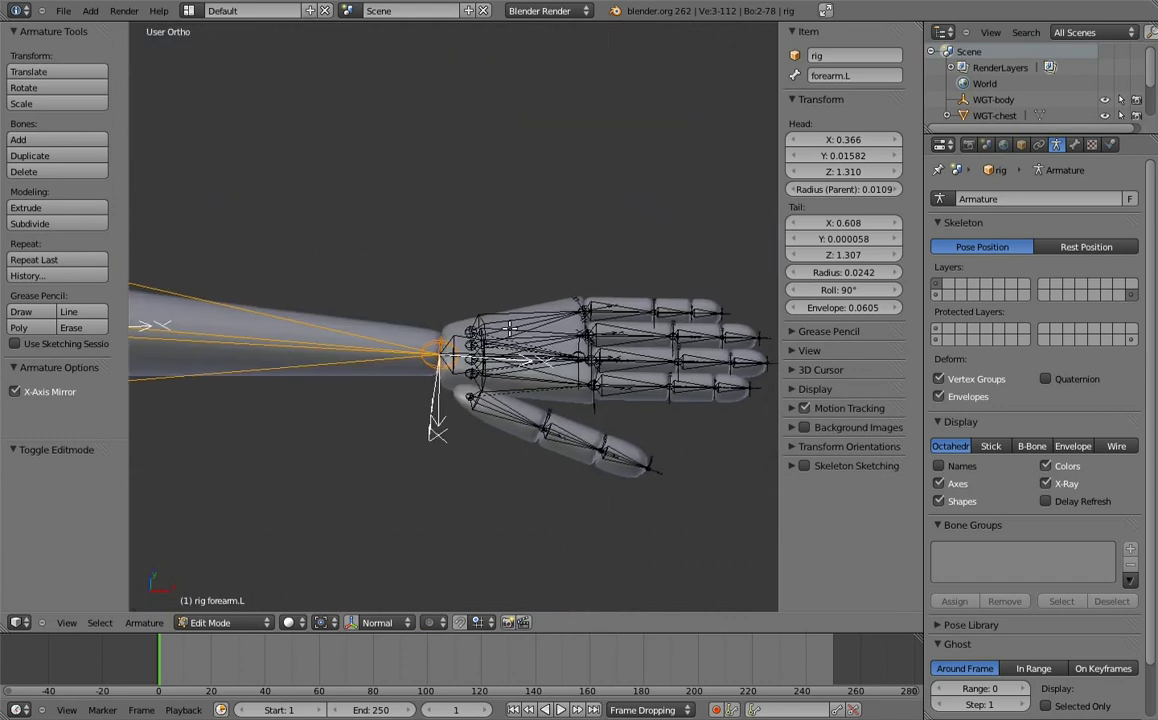
scroll(461, 358, "up", 2)
right_click(461, 358, "shift")
key("KP_1")
scroll(444, 280, "up", 3, "shift")
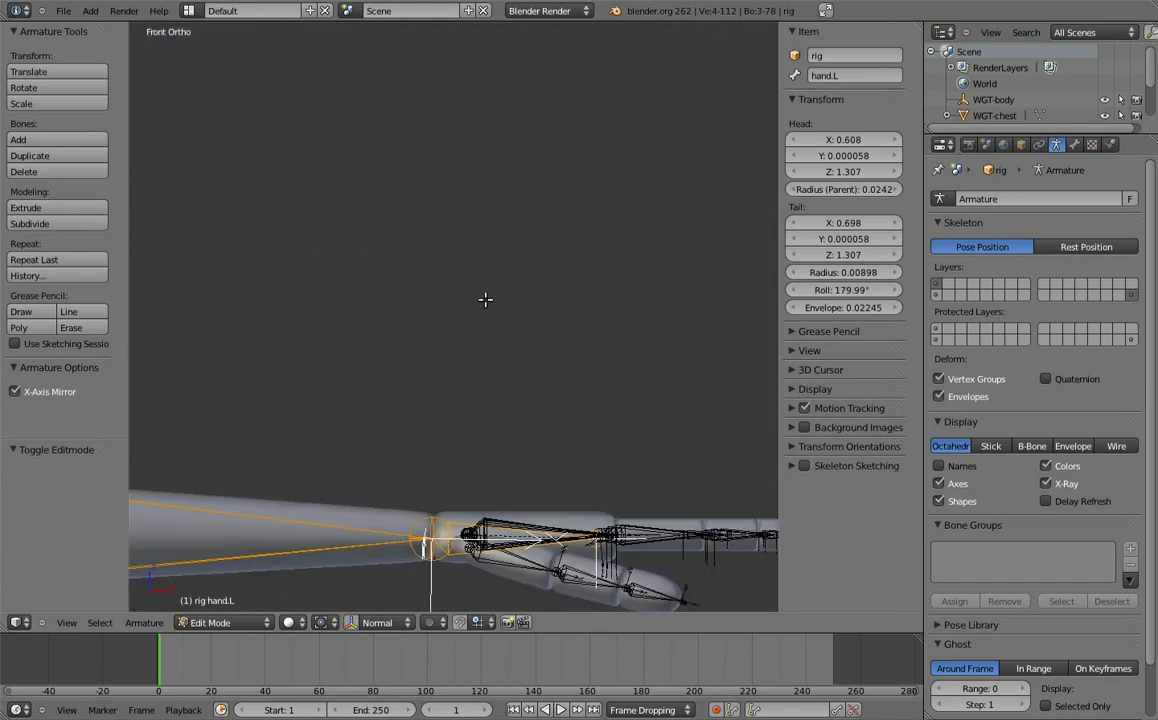
scroll(558, 233, "up", 3, "shift")
scroll(584, 320, "down", 2)
scroll(567, 302, "down", 2)
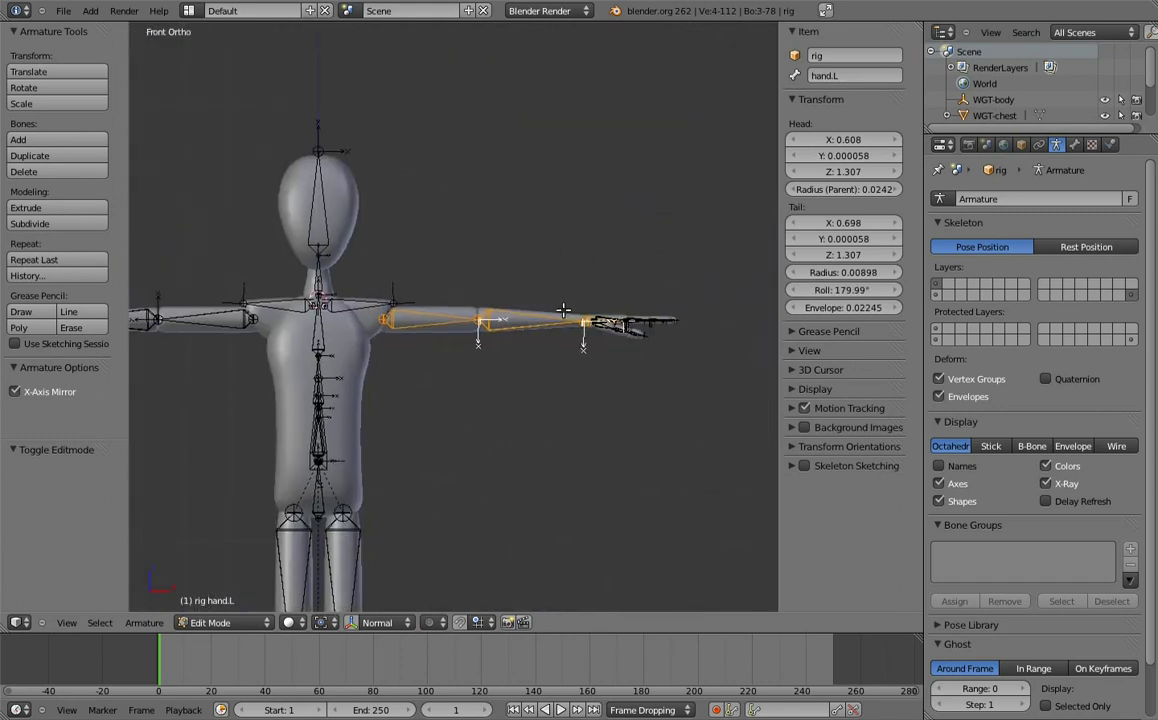
- Duplicate the arm chain twice, placing one copy above the arm and one below
key("shift+d")
left_click(589, 290)
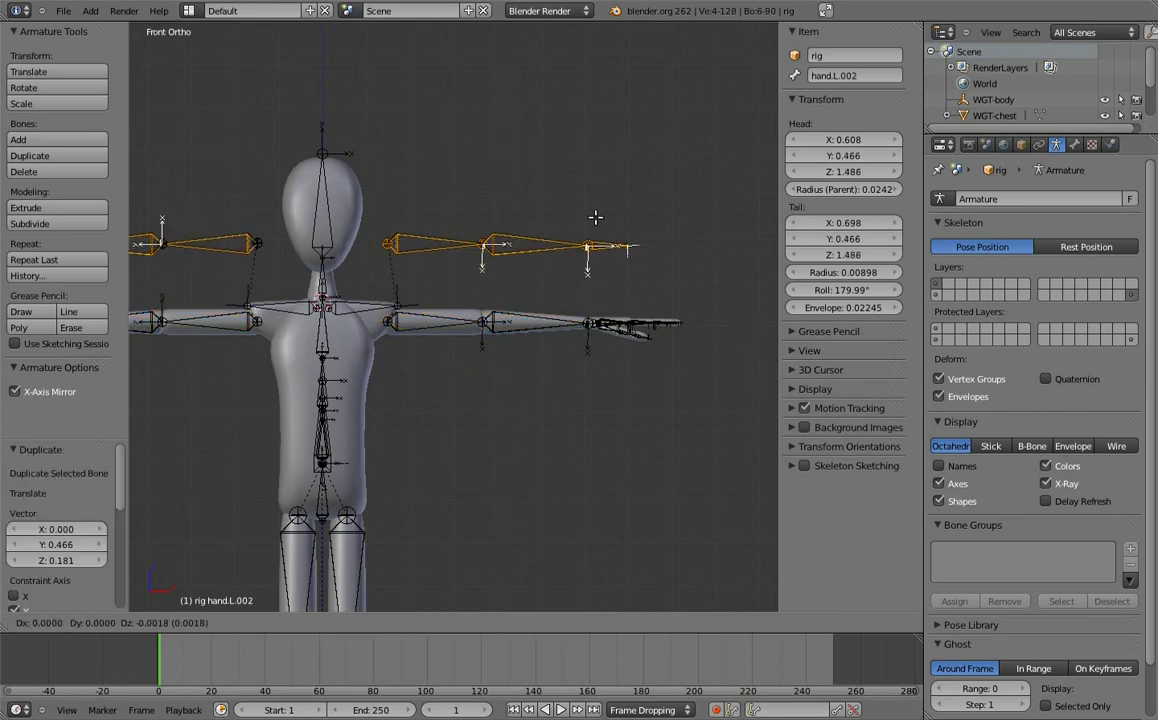
key("shift+d")
key("y")
key("y")
left_click(587, 387)
middle_click_drag(555, 370, 575, 378, "shift")
- Rename the copied bones with fk and ik names such as upper_arm.fk.L and MCH-forearm.ik.R
right_click(440, 250)
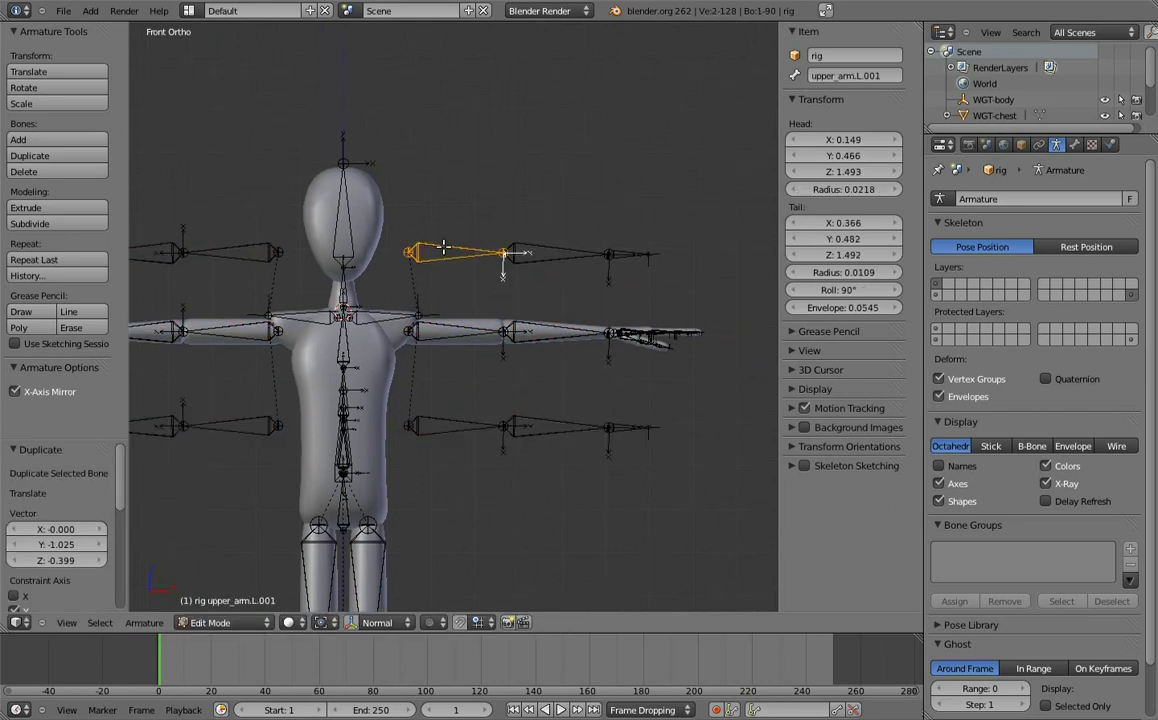
left_click(873, 77)
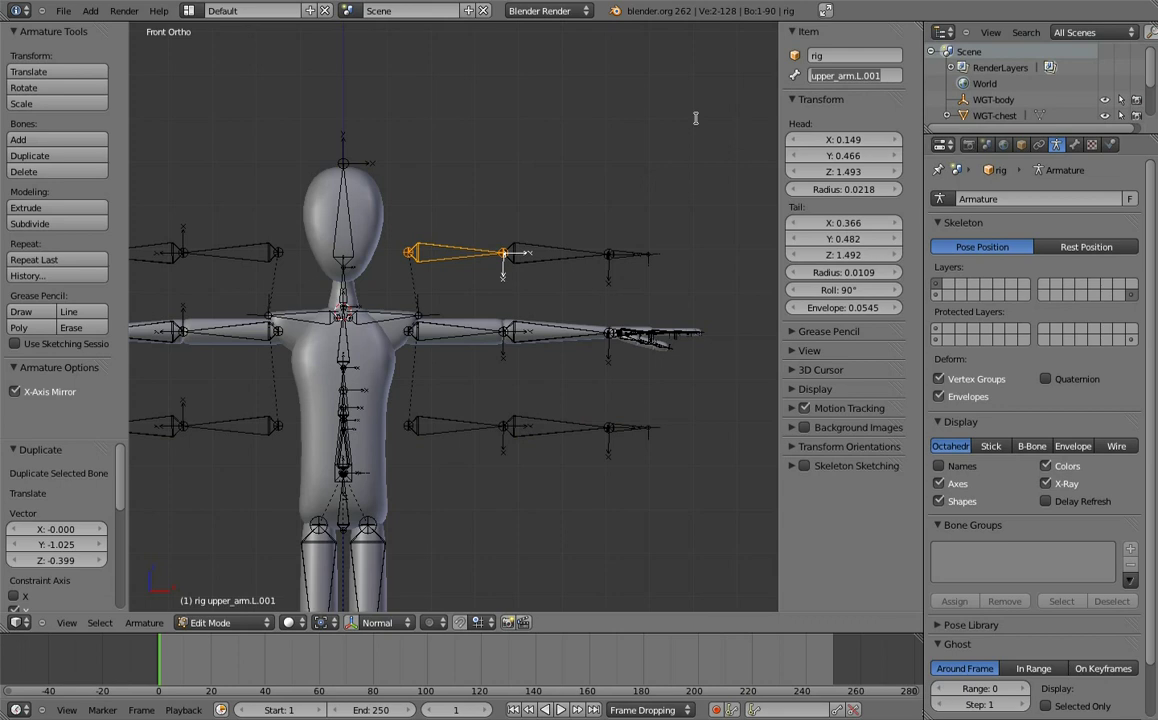
key("ctrl+a")
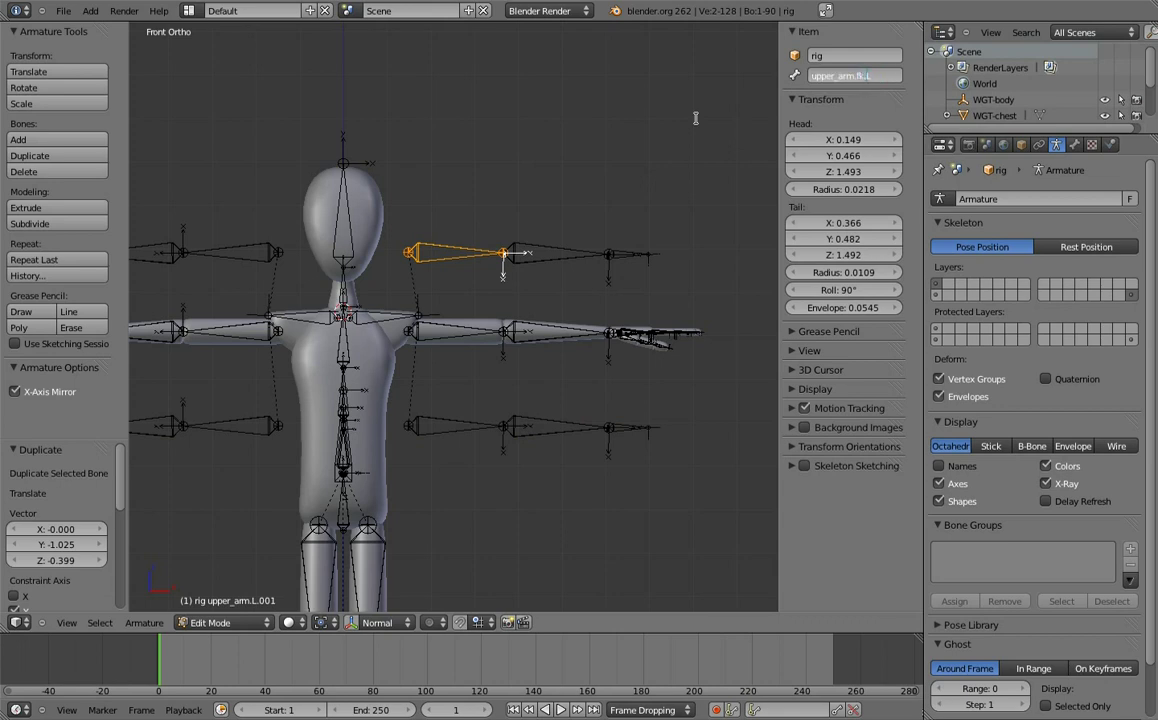
right_click(596, 236)
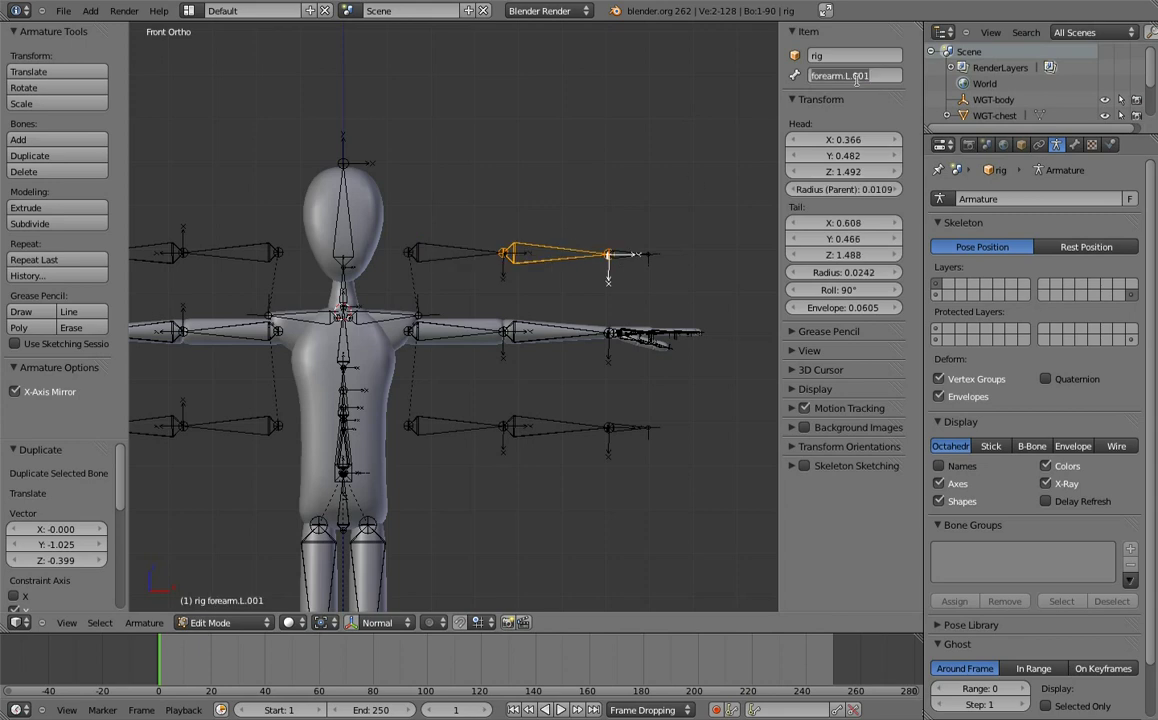
key("ctrl+a")
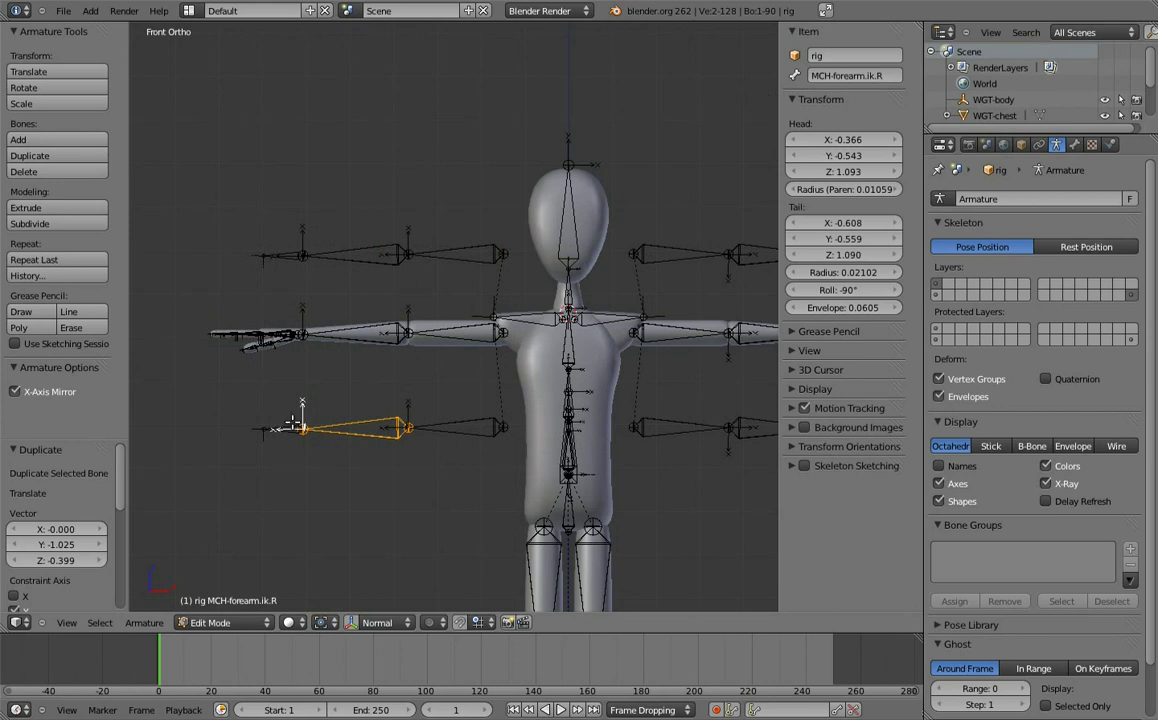
right_click(266, 430)
left_click(862, 84)
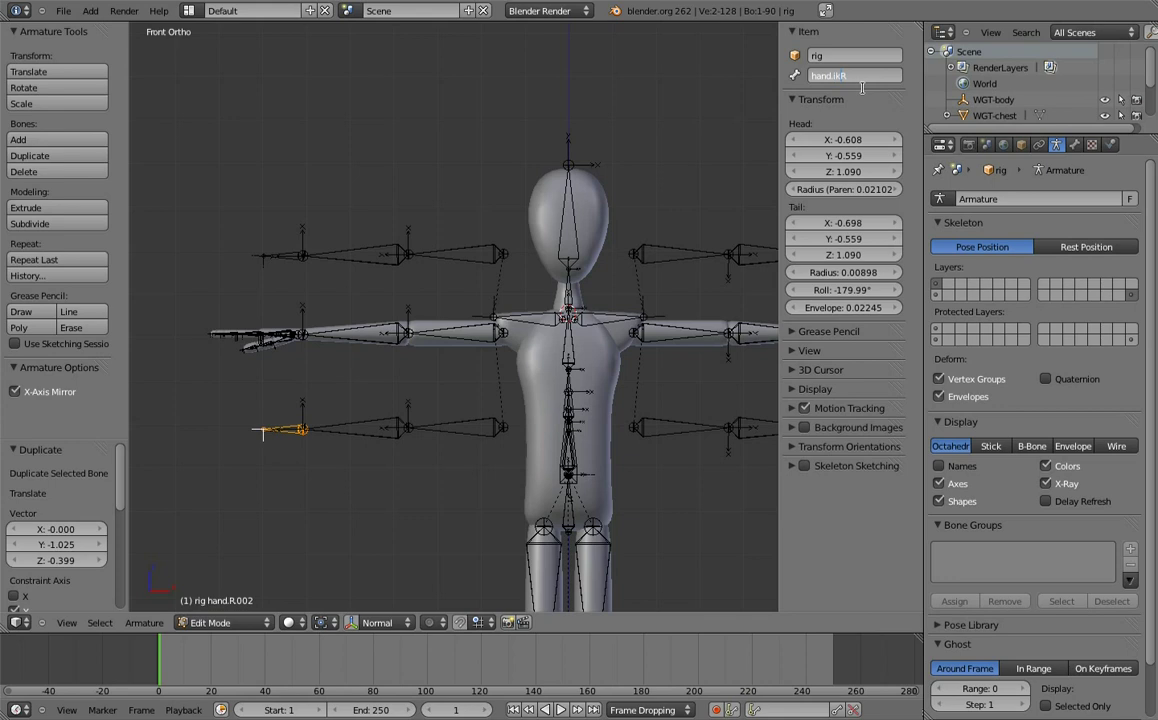
right_click(350, 428)
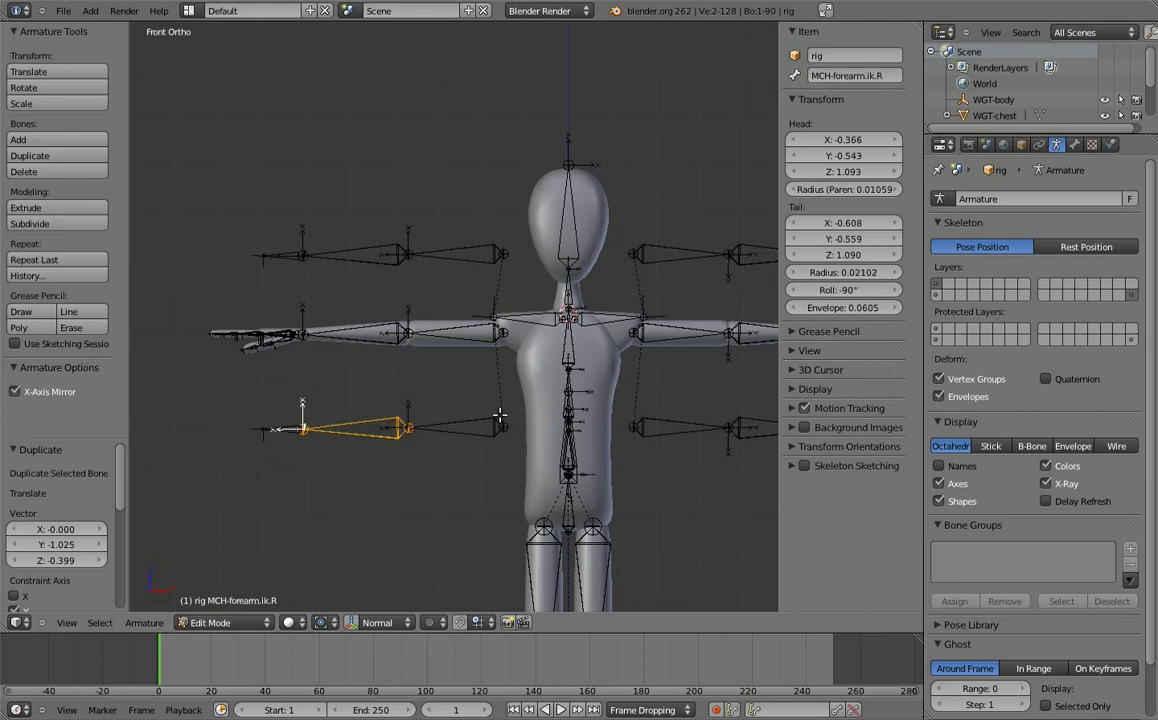
right_click(433, 395)
- Select hand.ik.L and bring up the Clear Parent options
scroll(497, 354, "down", 2, "ctrl")
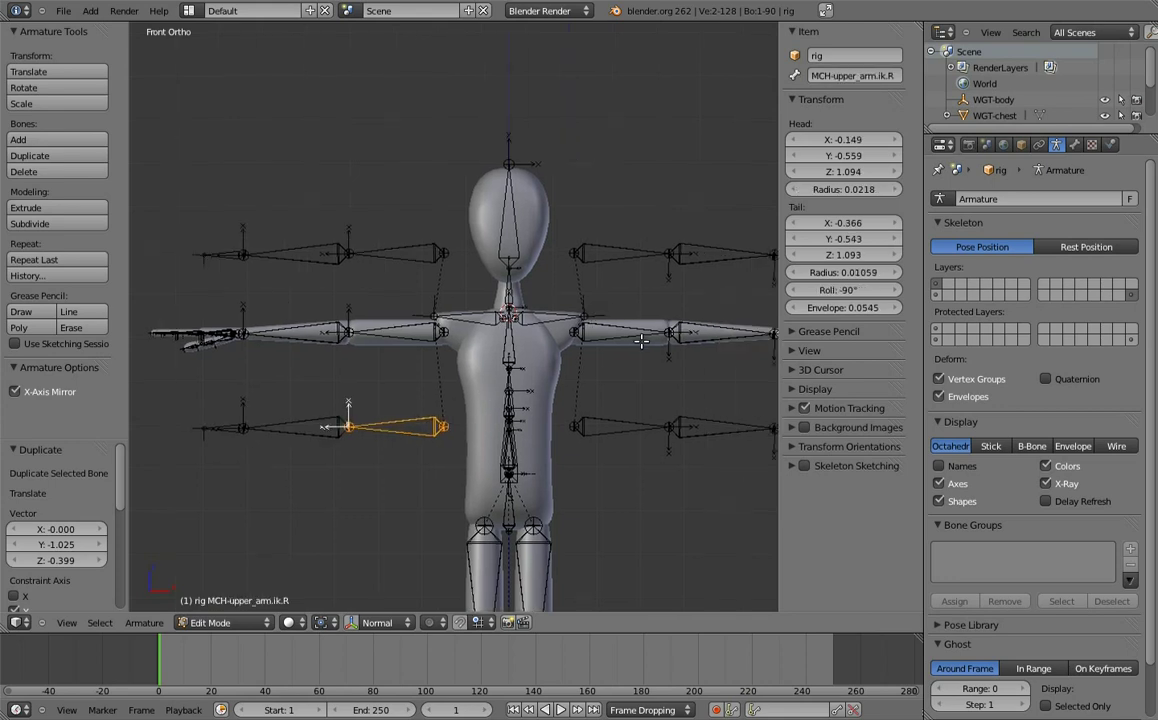
scroll(641, 341, "down", 5, "ctrl")
scroll(650, 360, "down", 1, "shift")
right_click(640, 398)
key("alt+p")
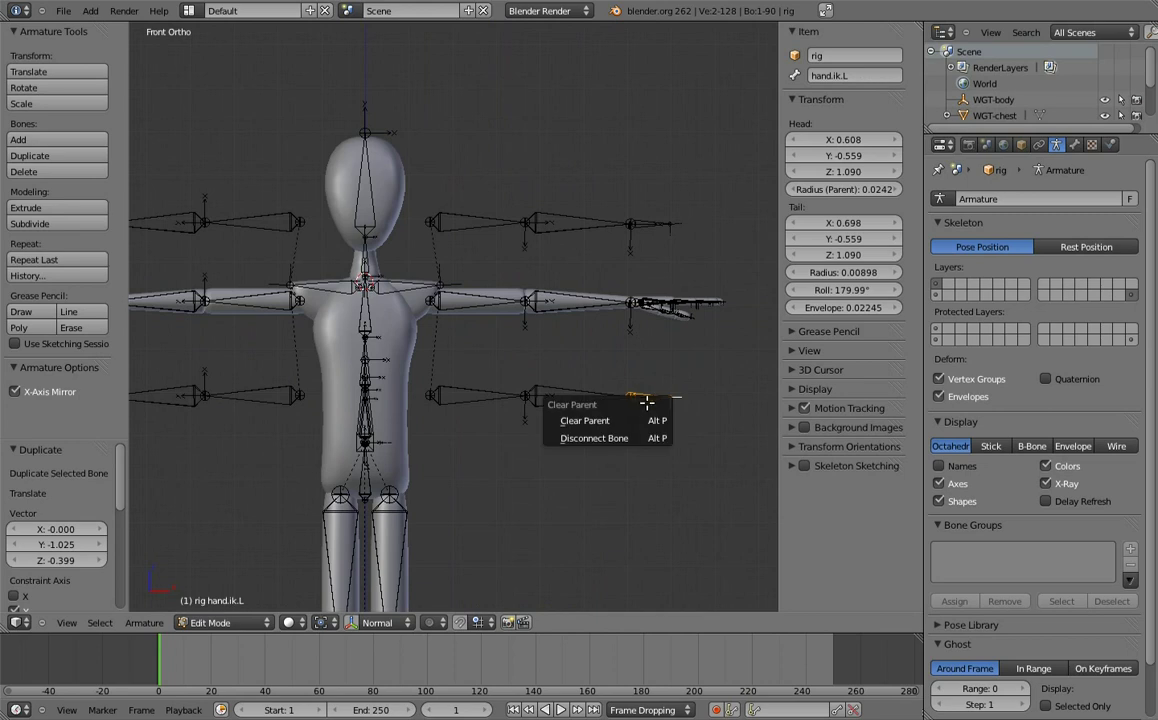
- Unparent hand.ik.L, then extrude a small bone upward from the upper_arm.fk.L shoulder joint
left_click(632, 421)
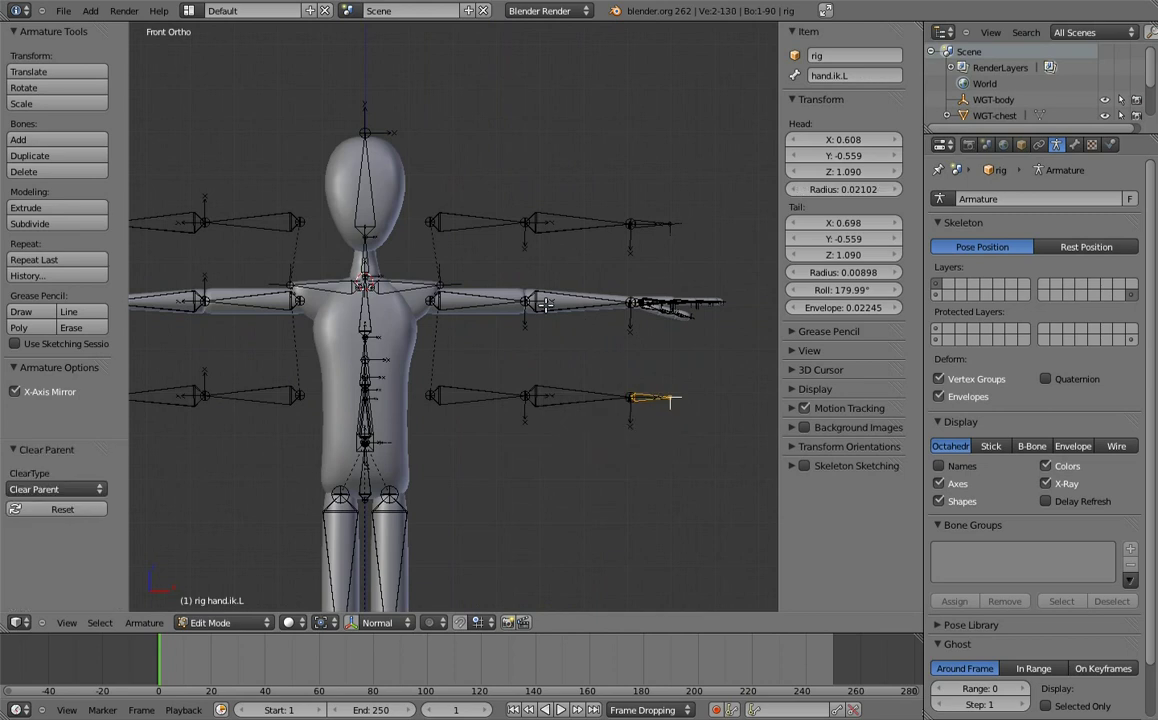
scroll(545, 305, "up", 1, "shift")
scroll(589, 341, "up", 1)
scroll(594, 302, "up", 2)
scroll(541, 396, "up", 3)
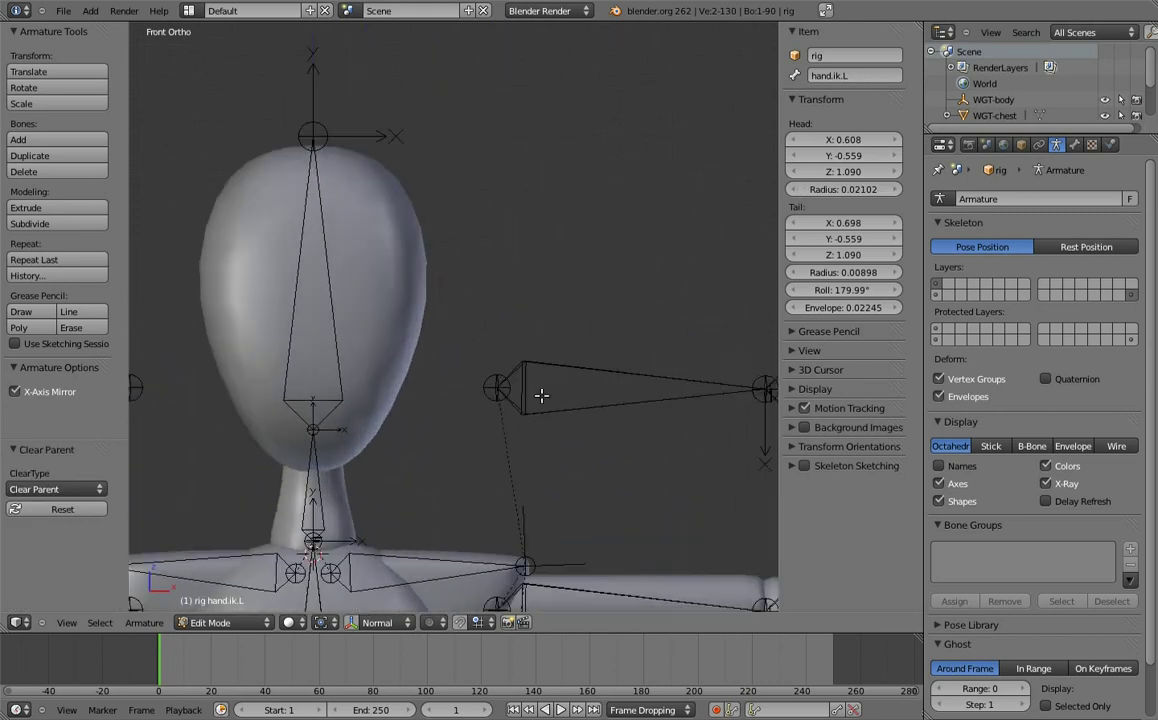
middle_click_drag(541, 396, 495, 399, "shift")
right_click(453, 397)
key("g")
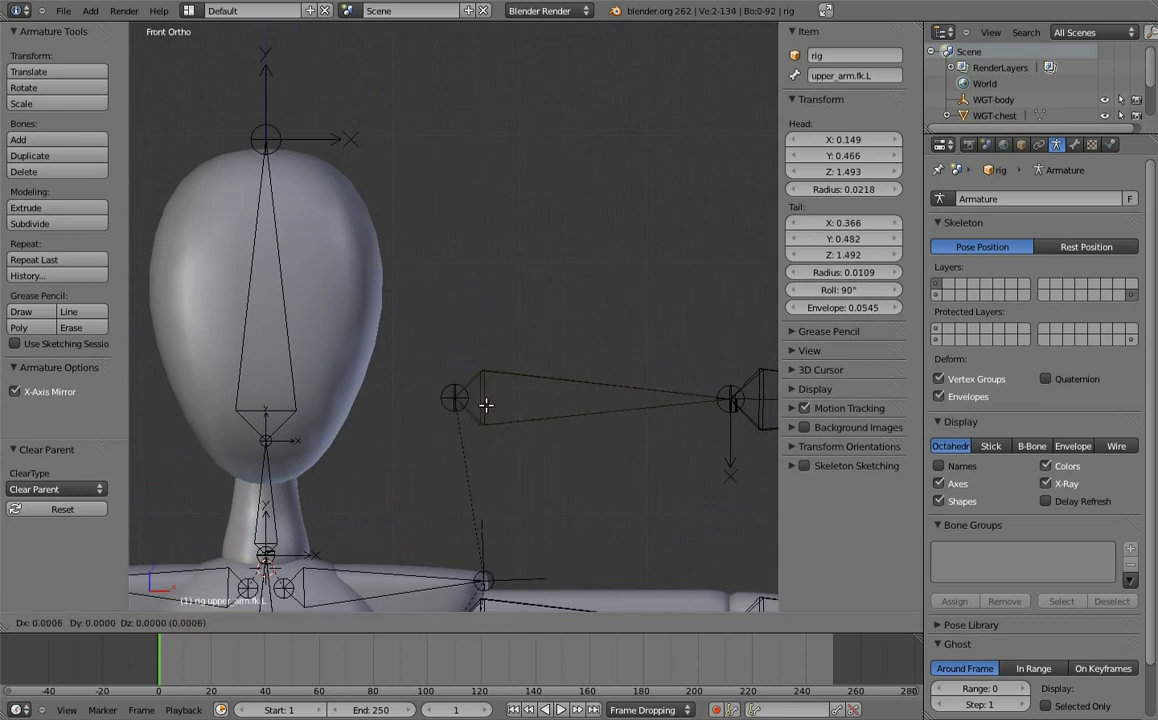
left_click(448, 330)
key("ctrl+z")
key("e")
left_click(491, 272)
- Name the new left shoulder bones MCH-arm_socket.L and MCH-arm_parent.L
right_click(455, 365)
left_click(850, 75)
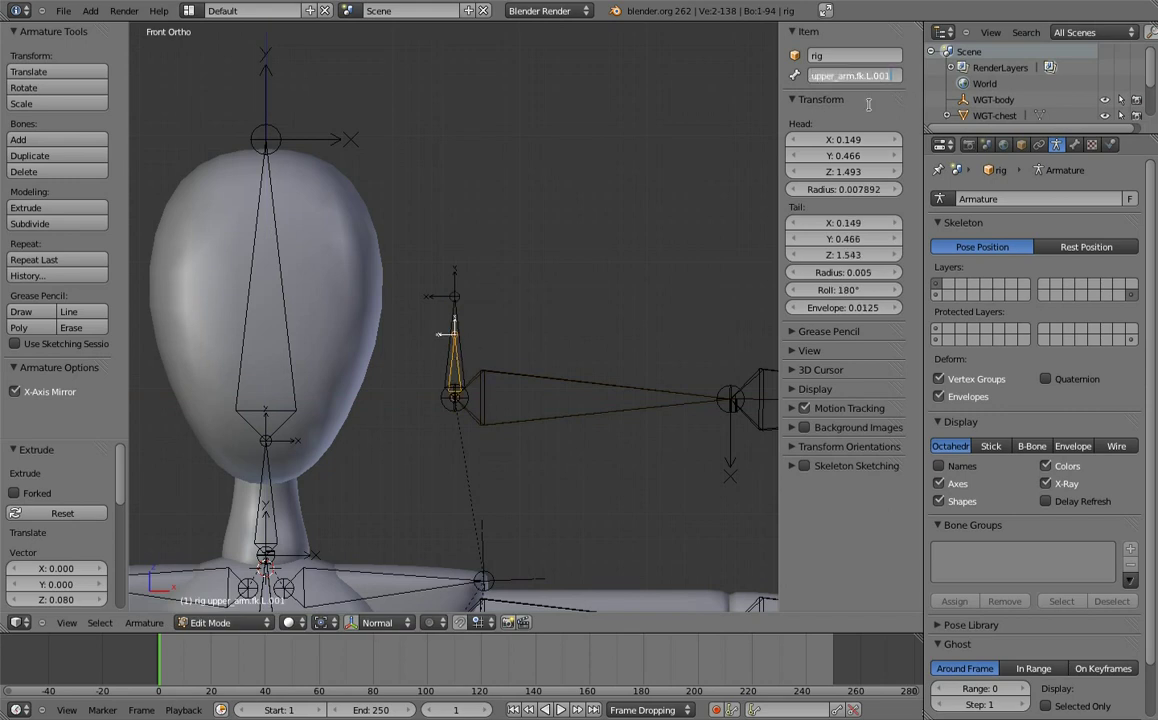
key("BackSpace")
key("BackSpace")
key("BackSpace")
key("Return")
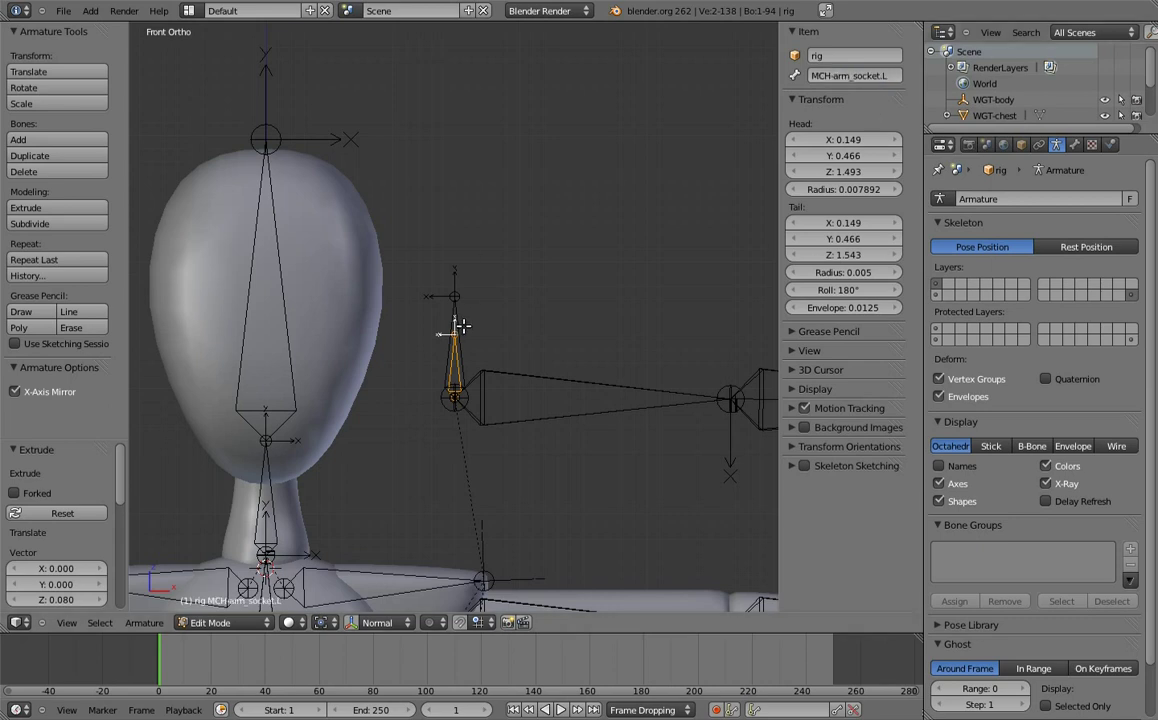
left_click(455, 327)
double_click(850, 75)
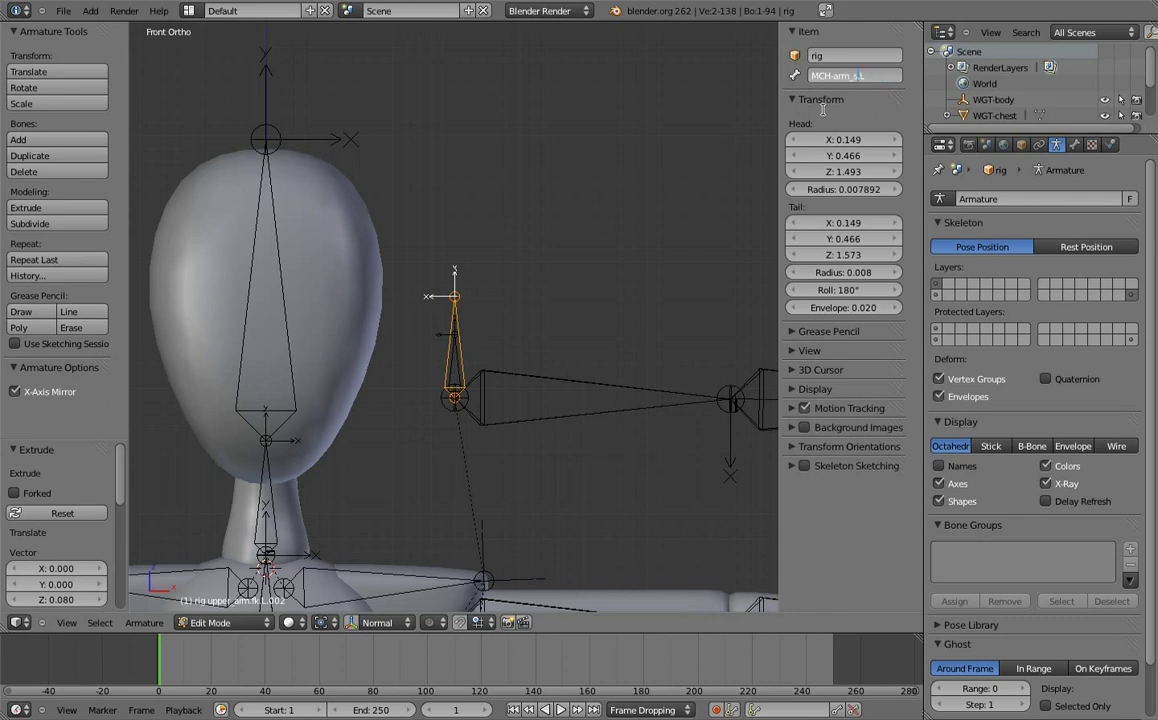
type("pare")
type("nt")
key("Return")
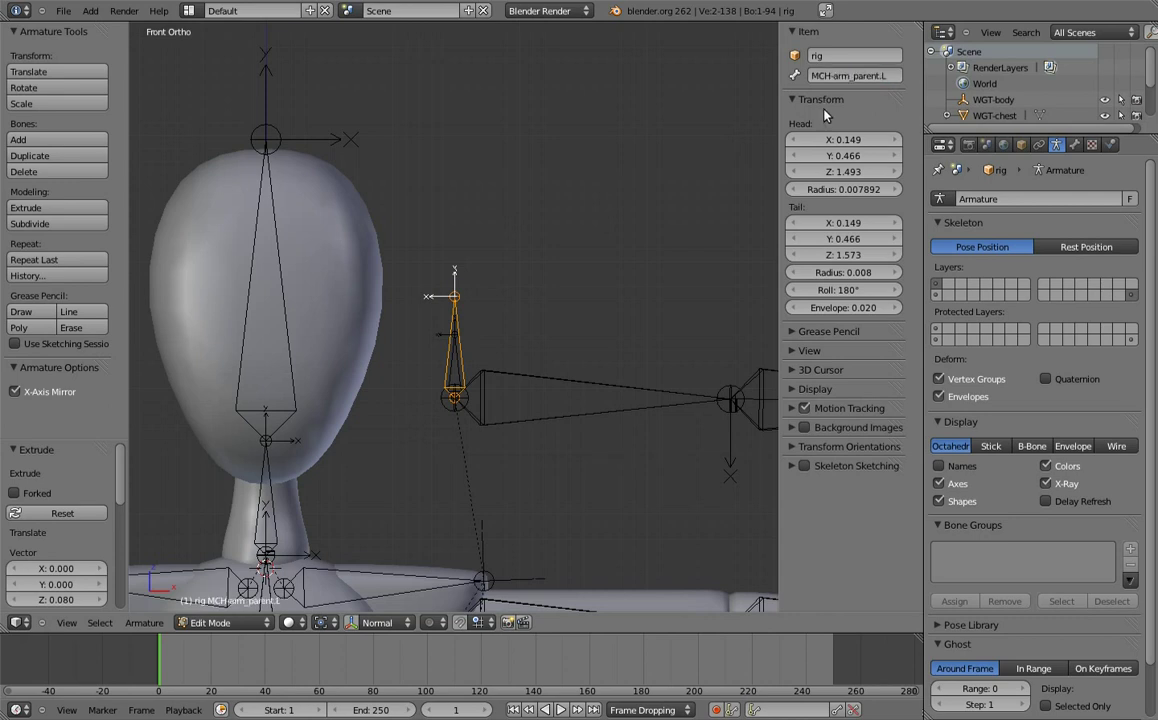
- Give the mirrored right-side shoulder bones matching names, including MCH-arm_socket.R
middle_click_drag(262, 262, 406, 274, "shift")
right_click(236, 282)
double_click(850, 75)
type("MCH-arm_parent.L")
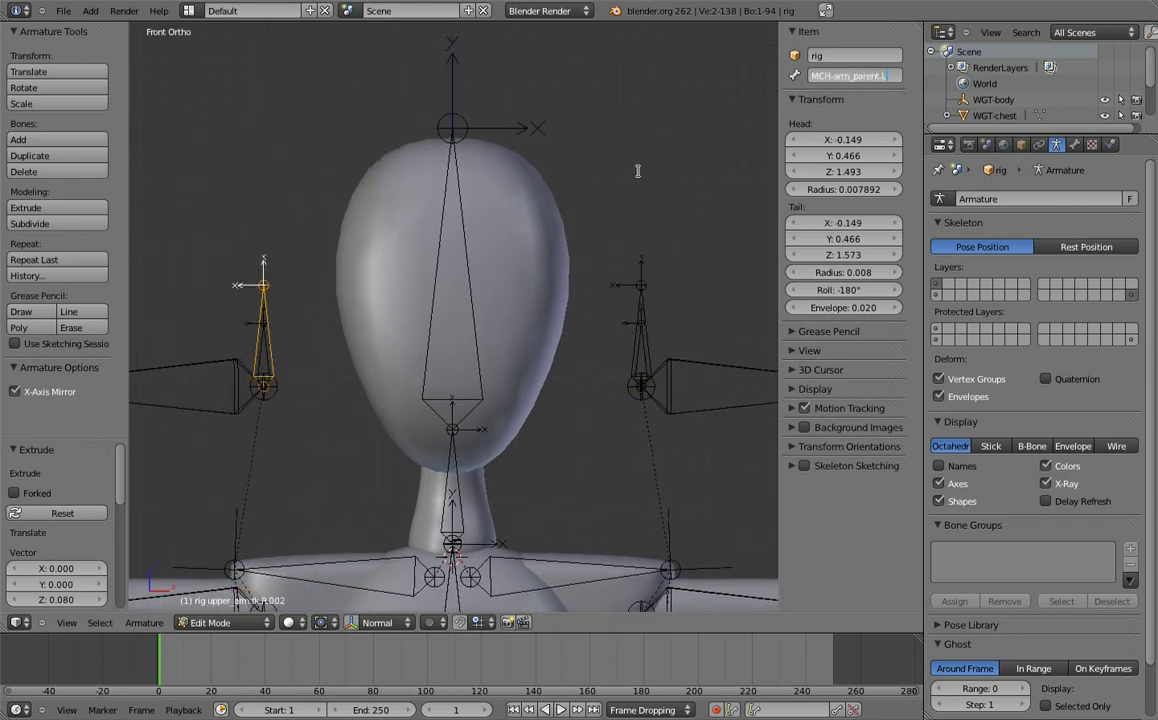
type("R")
key("Return")
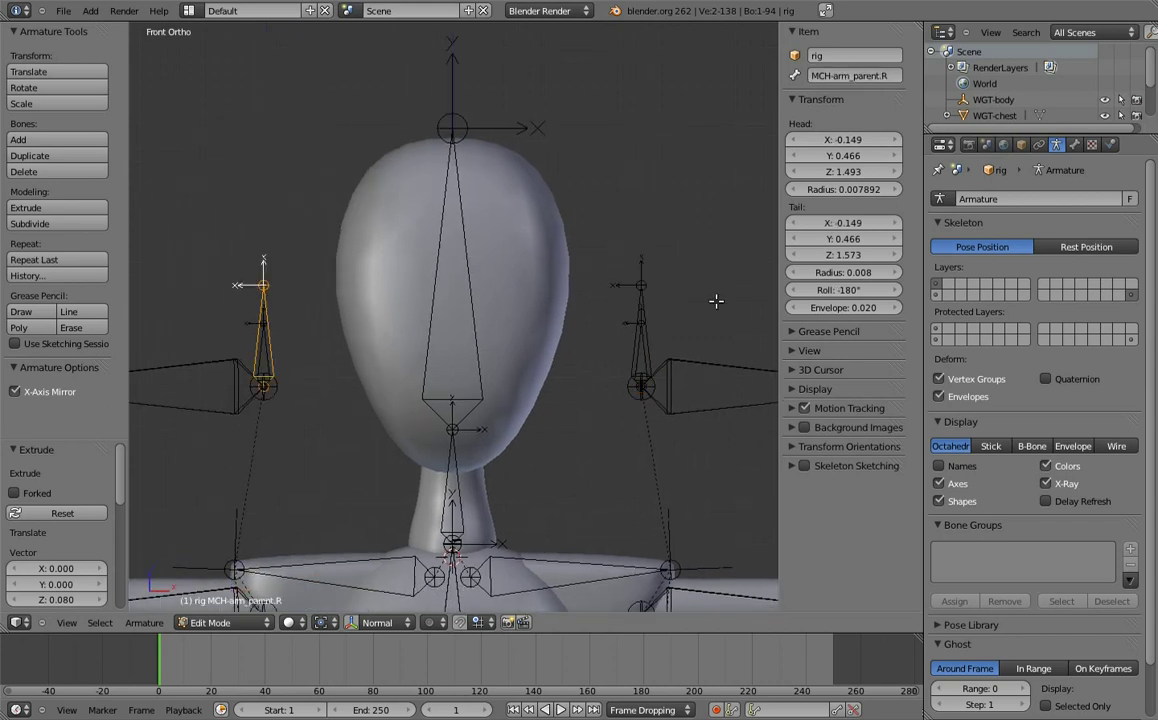
right_click(581, 319)
double_click(853, 75)
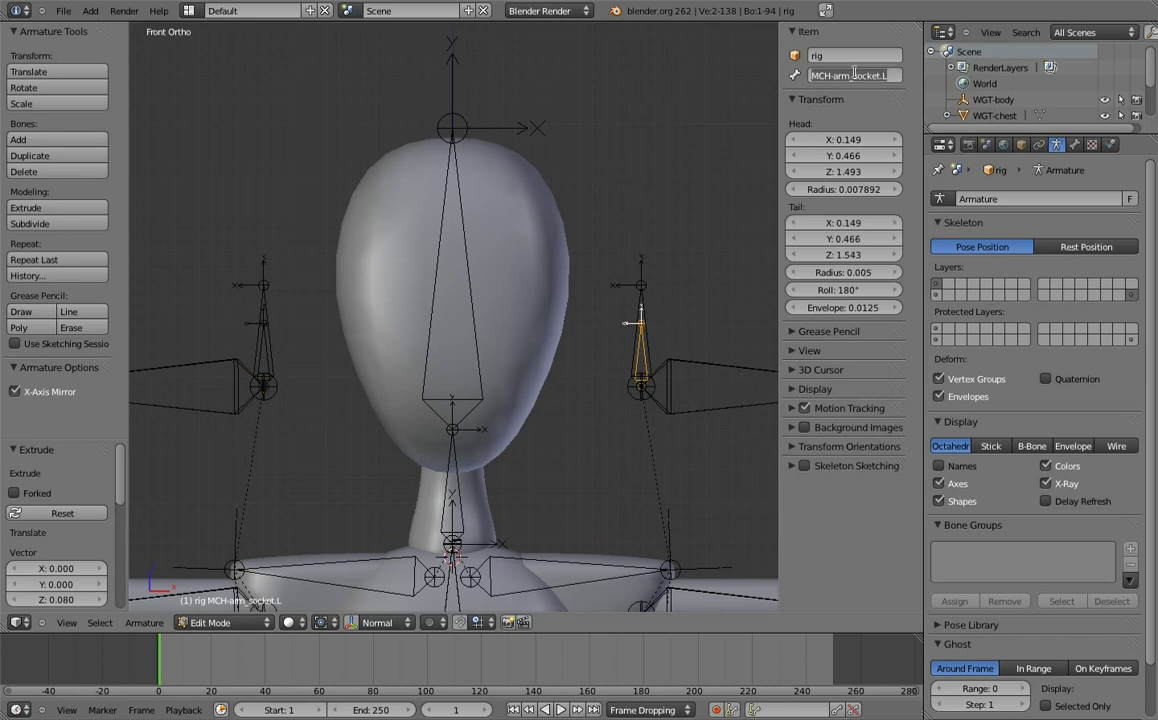
key("Escape")
right_click(264, 345)
double_click(870, 72)
type("MCH-arm_socket.L")
key("Return")
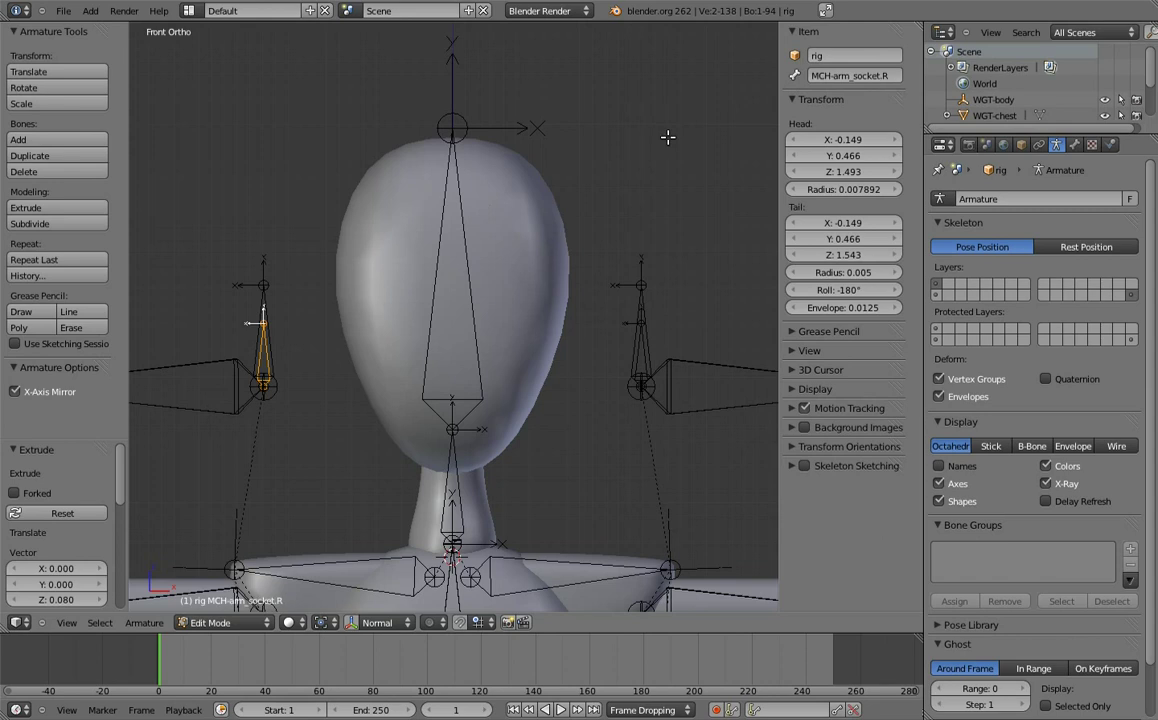
- Select MCH-arm_parent.L and add the root bone to the selection
mouse_move(722, 260)
middle_mouse_down("shift")
mouse_move(610, 235)
mouse_move(531, 291)
middle_mouse_up("shift")
right_click(531, 291)
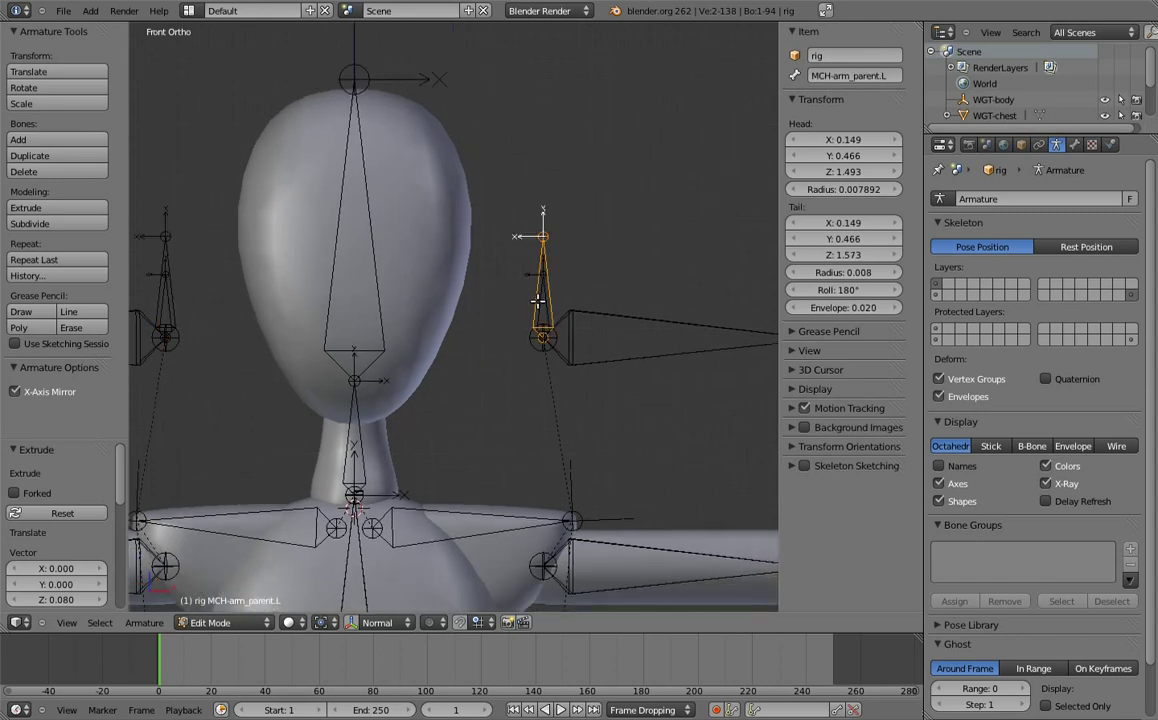
middle_click_drag(520, 370, 455, 258, "shift")
scroll(527, 304, "down", 3)
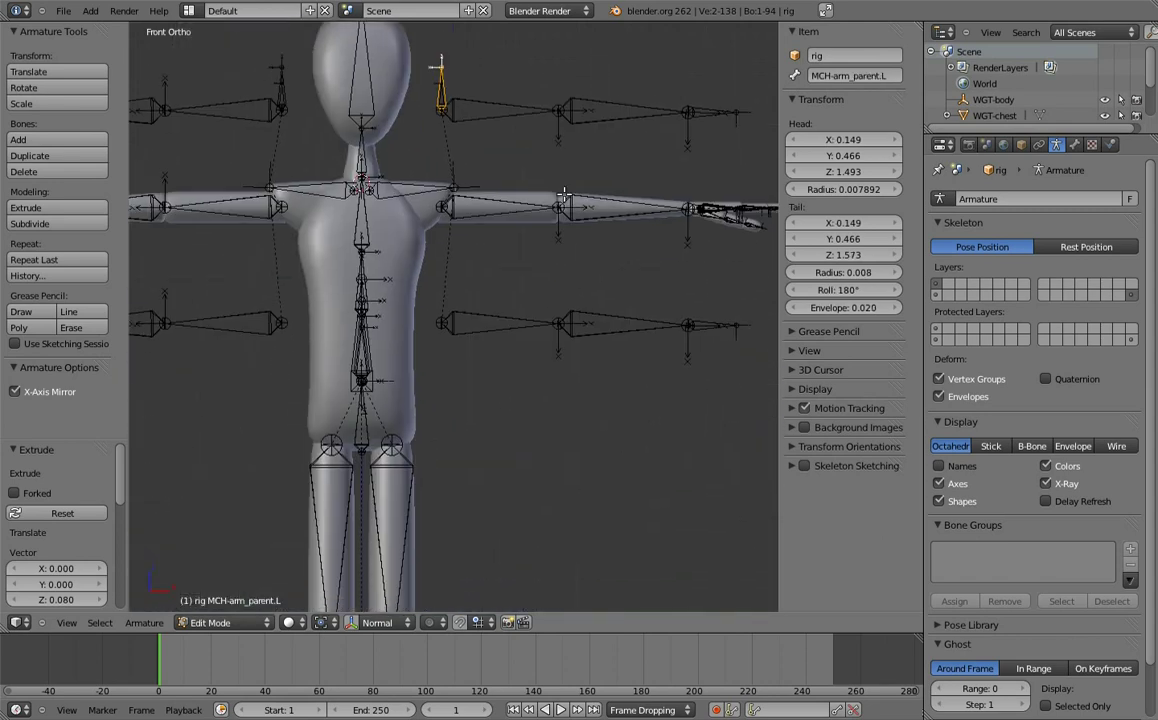
middle_click_drag(527, 304, 556, 393)
scroll(556, 393, "up", 4)
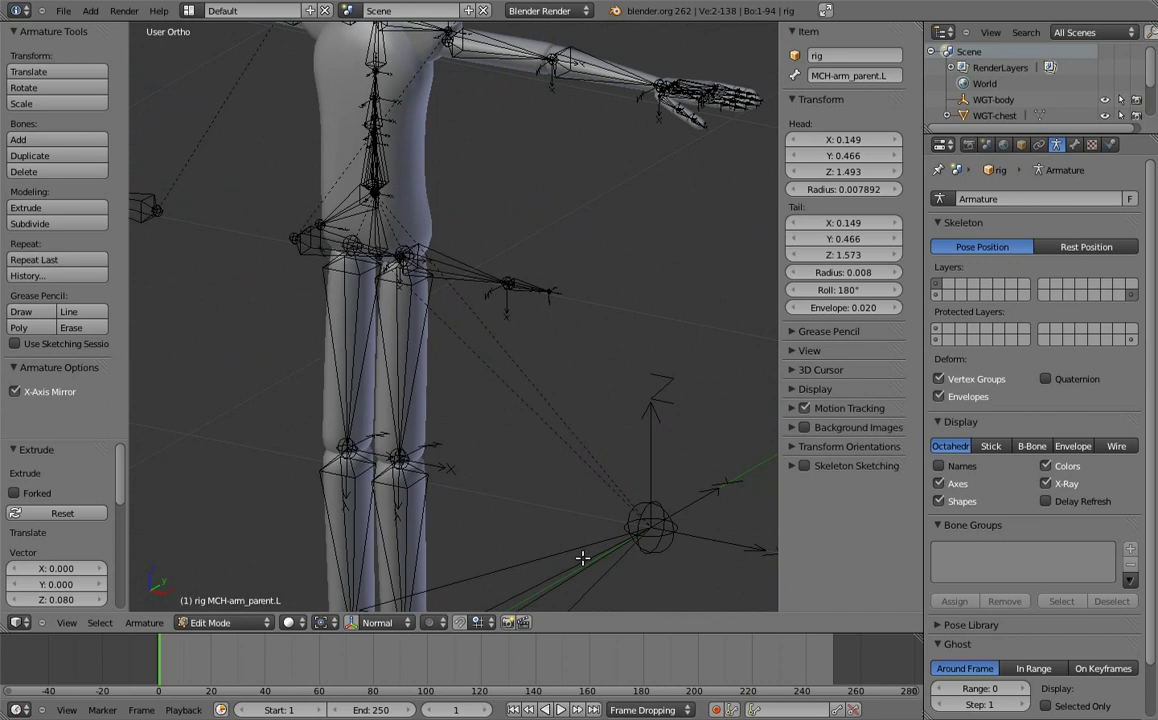
scroll(528, 505, "down", 2)
right_click(532, 484)
- Parent MCH-arm_parent.L to the root bone with Keep Offset
middle_click_drag(532, 484, 547, 574, "shift")
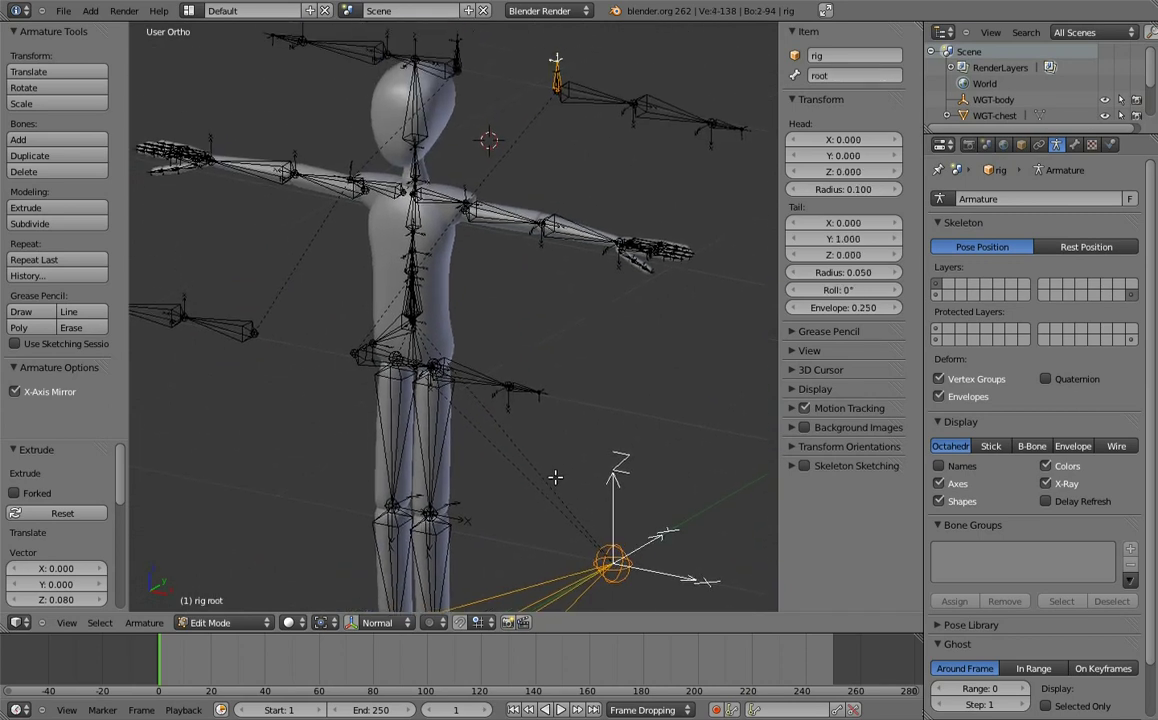
key("ctrl+p")
left_click(542, 472)
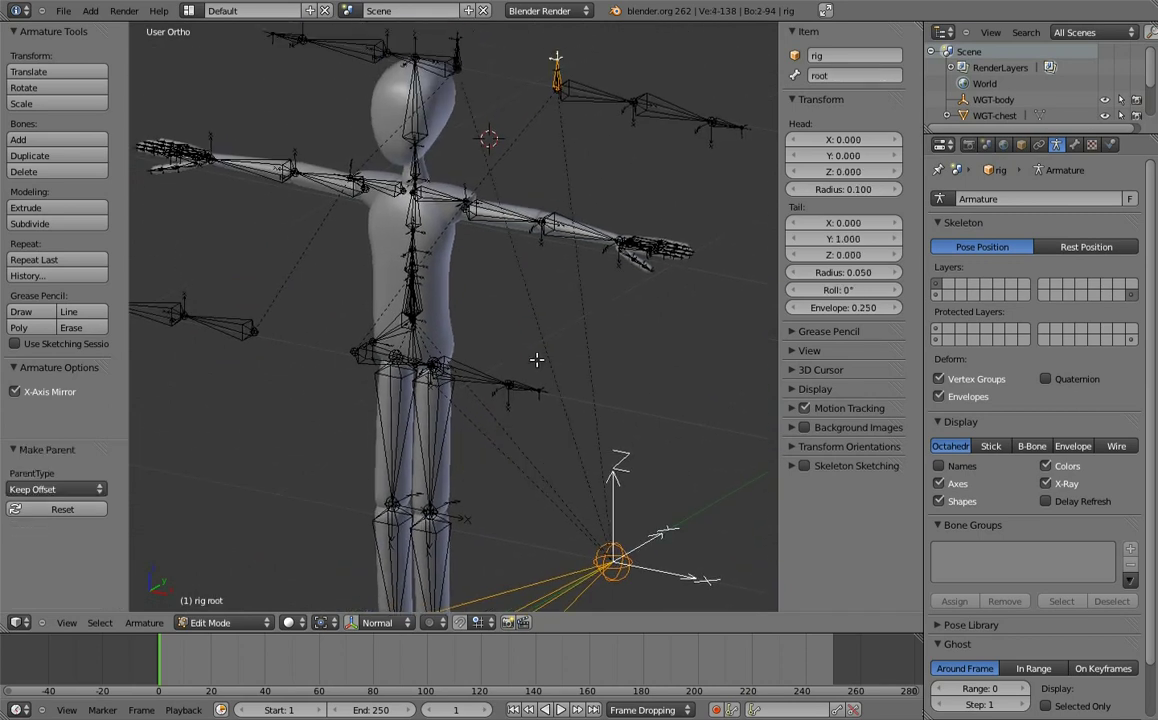
key("KP_1")
scroll(530, 312, "up", 2)
scroll(533, 302, "up", 1)
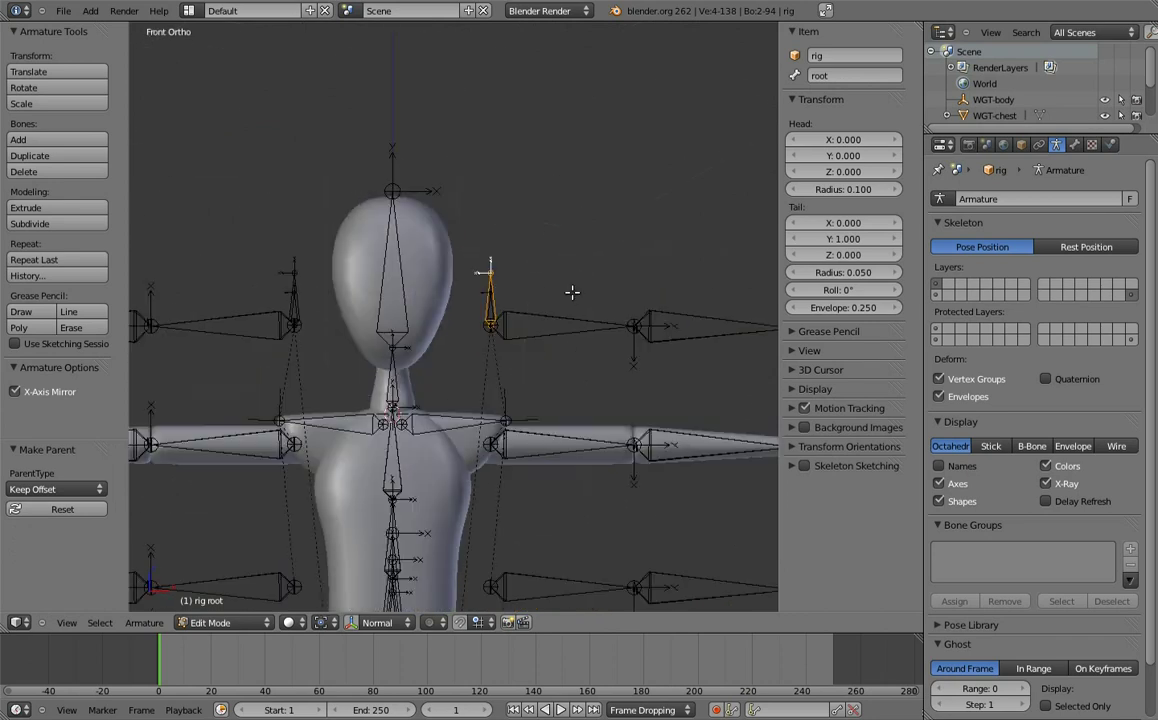
scroll(528, 270, "down", 2)
scroll(530, 380, "up", 4)
- In Pose Mode, parent upper_arm.fk.L to MCH-arm_parent.L with Keep Offset
key("ctrl+Tab")
right_click(535, 404)
key("r")
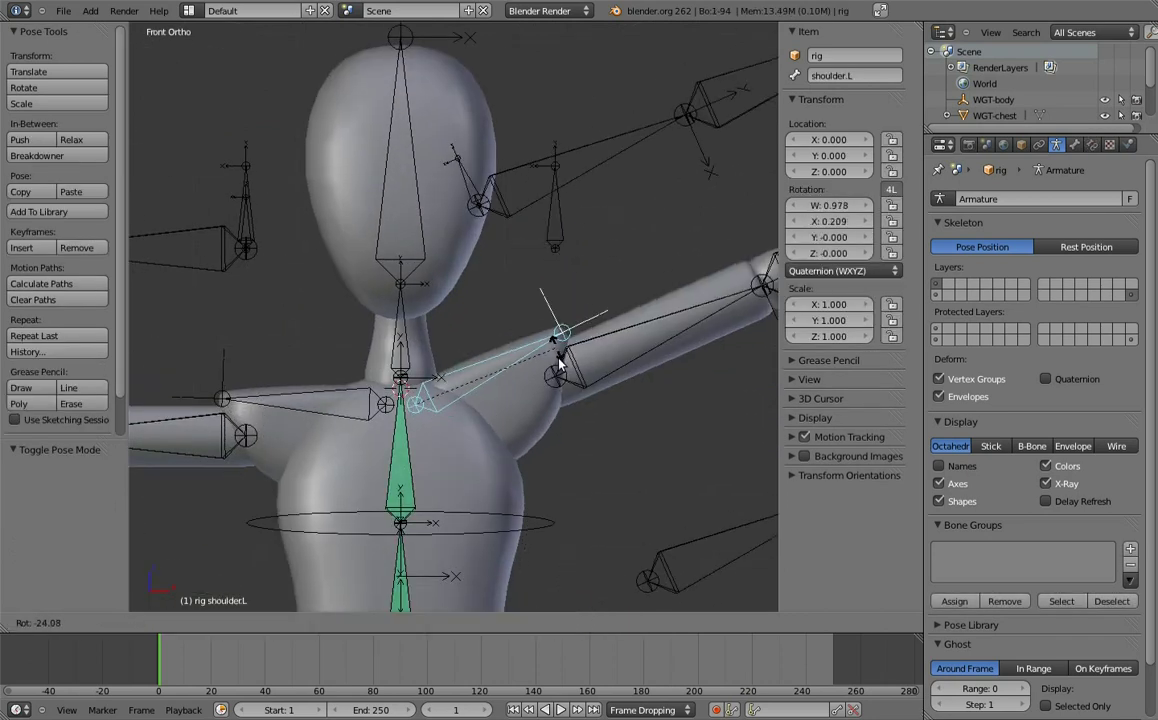
right_click(550, 379)
right_click(605, 237)
right_click(566, 199, "shift")
key("ctrl+p")
left_click(520, 199)
mouse_move(594, 202)
middle_mouse_down("shift")
mouse_move(567, 266)
mouse_move(535, 253)
middle_mouse_up("shift")
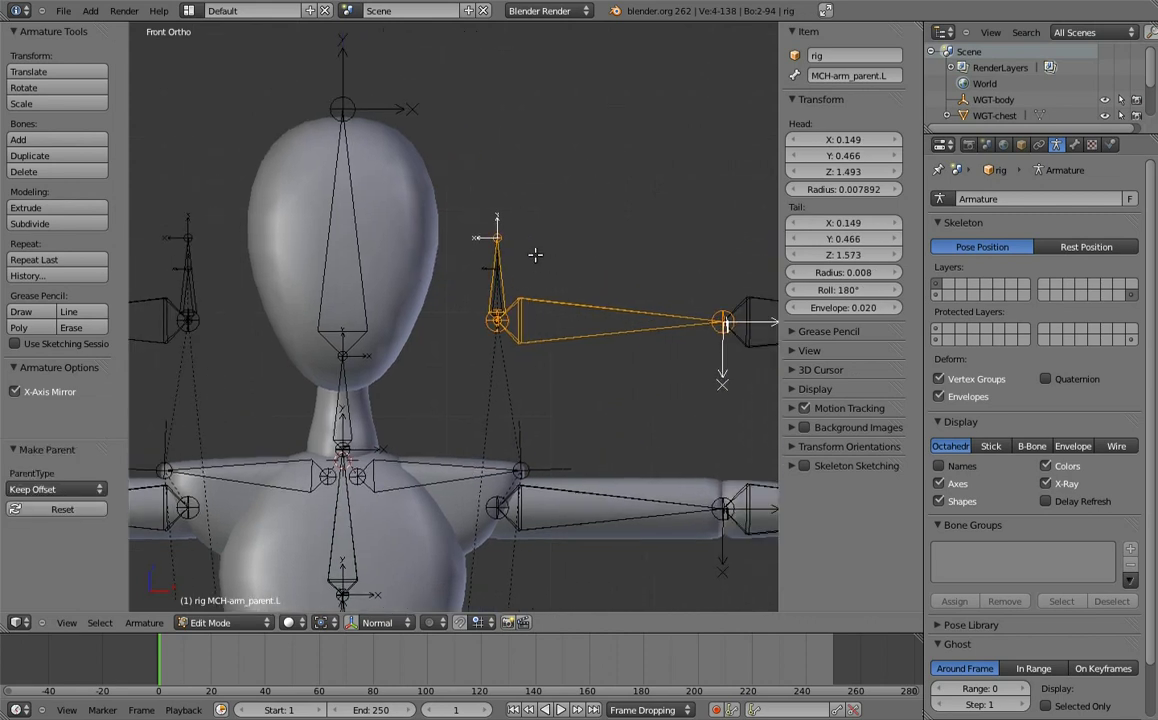
scroll(535, 253, "up", 2)
key("ctrl+Tab")
- Give MCH-arm_parent.L a Copy Location constraint targeting MCH-arm_socket.L, then test with a shoulder rotation
right_click(516, 289)
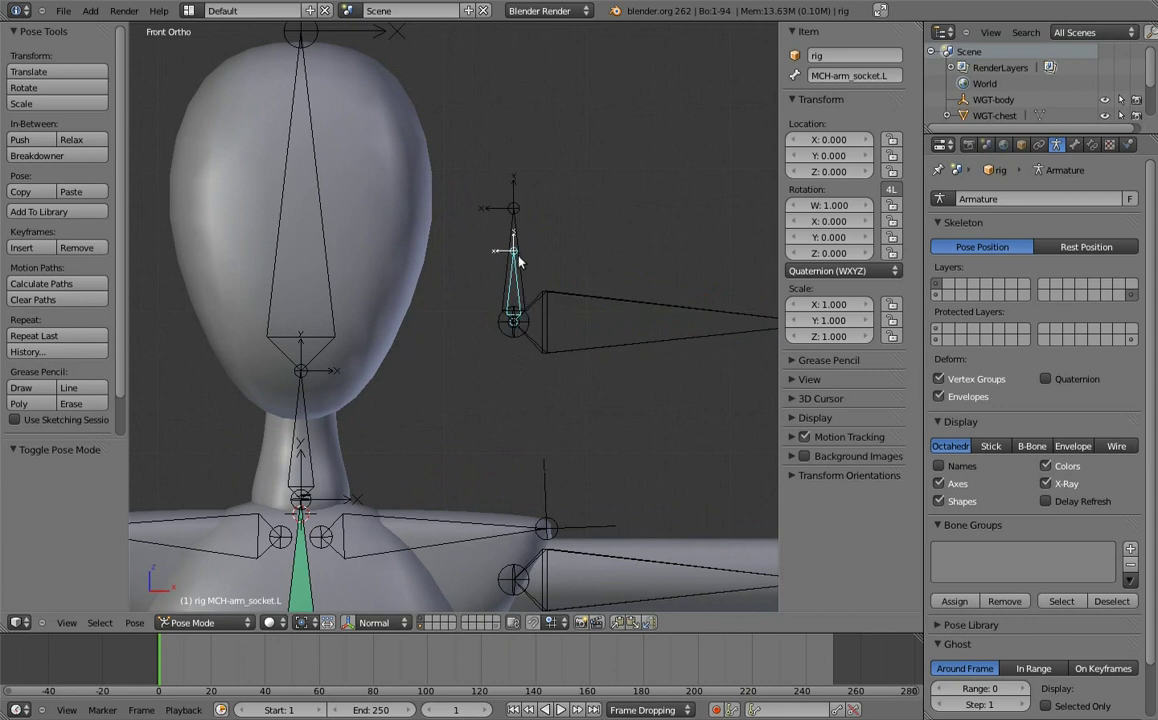
key("ctrl+shift+c")
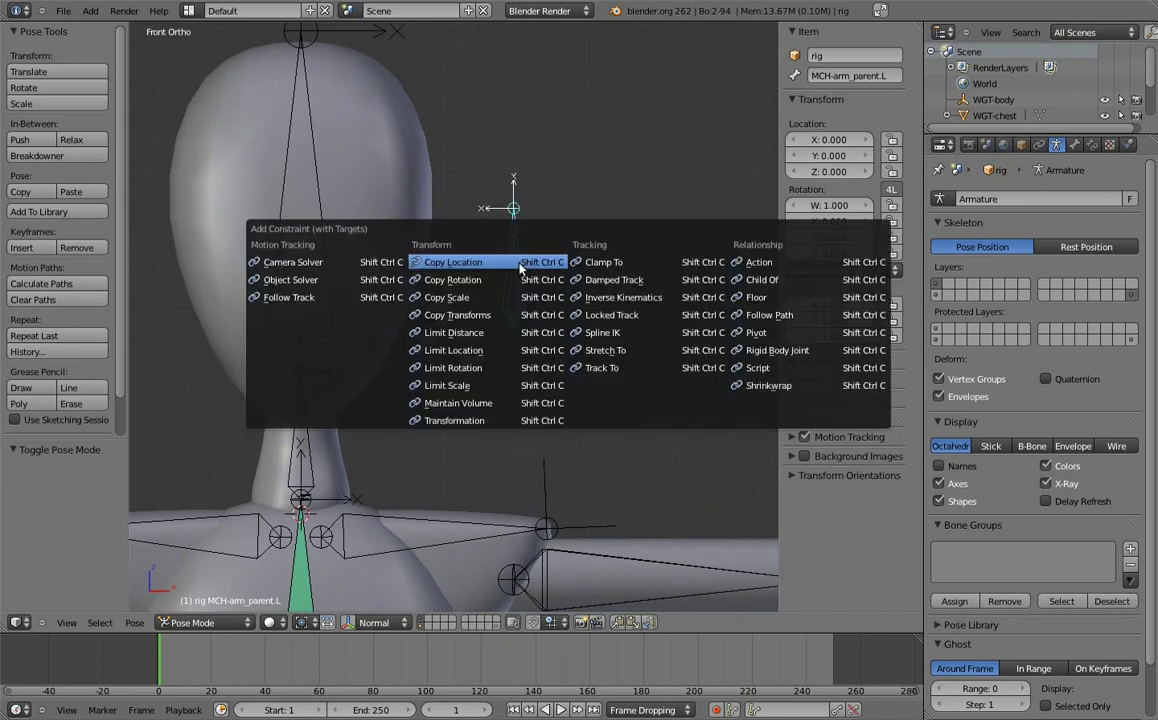
left_click(518, 268)
right_click(507, 519)
scroll(515, 470, "down", 3)
key("r")
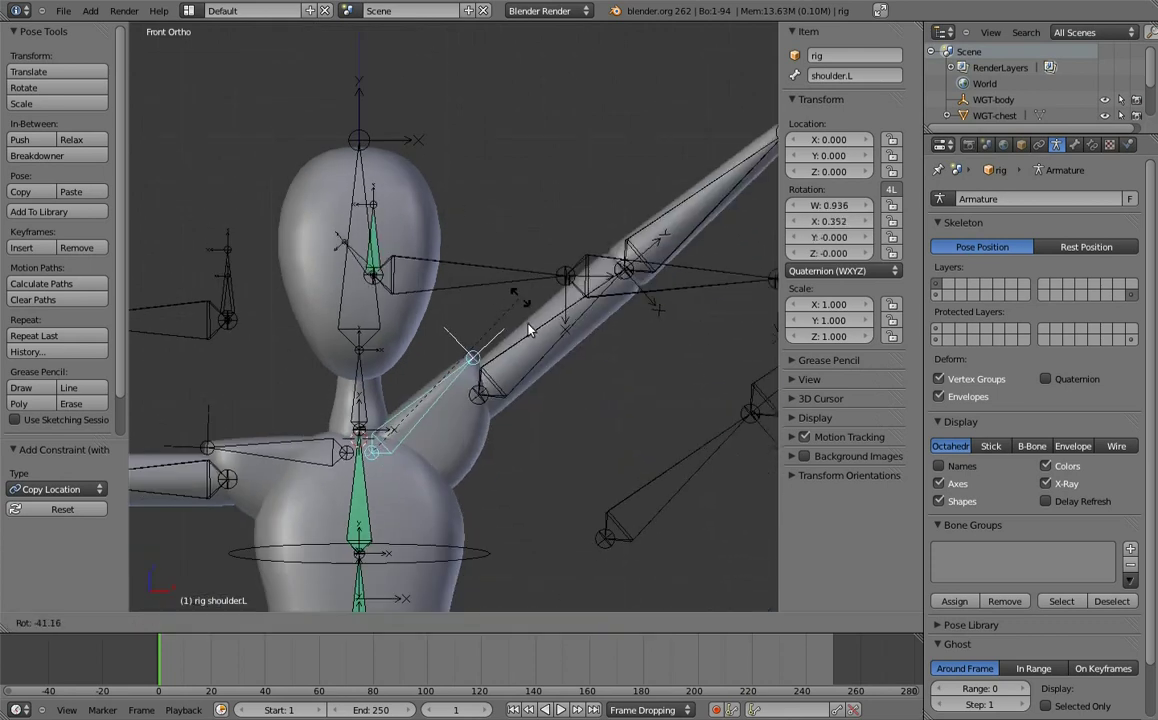
key("Escape")
- Give MCH-arm_parent.R a Copy Location constraint targeting the right arm socket, then test with a shoulder rotation
right_click(230, 300)
right_click(233, 292, "shift")
key("shift+ctrl+c")
left_click(233, 291)
right_click(250, 445)
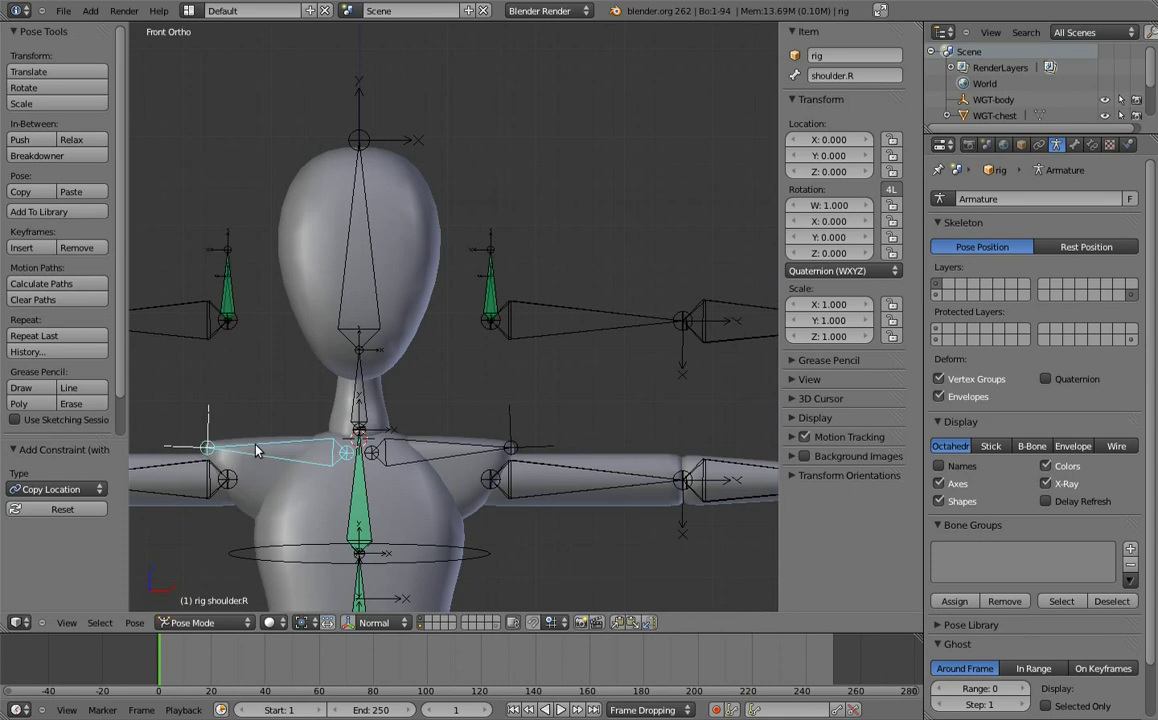
key("r")
key("Escape")
- Add Copy Transforms constraints to MCH-arm_parent.L and MCH-arm_parent.R targeting their socket bones
right_click(491, 305, "shift")
key("shift+ctrl+c")
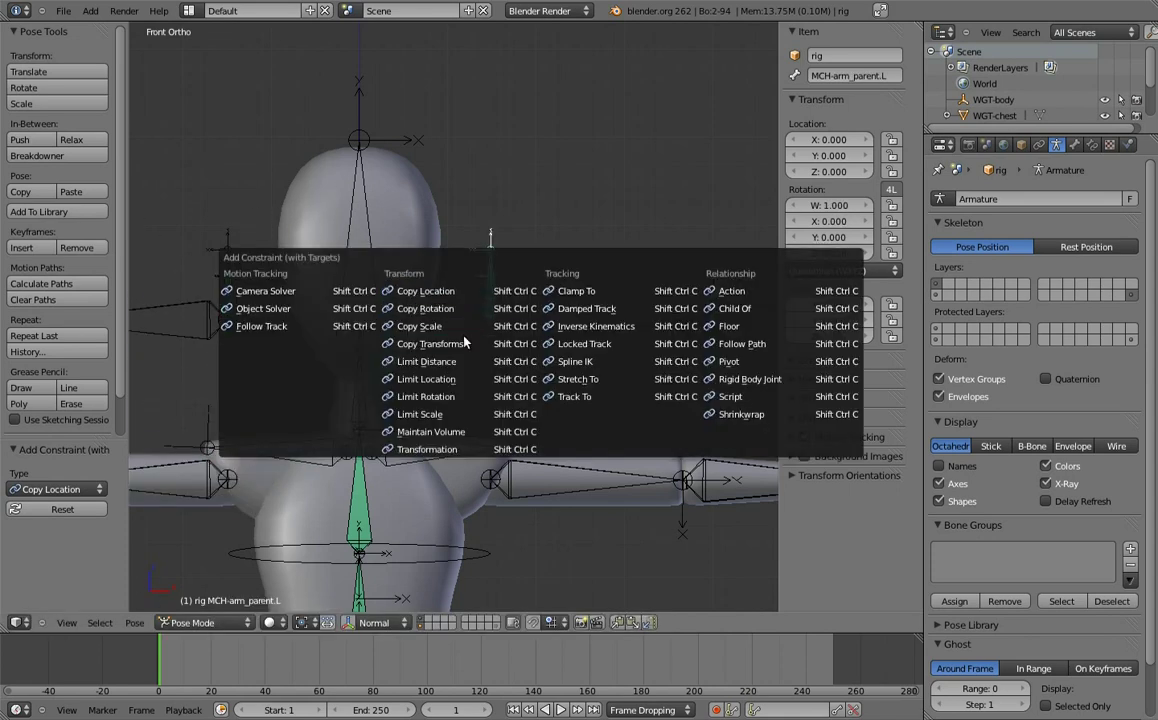
left_click(463, 342)
right_click(228, 305, "shift")
key("shift+ctrl+c")
left_click(228, 298)
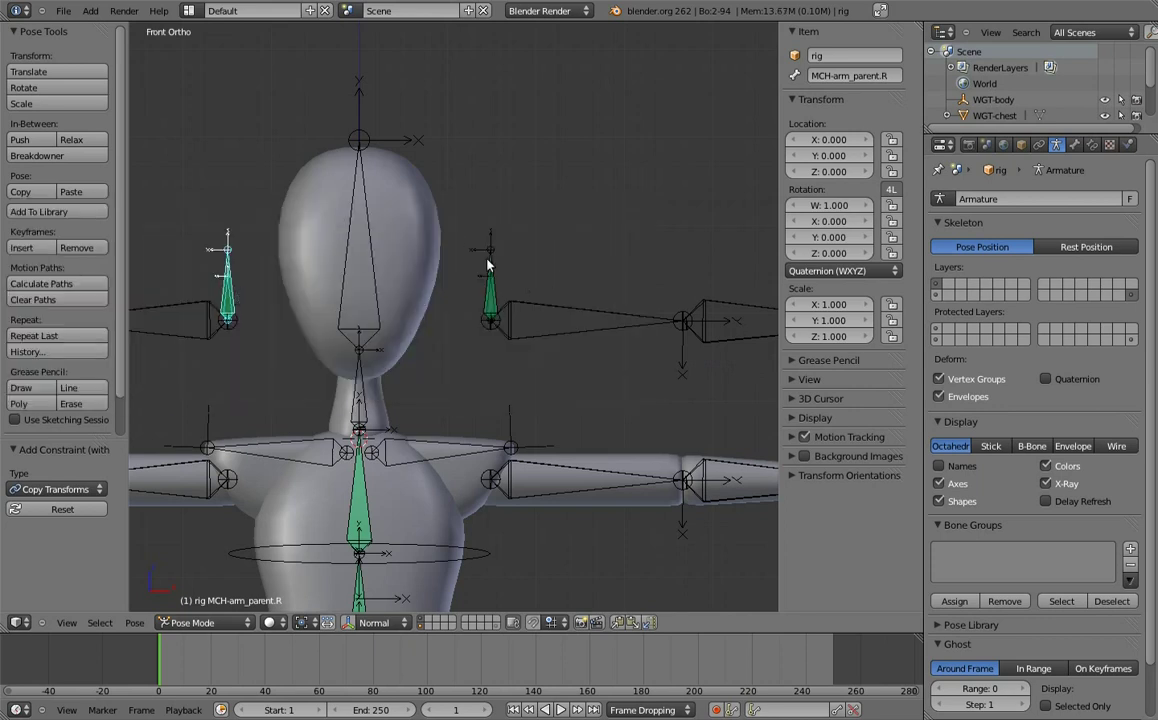
- Add a custom property to upper_arm.fk.L, then show MCH-arm_parent.L's constraints
right_click(538, 311)
left_click(1074, 145)
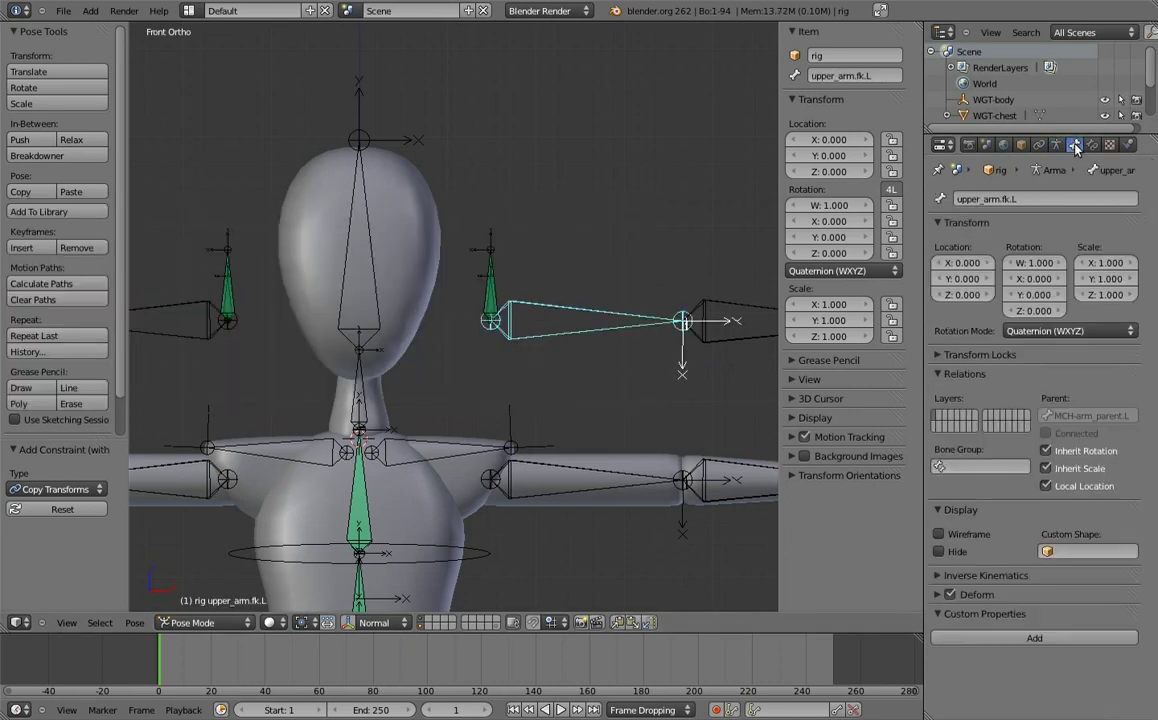
left_click(1045, 637)
left_click(1095, 667)
right_click(488, 248)
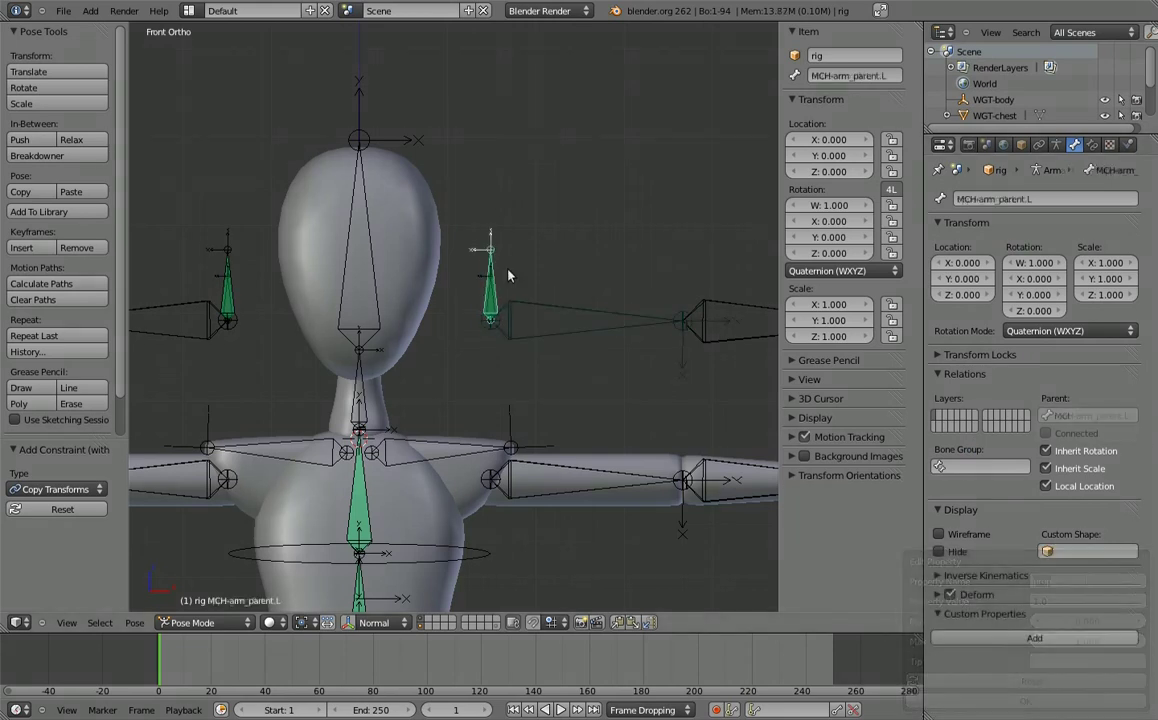
left_click(1092, 145)
- Add a driver to the Copy Transforms influence and open a Graph Editor beside the 3D view
right_click(1024, 584)
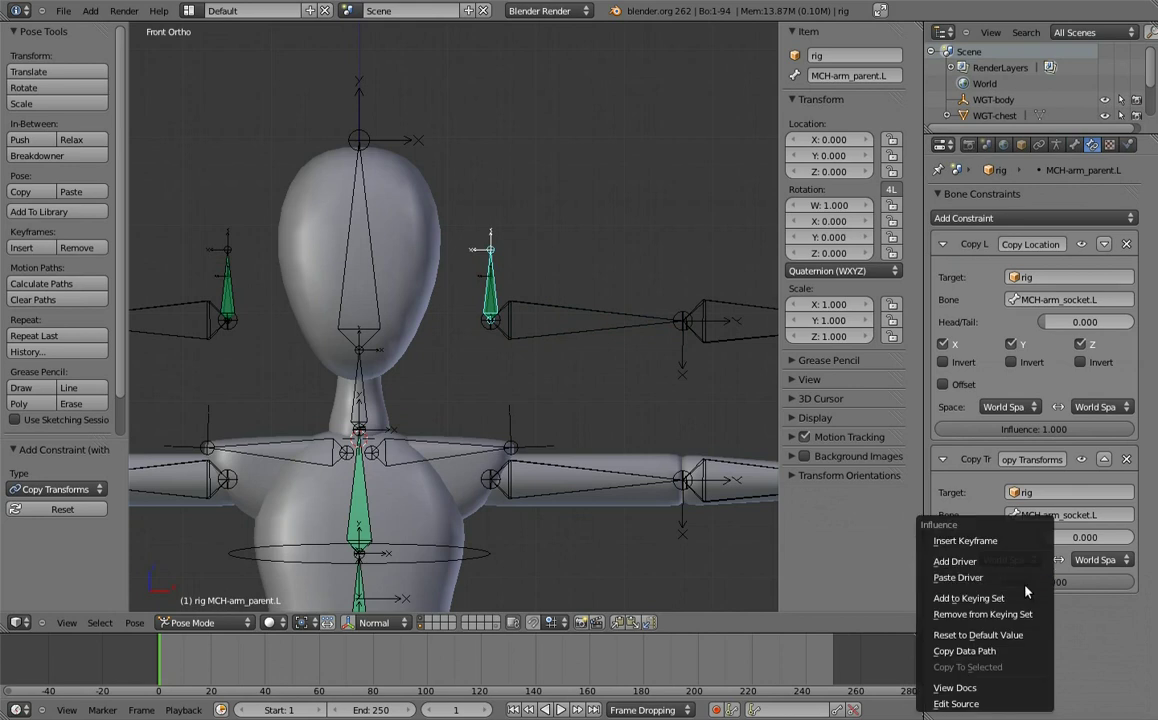
left_click(1035, 556)
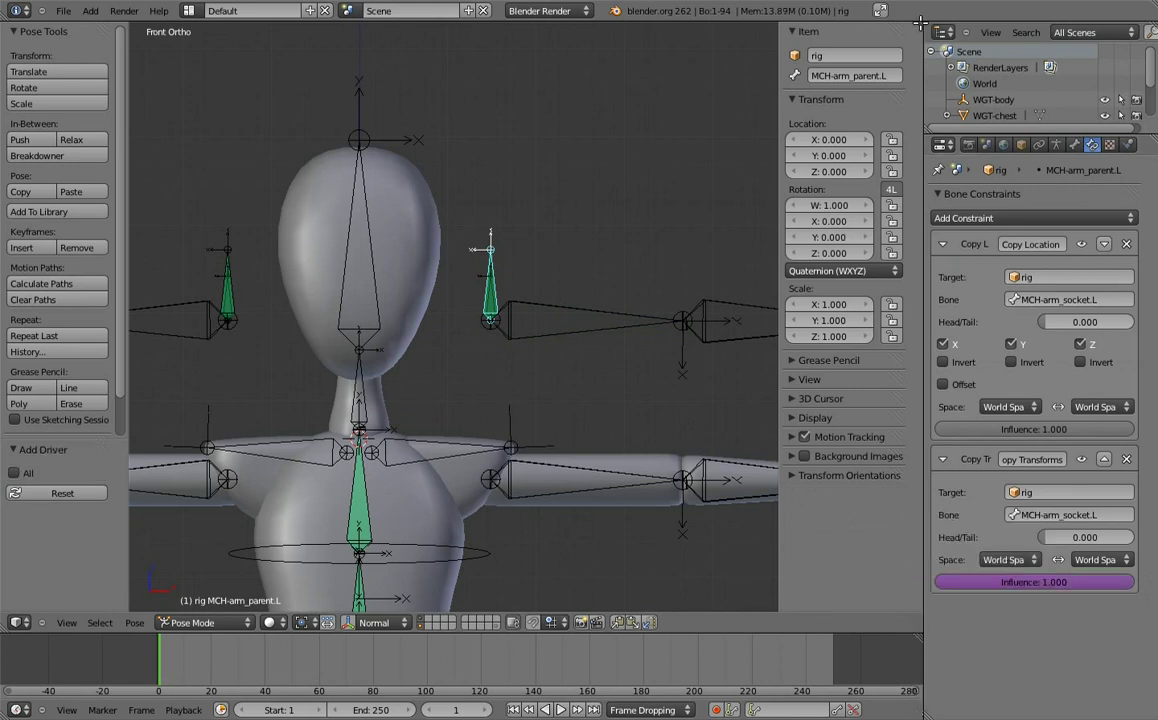
left_click_drag(919, 24, 467, 288)
left_click(18, 625)
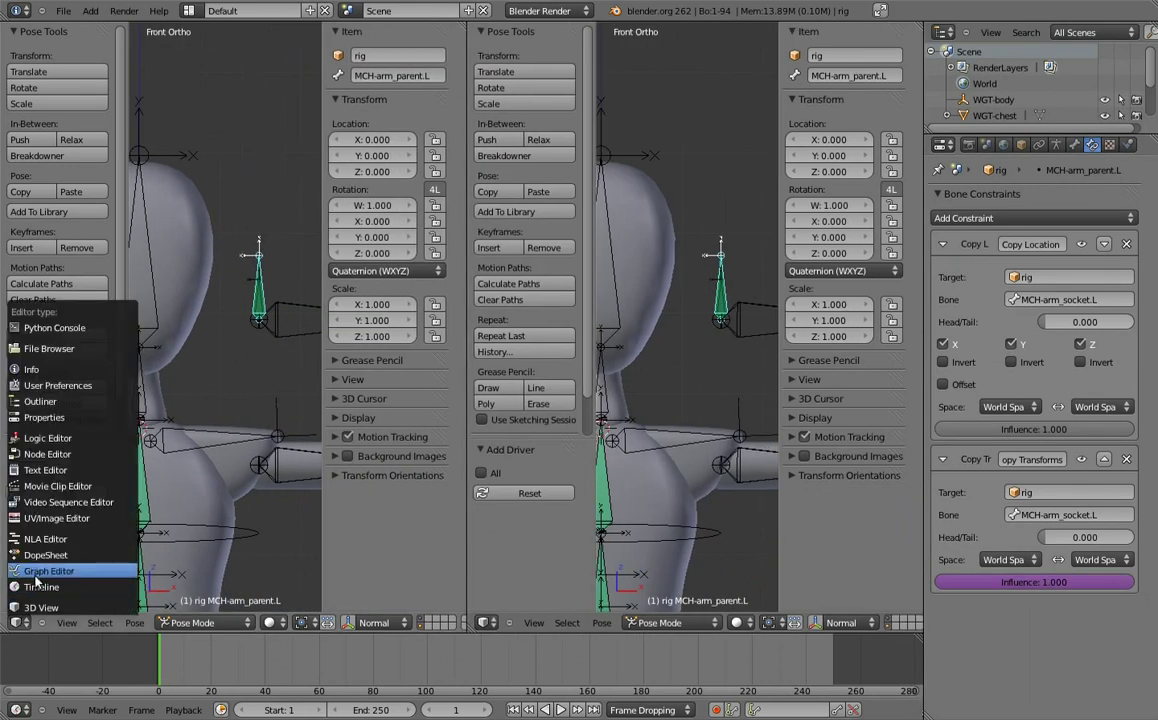
left_click(45, 530)
key("n")
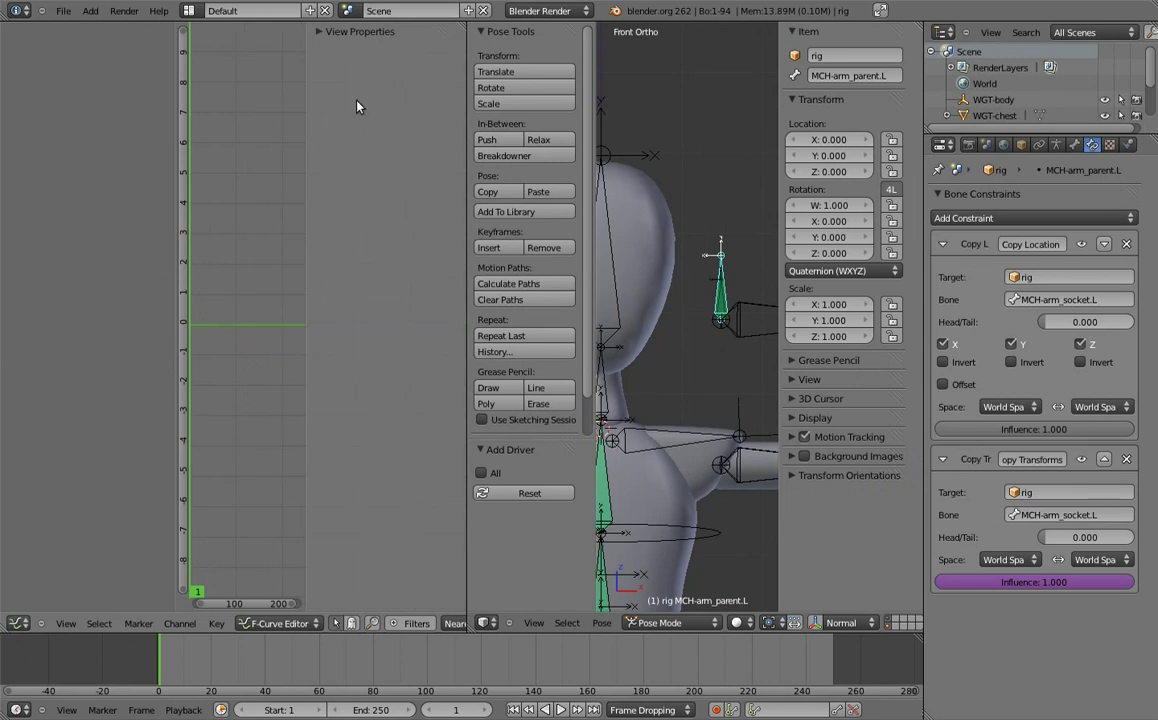
- Show Drivers mode with the influence channel selected and unused sidebar panels collapsed
right_click(751, 314)
right_click(725, 285)
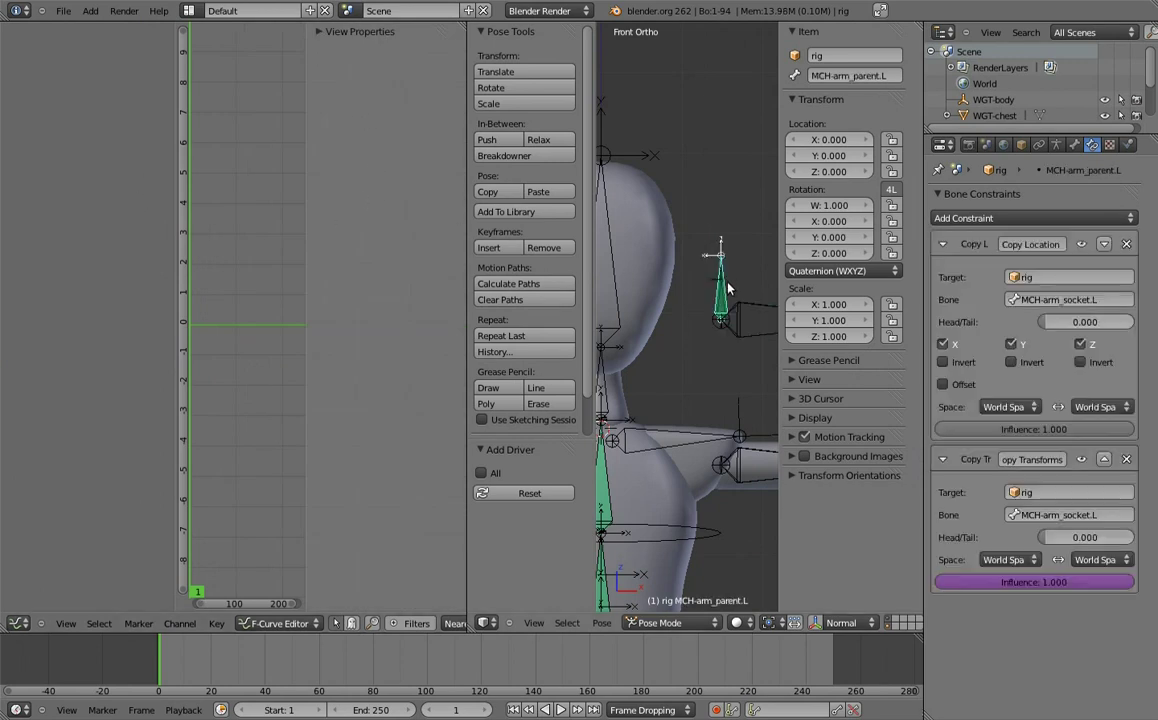
left_click(280, 623)
left_click(262, 592)
left_click(60, 63)
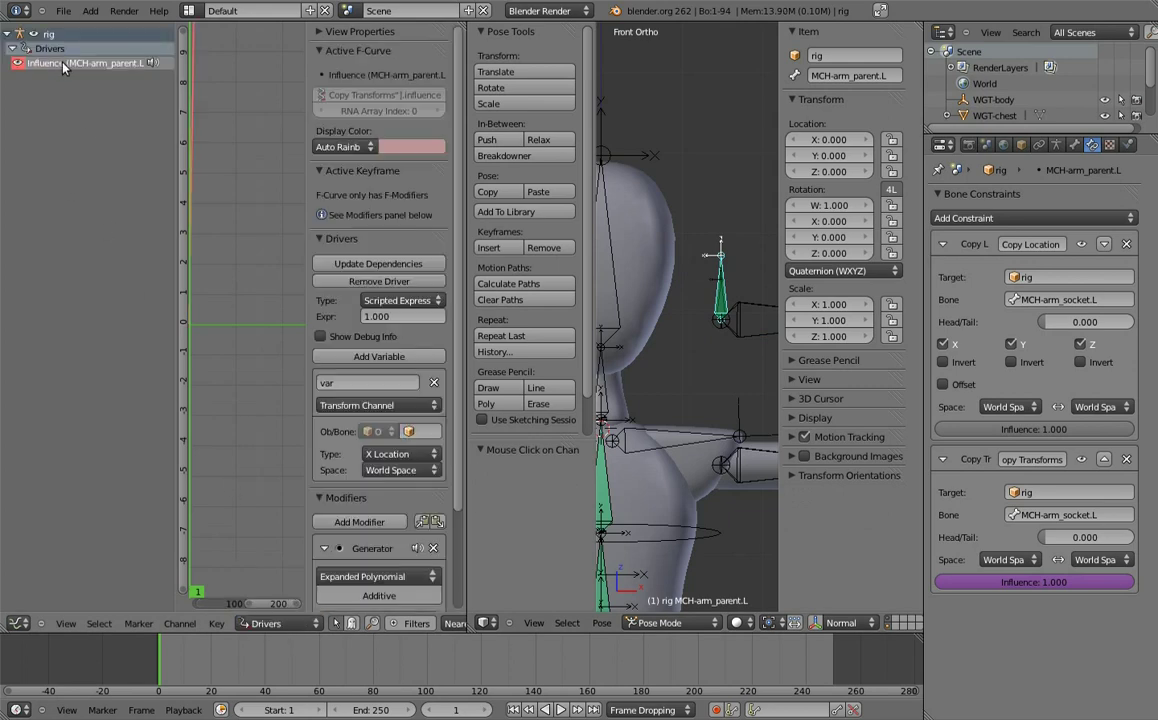
left_click(337, 51)
left_click(293, 69)
left_click(300, 348)
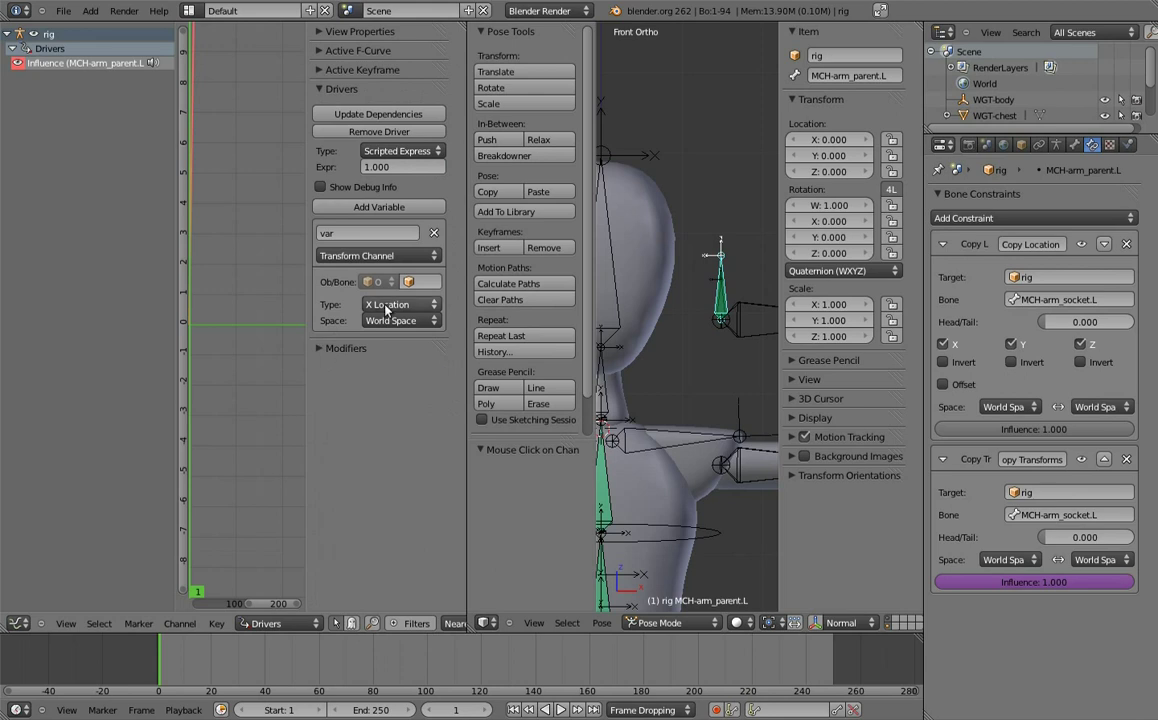
- Make the driver variable a Single Property on the rig's custom property, with expression 1-var
left_click(377, 255)
left_click(350, 201)
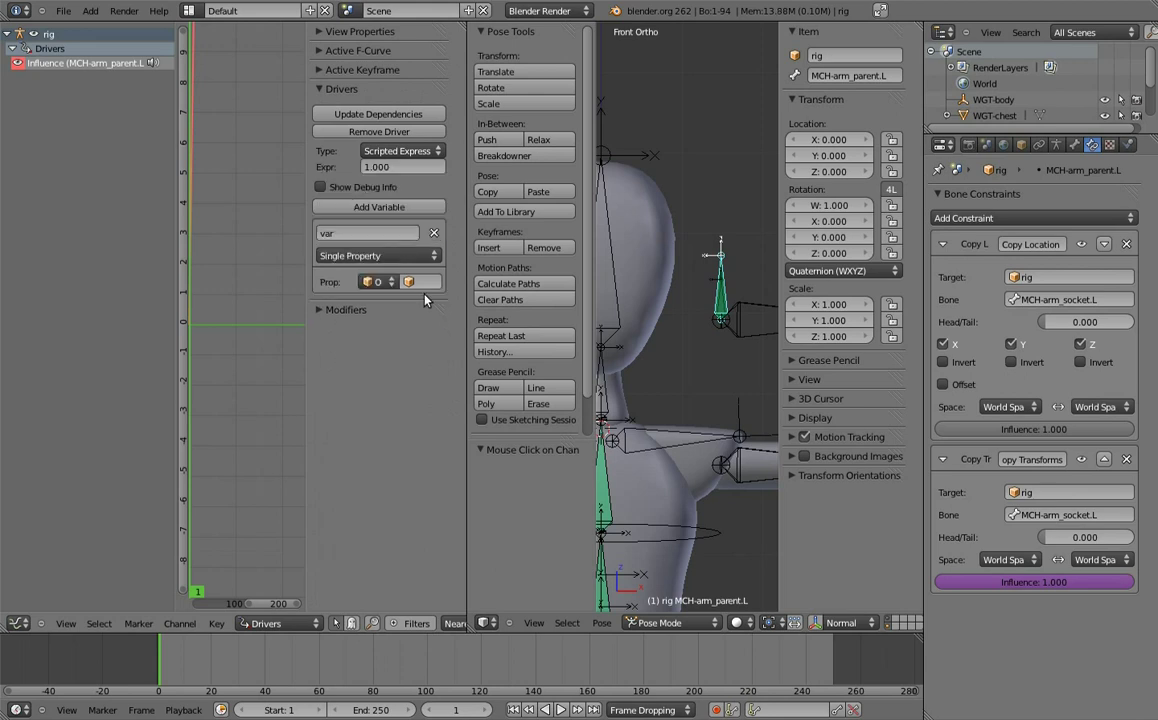
left_click(415, 282)
left_click(412, 291)
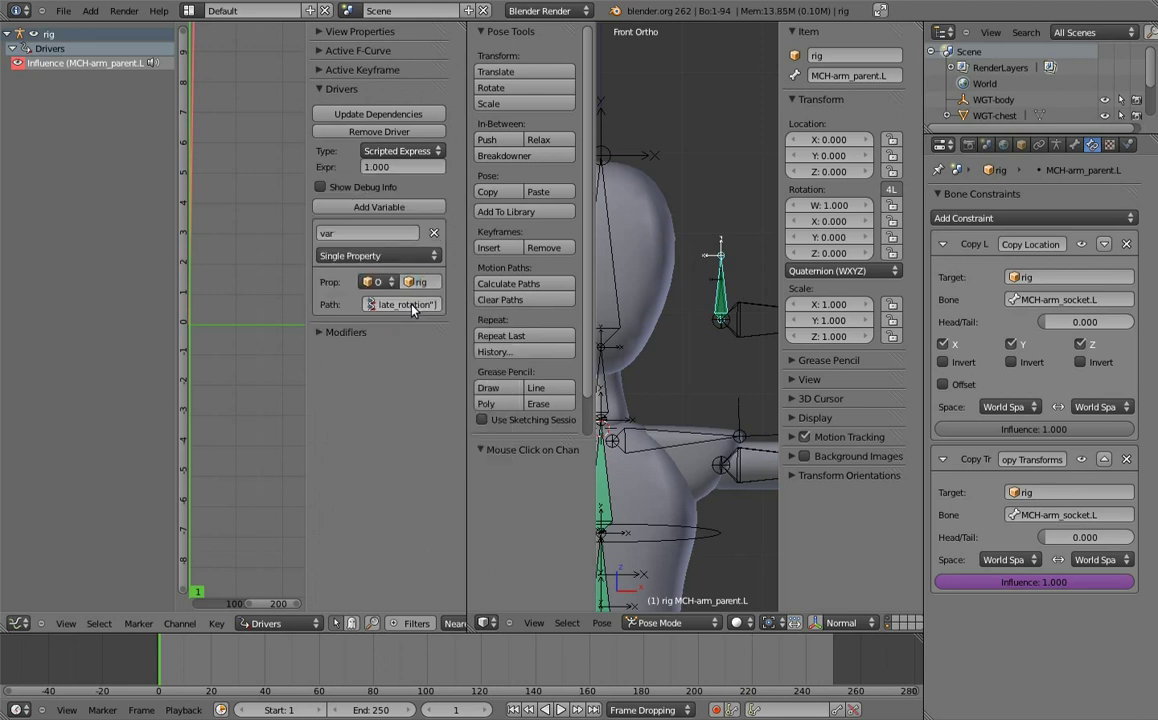
left_click(412, 166)
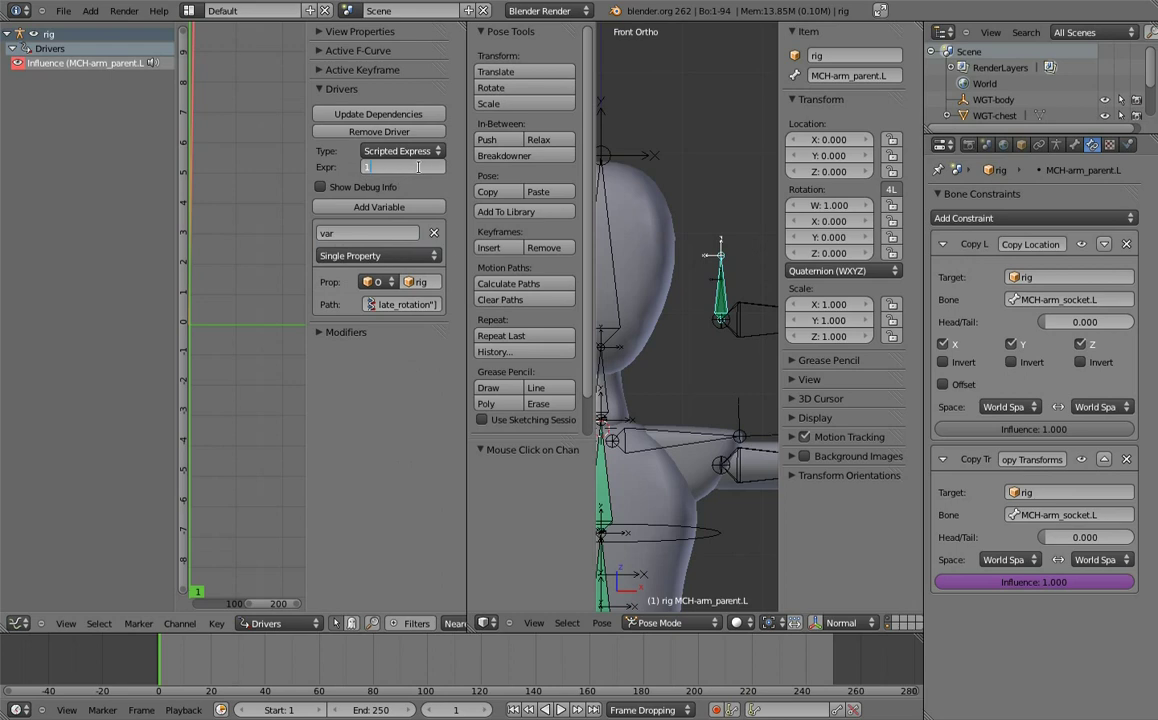
type("-var")
key("Return")
left_click(350, 110)
- Rotate the left shoulder to test the new driver
scroll(692, 254, "down", 3)
scroll(684, 271, "down", 1)
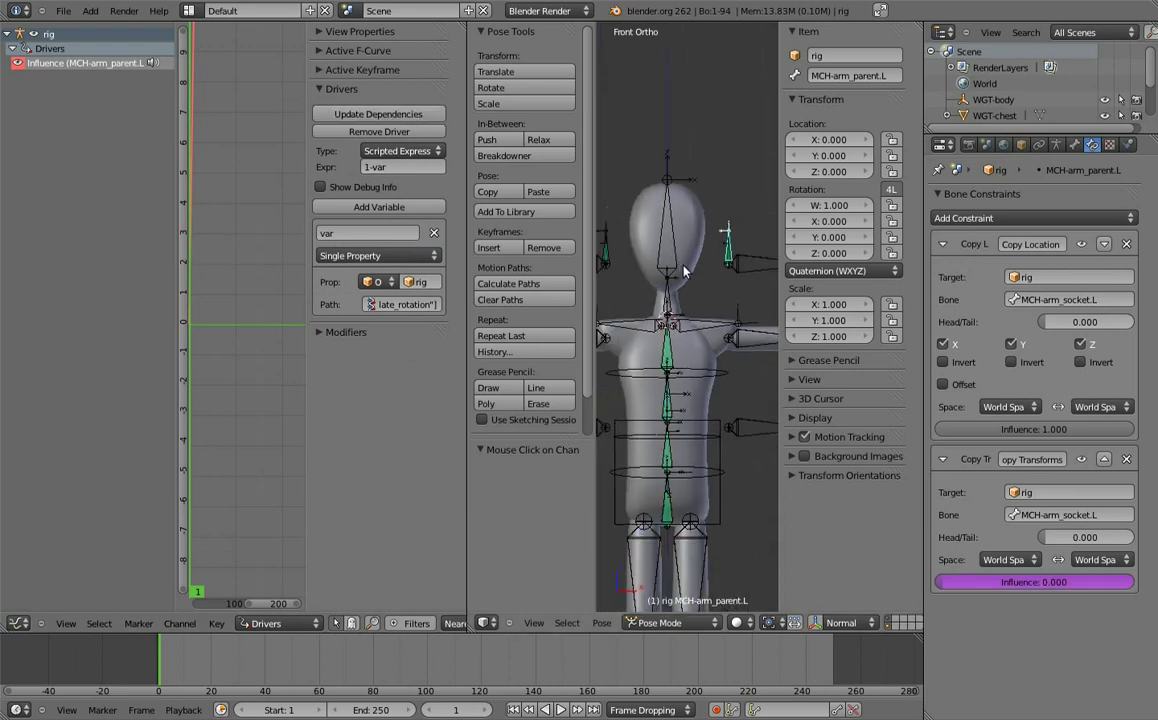
right_click(709, 325)
key("r")
left_click(698, 266)
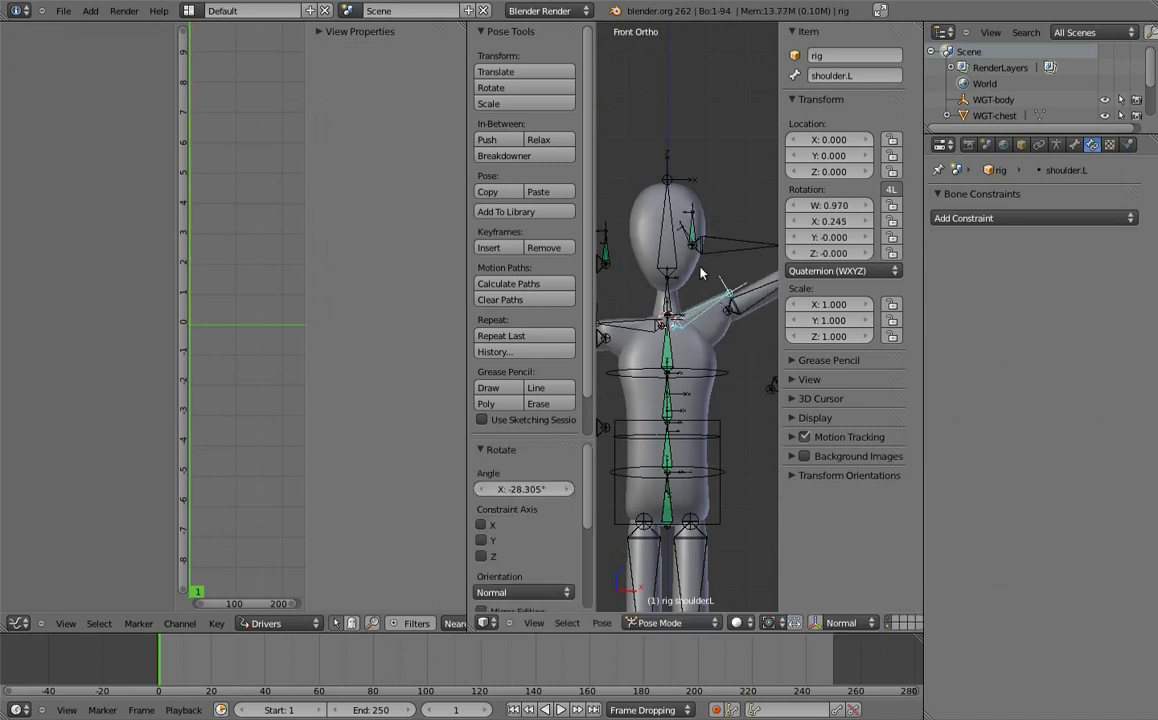
- Set the arm's isolate rotation property to 0 and frame the upper body
left_click_drag(871, 525, 760, 527)
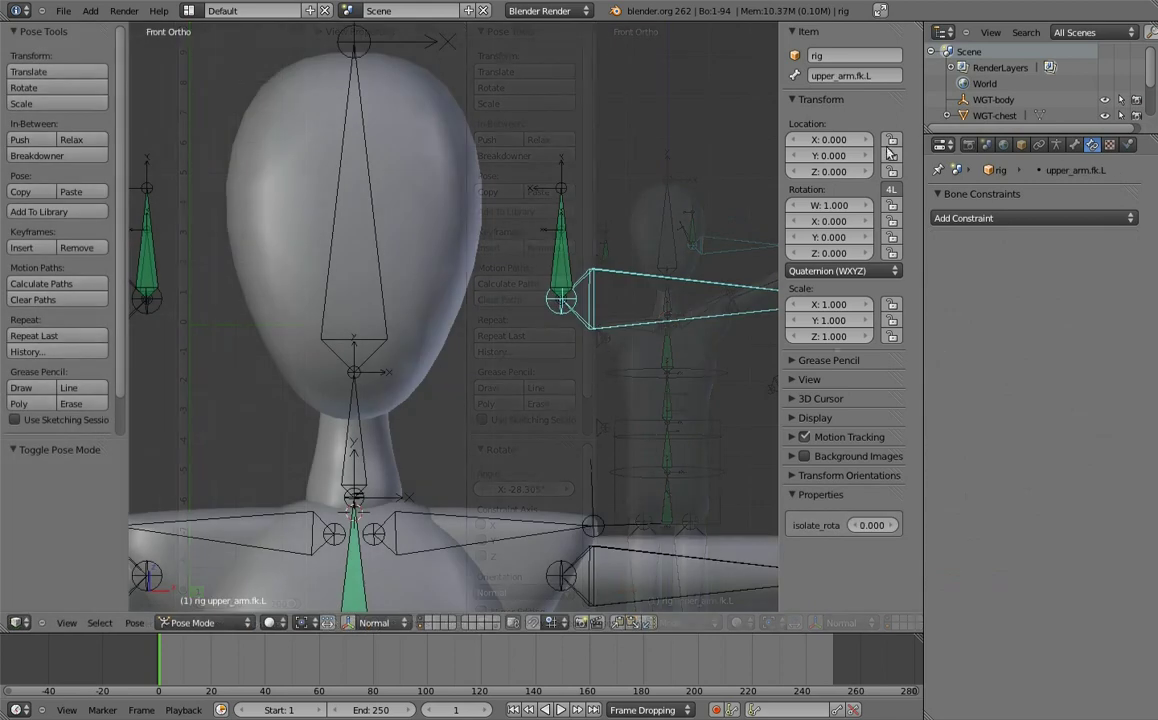
right_click(182, 305)
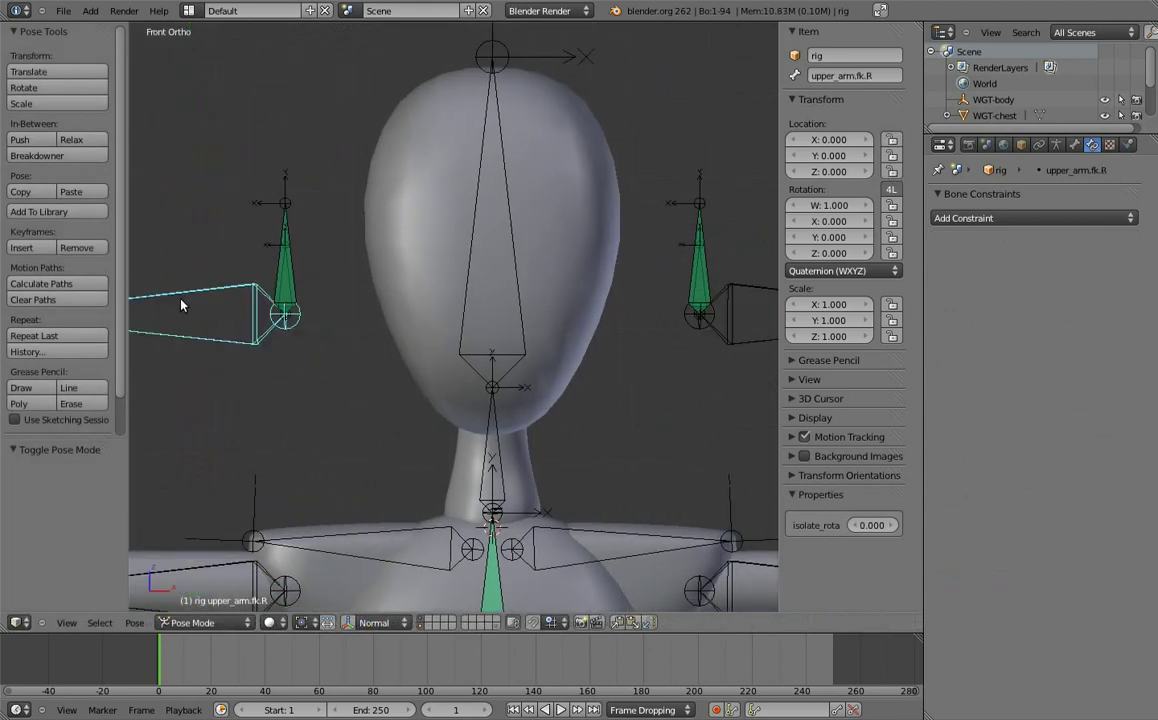
middle_click_drag(721, 315, 605, 331, "shift")
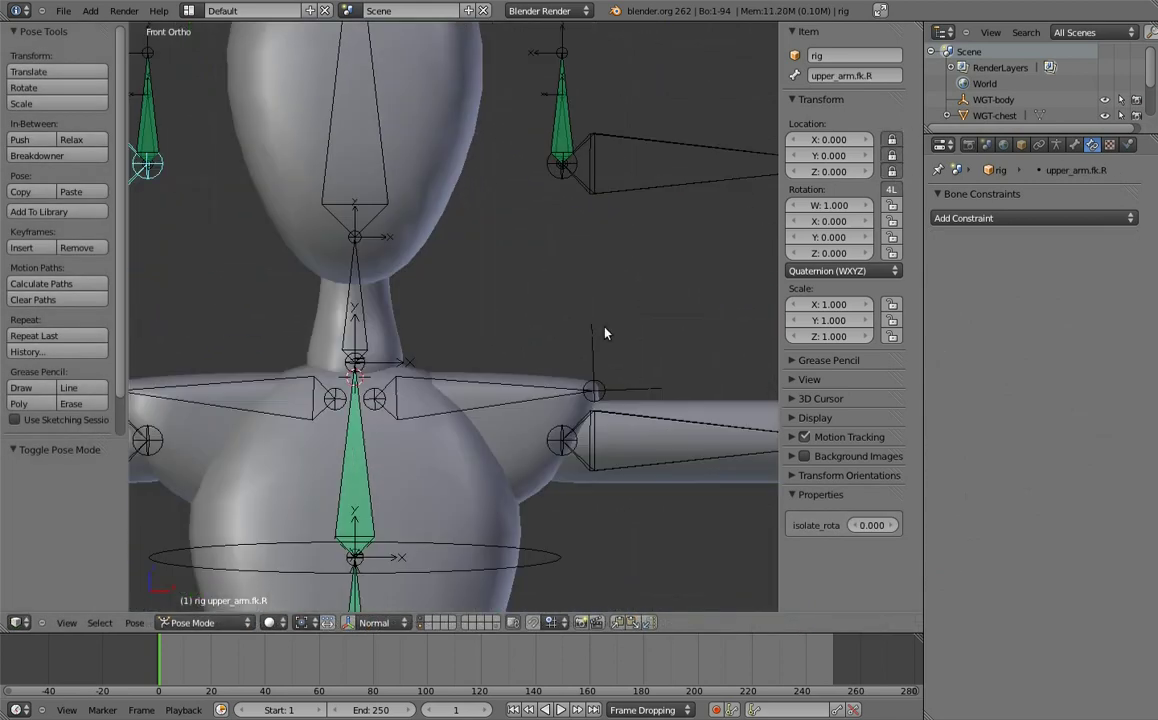
scroll(605, 331, "down", 3)
scroll(535, 238, "down", 2)
scroll(630, 300, "up", 3)
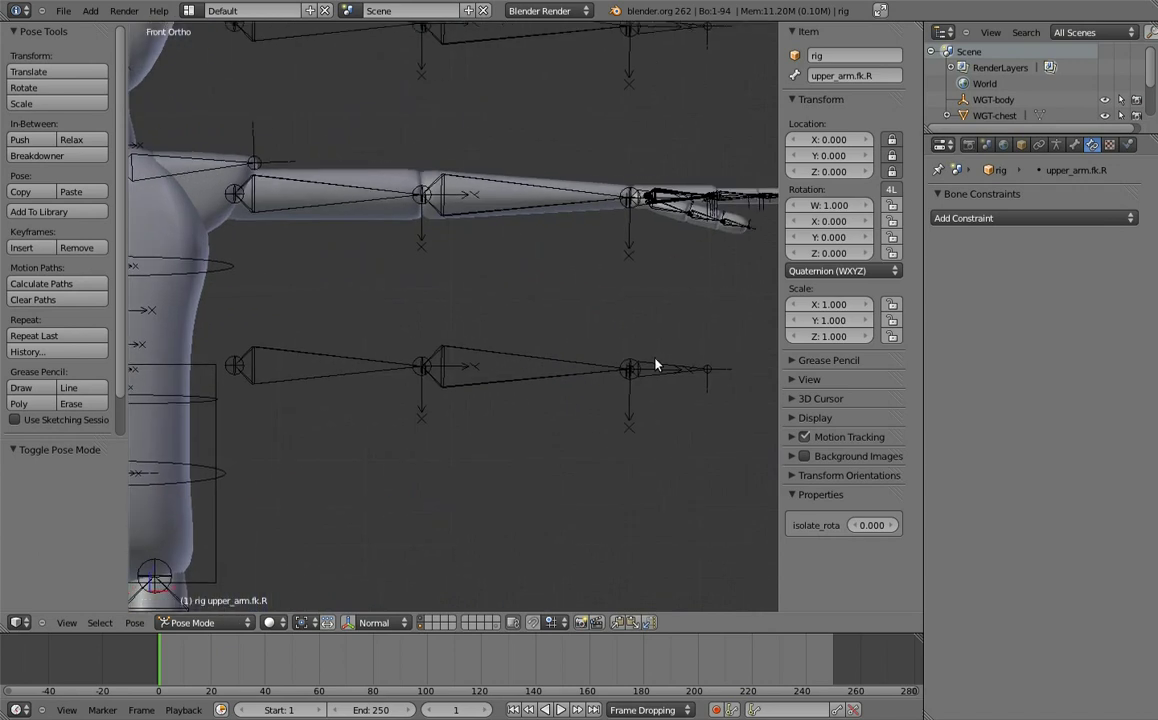
- Add IK constraints to MCH-forearm.ik.L and .R targeting hand.ik.L and hand.ik.R
right_click(655, 368)
right_click(582, 368, "shift")
key("ctrl+shift+c")
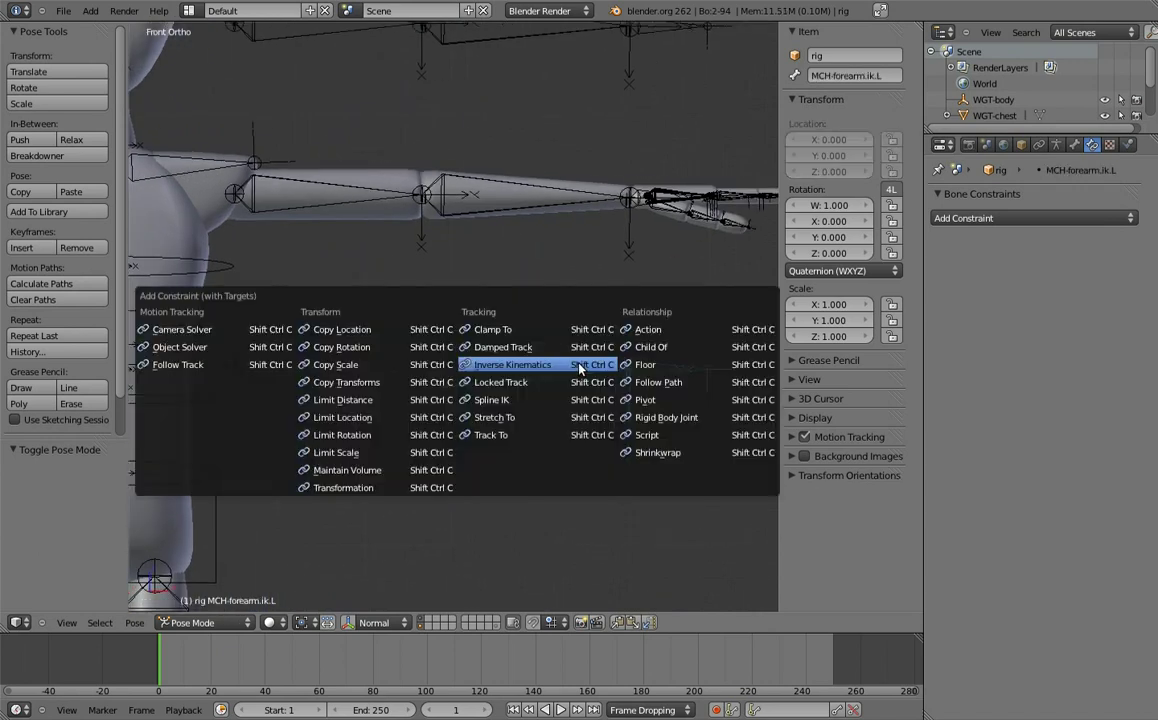
left_click(565, 293)
scroll(494, 388, "down", 4)
middle_click_drag(499, 310, 730, 320, "shift")
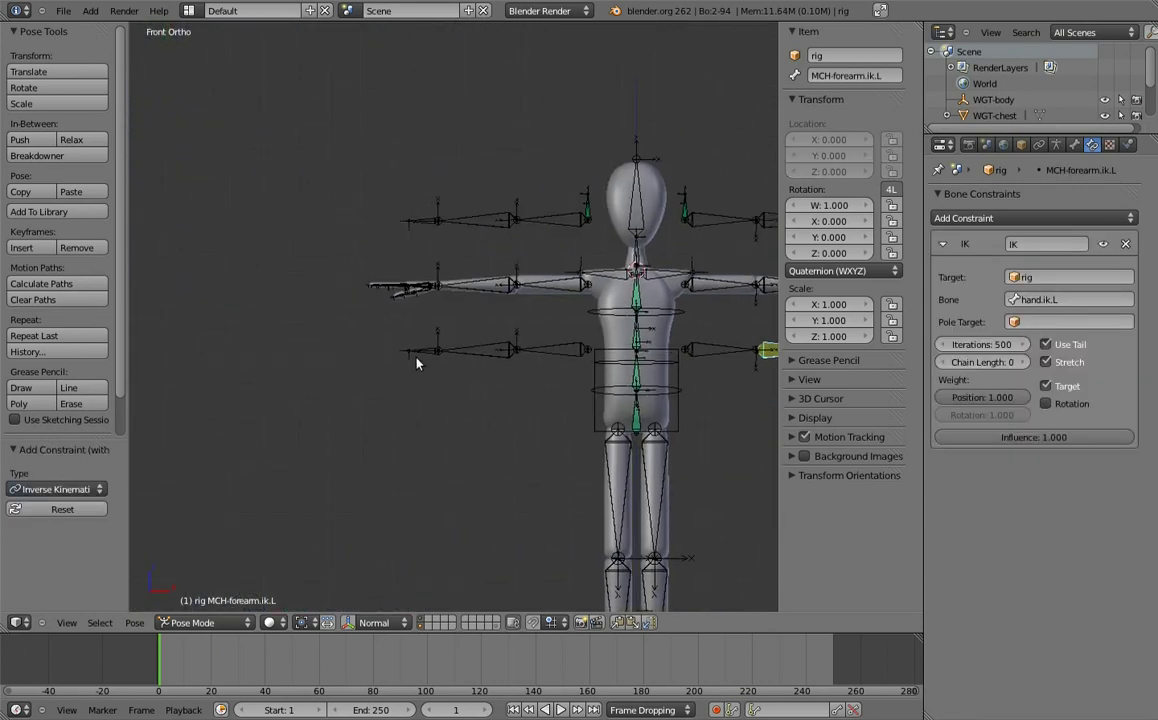
right_click(475, 349)
key("ctrl+shift+c")
left_click(450, 330)
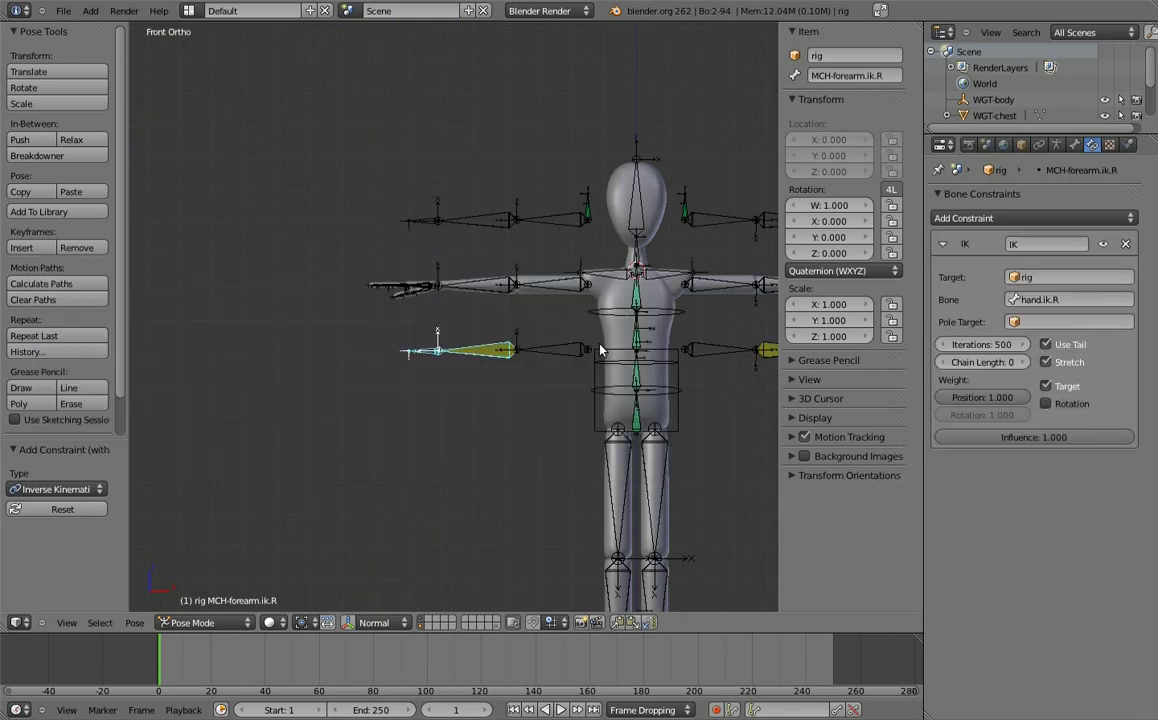
- Set the IK chain length to 2 and expand the bone's inverse kinematics settings
middle_click_drag(638, 330, 378, 302, "shift")
right_click(555, 348)
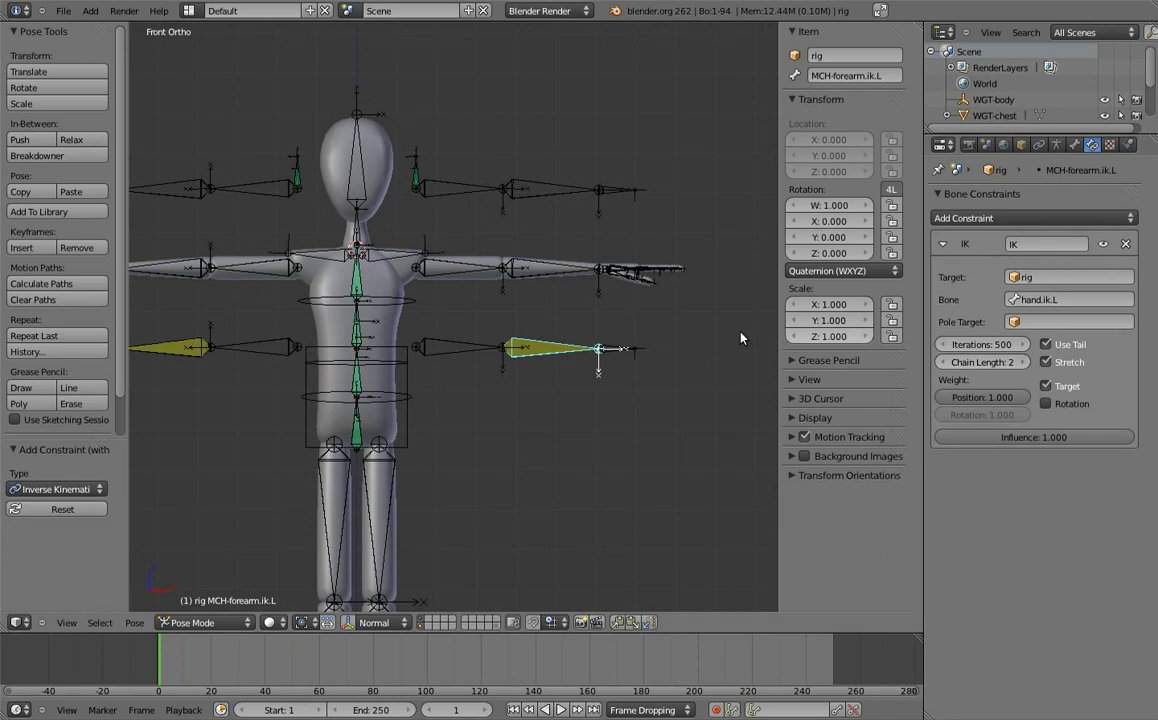
key("ctrl+z")
double_click(1022, 362)
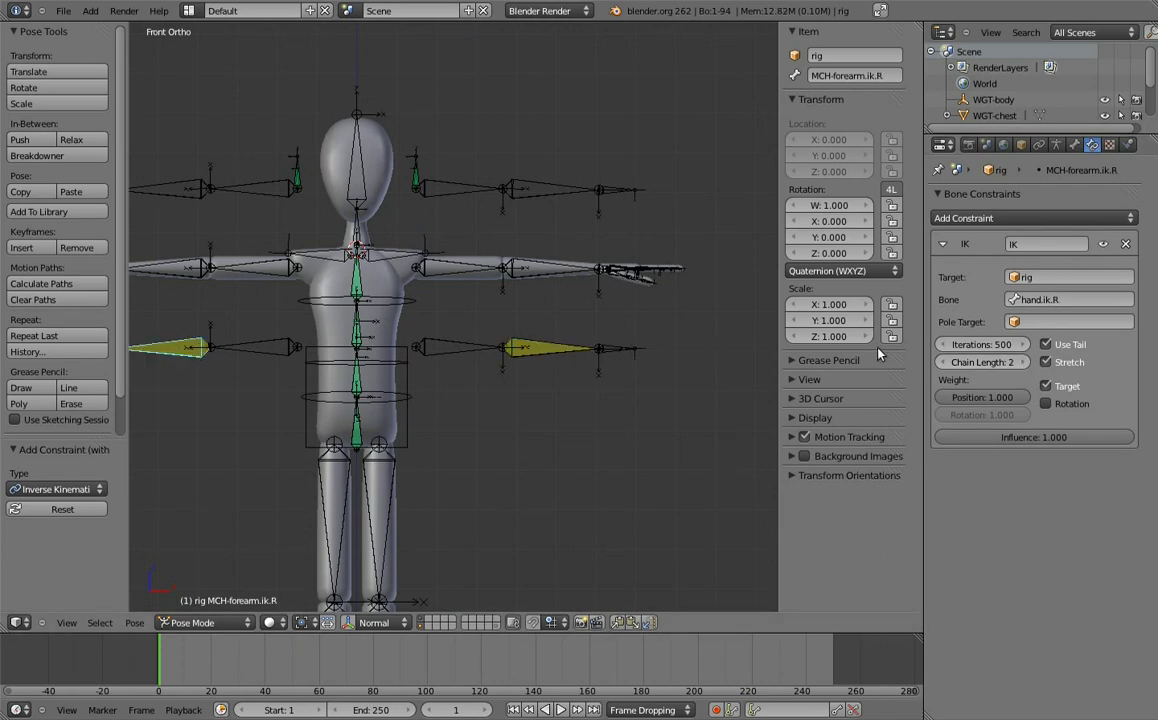
left_click(1074, 145)
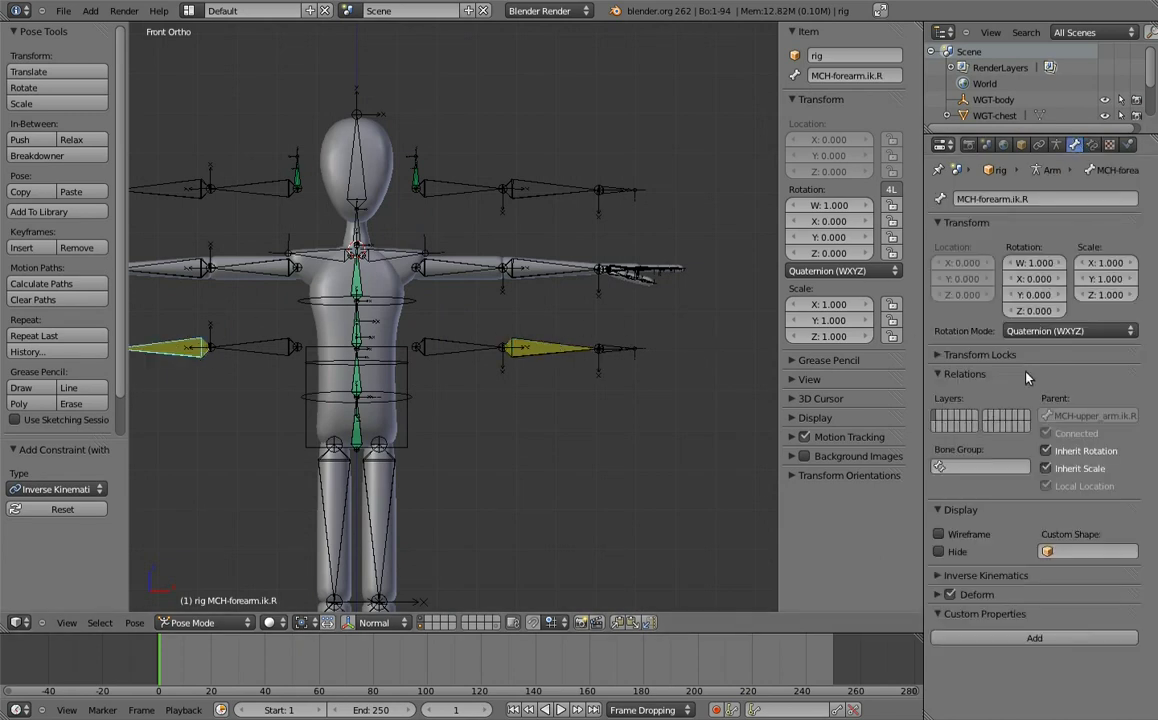
left_click(946, 576)
- In Edit Mode, extrude new bones from the IK upper arms 0.070 along Y
key("KP_3")
key("Tab")
key("g")
key("y")
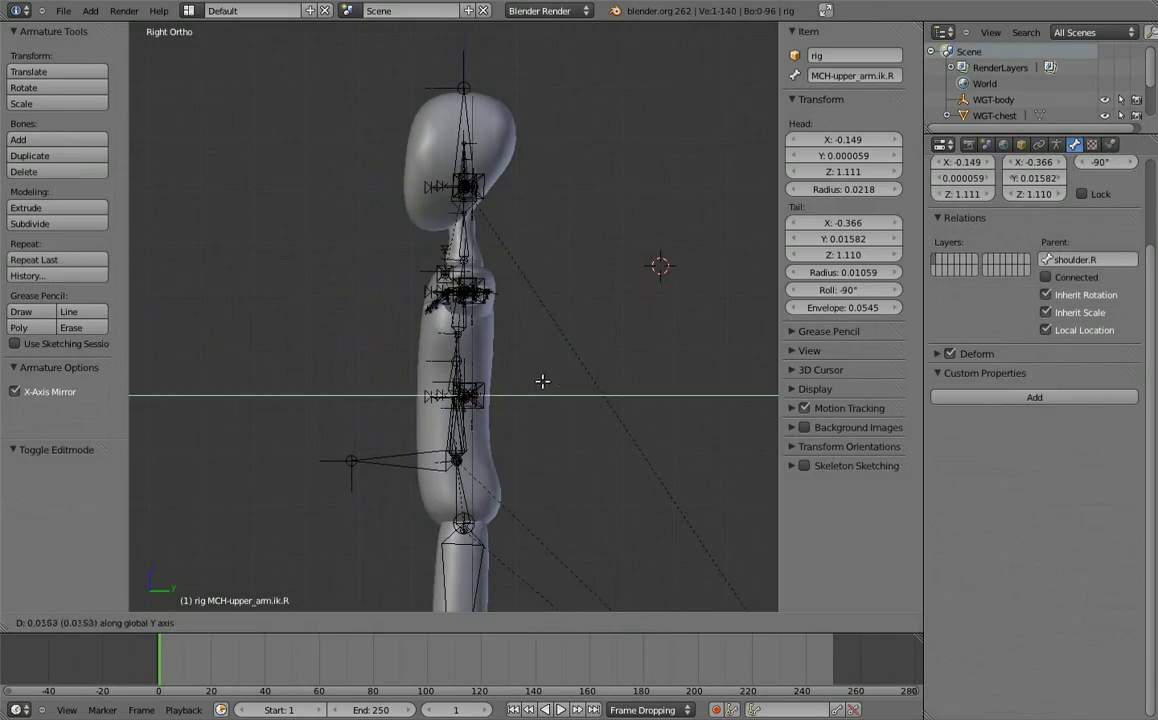
left_click(571, 384)
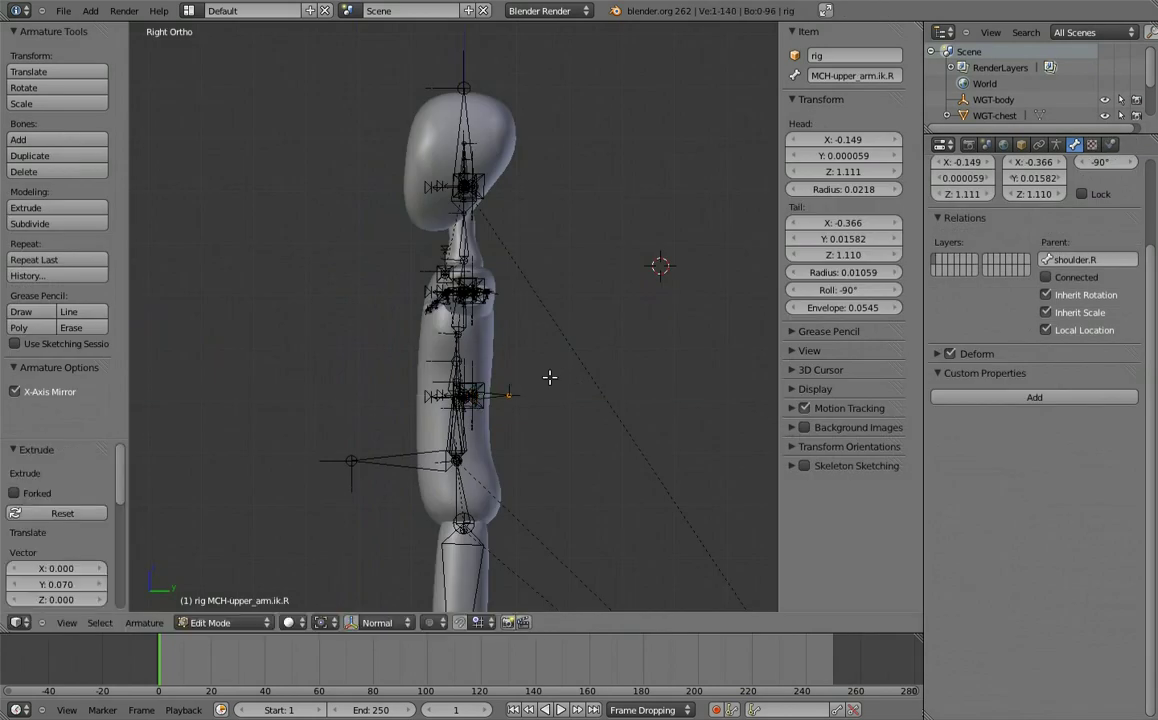
- Parent the two new bones to MCH-chest.02 with Keep Offset
mouse_move(546, 386)
middle_mouse_down("shift")
mouse_move(584, 362)
mouse_move(548, 339)
mouse_move(553, 395)
middle_mouse_up("shift")
scroll(584, 362, "up", 3)
right_click(549, 411)
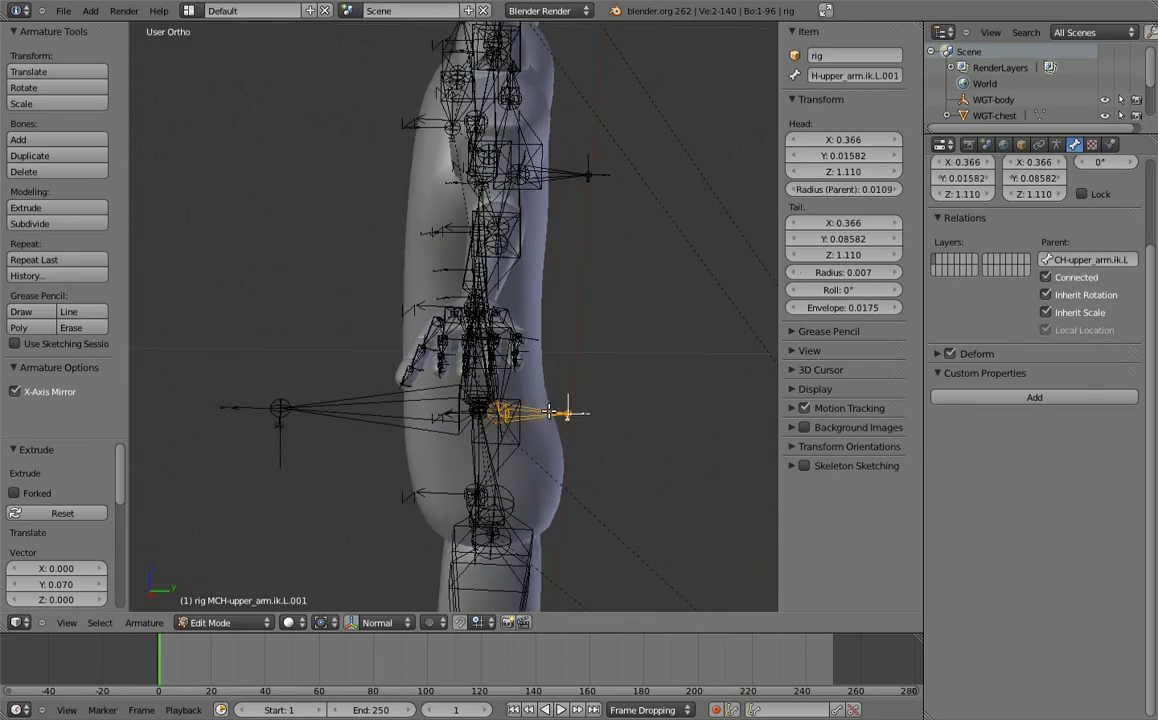
right_click(562, 177, "shift")
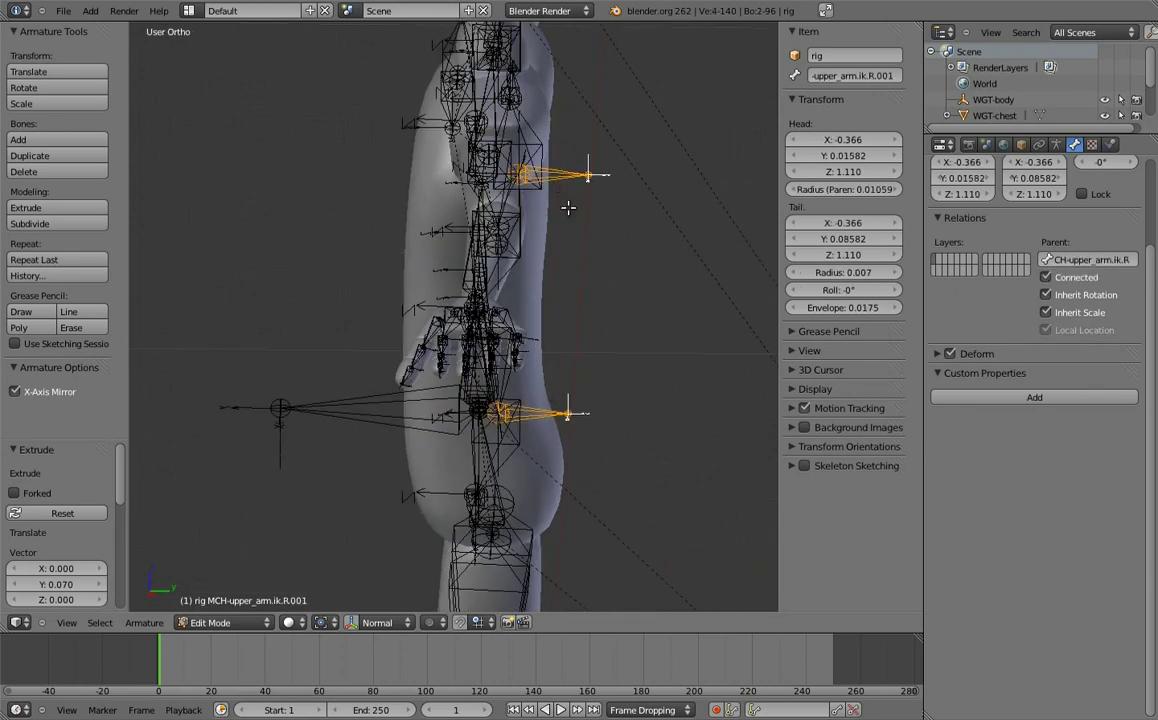
mouse_move(579, 352)
middle_mouse_down()
mouse_move(592, 313)
mouse_move(615, 307)
mouse_move(600, 290)
middle_mouse_up()
right_click(442, 177, "shift")
key("ctrl+p")
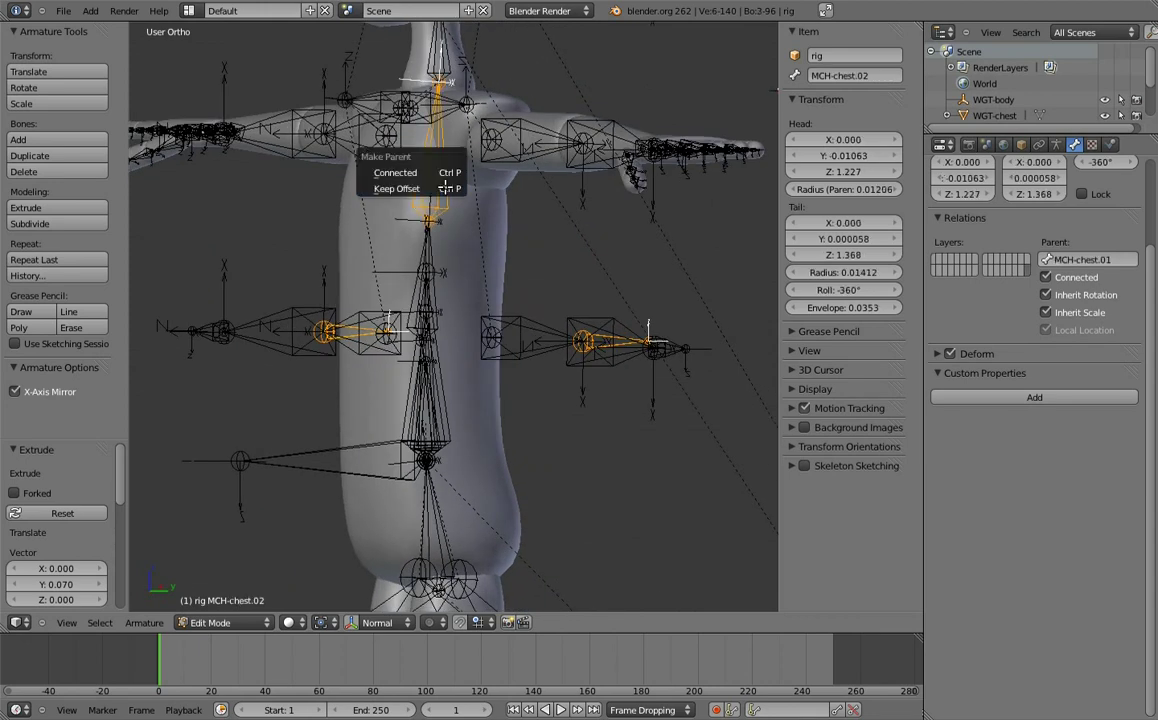
left_click(400, 175)
- Move both new bones 0.280 along Y, behind the elbows
mouse_move(569, 252)
middle_mouse_down()
mouse_move(548, 284)
mouse_move(494, 256)
middle_mouse_up()
right_click(528, 185)
right_click(535, 410, "shift")
key("KP_3")
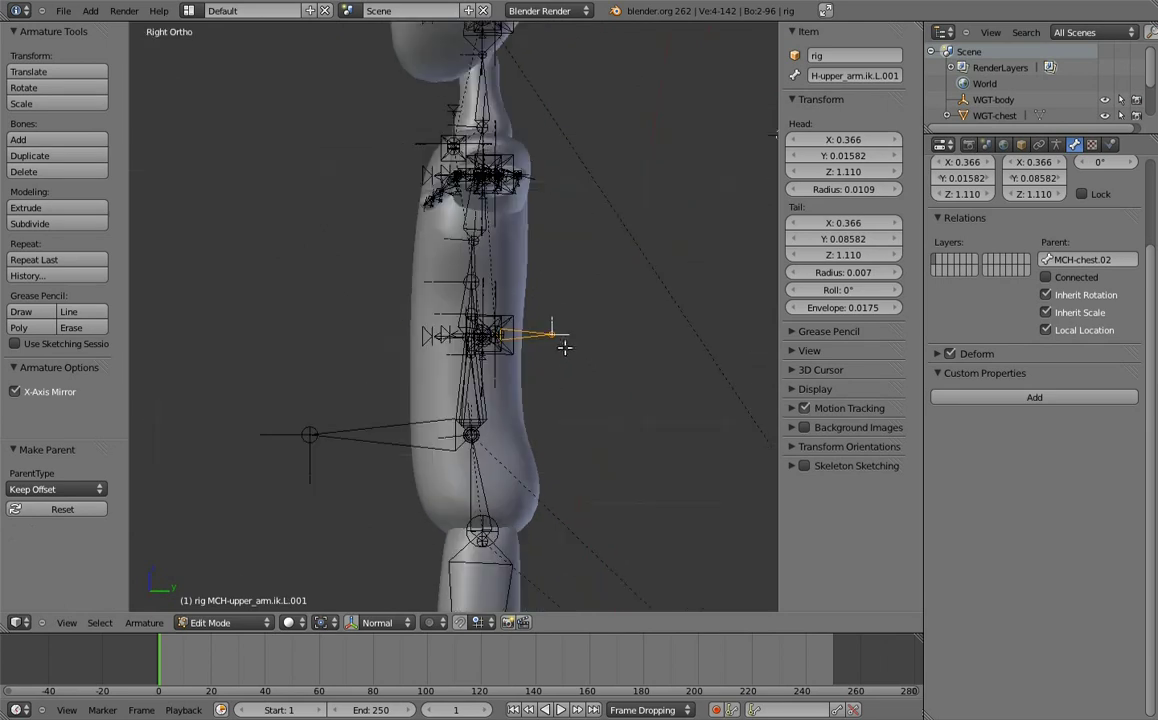
scroll(527, 323, "down", 3)
key("g")
key("y")
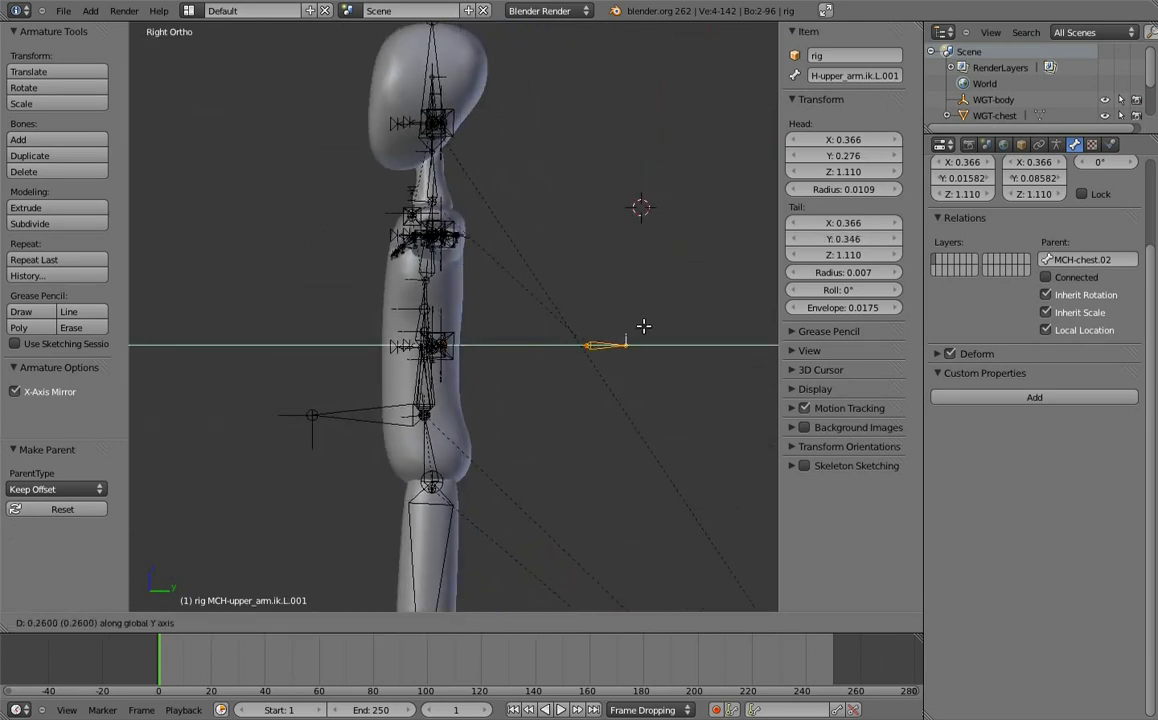
left_click(654, 332)
middle_click_drag(654, 332, 600, 338)
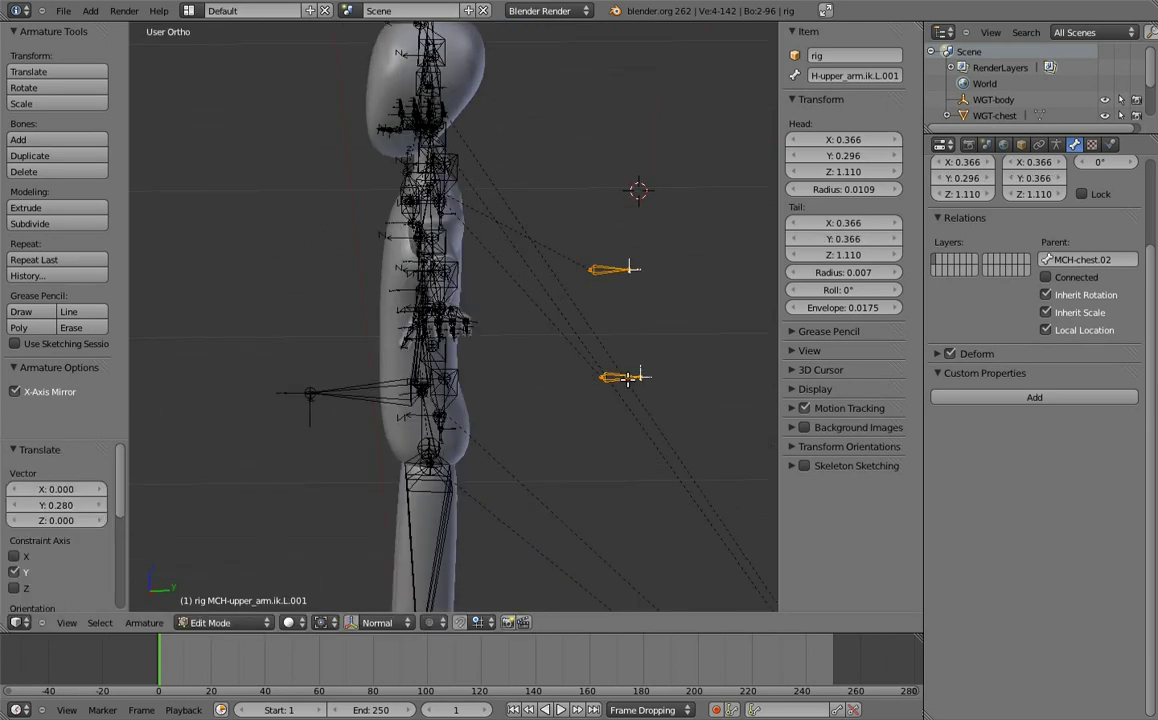
- Return to Pose Mode in front view and deselect all bones
type("elbow_targe")
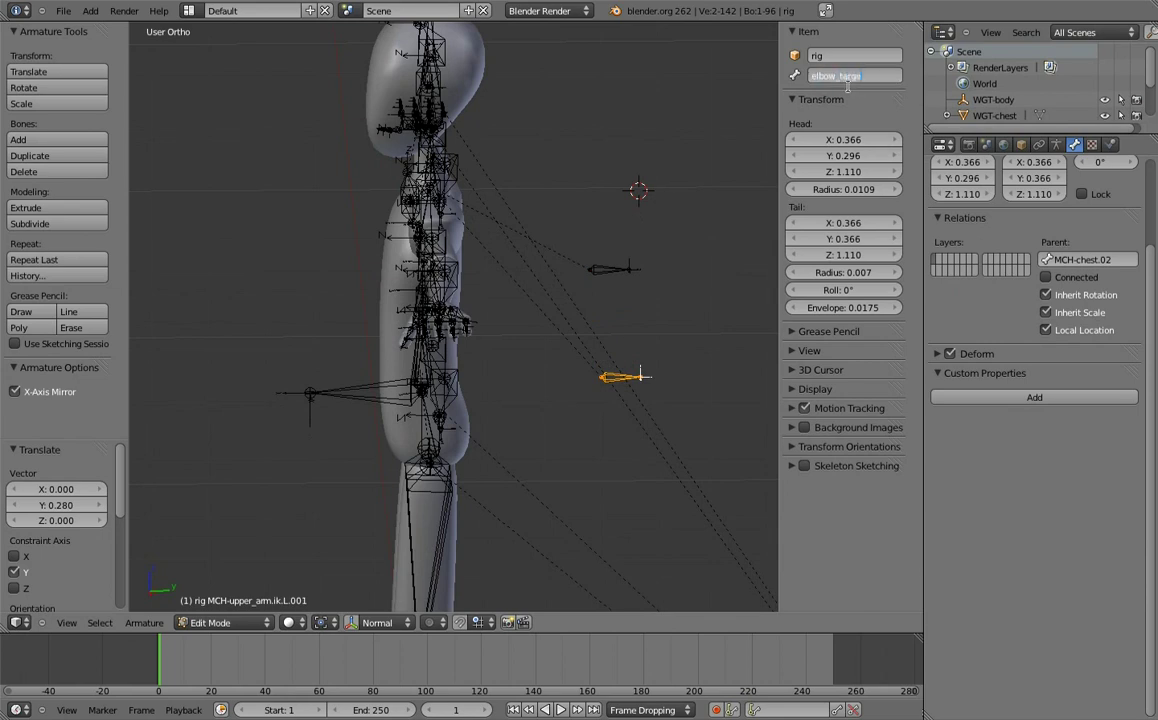
type("g")
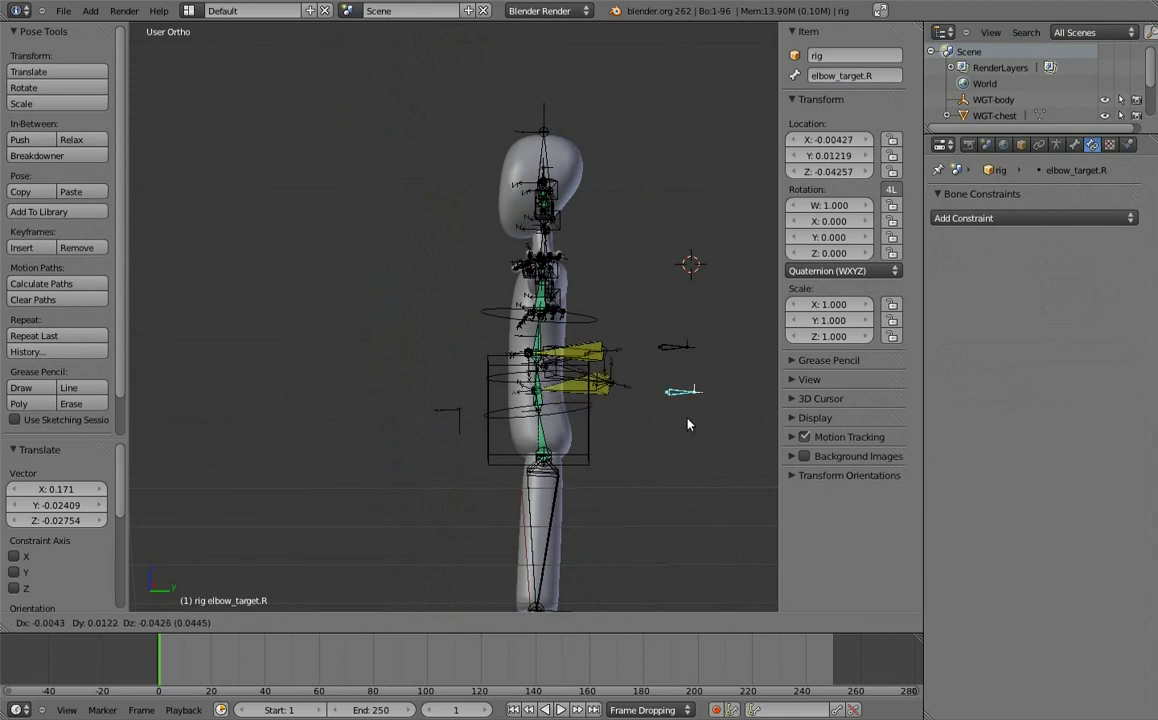
key("Escape")
key("KP_1")
key("a")
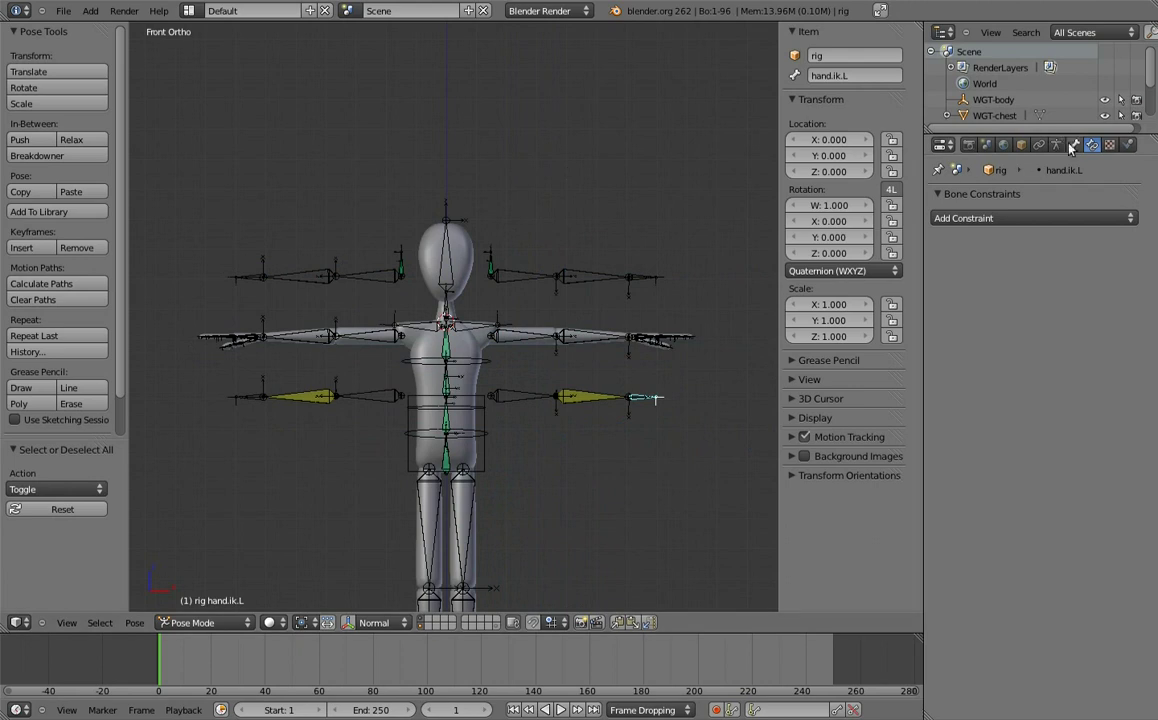
- Inspect hand.ik.R and both elbow_target bones, then return to front view
left_click(1074, 145)
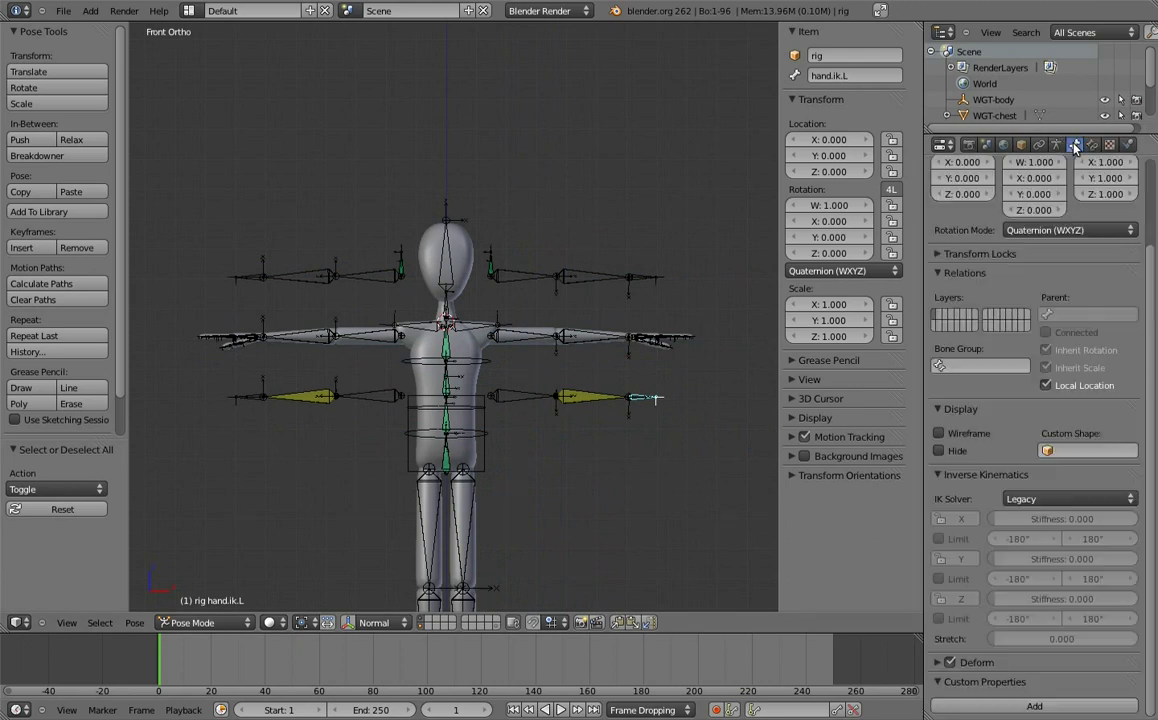
right_click(243, 397)
mouse_move(620, 315)
middle_mouse_down()
mouse_move(590, 320)
mouse_move(620, 369)
middle_mouse_up()
right_click(615, 362)
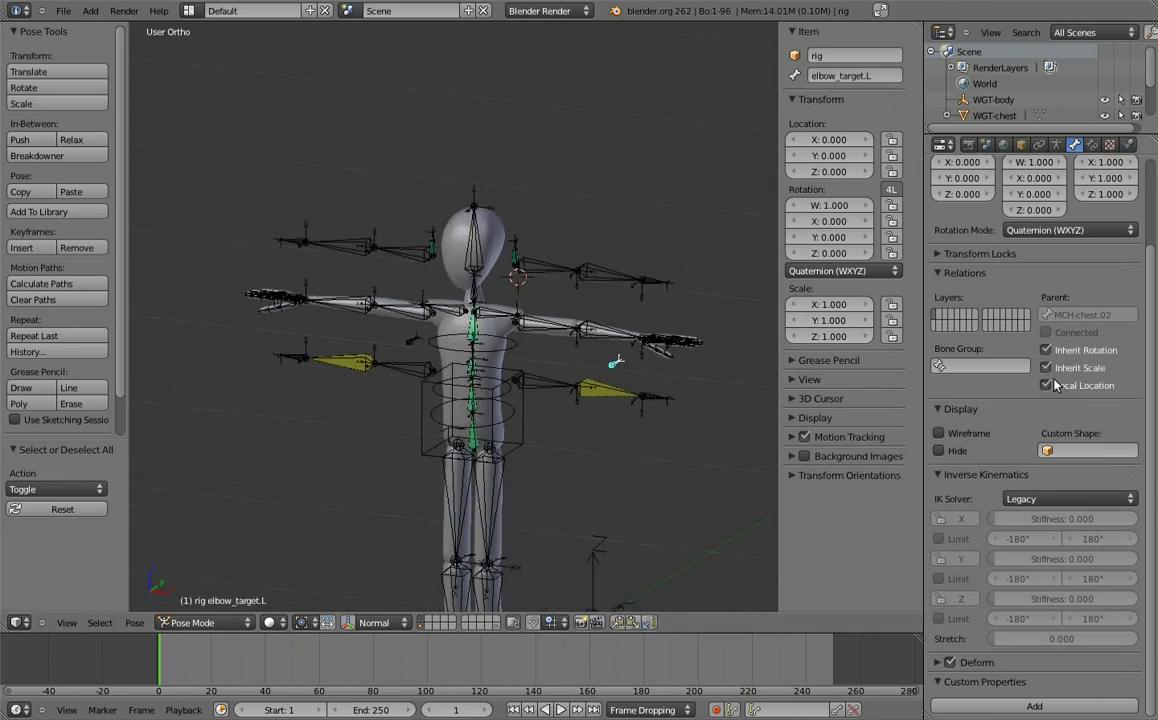
right_click(378, 310)
key("KP_1")
scroll(470, 330, "up", 3)
- Add Copy Rotation constraints so upper_arm.L, forearm.L and hand.L follow their FK bones
right_click(490, 212)
right_click(495, 328, "shift")
key("ctrl+shift+c")
left_click(337, 303)
right_click(626, 216)
right_click(620, 328, "shift")
key("ctrl+shift+c")
left_click(620, 328)
middle_click_drag(745, 252, 551, 279, "shift")
right_click(535, 241)
right_click(508, 357)
scroll(520, 330, "up", 5)
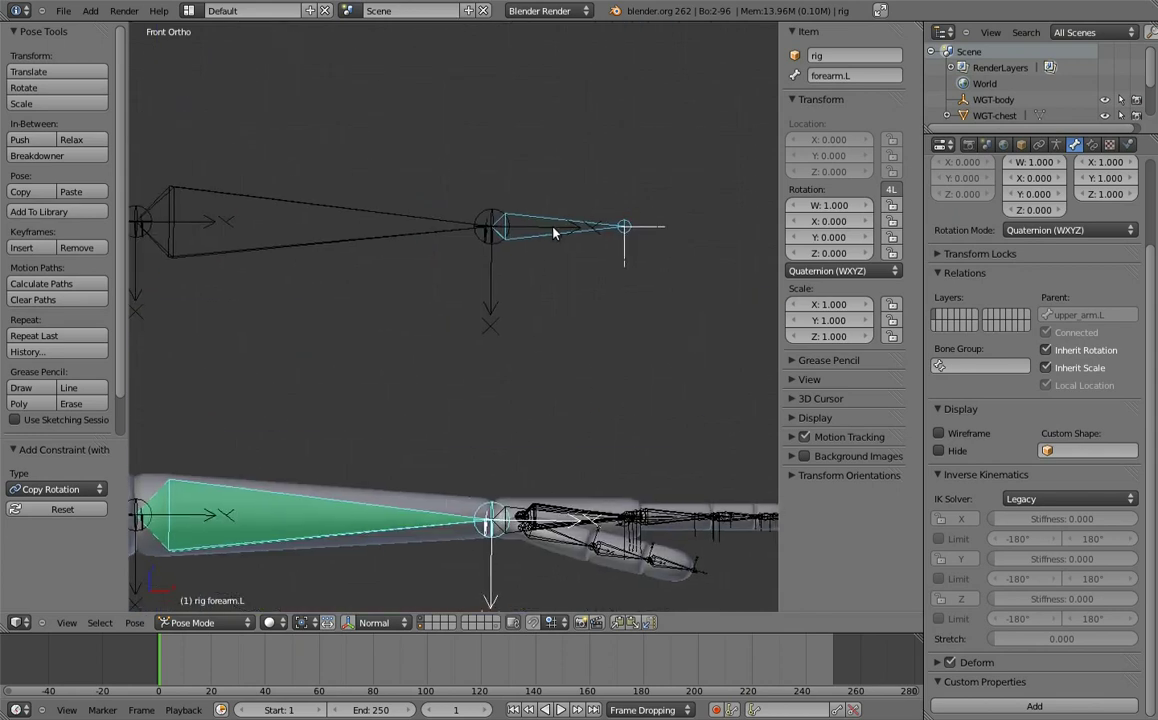
right_click(505, 510)
key("ctrl+shift+c")
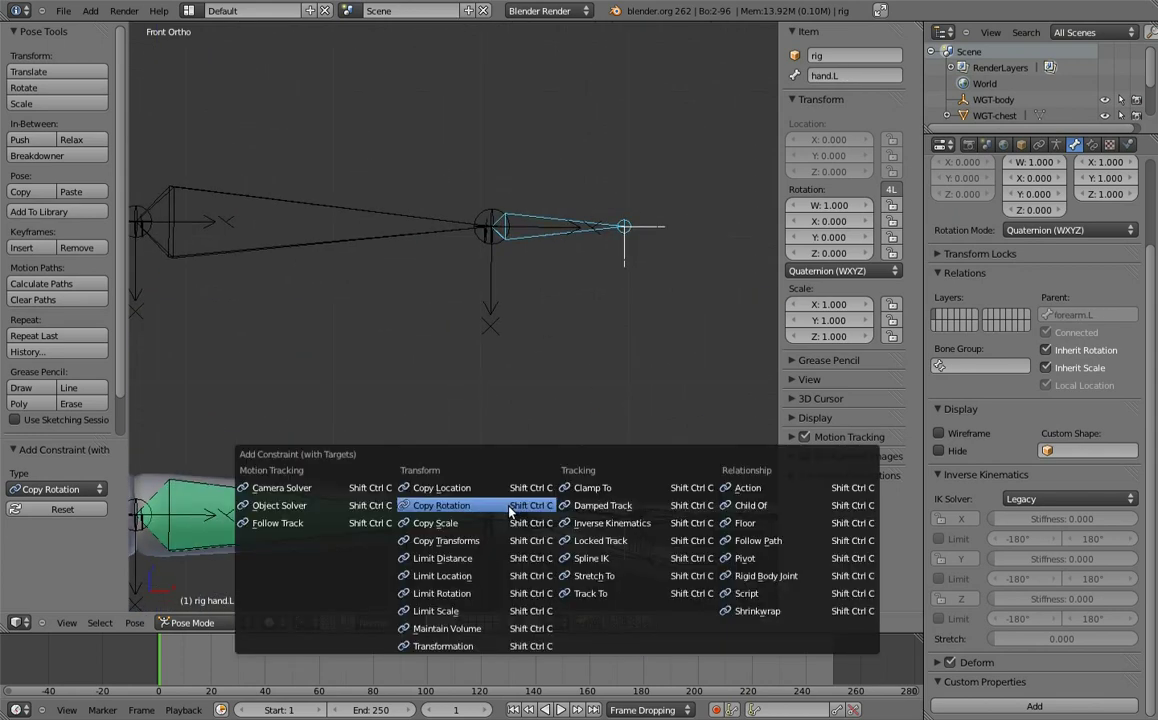
left_click(510, 505)
- Add second Copy Rotation constraints so upper_arm.L, forearm.L and hand.L also follow their IK bones
scroll(534, 281, "down", 6)
right_click(400, 445)
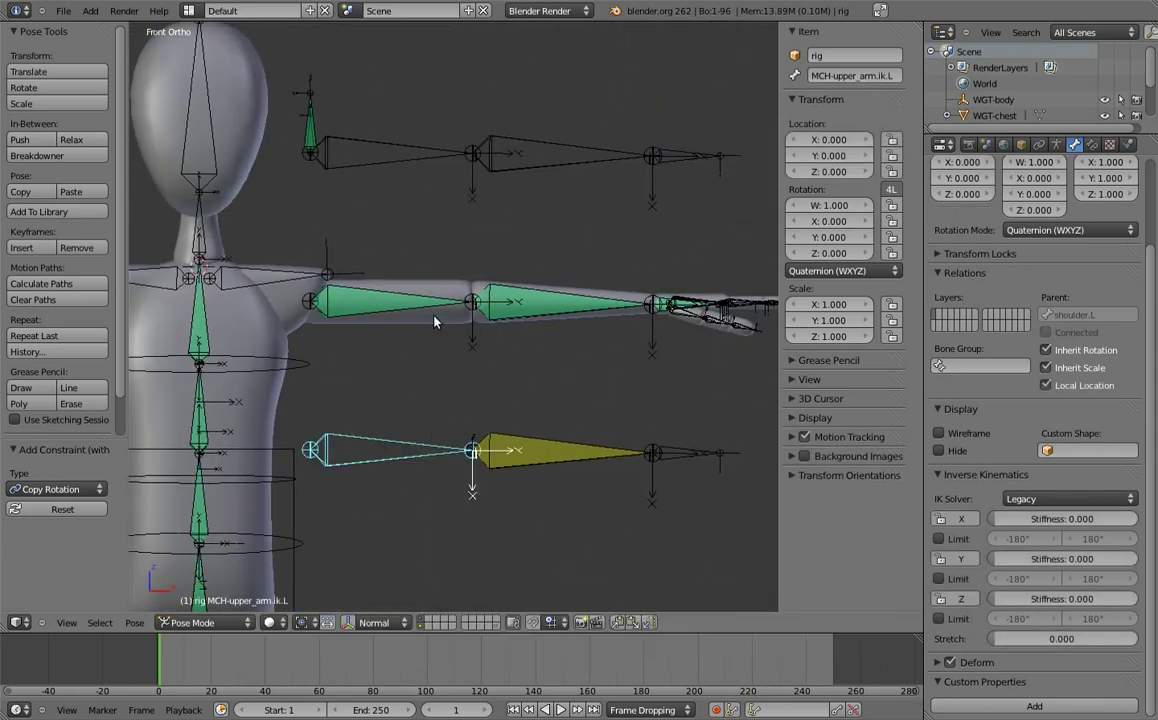
key("ctrl+shift+c")
left_click(406, 300)
right_click(530, 425)
right_click(543, 305, "shift")
key("ctrl+shift+c")
left_click(543, 302)
middle_click_drag(646, 313, 538, 444, "shift")
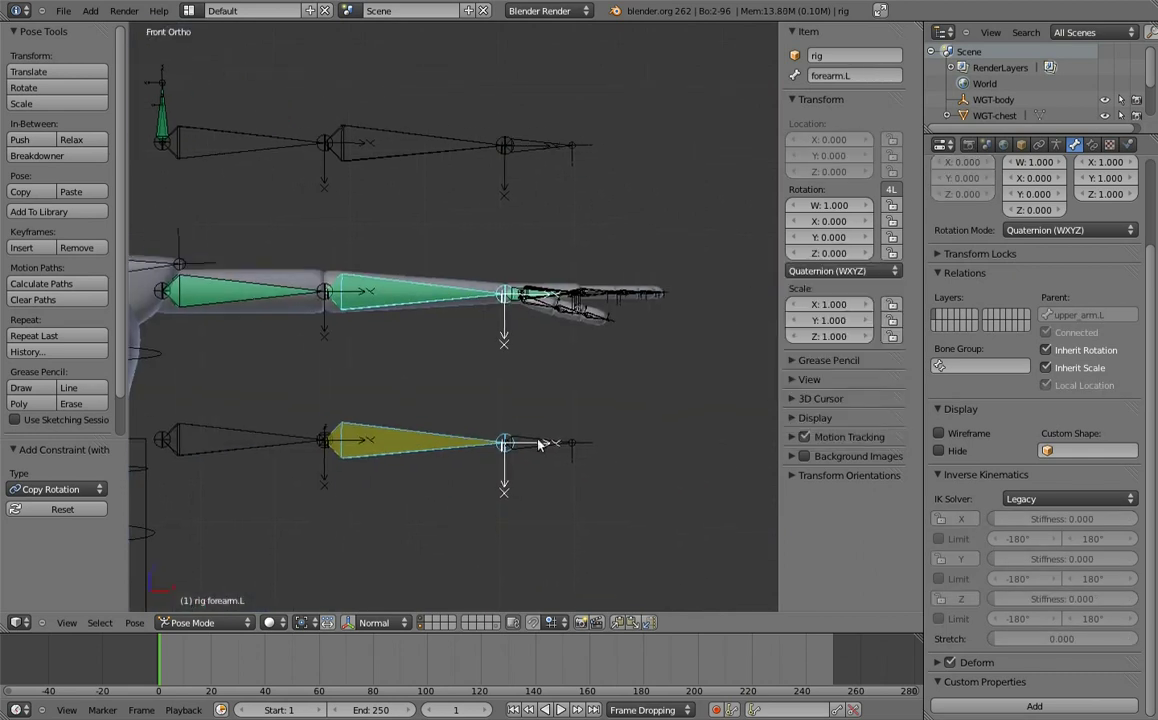
scroll(515, 340, "up", 5)
right_click(558, 490)
key("ctrl+shift+c")
left_click(540, 485)
middle_click_drag(487, 437, 532, 287, "shift")
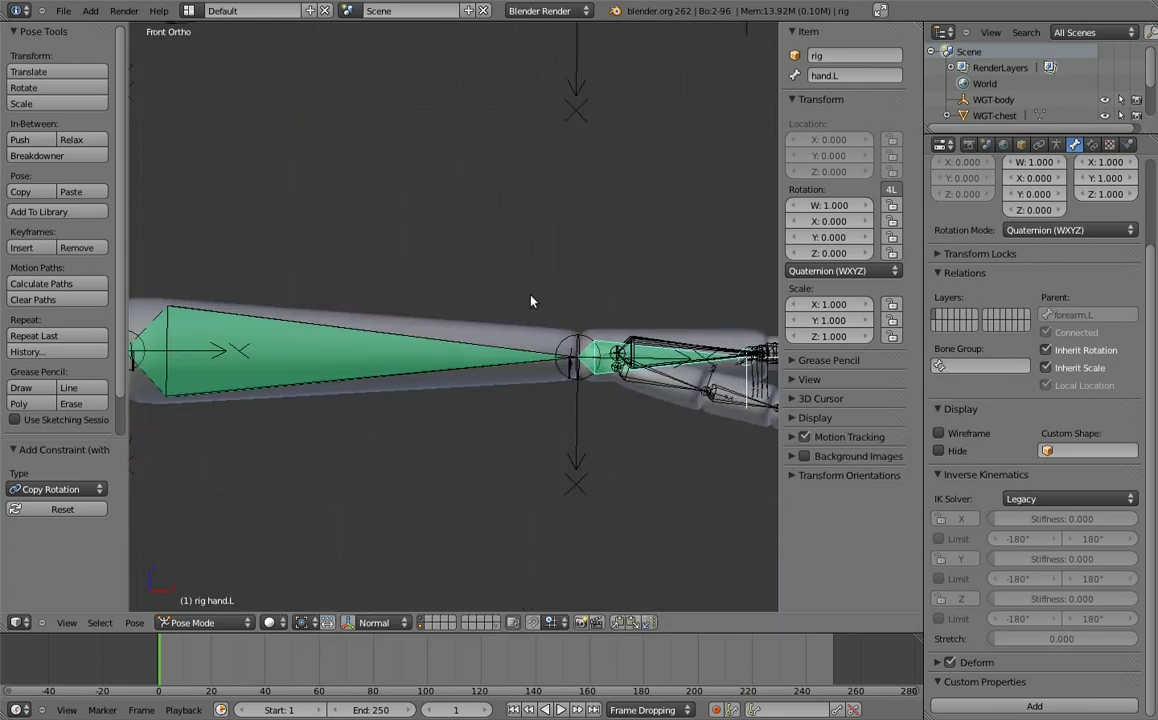
scroll(533, 385, "down", 6)
middle_click_drag(530, 297, 662, 302, "shift")
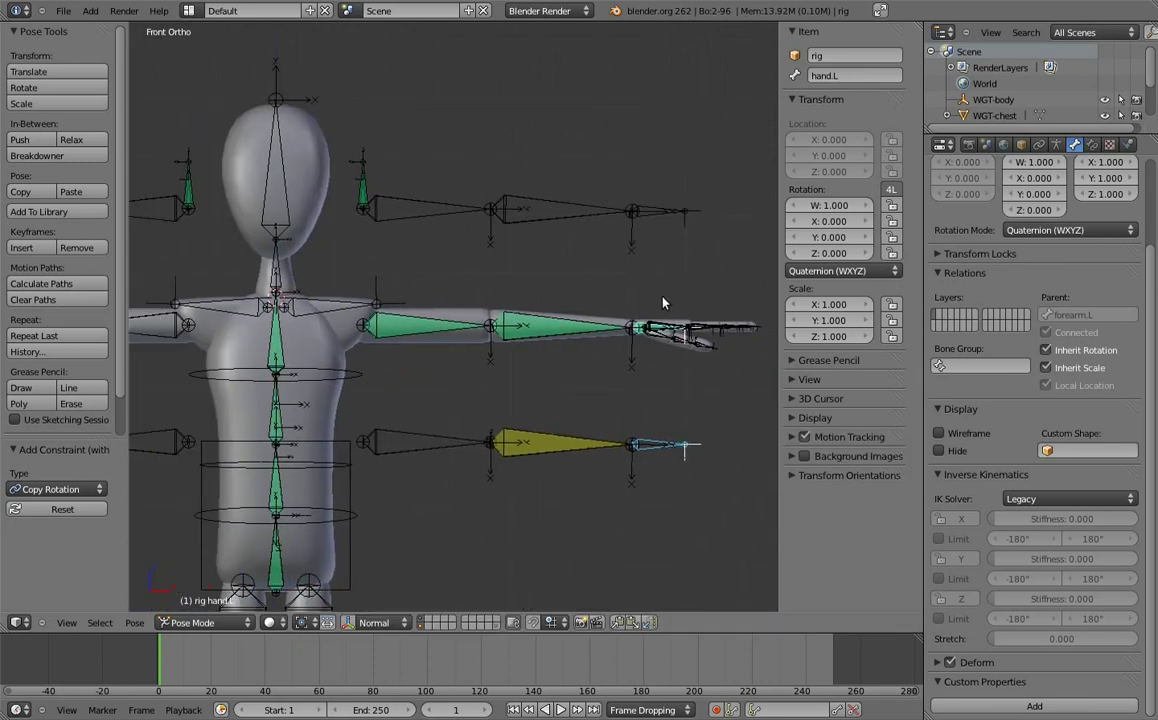
middle_click_drag(578, 378, 655, 409, "shift")
- Name the new custom property on the hand.ik.L bone fk_ik
right_click(676, 447)
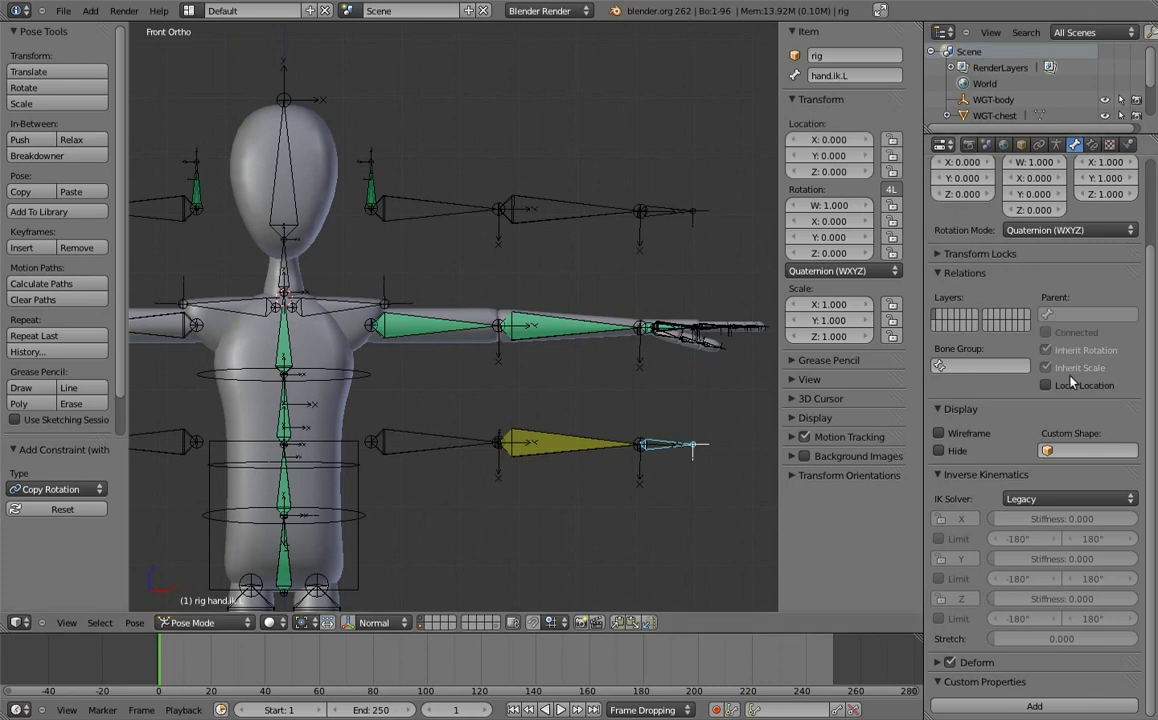
scroll(1099, 522, "down", 1)
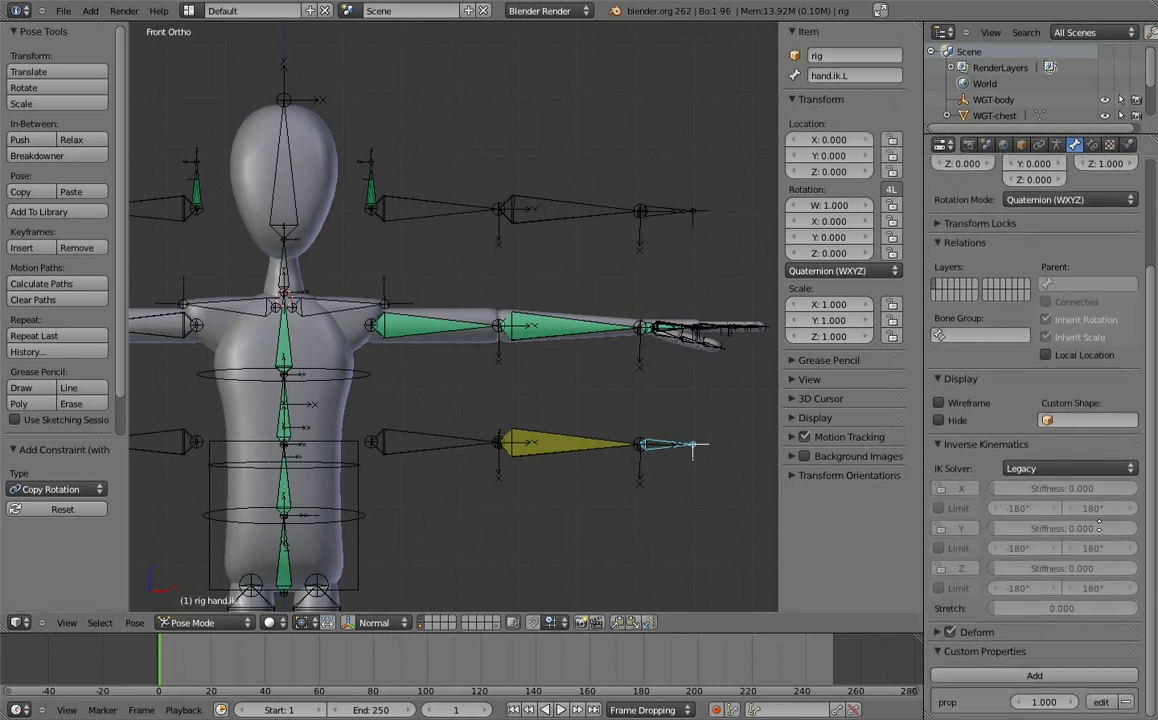
left_click(944, 452)
left_click(1112, 533)
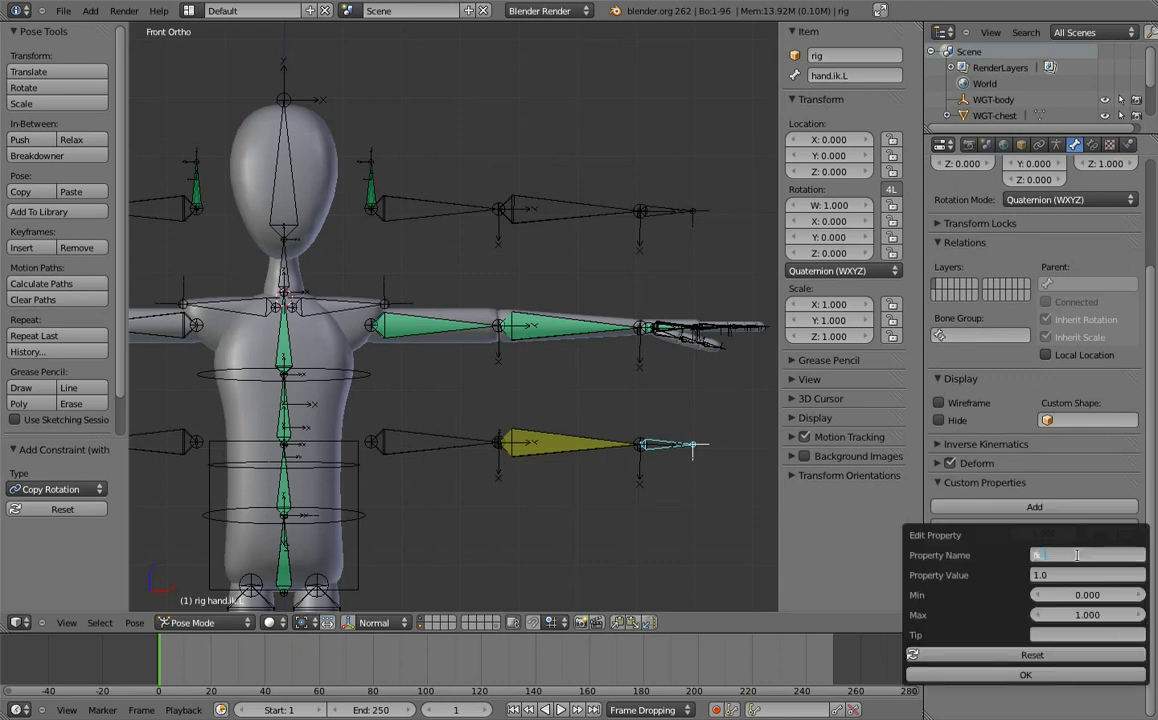
type("_ik")
key("Return")
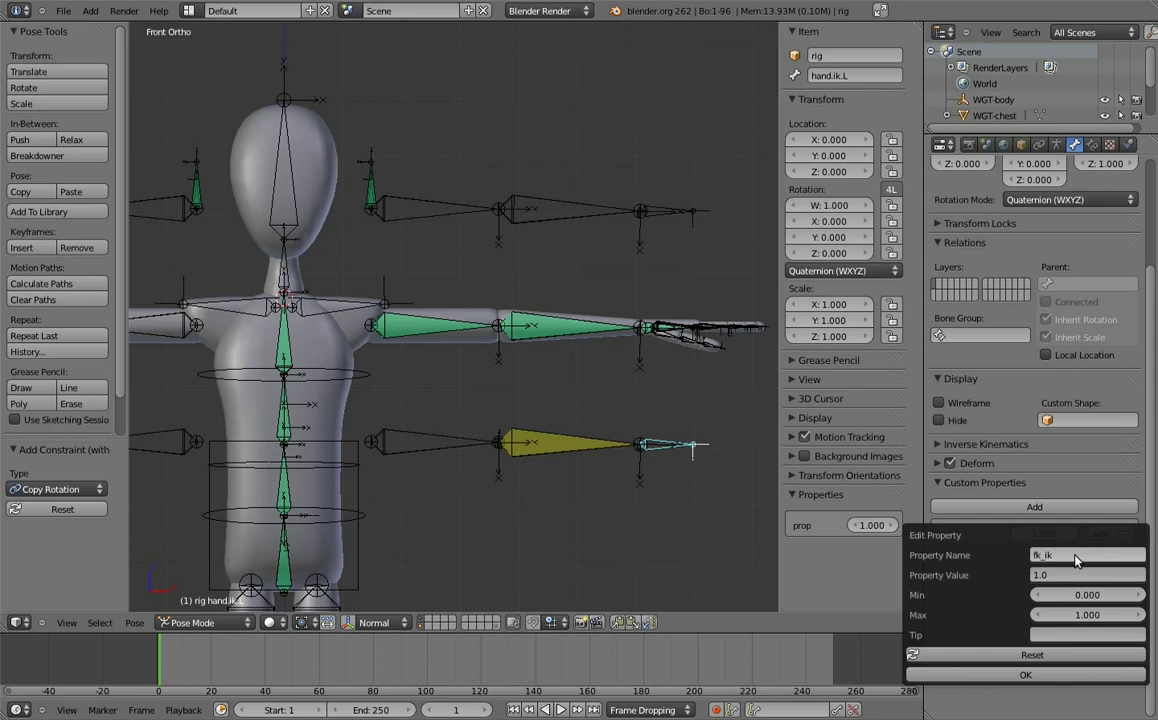
left_click(1030, 675)
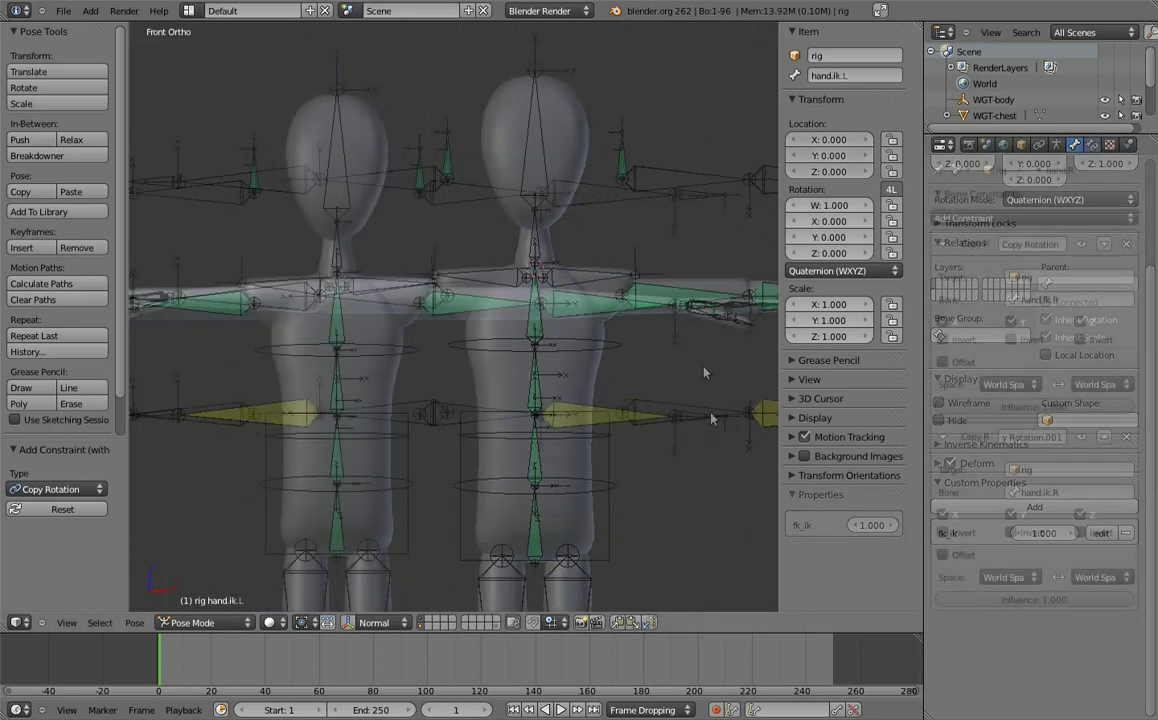
- Copy the fk_ik data path and add a driver to upper_arm.L's IK influence
right_click(864, 538)
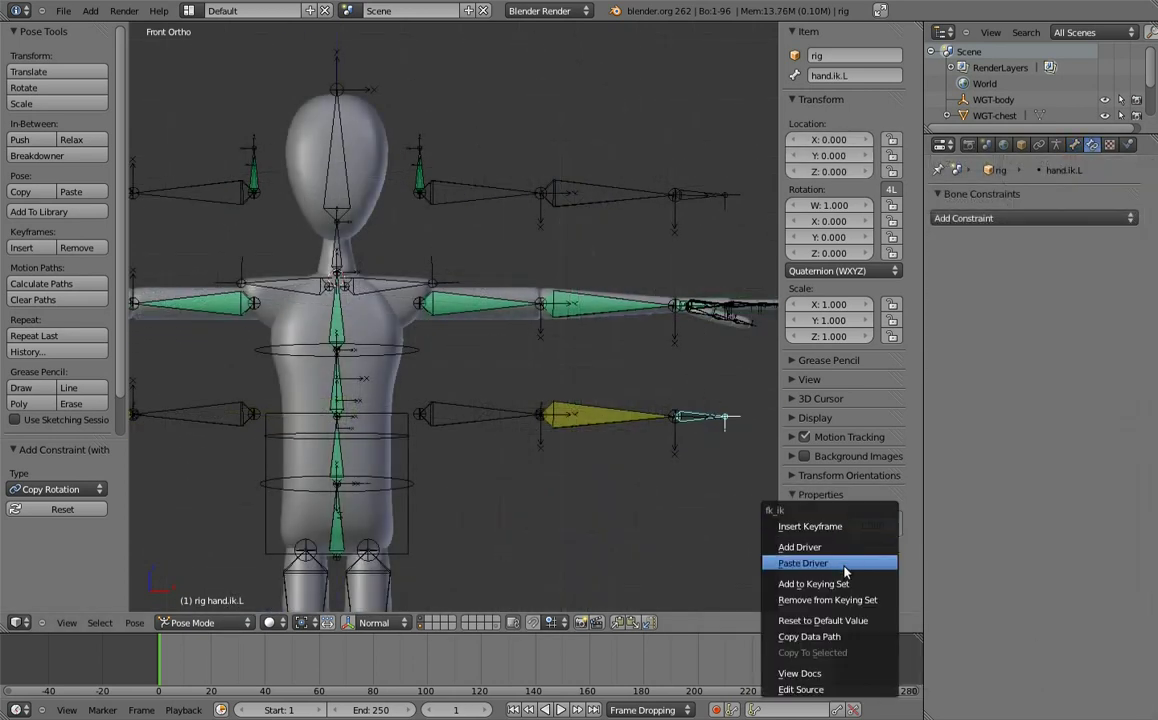
left_click(815, 645)
right_click(474, 302)
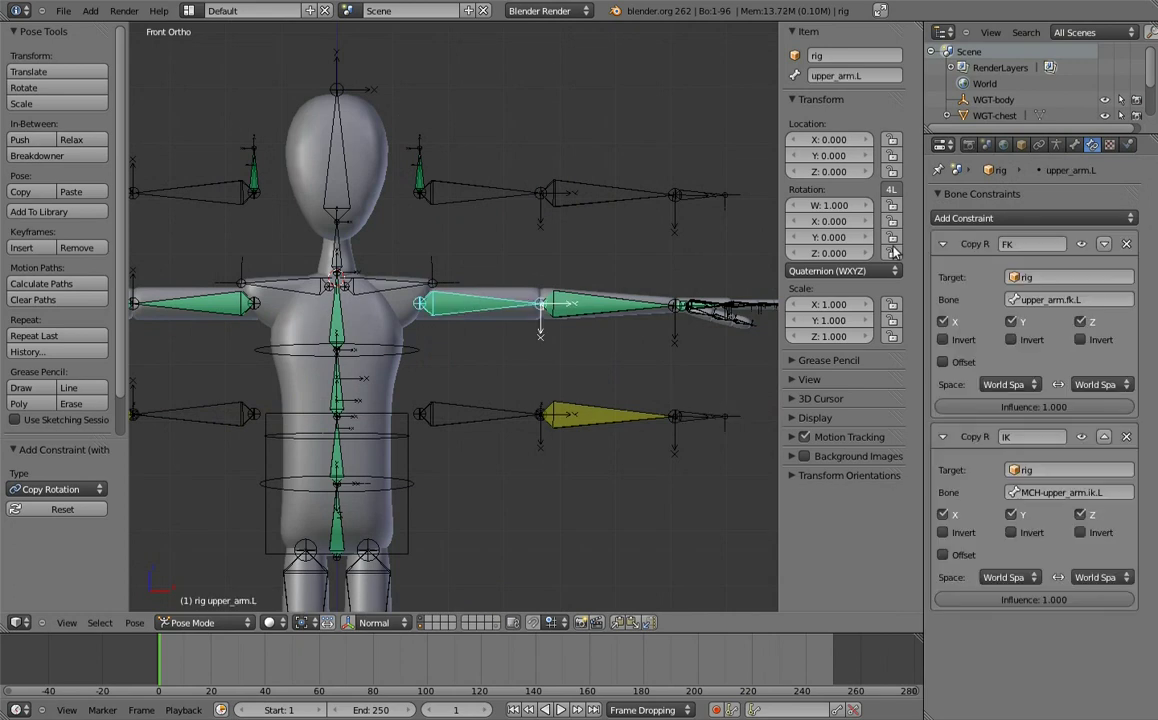
right_click(1022, 599)
left_click(1015, 561)
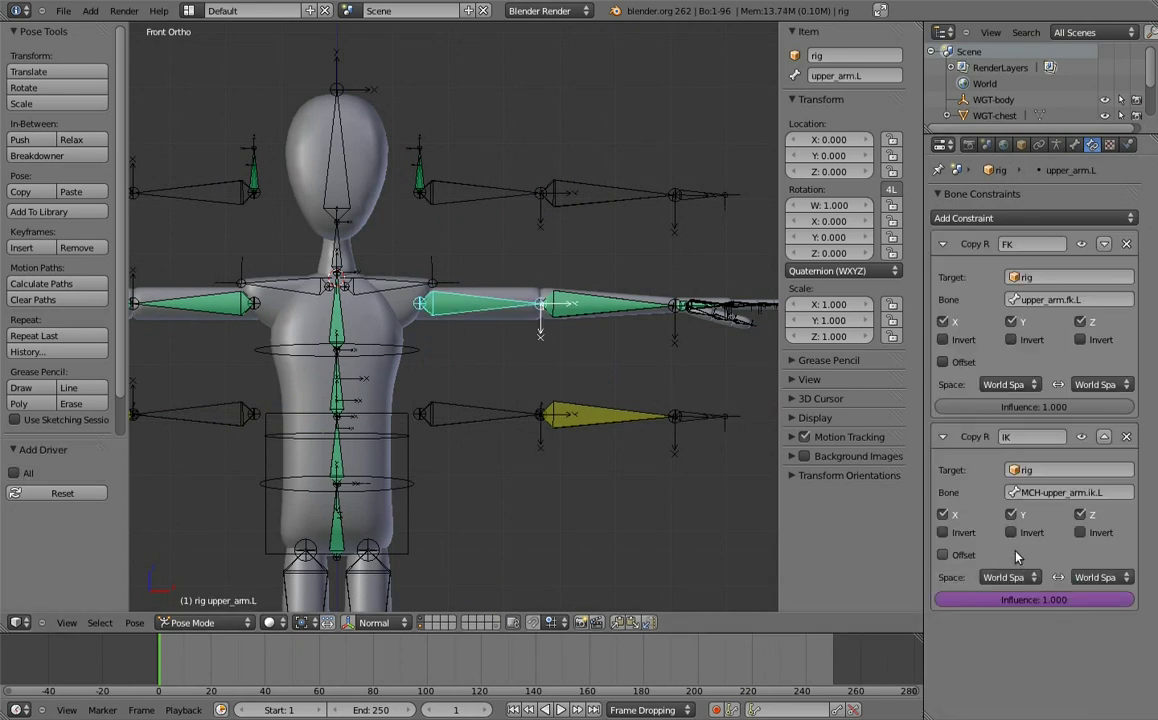
- Split the view into a Graph Editor in Drivers mode showing the upper arm IK influence driver
left_click_drag(913, 31, 438, 100)
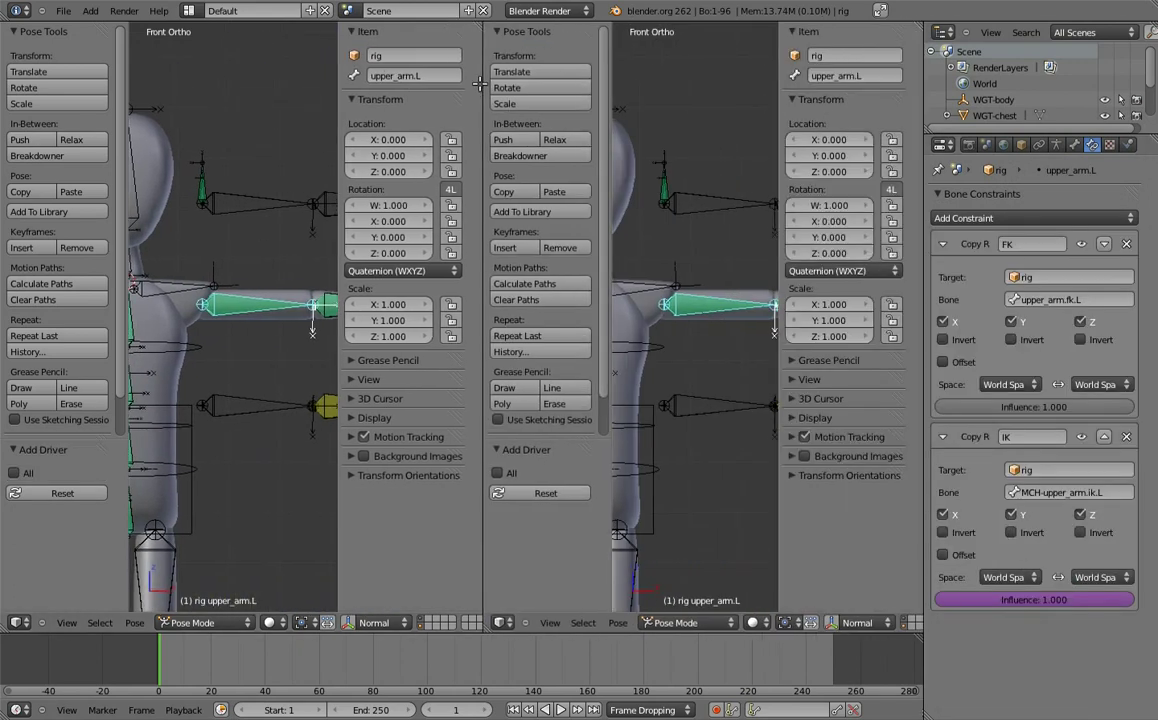
left_click(16, 622)
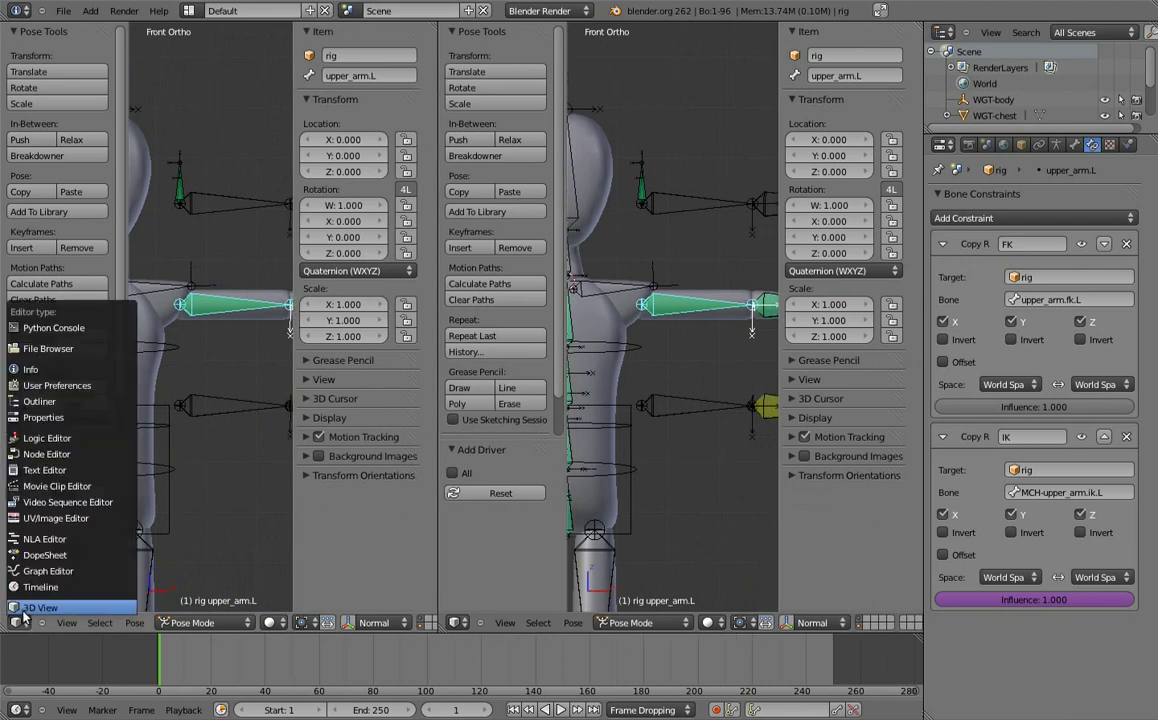
left_click(48, 571)
left_click(276, 623)
left_click(271, 593)
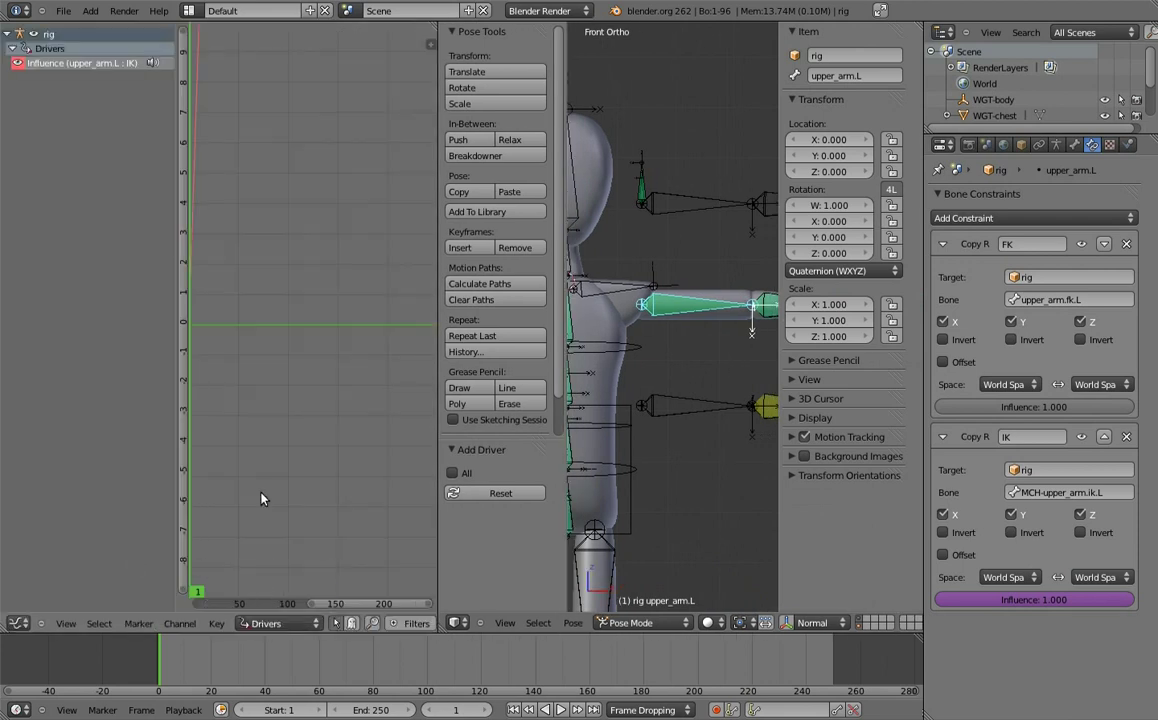
left_click(87, 66)
key("n")
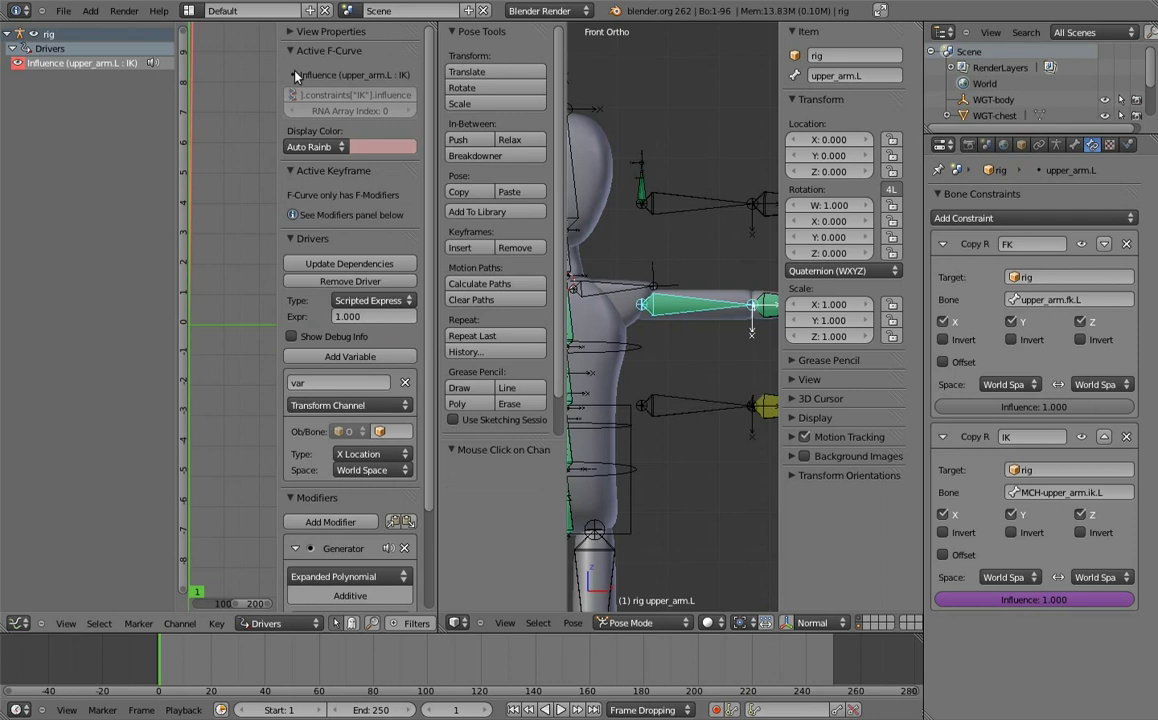
left_click(292, 50)
left_click(293, 70)
left_click(288, 347)
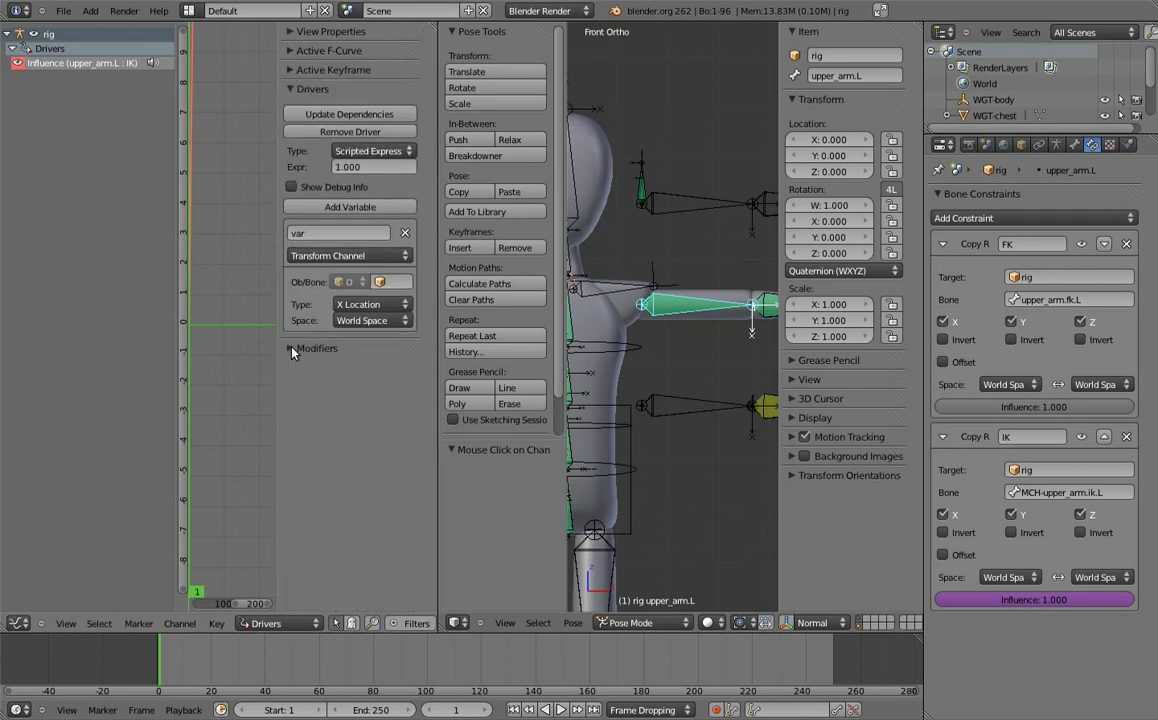
- Set the driver variable to Single Property on the rig and the driver type to Sum Values
left_click(378, 255)
left_click(380, 236)
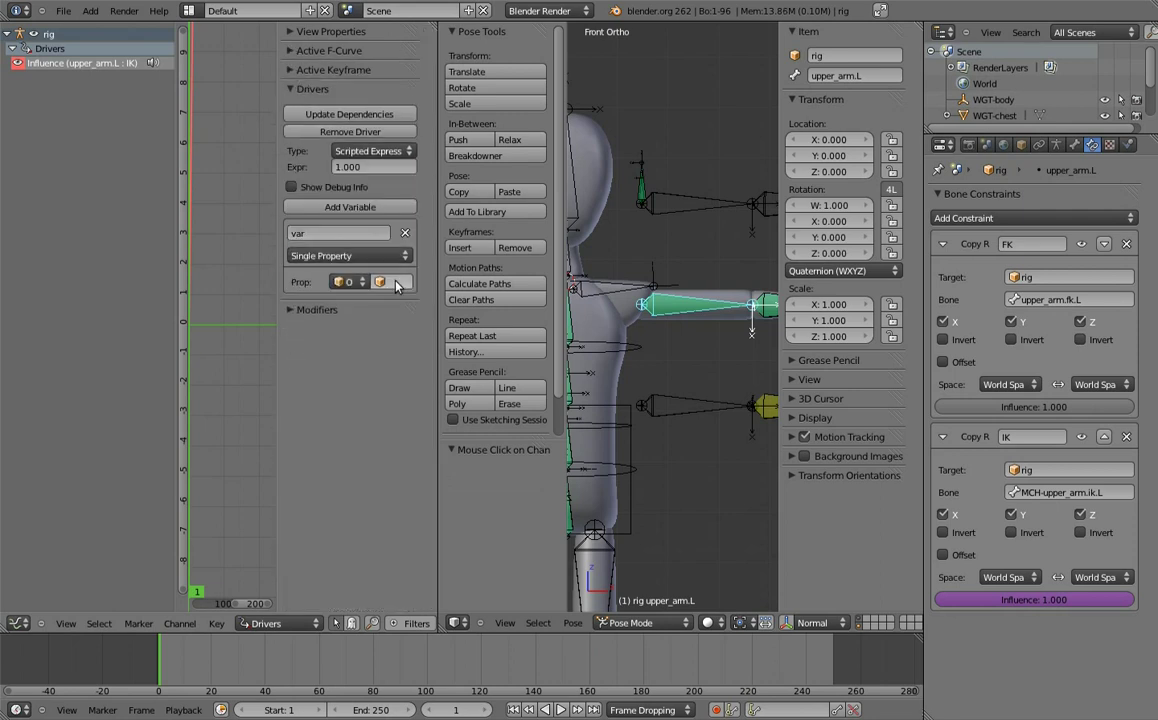
left_click(399, 285)
left_click(385, 303)
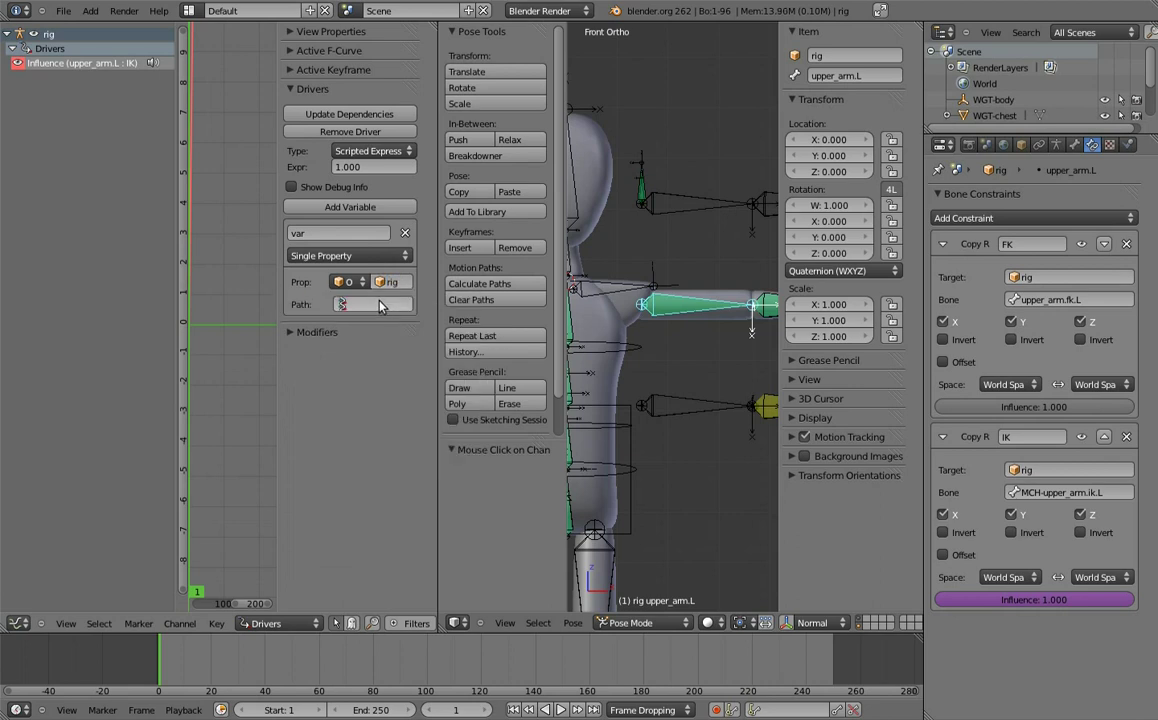
left_click(352, 151)
left_click(350, 112)
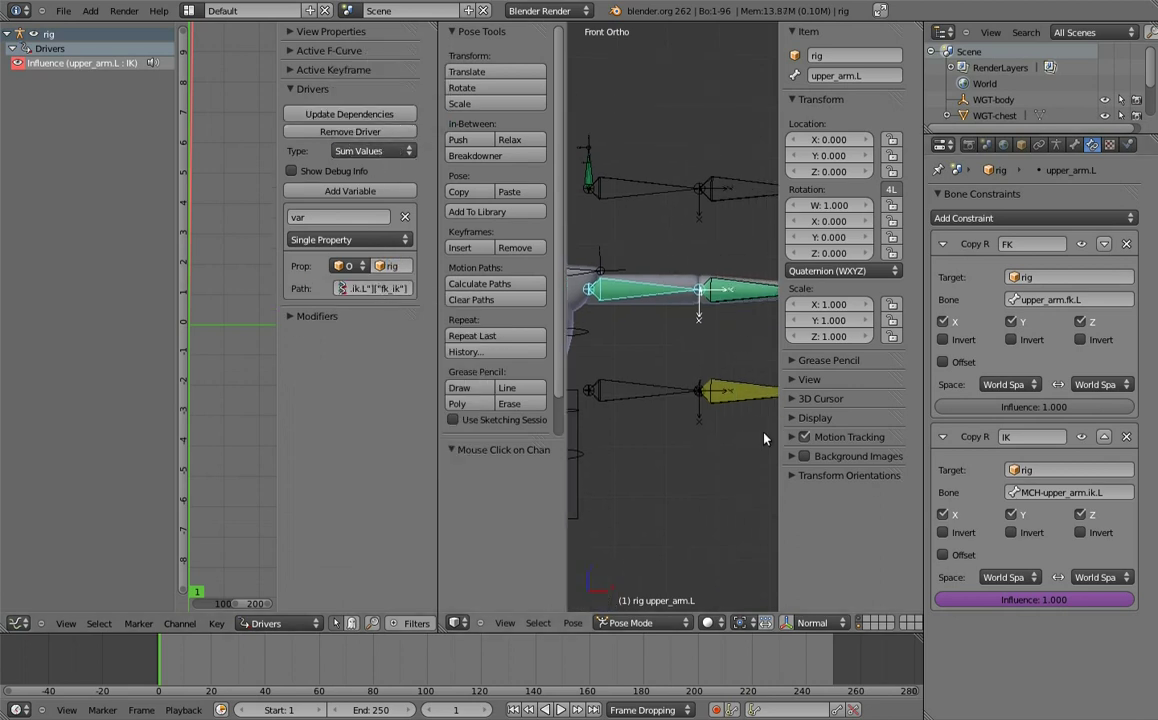
- Test the switch by moving hand.ik.L lower and setting fk_ik to 0
middle_click_drag(690, 391, 674, 396, "shift")
right_click(688, 365)
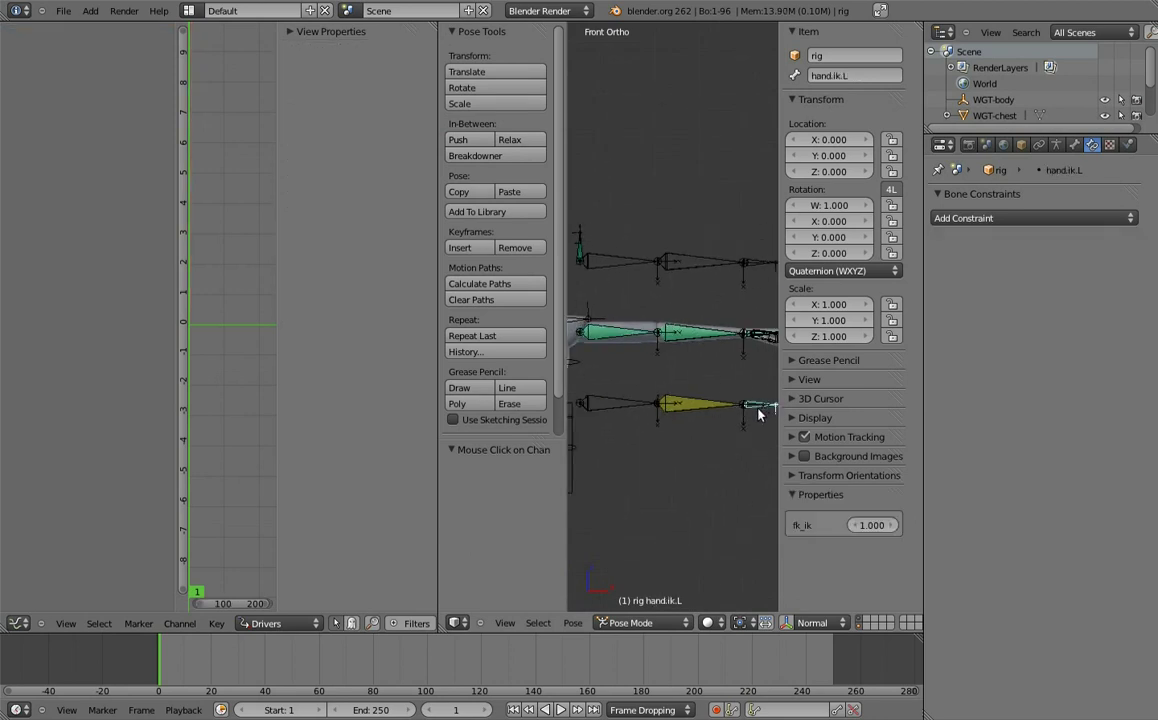
key("g")
left_click(680, 474)
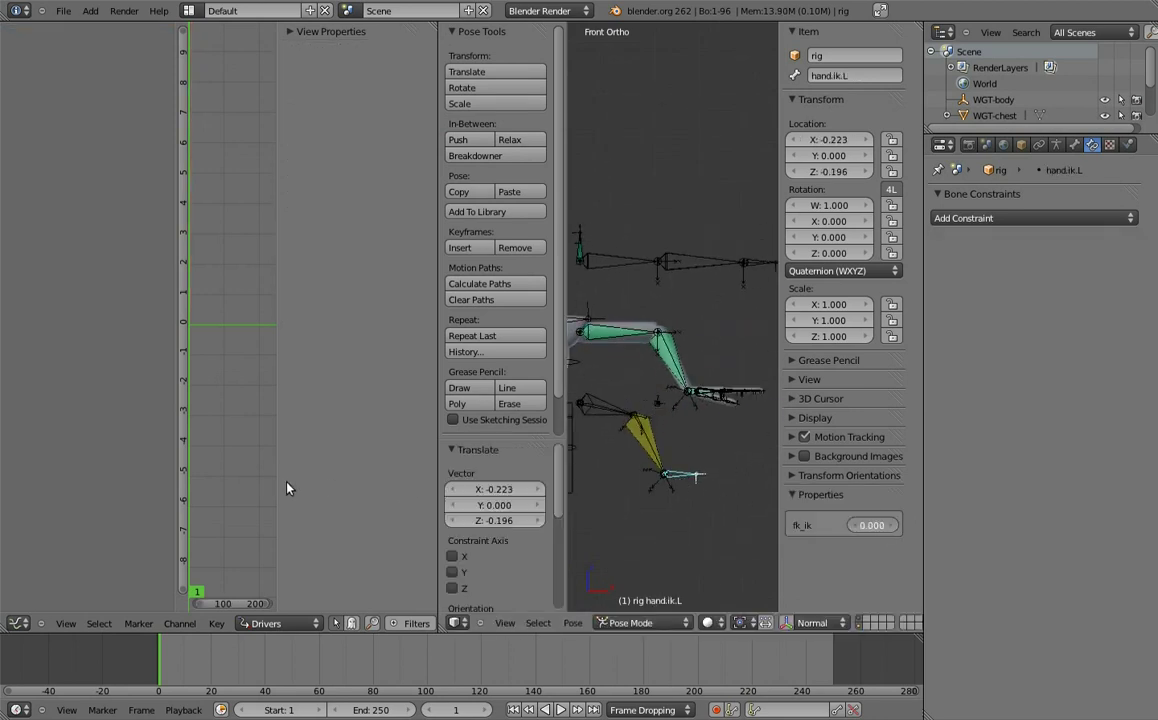
left_click_drag(878, 525, 331, 507)
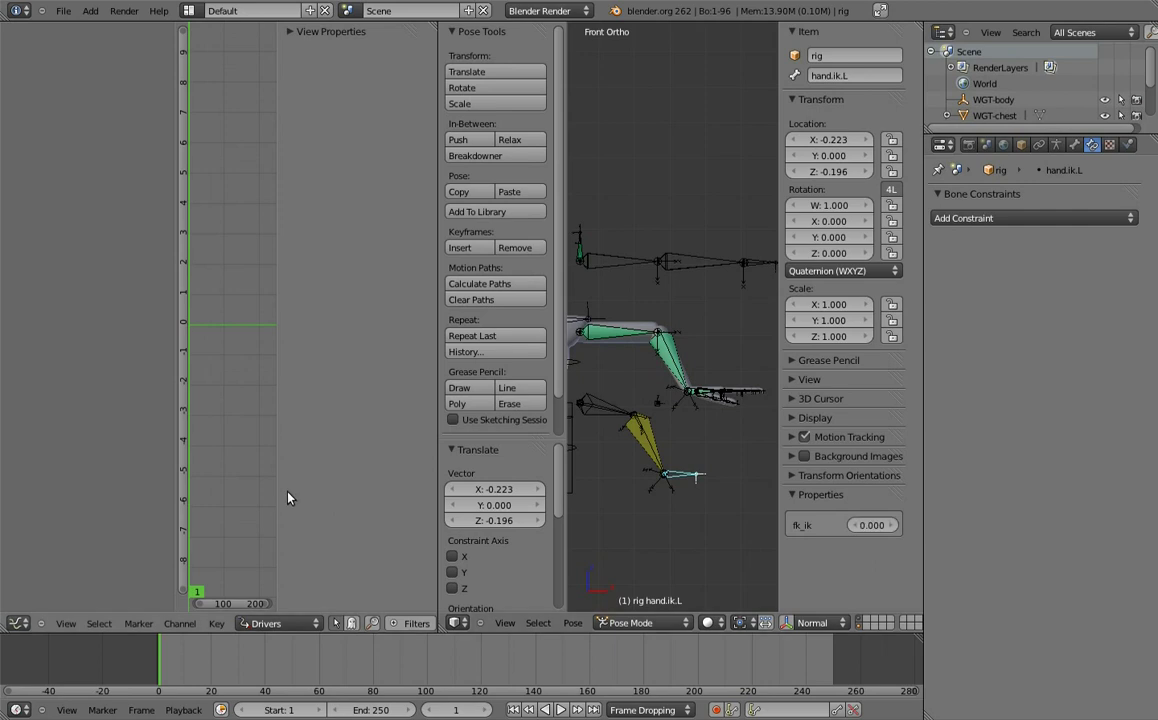
- Copy upper_arm.L's IK influence driver and paste it onto forearm.L's IK influence
right_click(620, 332)
right_click(983, 604)
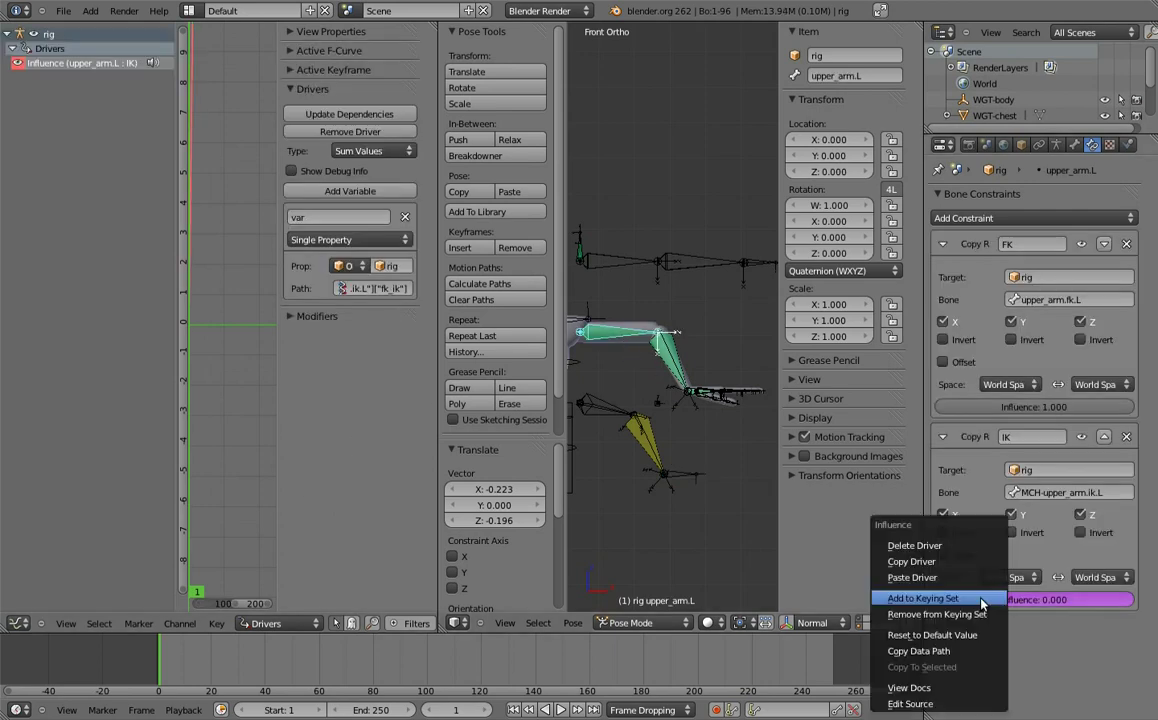
left_click(948, 558)
right_click(674, 360)
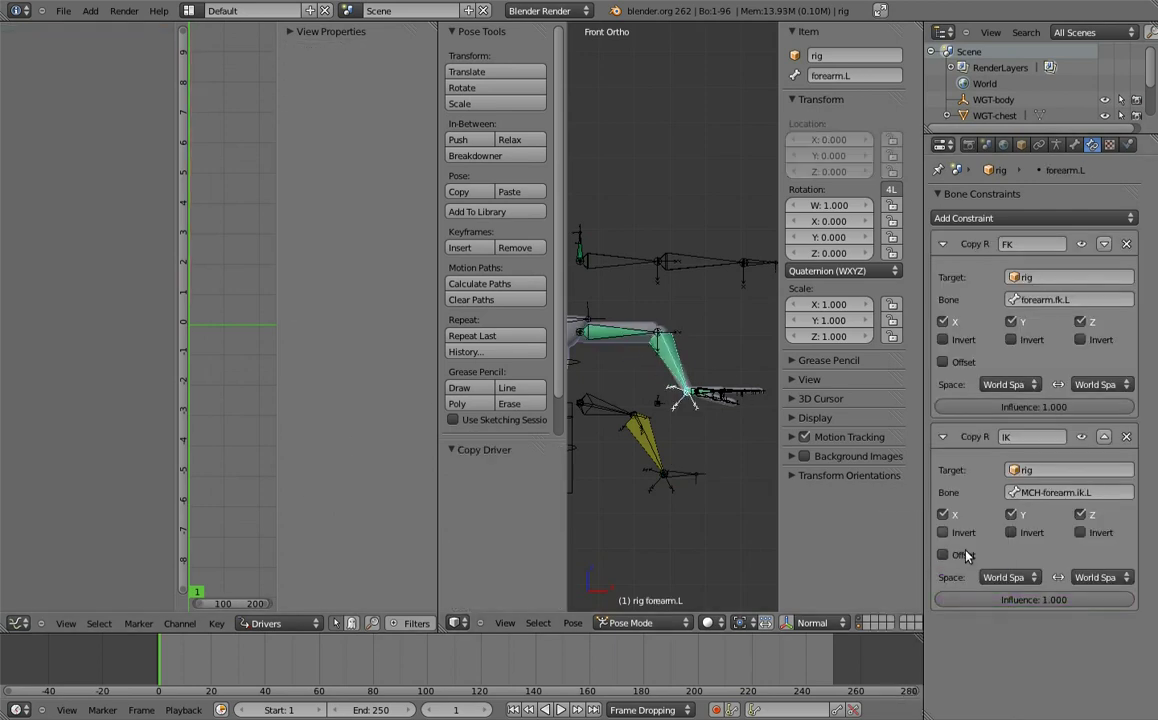
right_click(977, 604)
left_click(958, 597)
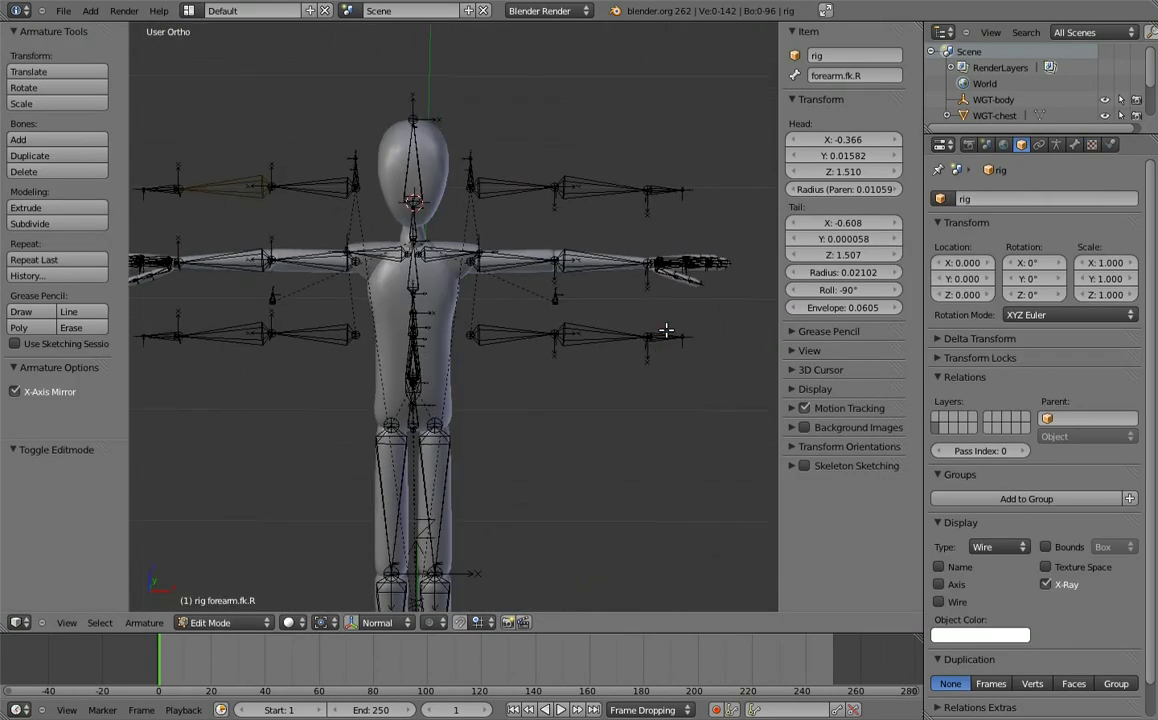
- Parent the selected bones to the root bone with Keep Offset
mouse_move(345, 307)
middle_mouse_down()
mouse_move(628, 362)
mouse_move(563, 390)
middle_mouse_up()
right_click(587, 420)
key("ctrl+p")
left_click(525, 384)
mouse_move(520, 340)
middle_mouse_down()
mouse_move(551, 354)
mouse_move(541, 388)
mouse_move(491, 390)
middle_mouse_up()
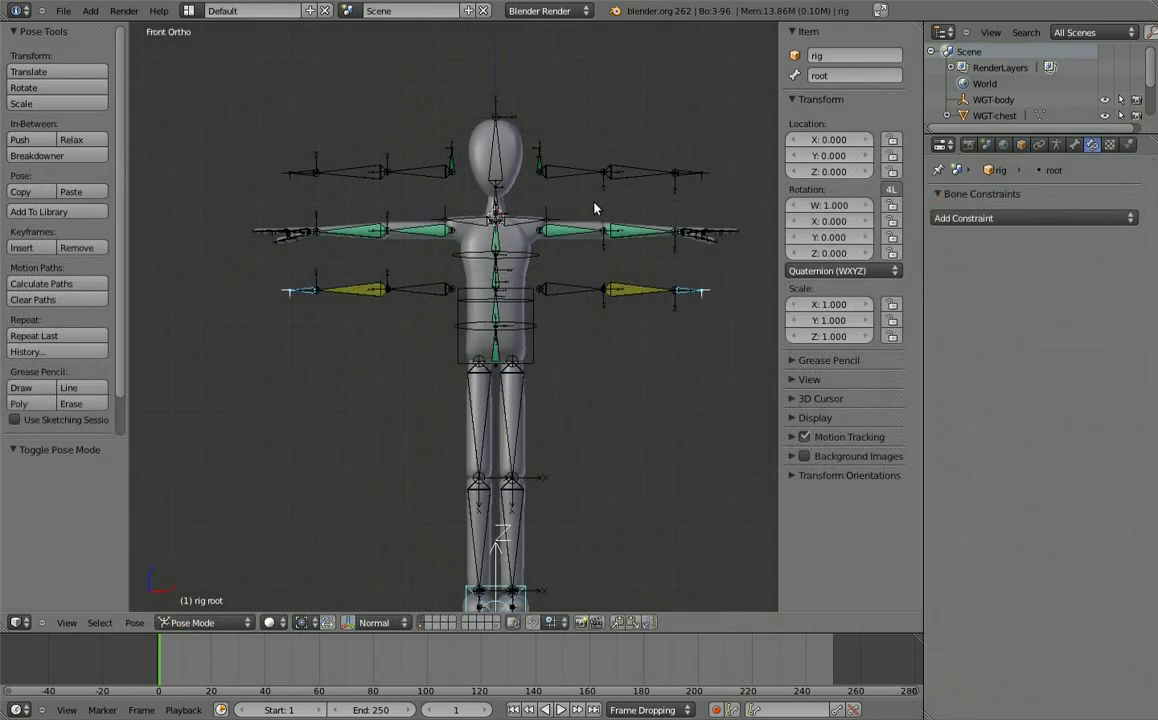
- Select both the left and right FK arm chains in Pose Mode
scroll(594, 208, "up", 3)
scroll(530, 323, "up", 3)
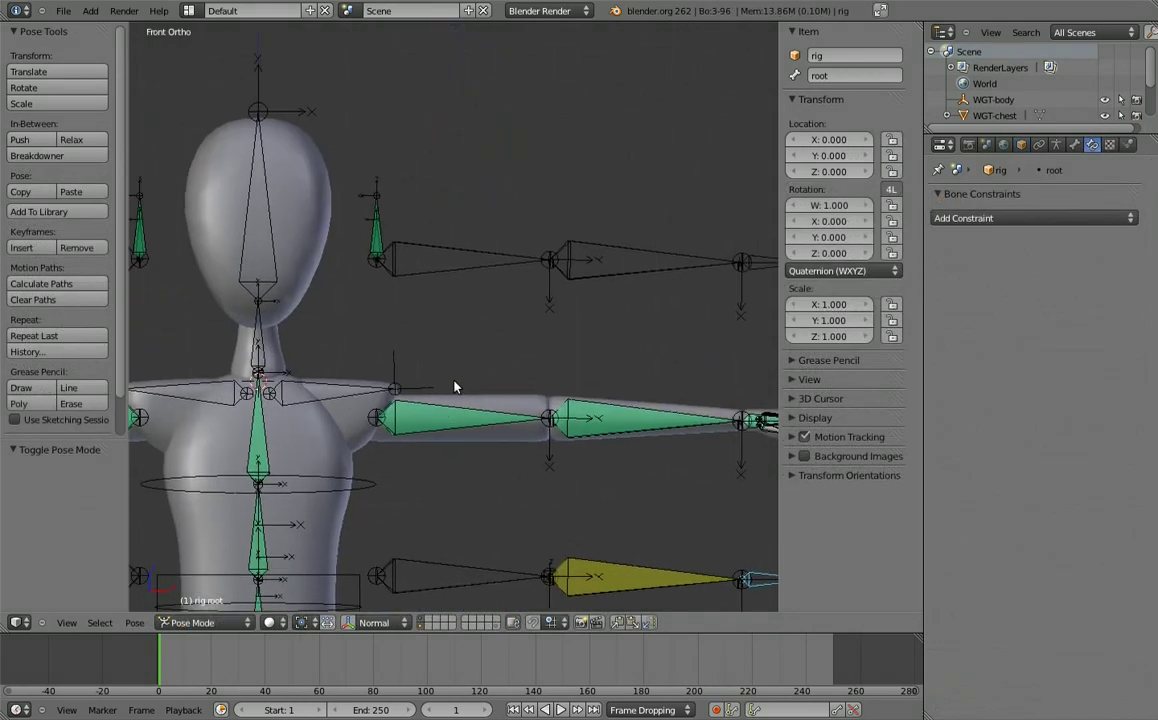
left_click(513, 261)
scroll(640, 250, "right", 3, "ctrl")
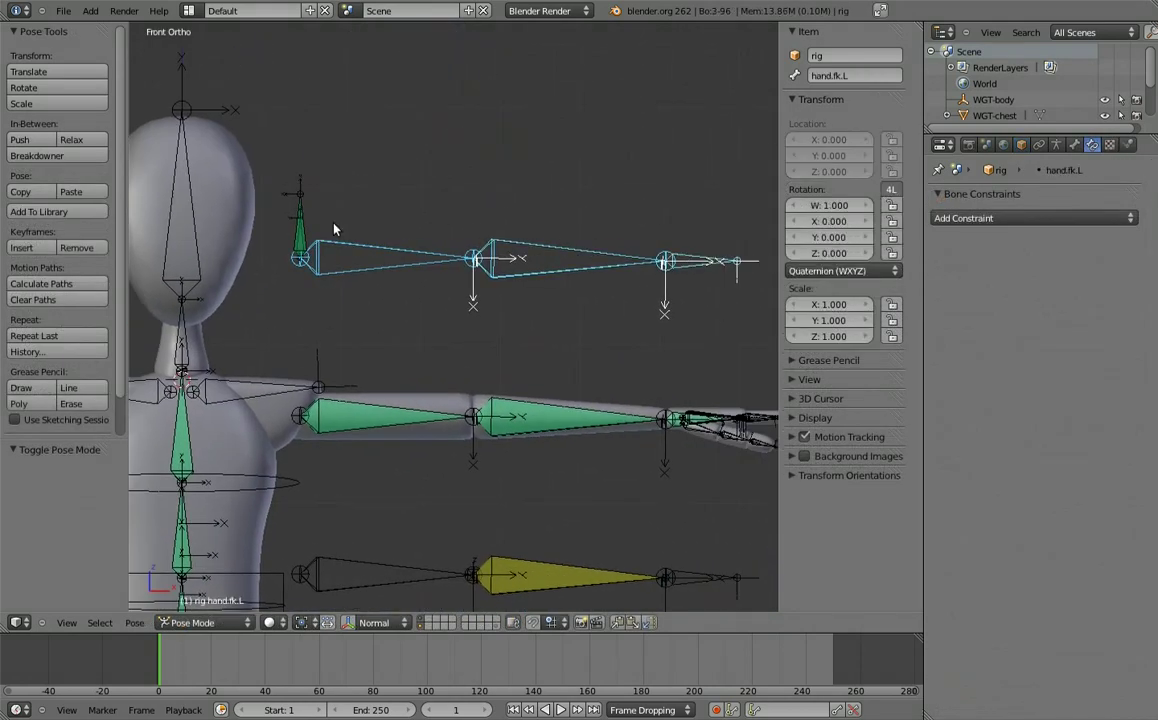
scroll(637, 244, "left", 8, "ctrl")
right_click(447, 250)
right_click(297, 290, "shift")
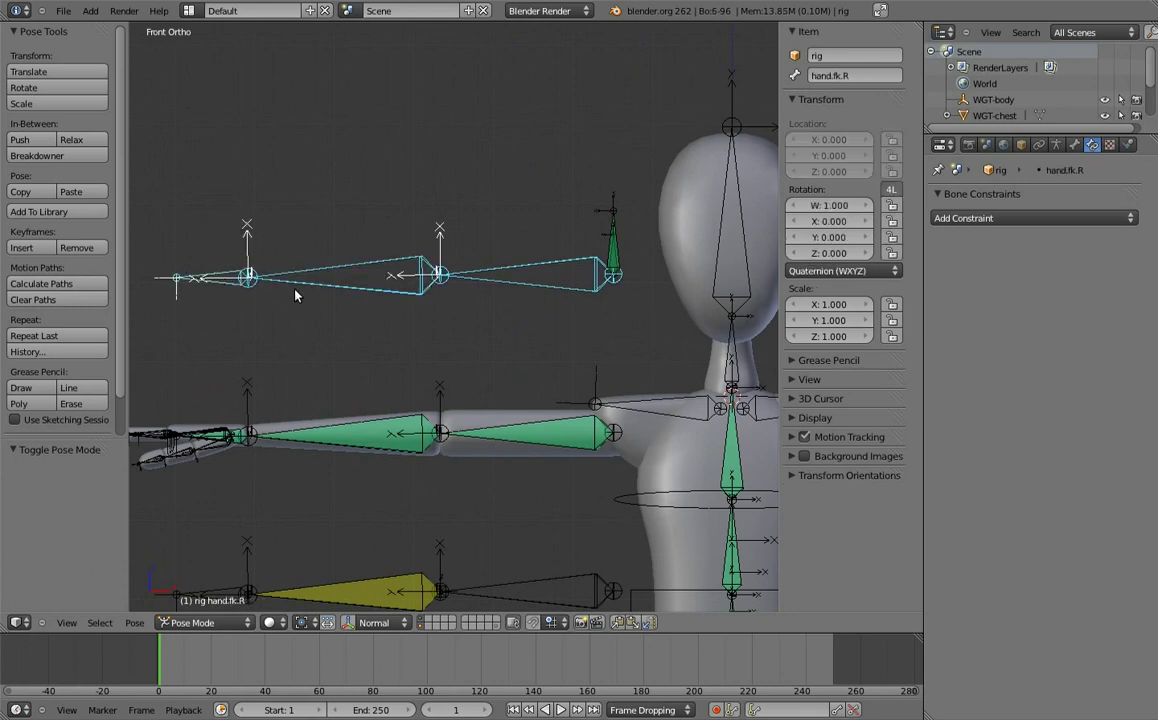
scroll(376, 306, "right", 5, "ctrl")
scroll(376, 306, "down", 3)
scroll(488, 233, "right", 1, "ctrl")
- Move the FK arm chains onto an empty bone layer
key("m")
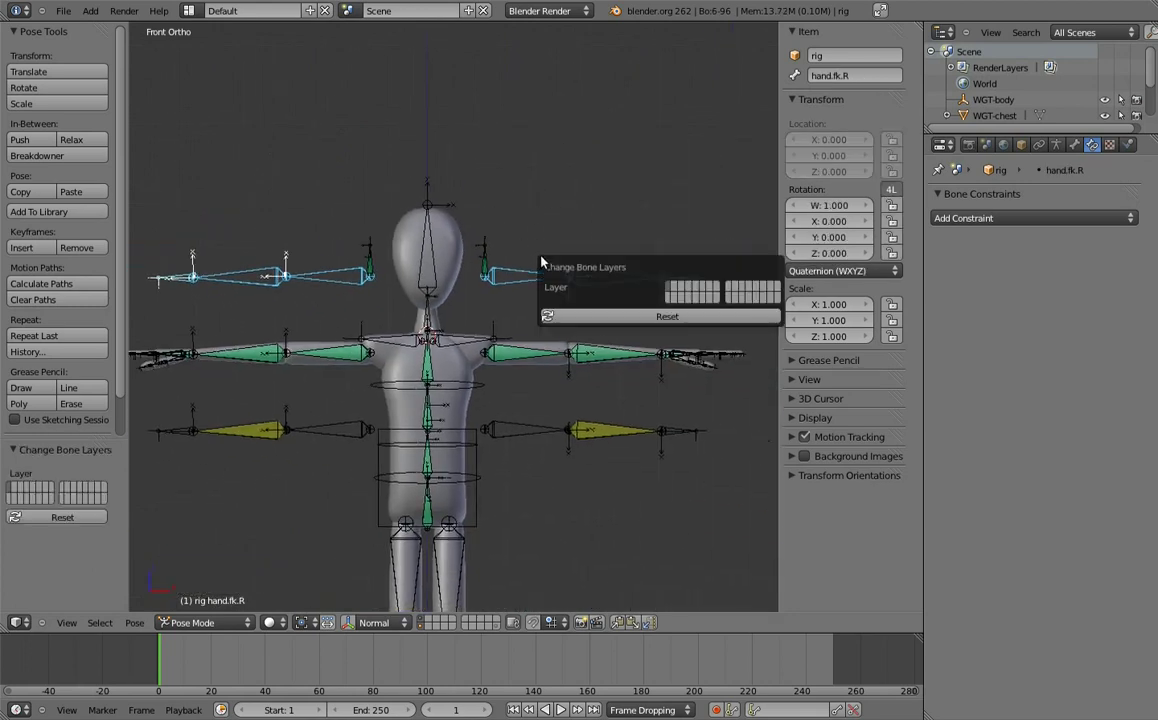
left_click(674, 290)
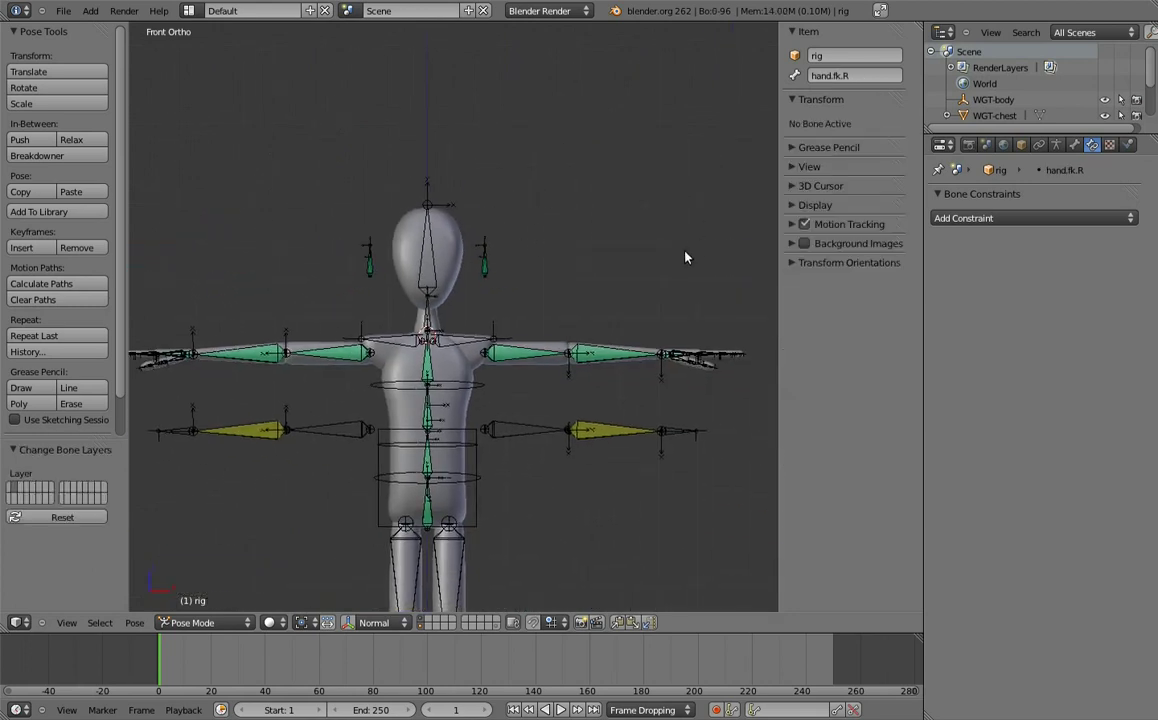
scroll(686, 258, "up", 2)
scroll(698, 302, "up", 3)
middle_click_drag(465, 323, 632, 337)
- Move both IK hand bones and the elbow targets onto another bone layer
right_click(636, 336)
right_click(505, 266)
middle_click_drag(349, 258, 466, 245, "shift")
right_click(475, 262)
right_click(268, 326, "shift")
key("m")
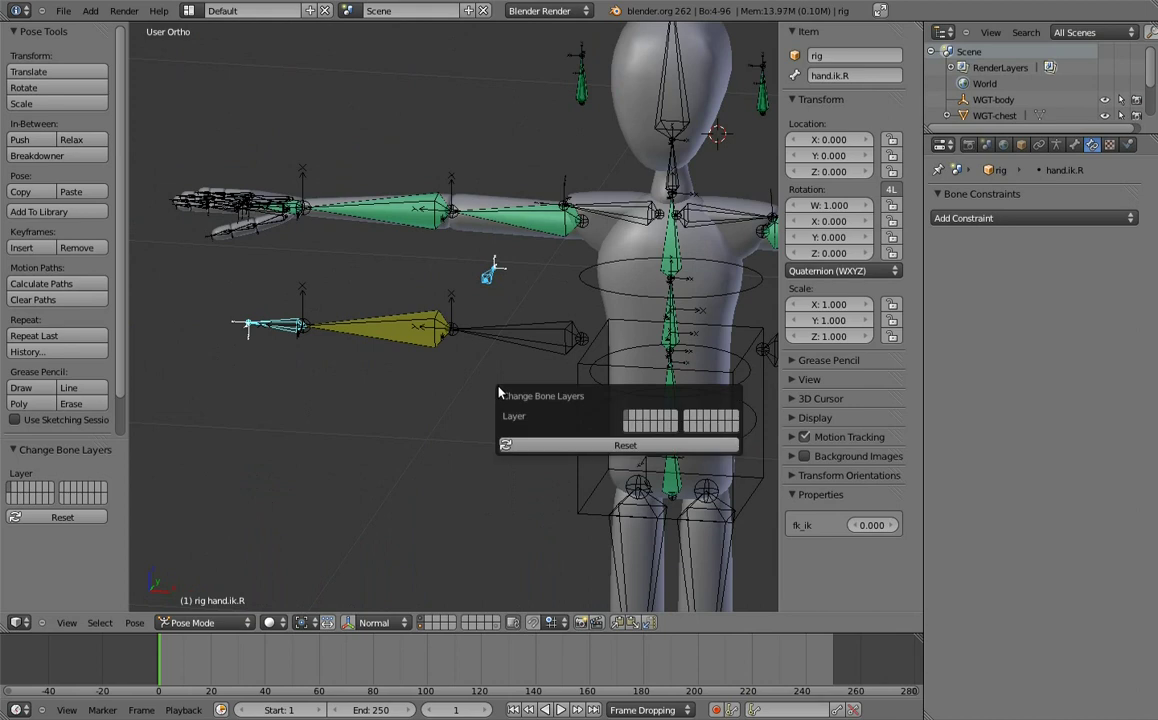
left_click(641, 420)
- Move the left and right forearm and hand bones onto another bone layer
left_click(1056, 144)
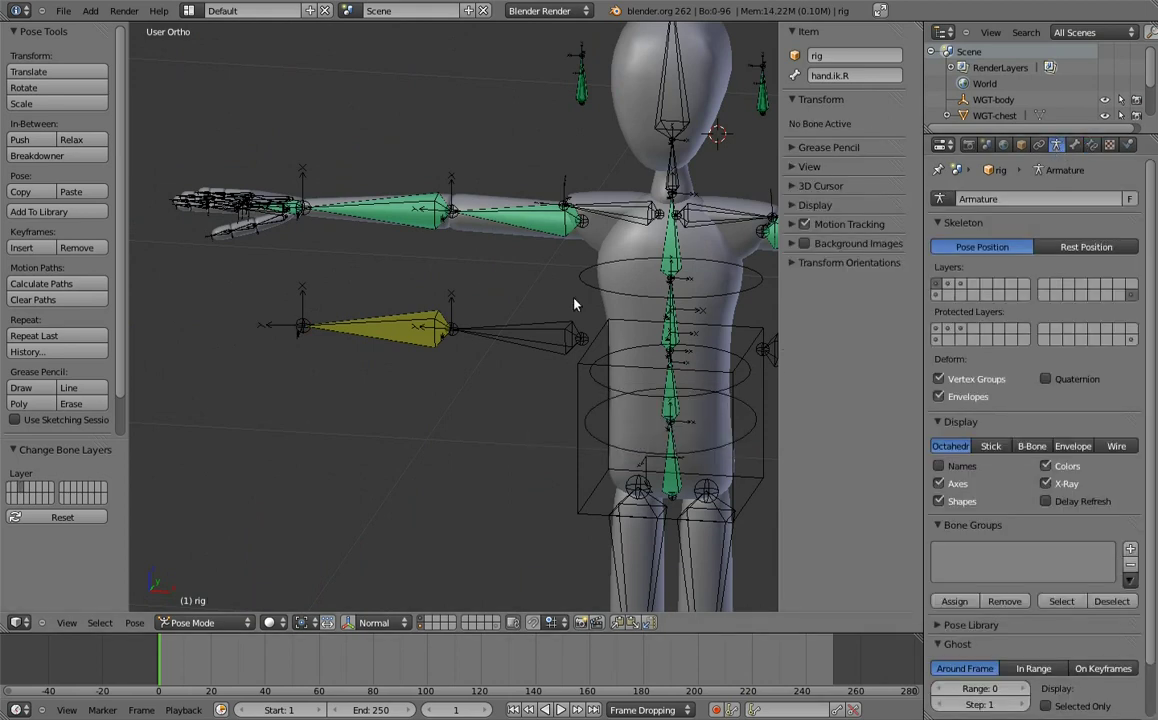
middle_click_drag(575, 305, 530, 289)
key("KP_1")
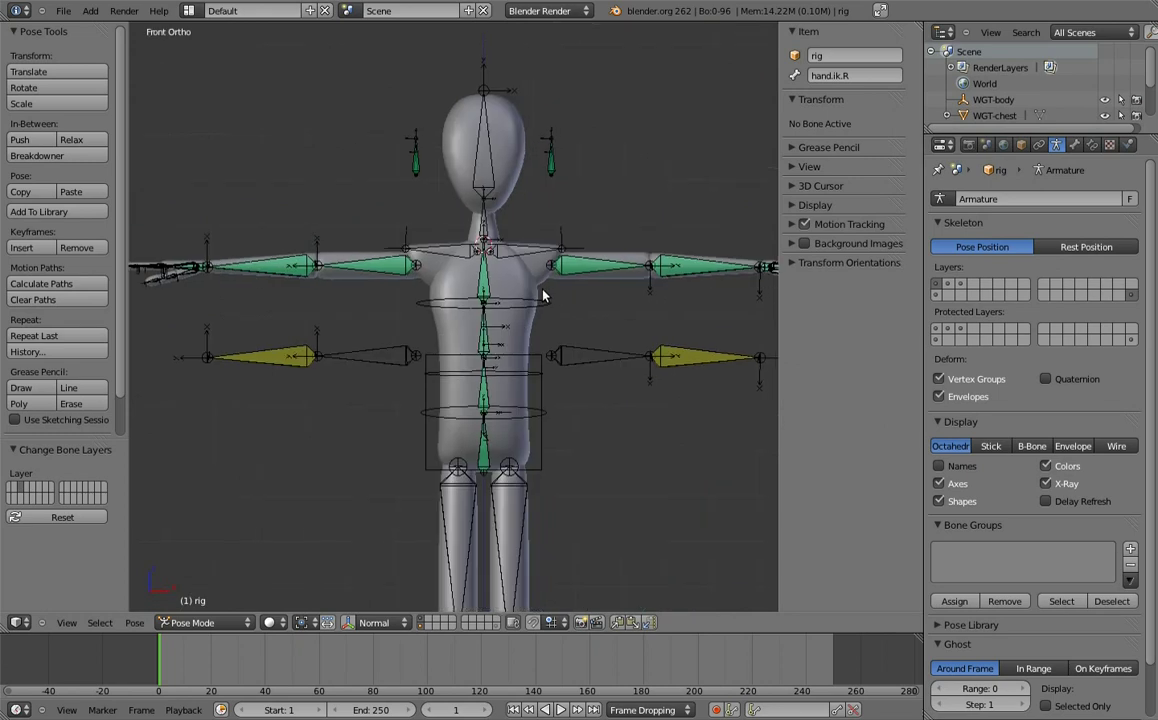
scroll(543, 295, "down", 1)
right_click(517, 268)
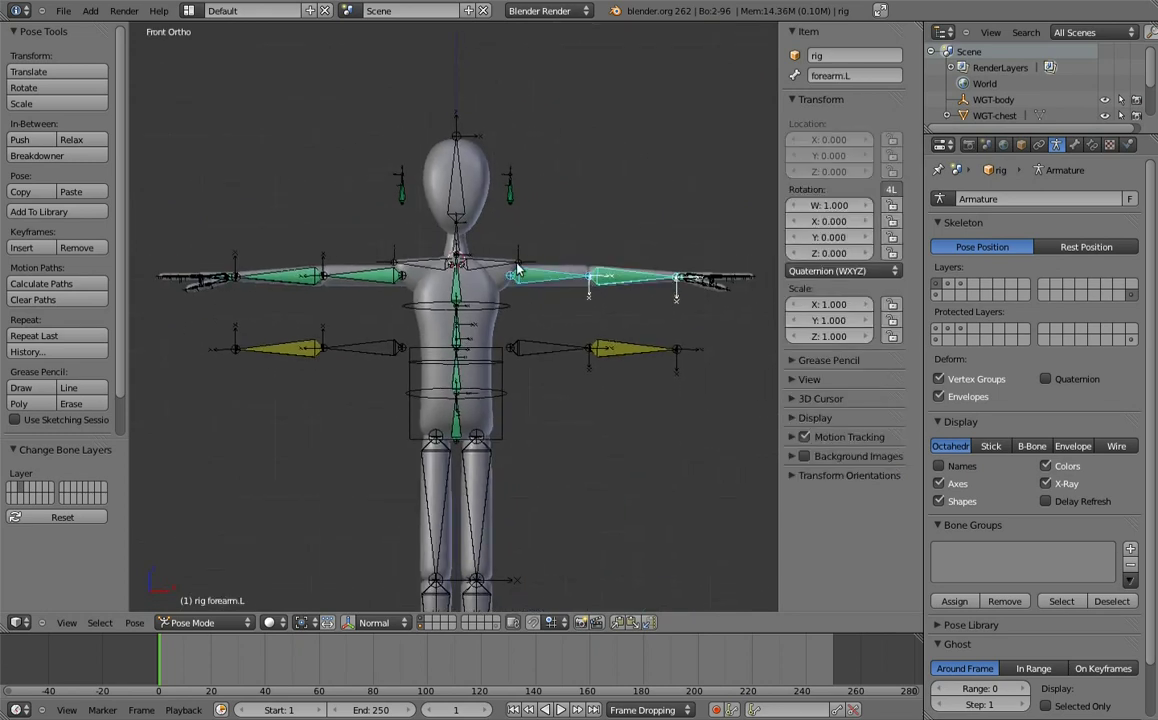
right_click(594, 262)
key("KP_Decimal")
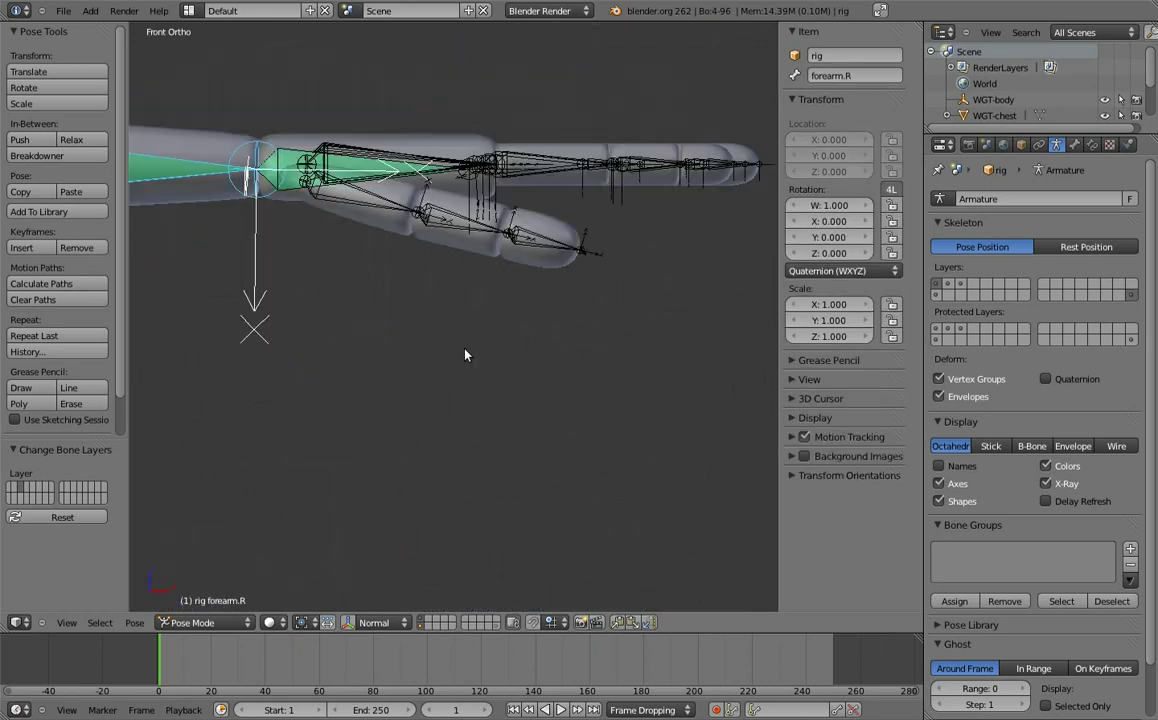
right_click(430, 229)
key("KP_Decimal")
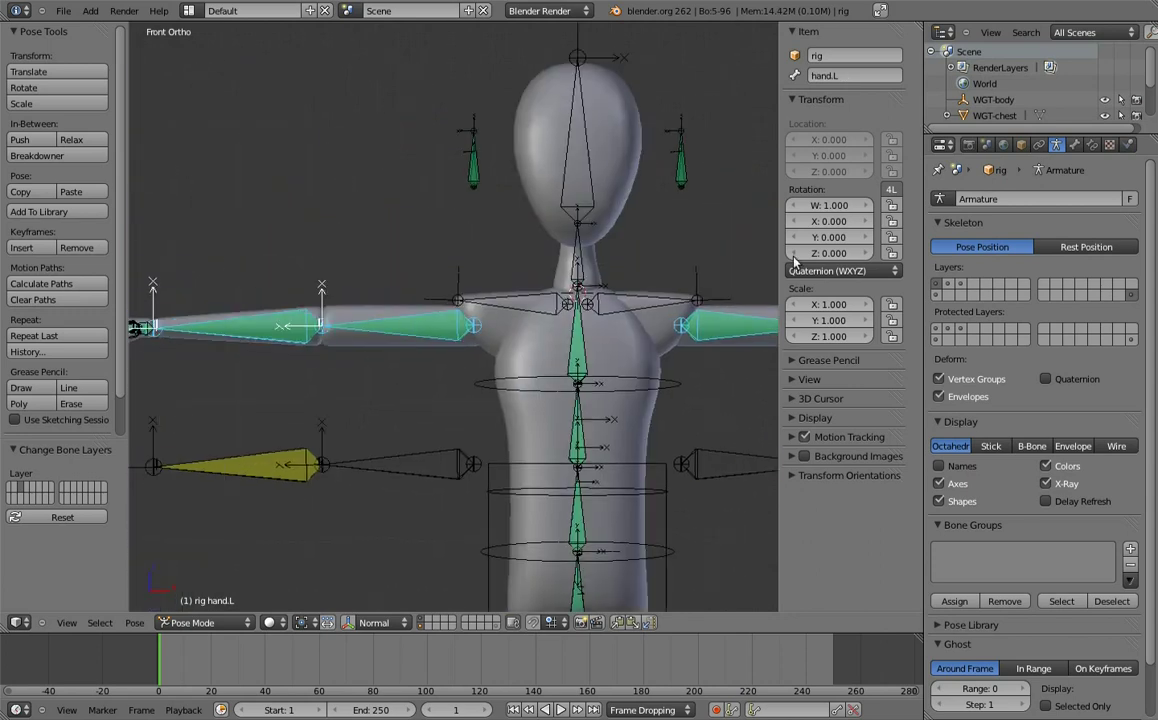
scroll(374, 331, "up", 3)
right_click(380, 340)
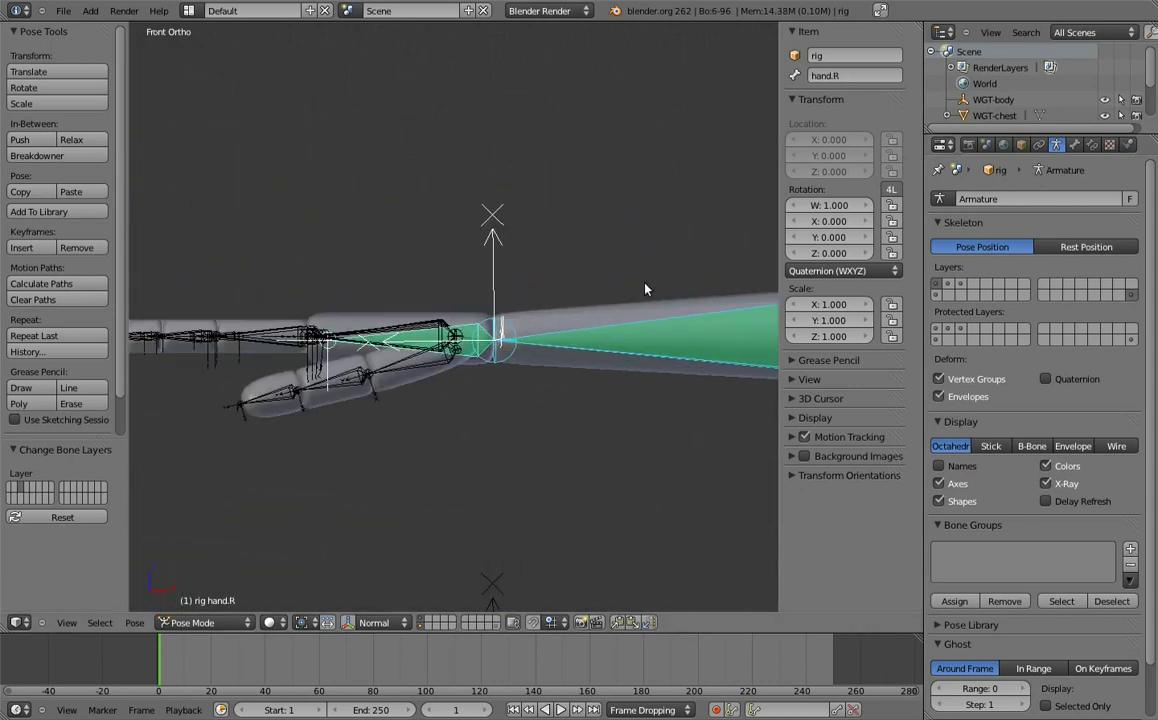
scroll(595, 171, "down", 2)
scroll(659, 195, "down", 3)
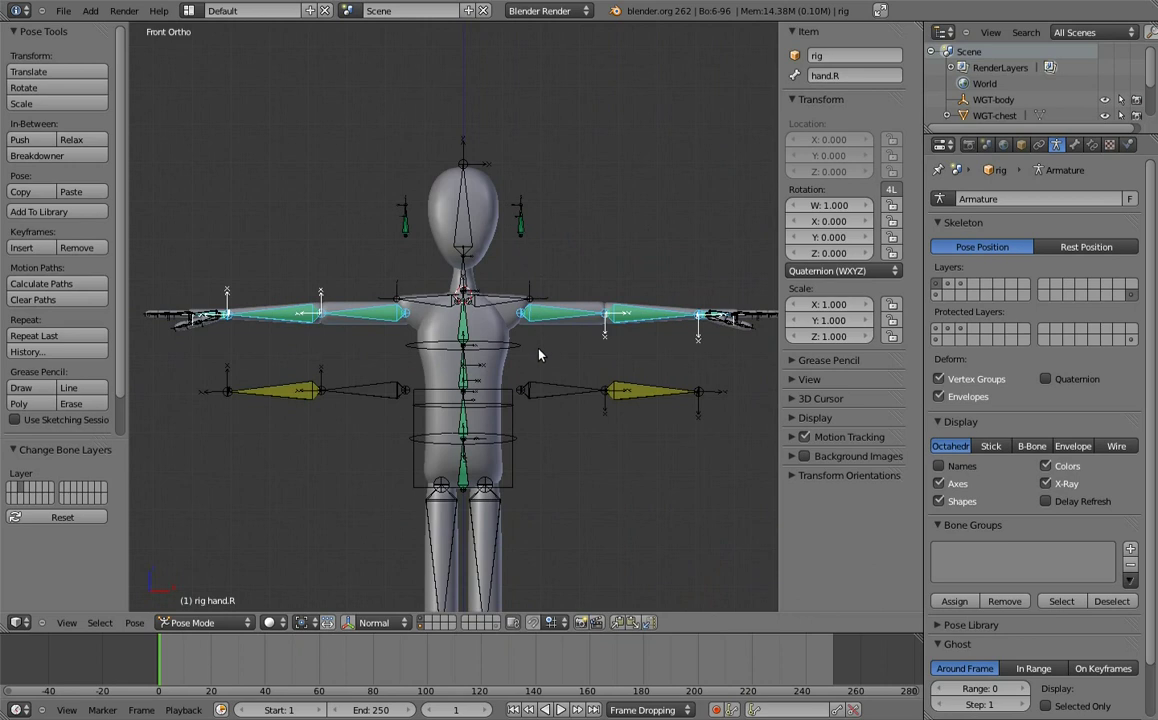
key("m")
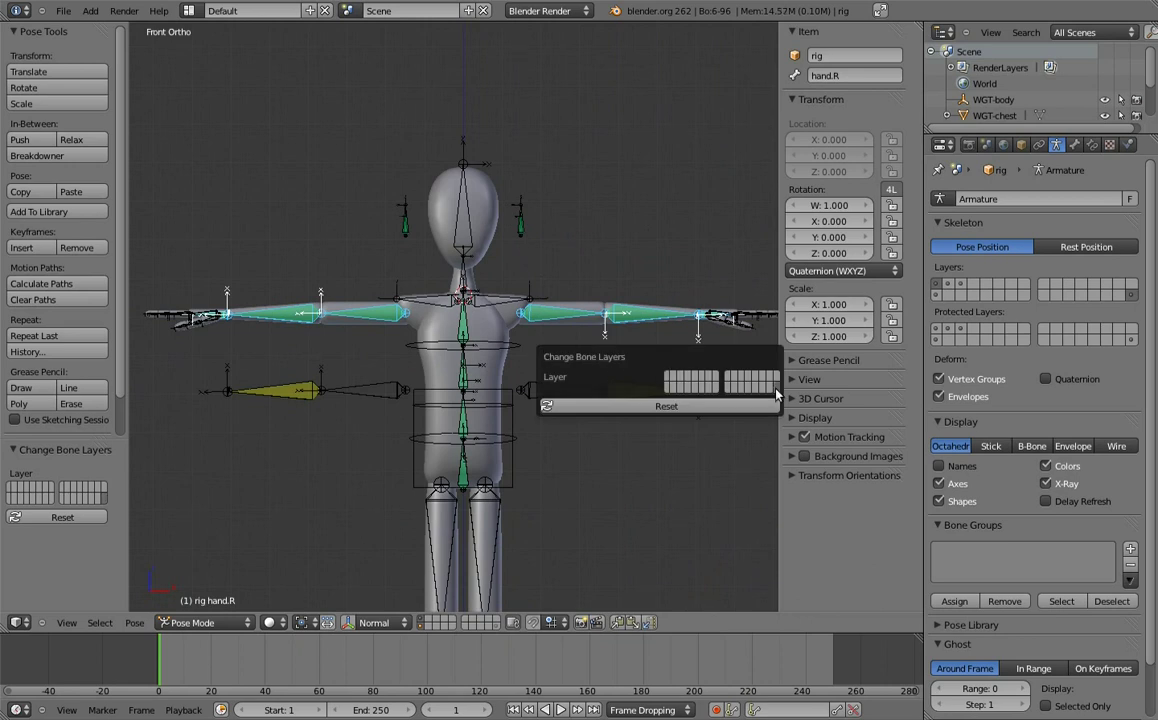
left_click(1132, 296)
- Move both arm socket bones onto their own bone layer
middle_click_drag(597, 403, 628, 293)
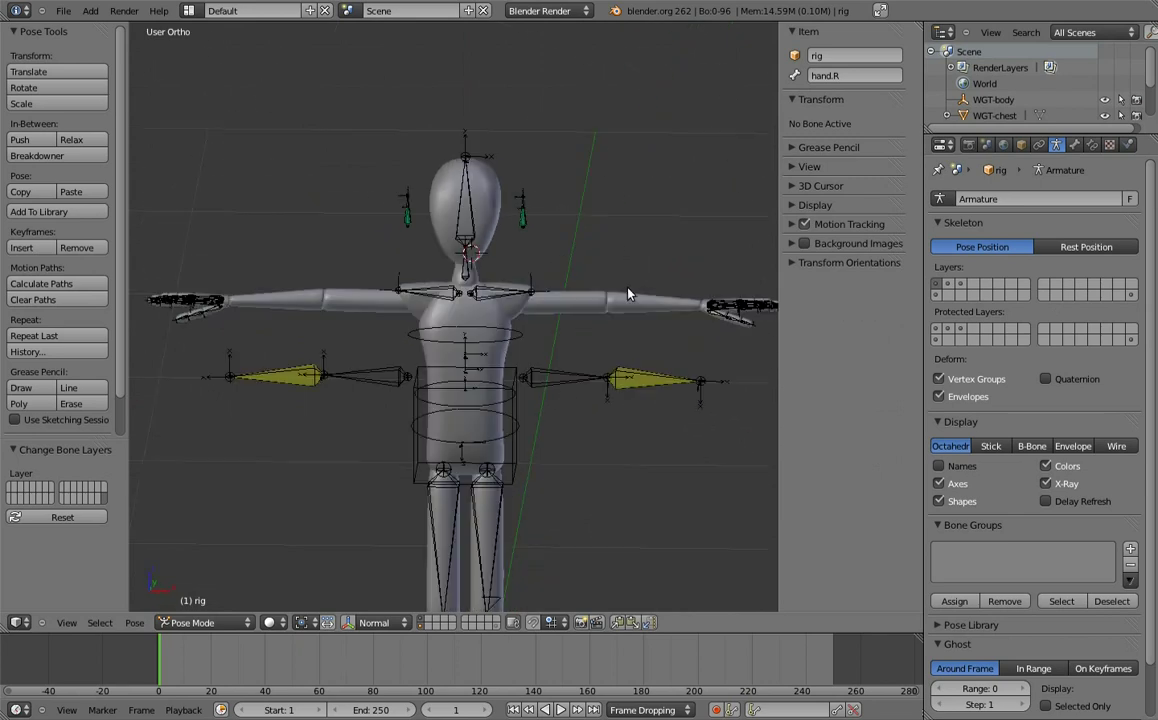
key("KP_1")
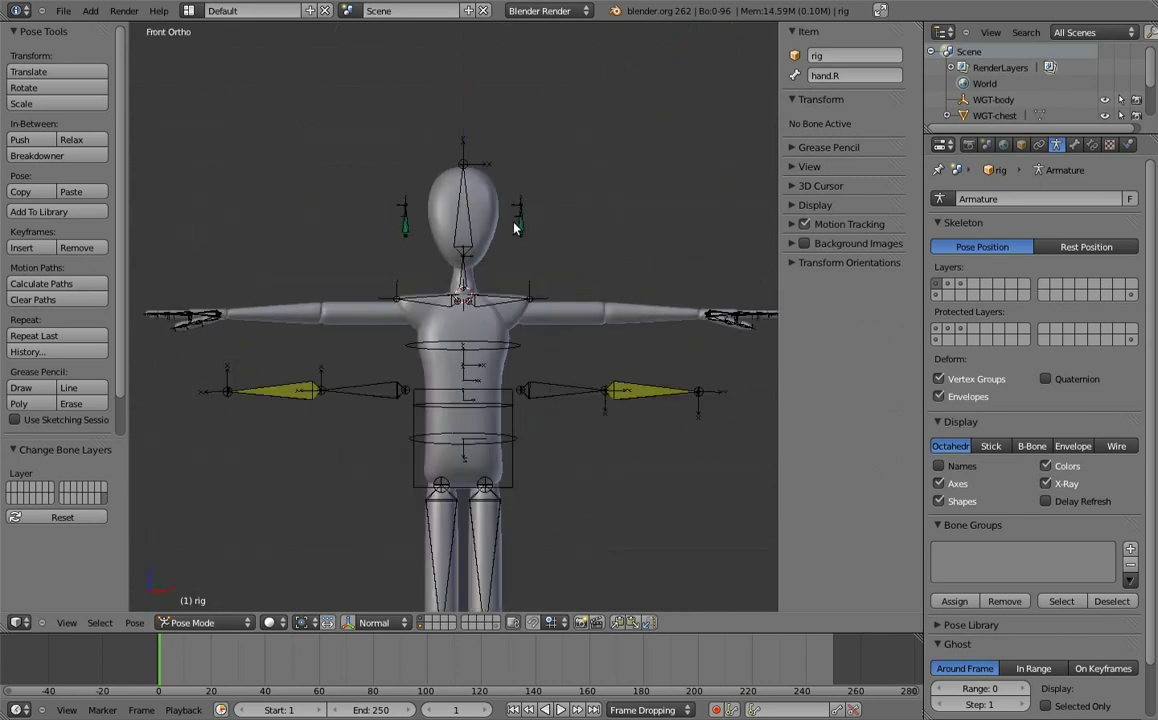
right_click(515, 229)
right_click(405, 220, "shift")
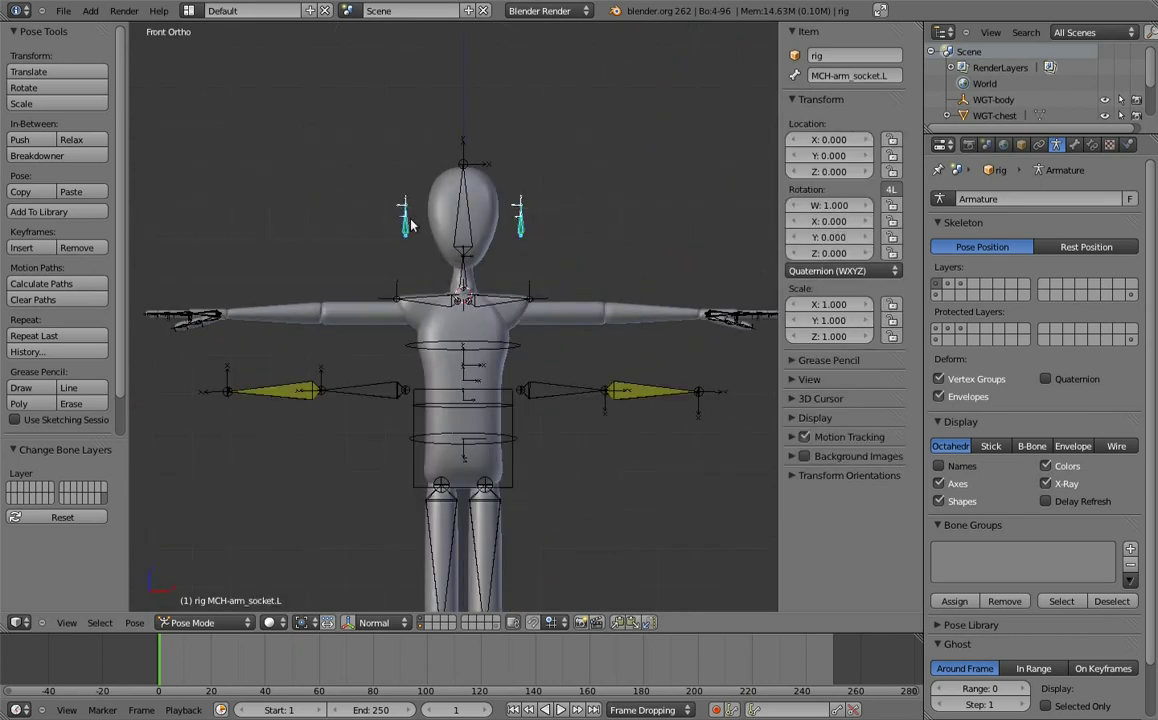
key("m")
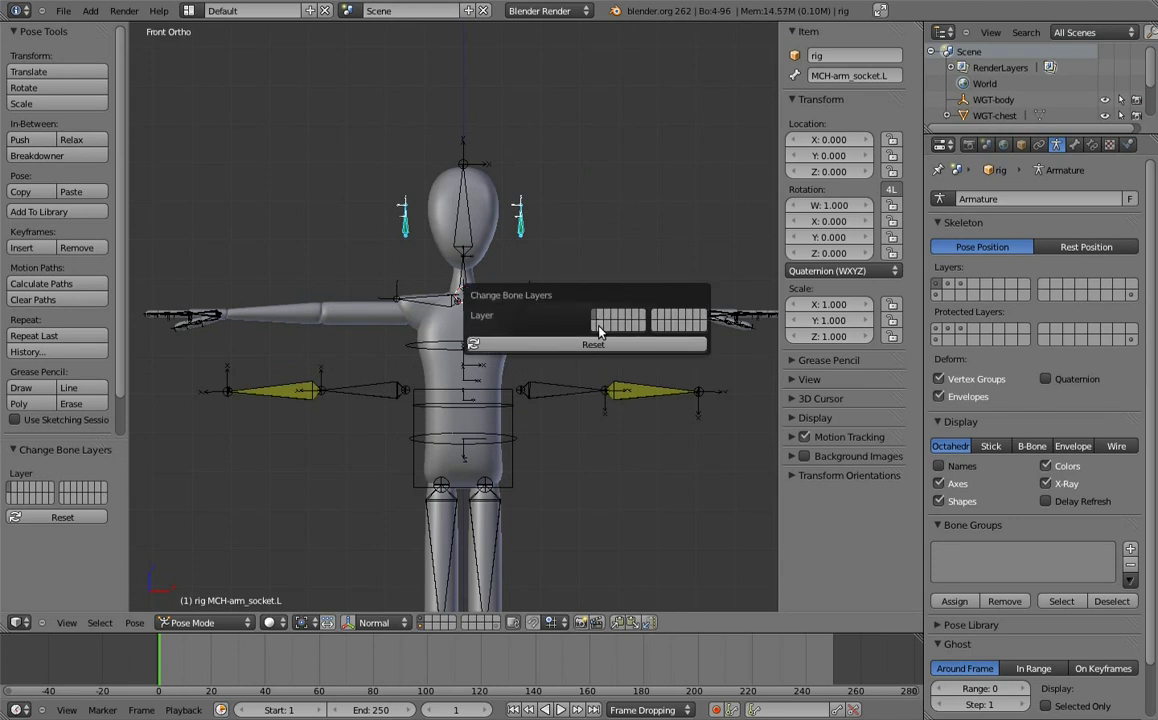
left_click(599, 328)
- Move the IK arm bones of both arms onto another layer and display it
right_click(553, 393)
key("b")
left_click_drag(530, 362, 667, 413)
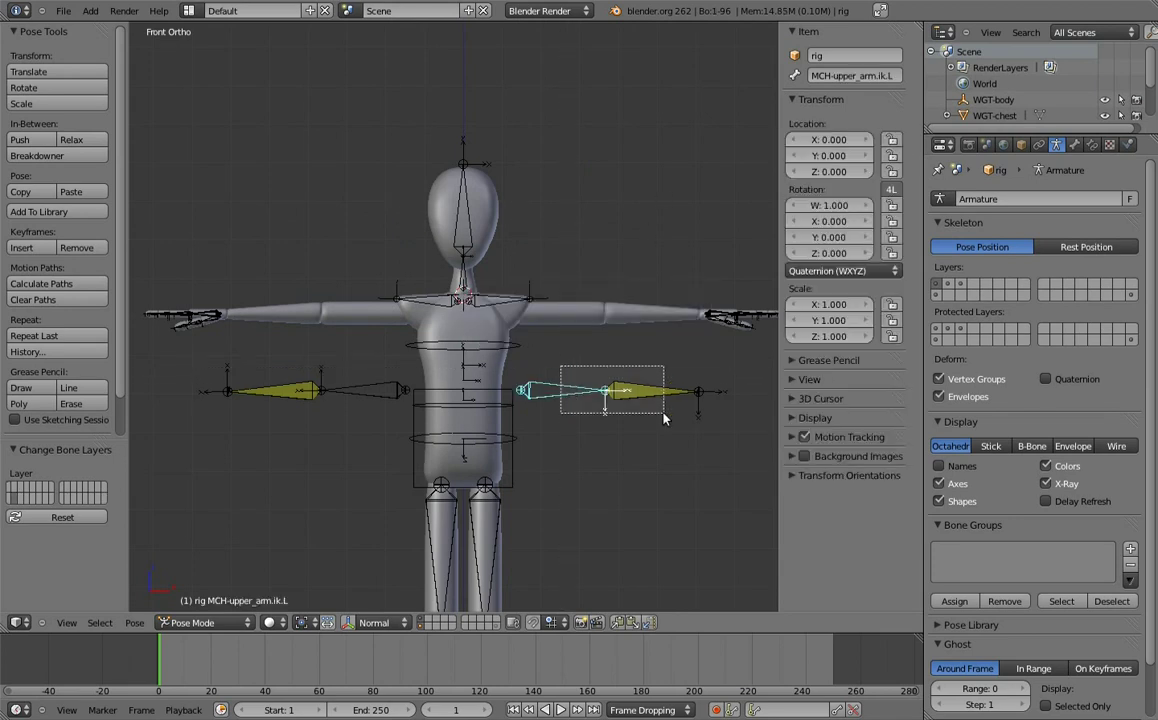
key("b")
left_click_drag(255, 378, 362, 414)
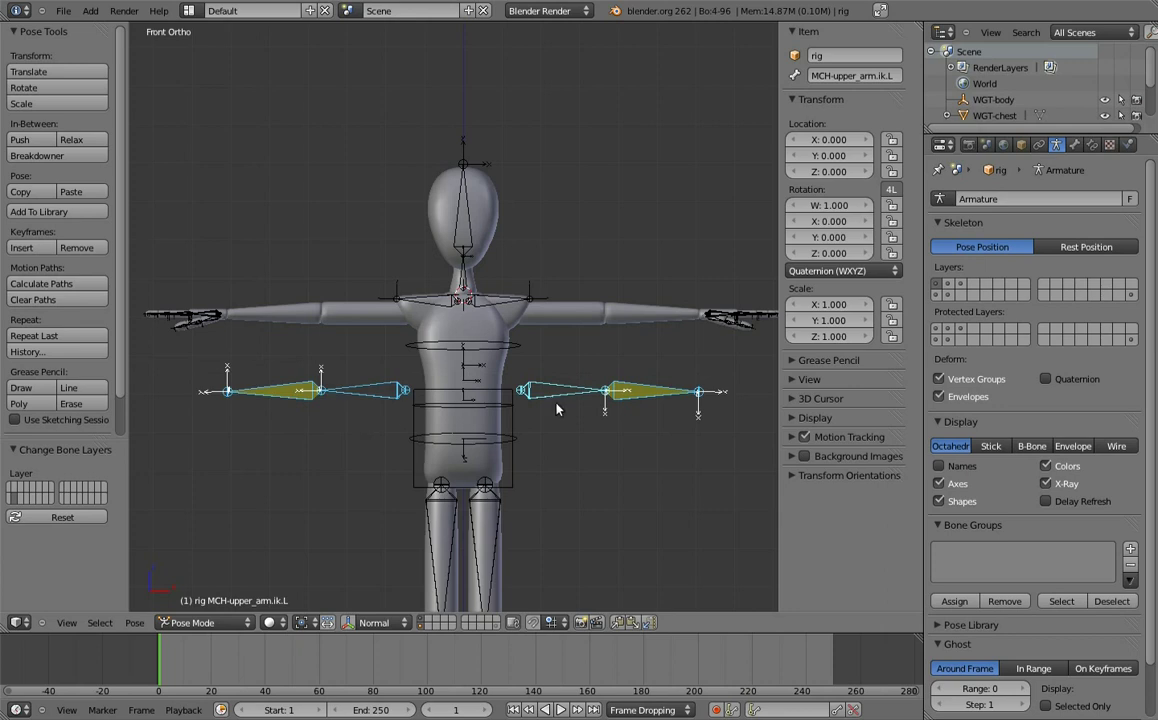
key("m")
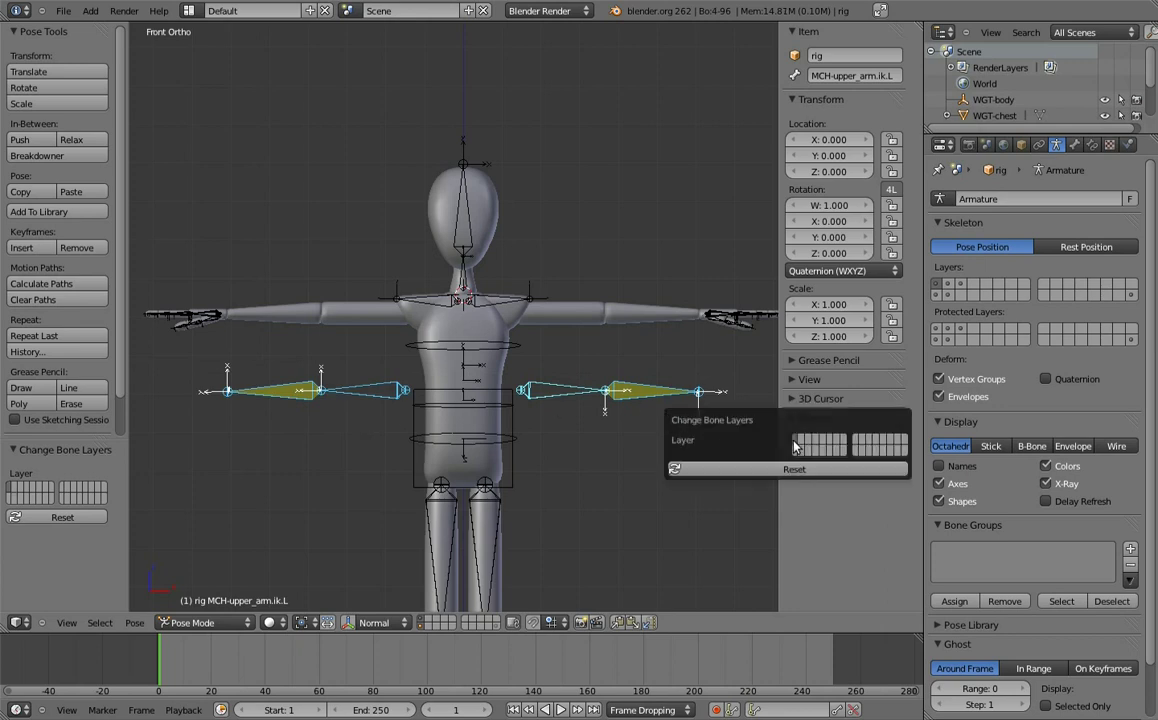
left_click(810, 453)
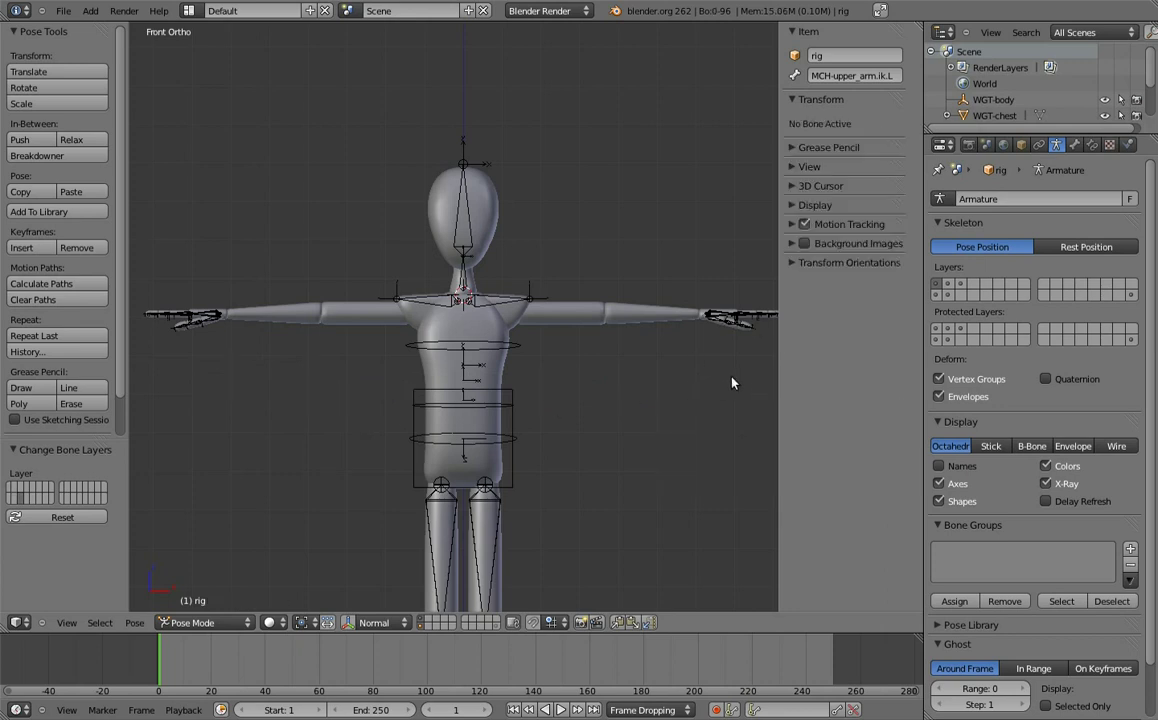
left_click(958, 296)
- Show the IK arm, FK arm, and spine/arm deform bone layers together
left_click(960, 295)
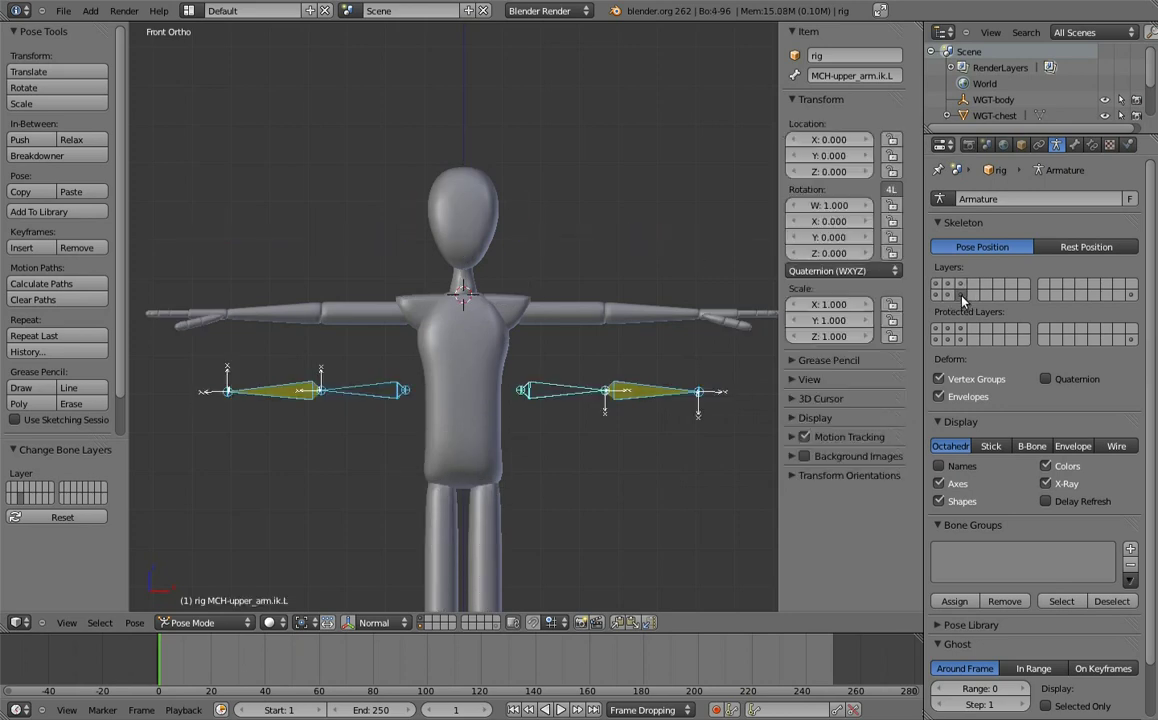
left_click(949, 300, "shift")
left_click(1020, 284, "shift")
scroll(561, 239, "up", 2, "ctrl")
- In Edit Mode, lower the raised FK arm bones by 0.2 on Z
right_click(551, 266)
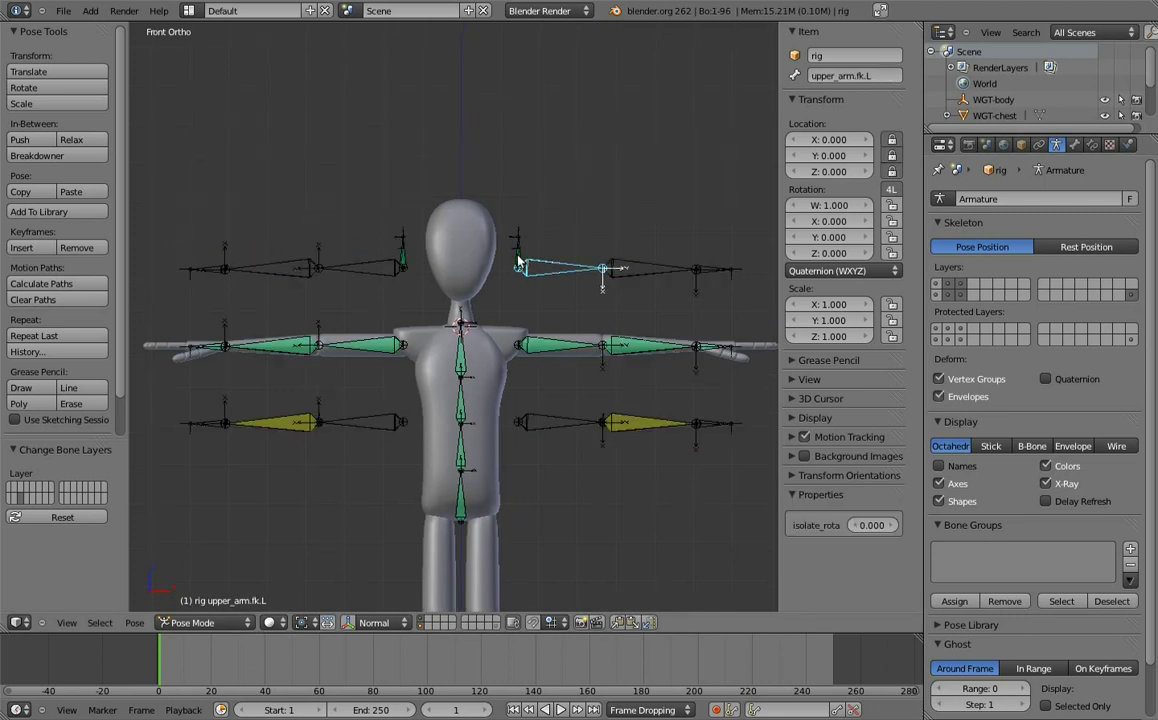
key("Tab")
key("b")
left_click_drag(508, 207, 679, 270)
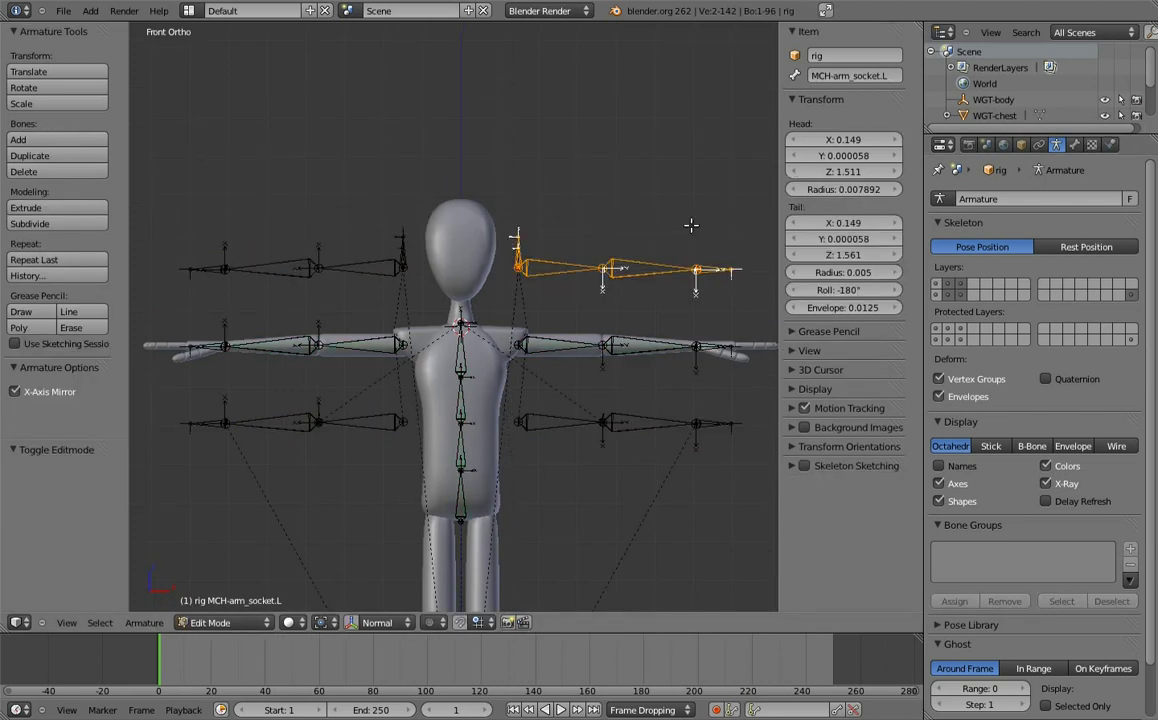
type("gz-0.2")
key("Return")
- Raise the IK upper arm and forearm bones by 0.2 on Z, then return to Pose Mode
right_click(551, 418)
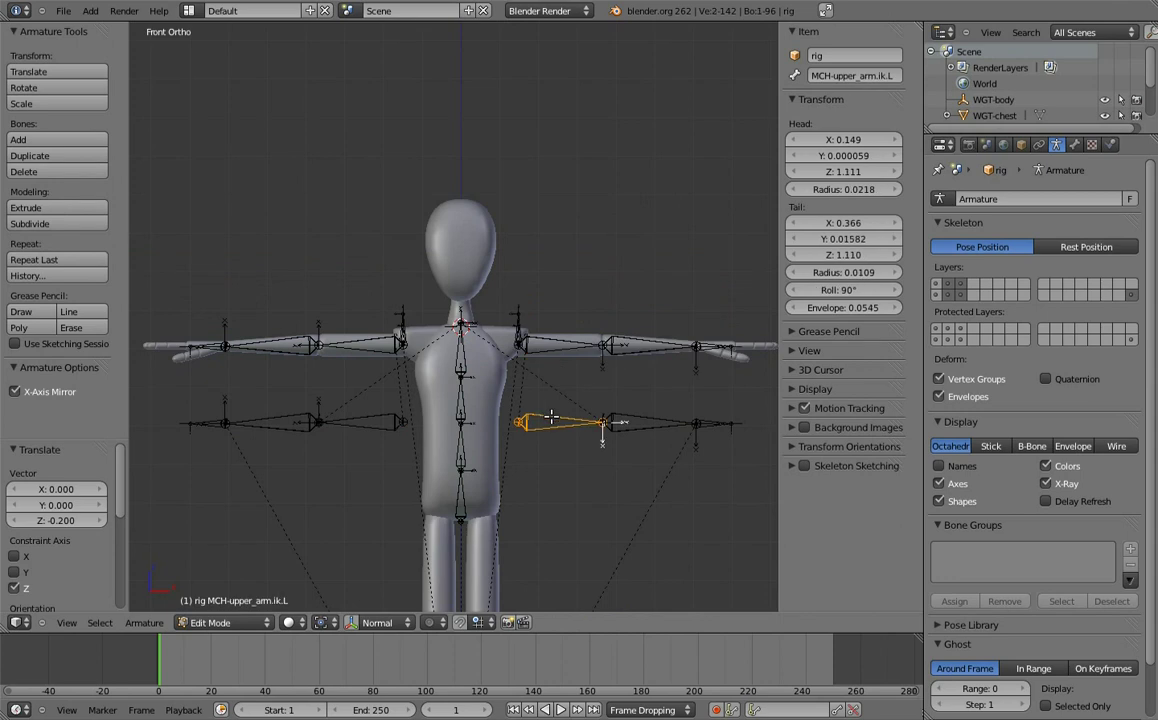
right_click(655, 420, "shift")
key("g")
key("z")
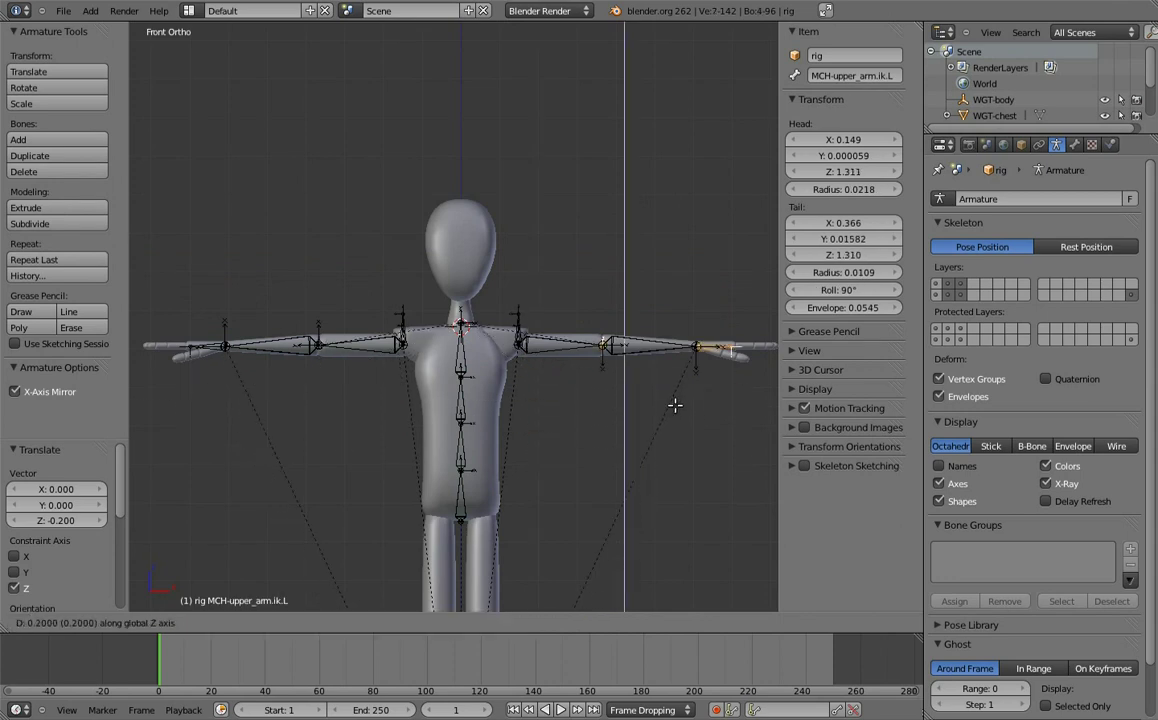
left_click(676, 404)
scroll(597, 473, "up", 3)
key("Tab")
mouse_move(628, 442)
middle_mouse_down()
mouse_move(472, 383)
mouse_move(478, 352)
middle_mouse_up()
scroll(472, 383, "up", 3)
- Set both thumb bones' rotation mode to YZX Euler
key("a")
scroll(472, 383, "up", 1)
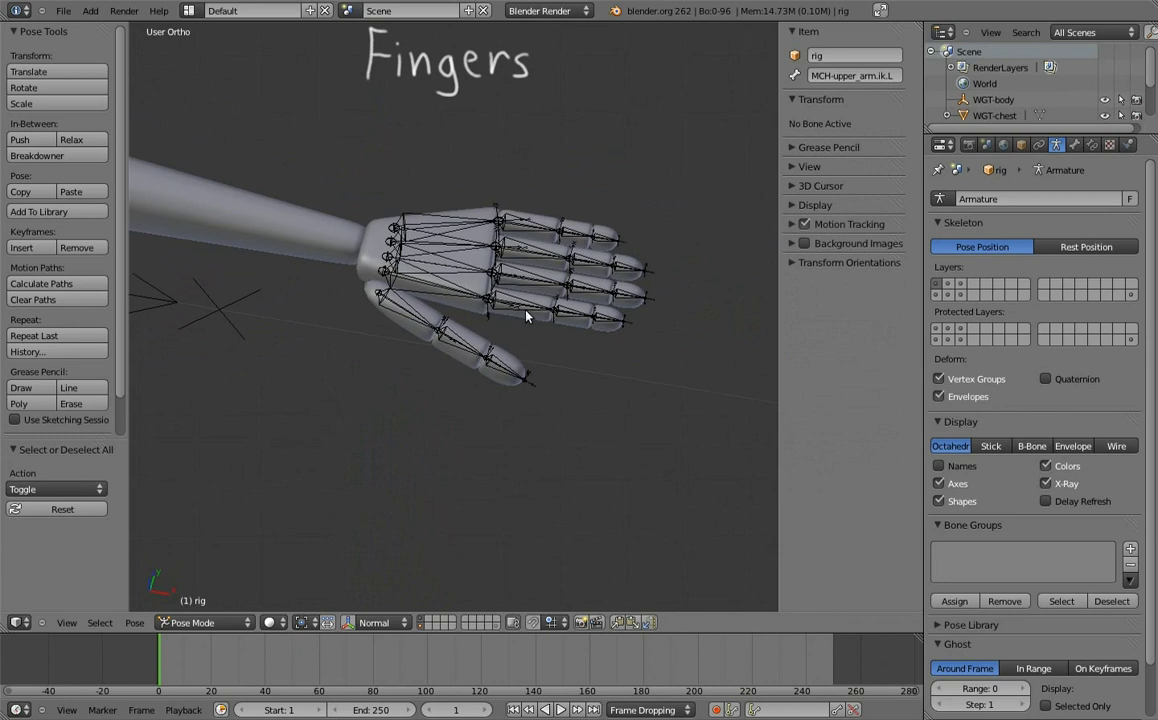
right_click(421, 326)
left_click(840, 271)
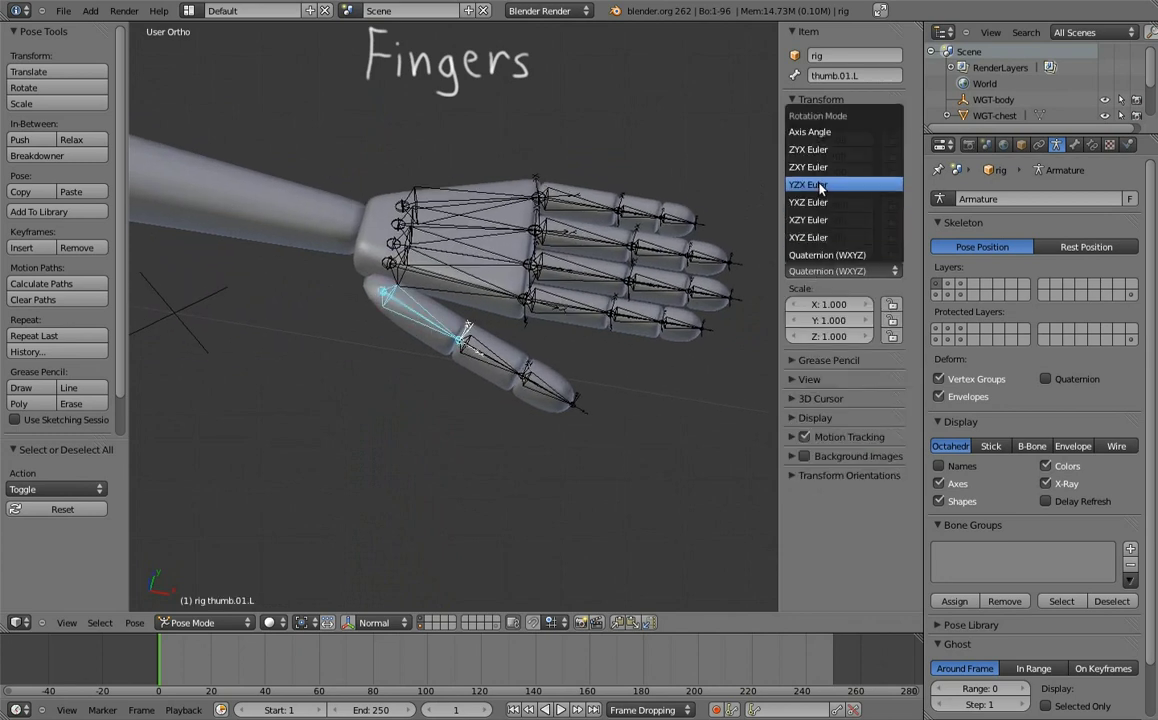
left_click(820, 186)
right_click(510, 352)
left_click(840, 255)
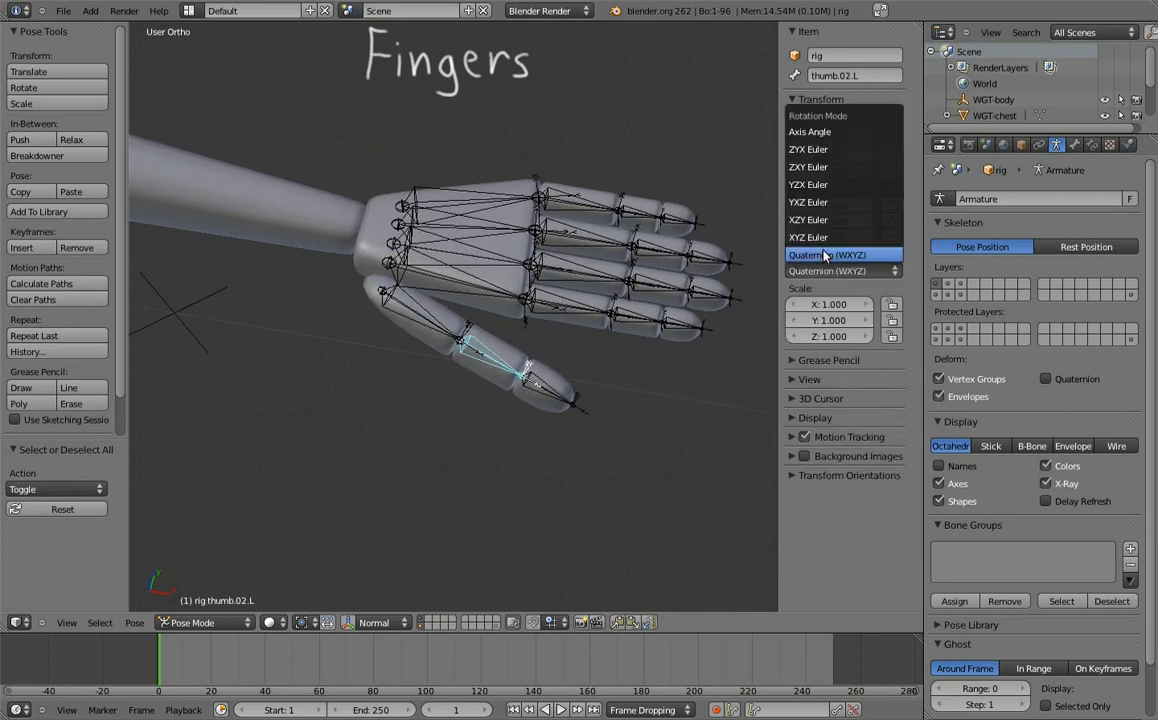
left_click(820, 184)
- Set two right-hand finger bones, including finger_d.03.R, to YZX Euler rotation
middle_click_drag(545, 393, 450, 210)
right_click(445, 205)
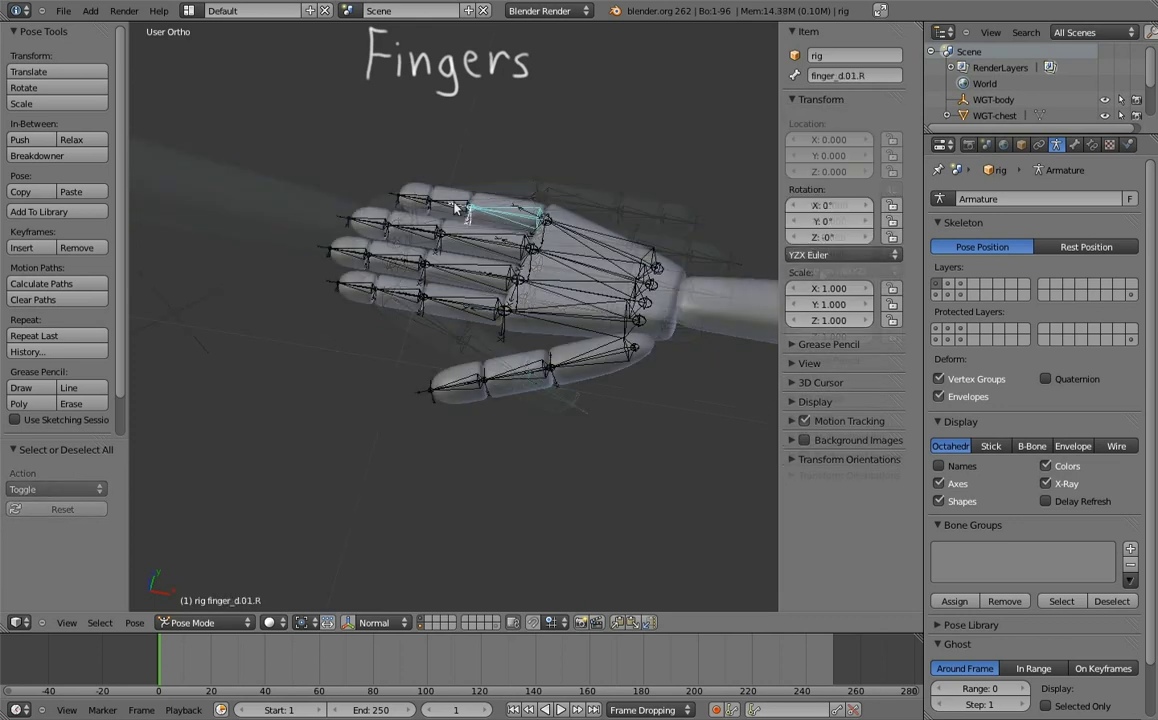
left_click(840, 255)
left_click(819, 186)
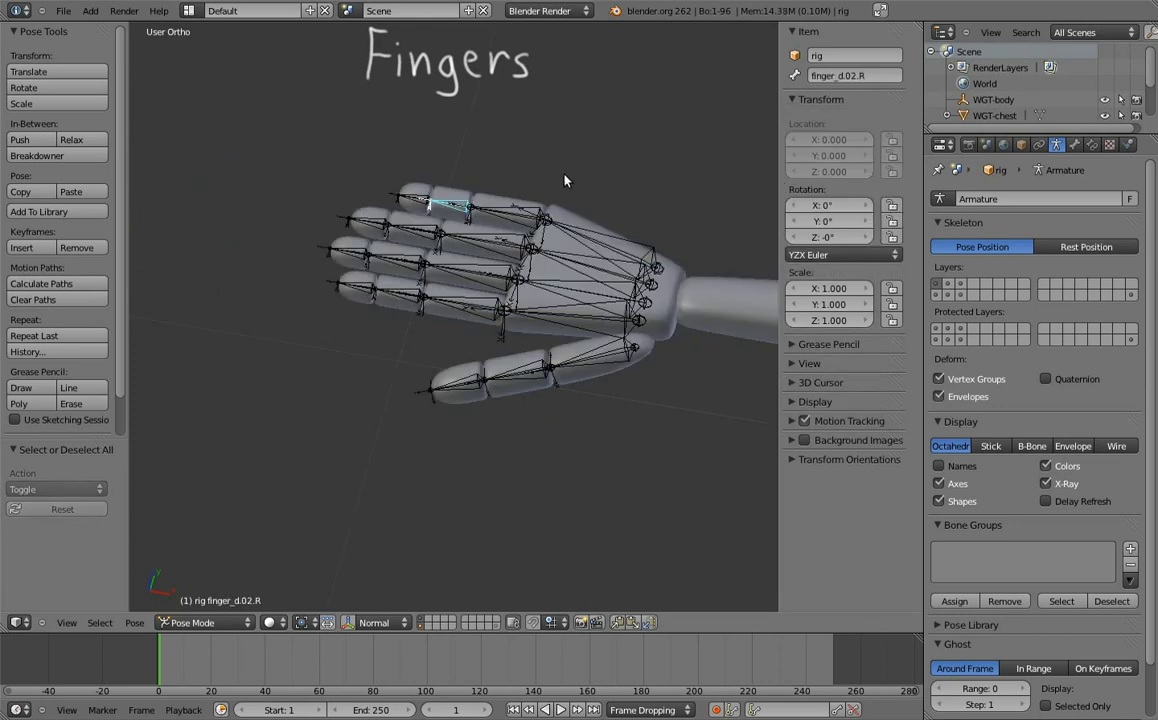
right_click(412, 197)
left_click(840, 255)
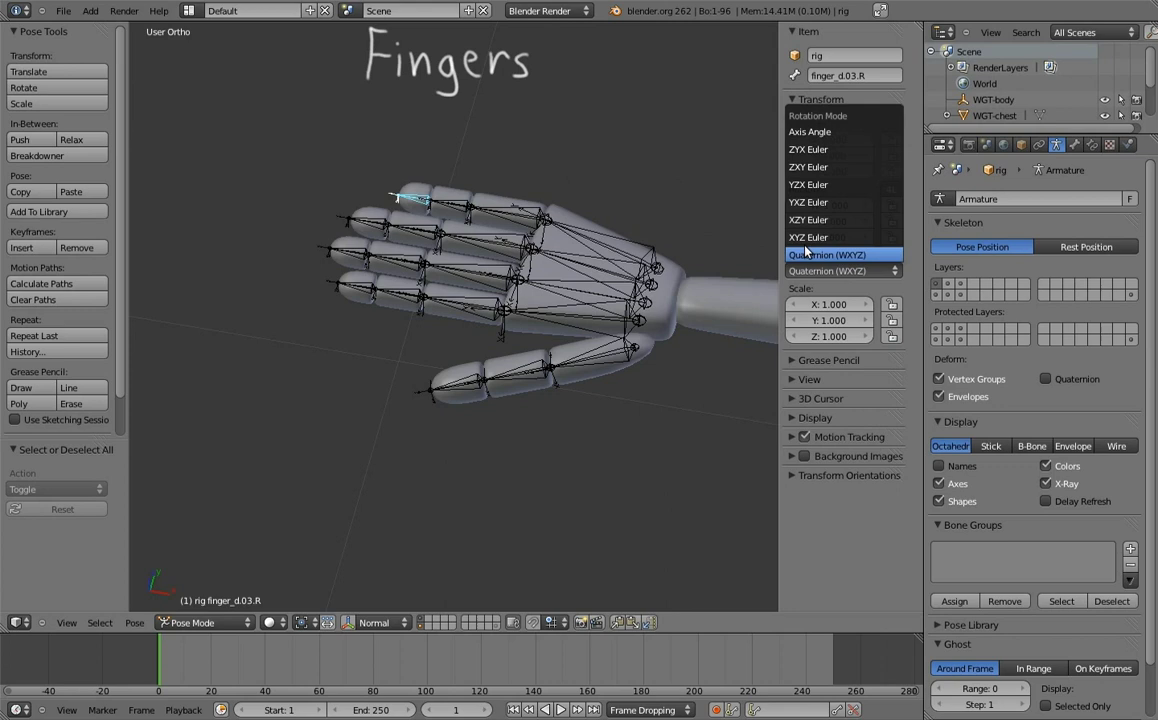
left_click(820, 184)
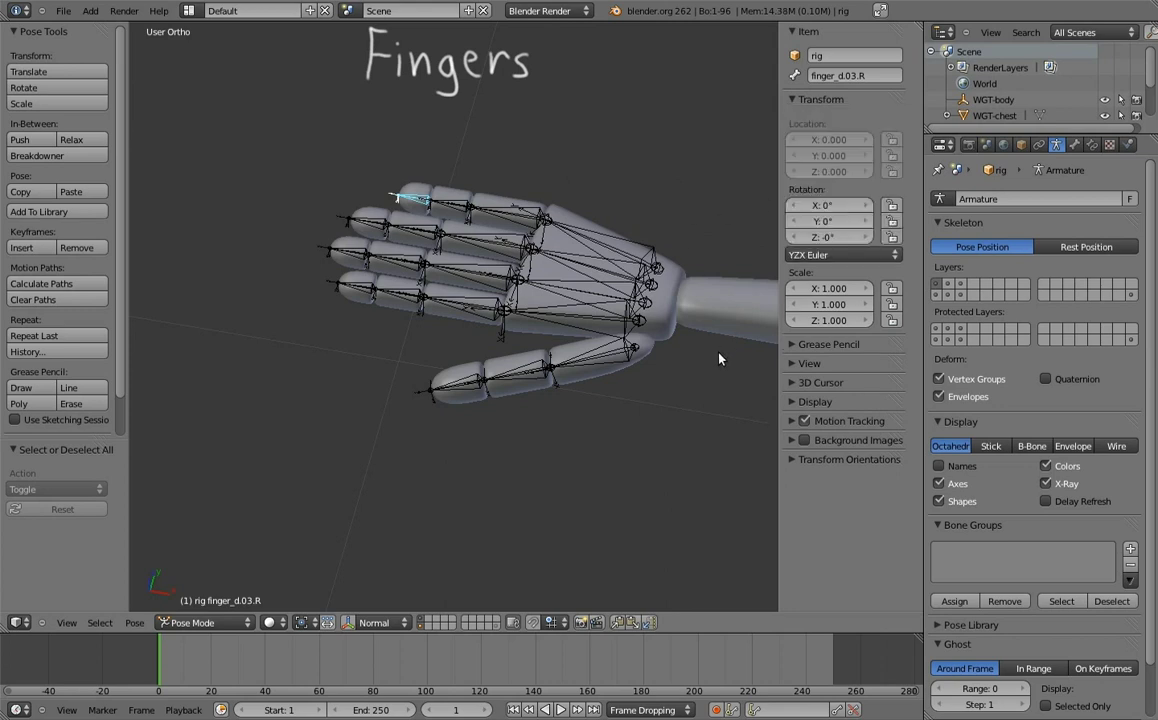
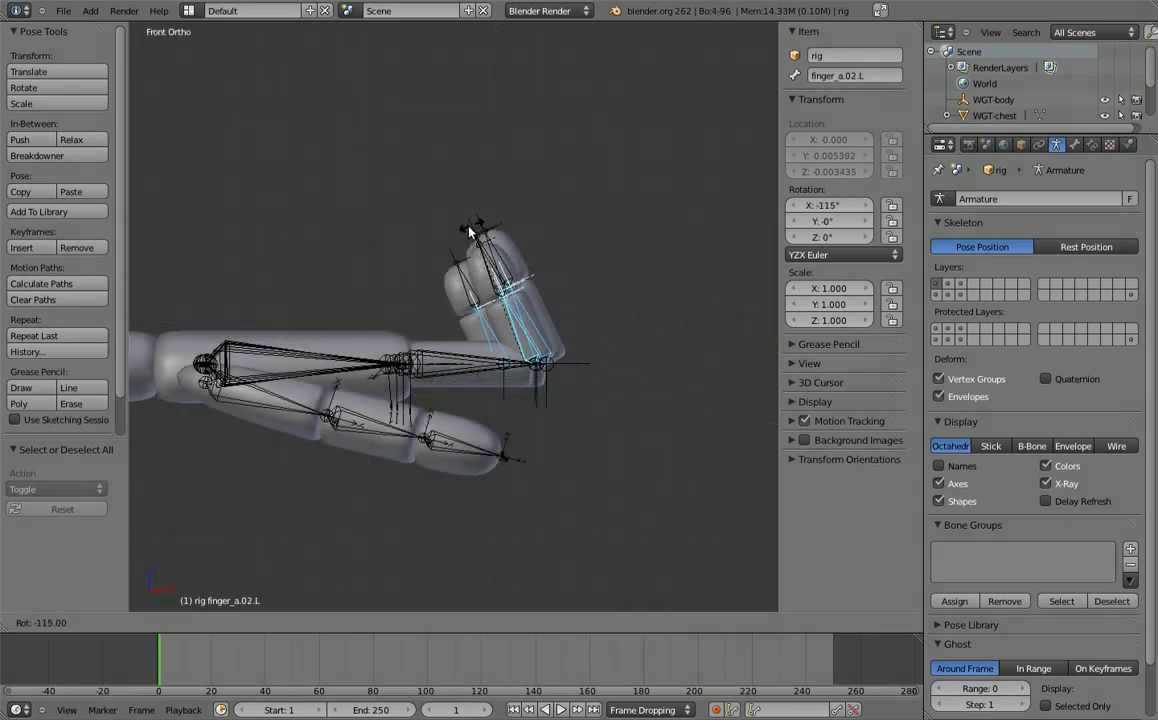
- Curl the finger bones, including finger_c.03.L, and keyframe their rotation
left_click(410, 207)
right_click(430, 215)
key("r")
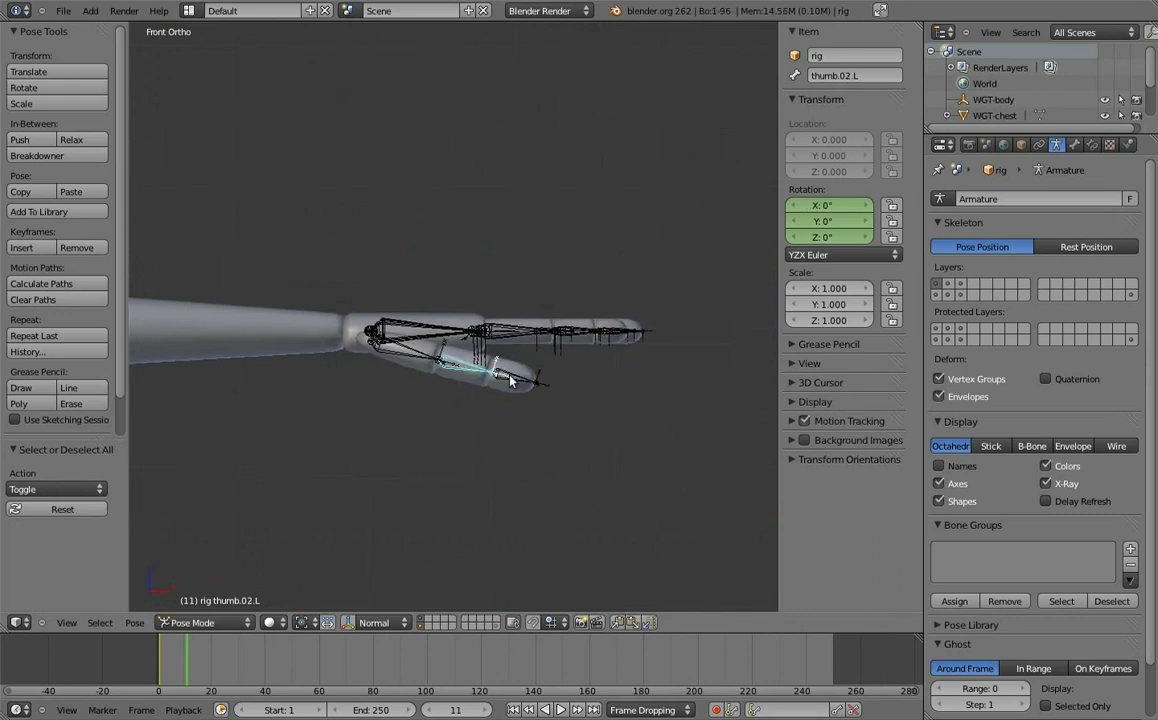
key("i")
left_click(583, 352)
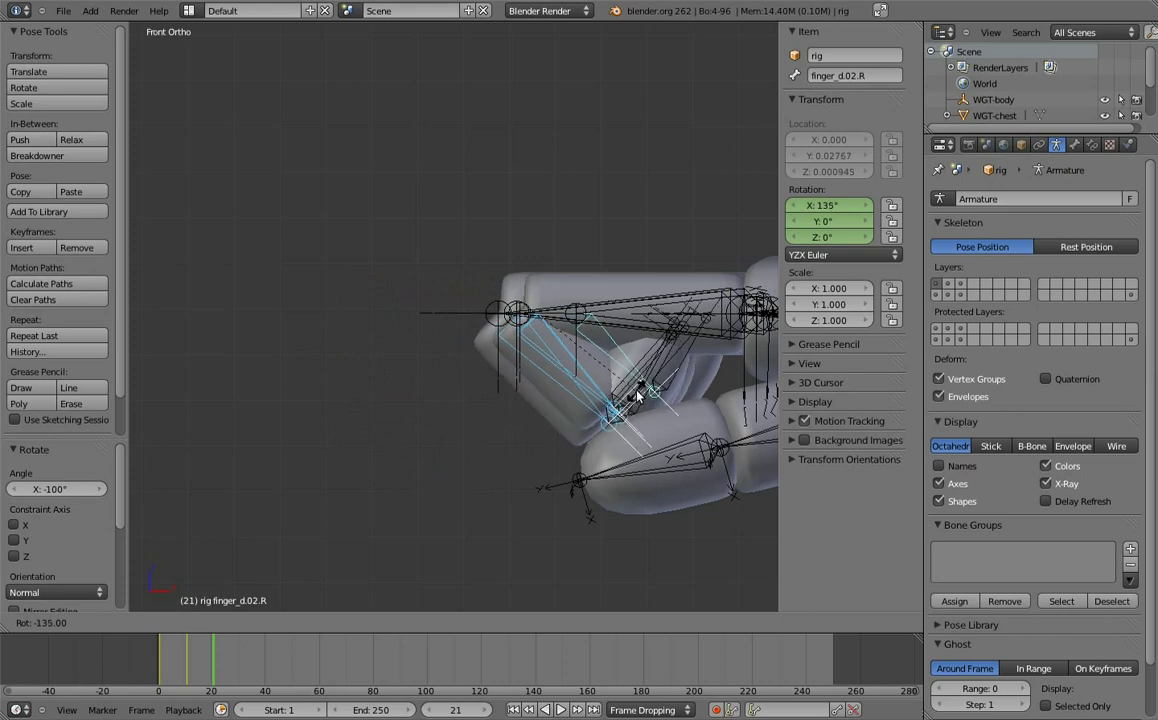
- Bend thumb.02.R 90° and thumb.03.R around X, preview the curl, and split the 3D View
key("r")
key("x")
key("x")
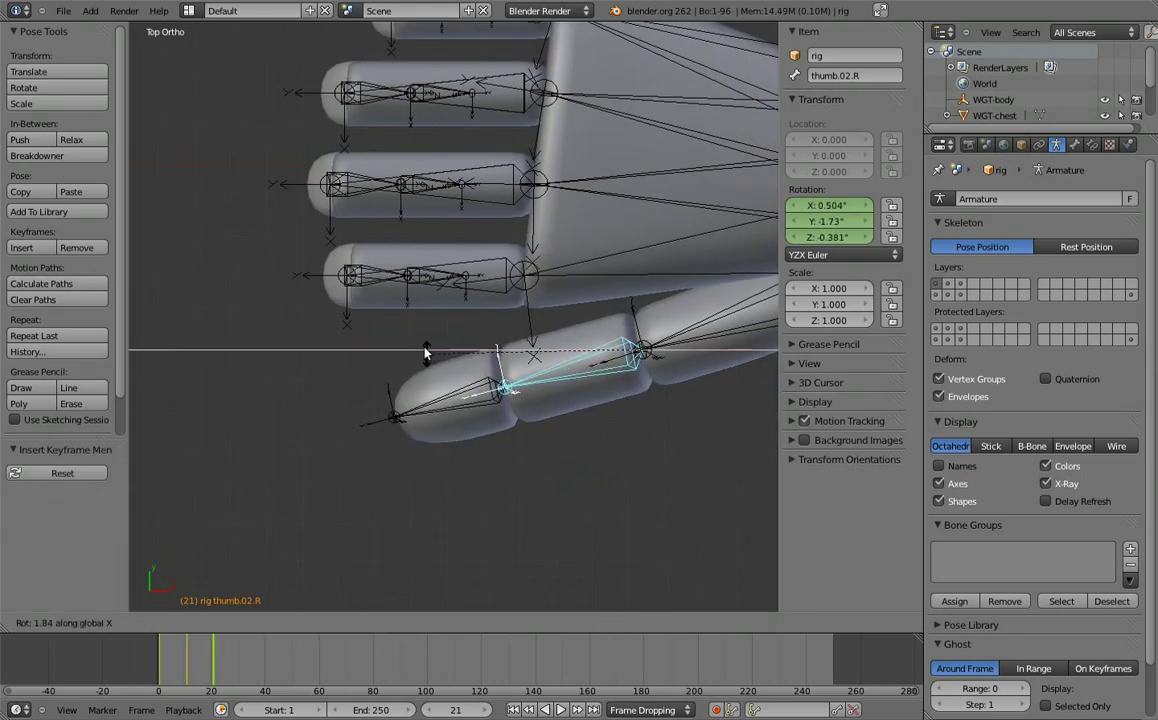
left_click(563, 199)
right_click(540, 173)
key("r")
key("x")
key("x")
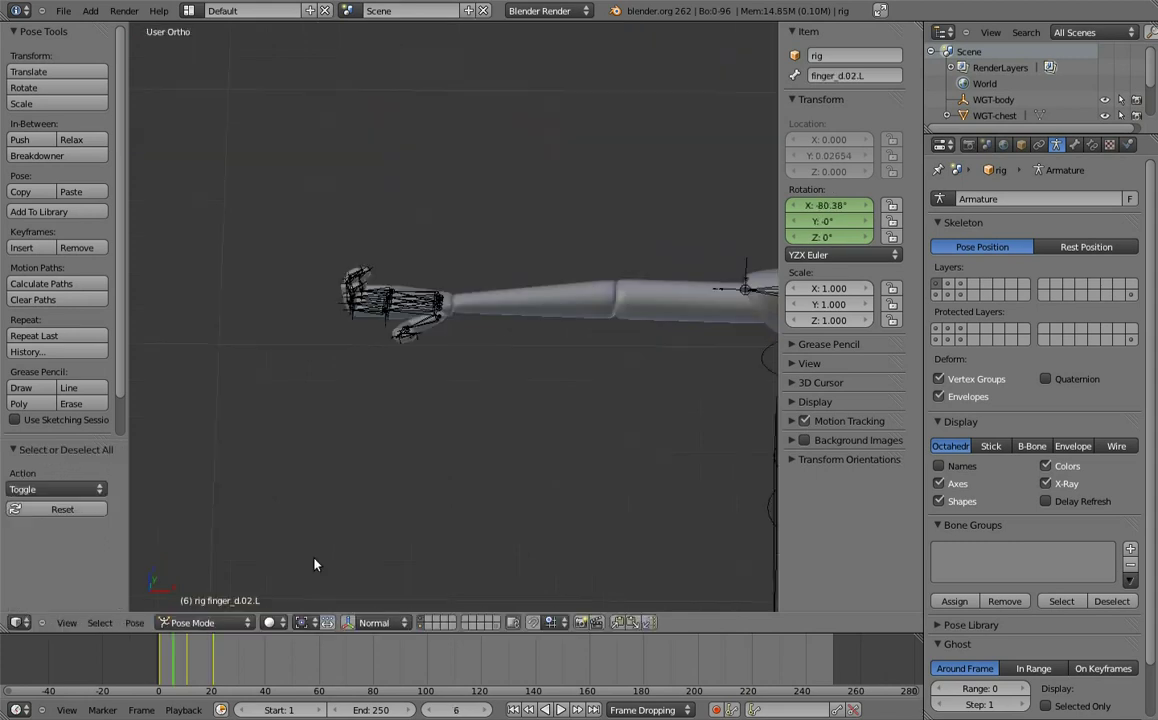
mouse_move(172, 668)
left_mouse_down()
mouse_move(185, 671)
mouse_move(160, 671)
left_mouse_up()
left_click_drag(917, 25, 470, 300)
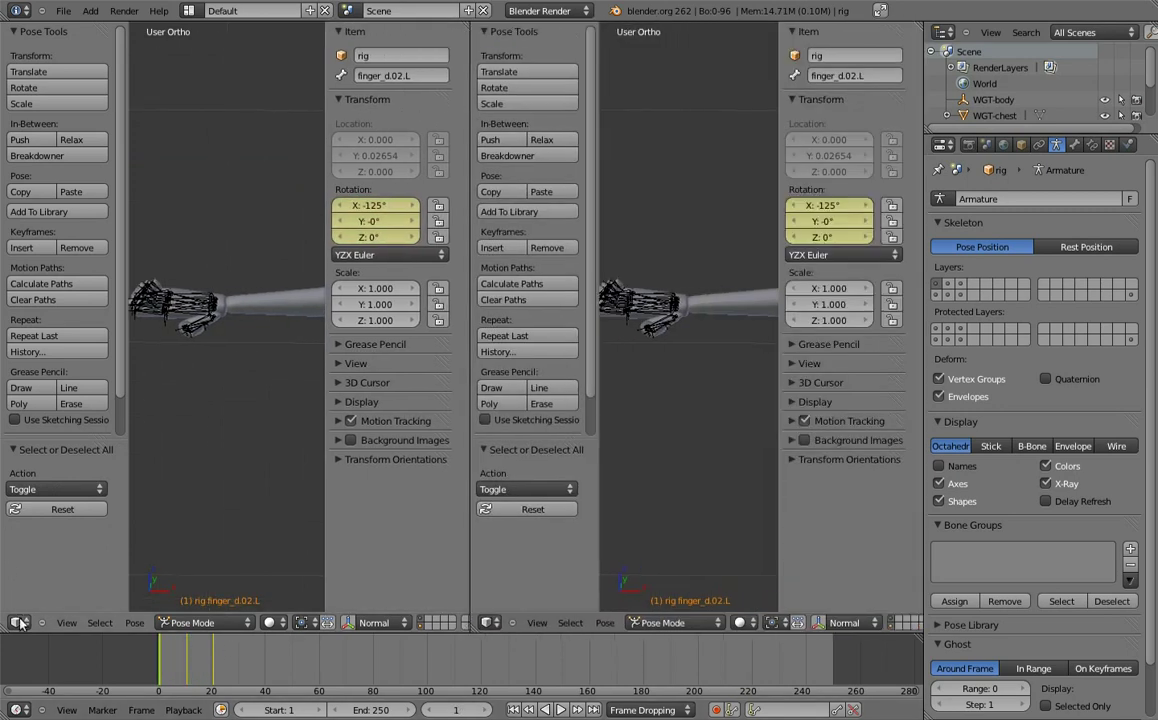
- Show the left area as the Dope Sheet Action Editor with all keys set to Constant interpolation
left_click(20, 623)
left_click(30, 516)
left_click(270, 623)
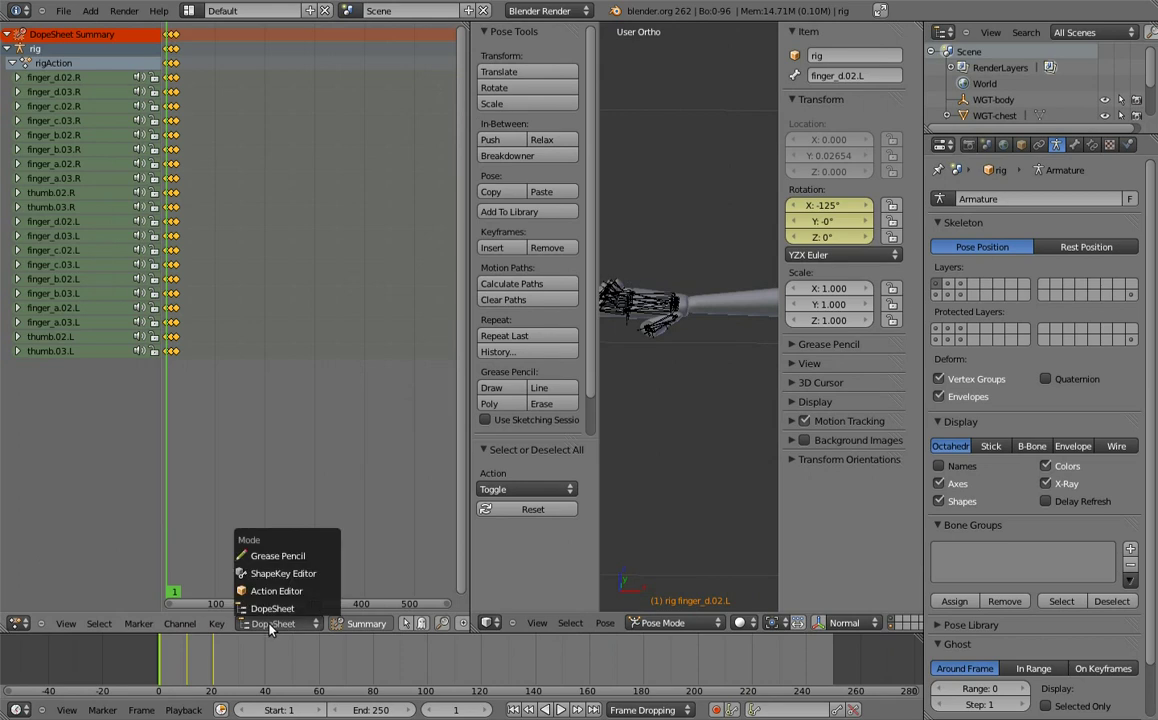
left_click(276, 591)
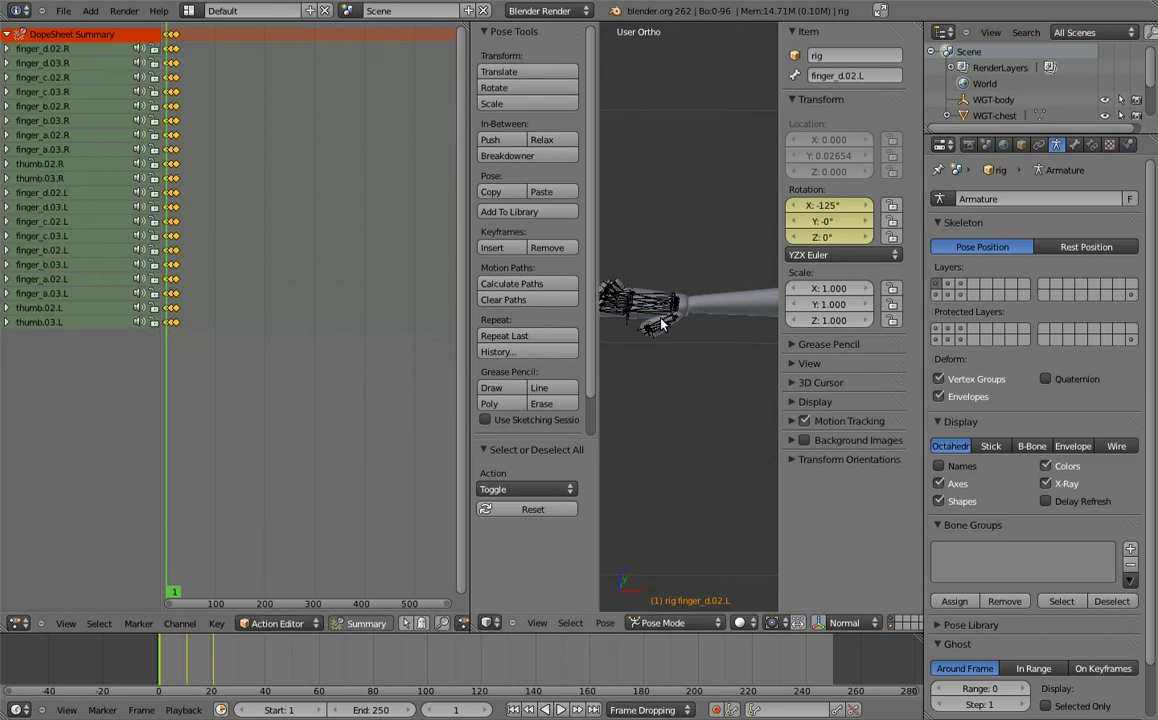
key("a")
key("t")
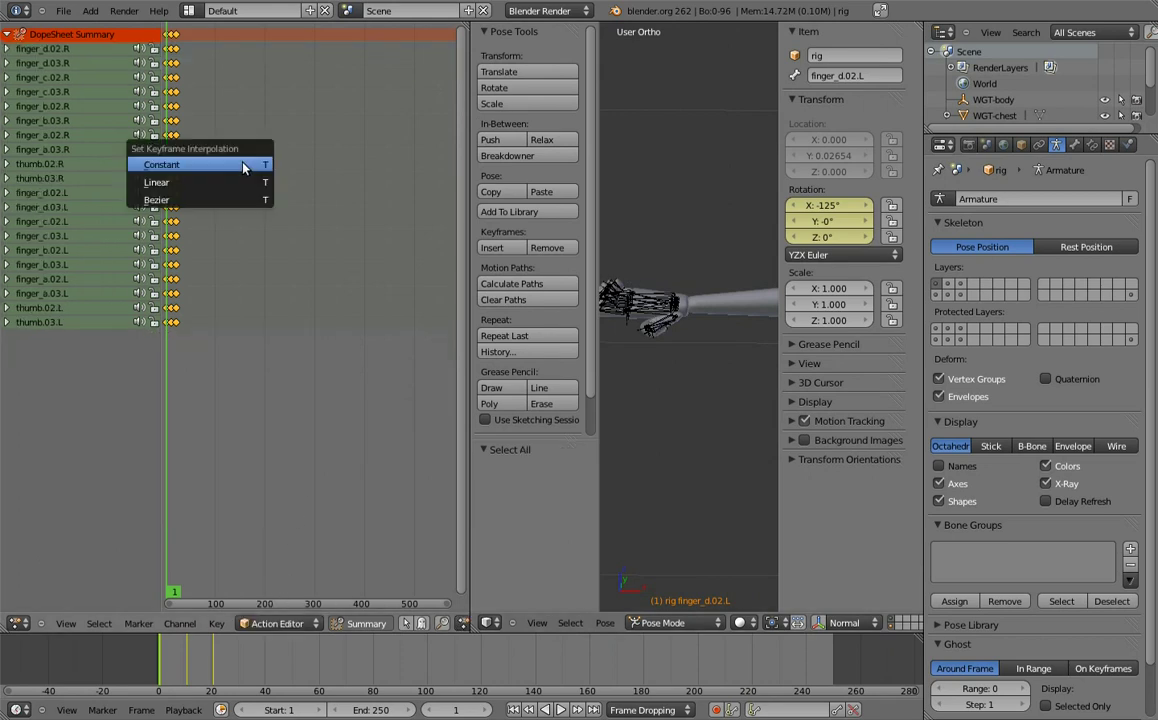
left_click(224, 186)
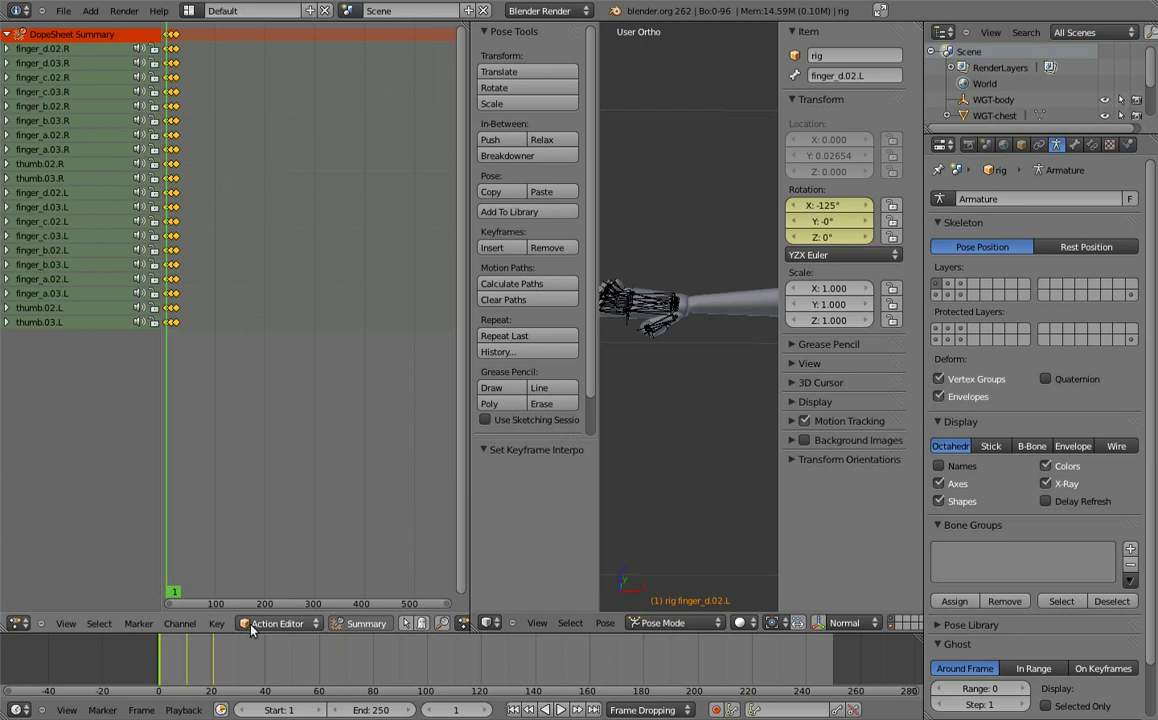
- Rename the hand action to finger_bend and unlink it from the rig
scroll(345, 623, "down", 5)
left_click(340, 623)
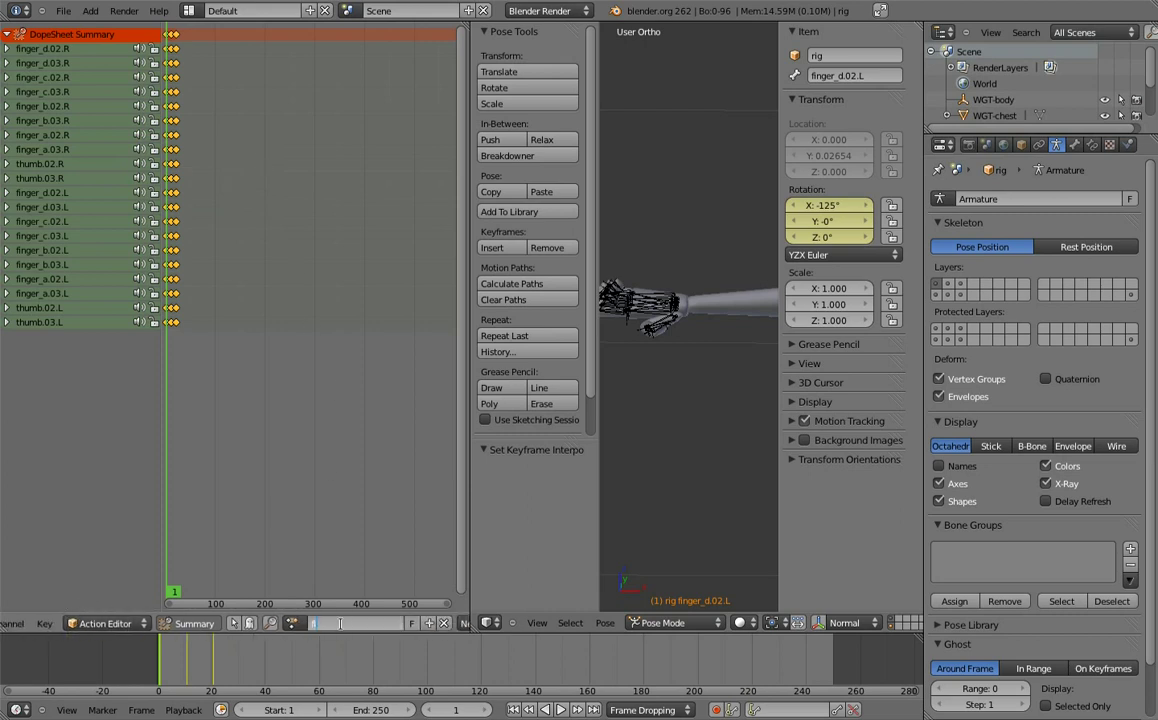
type("finger_bend")
key("Return")
left_click(444, 623)
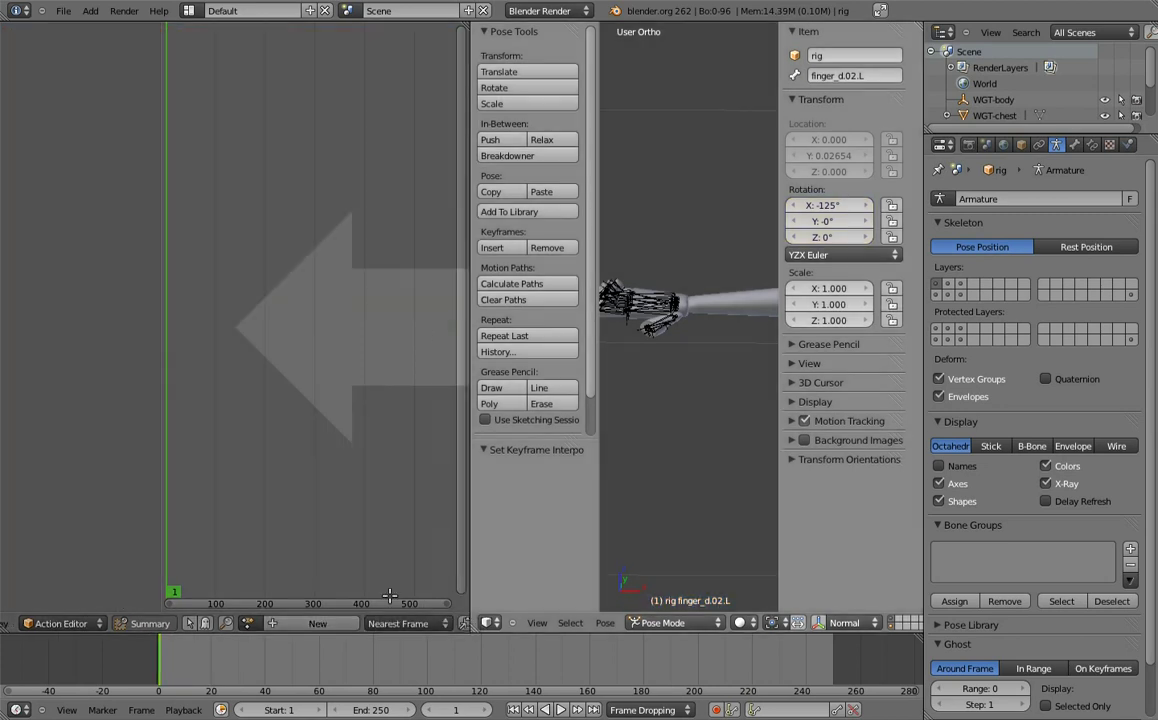
- Join the areas back into one 3D View and clear all bone rotations
left_click_drag(474, 629, 300, 380)
key("a")
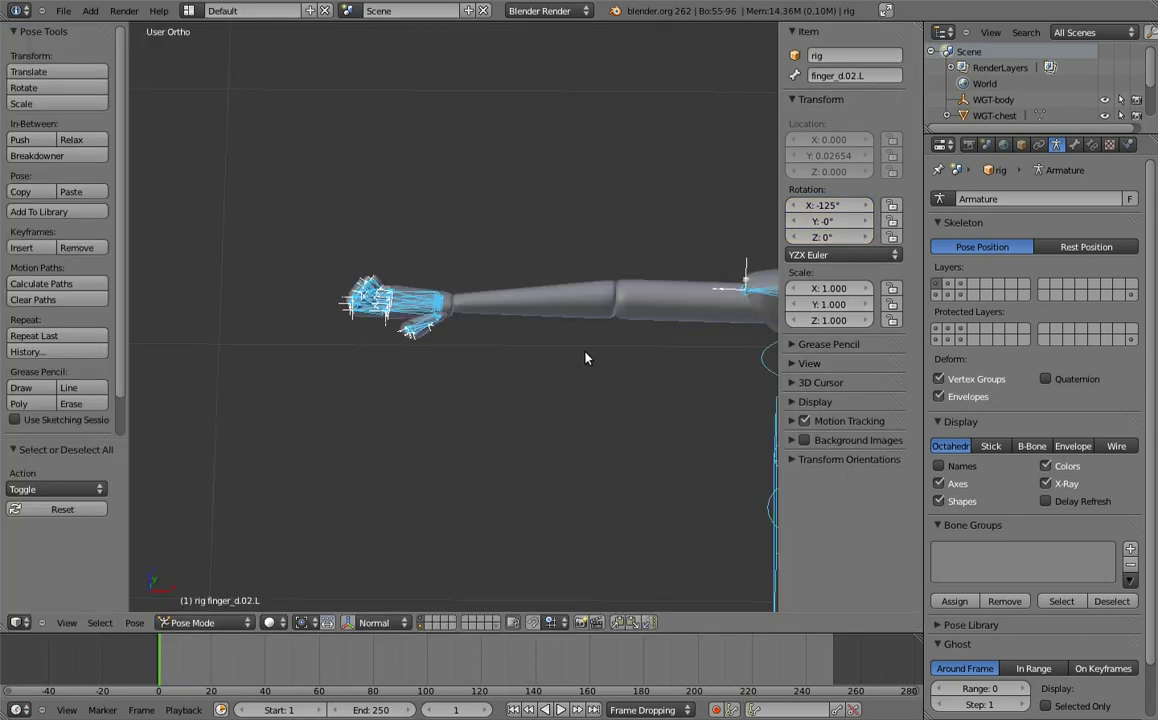
key("alt+r")
key("a")
- Zoom in on the left hand and edit finger_a.01.L in Edit Mode from the front view
middle_click_drag(659, 324, 594, 308, "shift")
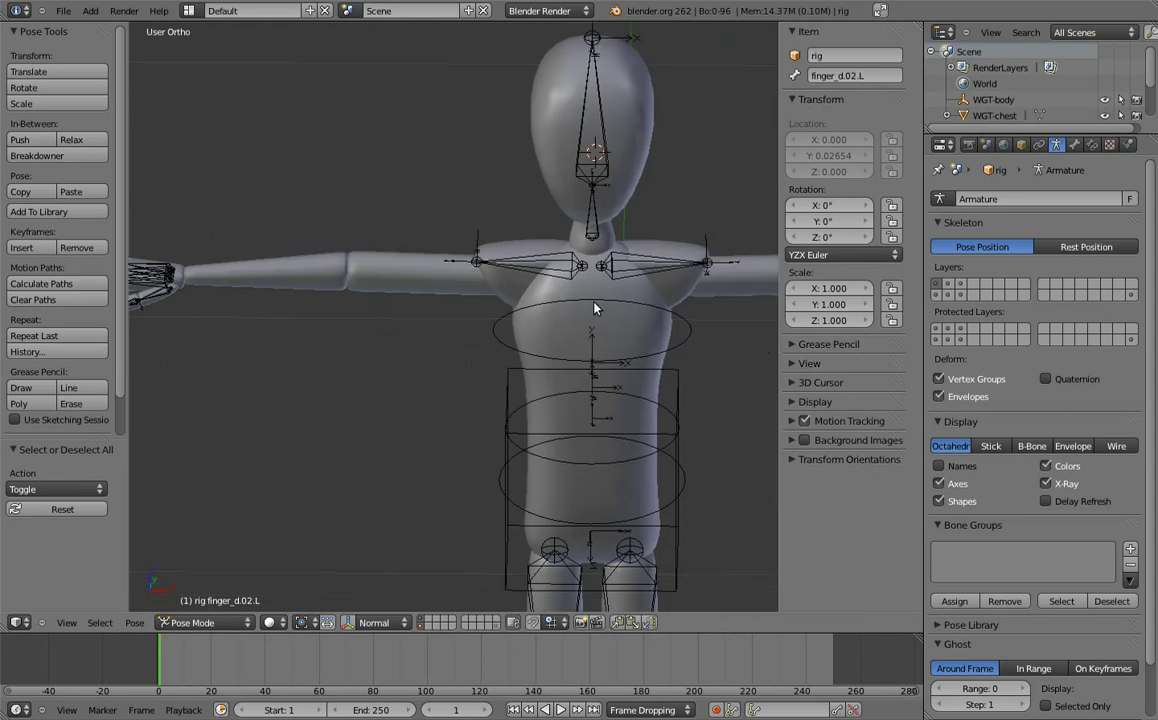
key("KP_Decimal")
scroll(504, 406, "up", 3)
scroll(545, 429, "up", 3)
right_click(555, 463)
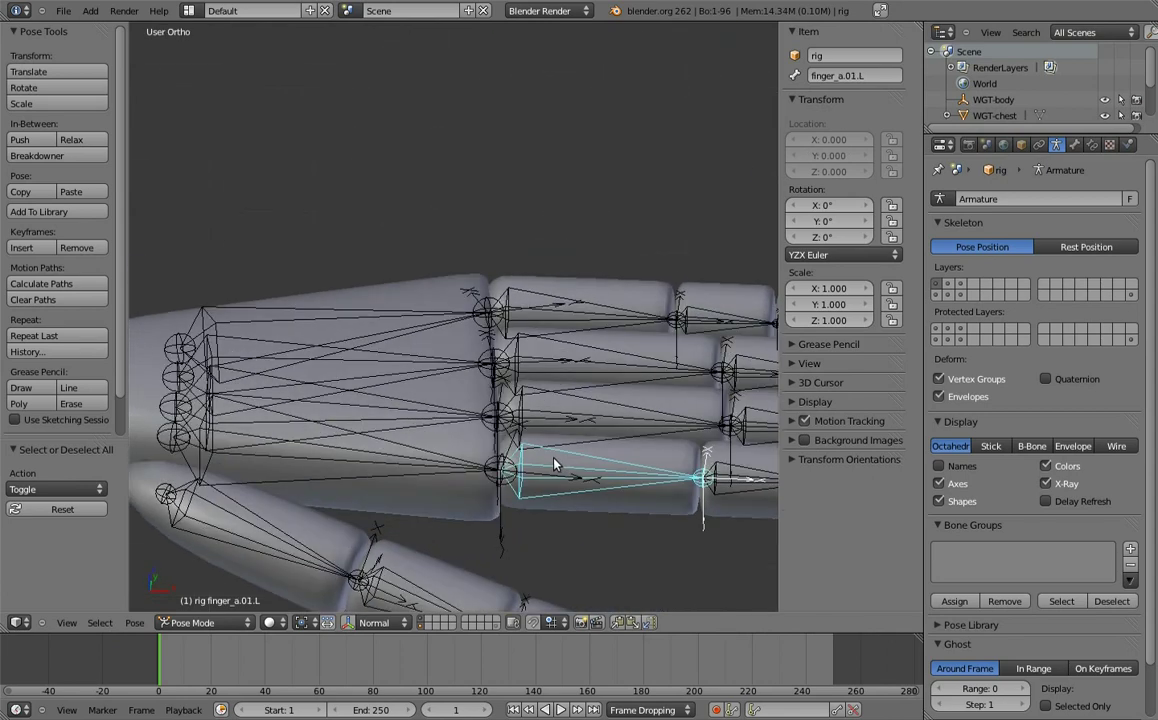
key("Tab")
key("KP_1")
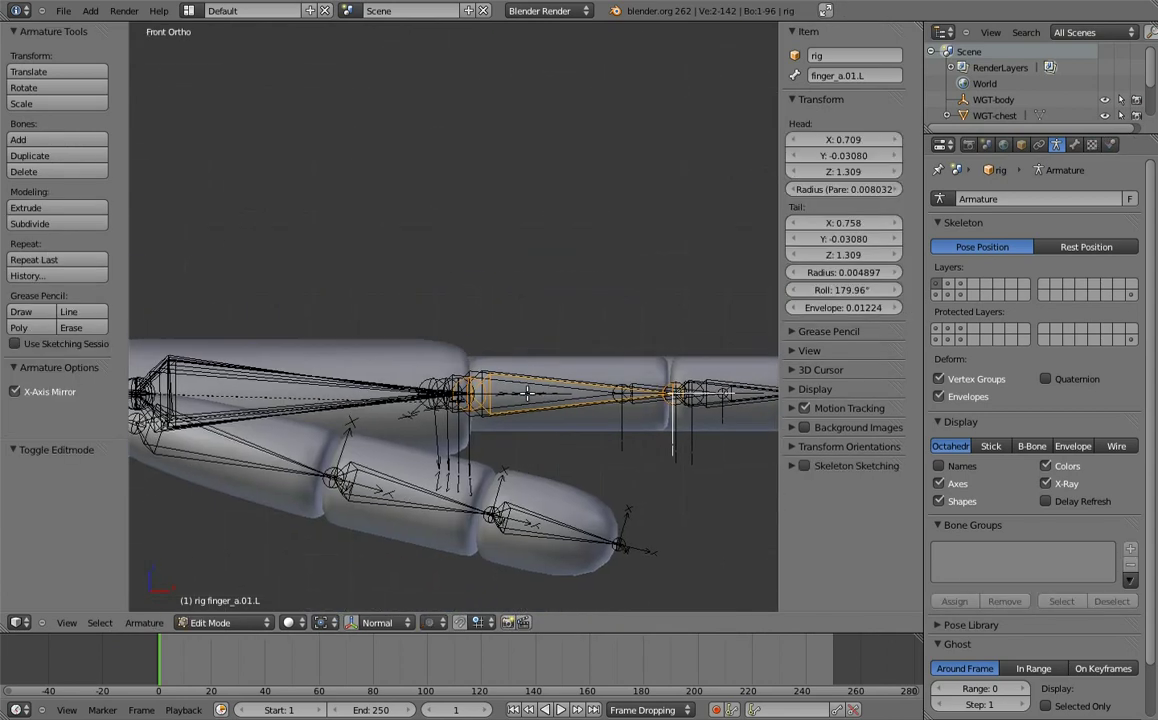
scroll(527, 393, "down", 2)
- Duplicate finger_a.01.L, raise the copy along Z, and lengthen its tail 0.07 along X
key("shift+d")
key("z")
key("z")
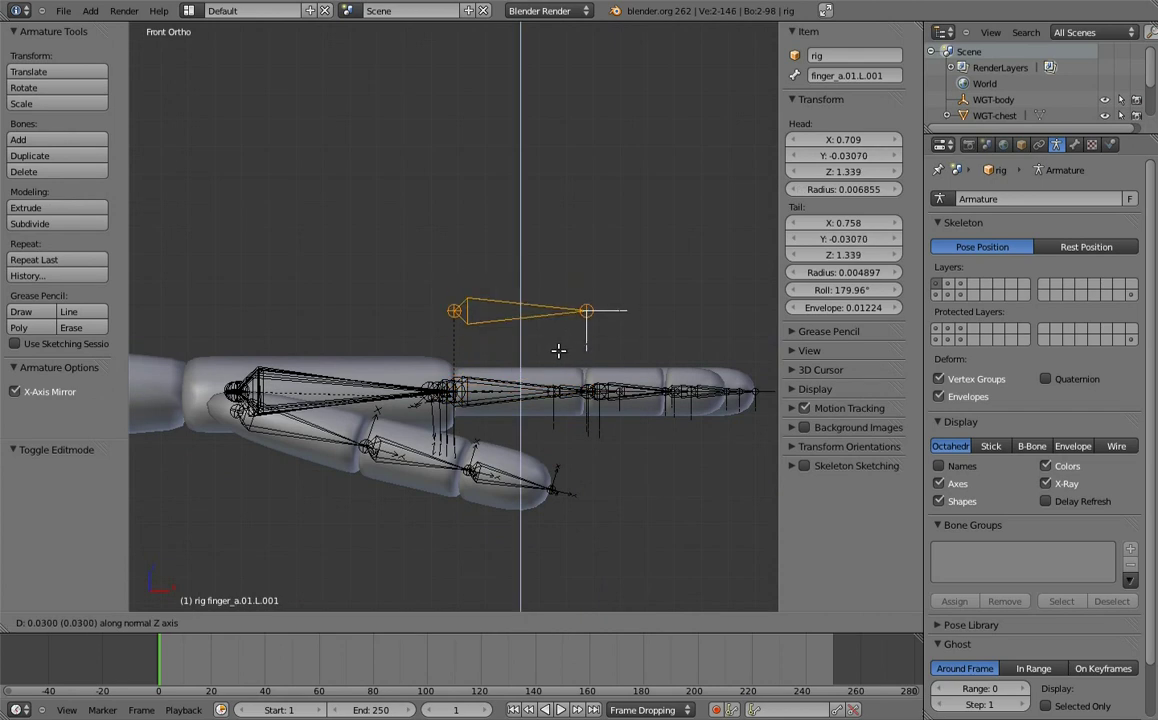
left_click(558, 350)
right_click(586, 311)
middle_click_drag(589, 305, 514, 315, "shift")
key("g")
key("x")
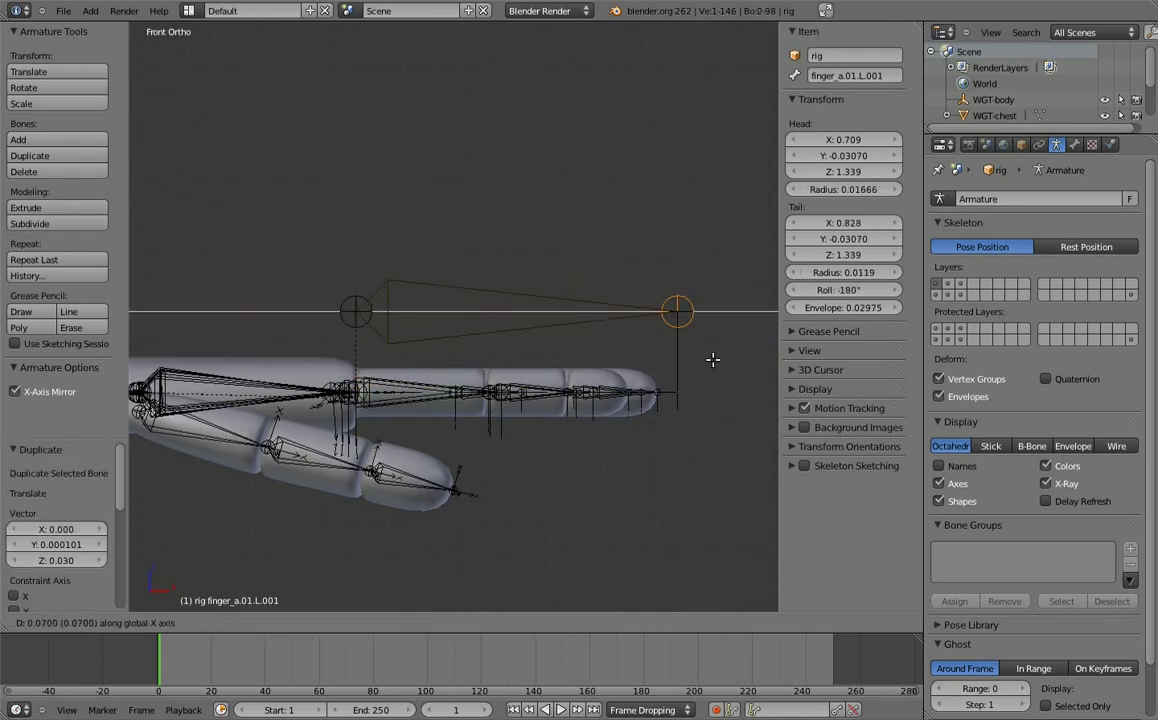
left_click(712, 360)
- Name the duplicated bone finger_a.L and return to Pose Mode
right_click(565, 298)
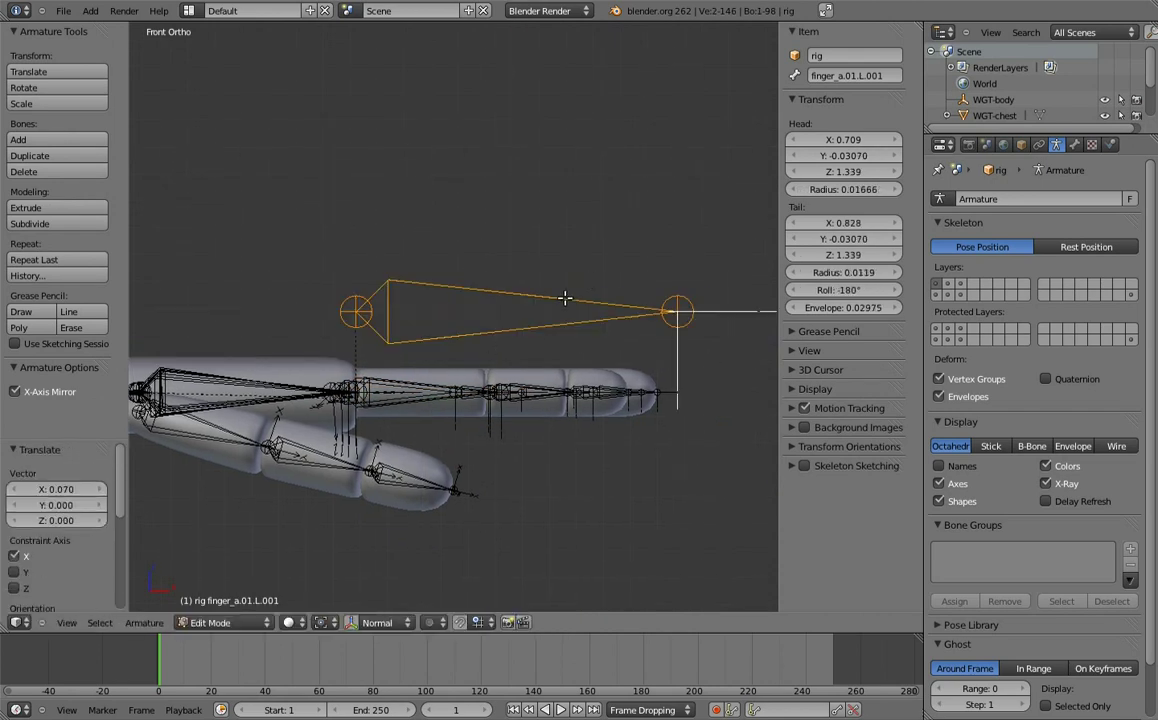
left_click(882, 80)
key("Return")
mouse_move(463, 255)
middle_mouse_down()
mouse_move(440, 280)
mouse_move(423, 359)
mouse_move(475, 414)
mouse_move(470, 383)
middle_mouse_up()
key("ctrl+Tab")
- Add an Action constraint to finger_a.02.L targeting finger_a.L
middle_click_drag(533, 415, 538, 398)
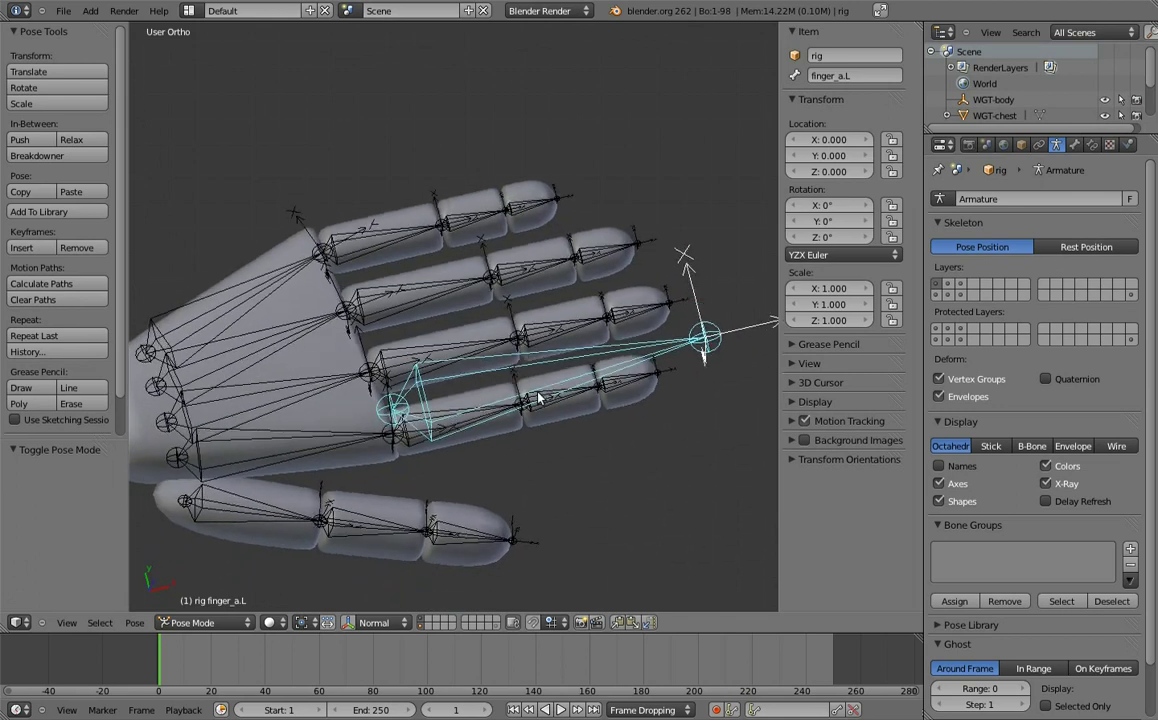
right_click(569, 406)
key("ctrl+shift+c")
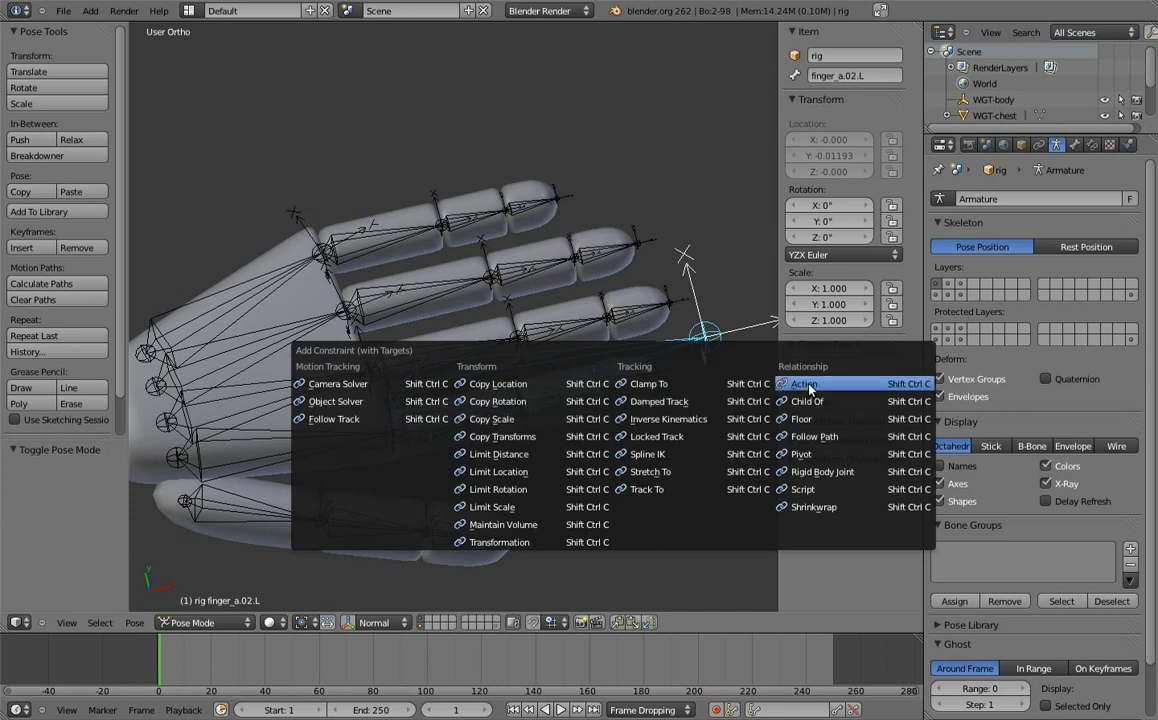
left_click(805, 384)
mouse_move(611, 418)
middle_mouse_down()
mouse_move(560, 369)
mouse_move(553, 383)
middle_mouse_up()
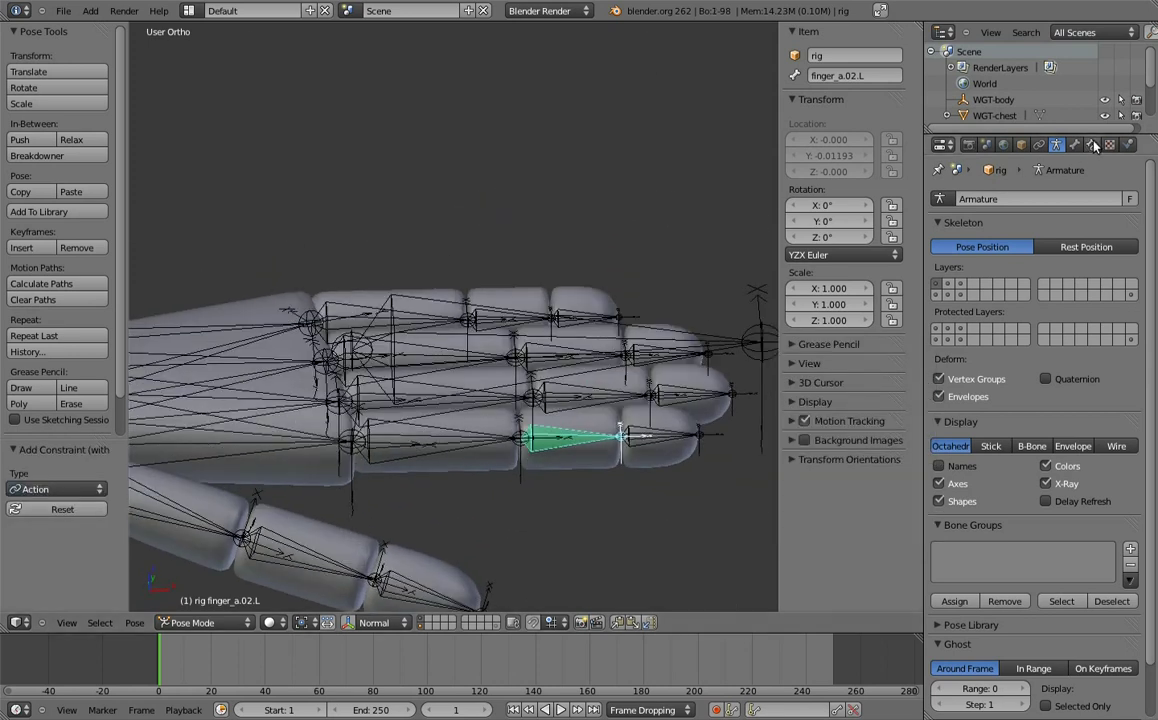
left_click(1091, 145)
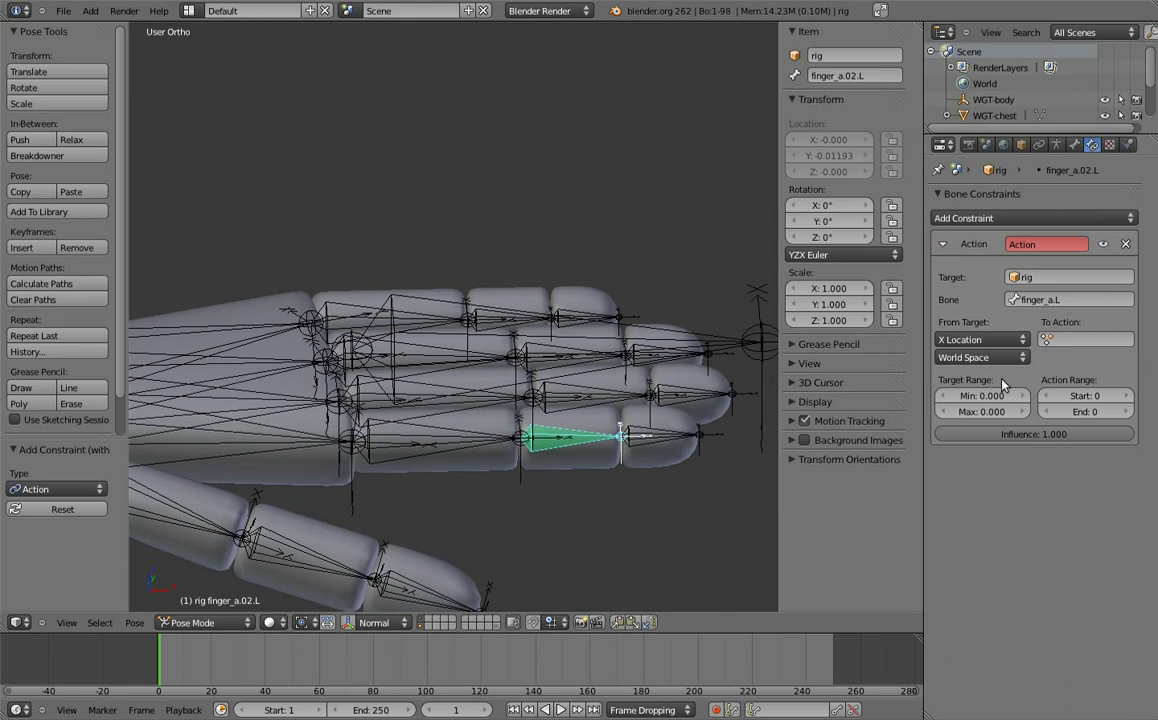
- Drive the constraint from finger_a.L's Y scale in Local Space, playing the finger_bend action
left_click(997, 343)
left_click(982, 196)
left_click(978, 358)
left_click(962, 289)
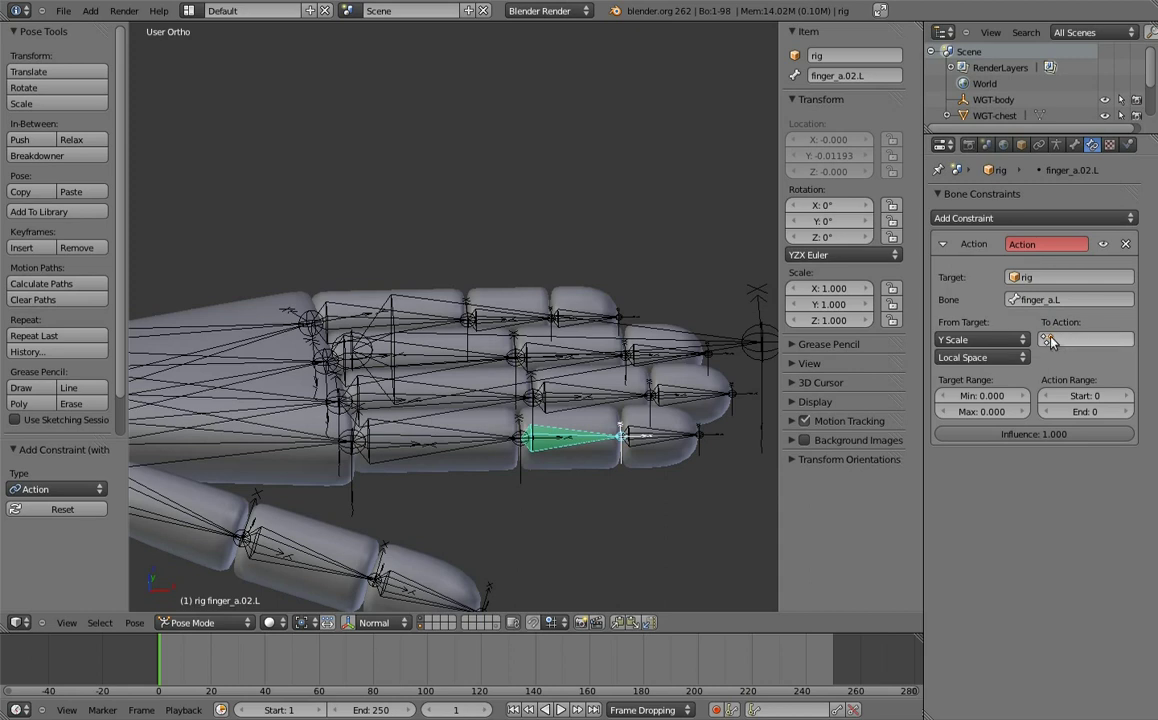
left_click(1072, 340)
left_click(1063, 363)
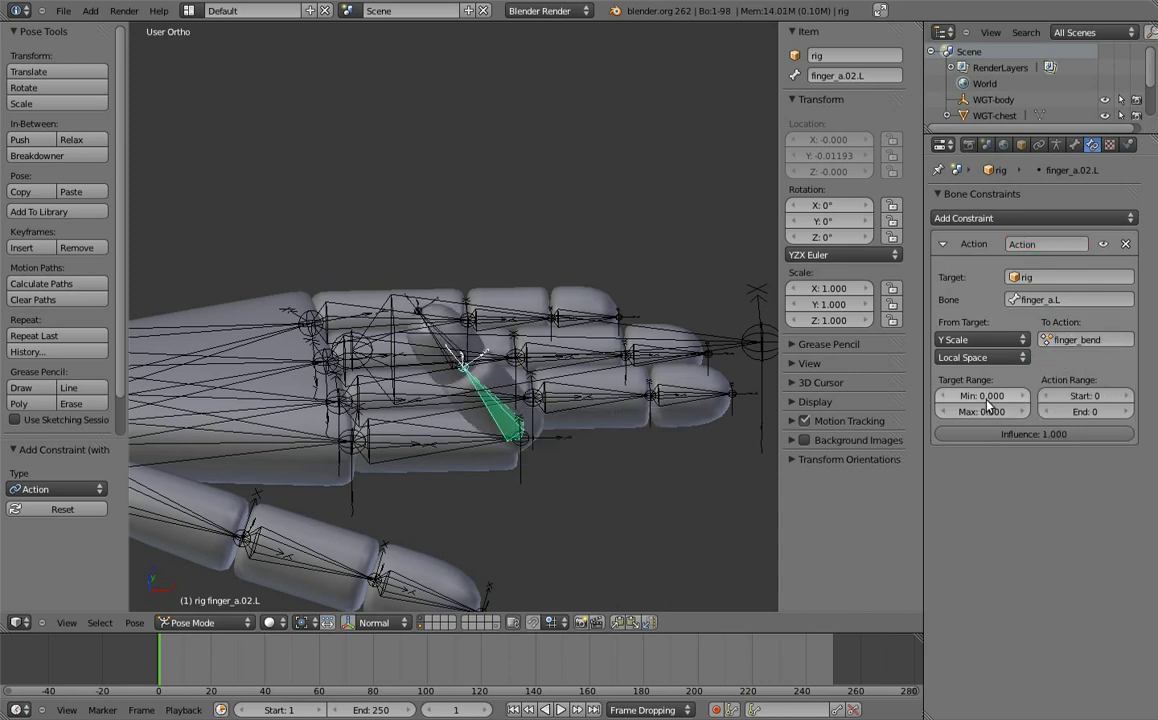
- Set the action frames to 1–21 and the target range to Min 1.5, Max 0.5
left_click(1099, 397)
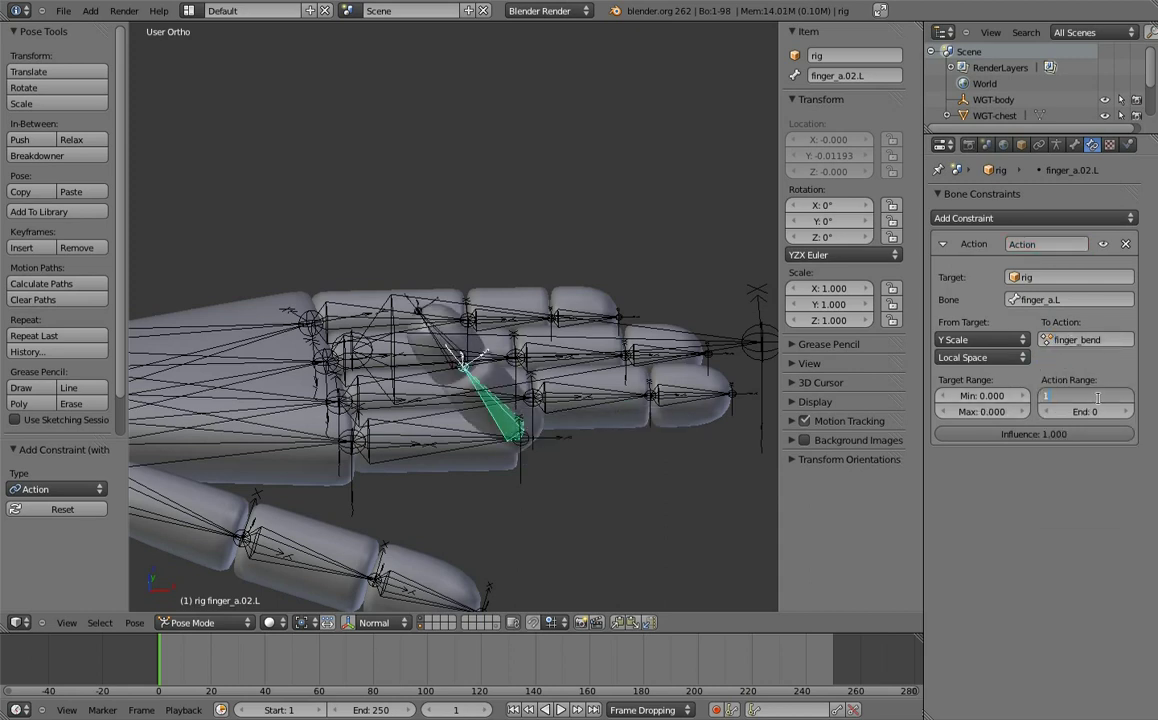
key("Return")
left_click(1105, 411)
type("21")
key("Return")
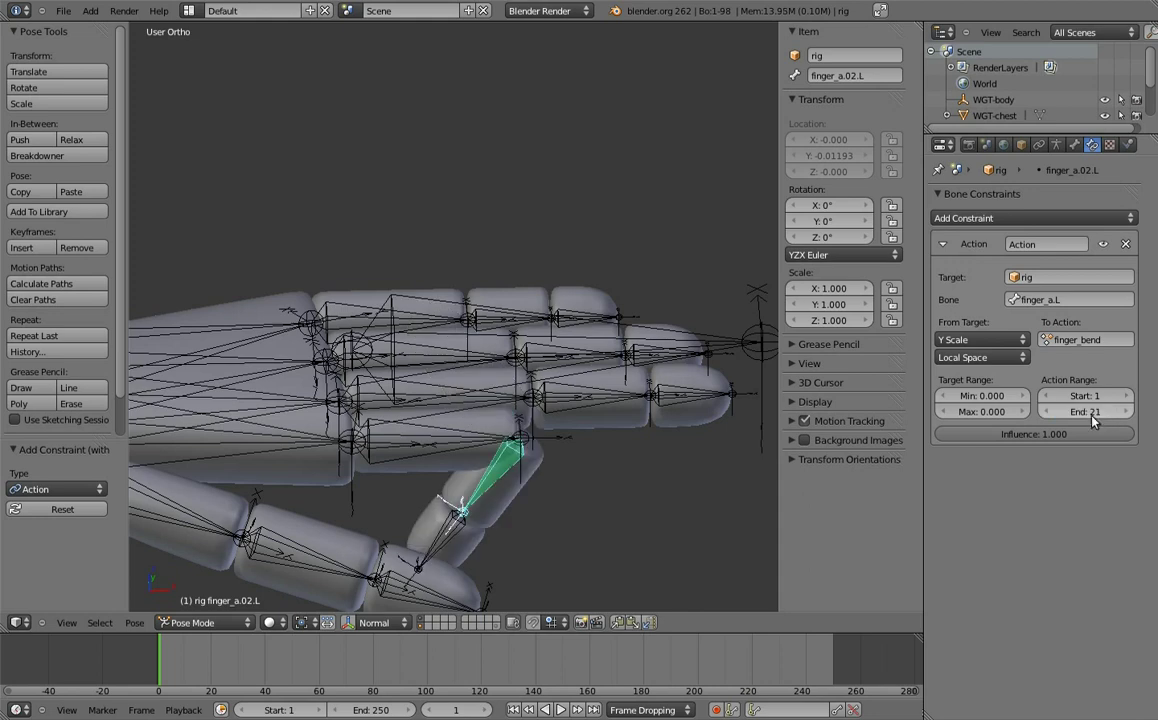
left_click(1003, 396)
type("1.5")
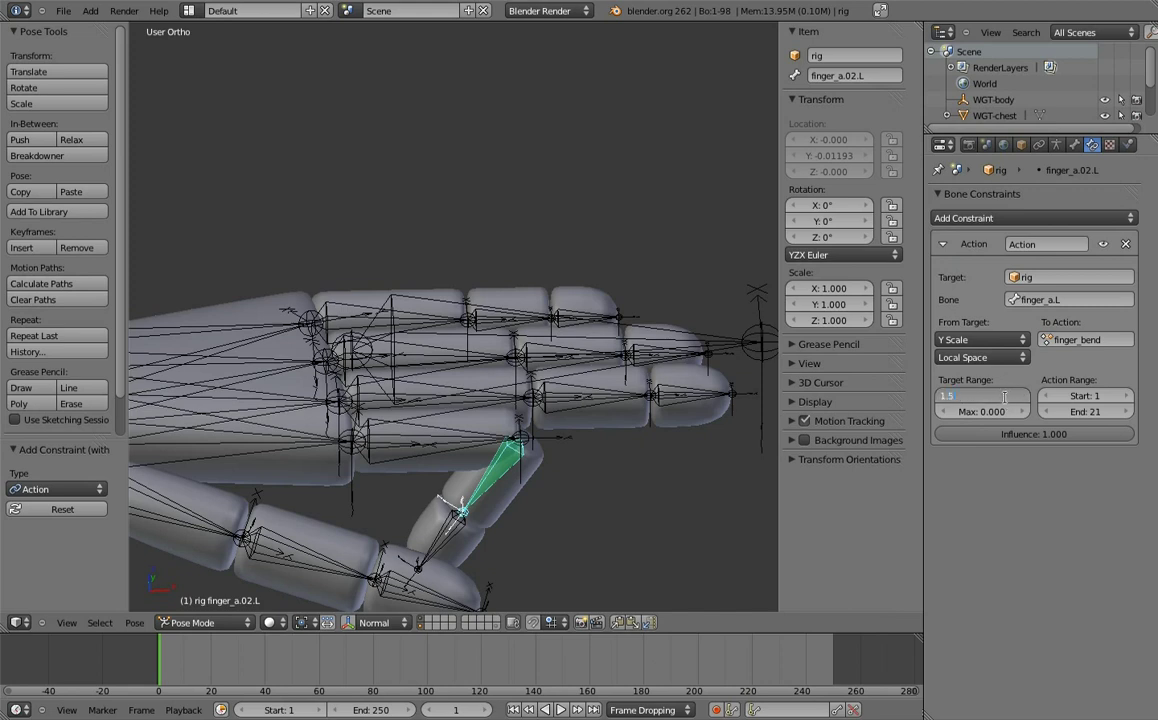
left_click(1001, 411)
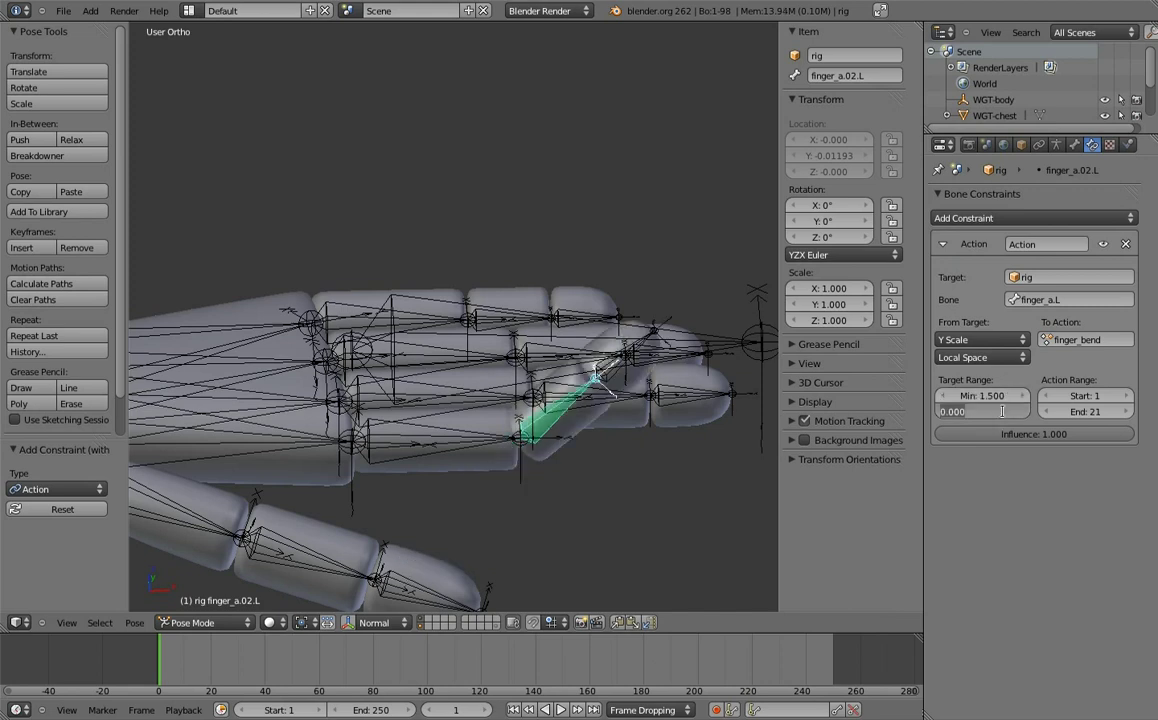
type("0.5")
key("Return")
middle_click_drag(657, 393, 657, 350, "shift")
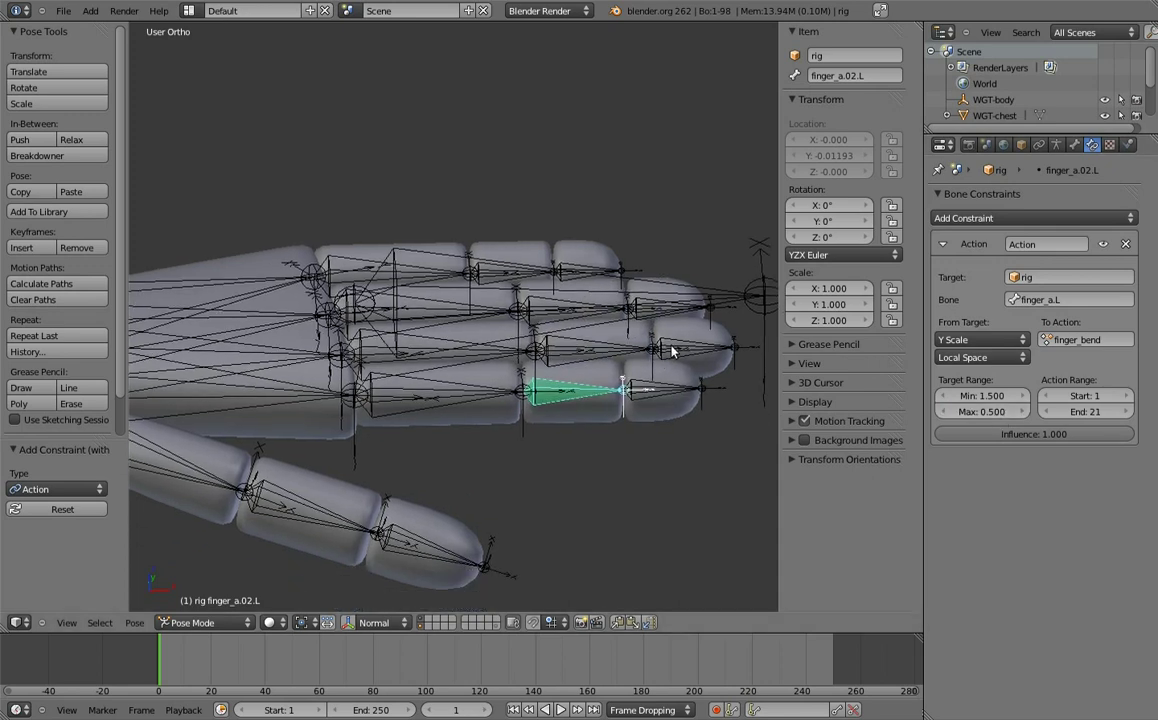
middle_click_drag(662, 364, 664, 293)
- Test-scale finger_a.L to 1.367 and 0.683 to watch the finger curl, then cancel
right_click(663, 293)
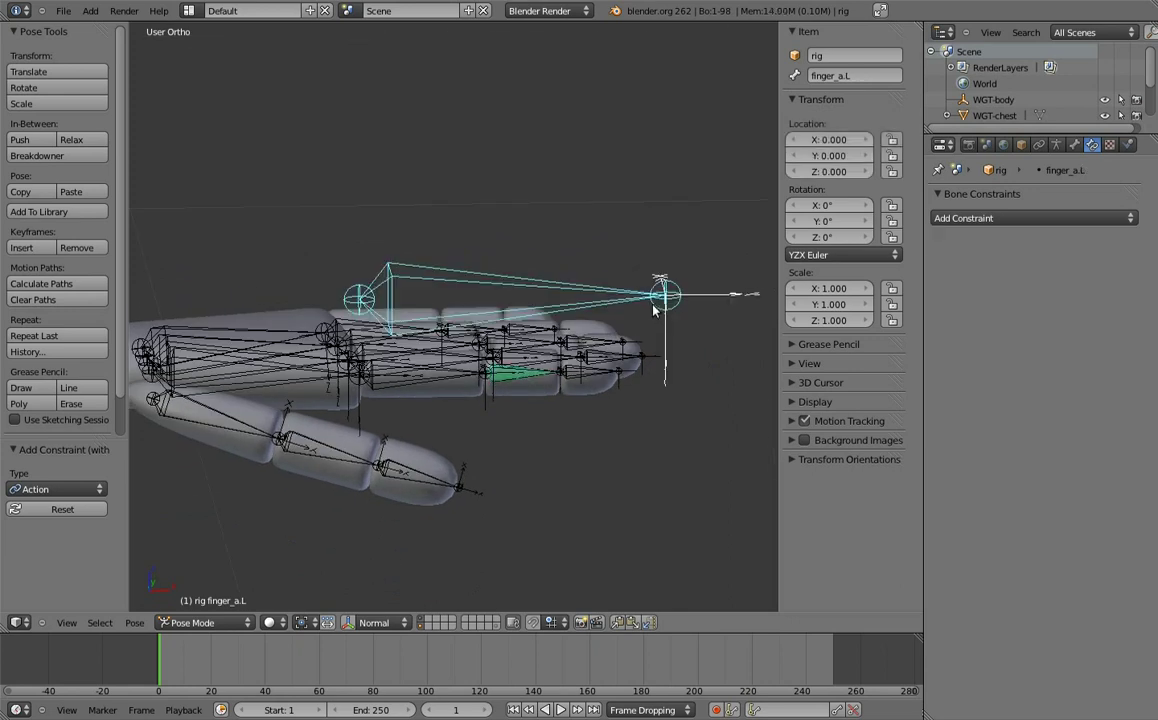
key("s")
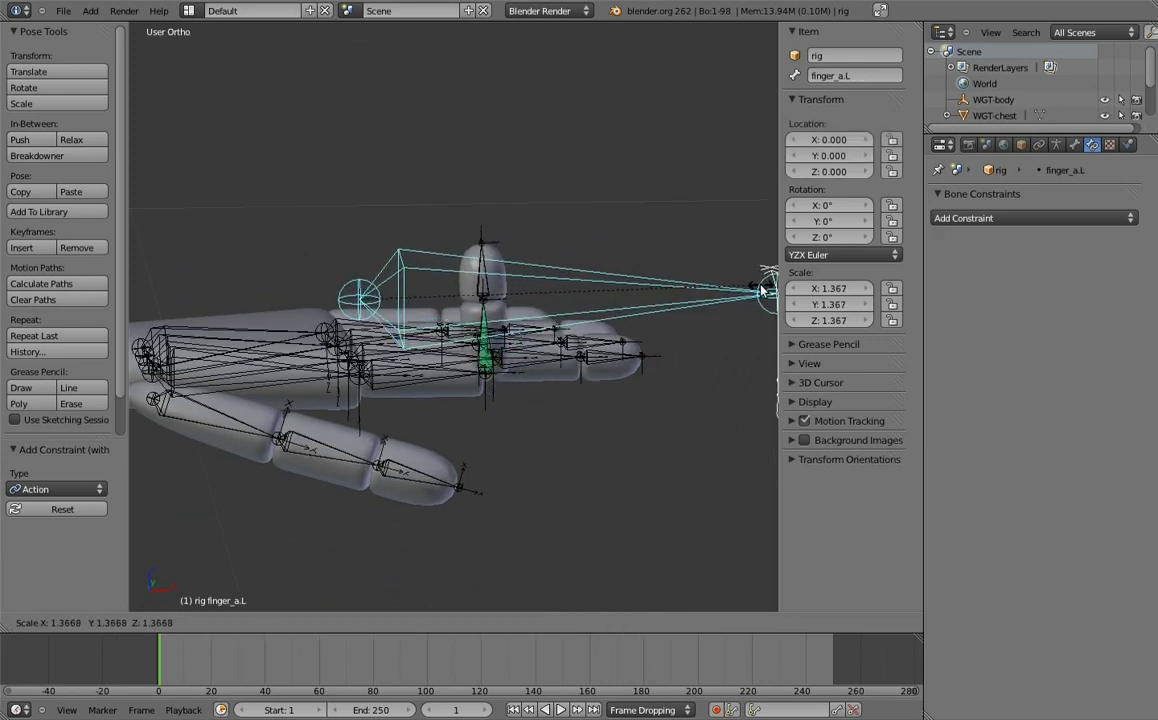
key("Escape")
key("s")
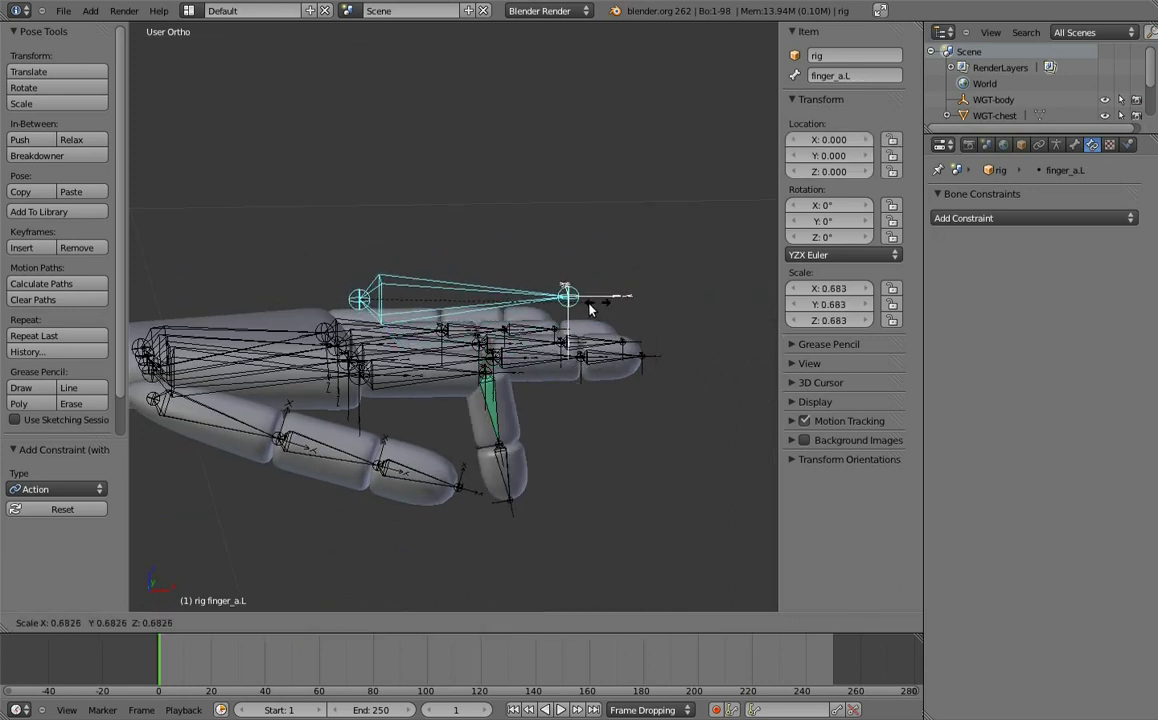
key("Escape")
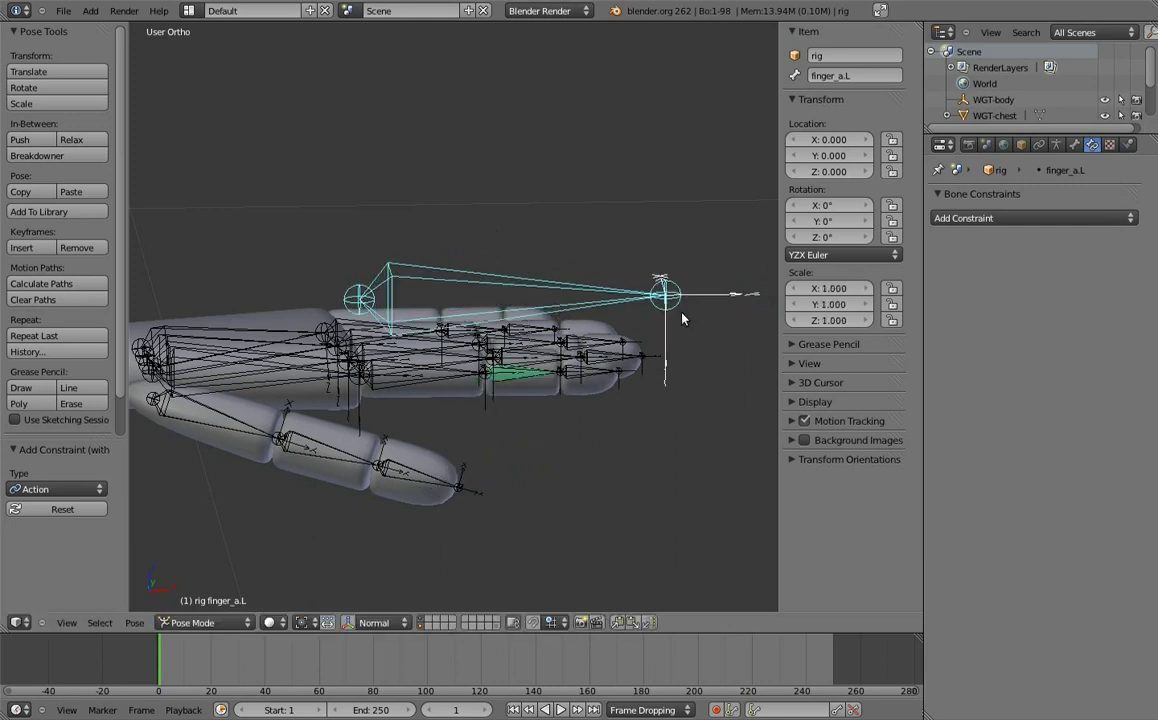
- With finger_a.02.L selected, bring up the Pose menu's constraint commands
middle_click_drag(638, 328, 591, 391)
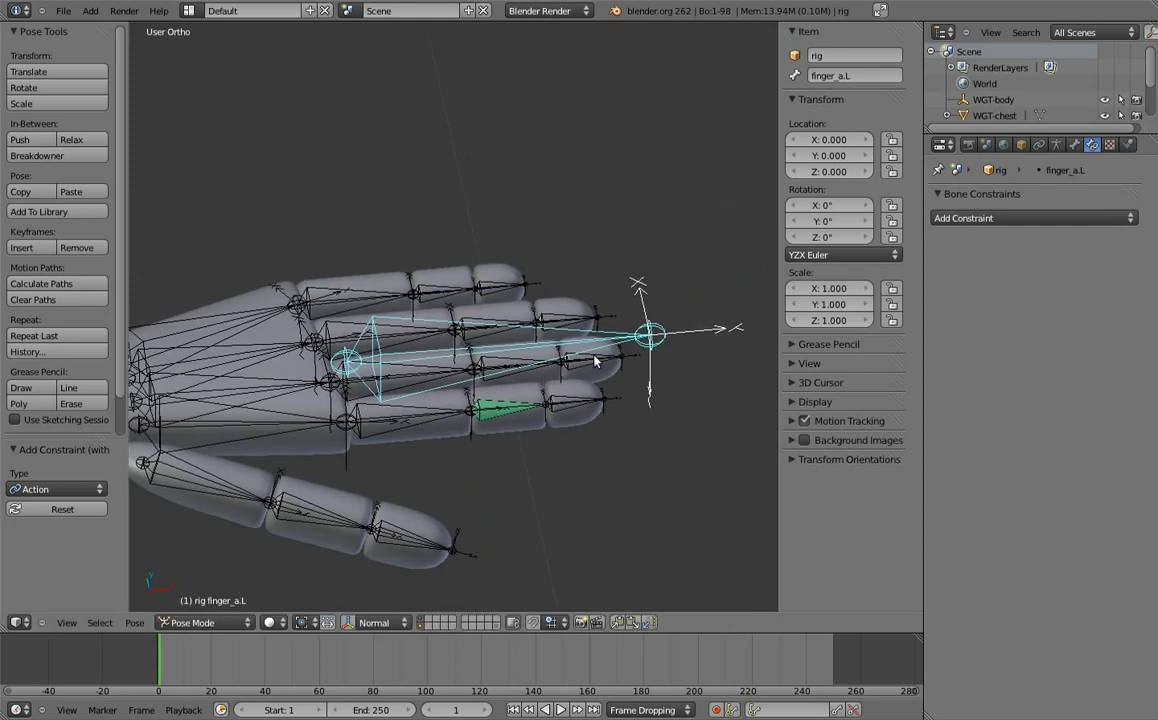
right_click(591, 391)
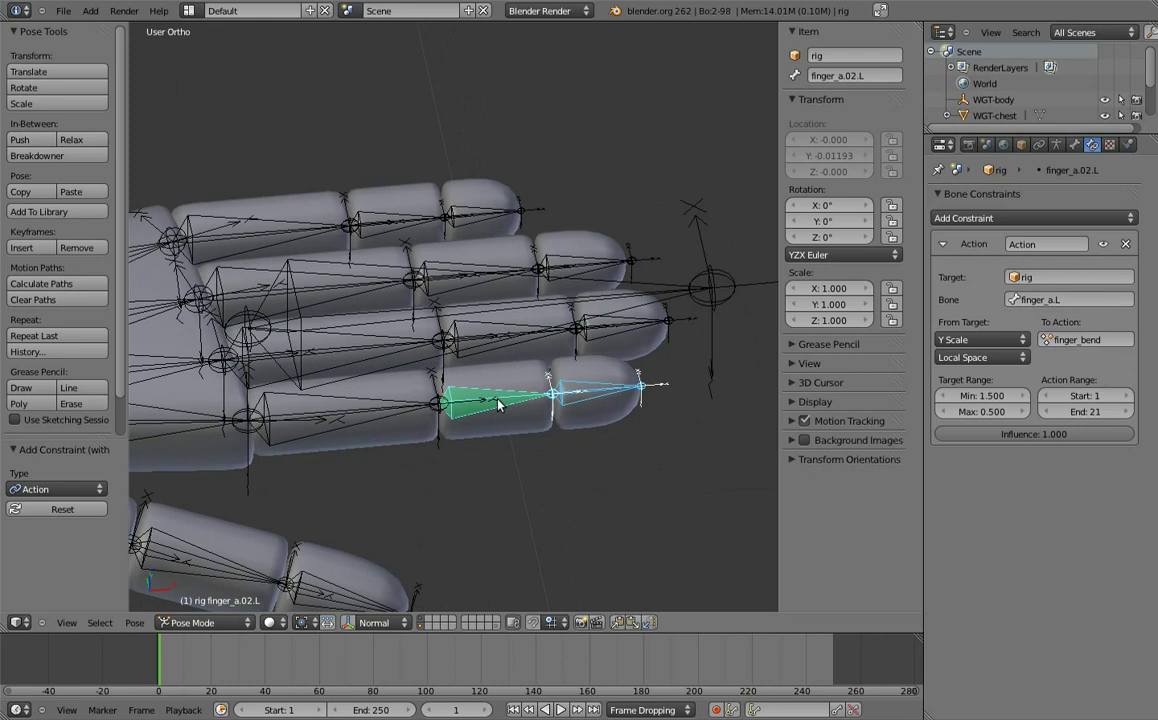
left_click(126, 626)
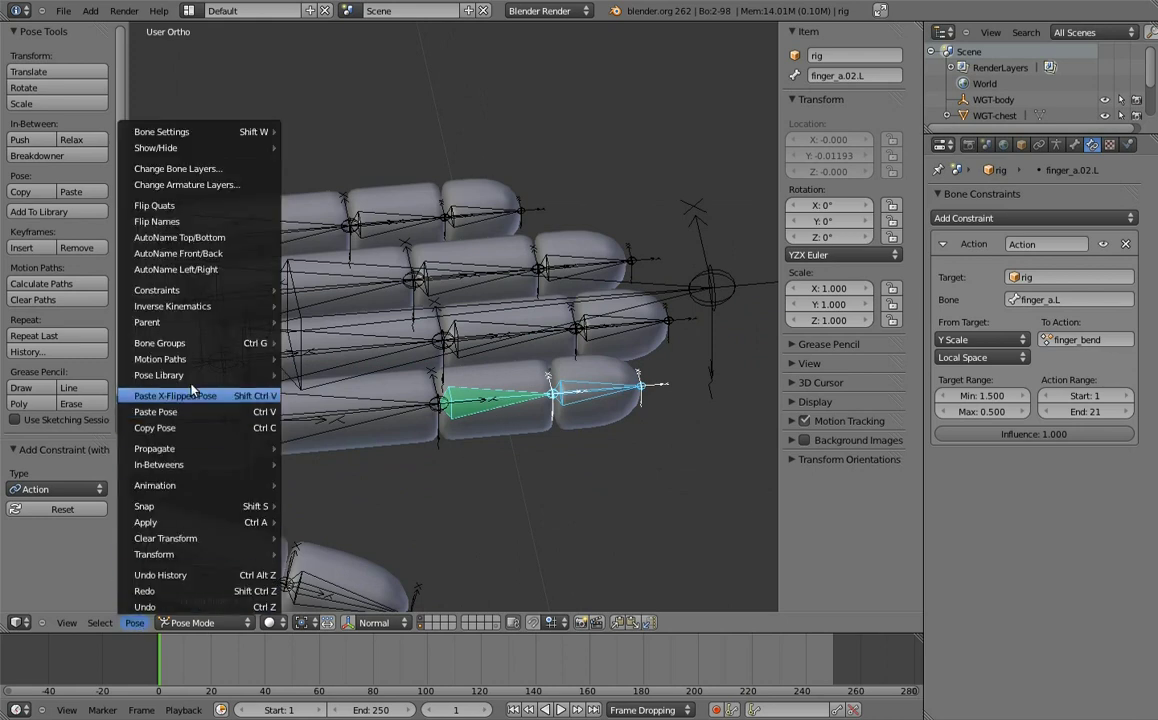
mouse_move(157, 290)
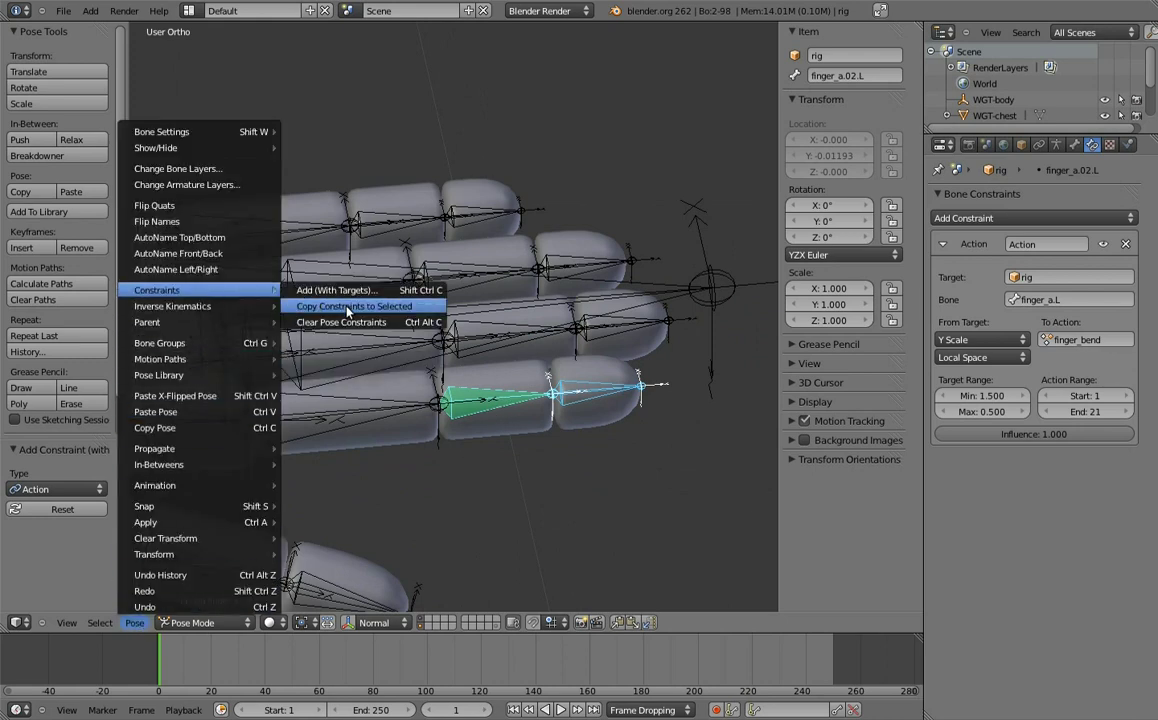
- Copy the Action constraint to the other fingers and test-scale all fingertip controls together
left_click(348, 312)
middle_click_drag(349, 267, 551, 315)
right_click(678, 300)
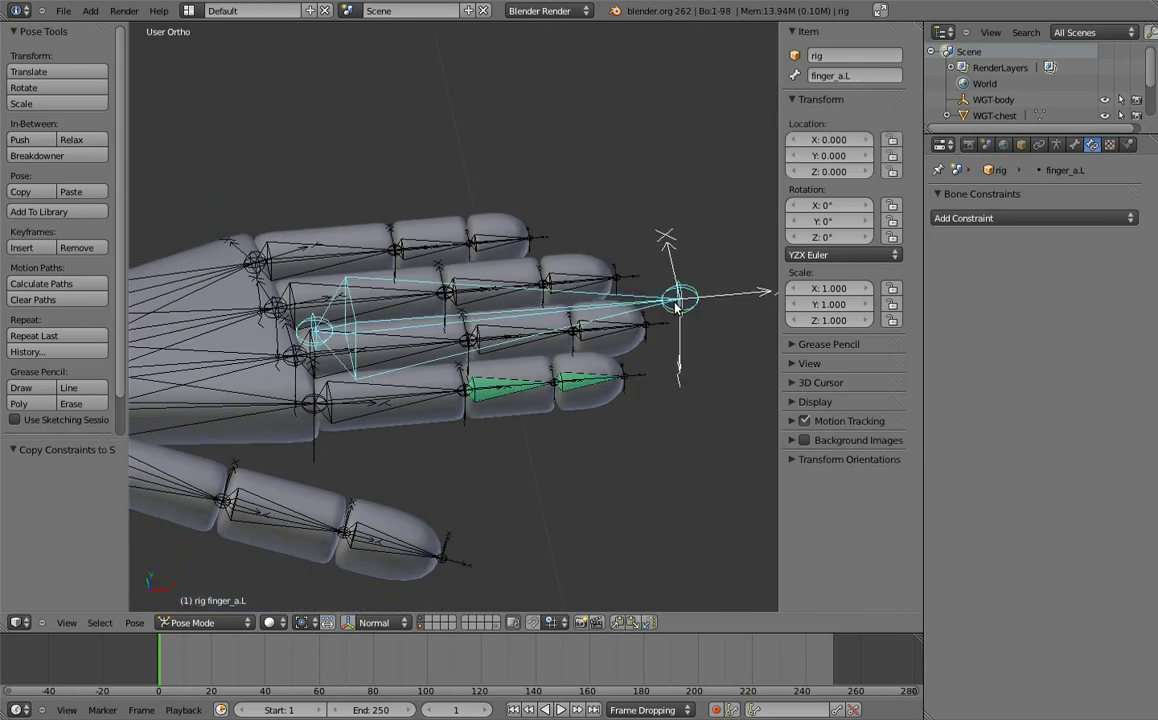
middle_click_drag(678, 305, 631, 266)
key("shift+c")
right_click(720, 245, "shift")
right_click(705, 200, "shift")
right_click(645, 157, "shift")
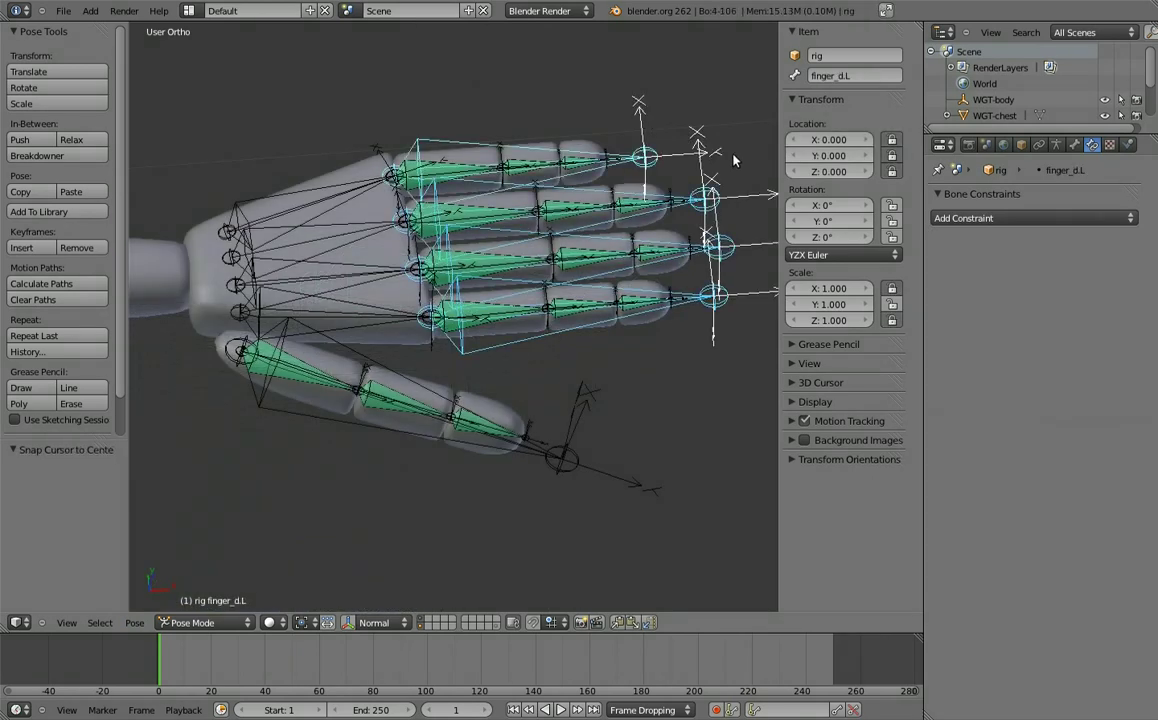
key("s")
key("Escape")
- Select palm_d.L and palm_c.L and call up the targeted constraint list
key("a")
key("a")
key("a")
key("a")
key("a")
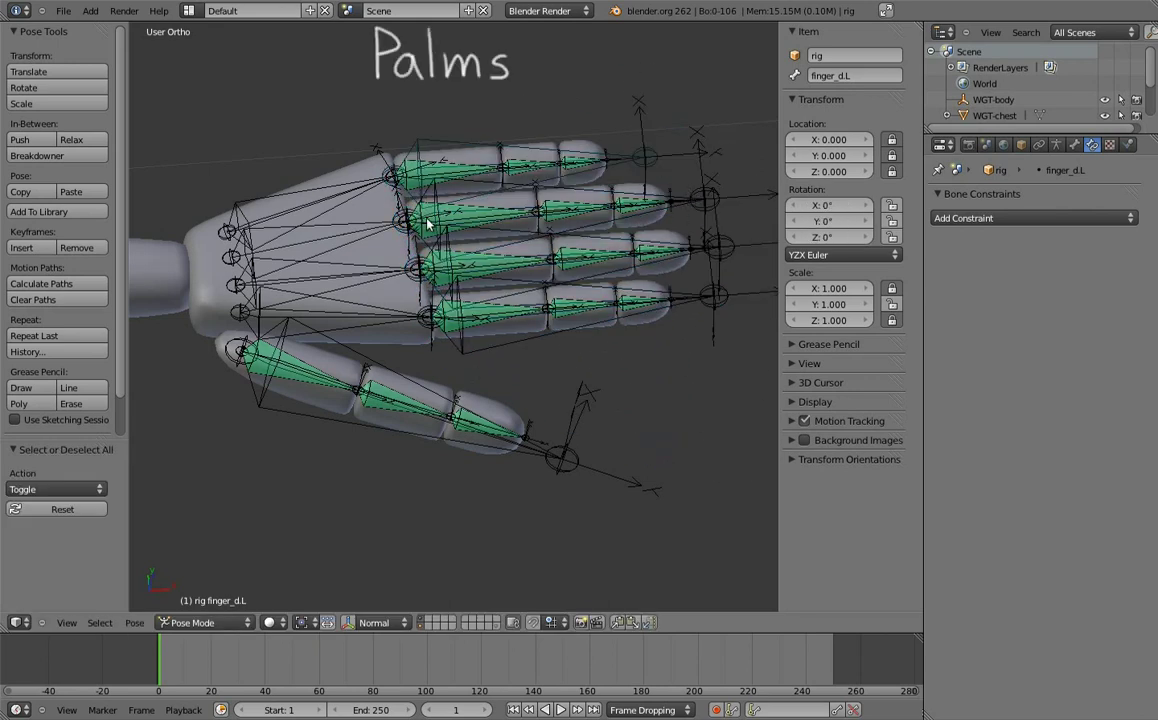
middle_click_drag(385, 222, 470, 240)
scroll(538, 251, "up", 3)
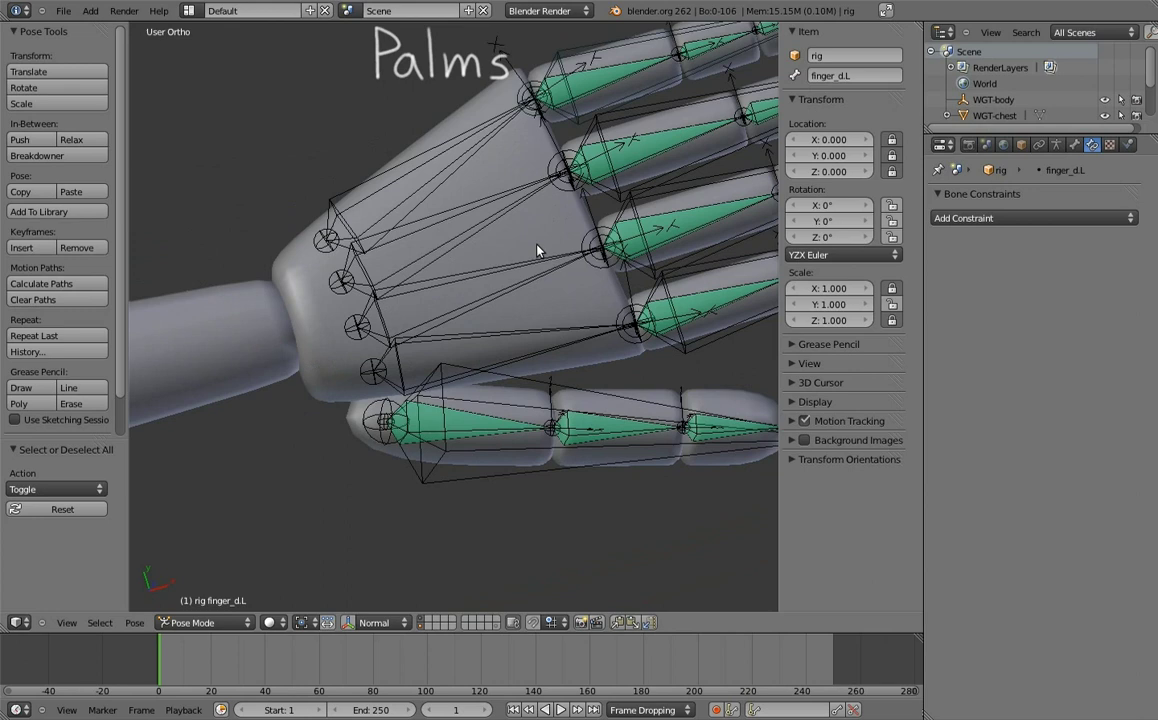
right_click(440, 168)
right_click(477, 213, "shift")
key("ctrl+shift+c")
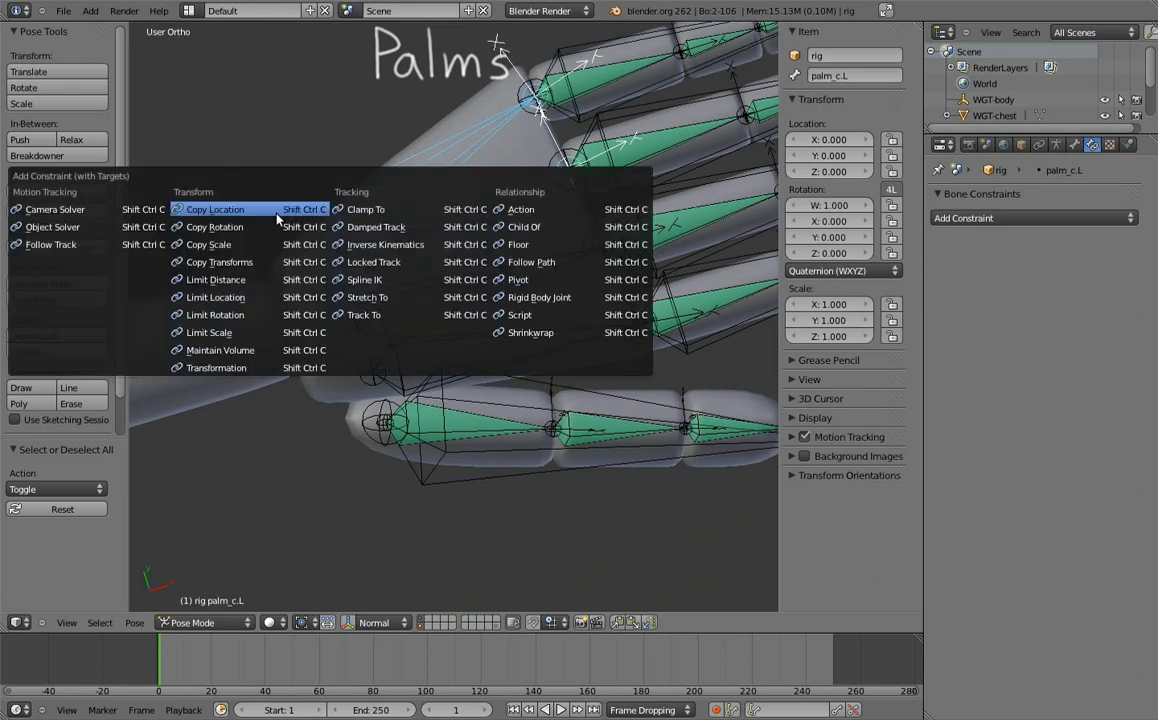
- Add Copy Rotation constraints targeting palm_d.L to palm_c.L and palm_b.L
left_click(250, 211)
right_click(440, 160)
right_click(453, 252, "shift")
key("ctrl+shift+c")
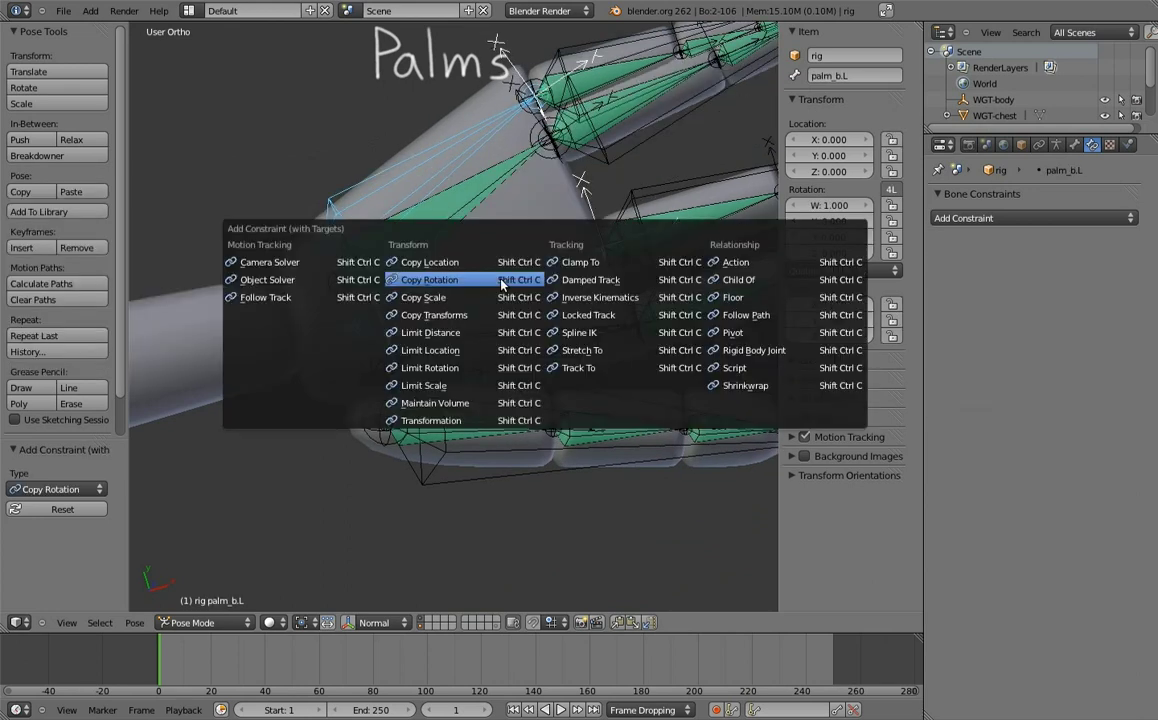
left_click(430, 305)
- Set target and owner spaces to Local Space on both palm constraints
left_click(1008, 384)
left_click(1005, 320)
left_click(1100, 384)
left_click(1010, 320)
right_click(474, 200)
left_click(1008, 384)
left_click(1005, 318)
left_click(1100, 384)
left_click(1103, 327)
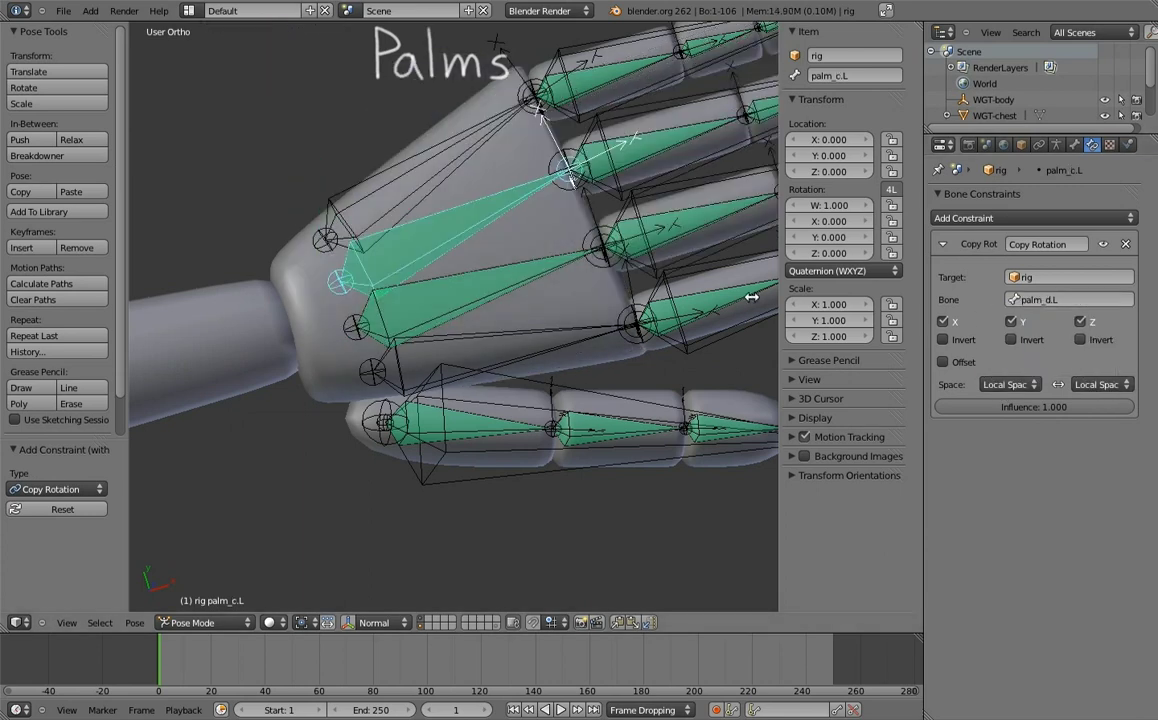
- Switch palm_d.L to XYZ Euler rotation and test-rotate it around X
middle_click_drag(600, 300, 499, 147)
right_click(499, 147)
left_click(843, 271)
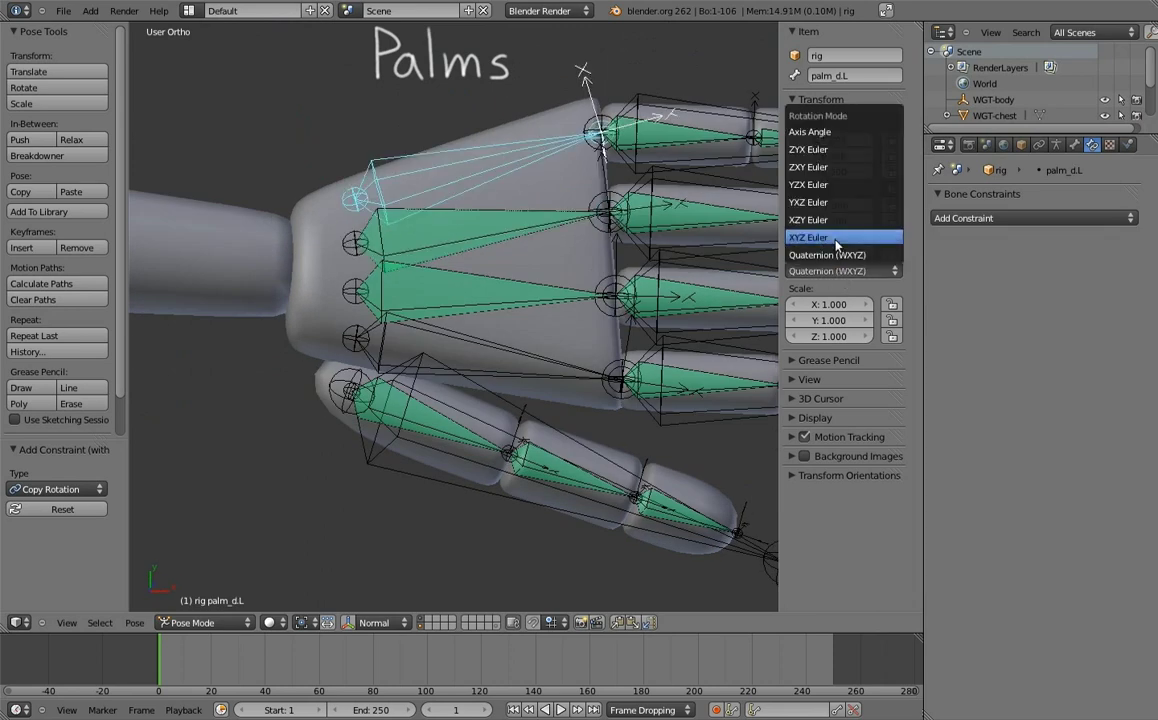
left_click(895, 238)
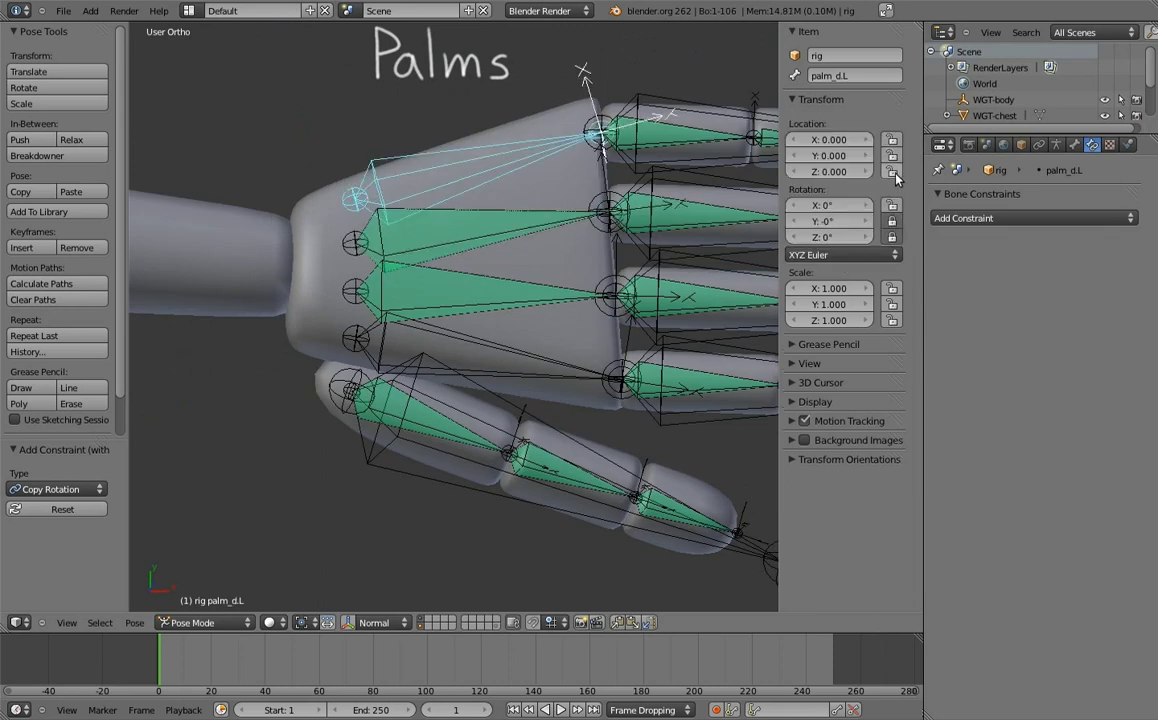
mouse_move(450, 300)
middle_mouse_down()
mouse_move(487, 272)
mouse_move(454, 289)
mouse_move(535, 279)
mouse_move(354, 192)
middle_mouse_up()
key("r")
key("x")
key("x")
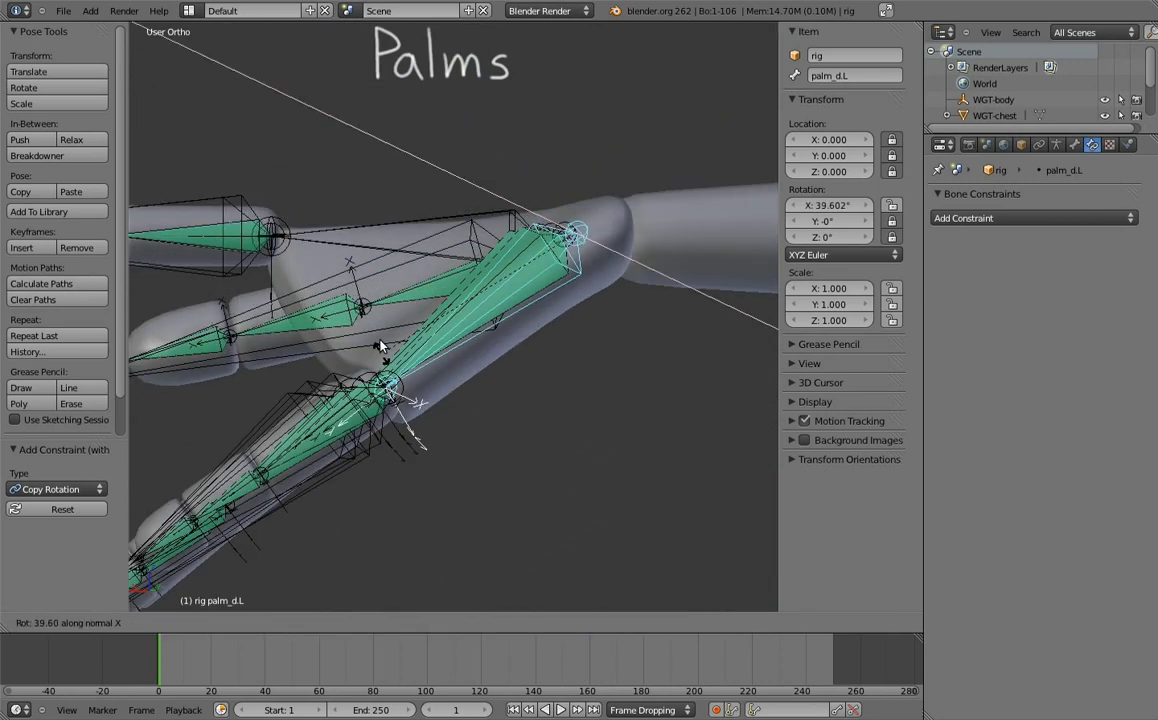
left_click(375, 313)
- Lower Copy Rotation influence to 0.135 on palm_b.L and 0.361 on palm_c.L
middle_click_drag(375, 313, 479, 293)
left_click(479, 293, "shift")
key("ctrl+shift+c")
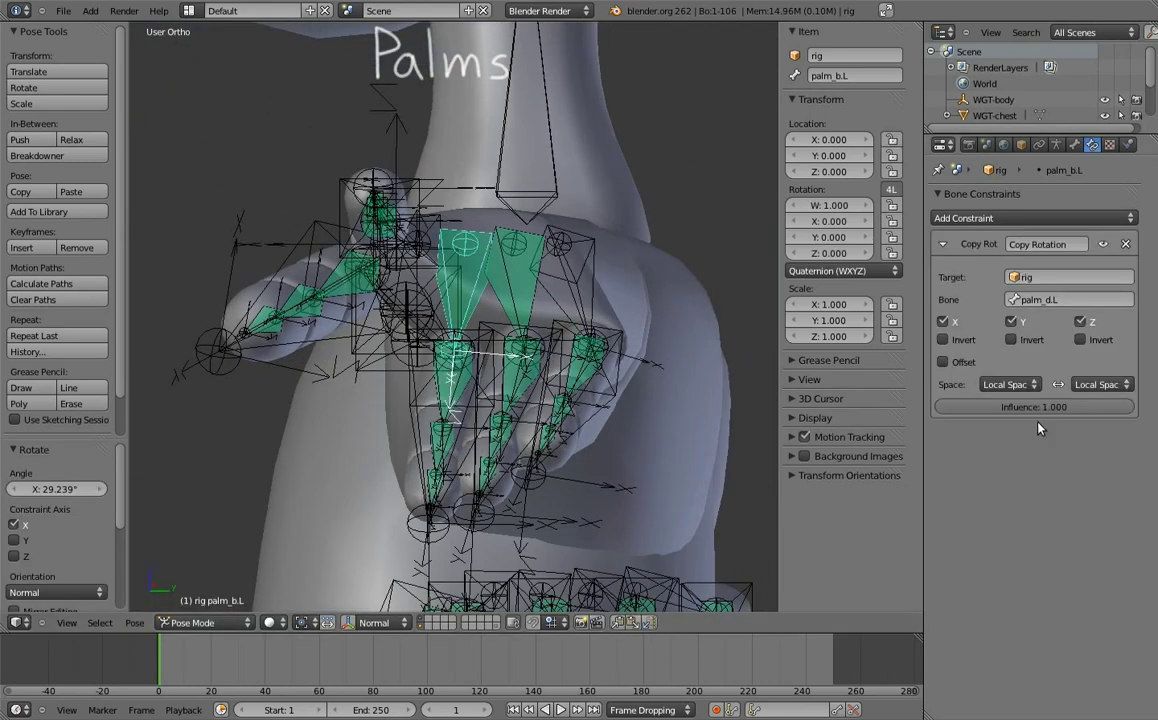
mouse_move(1076, 407)
left_mouse_down()
mouse_move(811, 383)
mouse_move(826, 353)
left_mouse_up()
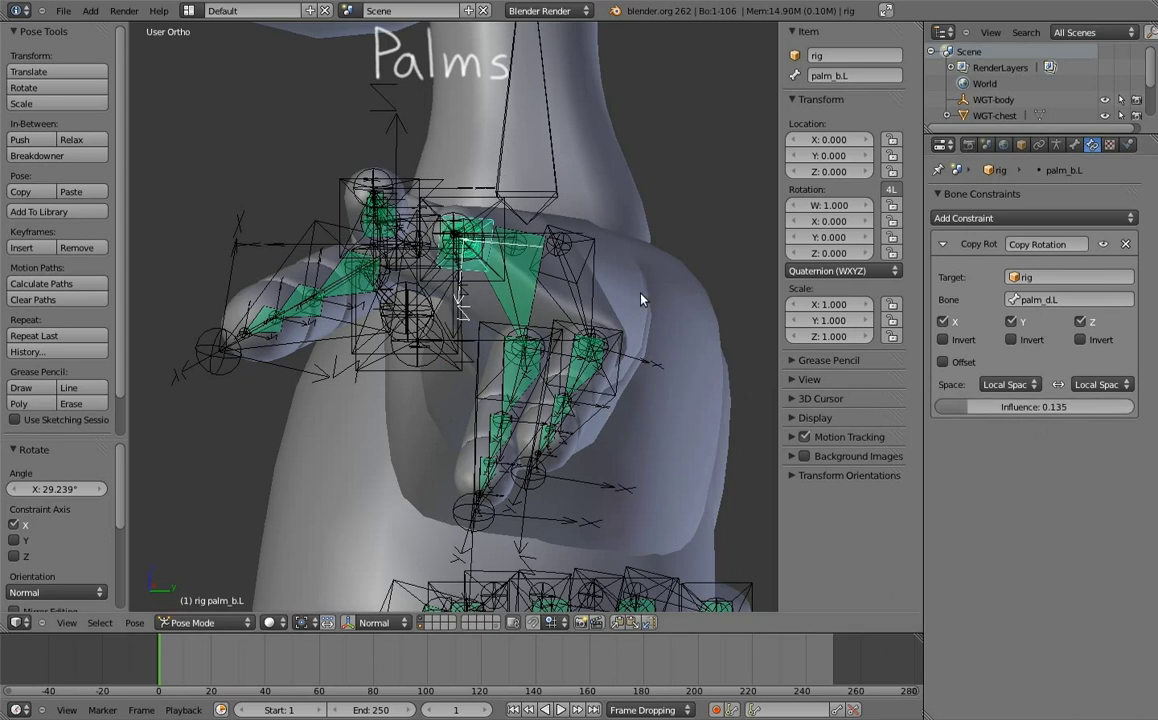
right_click(525, 320)
mouse_move(1030, 407)
left_mouse_down()
mouse_move(879, 401)
mouse_move(938, 403)
left_mouse_up()
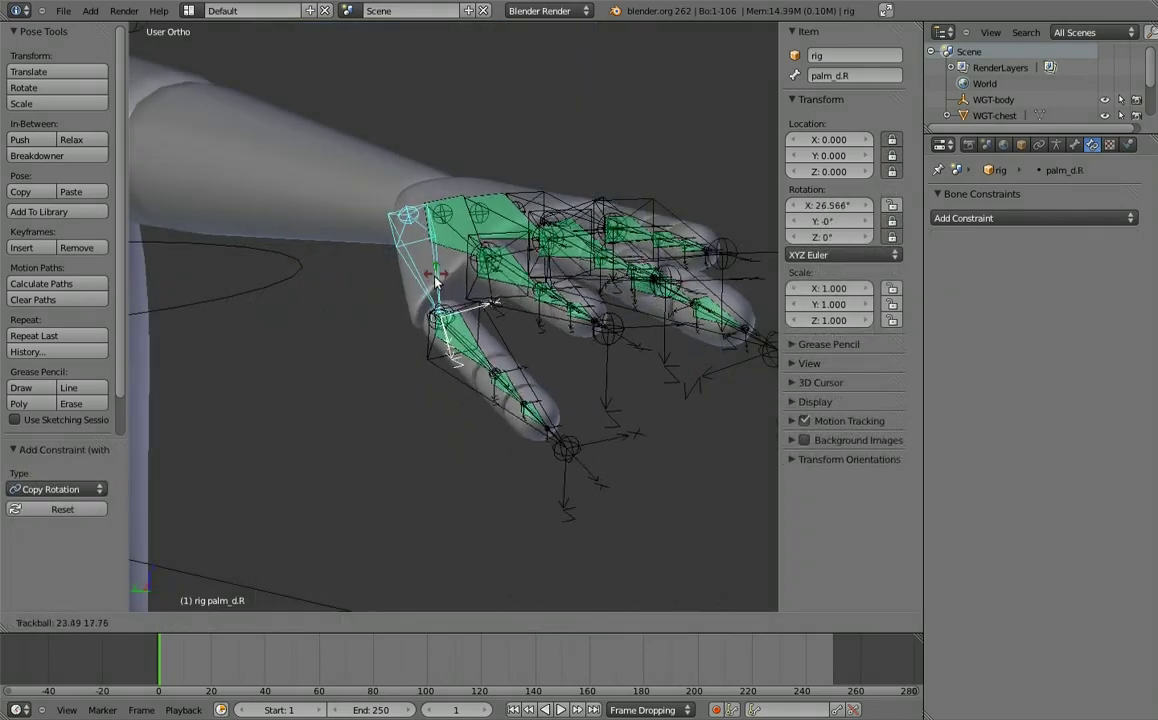
left_click(435, 283)
mouse_move(435, 283)
middle_mouse_down()
mouse_move(449, 234)
mouse_move(435, 282)
mouse_move(494, 393)
middle_mouse_up()
- Switch shoulder.L and shoulder.R to XZY Euler rotation
key("a")
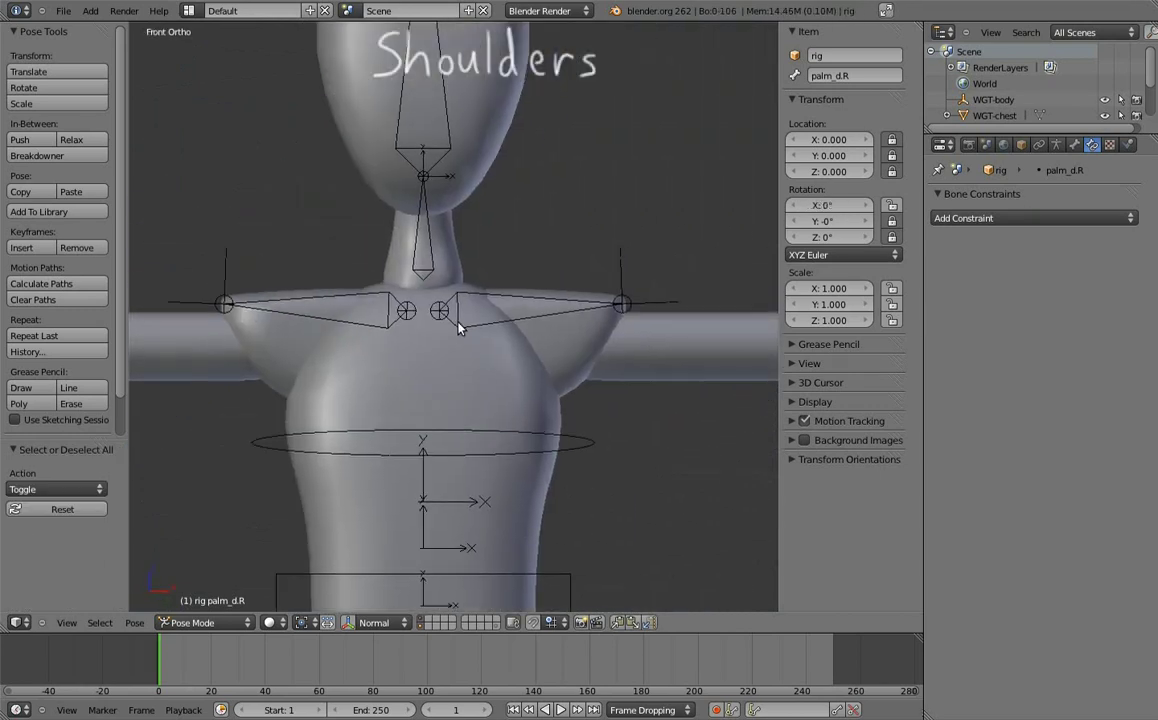
right_click(555, 300)
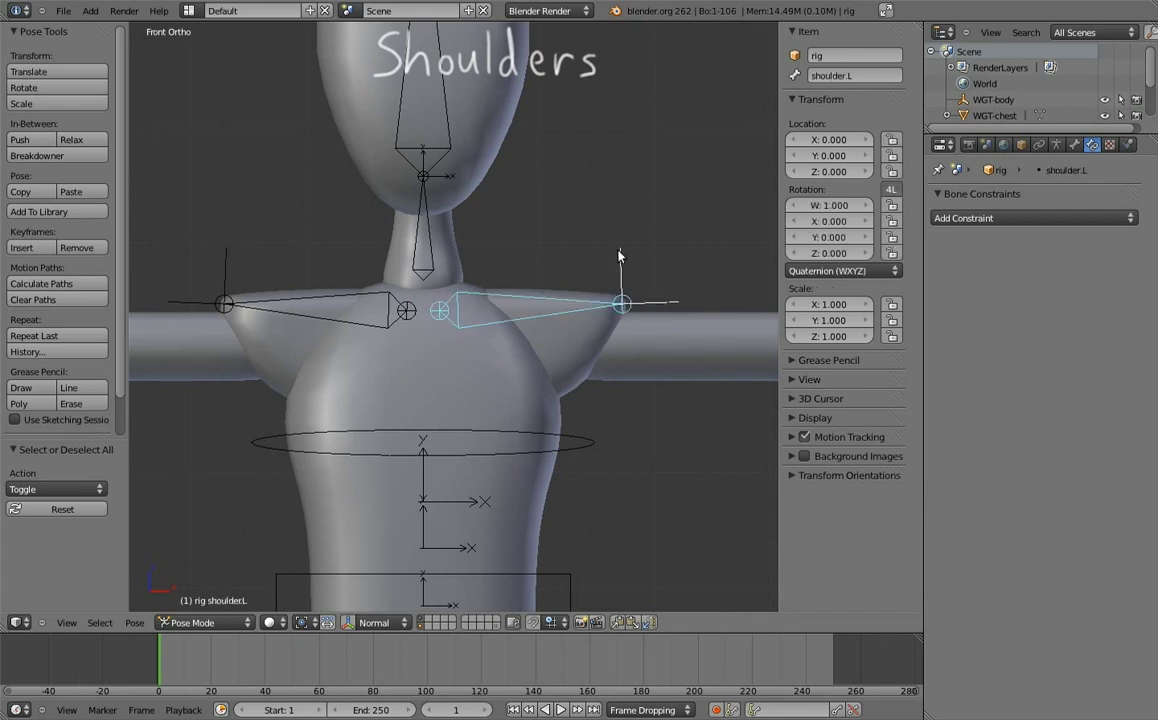
left_click(827, 270)
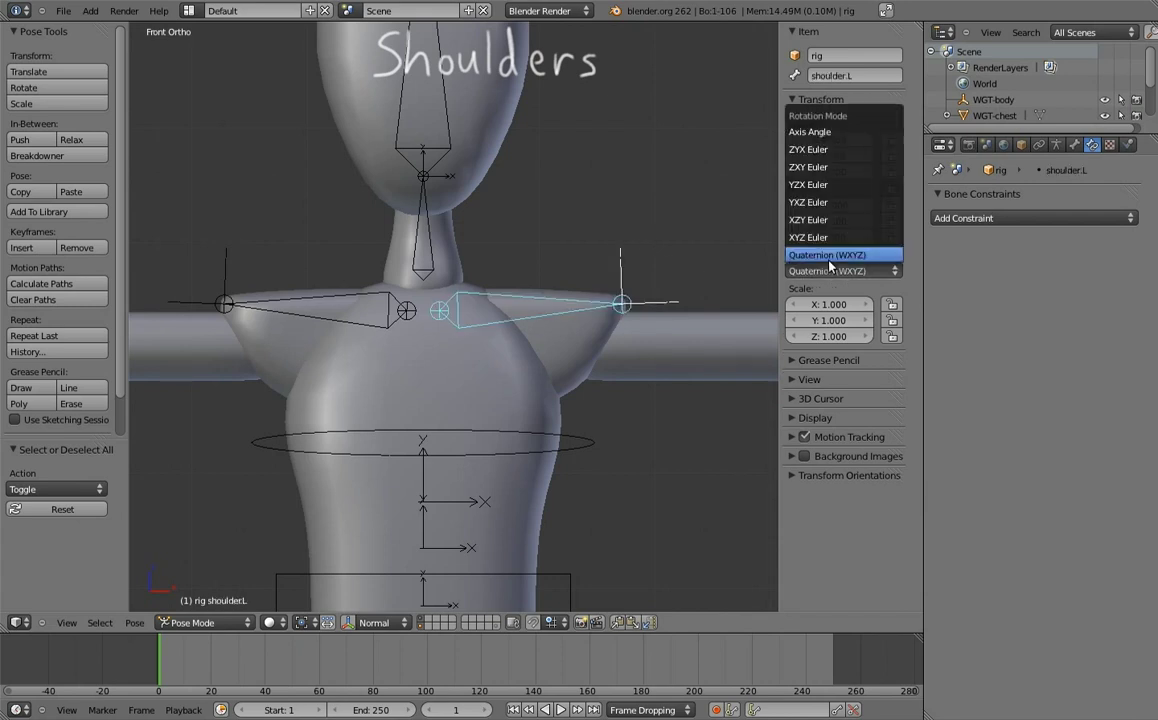
left_click(830, 220)
right_click(362, 298)
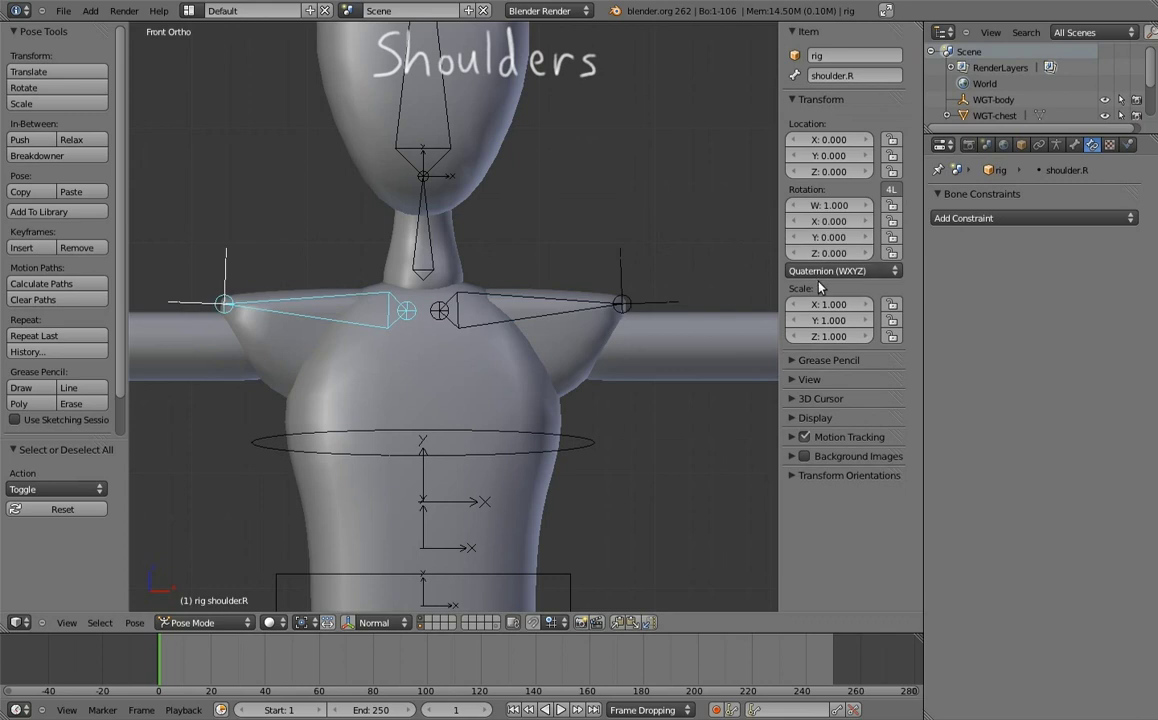
left_click(835, 270)
left_click(832, 218)
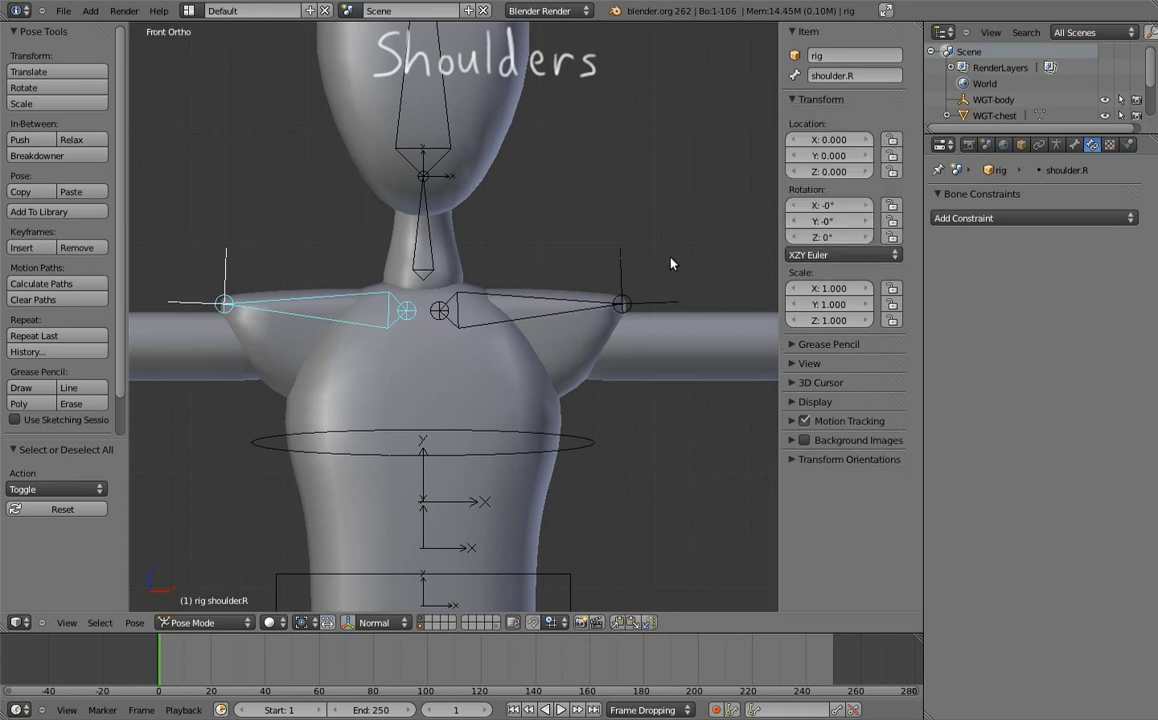
- Lock the shoulder's location and Y rotation, then test-swing shoulder.L
right_click(577, 305)
left_click(891, 221)
left_click_drag(891, 139, 886, 176)
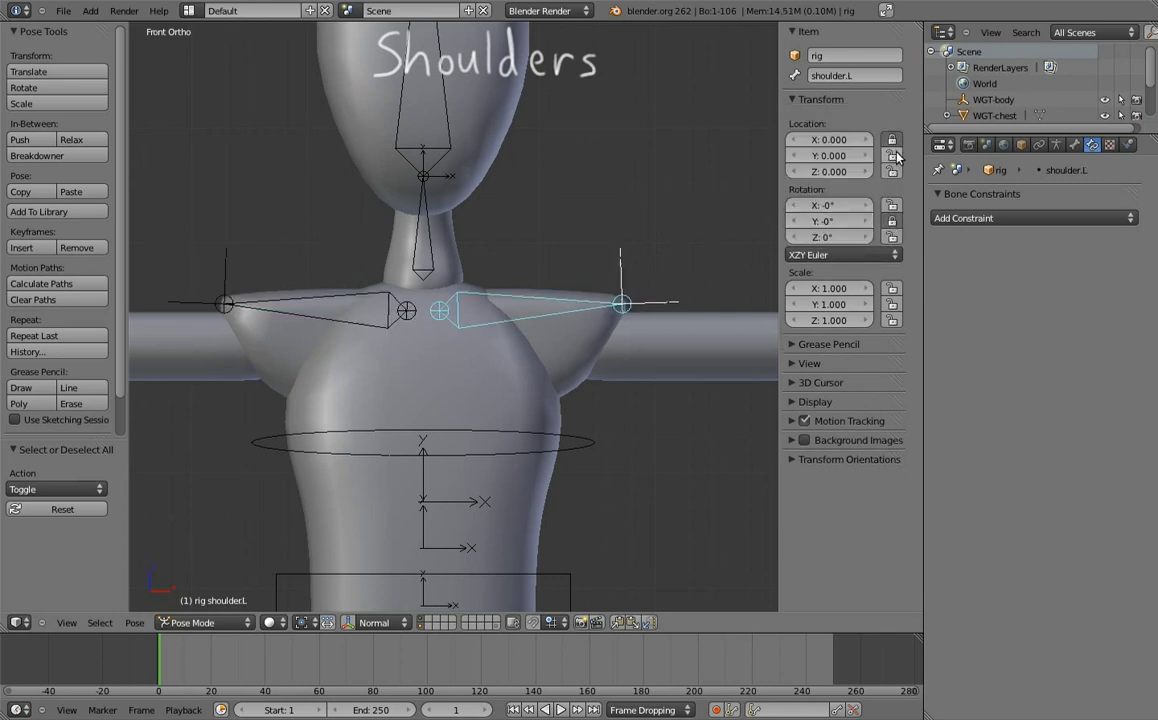
right_click(289, 306)
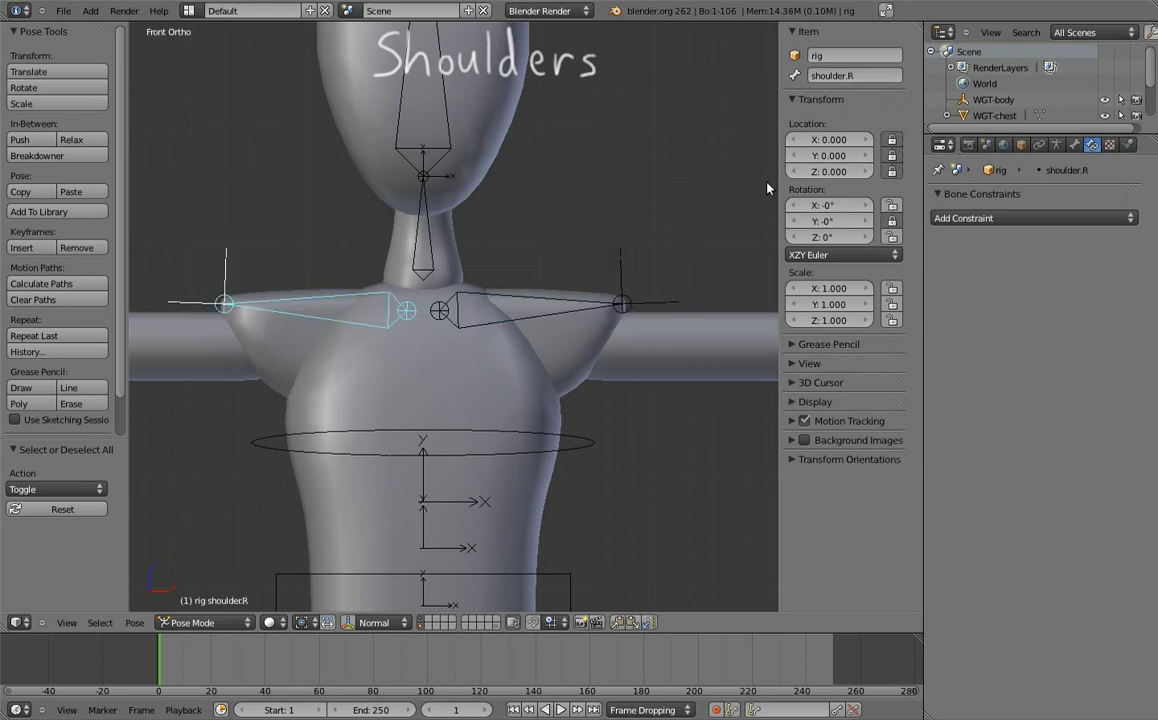
right_click(600, 306)
key("r")
key("r")
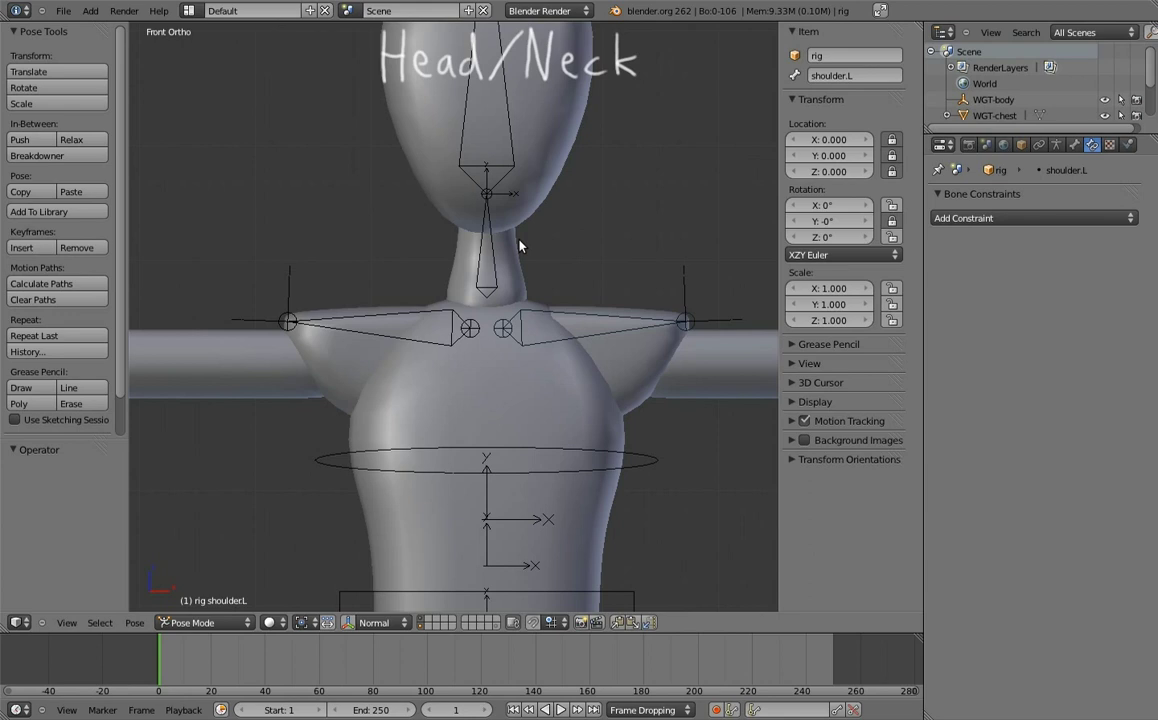
- Extrude two new neck bones from the tail of MCH-chest.02 at the neck base
left_click(1057, 145)
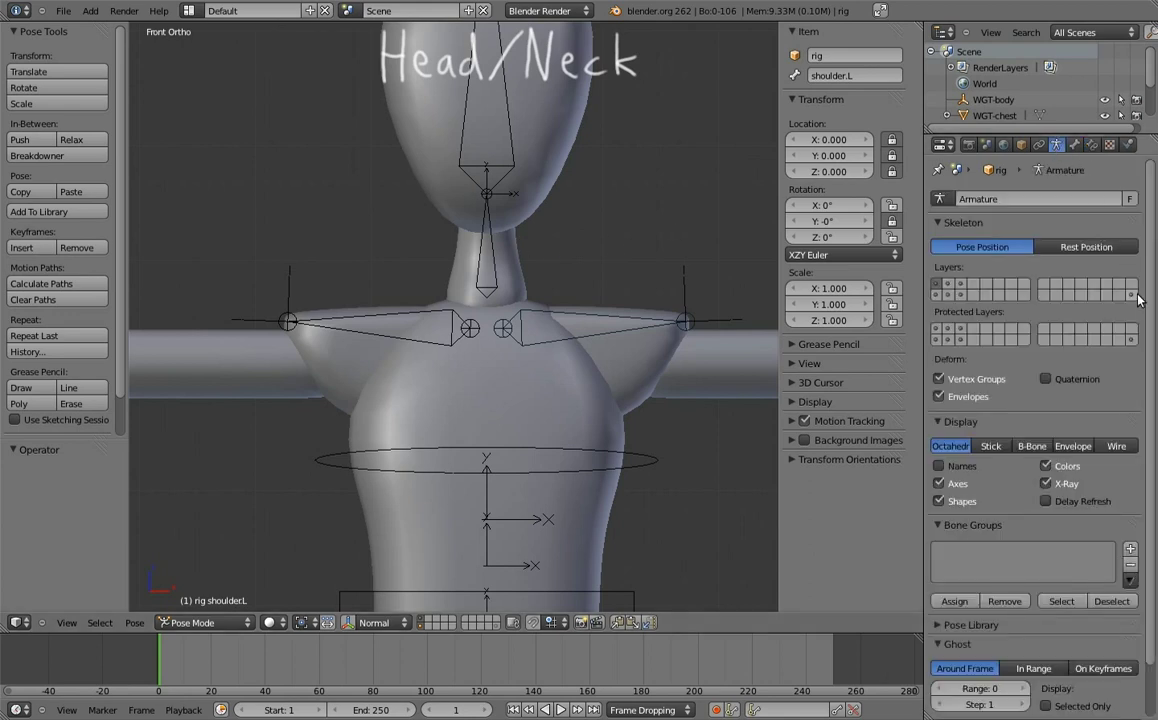
scroll(550, 260, "up", 3)
right_click(523, 255)
key("Tab")
right_click(515, 296)
key("KP_3")
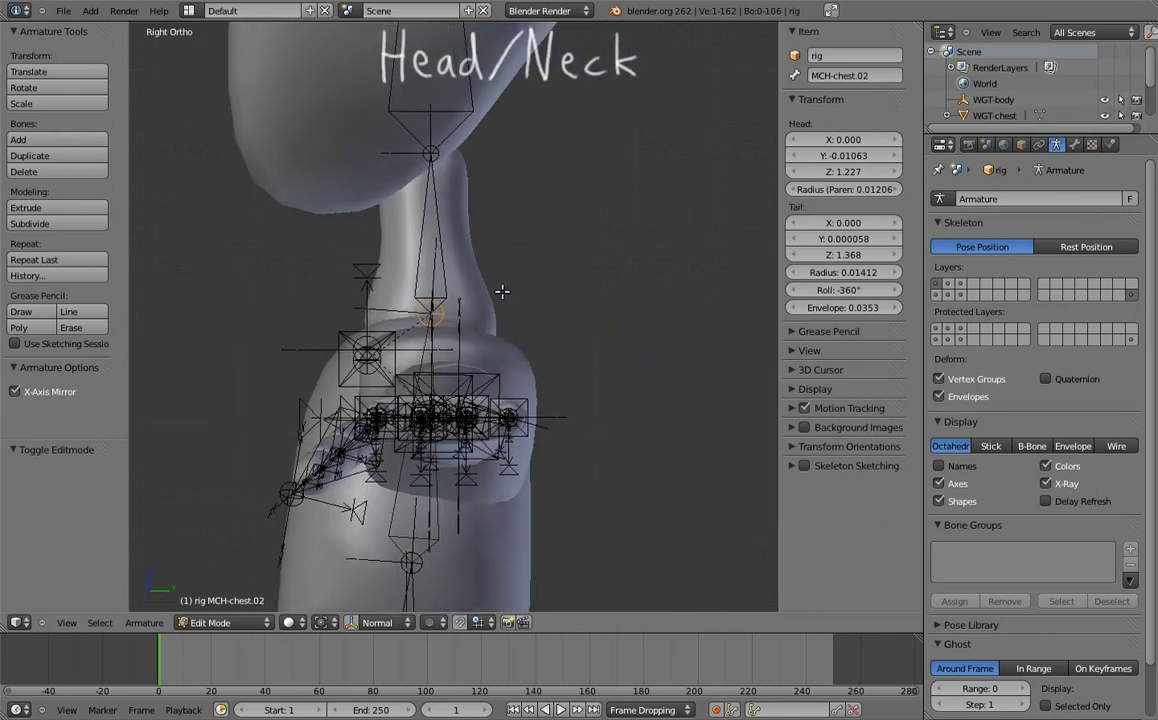
key("e")
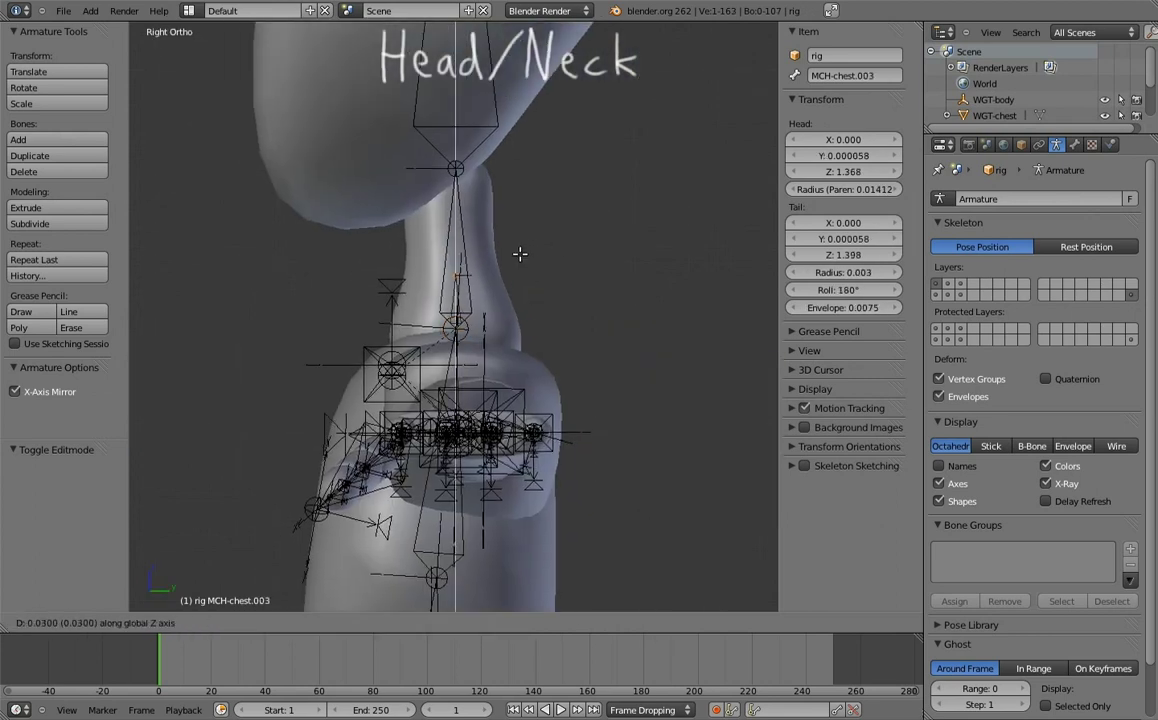
left_click(512, 237)
middle_click_drag(474, 166, 490, 200, "shift")
right_click(490, 200)
key("e")
left_click(526, 183)
- Parent MCH-chest.003 and the new neck bone, each with Keep Offset
right_click(480, 300)
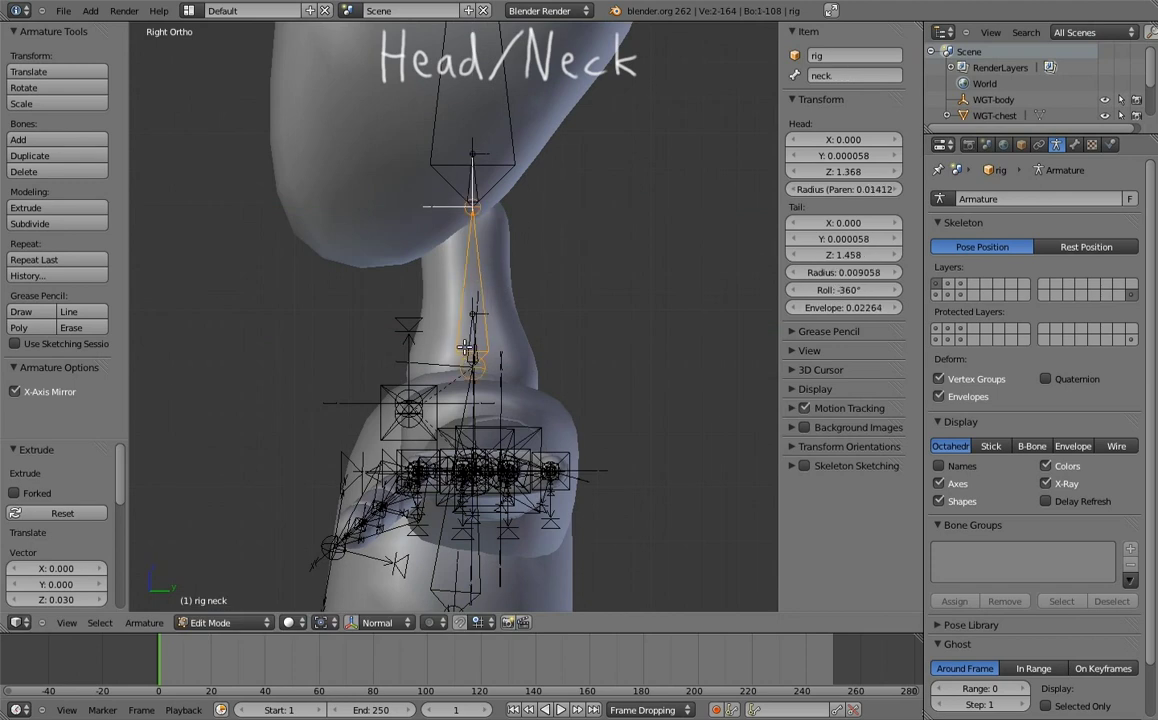
key("ctrl+p")
left_click(424, 313)
right_click(470, 115)
key("ctrl+p")
left_click(472, 181)
- Roll the neck.001 bone by 180 degrees
key("ctrl+r")
type("1")
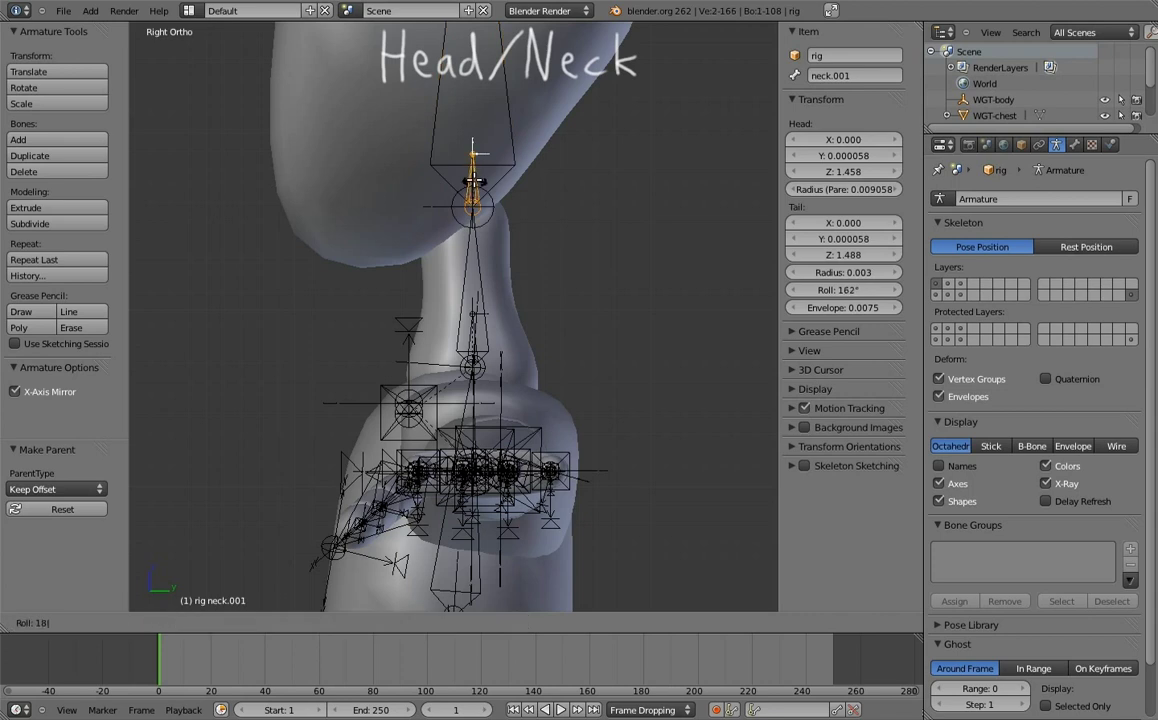
type("0")
key("Return")
- In Pose Mode, test-rotate the chest, head and neck, cancelling each rotation
right_click(469, 338)
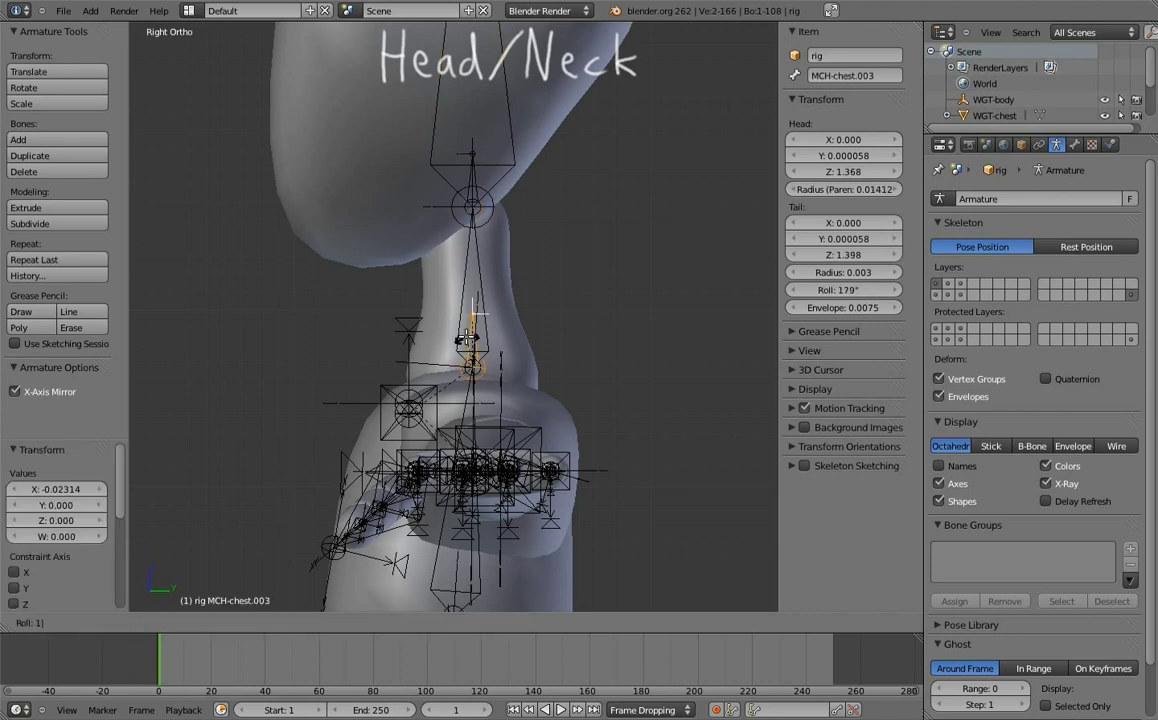
key("ctrl+Tab")
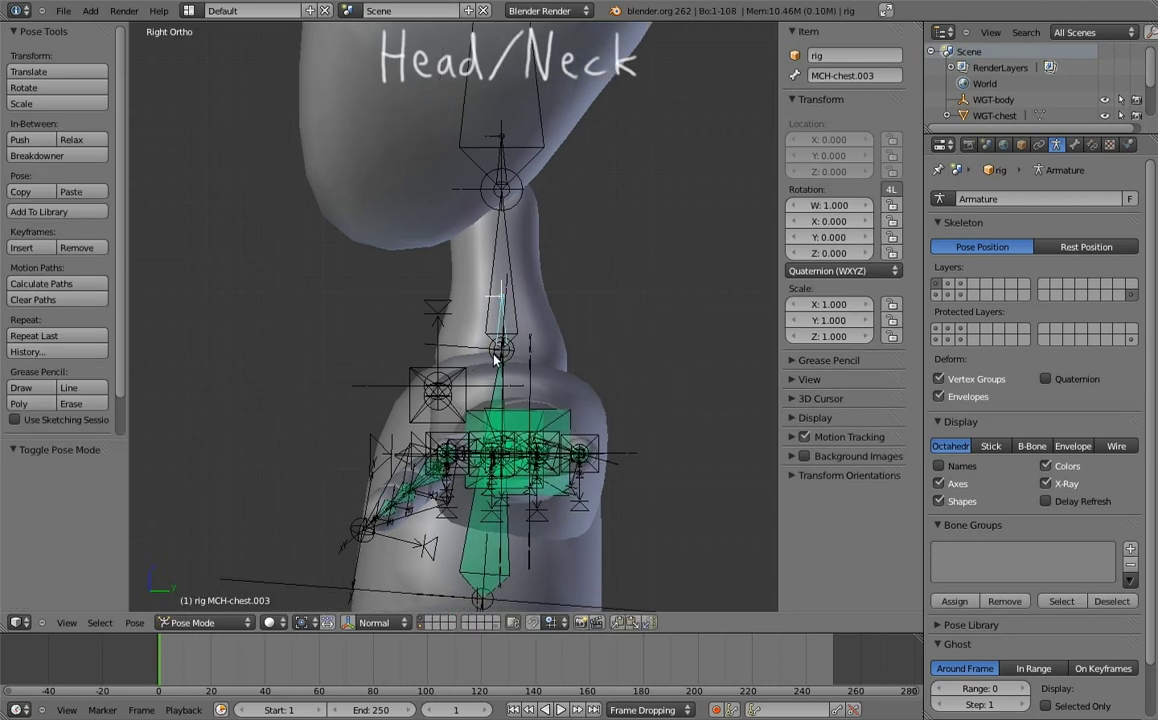
right_click(378, 345)
key("r")
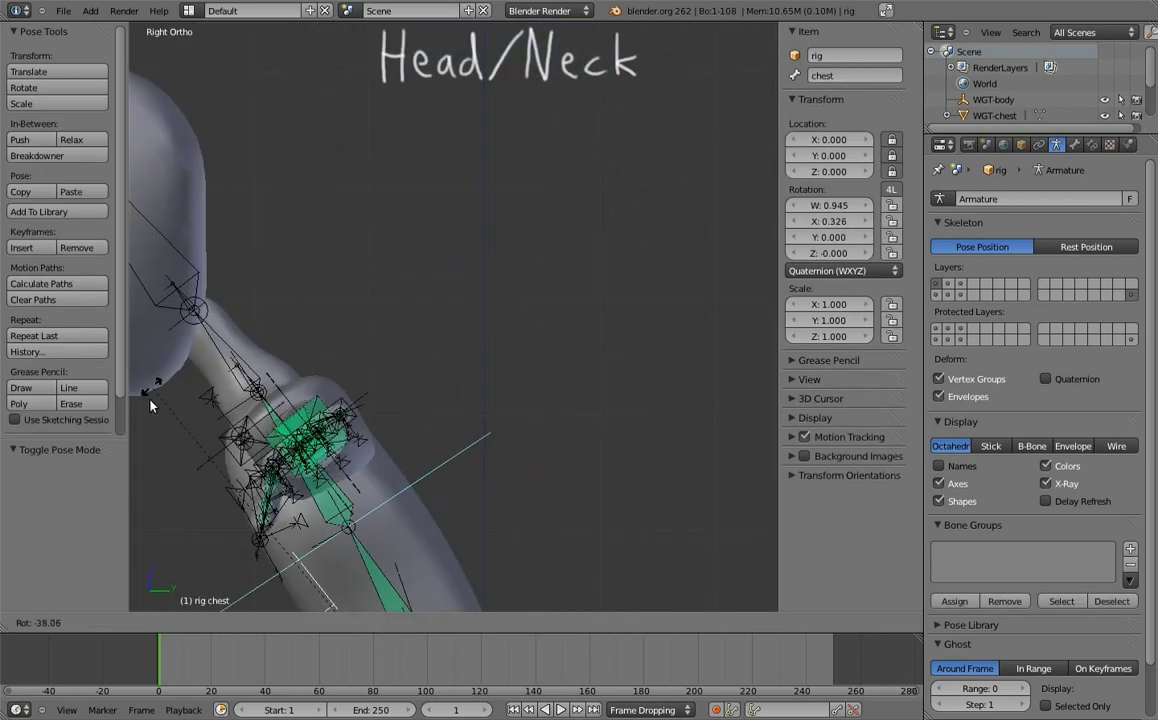
right_click(516, 320)
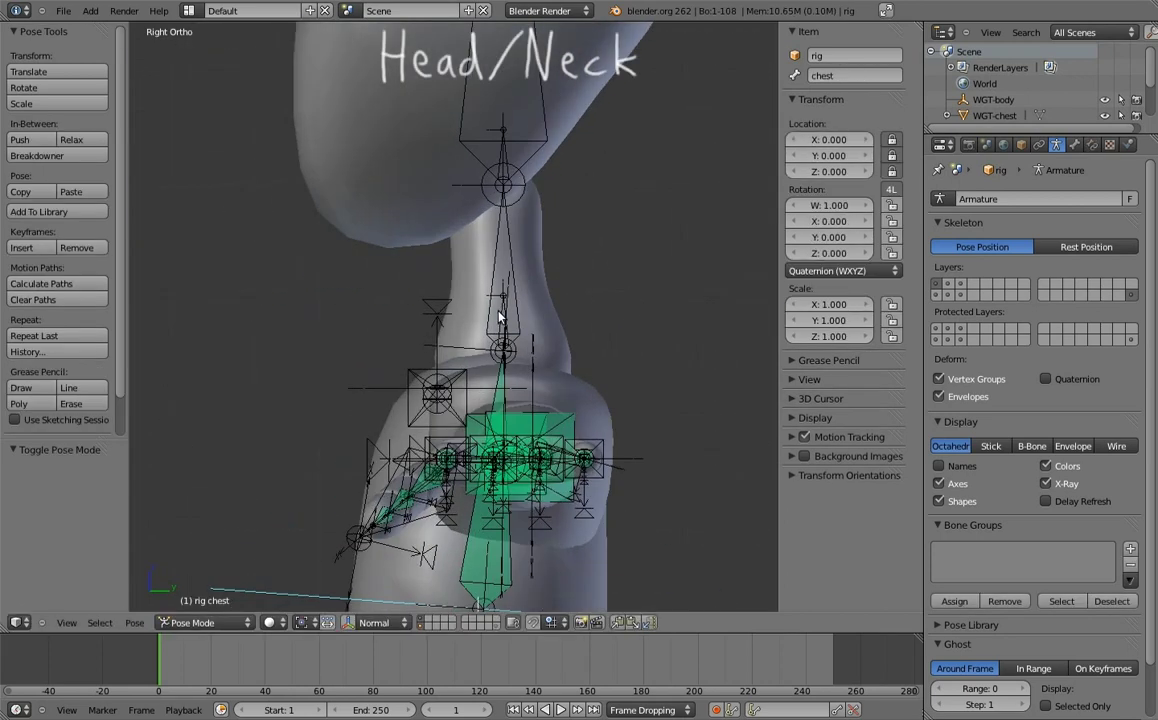
right_click(500, 318)
key("r")
right_click(553, 255)
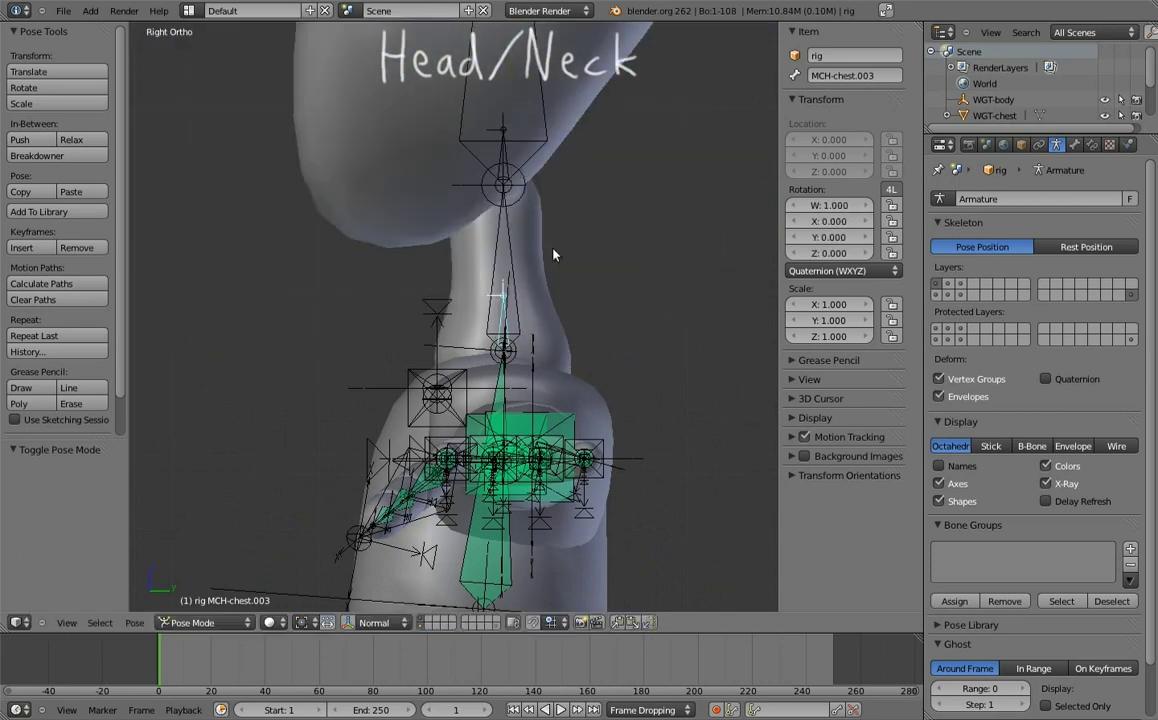
key("r")
right_click(491, 144)
- Copy MCH-chest.004 0.15 along Y in front of the neck and clear its parent
key("Tab")
right_click(468, 155)
right_click(459, 312)
middle_click_drag(507, 292, 476, 354, "shift")
key("g")
key("y")
key("y")
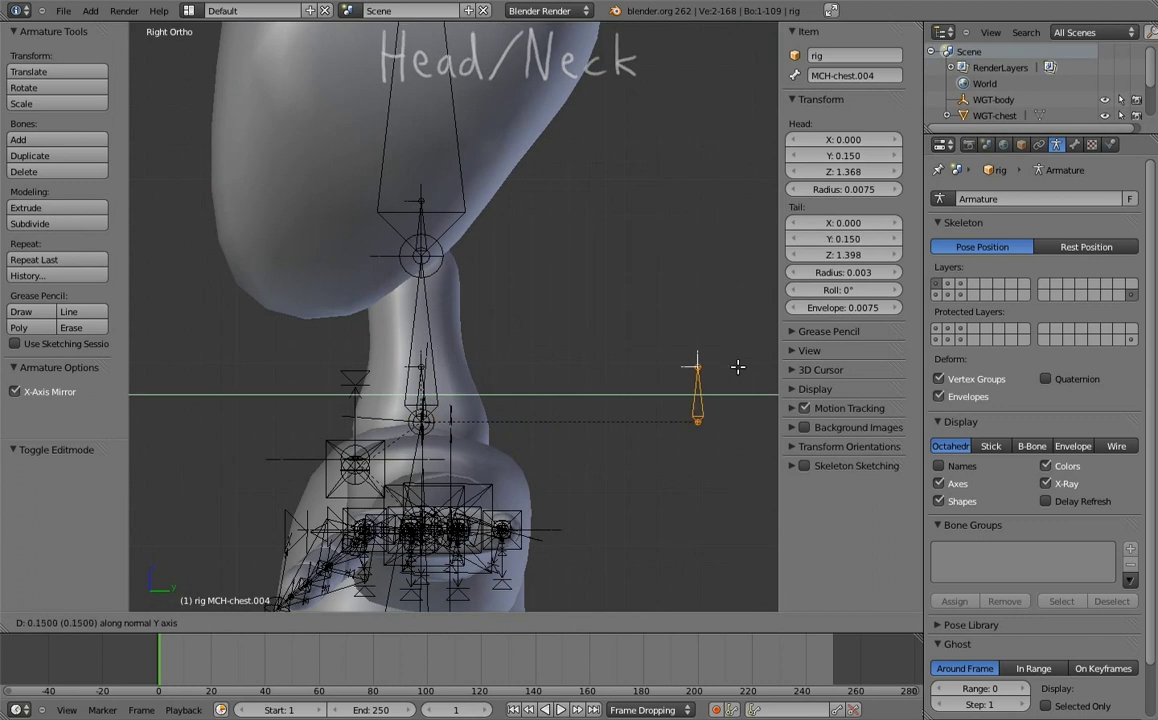
left_click(737, 367)
scroll(731, 370, "down", 1)
key("alt+p")
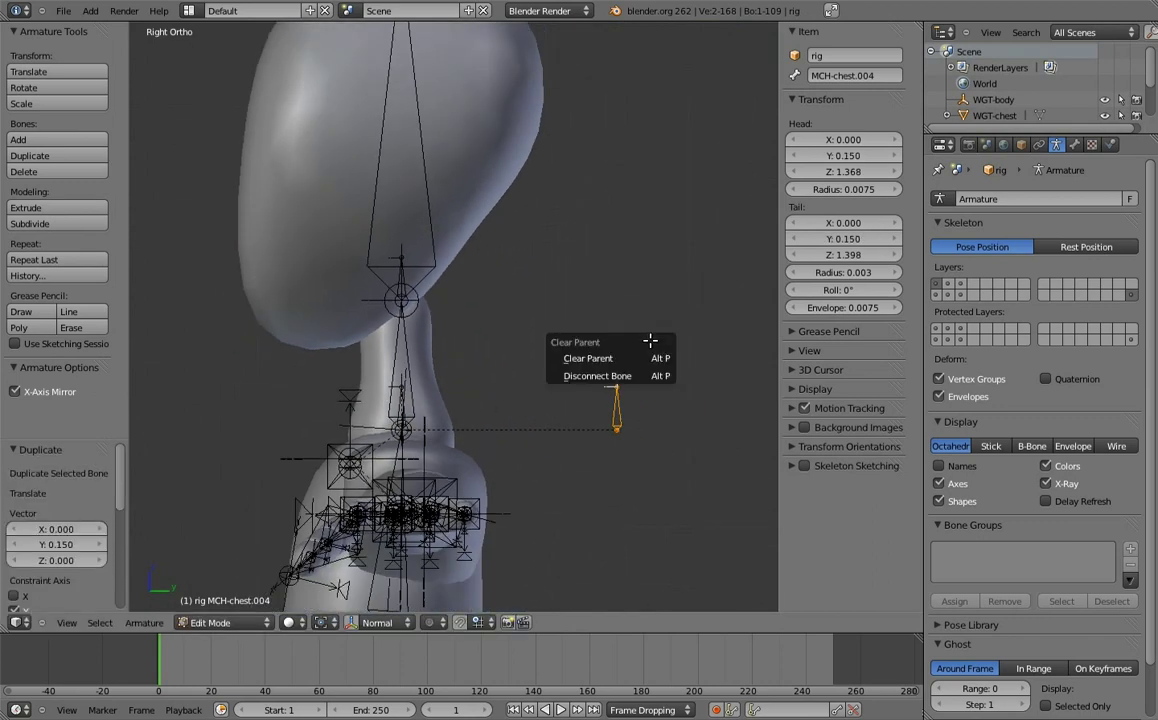
left_click(590, 358)
- Rename the old head bone to MCH-head and the detached copy to head
right_click(424, 174)
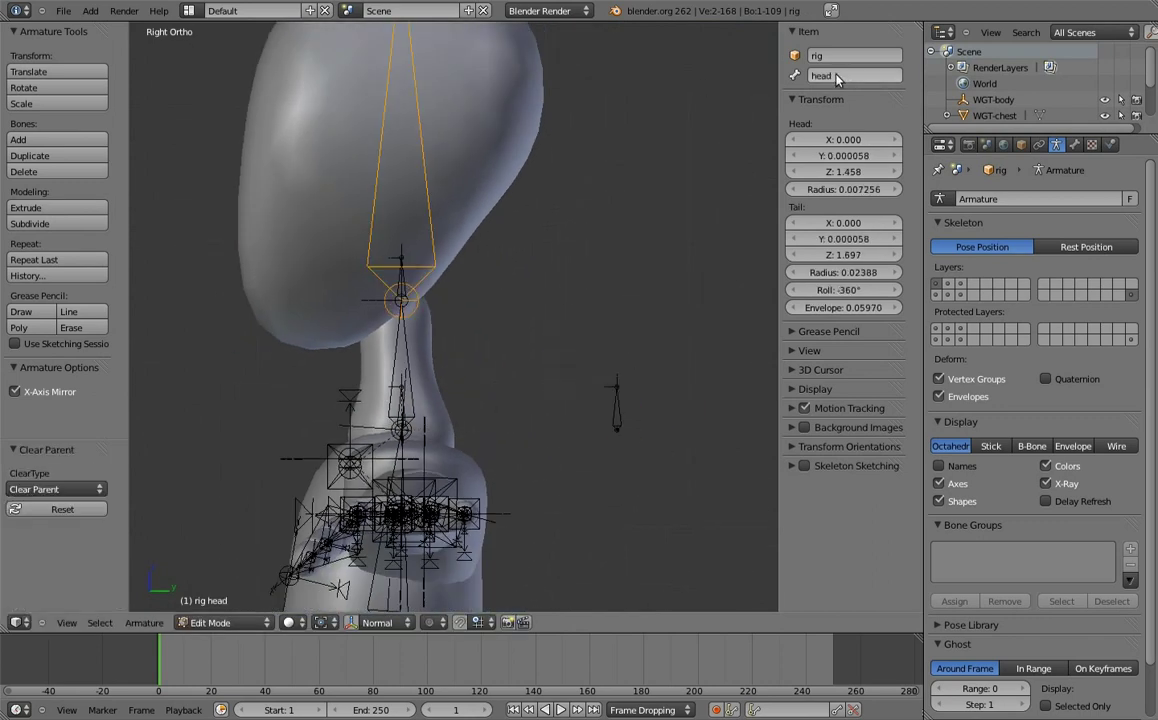
type("MCH-")
key("Return")
right_click(615, 401)
left_click(832, 77)
type("head")
key("Return")
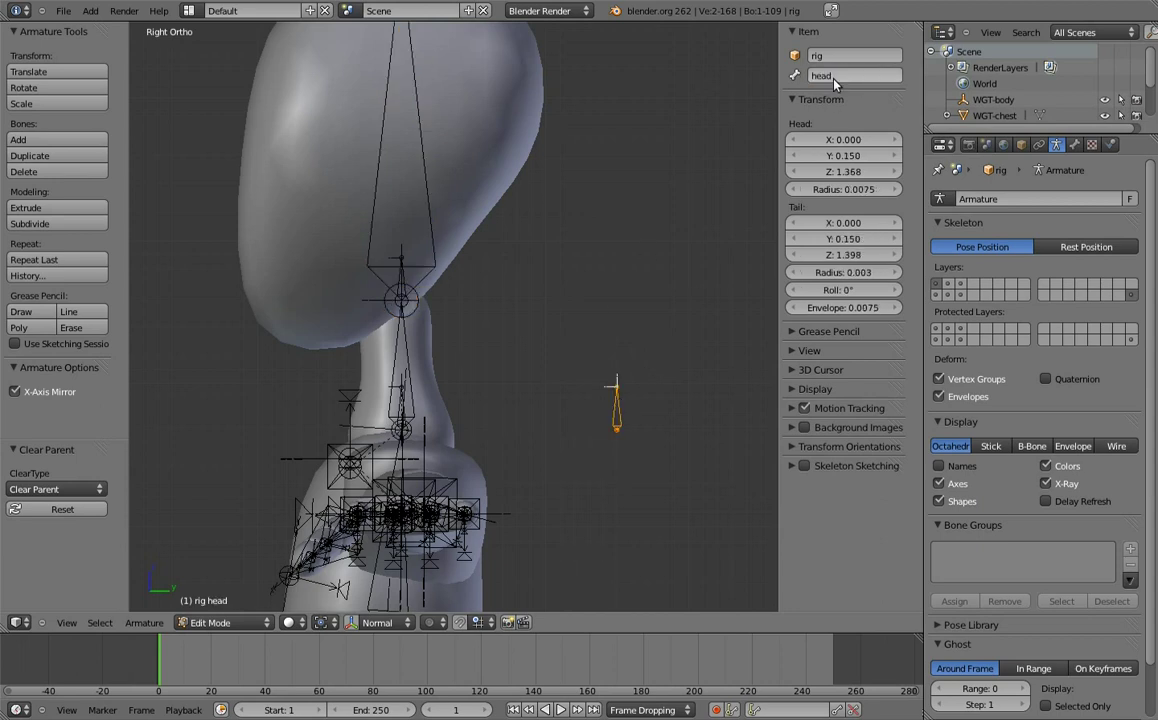
- Raise the head control's tail 0.1 along Z and return to Pose Mode
key("g")
key("z")
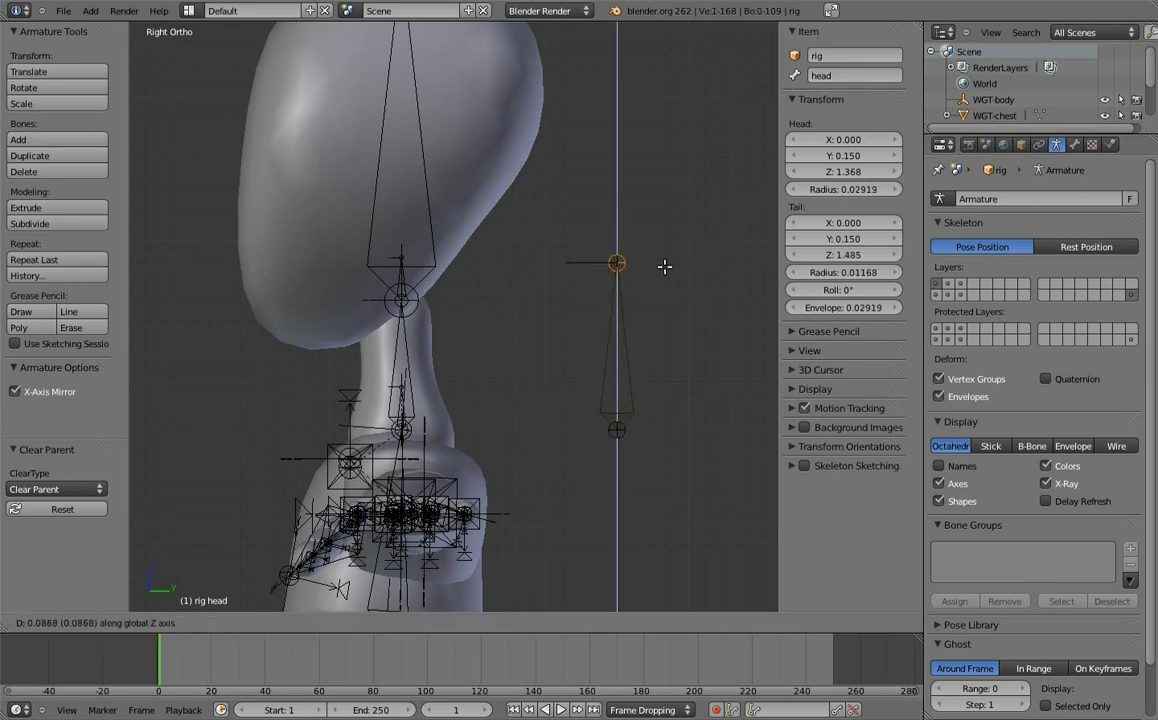
left_click(667, 253)
middle_click_drag(666, 282, 652, 284, "shift")
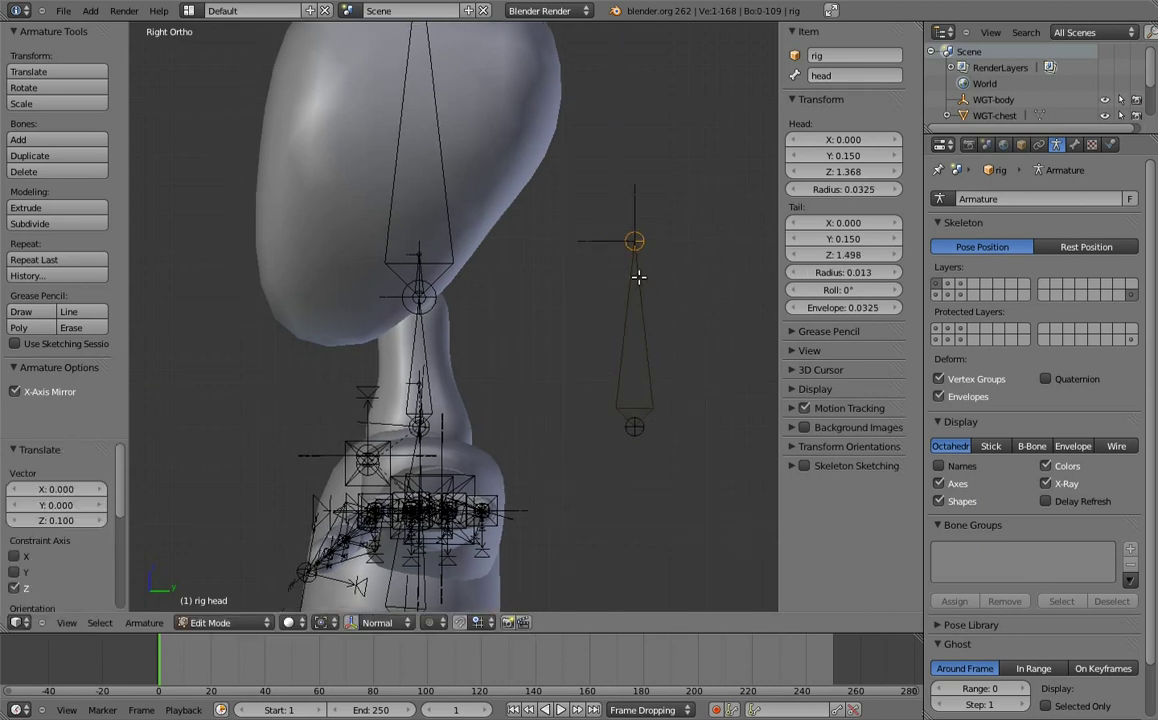
key("ctrl+Tab")
right_click(638, 317)
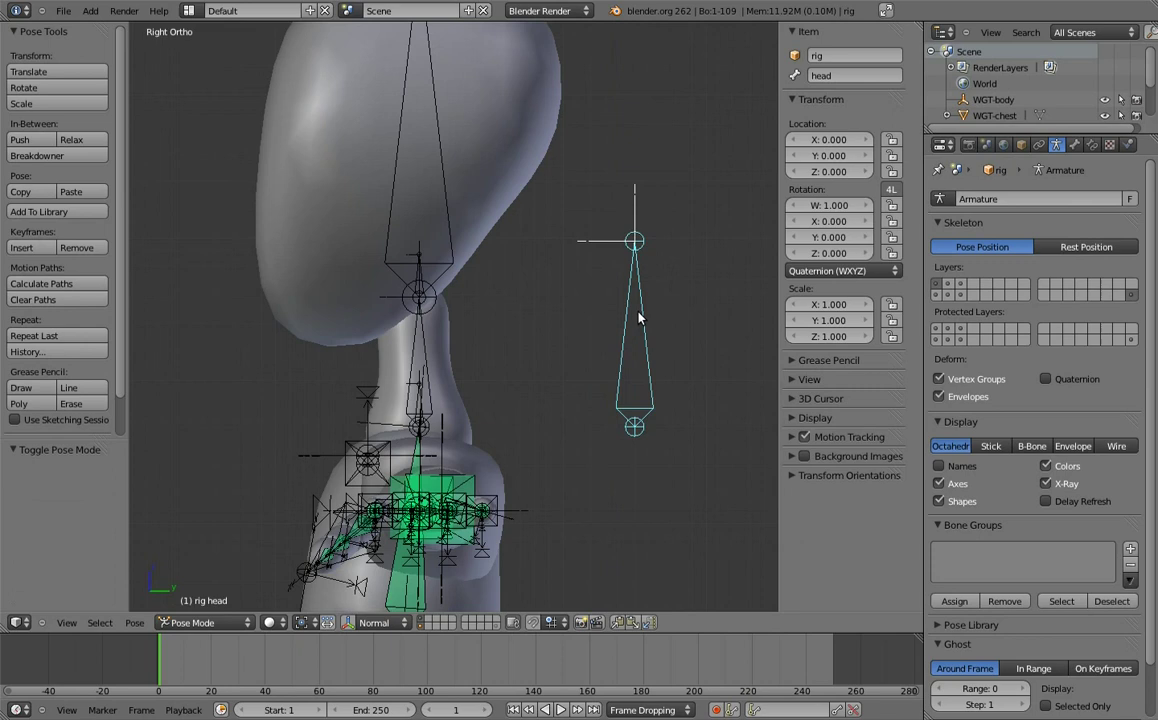
- Give MCH-chest.003 a Copy Rotation constraint targeting the head control
right_click(418, 404, "shift")
key("ctrl+shift+c")
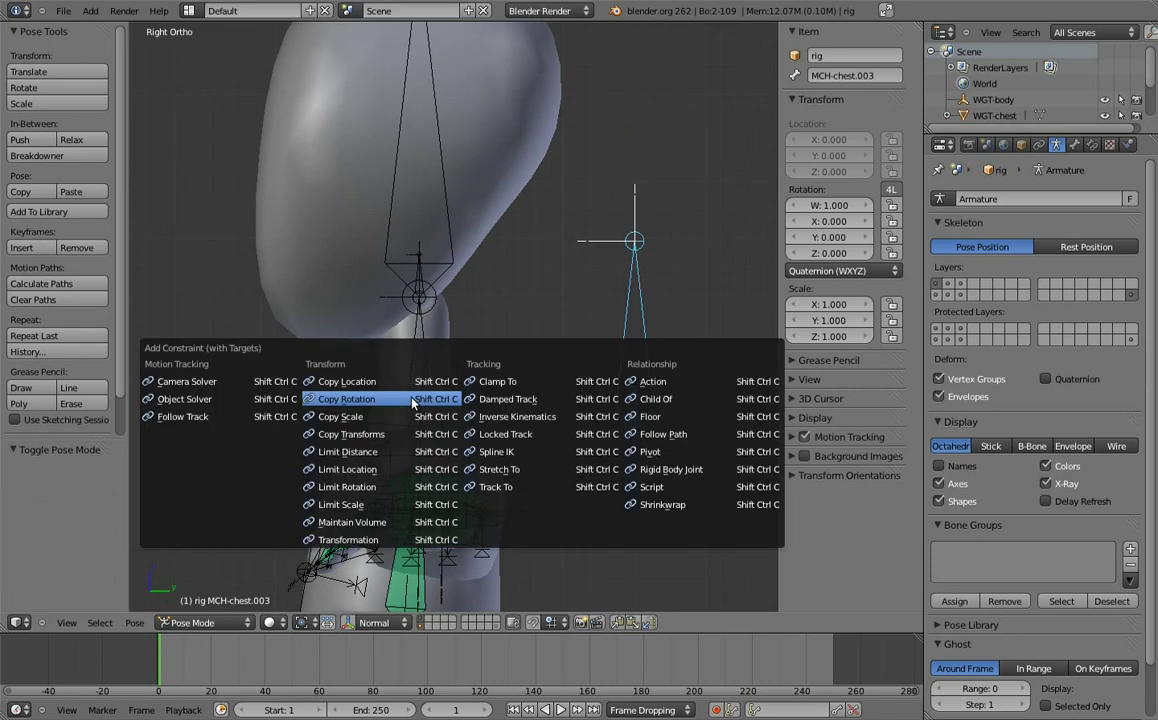
left_click(412, 402)
right_click(408, 265, "shift")
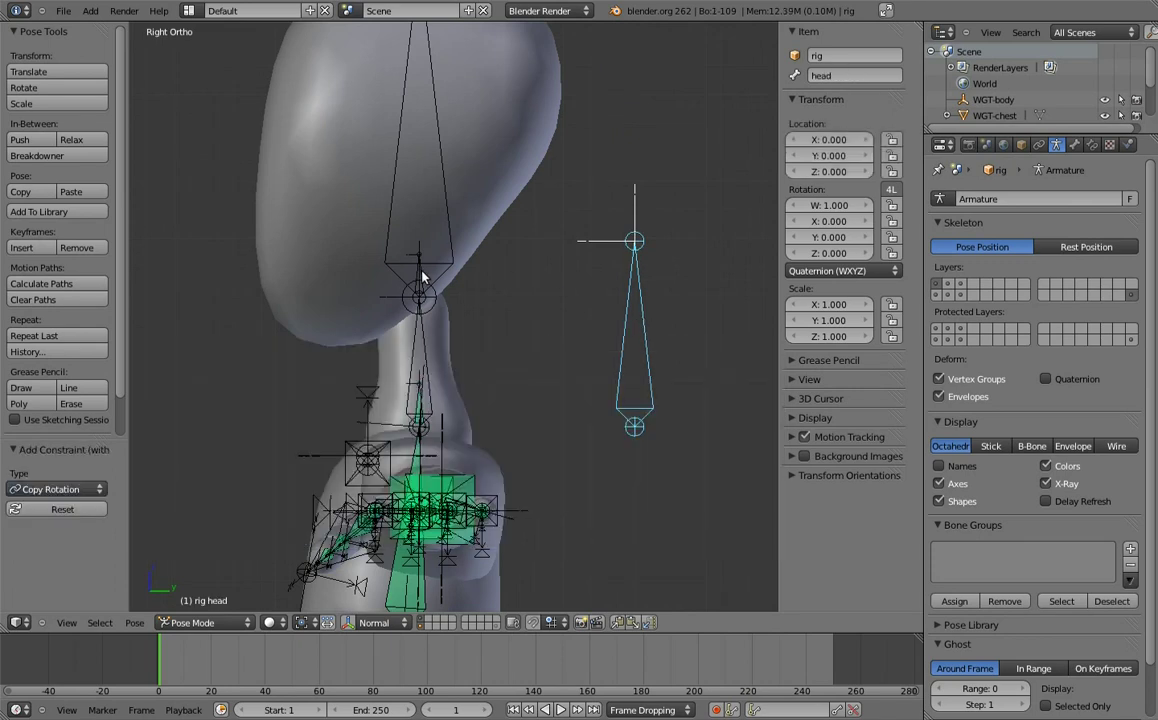
key("ctrl+shift+c")
left_click(422, 277)
- Test-rotate the head control about 58° to check the constraint
middle_click_drag(422, 277, 507, 212, "shift")
right_click(515, 313, "shift")
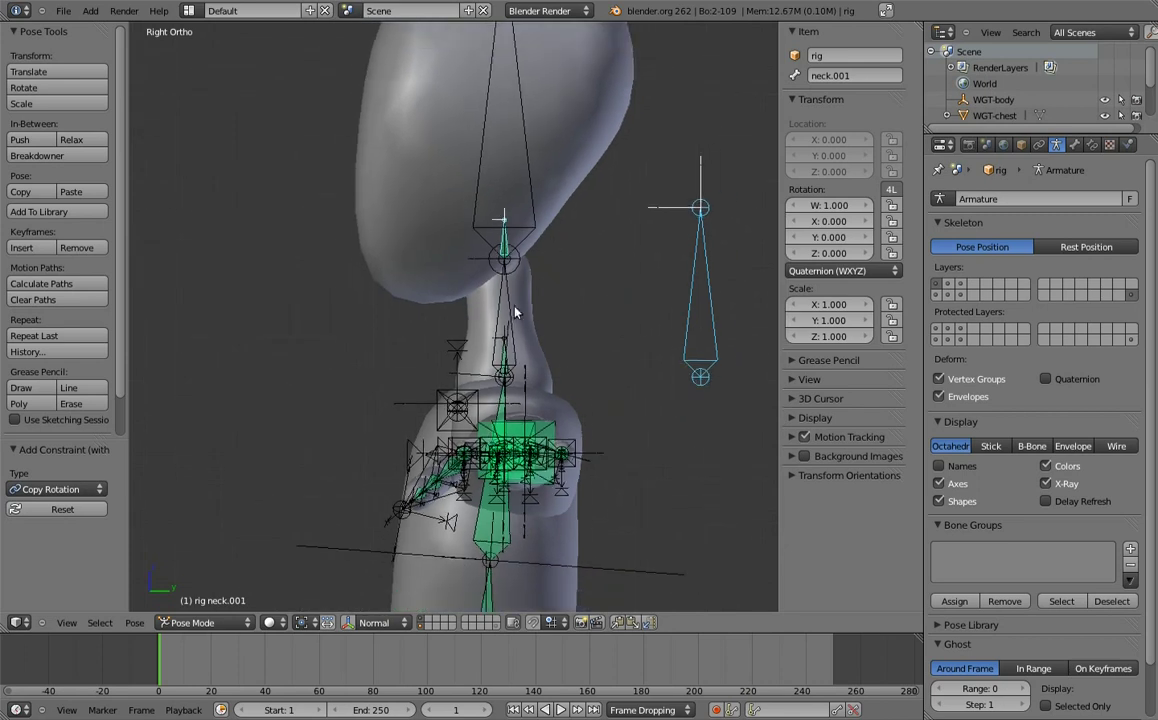
middle_click_drag(515, 313, 527, 320, "shift")
key("r")
left_click(543, 251)
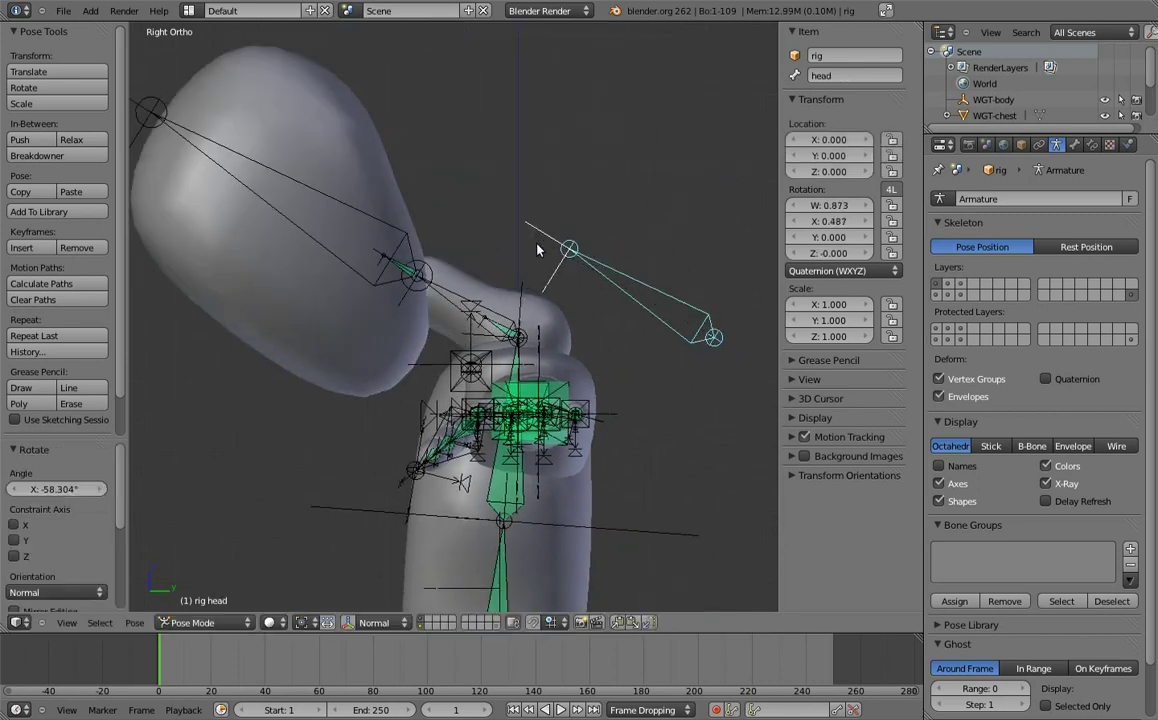
- Set MCH-chest.003's Copy Rotation constraint Influence to 0.5
right_click(500, 328)
left_click(1091, 145)
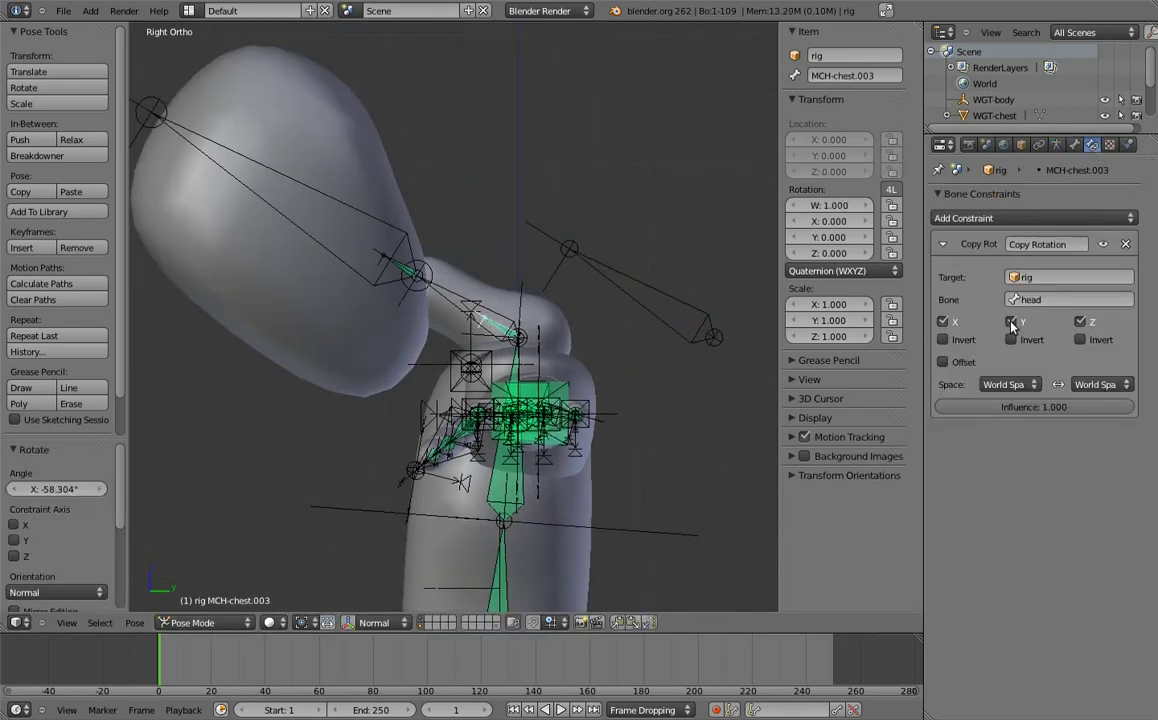
left_click(1019, 412)
type("0.5")
key("Return")
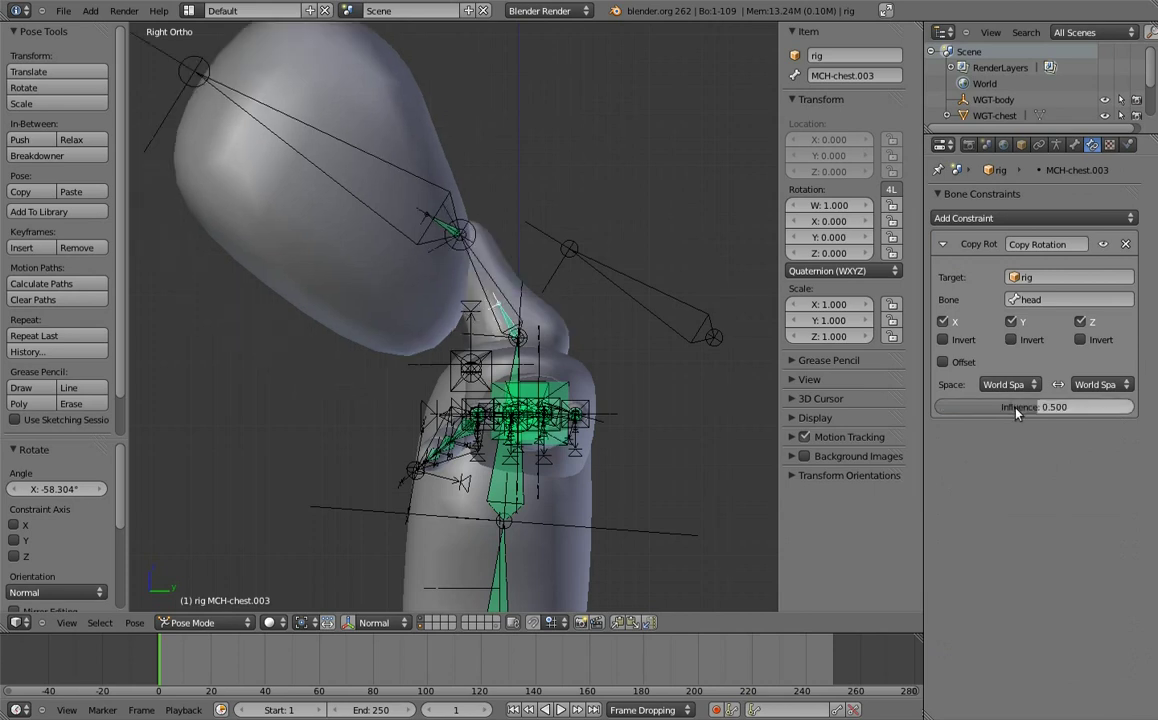
- Test-rotate the head control again, then clear its rotation
right_click(615, 275)
key("r")
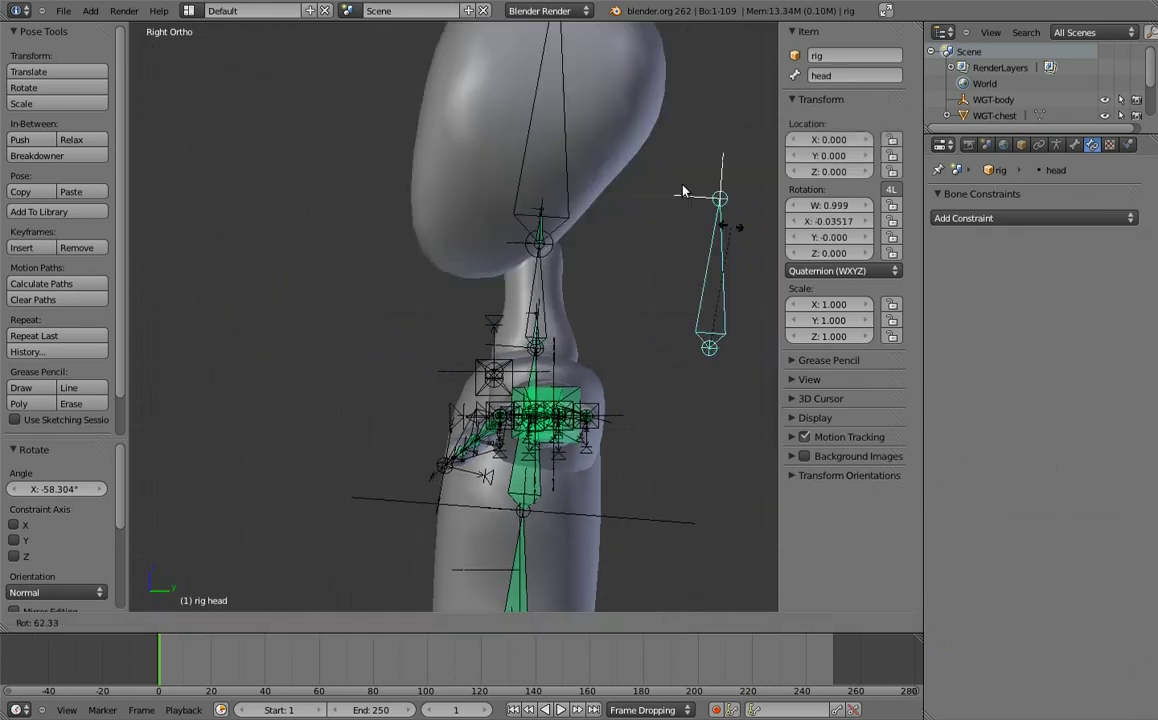
left_click(571, 252)
scroll(584, 203, "down", 2)
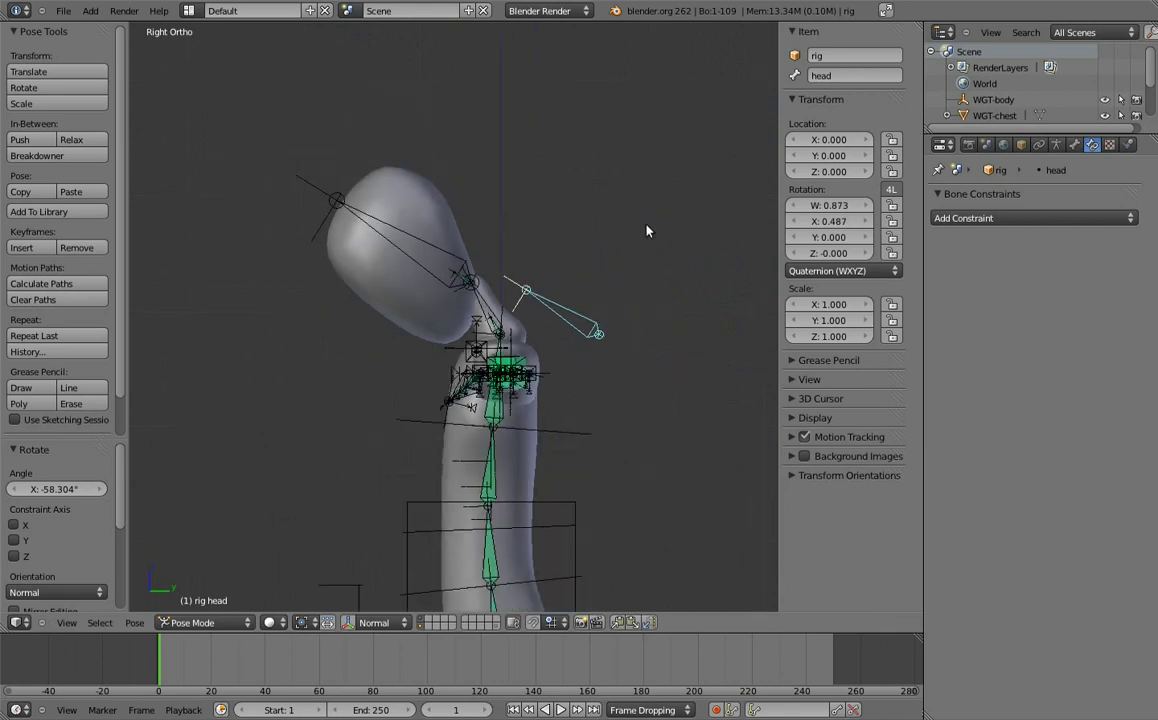
key("alt+r")
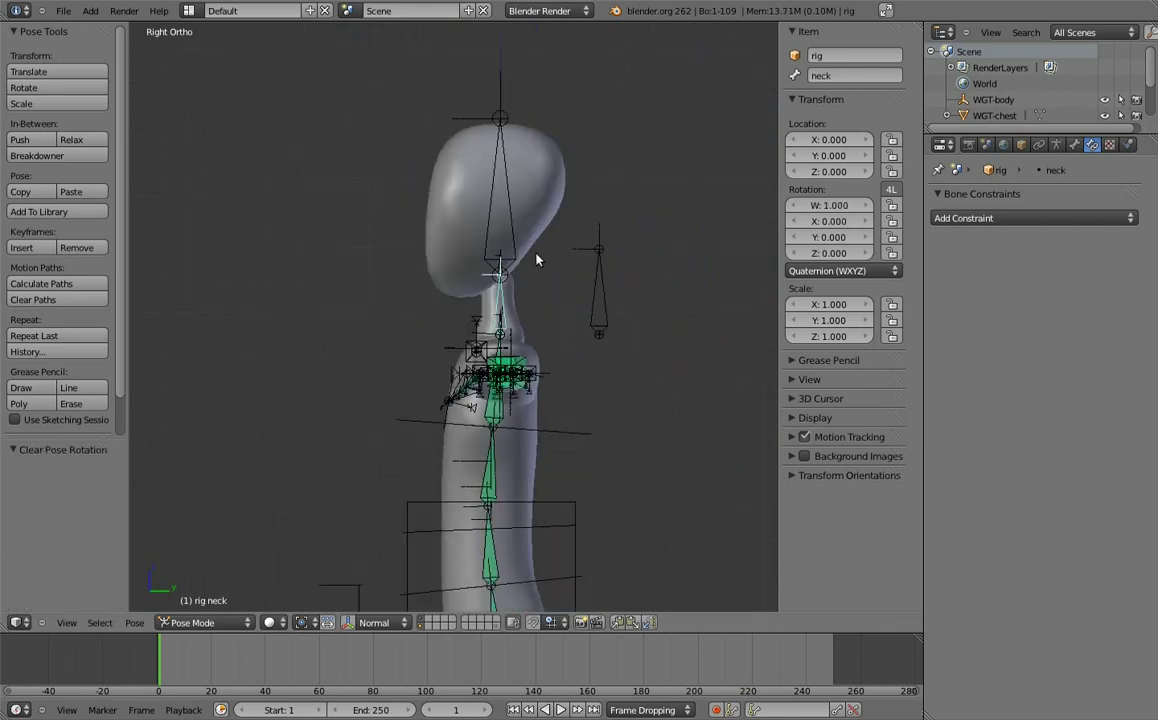
key("r")
- Test-rotate the chest bone and cancel the rotation
right_click(485, 268)
scroll(522, 297, "down", 3)
right_click(438, 382)
key("r")
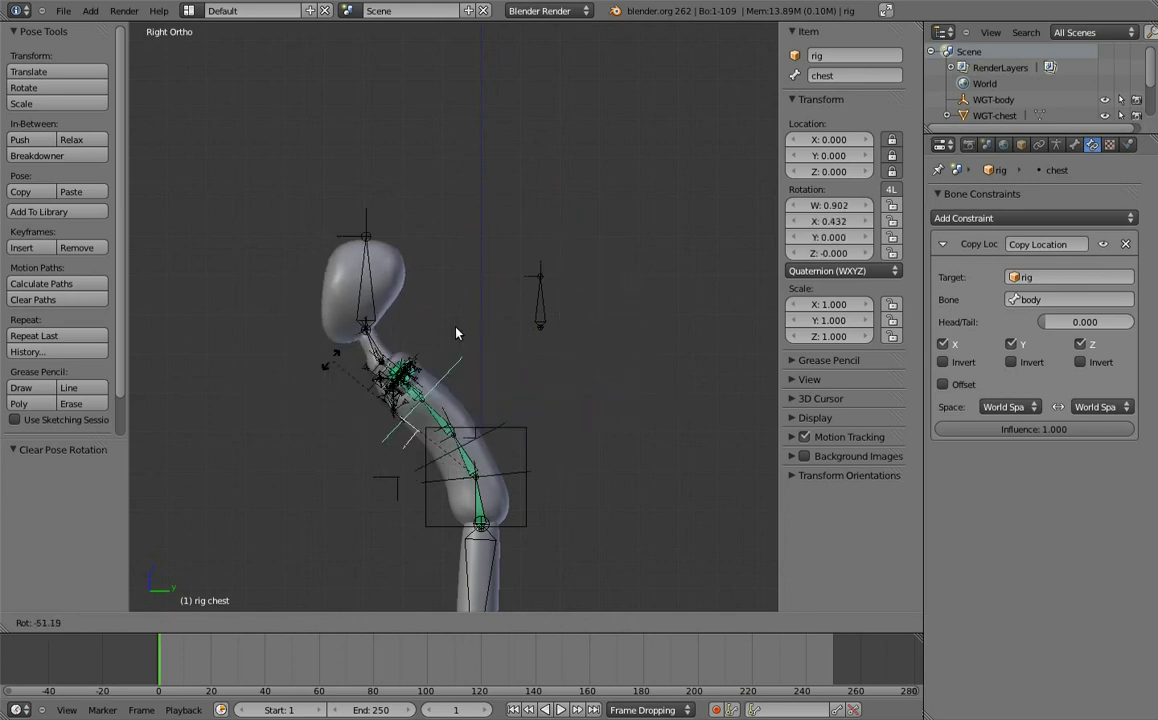
right_click(553, 274)
scroll(558, 295, "up", 2)
scroll(565, 313, "up", 3)
middle_click_drag(565, 313, 539, 395, "shift")
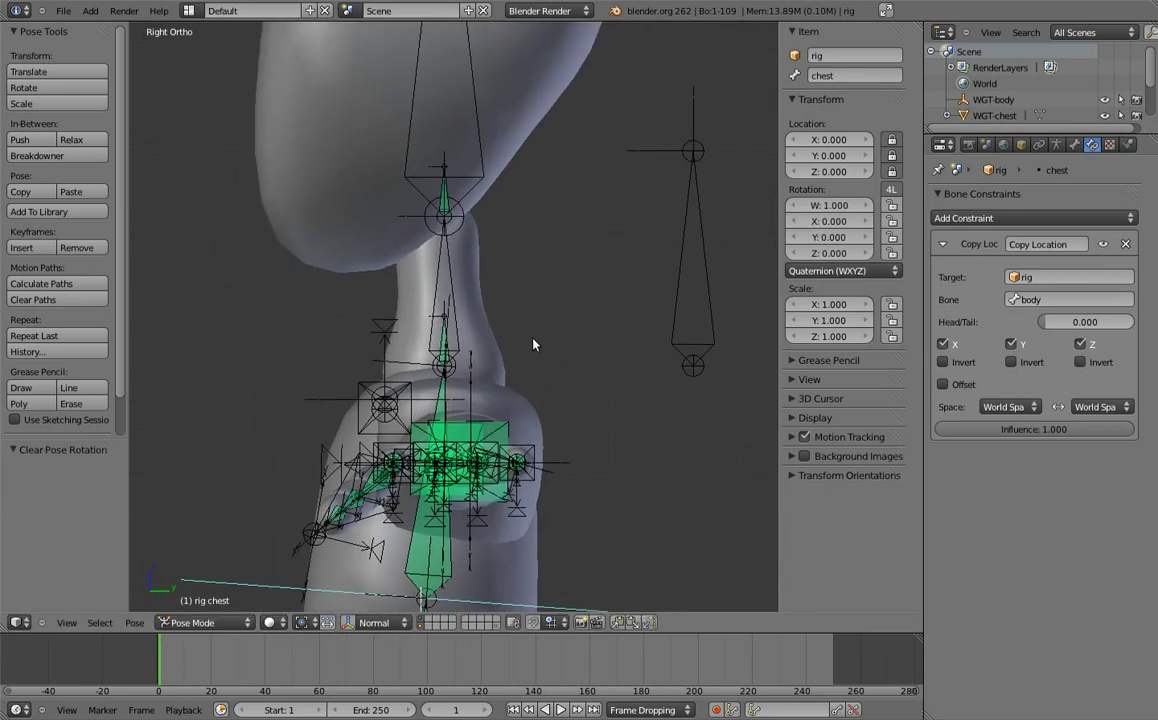
right_click(460, 342)
- Extrude two bones upward from the neck joint, 0.05 and 0.06 long
key("Tab")
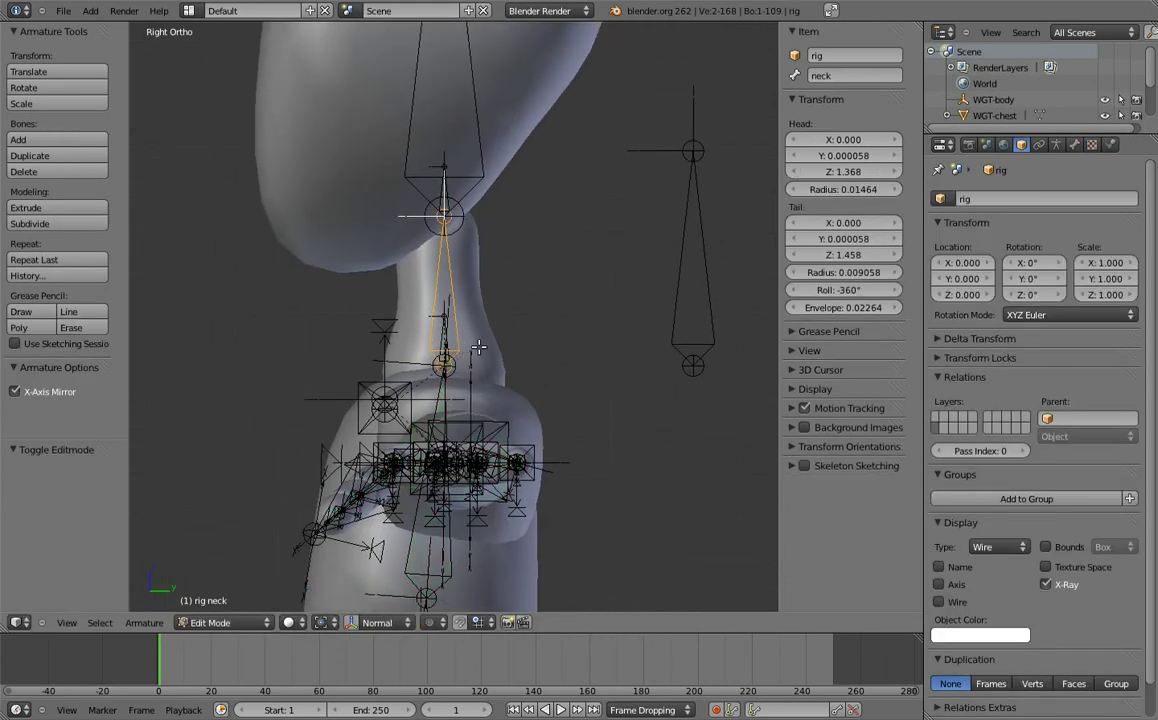
scroll(605, 300, "up", 3)
middle_click_drag(605, 300, 541, 375, "shift")
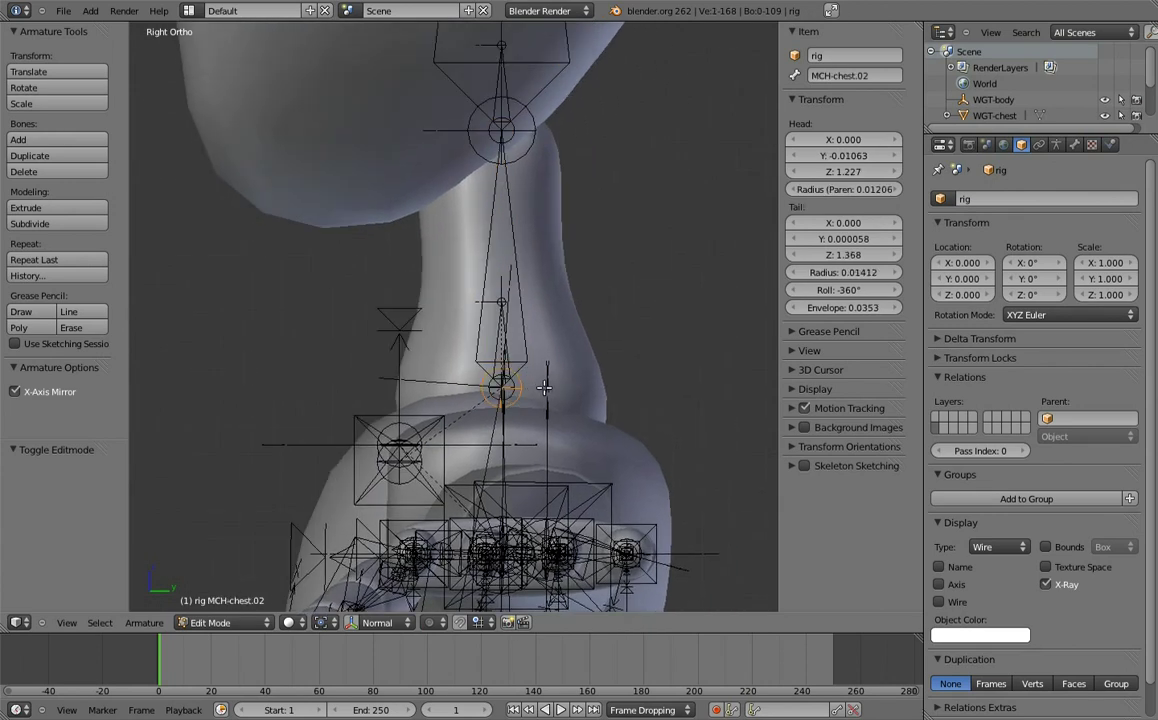
key("e")
left_click(543, 245)
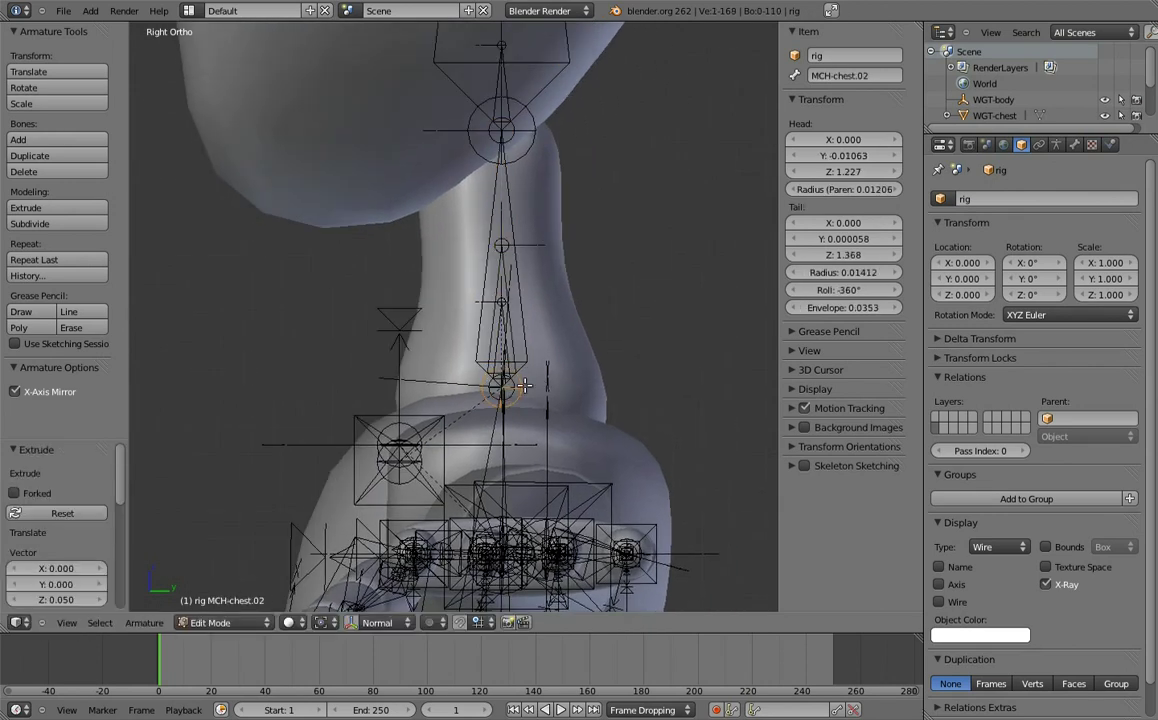
key("e")
left_click(551, 227)
mouse_move(551, 227)
middle_mouse_down("shift")
mouse_move(538, 277)
mouse_move(513, 288)
middle_mouse_up("shift")
- Lower MCH-chest.004 by 0.01 along Z
right_click(510, 286)
key("g")
key("z")
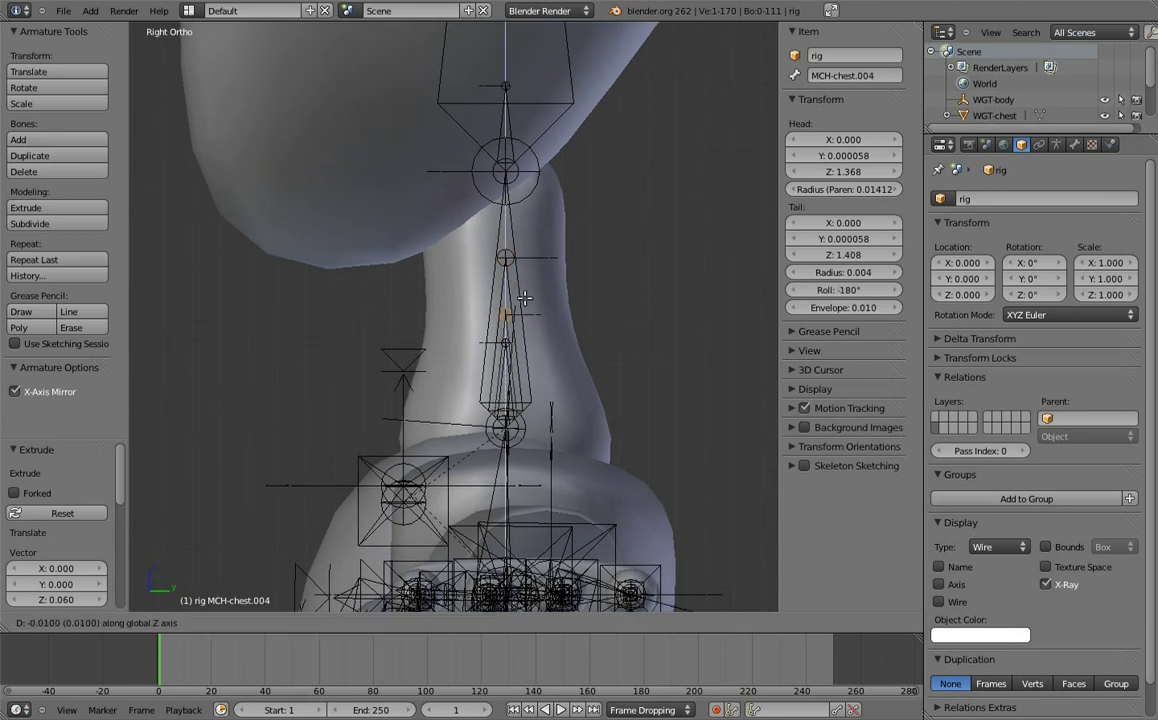
left_click(524, 298)
- Rename the short bone MCH-head_socket and the longer one MCH-head_parent
right_click(507, 333)
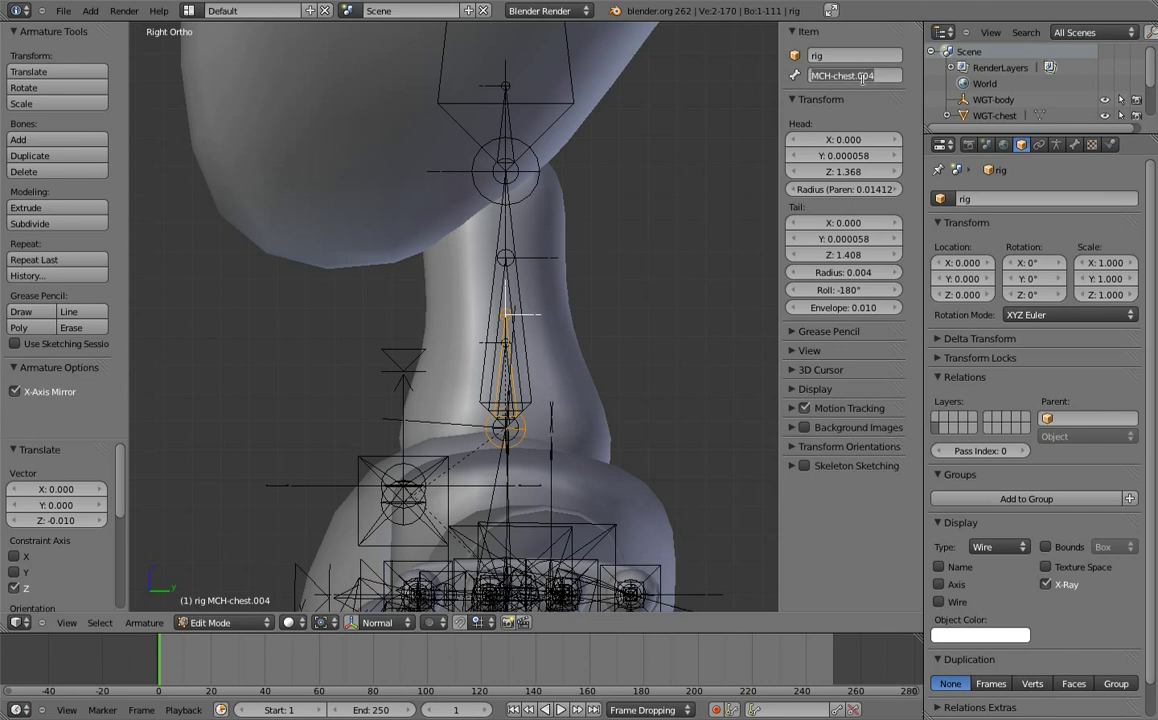
type("MCH")
key("Return")
right_click(510, 290)
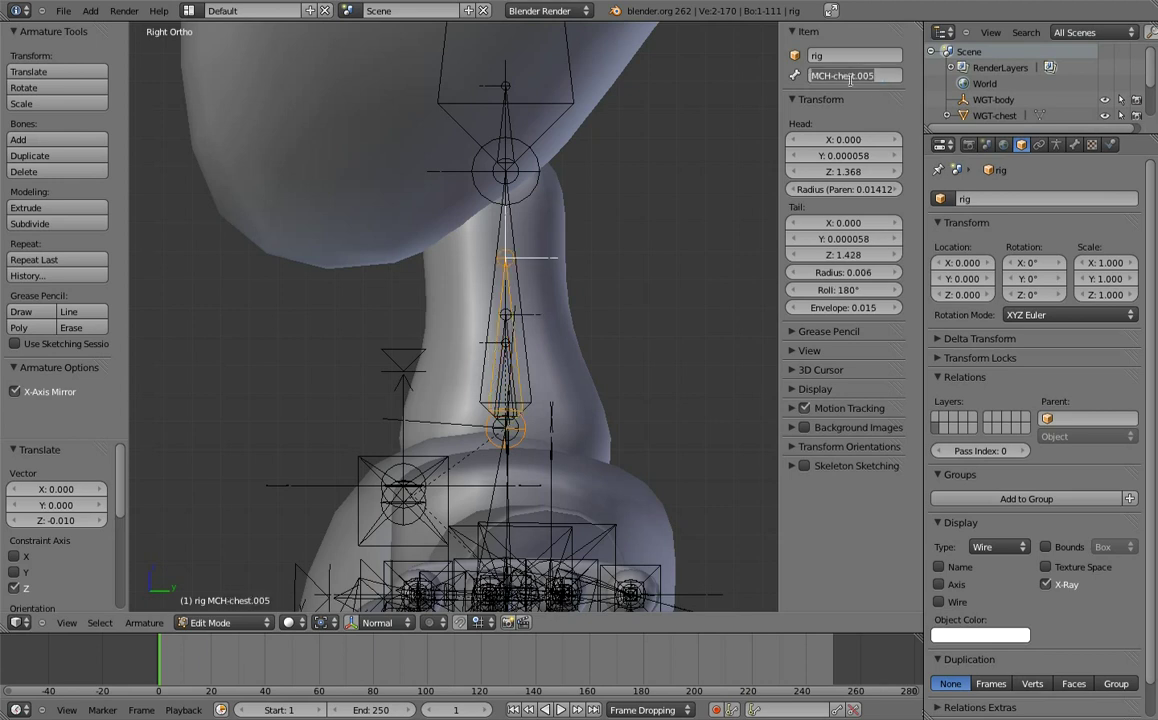
type("MCH")
key("Return")
- Parent MCH-head_parent to the root bone with Keep Offset
middle_click_drag(525, 332, 517, 116, "shift")
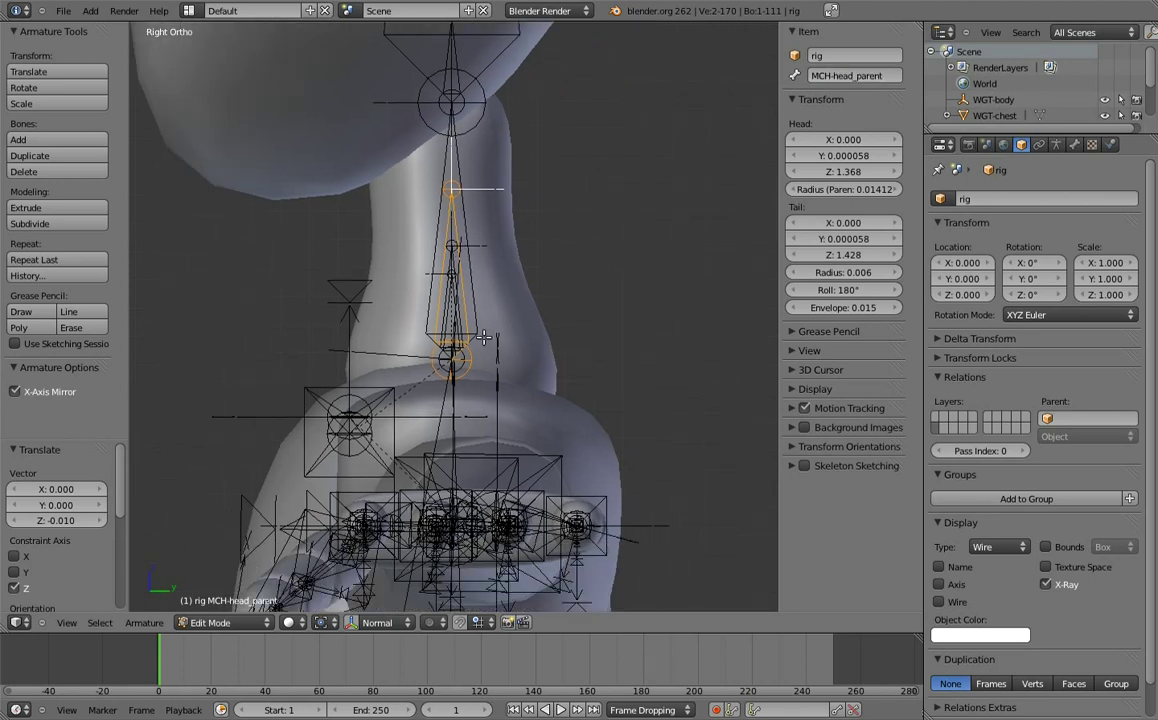
scroll(517, 116, "up", 3)
middle_click_drag(447, 129, 471, 326, "shift")
scroll(463, 352, "down", 5, "shift")
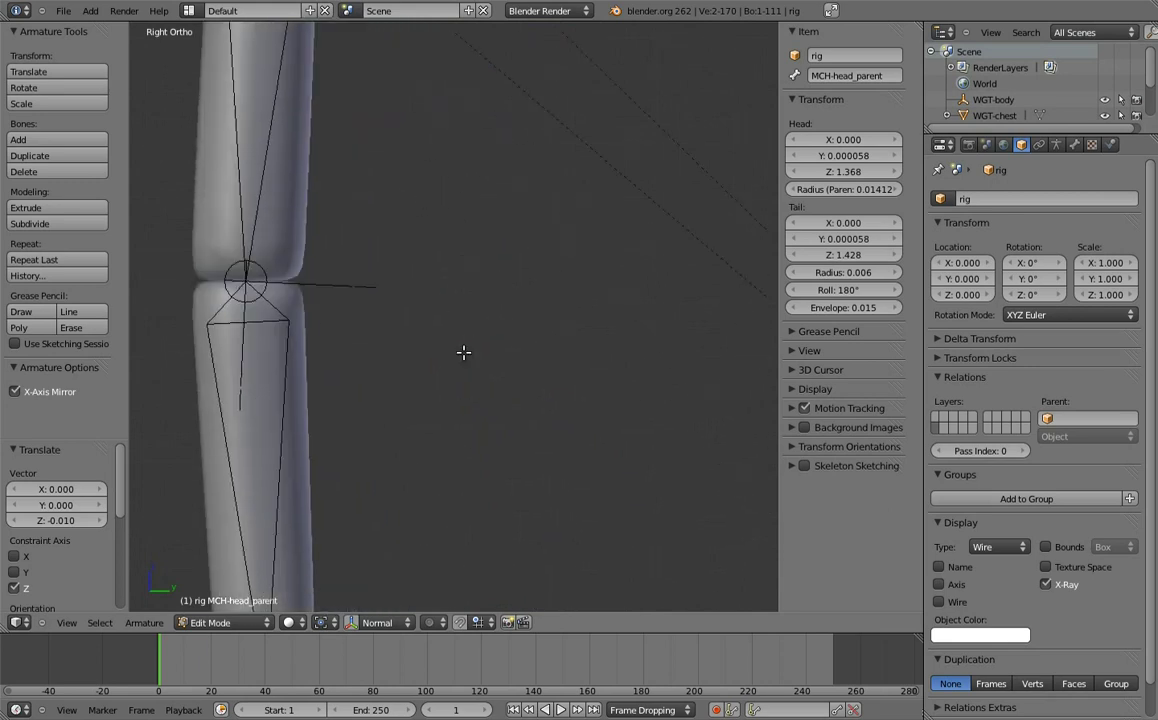
scroll(447, 261, "down", 5, "ctrl")
right_click(505, 400)
middle_click_drag(489, 139, 527, 328, "shift")
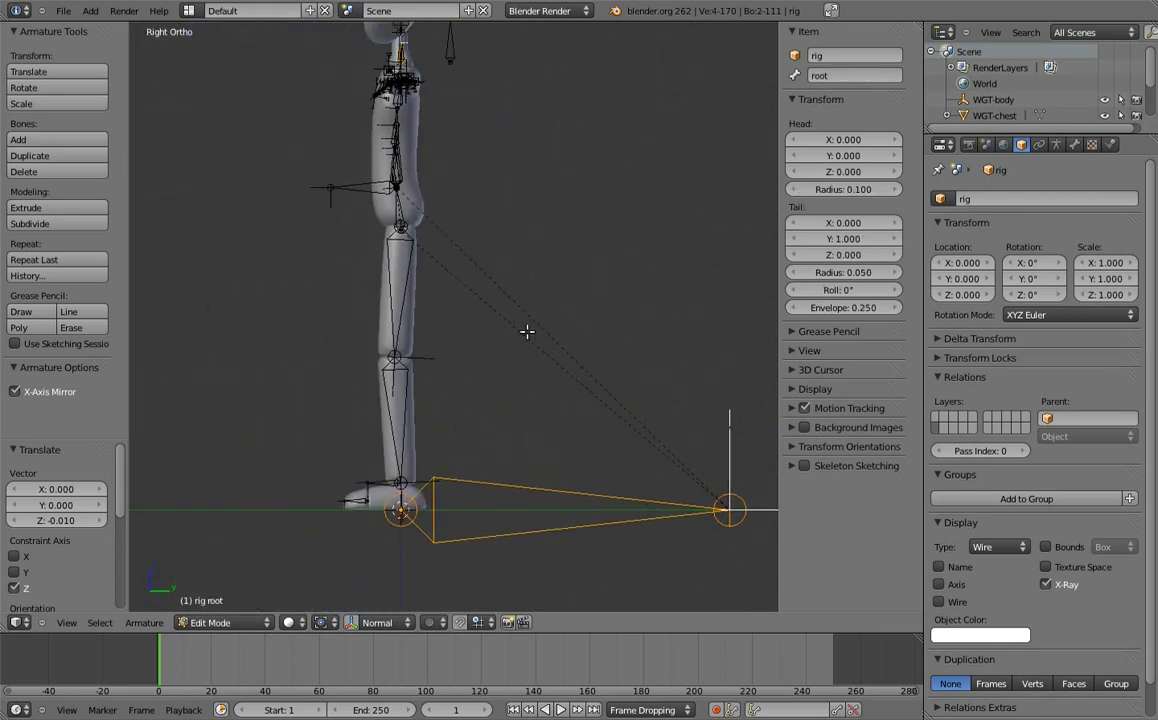
key("ctrl+p")
left_click(527, 331)
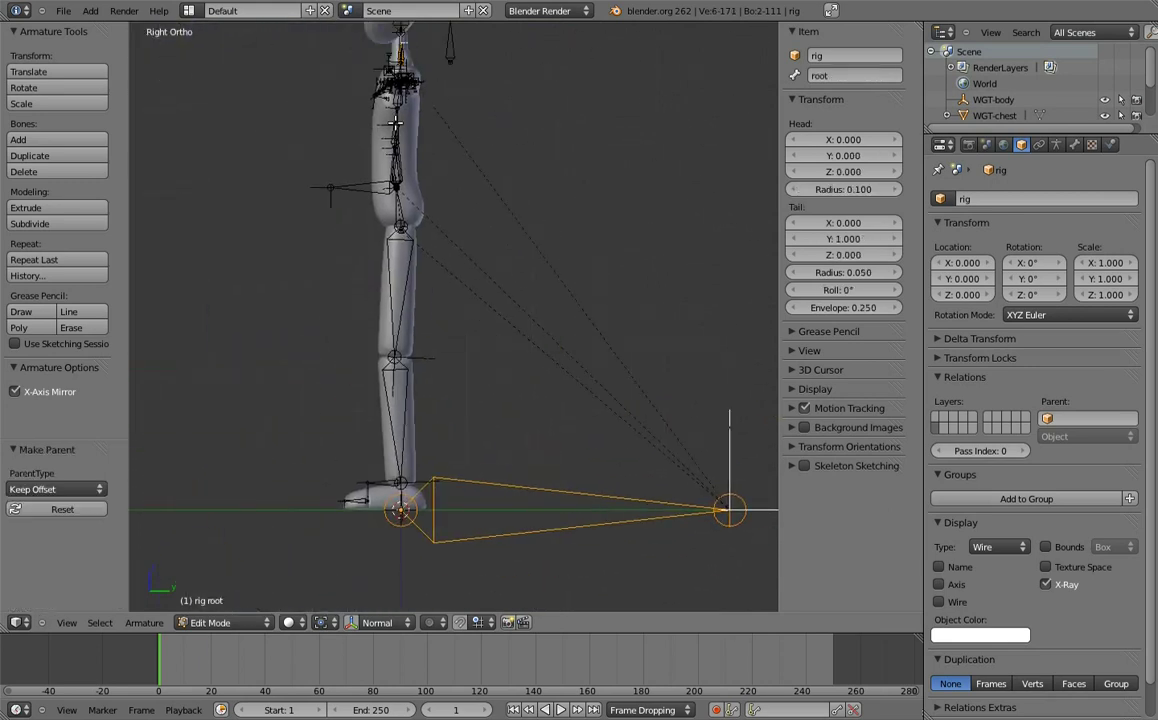
- Parent the head control bone to MCH-head_parent with Keep Offset
scroll(571, 290, "down", 4)
scroll(571, 290, "up", 4)
scroll(522, 238, "up", 2)
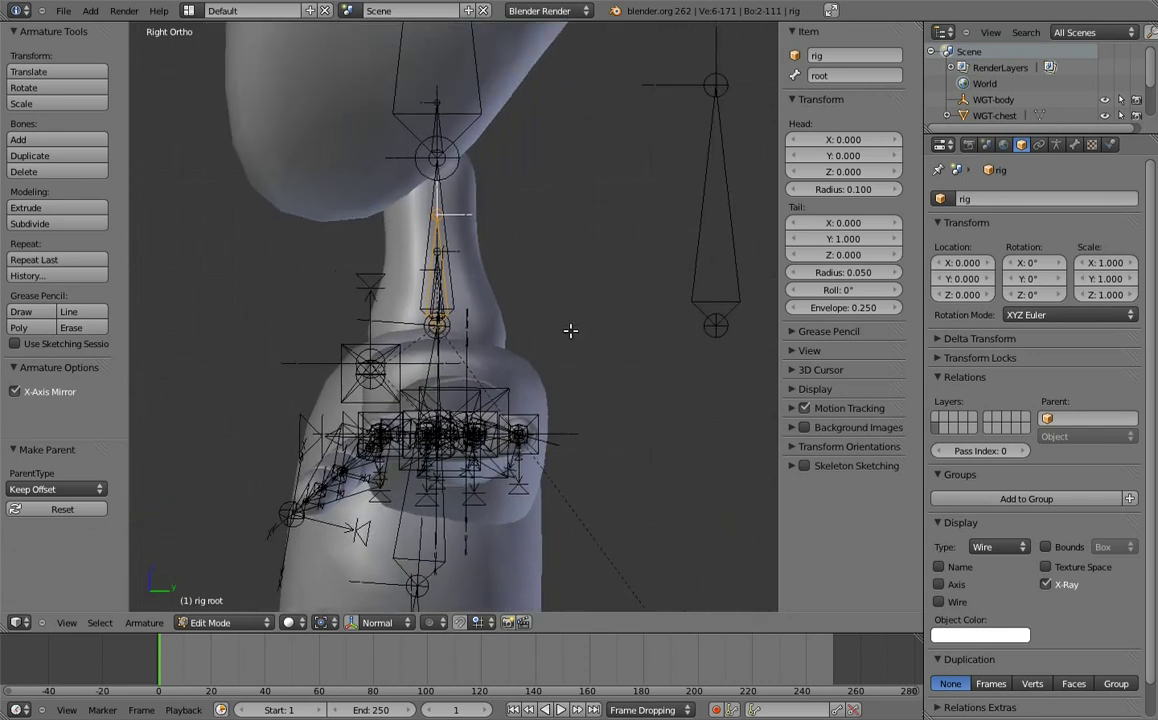
scroll(570, 330, "up", 1)
right_click(752, 215)
right_click(448, 244, "shift")
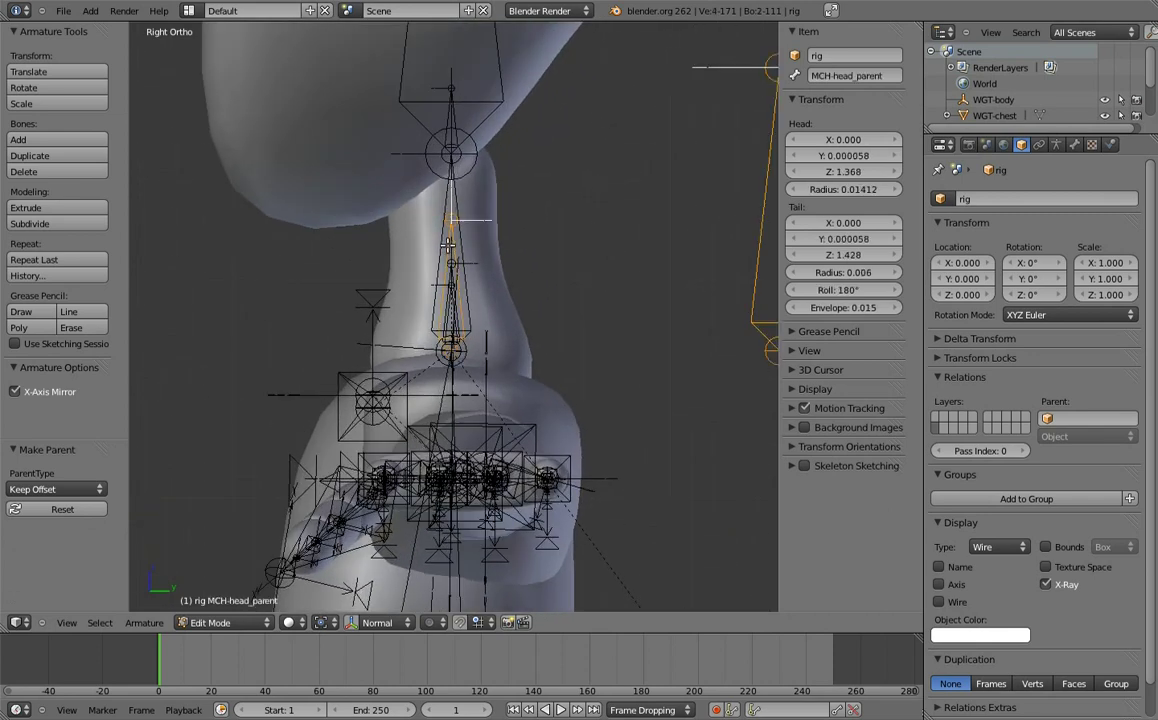
key("ctrl+p")
left_click(445, 247)
- In Pose Mode, rotate the chest bone to test the neck
scroll(456, 230, "down", 1)
middle_click_drag(456, 230, 488, 240, "shift")
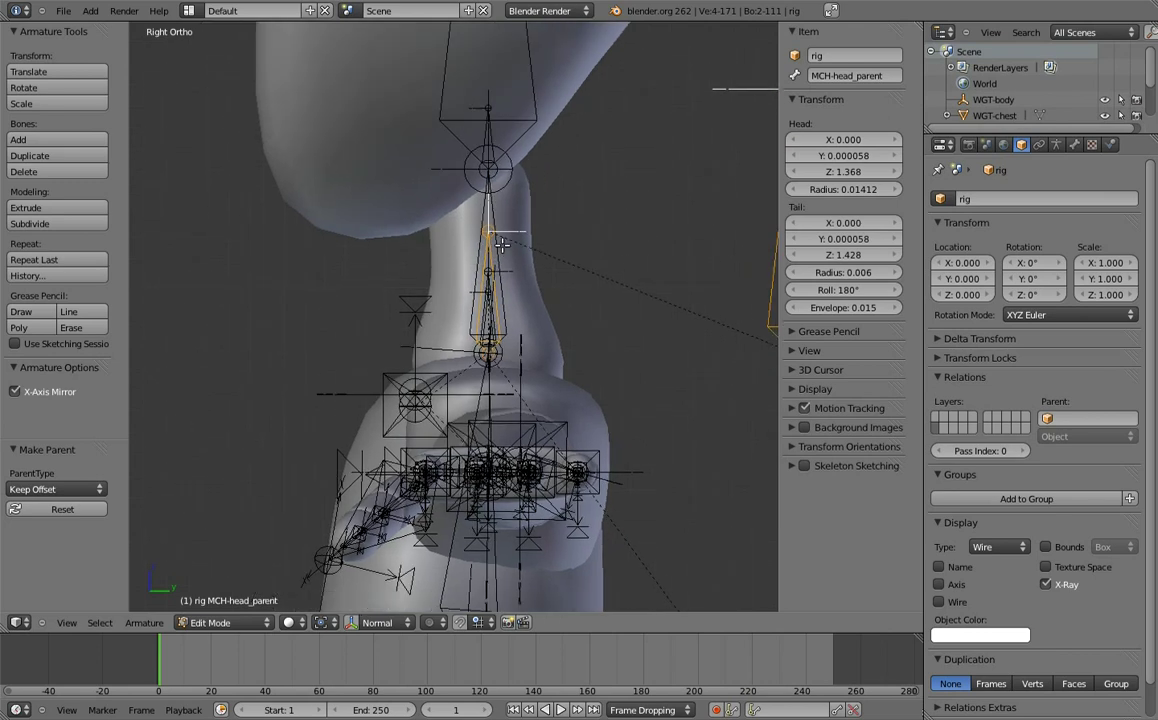
key("ctrl+Tab")
scroll(494, 351, "down", 2)
right_click(425, 206)
key("r")
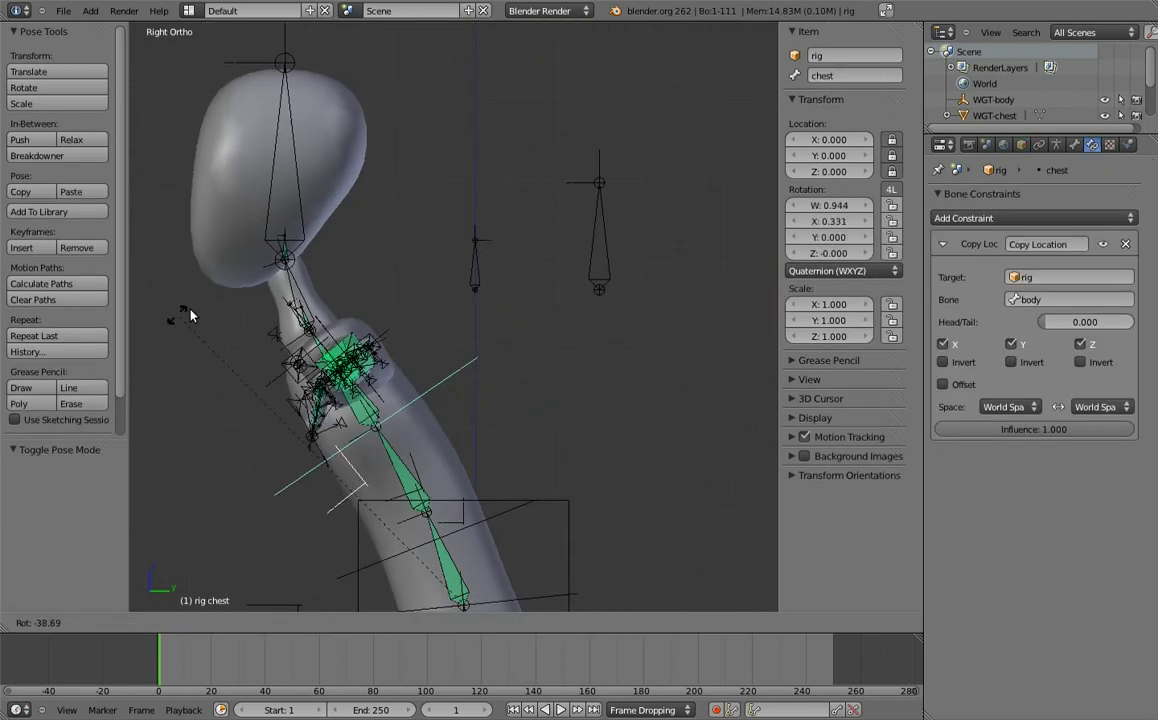
- Add Copy Location and Copy Transforms constraints to MCH-head_parent
key("Escape")
scroll(491, 279, "up", 2)
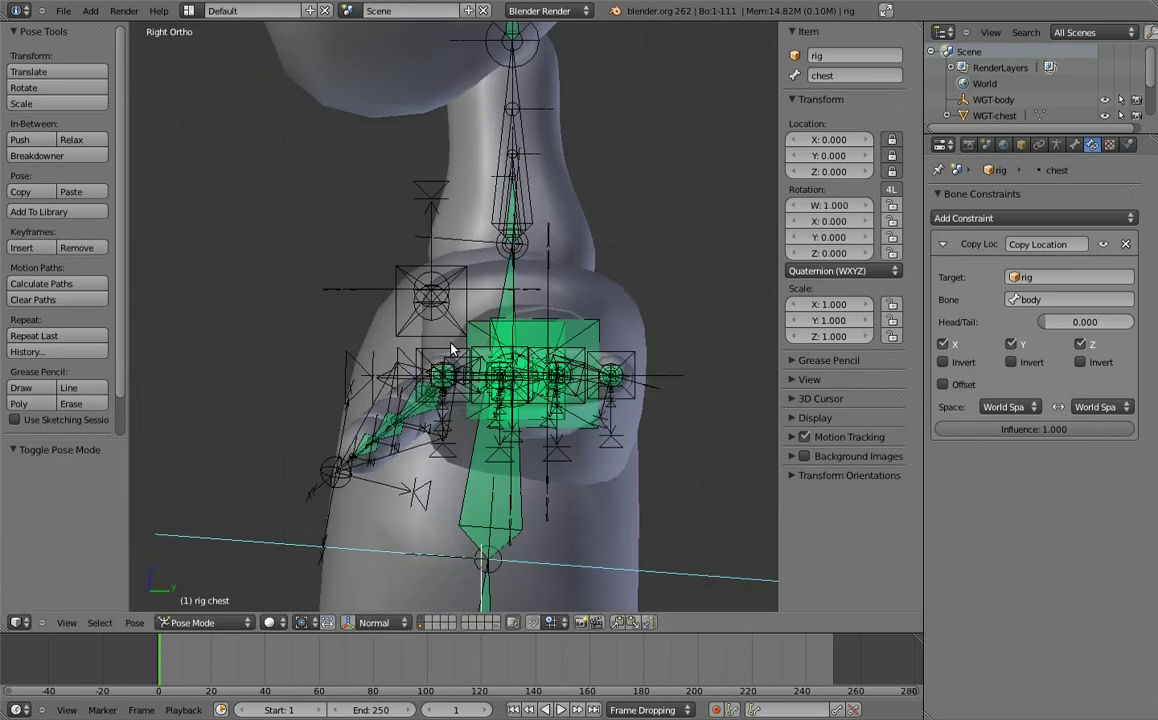
scroll(491, 279, "up", 2)
scroll(491, 279, "up", 3)
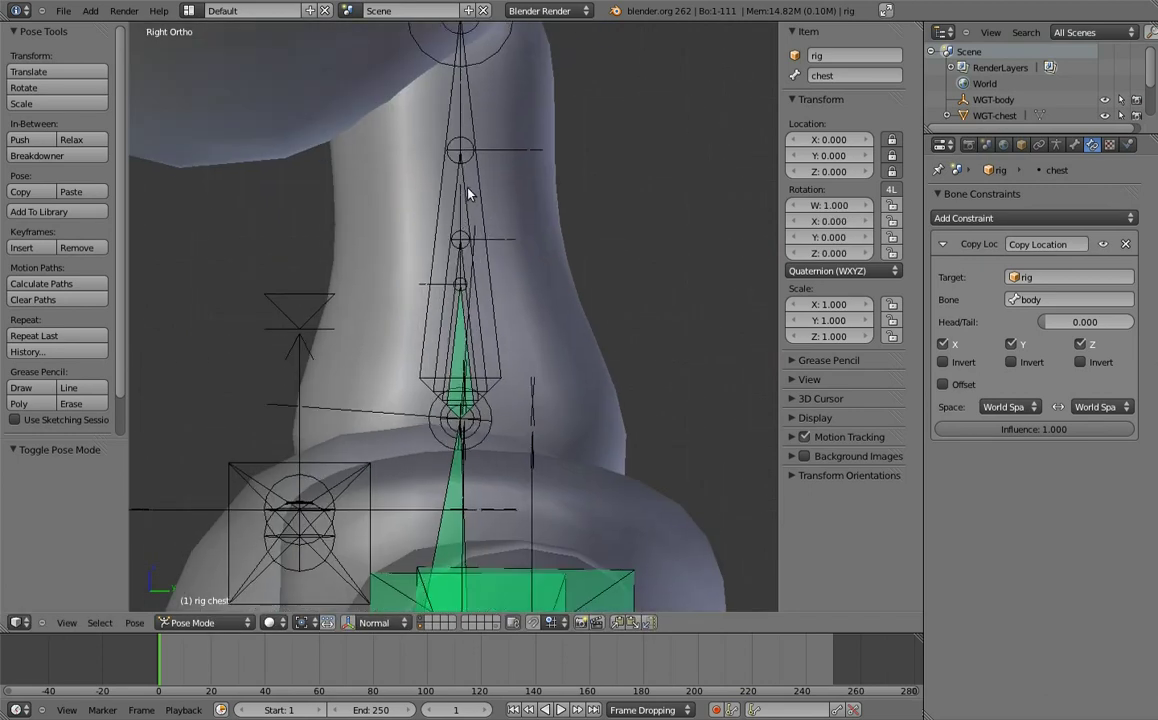
right_click(466, 199)
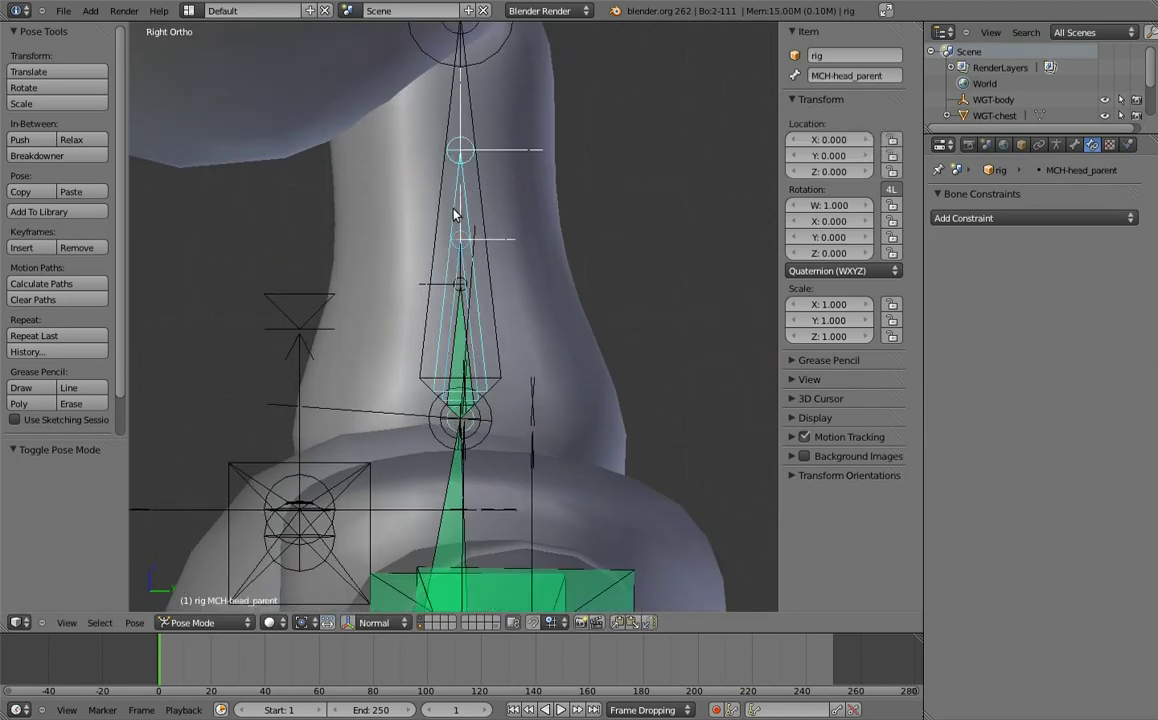
key("shift+ctrl+c")
left_click(441, 193)
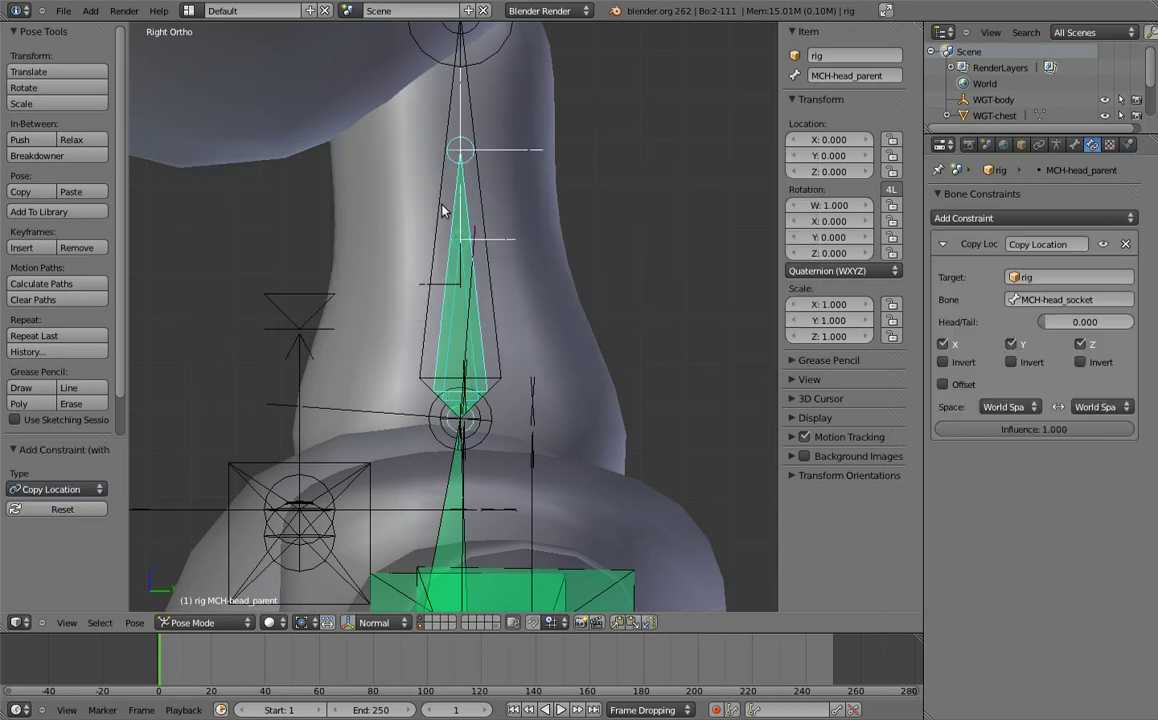
key("shift+ctrl+c")
left_click(396, 263)
- Test-rotate the chest, then set MCH-head_parent's Copy Transforms influence to 0
scroll(425, 239, "down", 2)
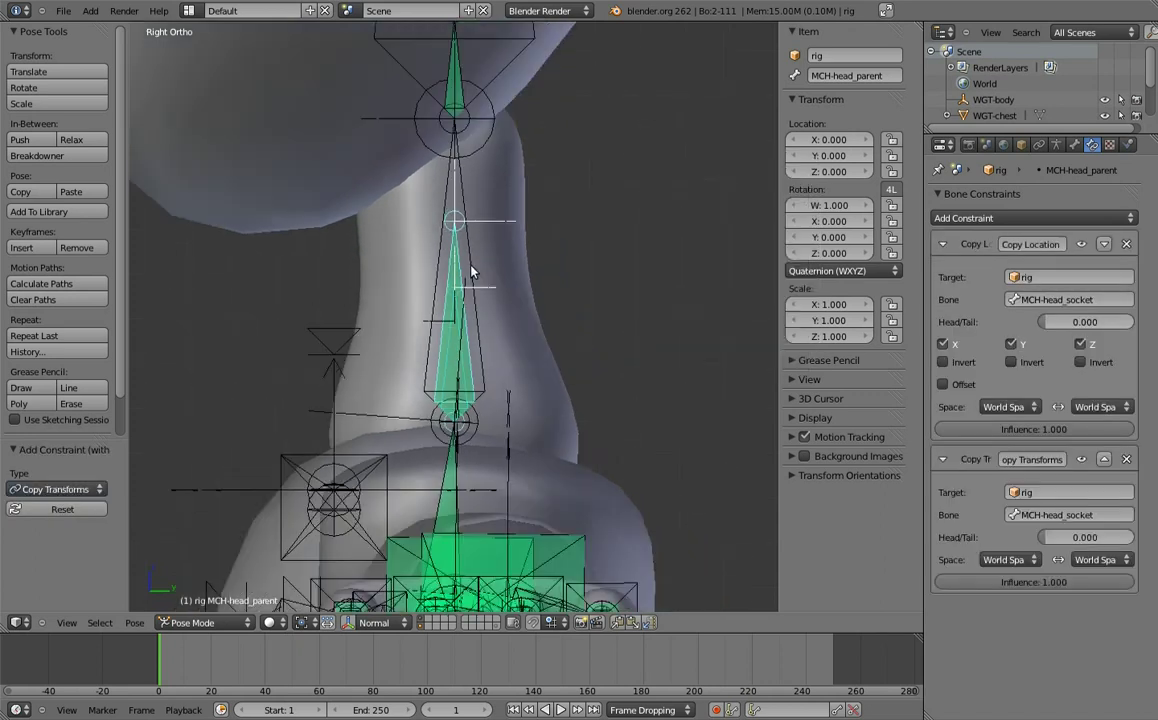
scroll(433, 214, "down", 3)
right_click(410, 323)
key("r")
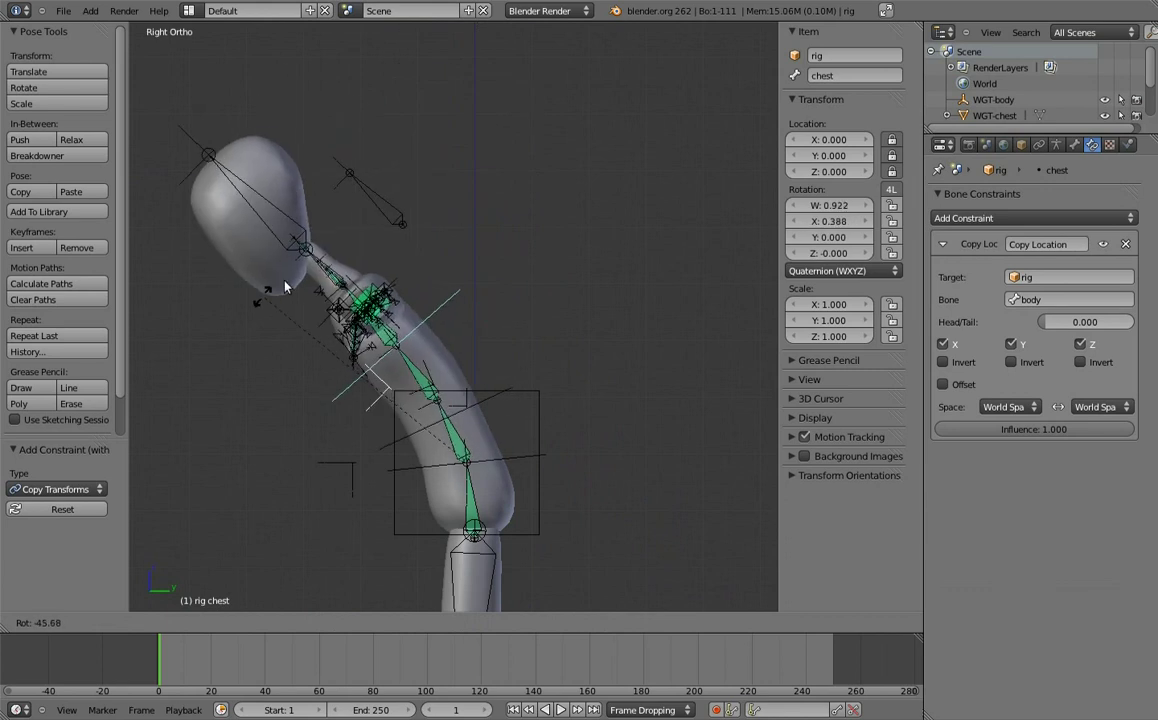
left_click(479, 266)
scroll(533, 378, "up", 5)
scroll(540, 271, "down", 4, "ctrl")
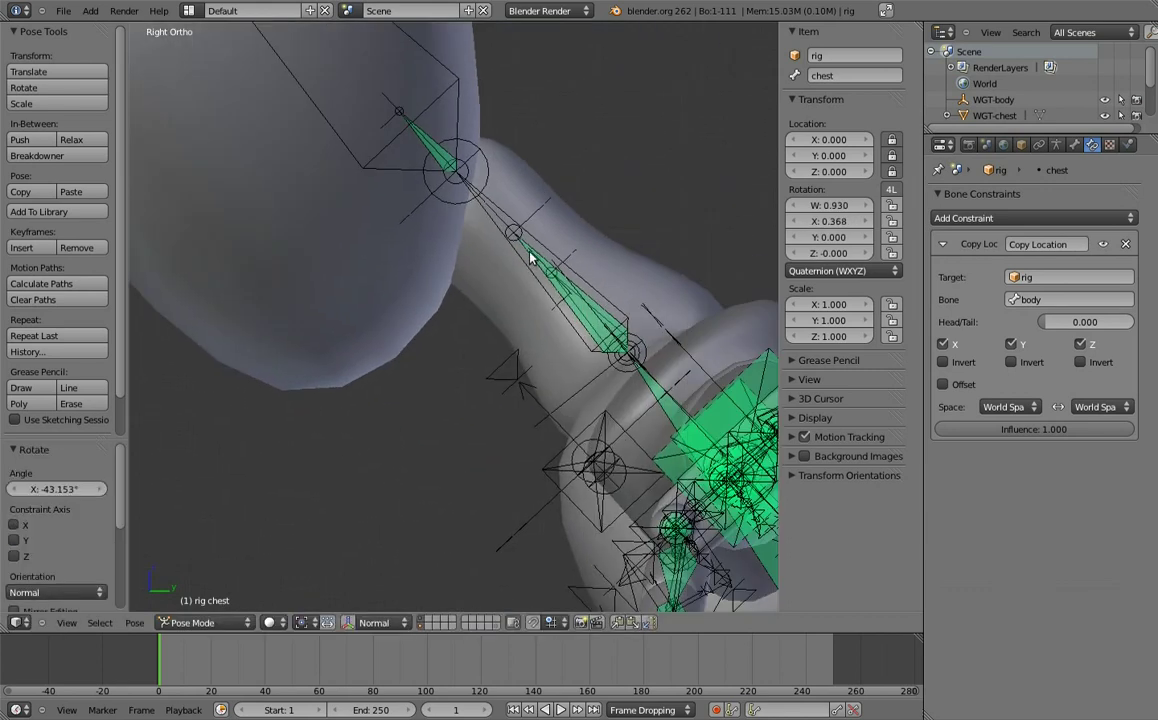
right_click(530, 258)
left_click_drag(1035, 582, 422, 519)
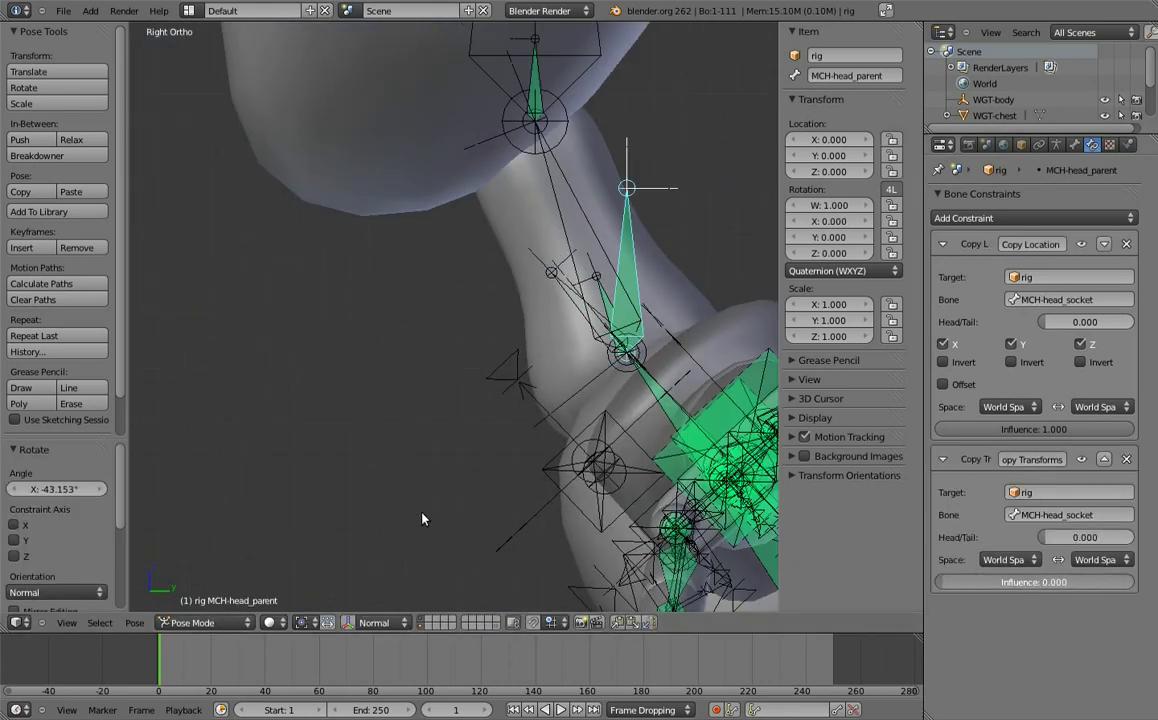
- Re-test the chest rotation, then clear all bone rotations so the rig stands upright
scroll(473, 220, "down", 4)
scroll(435, 200, "down", 2)
scroll(447, 210, "down", 2)
right_click(507, 305)
key("r")
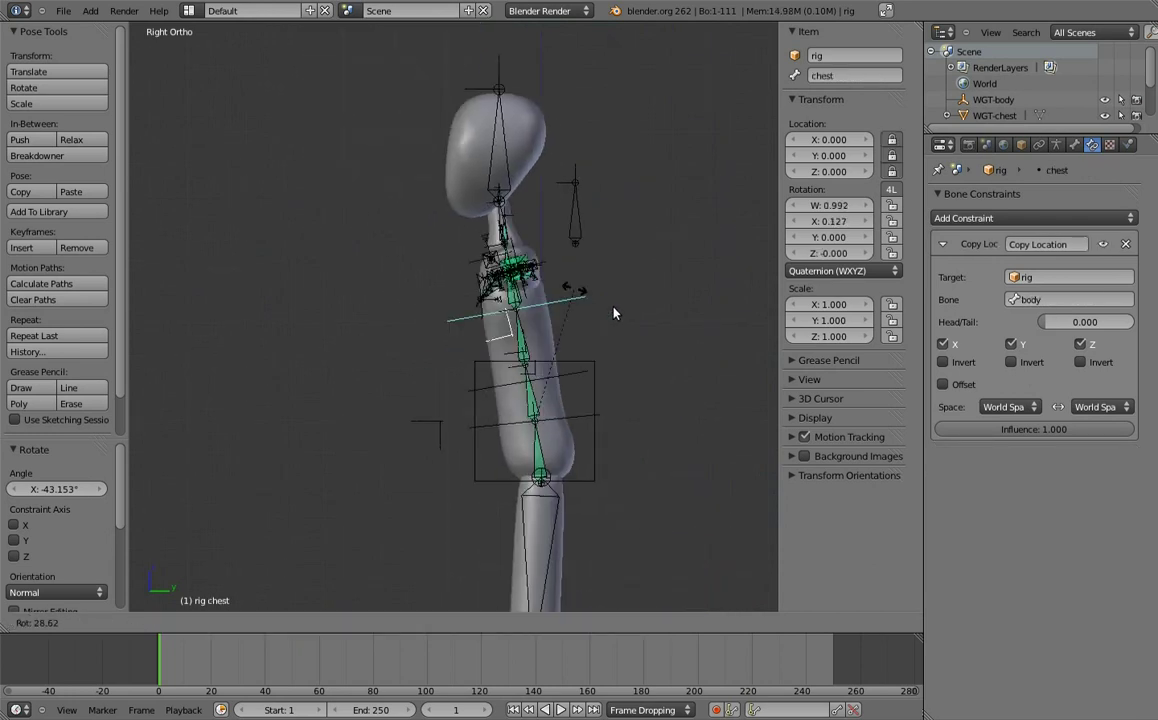
left_click(551, 264)
key("a")
key("a")
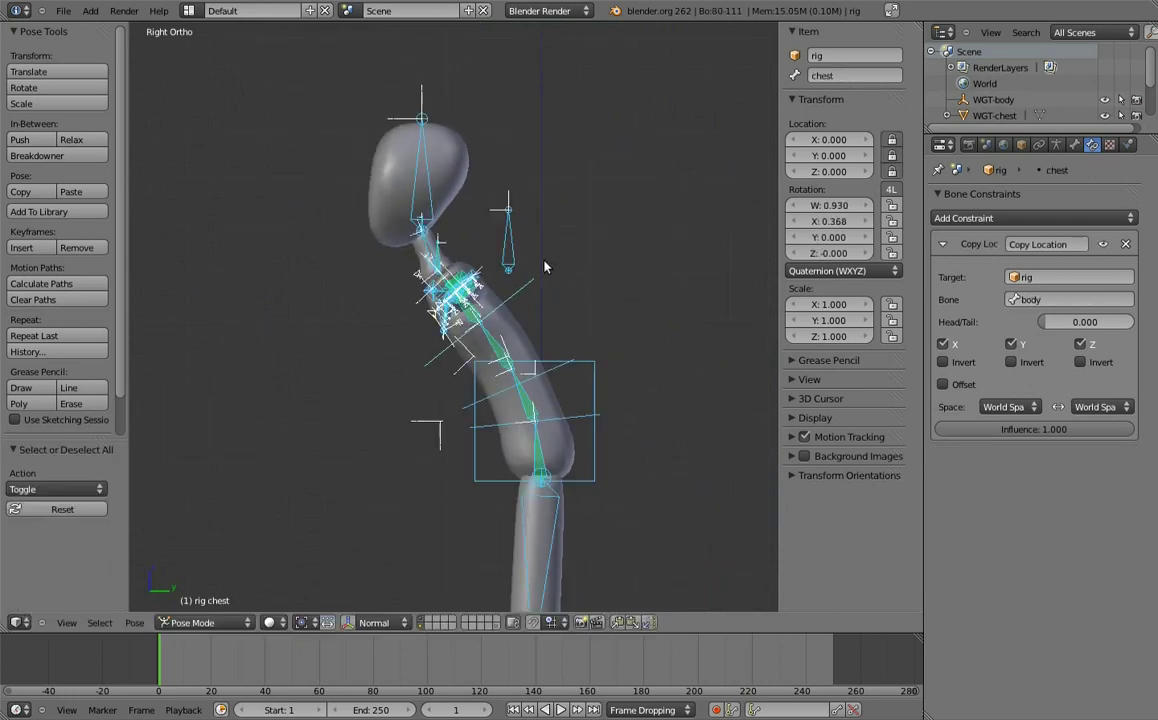
key("alt+r")
scroll(545, 267, "up", 2)
scroll(545, 267, "down", 2)
scroll(545, 267, "up", 2)
- Add a custom property named isolate_rotation to the head bone
right_click(545, 250)
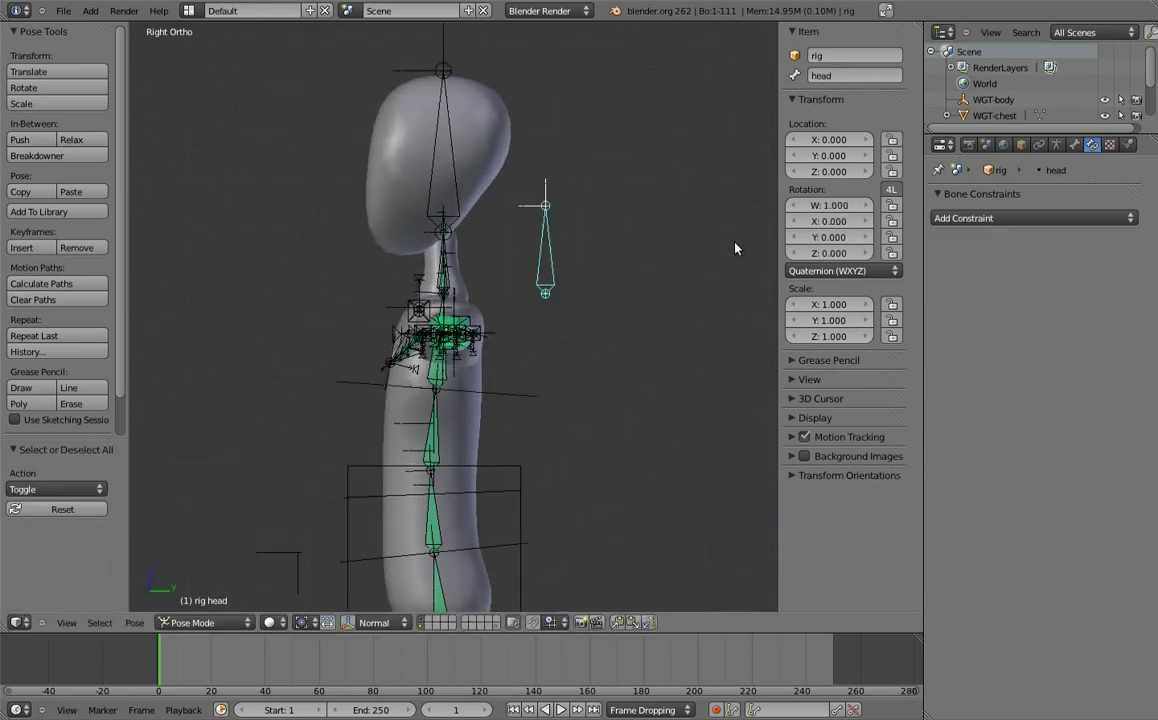
left_click(1074, 145)
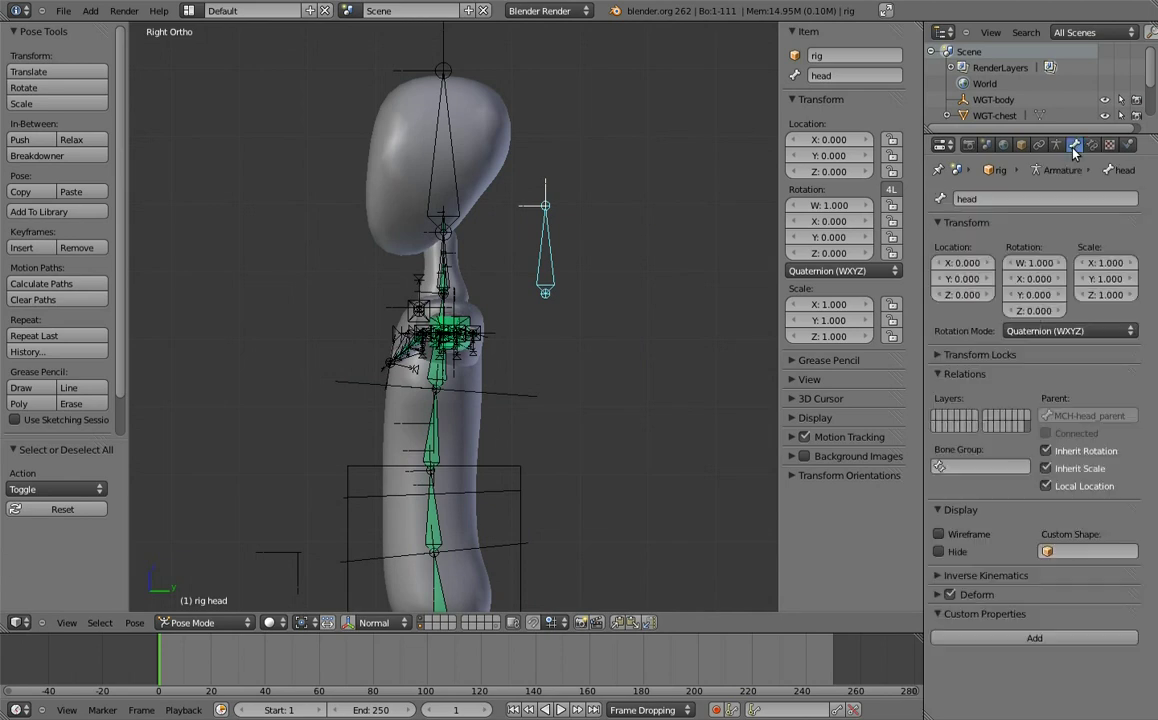
left_click(1035, 640)
left_click(1127, 697)
key("BackSpace")
type("isolate_rotation")
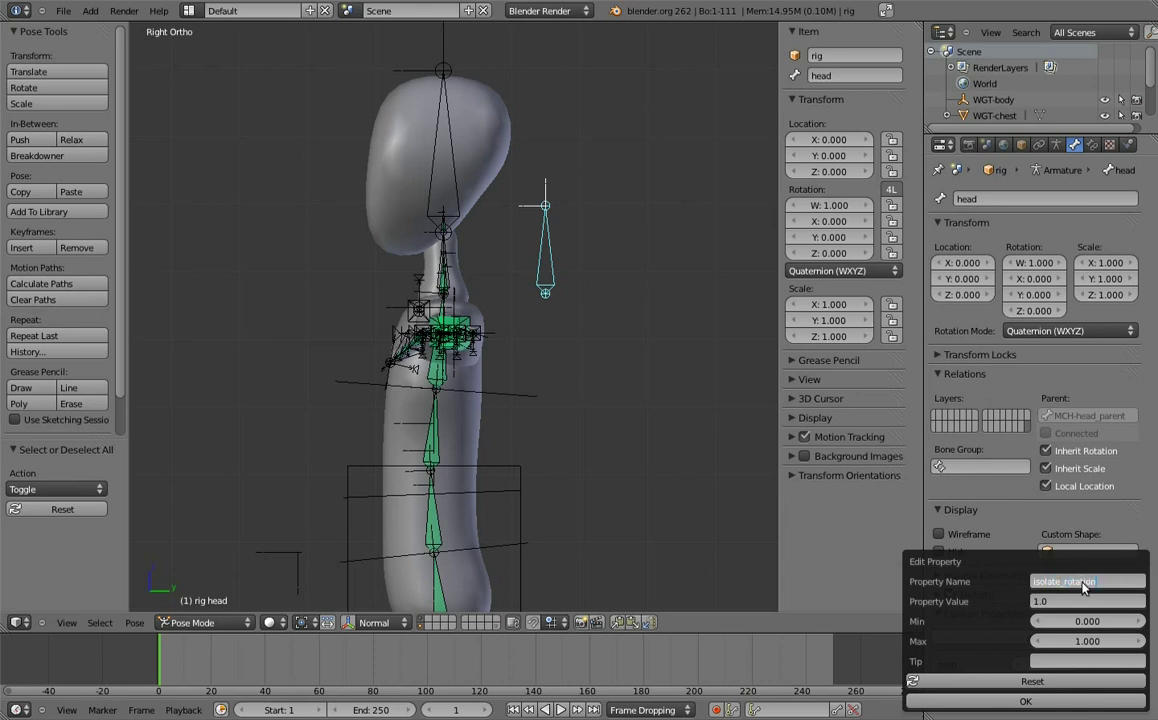
key("Return")
left_click(1025, 701)
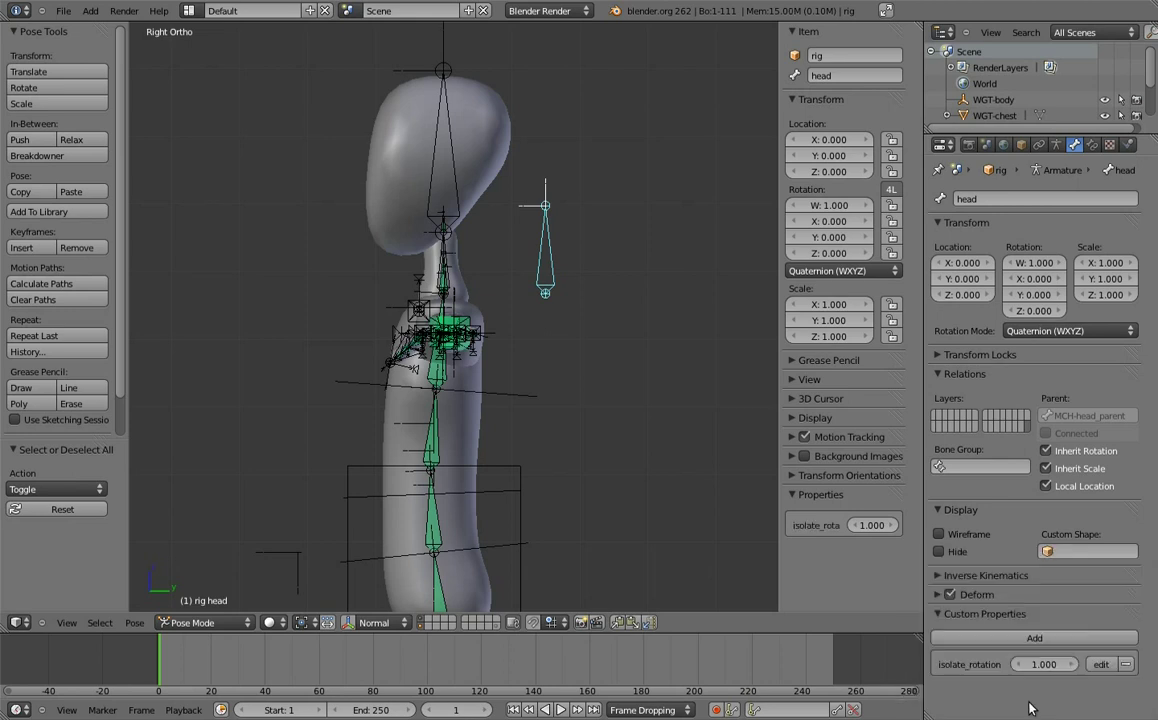
- Copy the isolate_rotation property's data path and select MCH-head_parent
right_click(876, 527)
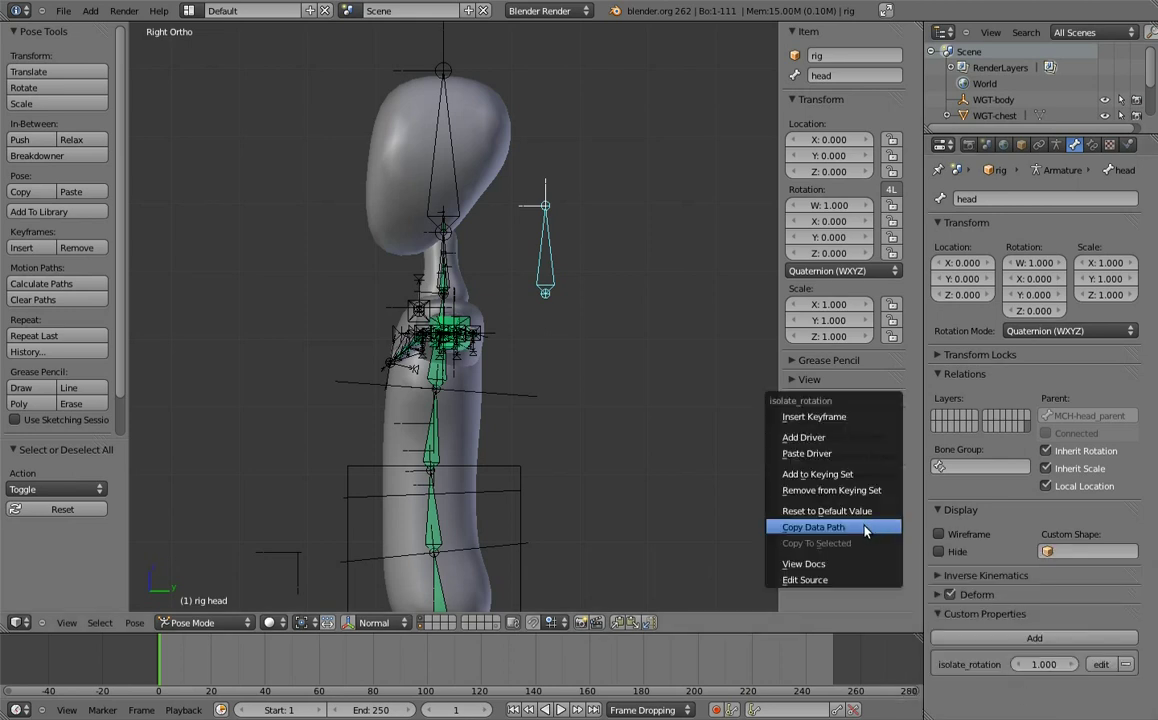
left_click(876, 525)
middle_click_drag(548, 268, 582, 349, "shift")
scroll(582, 349, "up", 5)
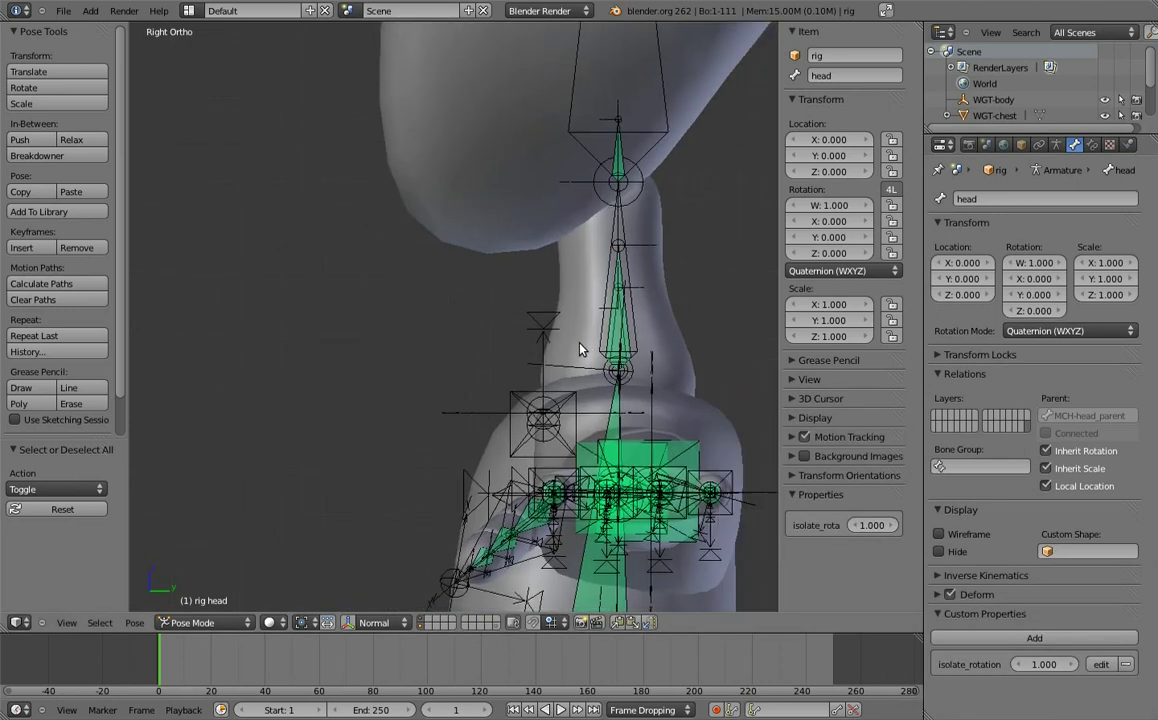
scroll(607, 332, "up", 3)
right_click(607, 332)
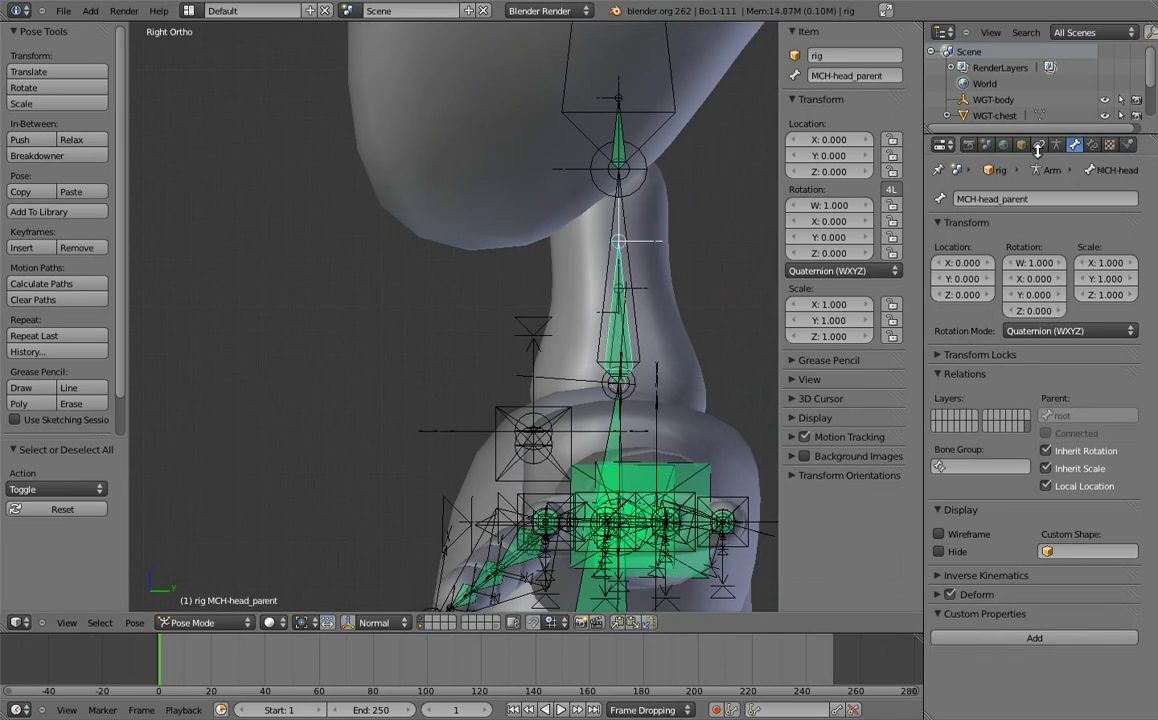
- Add a driver to the Copy Transforms influence and open a Drivers editor beside the viewport
left_click(1091, 145)
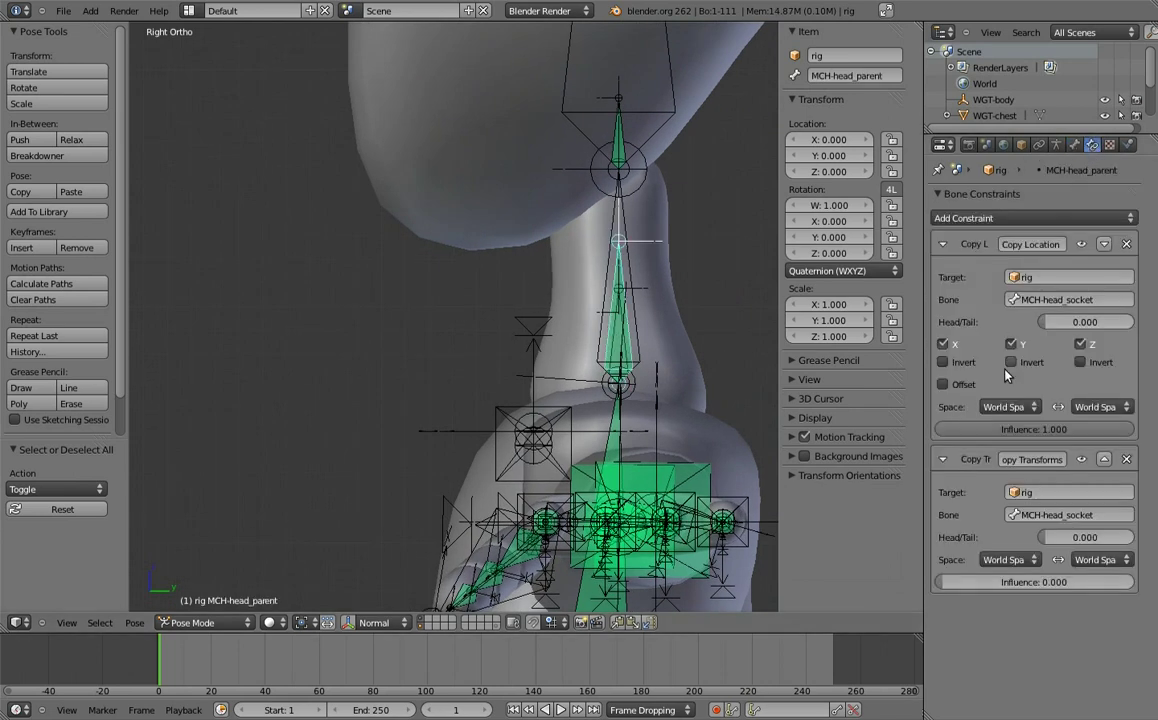
right_click(956, 582)
left_click(962, 558)
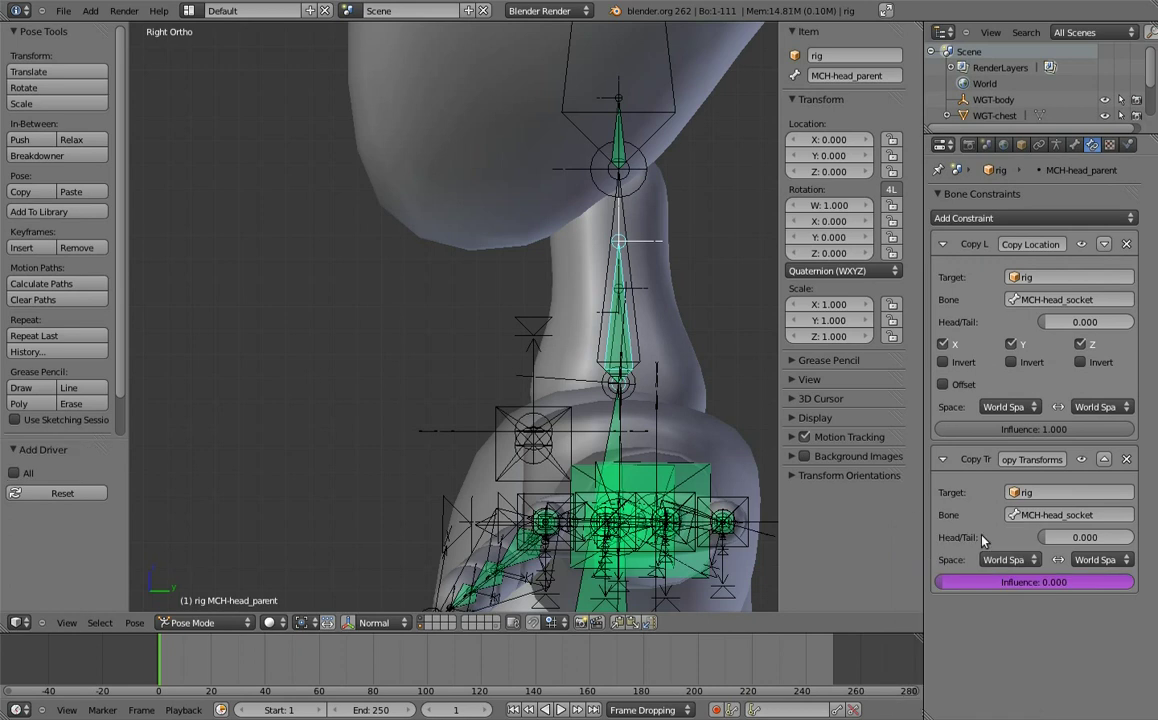
left_click_drag(775, 22, 497, 250)
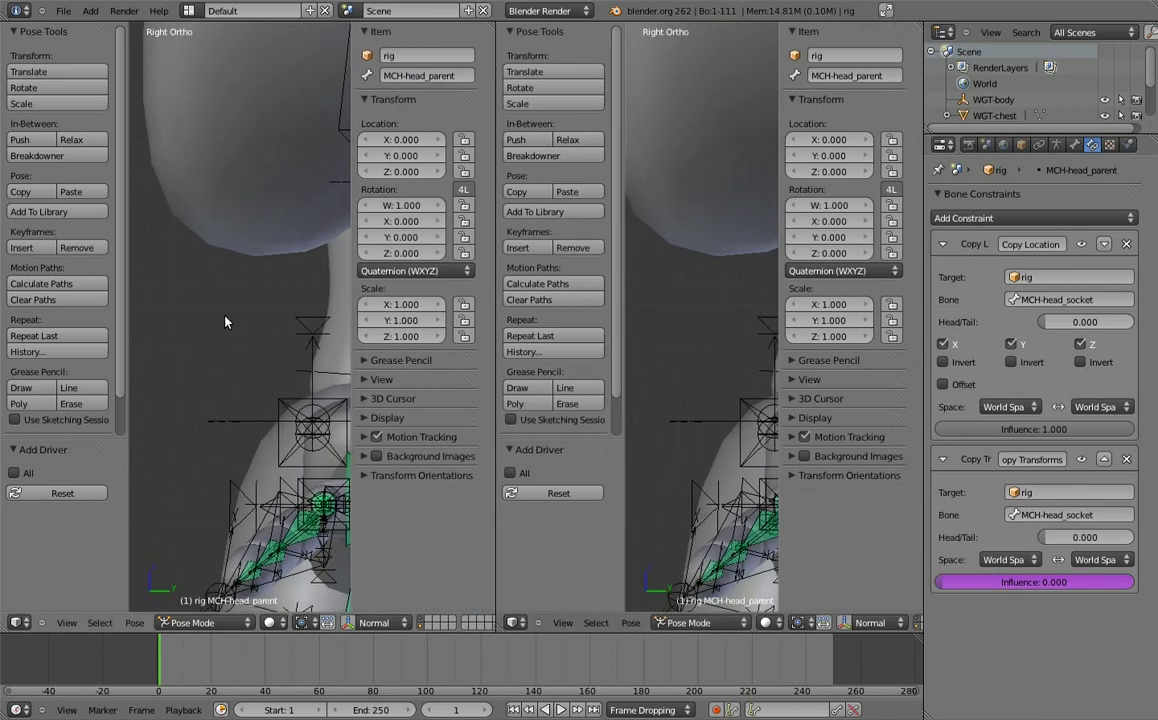
left_click(17, 622)
left_click(60, 538)
left_click(277, 624)
left_click(262, 590)
- Make the driver a Single Property variable of the rig with the pasted isolate_rotation path and expression 1-var
left_click(70, 70)
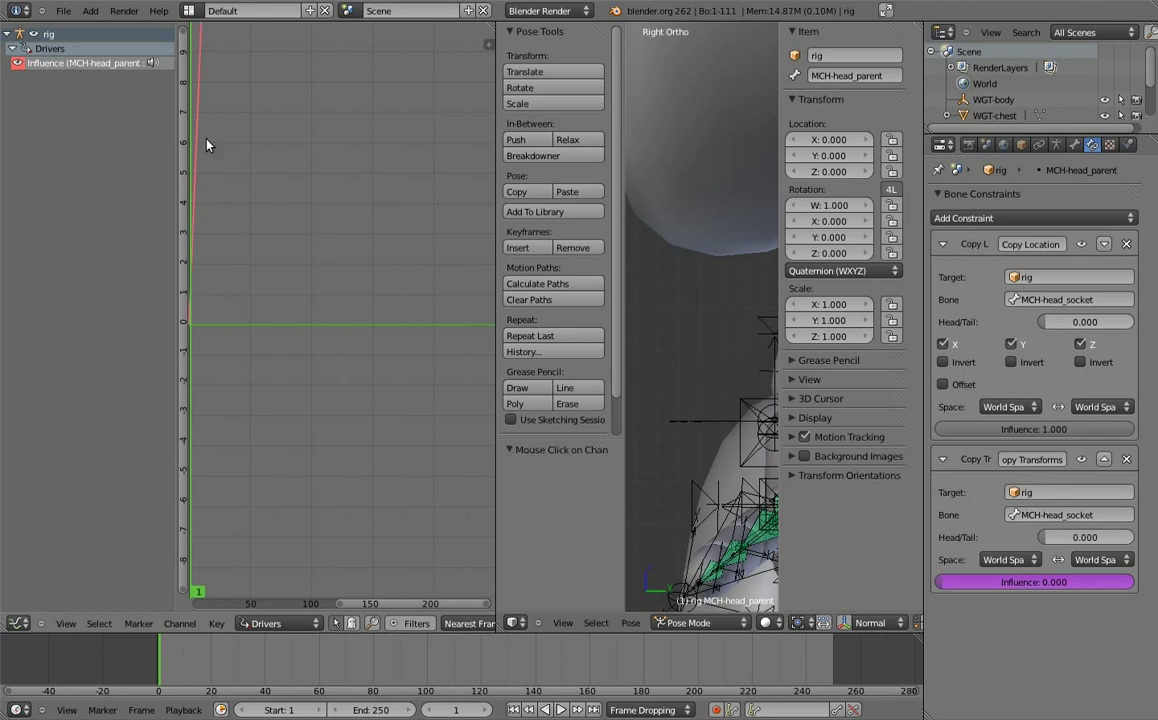
key("n")
left_click(350, 70)
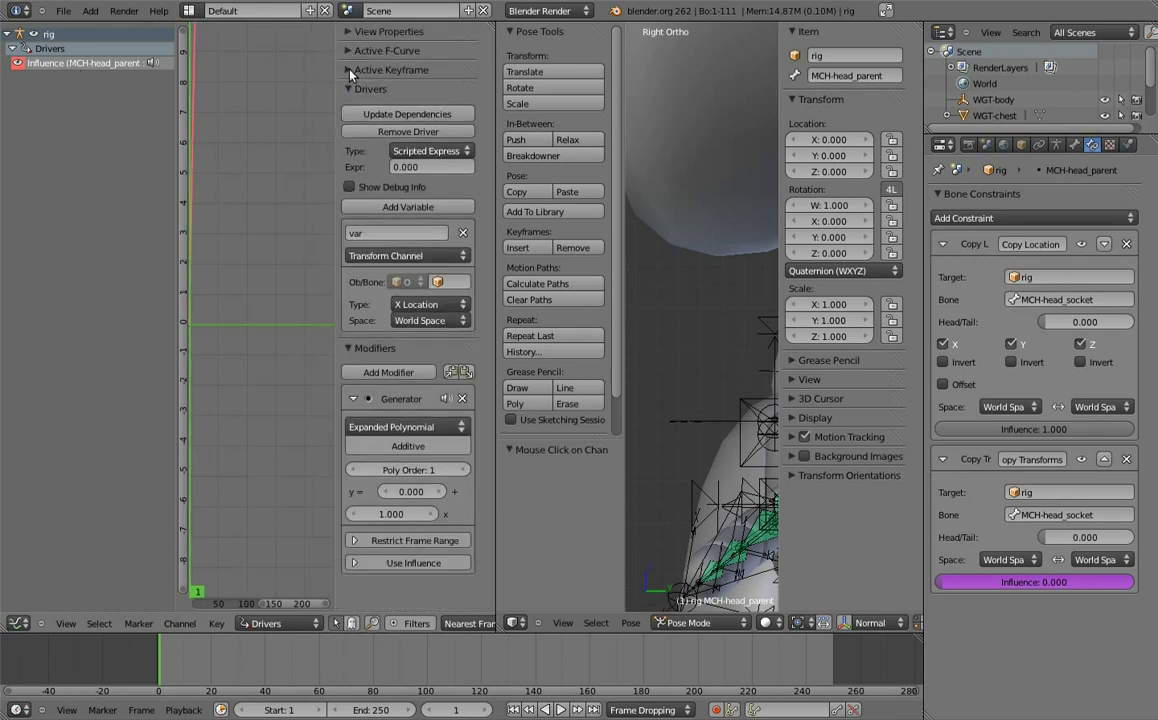
left_click(350, 348)
left_click(420, 256)
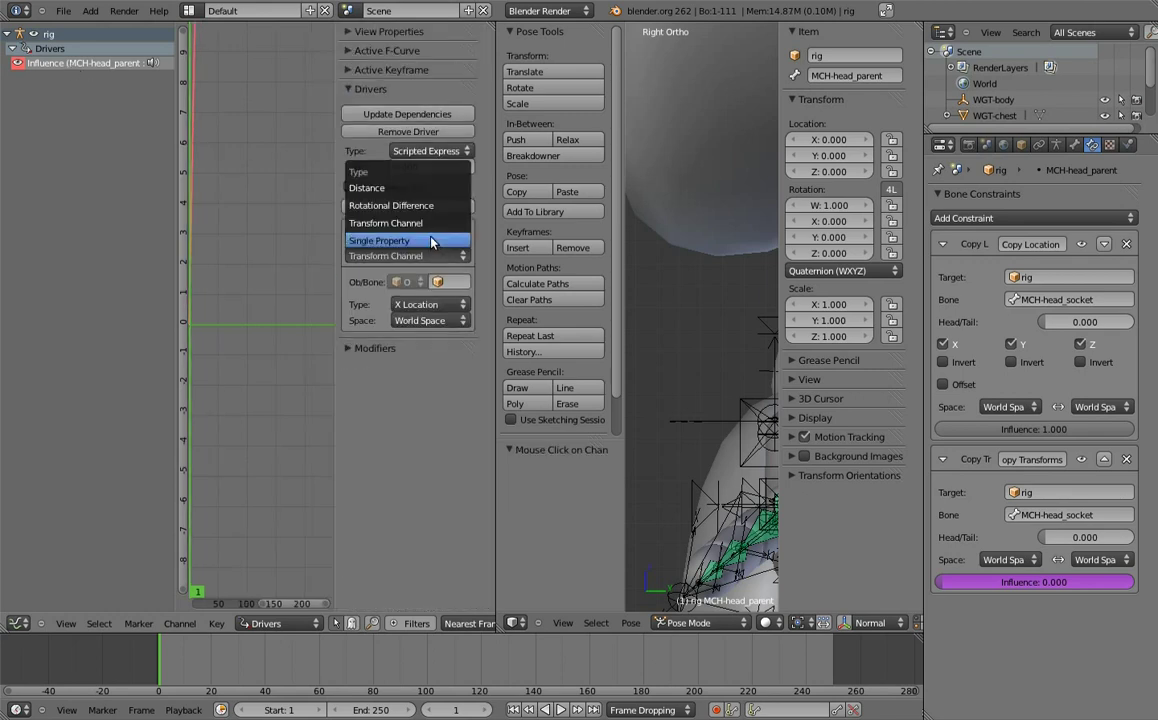
left_click(432, 236)
left_click(448, 282)
left_click(449, 317)
key("ctrl+v")
left_click(440, 168)
key("BackSpace")
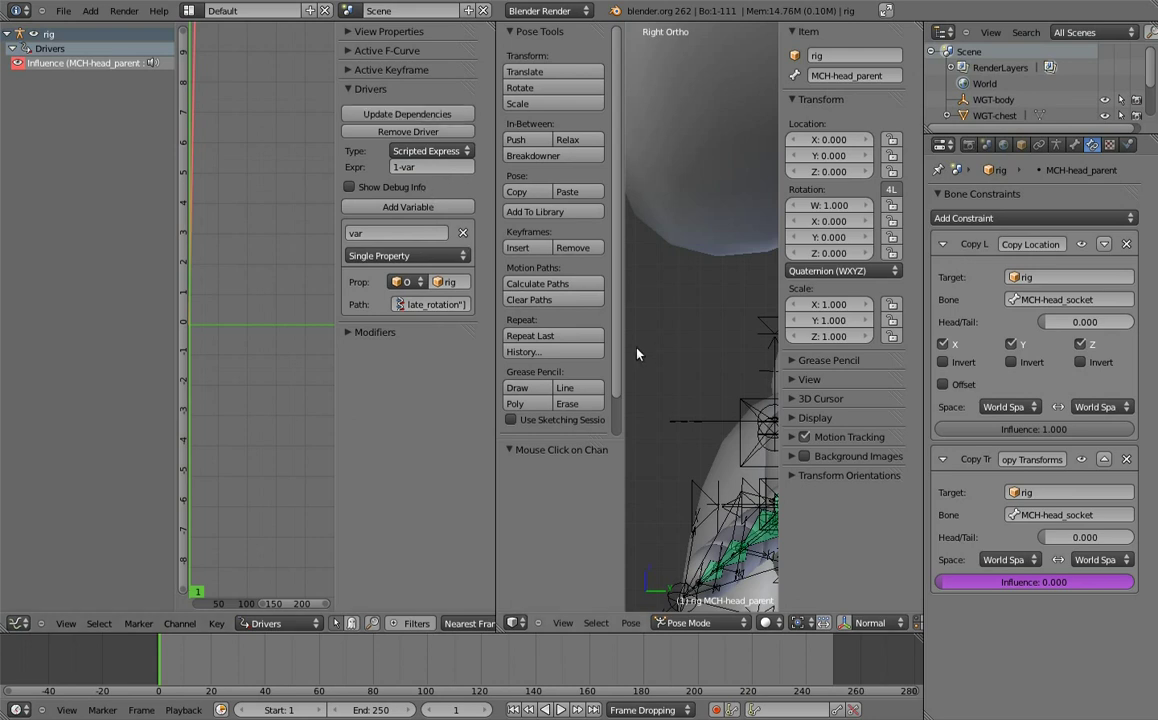
left_click_drag(499, 628, 330, 450)
- Test-rotate the chest and set the head's isolate_rota property to 0
scroll(560, 330, "up", 3)
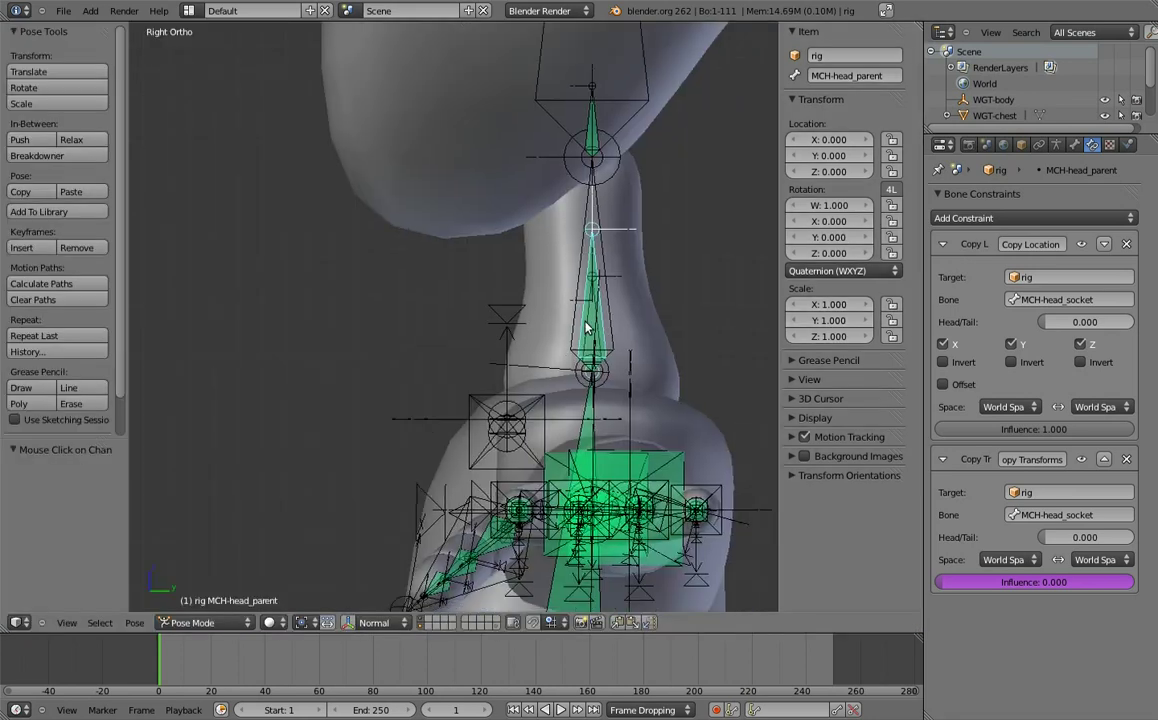
scroll(630, 275, "down", 4)
key("r")
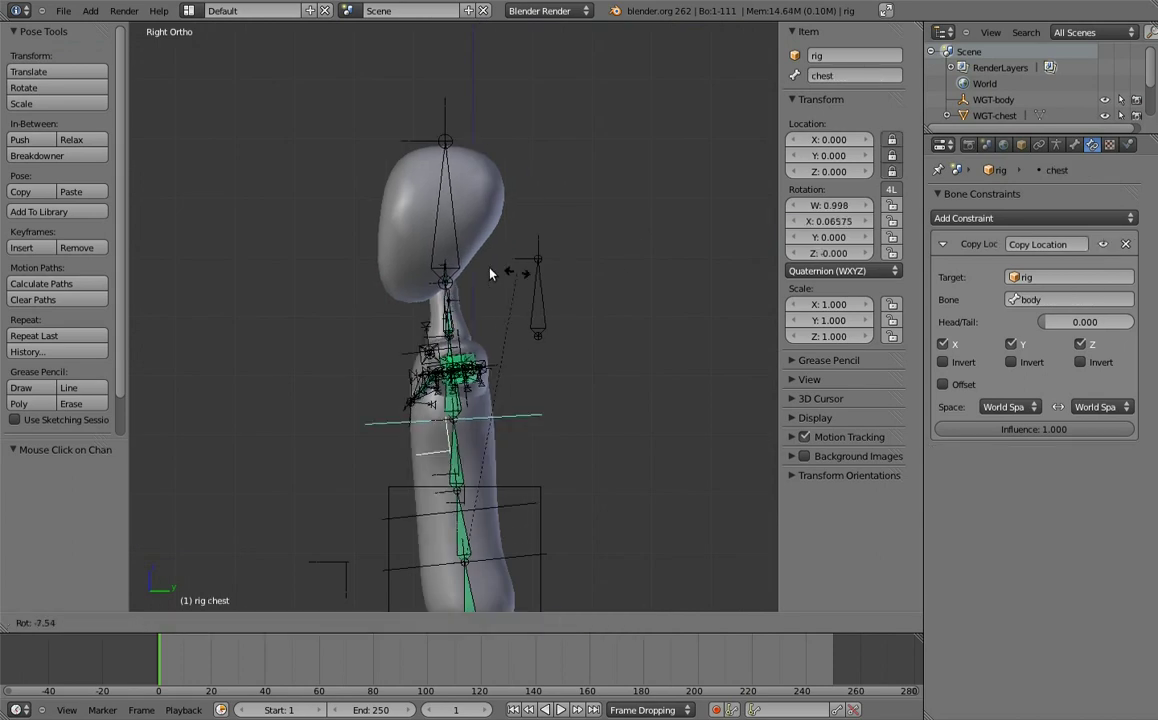
left_click(290, 326)
right_click(406, 352)
left_click_drag(868, 525, 141, 560)
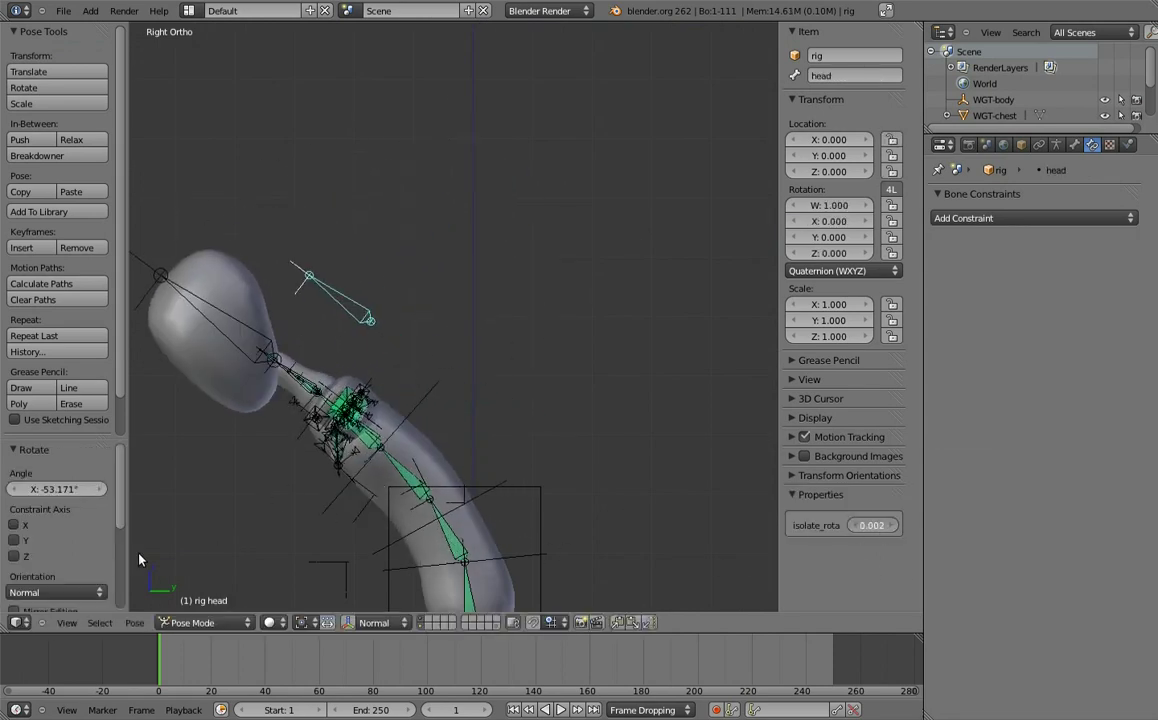
- Clear the pose rotations and select MCH-head to move it to another bone layer
key("a")
key("alt+r")
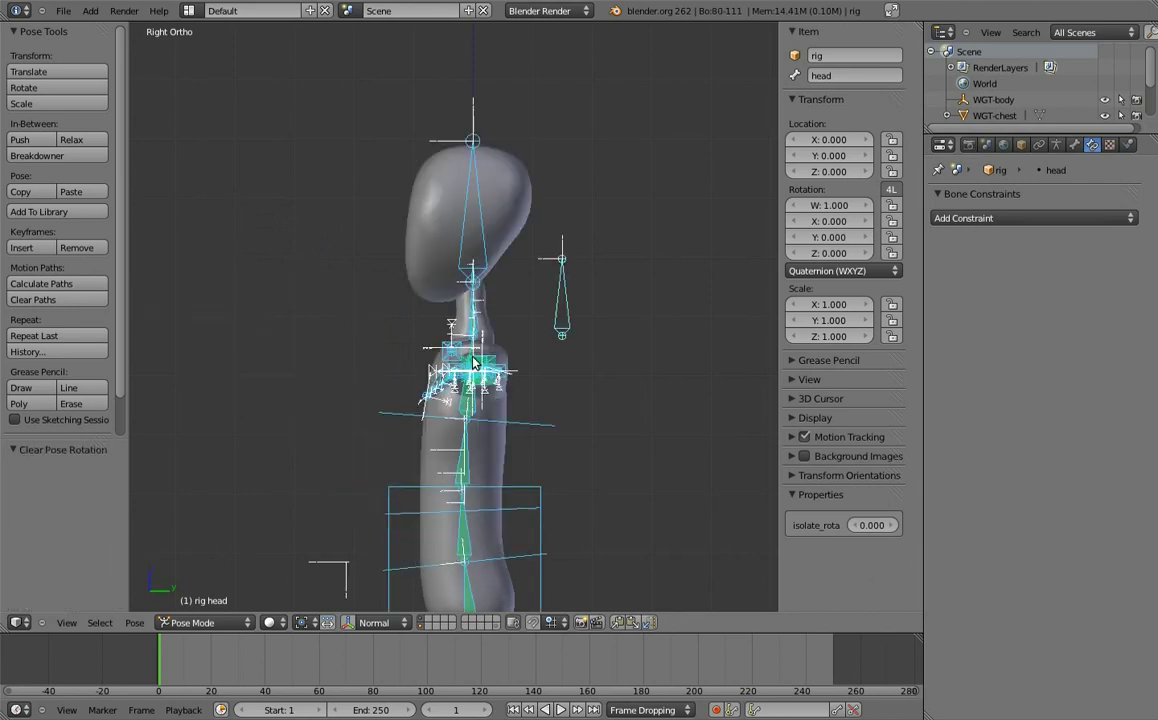
scroll(573, 297, "up", 3)
key("a")
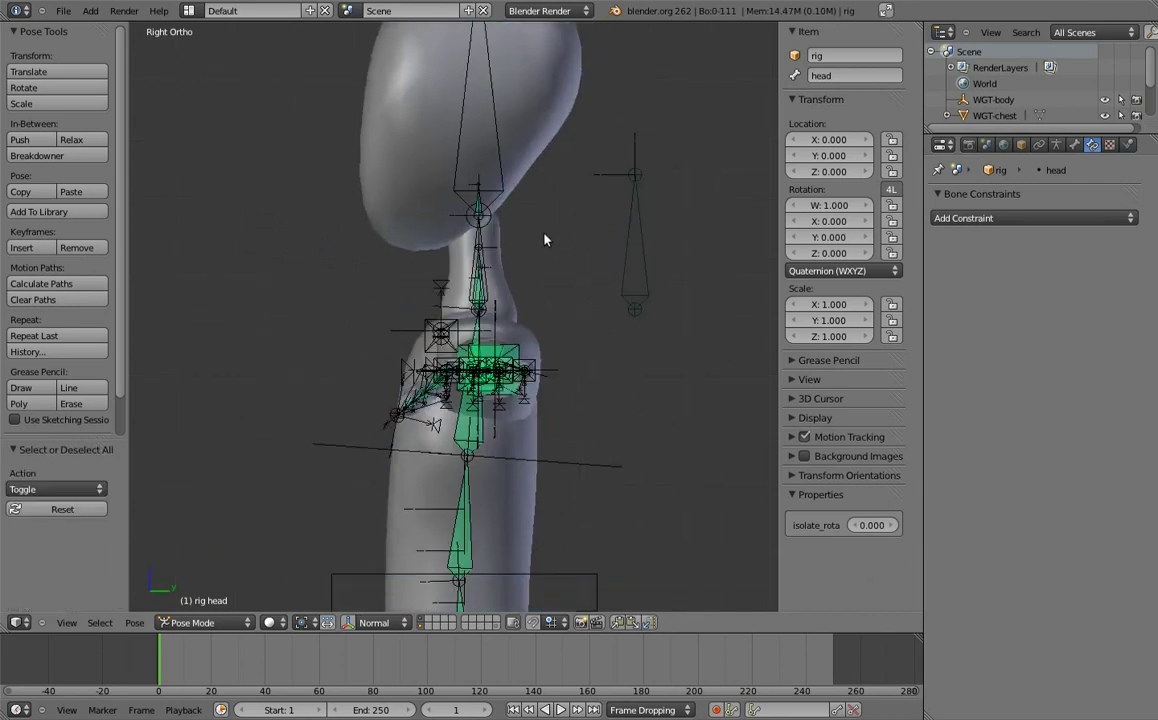
scroll(491, 209, "up", 2, "shift")
right_click(494, 183)
key("m")
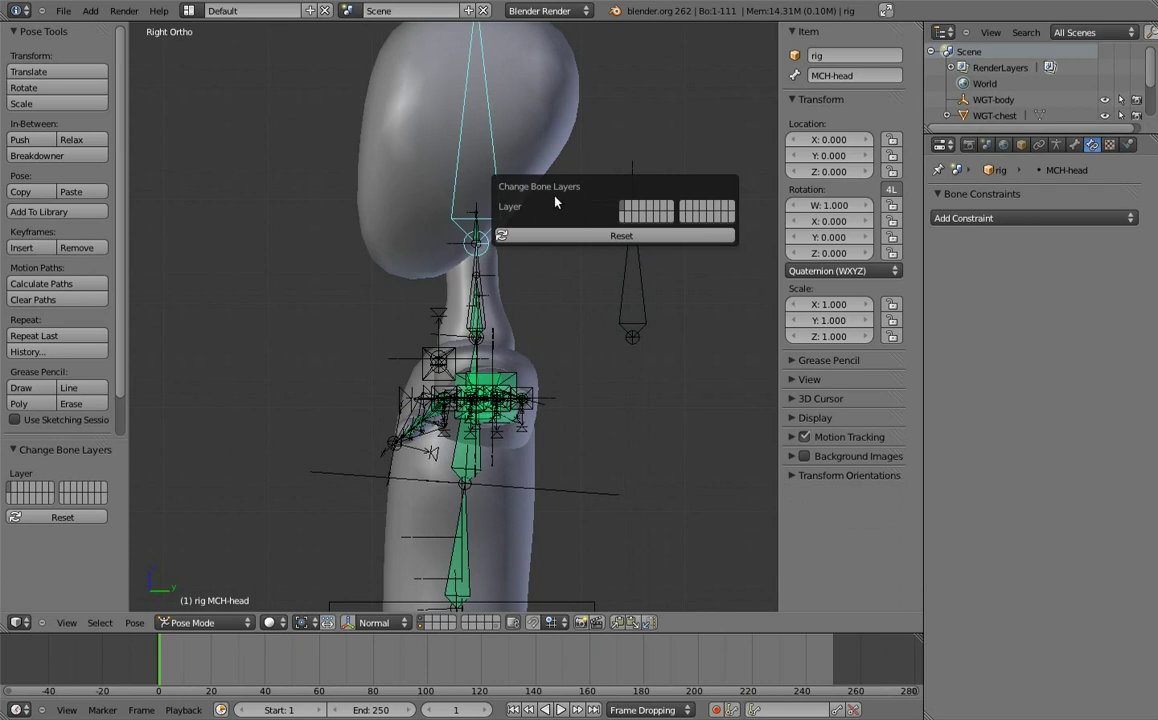
- Inspect the armature's bone layers and select the standalone head bone's layer menu
left_click(1056, 145)
left_click(1132, 297)
key("ctrl+z")
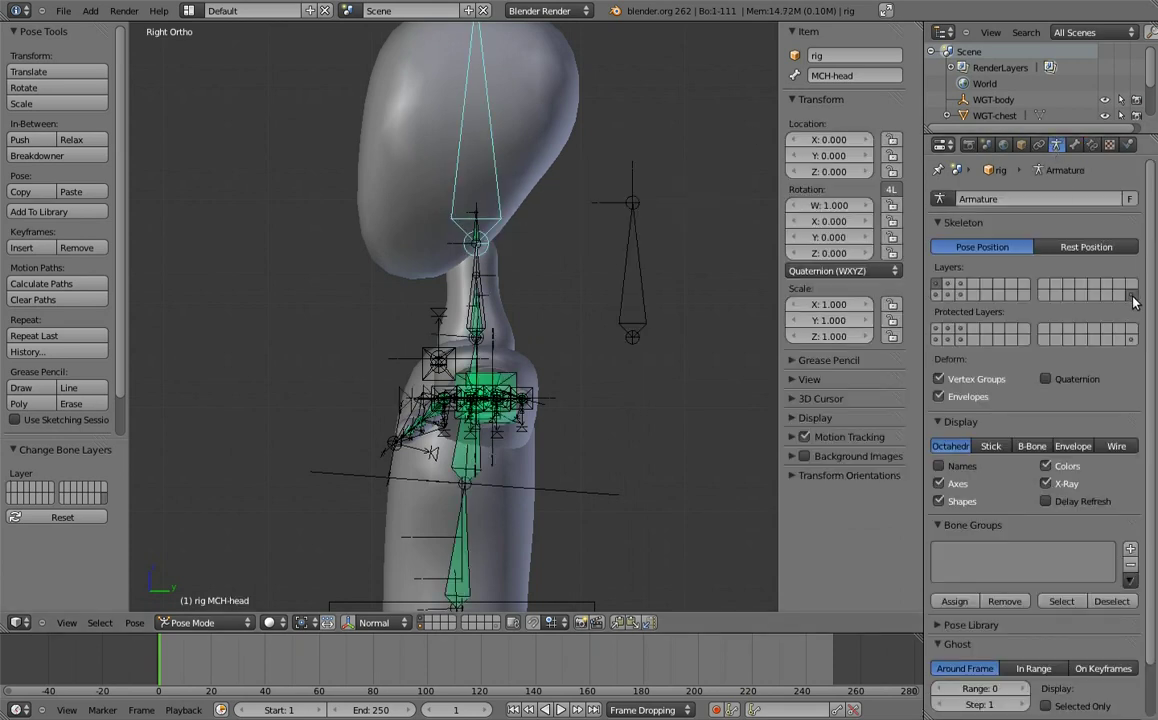
right_click(638, 270)
key("m")
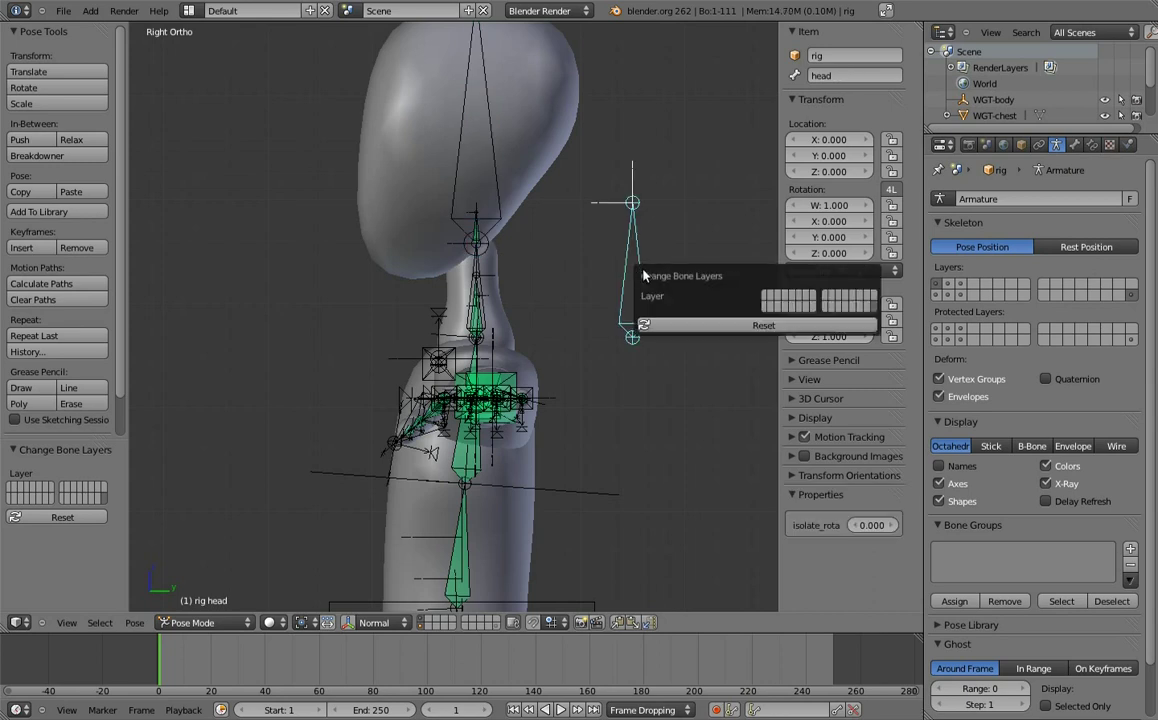
- Move neck.001, MCH-head_parent and MCH-head_socket to another, hidden bone layer
scroll(531, 230, "up", 1)
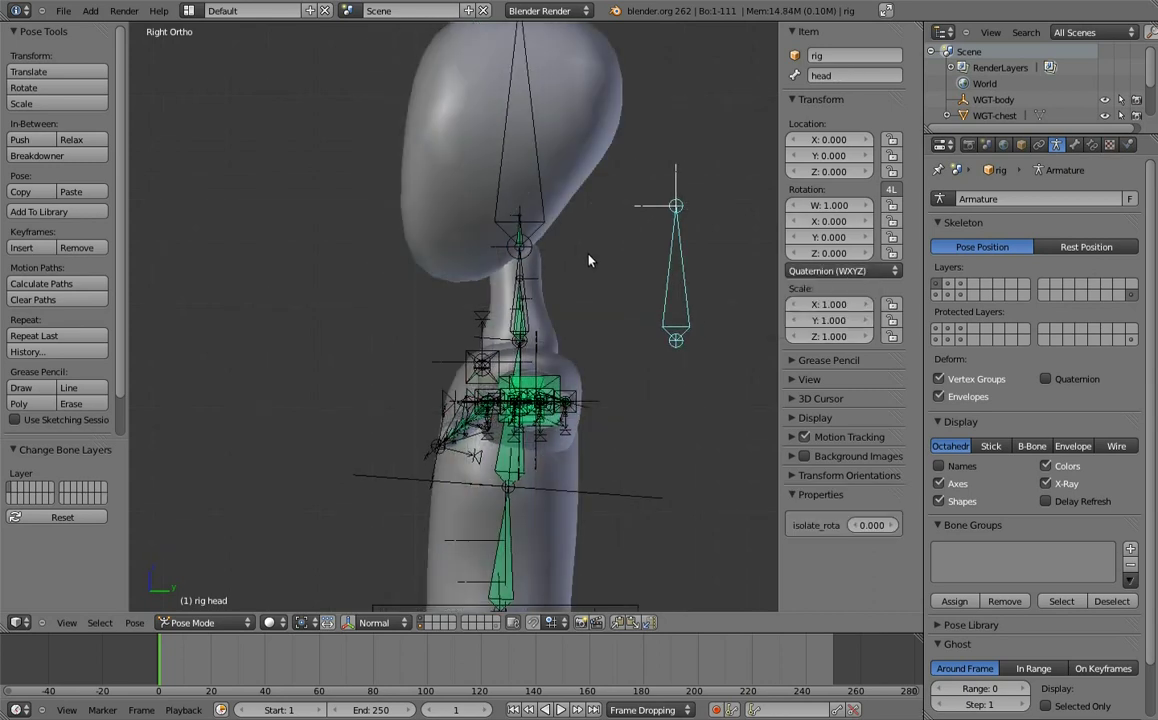
scroll(540, 245, "up", 3)
middle_click_drag(613, 300, 538, 307, "shift")
scroll(535, 295, "up", 1)
right_click(508, 172)
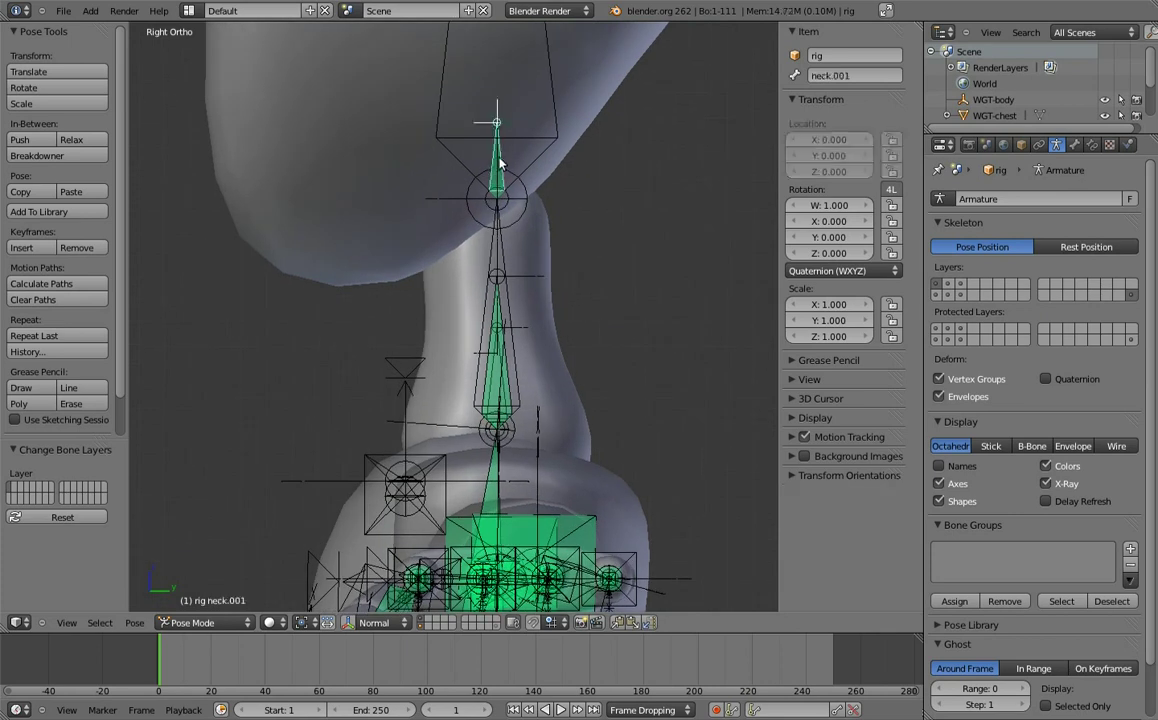
right_click(494, 317)
right_click(491, 370)
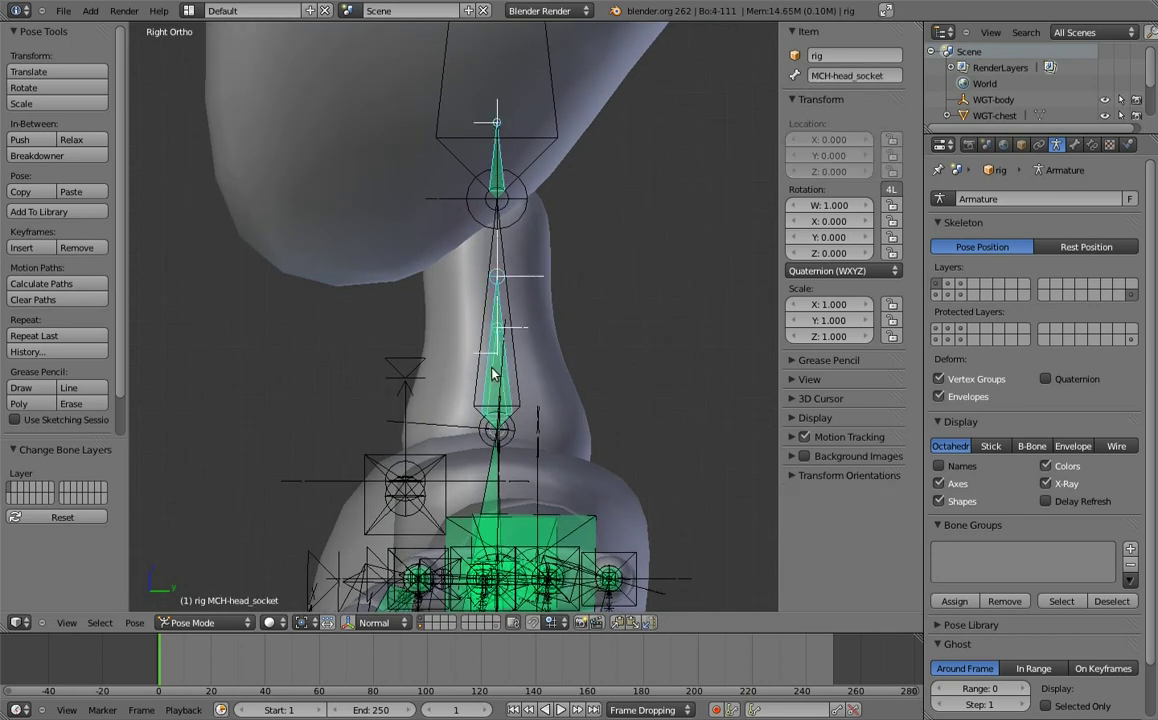
key("m")
left_click(622, 410)
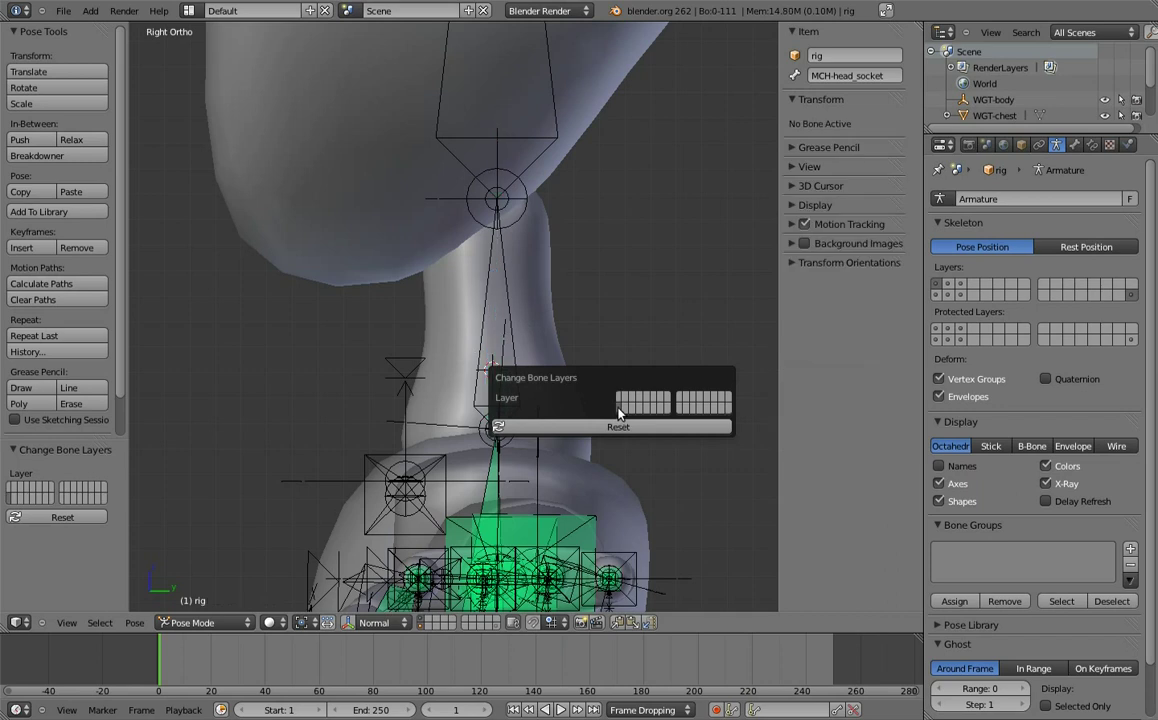
- Switch the armature into Edit Mode and select the MCH-chest.02 bone
scroll(636, 292, "down", 2)
scroll(595, 413, "down", 2)
scroll(612, 347, "down", 1)
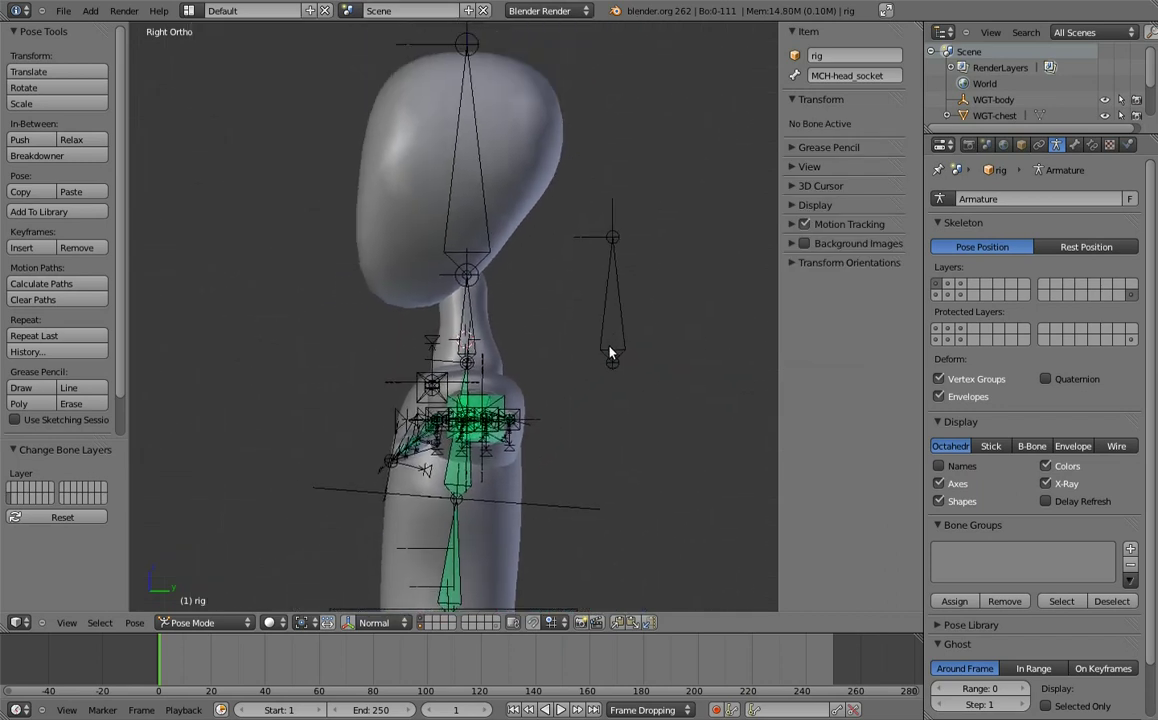
scroll(630, 338, "down", 1)
scroll(548, 355, "up", 2)
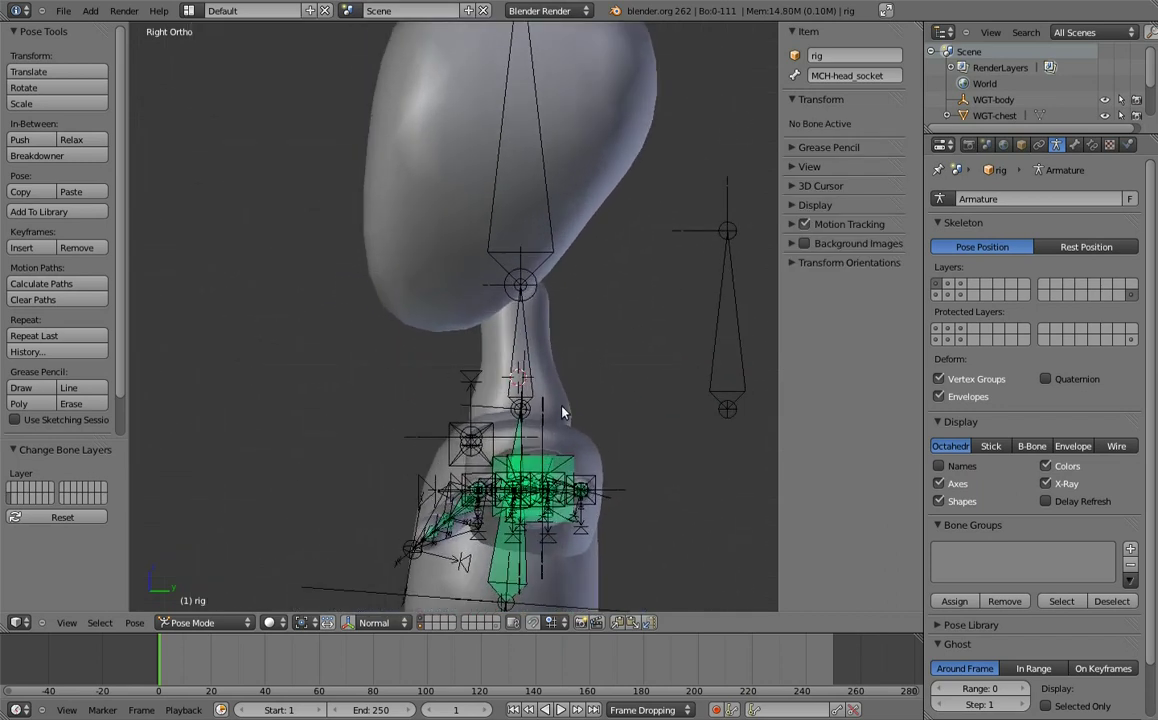
key("Tab")
right_click(522, 408)
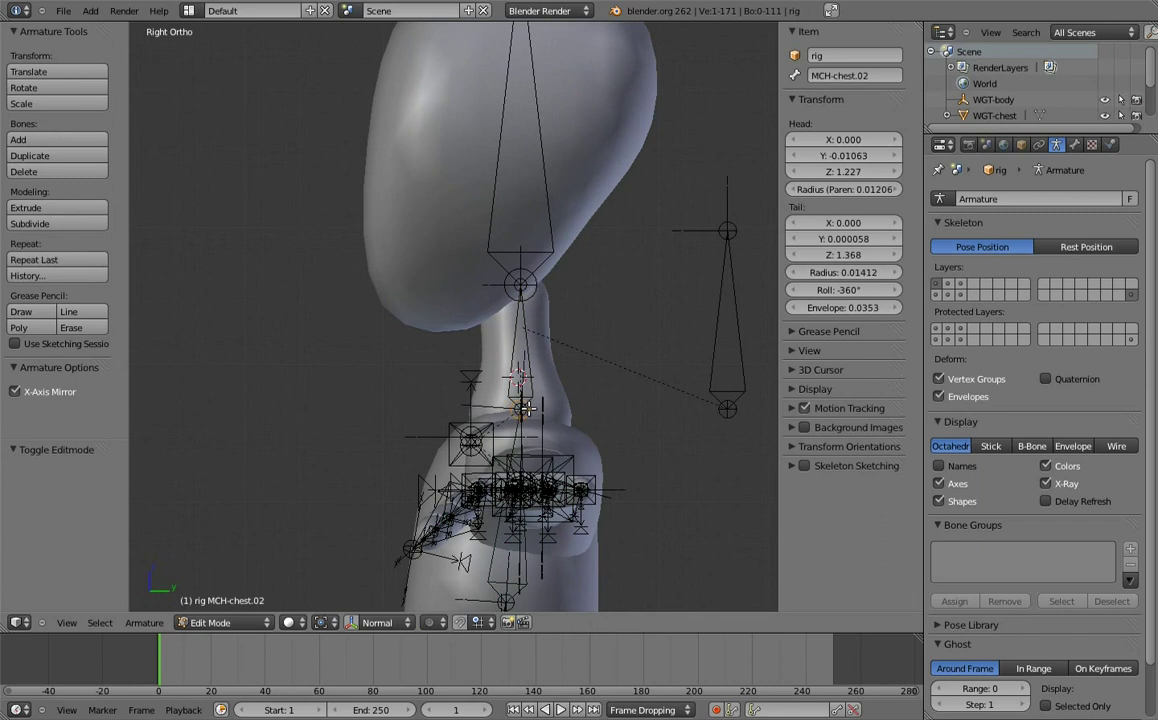
- Snap the standalone head bone onto MCH-chest.02 via the 3D cursor and return to Pose Mode
key("shift+s")
left_click(465, 372)
right_click(714, 316)
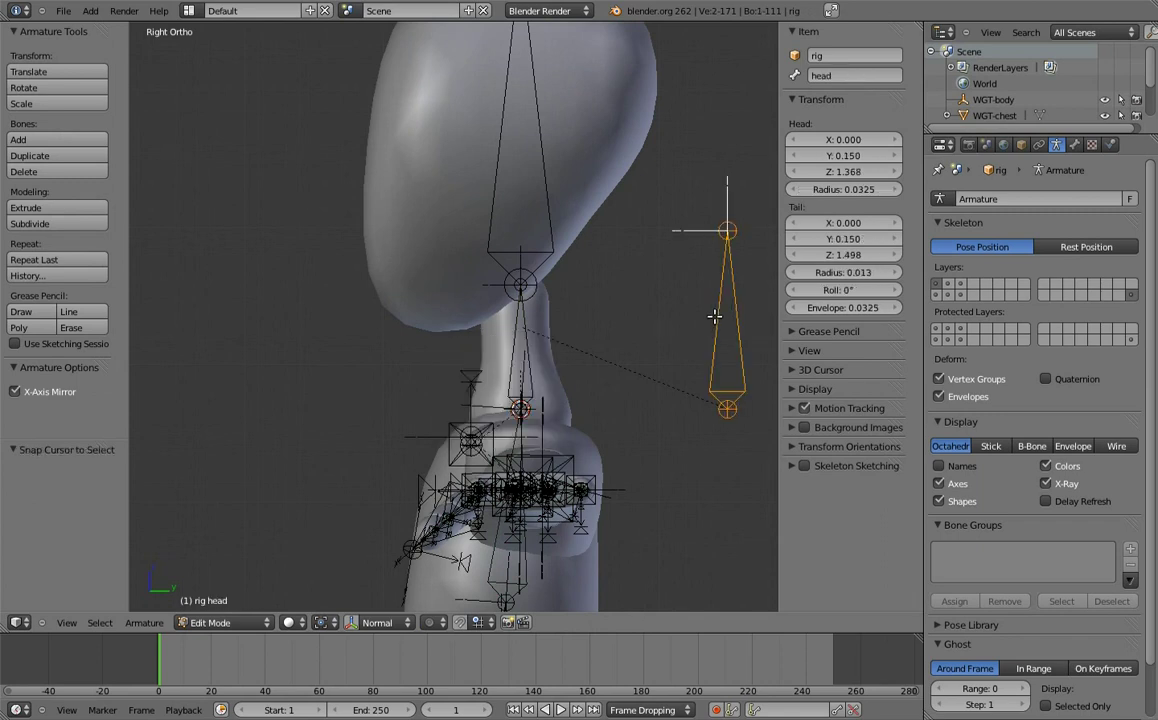
key("shift+s")
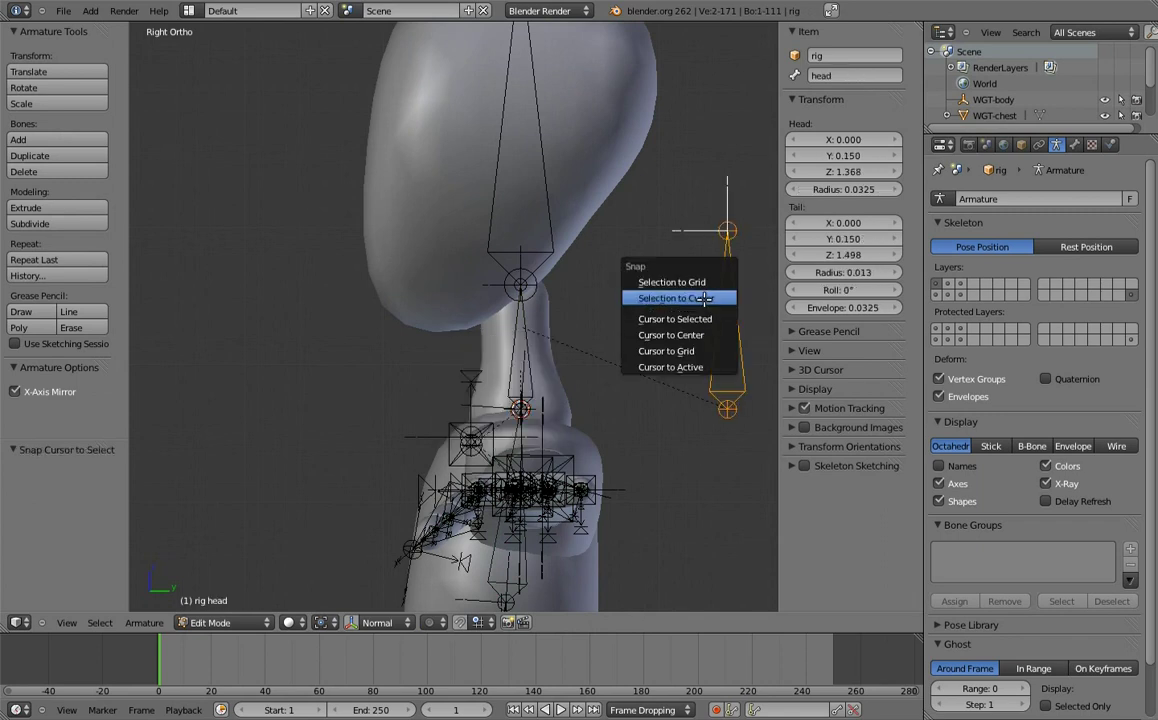
left_click(704, 298)
scroll(664, 320, "down", 2)
key("Tab")
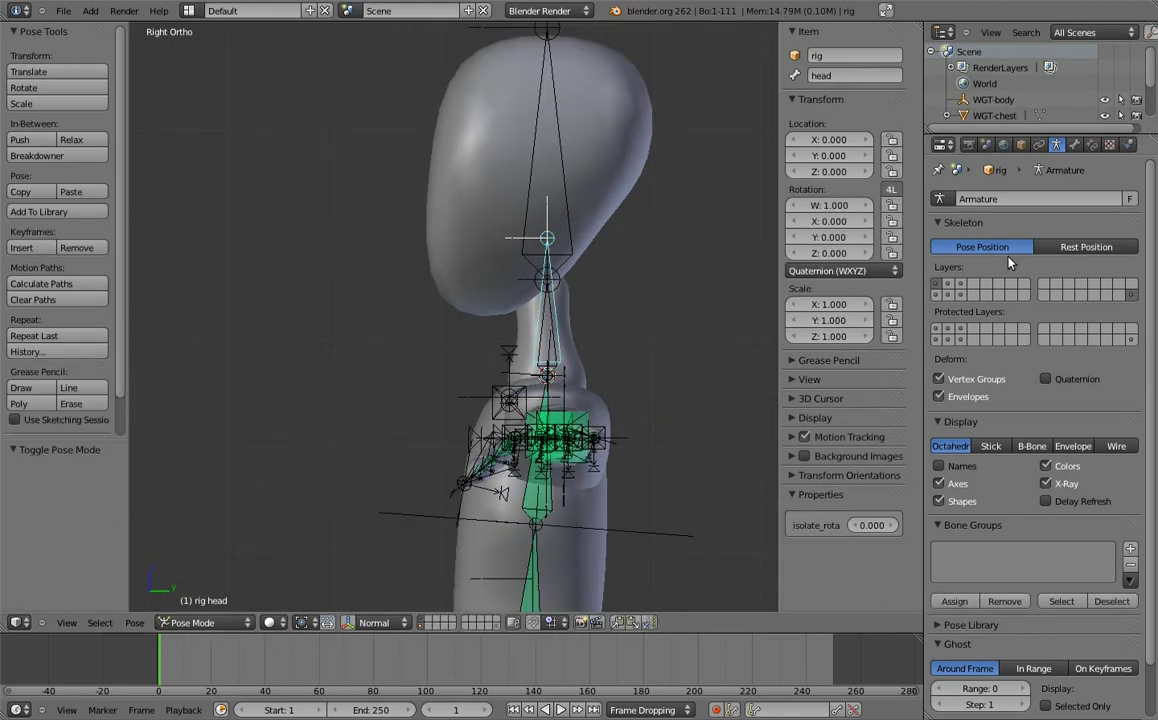
- Test head and chest rotations and raise the head's isolate_rota back to 1.000
middle_click_drag(623, 271, 643, 238, "shift")
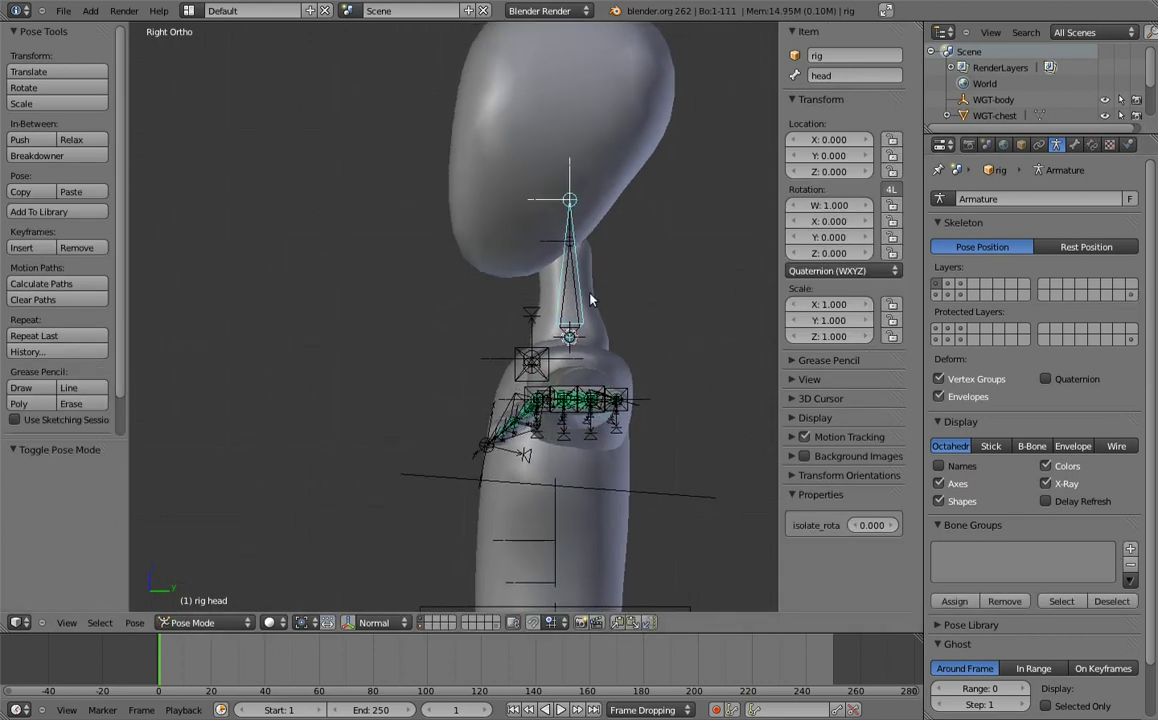
scroll(612, 199, "down", 2)
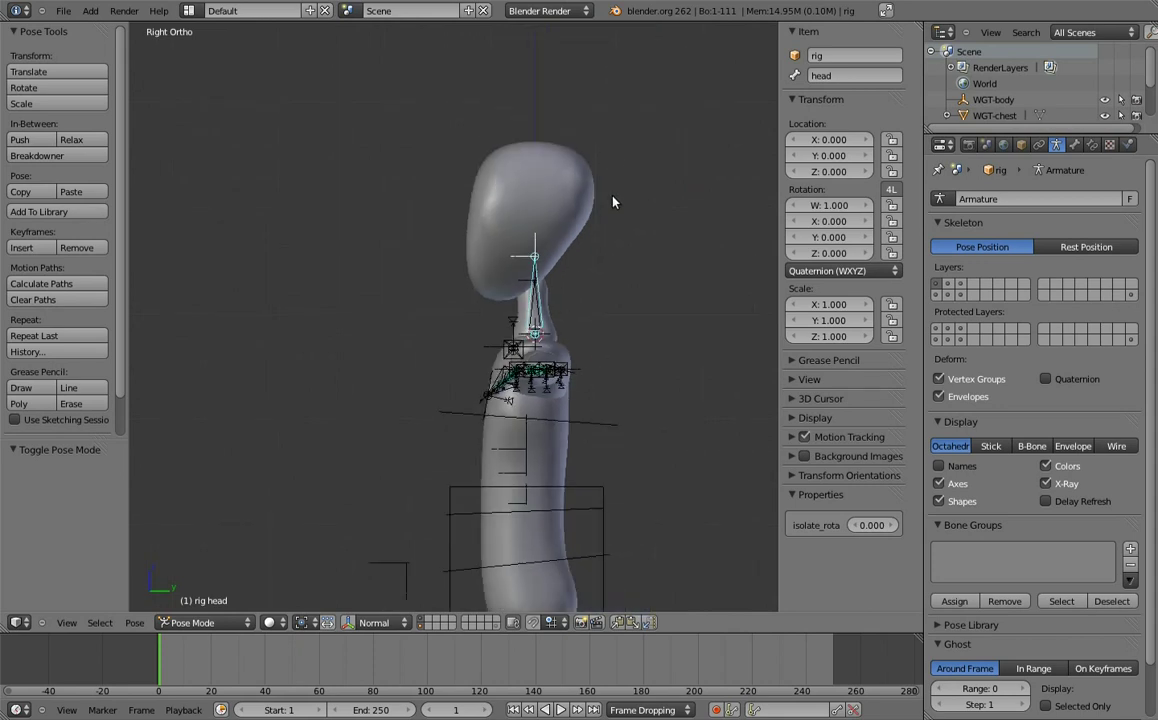
key("r")
left_click(645, 340)
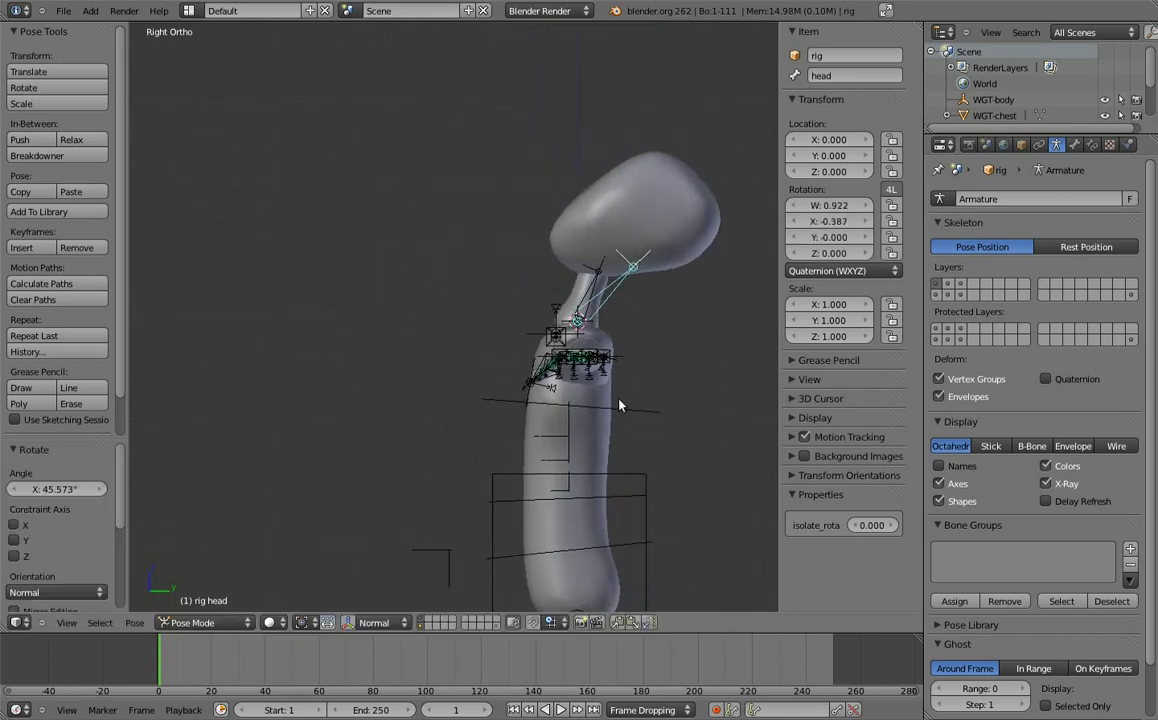
right_click(620, 406)
right_click(615, 290)
key("r")
left_click(360, 300)
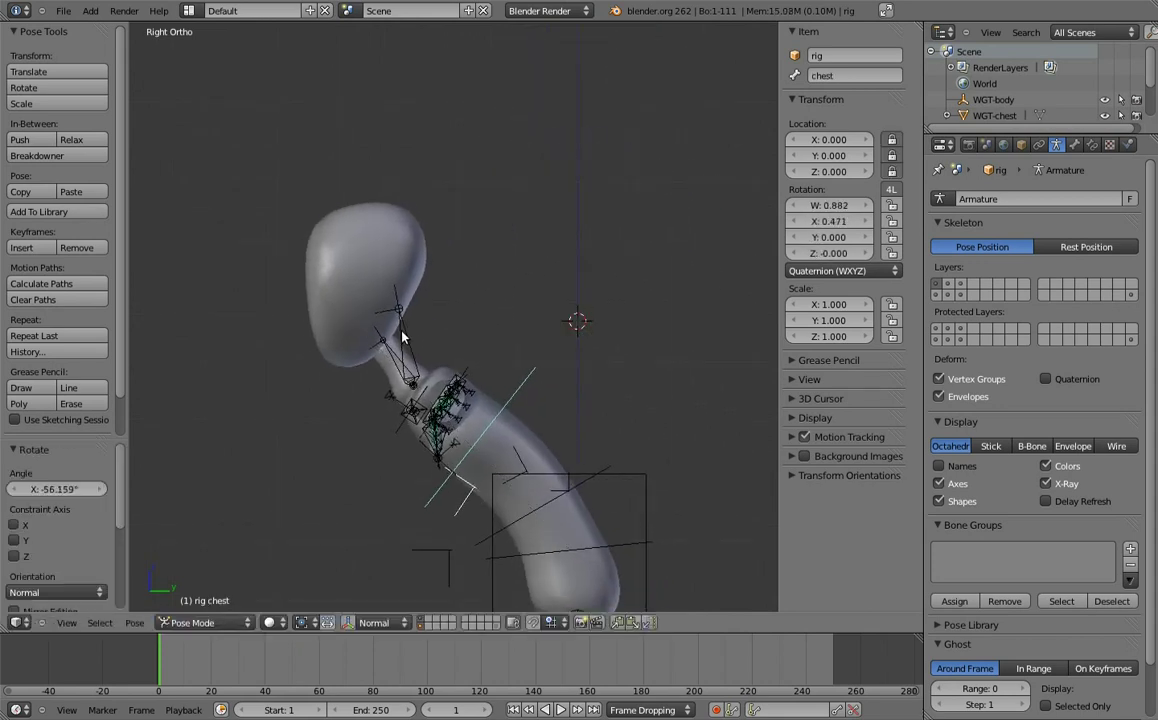
left_click_drag(879, 533, 930, 533)
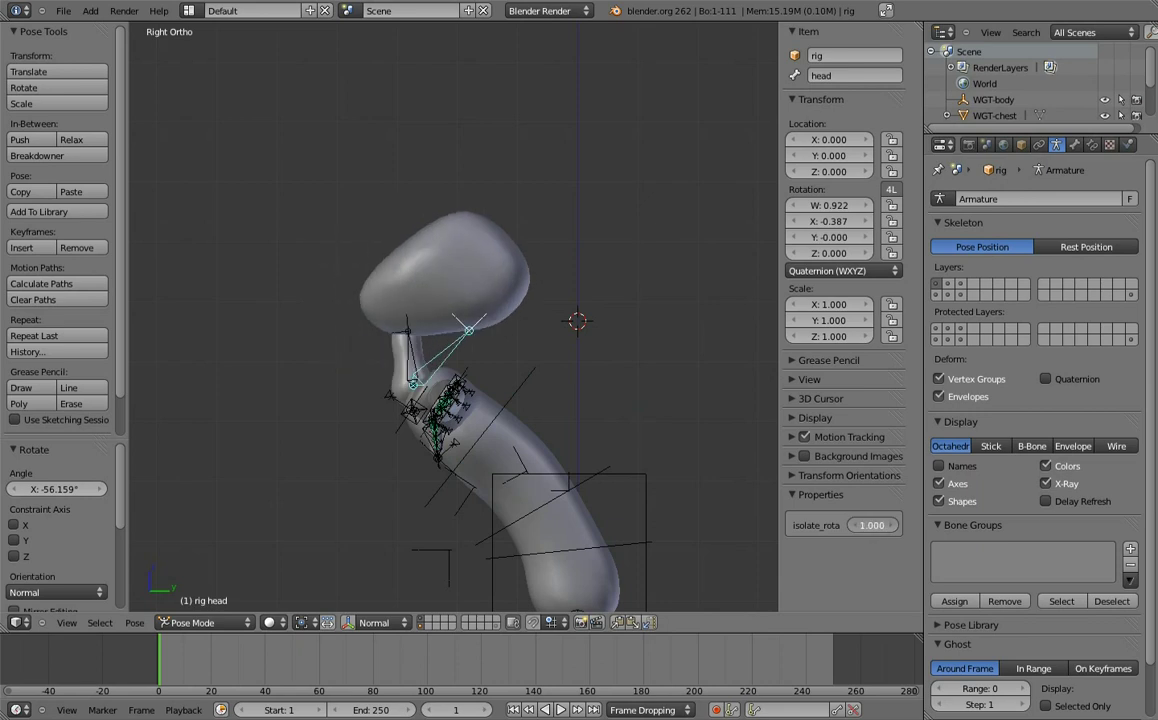
key("alt+r")
- Swing the chest to check the neck and head, then clear all rotations
right_click(522, 383)
key("r")
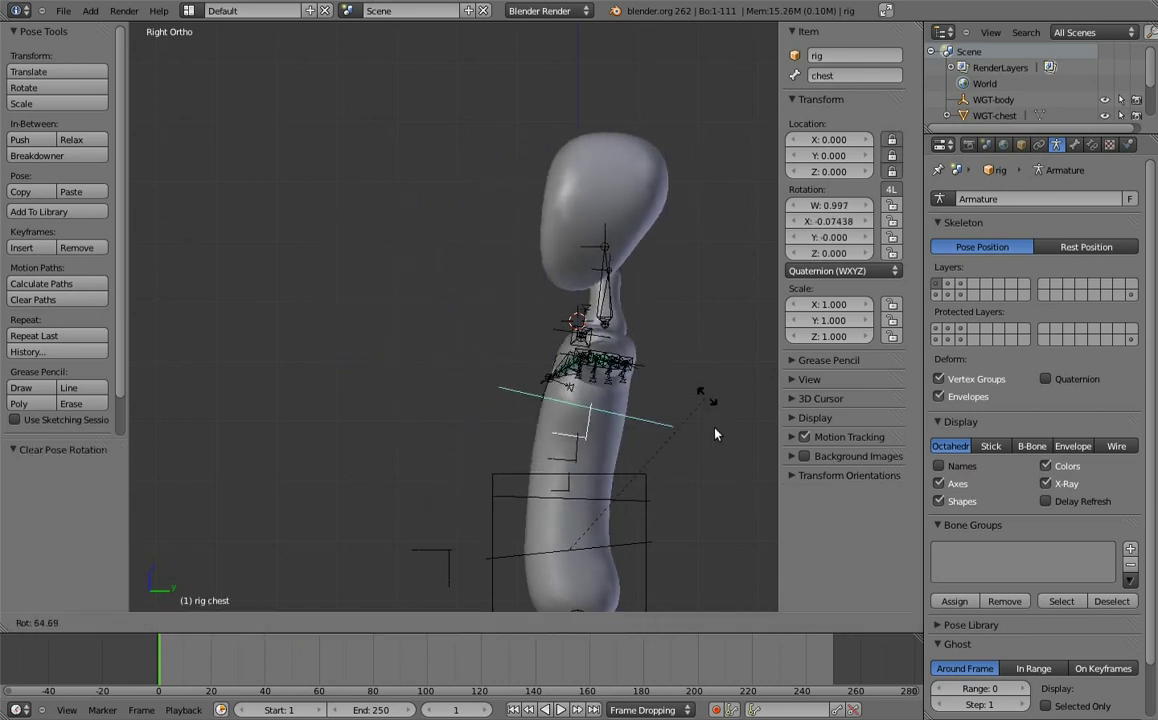
left_click(727, 522)
right_click(726, 335)
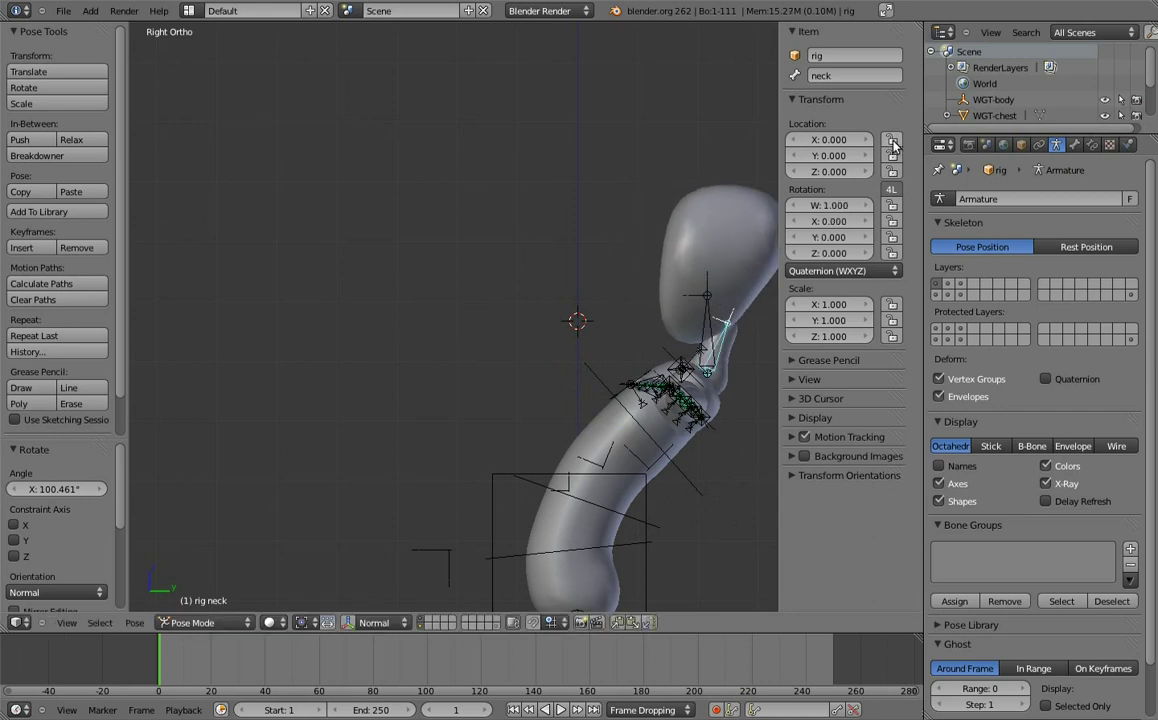
right_click(700, 320)
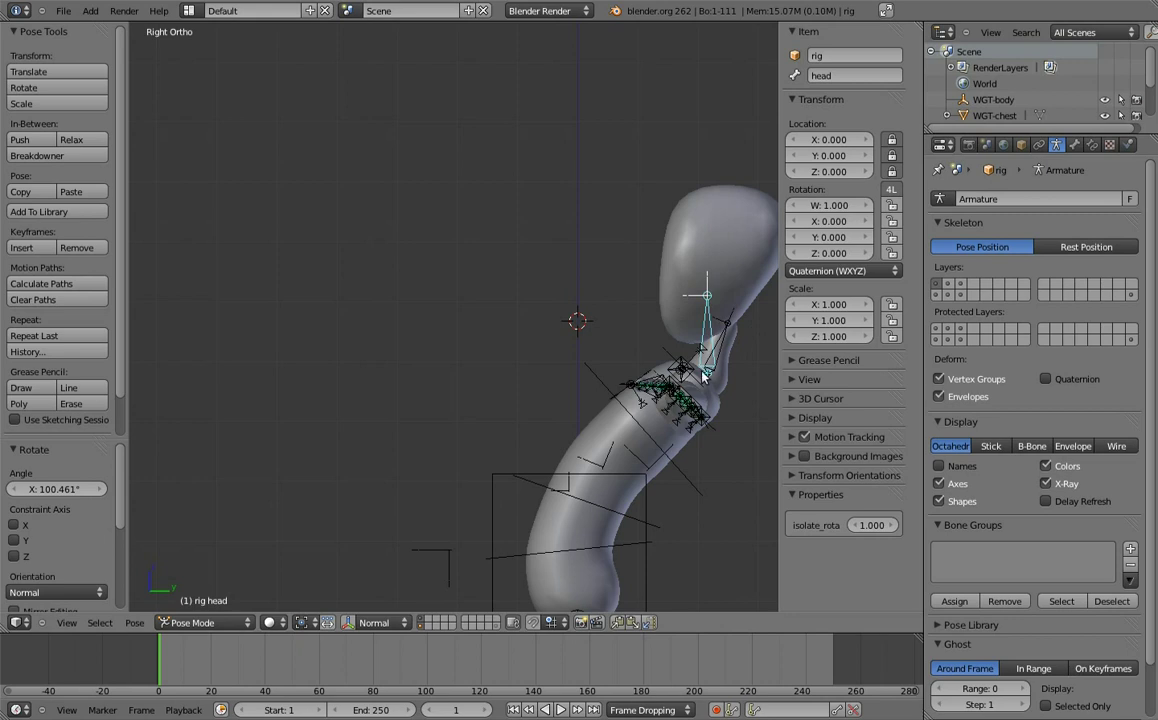
key("a")
key("a")
key("alt+r")
key("a")
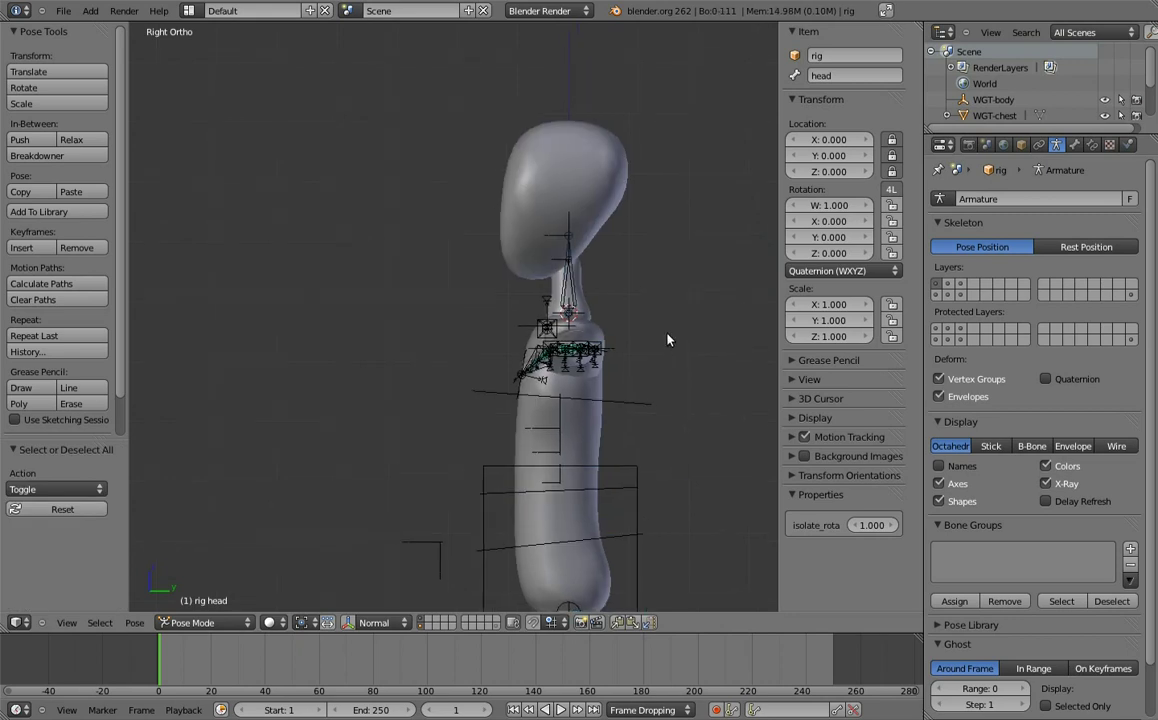
middle_click_drag(668, 340, 666, 334, "shift")
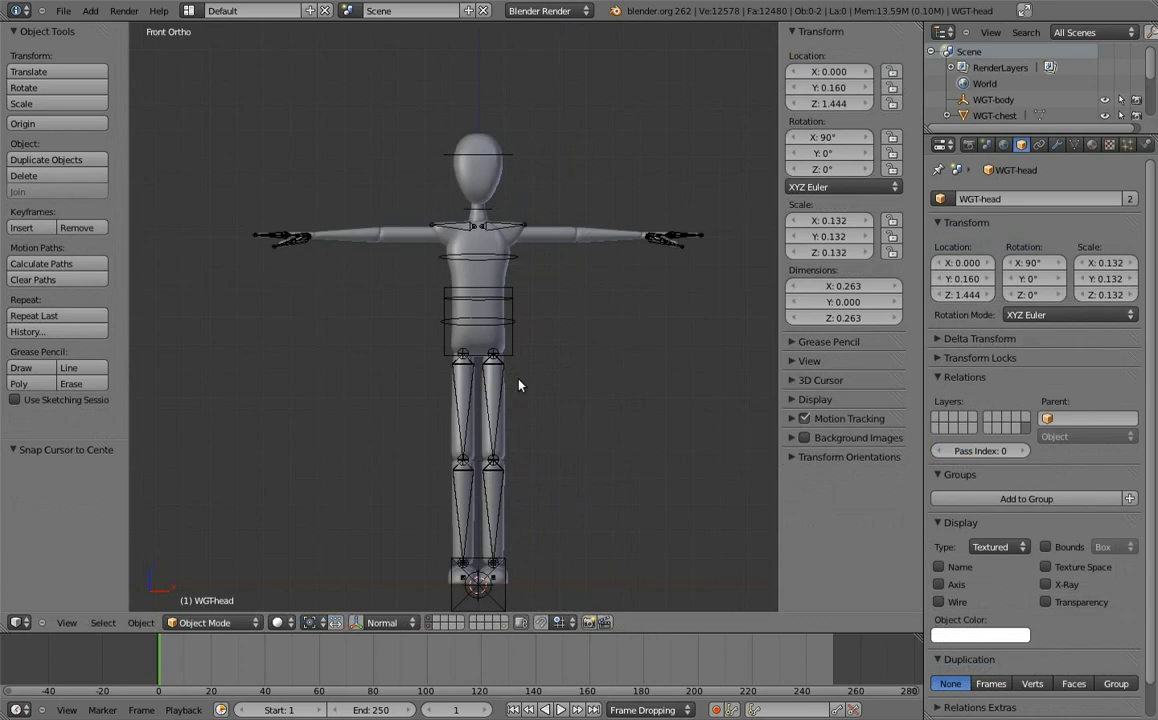
- Pan and orbit the view to frame the character's legs and left foot
middle_click_drag(519, 385, 516, 317, "shift")
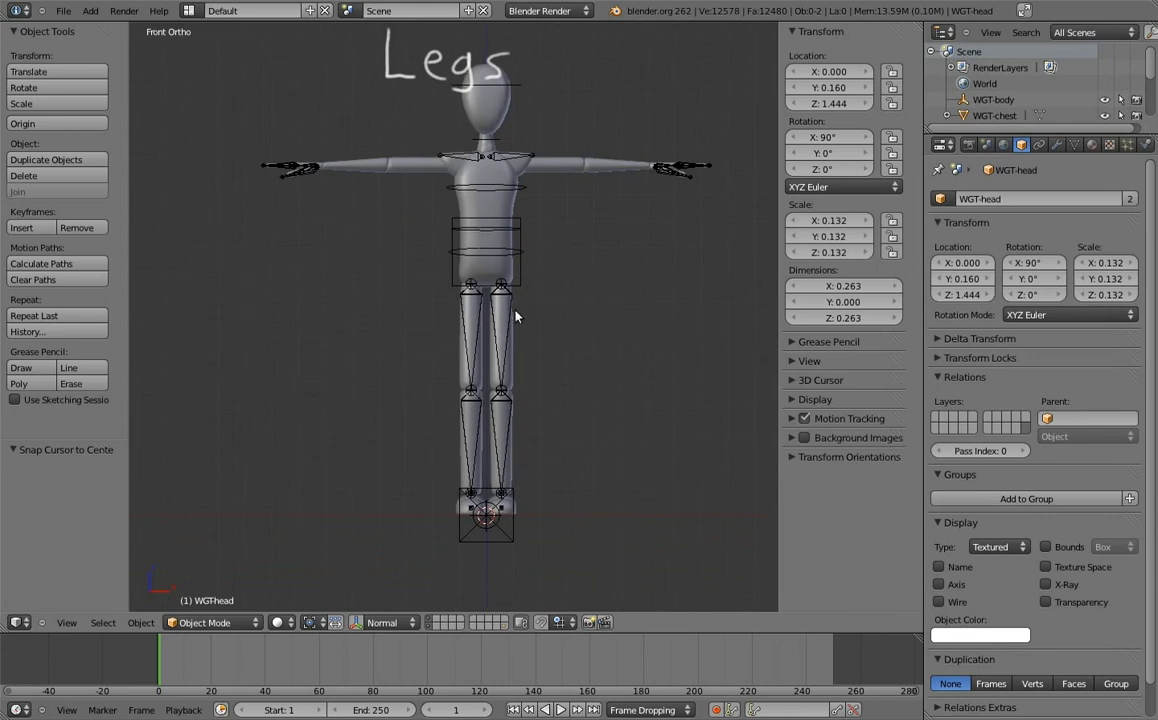
mouse_move(533, 401)
middle_mouse_down()
mouse_move(602, 251)
mouse_move(450, 339)
middle_mouse_up()
scroll(450, 339, "up", 3)
- Duplicate the left leg chain twice, sliding each copy outward along X
right_click(549, 412, "shift")
right_click(475, 410)
key("KP_1")
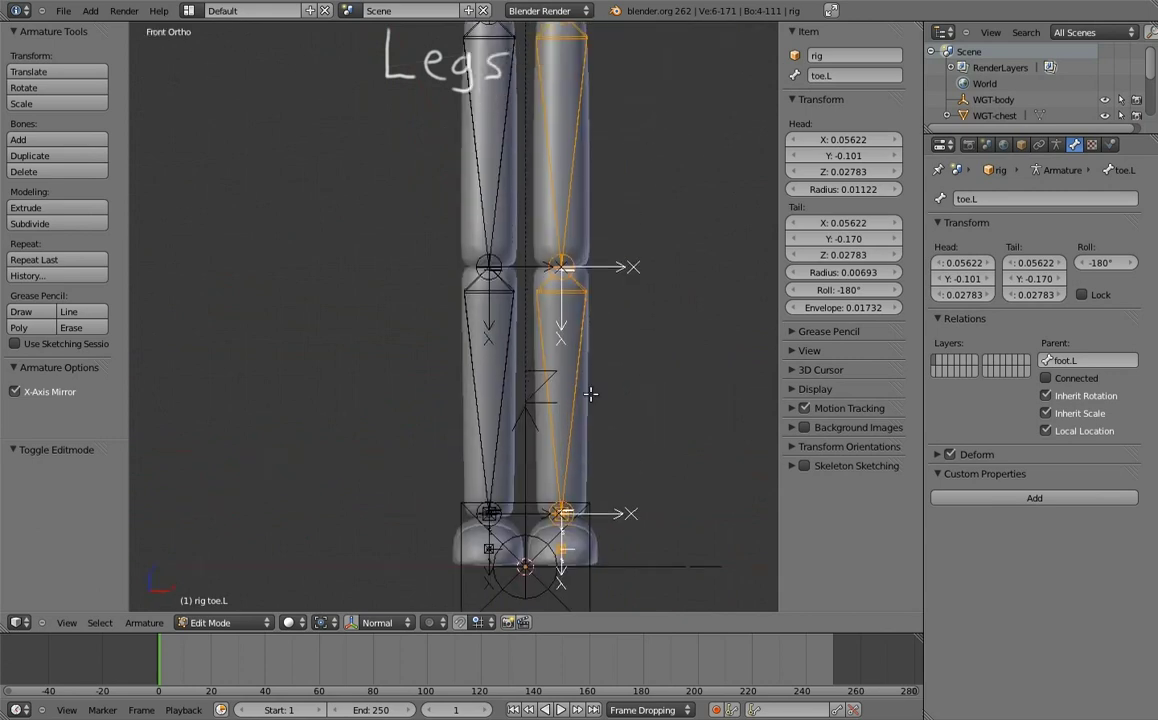
scroll(530, 328, "down", 4)
key("shift+d")
key("x")
left_click(573, 333)
key("shift+d")
key("x")
left_click(582, 292)
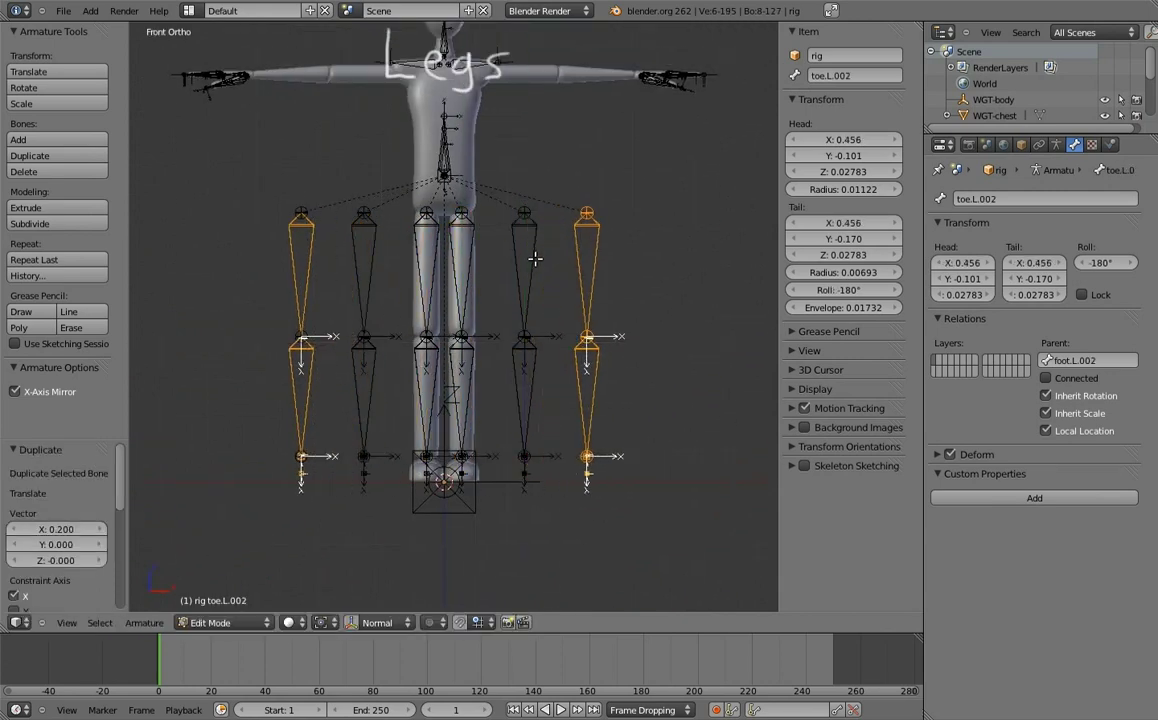
- Rename the duplicated thigh and shin bones to thigh.fk.L and shin.fk.L
right_click(535, 259)
left_click(868, 75)
key("BackSpace")
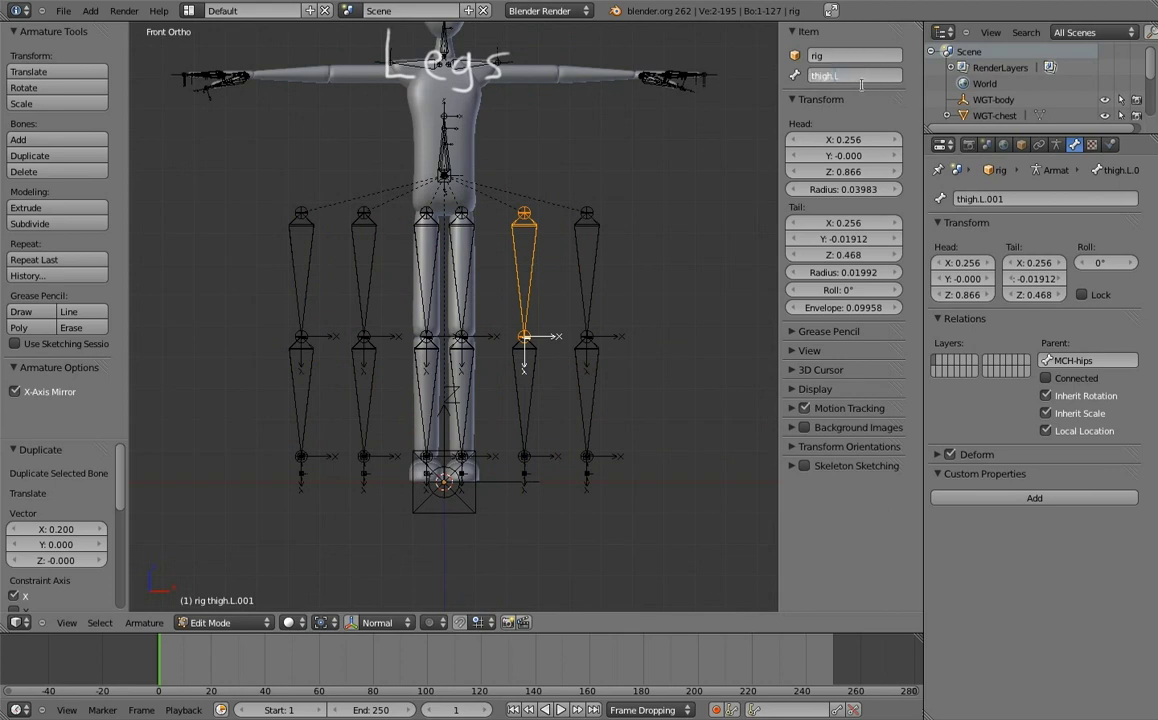
type("fk.")
key("Return")
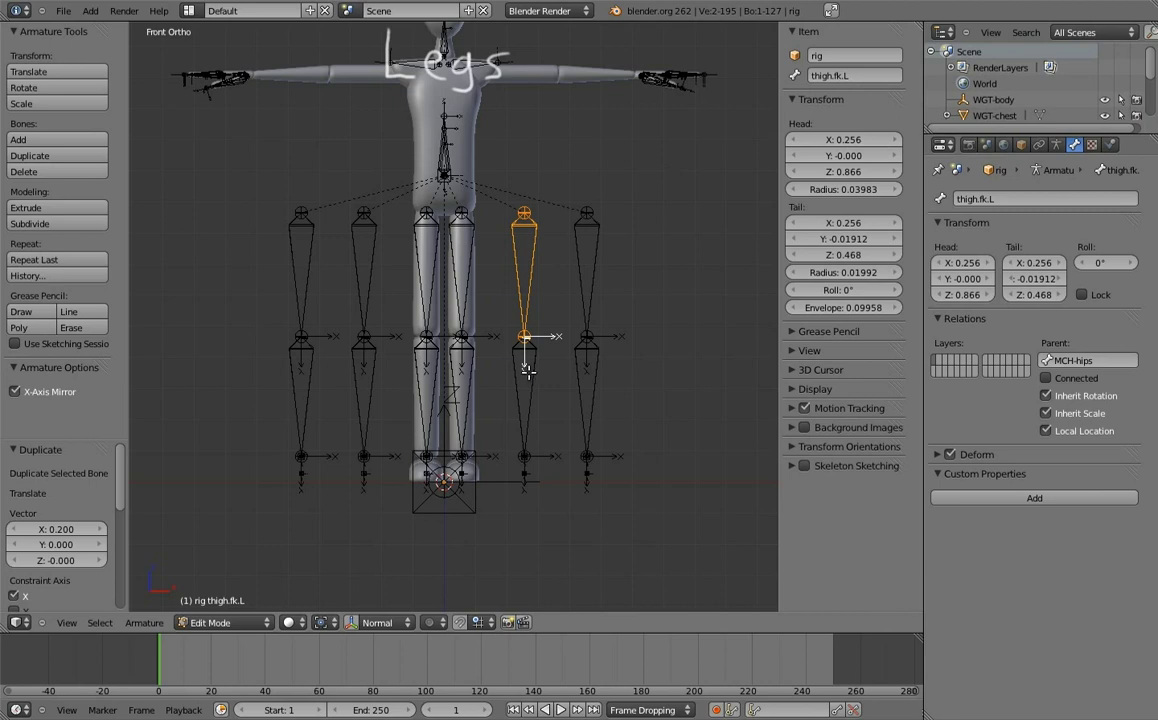
right_click(527, 370)
left_click(878, 75)
key("BackSpace")
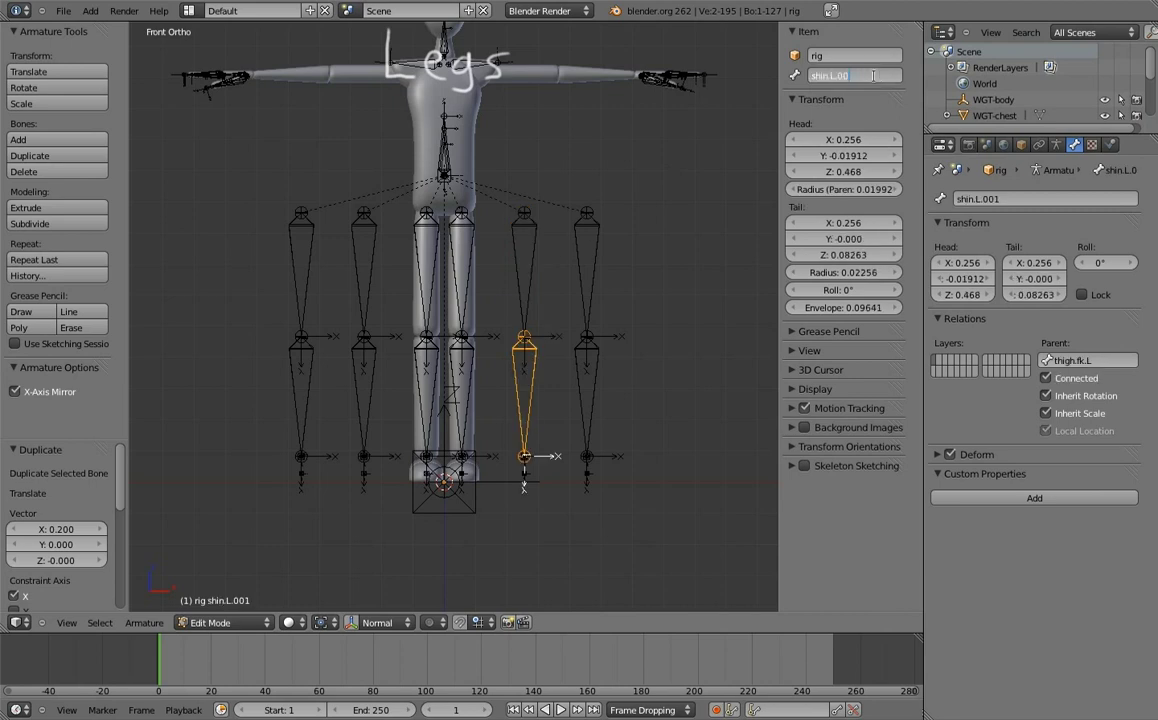
key("Return")
- Rename the duplicated toe bone toe.R.002 to toe.ik.R
middle_click_drag(465, 452, 594, 321)
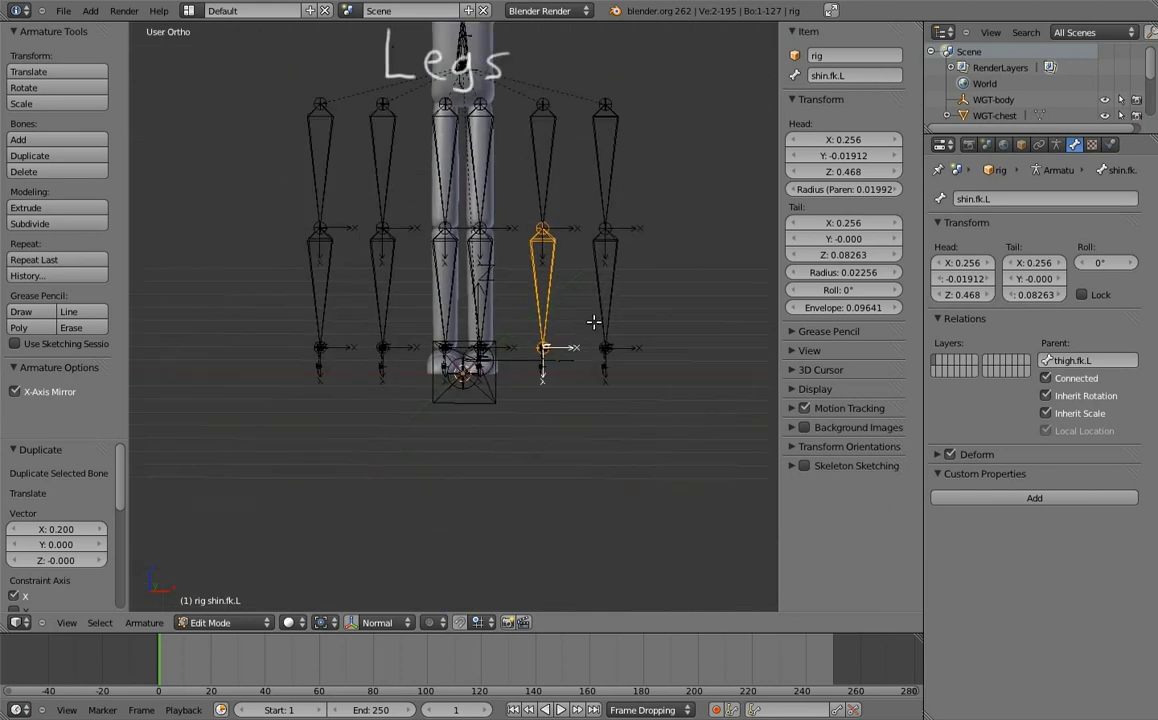
scroll(594, 321, "up", 4)
mouse_move(680, 386)
middle_mouse_down()
mouse_move(693, 392)
mouse_move(760, 103)
middle_mouse_up()
right_click(446, 470)
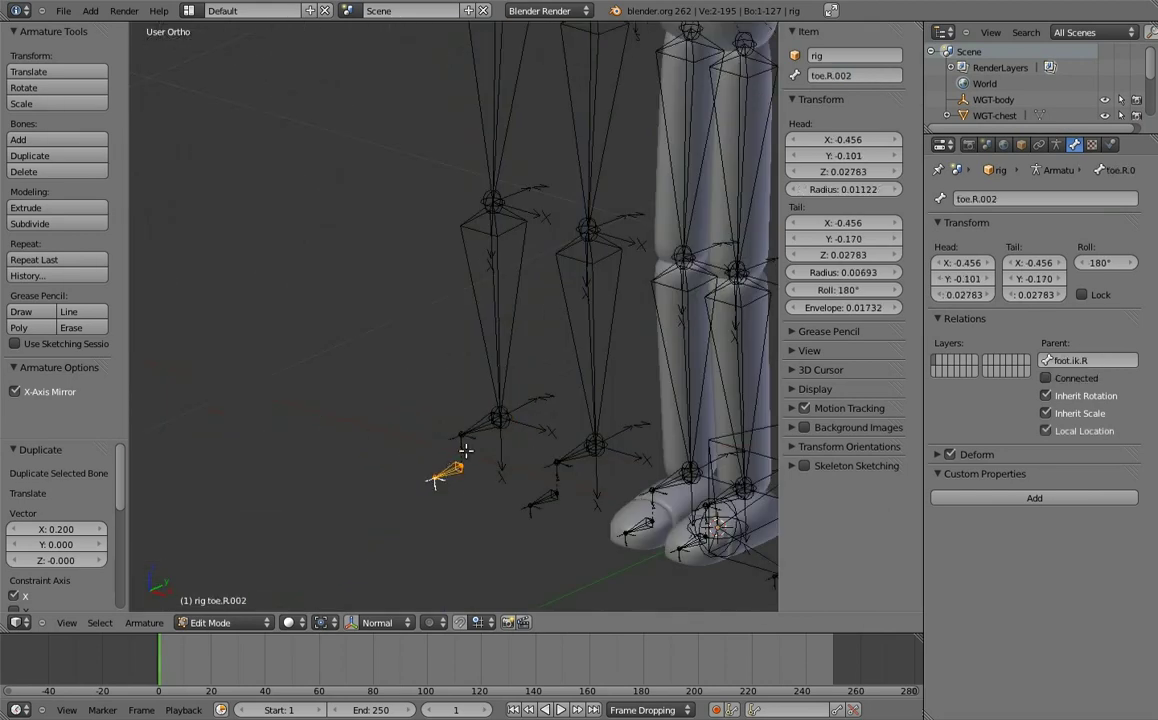
left_click(825, 75)
key("ctrl+a")
key("Return")
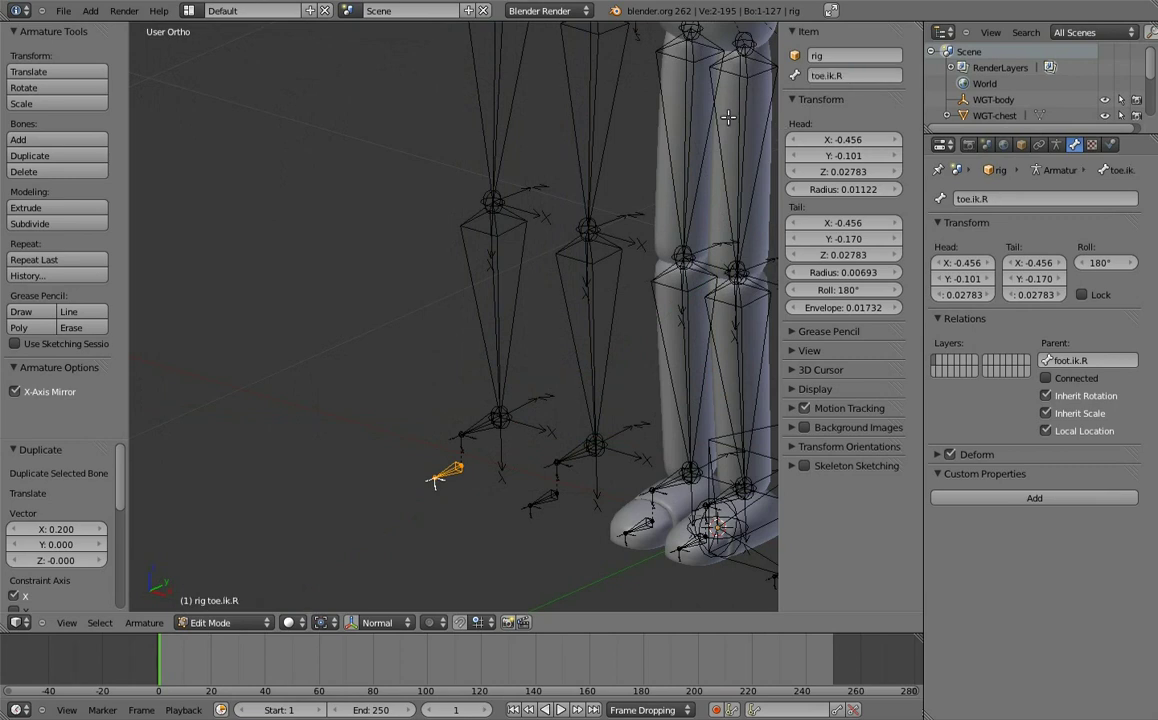
- Extrude a short bone straight up along Z from the FK thigh head
key("KP_1")
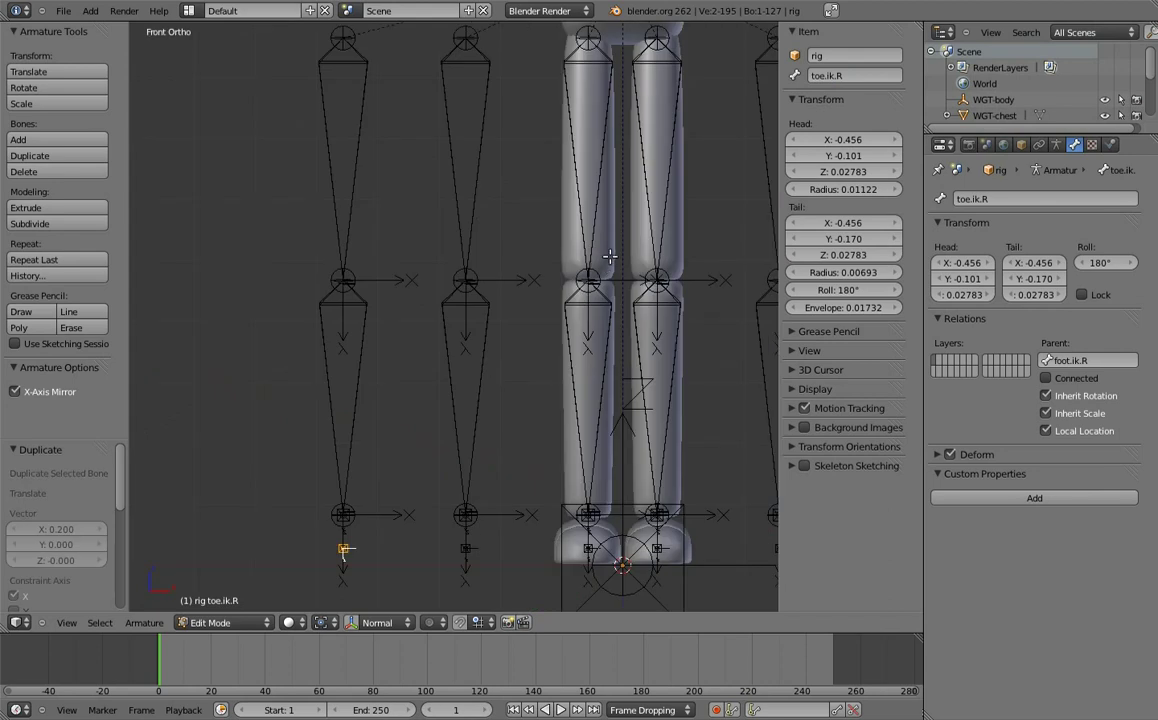
scroll(525, 258, "down", 5)
scroll(525, 258, "up", 3)
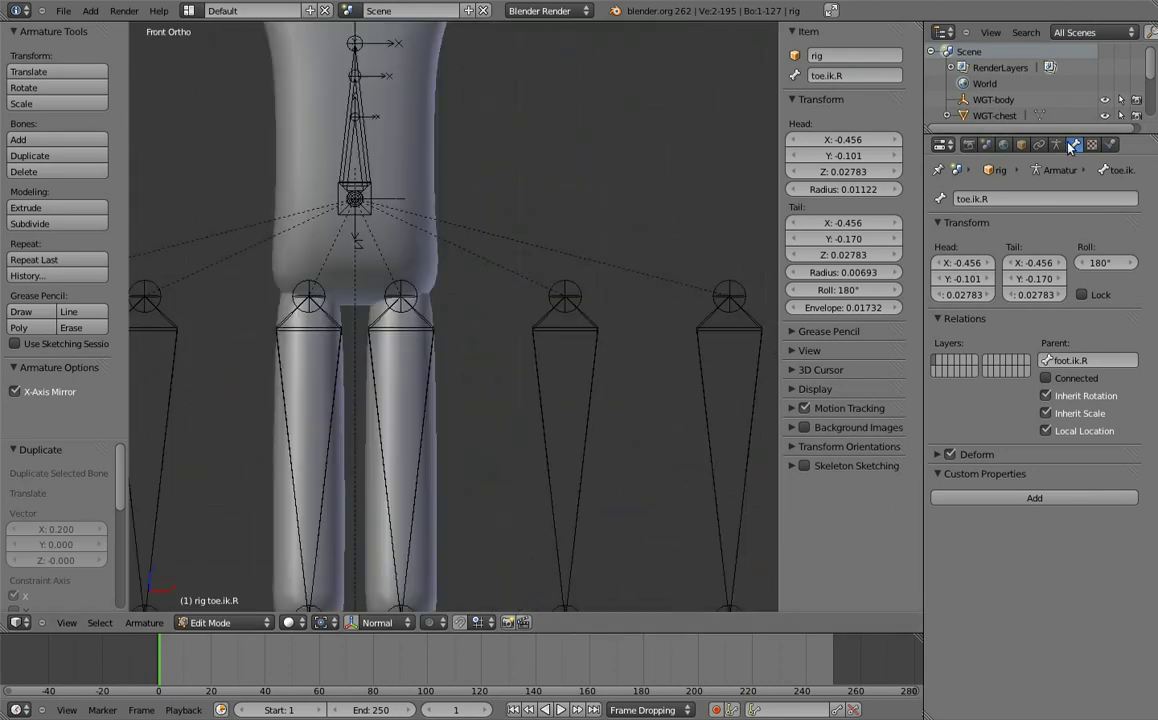
left_click(1057, 144)
left_click(1024, 284)
left_click(570, 293)
key("e")
key("z")
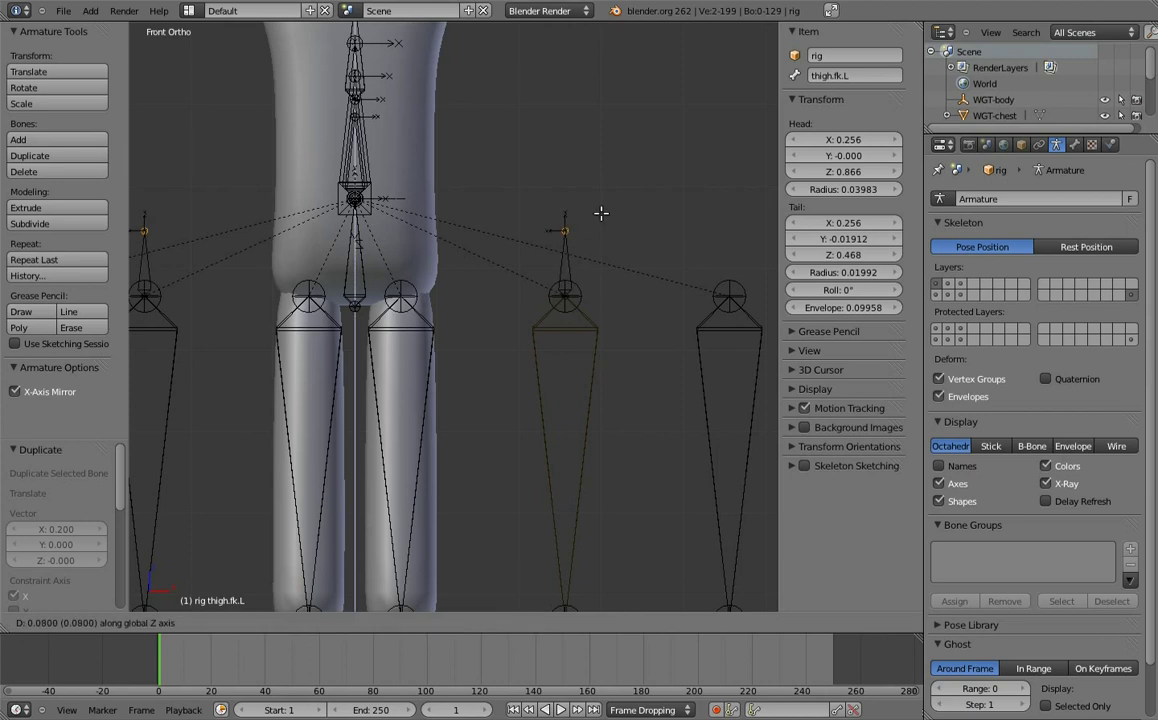
left_click(602, 213)
right_click(566, 293)
- Extrude a second vertical bone from the thigh head and name it MCH-leg_socket.L
key("e")
key("z")
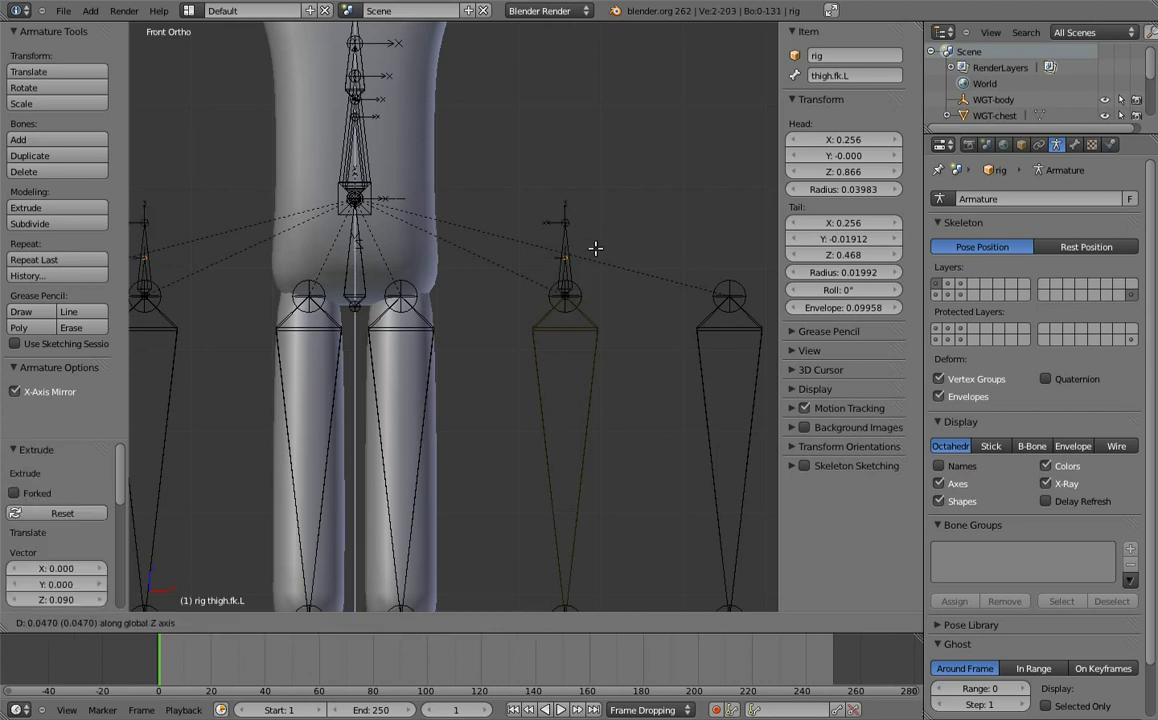
left_click(595, 247)
scroll(556, 271, "up", 2)
scroll(556, 271, "up", 1)
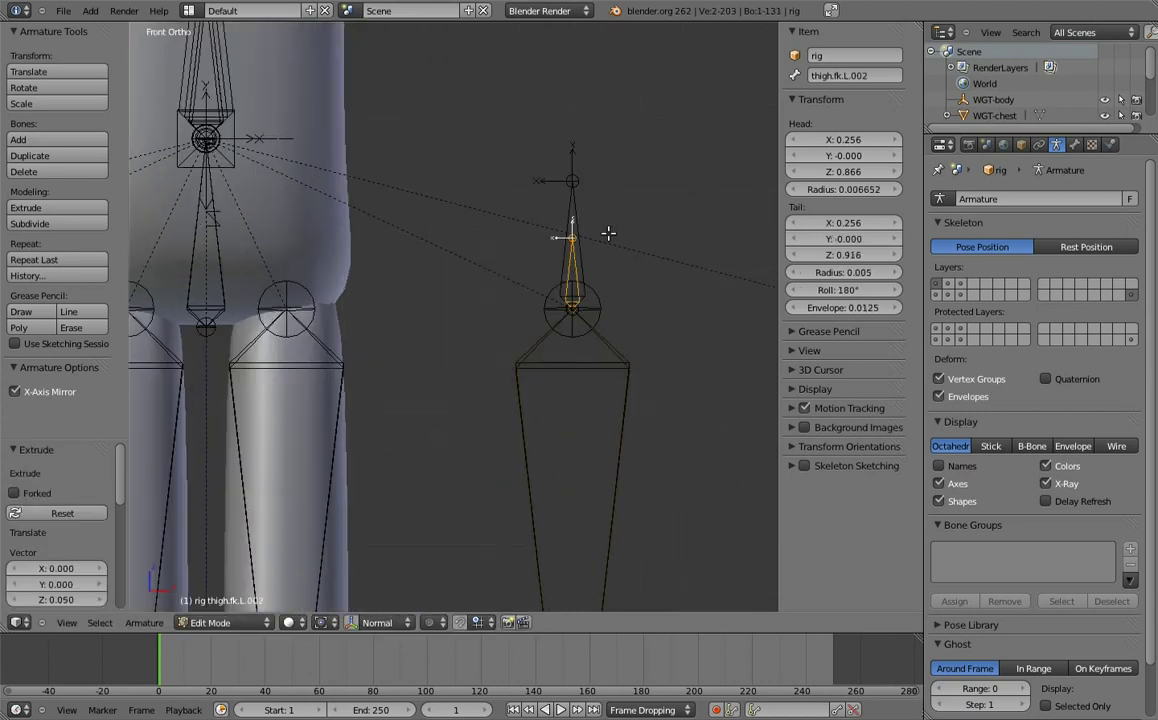
left_click(820, 76)
type("MCH-leg_socket.L")
key("Return")
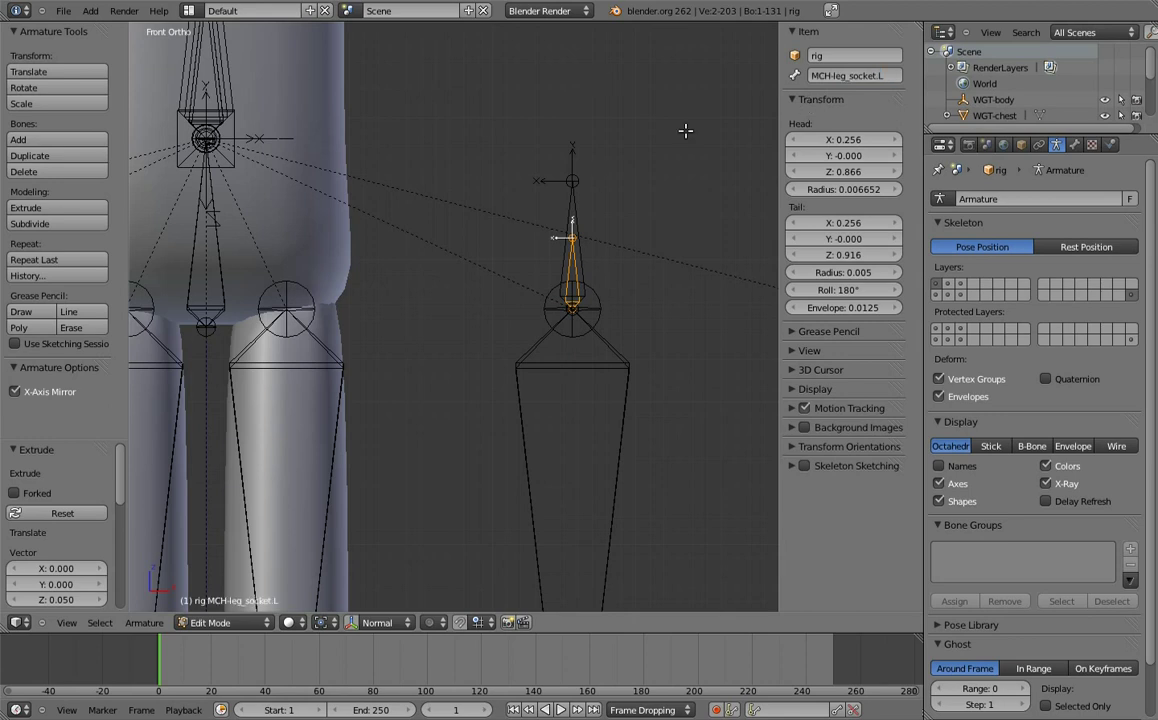
- Rename the other new small bone MCH-leg_parent.L
right_click(564, 200)
left_click(815, 72)
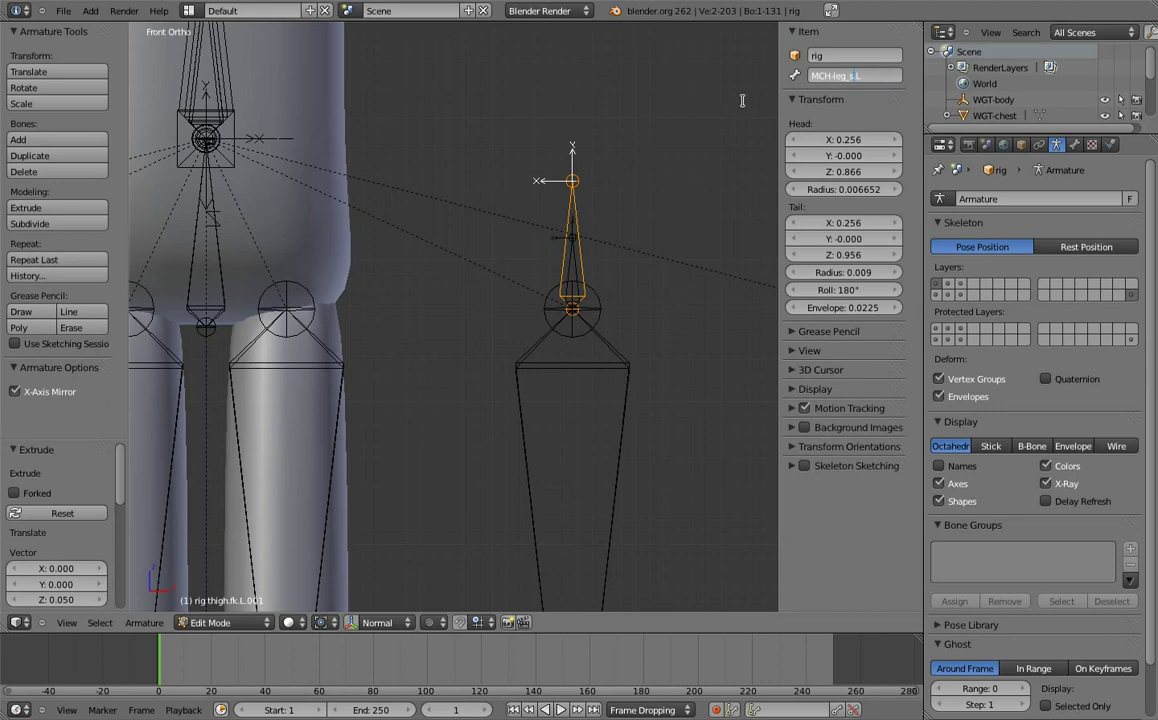
type("parent.L")
key("Return")
- Parent the socket bone to the root bone with Keep Offset
middle_click_drag(742, 98, 600, 271)
scroll(600, 271, "down", 3)
mouse_move(657, 323)
middle_mouse_down()
mouse_move(646, 298)
mouse_move(667, 353)
middle_mouse_up()
right_click(717, 371)
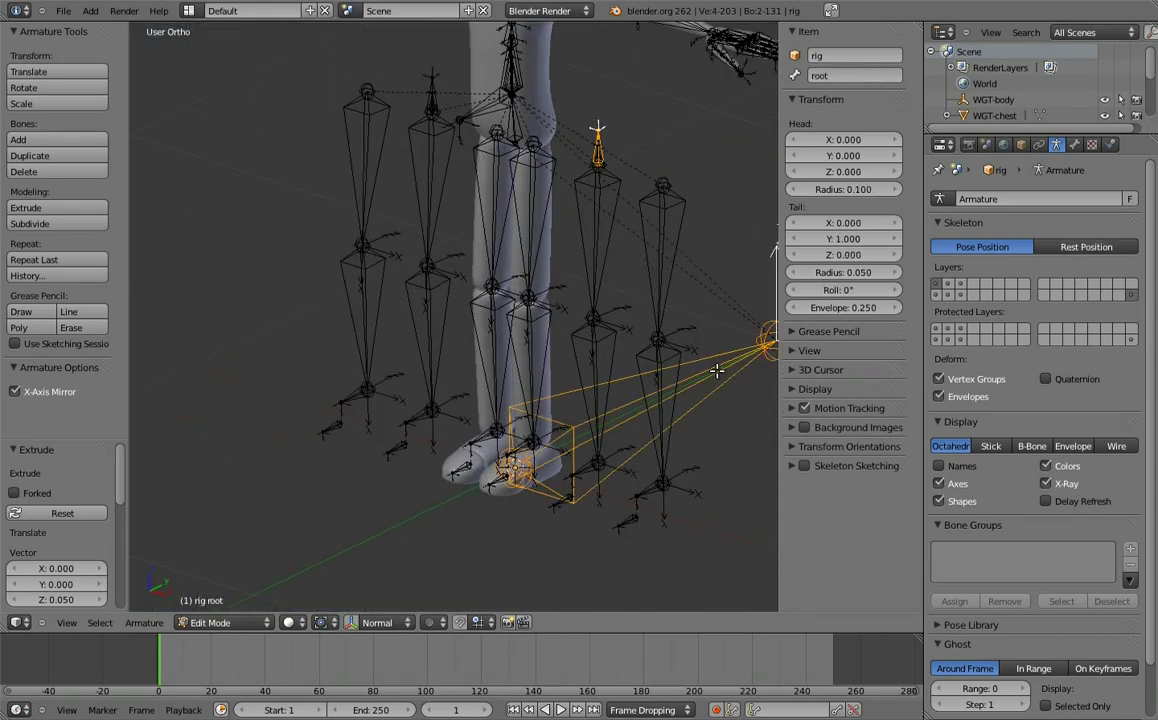
key("ctrl+p")
left_click(715, 371)
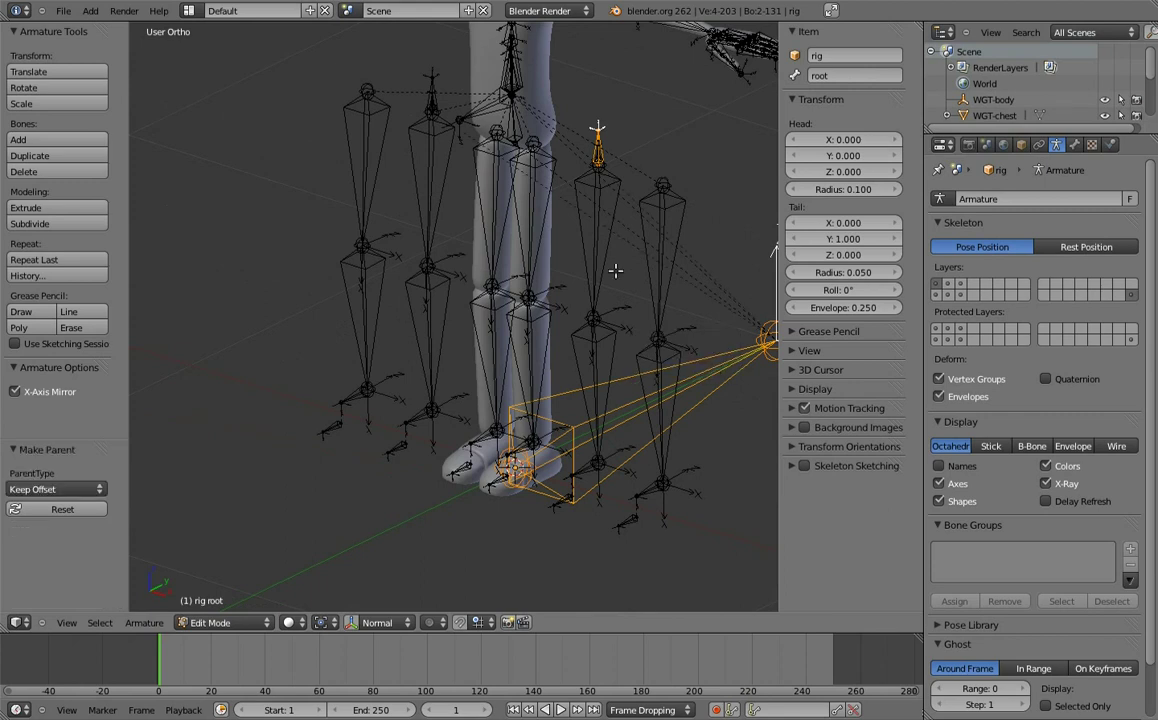
- Select MCH-leg_socket.L with MCH-hips as the parent target for parenting
middle_click_drag(615, 268, 607, 328)
key("KP_1")
scroll(592, 204, "up", 1)
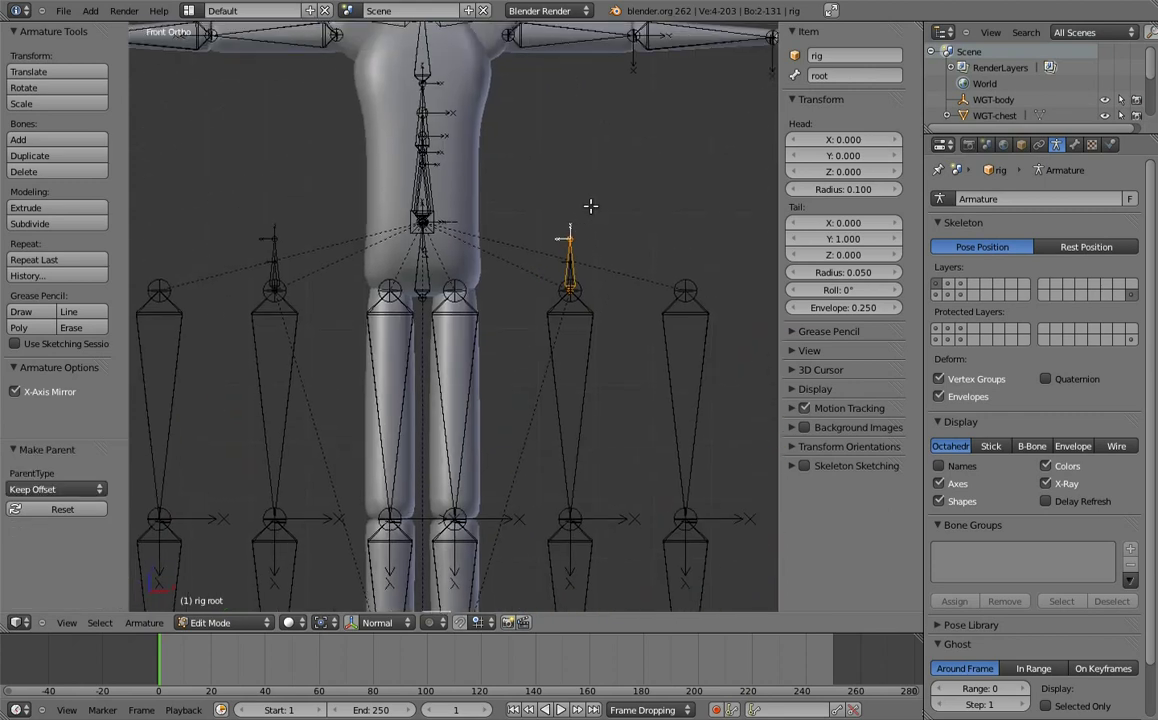
scroll(545, 255, "up", 1)
right_click(668, 186)
scroll(443, 230, "up", 3)
right_click(413, 227, "shift")
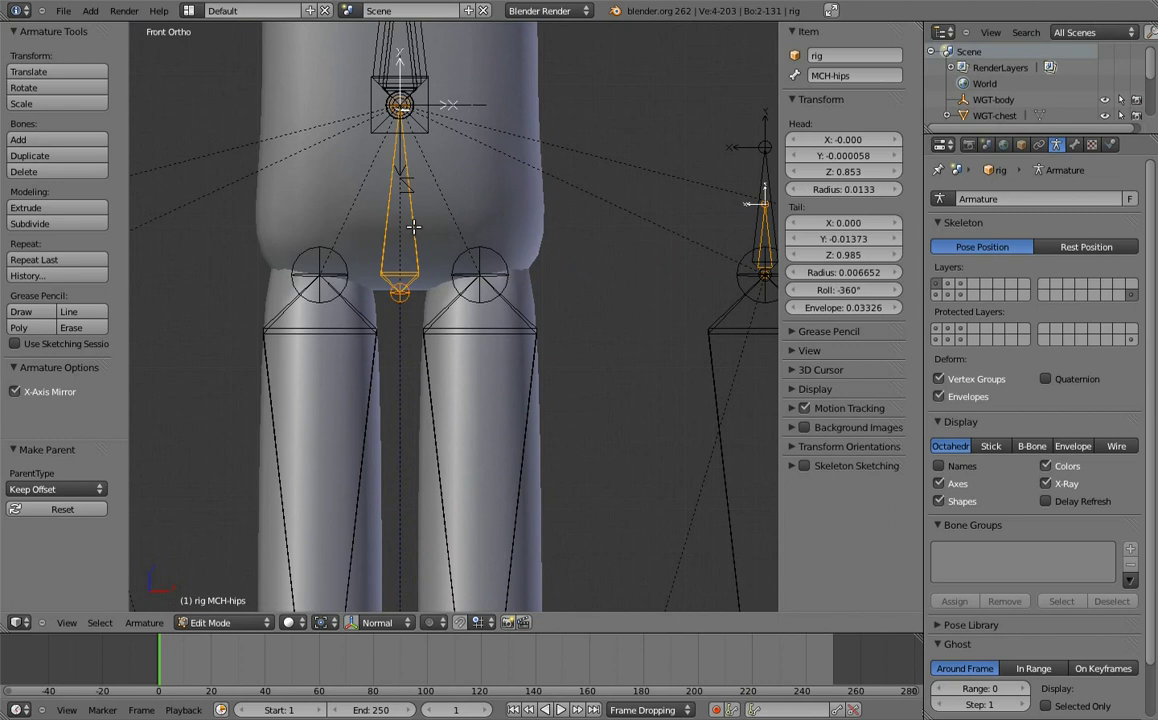
key("ctrl+p")
- Parent the FK thigh to MCH-leg_parent.L and switch the armature into Pose Mode
middle_click_drag(703, 160, 499, 217, "shift")
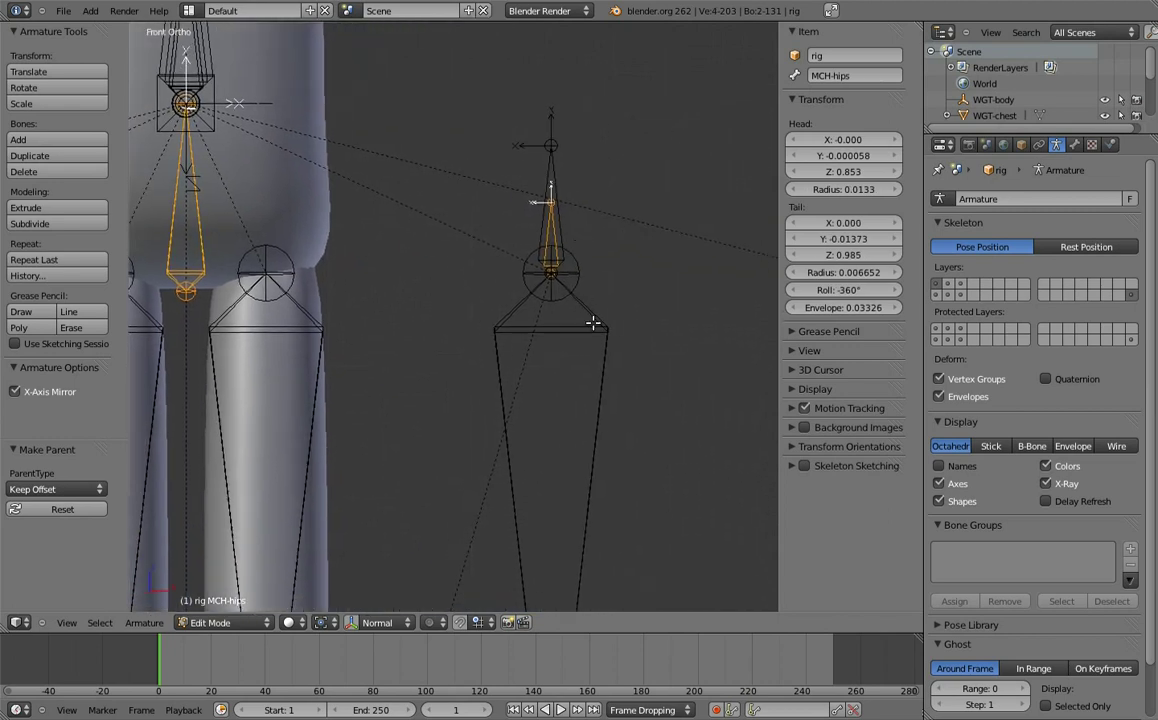
right_click(563, 225)
right_click(564, 225)
right_click(564, 225)
right_click(565, 224)
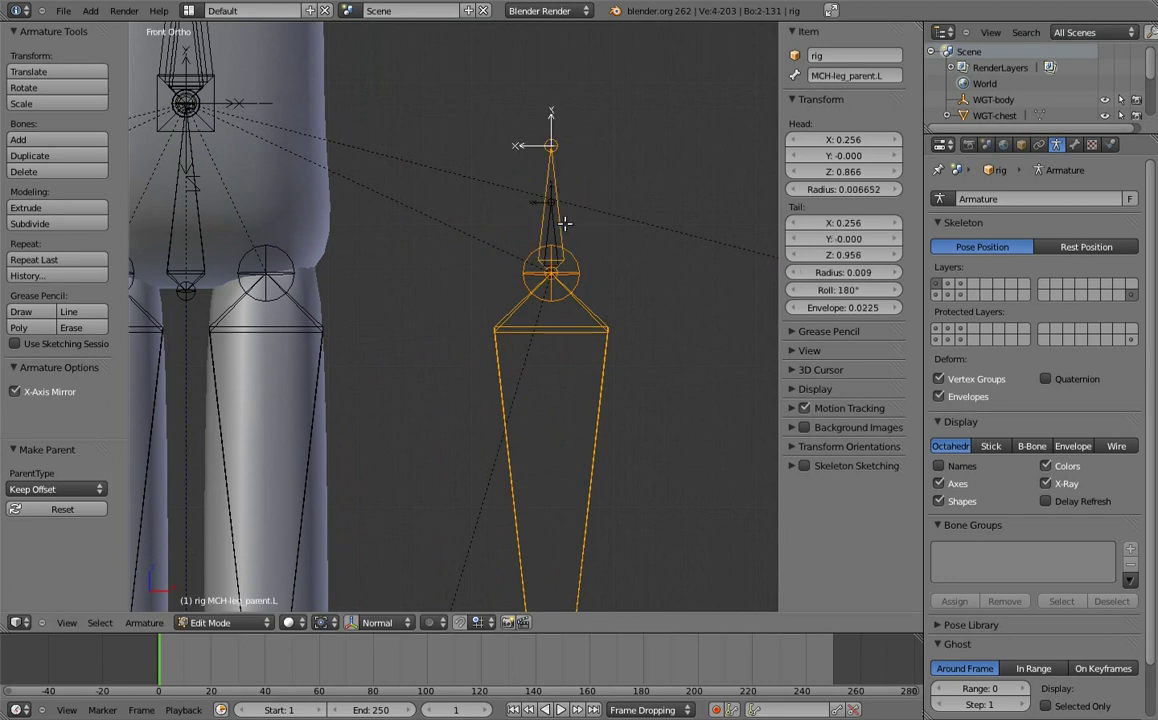
key("ctrl+p")
left_click(568, 227)
scroll(590, 212, "down", 2)
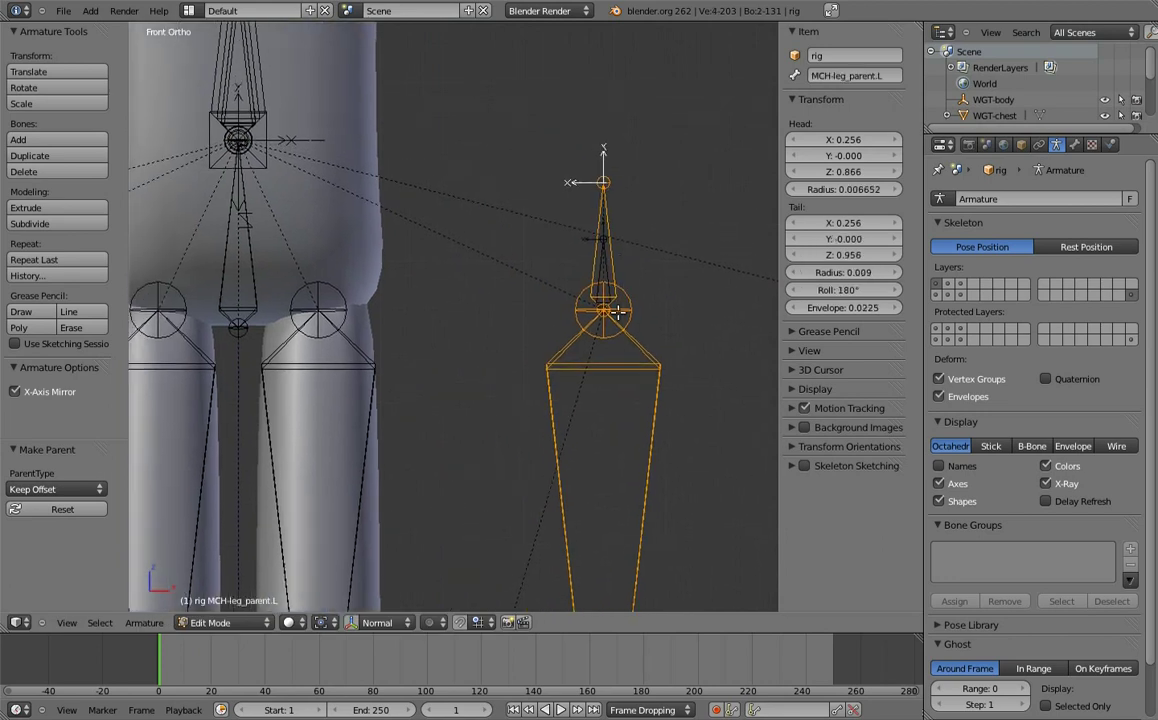
scroll(615, 203, "down", 2)
key("ctrl+Tab")
- Test-rotate the hips bone, then cancel the rotation
right_click(473, 230)
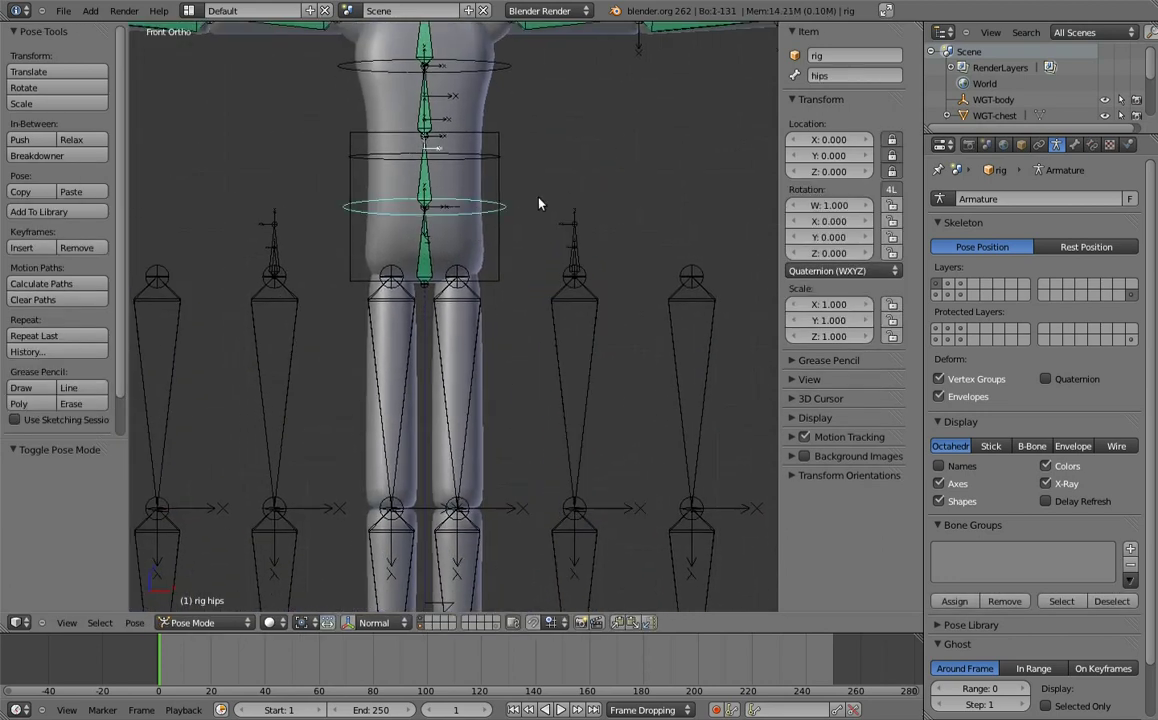
key("r")
key("Escape")
scroll(566, 251, "up", 2)
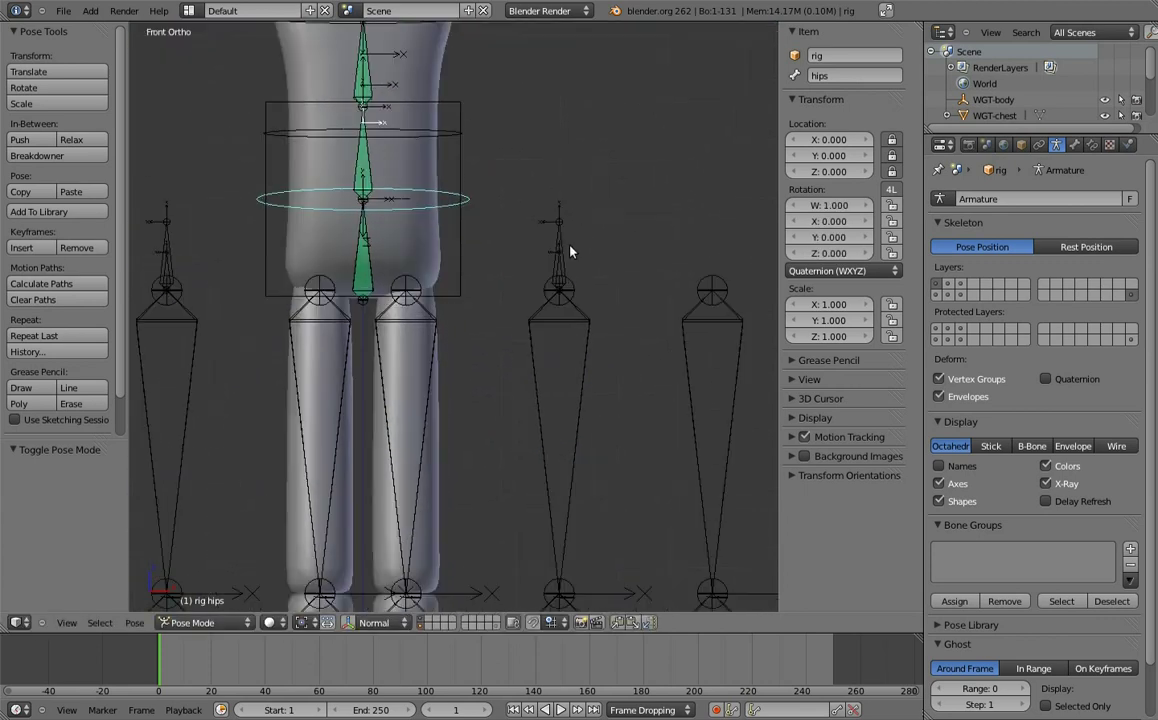
scroll(555, 292, "up", 2)
scroll(560, 285, "up", 2)
- Add Copy Location and Copy Transforms constraints on MCH-leg_parent.L targeting MCH-leg_socket.L
right_click(589, 258)
right_click(589, 262, "shift")
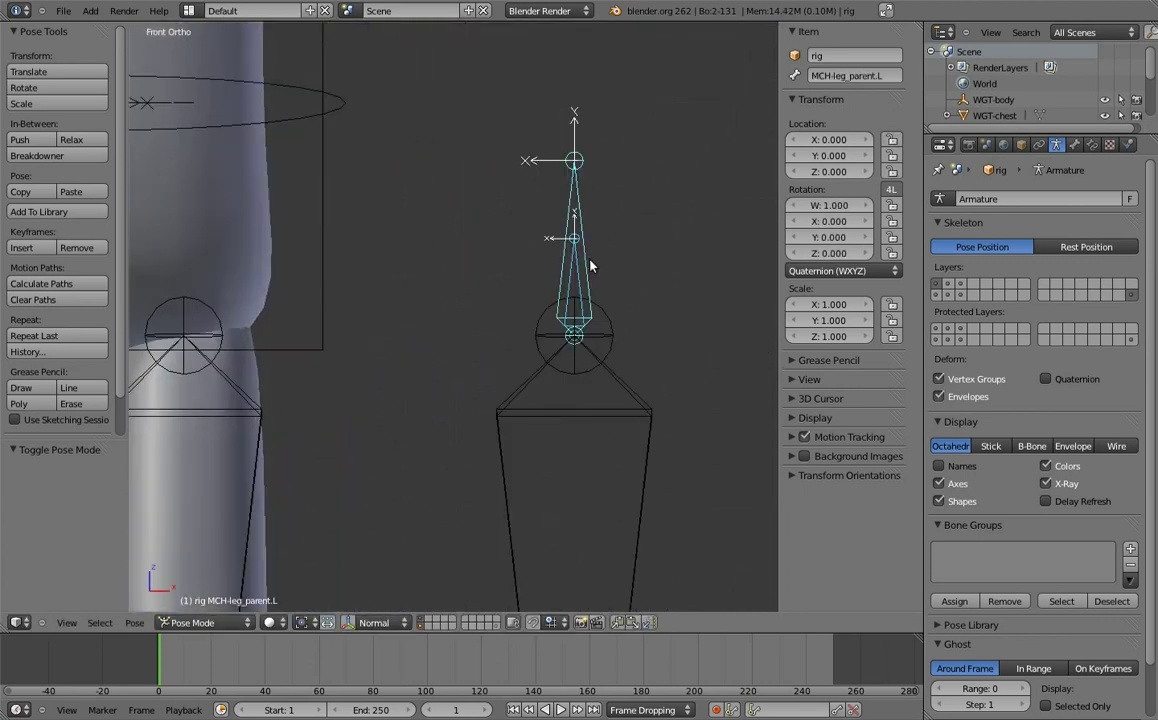
key("ctrl+shift+c")
left_click(518, 208)
key("ctrl+shift+c")
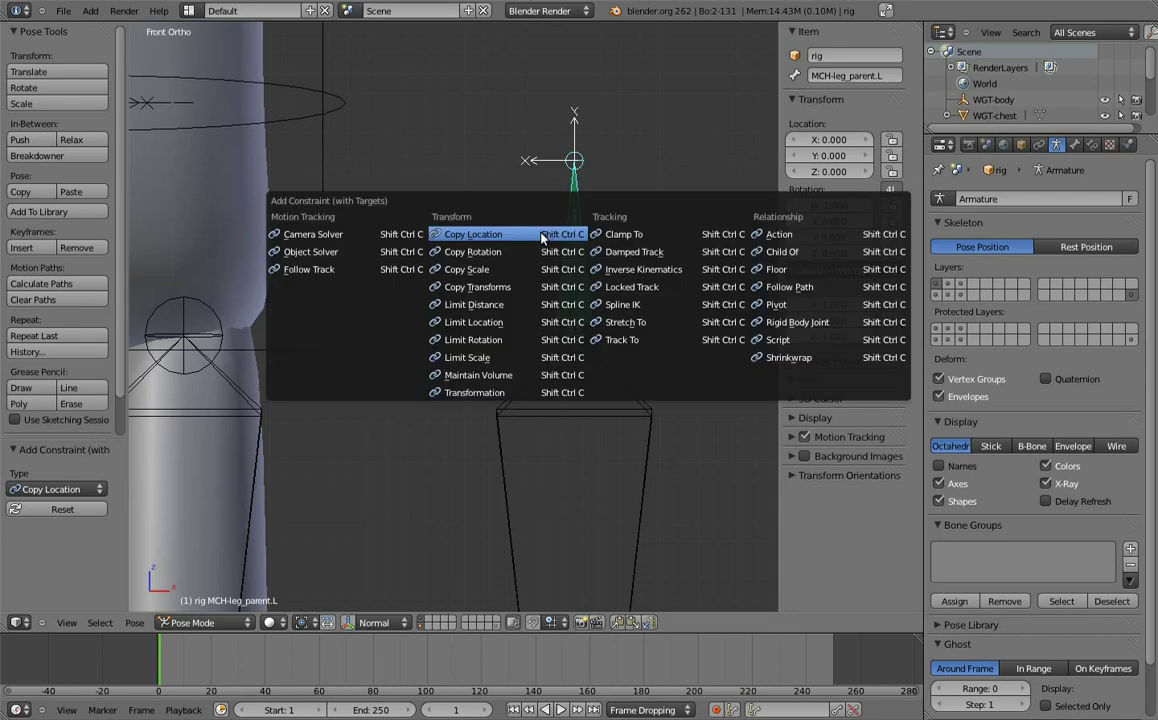
left_click(513, 289)
scroll(600, 440, "down", 2)
- Add a custom property named isolate_rotation to thigh.fk.L
right_click(565, 320)
left_click(1075, 145)
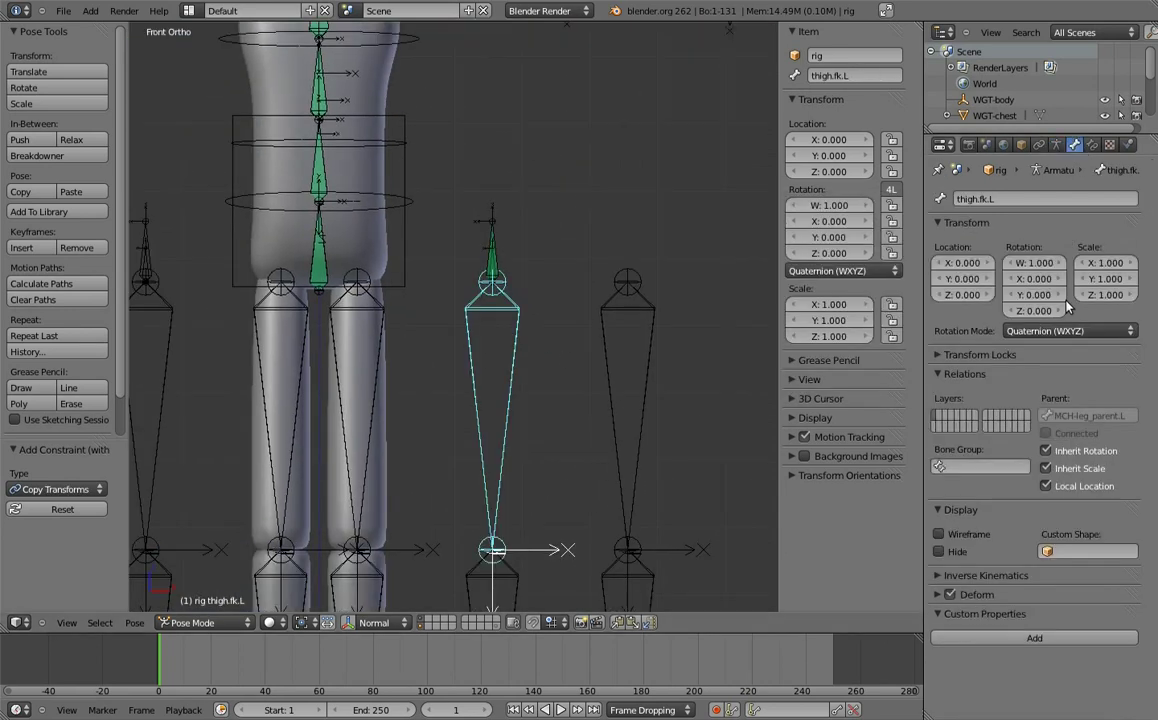
left_click(1034, 700)
left_click(1088, 641)
left_click(1085, 580)
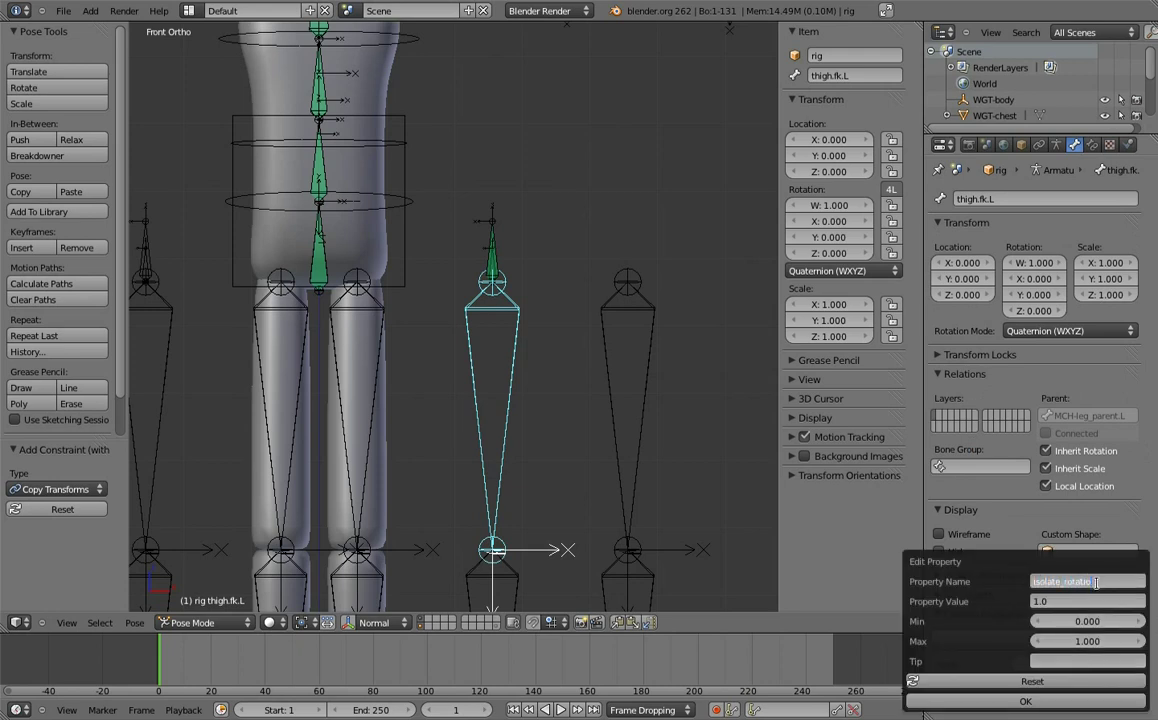
key("Return")
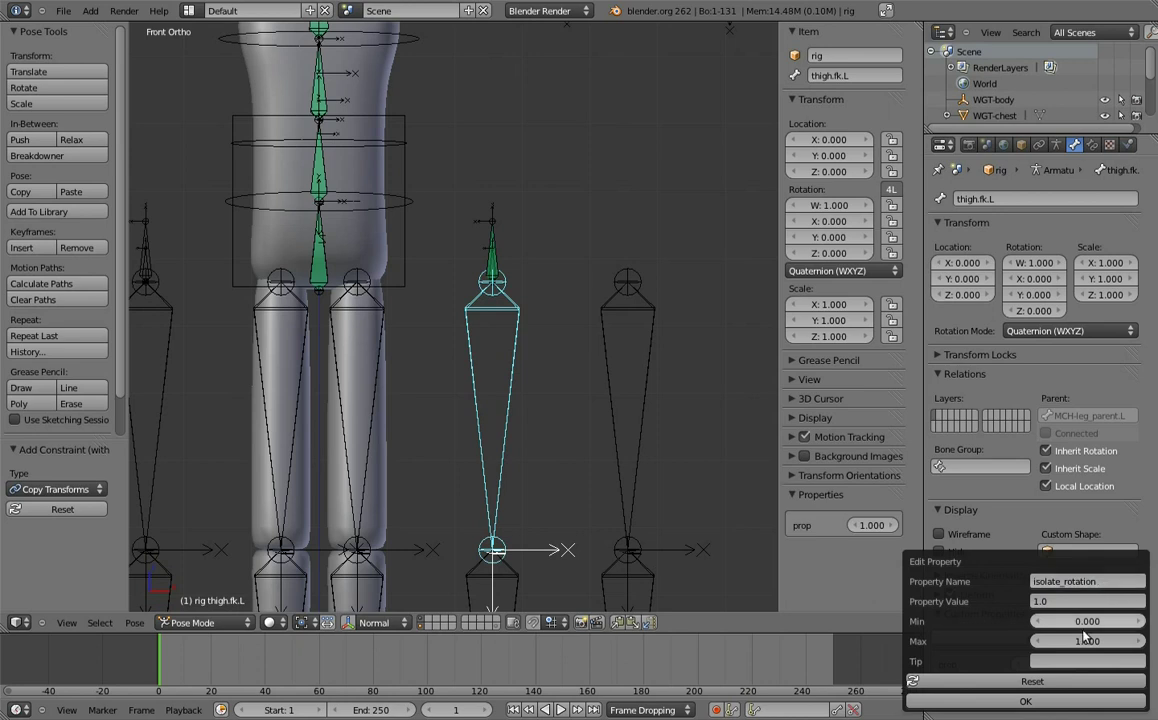
left_click(1025, 700)
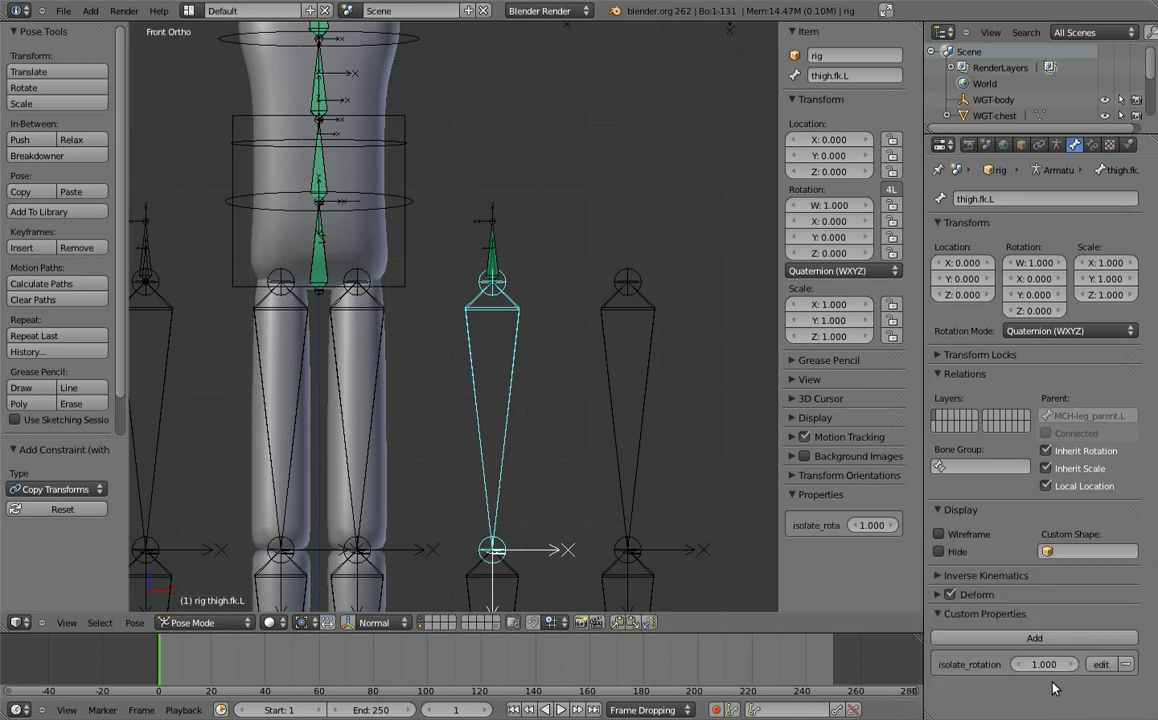
- Copy the isolate_rotation data path and add a driver to MCH-leg_parent.L's Copy Transforms influence
right_click(875, 527)
left_click(860, 530)
scroll(644, 369, "left", 3)
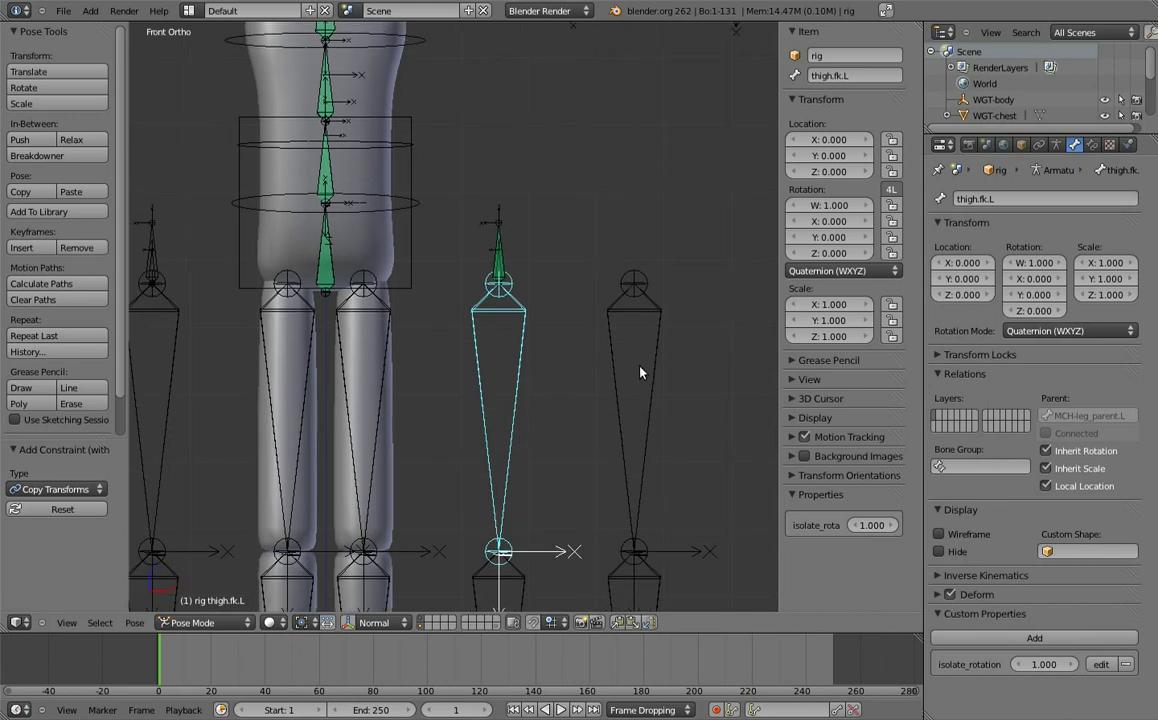
right_click(570, 263)
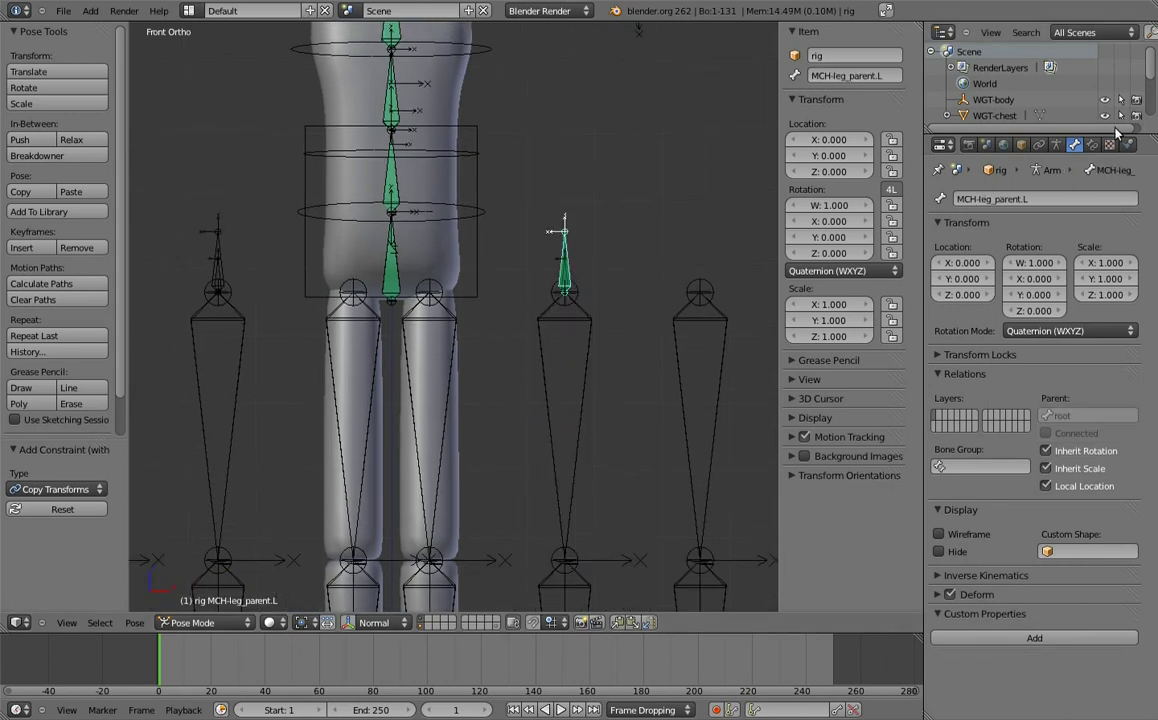
left_click(1093, 147)
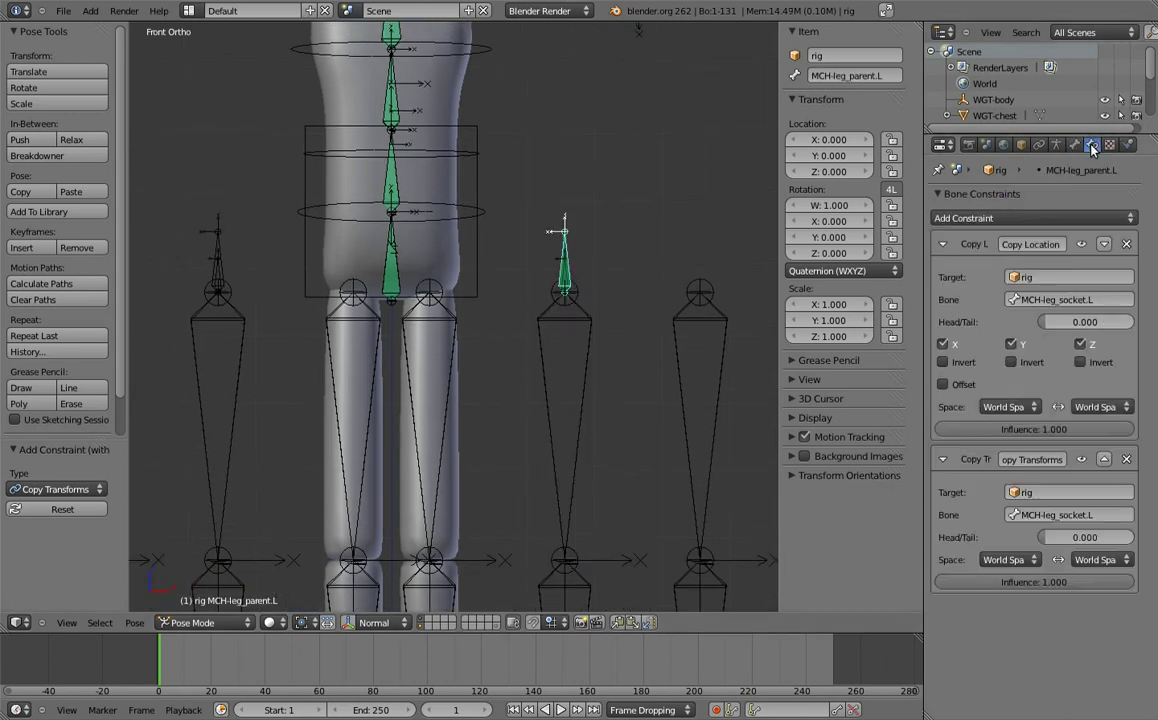
right_click(1030, 585)
left_click(1022, 592)
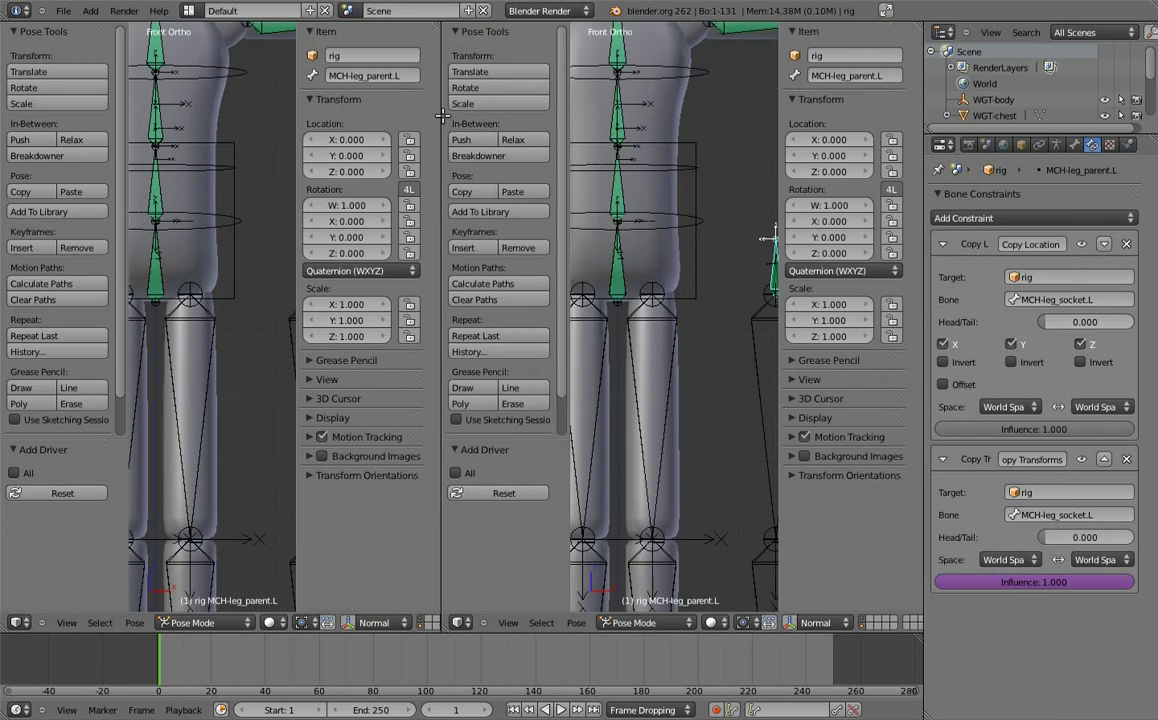
- Split the 3D view and turn the new area into a Graph Editor showing the Influence driver
left_click_drag(915, 25, 466, 200)
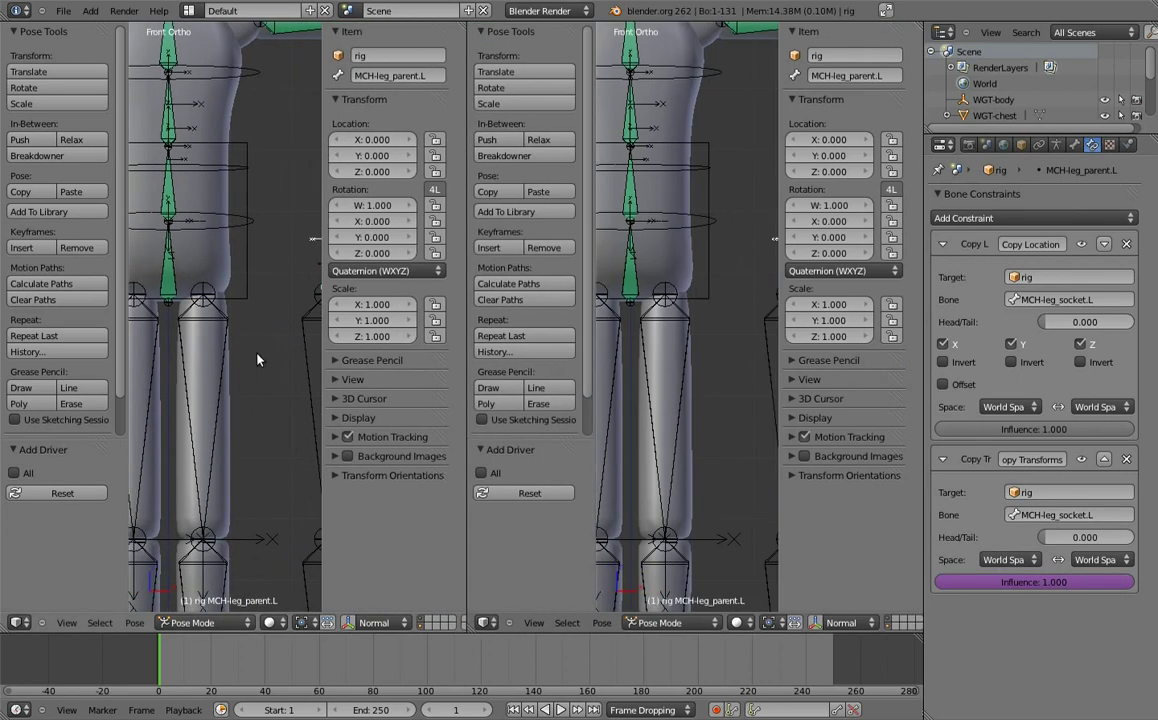
left_click(15, 622)
left_click(36, 571)
left_click(265, 623)
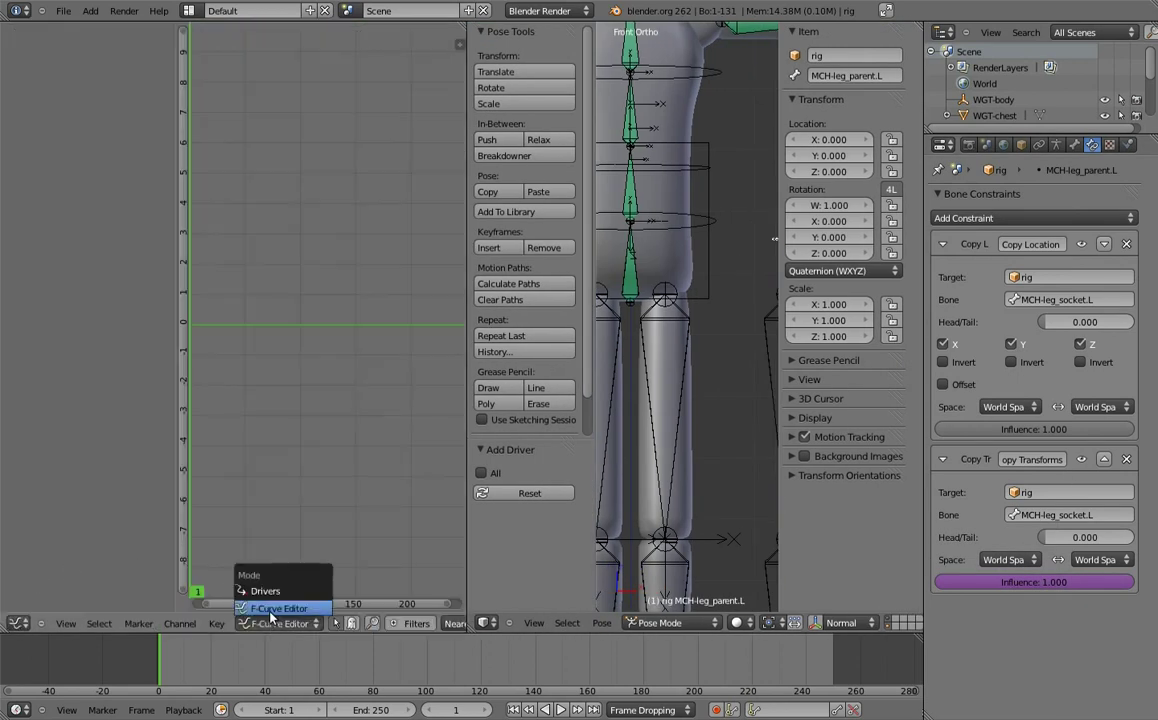
left_click(285, 546)
key("n")
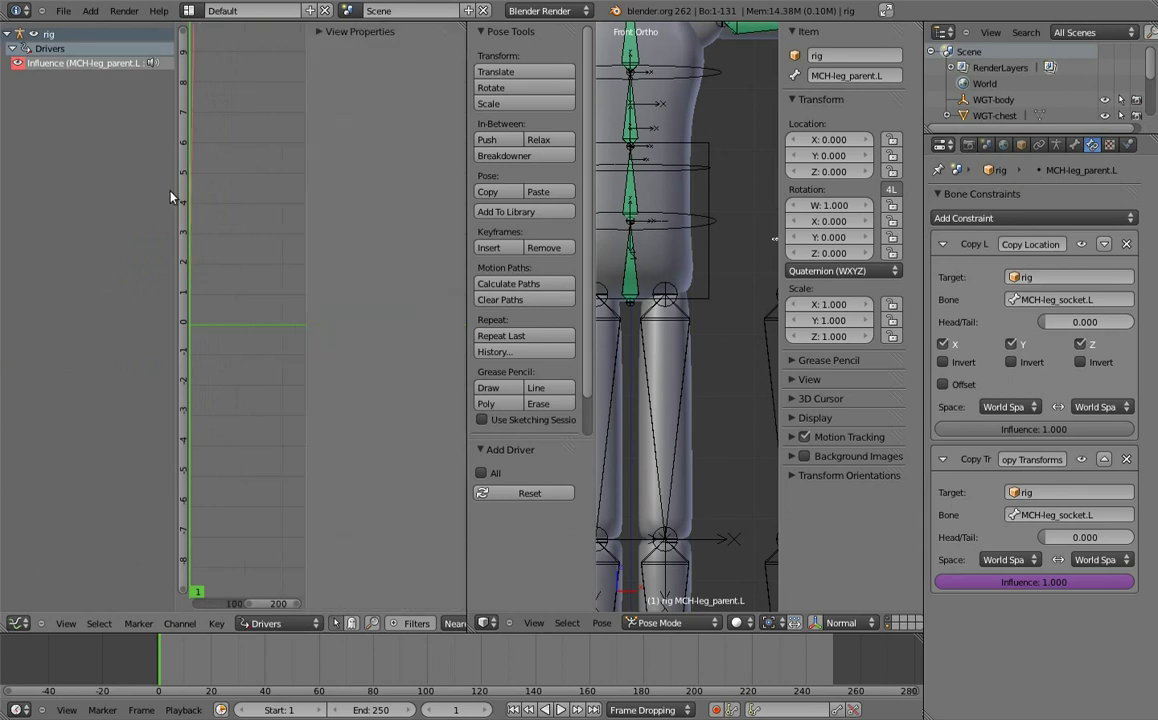
left_click(88, 63)
left_click(318, 52)
left_click(321, 70)
left_click(325, 348)
- Set the driver variable to Single Property on the rig's isolate_rotation path with expression 1-var
left_click(421, 258)
left_click(377, 240)
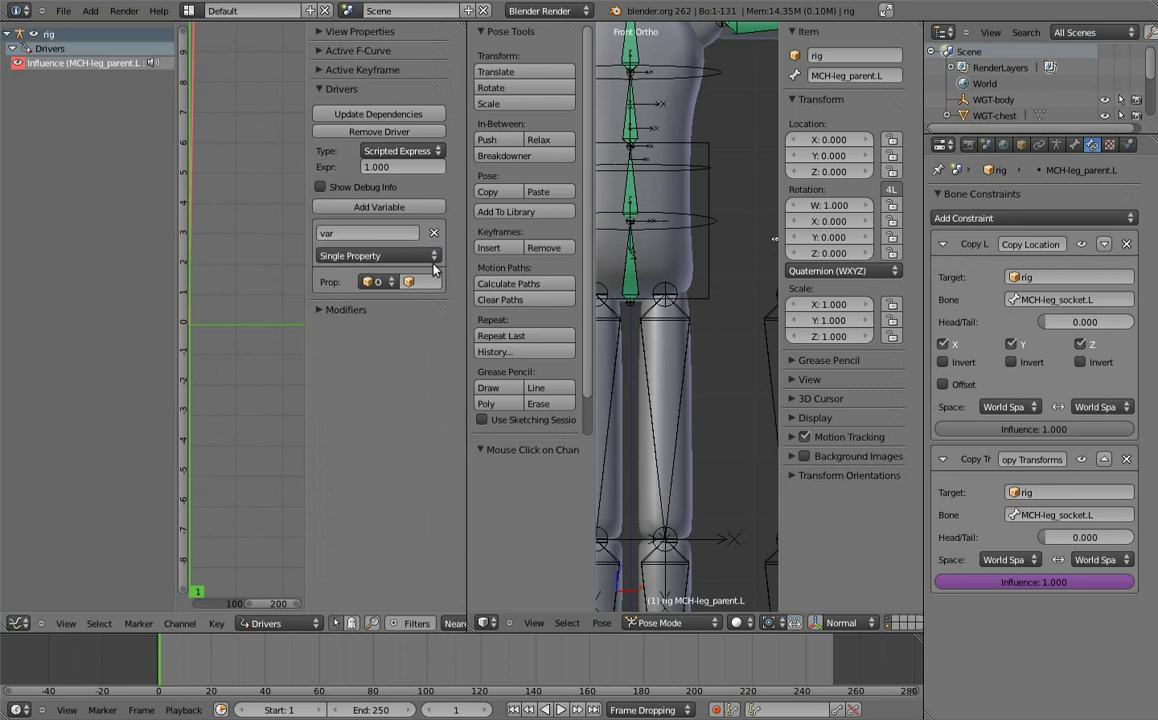
left_click(410, 281)
left_click(427, 322)
key("ctrl+v")
left_click(410, 170)
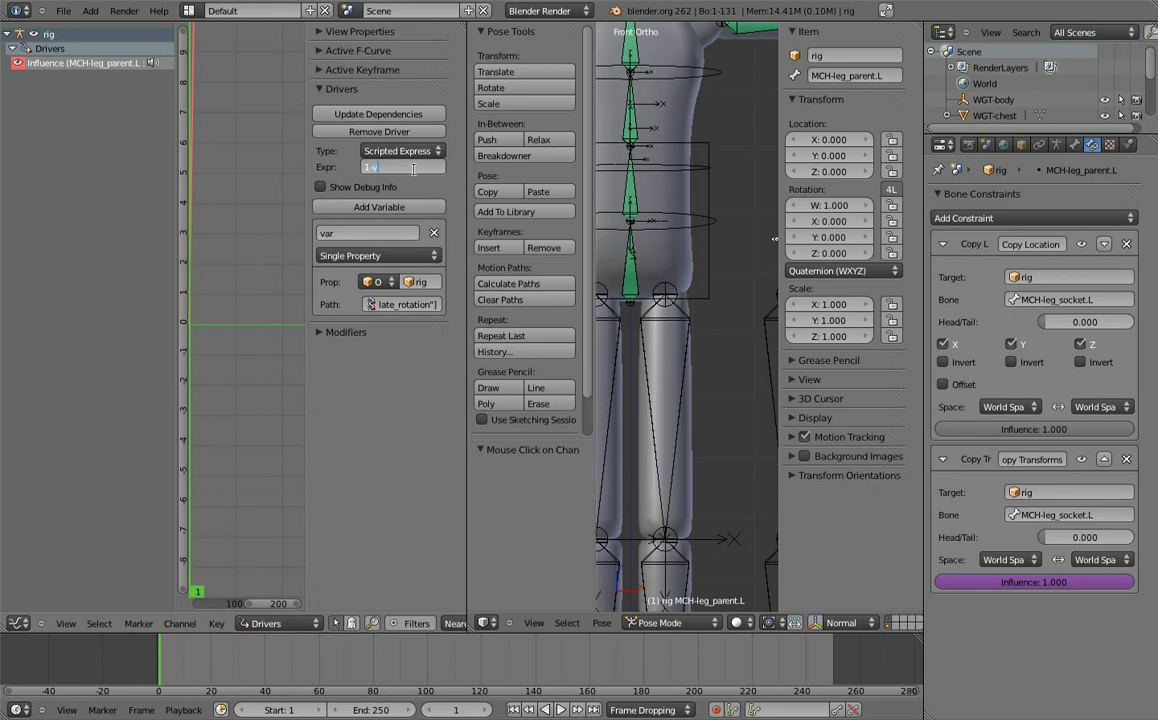
key("Return")
left_click(376, 114)
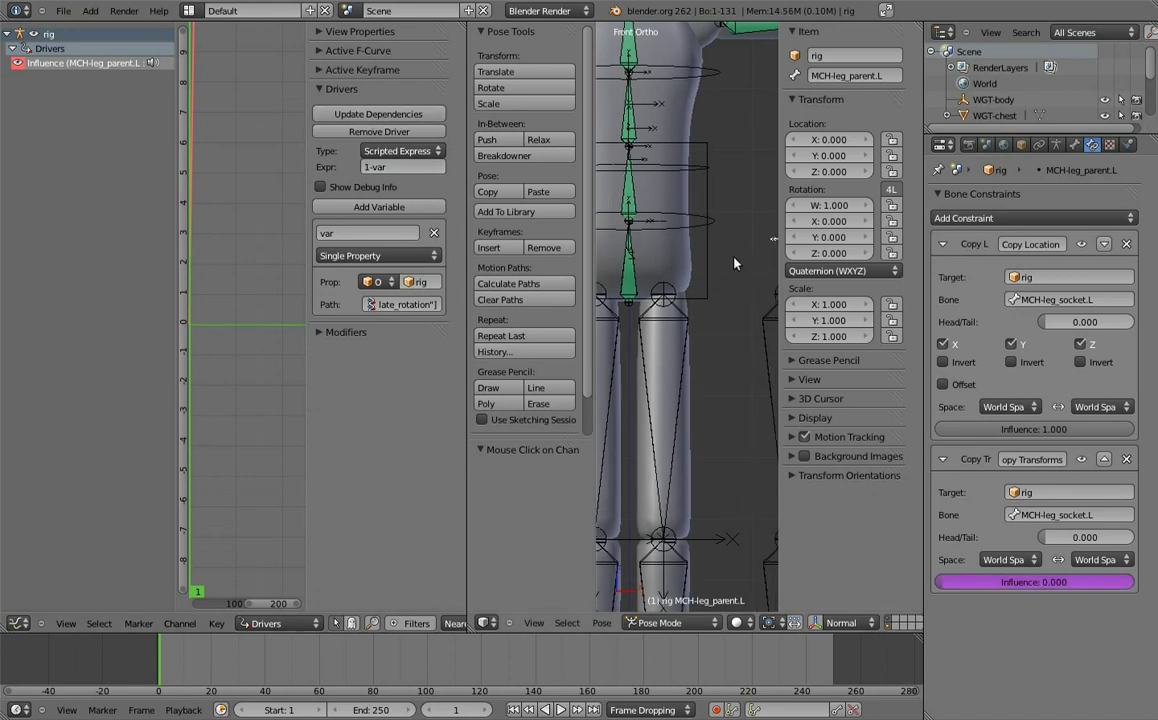
- Vary thigh.fk.L's isolate_rotation value to check the leg responds, leaving it at 0.000
middle_click_drag(740, 267, 731, 342, "shift")
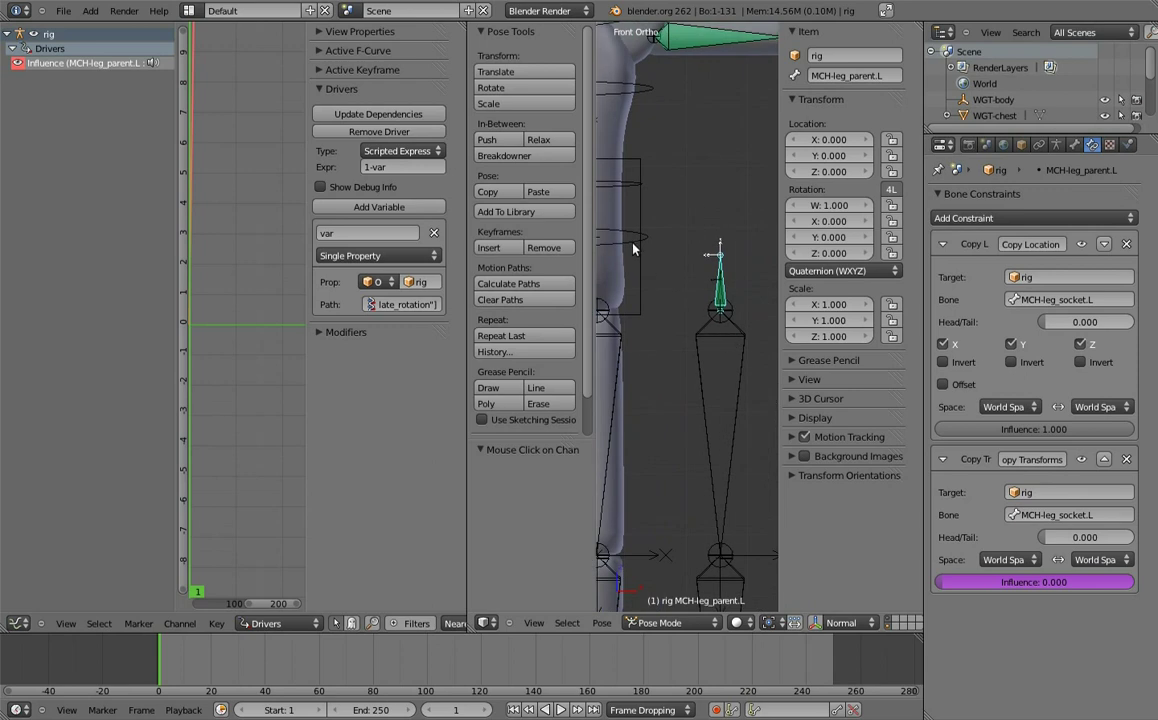
key("r")
left_click(685, 220)
right_click(747, 217)
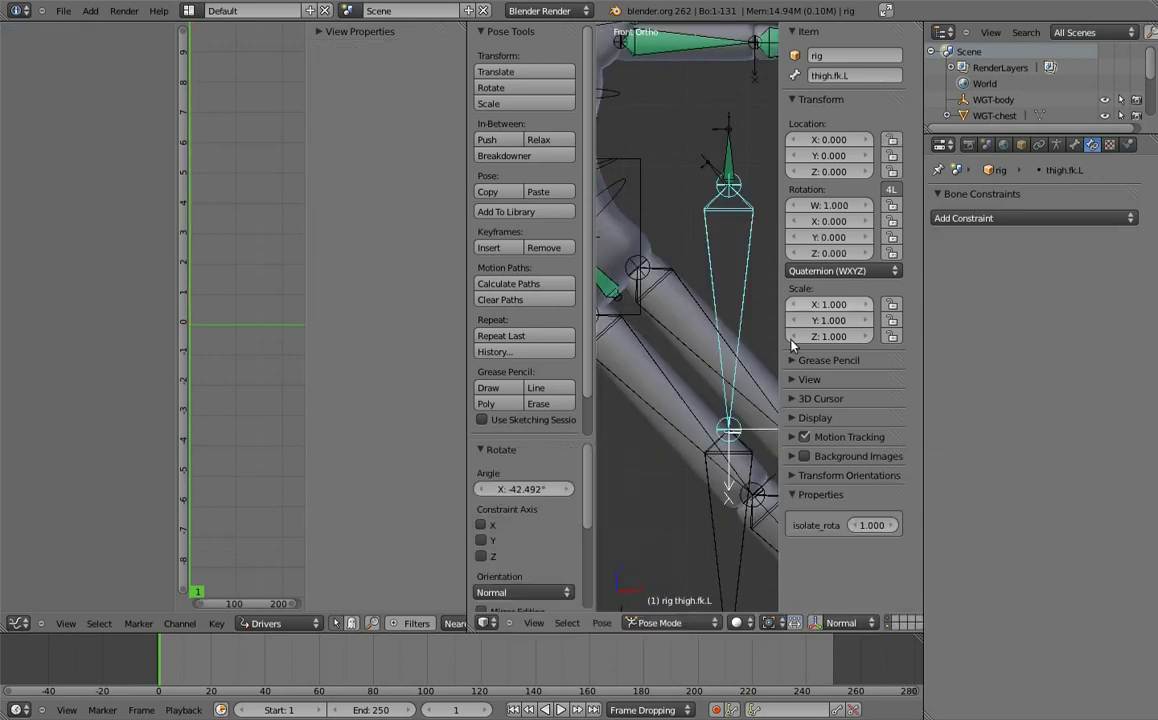
mouse_move(865, 525)
left_mouse_down()
mouse_move(375, 509)
mouse_move(895, 511)
left_mouse_up()
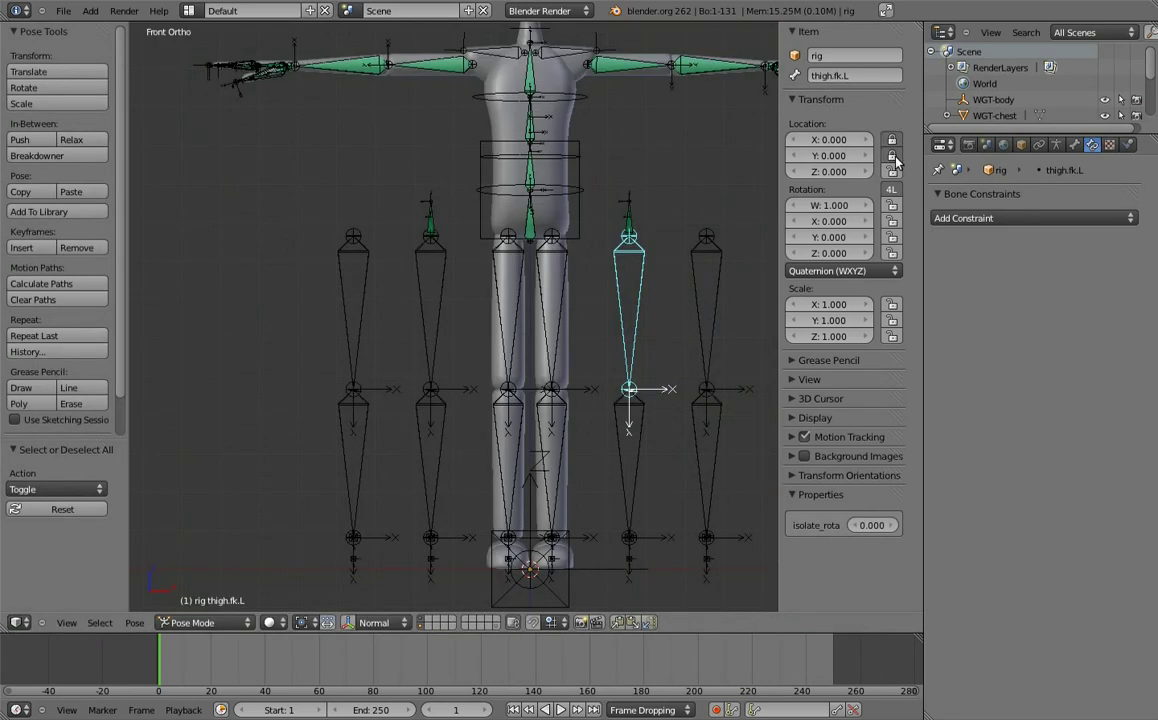
- Lock thigh.fk.R's Z location and set both FK shins to XYZ Euler, locking shin Y rotation
right_click(445, 282)
left_click(893, 172)
right_click(636, 422)
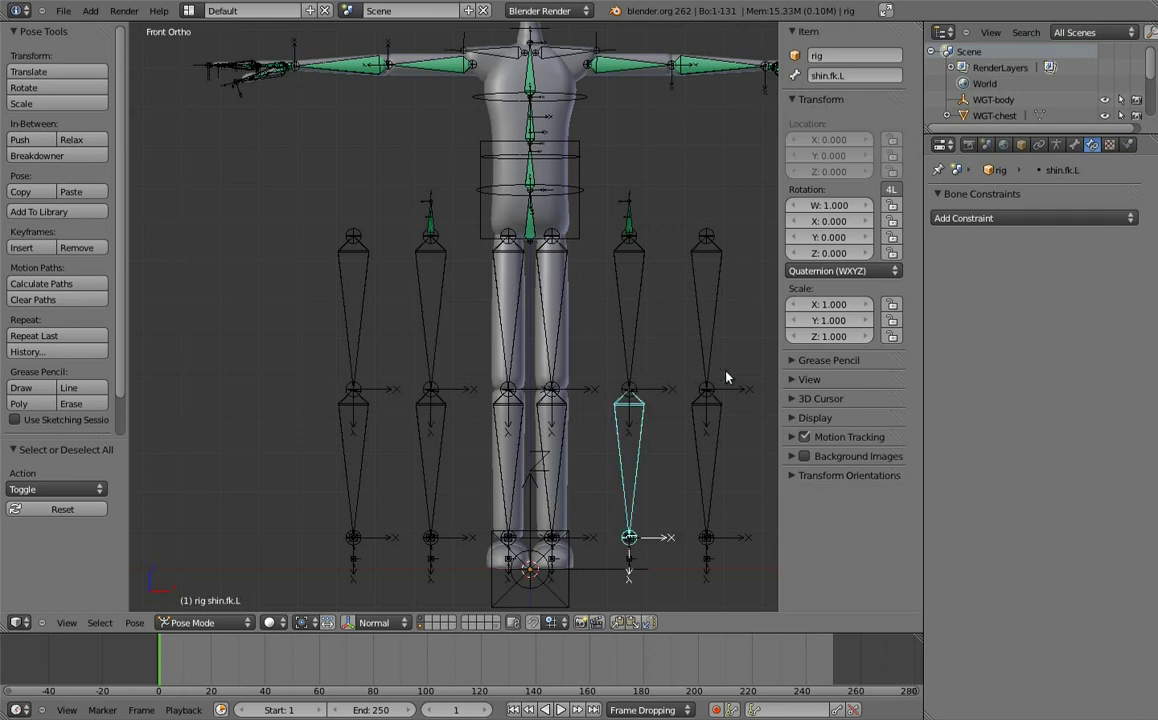
left_click(855, 271)
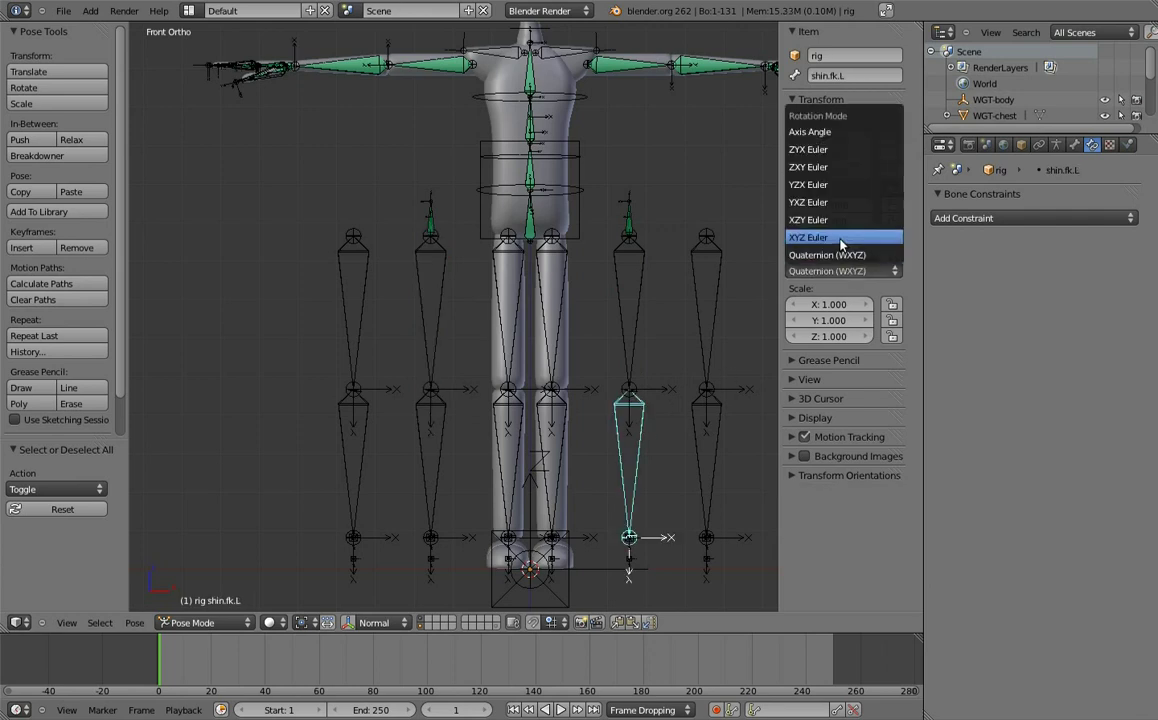
left_click(850, 254)
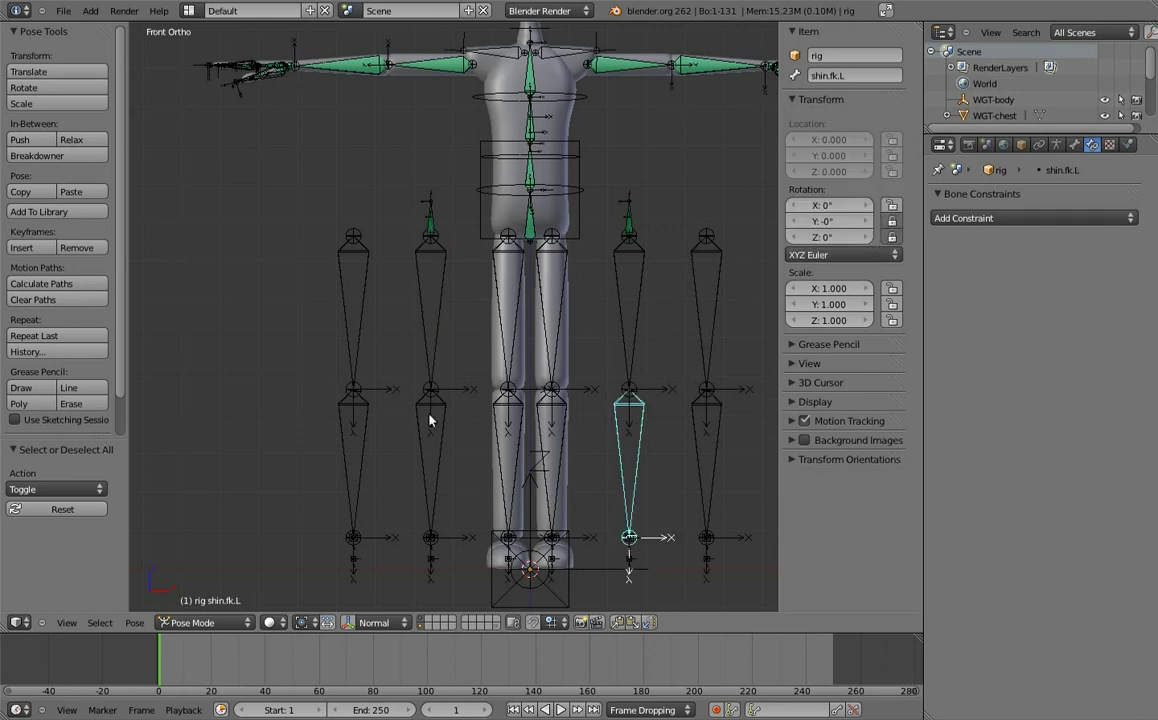
right_click(430, 420)
left_click(850, 271)
left_click(890, 240)
left_click(891, 222)
- Lock the X, Y and Z location of toe.fk.L and toe.fk.R
scroll(600, 277, "down", 5, "shift")
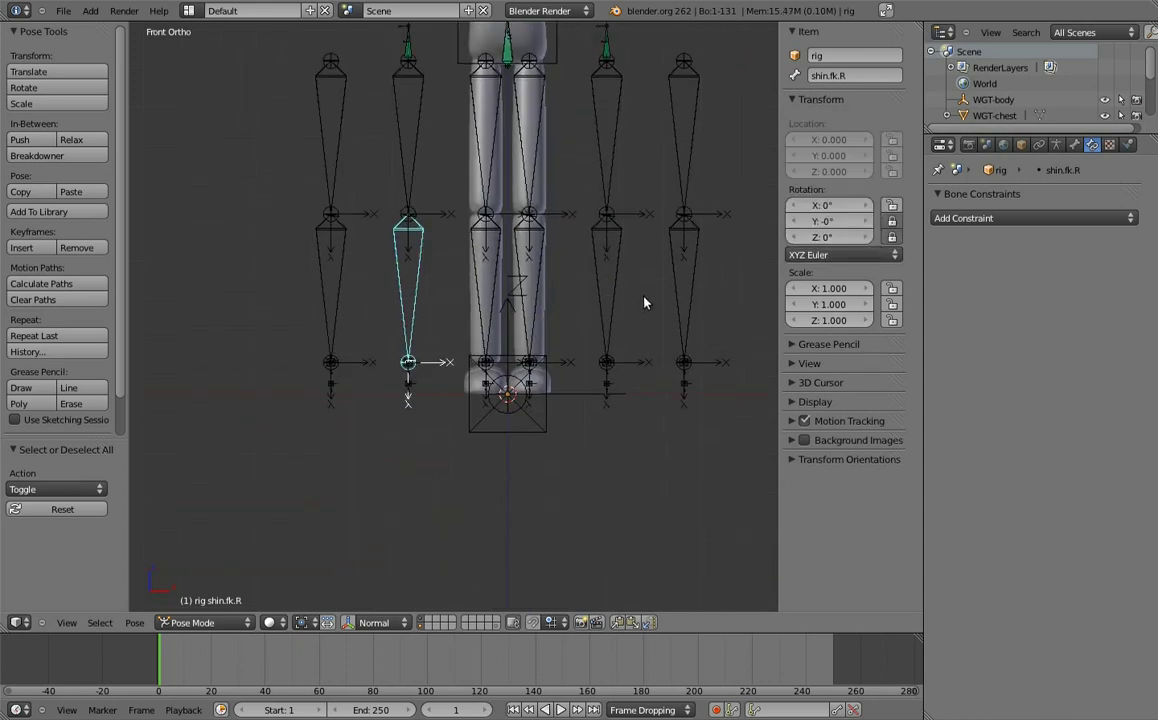
scroll(644, 302, "down", 2, "ctrl")
middle_click_drag(615, 353, 667, 417)
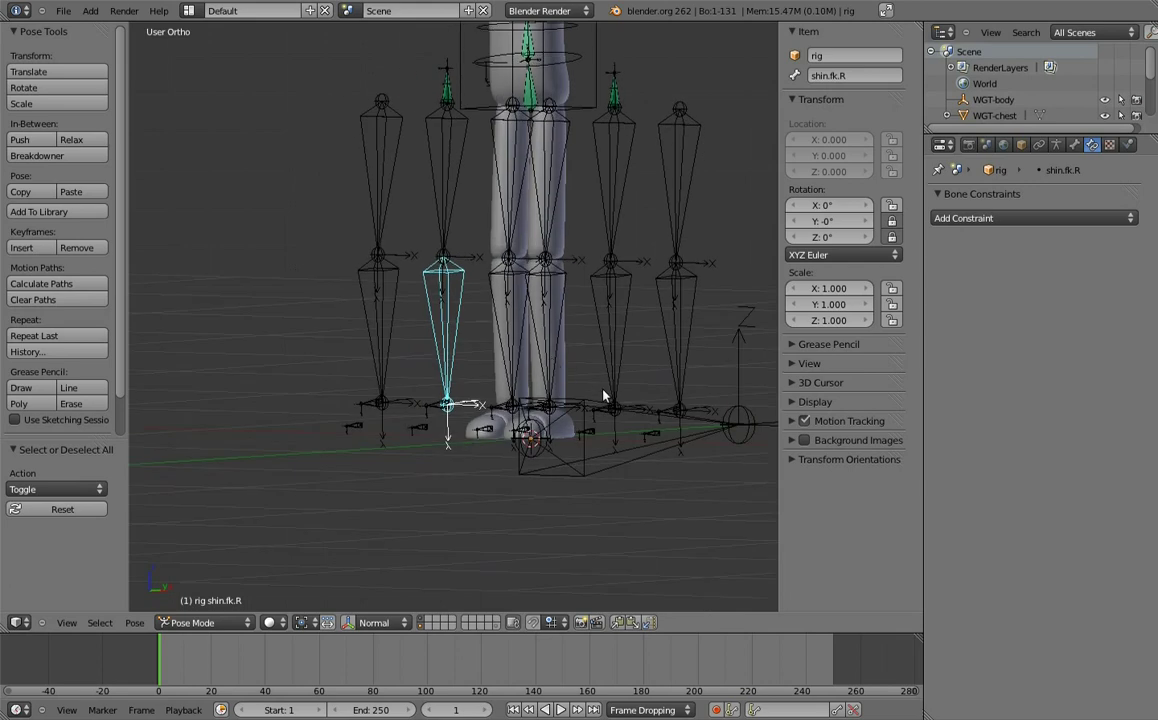
right_click(659, 421)
right_click(659, 421)
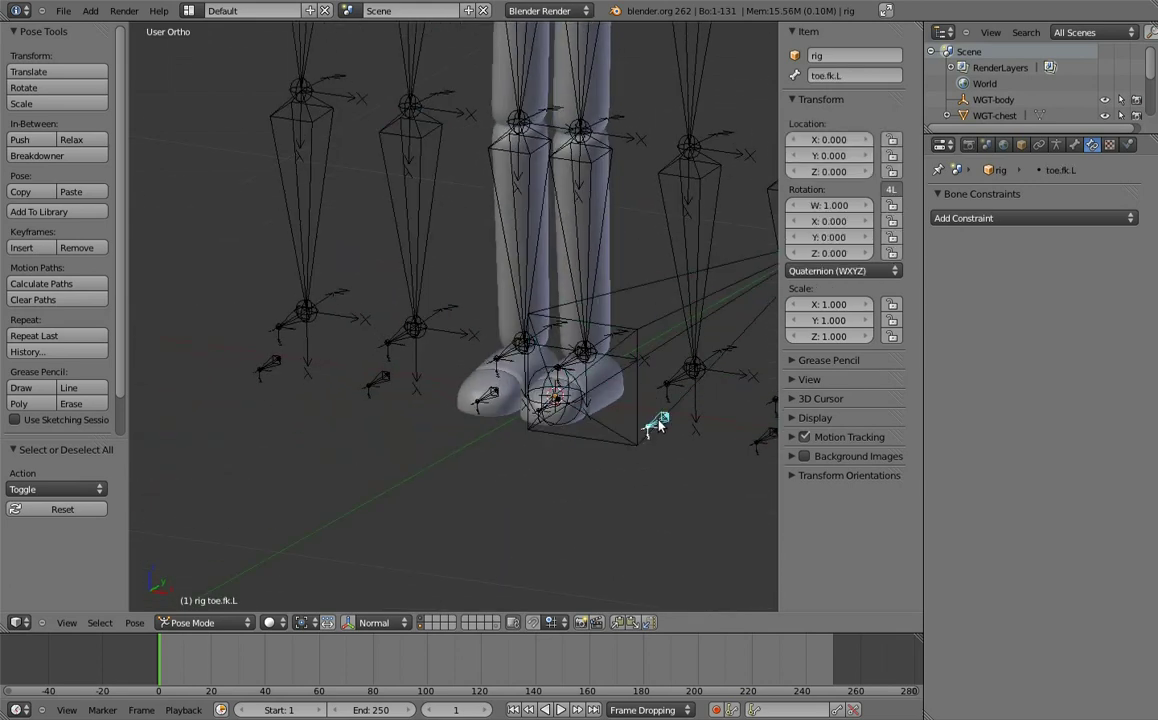
left_click_drag(888, 141, 890, 172)
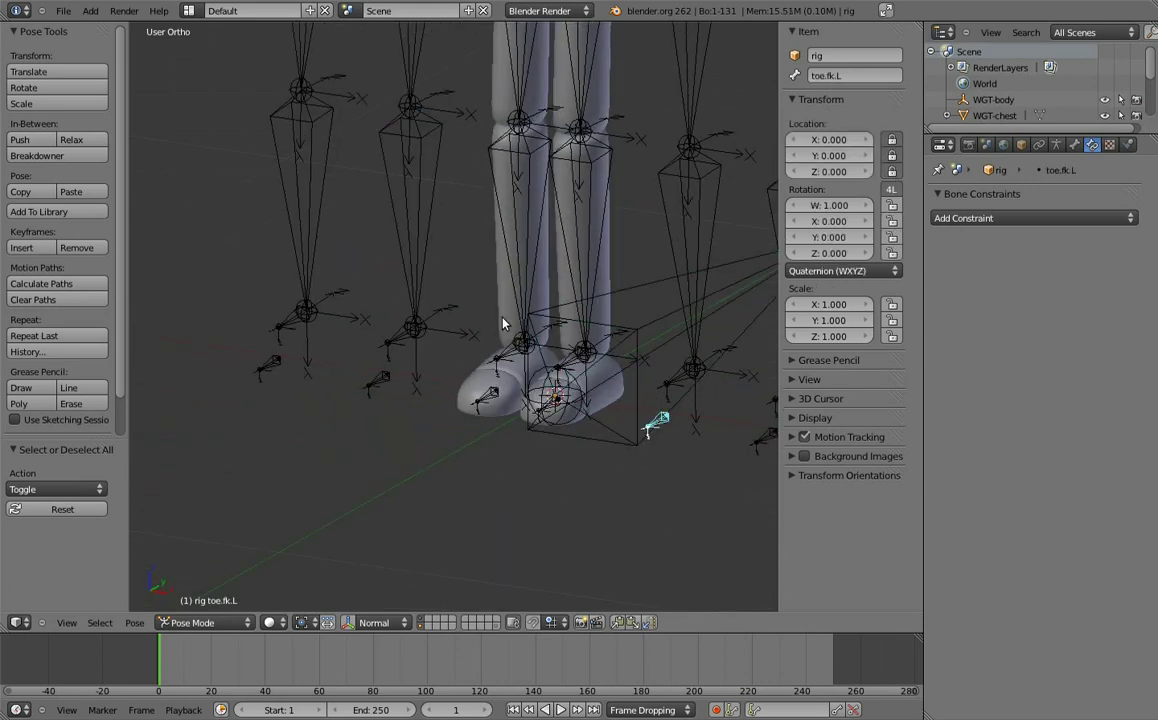
right_click(377, 381)
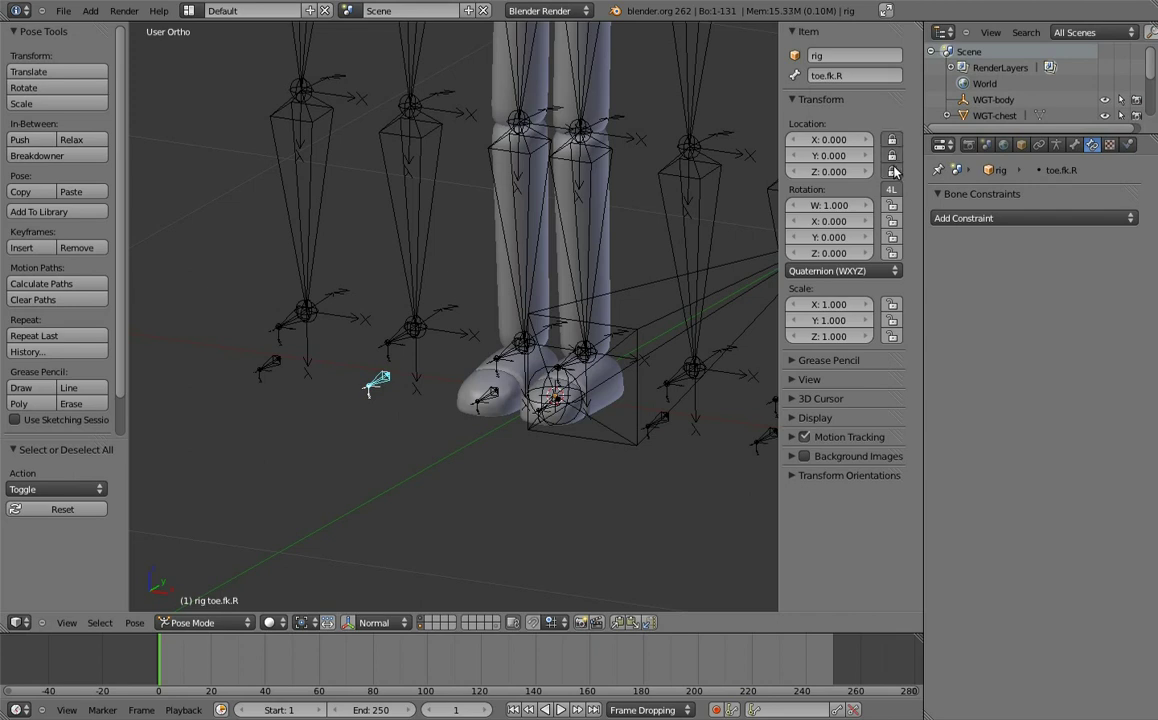
middle_click_drag(613, 313, 628, 328, "shift")
- Set the rotation mode of toe.fk.R and toe.fk.L to YZX Euler
left_click(835, 271)
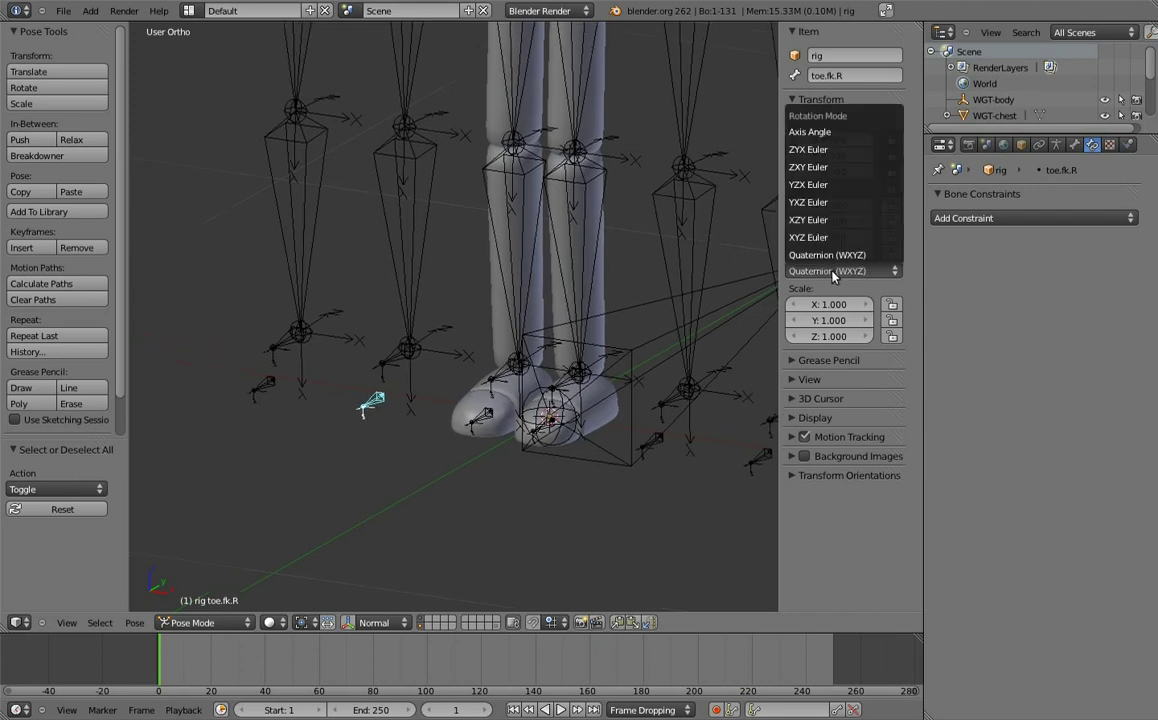
left_click(821, 190)
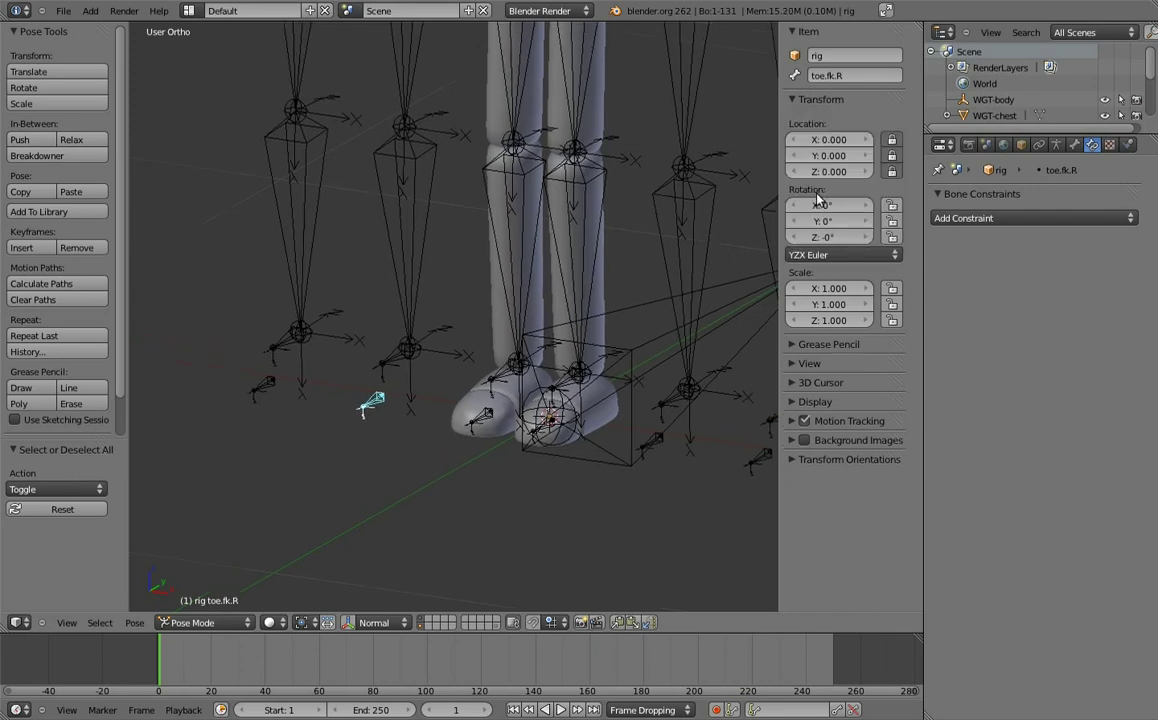
right_click(651, 446)
left_click(829, 271)
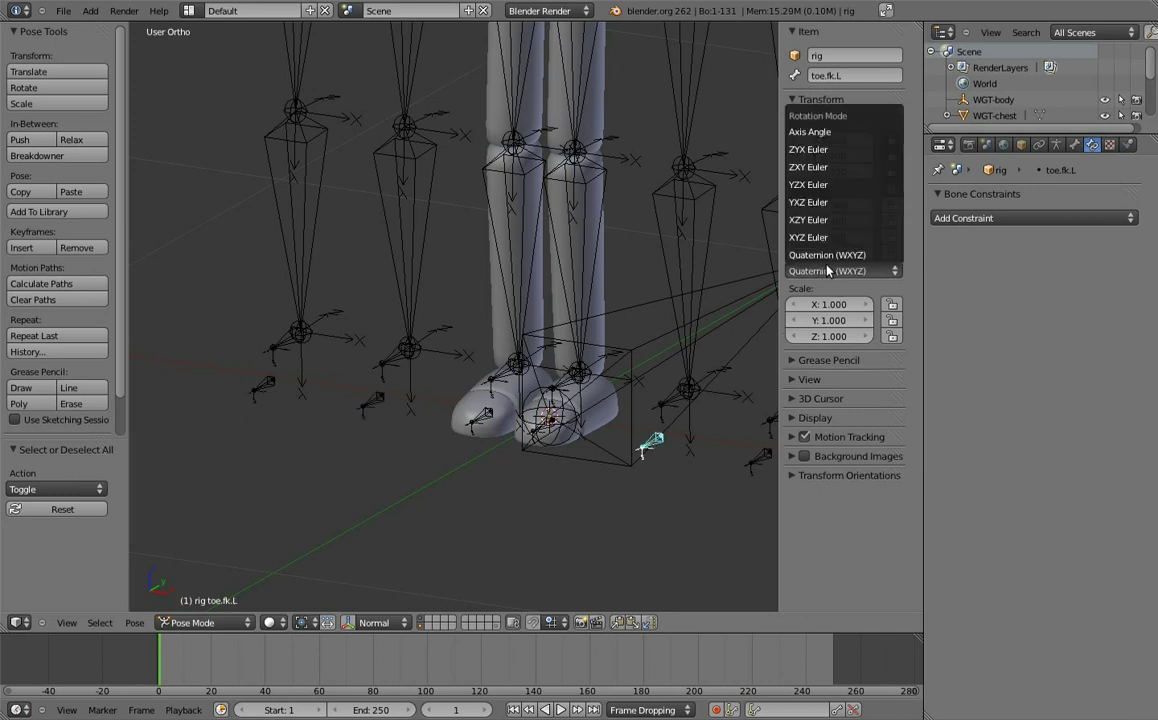
left_click(826, 190)
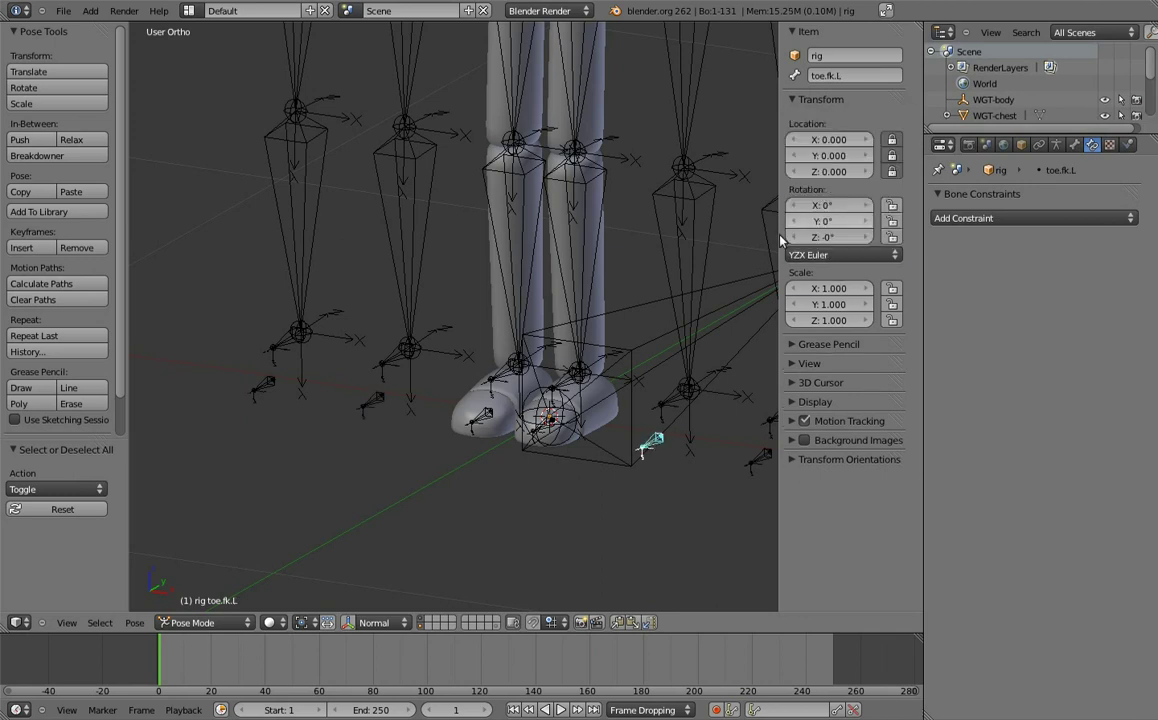
middle_click_drag(744, 362, 619, 337, "shift")
- Clear foot.ik.L's parent in Edit Mode, then return to Pose Mode
right_click(680, 375)
key("Tab")
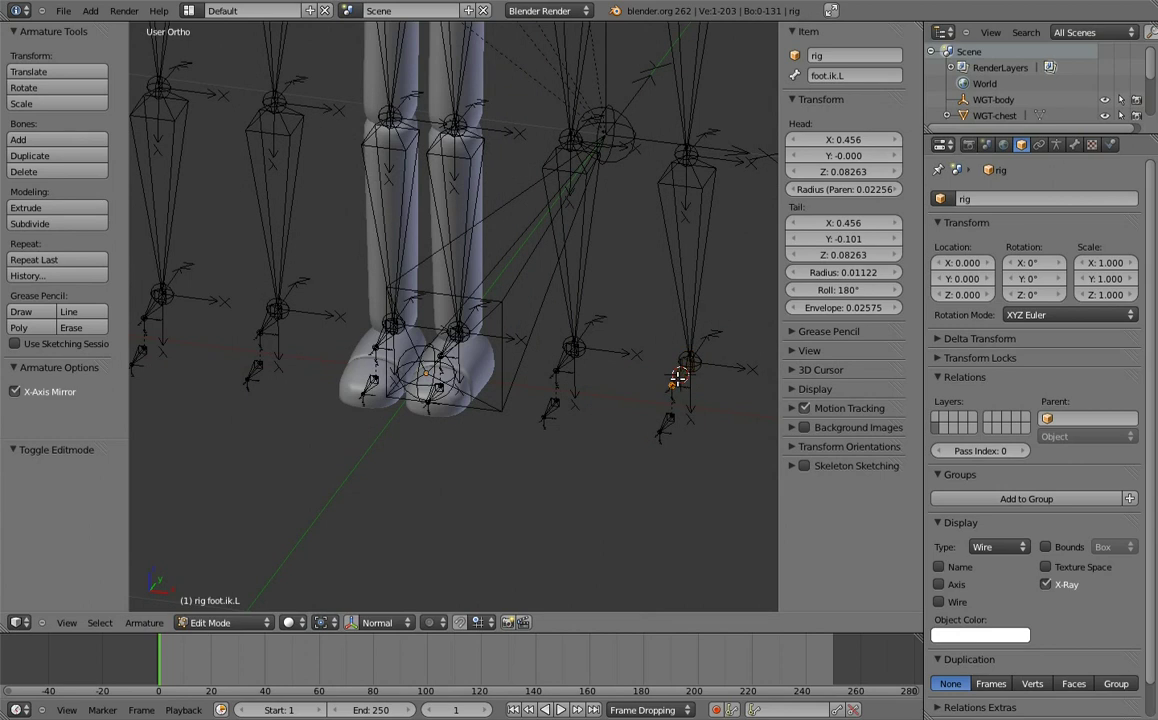
key("alt+p")
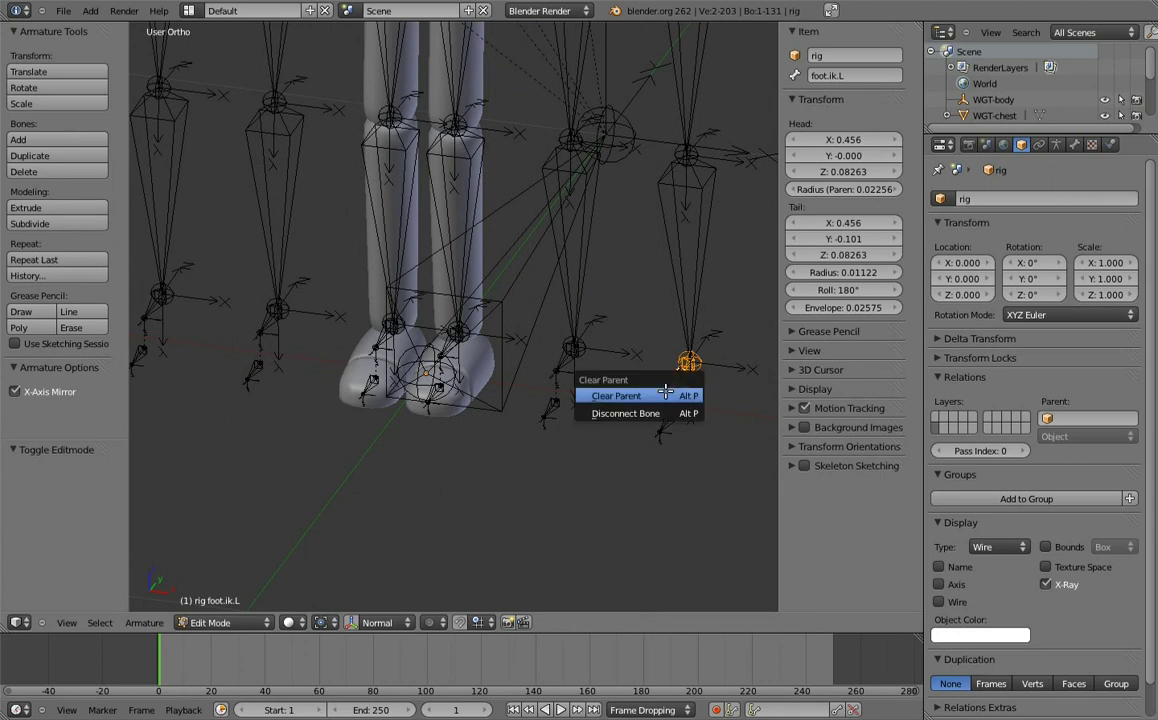
left_click(620, 358)
mouse_move(684, 380)
middle_mouse_down("shift")
mouse_move(686, 400)
mouse_move(698, 315)
middle_mouse_up("shift")
key("ctrl+Tab")
- Add an IK constraint to MCH-shin.ik.L targeting foot.ik.L with chain length 2
right_click(698, 315)
key("ctrl+z")
right_click(700, 328, "shift")
key("shift+ctrl+c")
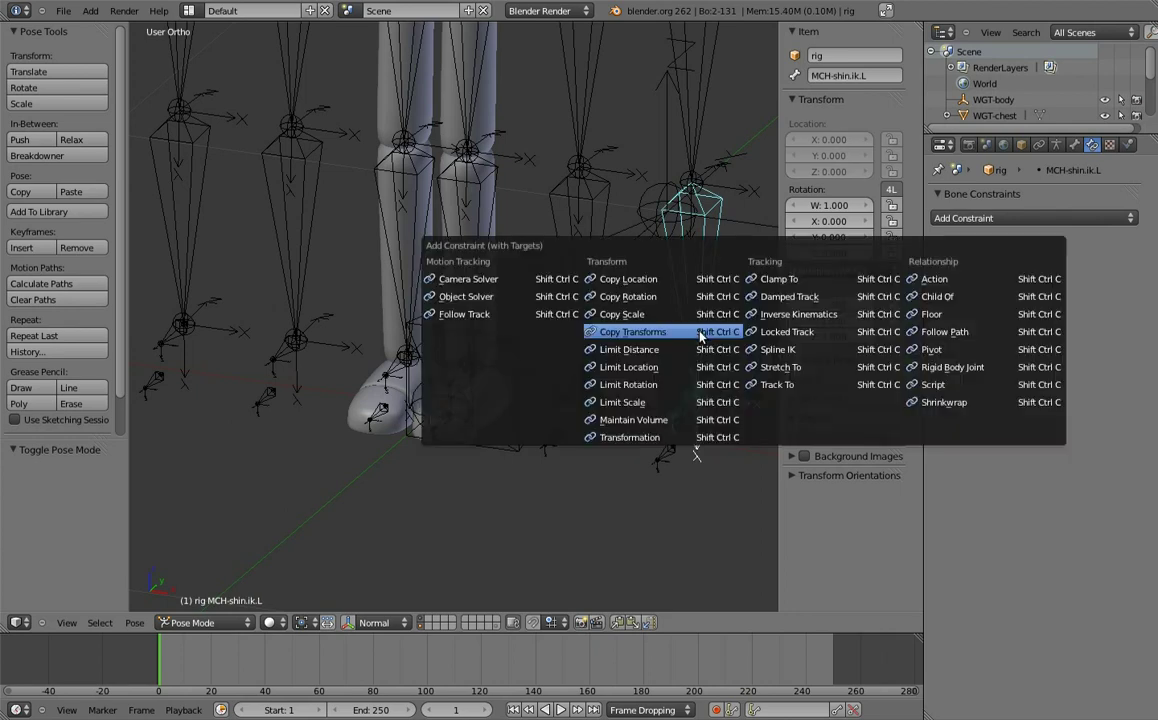
left_click(805, 322)
middle_click_drag(805, 322, 628, 290, "shift")
left_click(1024, 362)
left_click(1024, 362)
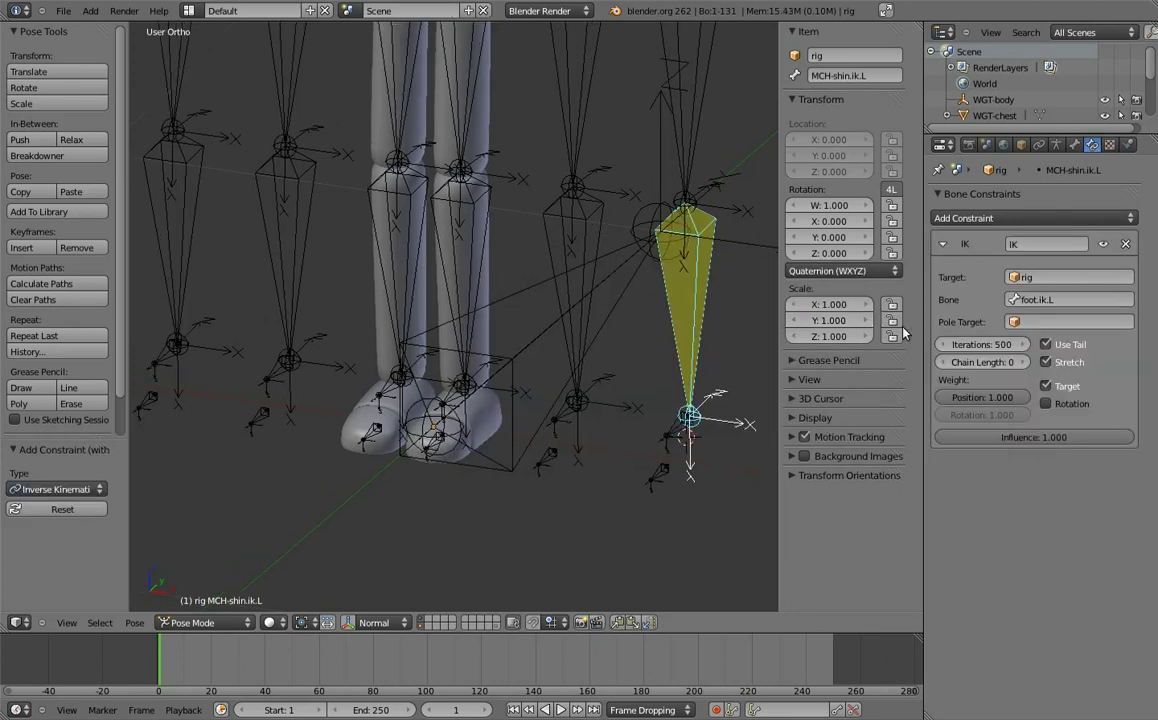
- Add an IK constraint to MCH-shin.ik.R targeting foot.ik.R with chain length 2
middle_click_drag(866, 350, 403, 344)
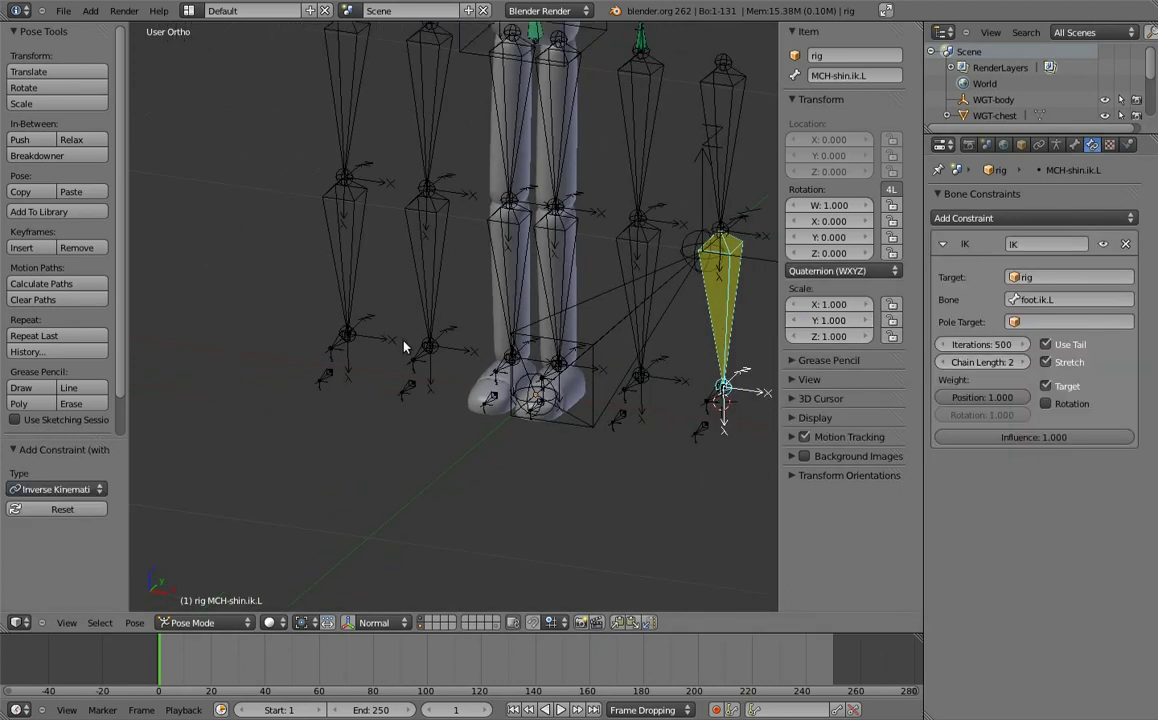
right_click(340, 338)
right_click(348, 298, "shift")
key("shift+ctrl+c")
left_click(350, 294)
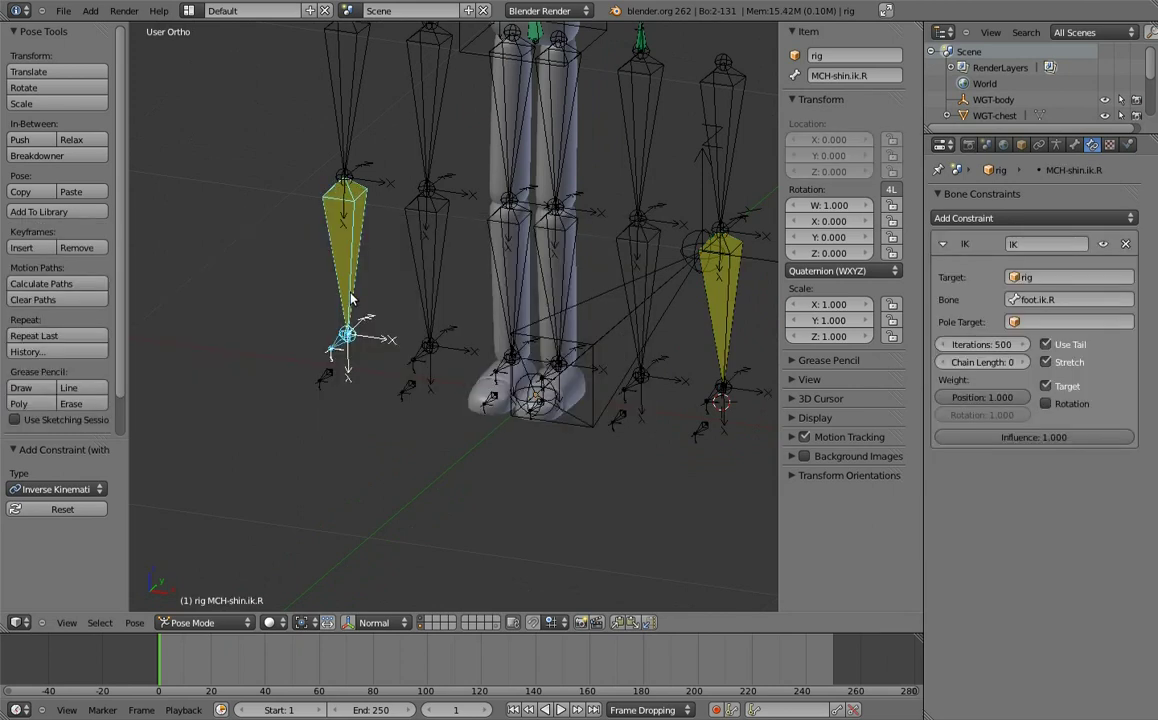
left_click(1024, 362)
left_click(1024, 362)
- Inspect MCH-shin.ik.L's bone inverse kinematics settings, then enter Edit Mode in side view
right_click(718, 332)
left_click(1073, 146)
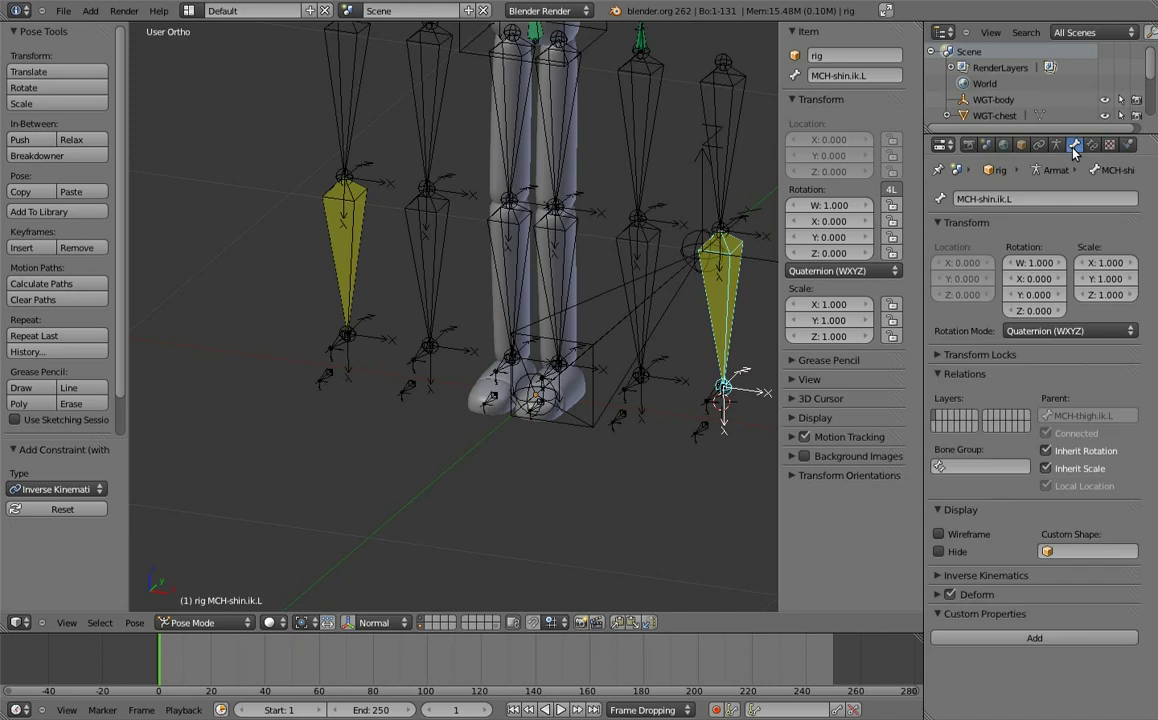
left_click(945, 578)
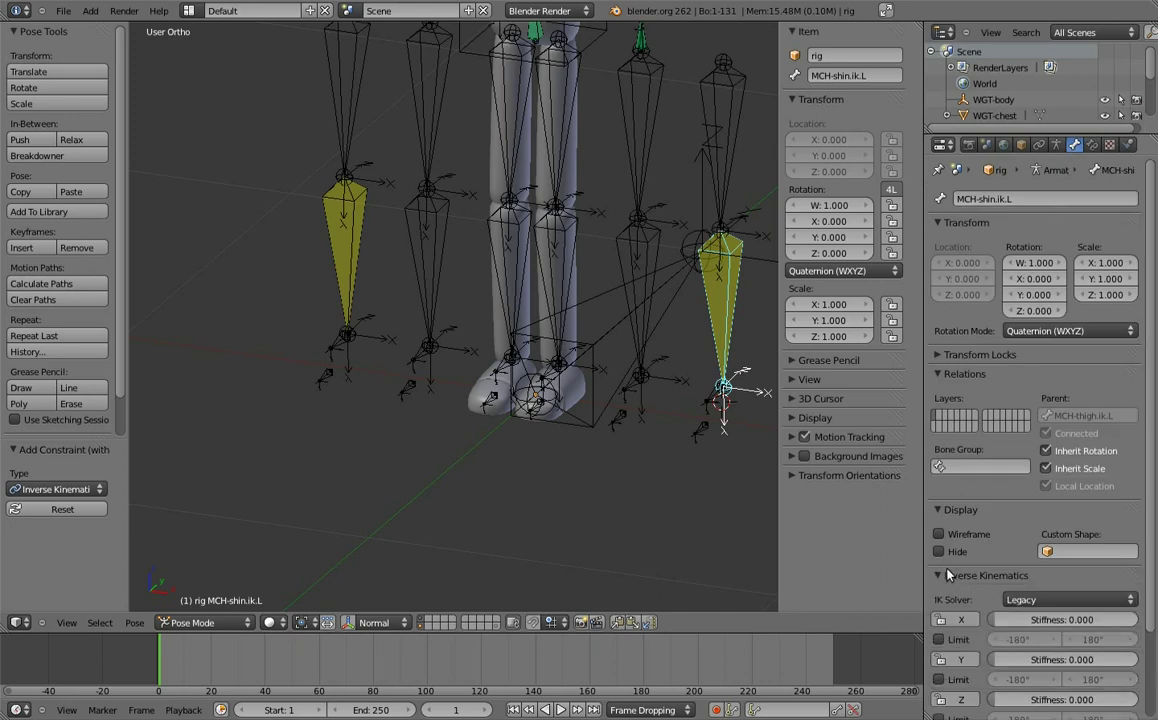
scroll(955, 585, "down", 3)
key("KP_3")
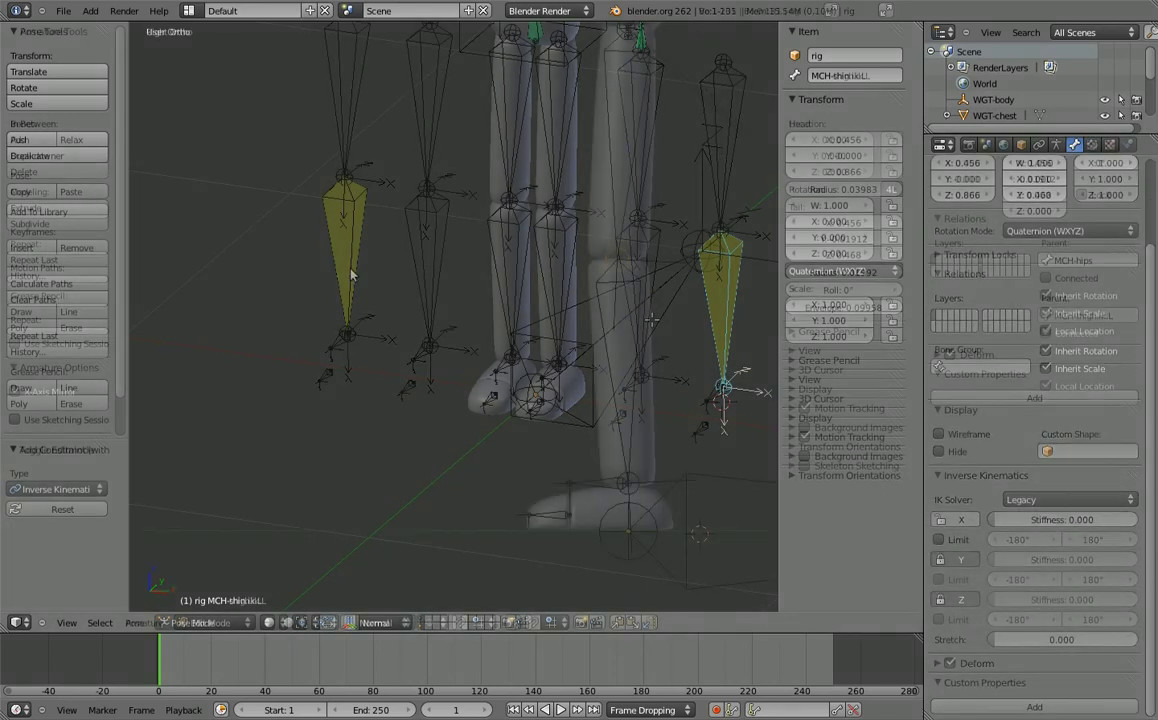
key("Tab")
scroll(657, 310, "up", 5)
- Extrude a short bone from the knee and name it knee_target.L
right_click(592, 283)
key("e")
left_click(623, 309)
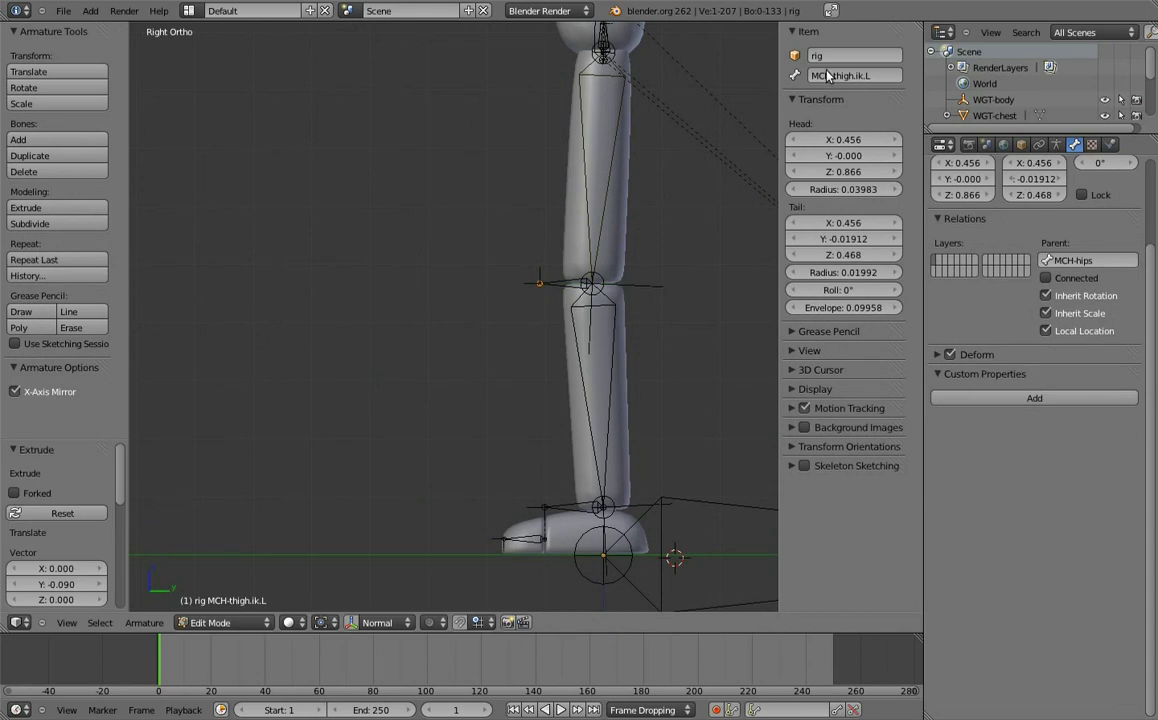
right_click(564, 284)
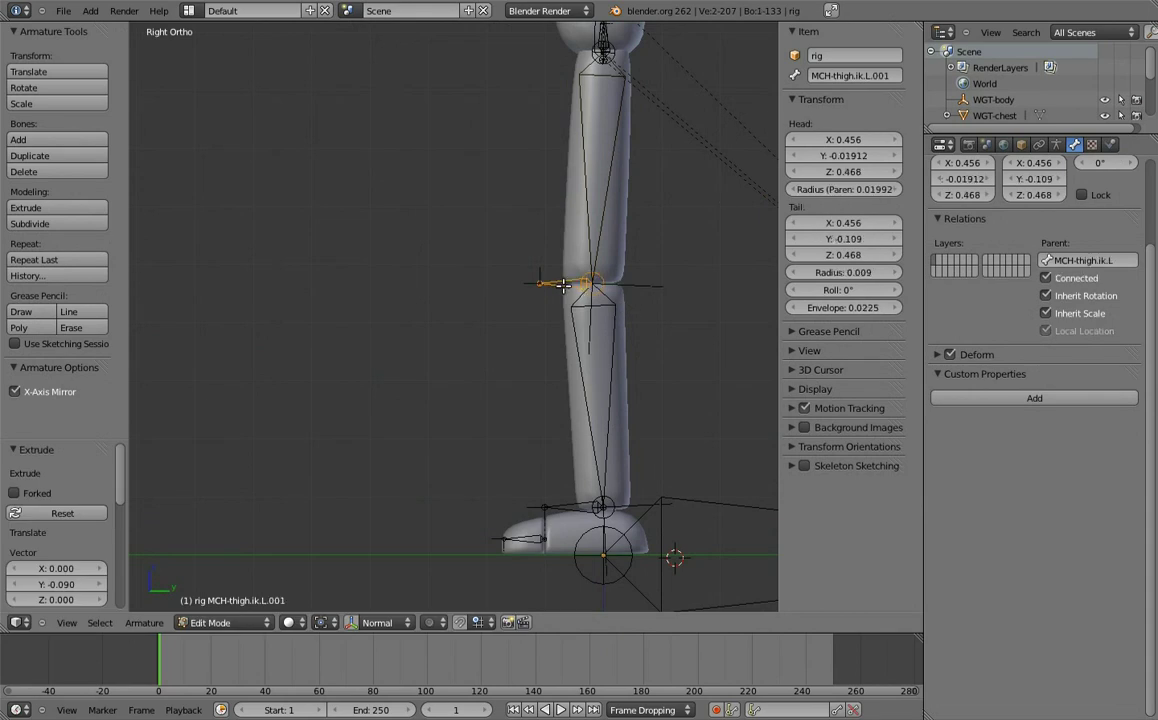
middle_click_drag(598, 153, 672, 174)
left_click(831, 79)
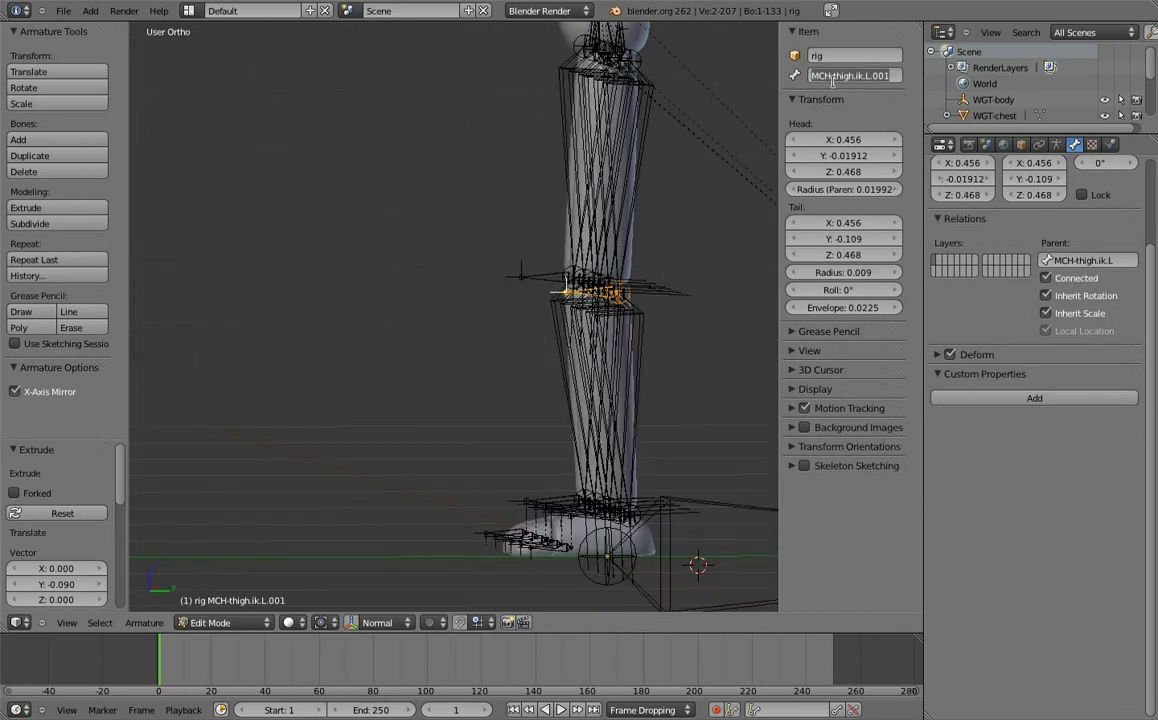
type("knee_target.L")
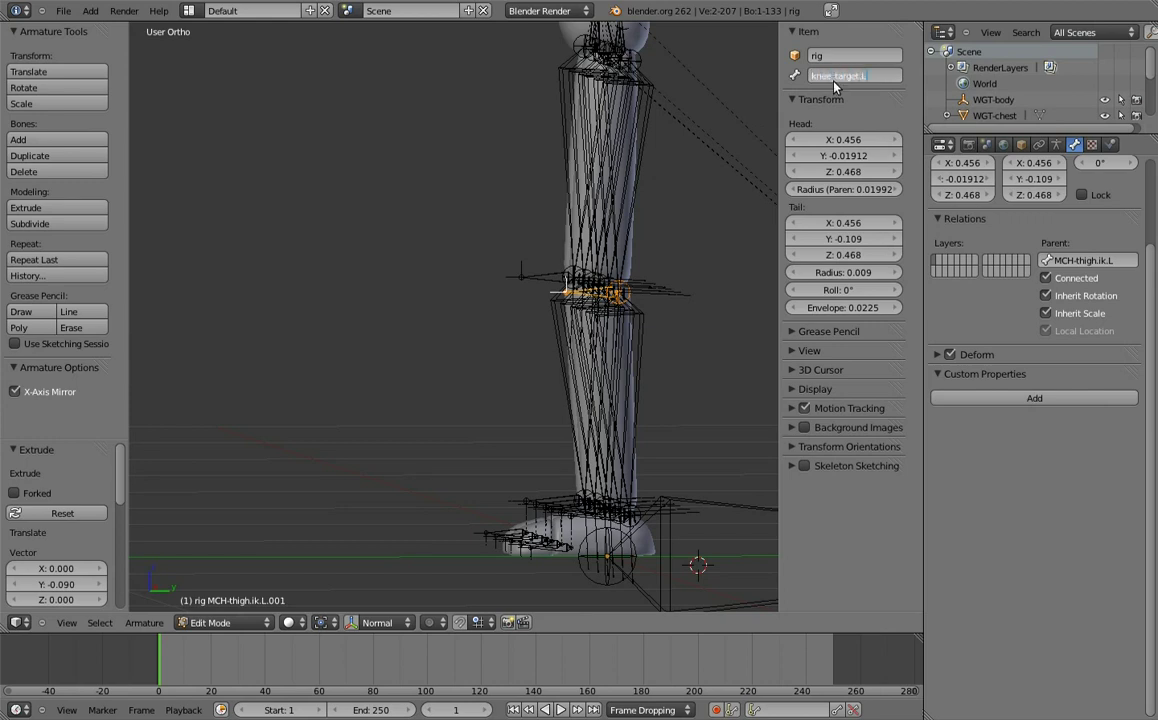
key("Return")
- Rename the right leg's short knee bone to knee_target.R
right_click(547, 272)
left_click(851, 77)
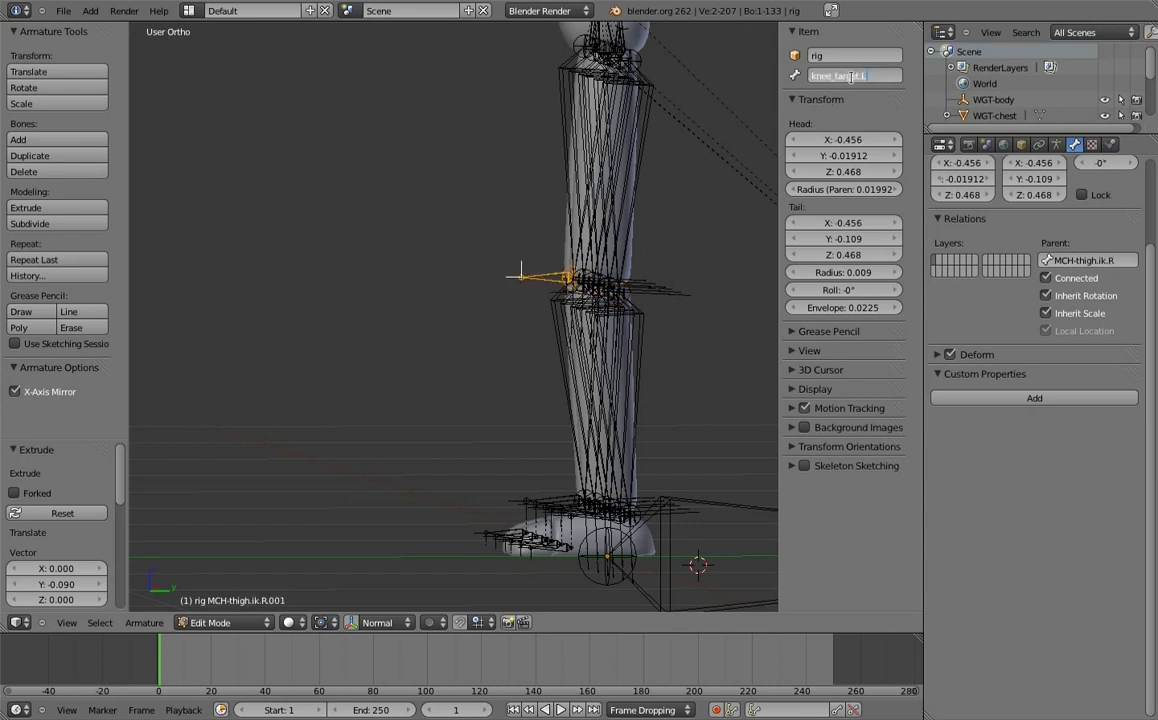
key("BackSpace")
type("R")
key("Return")
middle_click_drag(539, 231, 582, 287)
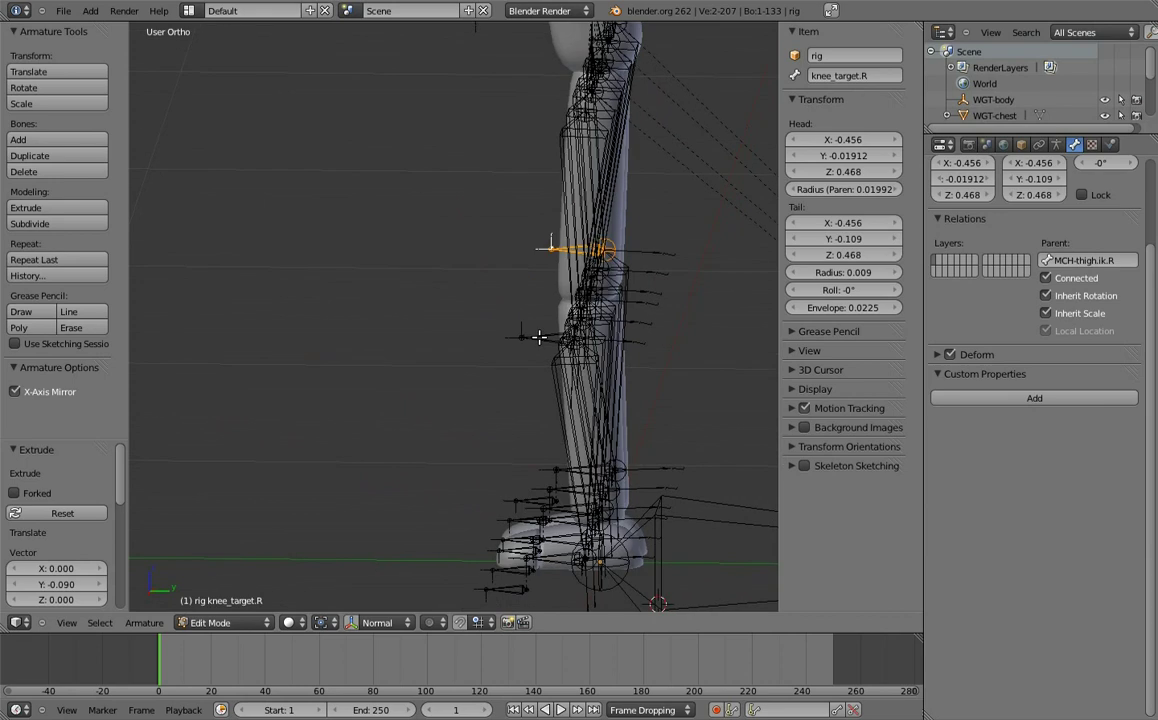
- Clear knee_target.L's parent and move it 0.3 units forward along Y
right_click(528, 337)
key("alt+p")
left_click(470, 321)
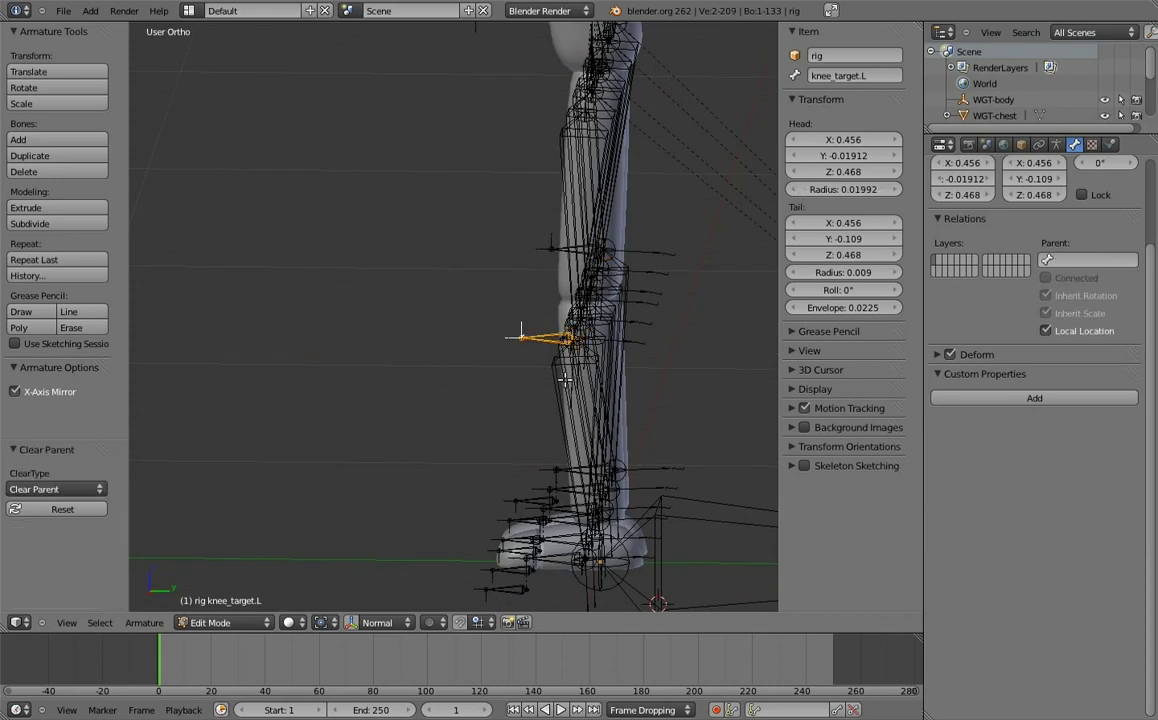
key("KP_3")
middle_click_drag(565, 380, 614, 331, "shift")
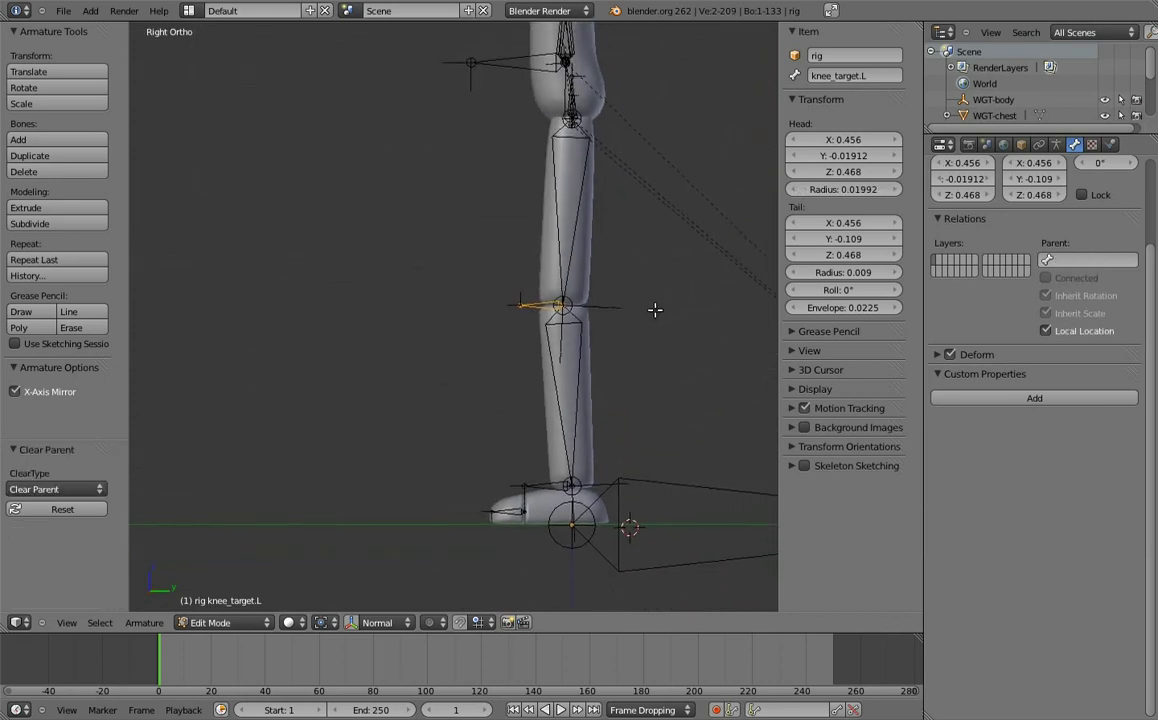
key("g")
key("y")
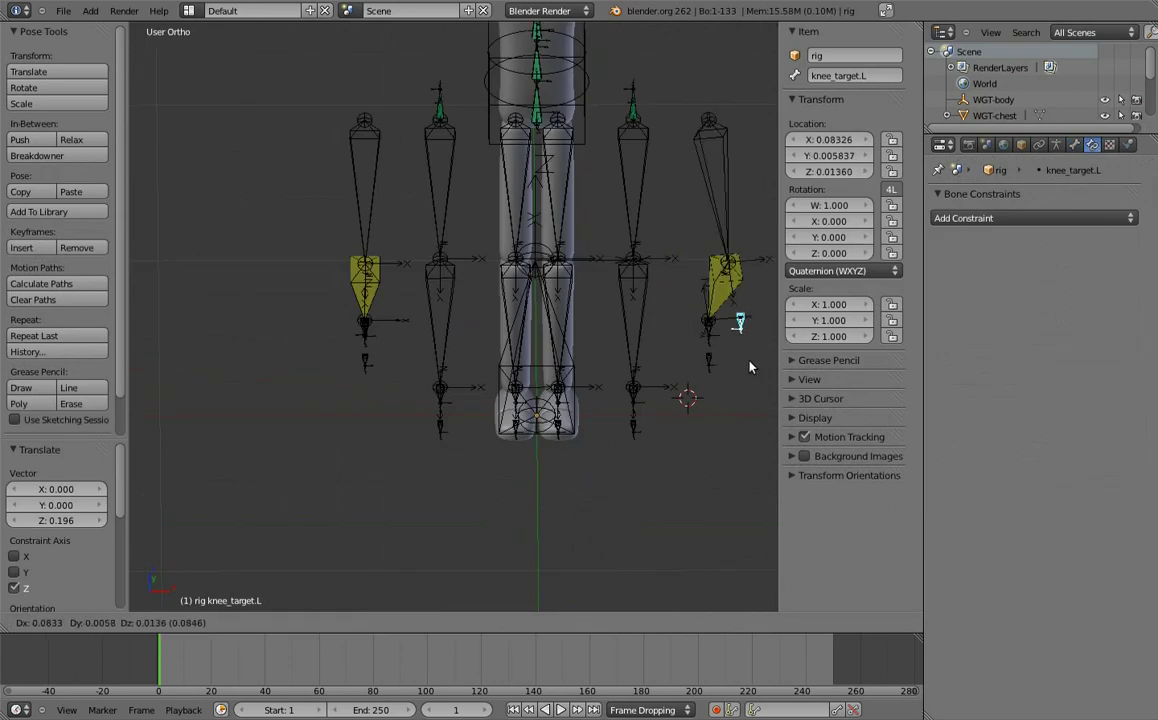
left_click(750, 367)
- Test-move the right foot IK bone and knee_target.R, cancelling both moves
right_click(365, 325)
middle_click_drag(445, 341, 313, 344)
key("g")
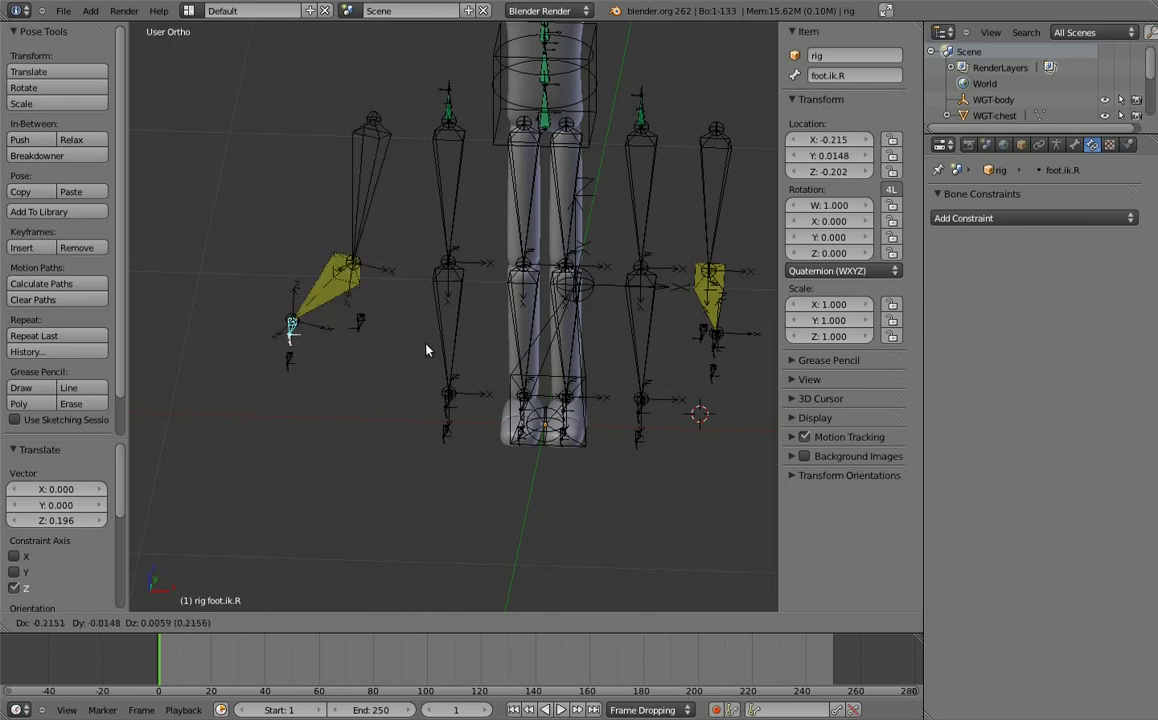
key("Escape")
right_click(364, 323)
key("g")
key("Escape")
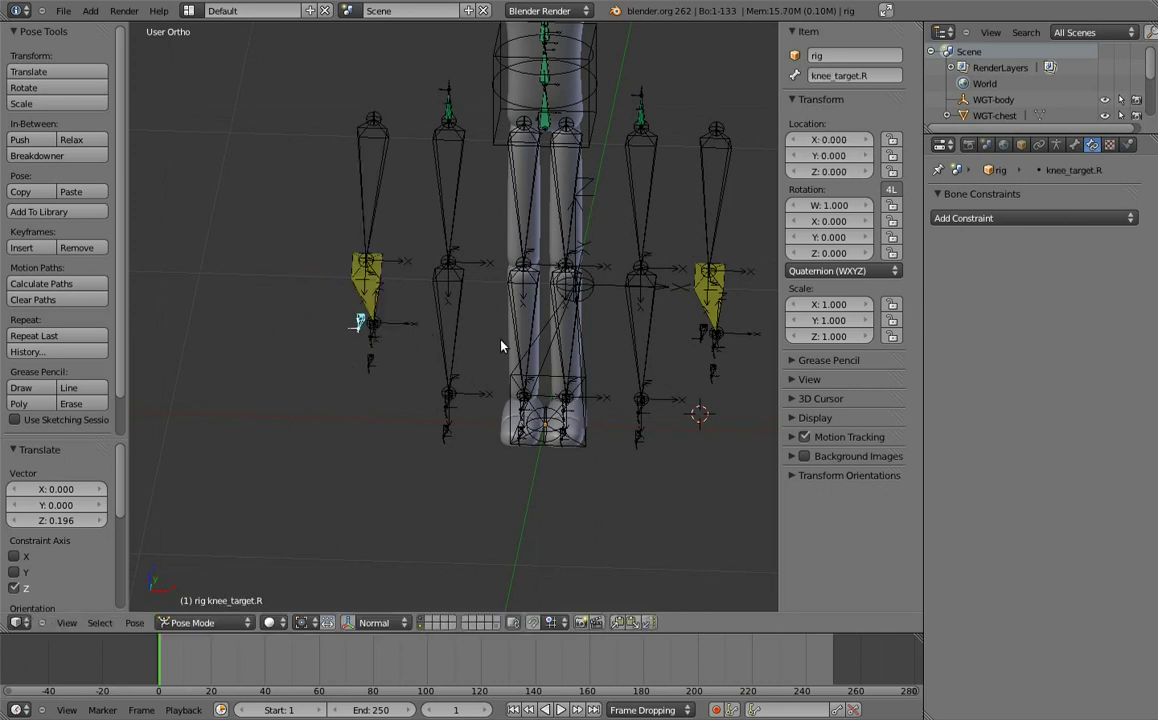
- Clear the pose rotation and scale of all bones
scroll(502, 346, "down", 2)
key("a")
key("alt+r")
key("alt+s")
key("a")
mouse_move(630, 343)
middle_mouse_down()
mouse_move(680, 344)
mouse_move(561, 305)
middle_mouse_up()
right_click(555, 310)
- Add Copy Rotation constraints so thigh.L and shin.L follow thigh.fk.L and shin.fk.L
right_click(510, 330, "shift")
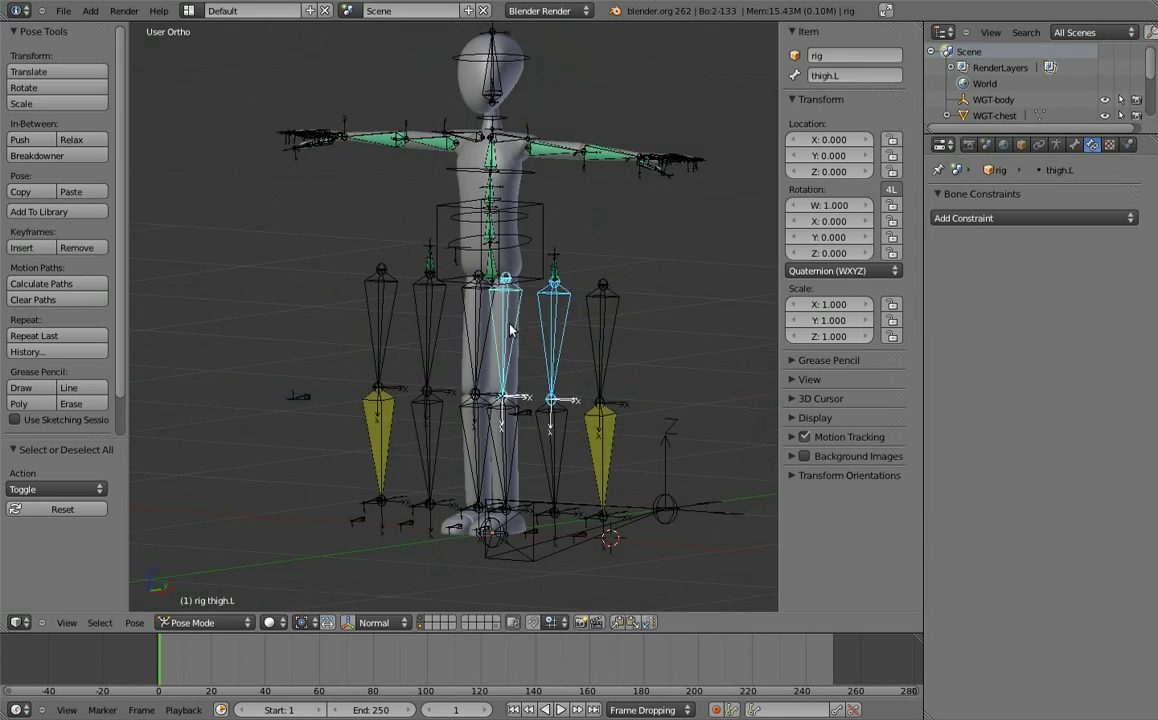
key("shift+ctrl+c")
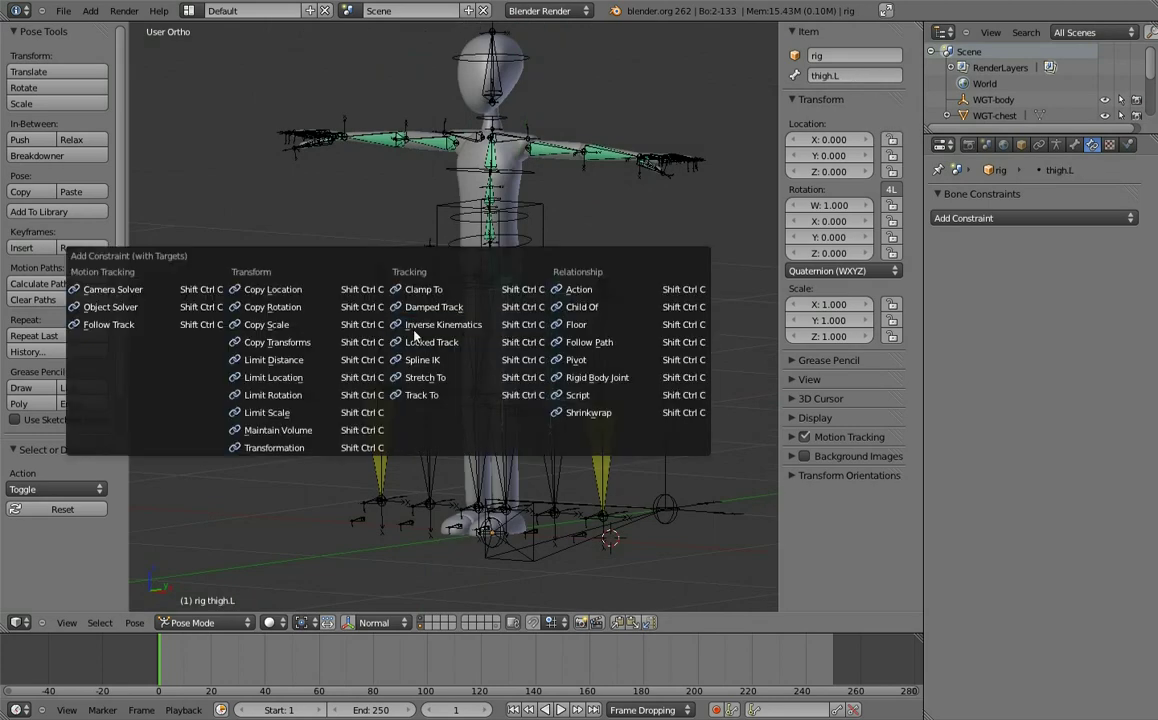
left_click(290, 307)
right_click(553, 450)
right_click(504, 435, "shift")
key("shift+ctrl+c")
left_click(490, 430)
- Add Copy Rotation constraints so foot.L and toe.L follow foot.fk.L and toe.fk.L
scroll(530, 447, "up", 5)
mouse_move(517, 352)
middle_mouse_down()
mouse_move(549, 404)
mouse_move(521, 354)
mouse_move(470, 365)
mouse_move(583, 396)
mouse_move(498, 355)
middle_mouse_up()
right_click(521, 354)
right_click(413, 392, "shift")
key("shift+ctrl+c")
left_click(416, 396)
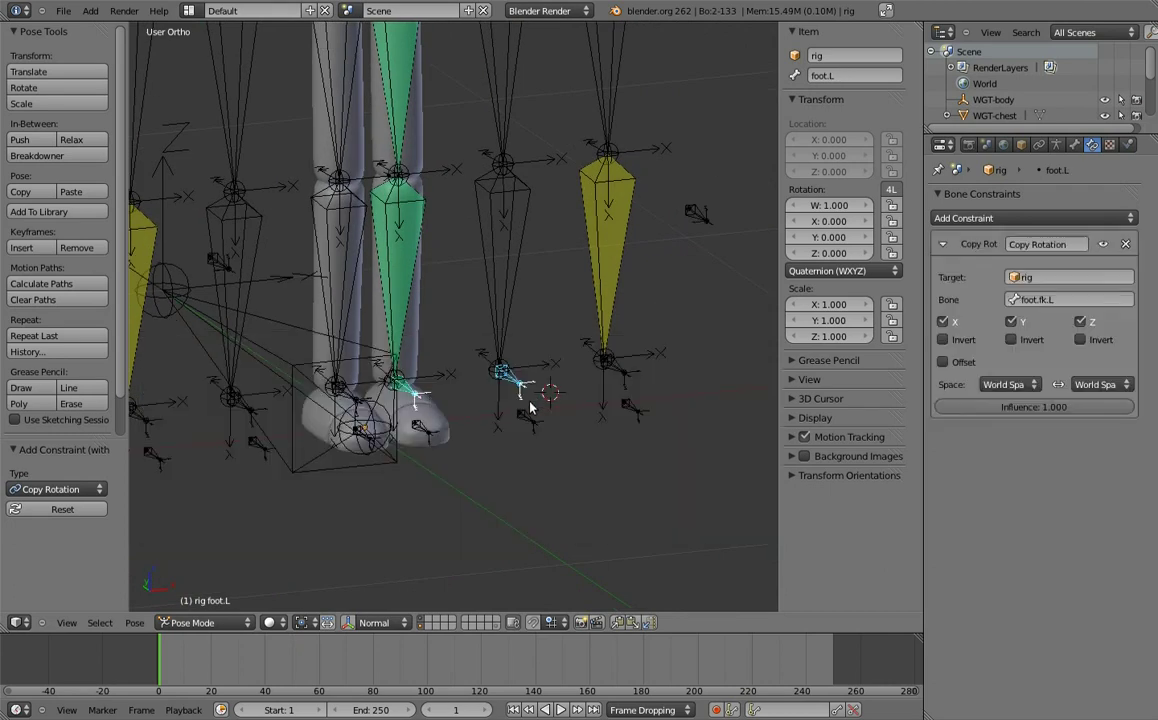
right_click(522, 418)
right_click(428, 431, "shift")
key("shift+ctrl+c")
left_click(428, 431)
- Add a Copy Rotation constraint on thigh.R targeting thigh.fk.R
mouse_move(428, 431)
middle_mouse_down()
mouse_move(481, 410)
mouse_move(344, 232)
middle_mouse_up()
right_click(344, 232)
right_click(417, 189, "shift")
key("shift+ctrl+c")
left_click(417, 189)
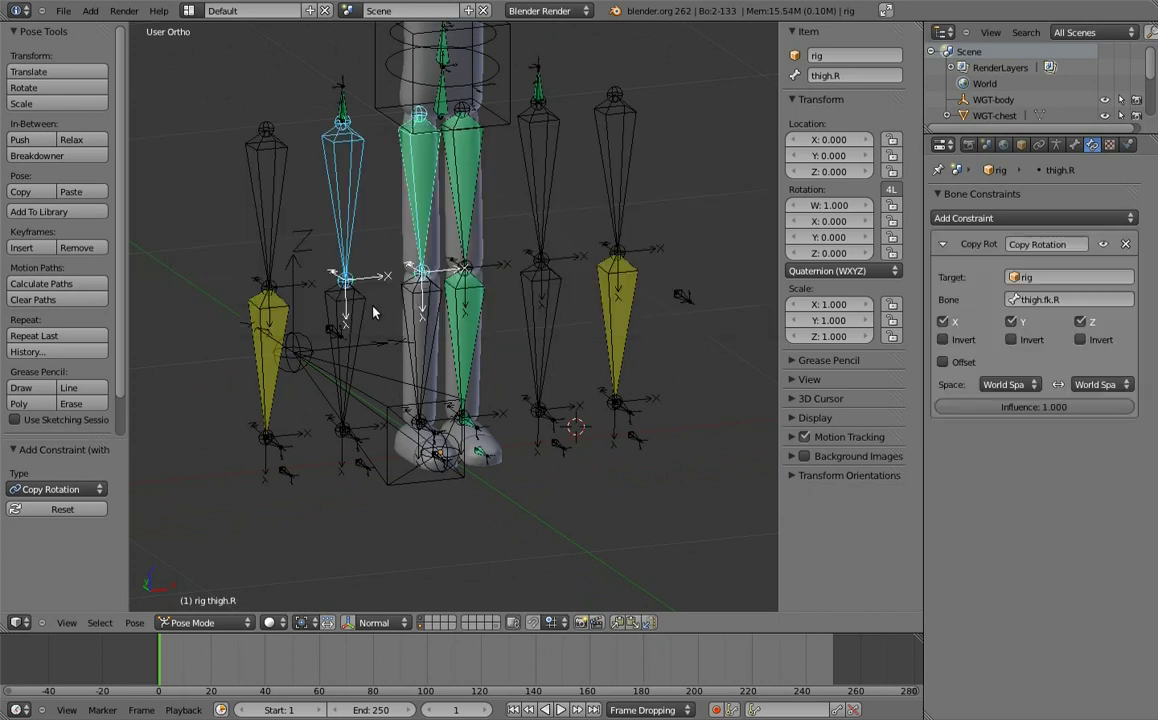
- Add Copy Rotation constraints on thigh.L and shin.L targeting MCH-thigh.ik.L and MCH-shin.ik.L
middle_click_drag(417, 189, 364, 197)
key("shift+ctrl+c")
left_click(364, 197)
key("shift+ctrl+c")
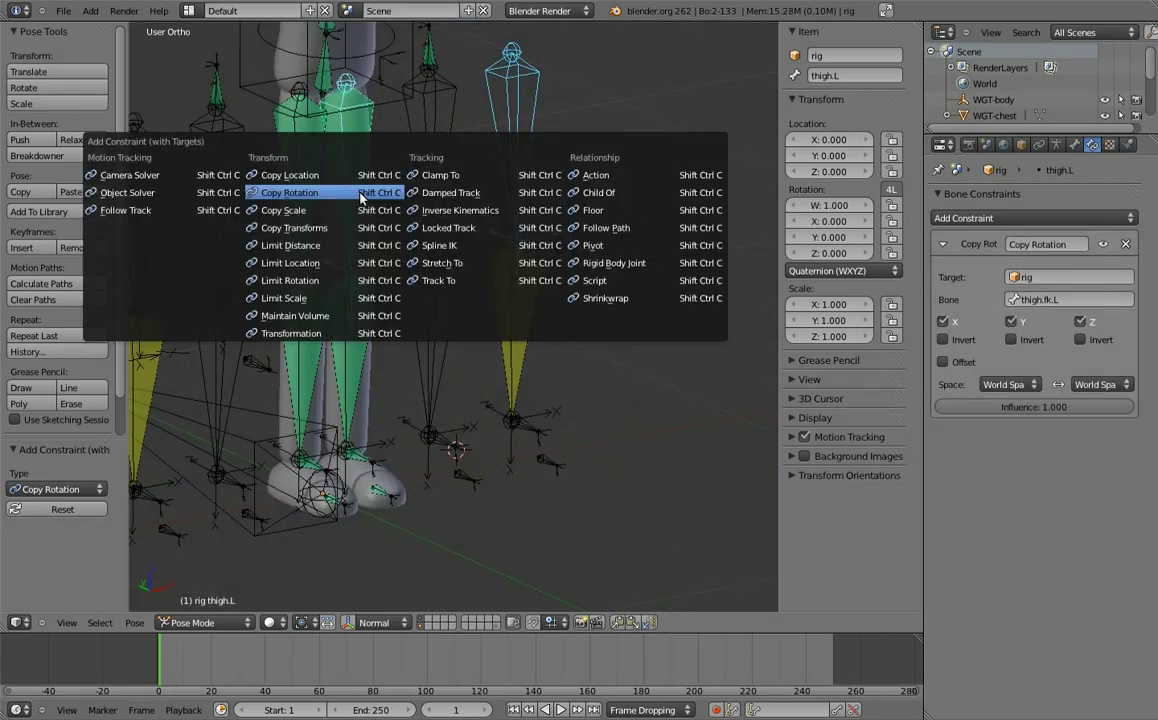
left_click(363, 197)
right_click(366, 318)
right_click(366, 318, "shift")
key("shift+ctrl+c")
left_click(444, 369)
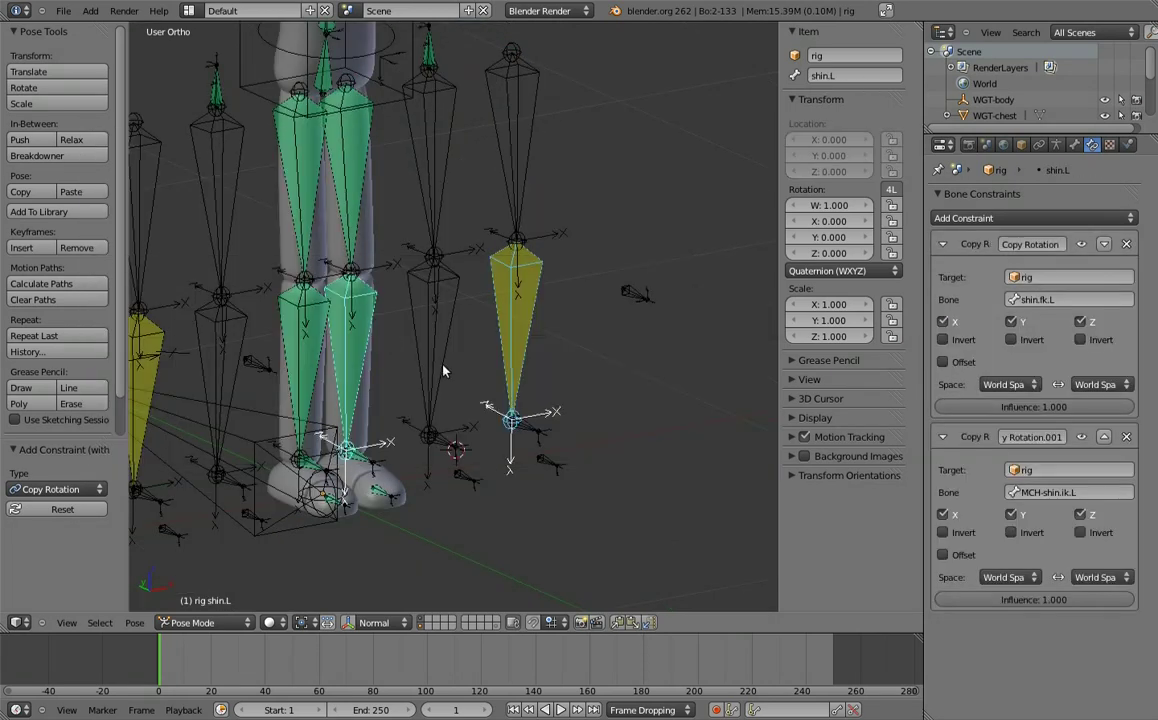
- Rename the leg bones' Copy Rotation constraints to FK and IK
right_click(517, 413)
middle_click_drag(517, 413, 480, 300)
right_click(487, 200)
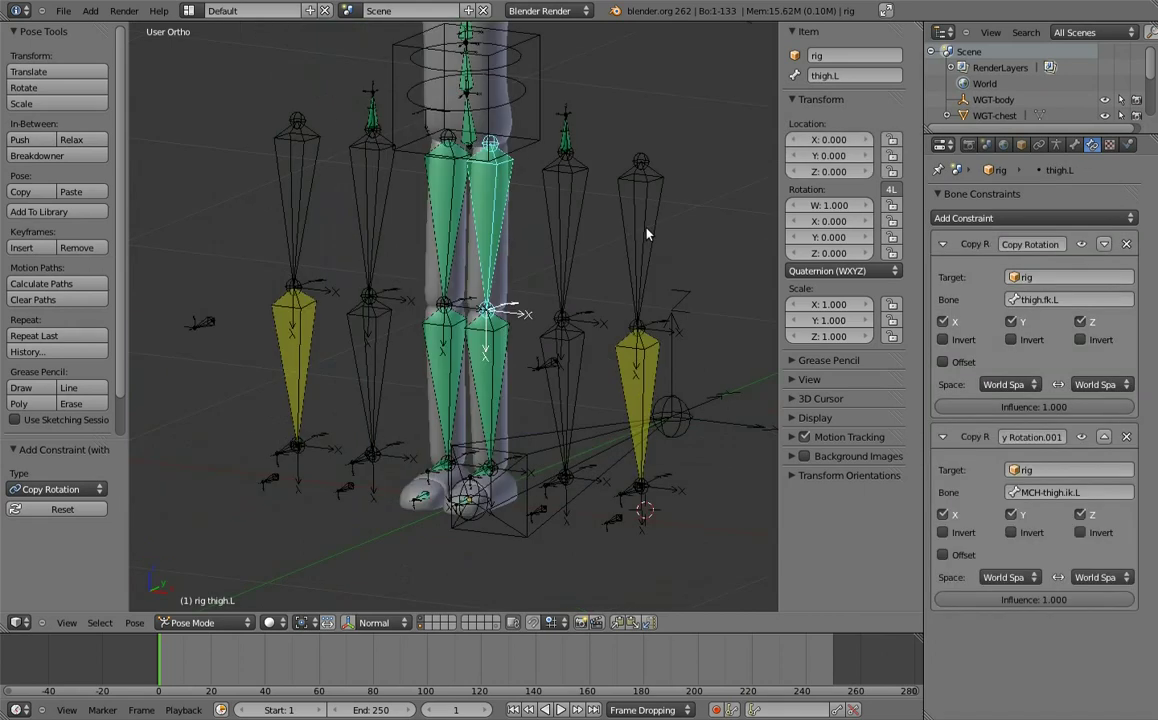
left_click(1018, 244)
key("Return")
right_click(481, 349)
right_click(478, 481)
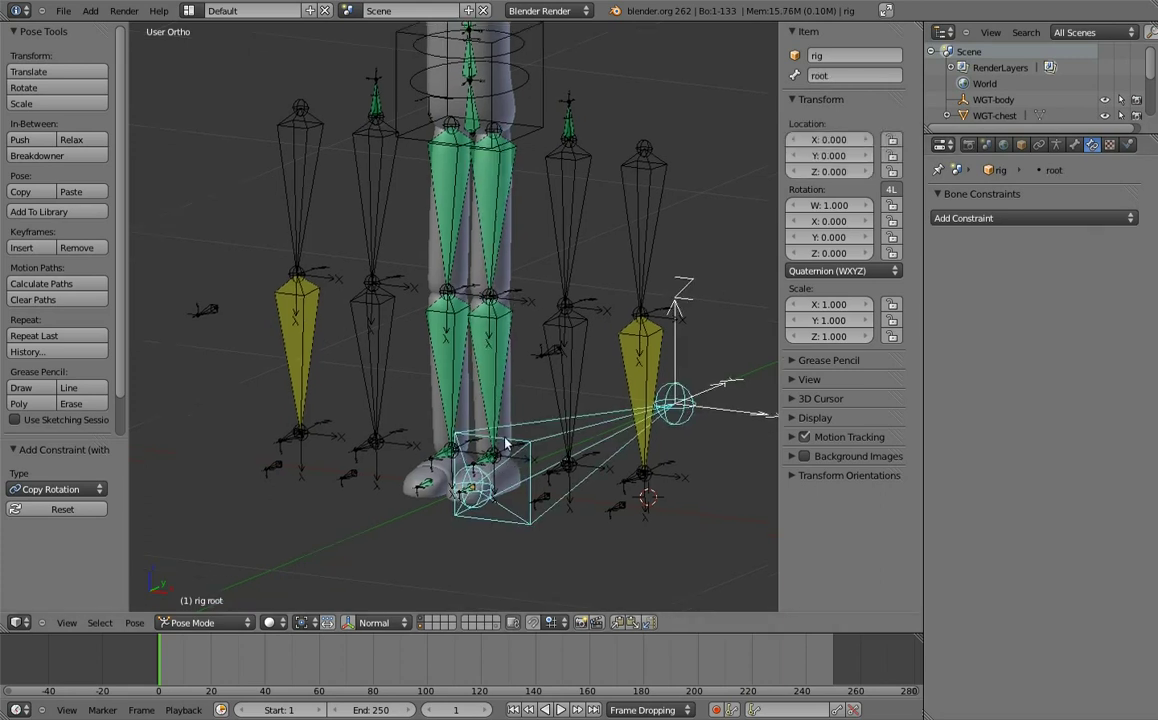
scroll(478, 481, "up", 3)
right_click(482, 489)
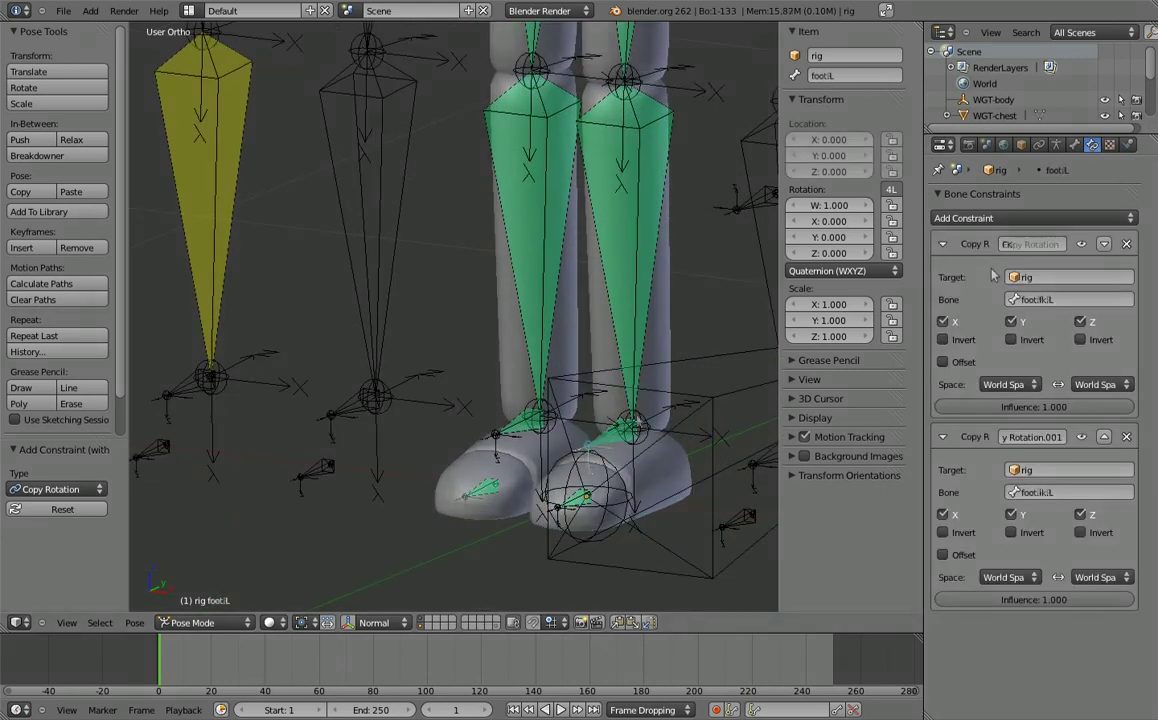
key("BackSpace")
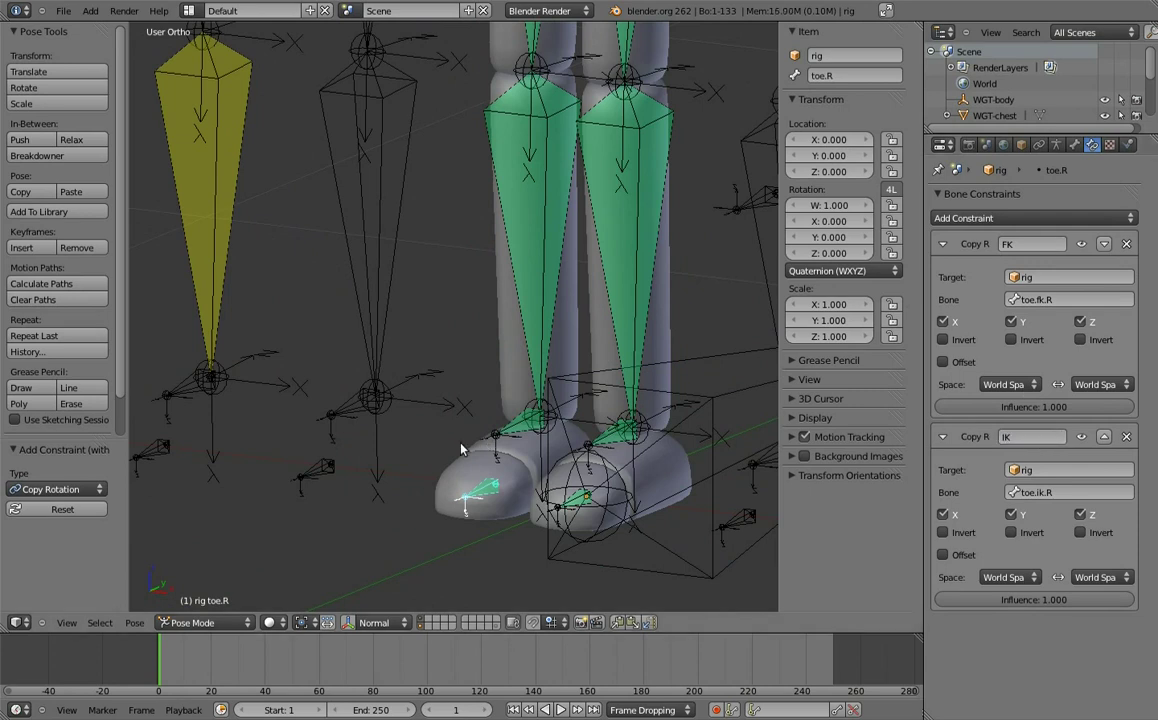
- Check the FK and IK constraints on foot.R, shin.R and thigh.R, then test-move the body bone
right_click(498, 433)
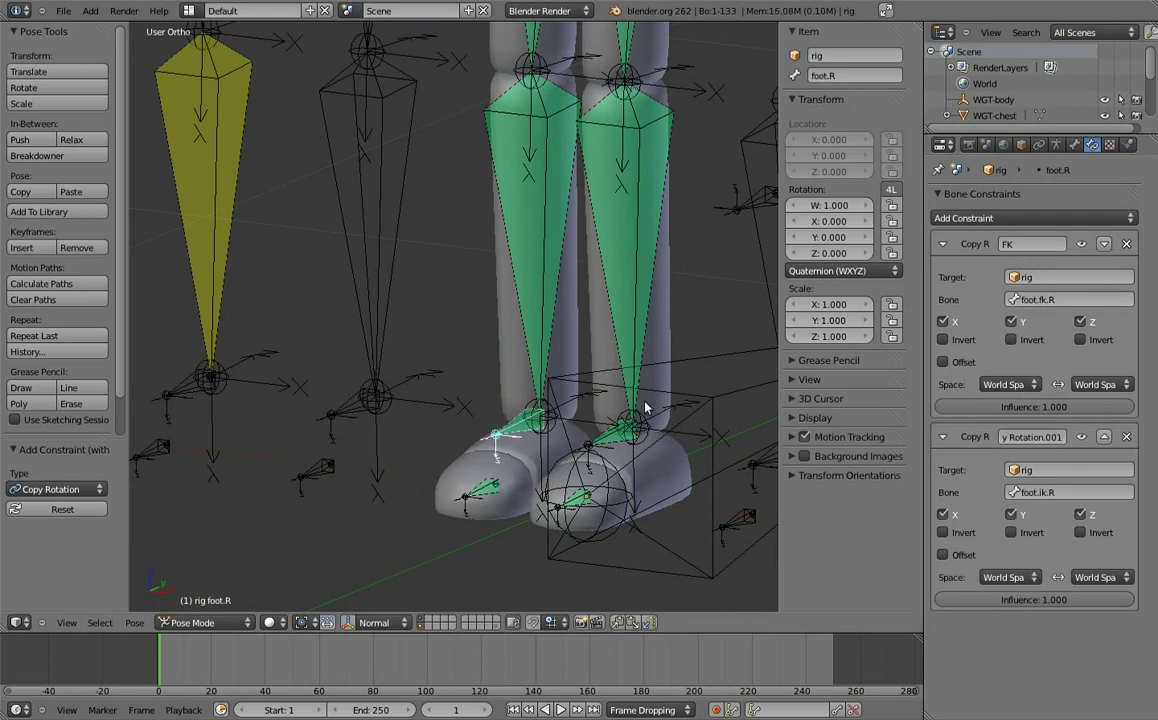
right_click(547, 251)
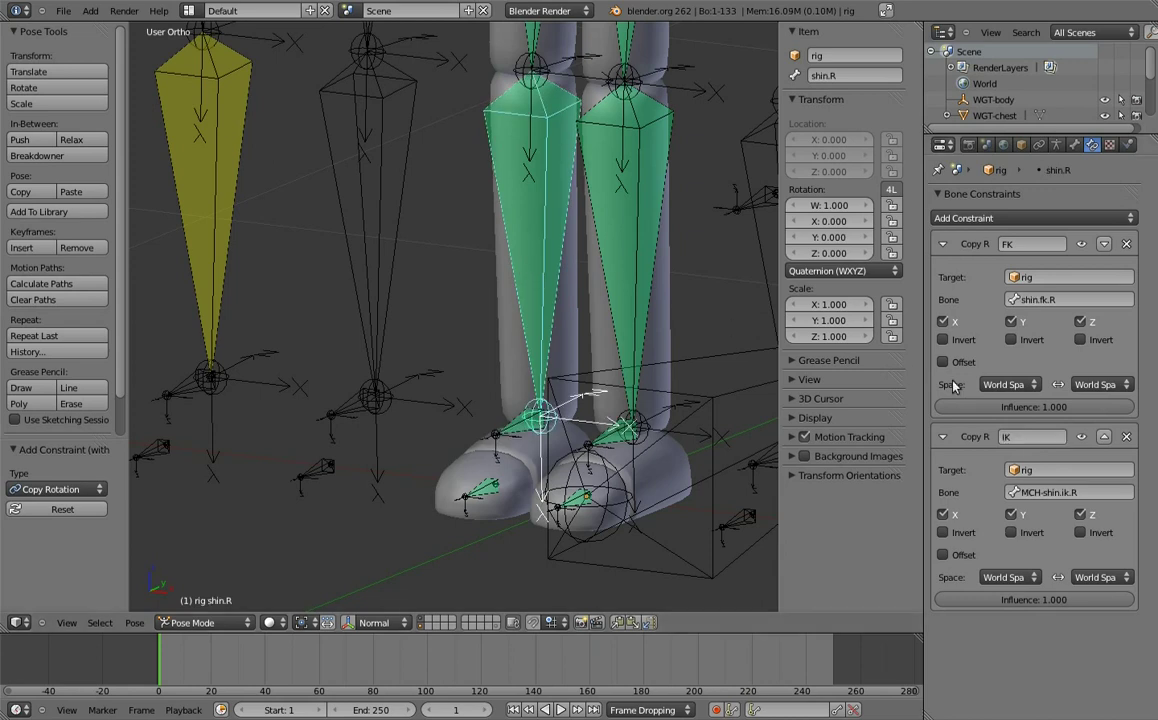
right_click(550, 97)
key("KP_1")
scroll(530, 207, "down", 3)
right_click(530, 207)
key("g")
key("Escape")
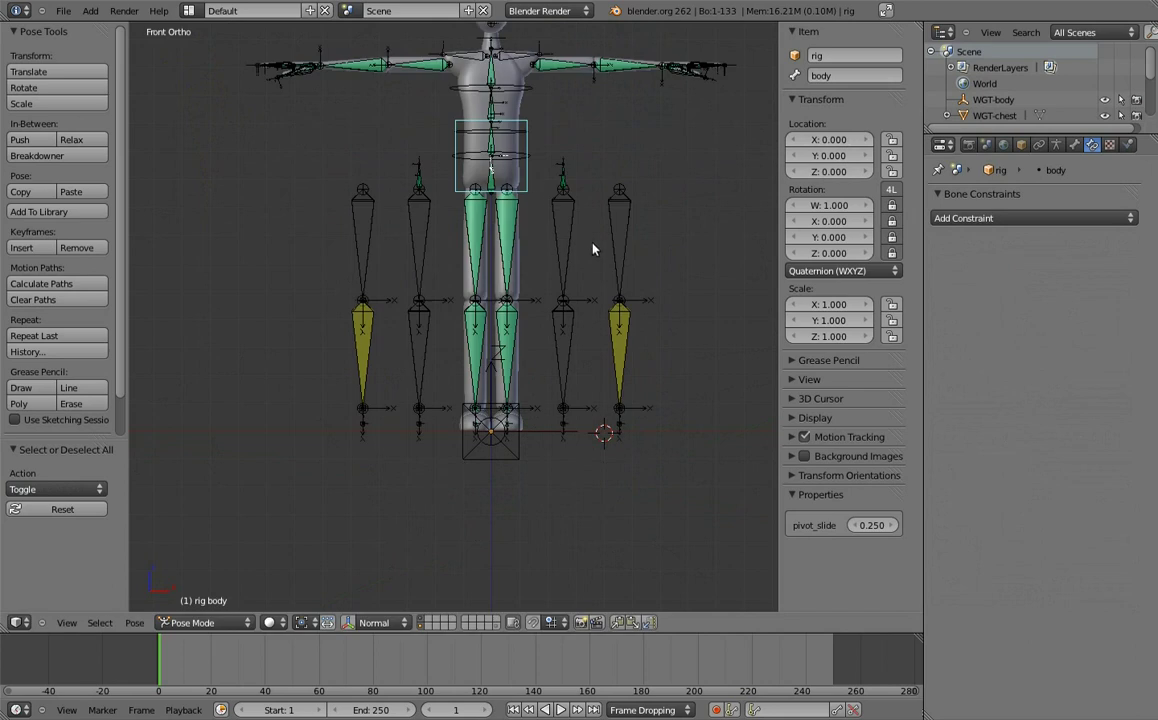
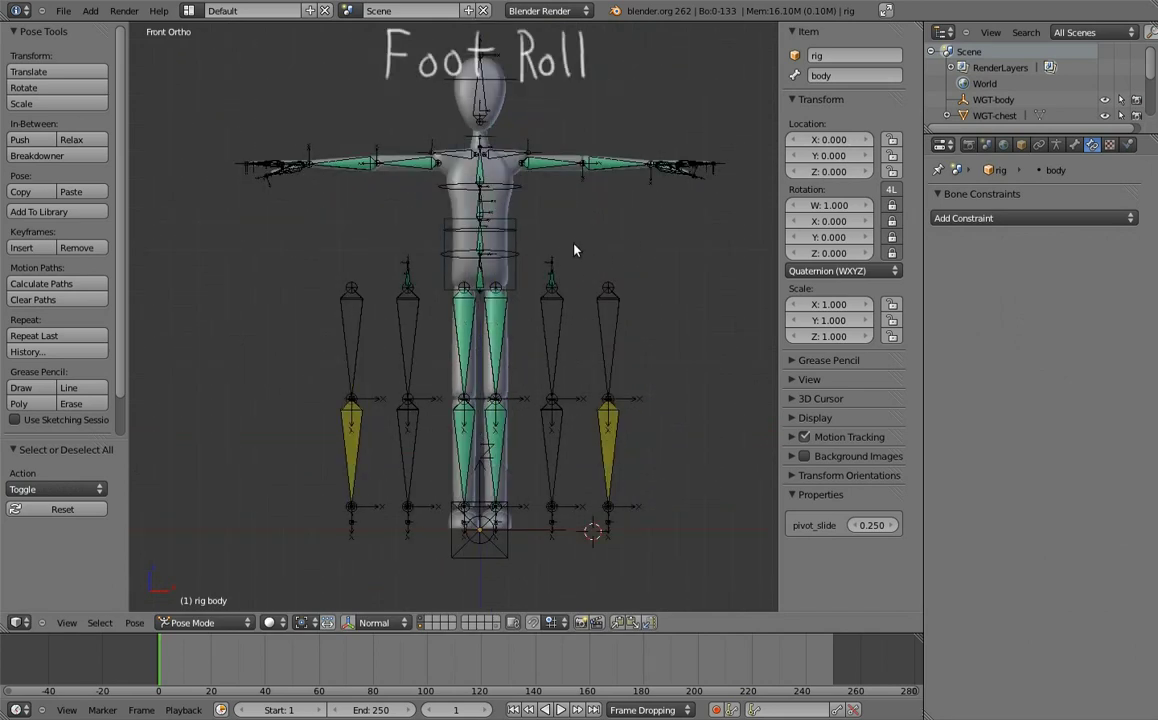
- Move both leg-socket bone chains onto their own bone layer
scroll(575, 250, "up", 2)
key("b")
left_click_drag(585, 189, 613, 557)
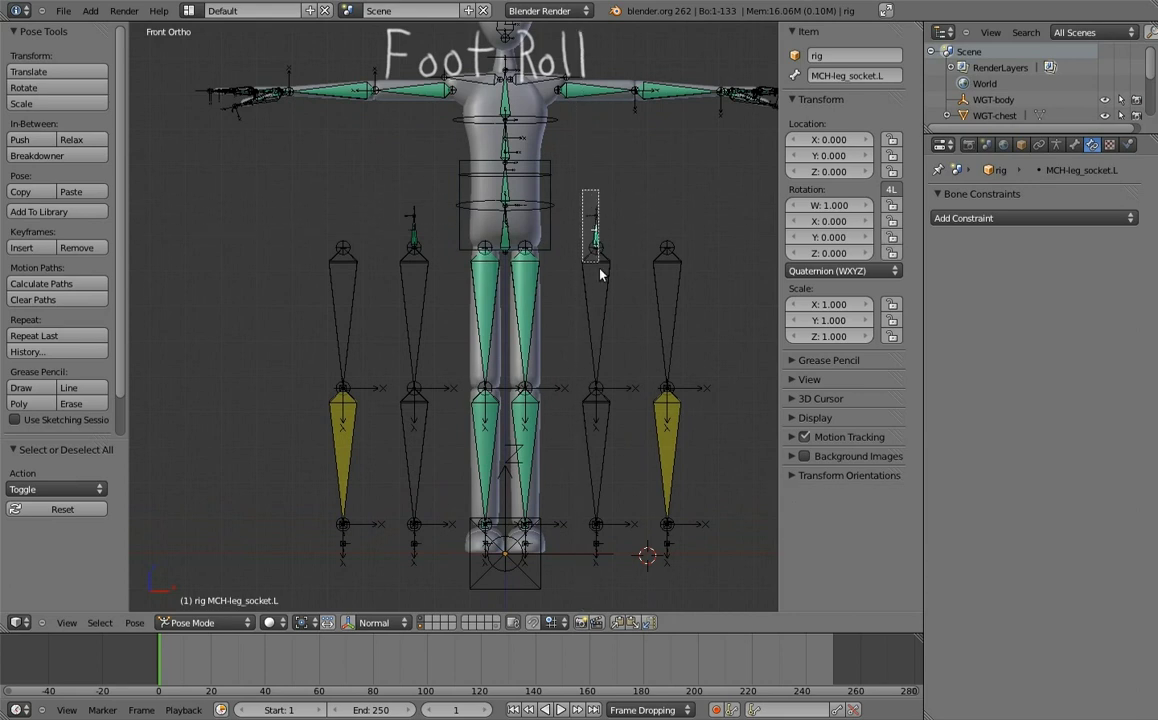
key("b")
left_click_drag(393, 180, 434, 572)
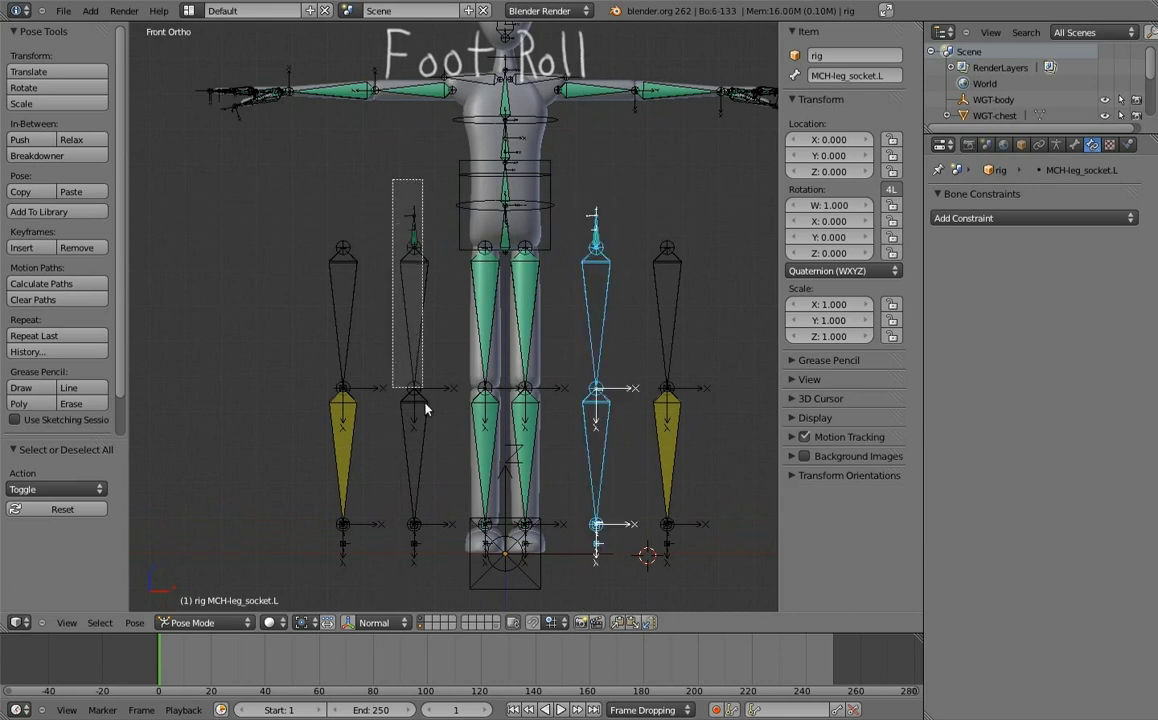
key("m")
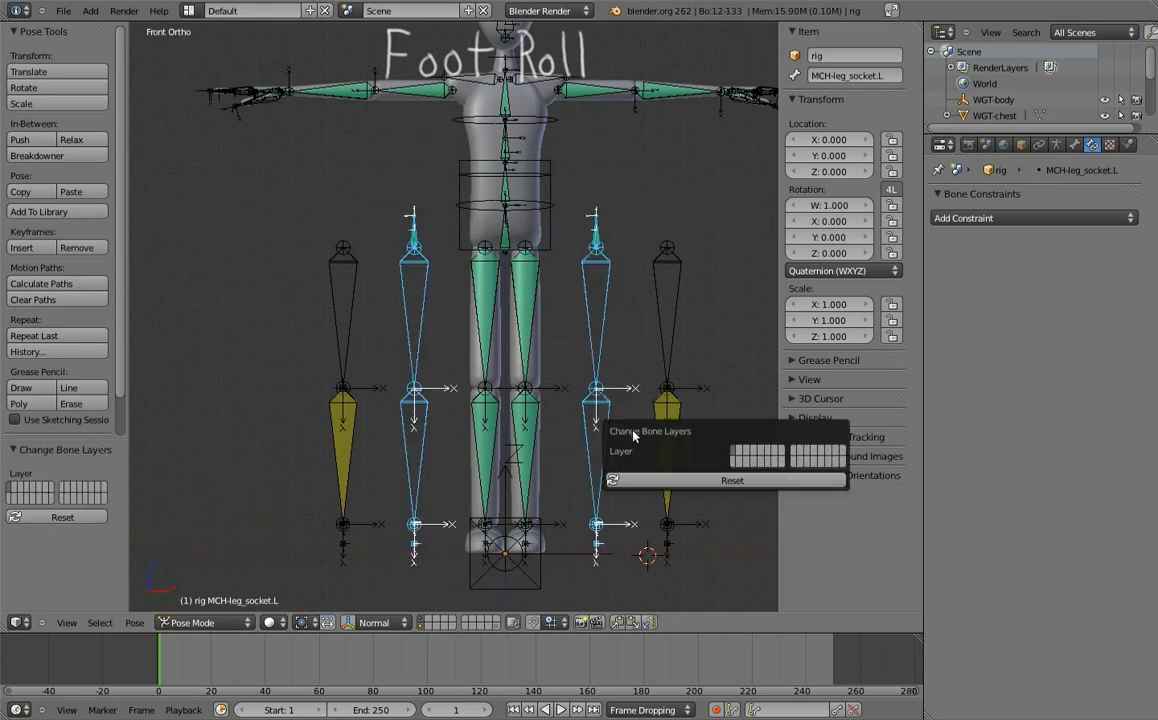
left_click(740, 451)
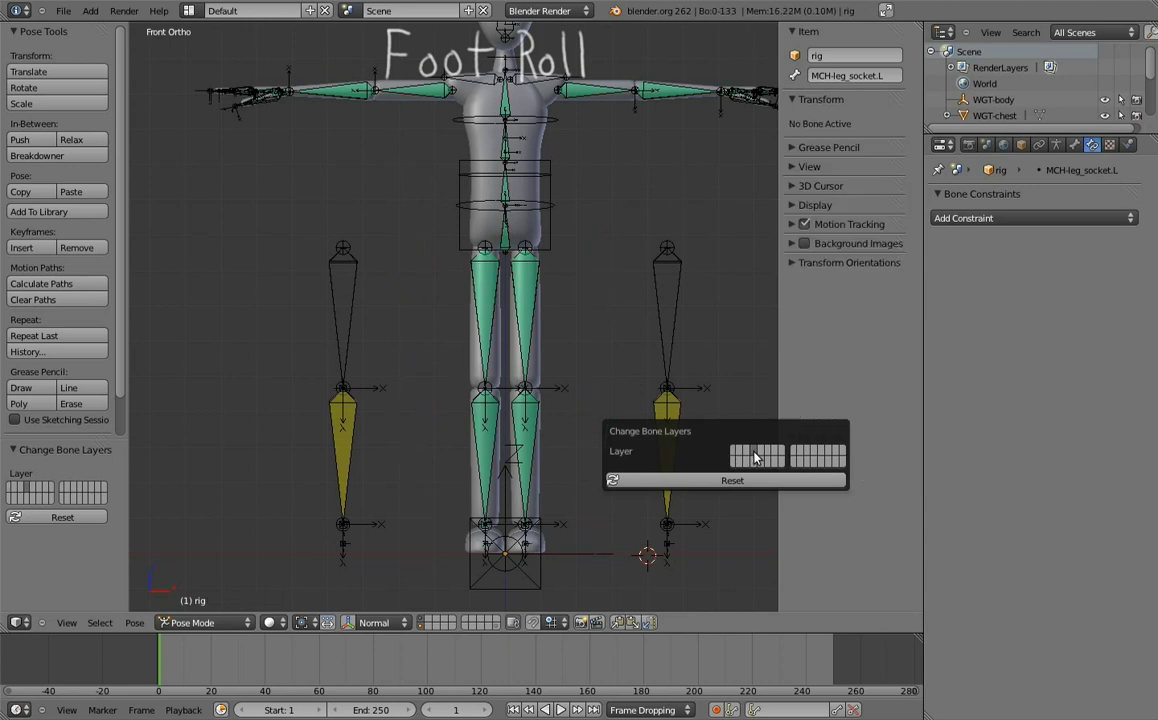
- Move both IK leg chains onto a separate bone layer
right_click(672, 284)
key("b")
left_click_drag(633, 202, 681, 560)
key("b")
left_click_drag(296, 208, 386, 525)
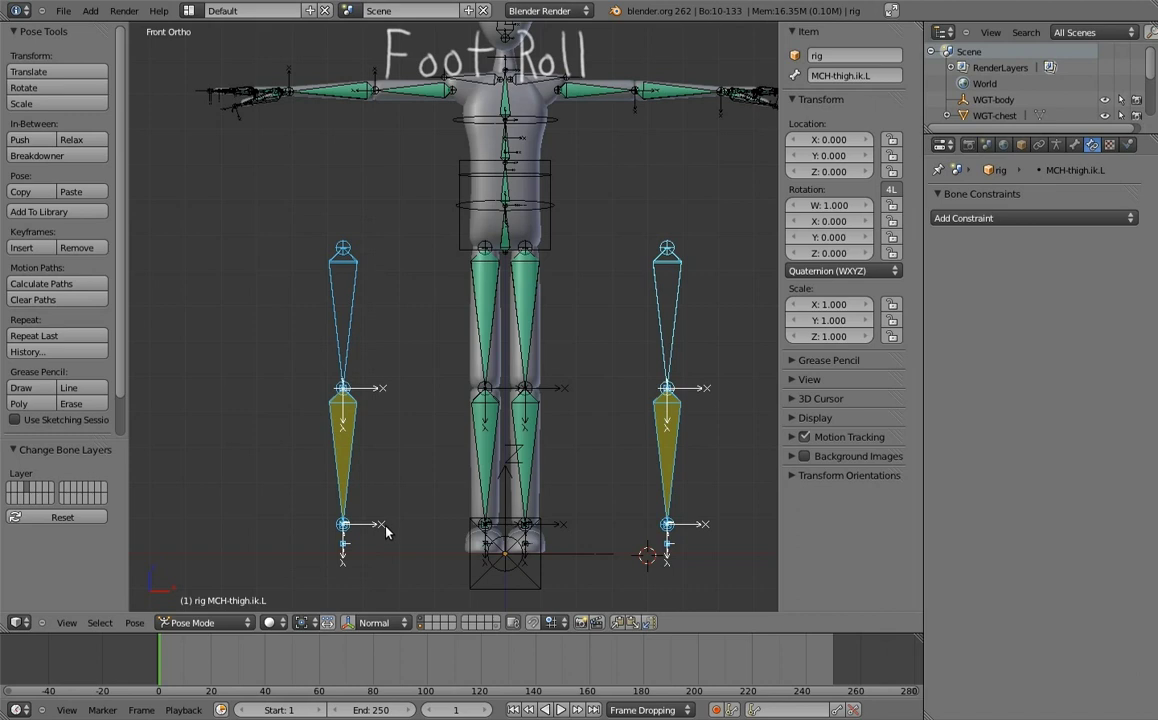
key("m")
left_click(543, 561)
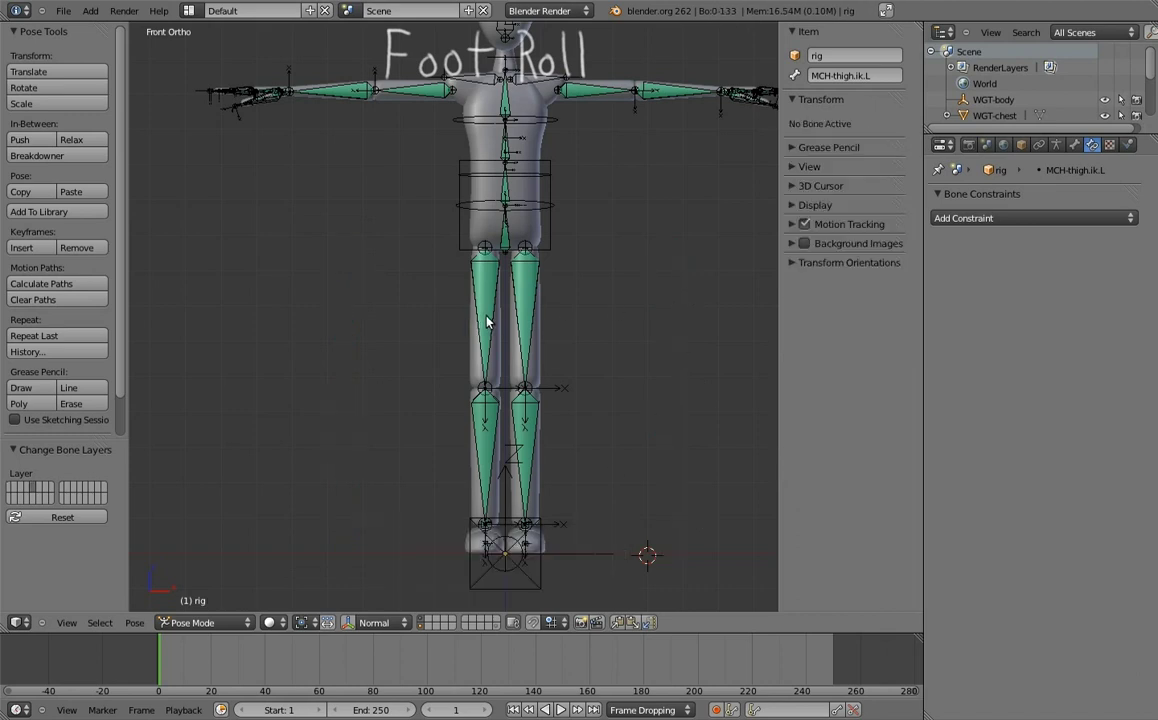
- Select the central leg bones, excluding root, for layer assignment
right_click(487, 321)
key("b")
left_click_drag(440, 307, 589, 543)
right_click(538, 586, "shift")
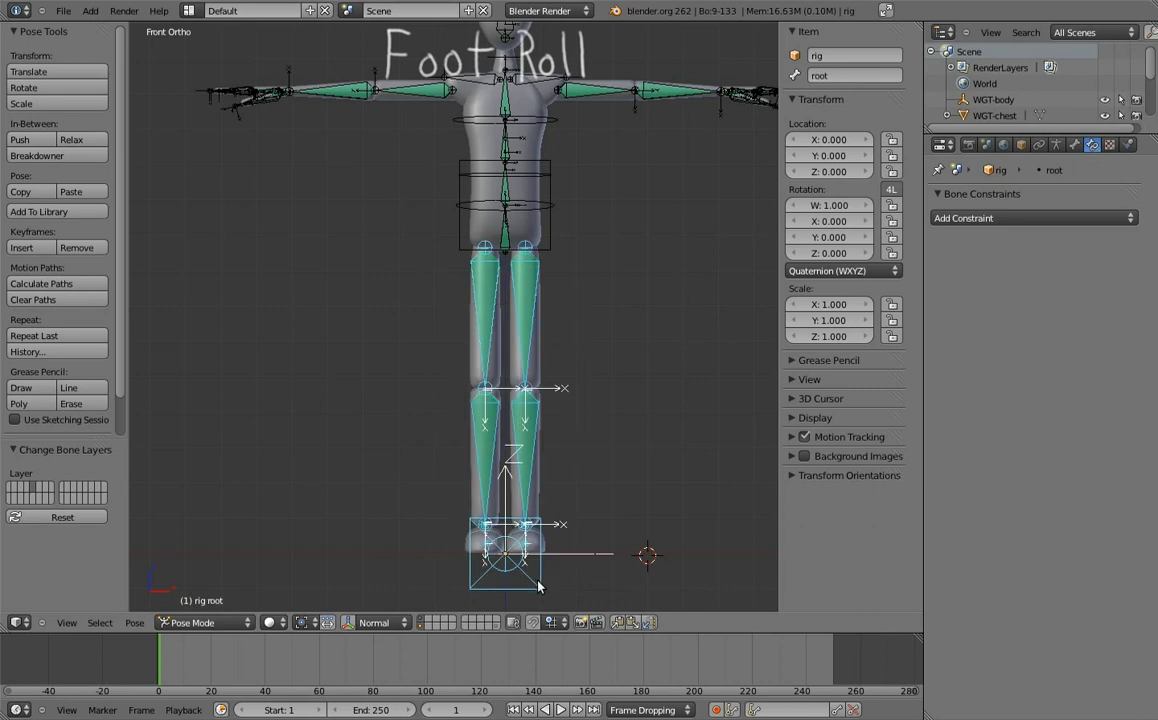
right_click(538, 586, "shift")
key("m")
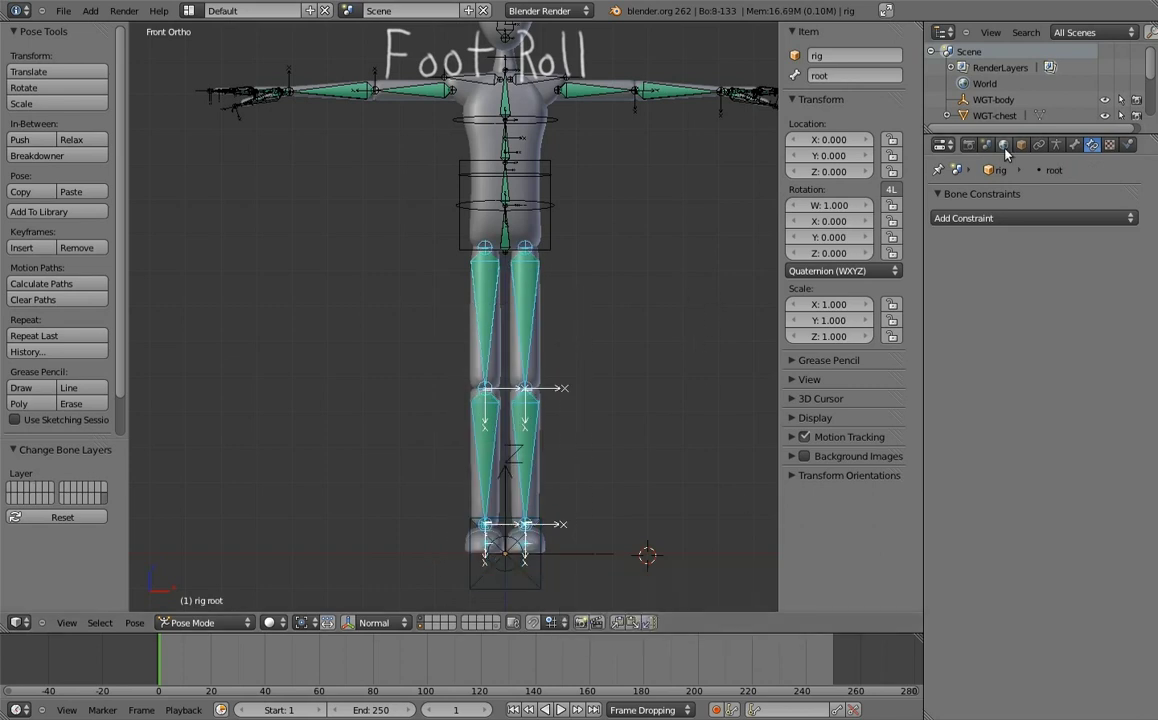
- Display all the leg bone layers together in the Armature properties
left_click(1056, 145)
left_click(1133, 296)
left_click(937, 284)
left_click(948, 284, "shift")
left_click(950, 292, "shift")
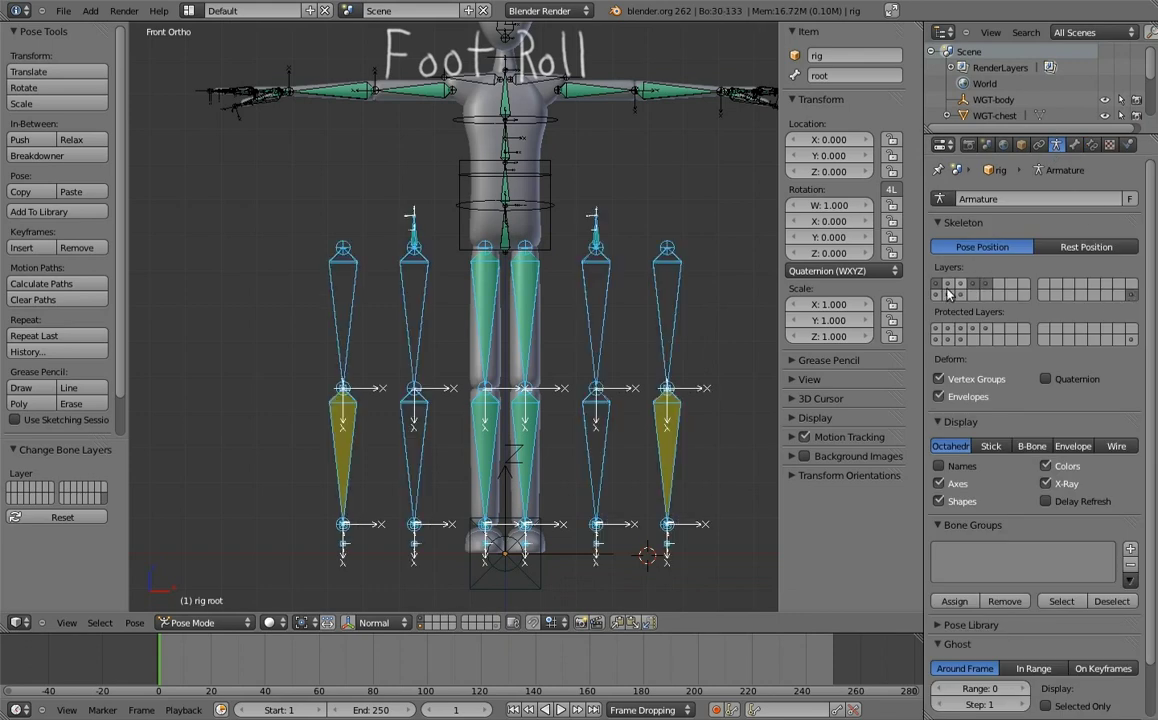
right_click(597, 252)
- In Edit Mode, shift the left leg-socket chain sideways along X
key("Tab")
key("a")
key("b")
left_click_drag(582, 251, 605, 562)
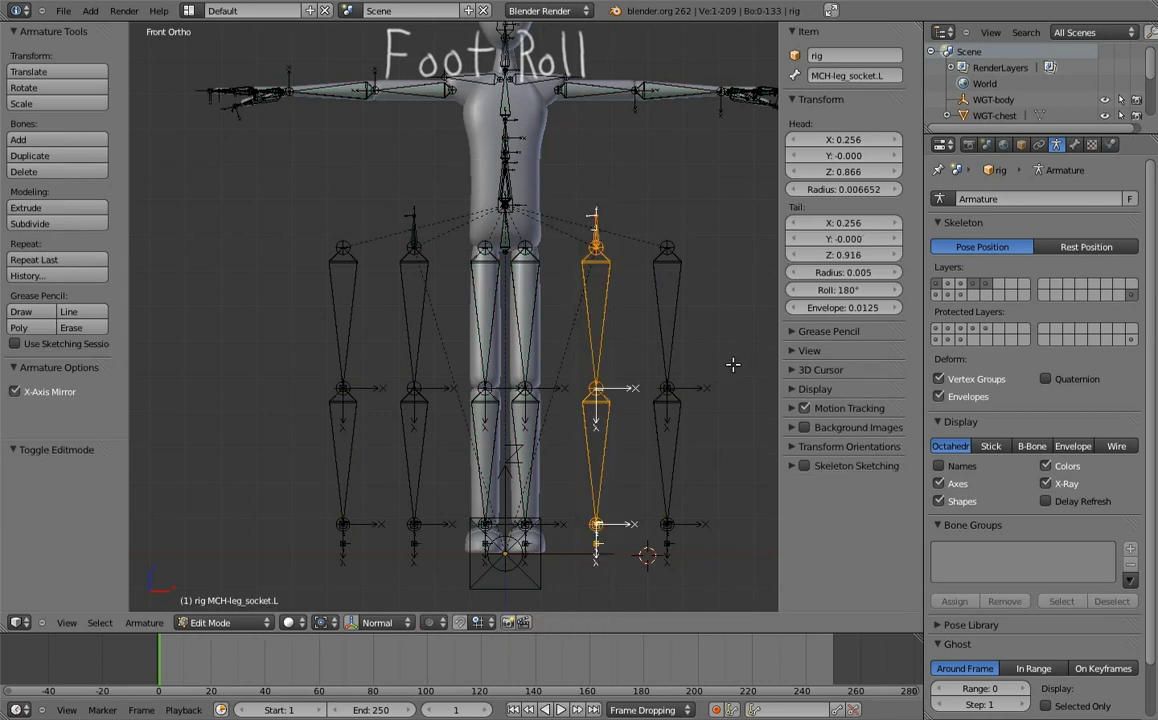
key("g")
key("x")
left_click(660, 366)
right_click(667, 310)
key("b")
left_click_drag(624, 244, 690, 550)
key("g")
key("x")
key("Escape")
- Show only the leg IK layer and select toe.ik.L in a side view
key("Tab")
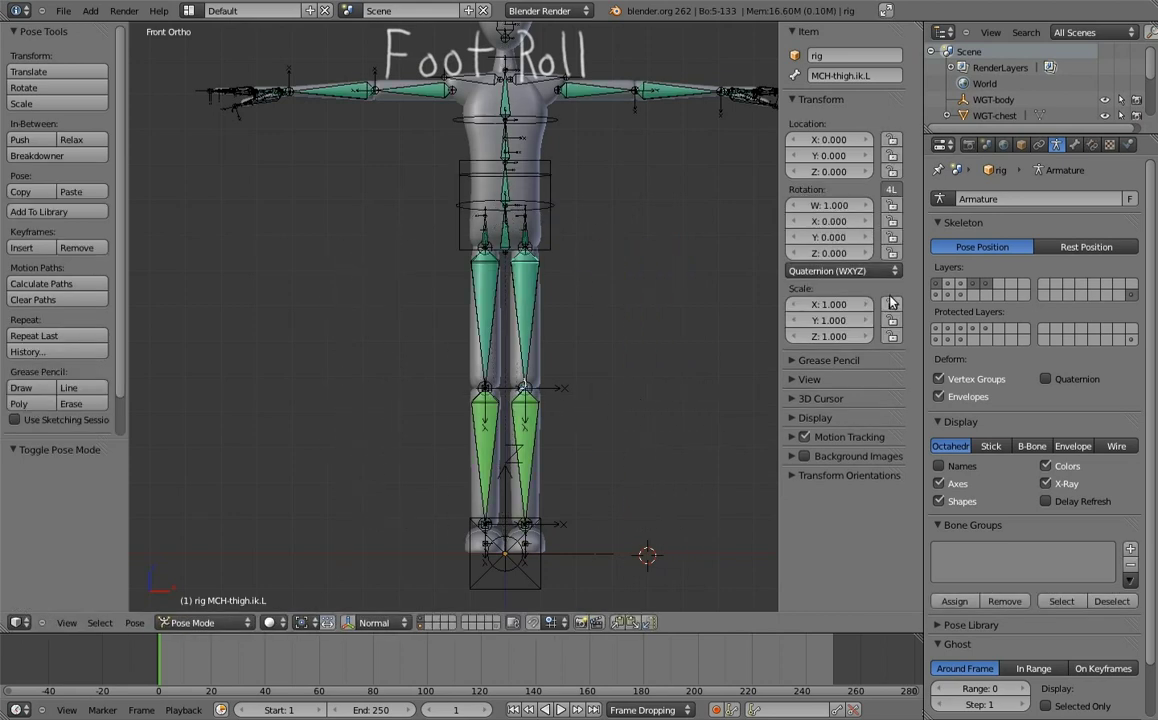
left_click(988, 285)
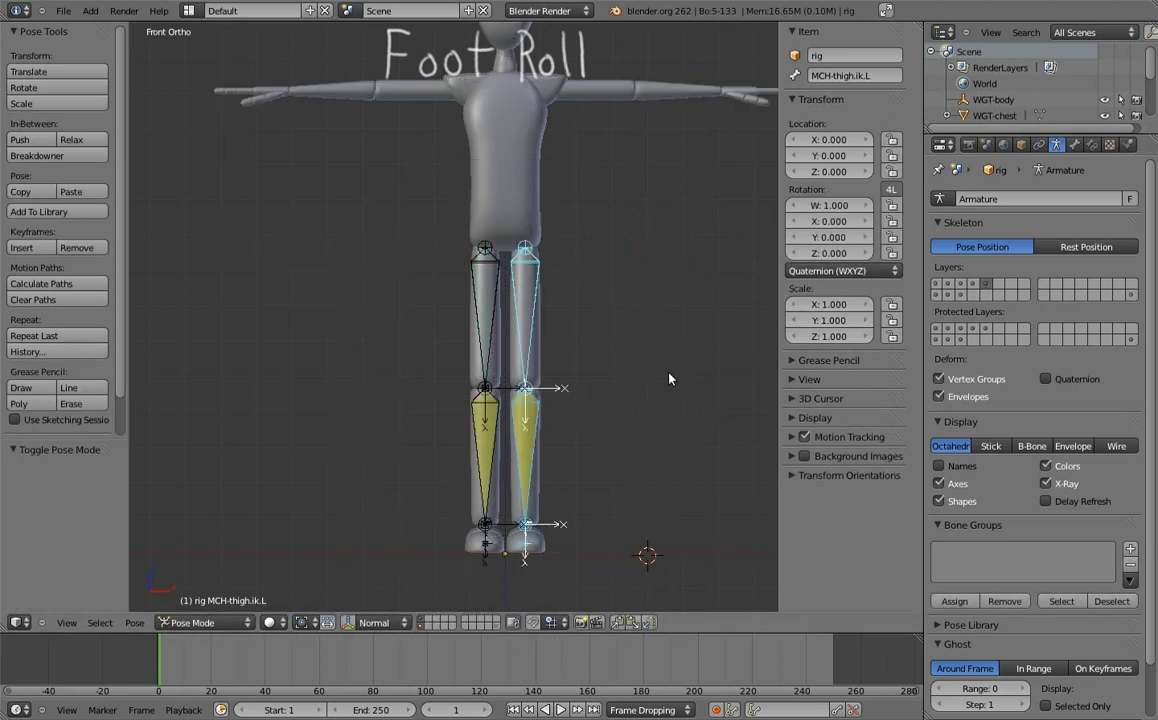
scroll(590, 300, "up", 3)
scroll(600, 280, "up", 2)
mouse_move(672, 315)
middle_mouse_down()
mouse_move(633, 358)
mouse_move(566, 378)
middle_mouse_up()
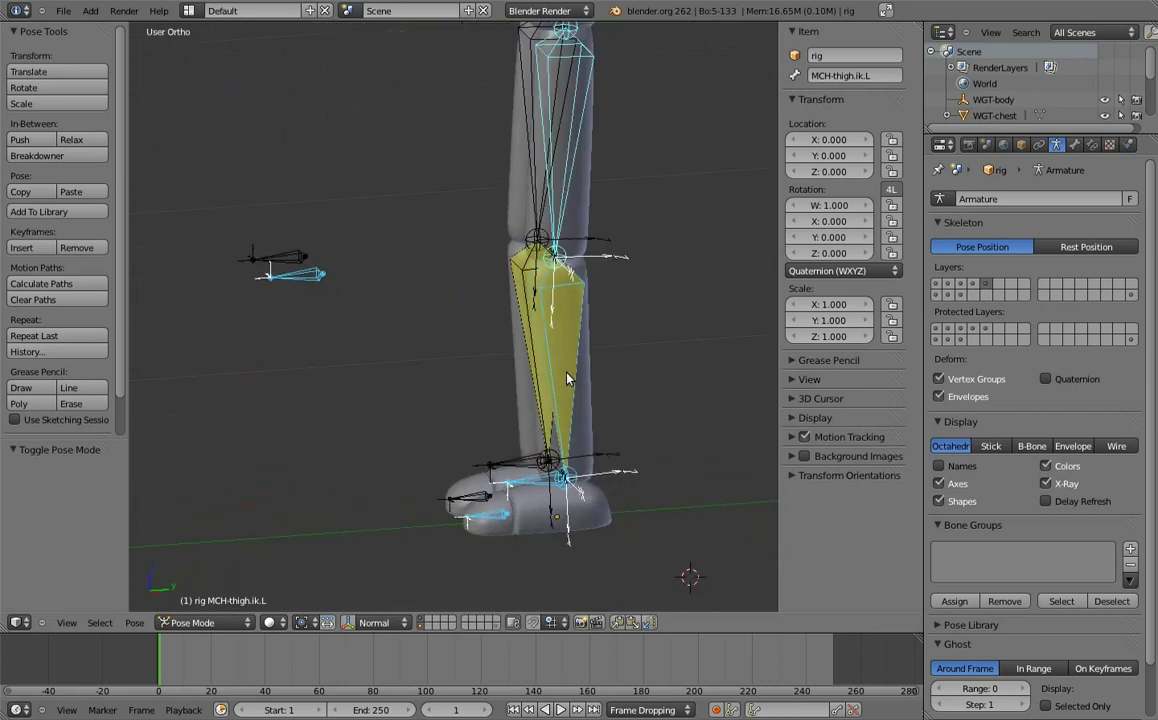
middle_click_drag(566, 493, 570, 490)
key("Tab")
right_click(566, 490)
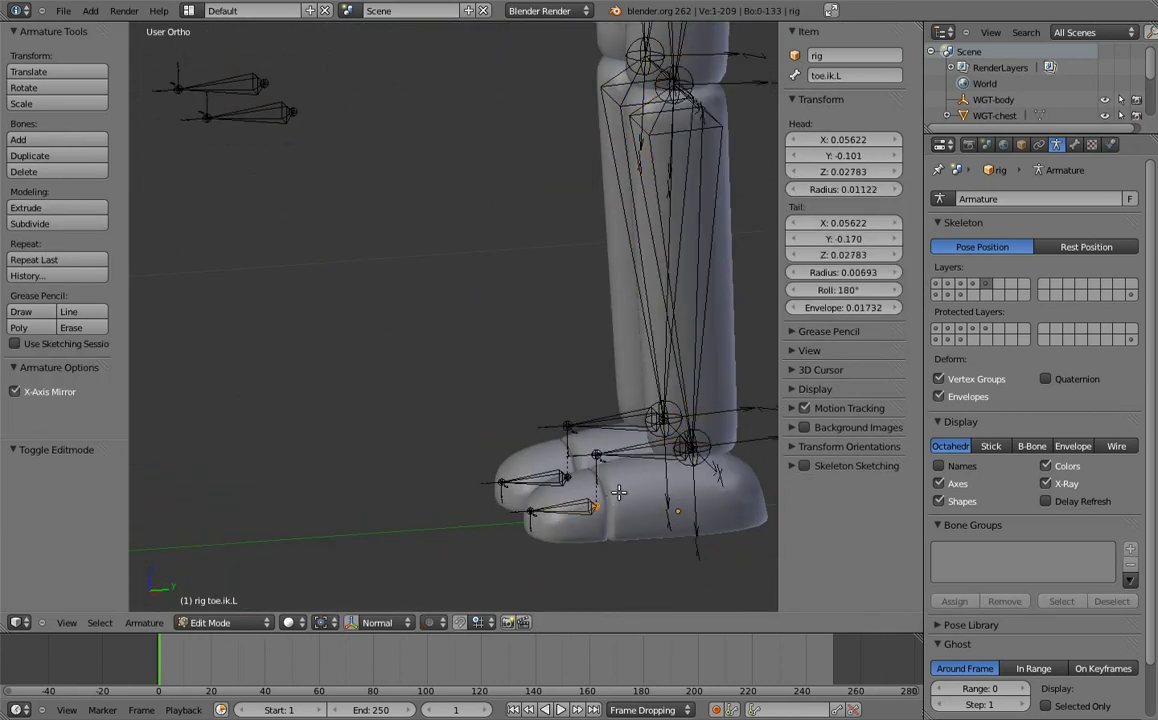
key("KP_3")
middle_click_drag(571, 435, 514, 352, "shift")
scroll(454, 344, "up", 3)
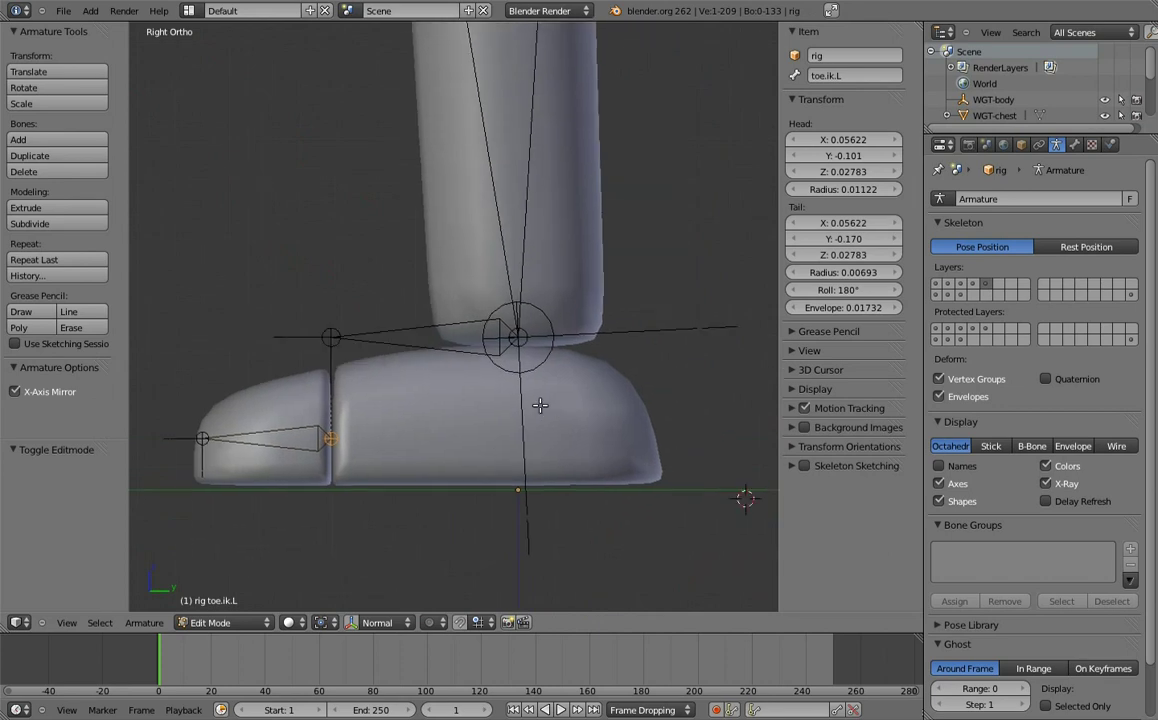
scroll(420, 320, "up", 1)
- Extrude two new bones from the toe tip, the second one vertical
key("e")
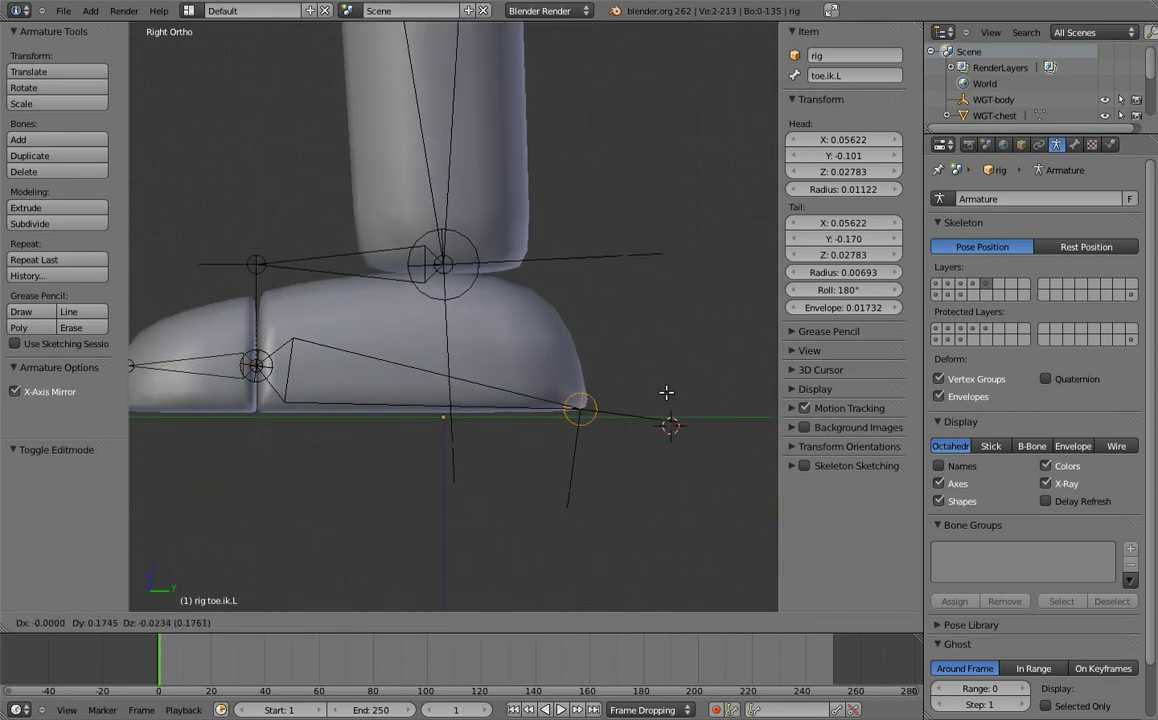
left_click(666, 392)
middle_click_drag(584, 404, 627, 412, "shift")
key("e")
key("z")
left_click(641, 323)
middle_click_drag(541, 393, 475, 410)
- Name the long foot bones MCH-rocker.L and MCH-rocker.R
right_click(475, 425)
type("MCH-rocker")
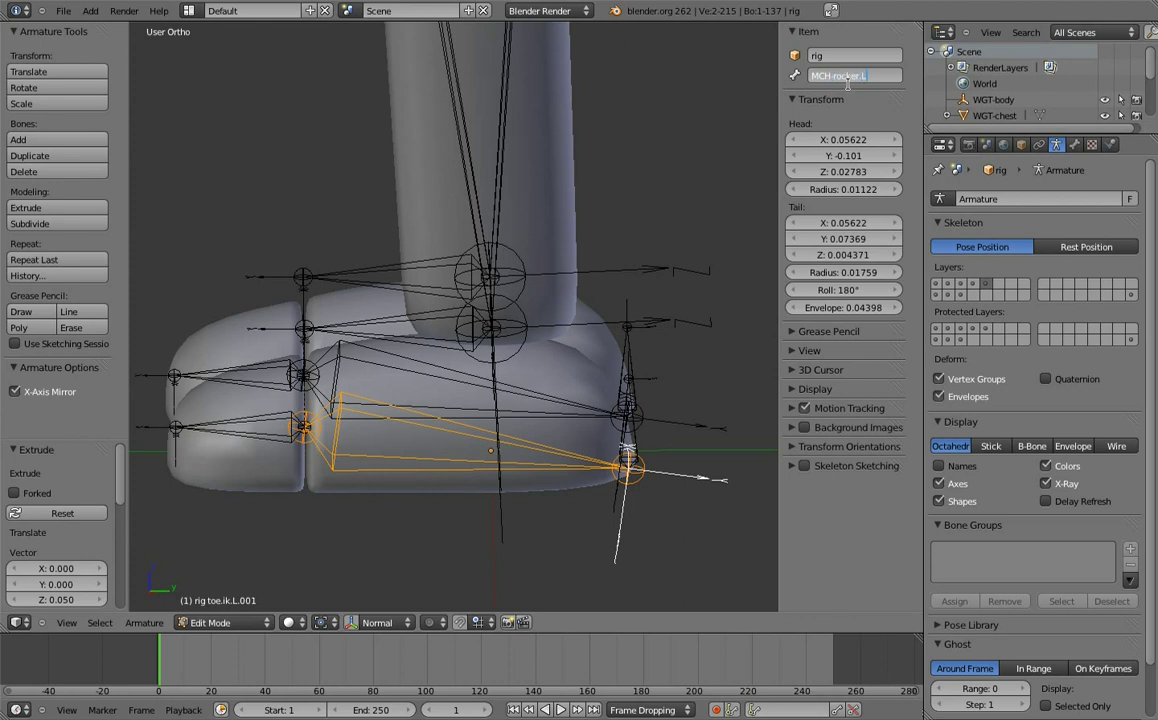
key("Return")
right_click(537, 382)
double_click(884, 77)
key("ctrl+v")
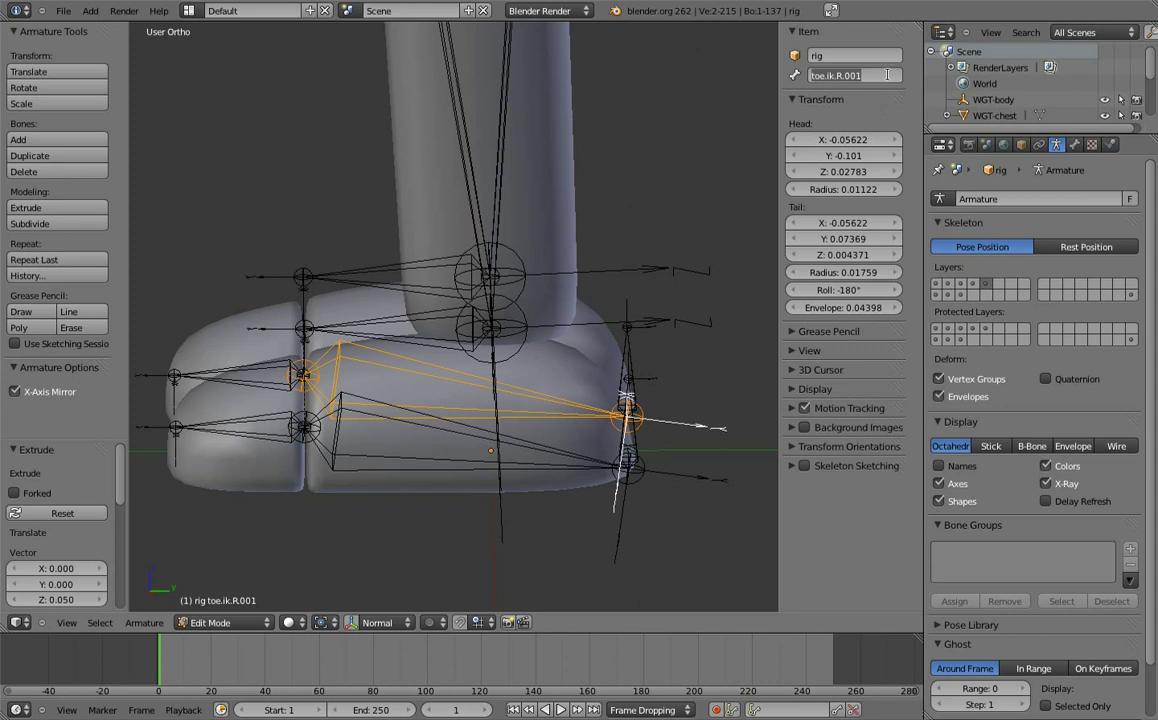
key("Return")
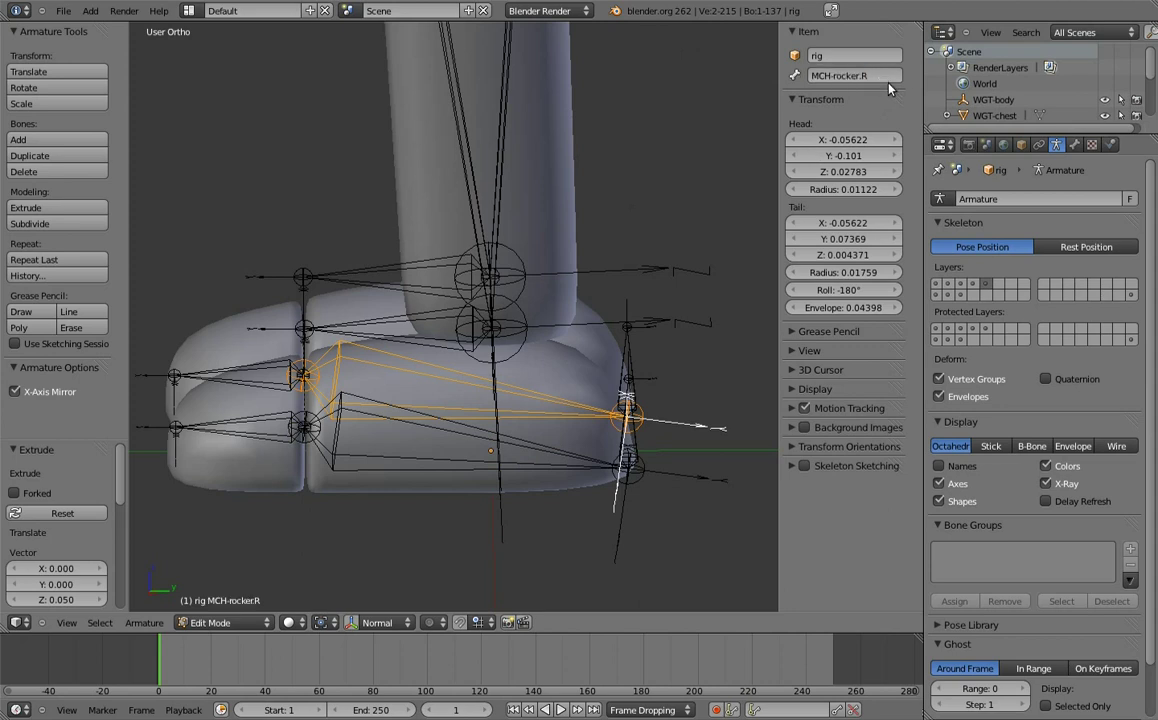
- Name the vertical heel bones MCH-rocker_parent.L and MCH-rocker_parent.R
middle_click_drag(664, 414, 670, 418)
right_click(664, 426)
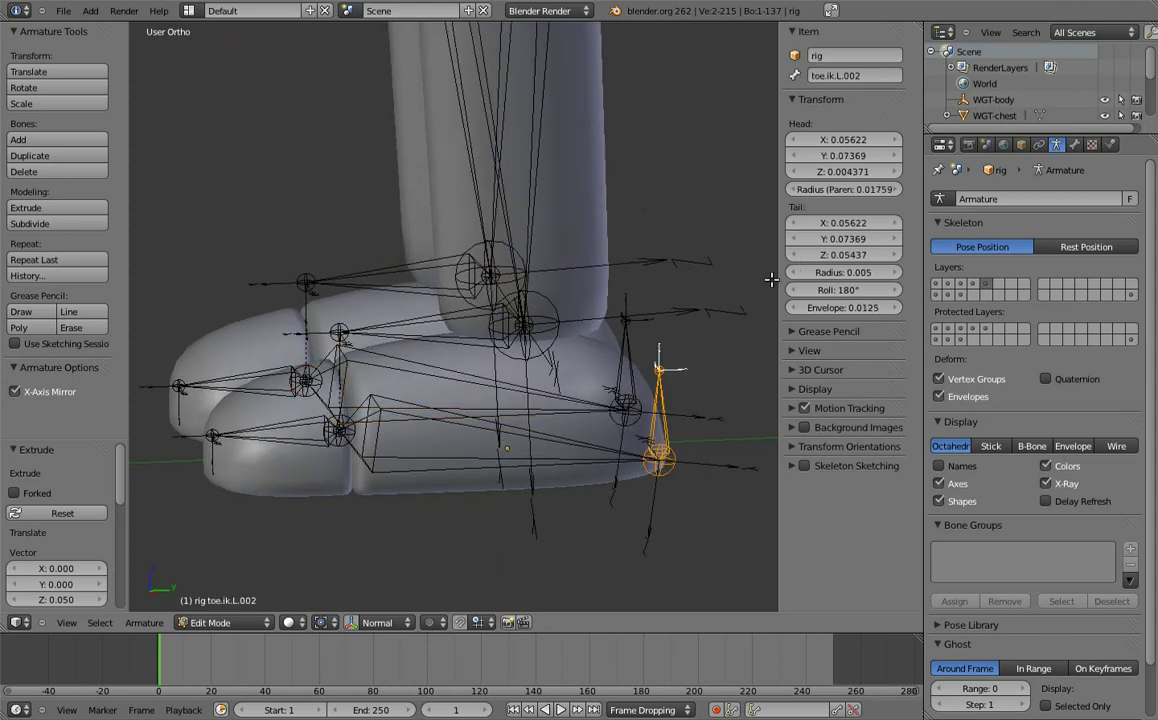
double_click(872, 78)
type("MCH-rocker.L")
type("nt")
key("Return")
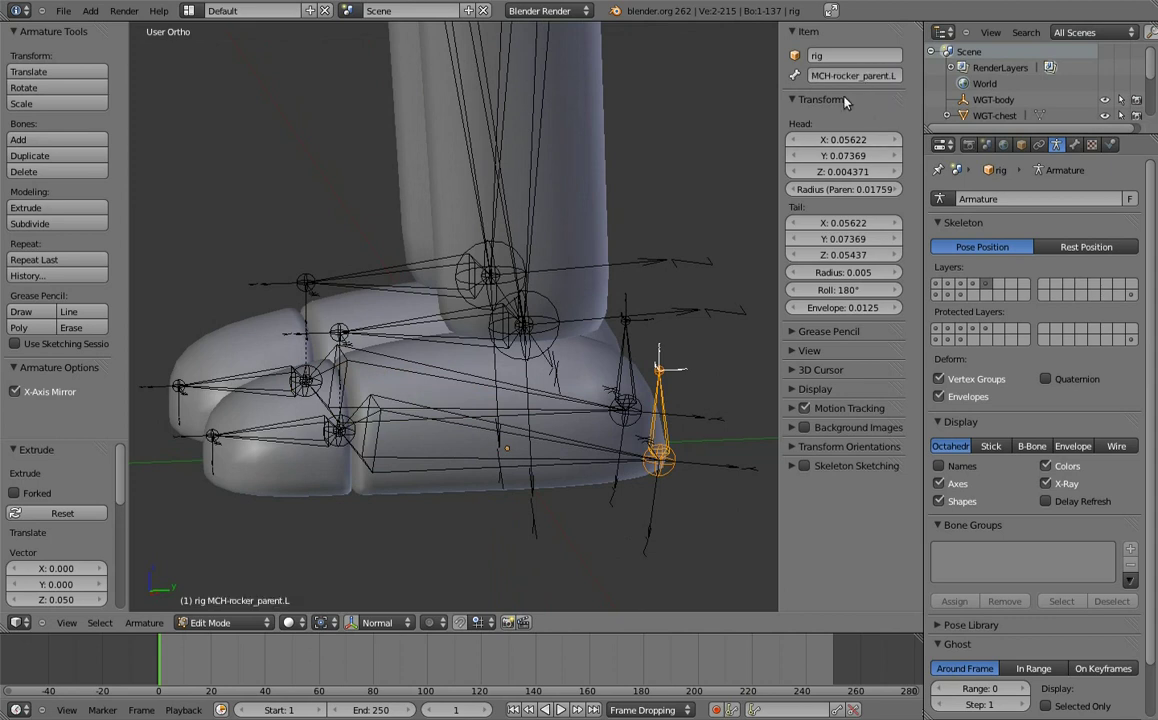
key("shift+ctrl+m")
type("MCH-rocker_parent.L")
type("R")
key("Return")
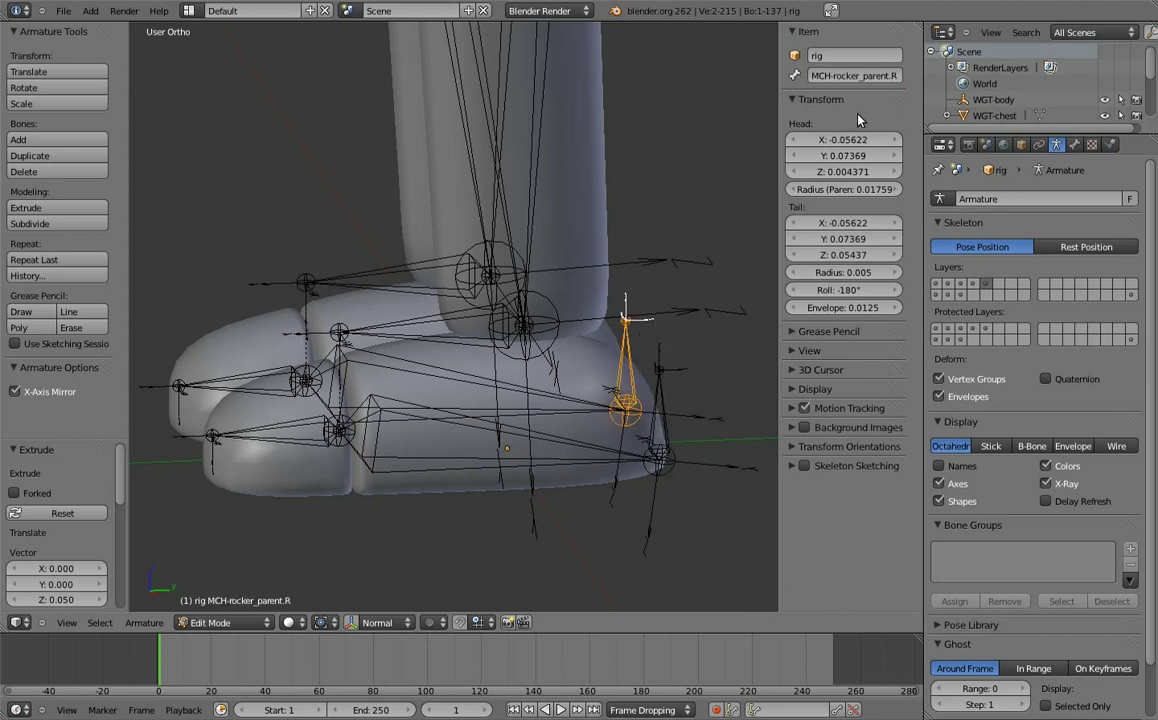
- Parent the rocker bone to MCH-rocker_parent.L, keeping offset
right_click(645, 447)
right_click(663, 411, "shift")
key("ctrl+p")
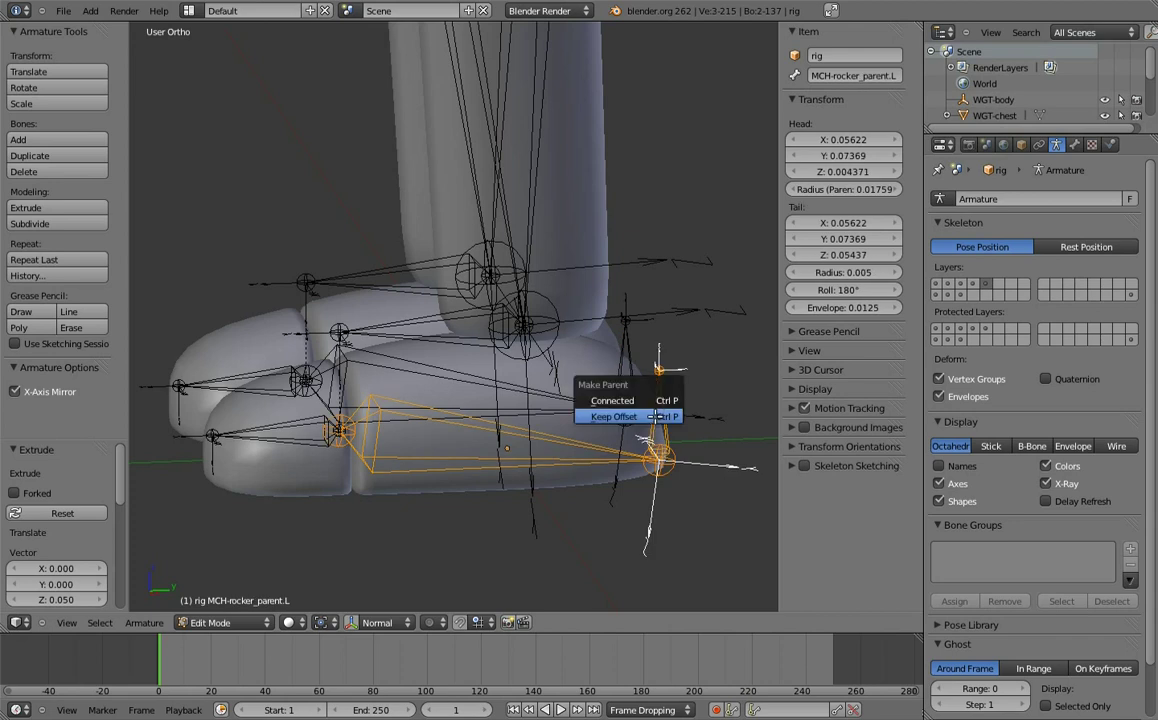
left_click(614, 416)
- Duplicate the heel bone behind the heel, stretch its tail along Y, and name it foot_roll.L
right_click(630, 378)
mouse_move(612, 368)
middle_mouse_down()
mouse_move(630, 378)
mouse_move(632, 414)
middle_mouse_up()
key("KP_3")
key("shift+d")
key("y")
key("y")
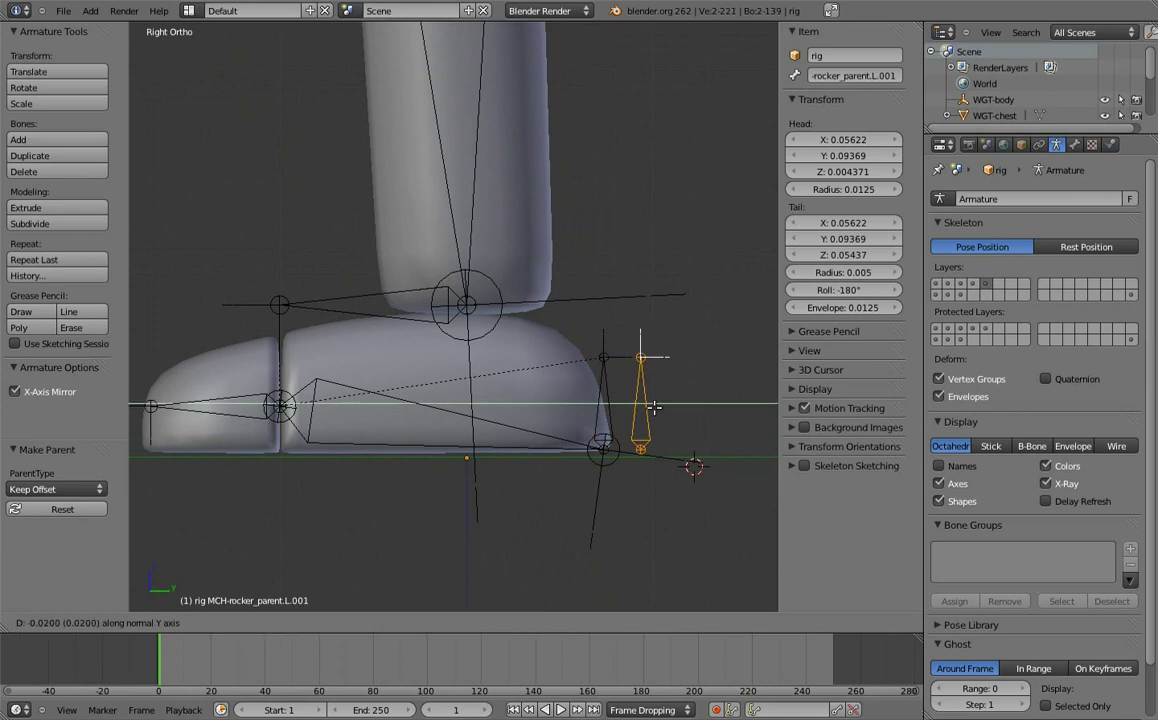
left_click(653, 407)
right_click(641, 358)
key("g")
key("y")
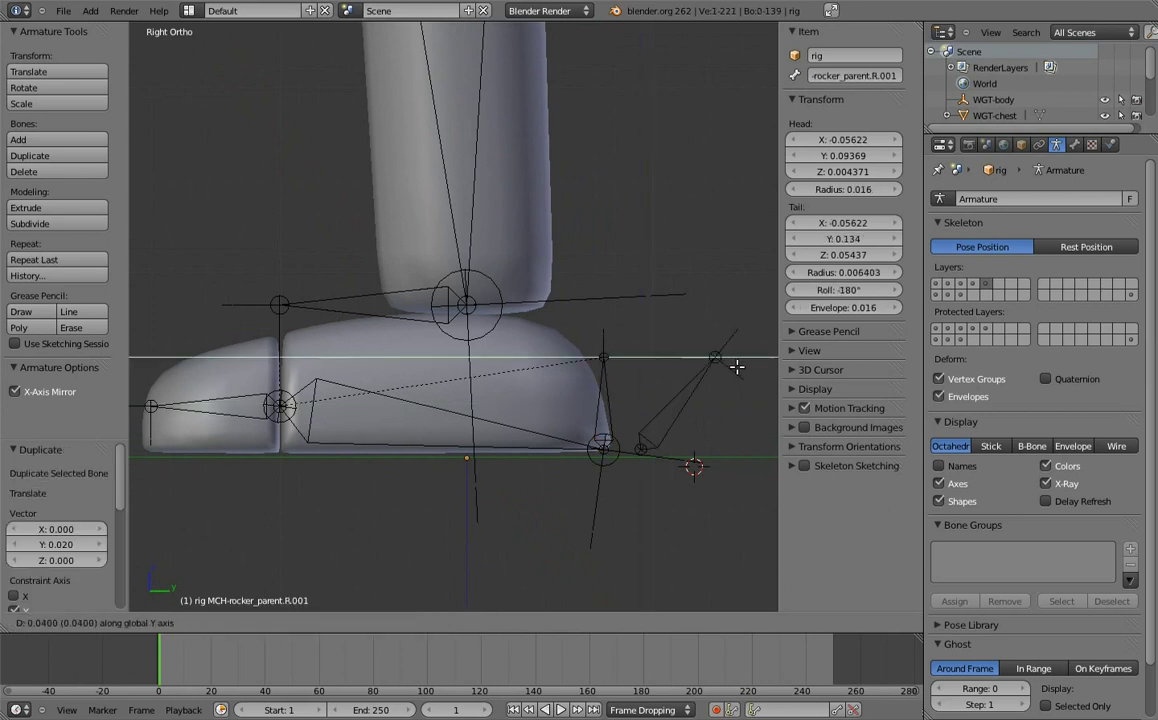
left_click(736, 367)
left_click(850, 76)
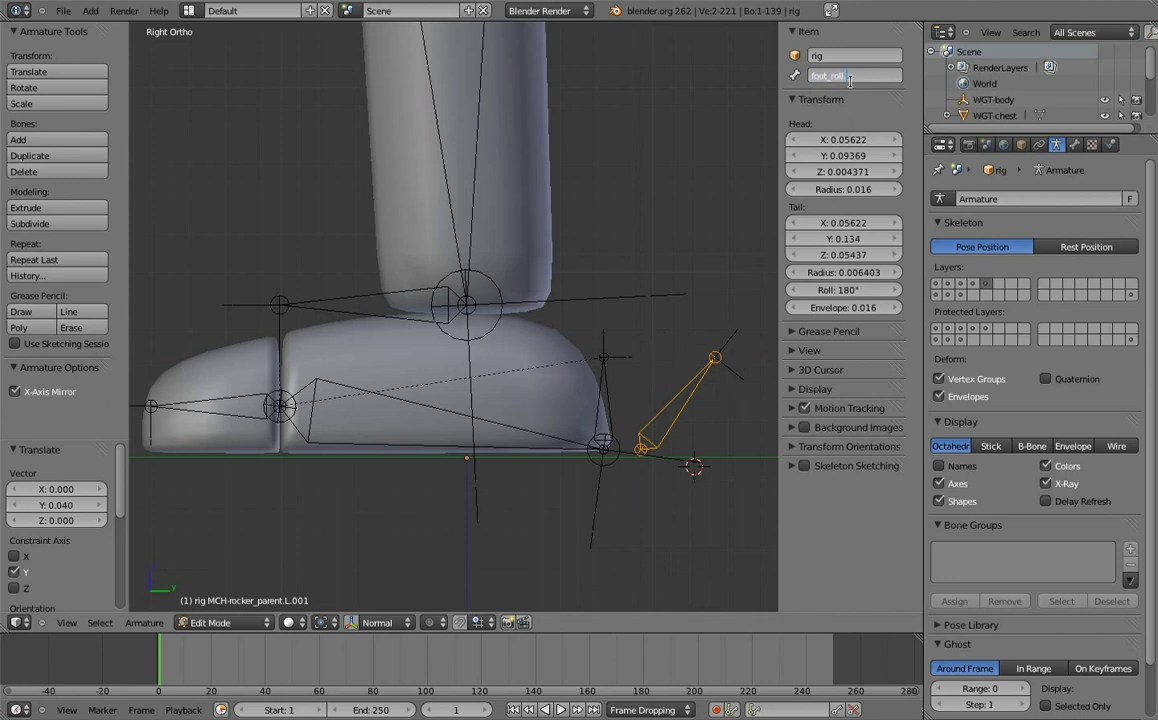
type(".L")
key("Return")
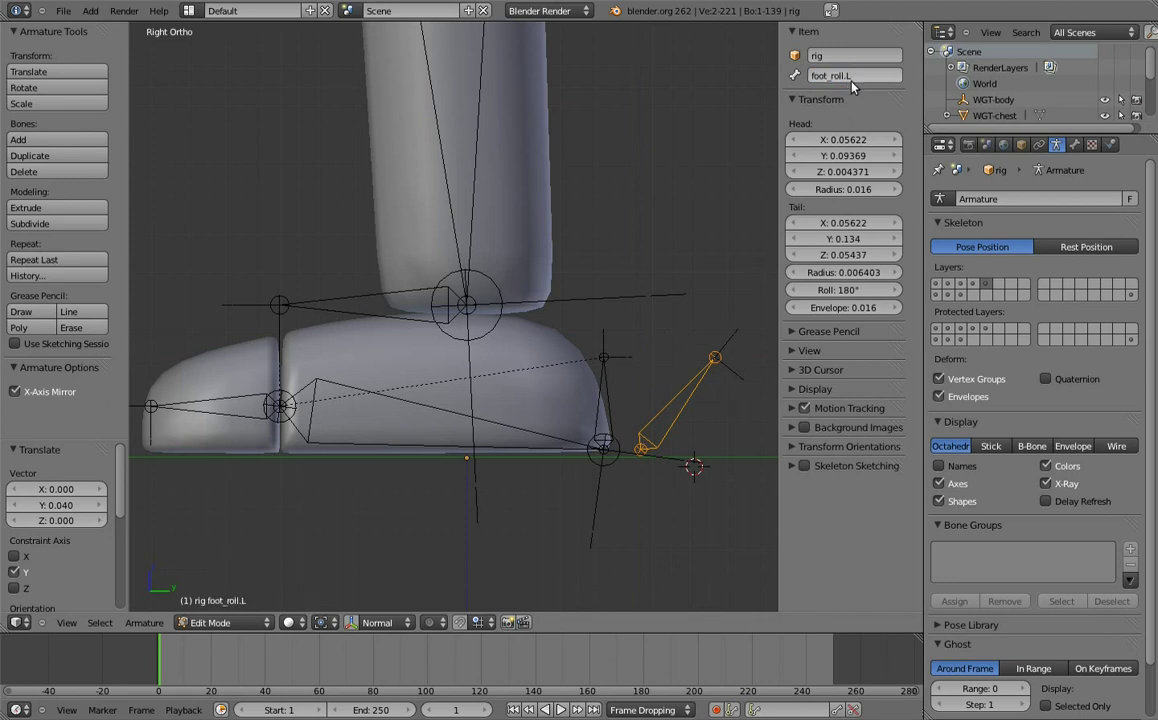
- Rename the mirrored right-side bone foot_roll.R and switch the rig into Pose Mode
middle_click_drag(513, 218, 594, 261)
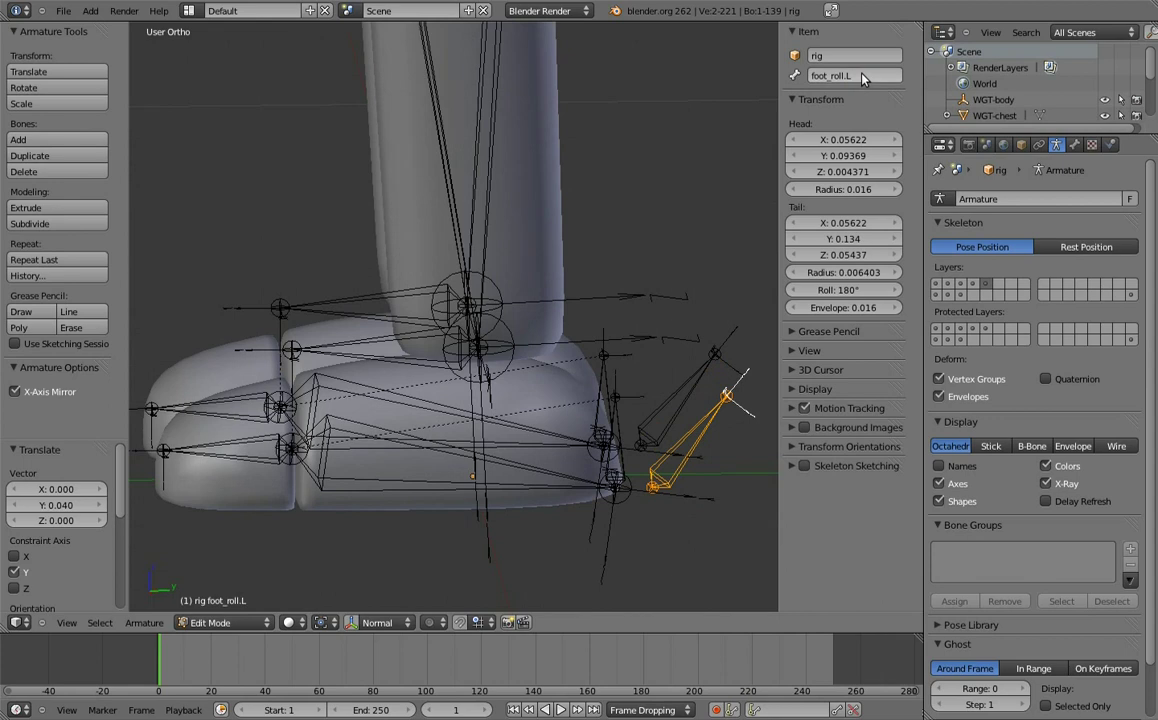
right_click(694, 384)
type("foot_roll.L")
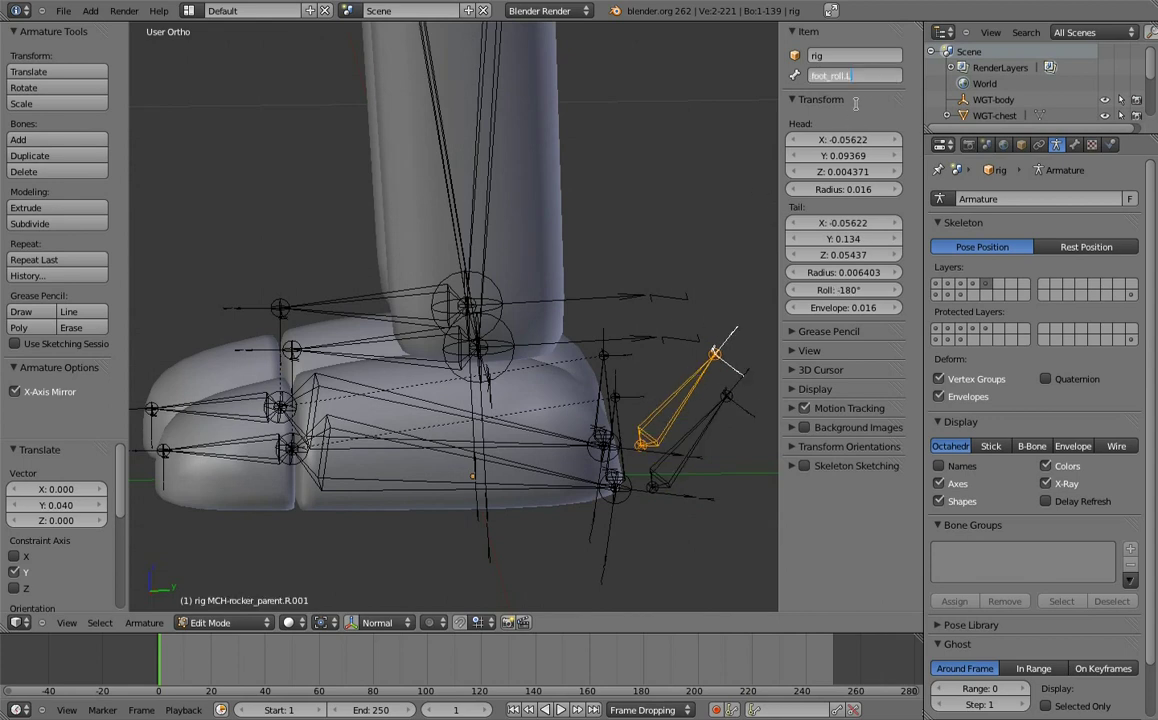
type("R")
key("Return")
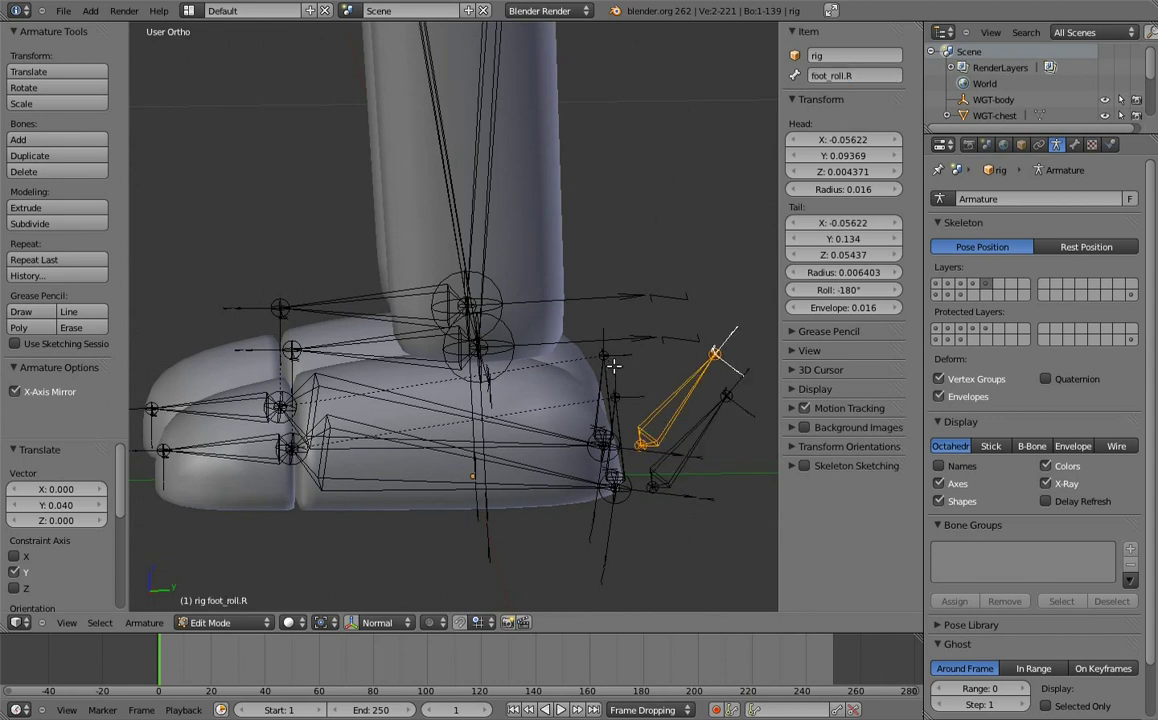
middle_click_drag(558, 333, 607, 358)
key("ctrl+Tab")
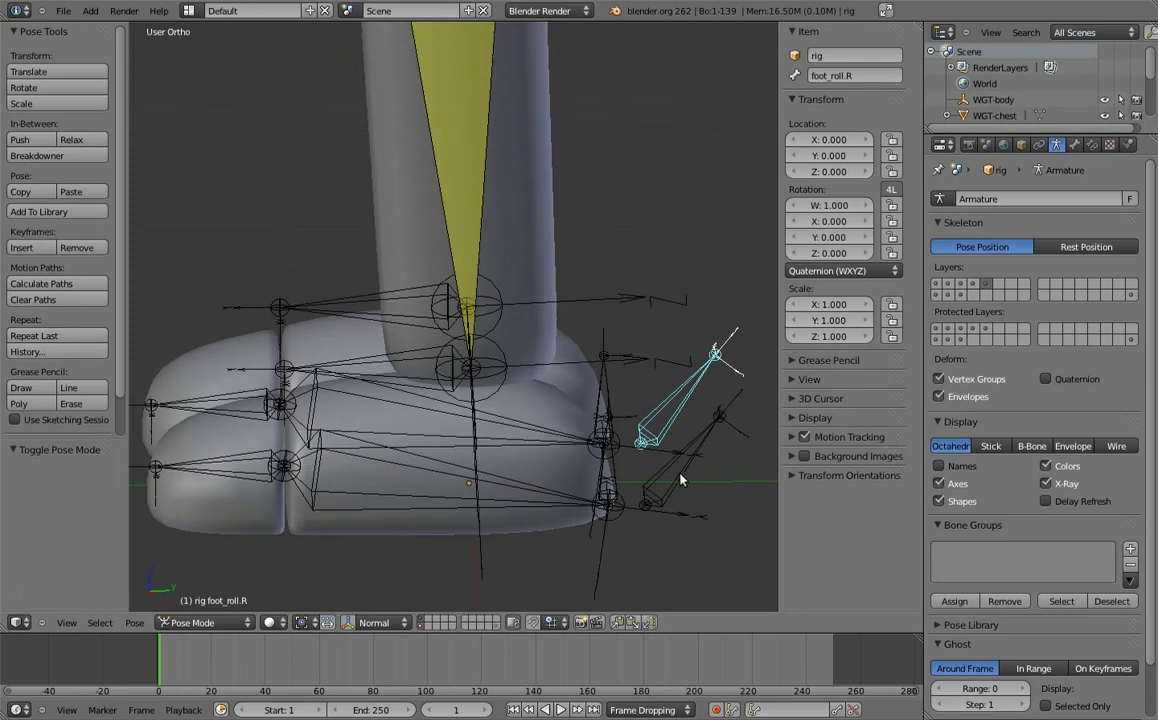
- Give MCH-rocker_parent.L a Copy Rotation constraint targeting foot_roll.L in Local Space
middle_click_drag(641, 473, 638, 471)
right_click(640, 470, "shift")
key("shift+ctrl+c")
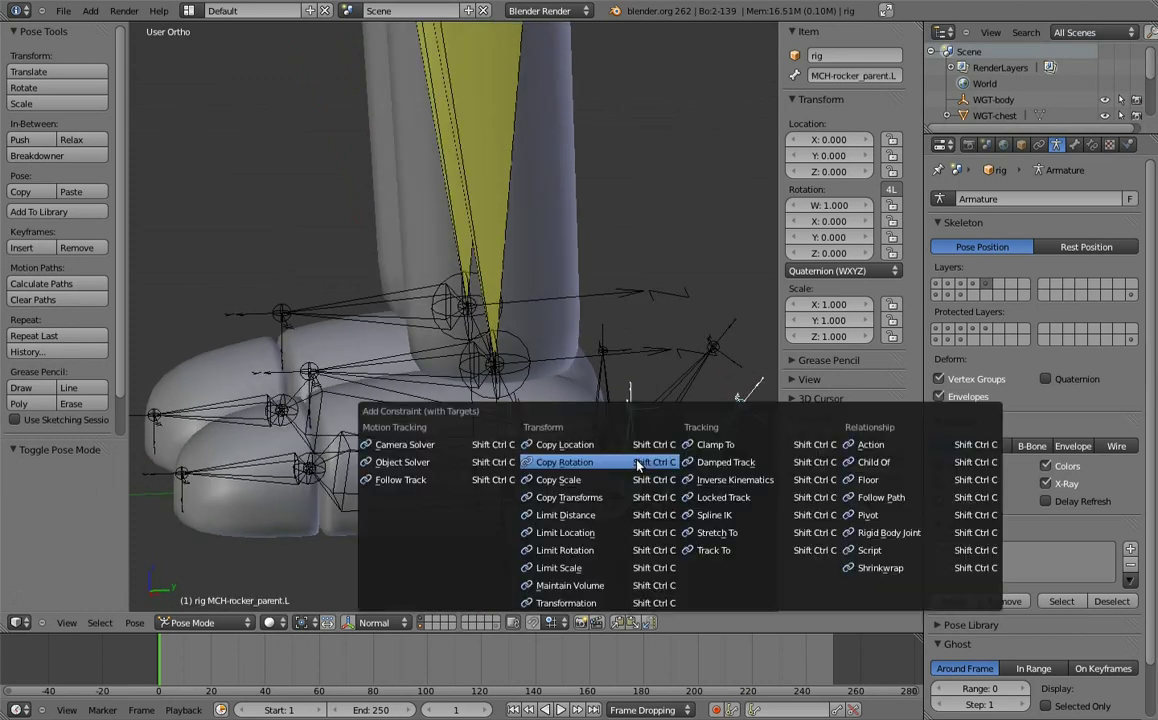
left_click(635, 463)
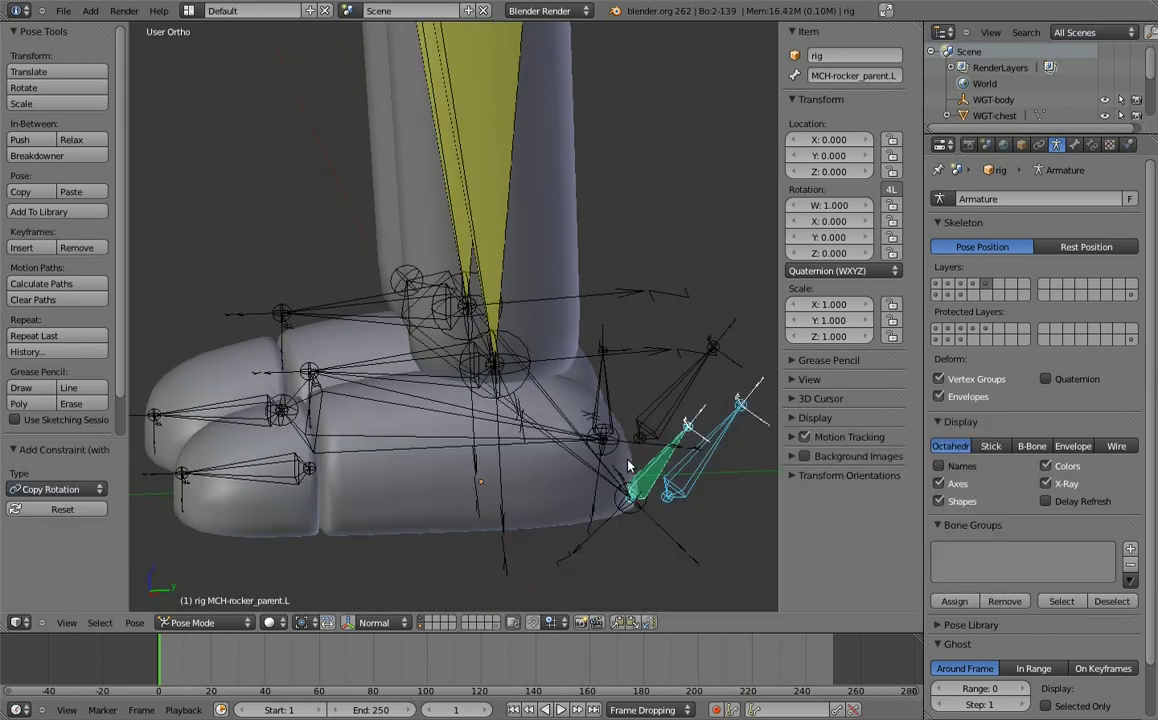
left_click(1093, 146)
left_click(1008, 384)
left_click(1052, 316)
left_click(1008, 384)
left_click(1084, 318)
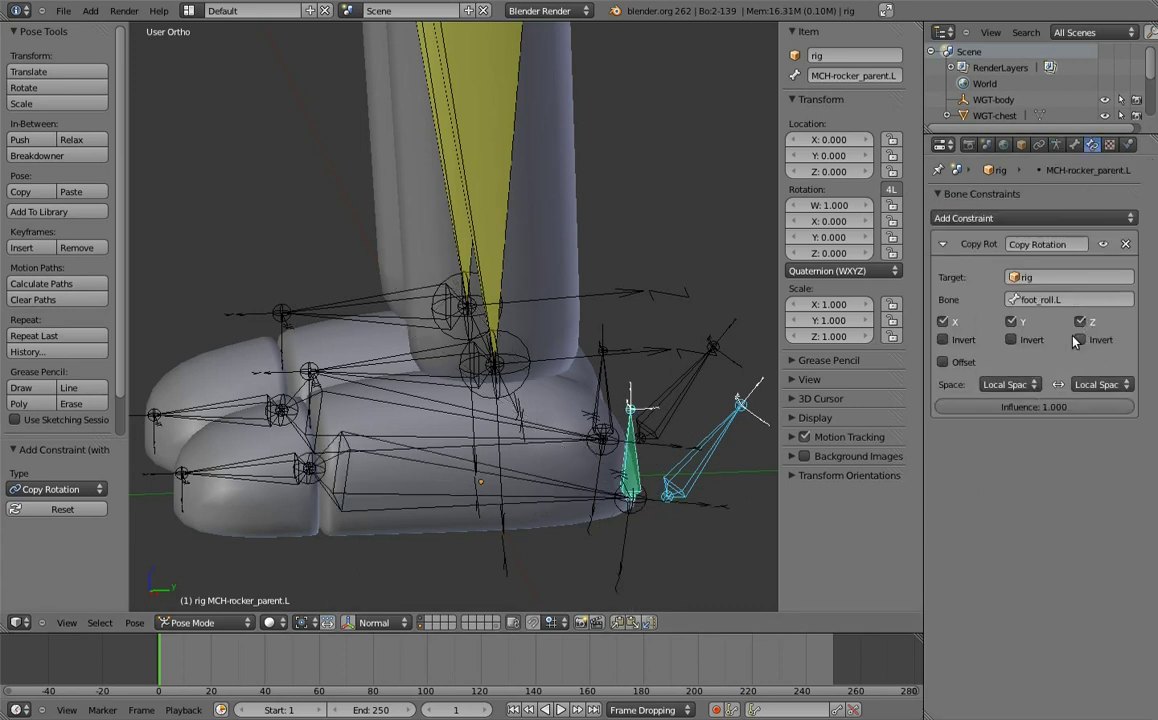
- Add a Local Space Limit Rotation constraint and clear the bone's rotation
left_click(960, 218)
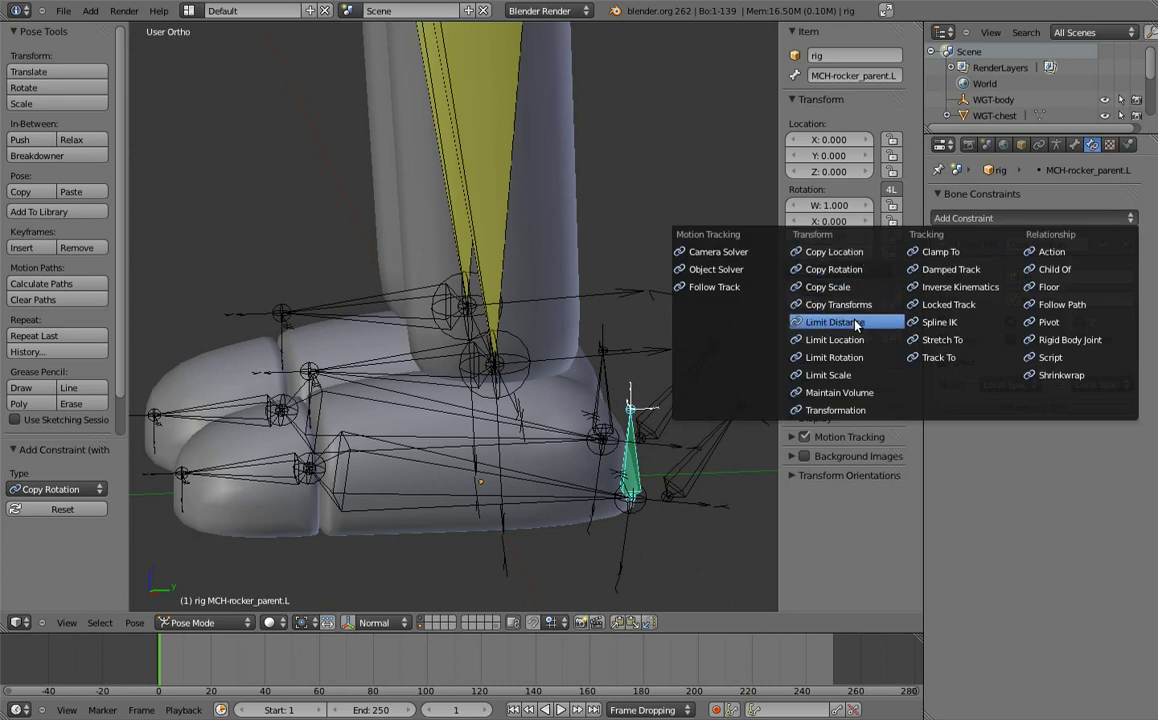
left_click(835, 357)
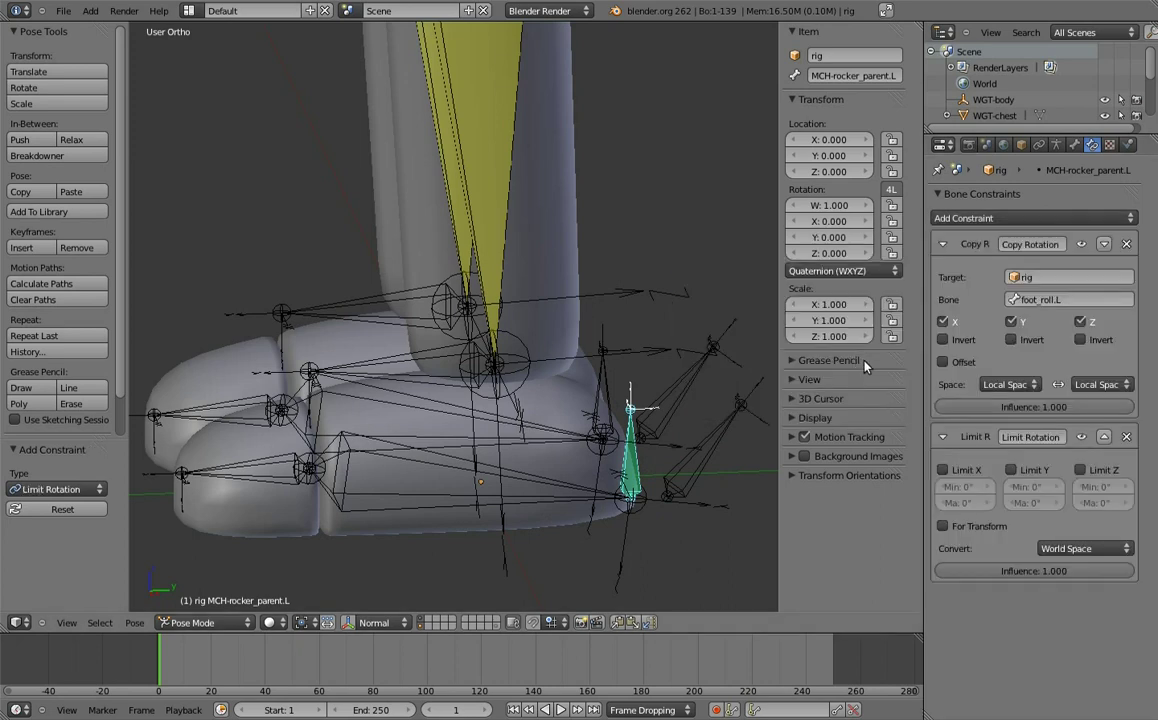
left_click(1060, 550)
left_click(1058, 481)
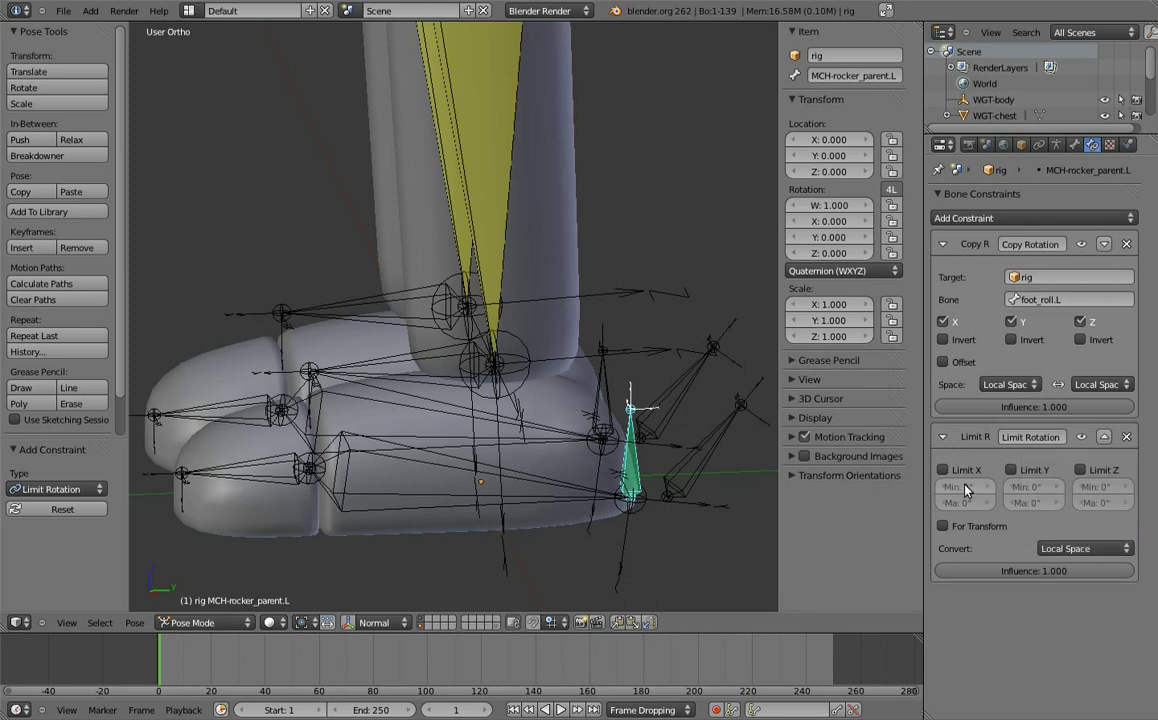
key("alt+r")
- Set foot_roll.L and foot_roll.R to XYZ Euler, locking location and Y/Z rotation
right_click(738, 424)
left_click(843, 270)
left_click(843, 253)
left_click_drag(892, 221, 892, 237)
left_click_drag(892, 155, 892, 139)
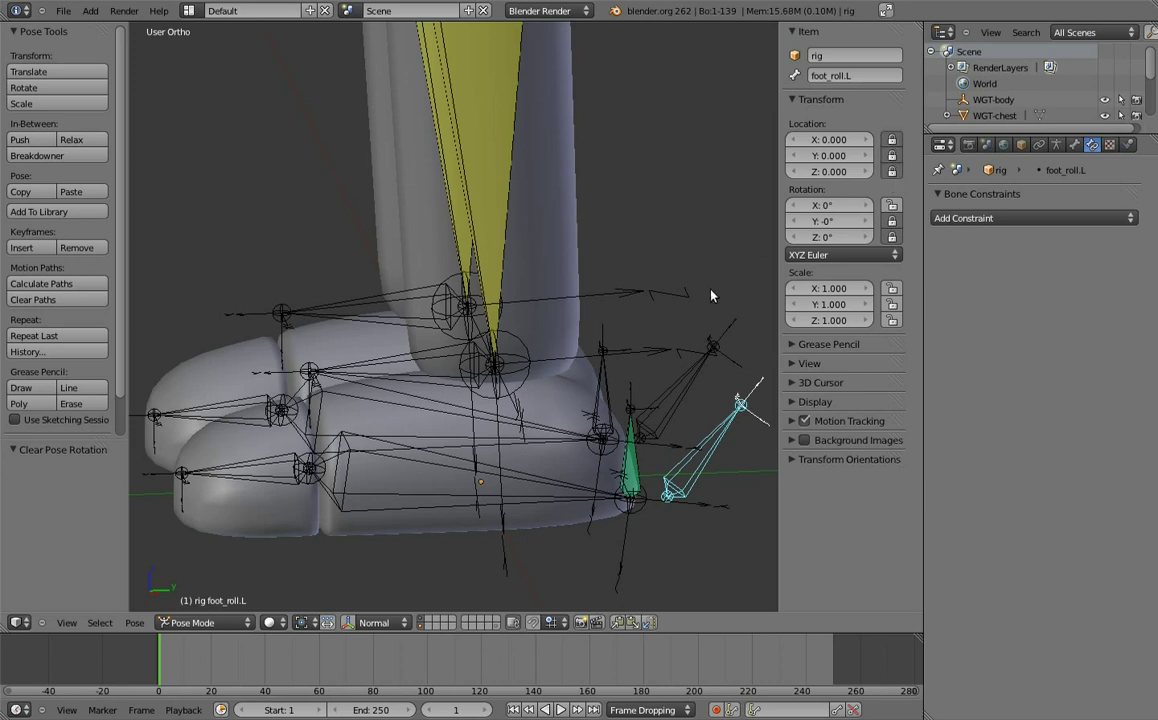
right_click(698, 371)
left_click(843, 270)
left_click(843, 231)
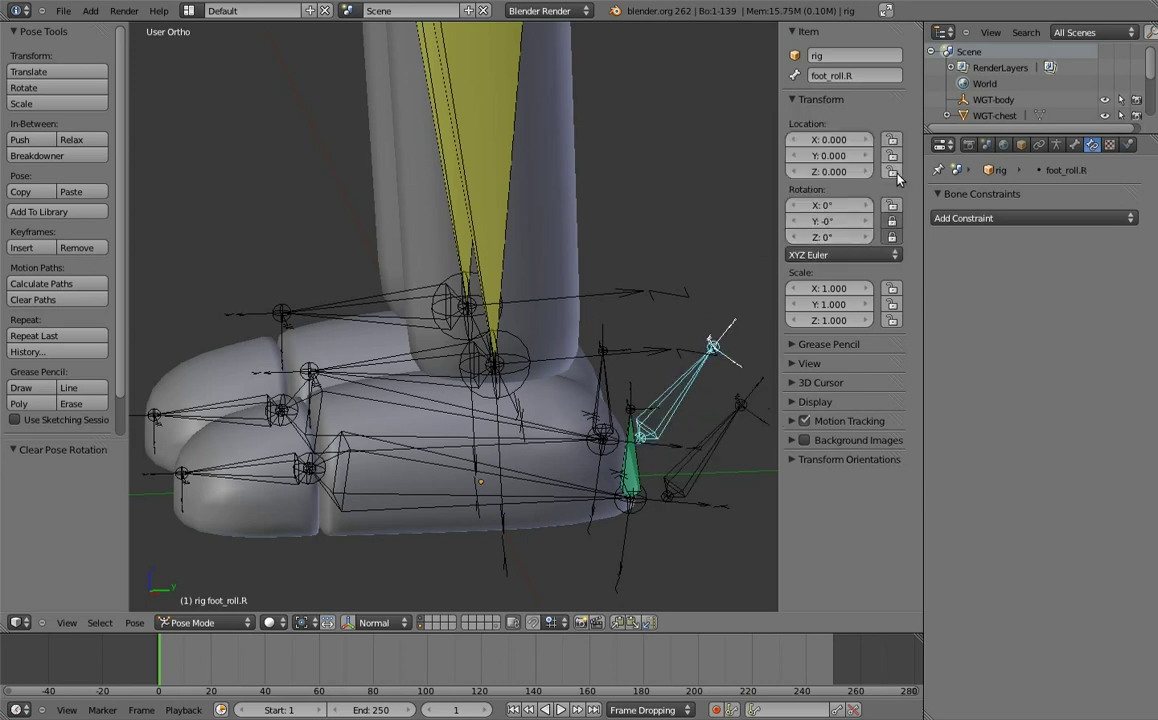
- Test the foot roll, set the maximum X rotation limit to 170°, and reset the rotation
right_click(723, 435)
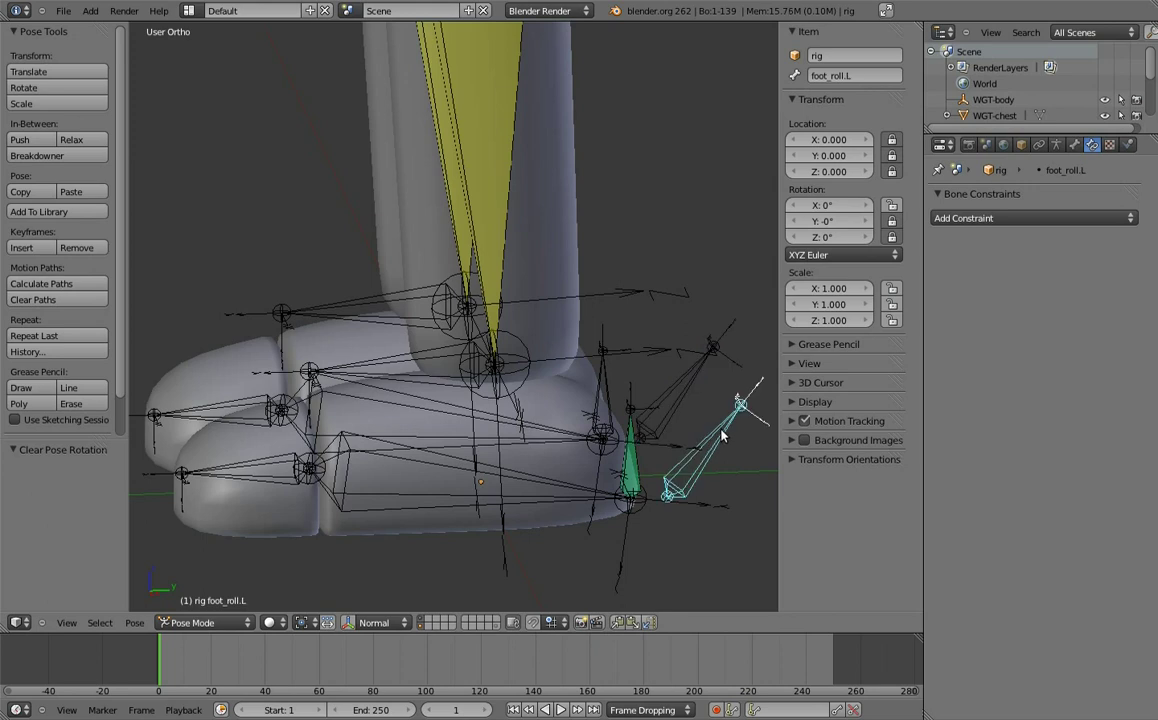
key("r")
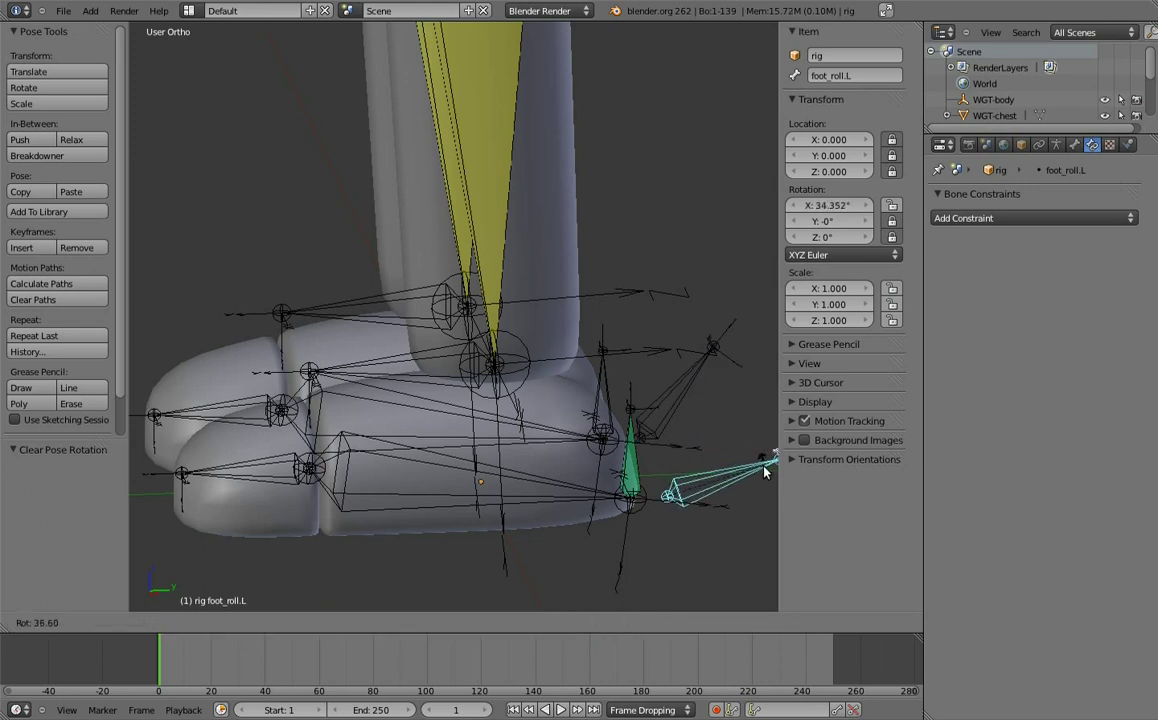
left_click(770, 466)
right_click(641, 468)
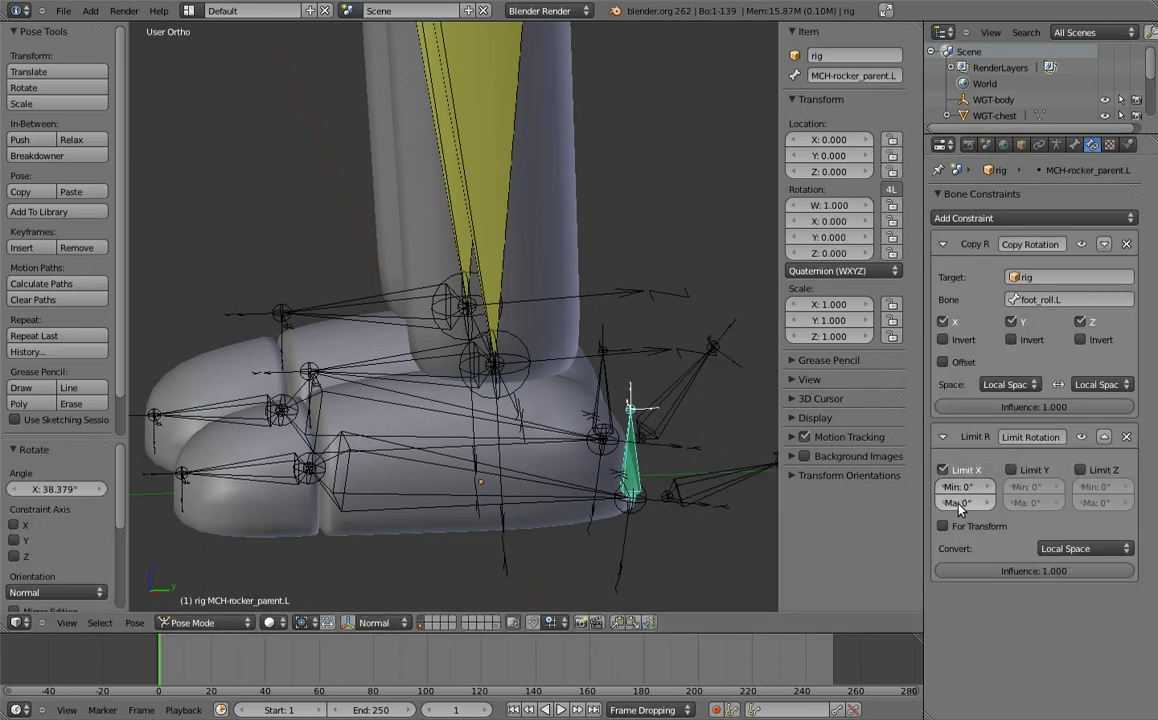
left_click_drag(958, 503, 969, 510)
type("1")
key("Return")
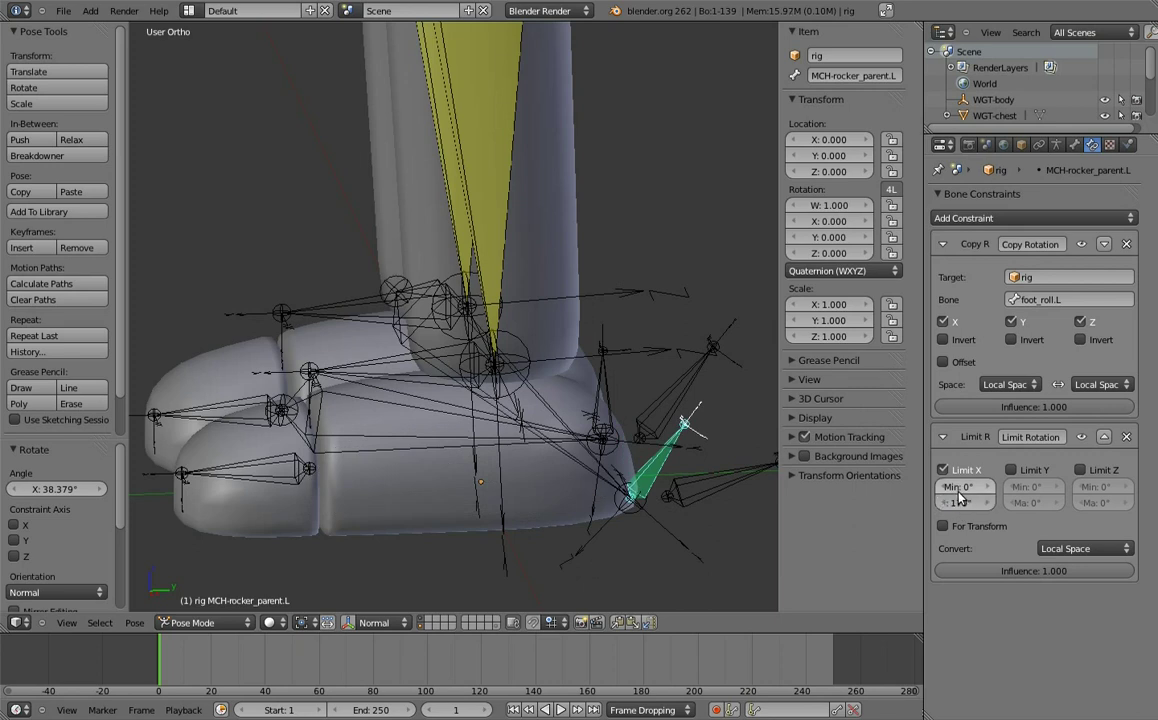
right_click(735, 479)
key("r")
key("Escape")
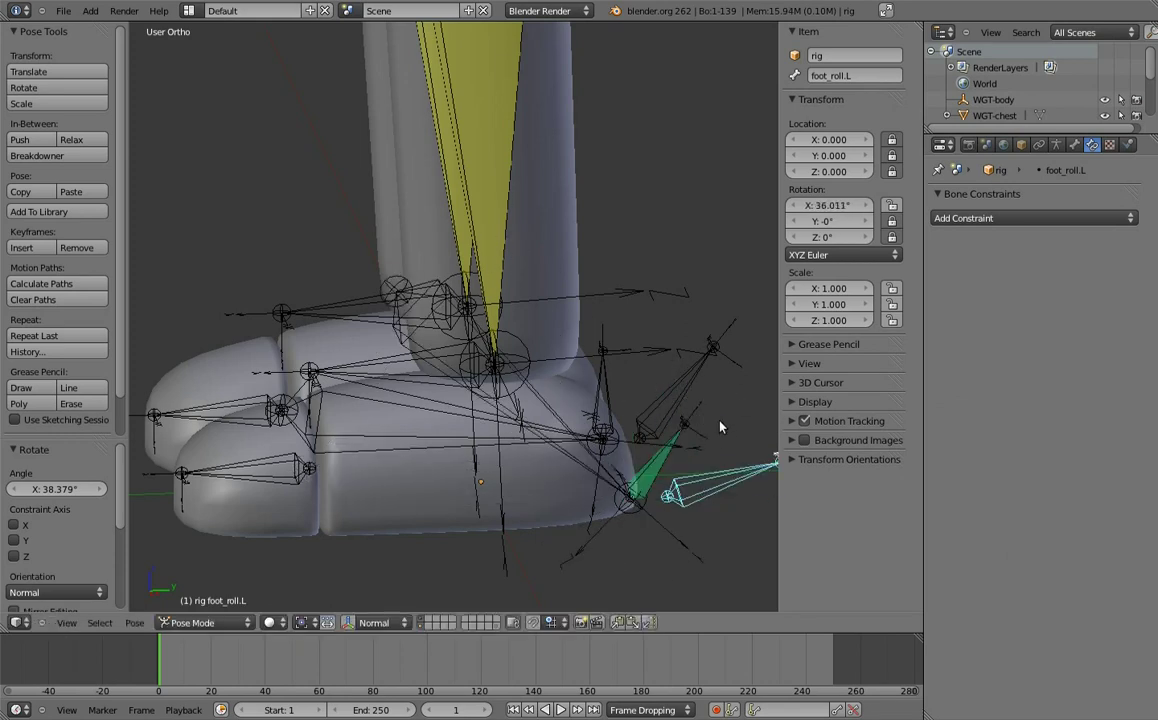
key("alt+r")
right_click(515, 445, "shift")
- Add a Copy Rotation constraint targeting foot_roll.L, with target and owner spaces set to Local
key("ctrl+shift+c")
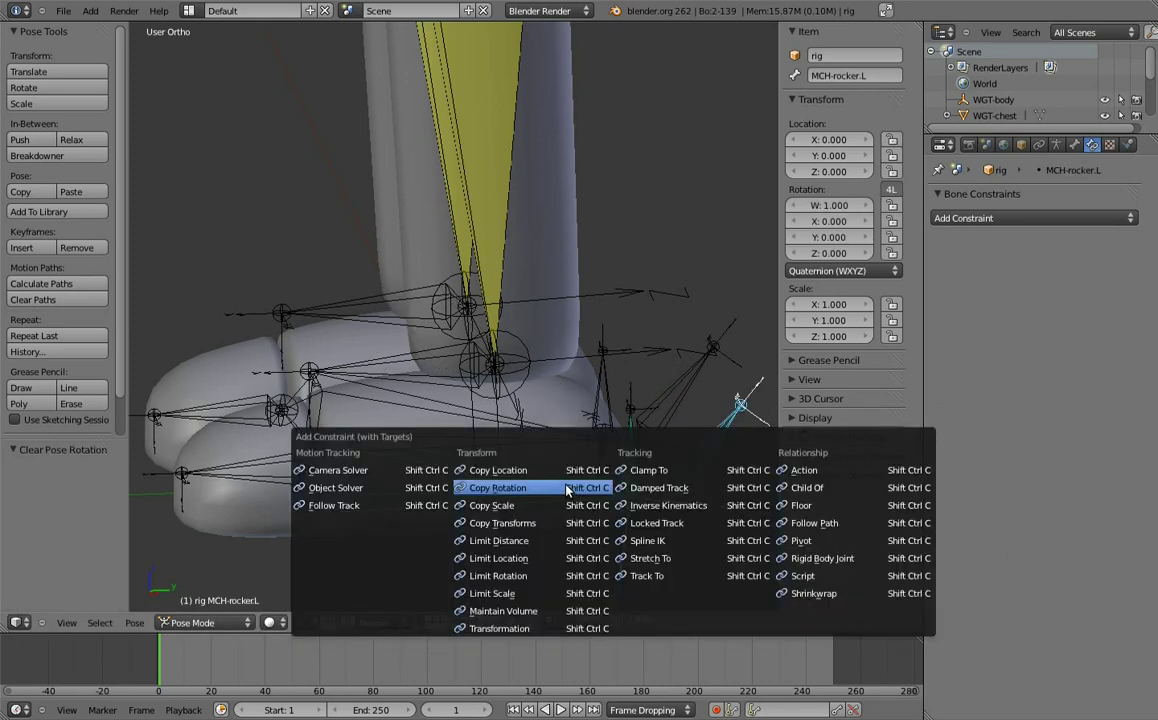
left_click(509, 441)
left_click(1010, 384)
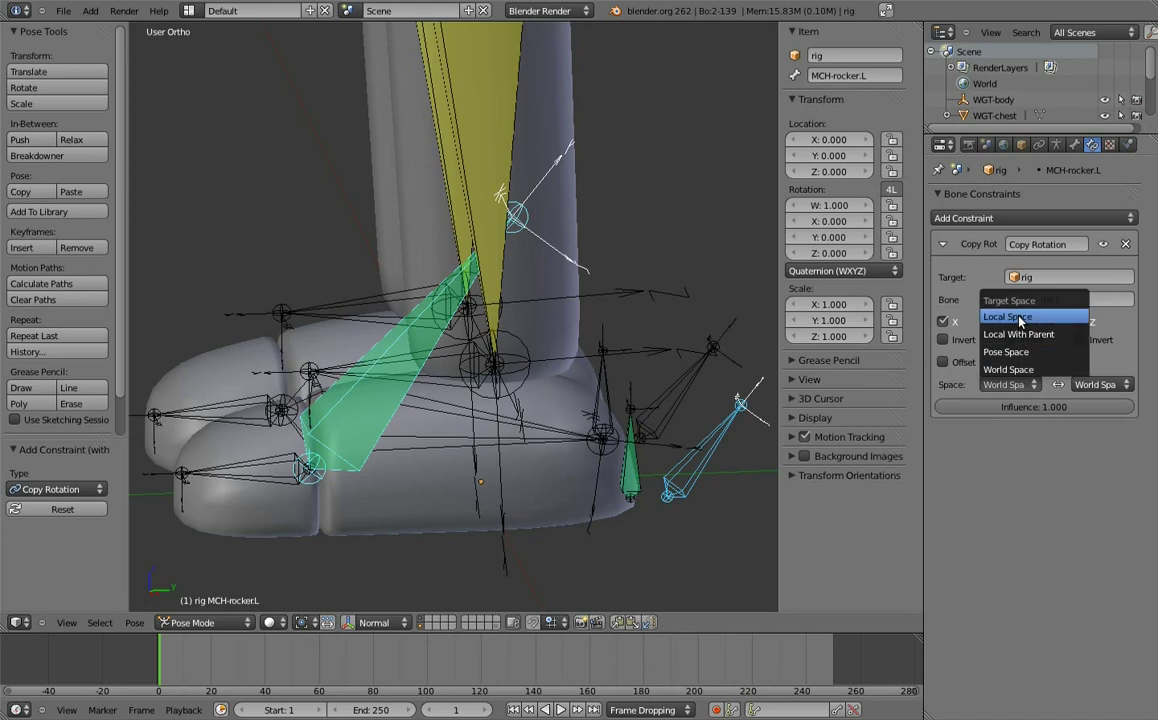
left_click(1052, 317)
left_click(1097, 384)
left_click(1082, 318)
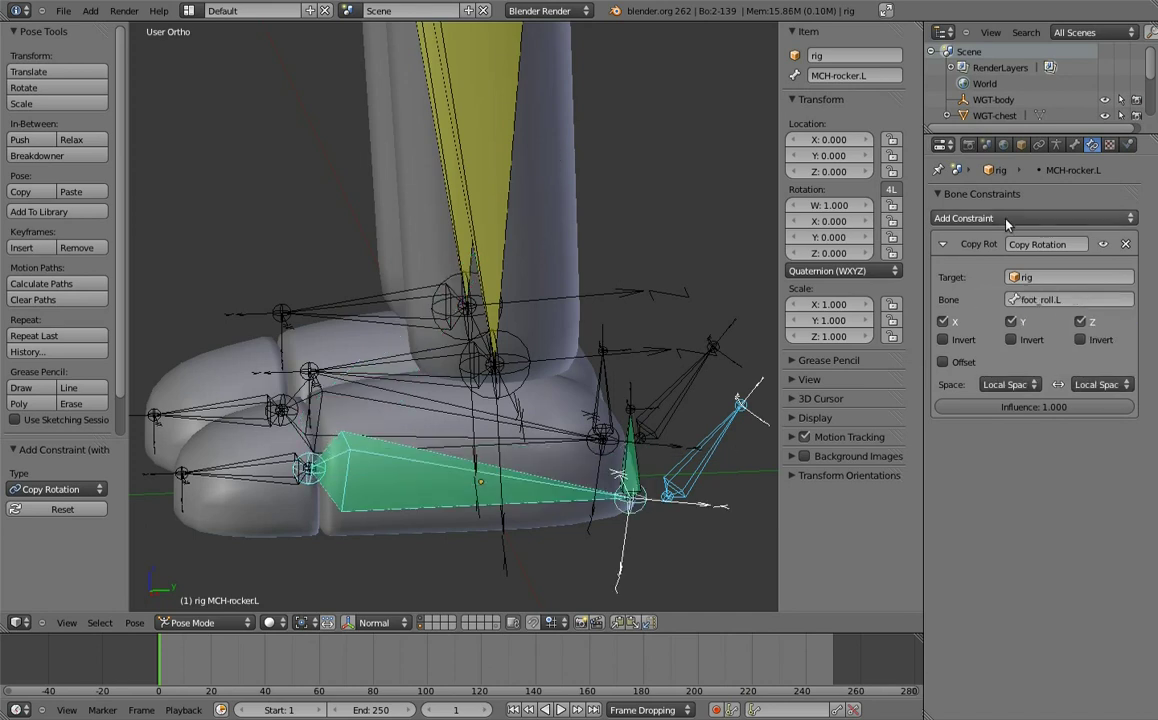
- Add a Limit Rotation constraint in Local Space with Limit X minimum -170°
left_click(936, 218)
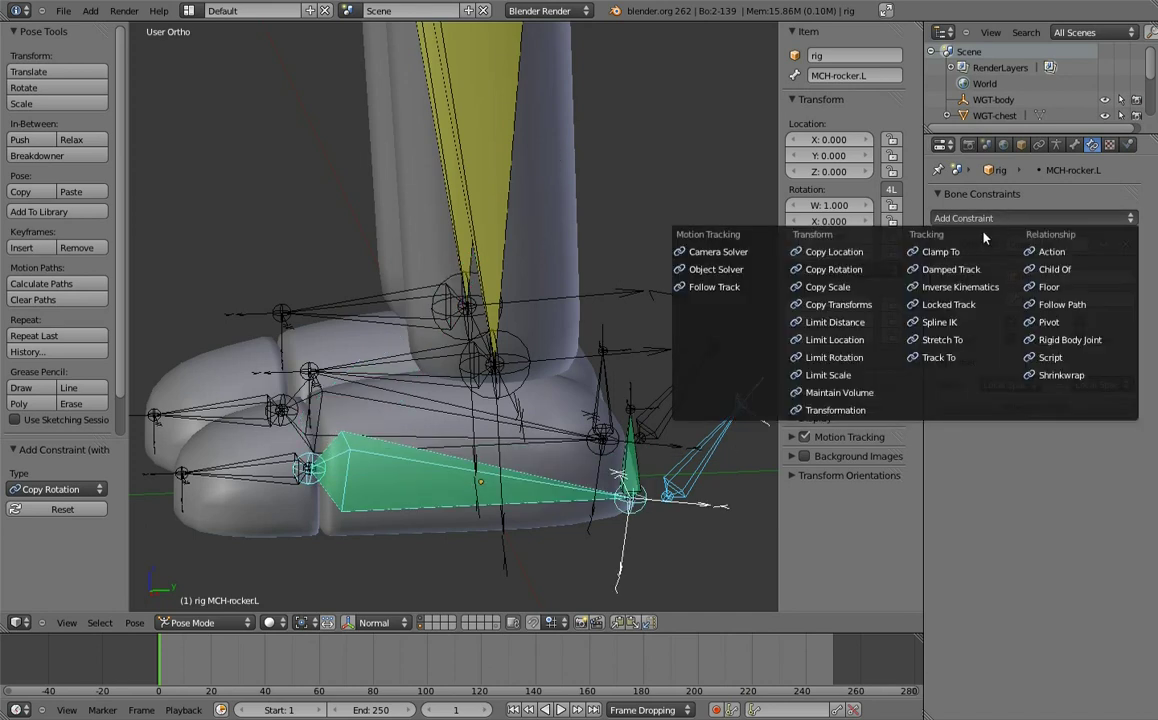
left_click(834, 357)
left_click(1085, 548)
left_click(1060, 468)
left_click(943, 470)
left_click(965, 487)
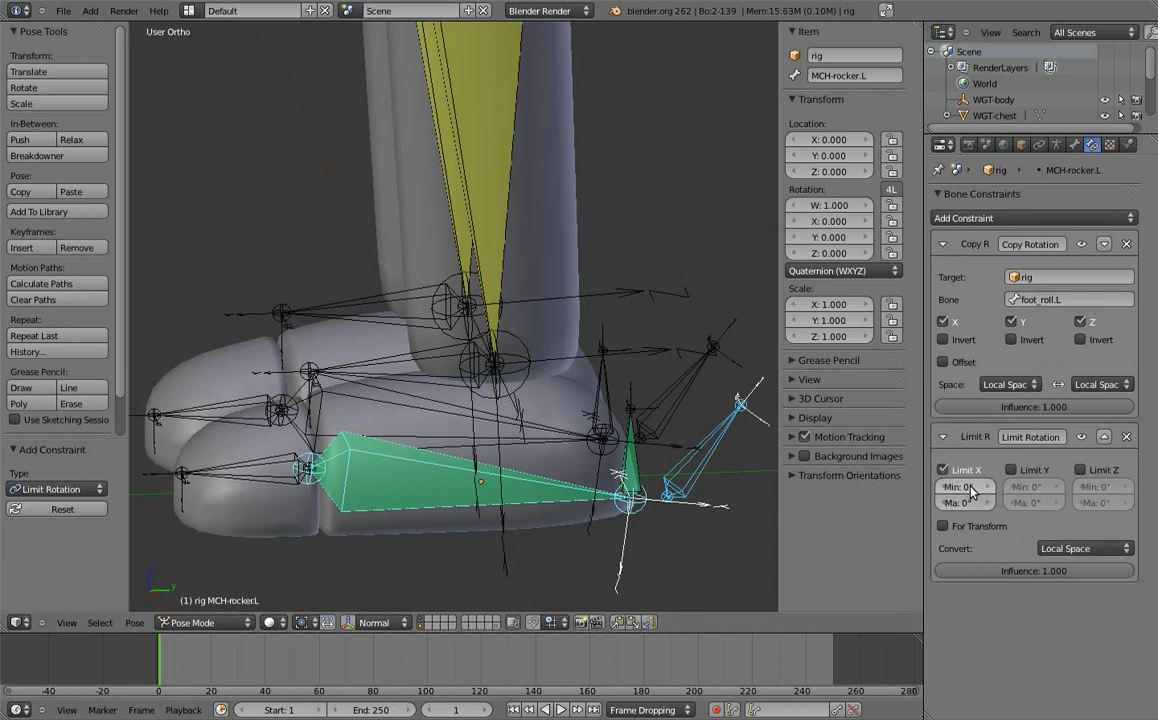
key("Return")
- Test-rotate foot_roll.L to check the rocker, then try foot_roll.R and cancel
right_click(724, 437)
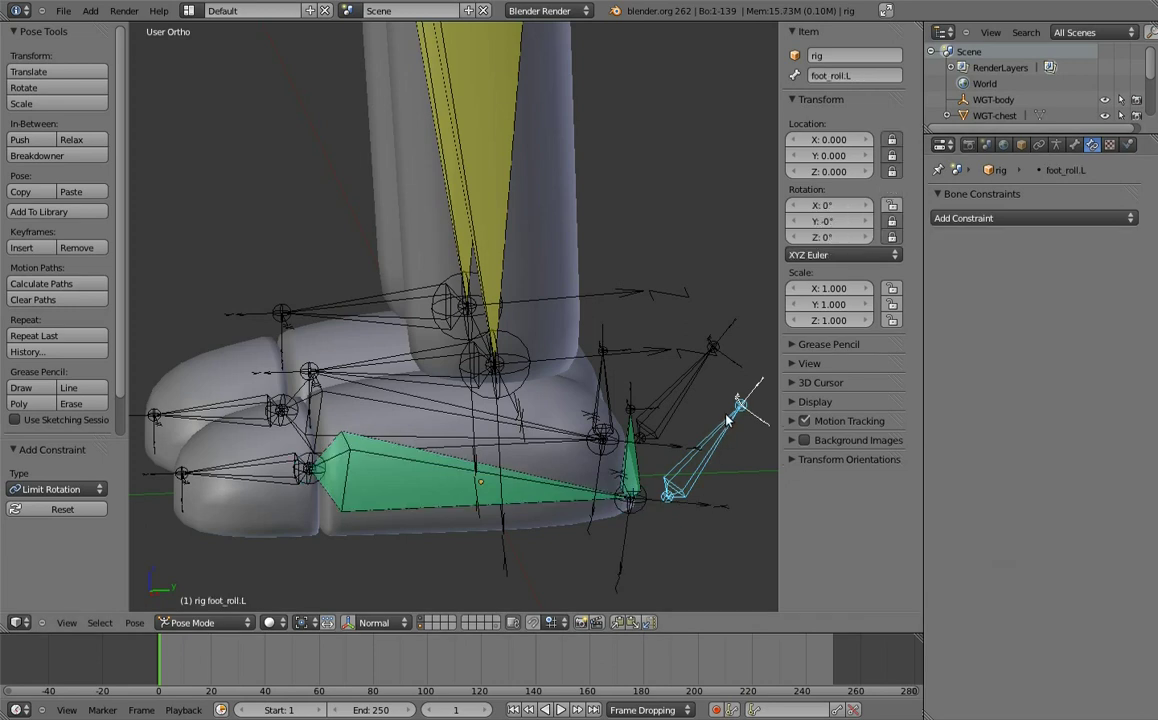
key("r")
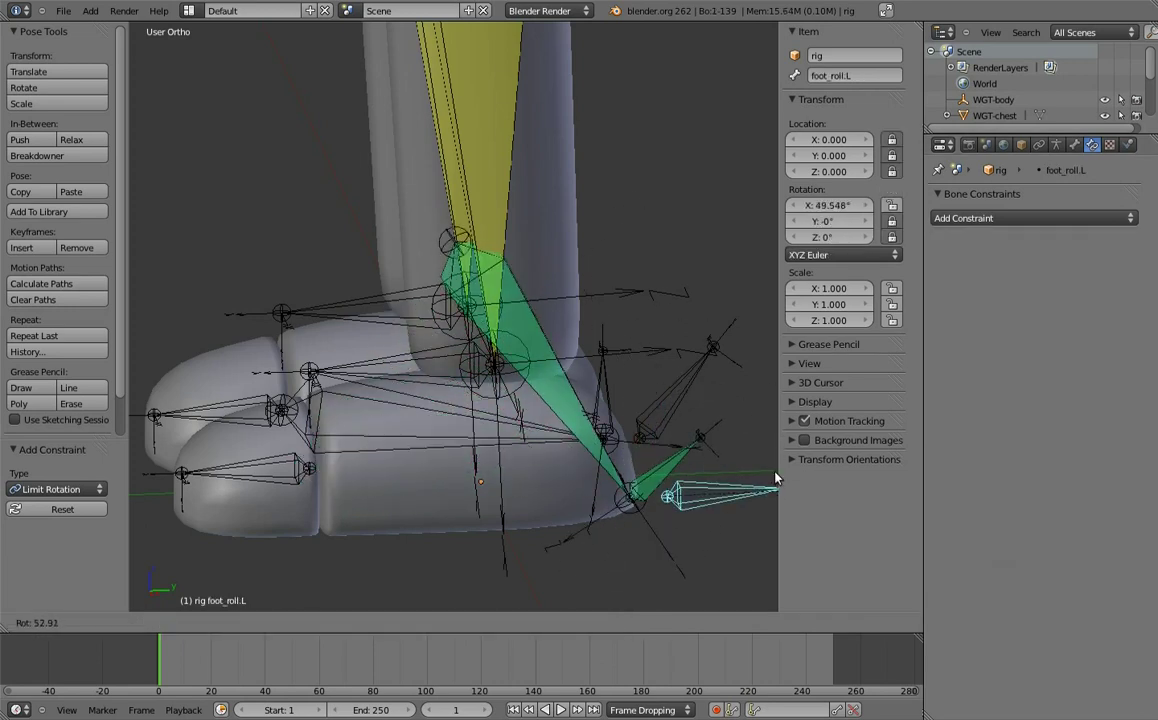
left_click(715, 483)
right_click(650, 420)
key("r")
key("Escape")
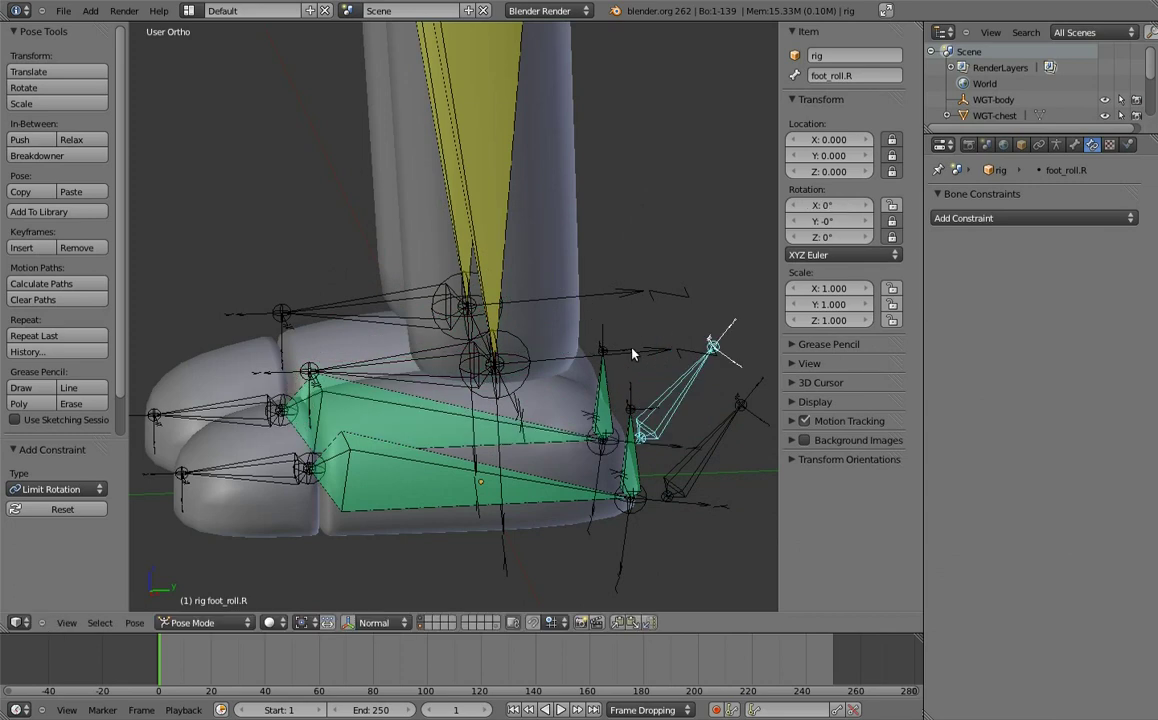
- In Edit Mode, parent foot.ik.L to MCH-rocker.L, keeping its offset
key("Tab")
right_click(441, 360)
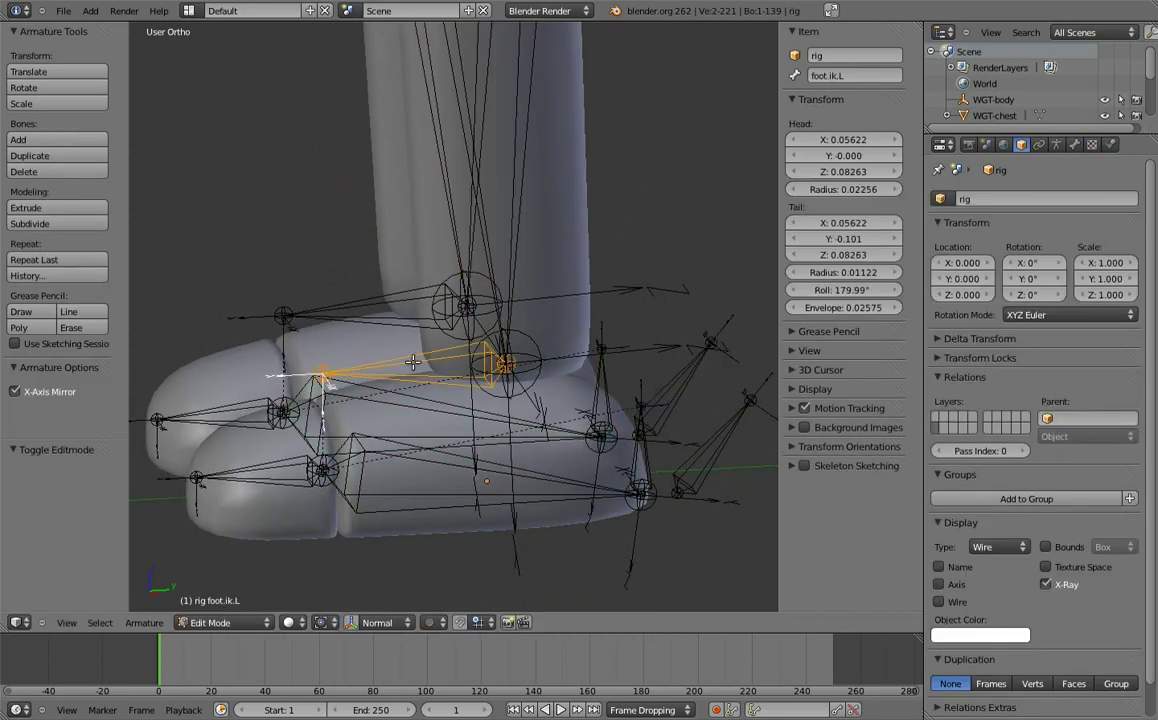
right_click(446, 463, "shift")
key("ctrl+p")
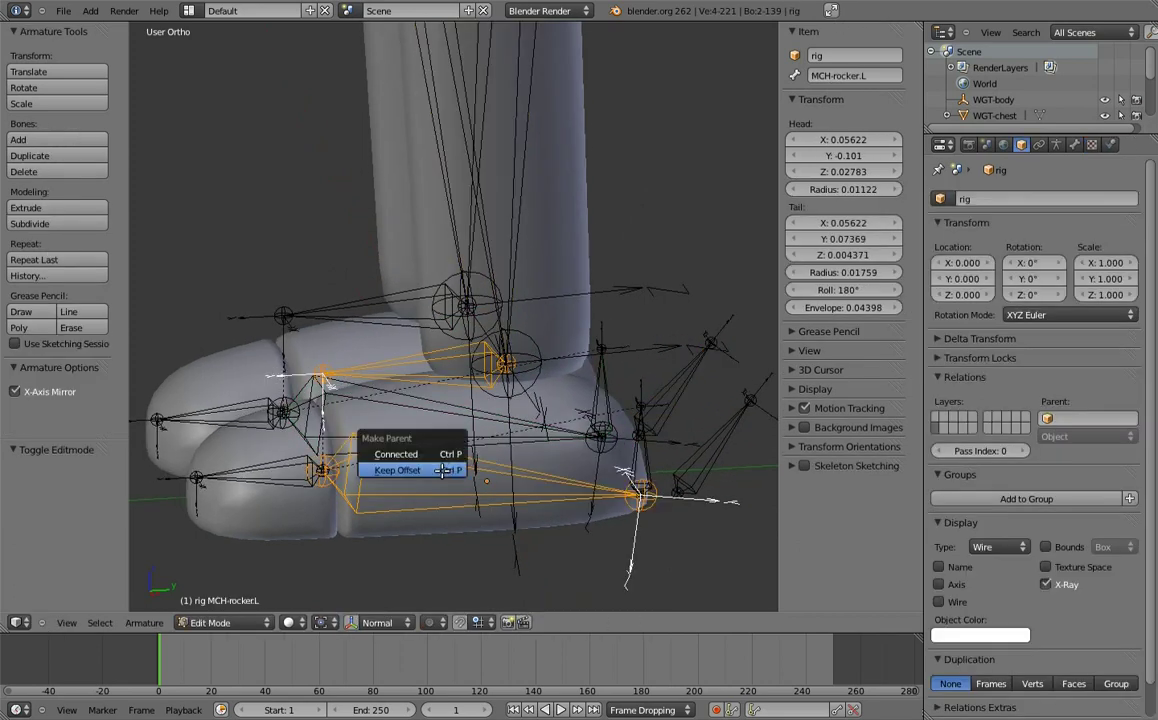
left_click(442, 470)
- Parent the left toe bone to MCH-rocker_parent.L and return to Pose Mode
right_click(318, 472)
right_click(646, 458, "shift")
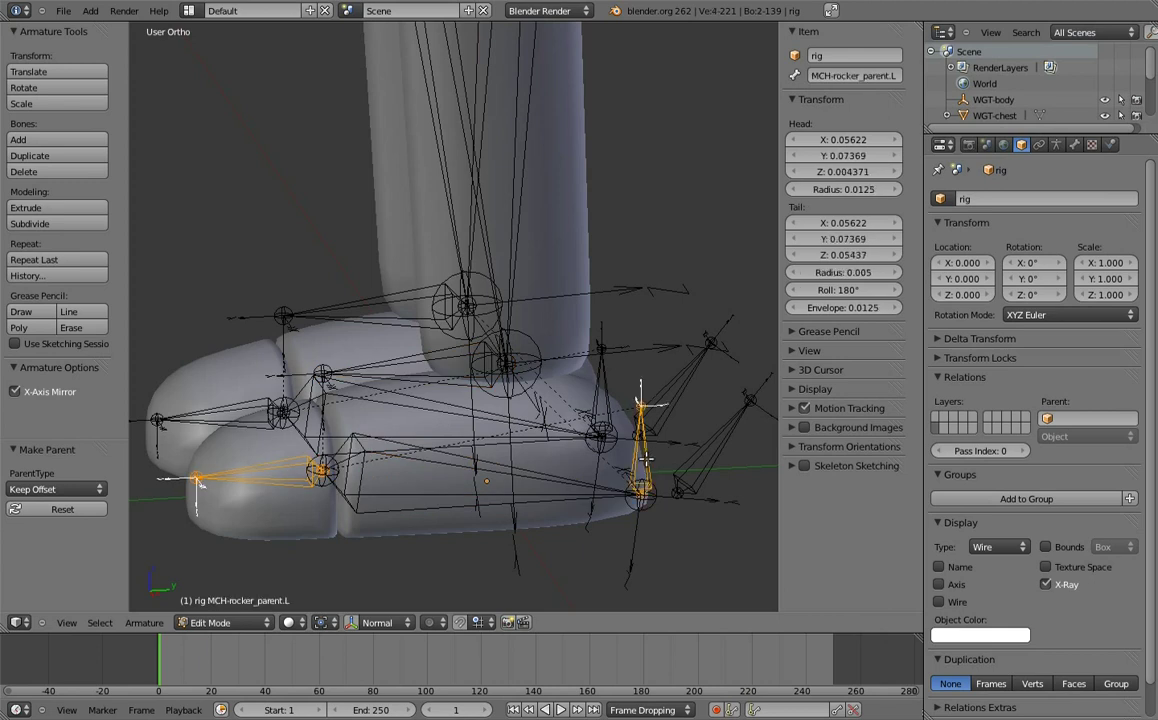
key("ctrl+p")
left_click(648, 467)
key("Tab")
- Test-rotate the left foot roll bone, cancel it, then select the left toe IK bone
right_click(740, 472)
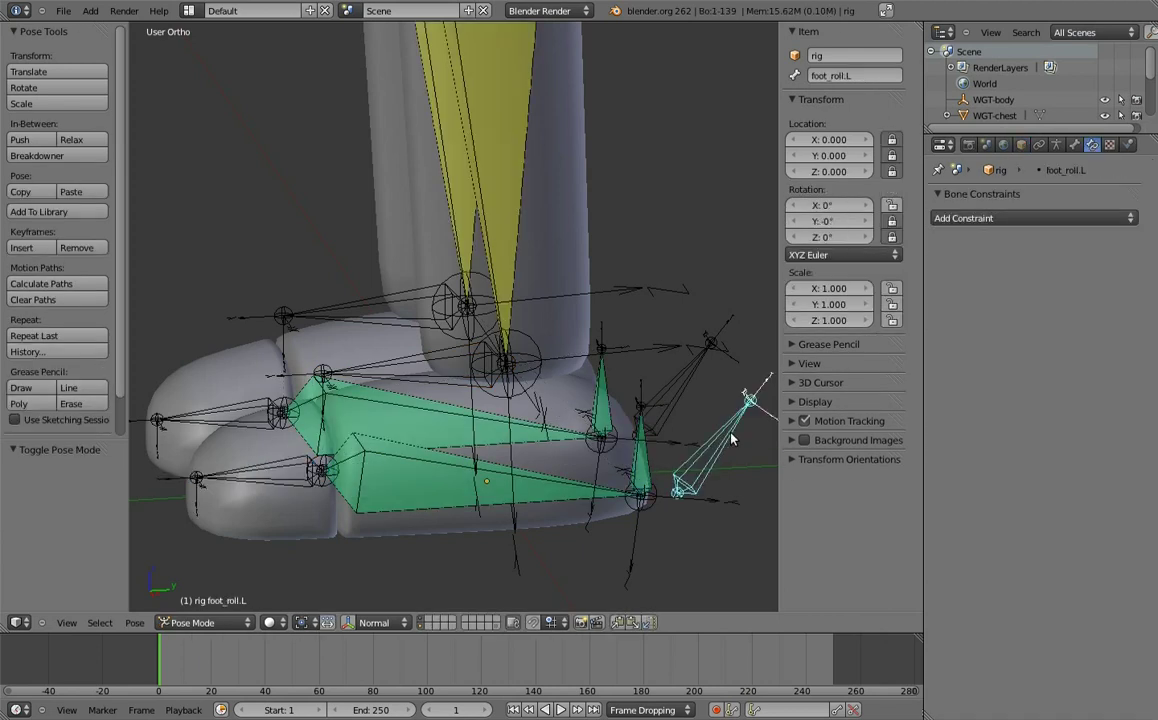
key("r")
right_click(764, 474)
right_click(708, 352)
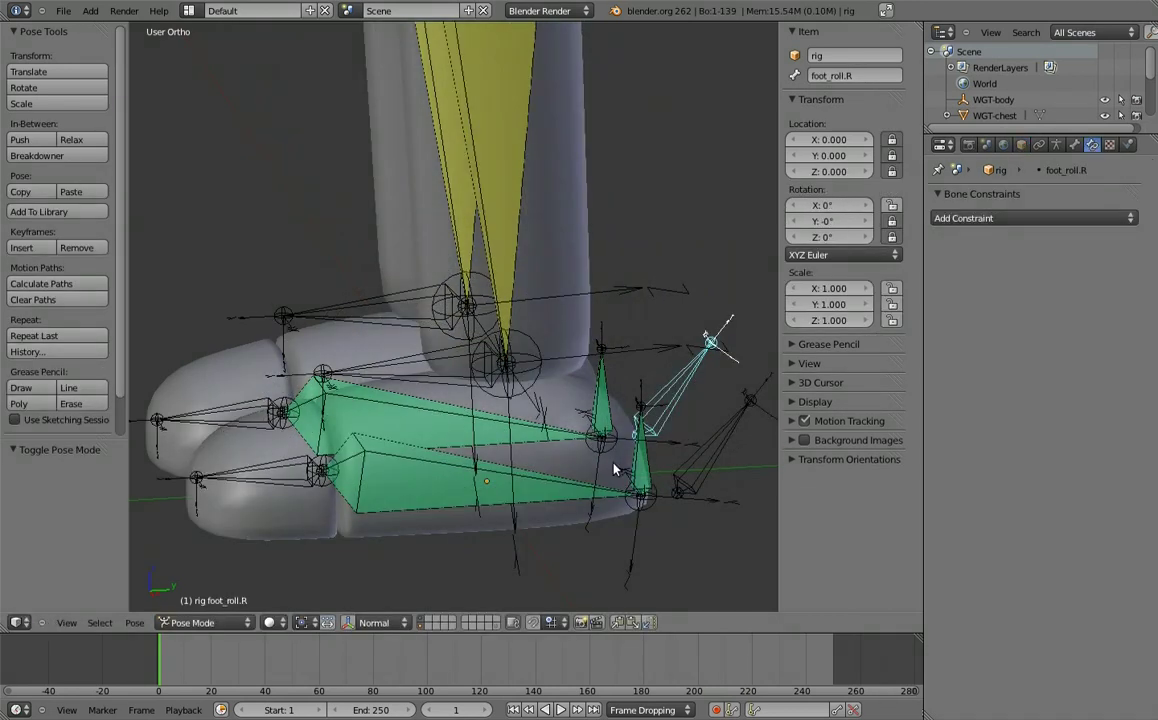
right_click(246, 479)
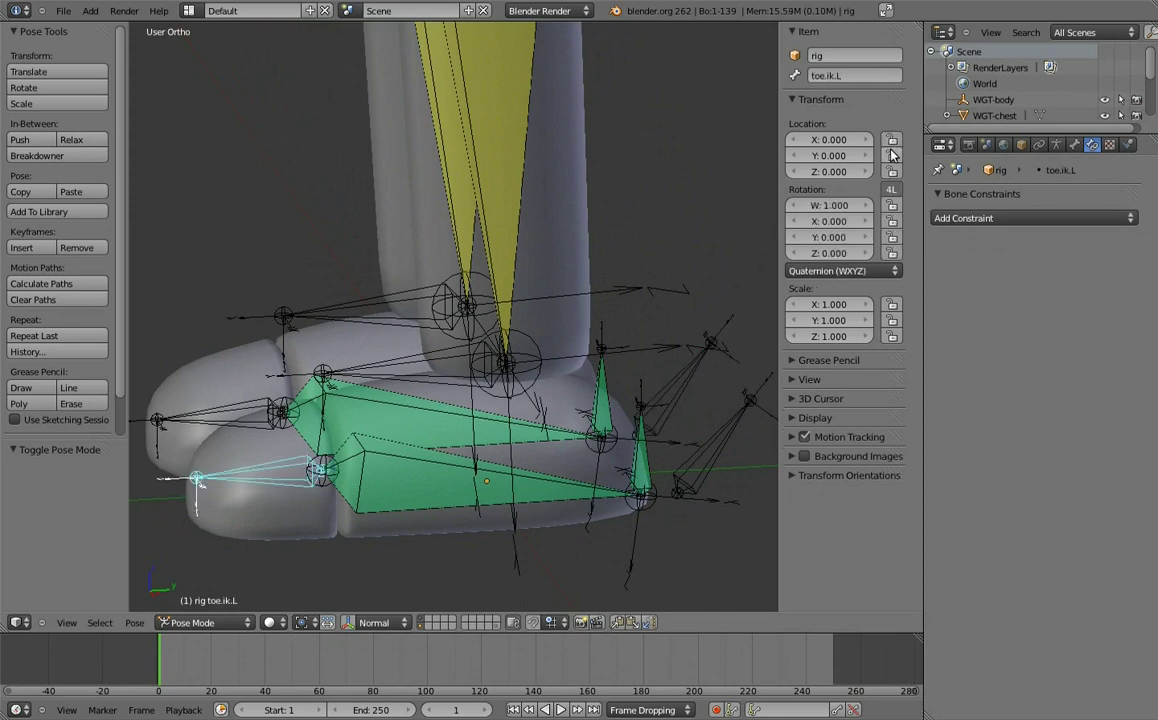
- Set the rotation mode of both toe IK bones, left and right, to YZX Euler
left_click(852, 268)
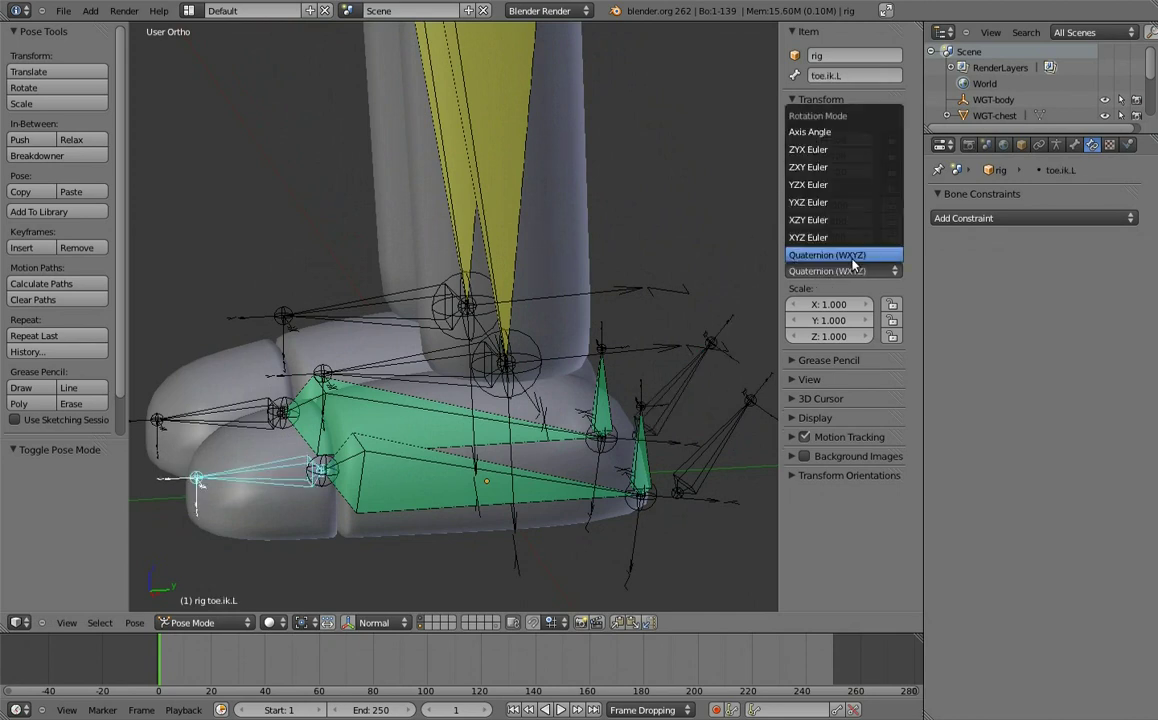
left_click(808, 184)
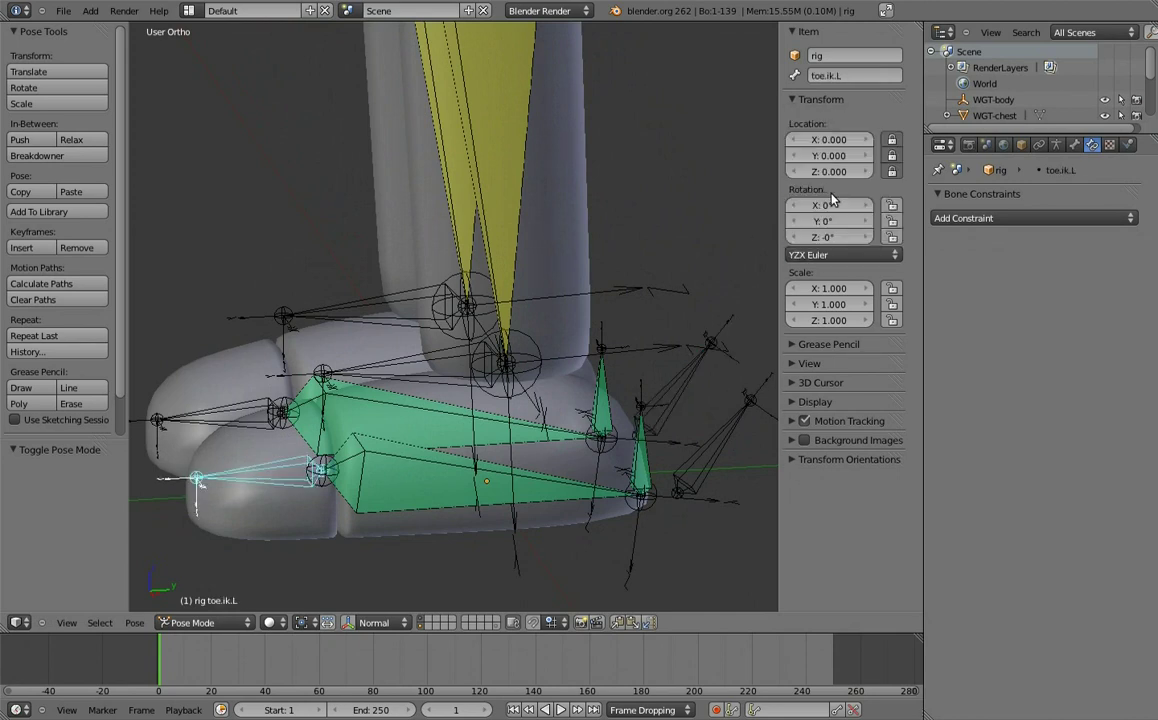
right_click(222, 424)
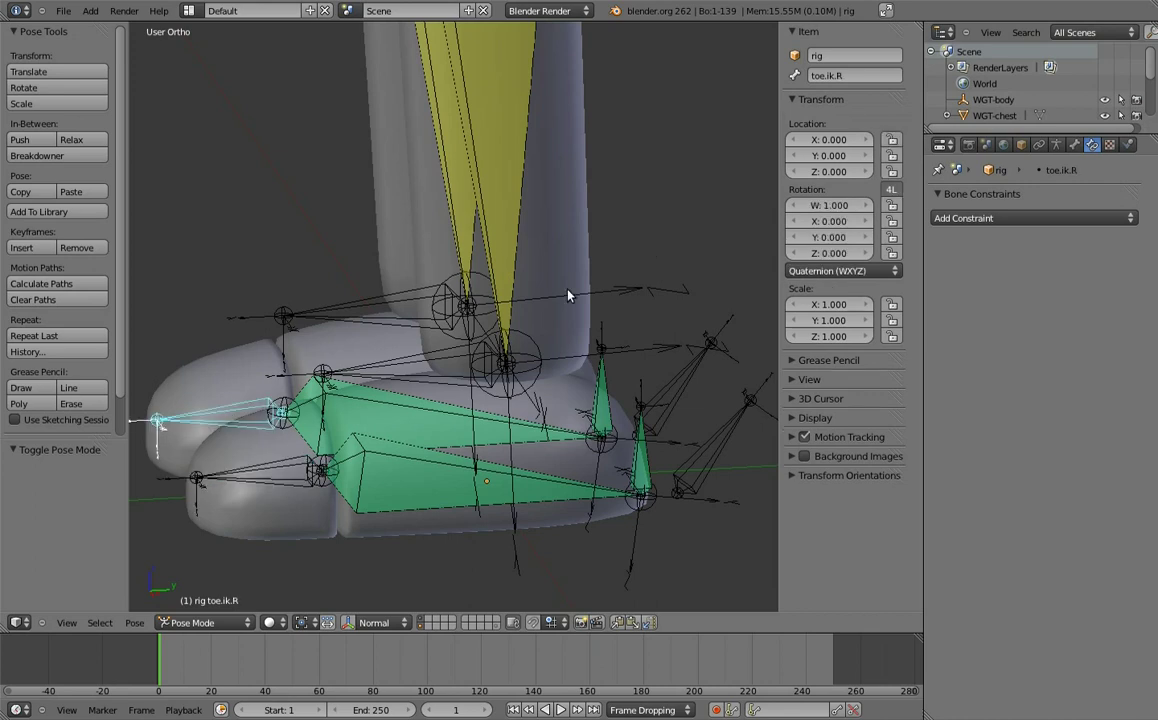
left_click(866, 268)
left_click(822, 186)
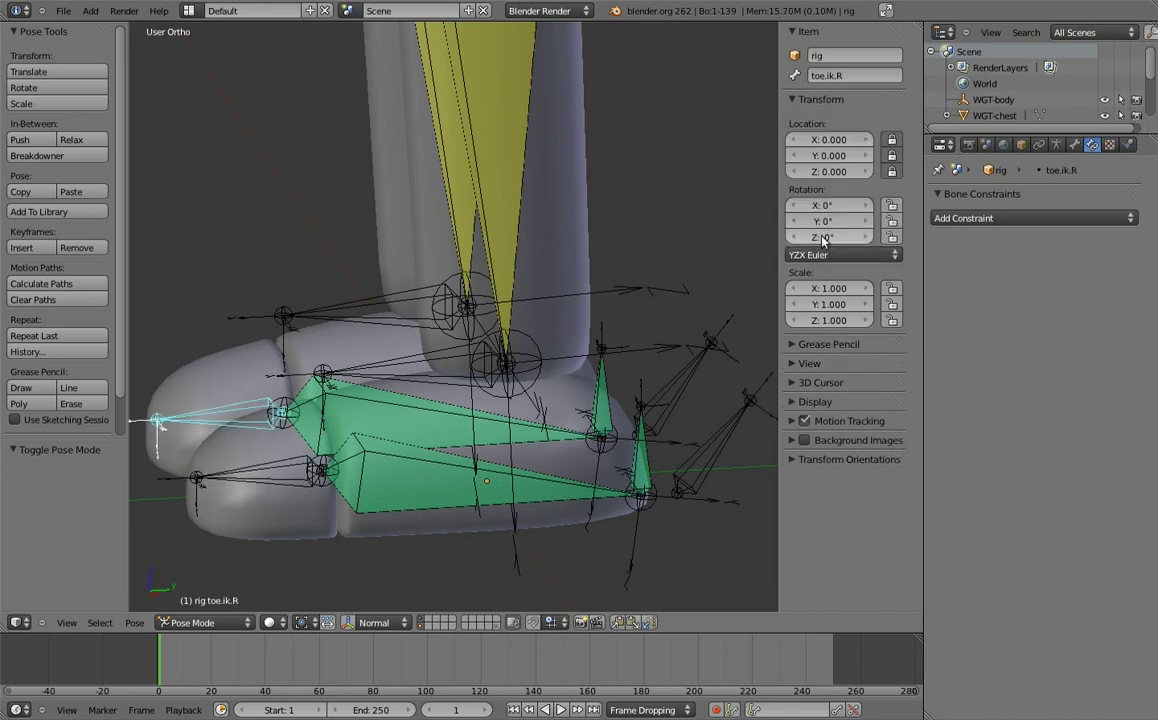
- Rename the left foot IK bone to MCH-foot.ik.L by adding the MCH- prefix
right_click(381, 373)
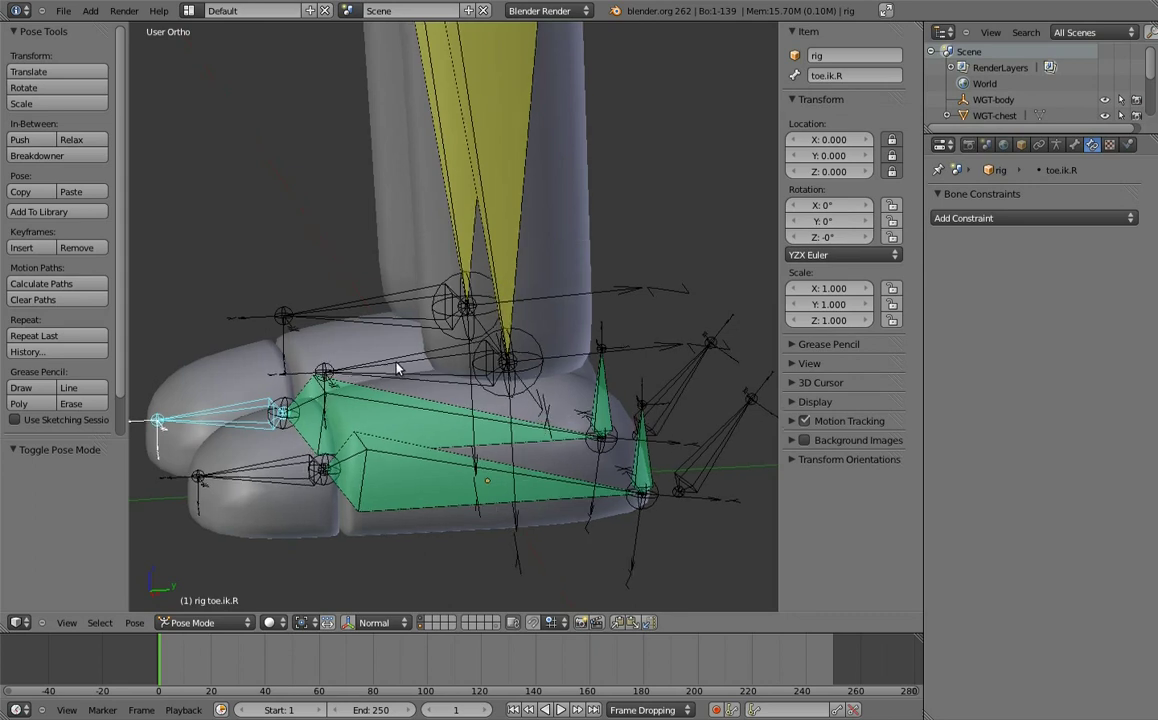
left_click(843, 80)
key("Home")
type("MCH-")
key("Return")
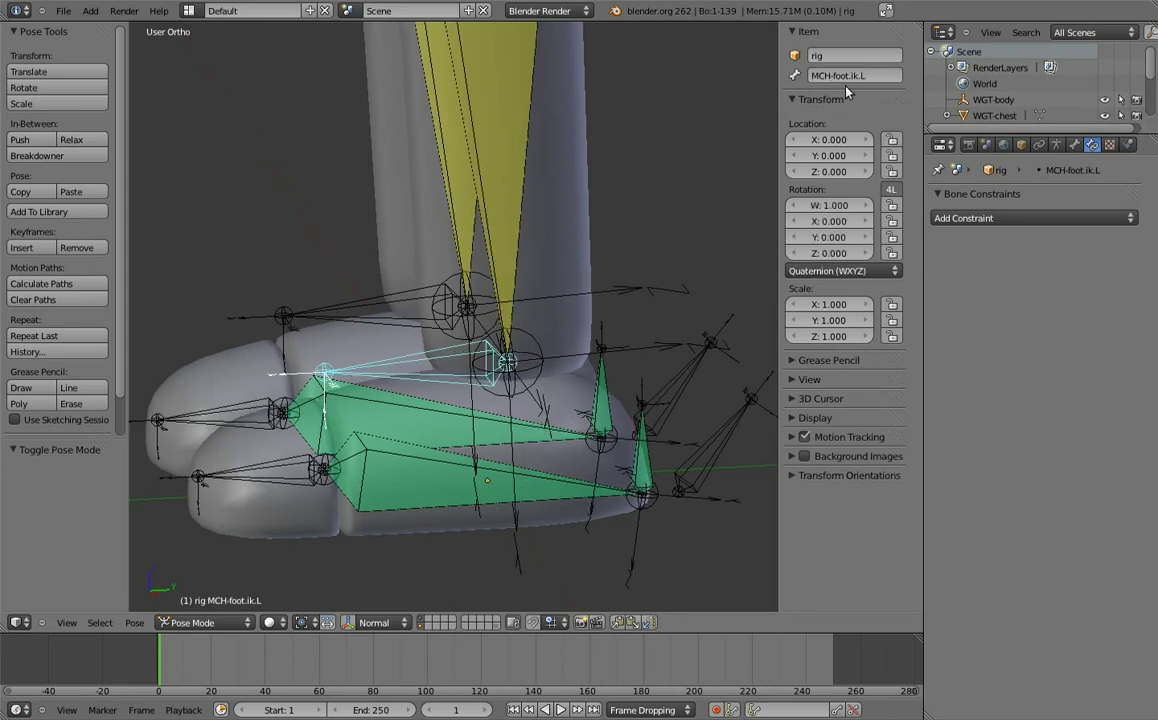
- Rename the right foot IK bone to MCH-foot.ik.R
right_click(376, 306)
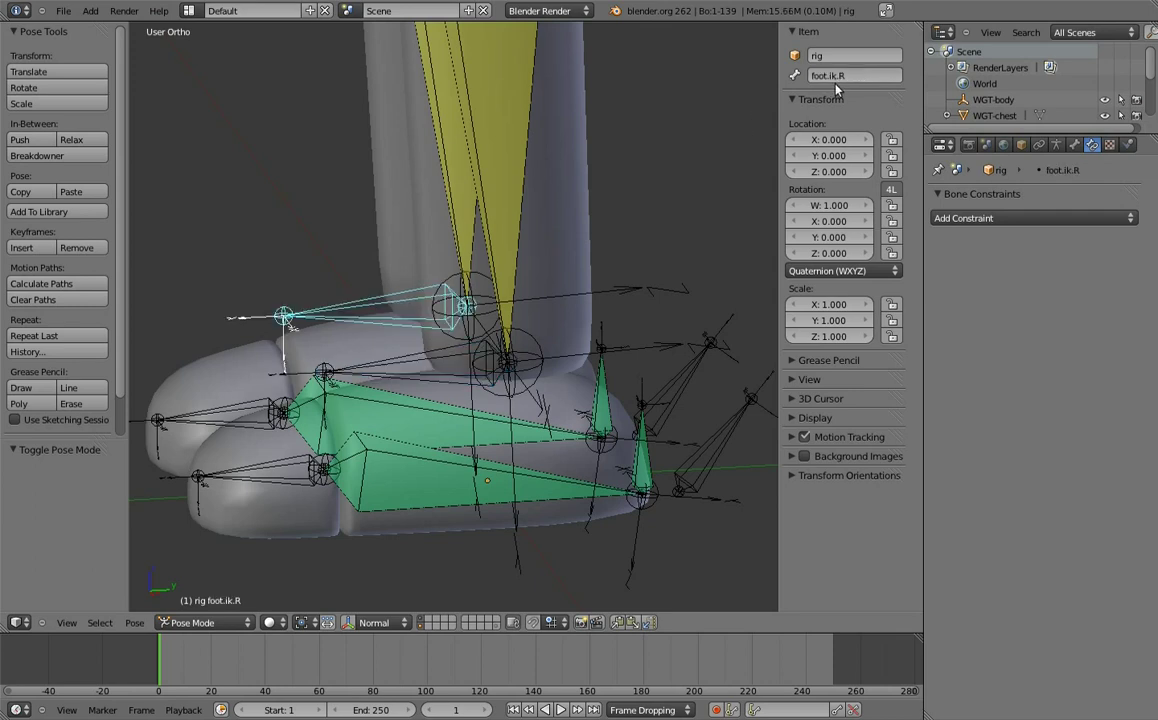
type("MCH-foot.ik.L")
key("Return")
- In Edit Mode, duplicate the MCH foot IK bones and lengthen the right duplicate along Y
key("Tab")
key("KP_3")
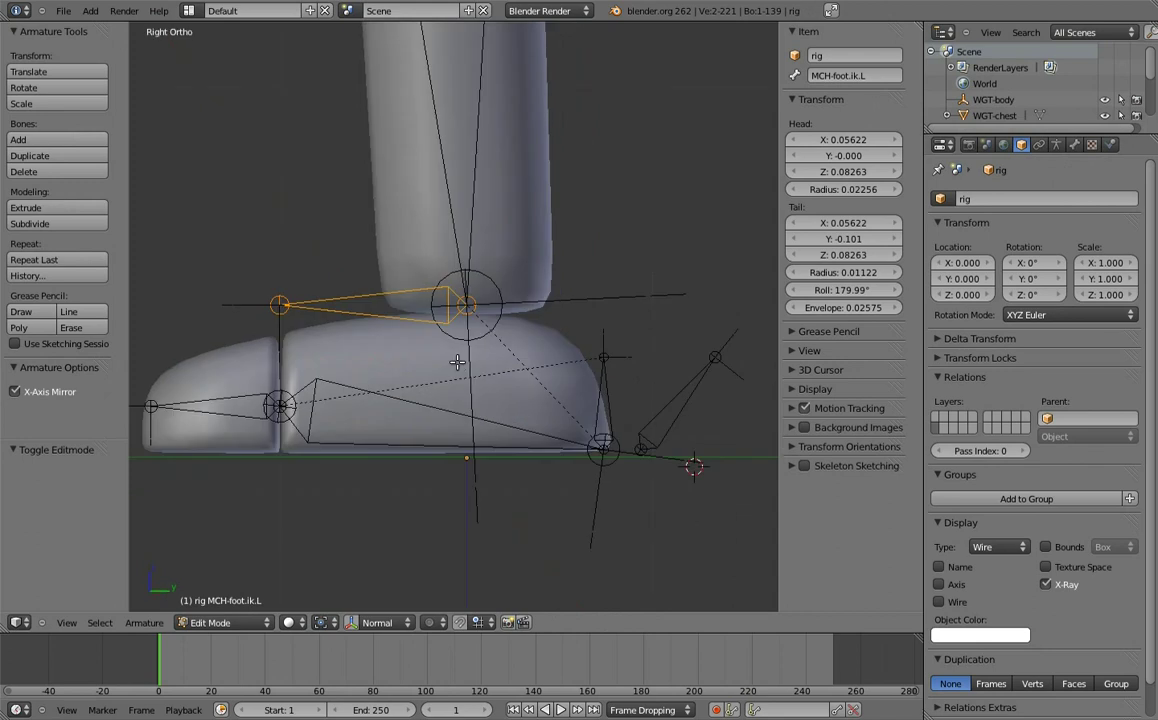
middle_click_drag(469, 362, 507, 384, "shift")
key("shift+d")
left_click(504, 326)
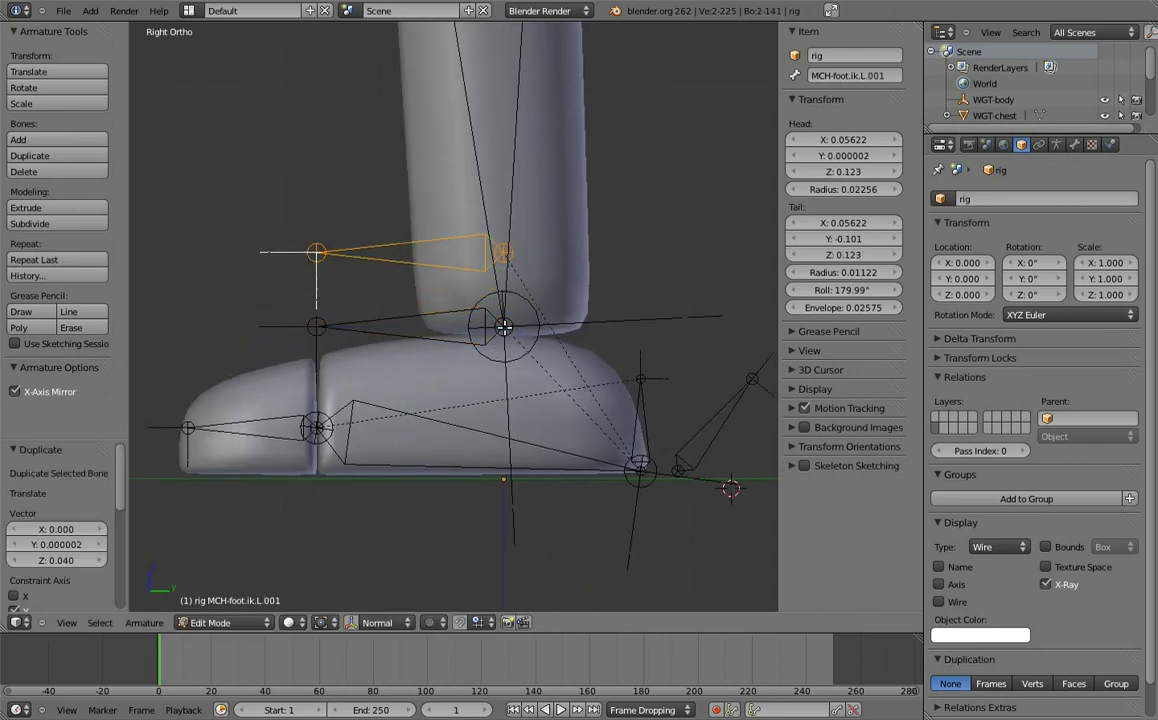
left_click(315, 249)
key("g")
key("y")
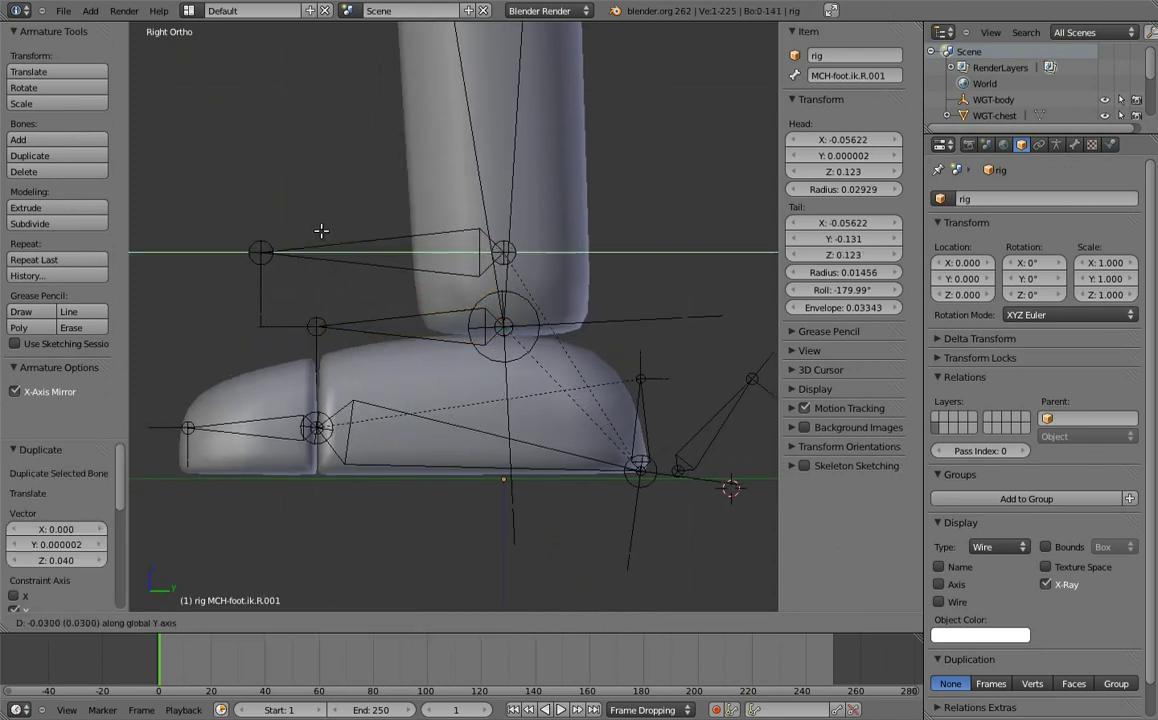
left_click(314, 231)
- Lower the left duplicate bone by 0.04 along Z
left_click(375, 240)
key("g")
key("z")
key("minus")
key("period")
key("0")
key("4")
key("Return")
- Start renaming the duplicate bones to foot.ik.L and foot.ik.R
mouse_move(393, 297)
middle_mouse_down()
mouse_move(362, 341)
mouse_move(370, 336)
middle_mouse_up()
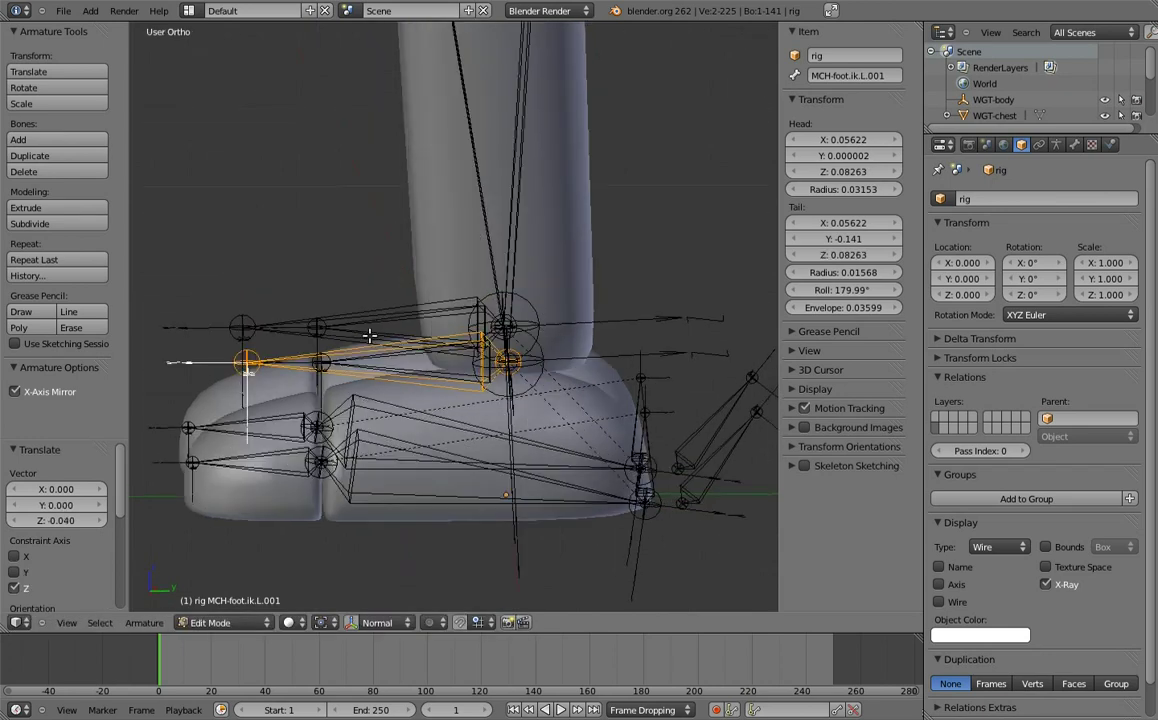
left_click(857, 77)
key("BackSpace")
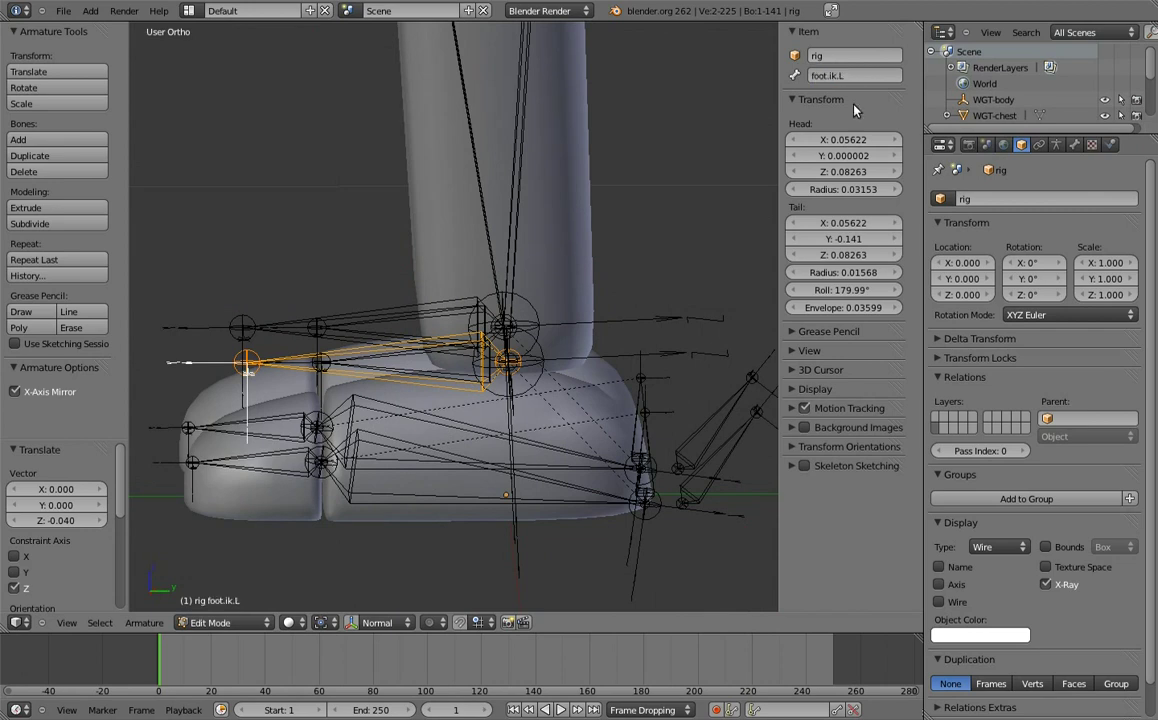
middle_click_drag(527, 233, 288, 325)
right_click(288, 325)
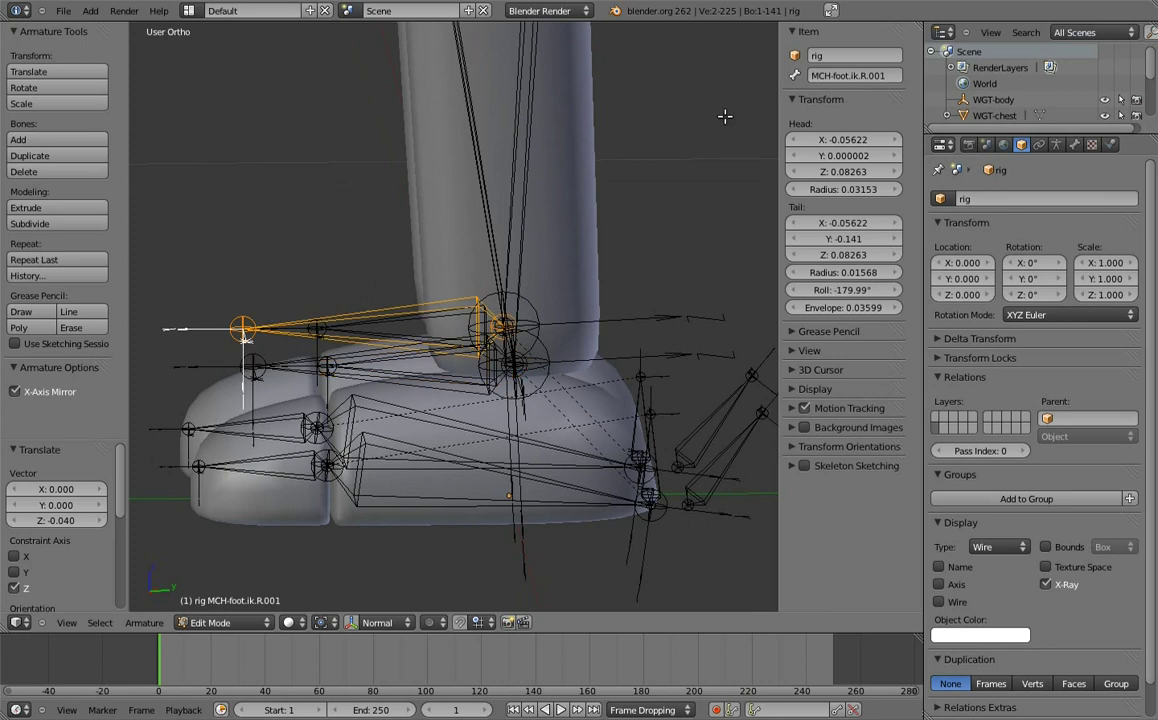
left_click(848, 77)
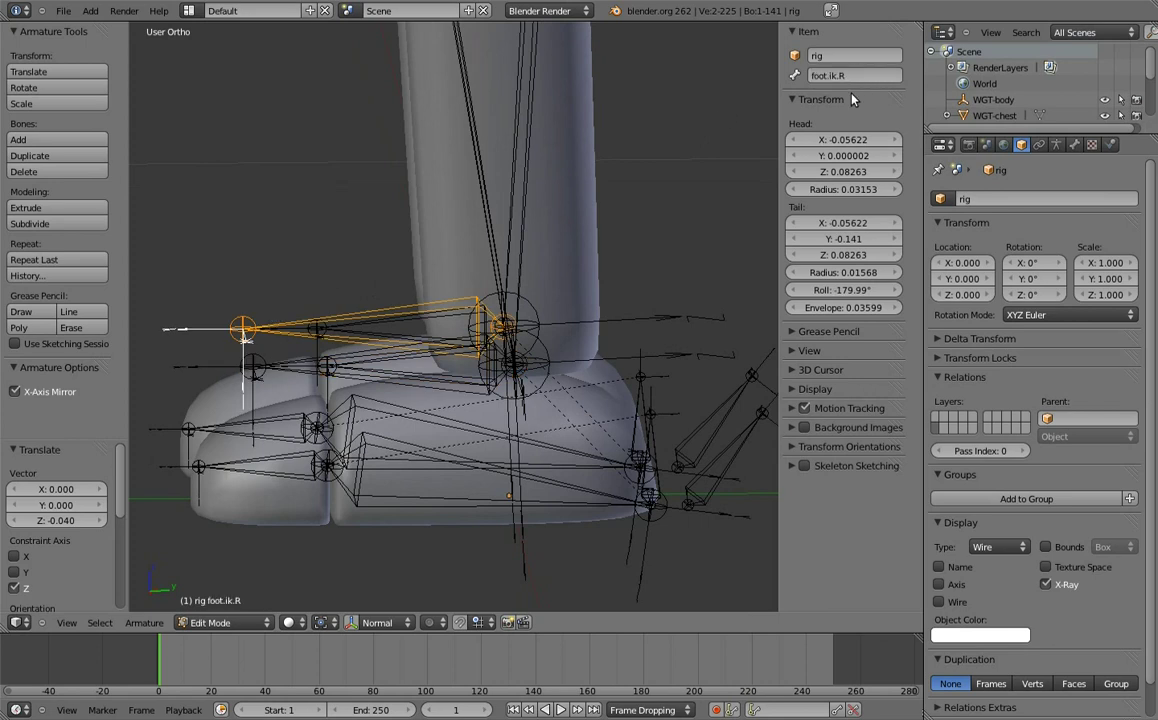
- Parent the foot roll parent bone and left foot roll bone to foot.ik.L
key("ctrl+Tab")
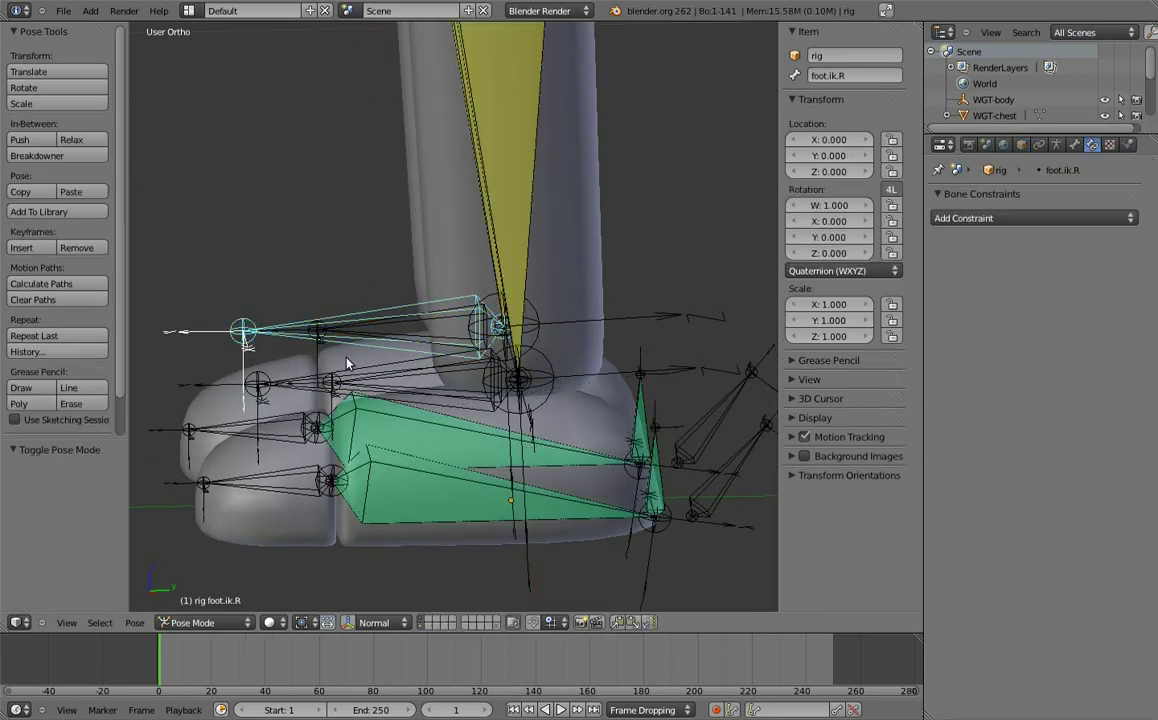
right_click(362, 375)
key("Tab")
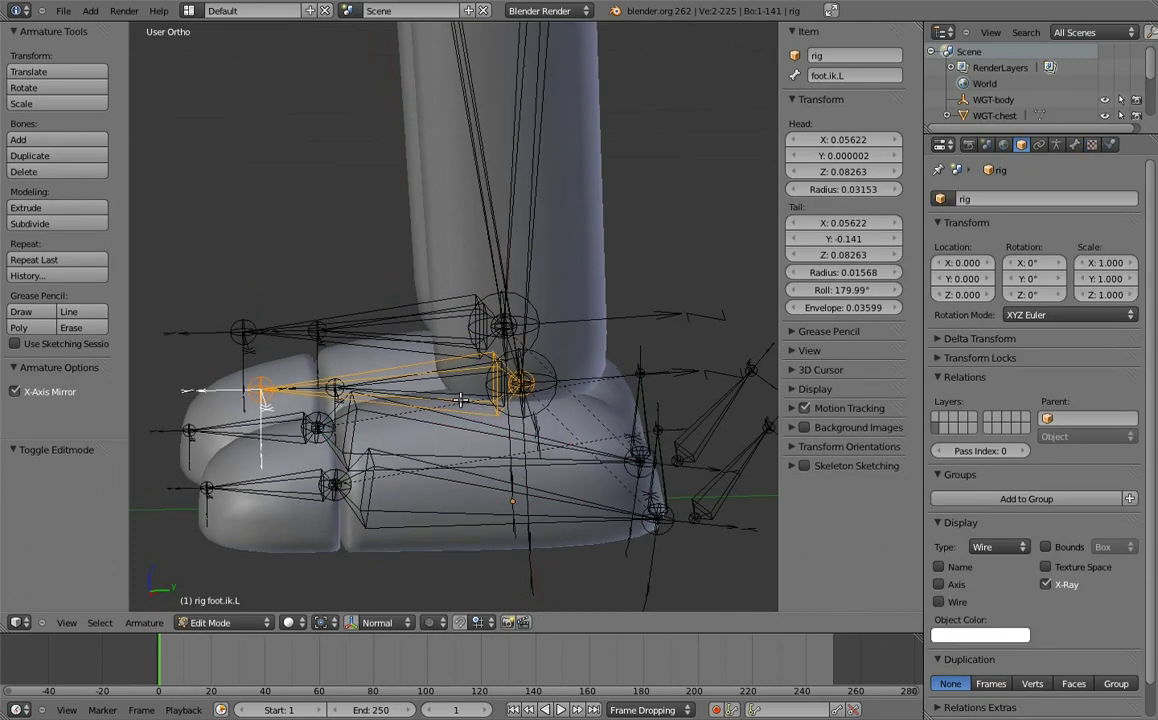
middle_click_drag(400, 385, 463, 410)
right_click(667, 485)
right_click(672, 460, "shift")
middle_click_drag(672, 460, 331, 278)
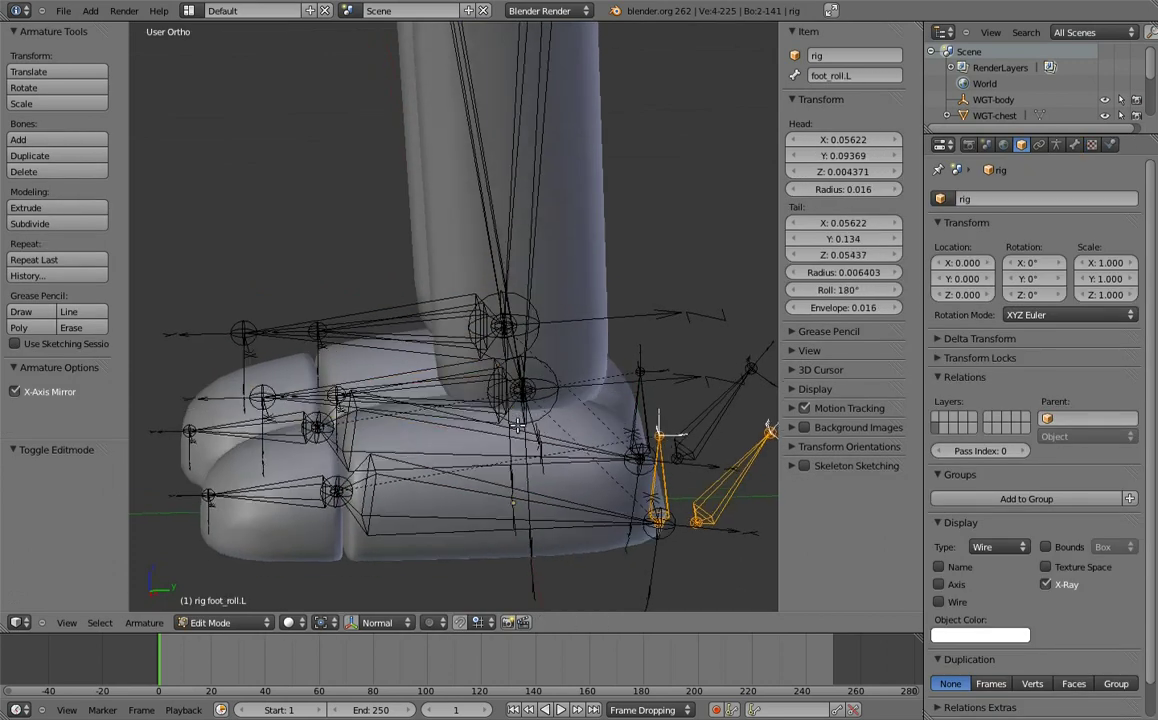
right_click(330, 257, "shift")
key("ctrl+p")
left_click(331, 257)
- Test the foot IK controls in Pose Mode and turn off Local Location for foot.ik.R
key("Tab")
mouse_move(331, 257)
middle_mouse_down()
mouse_move(360, 375)
mouse_move(373, 179)
mouse_move(352, 283)
middle_mouse_up()
key("r")
key("r")
left_click(313, 383)
right_click(326, 280)
key("g")
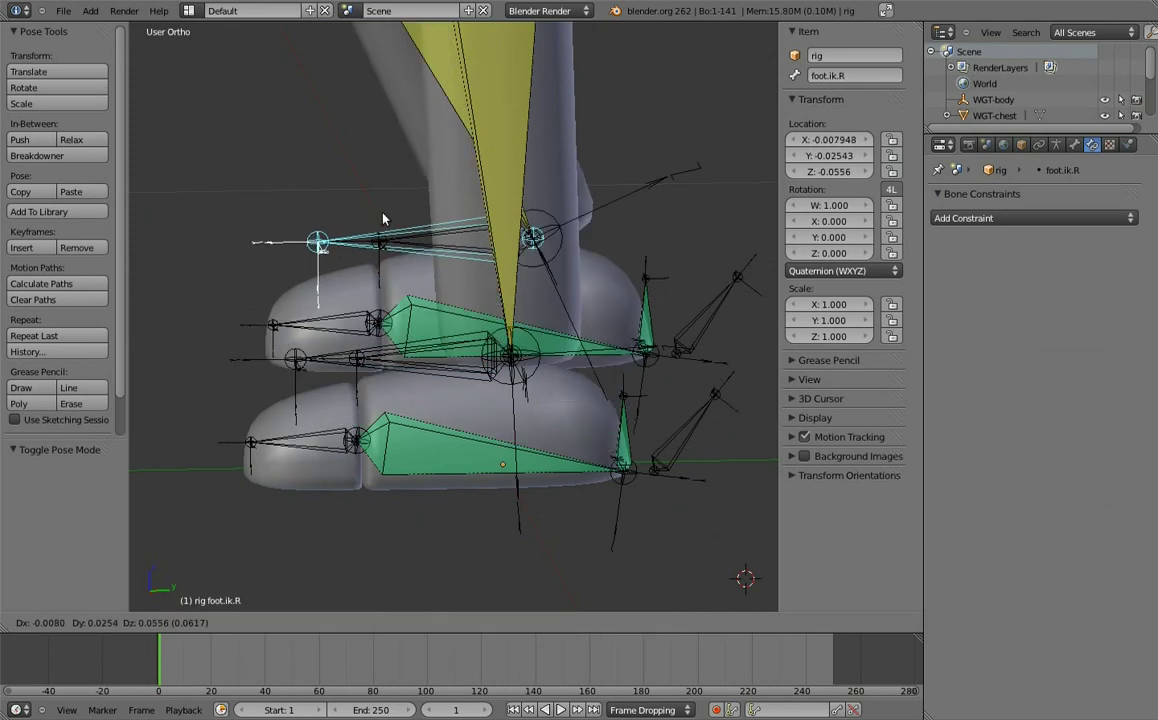
right_click(440, 326)
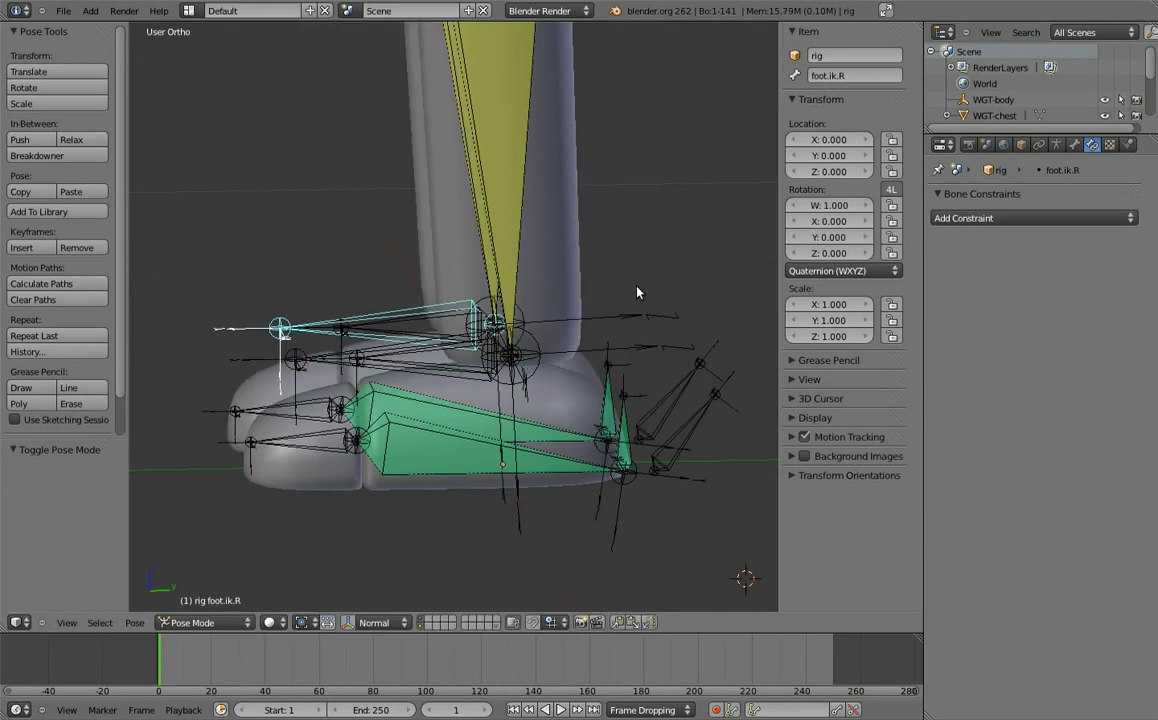
left_click(1074, 145)
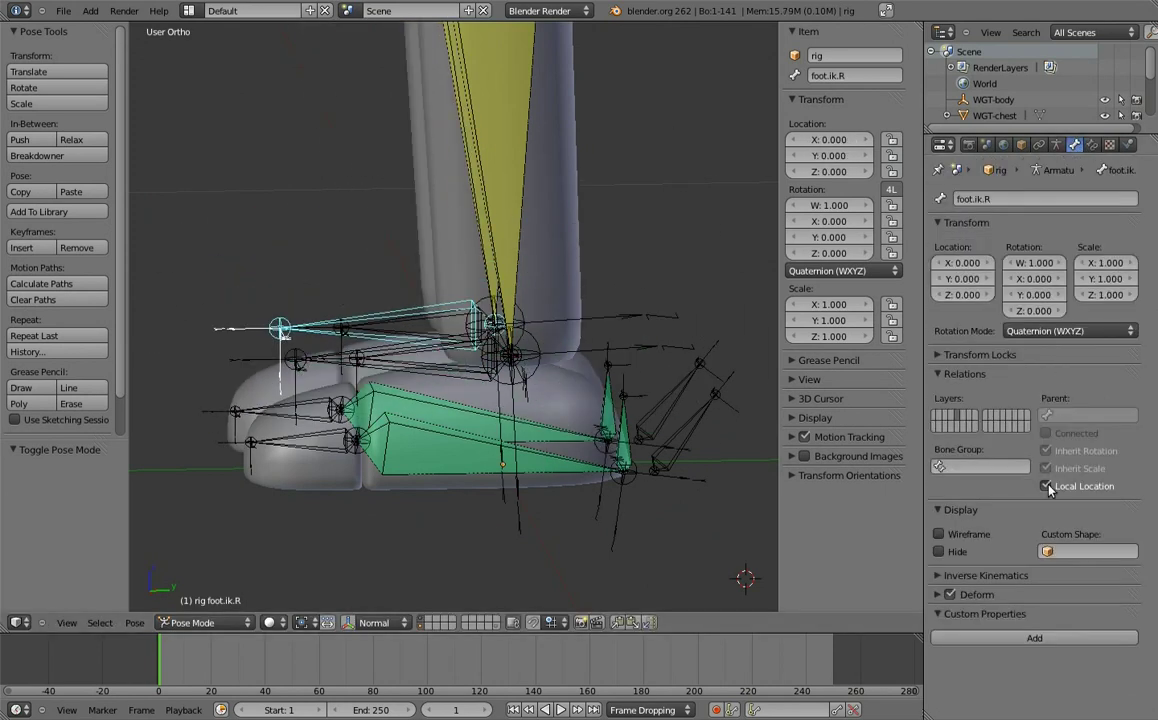
left_click(1046, 486)
- Parent the foot IK controls to the root bone with Keep Offset
right_click(313, 364)
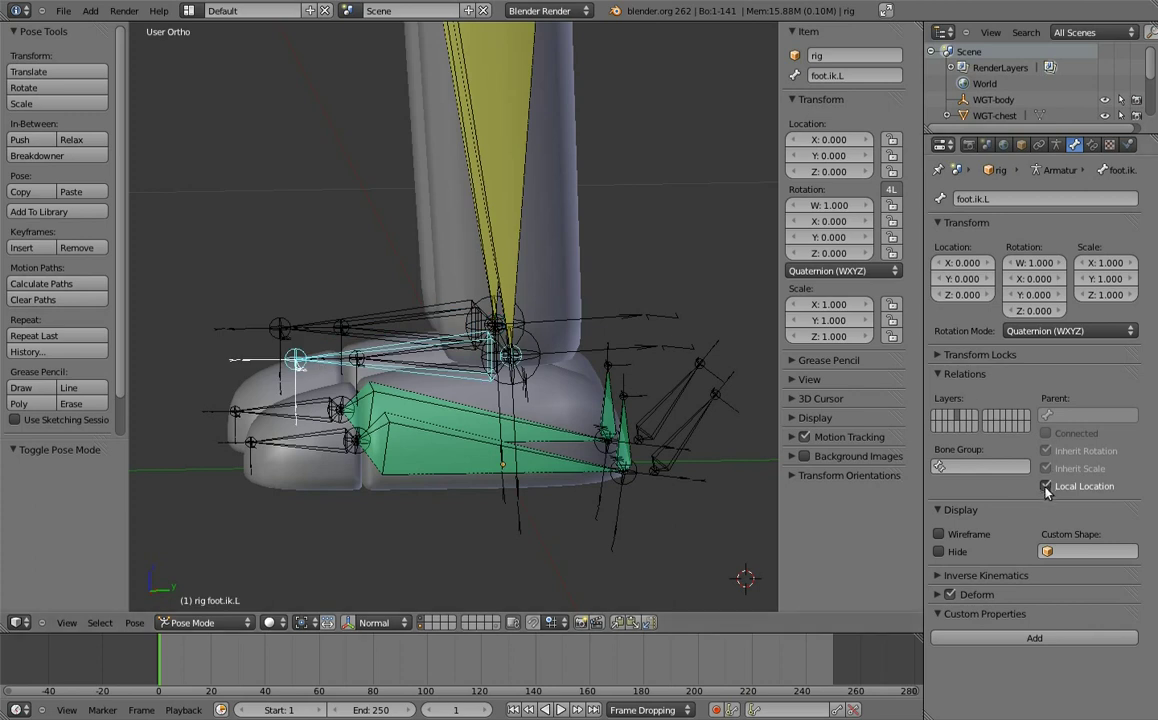
scroll(517, 305, "down", 3)
key("Tab")
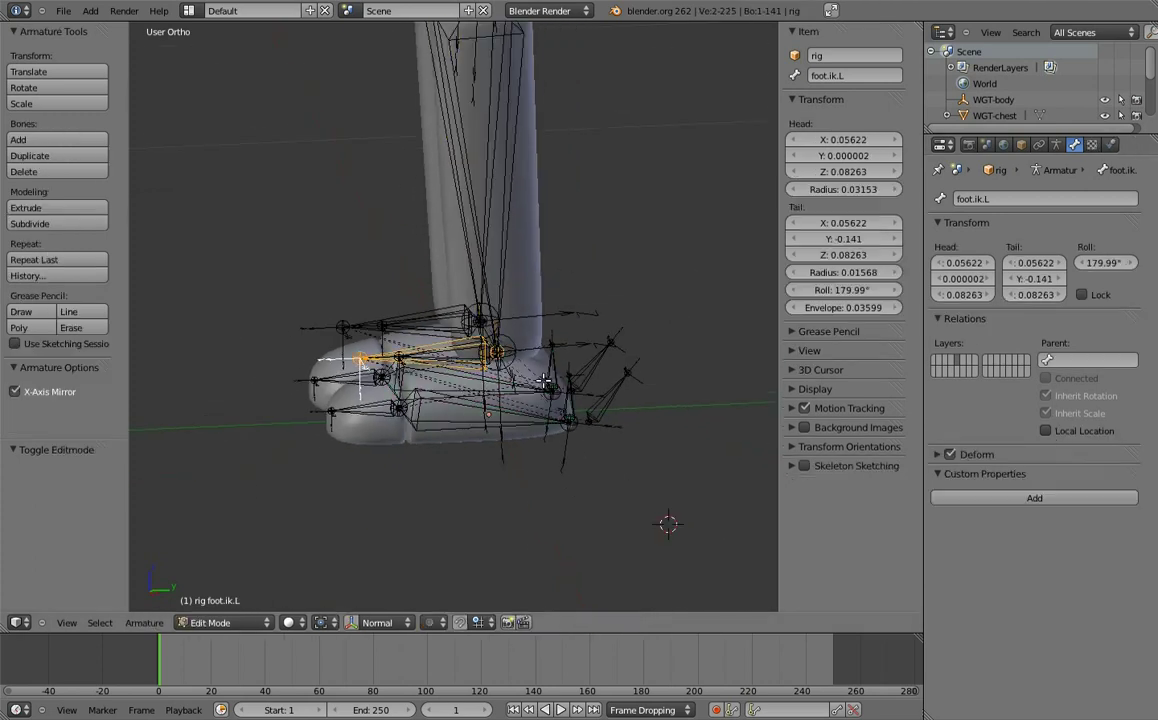
left_click(1057, 145)
mouse_move(500, 360)
middle_mouse_down()
mouse_move(547, 350)
mouse_move(570, 428)
middle_mouse_up()
right_click(619, 303, "shift")
key("ctrl+p")
left_click(558, 284)
- Test-rotate root in Pose Mode to check the foot controls follow, then cancel
middle_click_drag(615, 312, 608, 323)
key("ctrl+Tab")
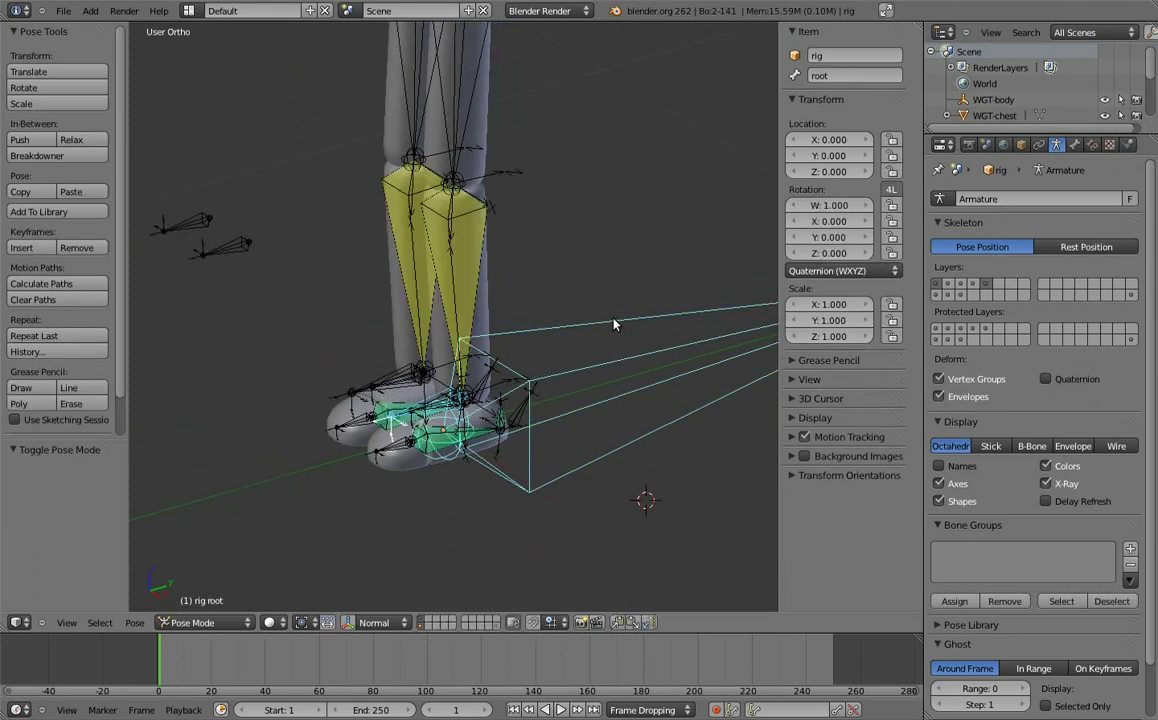
key("r")
key("r")
right_click(593, 296)
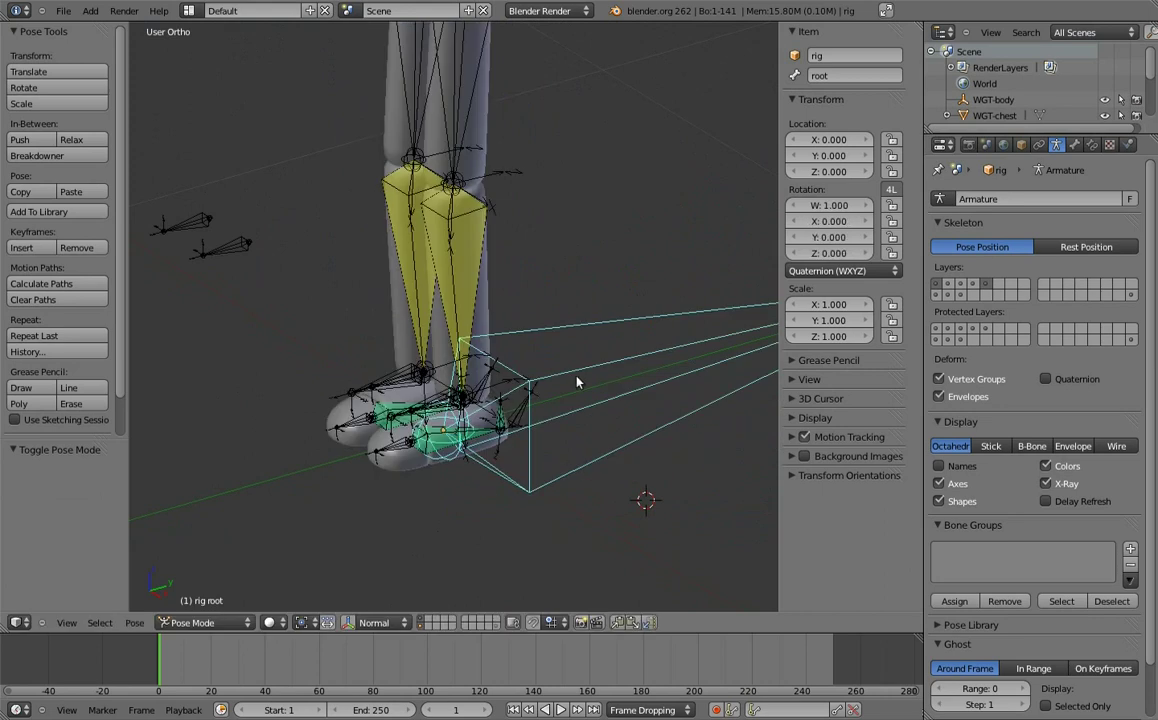
middle_click_drag(574, 382, 589, 388)
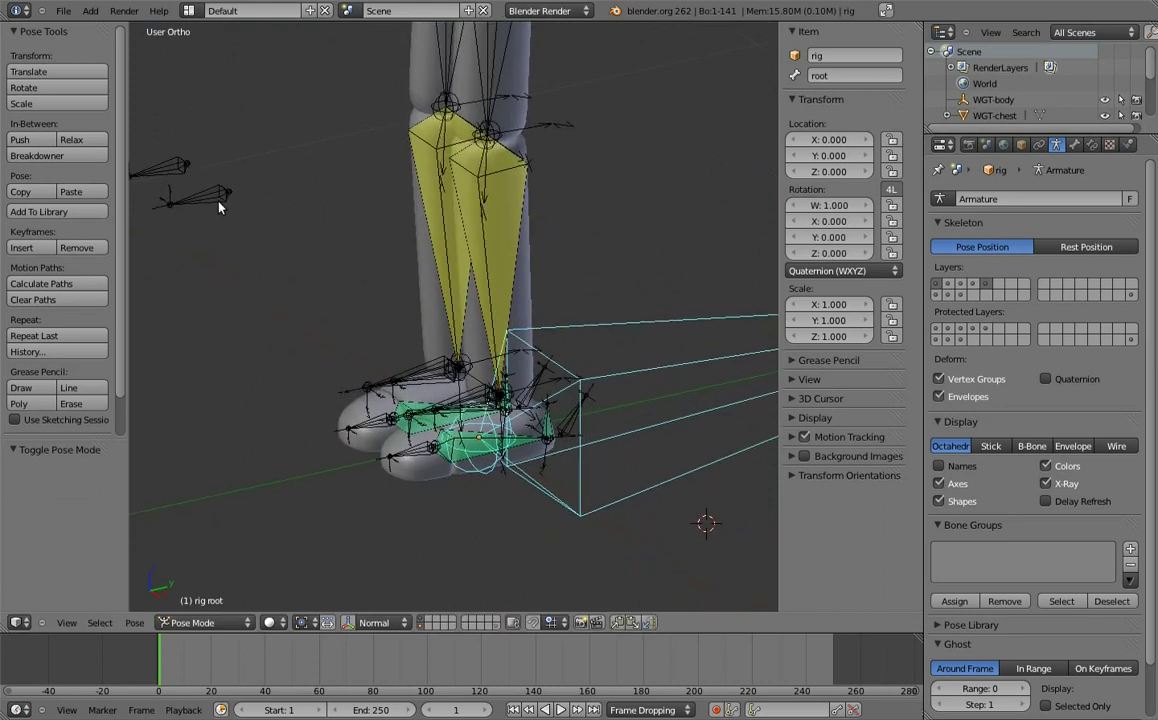
- Parent the left knee target to foot.ik.L with Keep Offset, then return to Pose Mode
key("Tab")
right_click(205, 193)
scroll(400, 320, "up", 3)
mouse_move(420, 320)
middle_mouse_down()
mouse_move(495, 357)
mouse_move(382, 275)
middle_mouse_up()
right_click(427, 311)
key("ctrl+p")
left_click(386, 285)
scroll(440, 300, "down", 2)
scroll(463, 316, "down", 3)
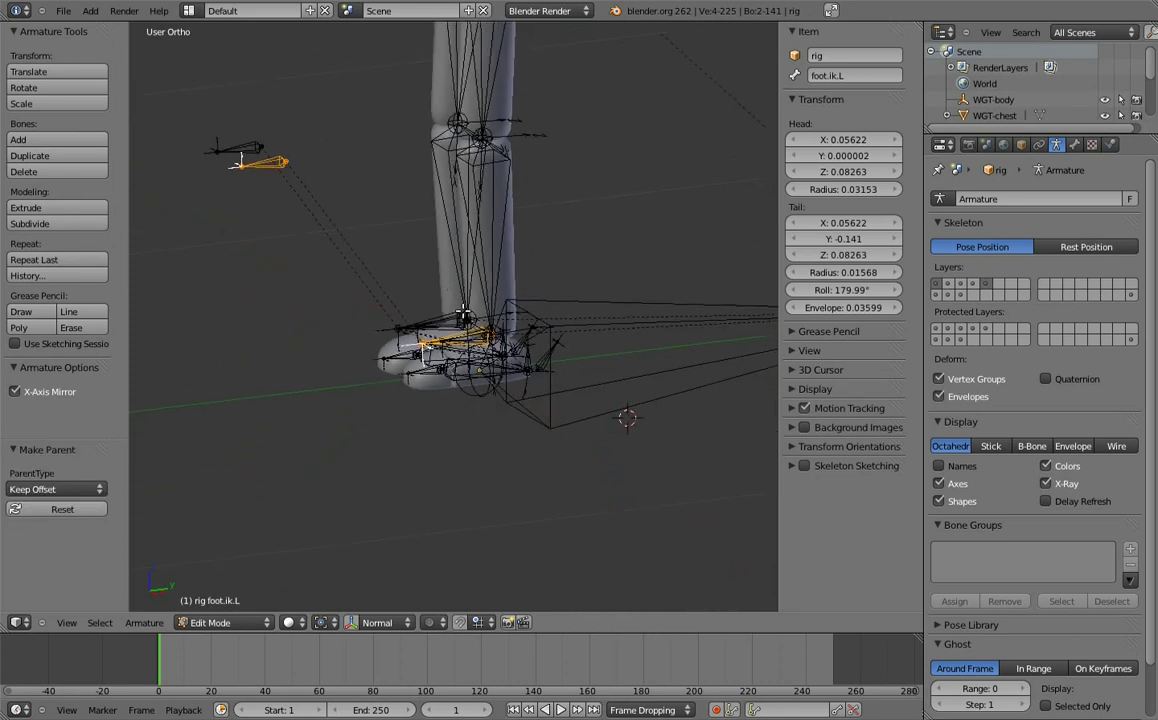
key("Tab")
mouse_move(536, 289)
middle_mouse_down()
mouse_move(677, 323)
mouse_move(613, 220)
middle_mouse_up()
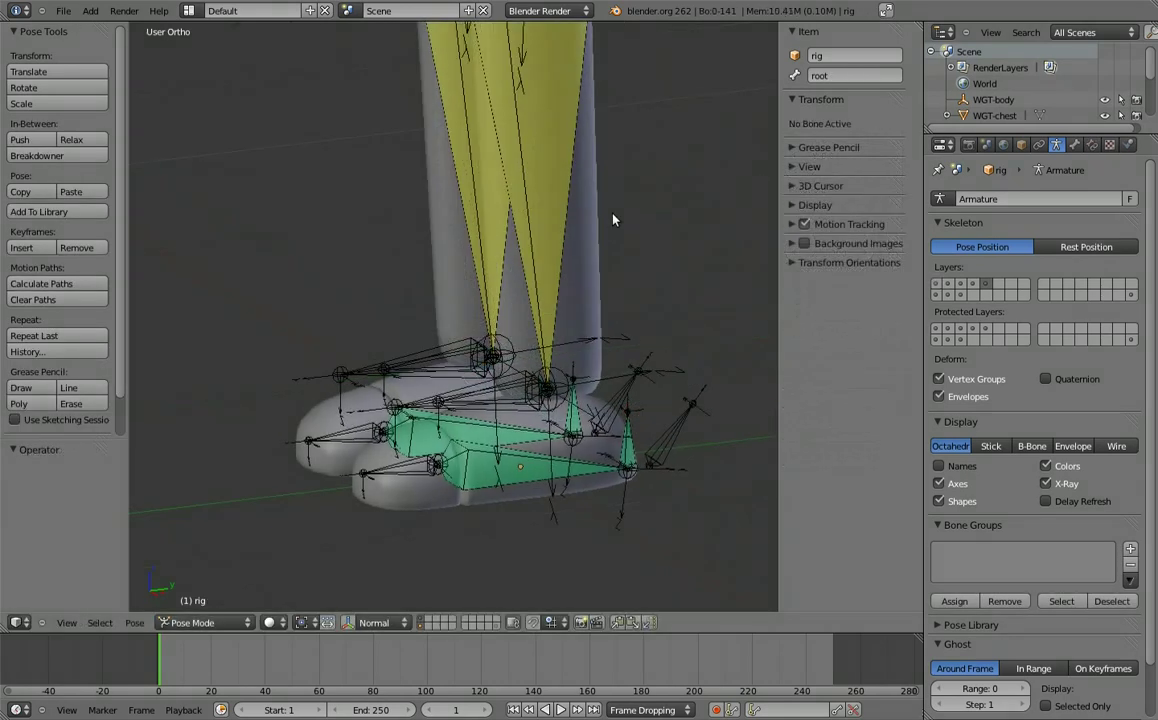
- Add a custom property named fk_ik to the foot.ik.L bone
right_click(424, 332)
left_click(1075, 147)
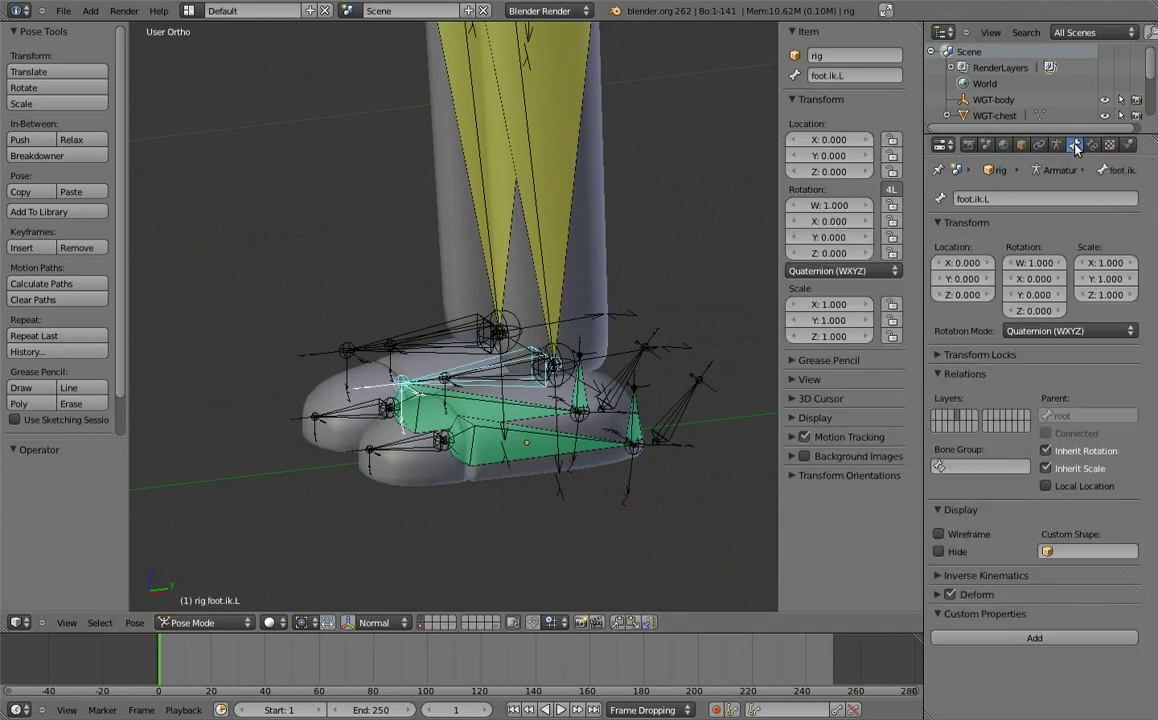
left_click(1034, 637)
left_click(1095, 666)
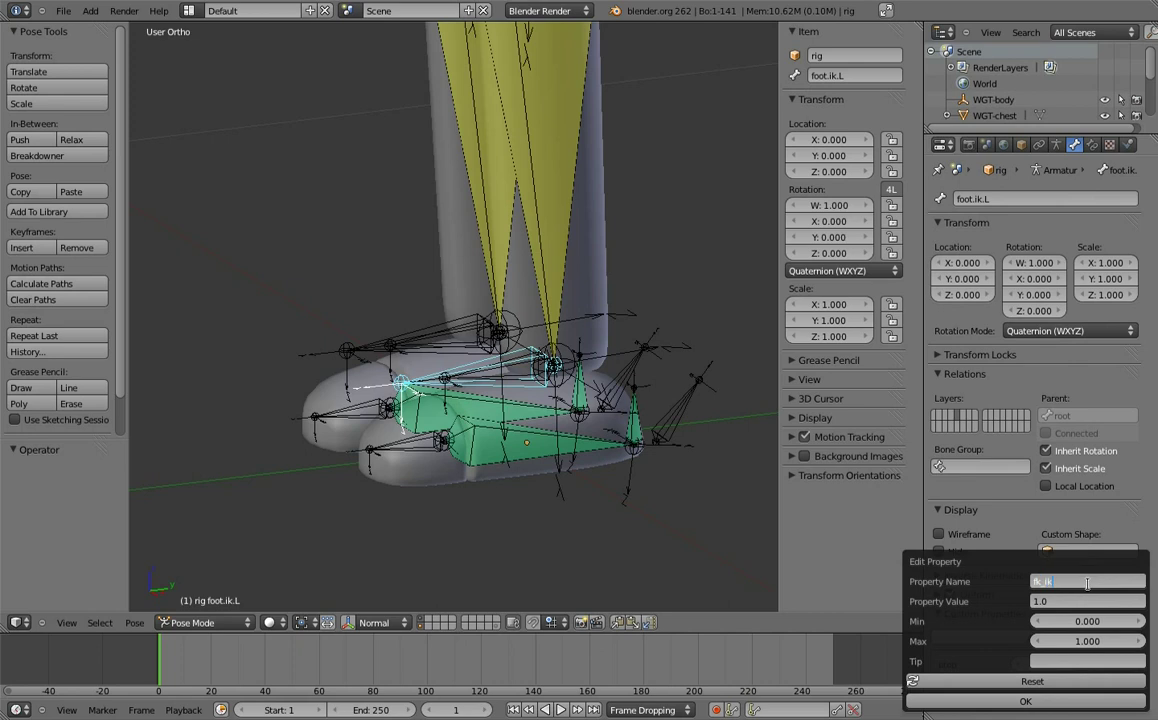
key("Return")
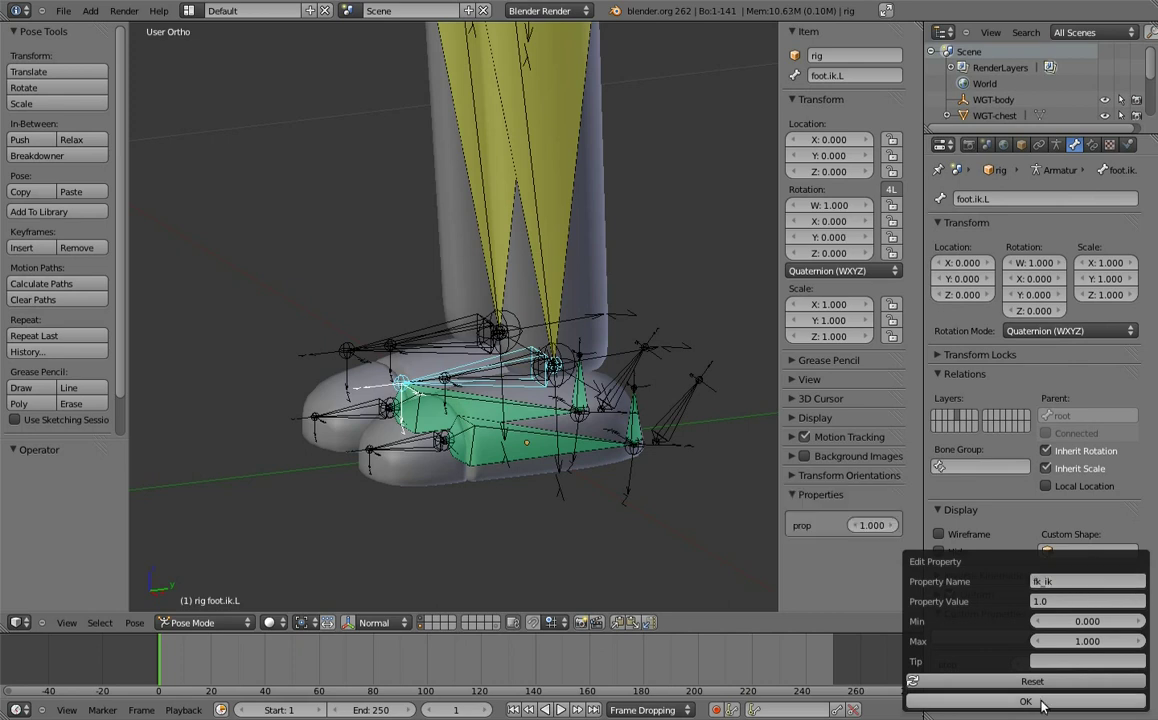
left_click(1025, 701)
- Add the same fk_ik custom property to the foot.ik.R bone
right_click(401, 327)
left_click(1034, 637)
left_click(1100, 664)
left_click(1087, 581)
type("fk_ik")
key("Return")
left_click(1030, 701)
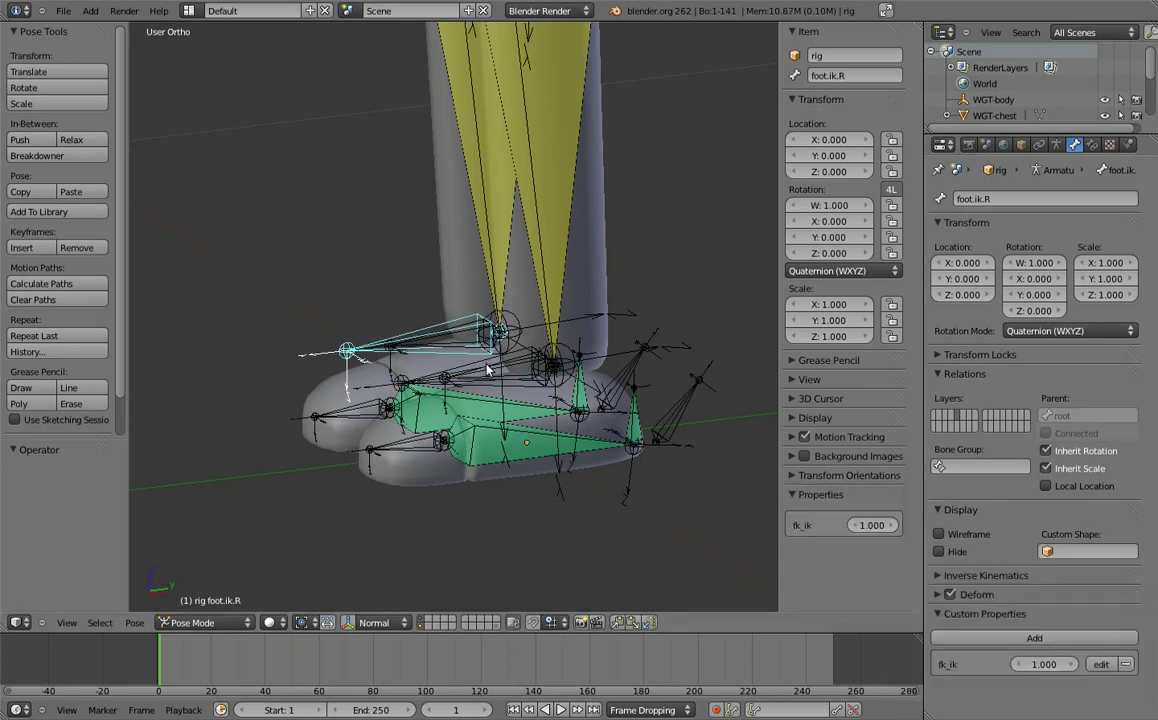
- Reselect foot.ik.L and open the options for its fk_ik property
scroll(487, 370, "up", 1)
scroll(507, 394, "up", 1)
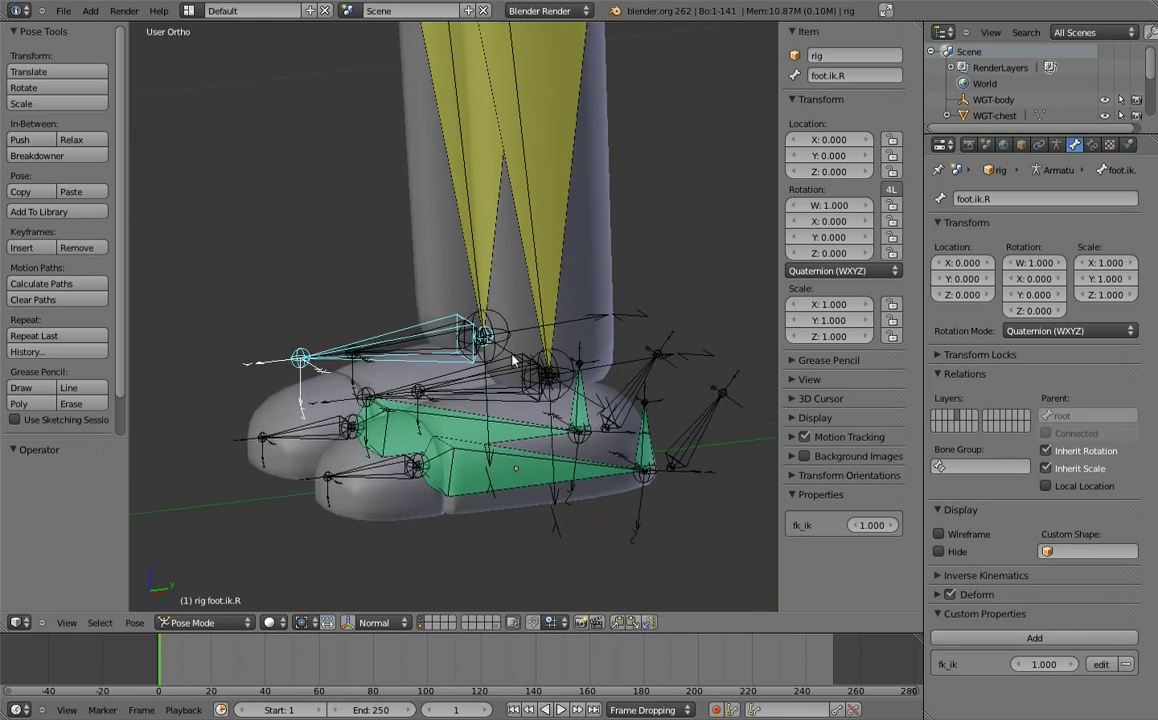
right_click(548, 375)
right_click(858, 528)
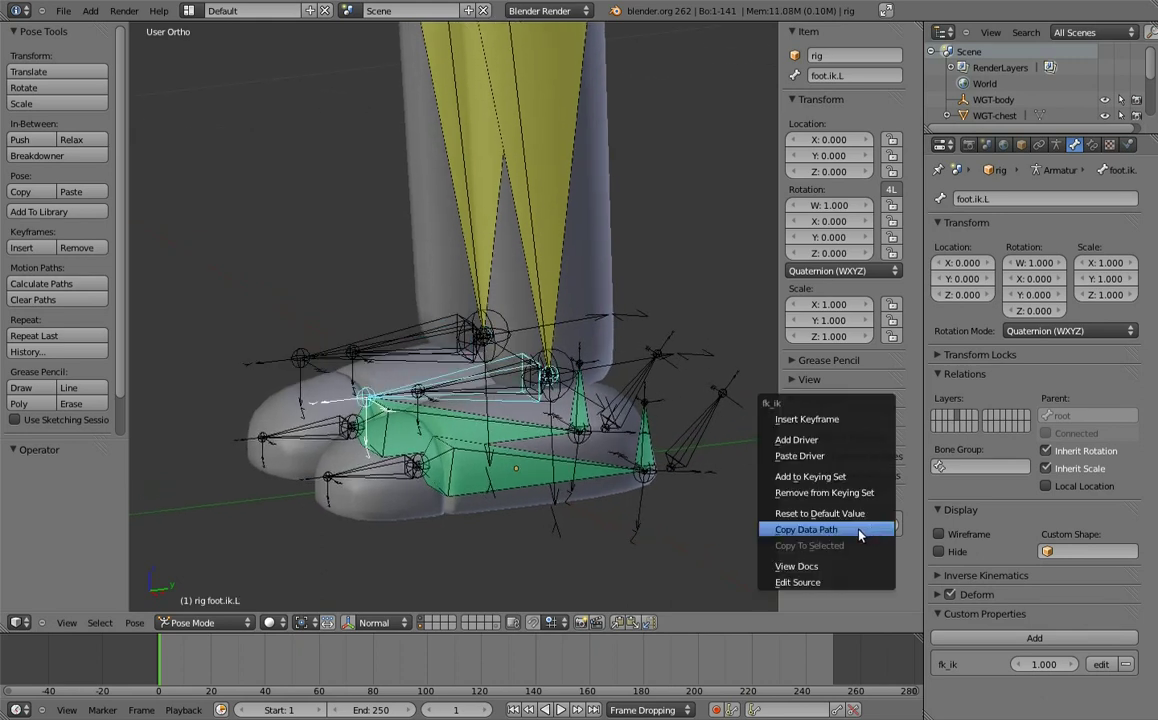
- Copy the fk_ik property's data path and enable the IK leg bone layer
left_click(858, 530)
scroll(760, 450, "down", 1)
scroll(700, 380, "down", 2)
scroll(646, 297, "down", 3)
scroll(658, 475, "down", 1)
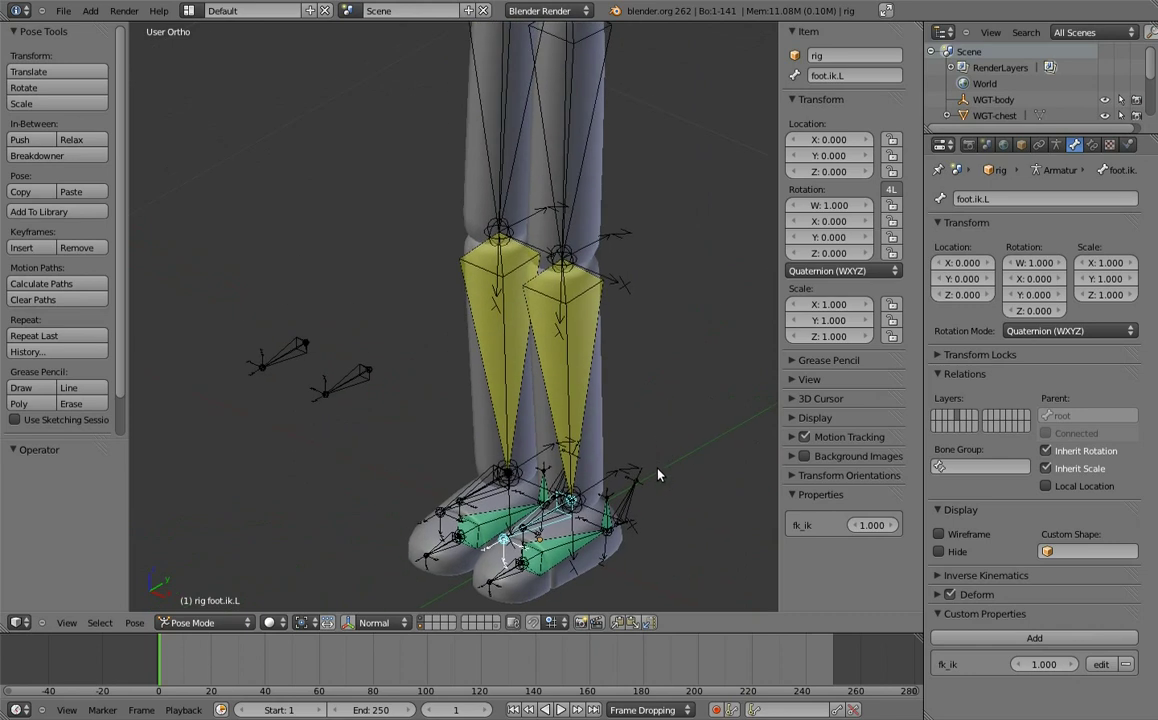
left_click(1056, 145)
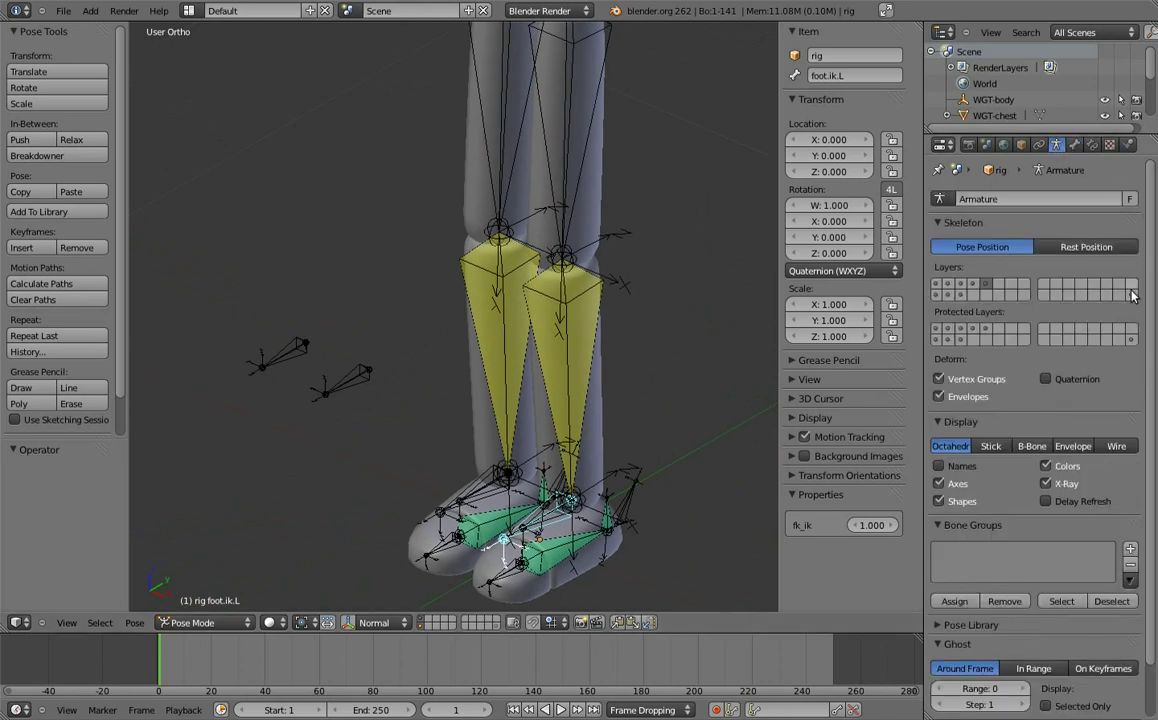
left_click(1133, 295)
- Add a driver to thigh.L's IK constraint influence and split the 3D view in two
middle_click_drag(620, 413, 568, 207)
right_click(576, 187)
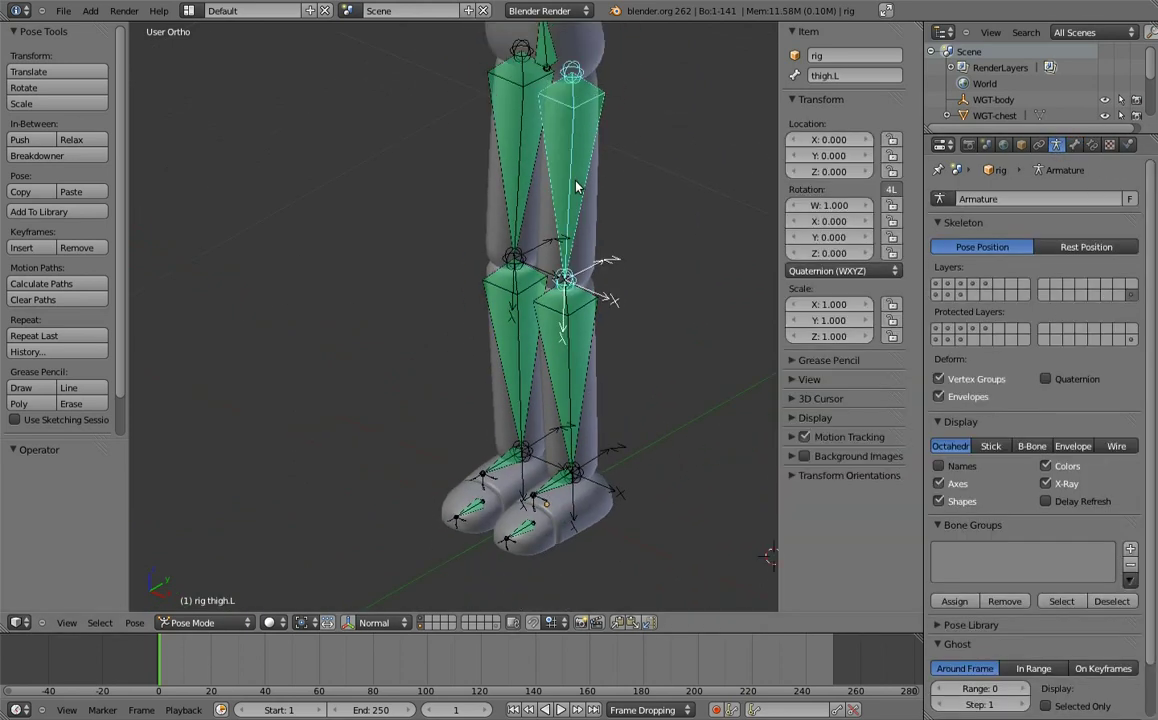
left_click(1091, 145)
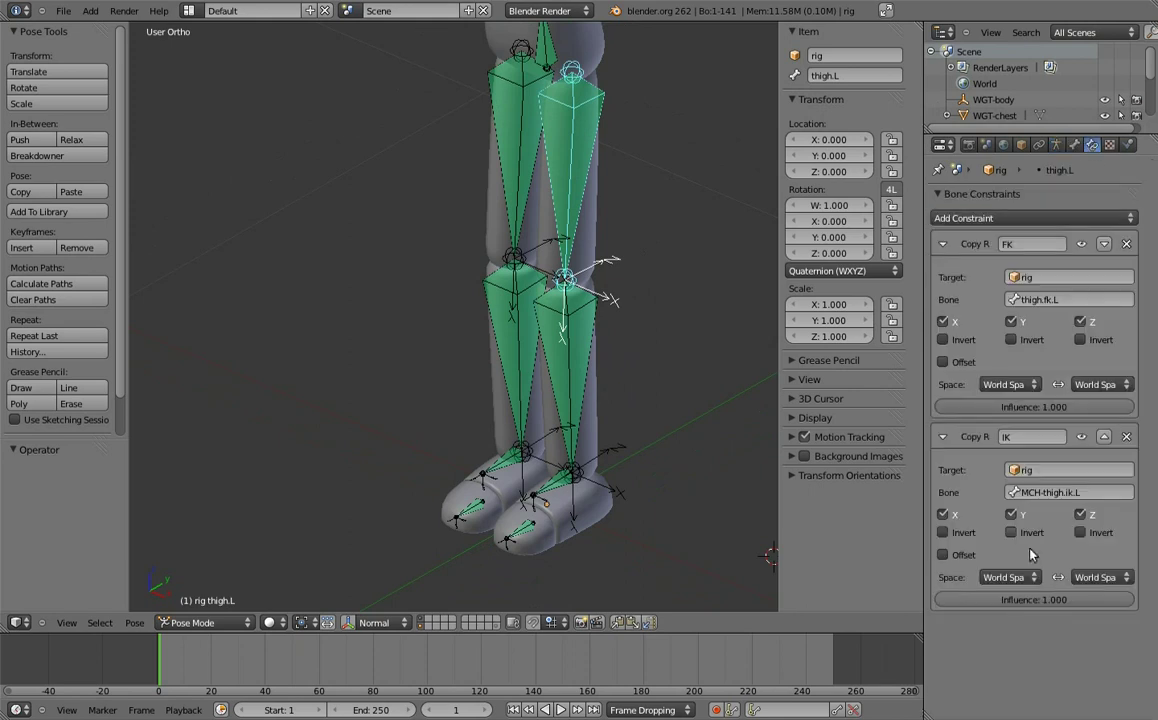
right_click(1047, 603)
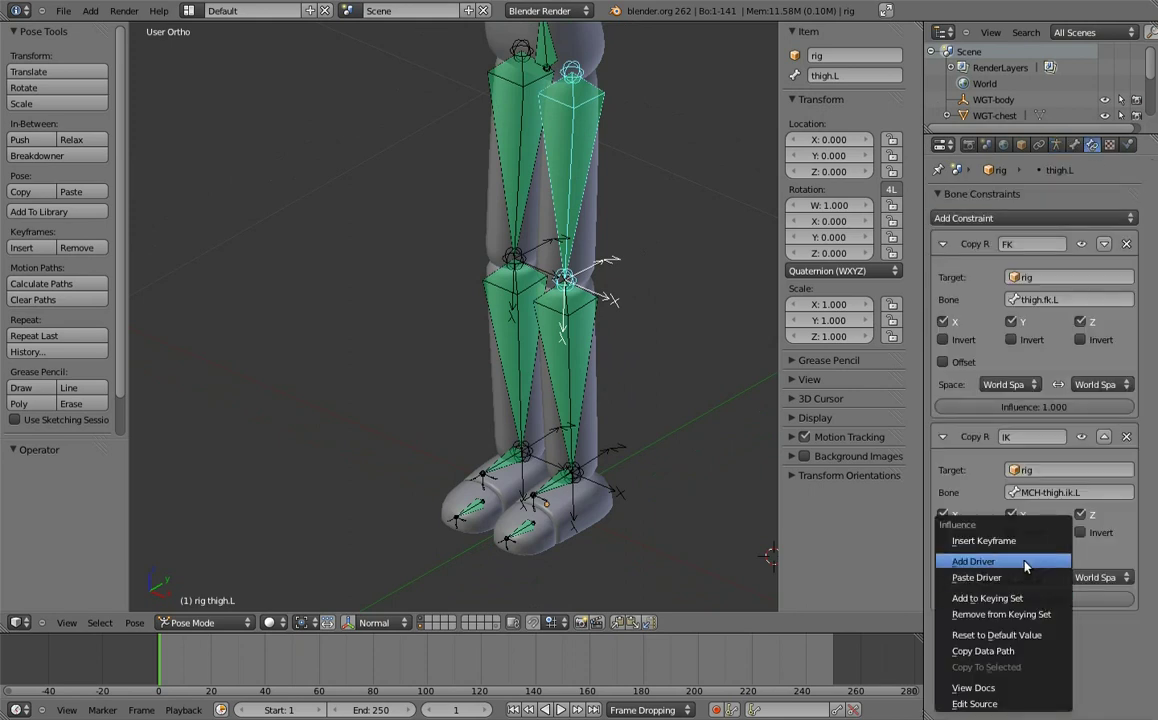
left_click(1020, 557)
left_click_drag(923, 20, 422, 30)
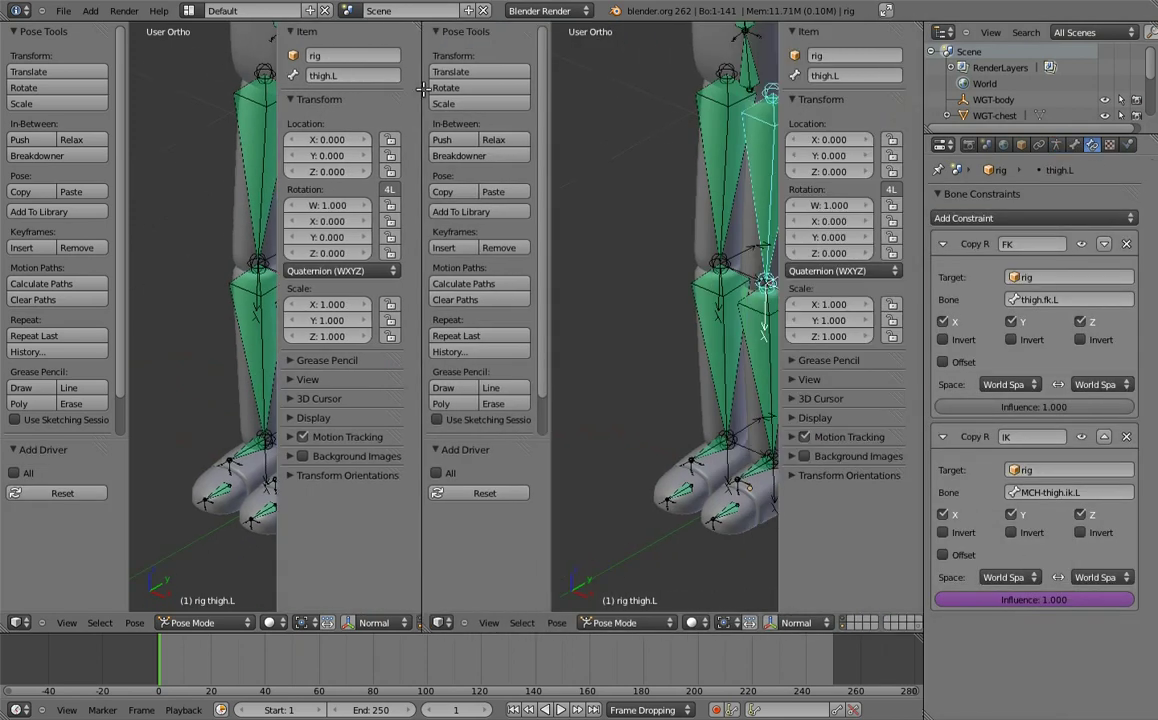
- Turn the left area into a Drivers editor showing the thigh.L IK influence driver's settings
left_click(16, 622)
left_click(45, 571)
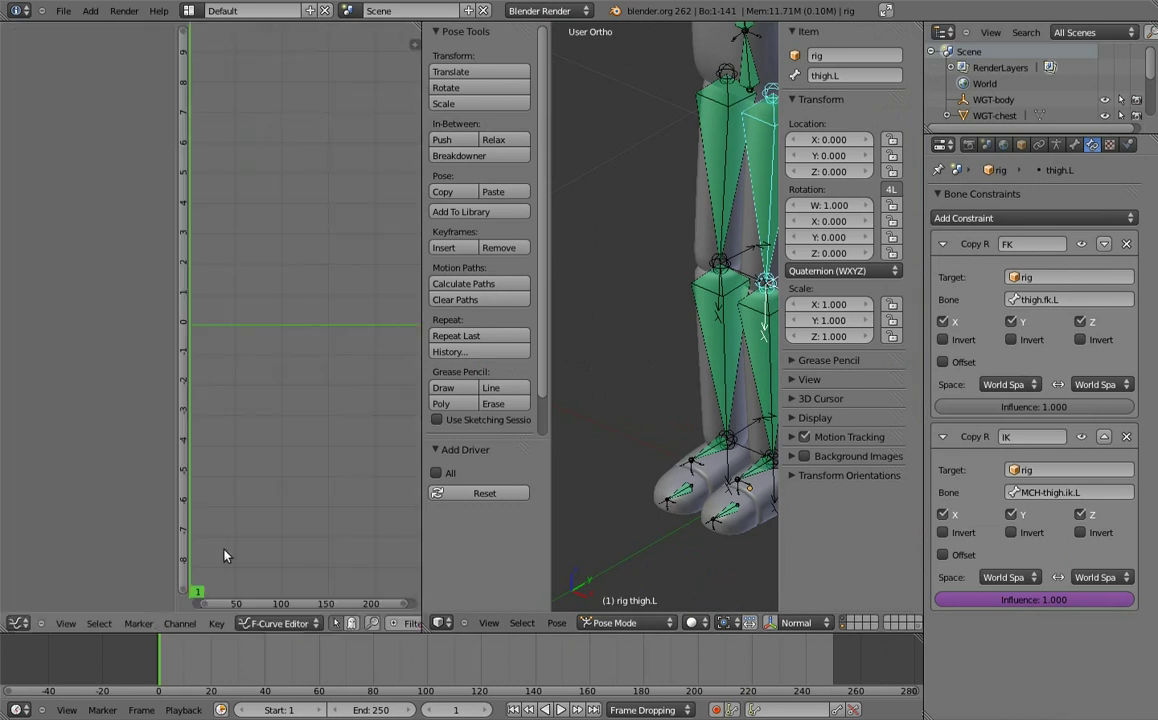
left_click(277, 623)
left_click(290, 592)
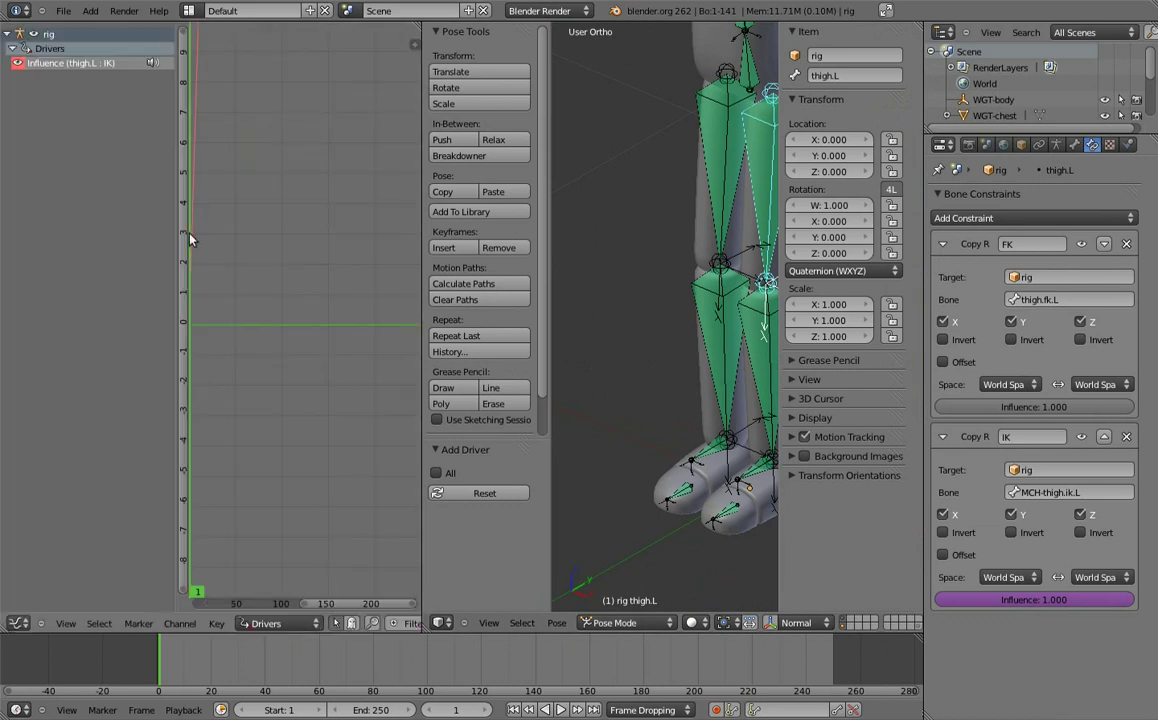
left_click(80, 60)
key("n")
left_click(278, 50)
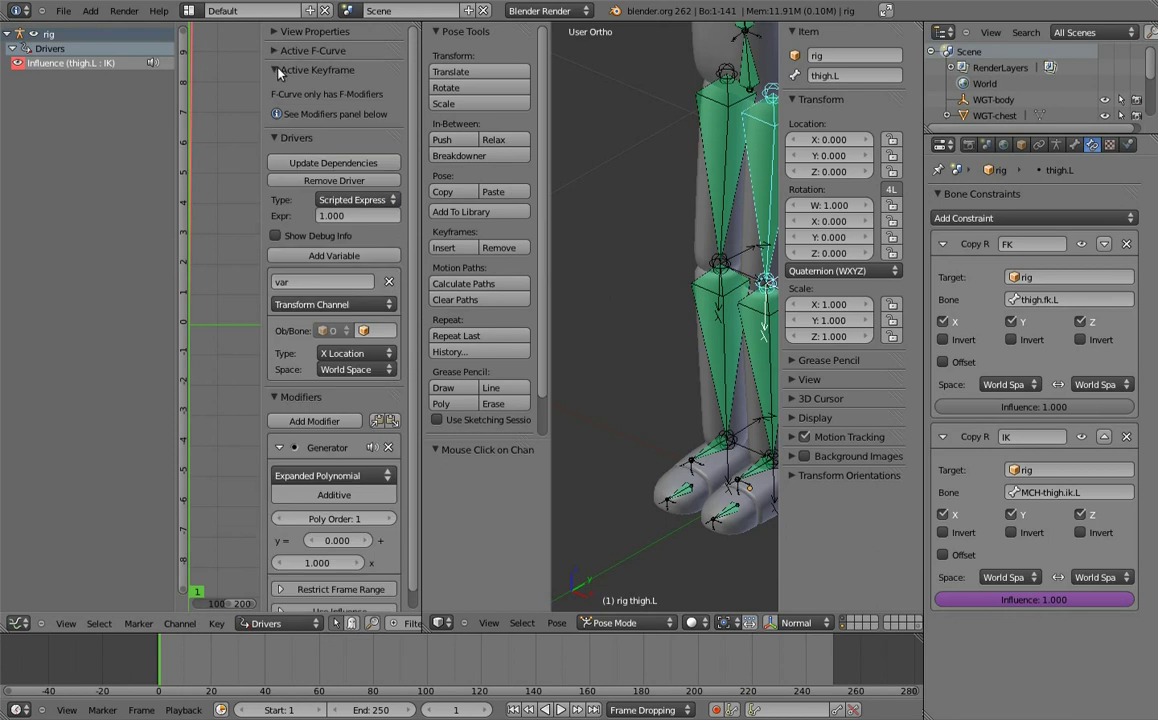
left_click(280, 68)
left_click(274, 348)
- Make the variable a Single Property on the rig object and set driver type to Sum Values
left_click(368, 256)
left_click(370, 243)
left_click(383, 286)
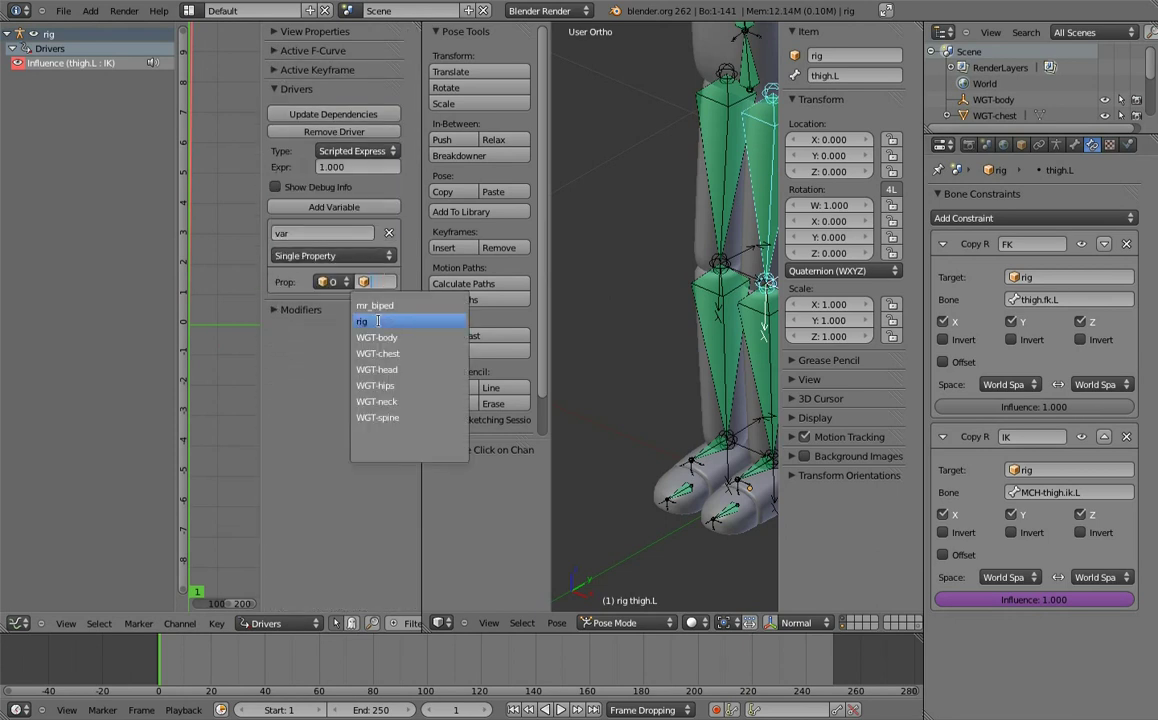
left_click(379, 328)
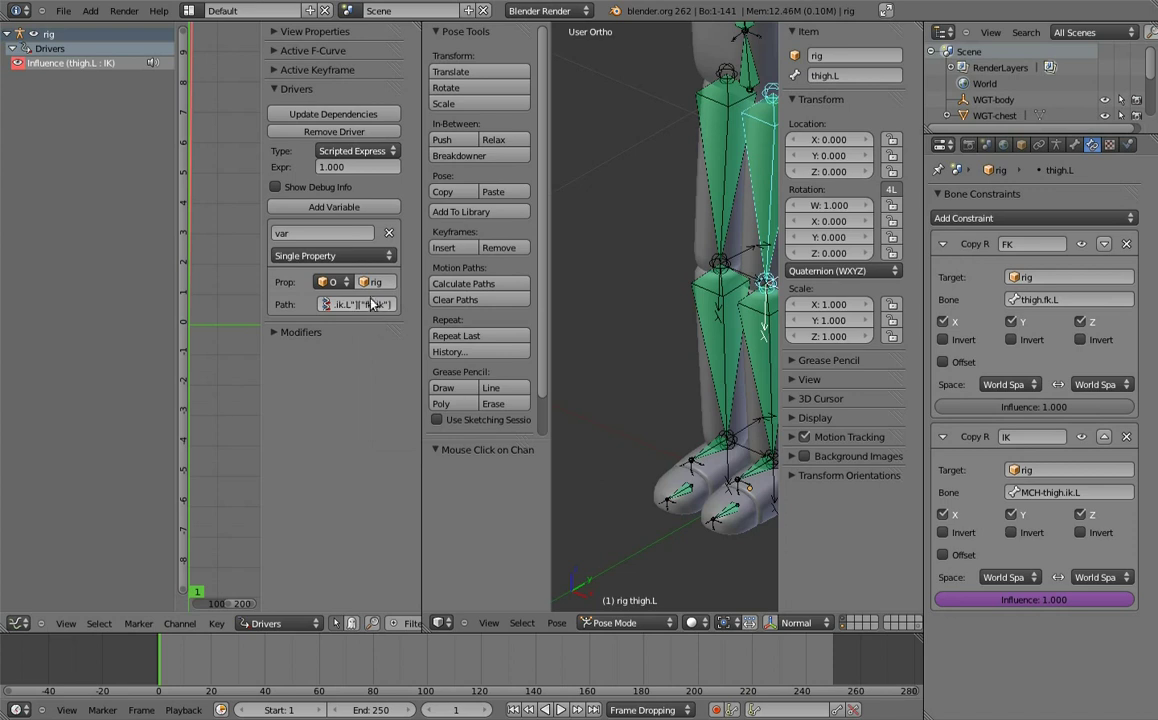
left_click(362, 151)
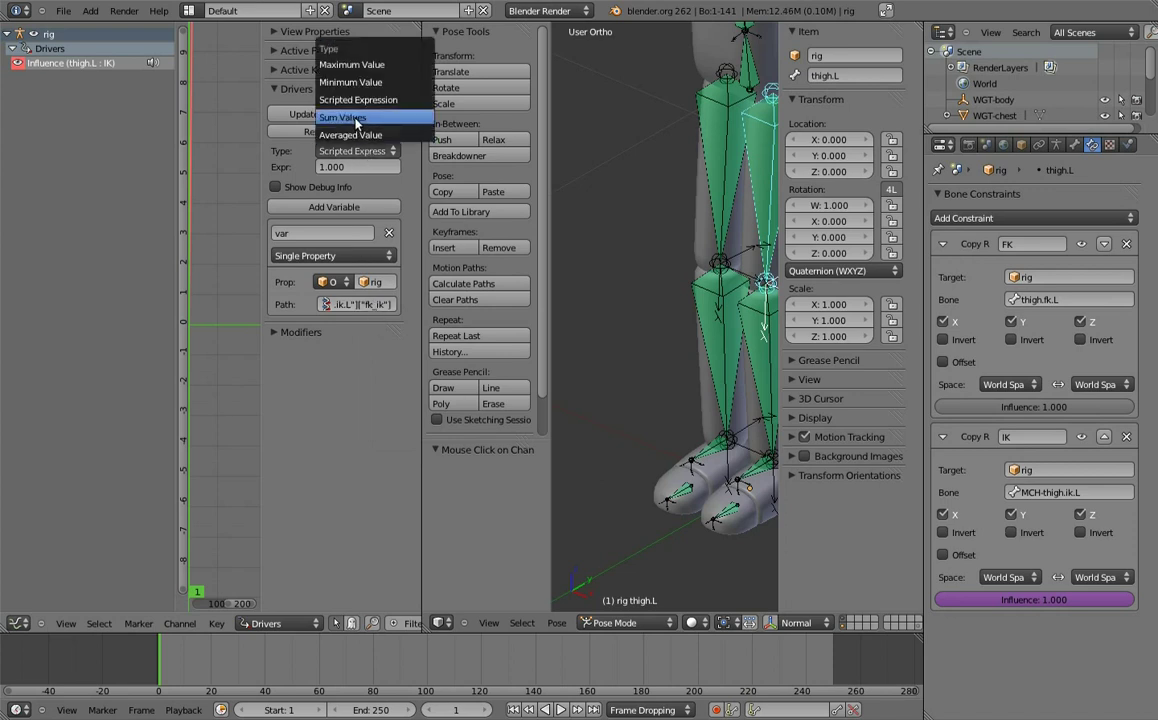
left_click(336, 115)
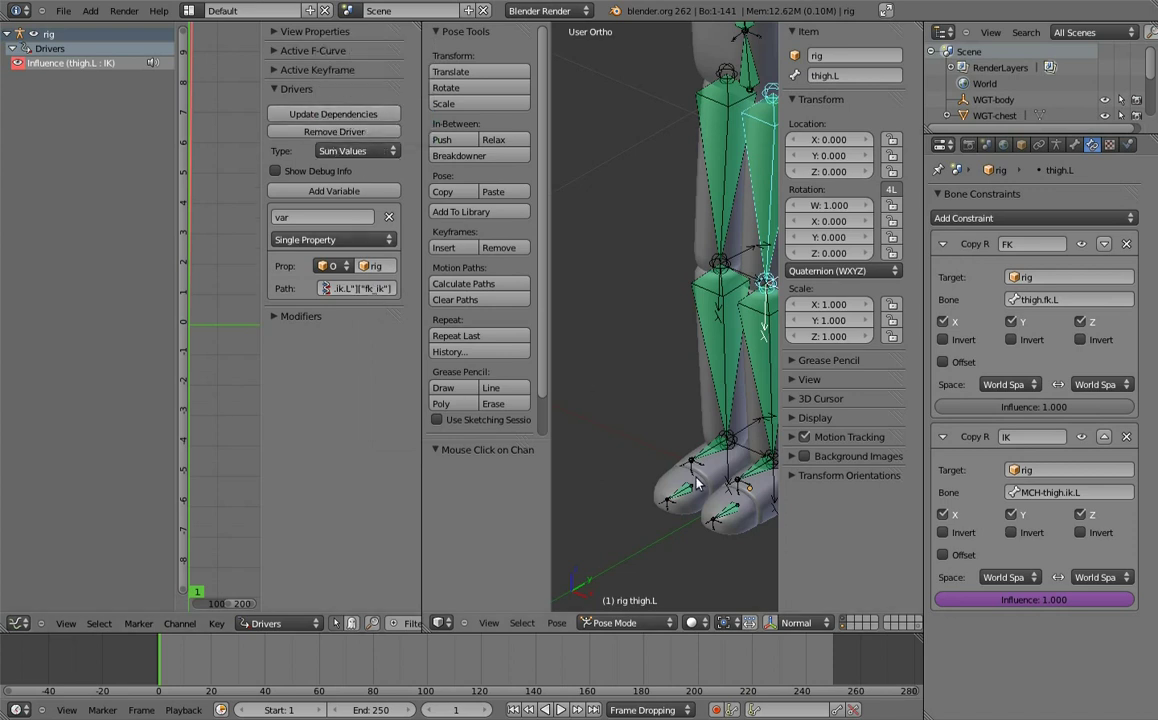
middle_click_drag(650, 420, 700, 424)
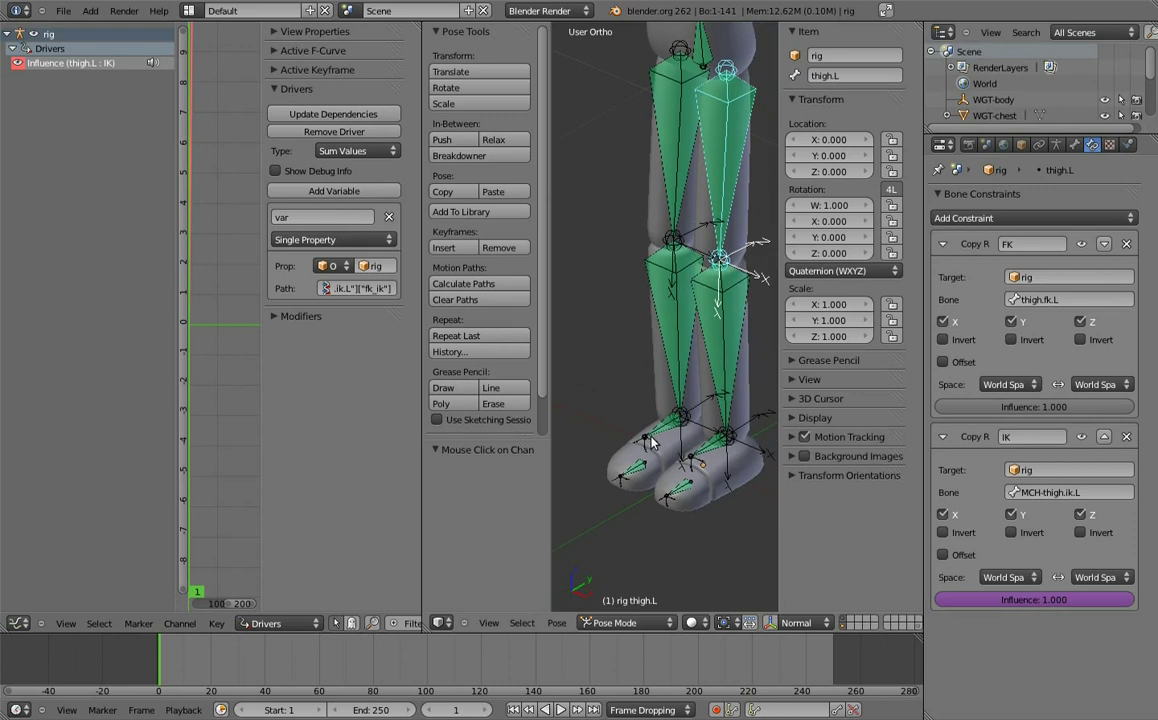
- Copy thigh.L's IK influence driver and paste it onto shin.L's IK influence
right_click(1026, 600)
left_click(1000, 551)
right_click(745, 357)
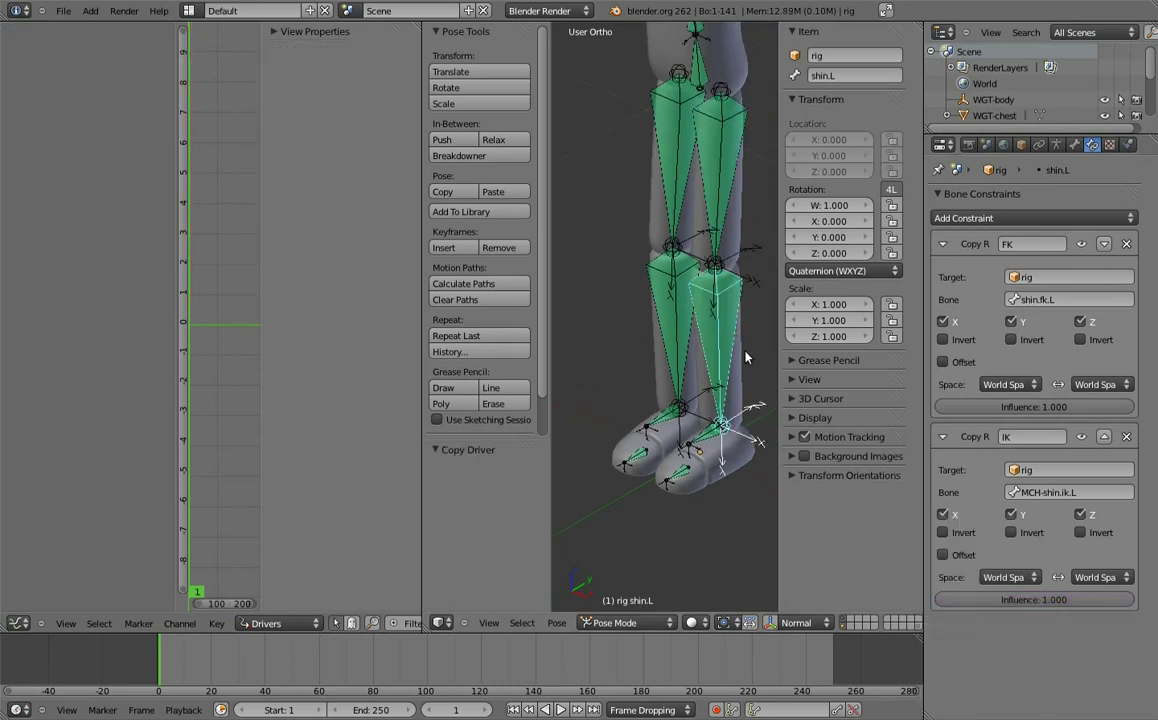
right_click(978, 598)
left_click(865, 521)
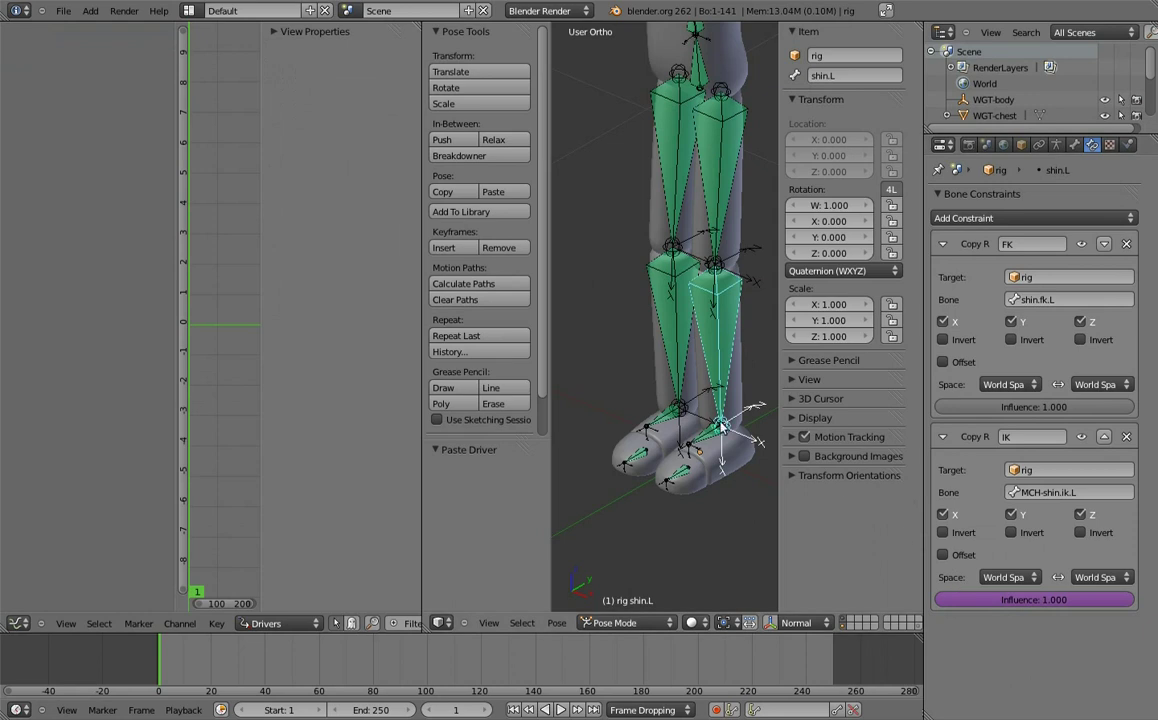
- Paste the same driver onto the IK influence of foot.L and toe.L
right_click(728, 444)
right_click(965, 600)
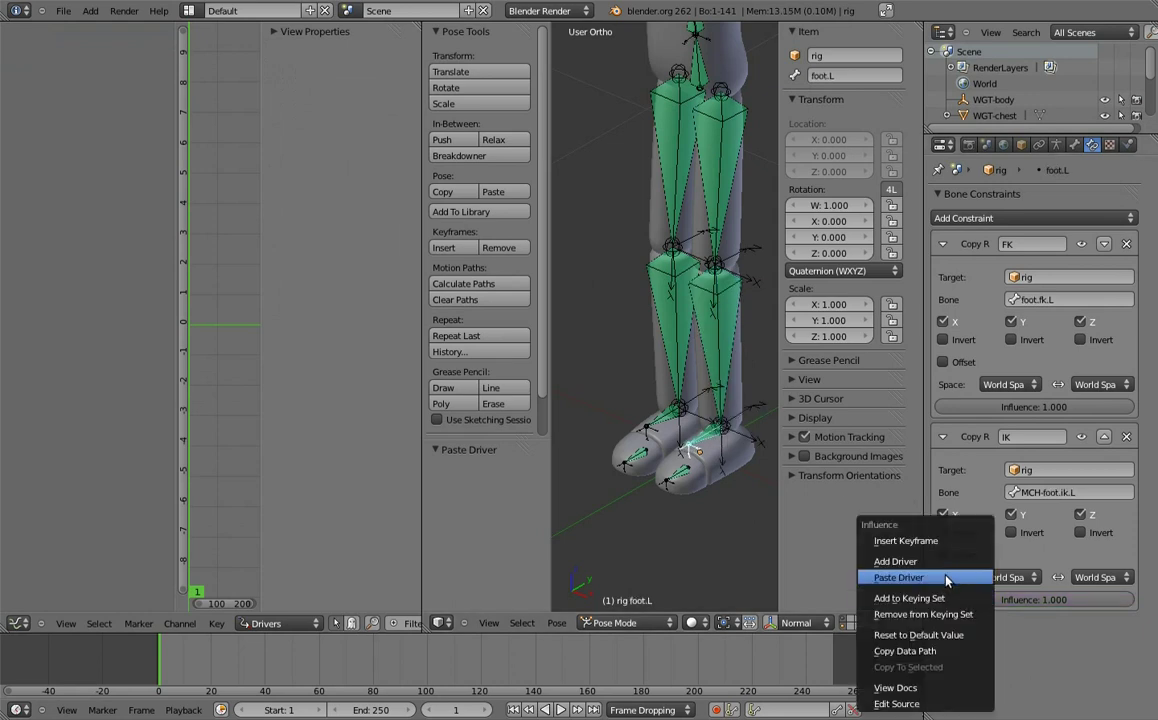
left_click(949, 579)
right_click(684, 474)
right_click(989, 597)
left_click(949, 580)
middle_click_drag(732, 343, 721, 360, "shift")
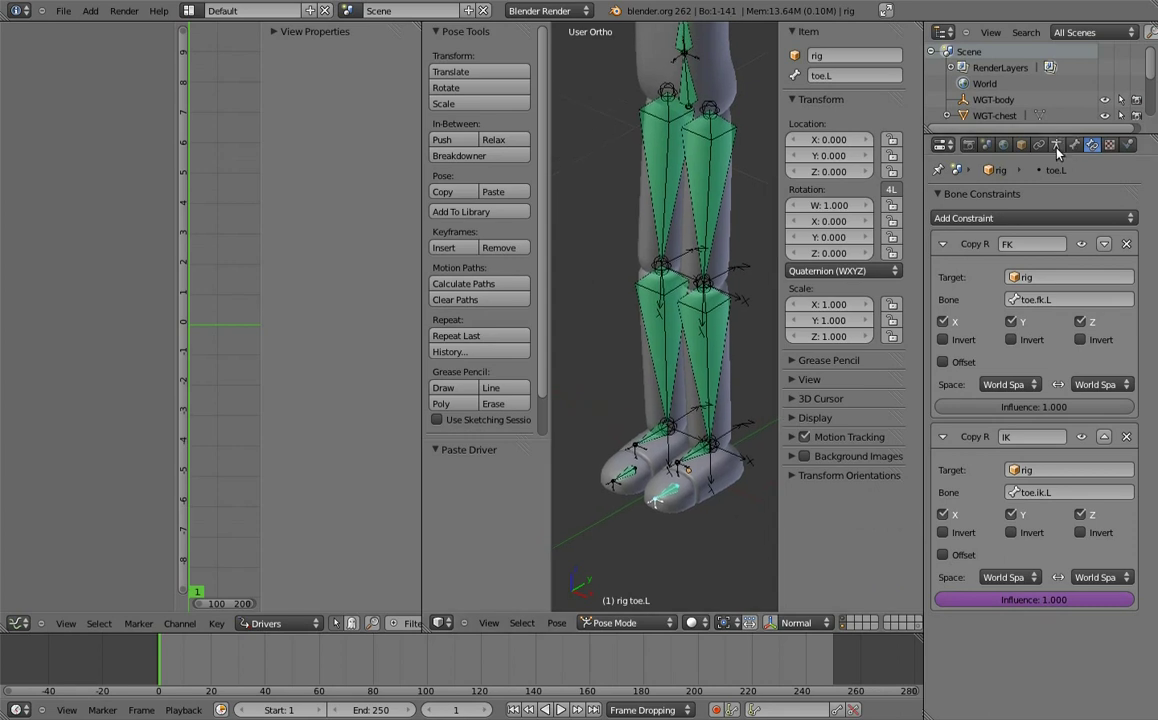
left_click(1056, 145)
- Show the foot IK layer and move foot.ik.L to test the leg's bend
left_click(985, 287, "shift")
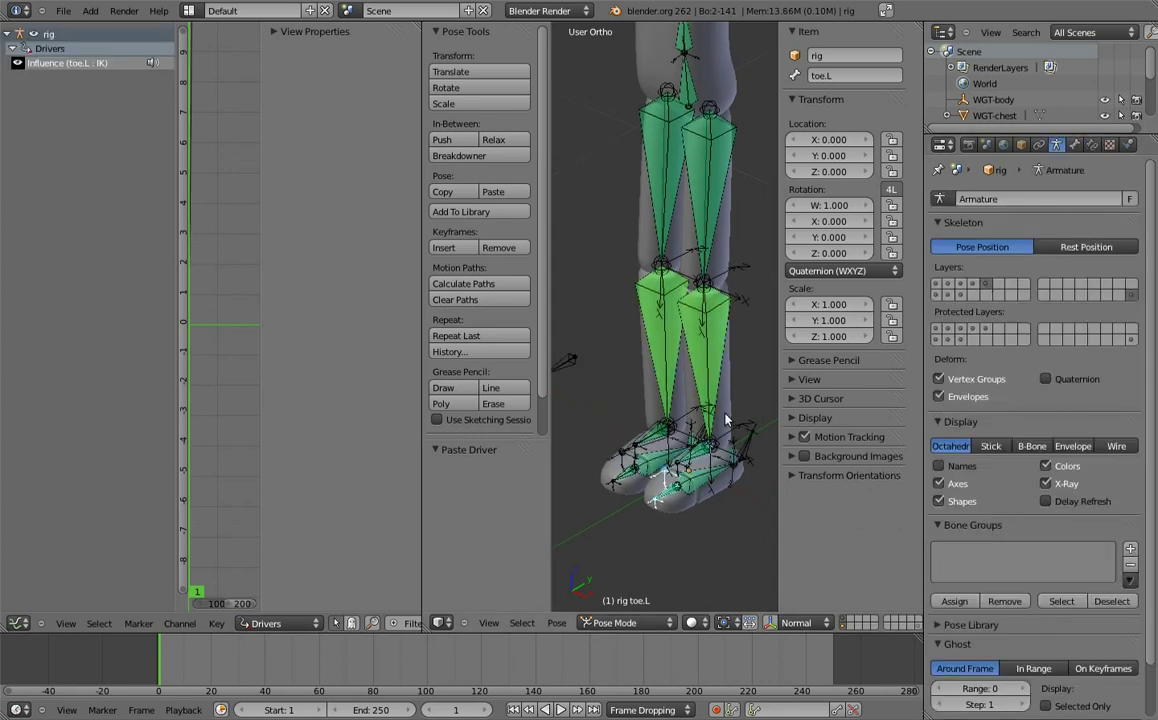
scroll(655, 373, "up", 2)
right_click(668, 478)
key("g")
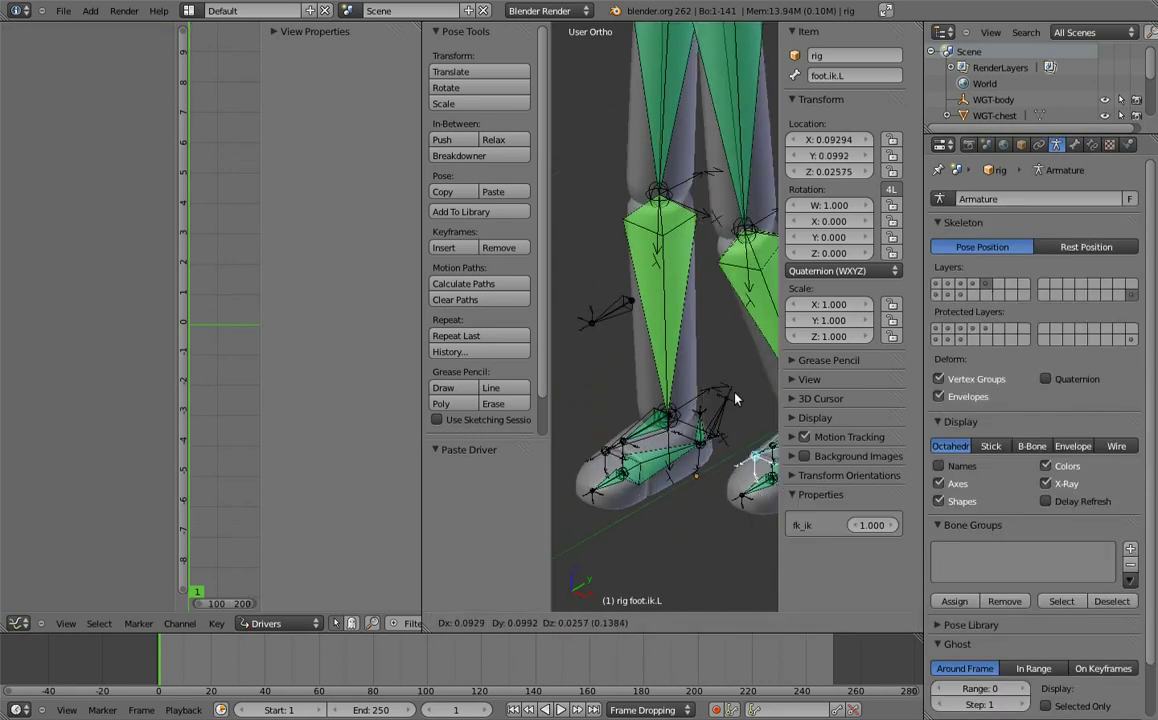
left_click(728, 467)
scroll(728, 467, "down", 2)
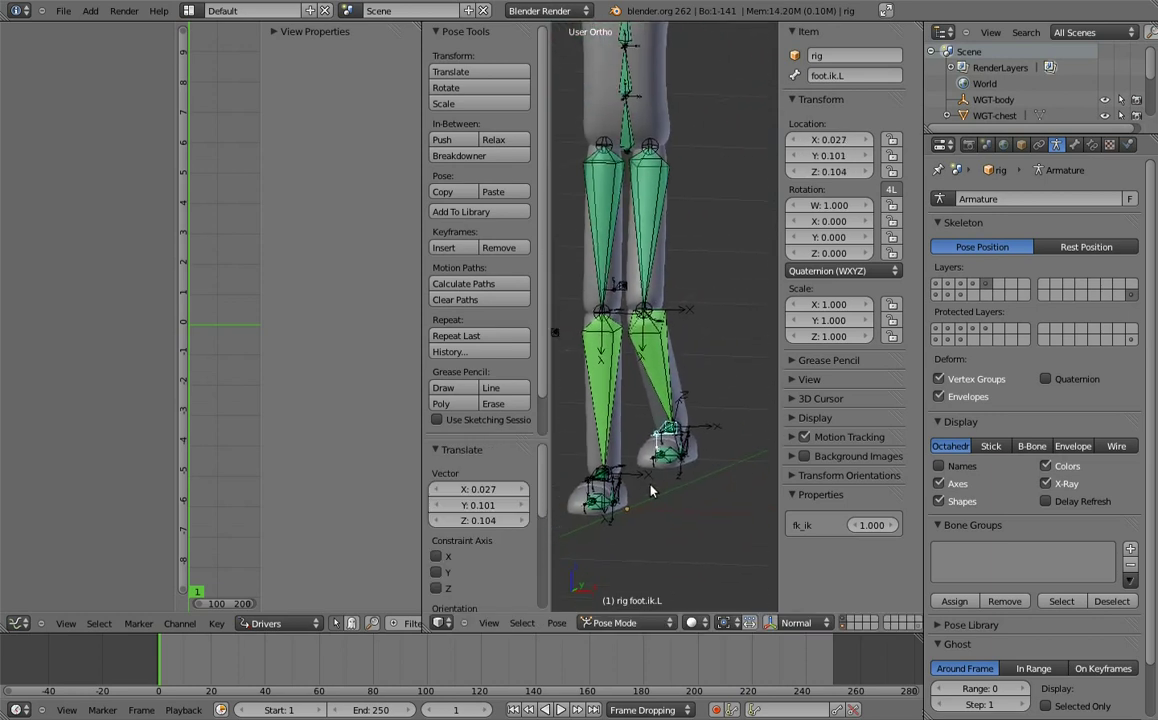
key("g")
left_click(568, 500)
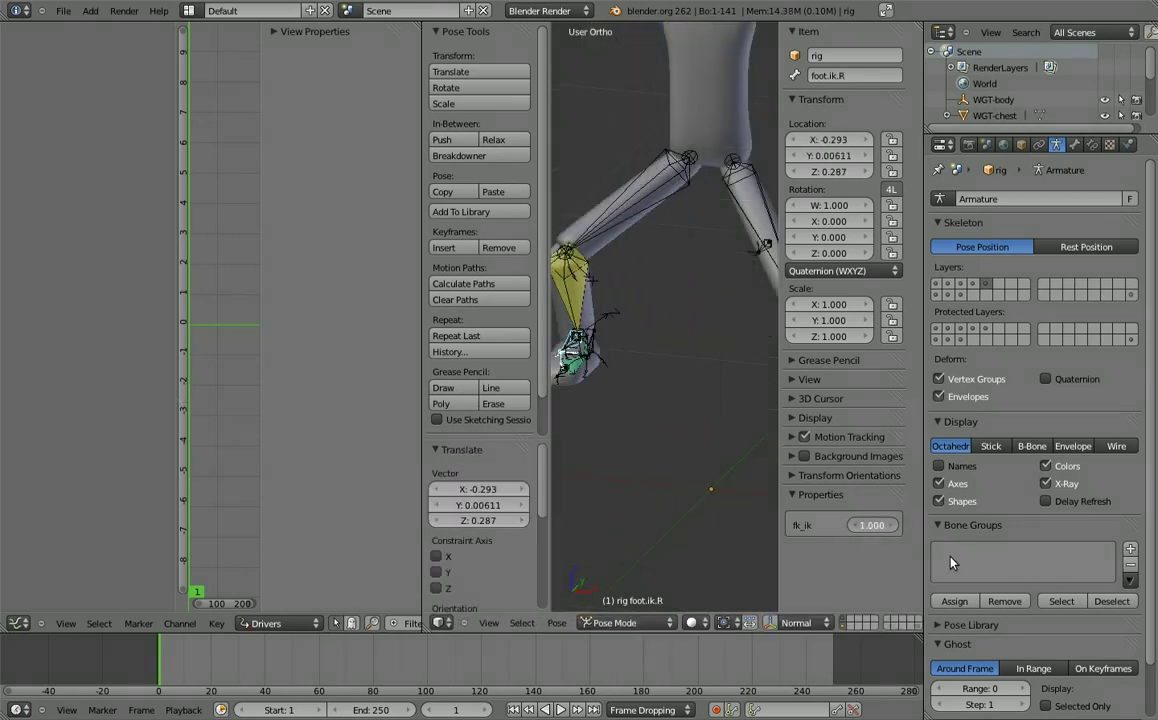
- Clear the IK feet locations, merge back to a single 3D view, and switch to front view
key("alt+g")
key("a")
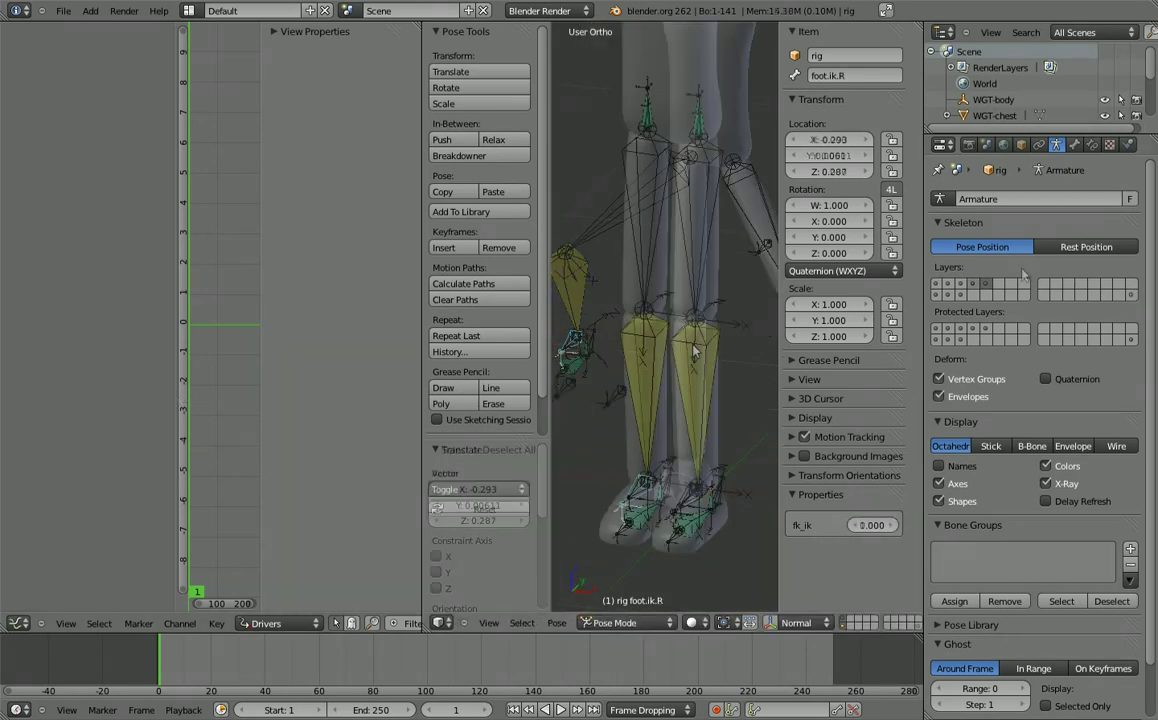
left_click_drag(424, 628, 399, 607)
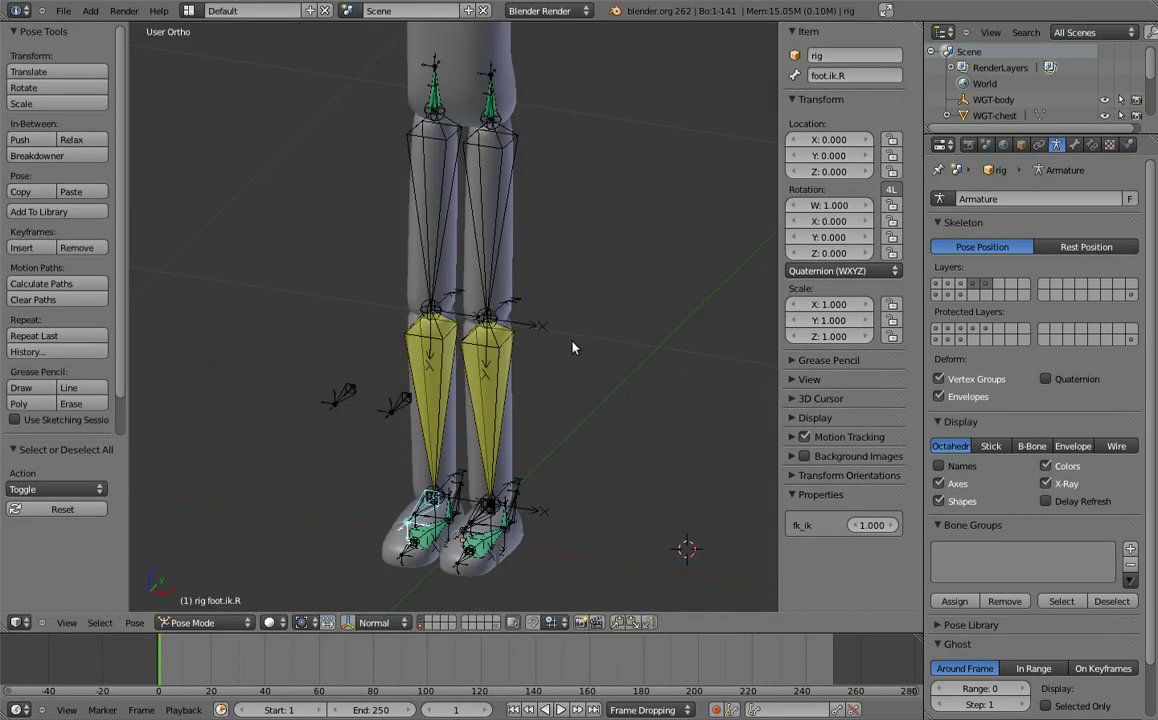
key("KP_1")
- Show the torso, arm and root control bone layer, then the hip bone layer
scroll(612, 300, "down", 3)
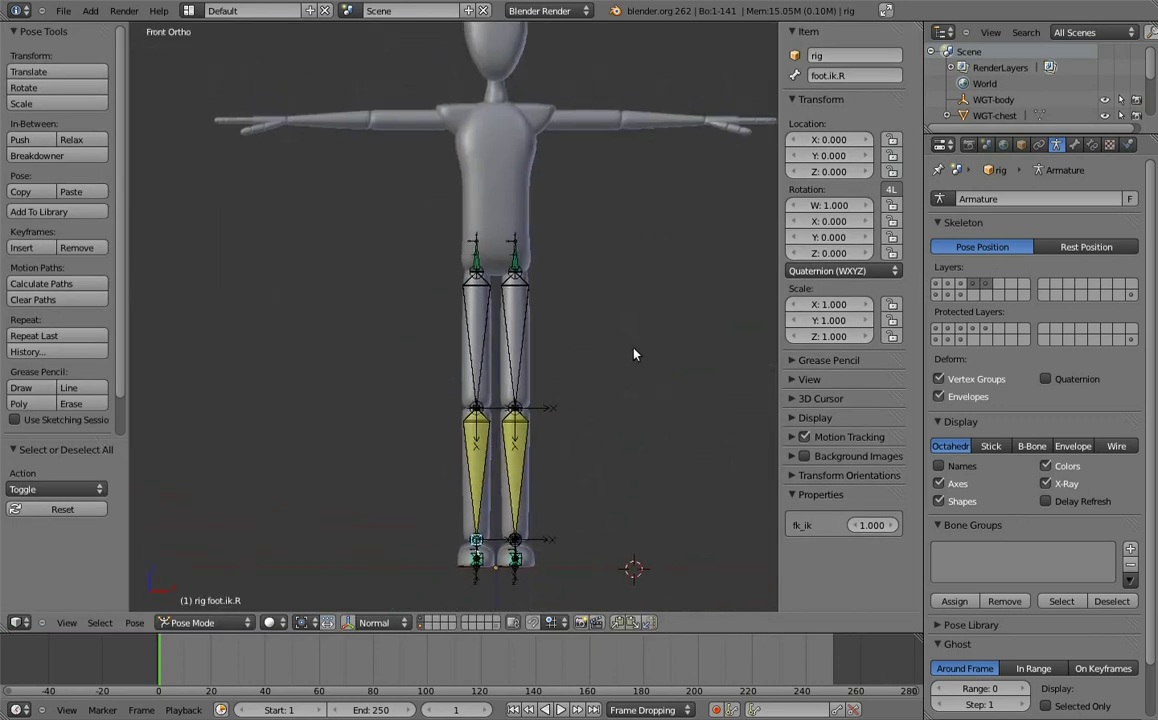
left_click(937, 288, "shift")
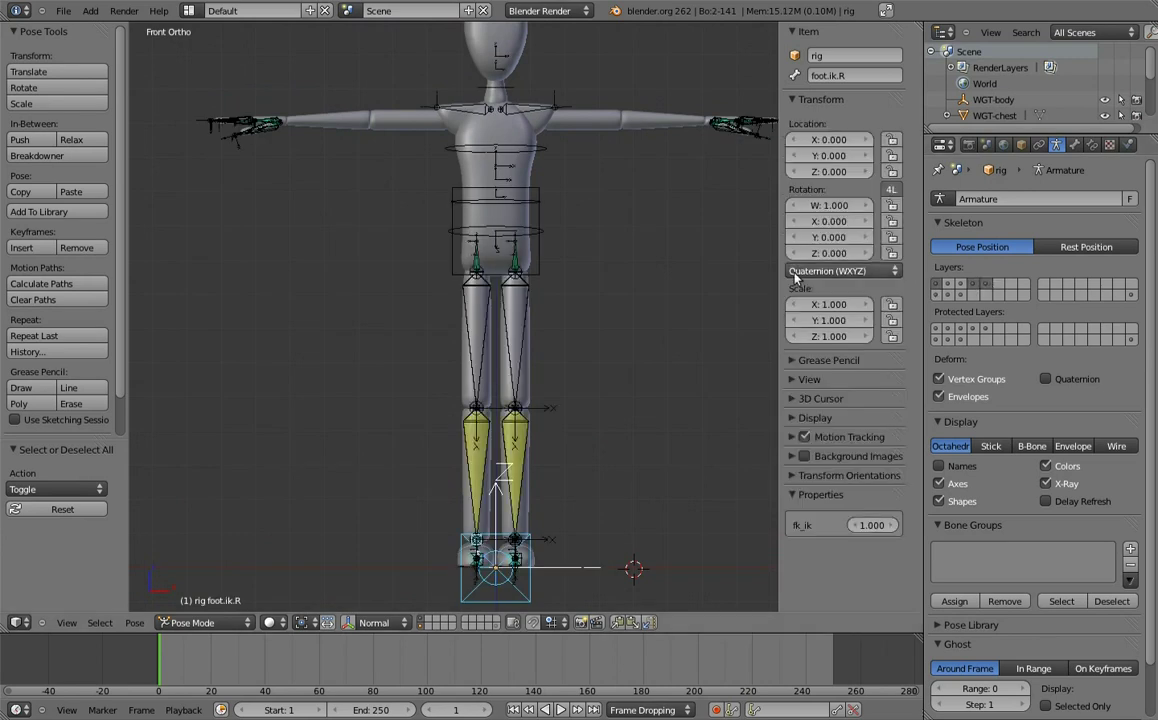
scroll(645, 292, "down", 2)
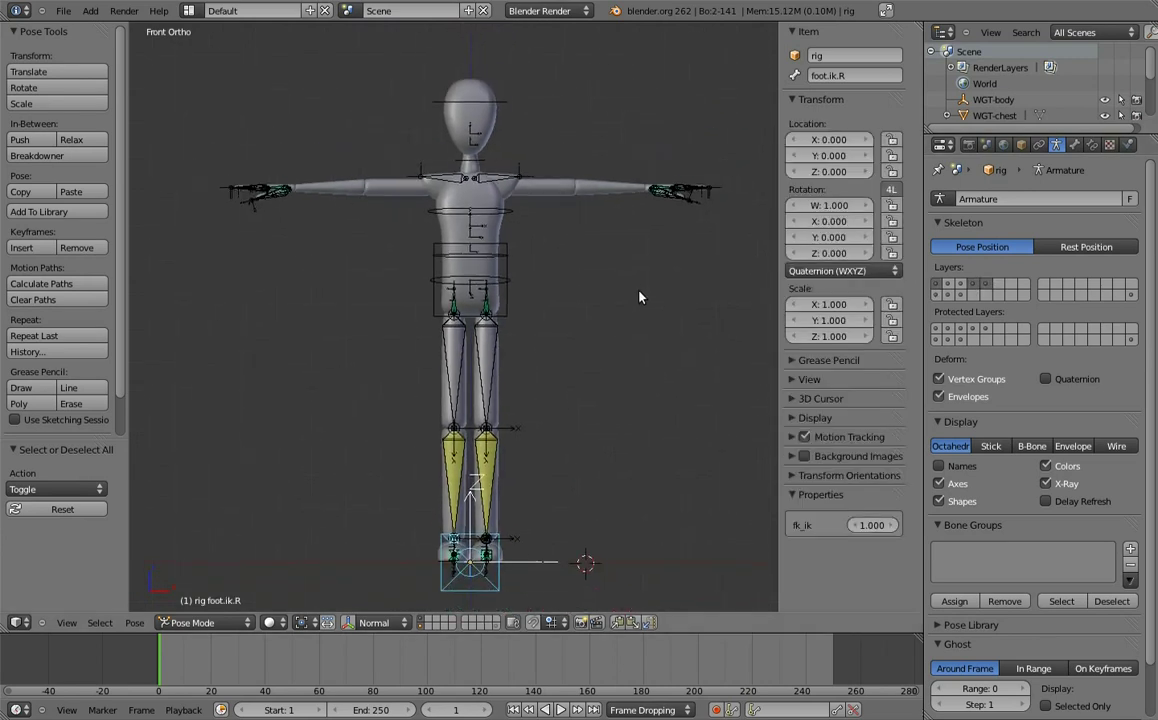
left_click(973, 288)
scroll(500, 298, "up", 2)
scroll(491, 305, "up", 2)
- Move both MCH-leg_parent hip bones onto another bone layer
right_click(505, 268)
key("b")
left_click_drag(377, 238, 560, 295)
mouse_move(620, 377)
middle_mouse_down("shift")
mouse_move(598, 234)
mouse_move(649, 398)
middle_mouse_up("shift")
key("m")
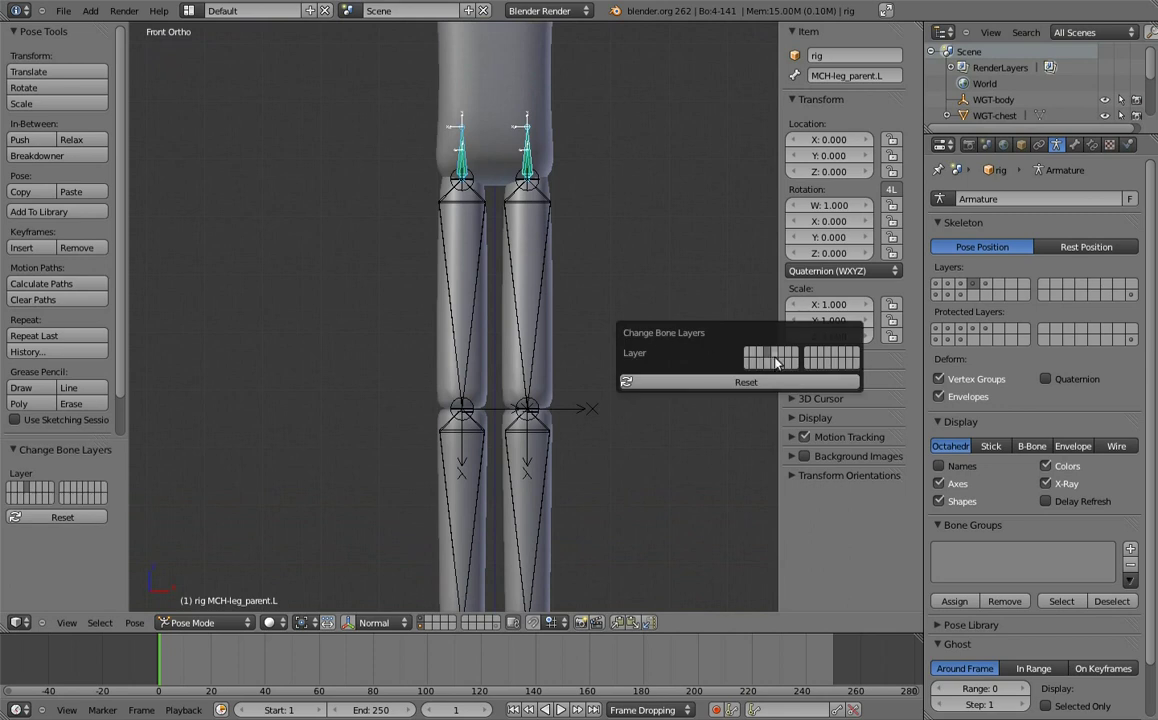
left_click(775, 362)
- Move the MCH thigh, shin and foot IK bones of both legs onto another layer
left_click(988, 287)
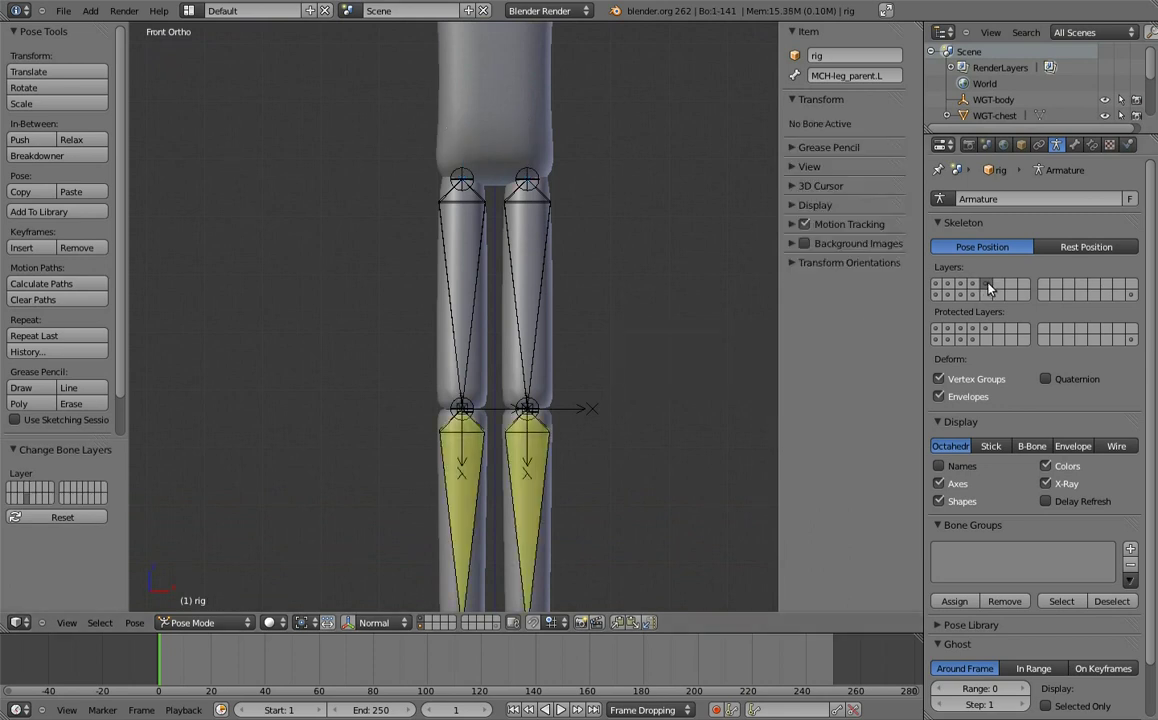
scroll(595, 168, "down", 2)
scroll(633, 245, "down", 2)
middle_click_drag(633, 245, 509, 233)
right_click(457, 233)
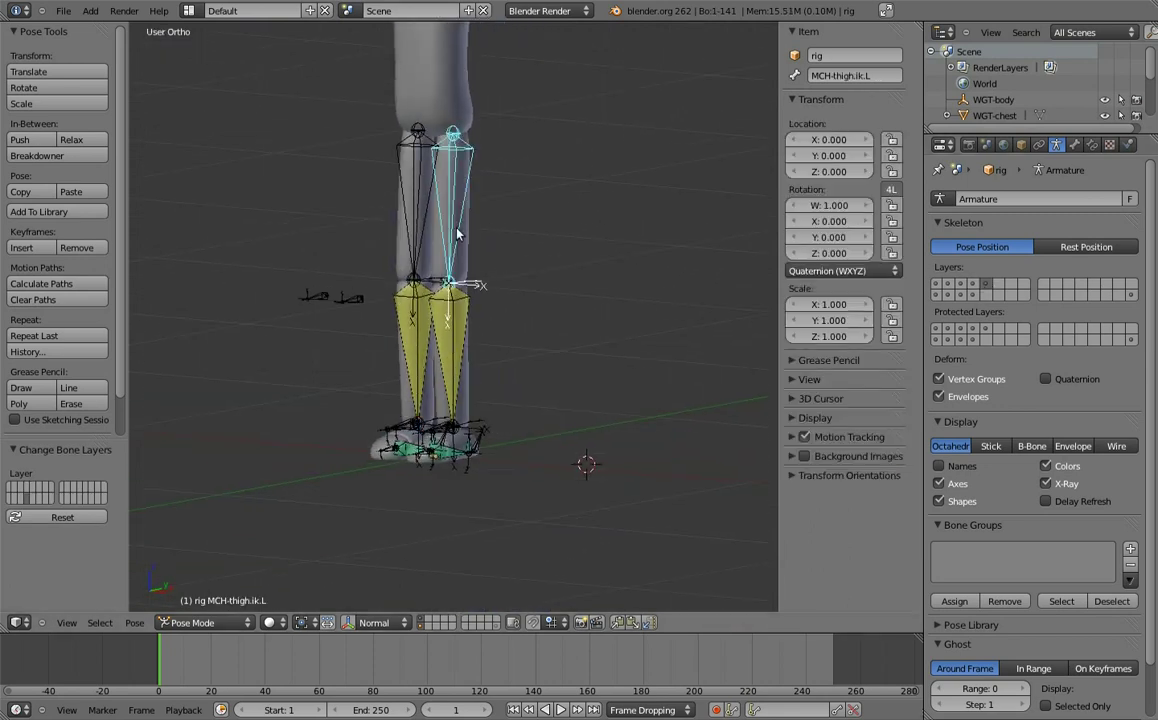
right_click(415, 205, "shift")
right_click(424, 313, "shift")
scroll(424, 313, "up", 3)
scroll(515, 337, "up", 3)
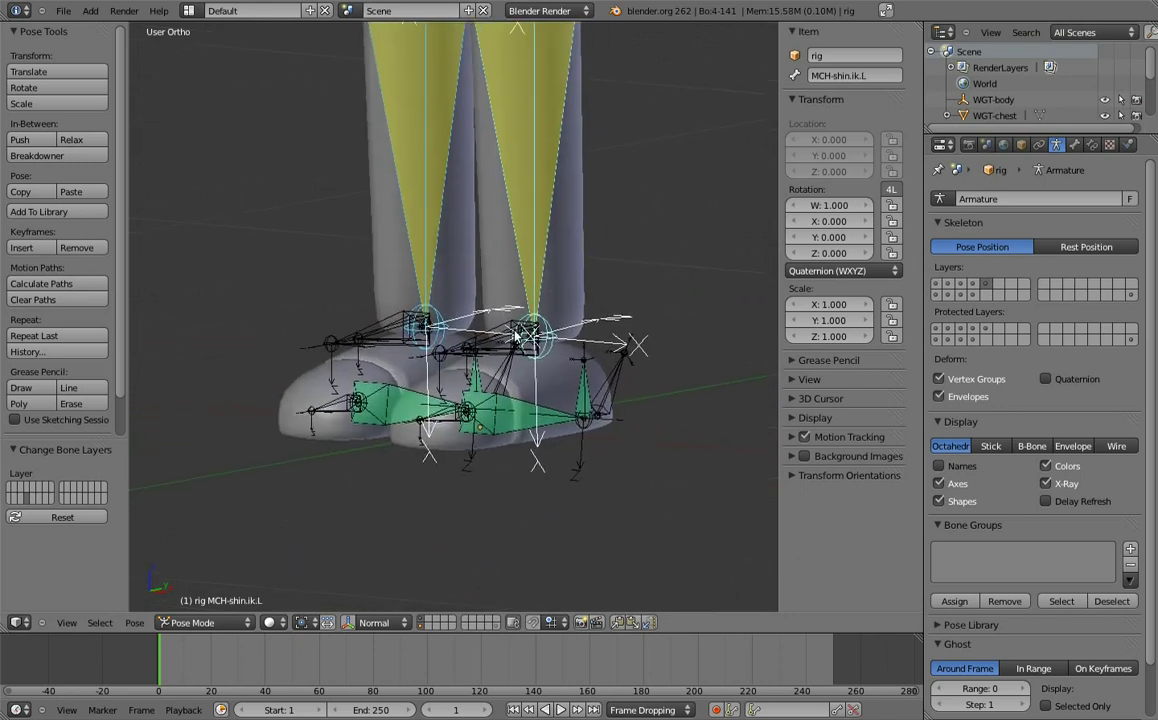
scroll(515, 337, "up", 2)
right_click(350, 355, "shift")
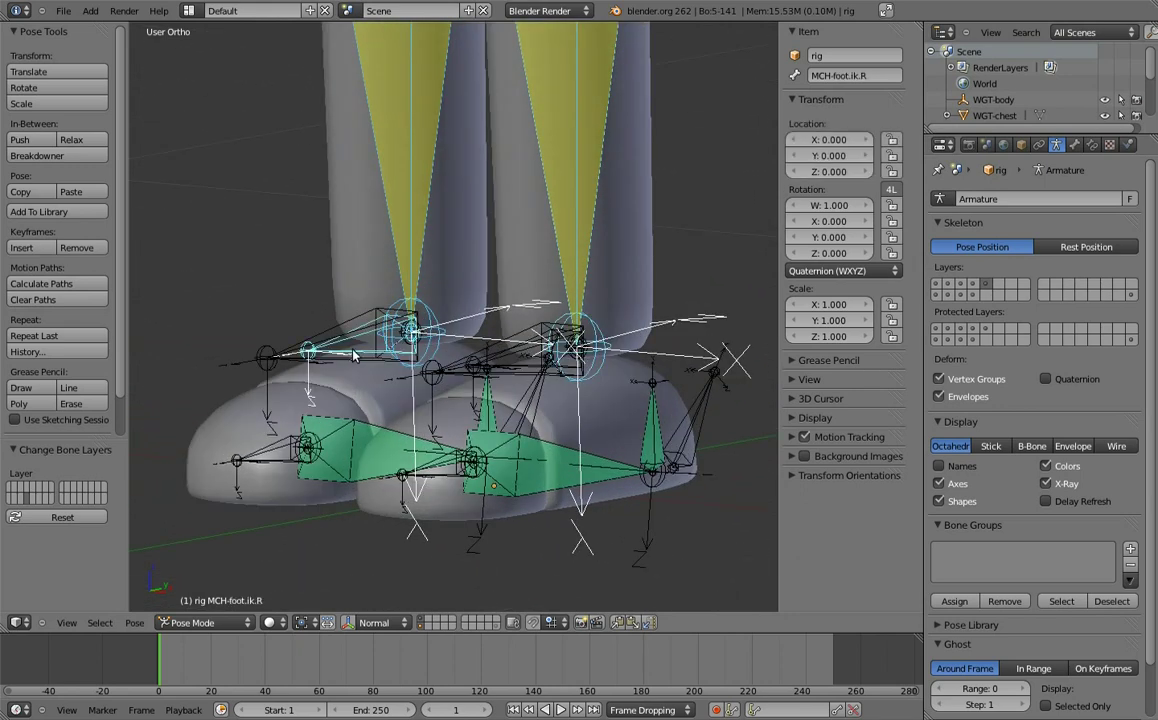
right_click(522, 367, "shift")
key("m")
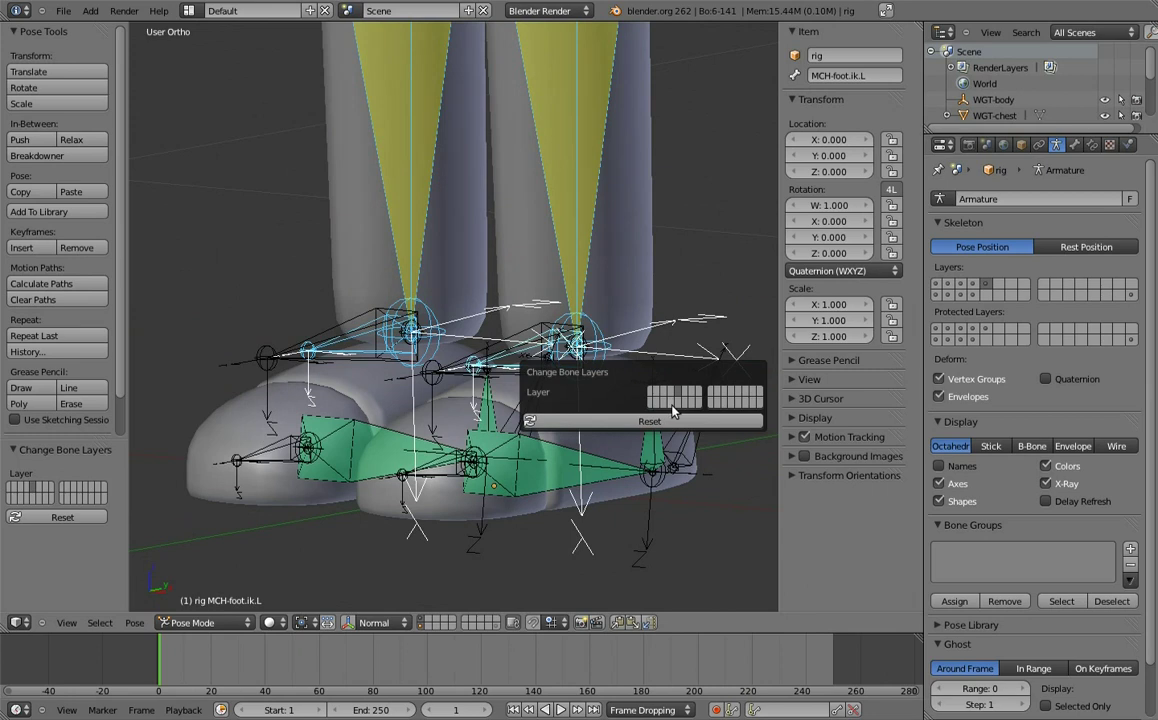
left_click(672, 403)
- Move the foot mechanism bones, including MCH-rocker_parent.R, onto another layer
mouse_move(649, 328)
middle_mouse_down()
mouse_move(589, 382)
mouse_move(594, 356)
mouse_move(494, 405)
middle_mouse_up()
right_click(637, 420)
right_click(450, 375, "shift")
right_click(533, 385, "shift")
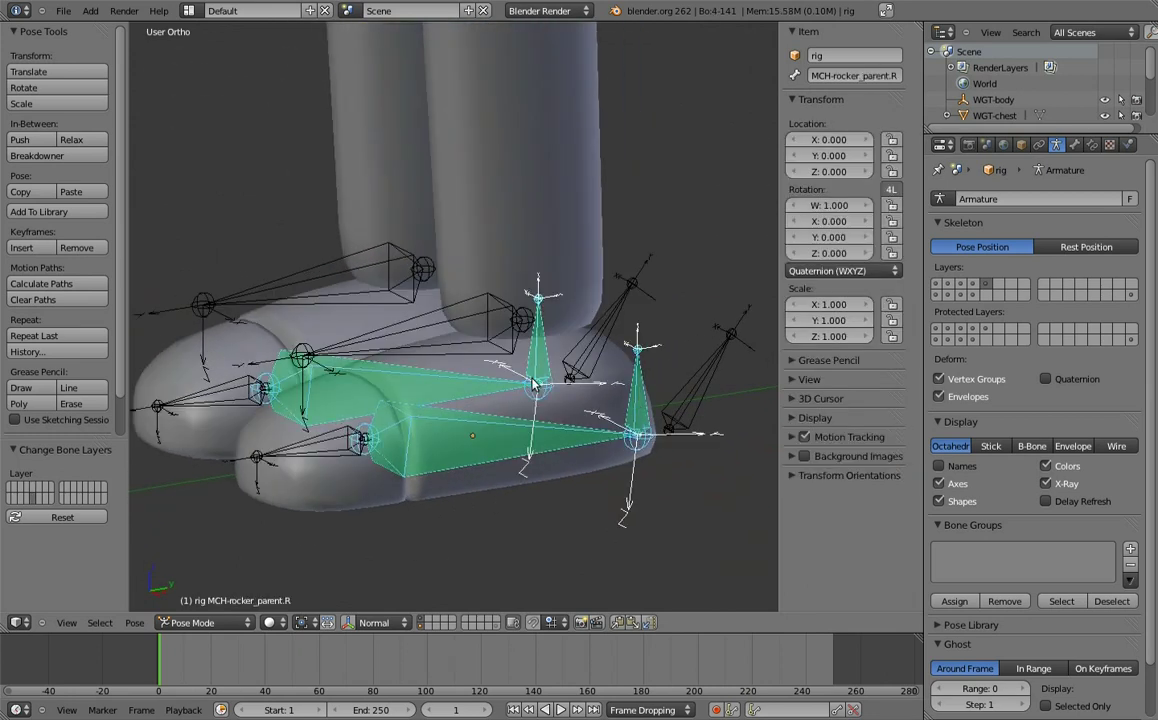
key("m")
left_click(690, 414)
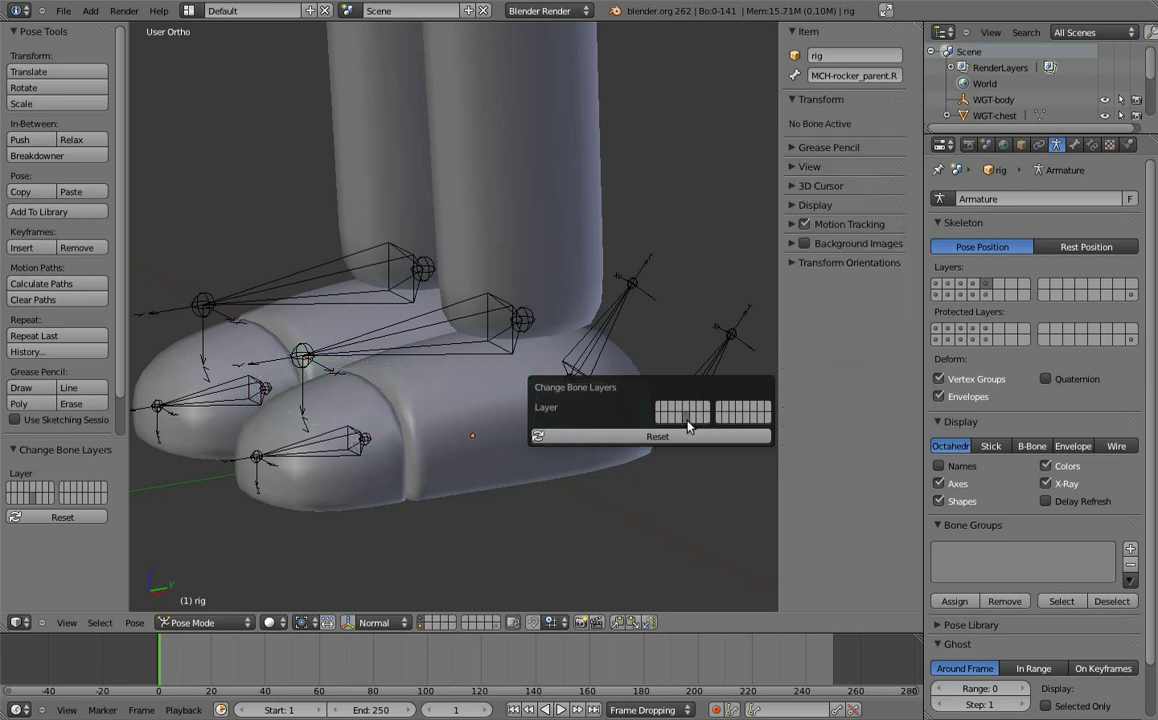
middle_click_drag(690, 421, 574, 305)
key("KP_1")
- In top view, move the three left palm bones, including palm_c.L, onto another layer
key("KP_7")
scroll(500, 300, "up", 1)
scroll(524, 337, "up", 4)
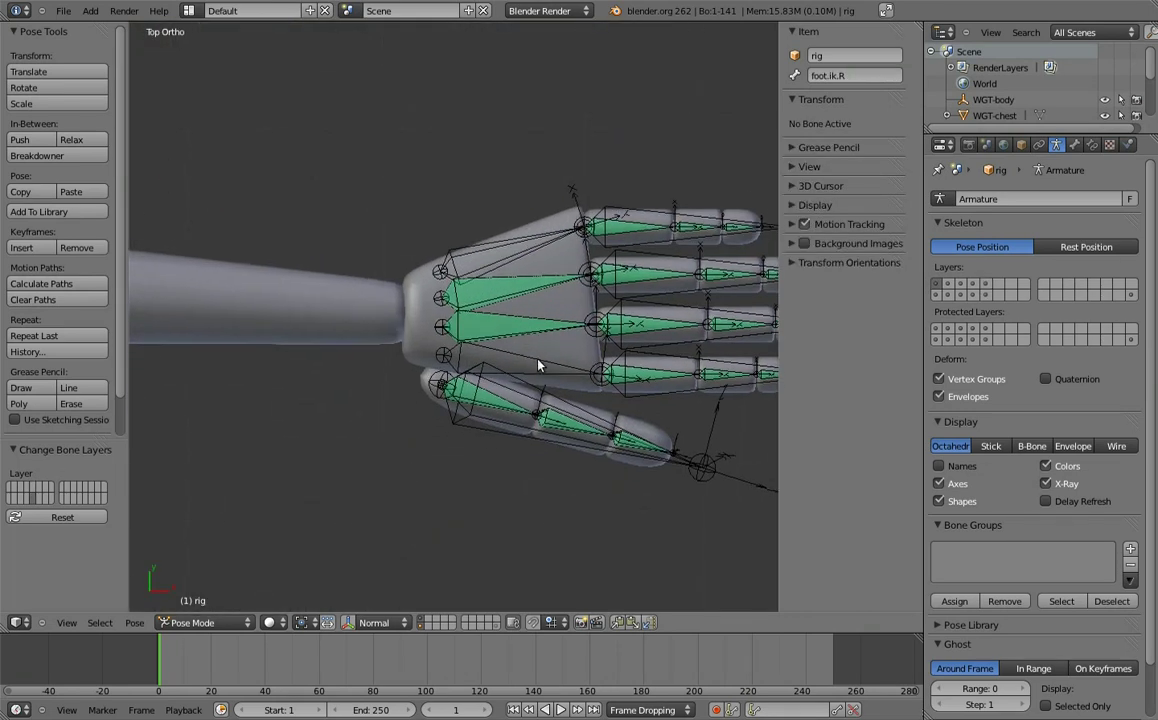
right_click(538, 366)
right_click(530, 328, "shift")
right_click(600, 280, "shift")
key("m")
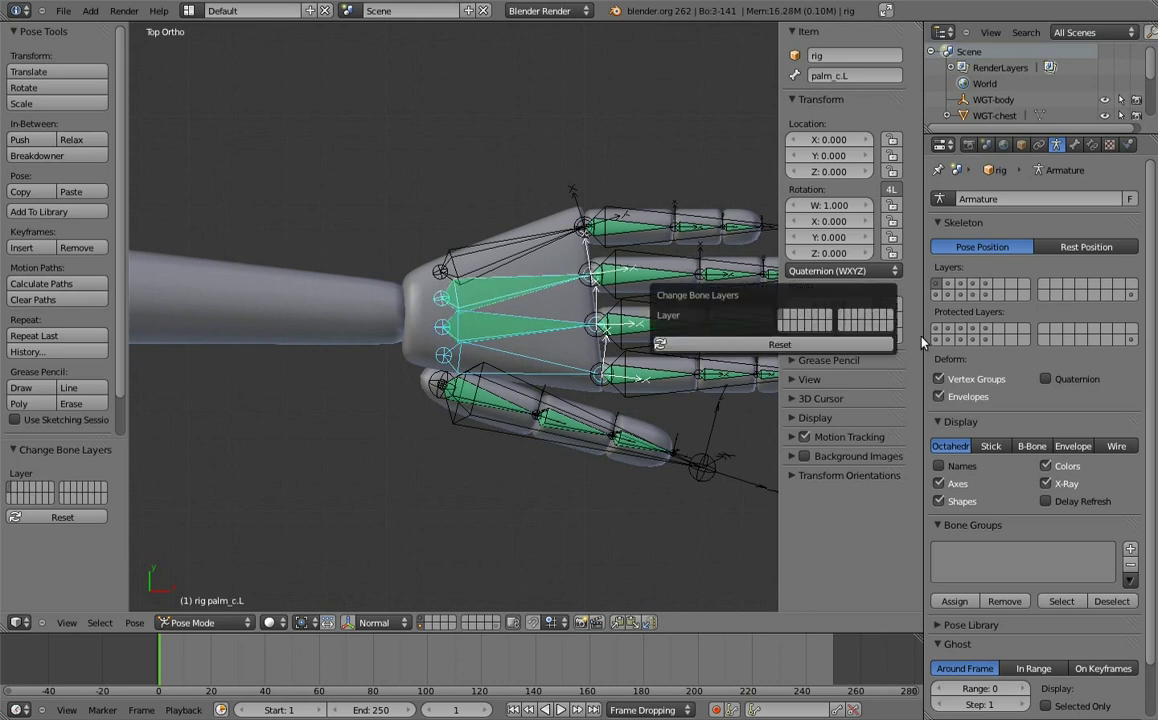
left_click(887, 328)
- Move finger_d.01.L and thumb.01.L onto another bone layer
right_click(641, 256)
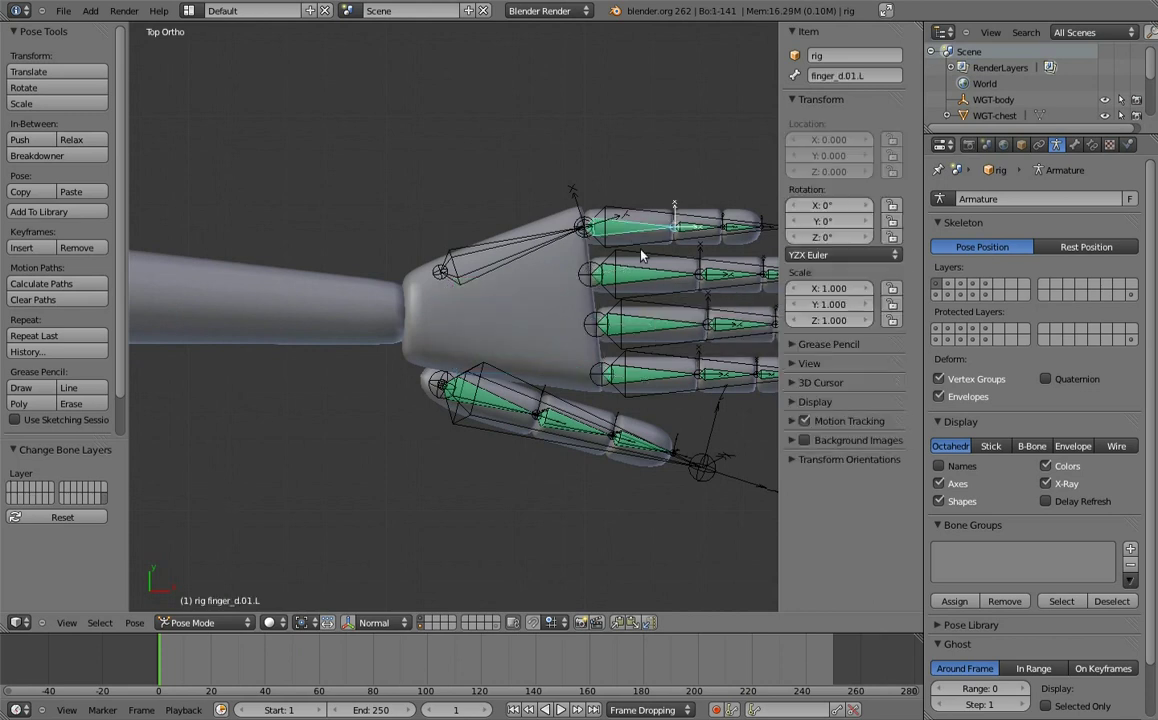
right_click(498, 403)
key("m")
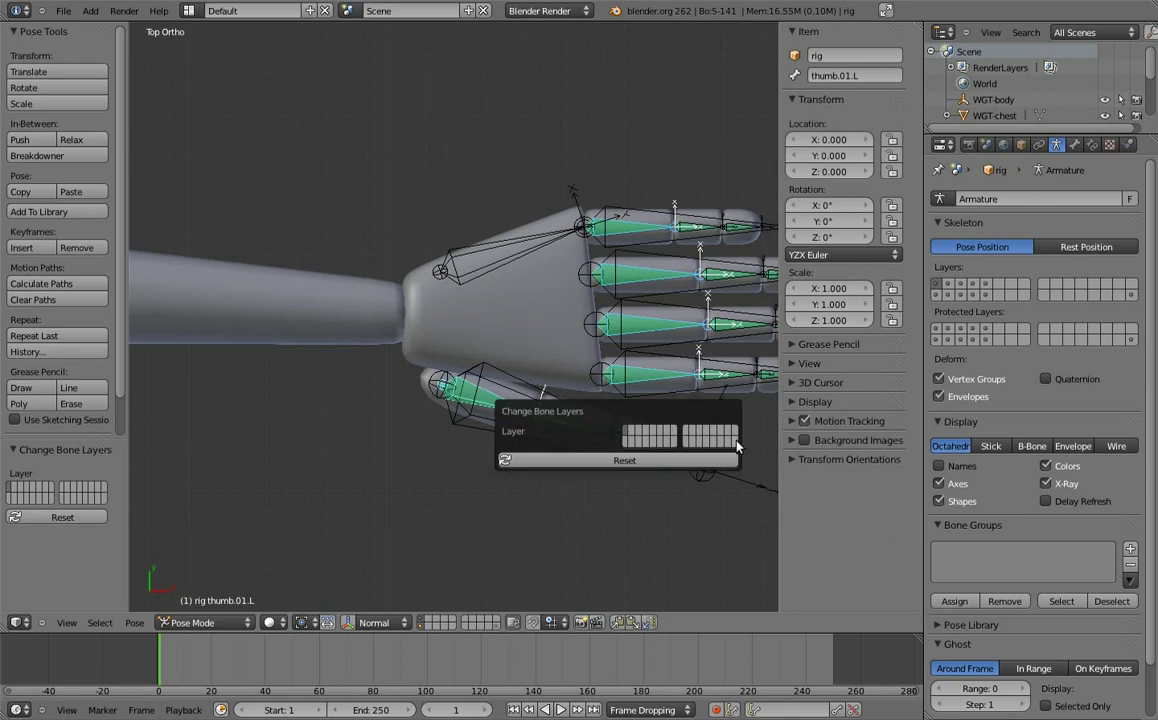
left_click(735, 441)
- Move finger_d.02.L, thumb.L and thumb.03.L onto another layer, then show that layer
middle_click_drag(676, 237, 471, 258, "shift")
right_click(471, 258)
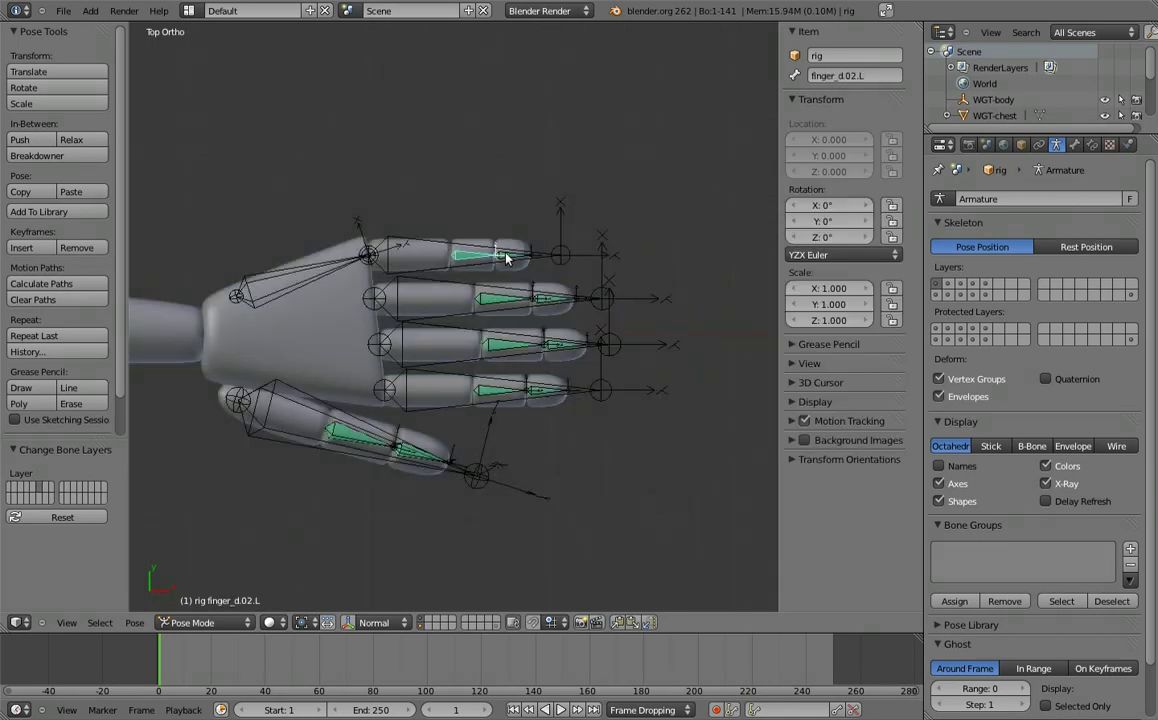
scroll(531, 283, "up", 2)
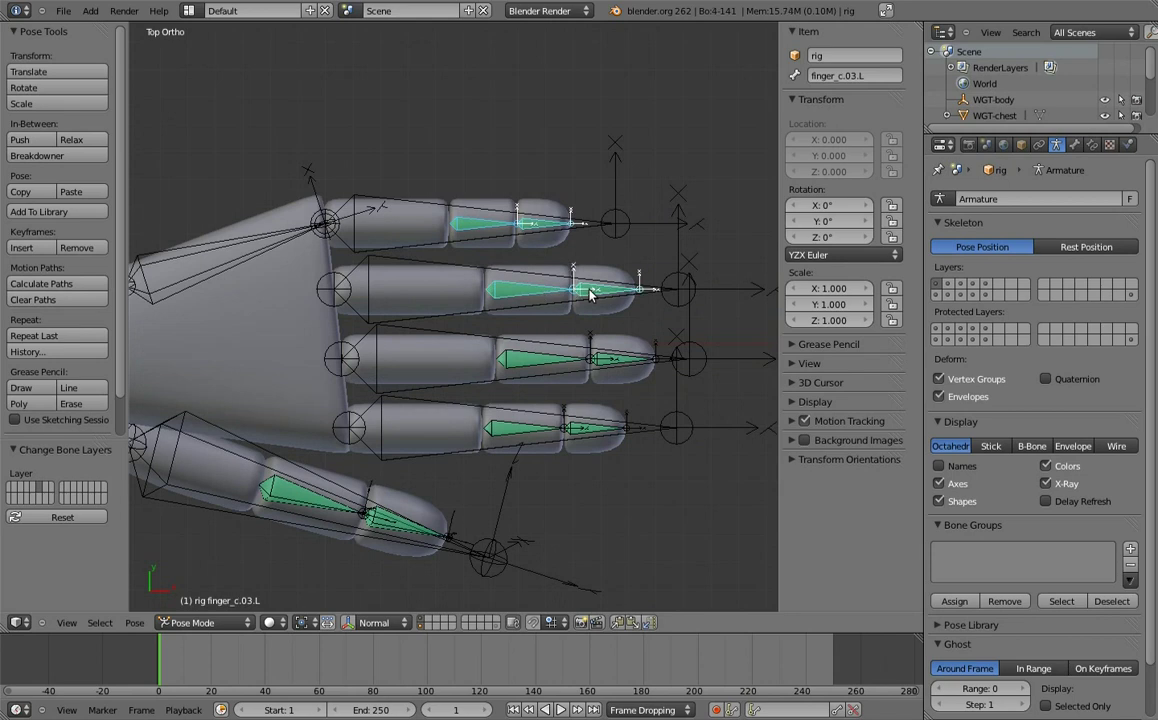
right_click(604, 367)
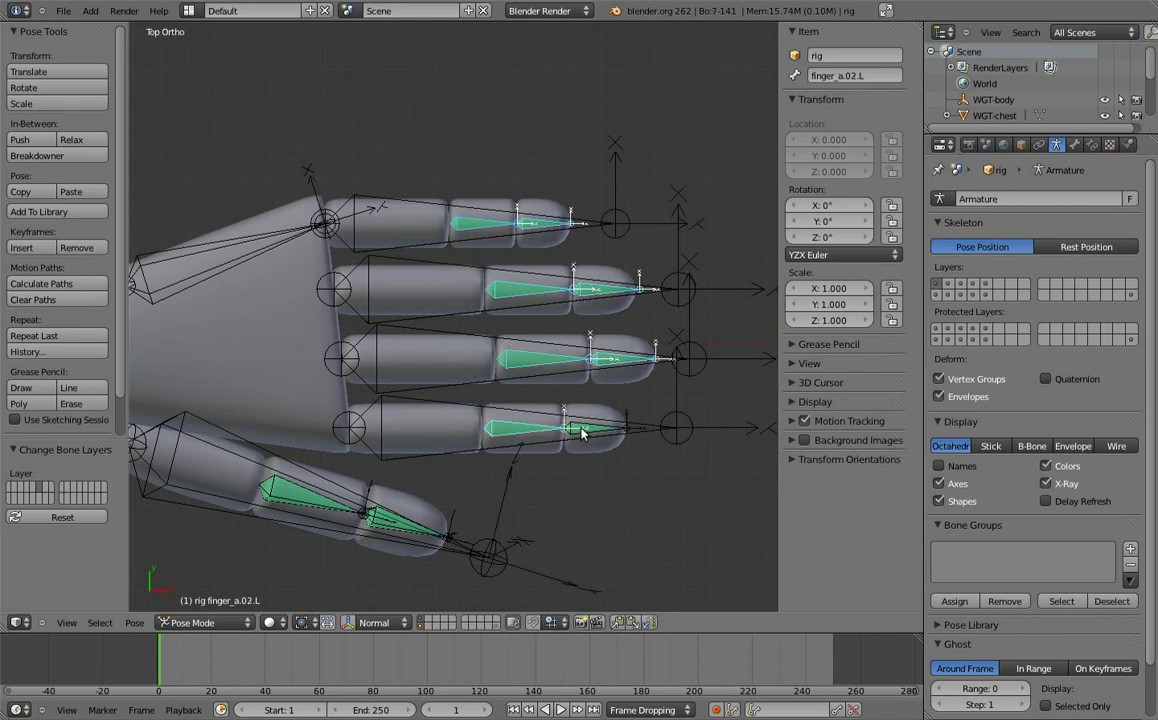
right_click(343, 514)
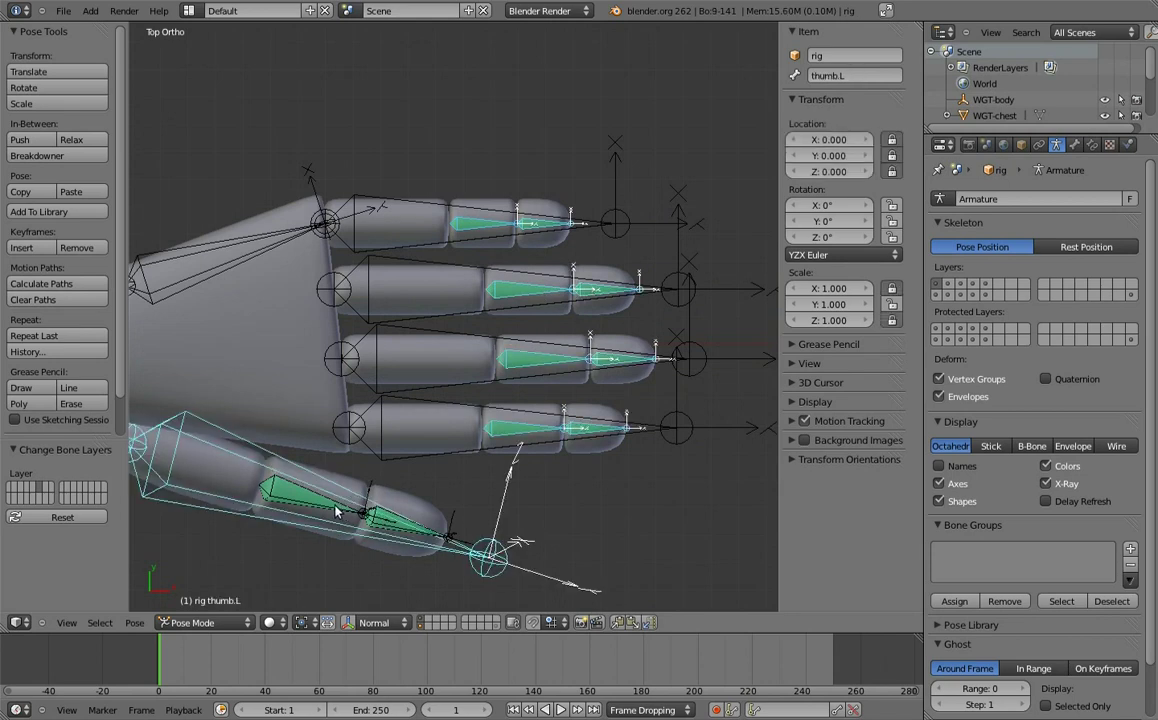
right_click(375, 520)
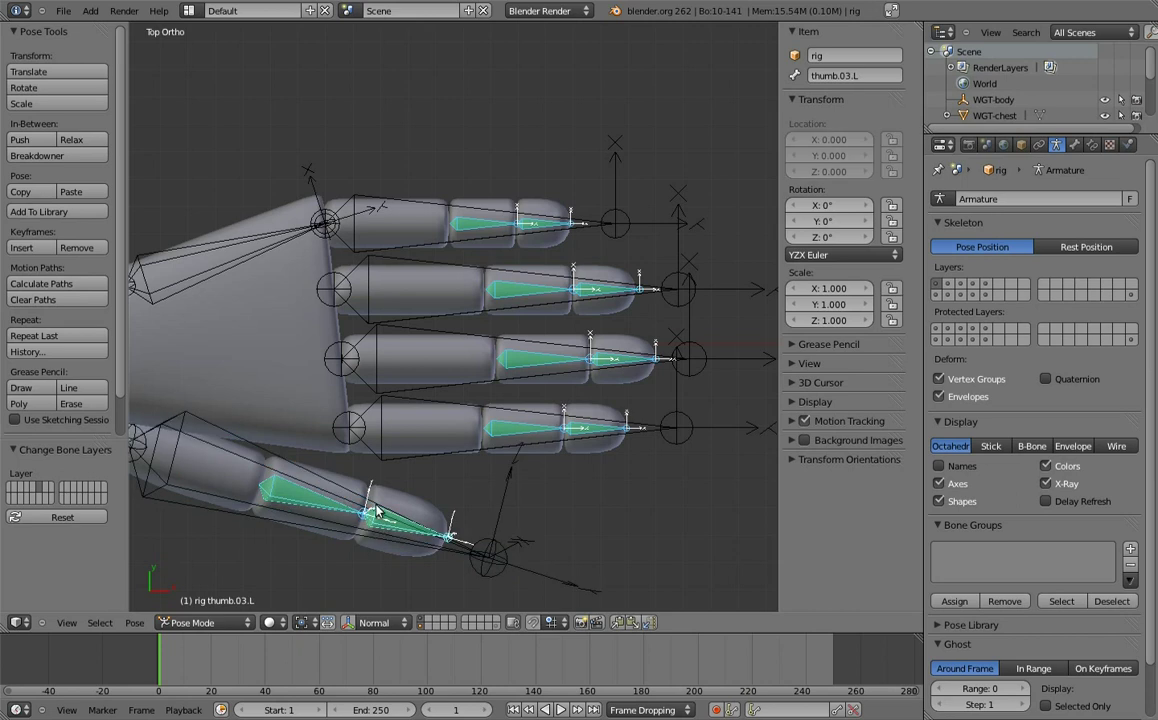
key("m")
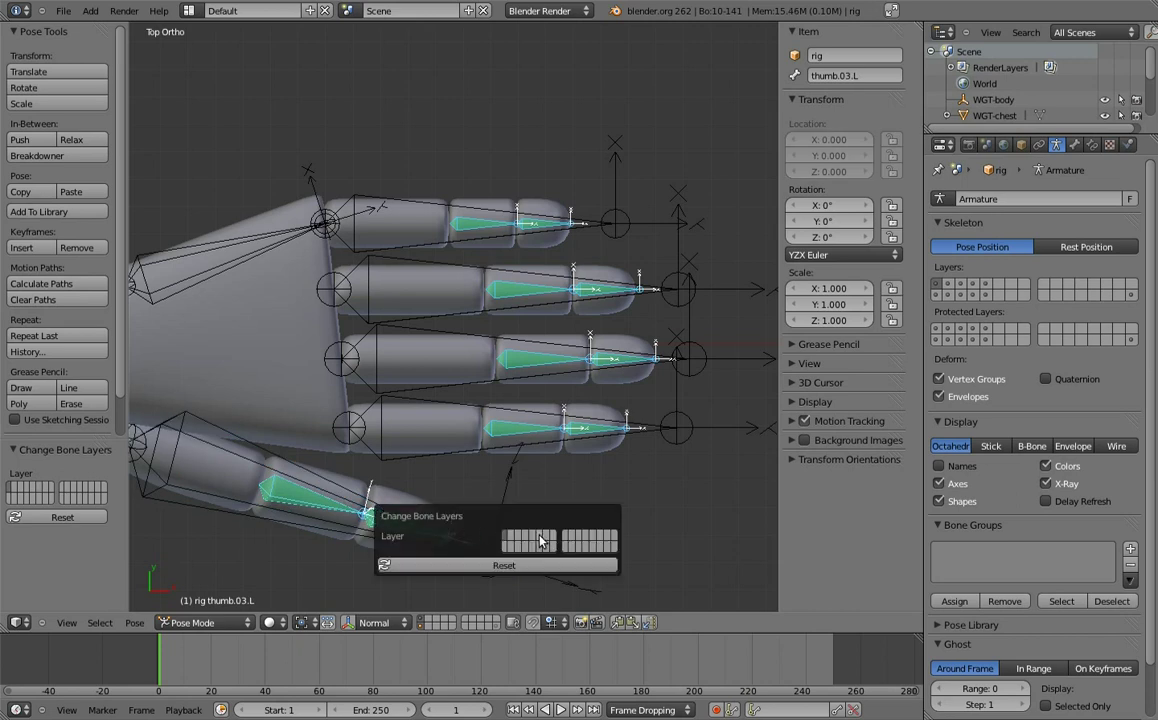
left_click(540, 541)
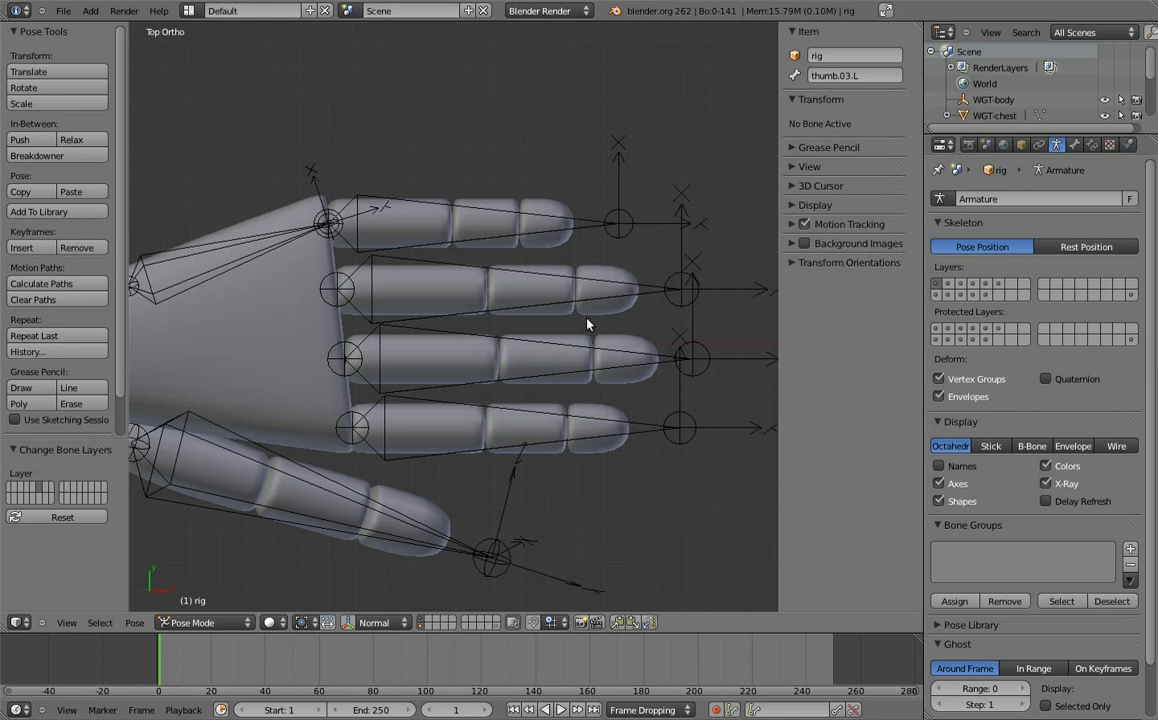
scroll(600, 300, "down", 5)
left_click(997, 285)
- Deselect all, show armature layer 1, face the rig frontally, and open the Armature data tab
scroll(526, 284, "down", 3)
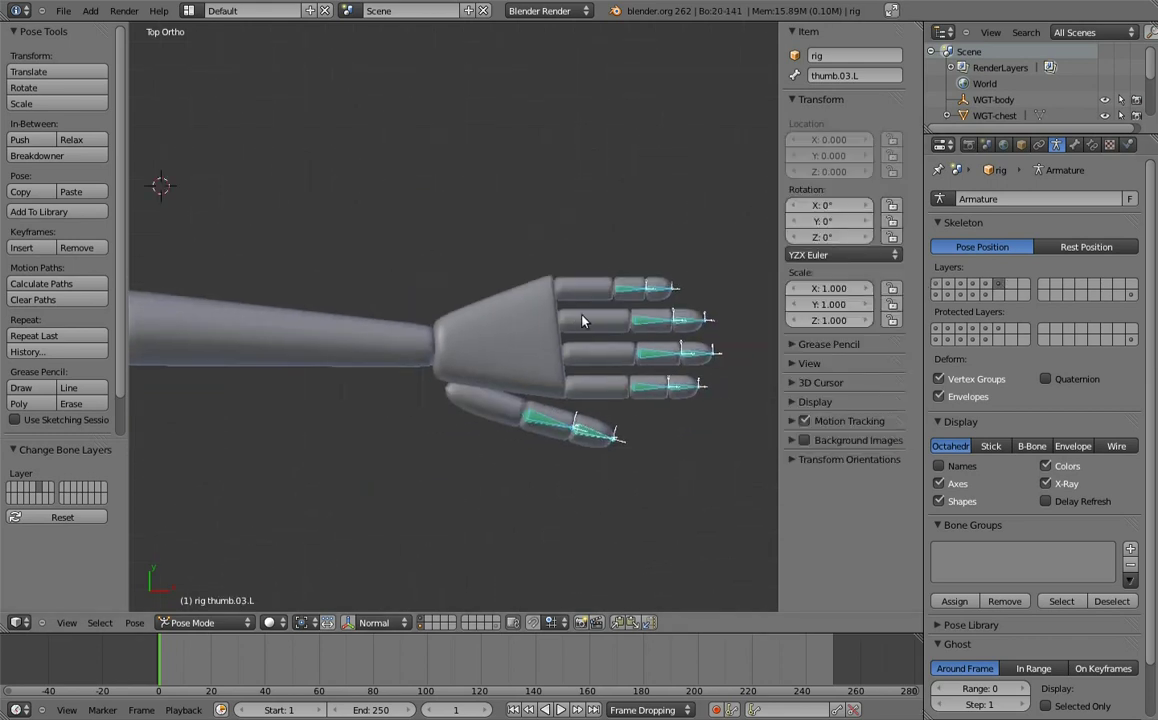
key("a")
scroll(577, 305, "up", 5)
scroll(560, 310, "down", 5, "ctrl")
scroll(548, 245, "down", 2)
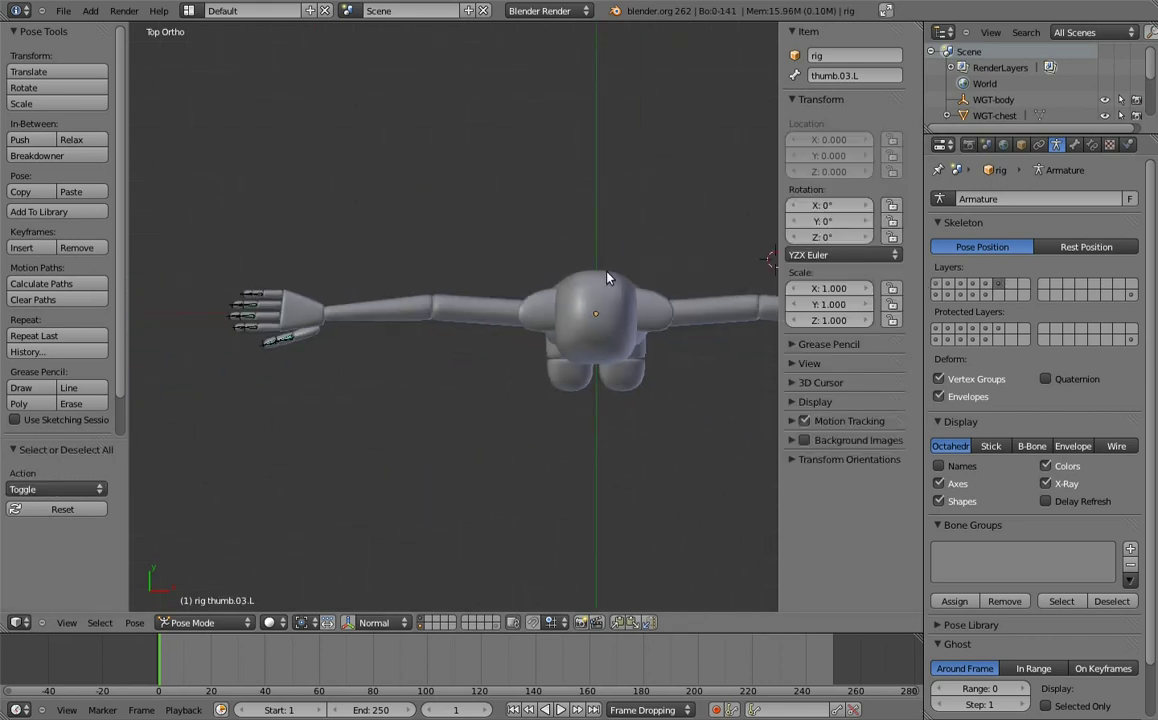
scroll(544, 238, "down", 1)
left_click(936, 284)
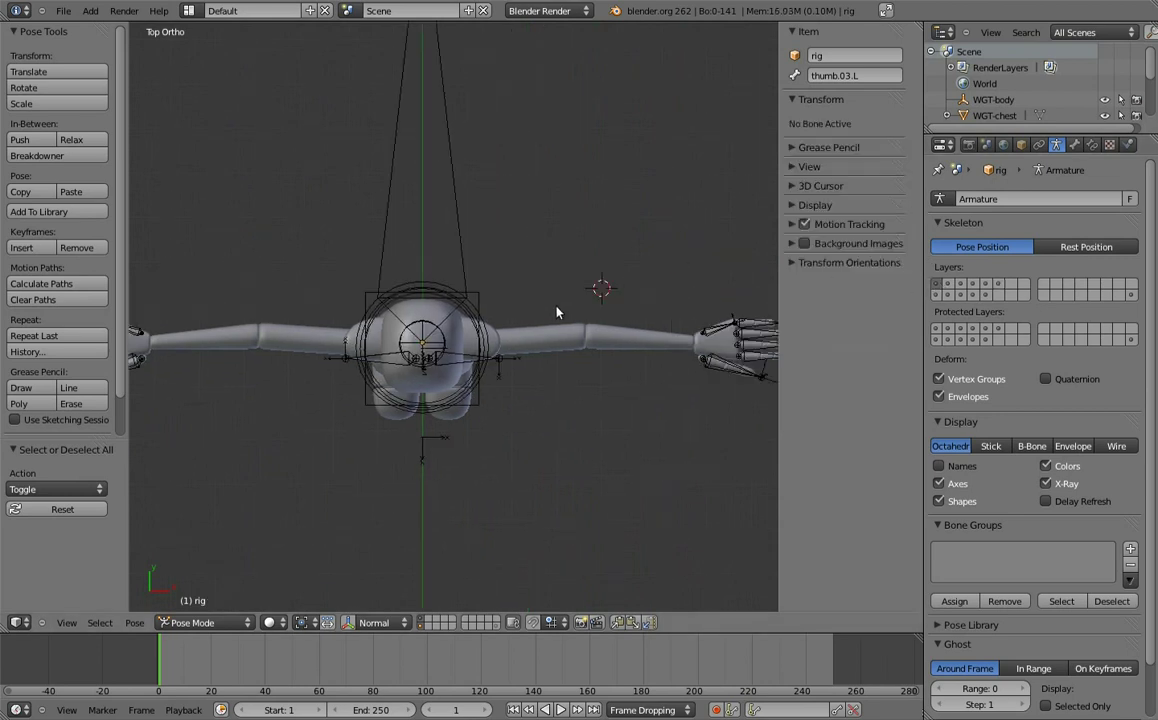
middle_click_drag(535, 290, 587, 323)
middle_click_drag(647, 287, 620, 280, "shift")
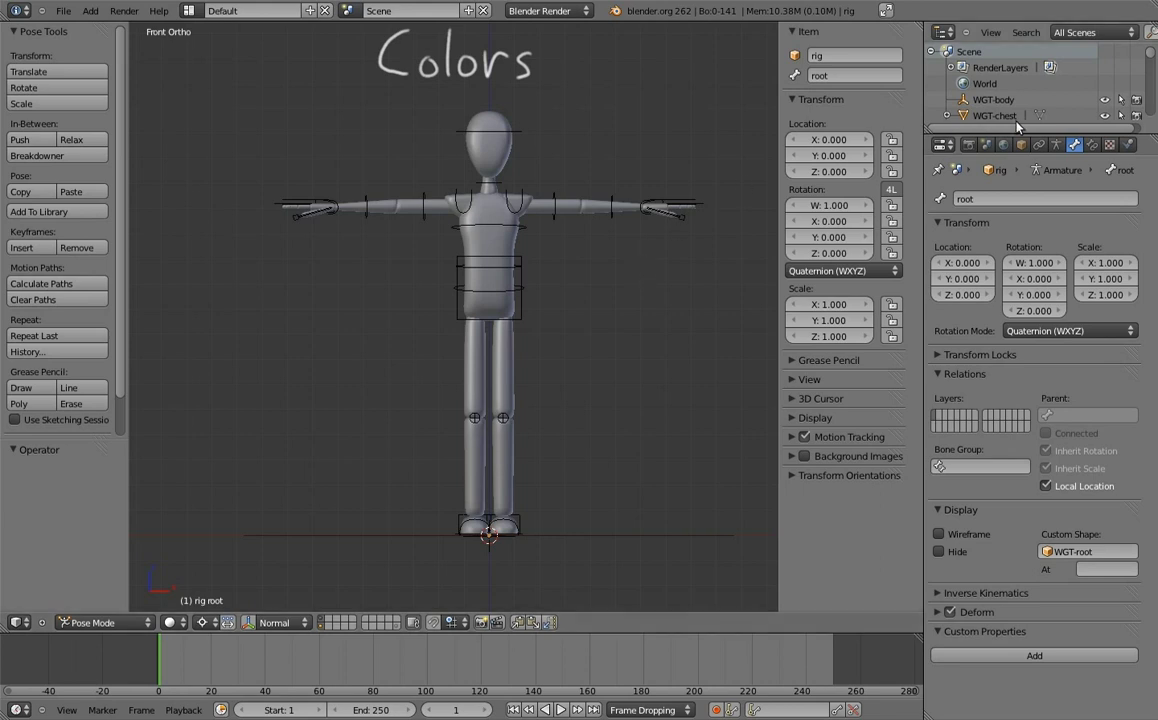
left_click(1056, 144)
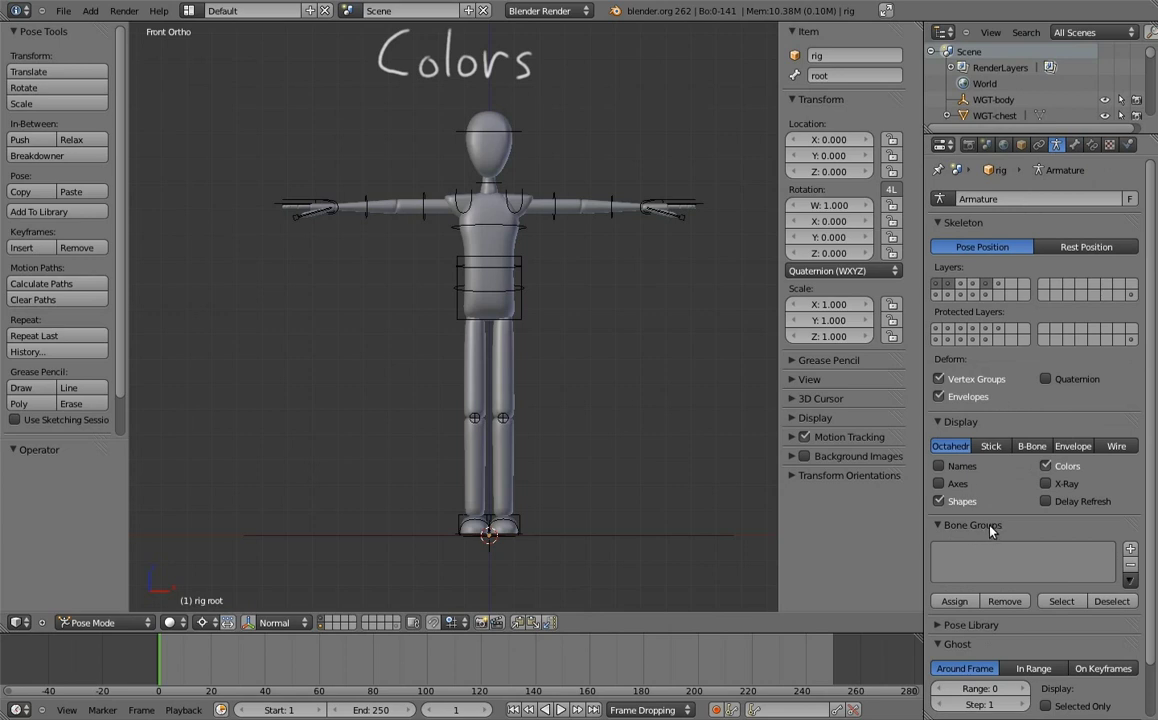
- Create two bone groups named L and R, make L active, and show the leg bone layer
left_click(1130, 549)
left_click(1130, 549)
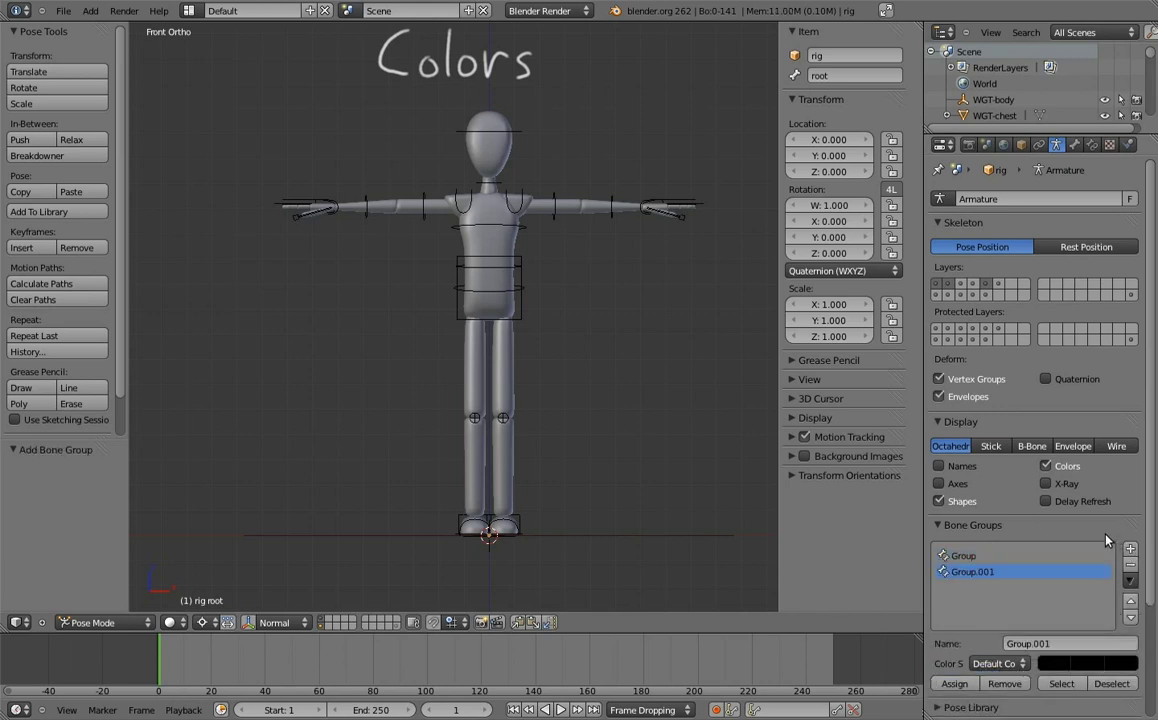
left_click(1000, 556)
left_click(1053, 643)
type("L")
key("Return")
left_click(975, 572)
type("R")
key("Return")
left_click(957, 556)
left_click(985, 283, "shift")
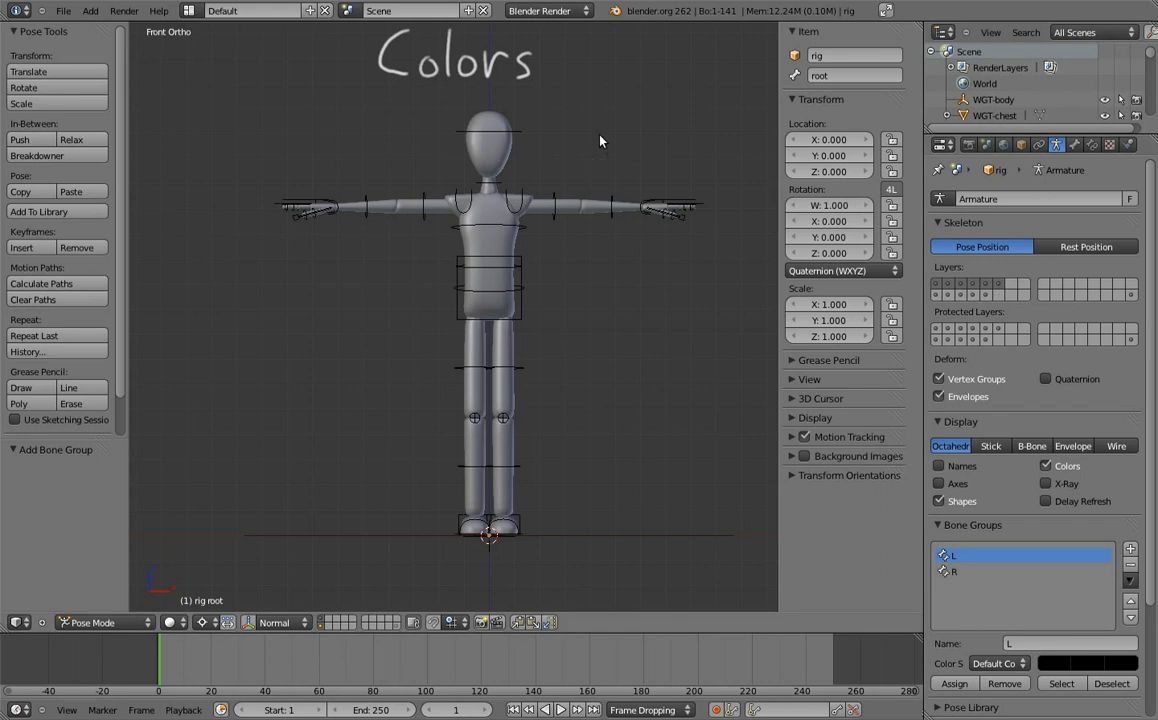
scroll(600, 141, "up", 2)
- In wireframe, box-select the left shoulder and arm bones and assign them to group L
scroll(410, 335, "up", 2)
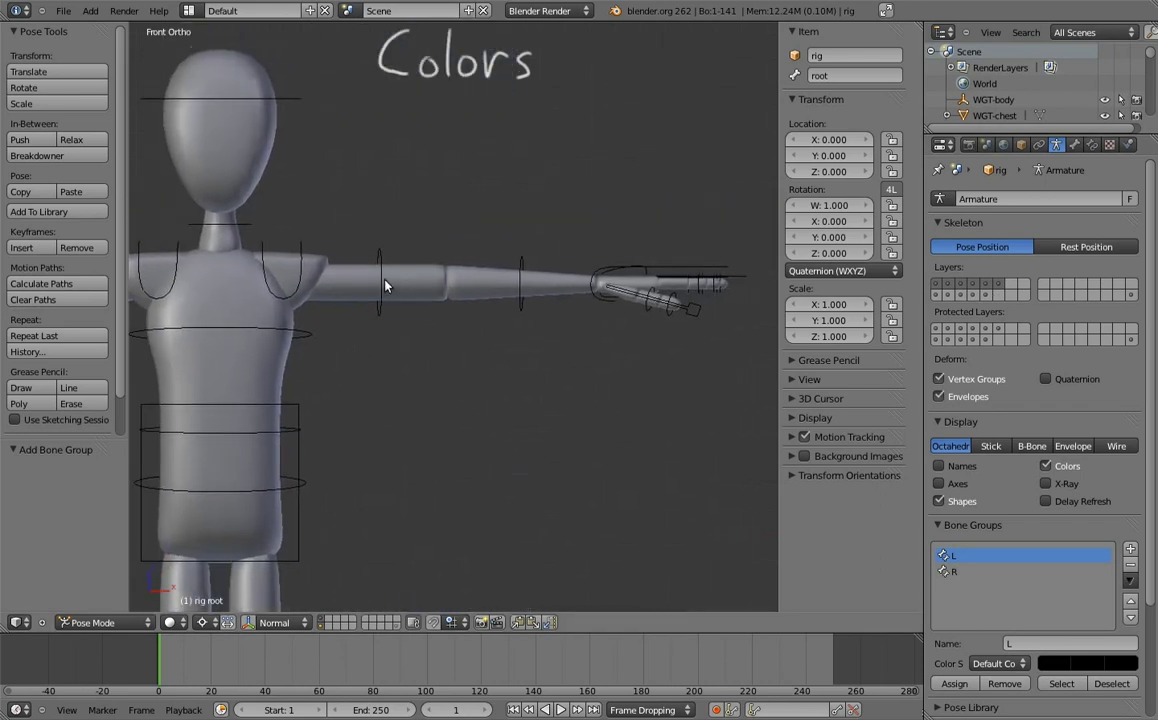
key("z")
right_click(300, 248)
key("b")
left_click_drag(258, 205, 745, 318)
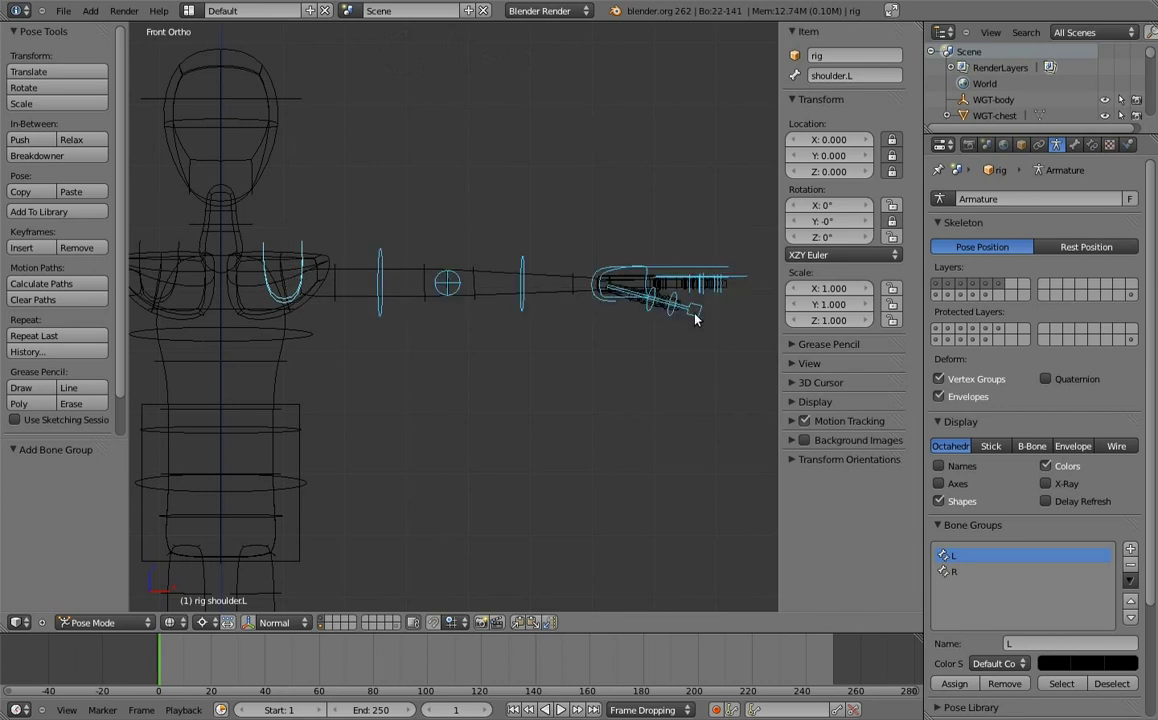
middle_click_drag(697, 318, 587, 297)
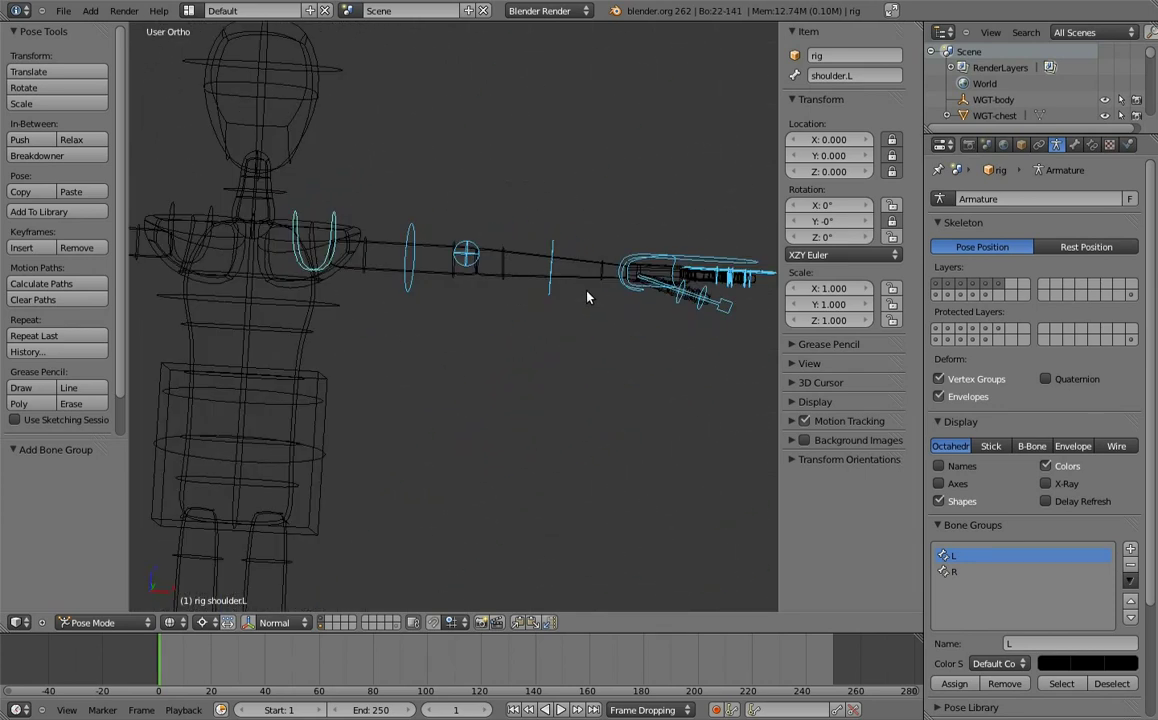
left_click(954, 683)
- Box-select the left thigh, leg and foot bones from the front view
middle_click_drag(524, 430, 594, 300, "shift")
scroll(605, 305, "down", 2)
key("KP_1")
scroll(612, 290, "up", 3)
scroll(610, 270, "up", 2)
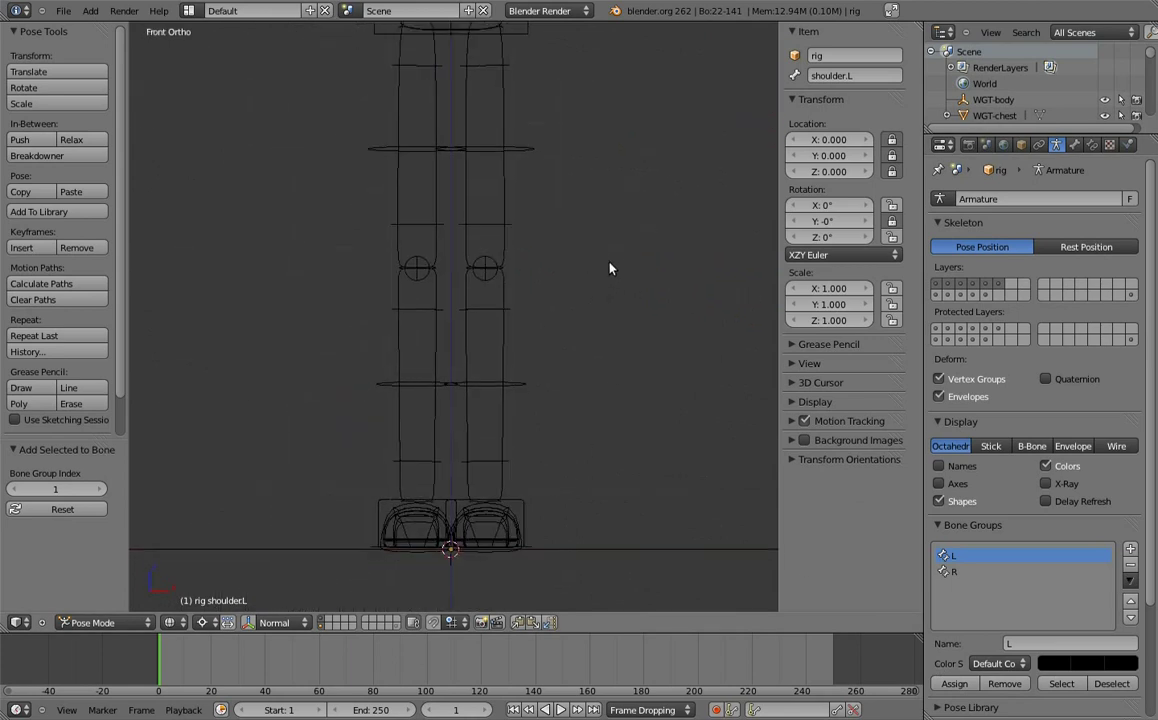
scroll(610, 268, "down", 1)
right_click(532, 163)
key("b")
mouse_move(556, 133)
left_mouse_down()
mouse_move(509, 548)
mouse_move(452, 556)
left_mouse_up()
mouse_move(574, 538)
middle_mouse_down()
mouse_move(530, 520)
mouse_move(530, 437)
mouse_move(570, 445)
middle_mouse_up()
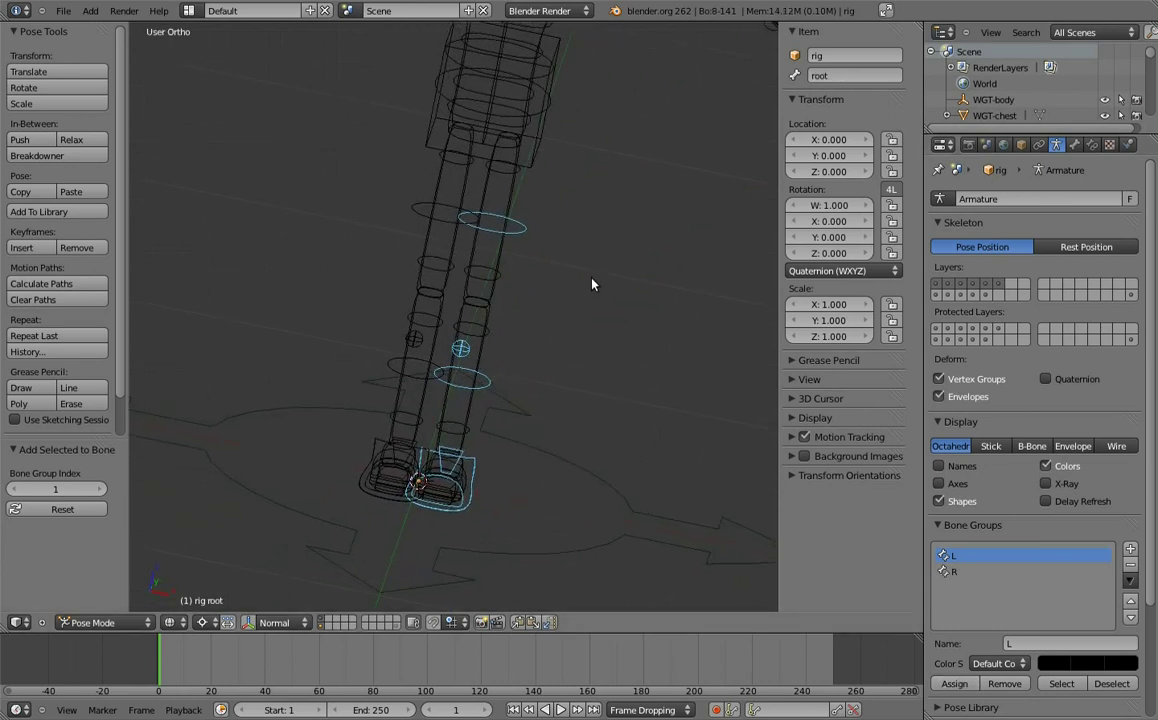
key("KP_1")
- Box-select the right upper arm and arm bones and put them in group R
scroll(486, 251, "down", 2)
scroll(543, 302, "down", 3)
middle_click_drag(543, 302, 543, 244, "shift")
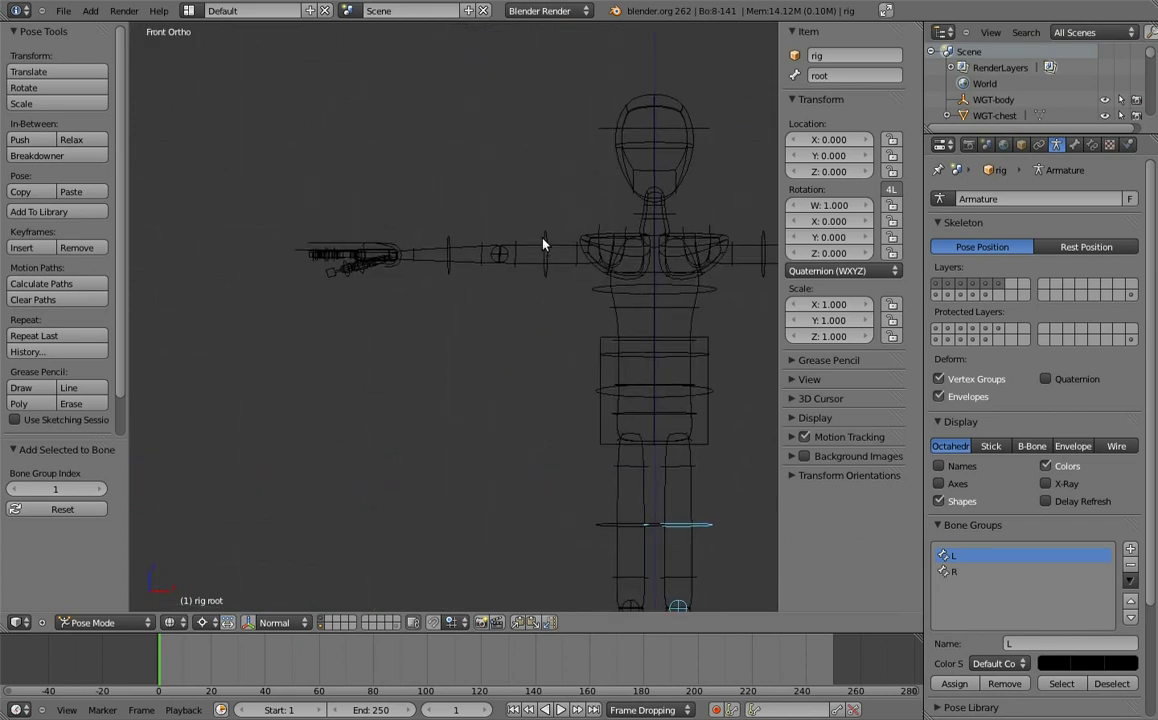
right_click(545, 244)
key("b")
mouse_move(611, 212)
left_mouse_down()
mouse_move(434, 269)
mouse_move(305, 287)
left_mouse_up()
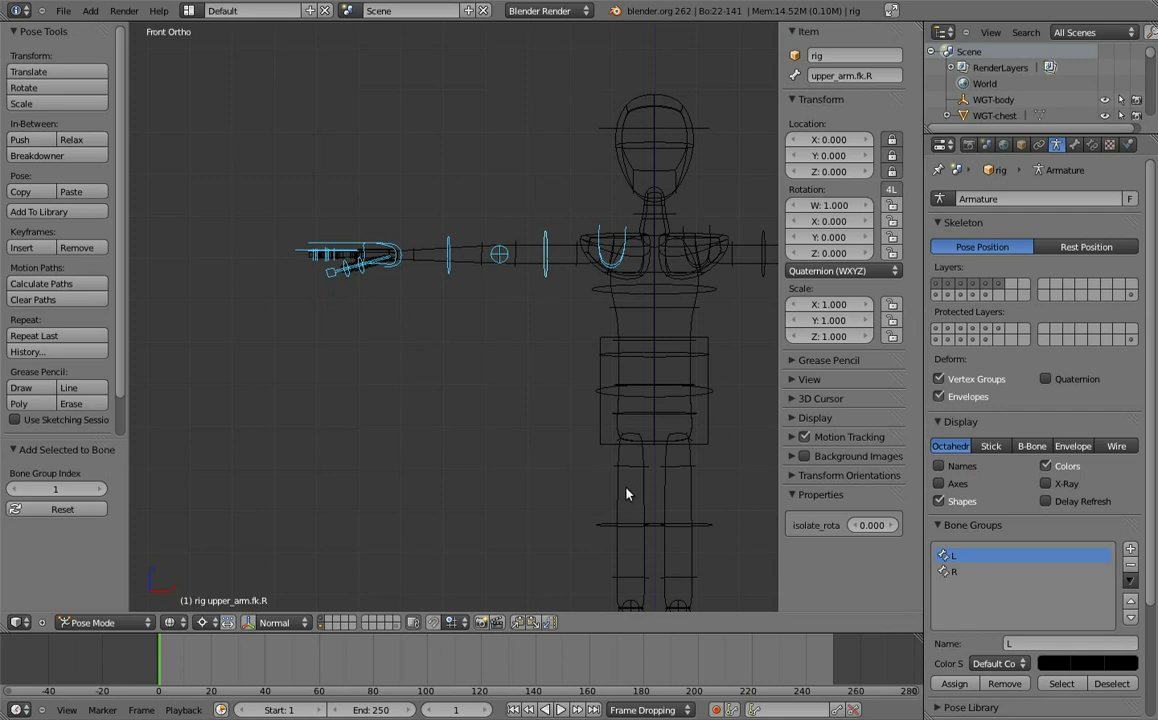
left_click(954, 571)
- Select the right thigh, leg, foot and root bones, then return to a framed solid front view
middle_click_drag(623, 485, 525, 181, "shift")
right_click(509, 228)
key("b")
mouse_move(495, 202)
left_mouse_down()
mouse_move(522, 390)
mouse_move(576, 554)
left_mouse_up()
right_click(432, 520, "shift")
mouse_move(434, 520)
middle_mouse_down()
mouse_move(569, 359)
mouse_move(465, 406)
mouse_move(585, 402)
mouse_move(640, 420)
middle_mouse_up()
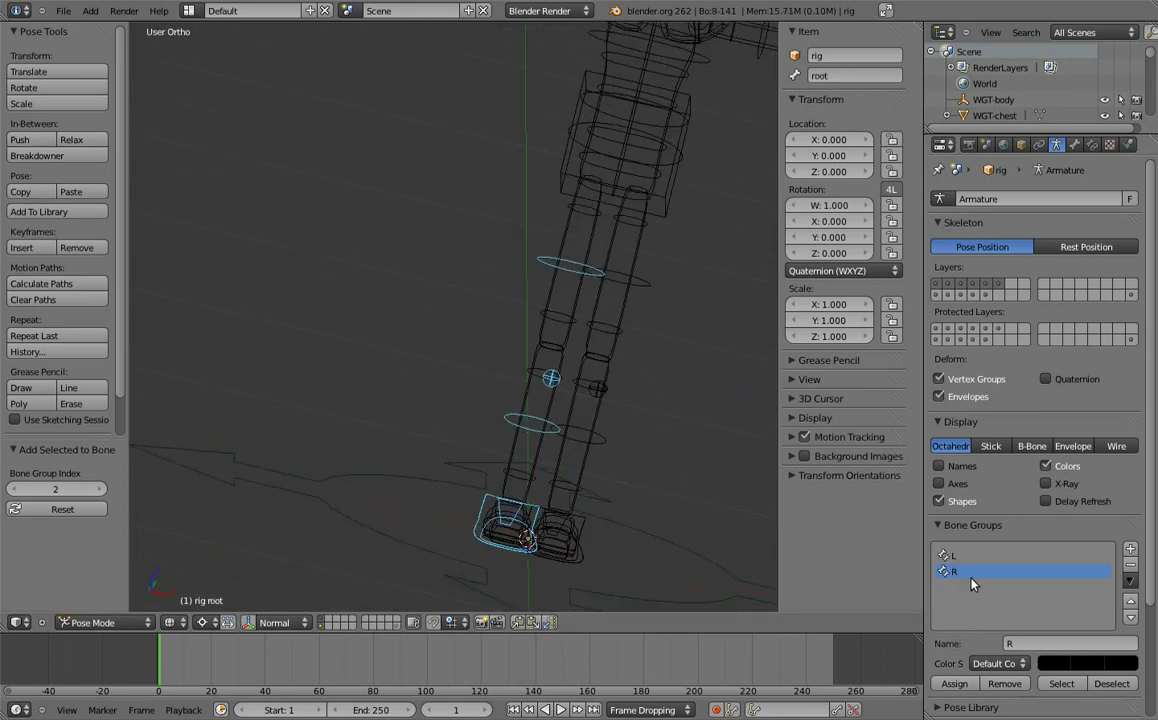
key("KP_1")
key("z")
key("Home")
- Try red, orange and green, then set group L's colour set to blue 04 Theme Color Set
key("a")
left_click(956, 557)
left_click(995, 663)
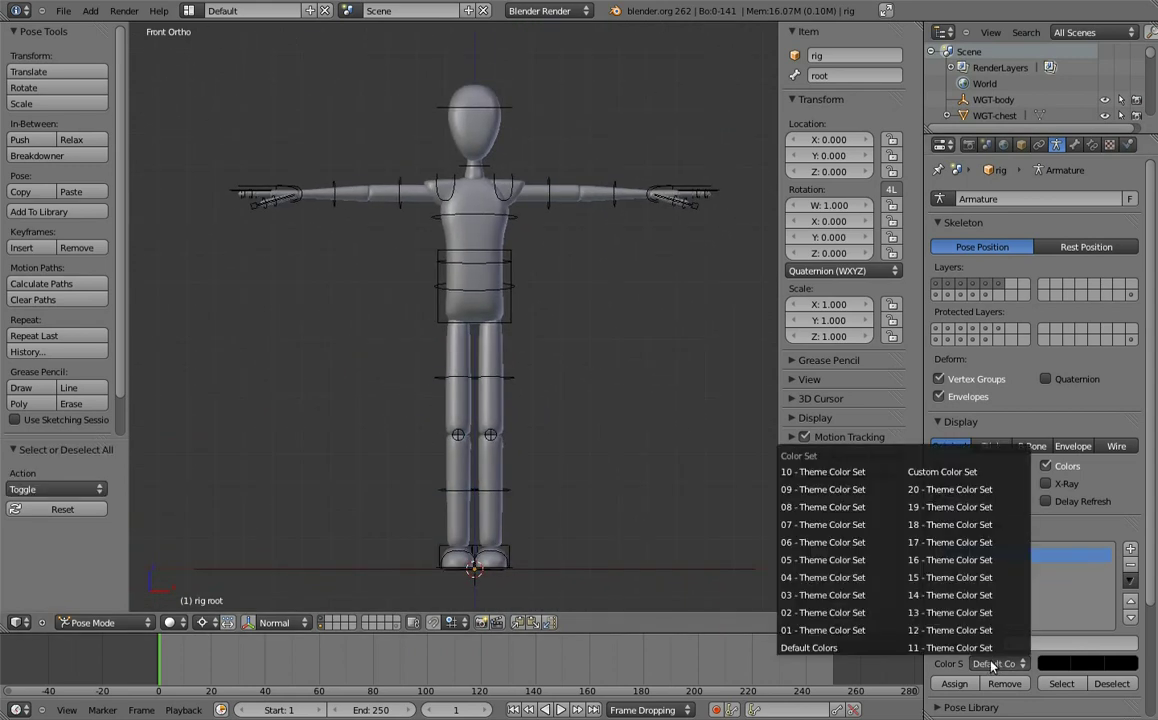
left_click(813, 630)
left_click(995, 663)
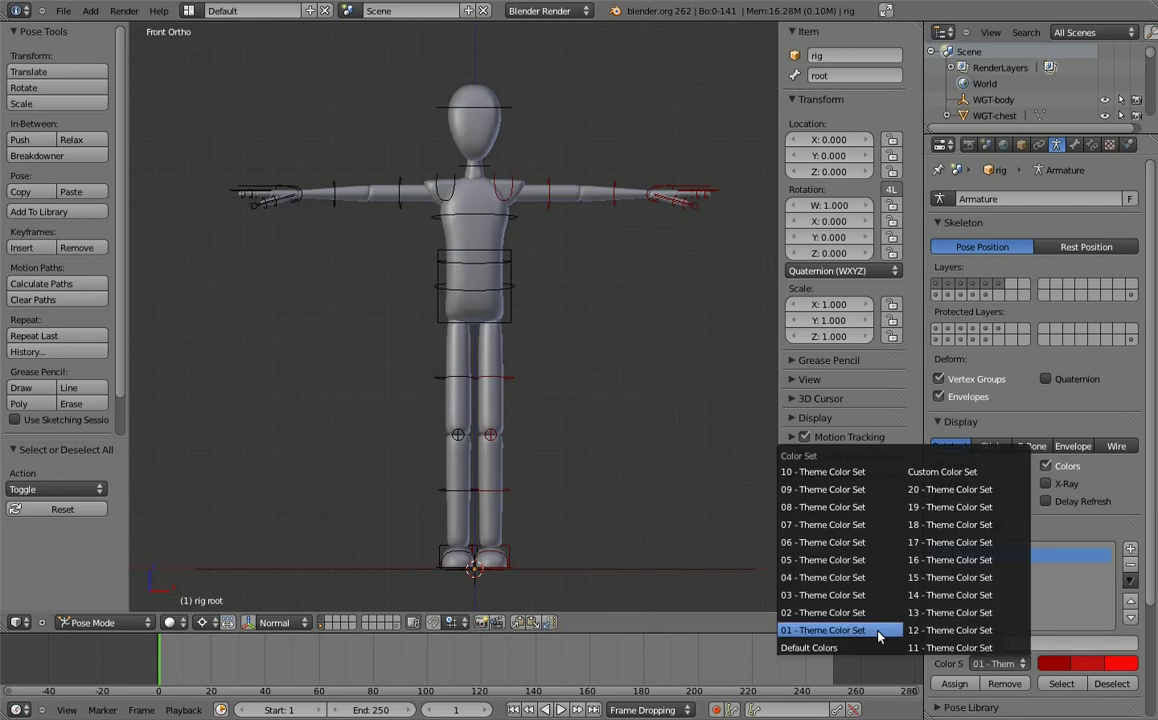
left_click(840, 612)
left_click(977, 666)
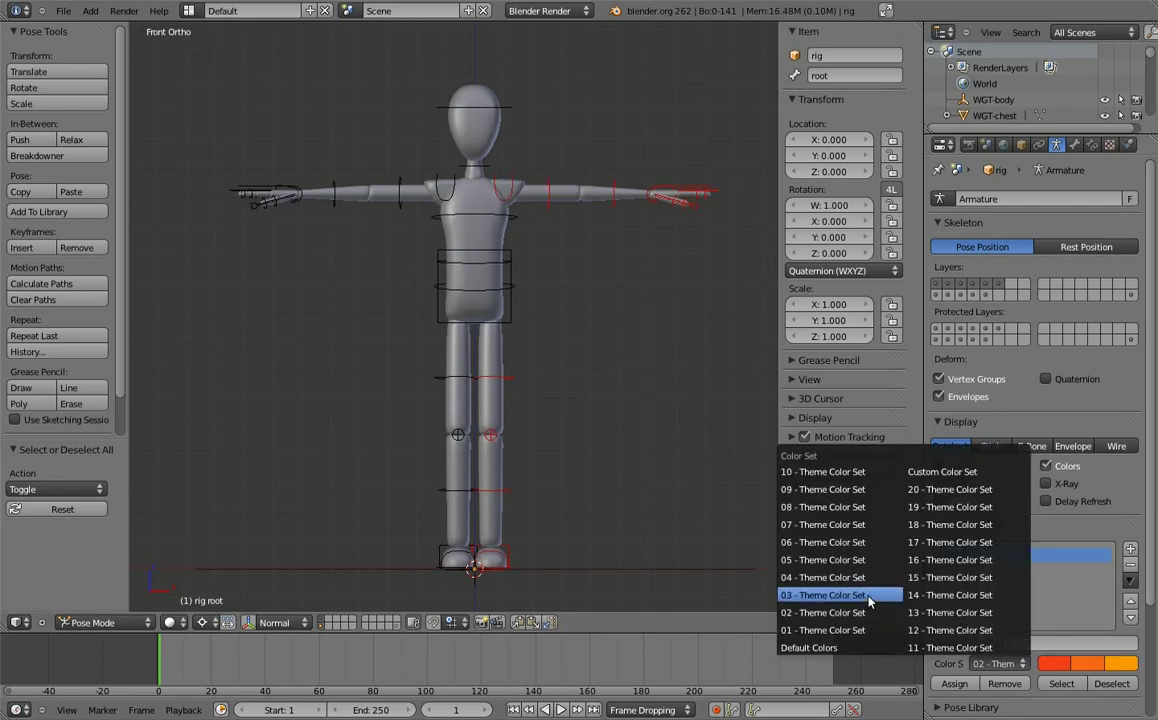
left_click(873, 595)
left_click(997, 665)
left_click(864, 594)
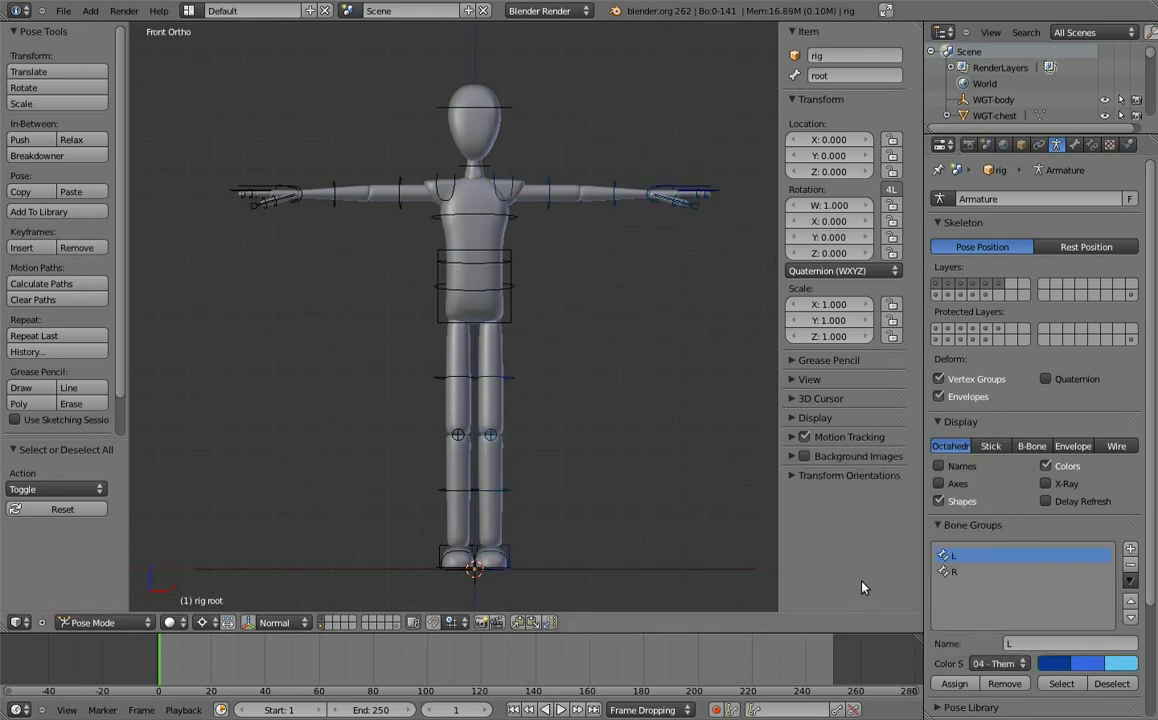
- Set group R's colour set to the red 01 Theme Color Set
left_click(955, 572)
left_click(1008, 663)
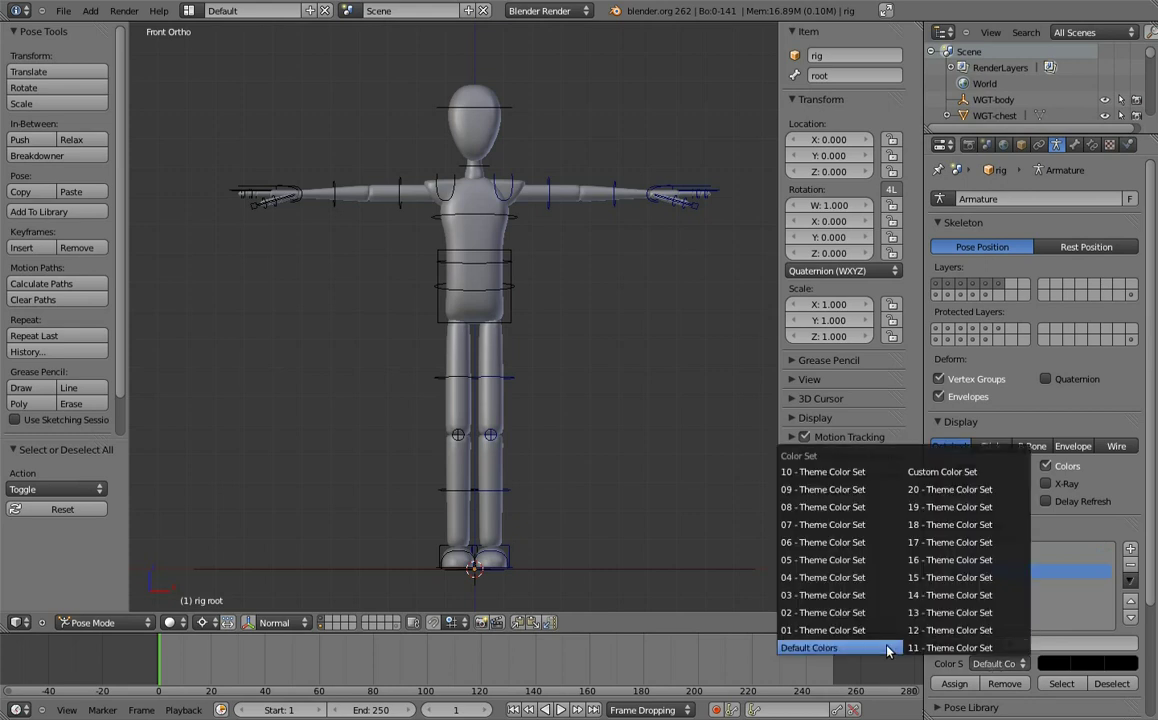
left_click(868, 627)
- Orbit around the rig with all bones selected to inspect the red and blue limbs
scroll(600, 300, "up", 2)
scroll(590, 280, "down", 2)
scroll(600, 265, "up", 1)
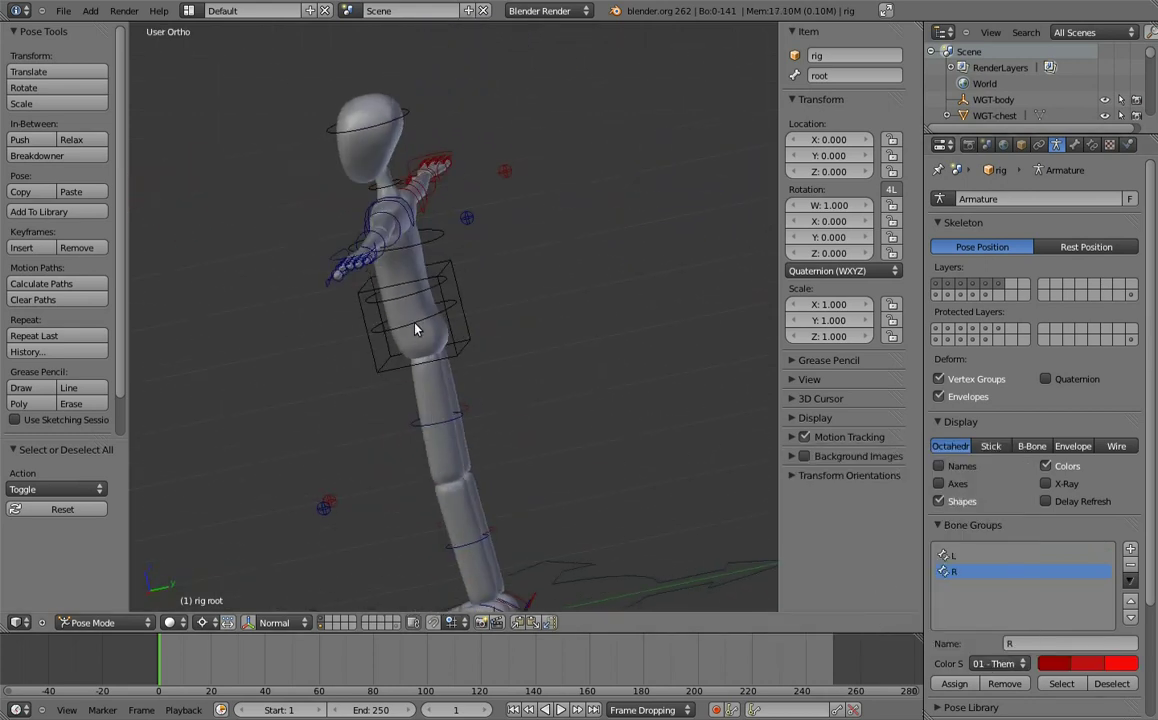
middle_click_drag(605, 263, 592, 313)
key("a")
middle_click_drag(644, 284, 607, 299)
scroll(607, 299, "down", 3)
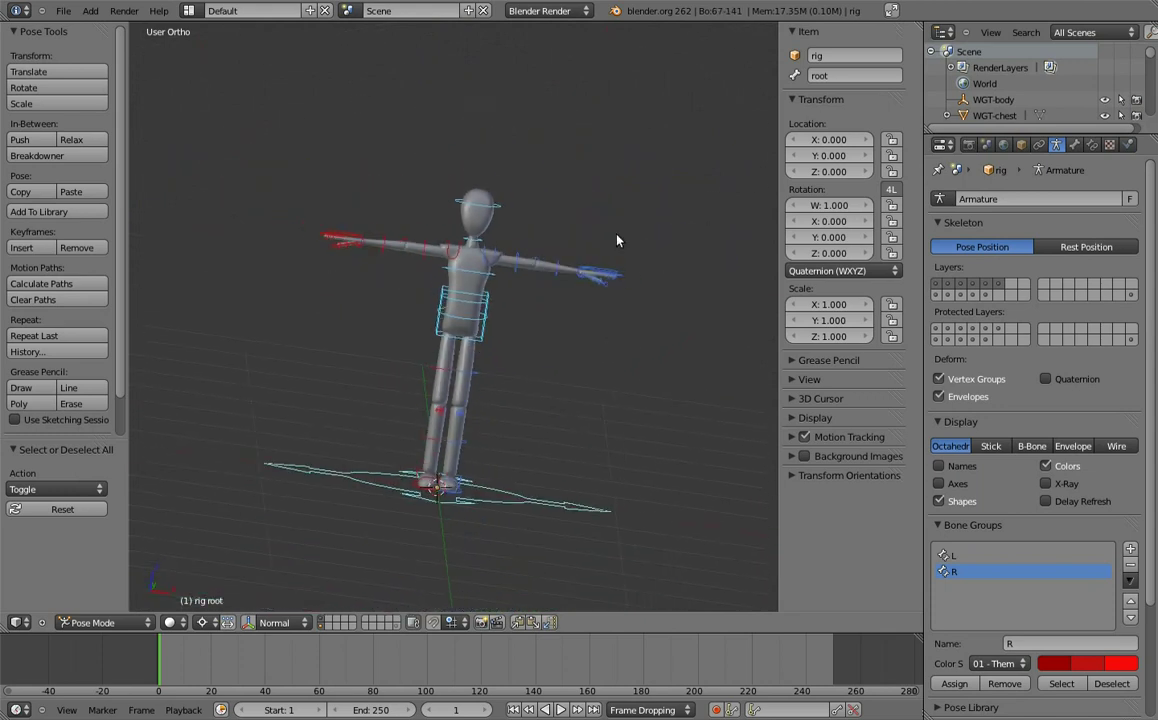
middle_click_drag(618, 238, 569, 284)
- From front view, show bones on all armature layers, then switch to Object Mode and select the rig
key("a")
key("KP_1")
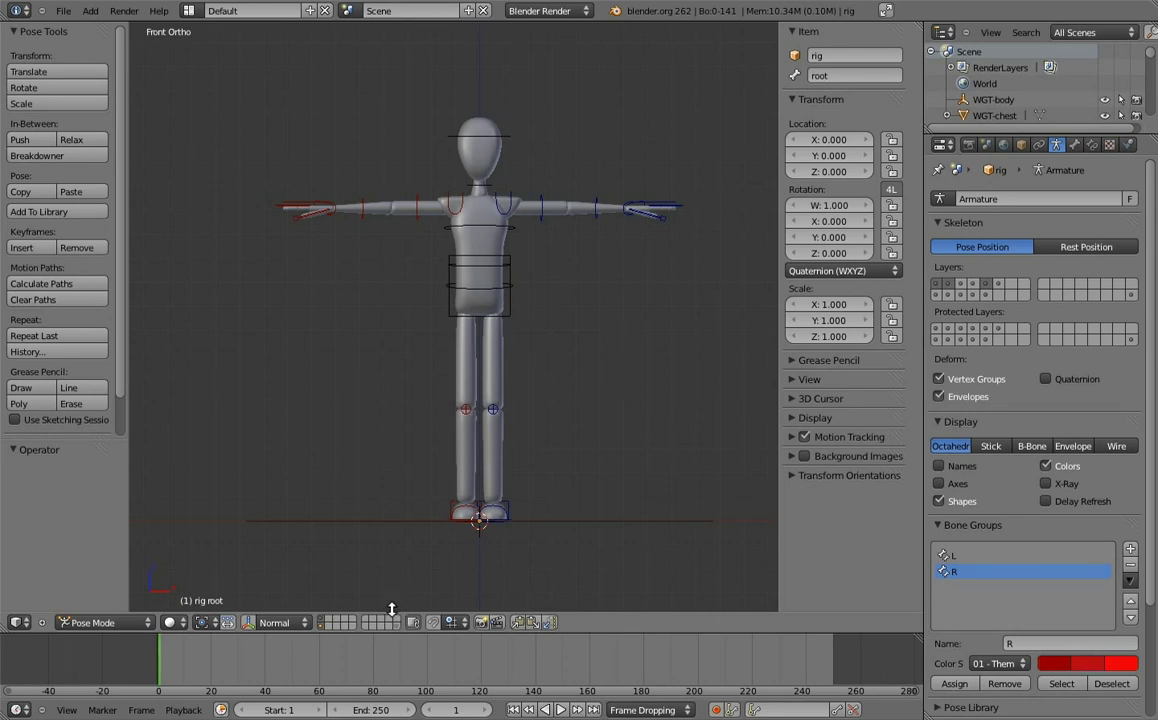
key("grave")
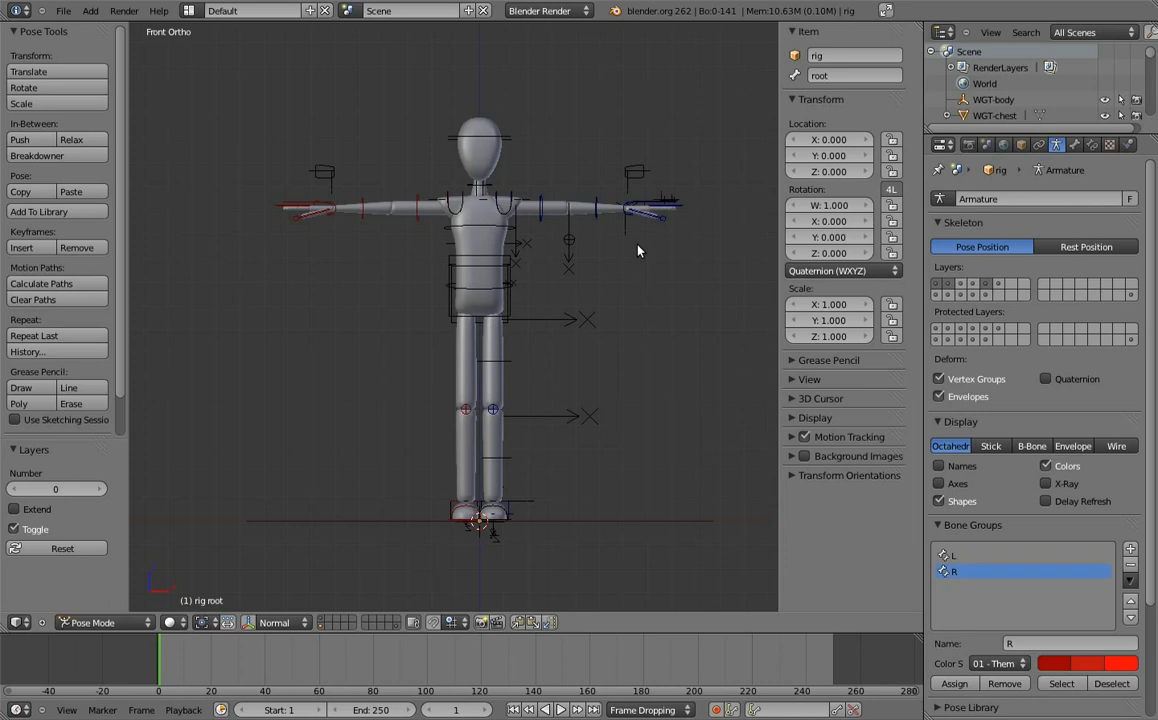
key("ctrl+Tab")
key("a")
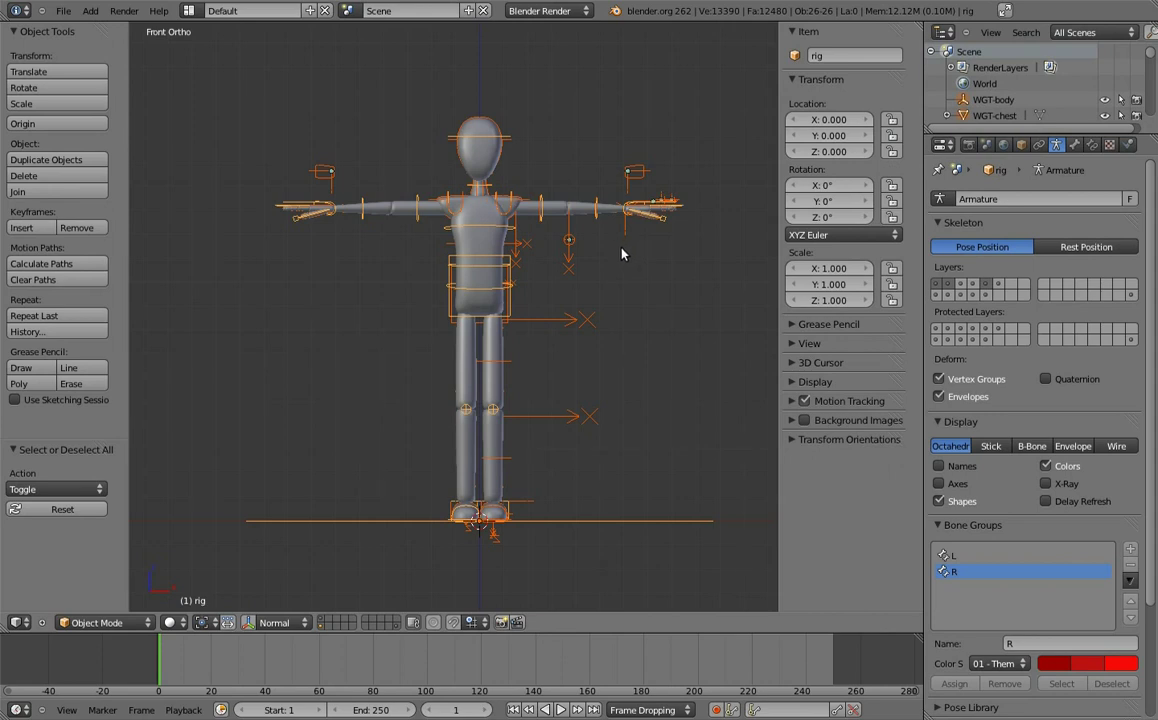
- Add the rig to a new object group via Object > Group > Create New Group
left_click(41, 622)
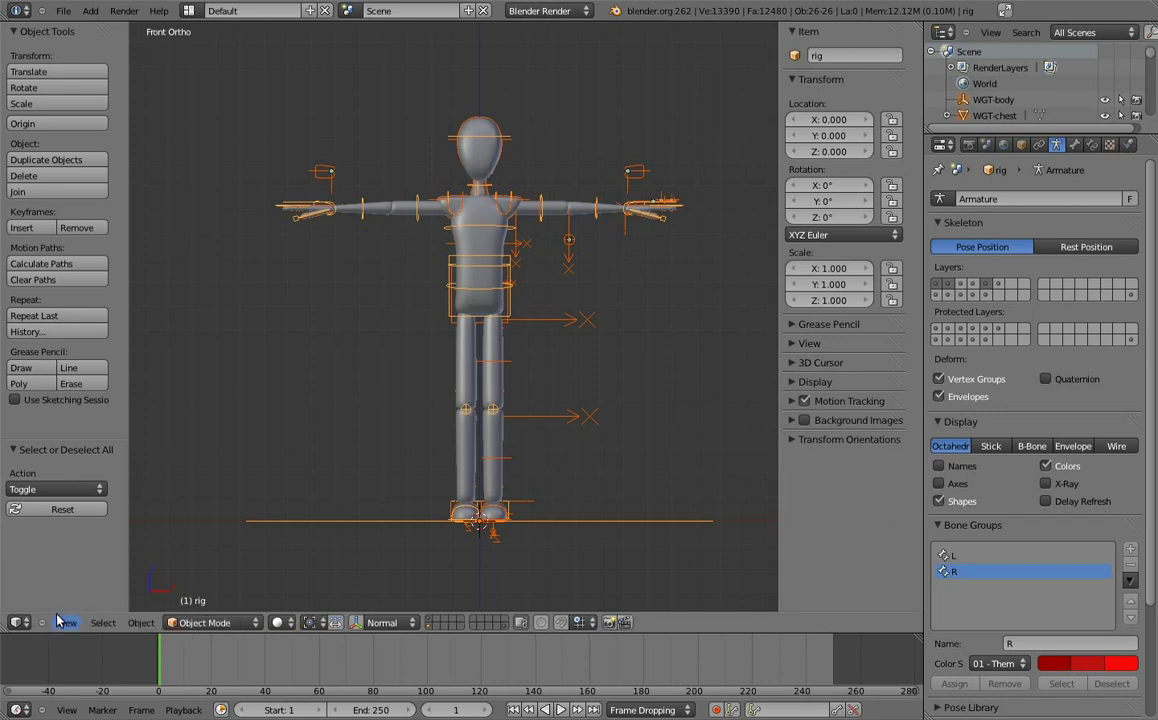
left_click(141, 623)
mouse_move(190, 284)
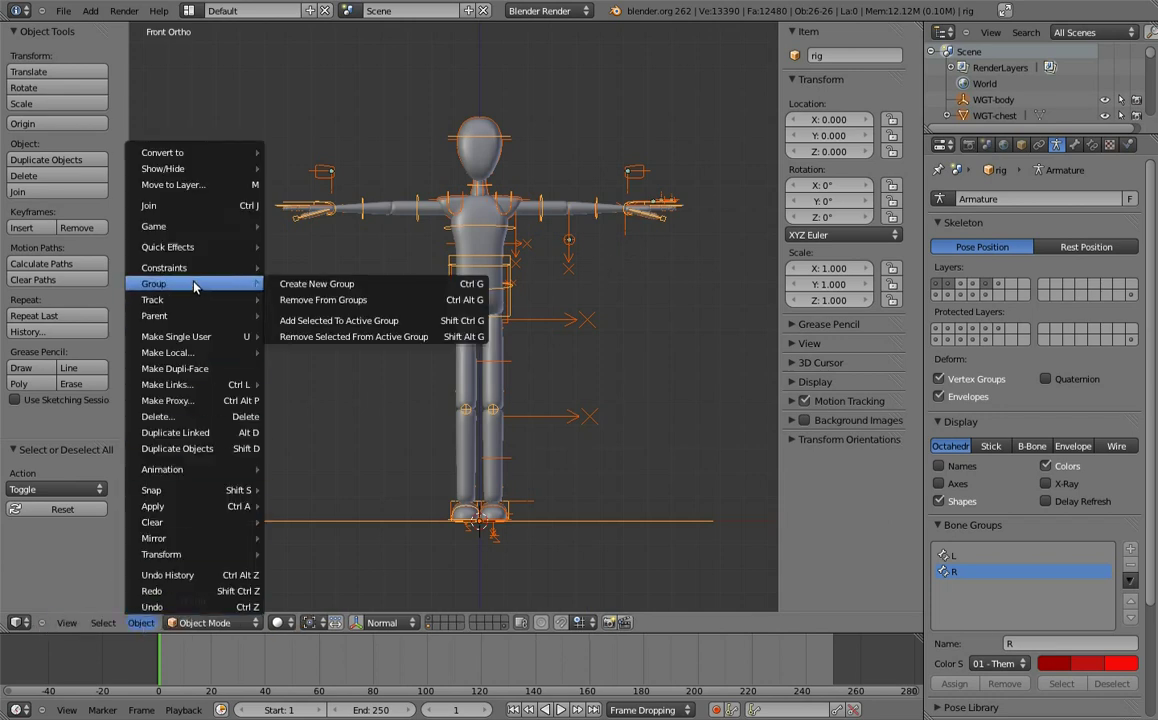
left_click(328, 287)
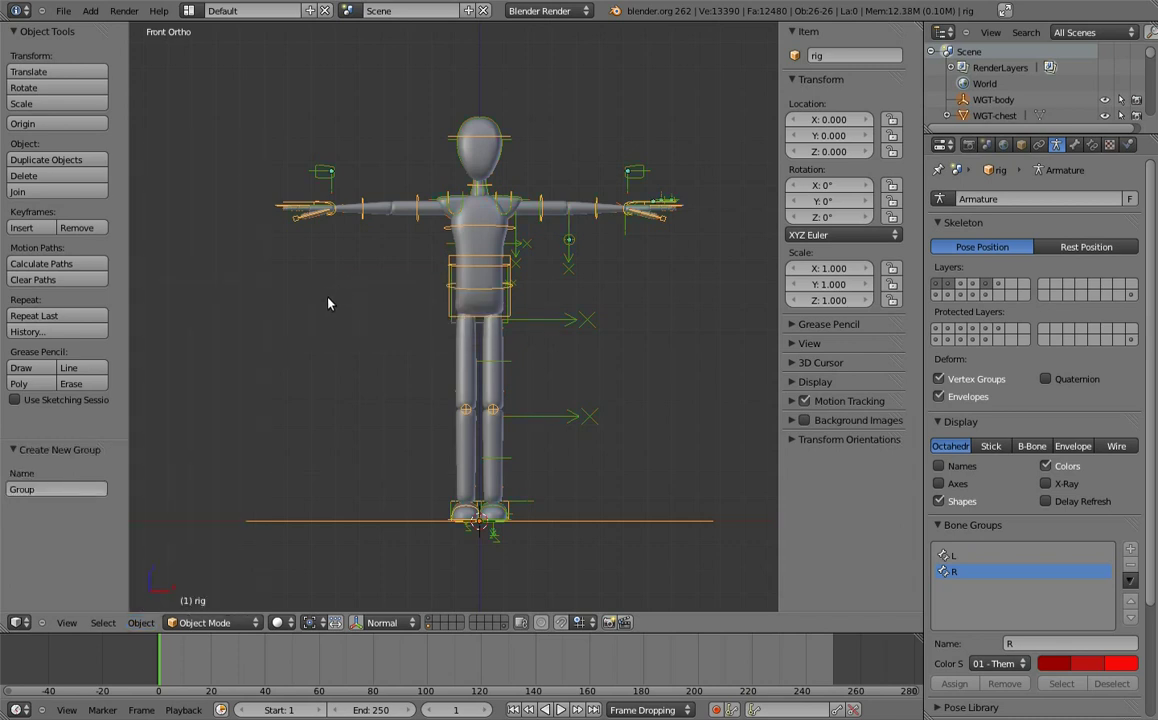
- Rename the rig's object group from Group to mr_biped in Object properties
left_click(1020, 146)
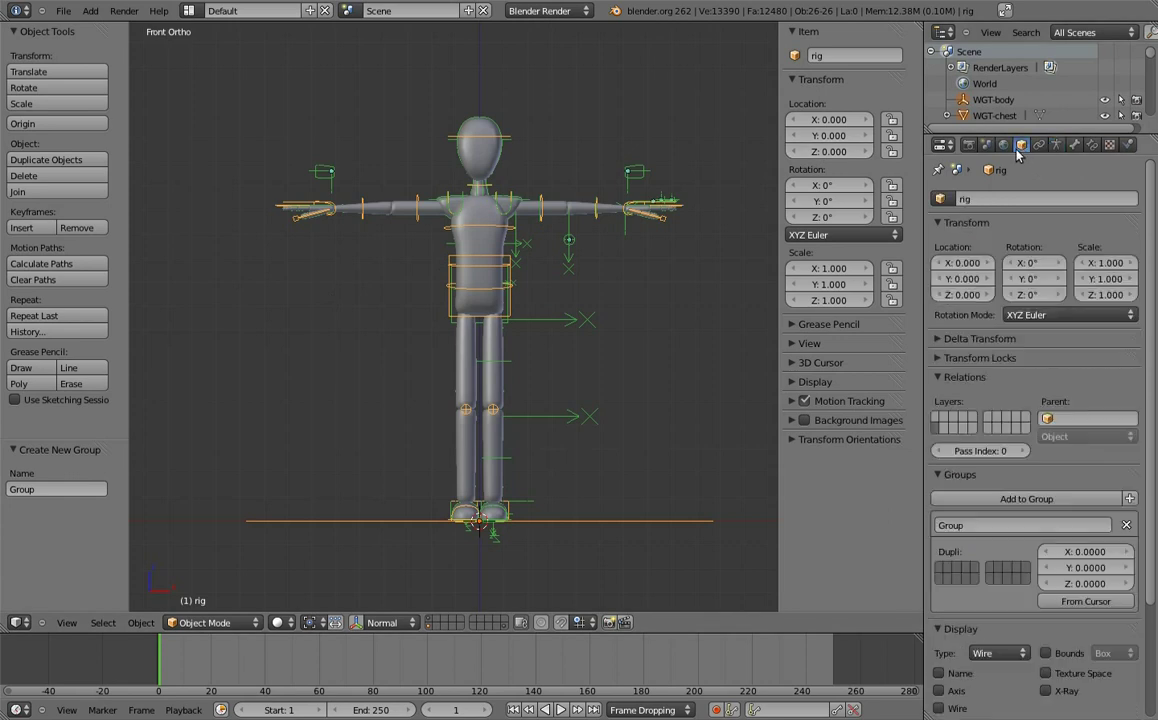
left_click(1016, 525)
type("rig")
type("_biped")
key("Return")
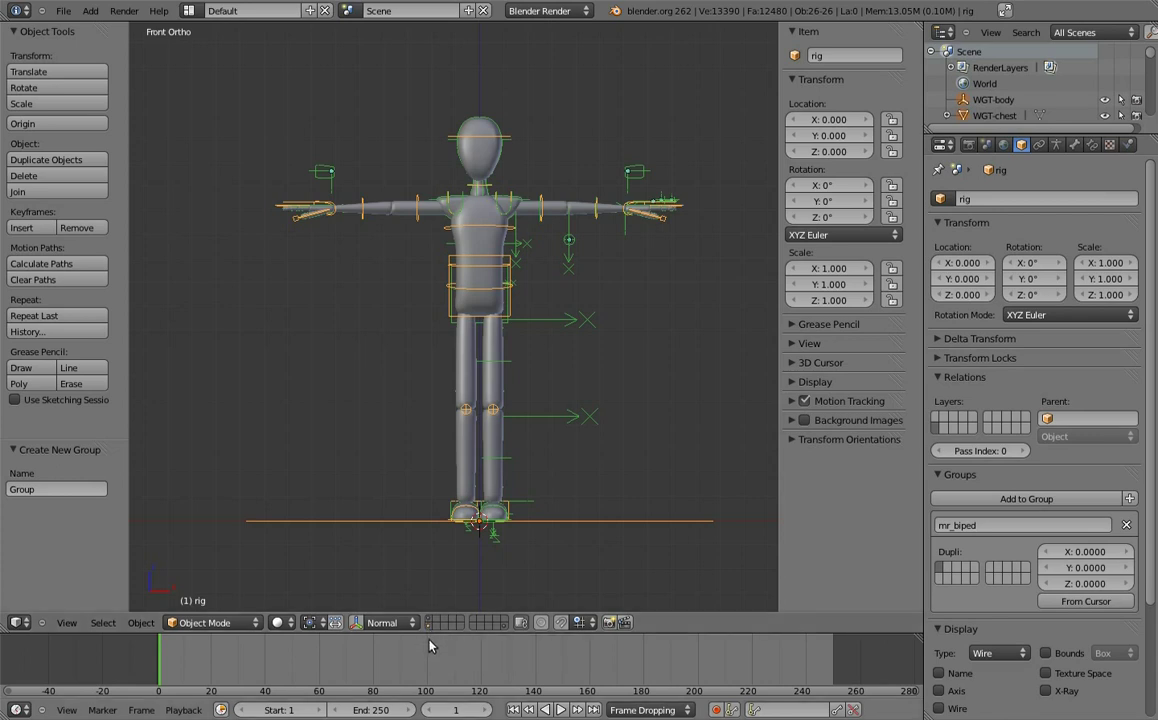
mouse_move(532, 500)
middle_mouse_down()
mouse_move(463, 409)
mouse_move(430, 400)
middle_mouse_up()
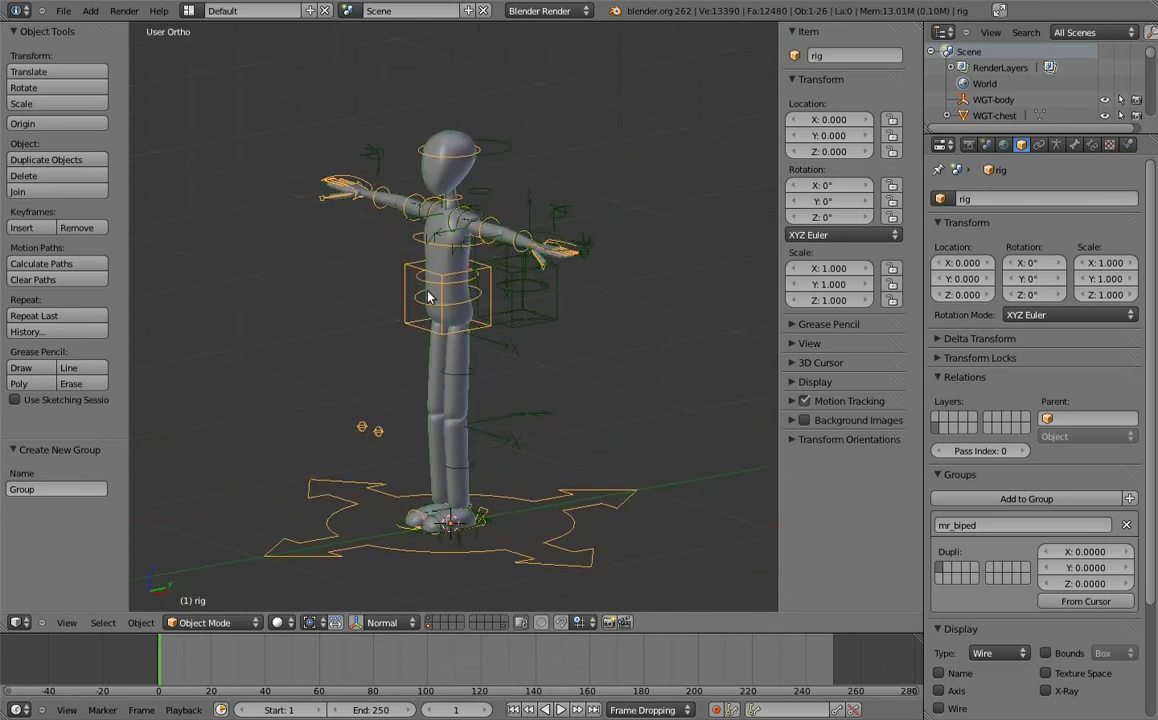
- Show the armature data settings, then Save As mr_biped_rig.blend in the 06 folder
left_click(1056, 145)
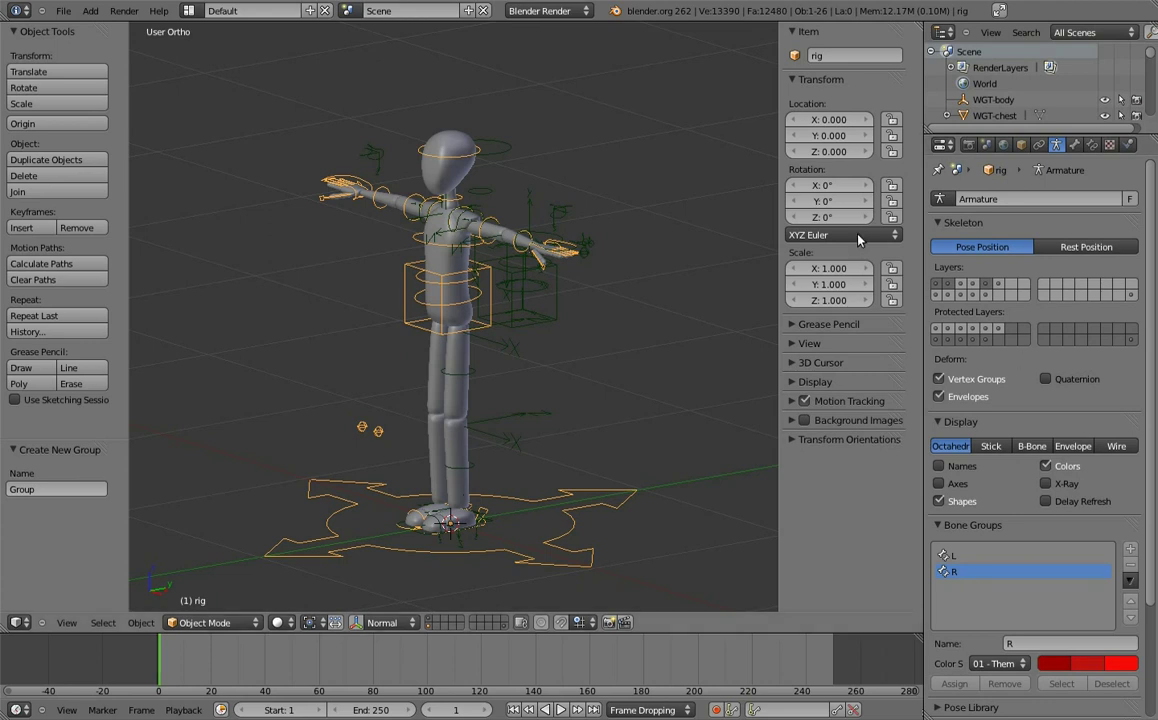
key("ctrl+shift+s")
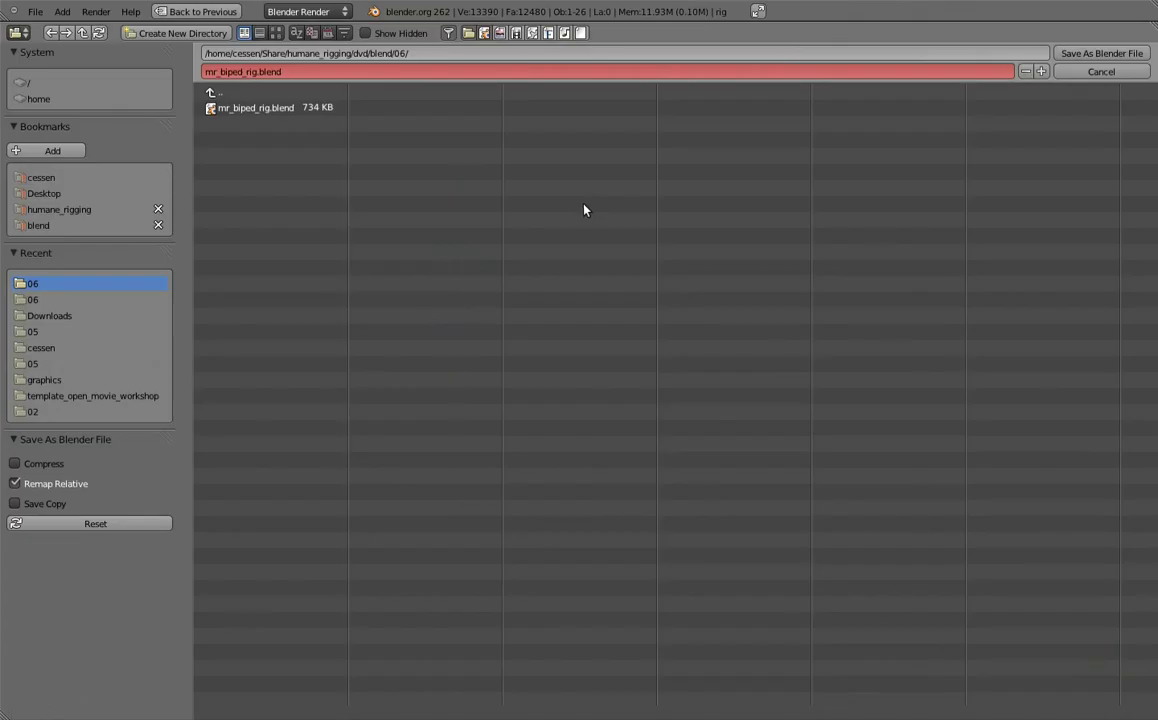
left_click(1098, 53)
- Load a fresh start-up file and delete its default cube, leaving camera and lamp
left_click(63, 11)
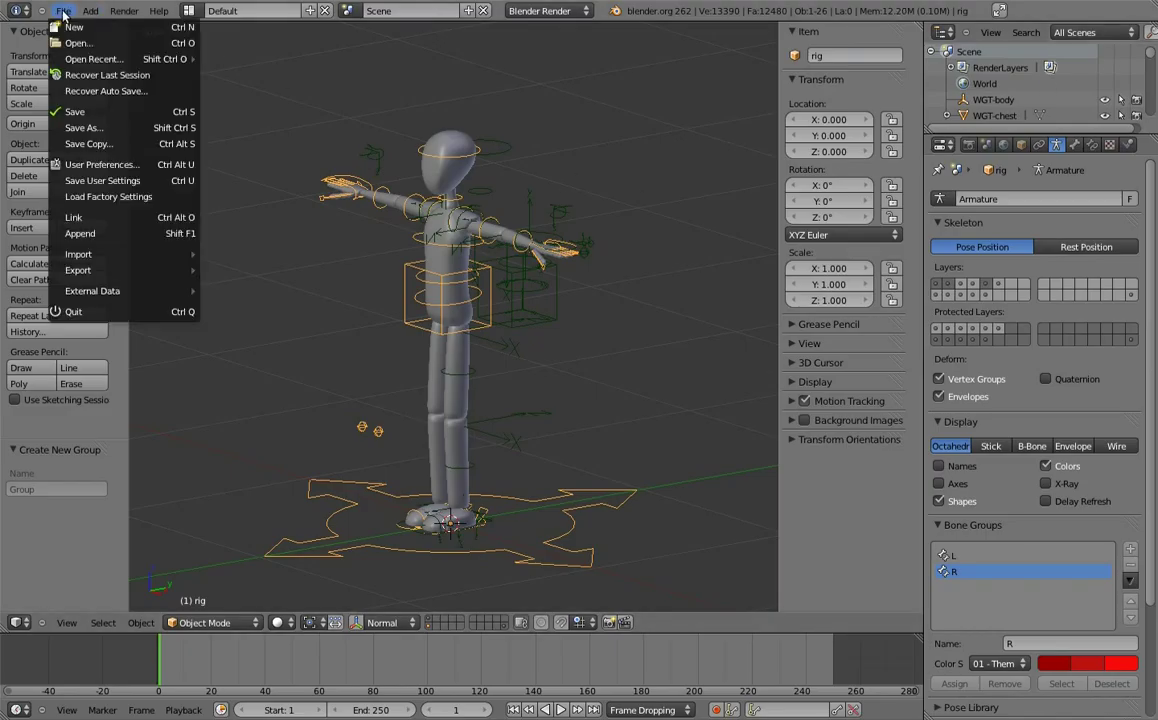
left_click(72, 28)
left_click(80, 33)
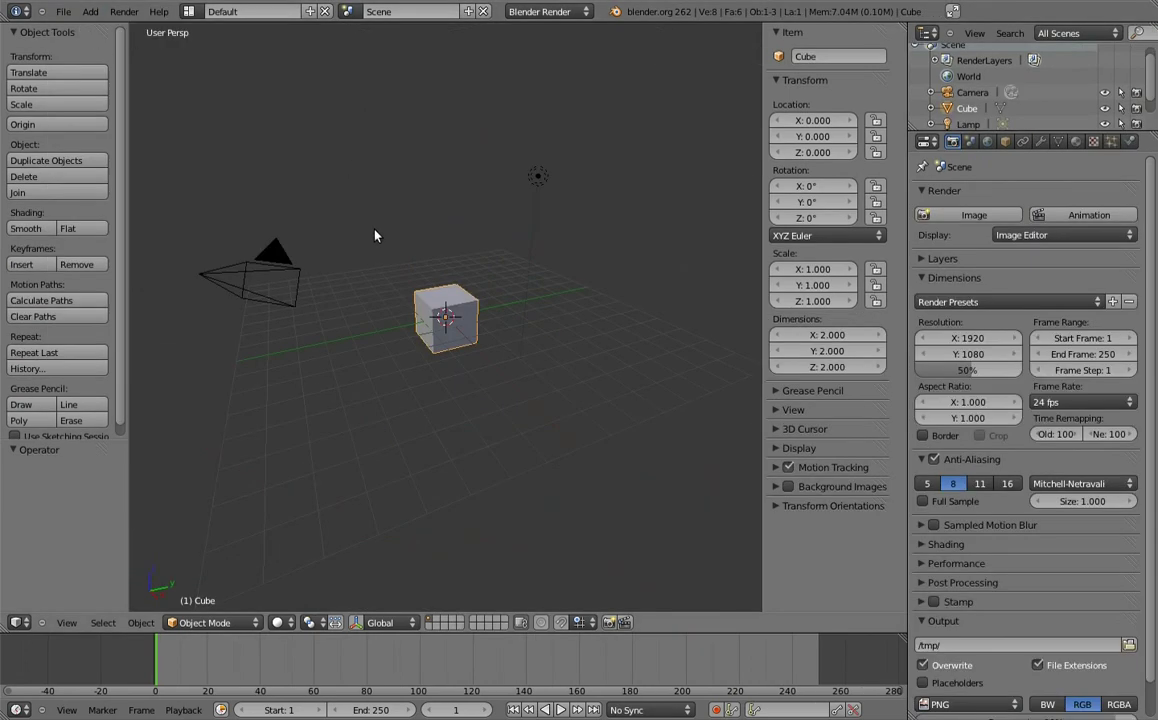
key("x")
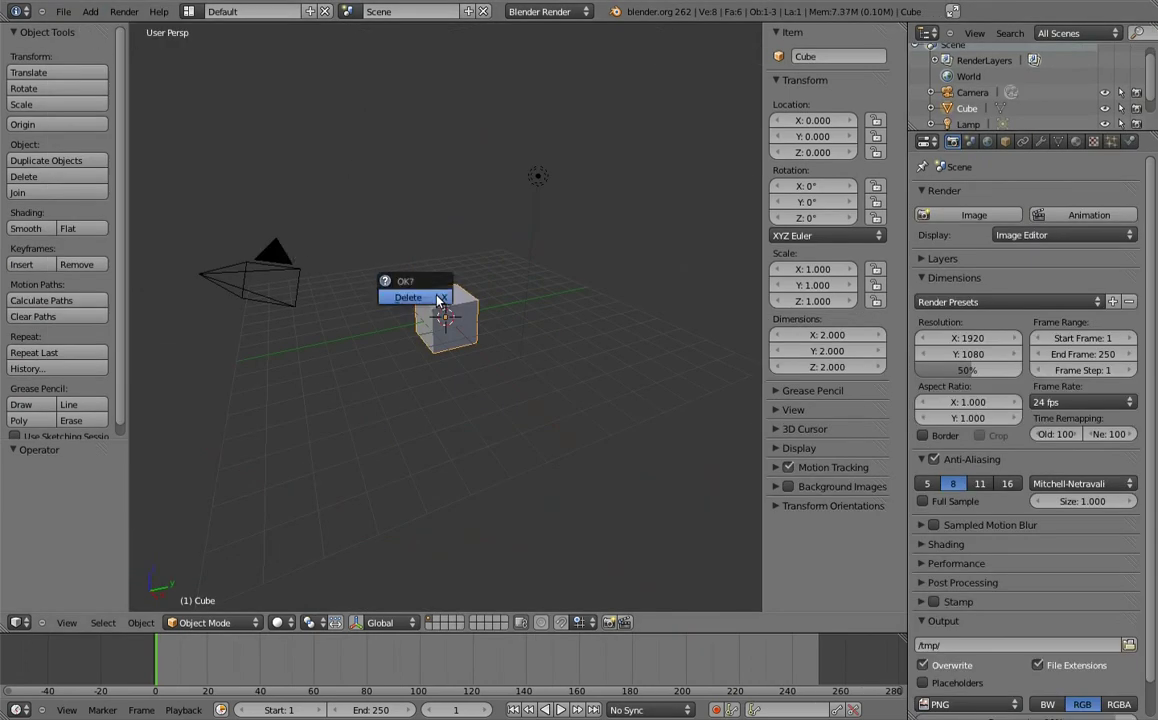
left_click(436, 300)
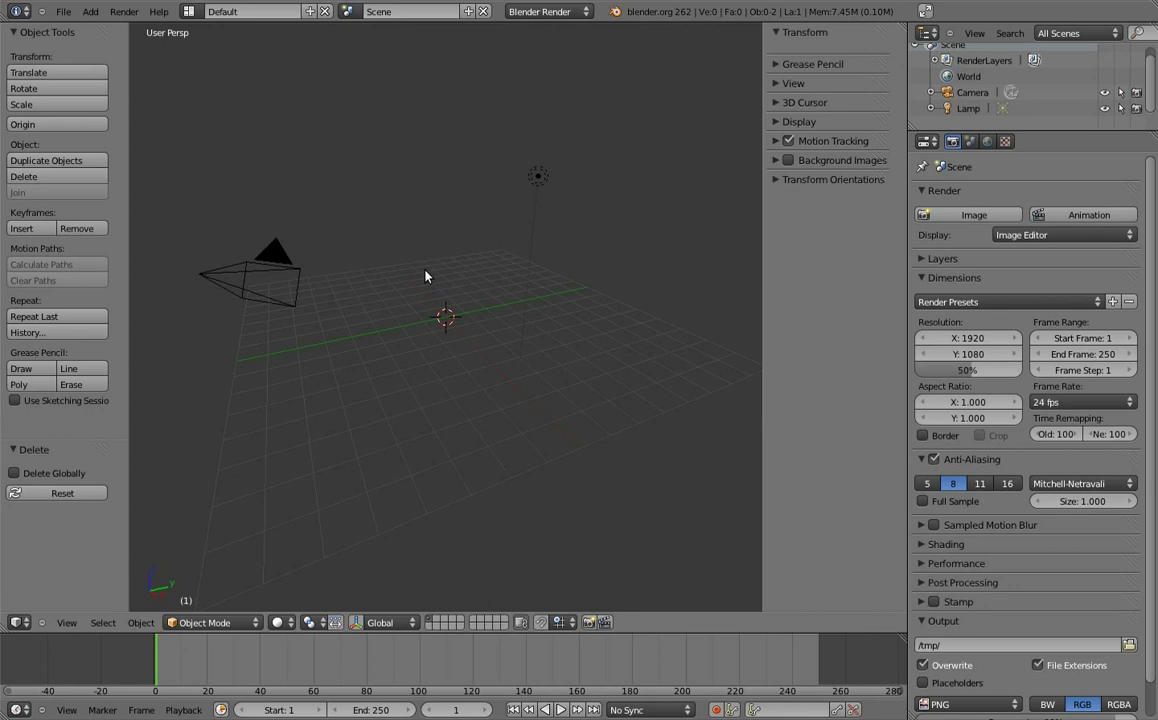
left_click(63, 11)
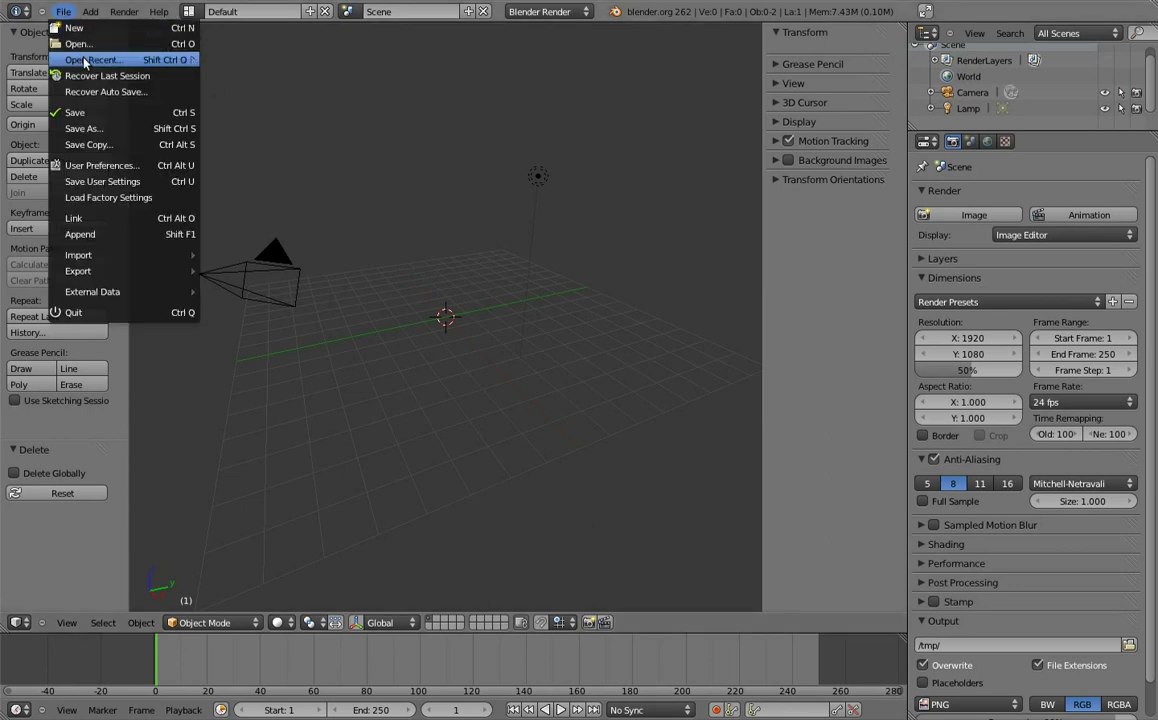
- In File > Link, browse to 06/mr_biped_rig.blend's Group folder to reach mr_biped
left_click(80, 218)
left_click(40, 226)
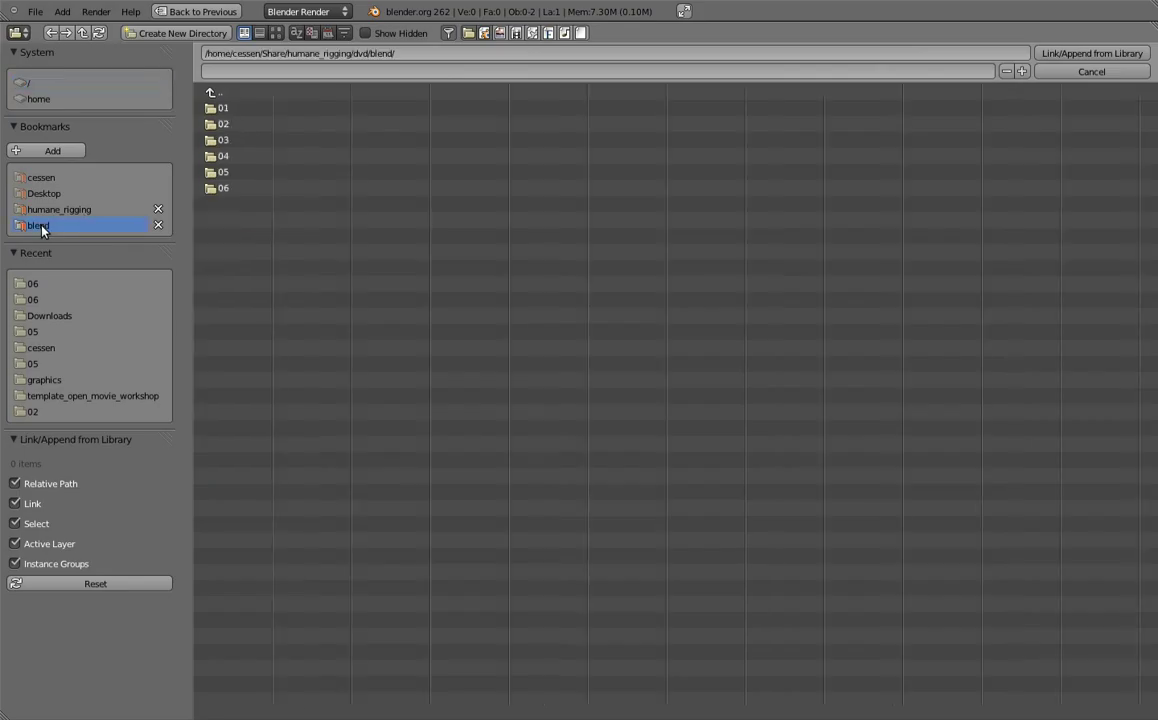
left_click(234, 188)
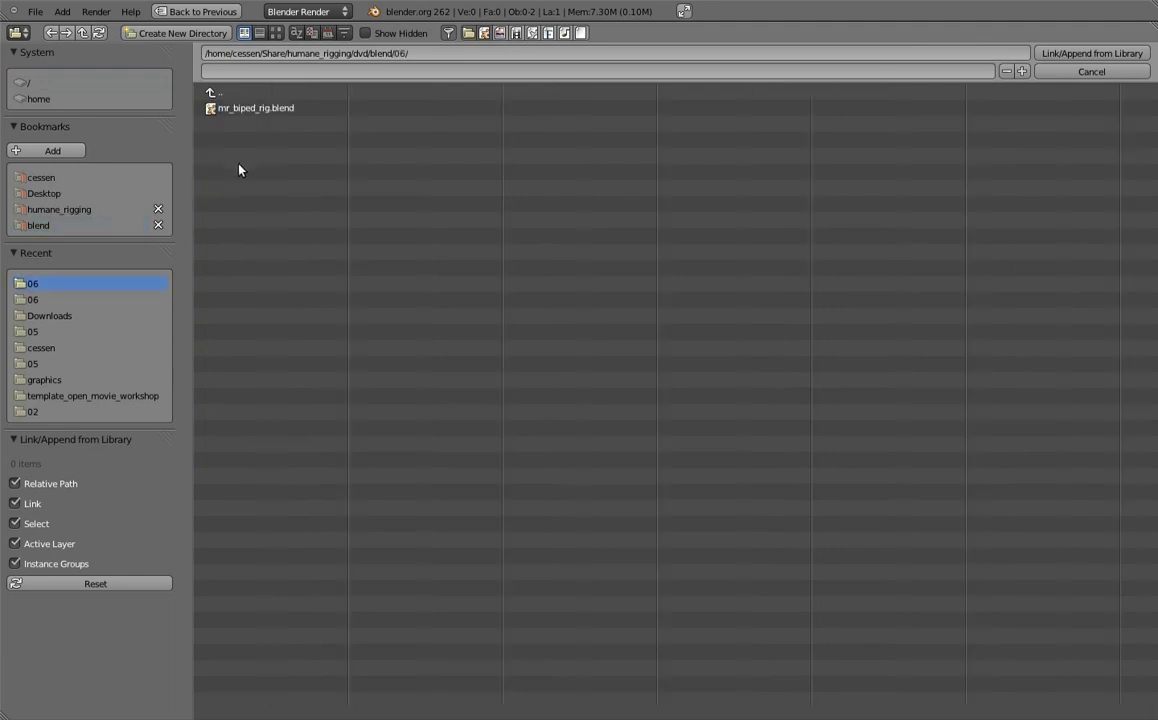
left_click(265, 112)
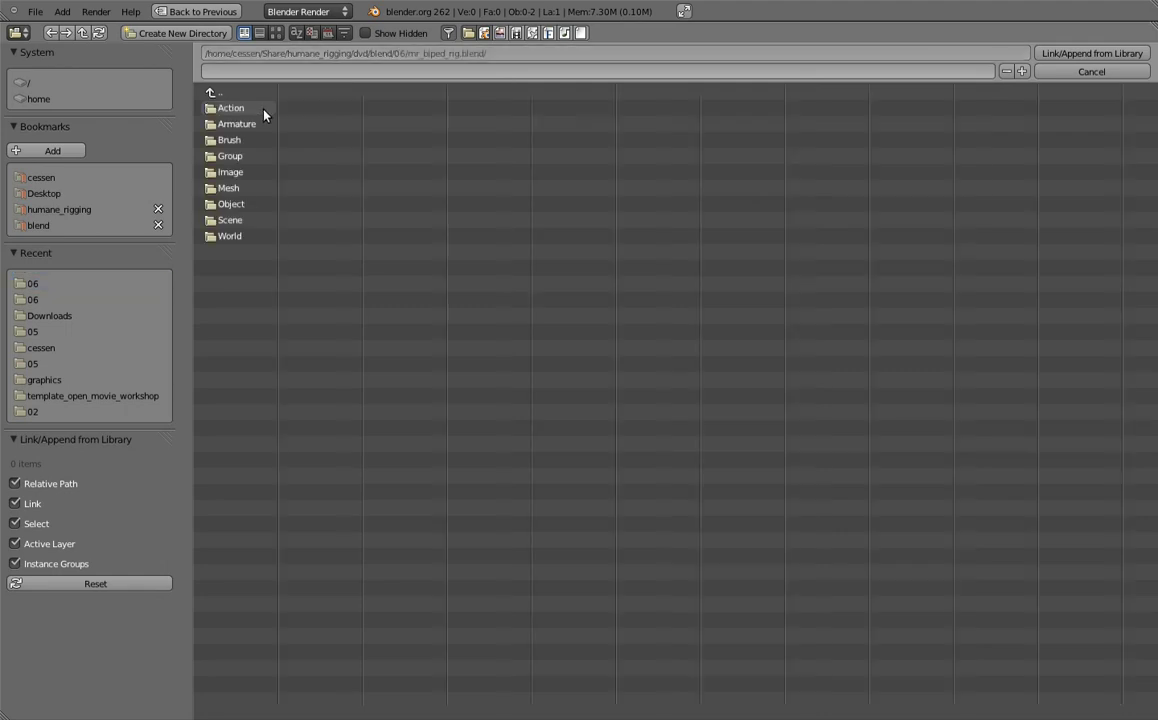
left_click(232, 157)
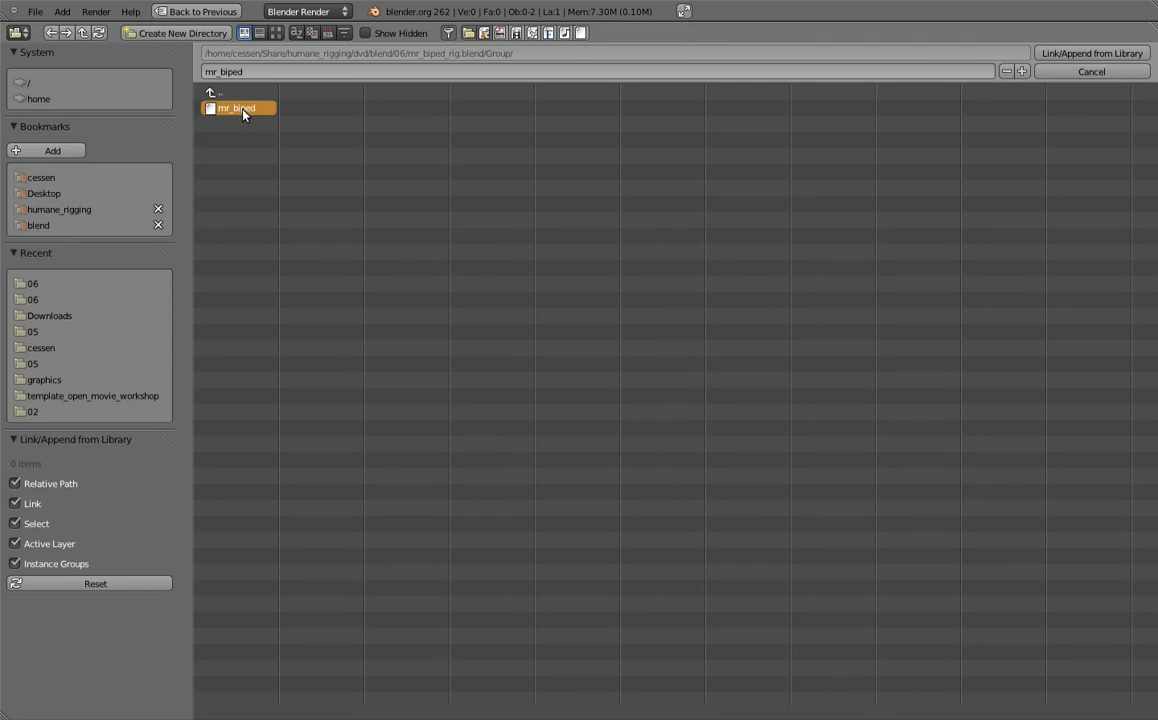
left_click(1093, 55)
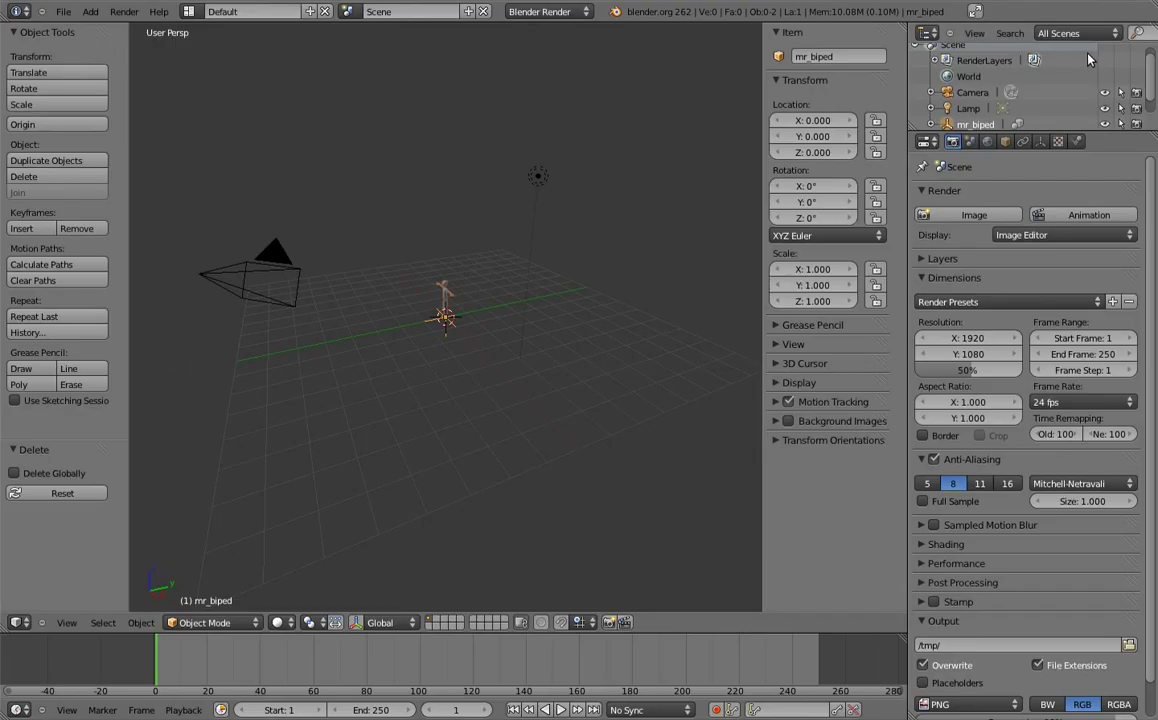
scroll(454, 230, "up", 7)
mouse_move(408, 292)
middle_mouse_down()
mouse_move(520, 305)
mouse_move(488, 273)
middle_mouse_up()
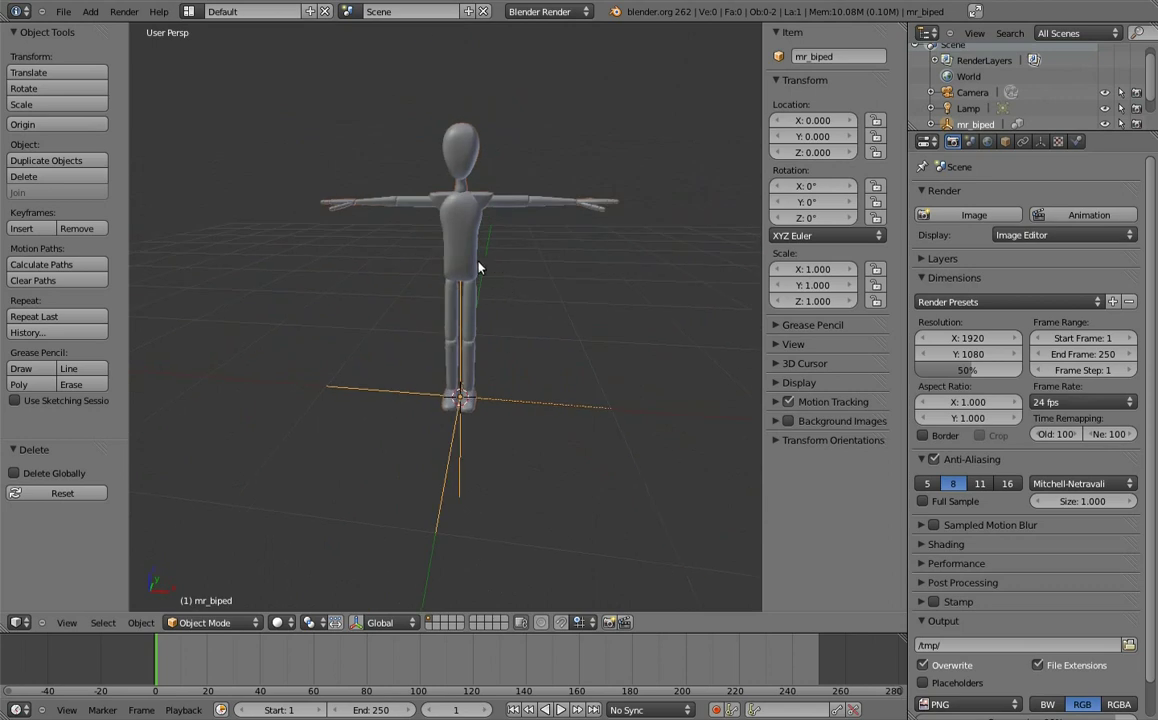
key("r")
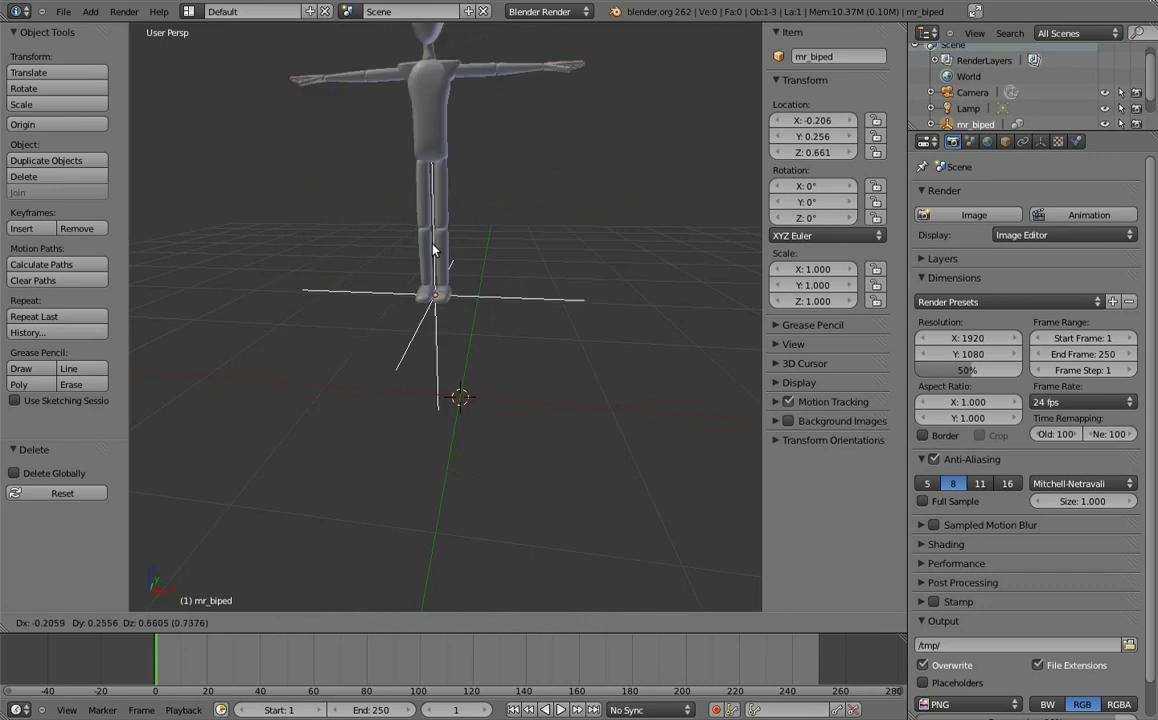
key("Escape")
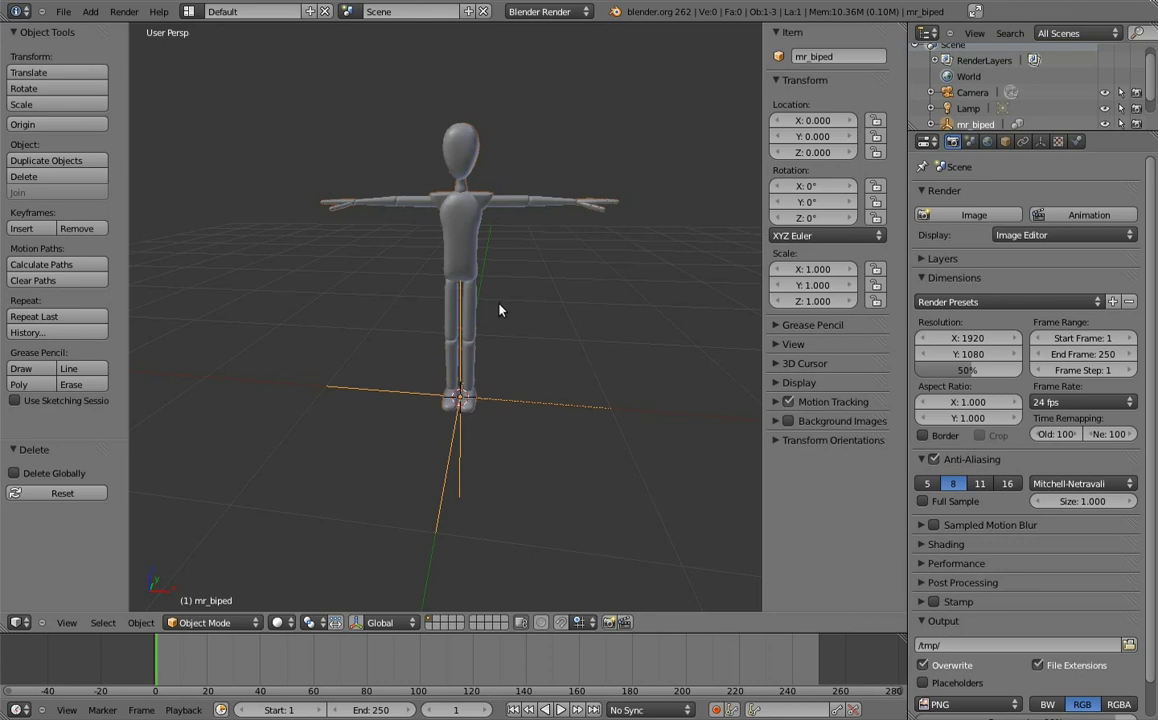
- Make a proxy of the linked group, searching 'rig' and picking the rig armature
left_click(140, 622)
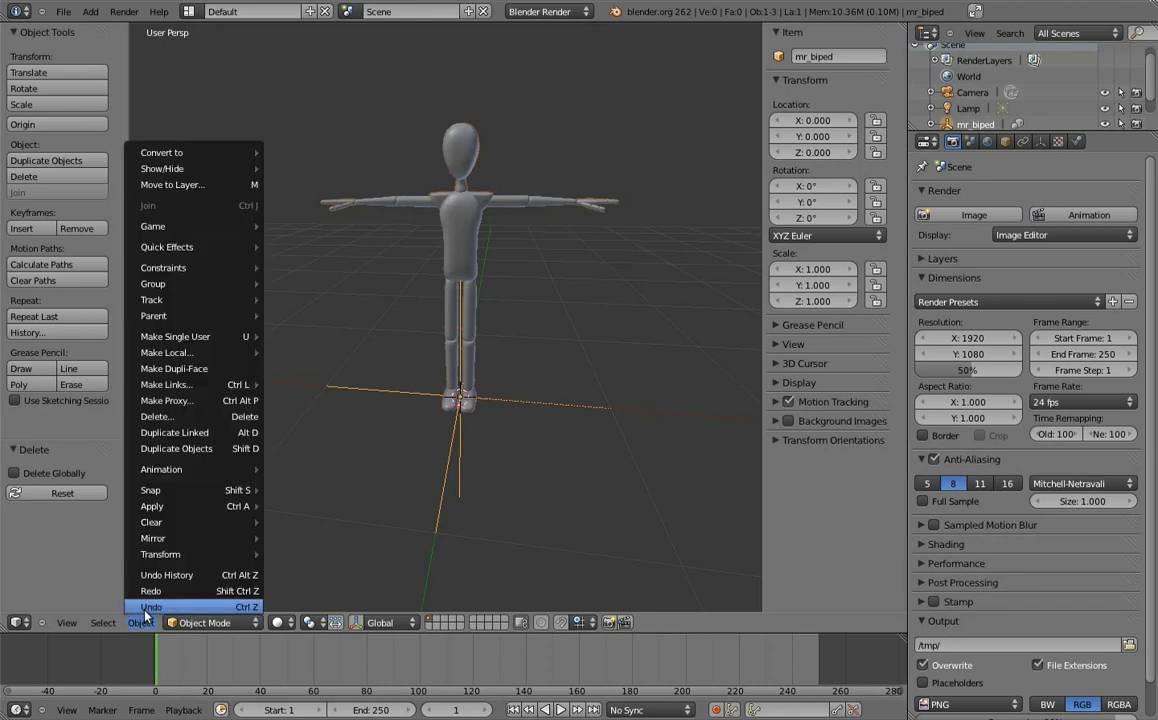
left_click(185, 402)
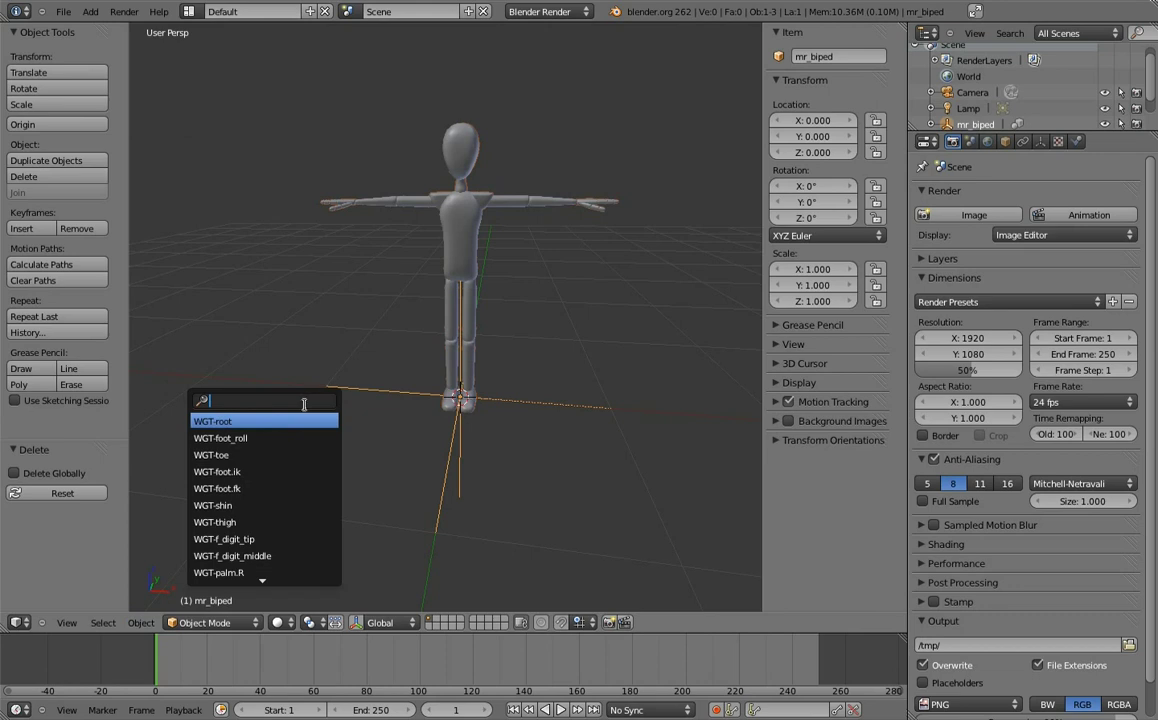
type("rig")
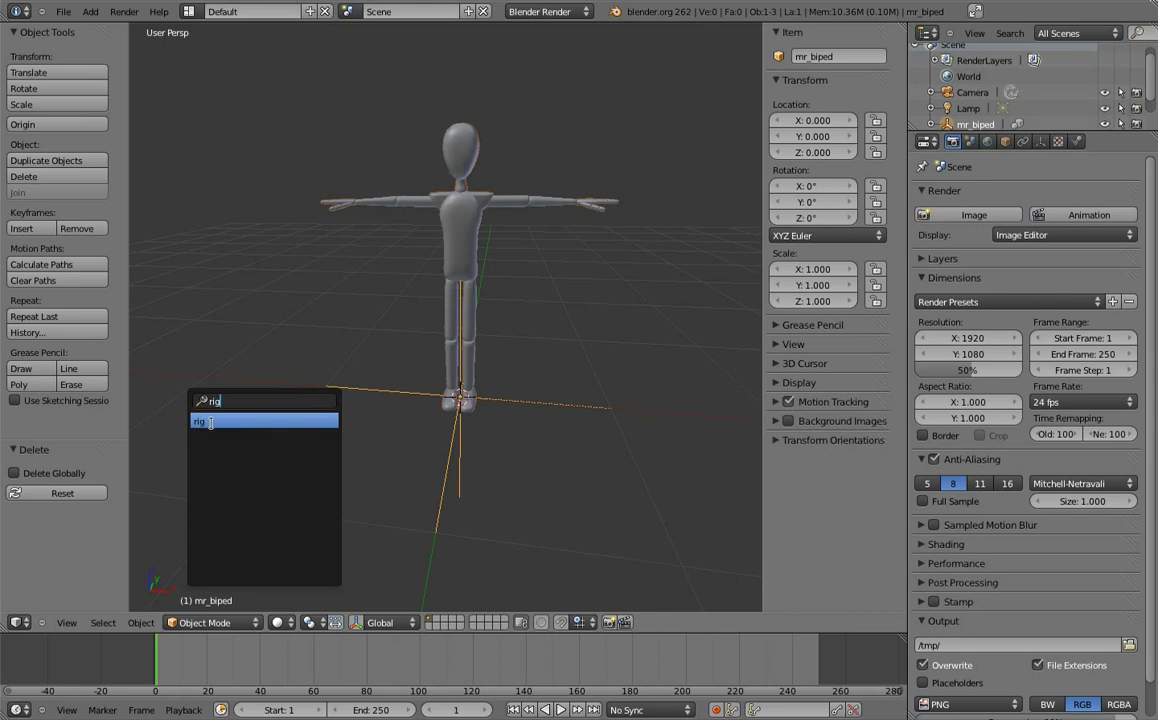
left_click(210, 421)
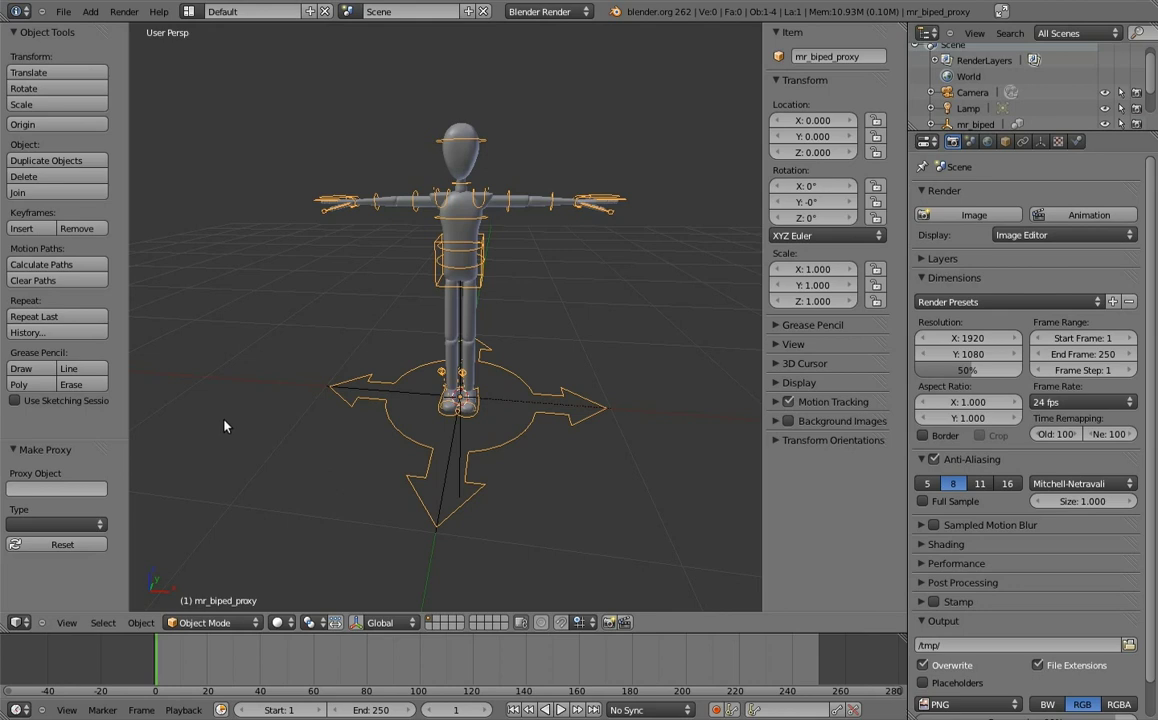
- Put mr_biped_proxy in Pose Mode and lower the body control 0.330 into a crouch
key("a")
key("a")
key("ctrl+Tab")
mouse_move(522, 381)
middle_mouse_down()
mouse_move(522, 400)
mouse_move(499, 349)
mouse_move(400, 261)
middle_mouse_up()
right_click(465, 270)
key("g")
left_click(414, 375)
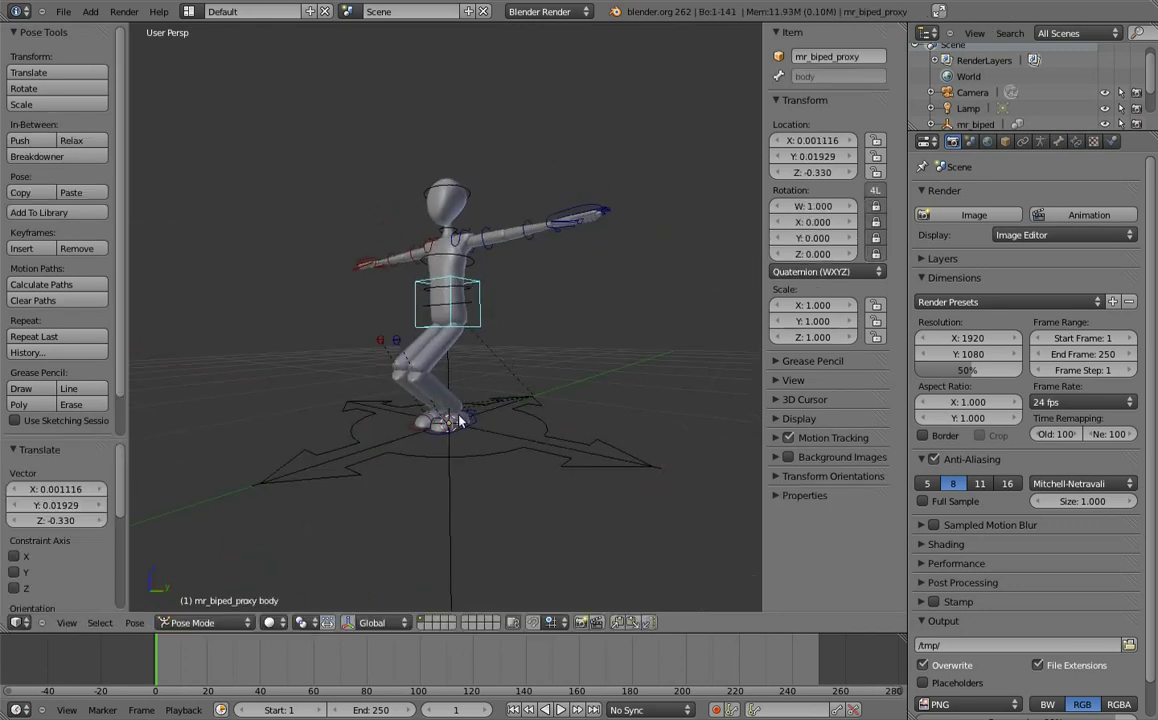
- Raise and rotate the left foot IK control foot.ik.L
right_click(465, 421)
middle_click_drag(465, 421, 478, 428)
key("g")
left_click(561, 304)
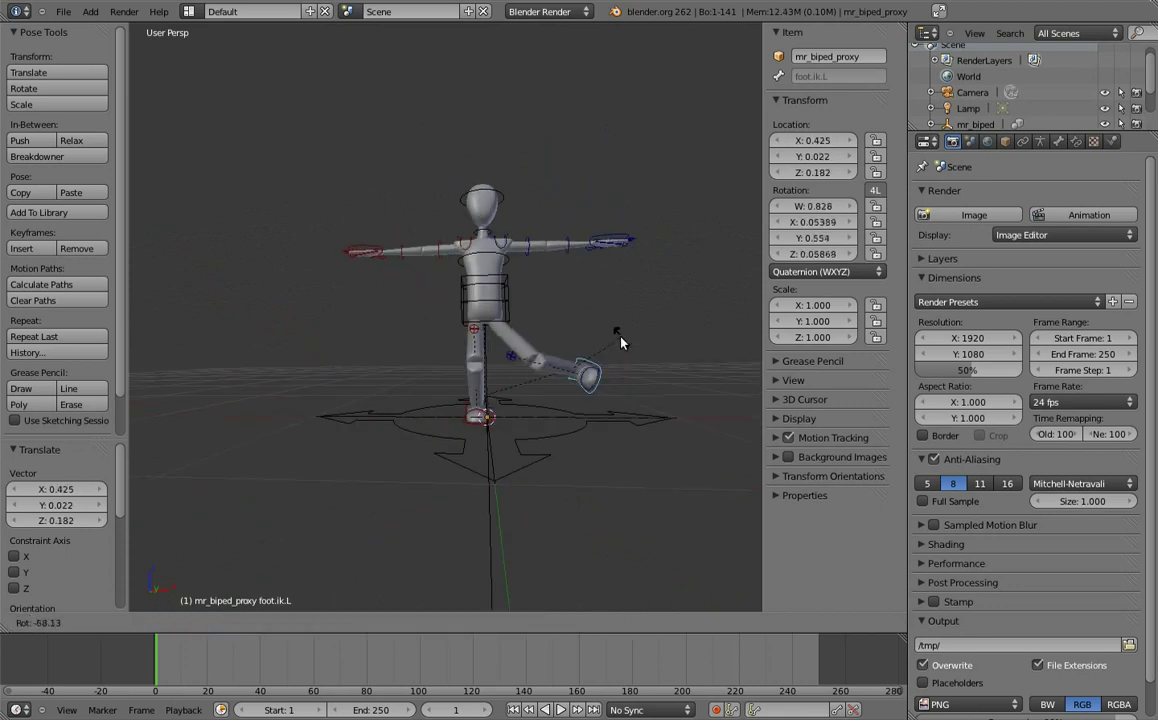
key("r")
left_click(555, 320)
middle_click_drag(555, 320, 451, 469)
- Roll the left foot about -29° with the foot_roll.L control
right_click(440, 458)
key("r")
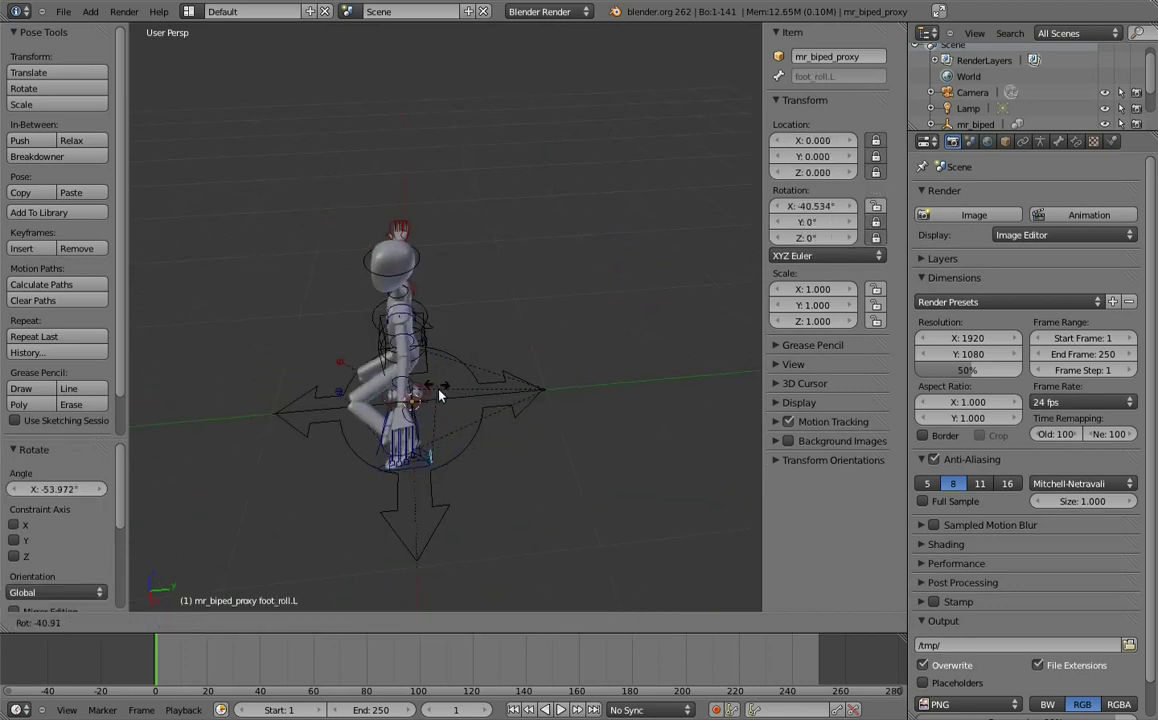
left_click(490, 388)
middle_click_drag(490, 388, 363, 401)
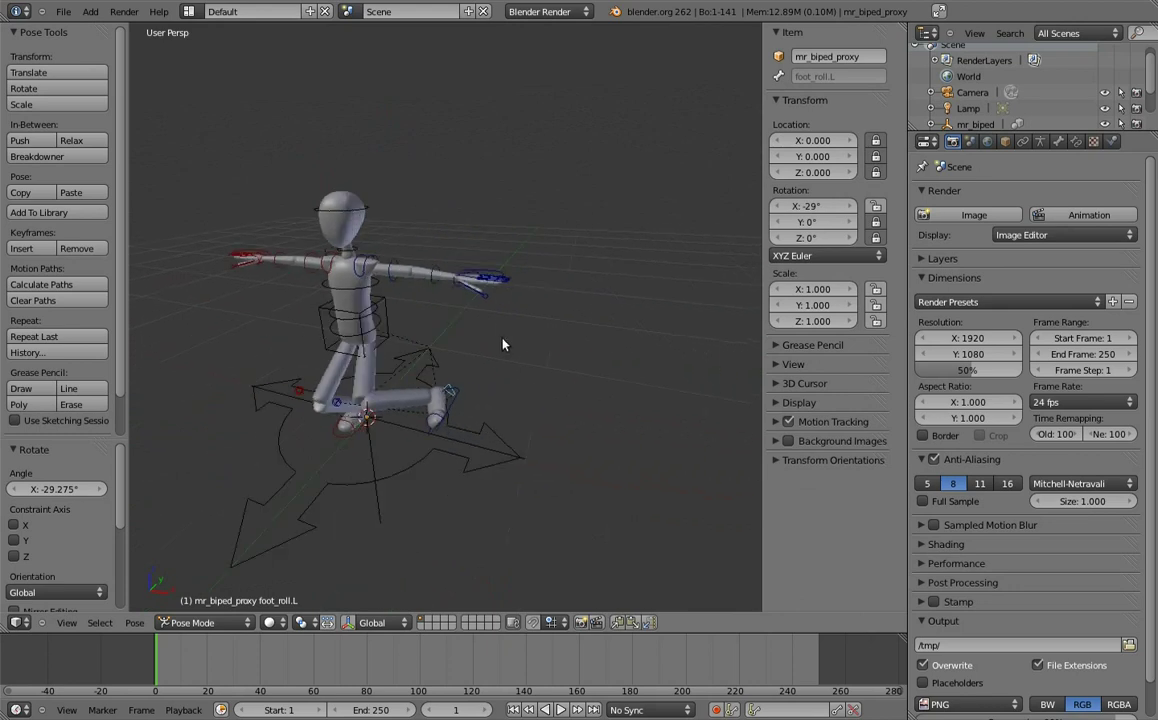
- From a side view, select the body bone and then the chest bone
right_click(363, 401)
mouse_move(314, 365)
middle_mouse_down()
mouse_move(261, 299)
mouse_move(465, 328)
middle_mouse_up()
right_click(261, 299)
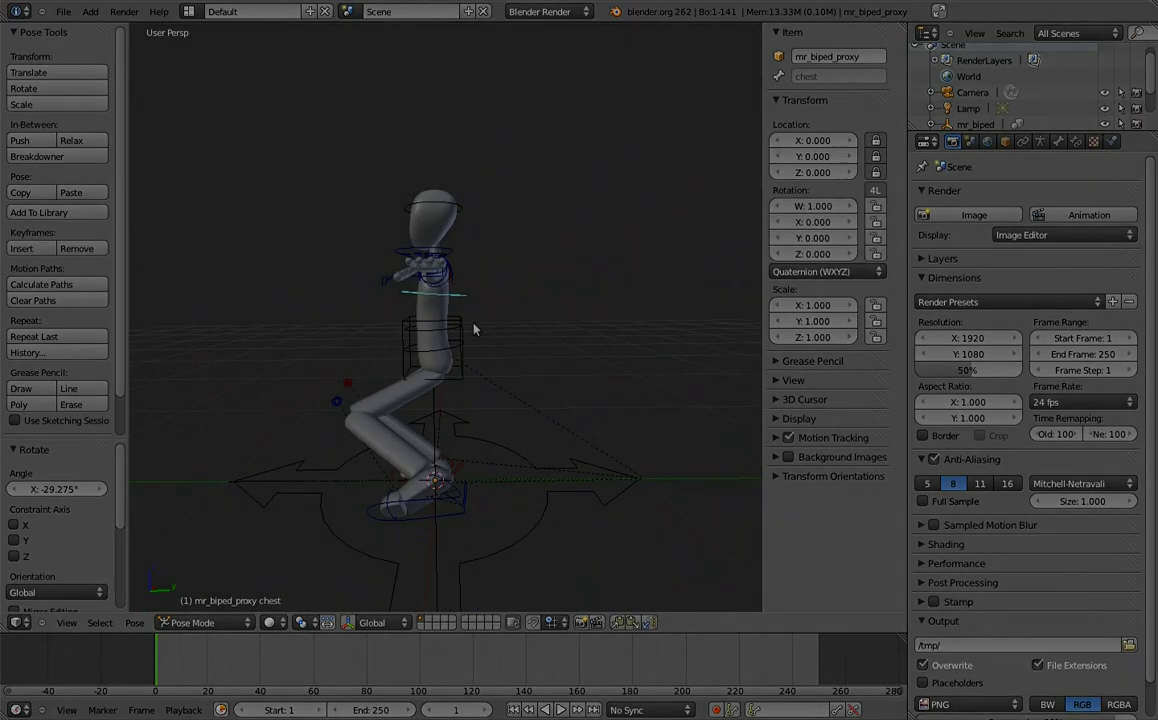